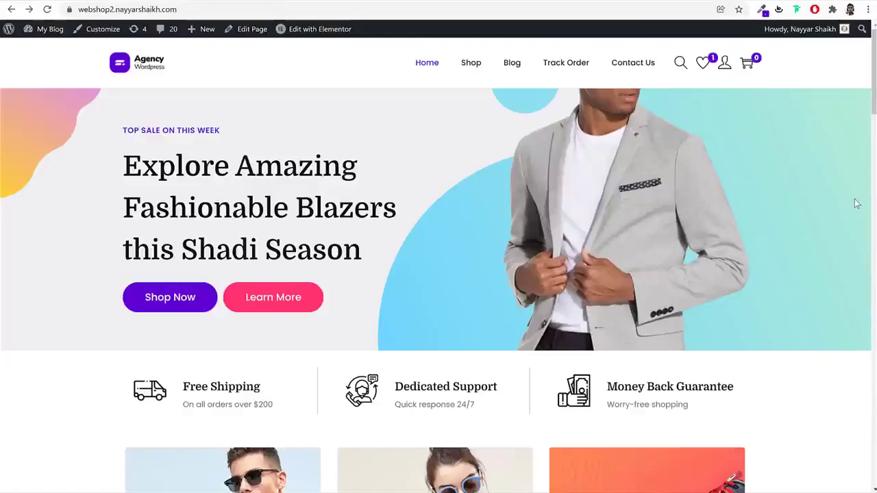
Open the product search box, then close it without searching
scroll(802, 304, down, 3)
scroll(803, 307, down, 2)
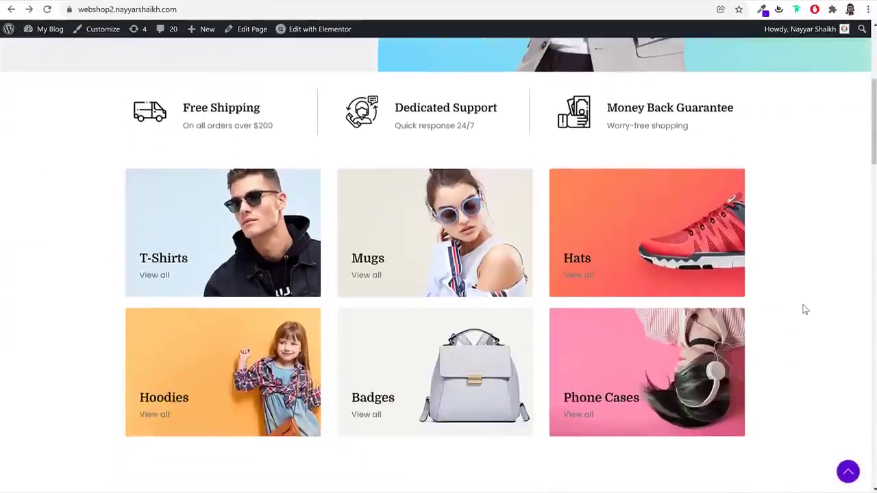
scroll(802, 306, up, 5)
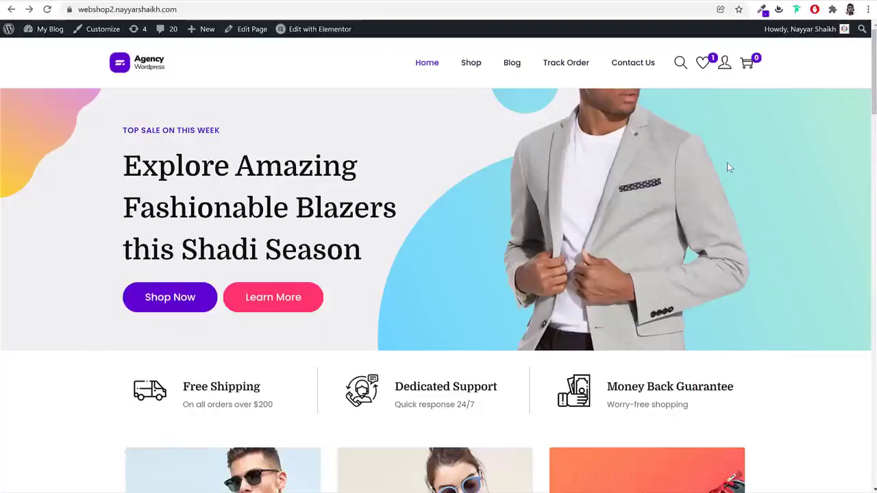
click(680, 62)
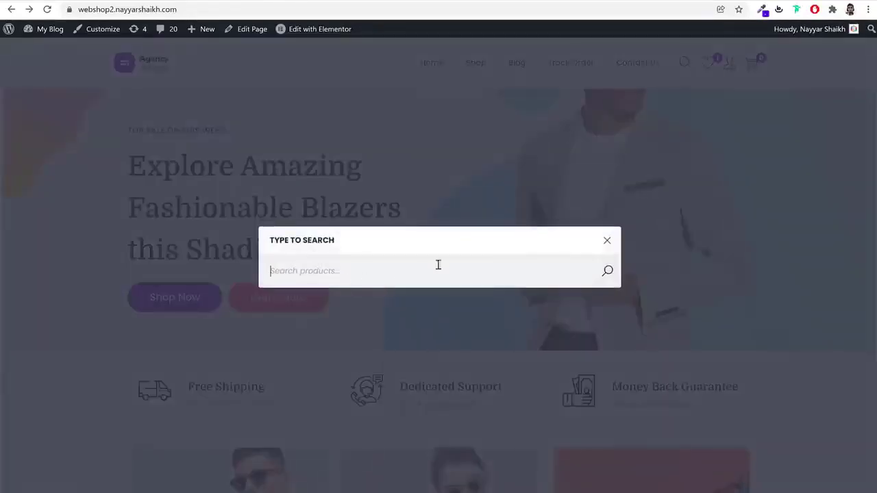
click(607, 241)
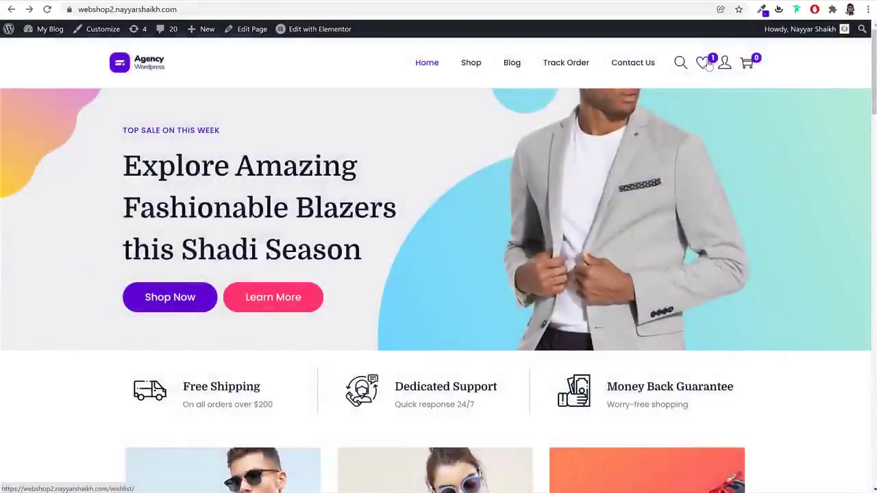
Add the Black Fashion Jacket to the wishlist and dismiss the confirmation popup
scroll(789, 290, down, 6)
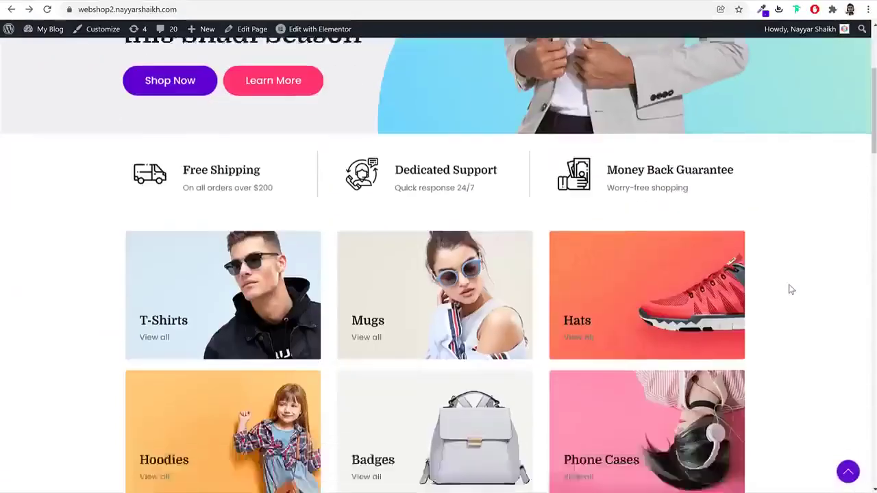
scroll(789, 290, down, 4)
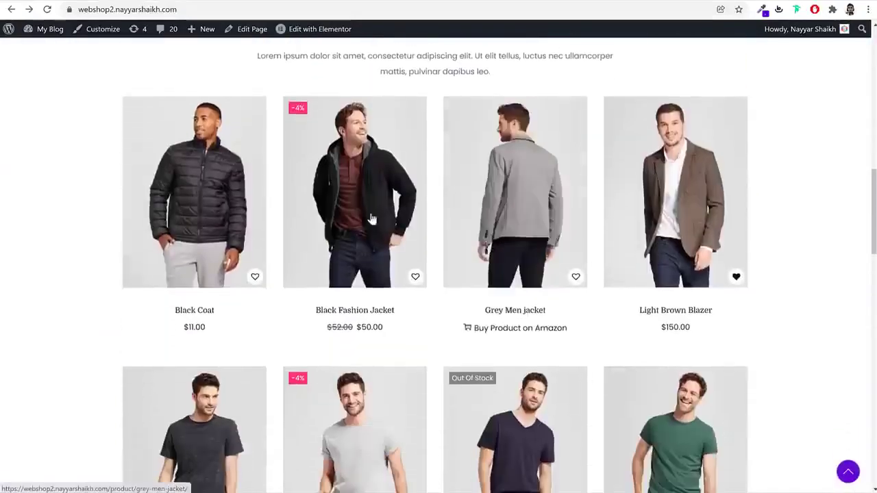
click(414, 277)
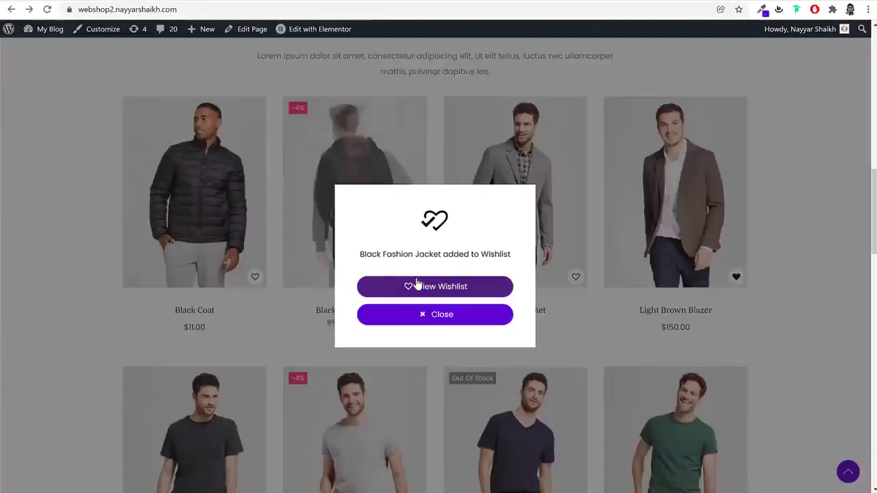
click(717, 309)
Open the wishlist page listing the jacket alongside the Light Brown Blazer
scroll(716, 316, up, 10)
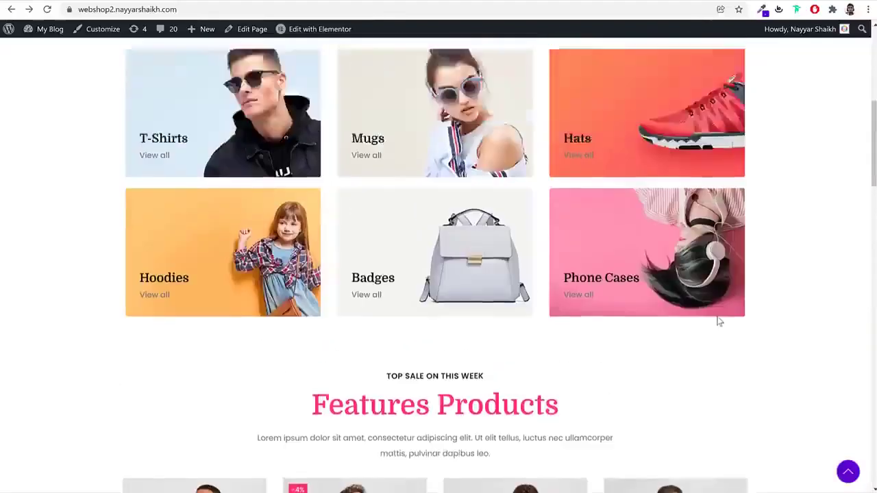
scroll(718, 322, up, 1)
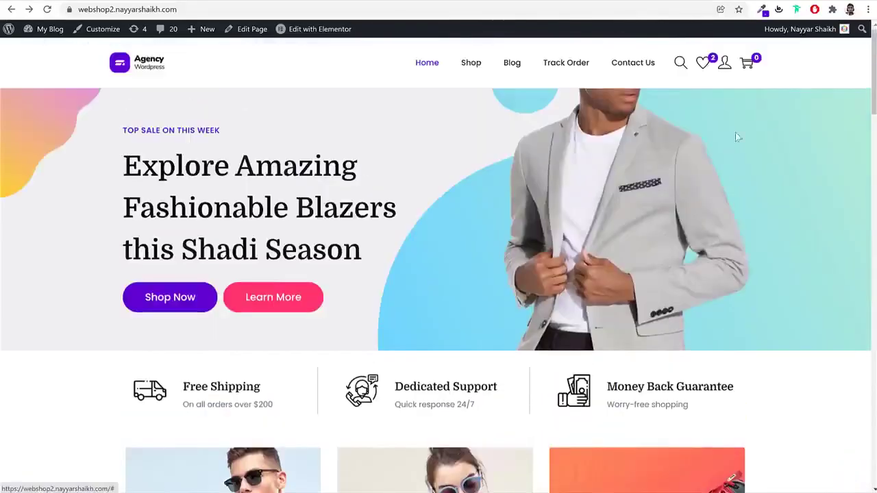
click(705, 69)
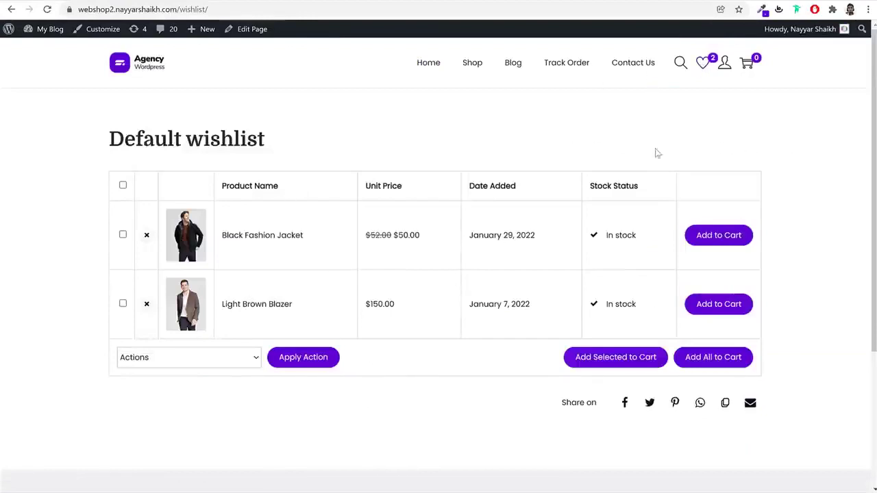
View the account's Orders page and highlight the order number
mouse_move(725, 65)
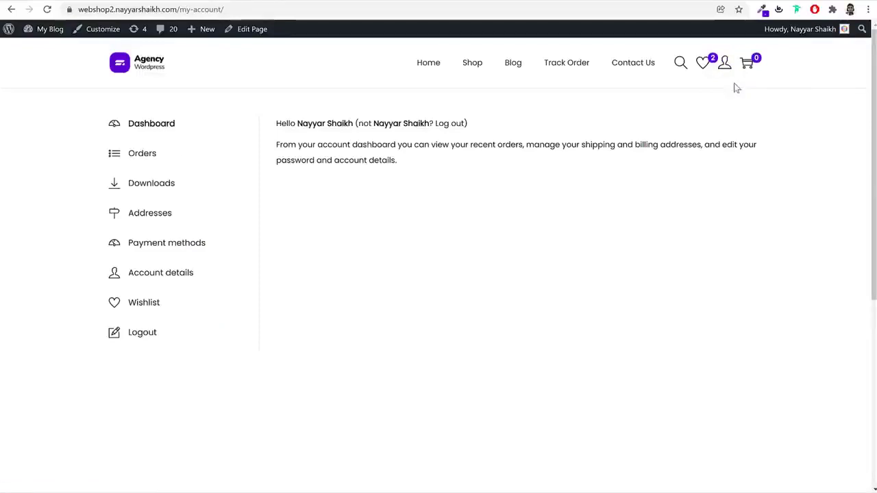
click(151, 163)
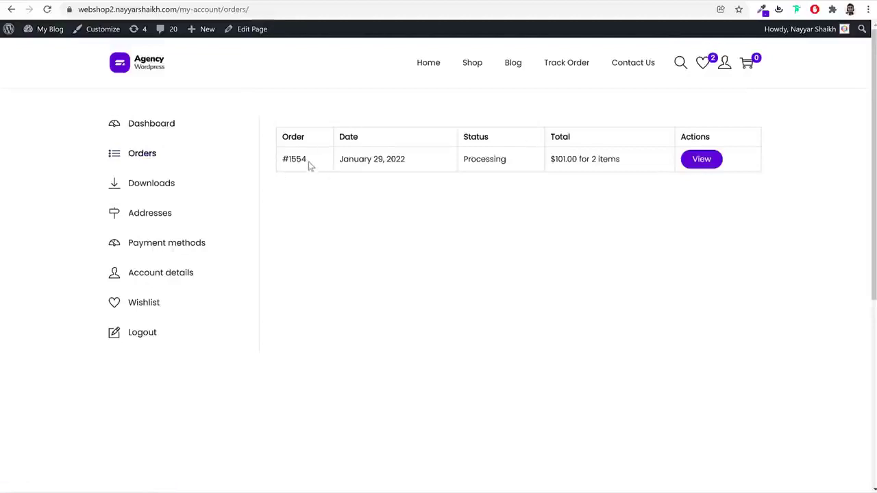
drag(307, 162, 282, 160)
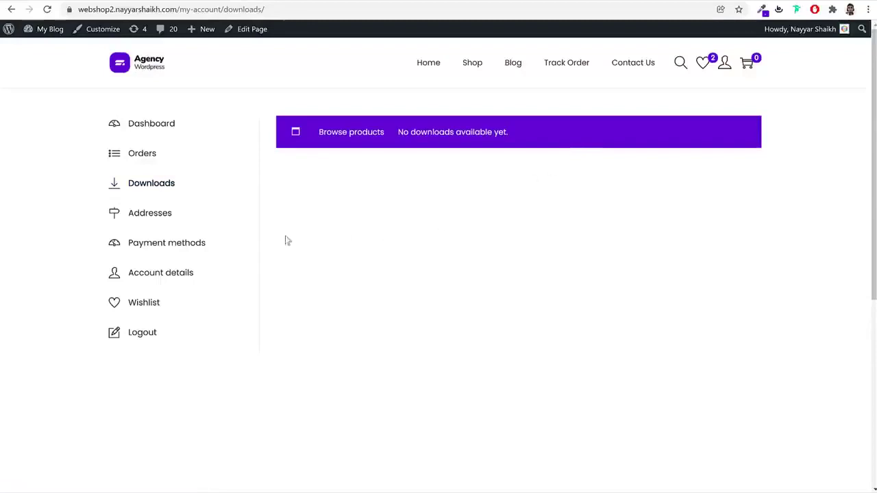
Visit Payment methods, Add payment method and Account details, then return to the home page
click(168, 243)
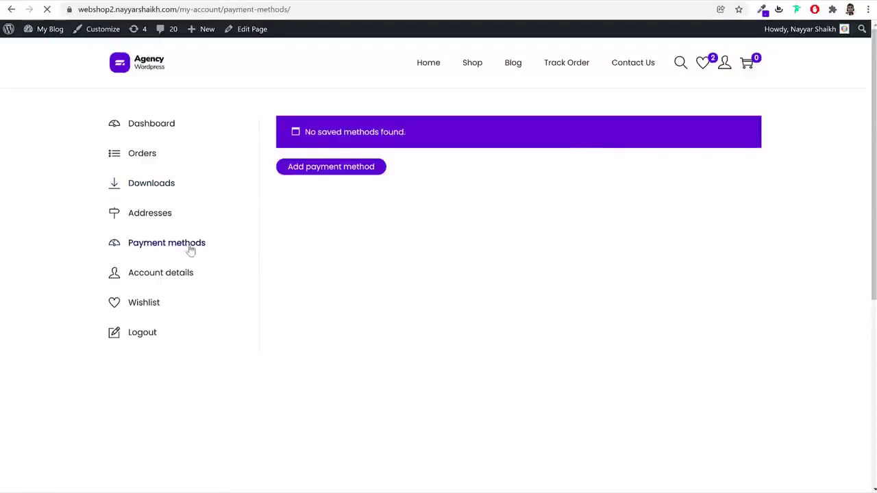
click(343, 172)
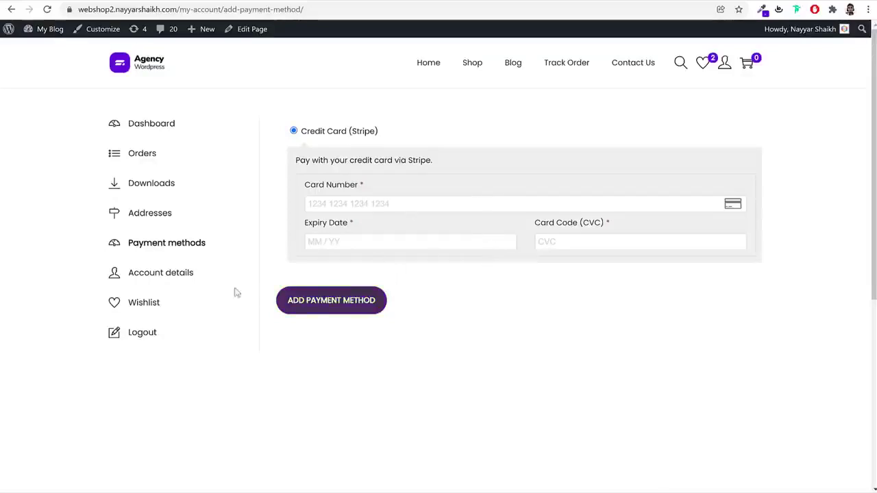
click(185, 279)
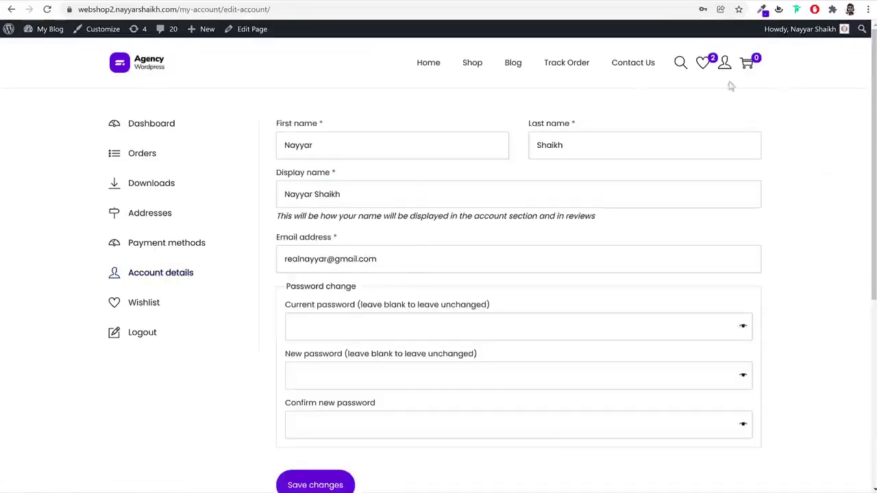
click(133, 72)
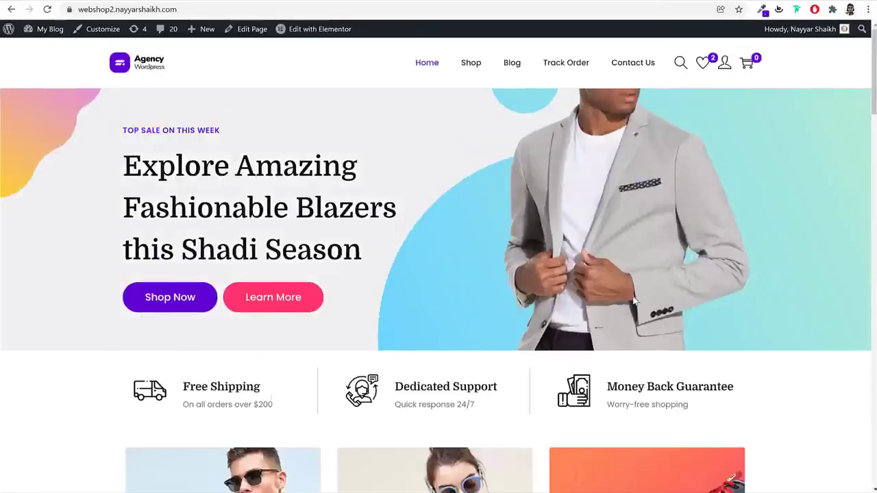
scroll(635, 301, down, 3)
scroll(633, 302, down, 6)
scroll(634, 301, up, 7)
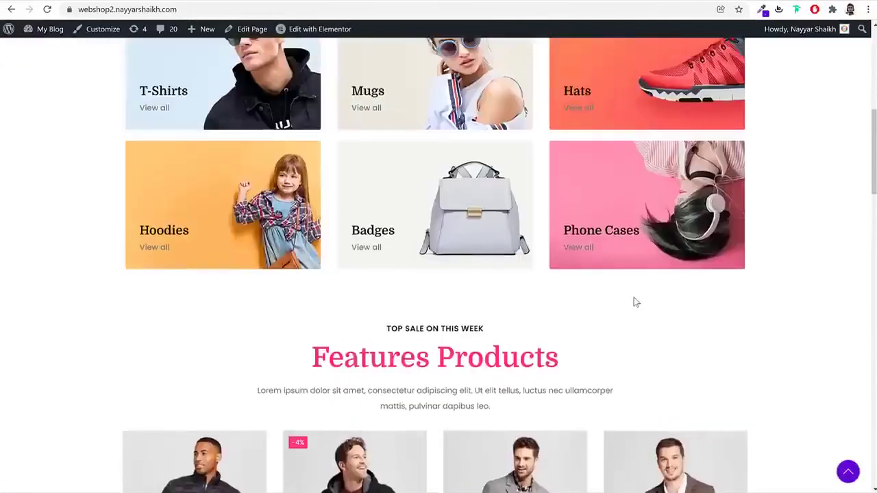
scroll(633, 296, up, 3)
drag(122, 130, 378, 253)
click(383, 254)
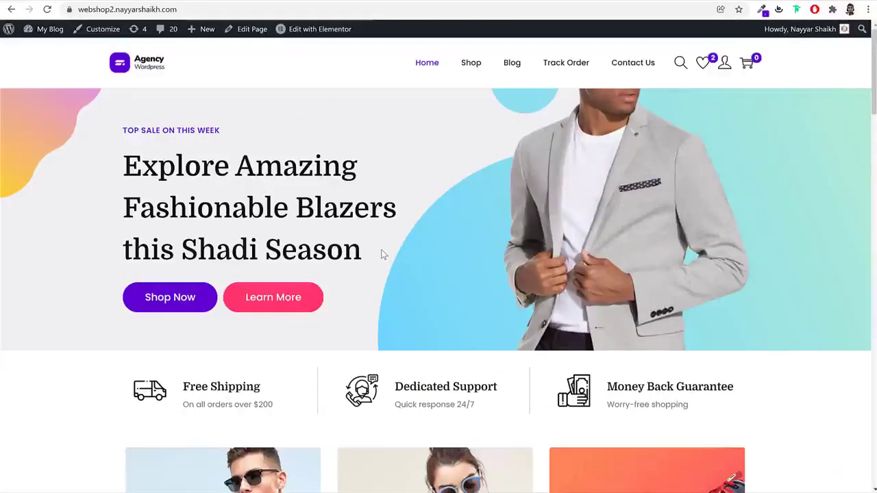
drag(122, 130, 214, 131)
click(143, 173)
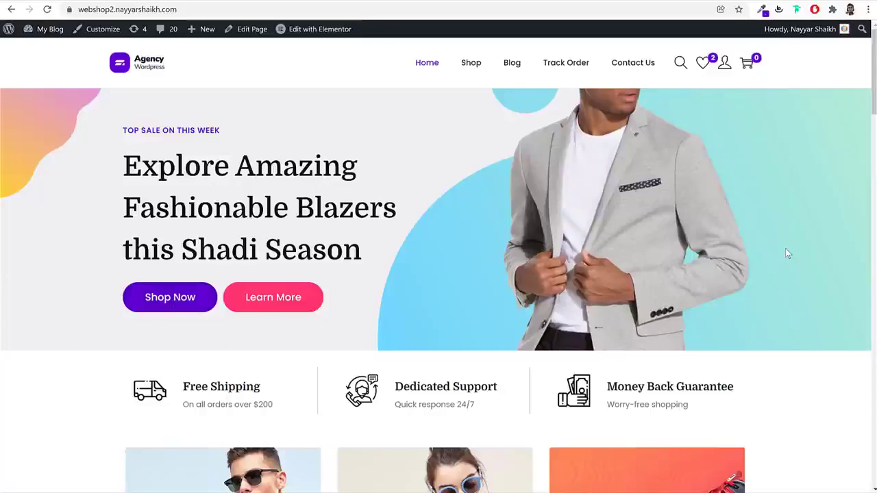
scroll(807, 374, down, 3)
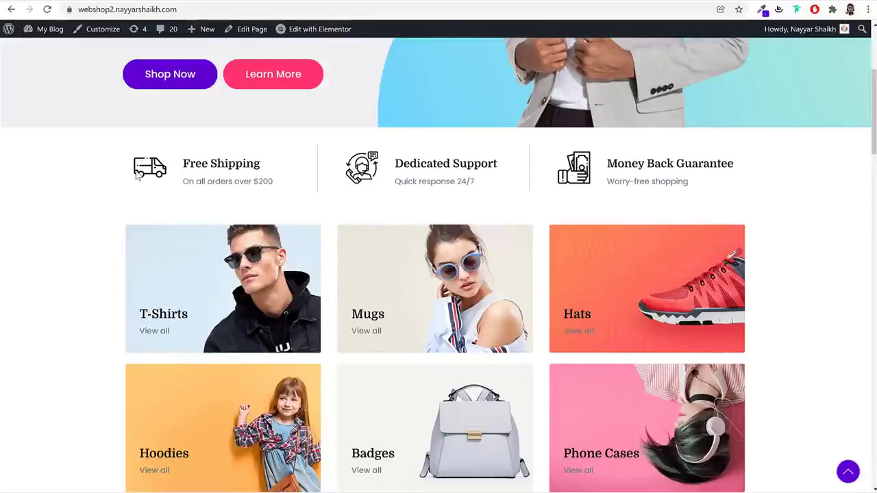
drag(183, 163, 276, 169)
click(279, 179)
drag(253, 181, 277, 183)
click(292, 187)
drag(395, 164, 474, 165)
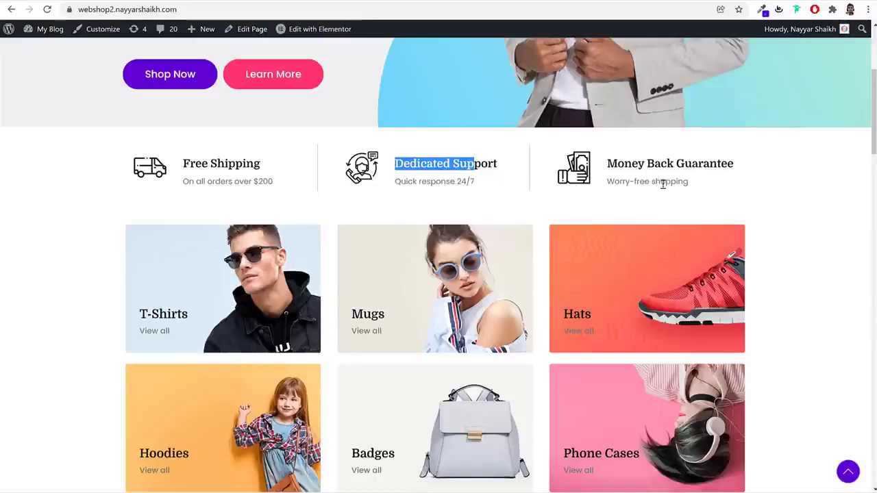
scroll(795, 236, down, 2)
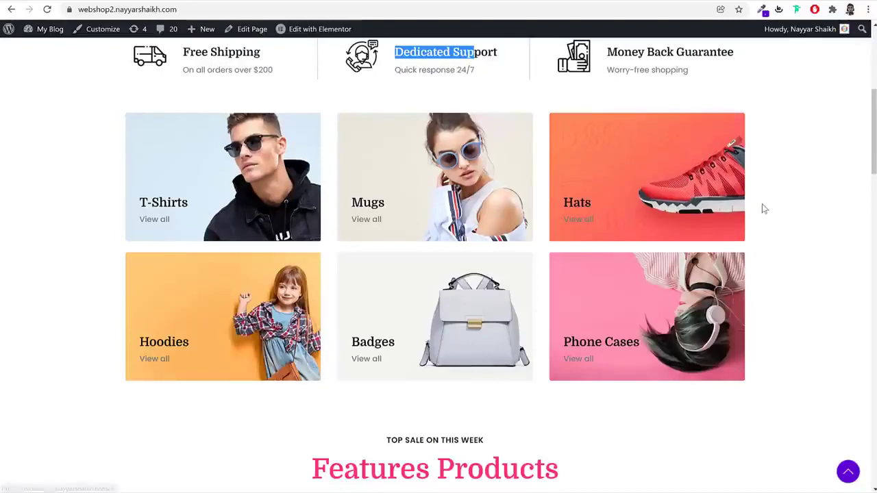
Add the Grey Men jacket to the wishlist and dismiss the confirmation
scroll(779, 241, down, 6)
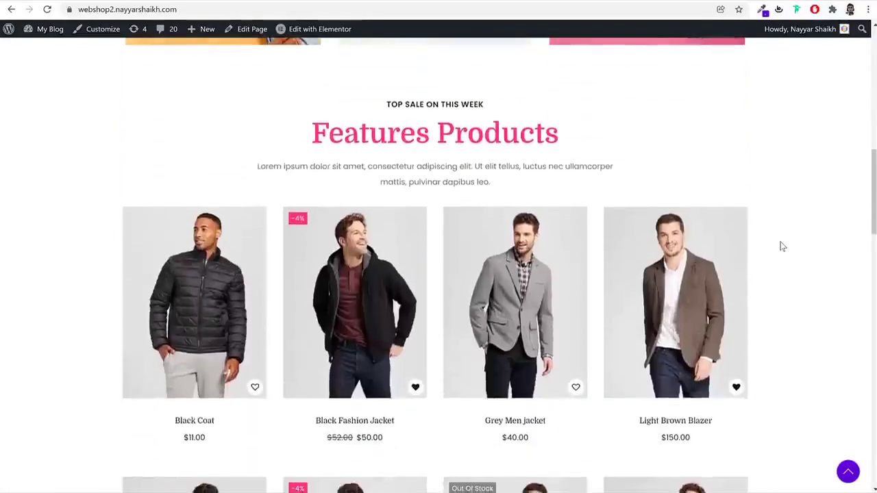
scroll(781, 247, up, 1)
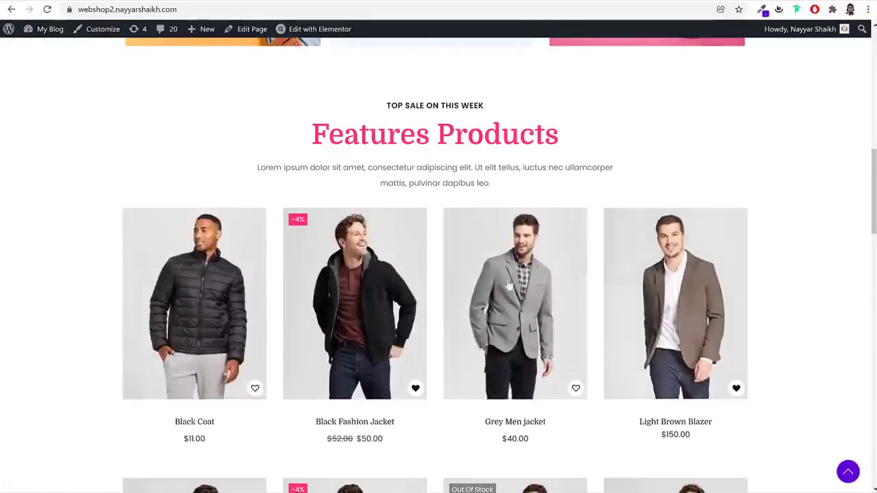
click(577, 388)
click(461, 320)
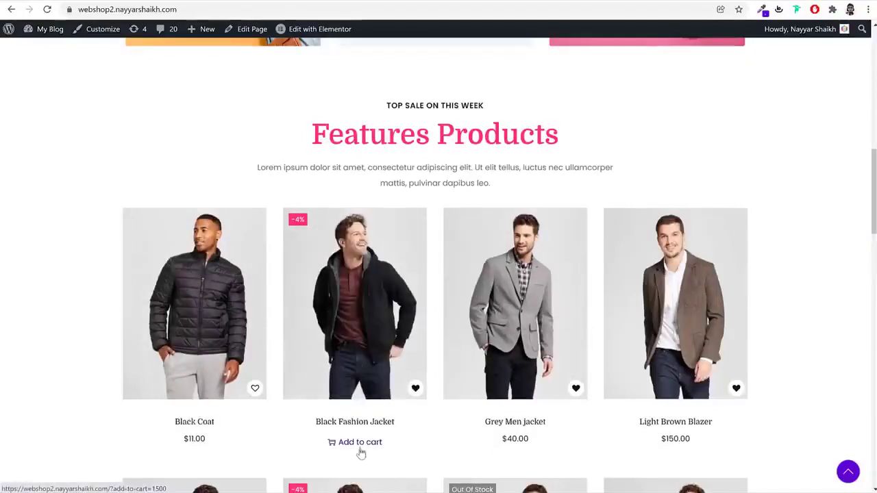
Put one Black Fashion Jacket ($50) in the cart and close the cart panel
click(350, 444)
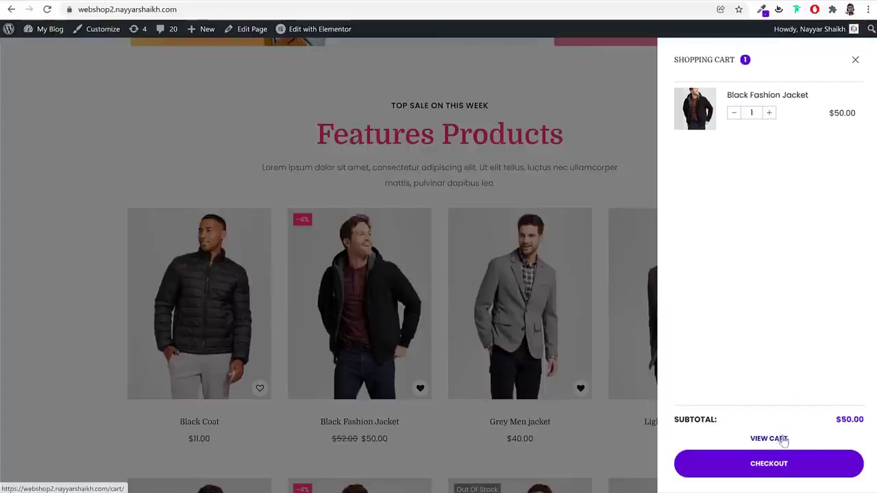
click(758, 466)
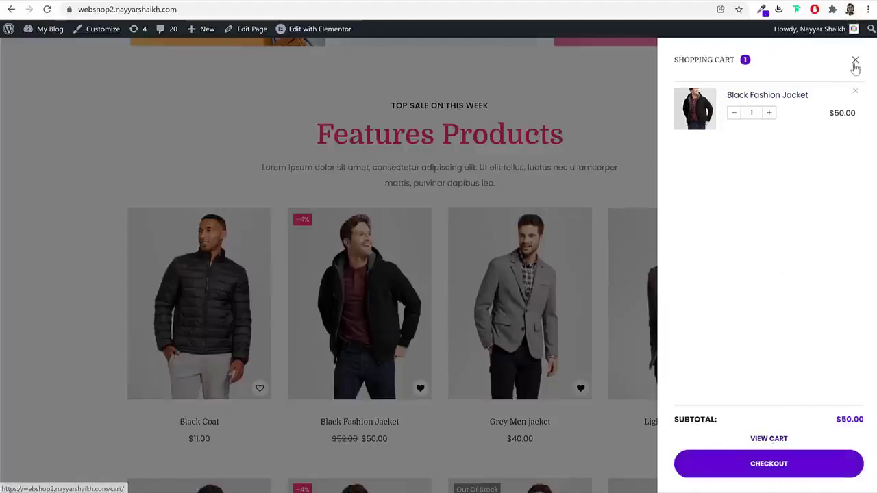
click(855, 60)
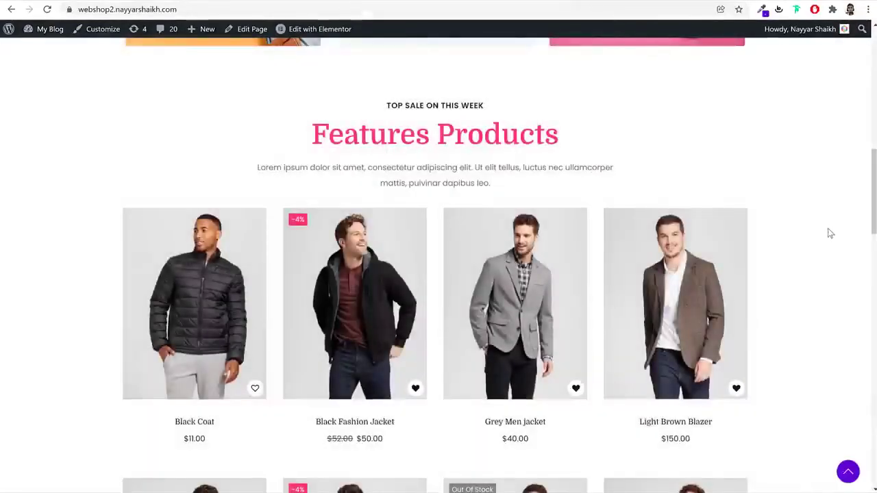
scroll(824, 255, down, 4)
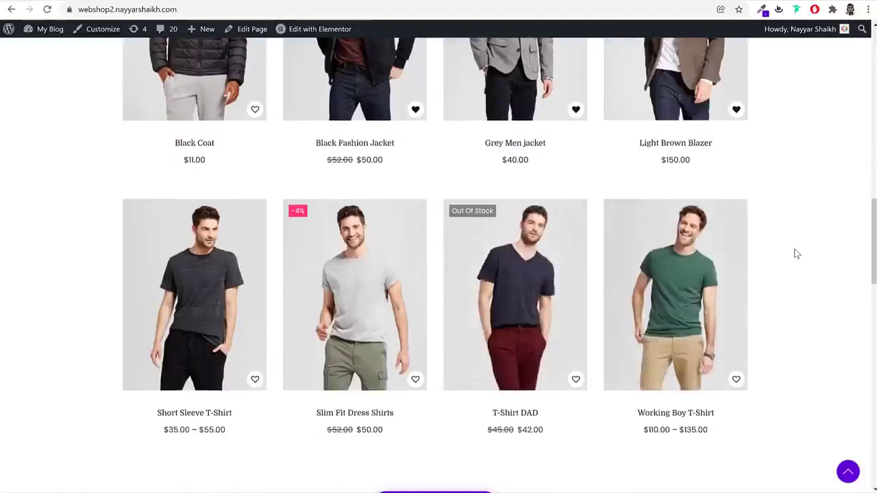
Scroll down the home page, highlighting the 4.8 rating figure
scroll(793, 251, down, 3)
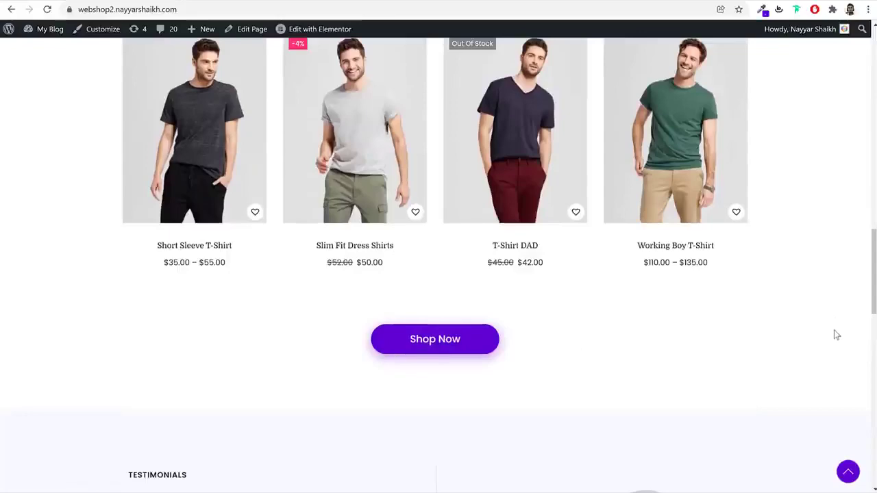
scroll(834, 330, up, 5)
scroll(834, 331, down, 2)
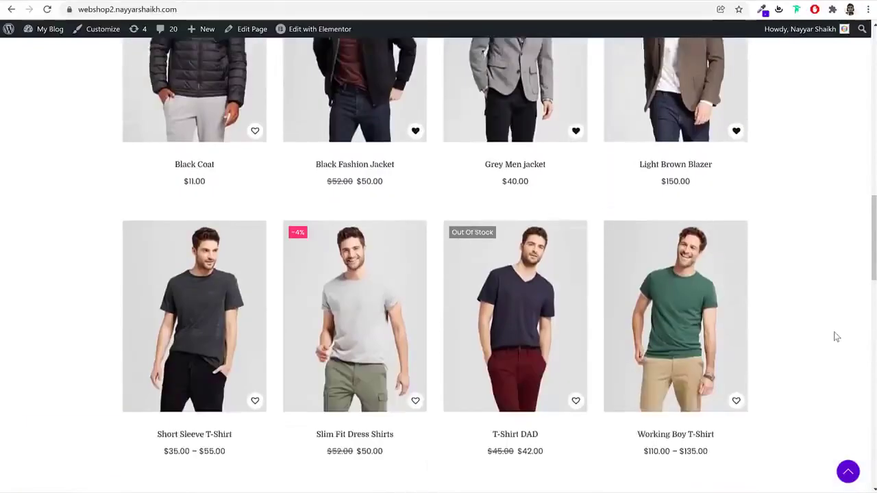
scroll(834, 334, down, 3)
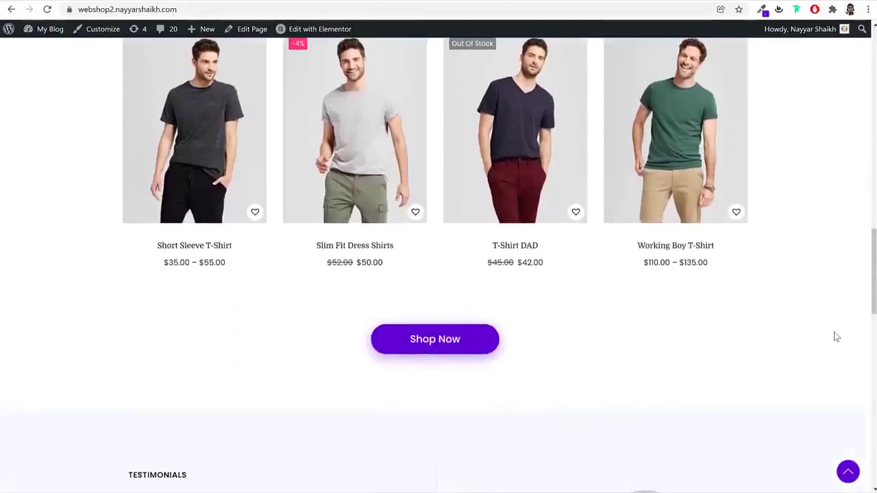
scroll(802, 328, down, 3)
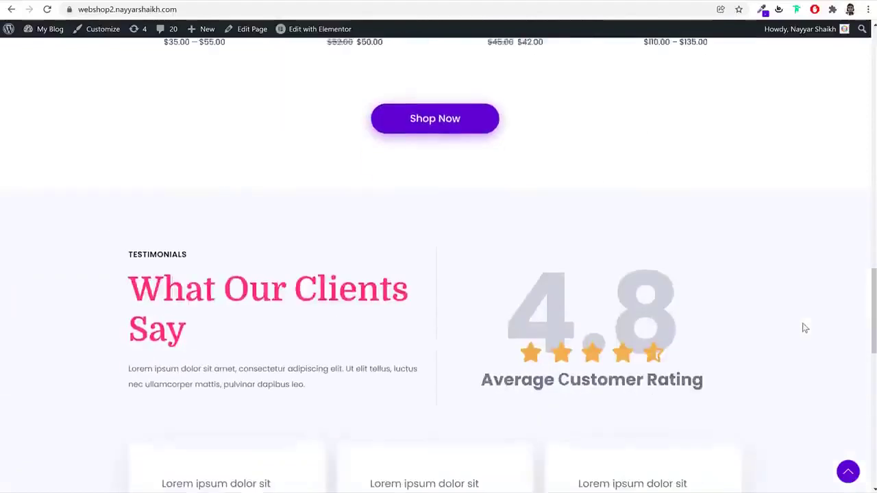
scroll(805, 329, down, 2)
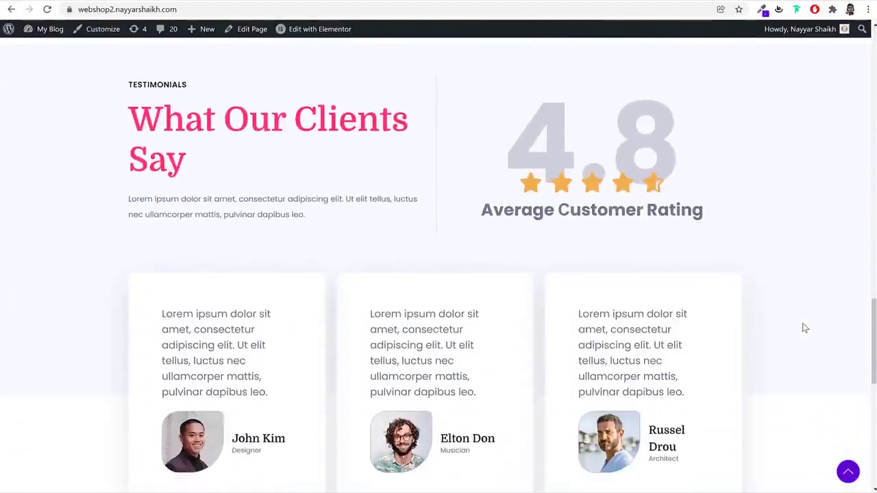
drag(526, 139, 665, 146)
click(773, 170)
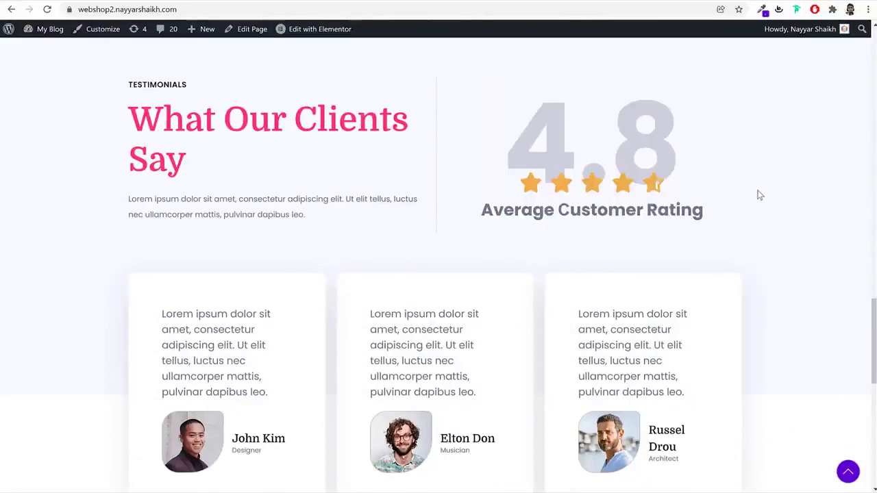
Inspect the Woostify footer heading and copyright line, then open the Black Fashion Jacket page
scroll(763, 240, down, 2)
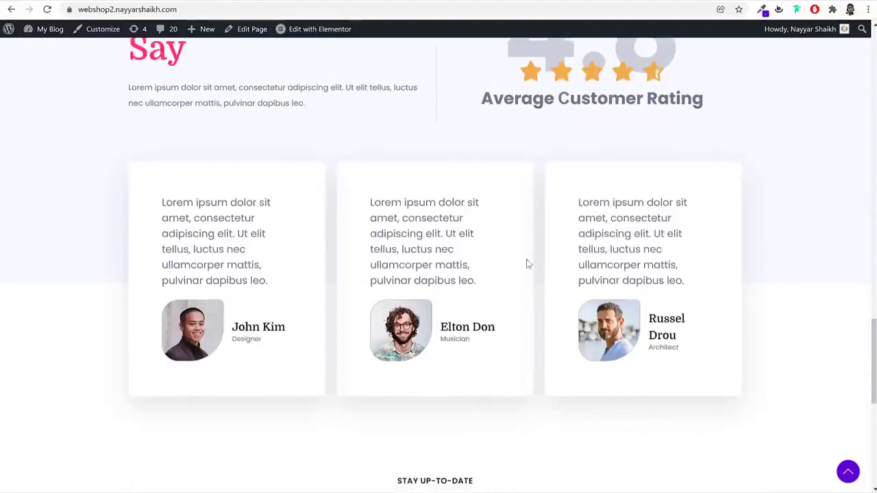
scroll(786, 299, down, 5)
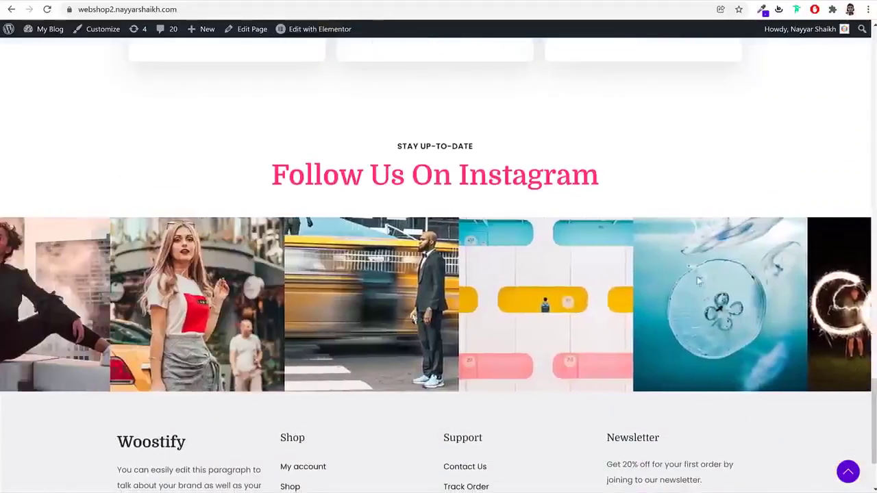
scroll(739, 298, down, 2)
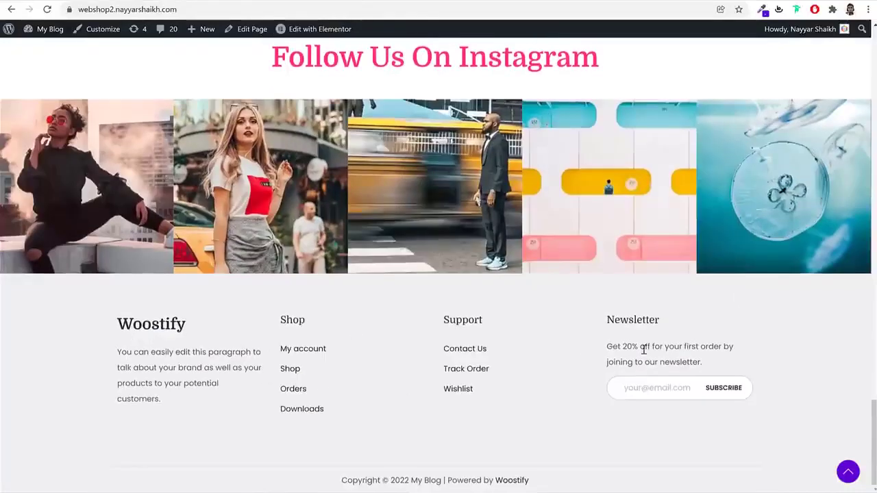
double_click(169, 326)
click(113, 360)
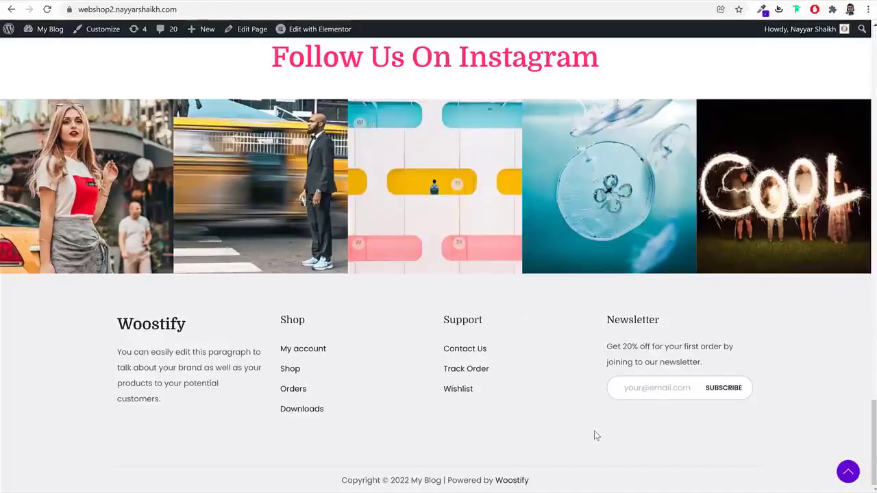
drag(342, 485, 547, 482)
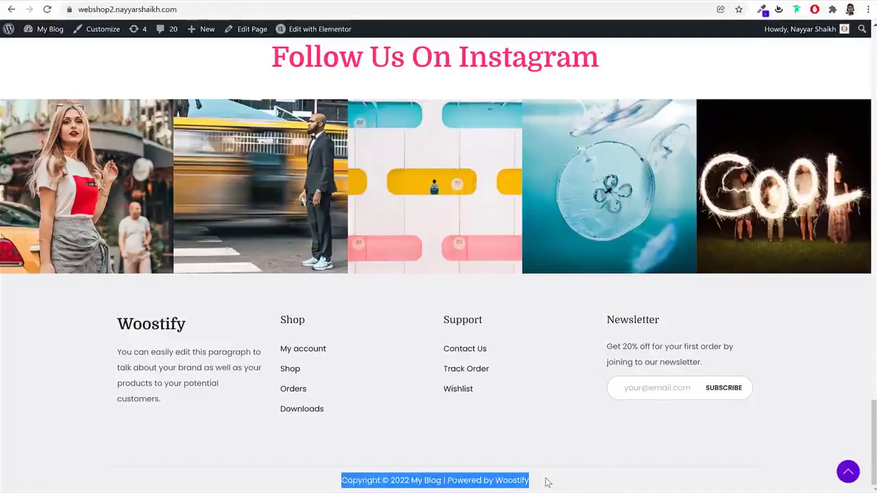
click(586, 480)
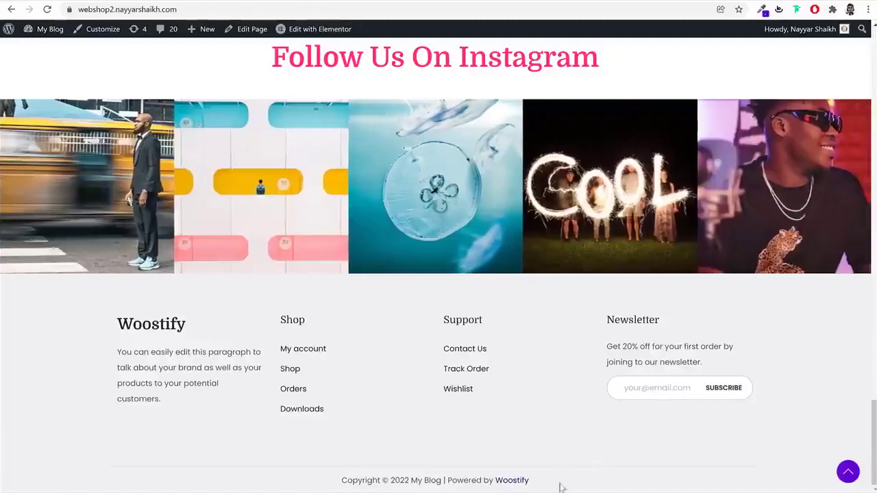
scroll(778, 450, up, 15)
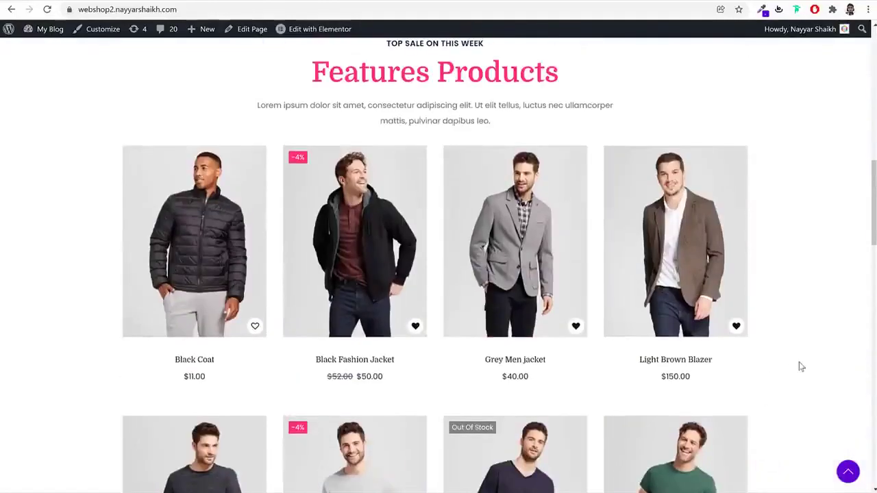
click(373, 246)
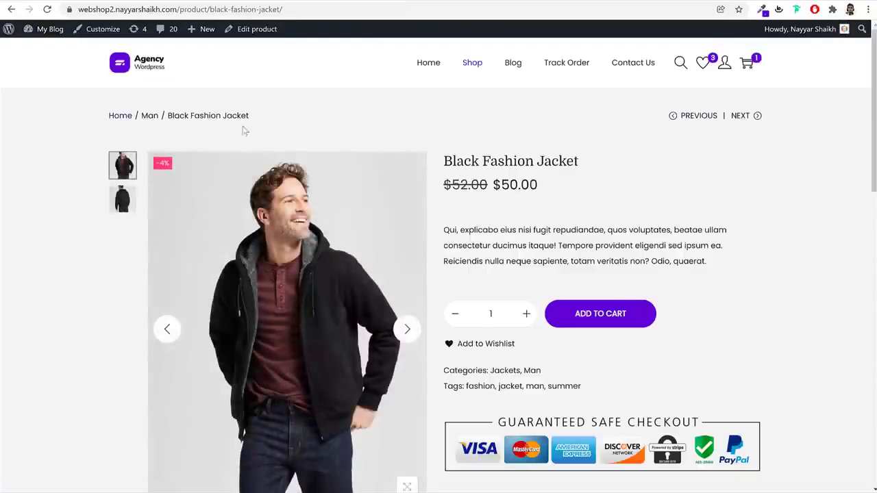
Flip between the jacket's front and back photos and view the back view full screen
click(113, 197)
click(123, 165)
click(123, 199)
click(124, 166)
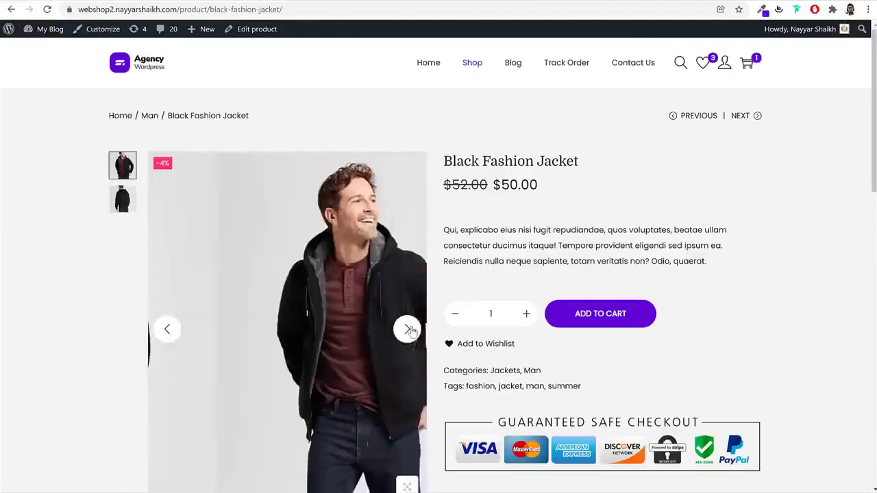
scroll(719, 178, down, 2)
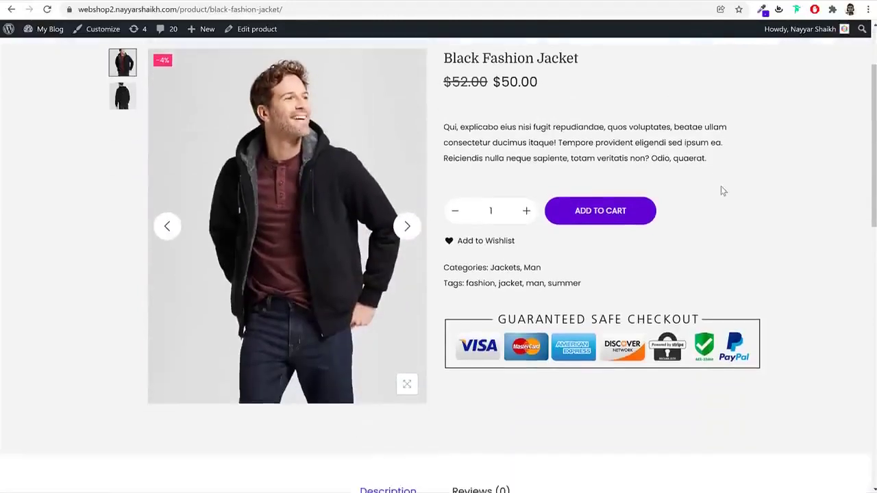
scroll(721, 189, up, 2)
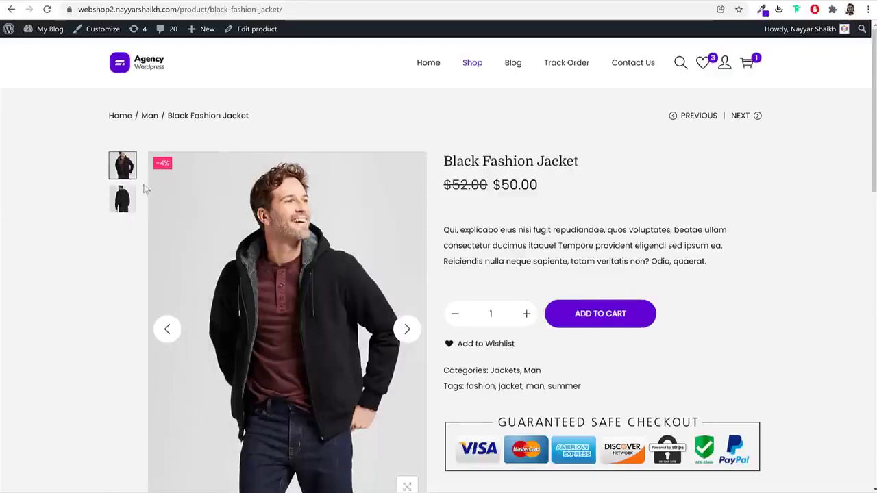
click(124, 199)
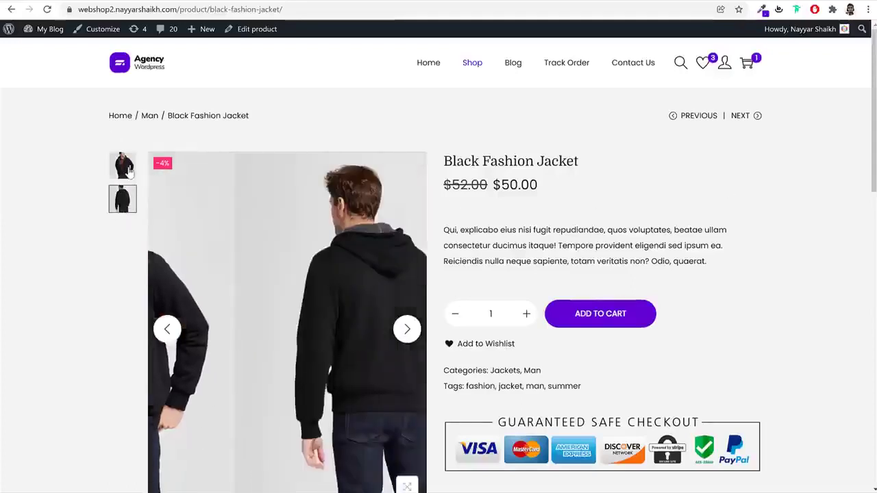
scroll(274, 336, down, 3)
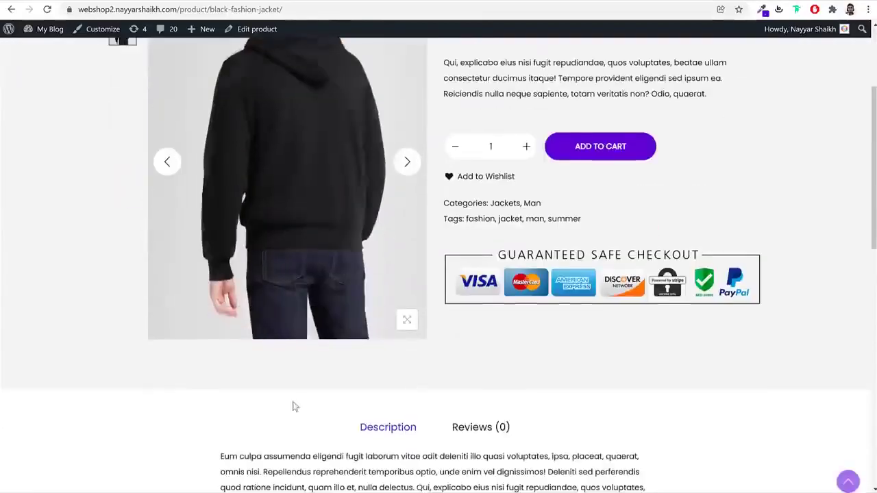
scroll(283, 354, up, 3)
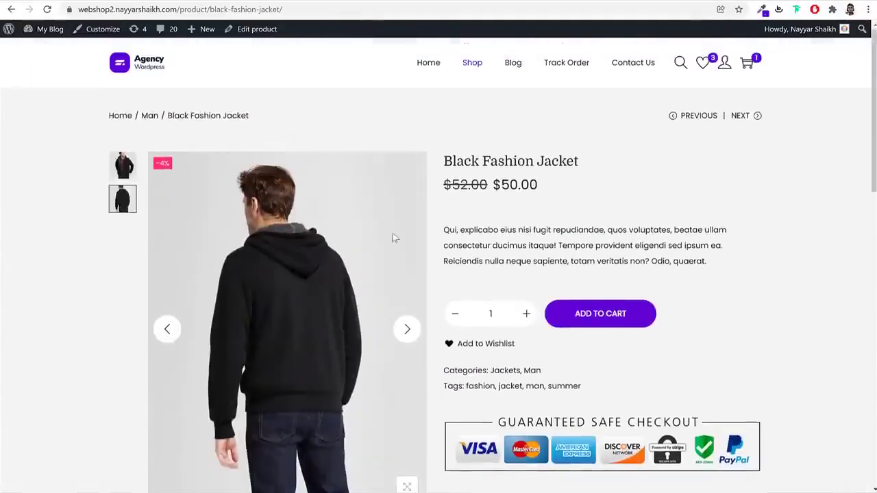
click(283, 251)
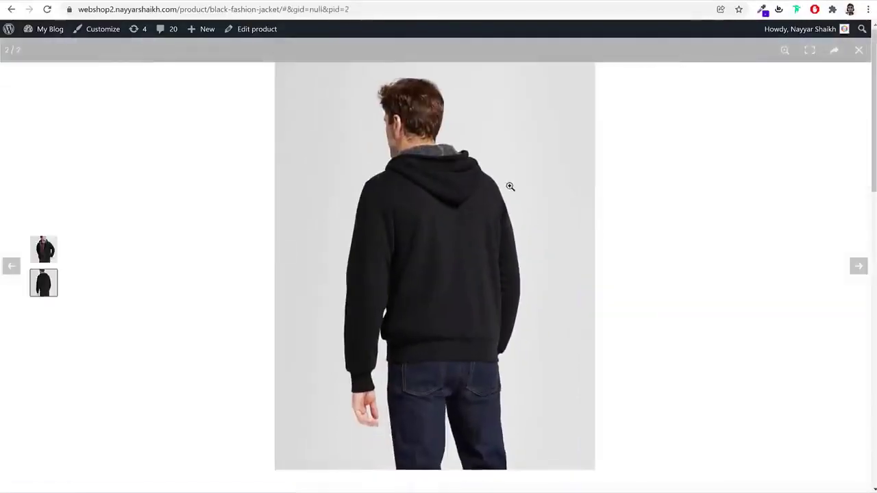
click(724, 186)
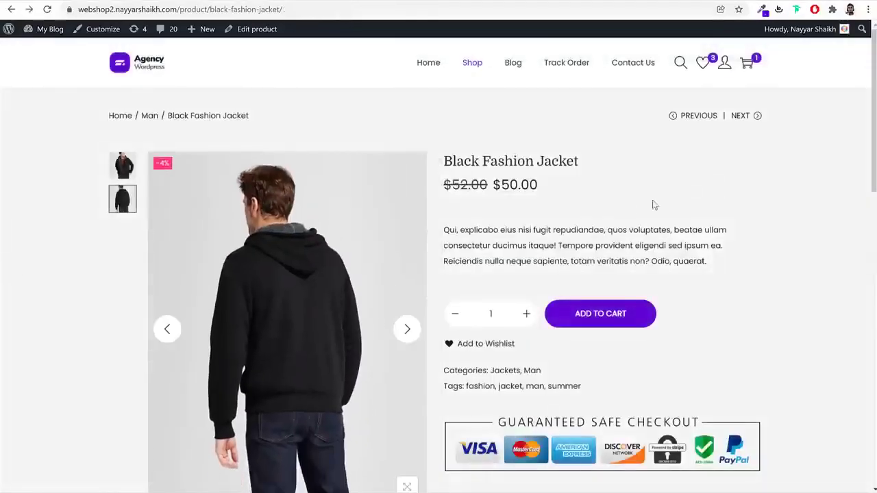
Highlight the product title, the $50.00 sale price and part of the description
drag(447, 167, 586, 163)
click(566, 185)
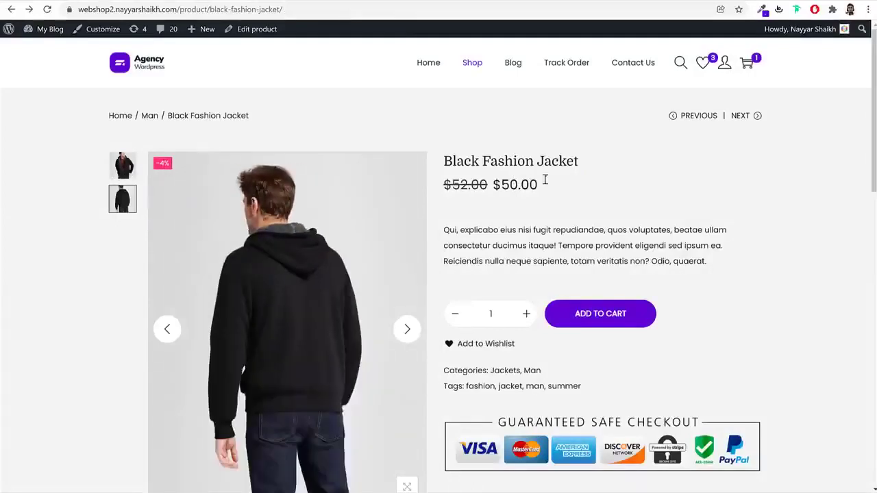
drag(493, 184, 429, 154)
click(542, 185)
drag(542, 185, 492, 186)
click(564, 193)
drag(448, 226, 668, 245)
click(655, 250)
Adjust the purchase quantity and scroll down to the Description tab
click(529, 315)
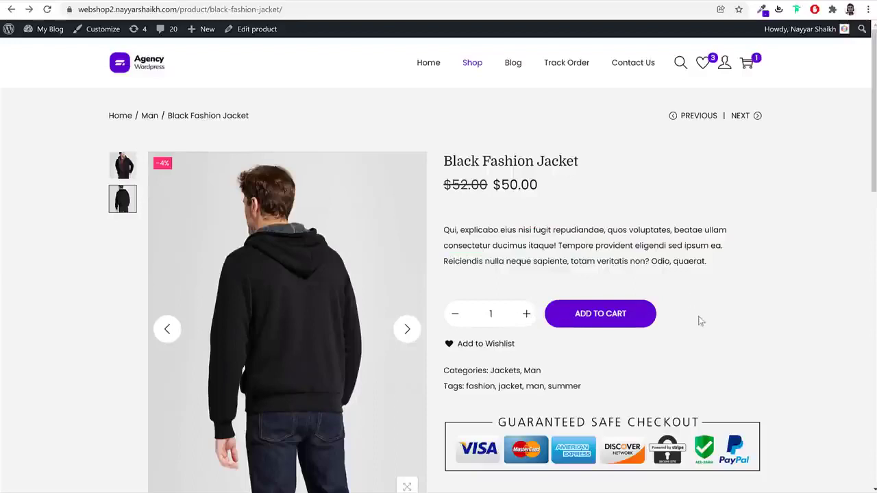
scroll(701, 320, down, 2)
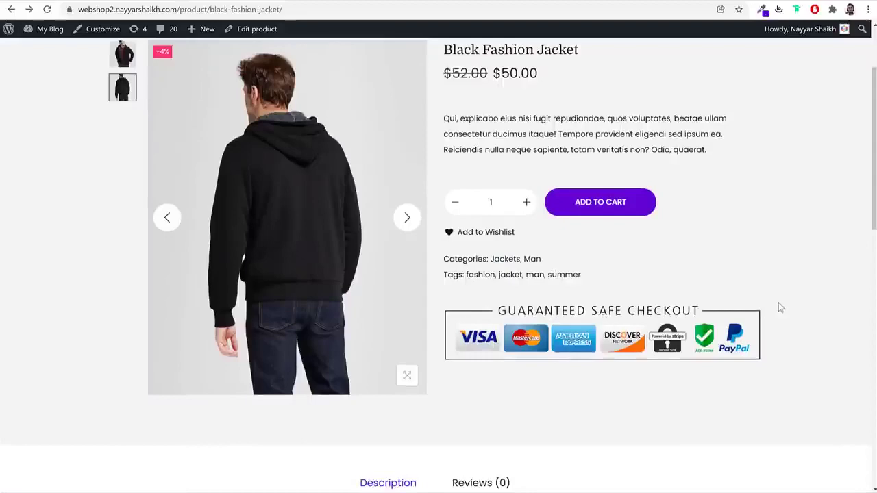
scroll(788, 308, up, 2)
scroll(787, 315, down, 2)
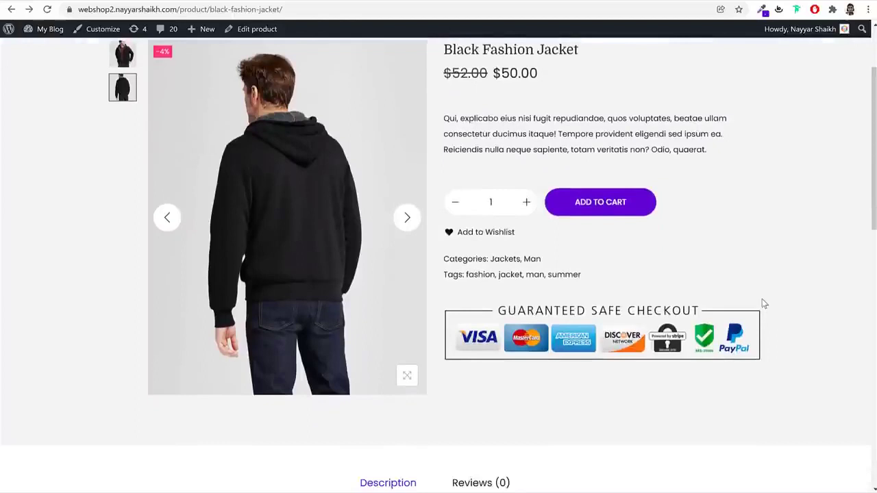
scroll(800, 300, up, 1)
scroll(800, 300, up, 1)
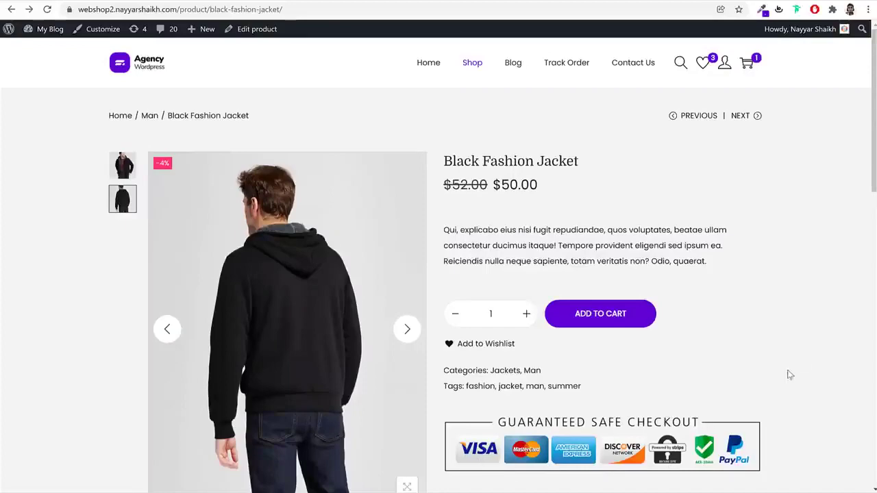
scroll(795, 370, down, 5)
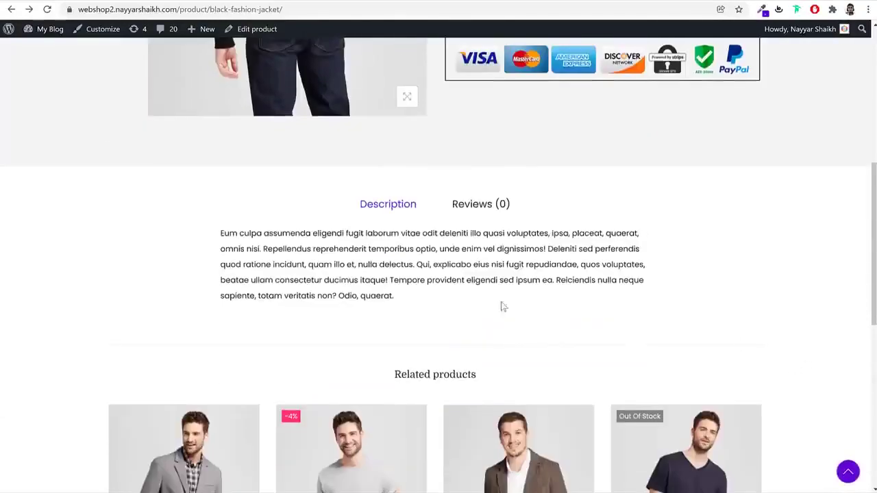
Open the jacket's review form and give it a four-star rating
drag(220, 236, 421, 280)
click(420, 267)
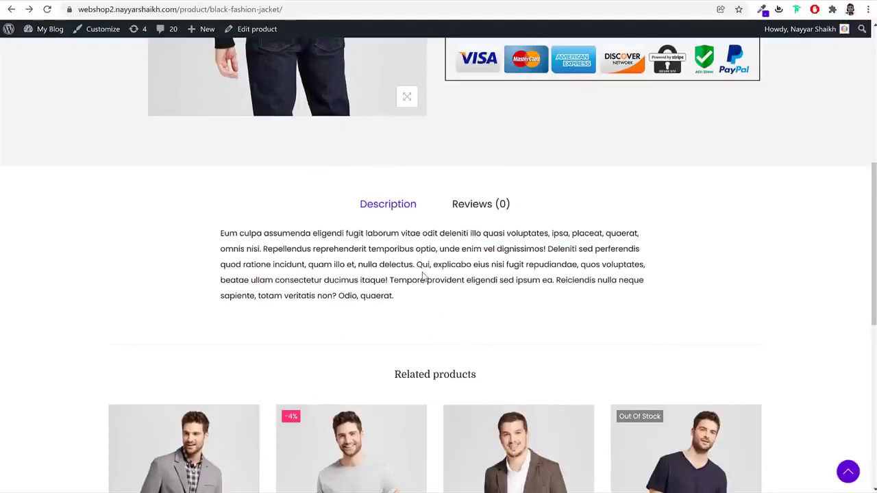
click(474, 216)
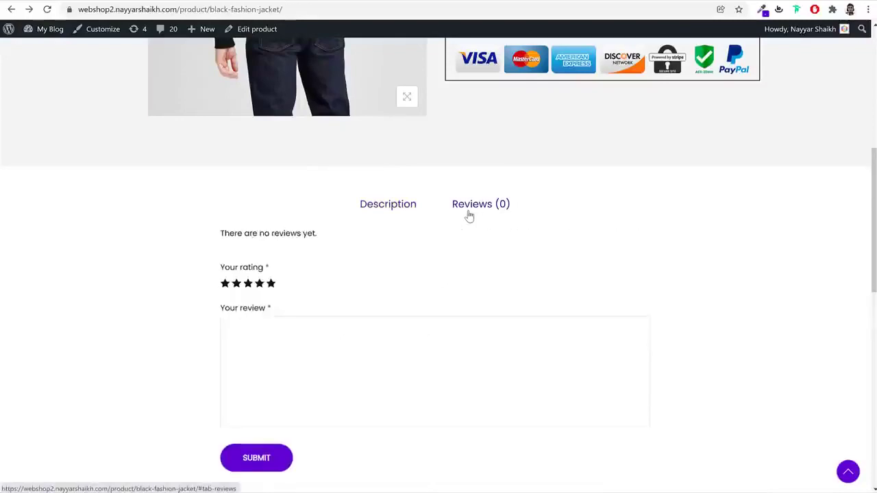
click(264, 284)
Submit 'Good' as the review text, then check the Description and Reviews (1) tabs
click(280, 363)
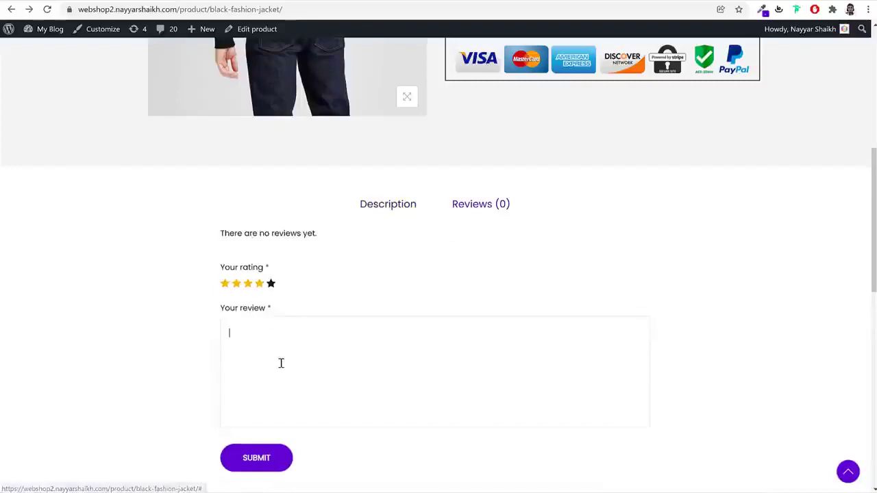
click(302, 355)
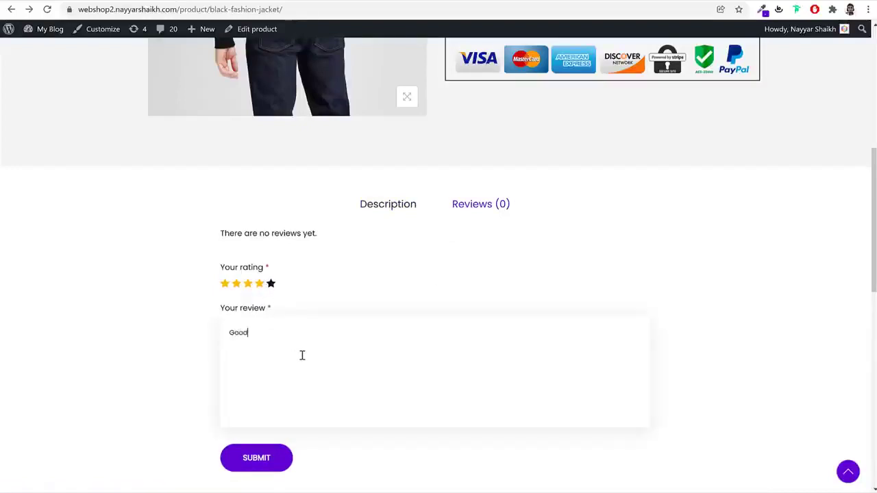
click(267, 458)
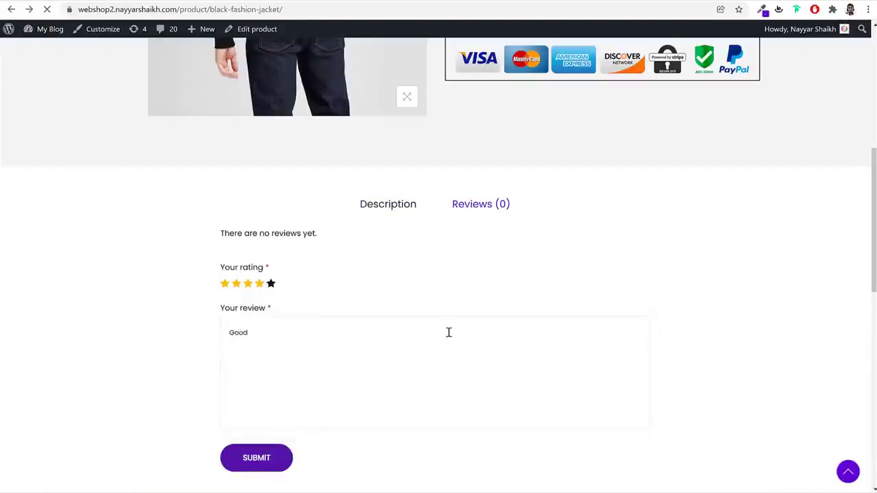
scroll(666, 267, up, 3)
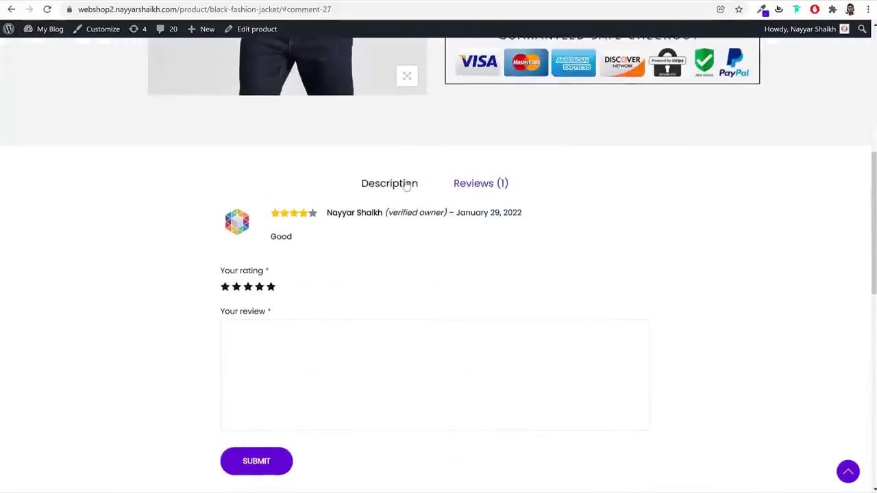
click(391, 185)
click(474, 183)
scroll(504, 214, up, 6)
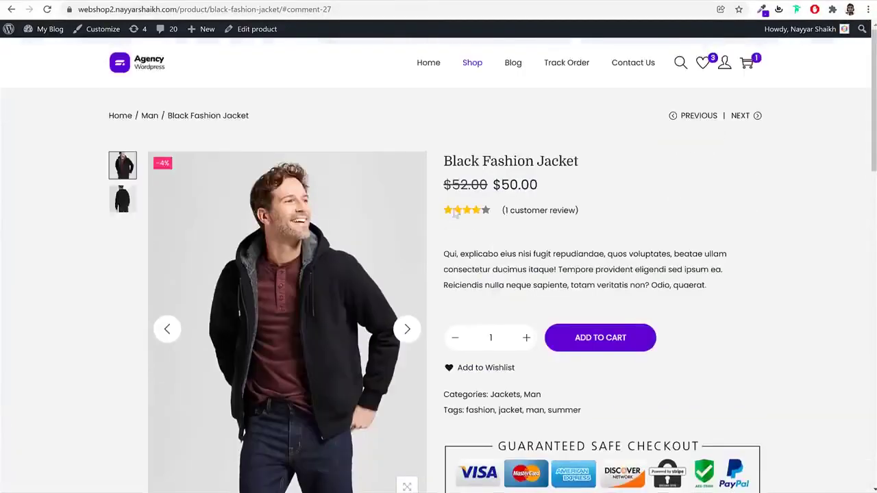
Scroll through Related products and the footer, then go back to the store home page
scroll(569, 255, down, 10)
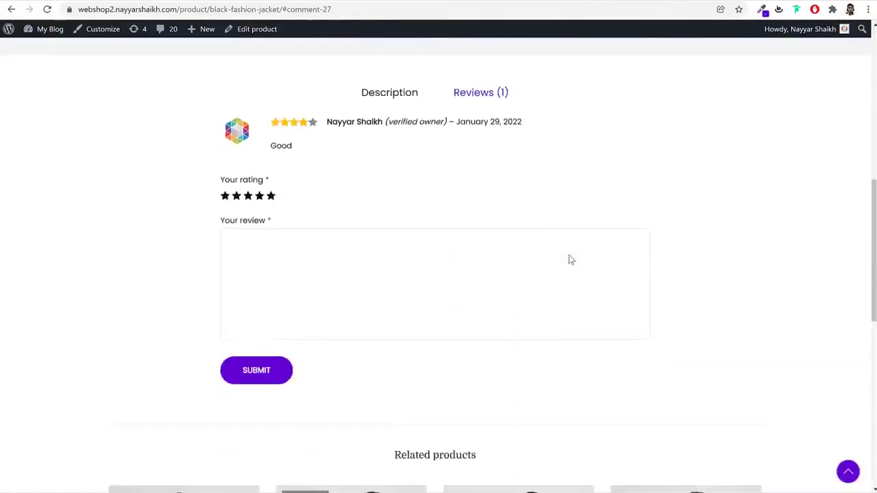
scroll(569, 259, down, 3)
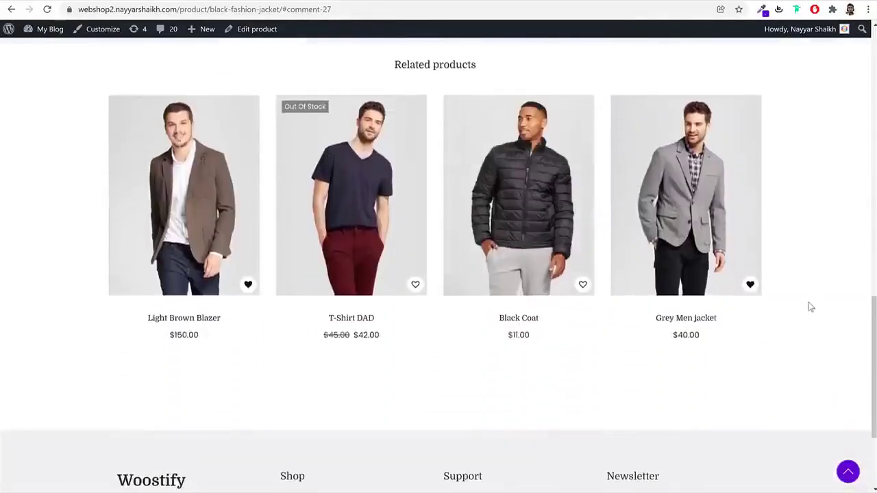
scroll(812, 315, up, 3)
scroll(815, 334, up, 10)
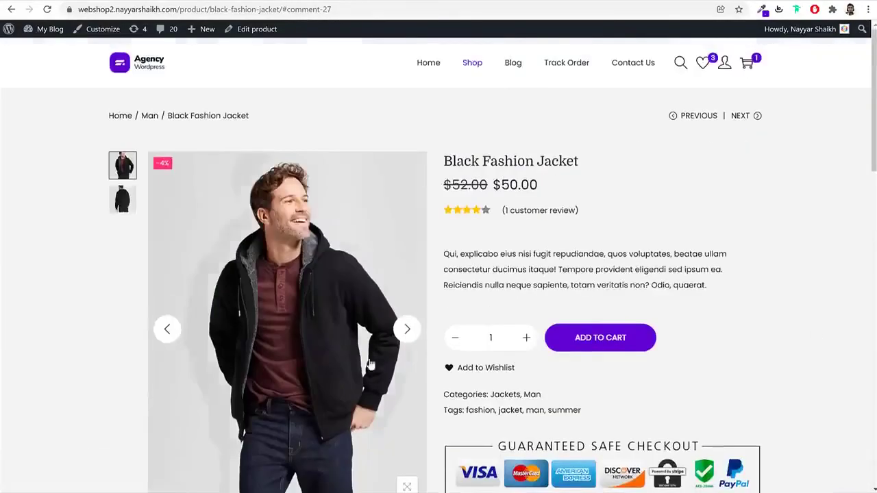
scroll(722, 294, down, 12)
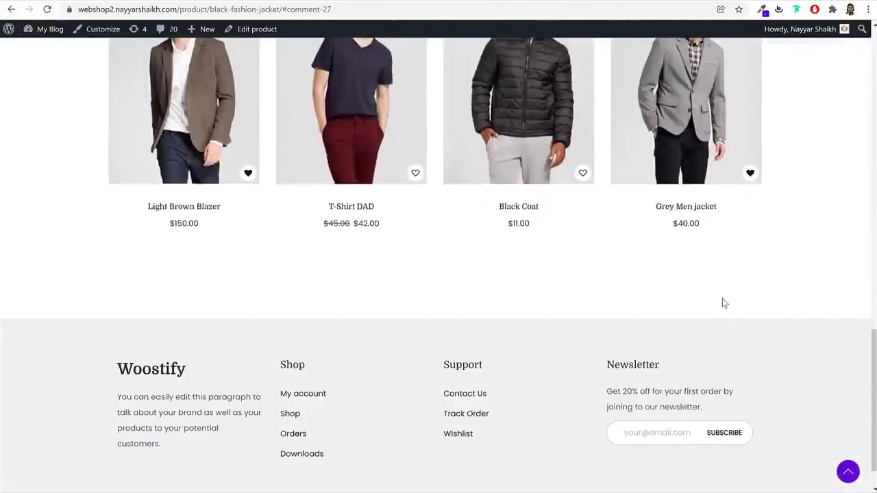
scroll(722, 298, up, 3)
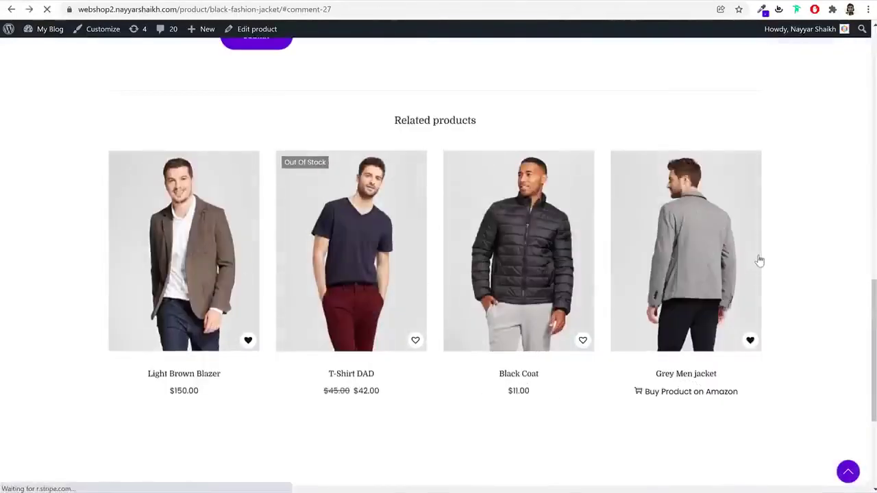
key(alt+Left)
key(alt+Left)
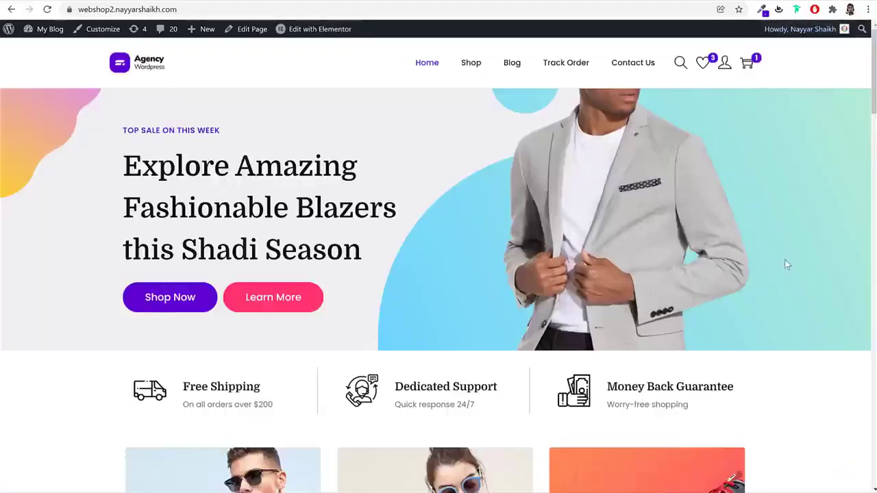
scroll(786, 265, down, 12)
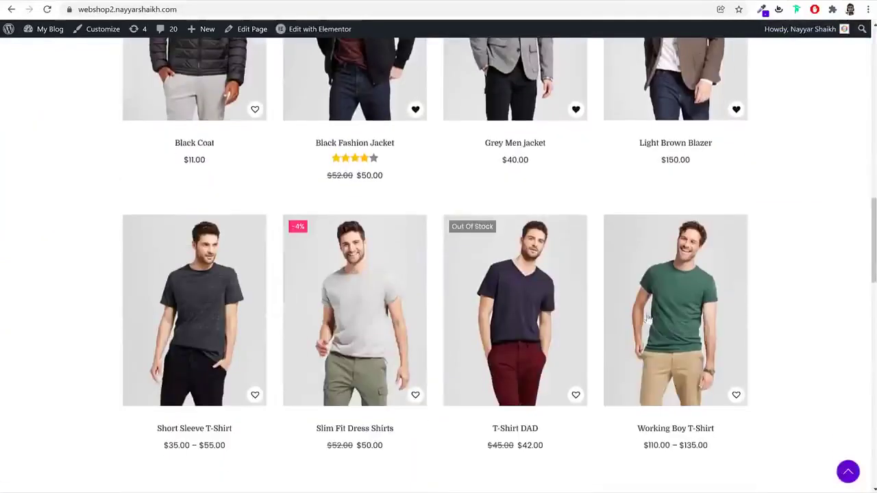
Open the Working Boy T-Shirt and choose Black, priced at $110.00
click(645, 320)
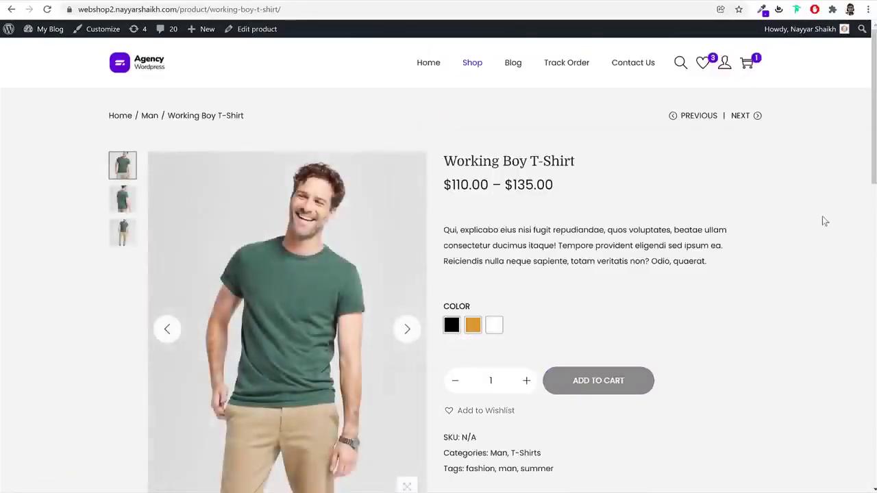
click(452, 325)
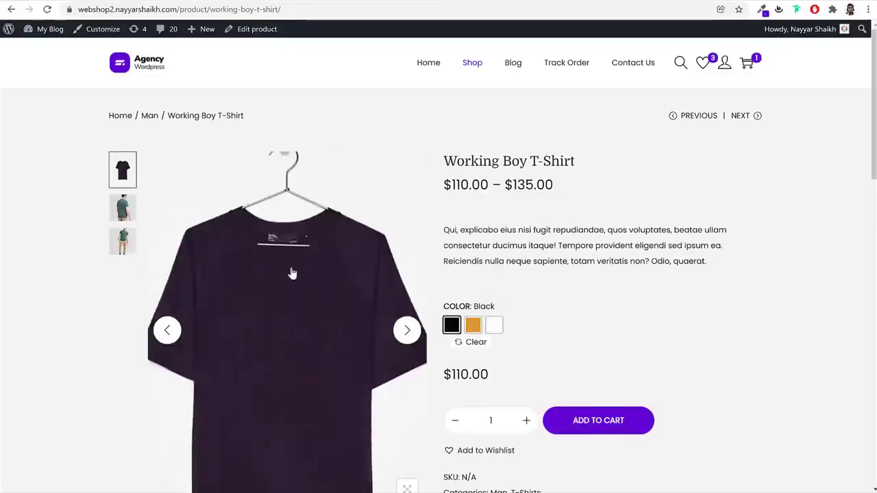
drag(499, 380, 443, 376)
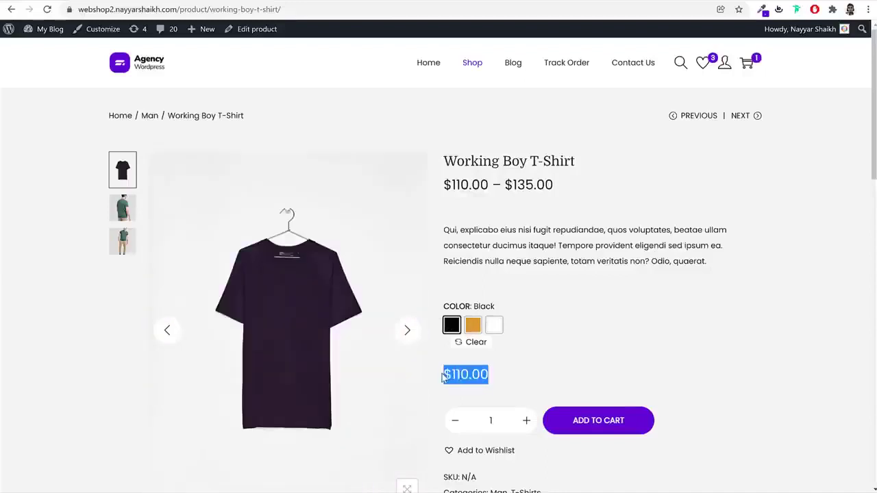
click(560, 376)
Switch to Orange ($135.00), then White ($125.00), and show the shopping cart panel
click(473, 326)
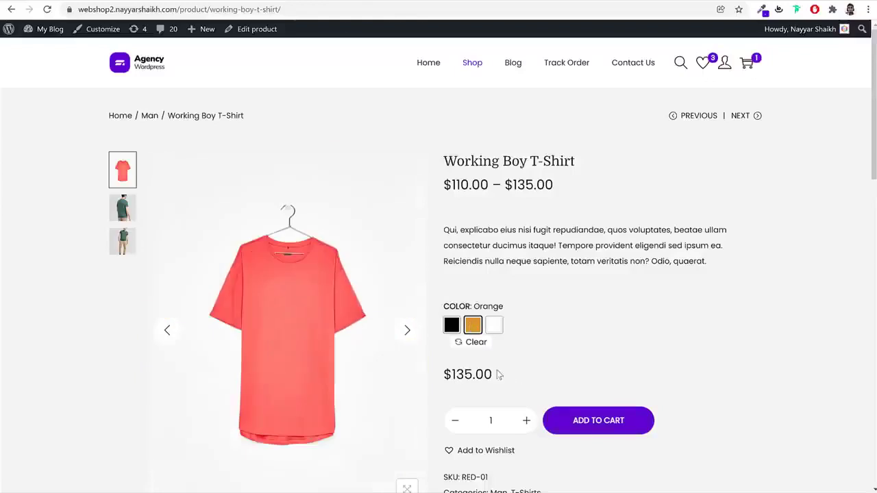
drag(499, 375, 446, 374)
click(494, 325)
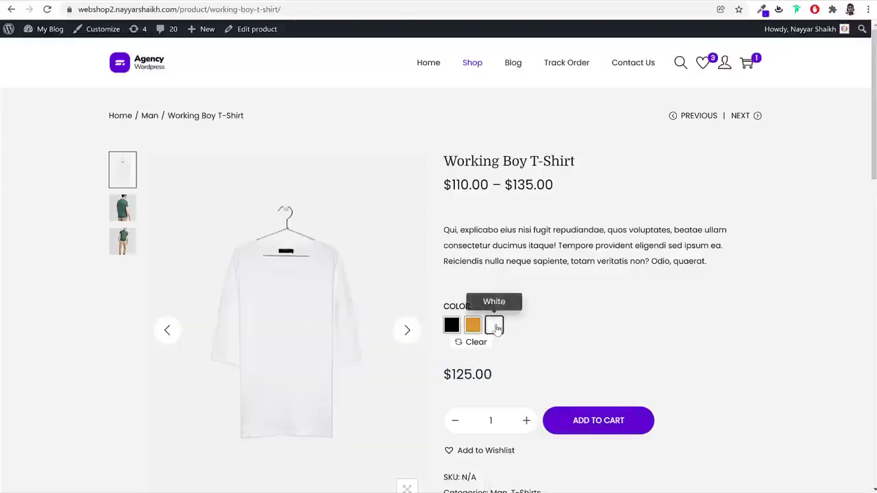
drag(494, 374, 444, 375)
click(513, 361)
scroll(617, 328, down, 5)
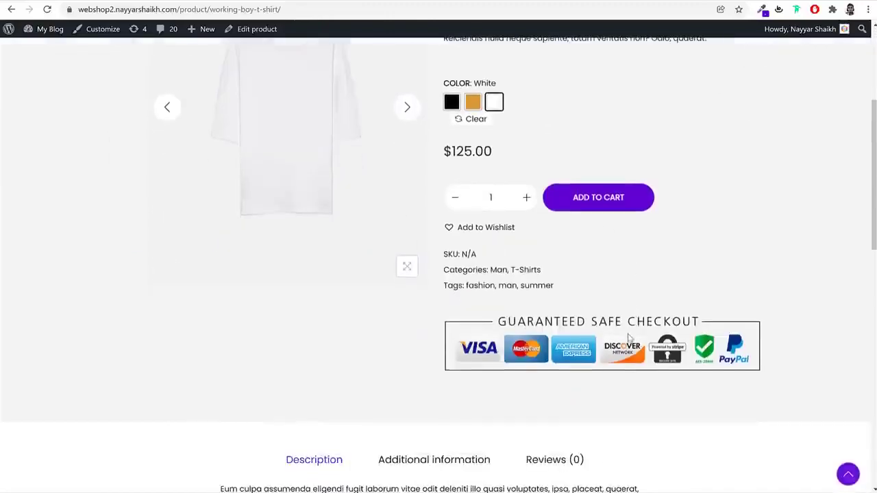
scroll(629, 356, up, 5)
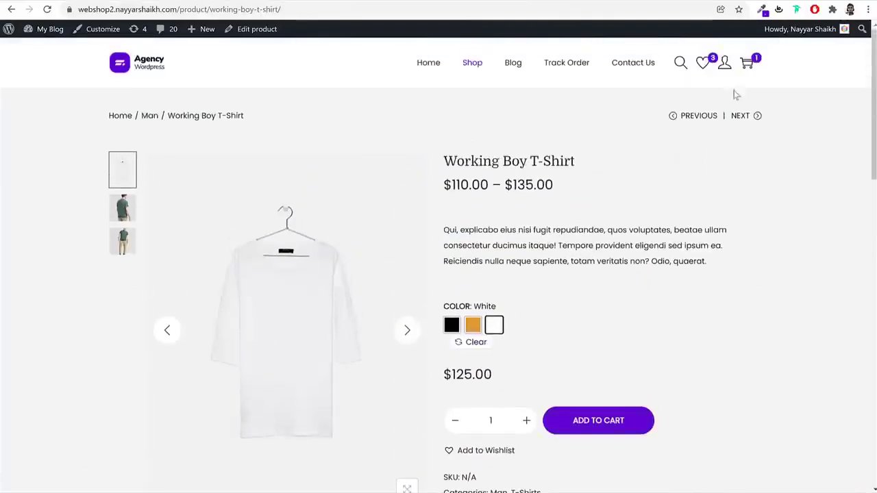
click(746, 67)
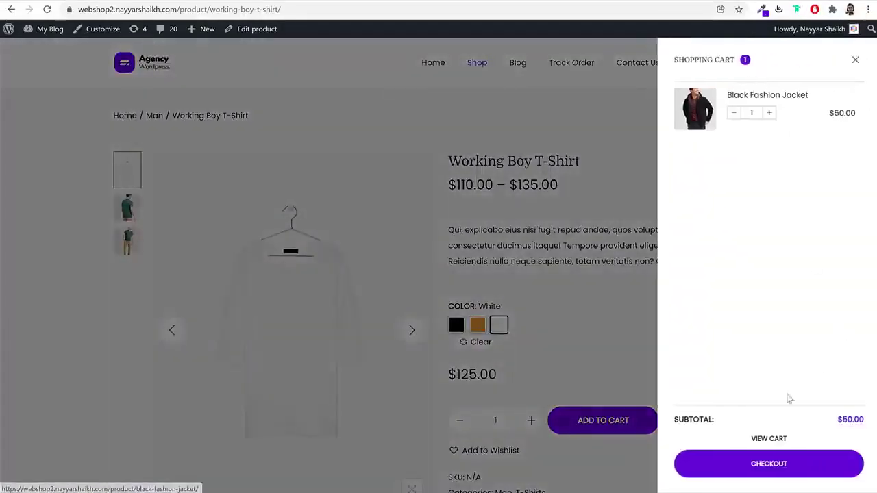
Go from the cart side panel to the full cart page showing the $56.00 total
click(769, 440)
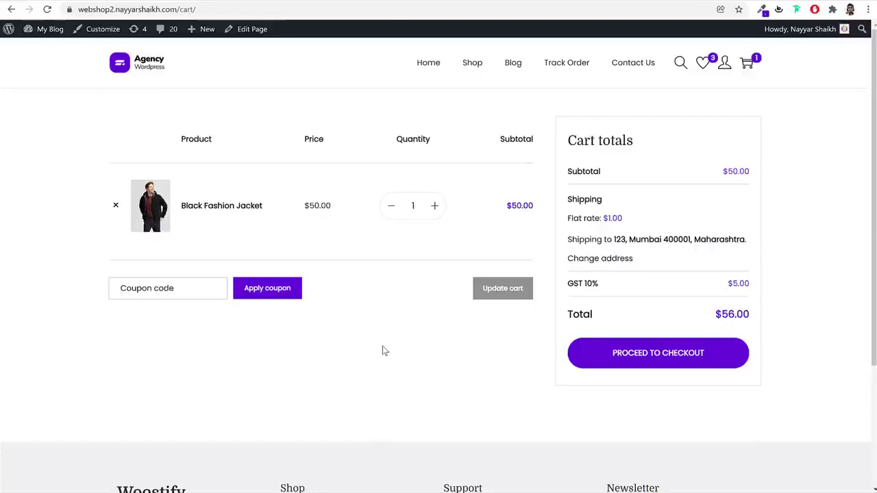
Apply coupon 10off for $5.00 off and review the $1.00 flat rate to Maharashtra
text(10off)
click(247, 287)
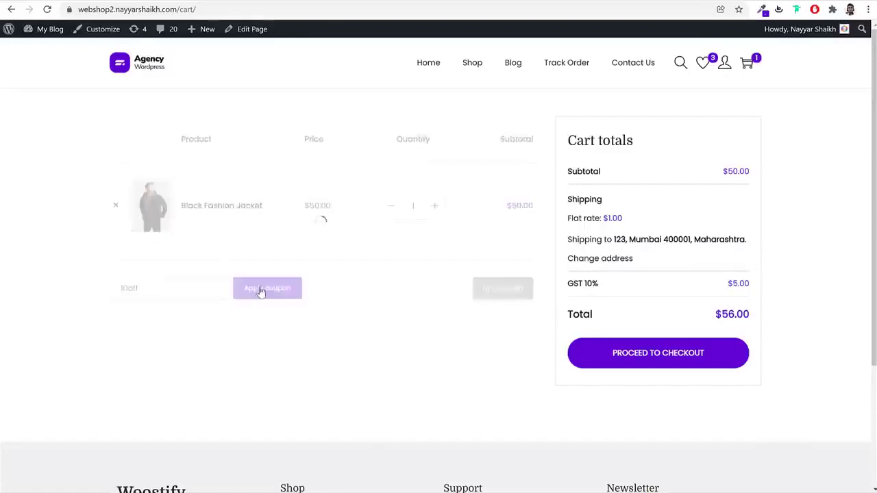
drag(138, 90, 423, 116)
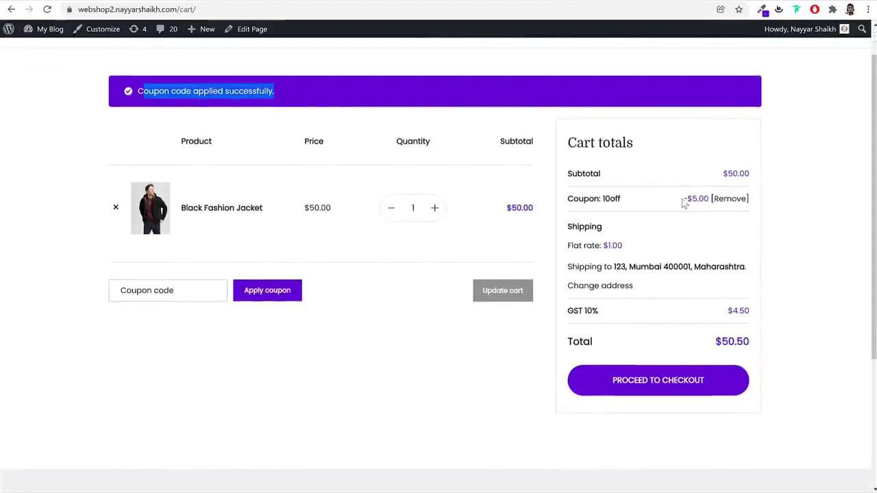
drag(710, 198, 684, 199)
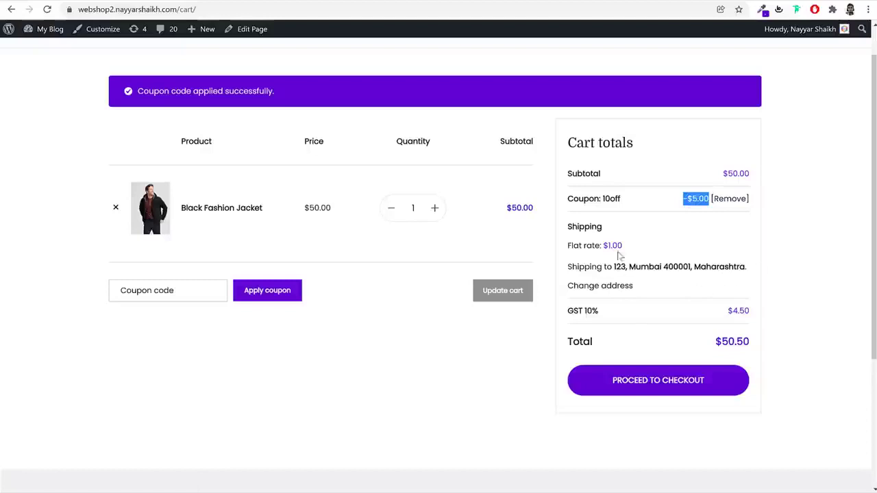
mouse_move(606, 312)
mouse_down()
mouse_move(568, 316)
mouse_move(606, 319)
mouse_up()
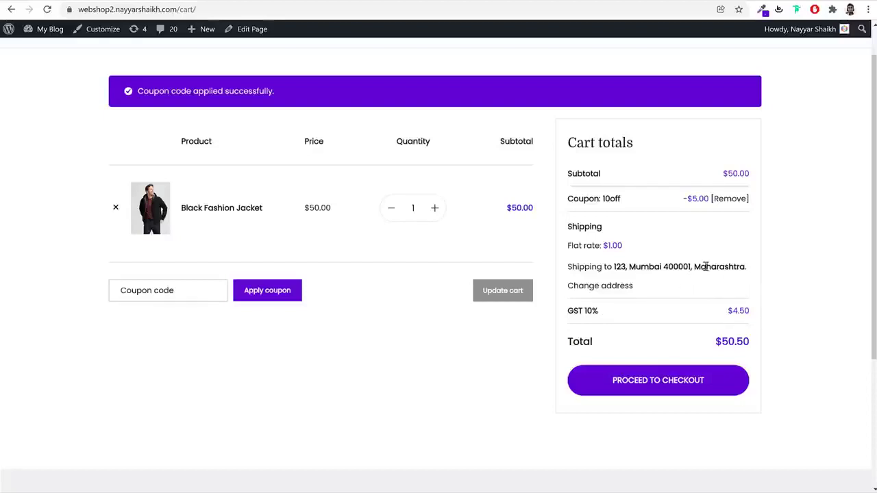
drag(623, 247, 602, 246)
drag(752, 344, 697, 267)
click(697, 269)
drag(696, 267, 747, 268)
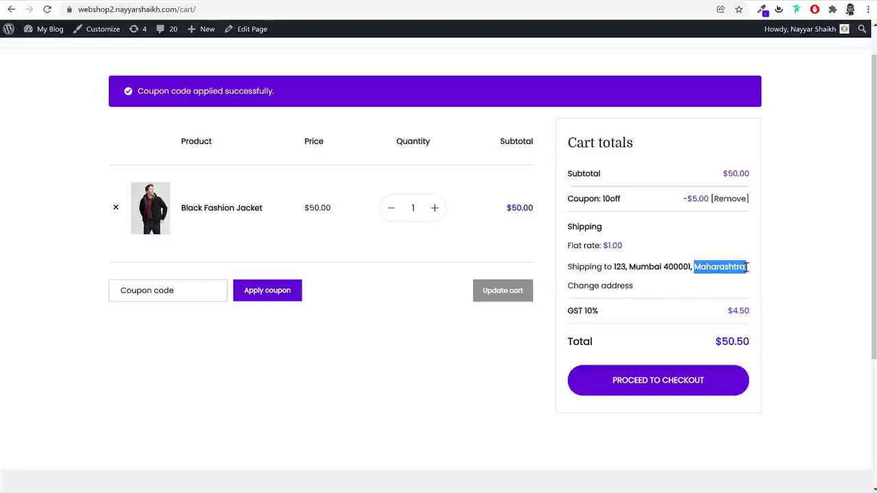
click(748, 268)
drag(623, 246, 609, 252)
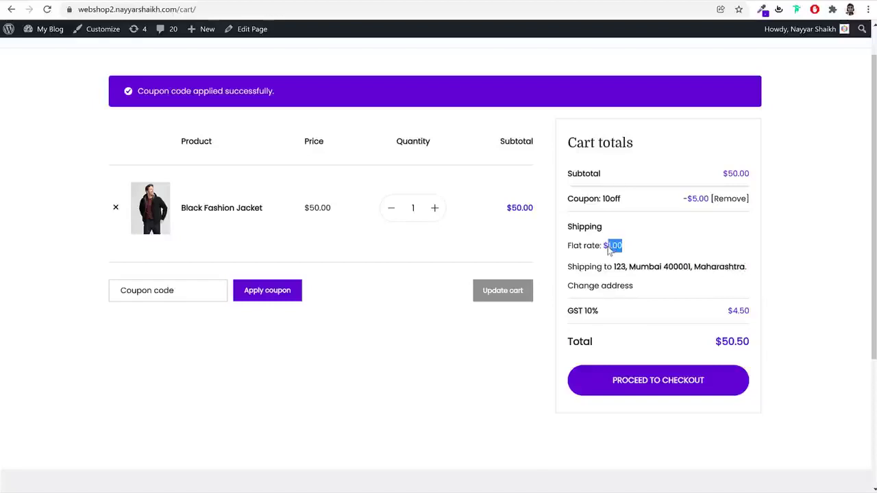
Change the shipping state to Delhi (flat rate $2.00) and proceed to checkout
click(611, 287)
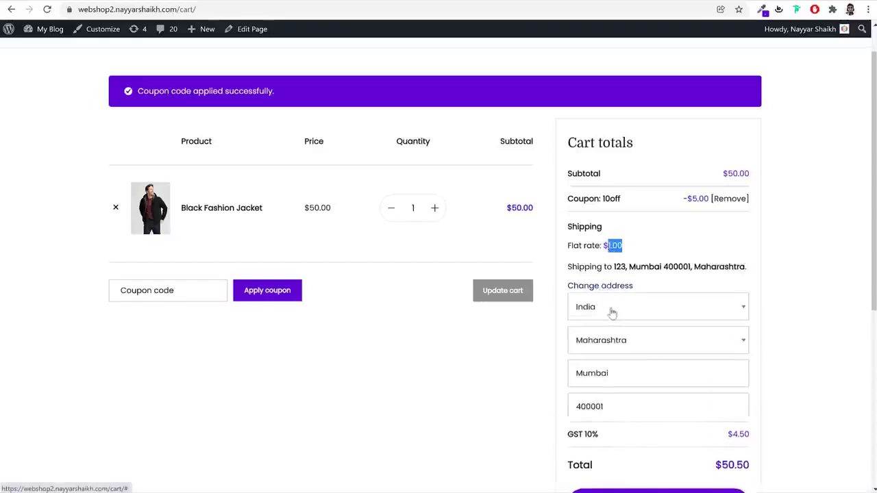
click(622, 353)
text(del)
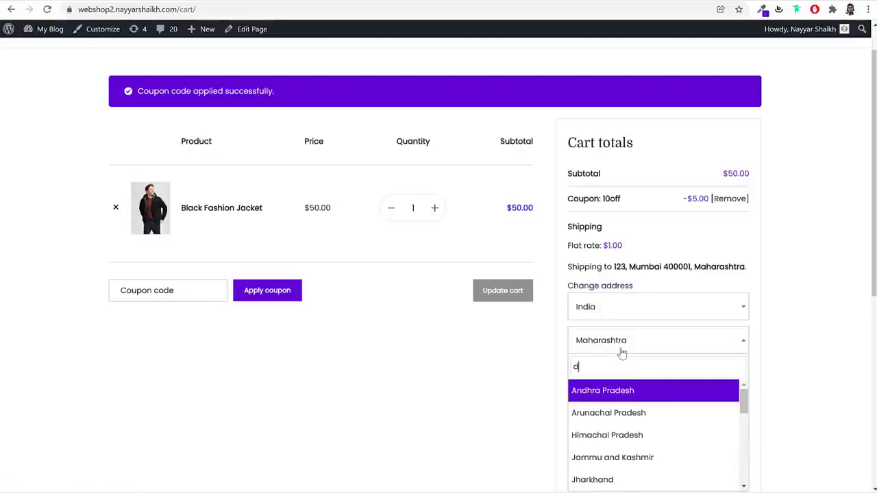
click(610, 392)
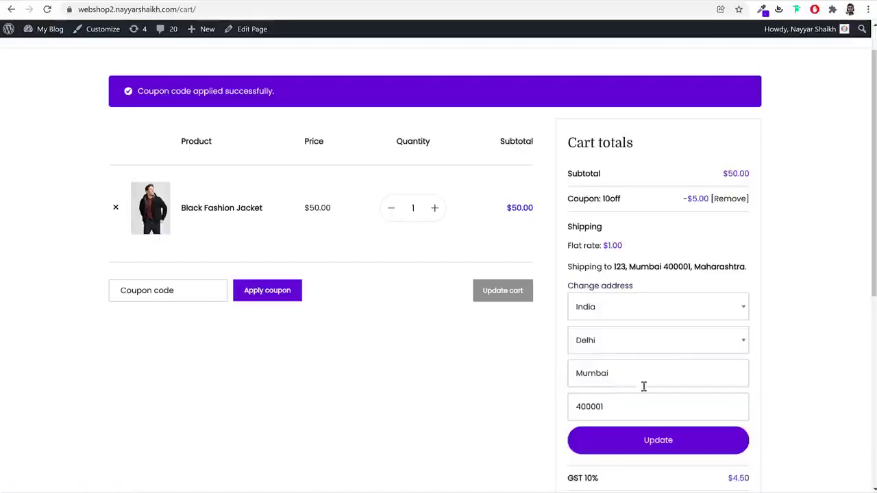
click(664, 441)
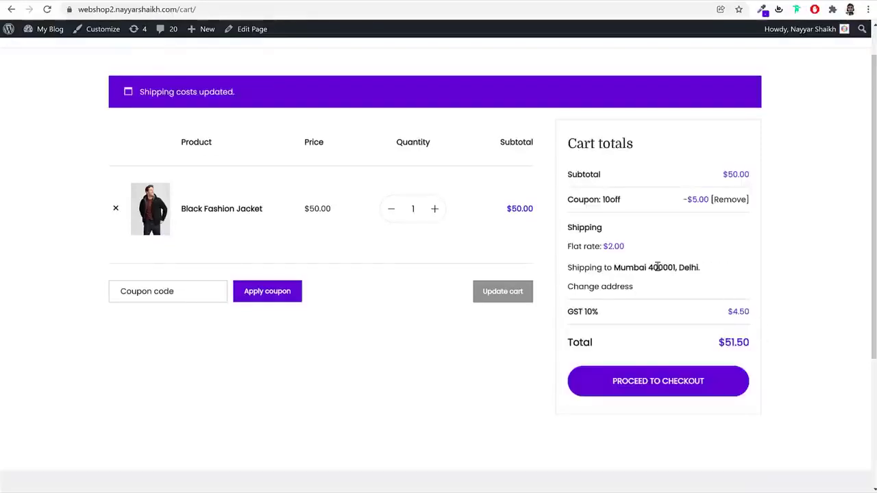
drag(568, 248, 607, 254)
drag(629, 203, 579, 202)
drag(608, 231, 574, 311)
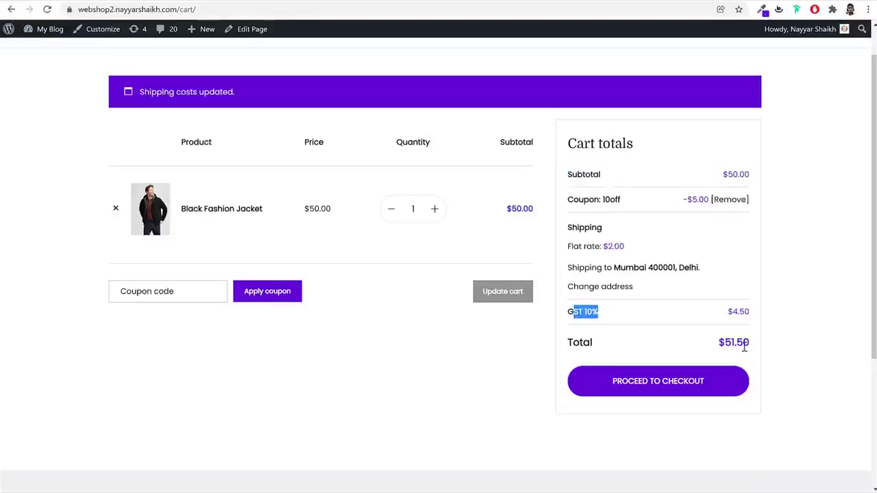
click(805, 329)
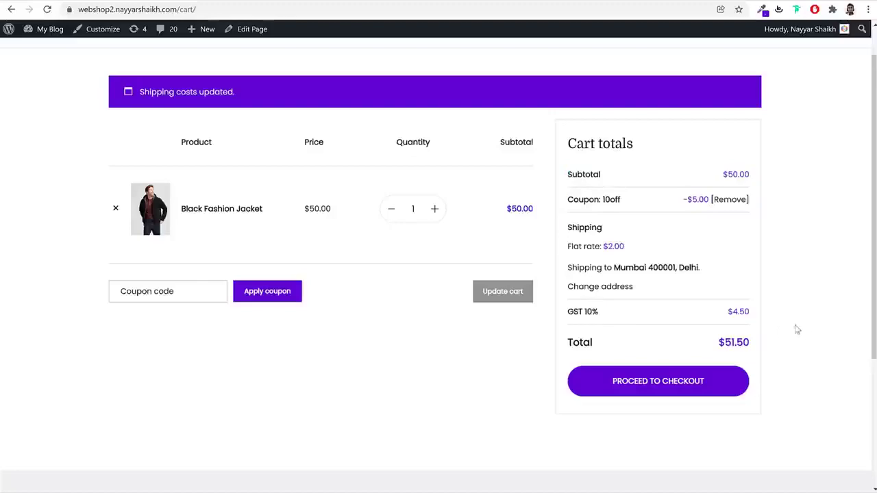
click(656, 389)
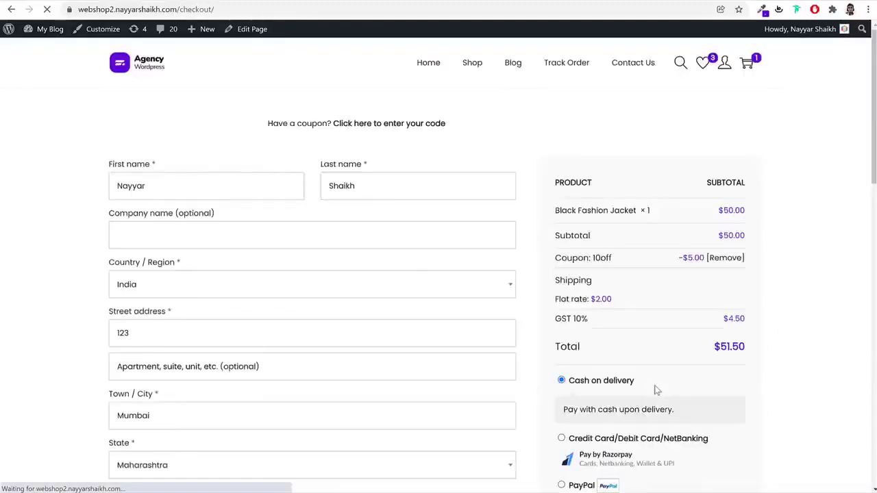
Review the checkout page and try the Razorpay, PayPal and Stripe payment options
scroll(836, 278, down, 3)
scroll(258, 190, down, 5)
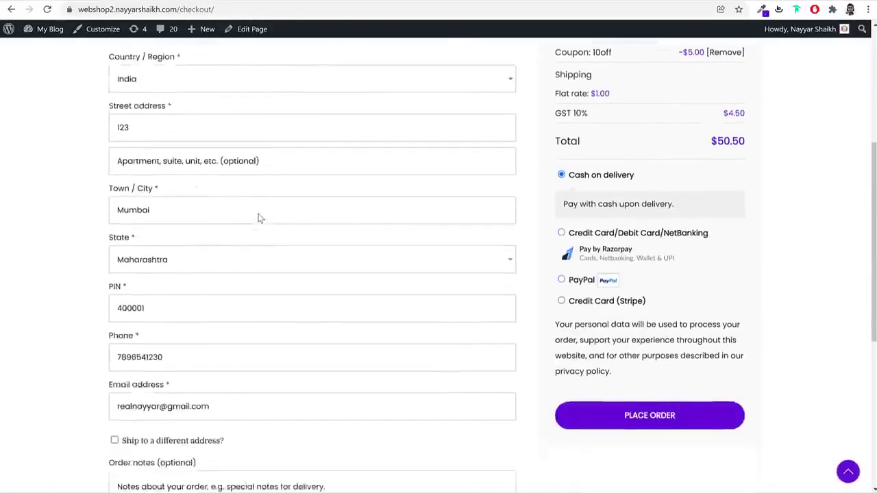
scroll(171, 287, up, 5)
scroll(171, 288, up, 3)
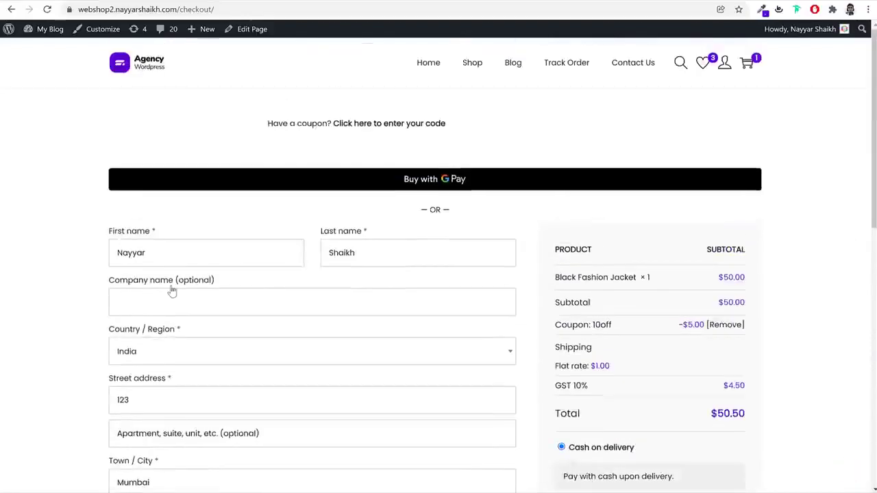
scroll(785, 233, down, 3)
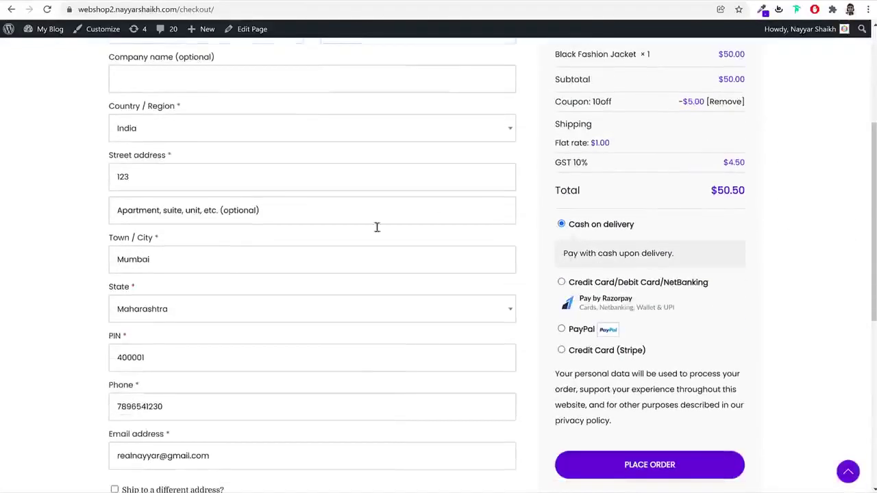
scroll(191, 256, up, 3)
scroll(377, 262, down, 5)
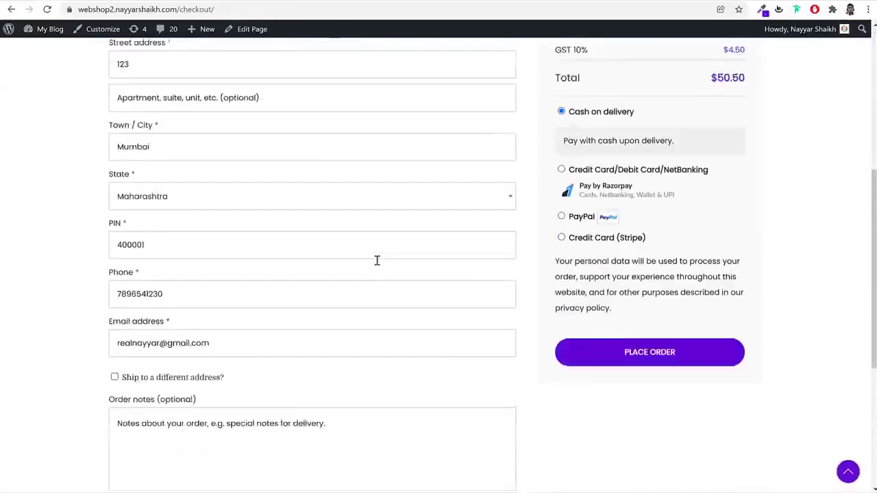
scroll(377, 261, up, 5)
scroll(773, 268, down, 3)
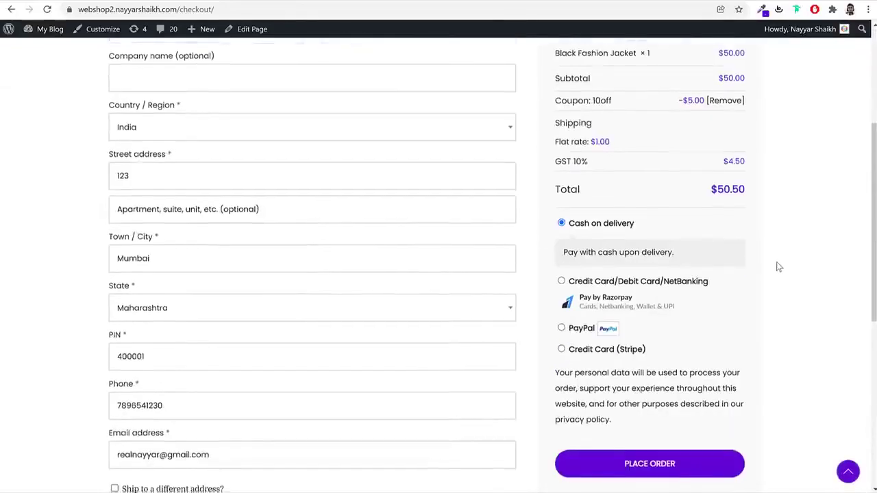
click(590, 230)
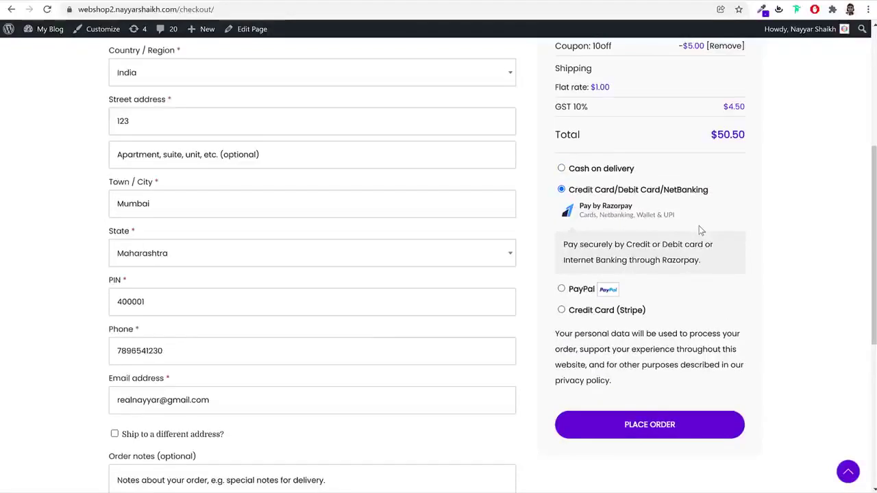
click(562, 288)
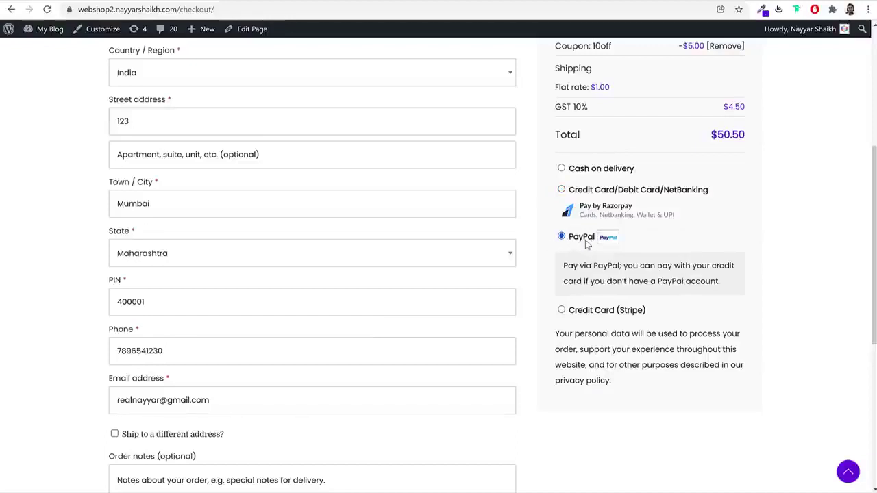
click(597, 309)
Start entering a Stripe card number, then dismiss the saved-card suggestions
scroll(755, 274, down, 2)
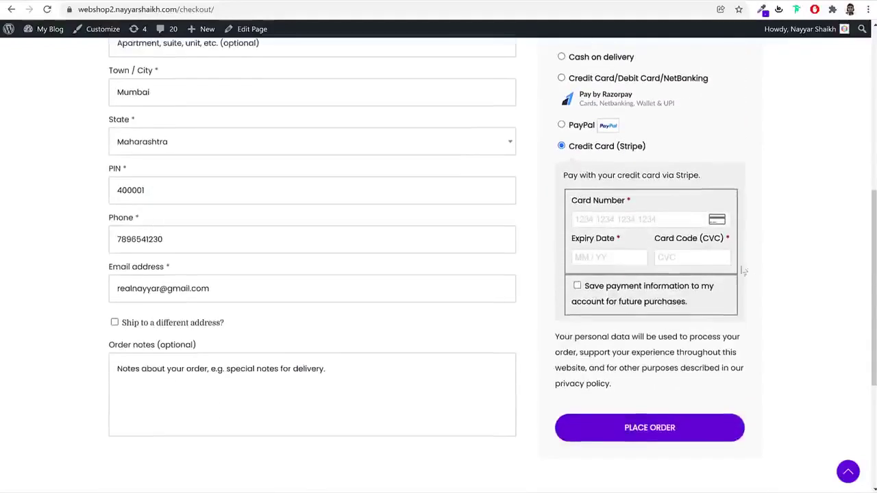
click(691, 220)
click(816, 216)
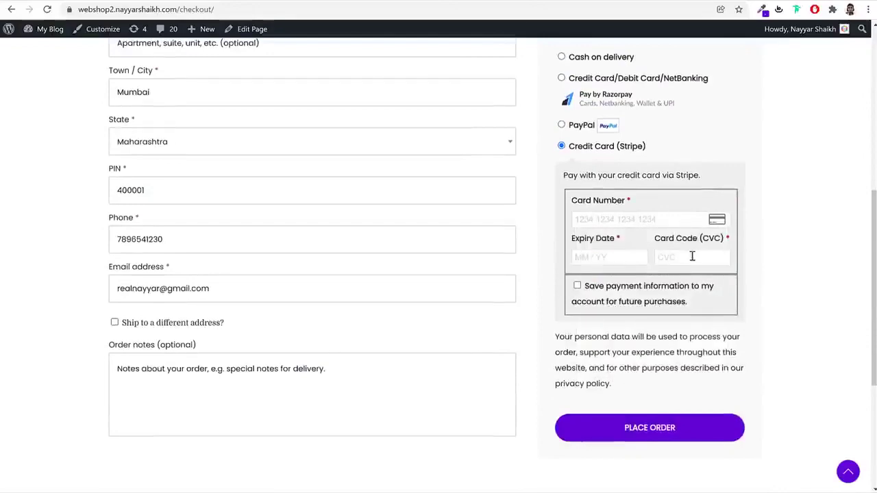
scroll(685, 226, up, 1)
Switch payment back to Cash on delivery and place the Black Fashion Jacket order
click(583, 111)
scroll(442, 280, up, 3)
scroll(452, 287, up, 1)
scroll(479, 308, down, 3)
click(651, 466)
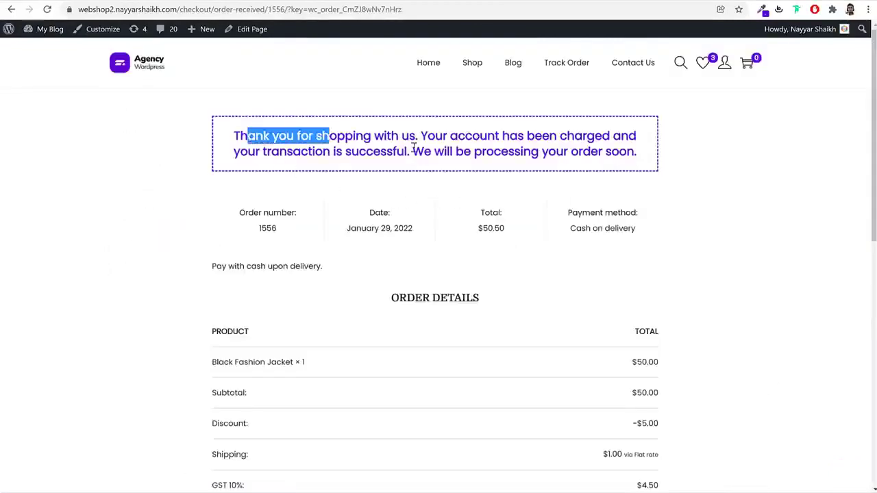
Copy the new order number and paste it into Order ID on the Track Order page
scroll(700, 240, down, 3)
scroll(700, 240, up, 1)
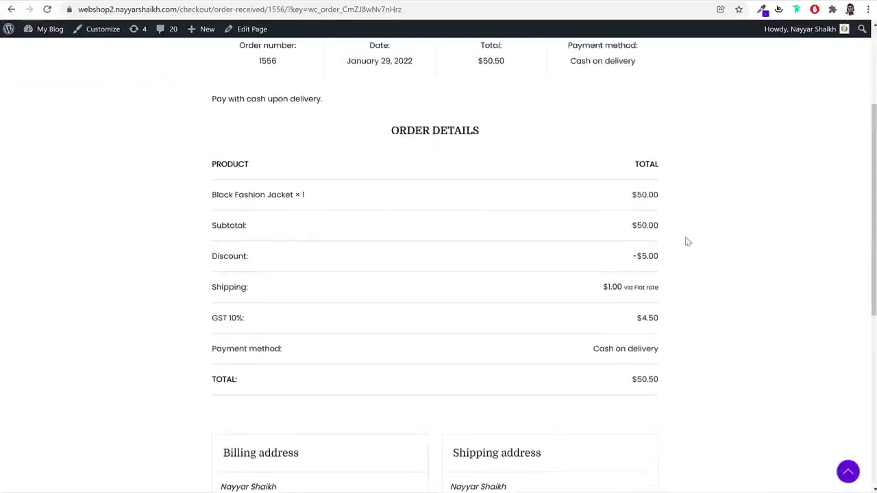
scroll(706, 267, down, 3)
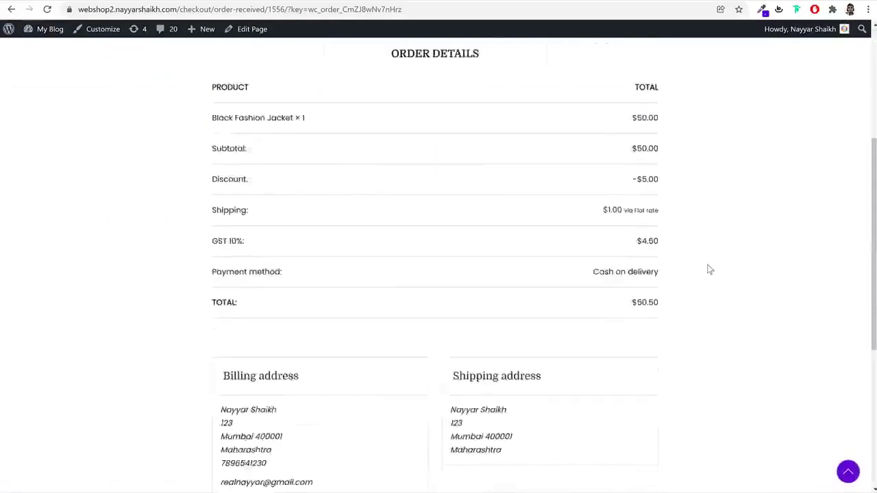
scroll(318, 303, up, 5)
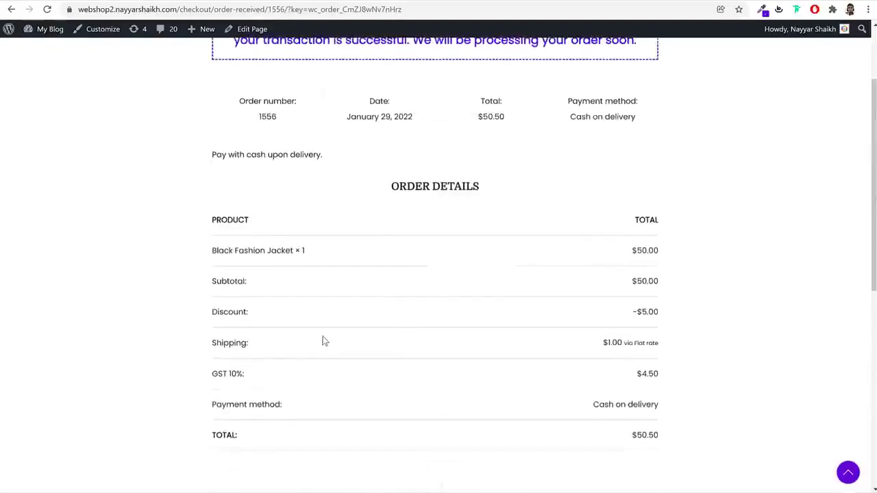
double_click(267, 230)
key(ctrl+c)
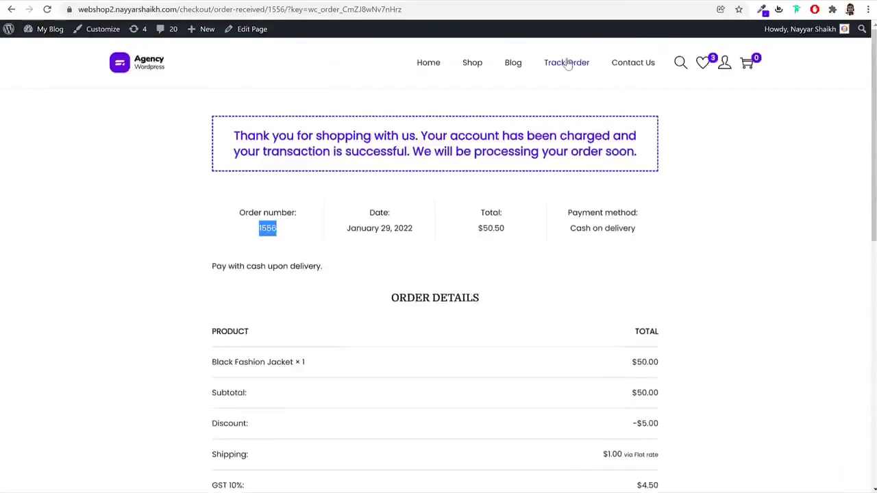
click(568, 62)
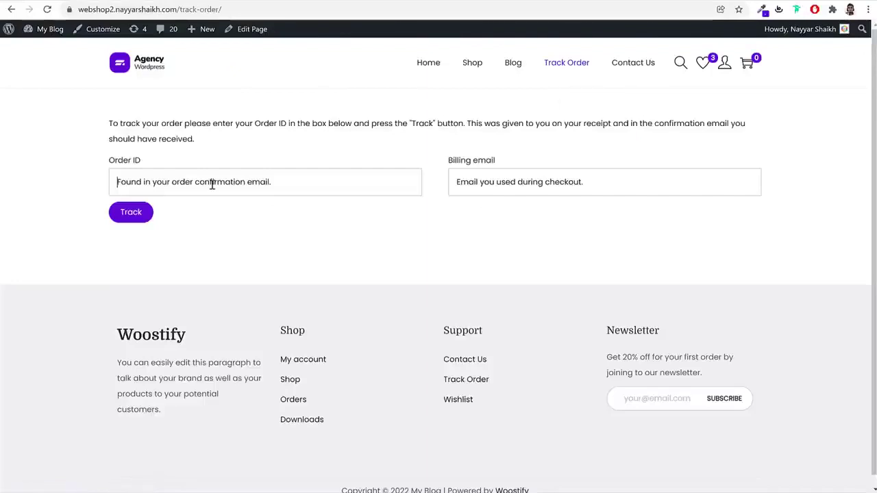
click(205, 182)
key(ctrl+v)
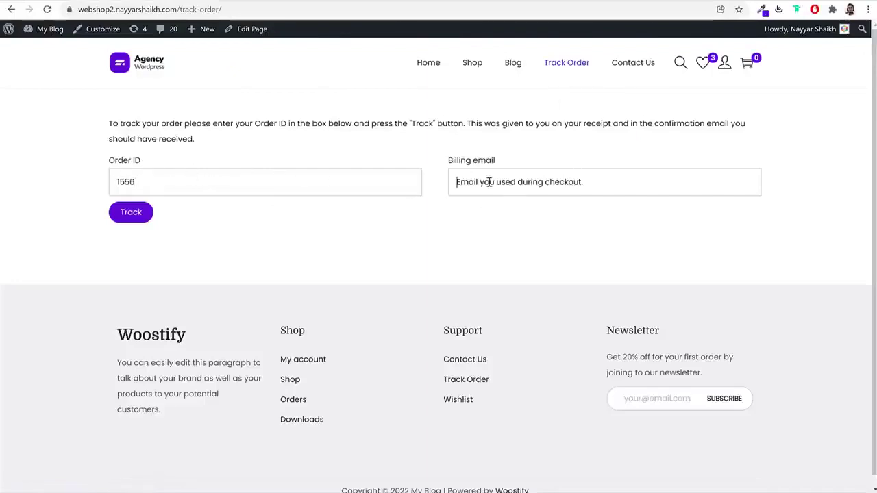
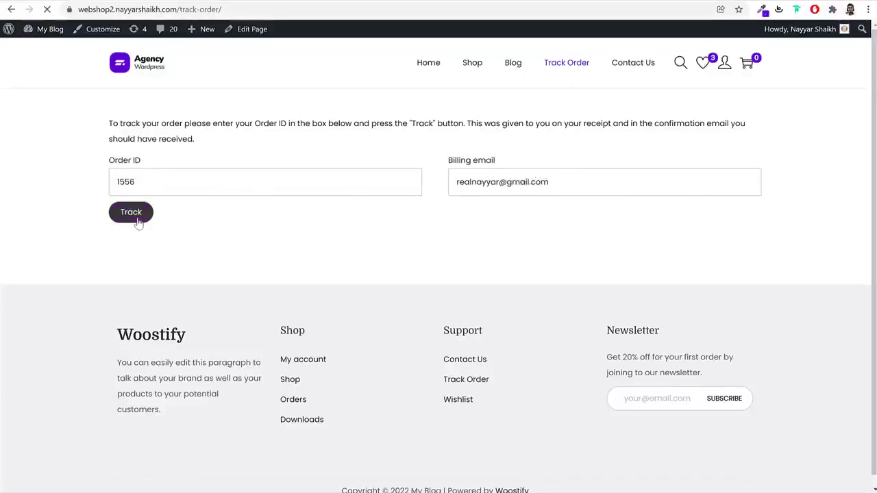
Enter the billing email, confirm the order shows Processing, and go to the Shop listing
scroll(472, 268, down, 6)
scroll(476, 278, up, 5)
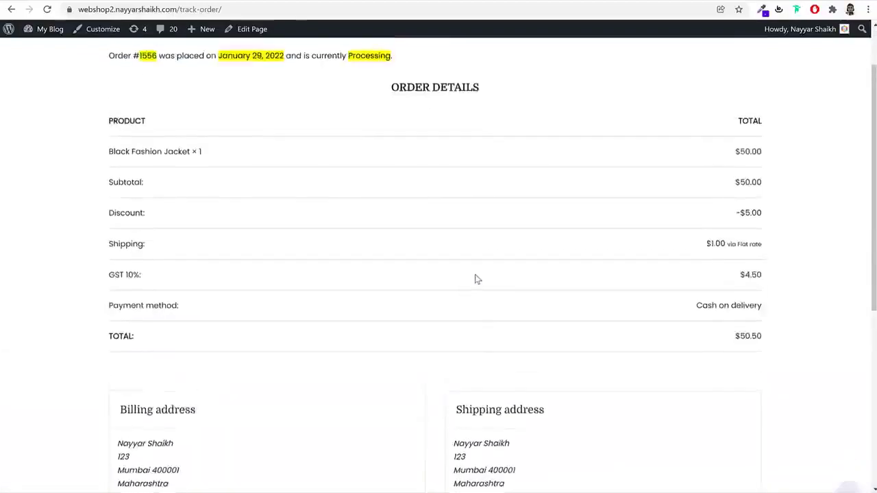
scroll(478, 279, up, 1)
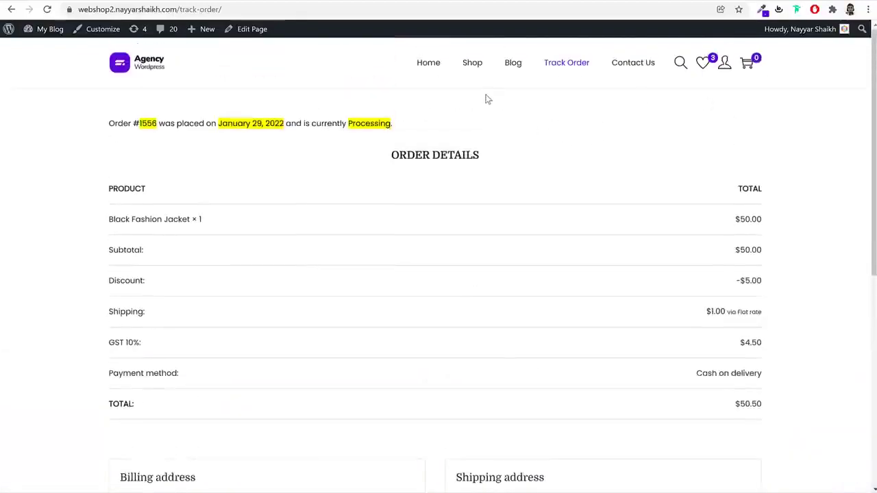
click(472, 71)
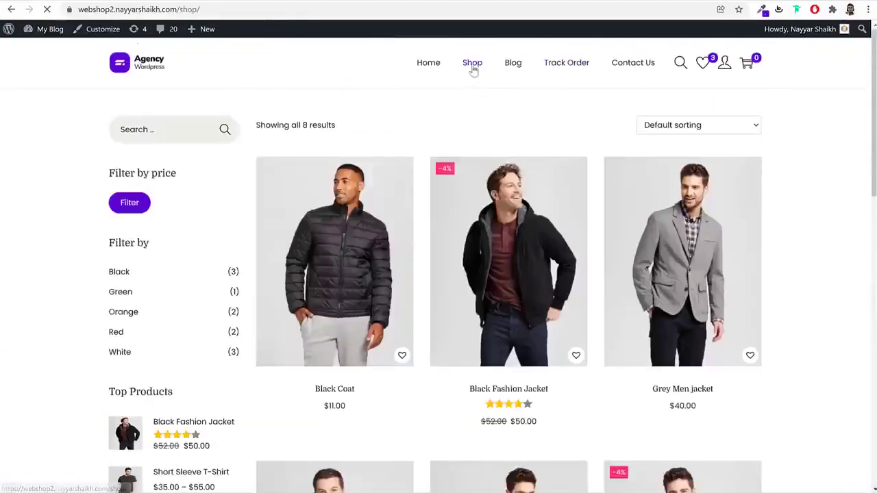
Sort the shop products by average rating after first trying popularity
scroll(754, 205, down, 10)
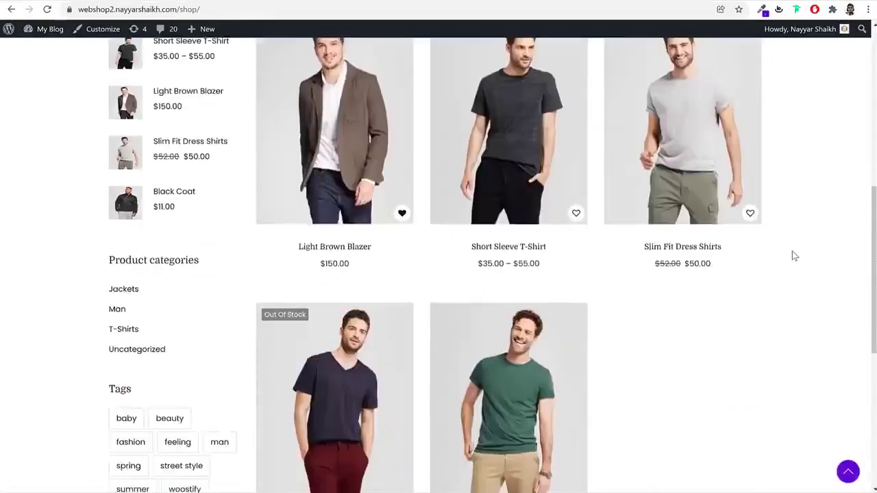
scroll(794, 256, up, 5)
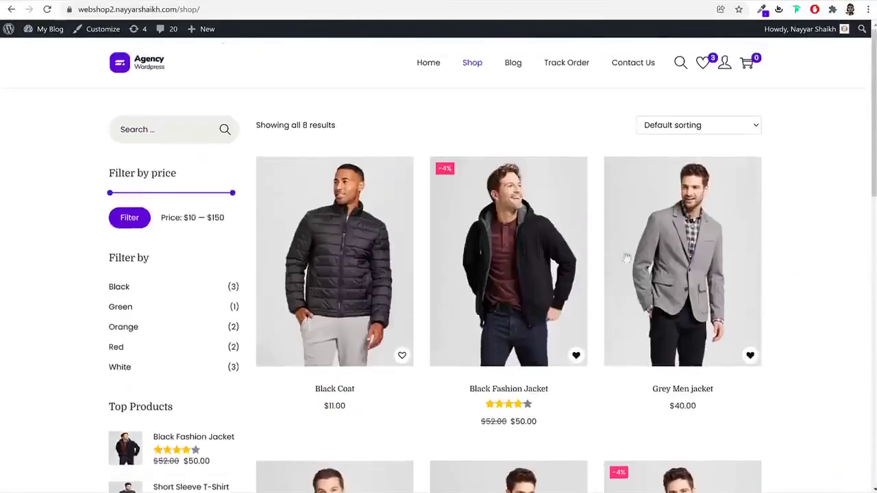
click(708, 129)
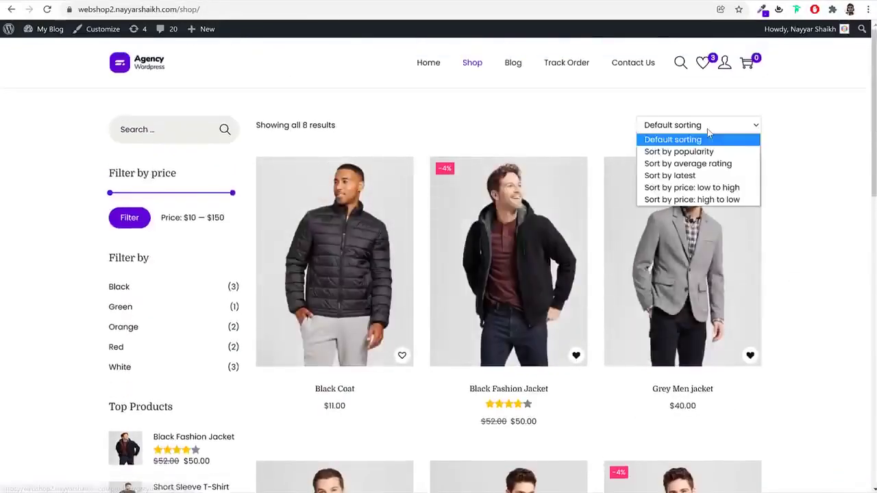
click(708, 149)
click(739, 131)
click(706, 164)
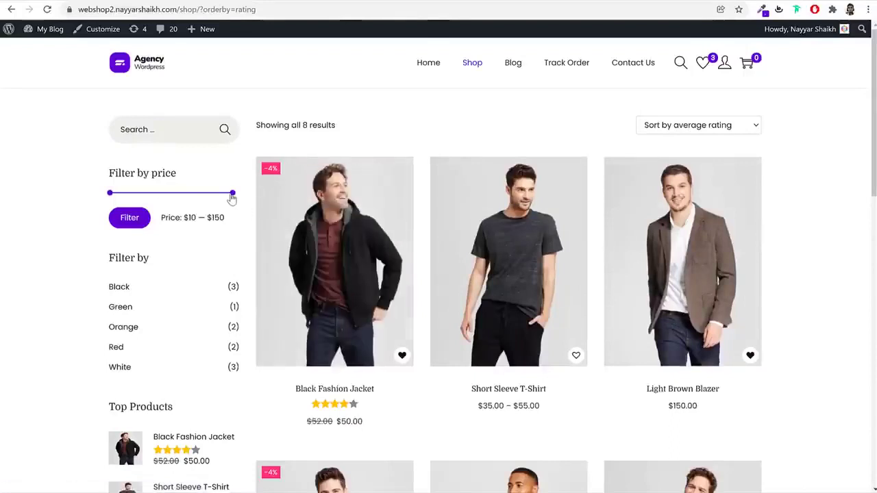
Filter products to the $10–$70 price range, review the 6 results, then open Blog
drag(232, 197, 163, 202)
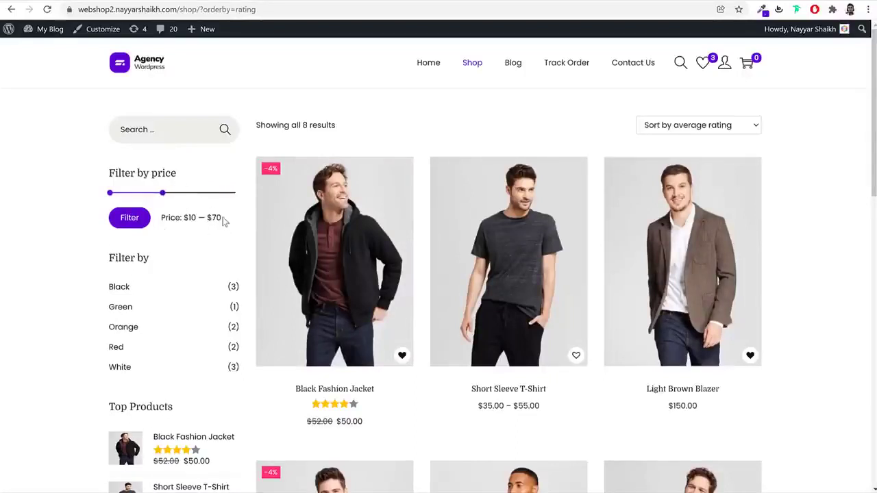
double_click(214, 218)
click(134, 222)
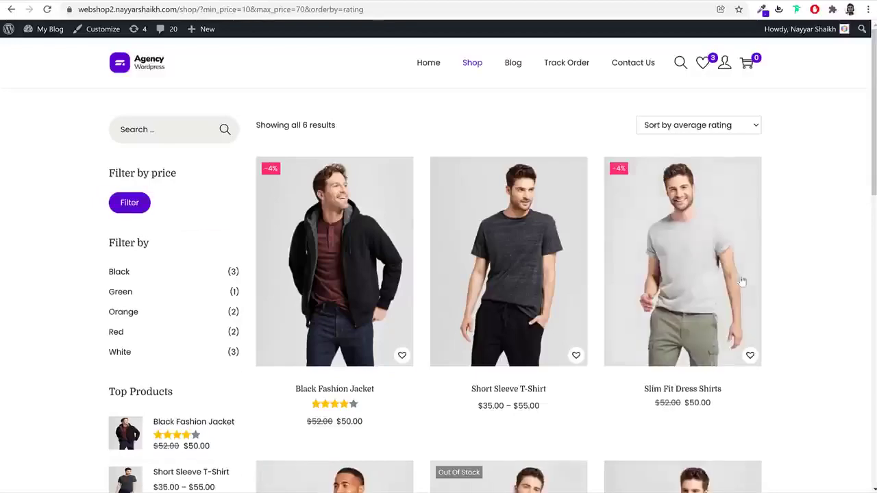
scroll(713, 272, down, 7)
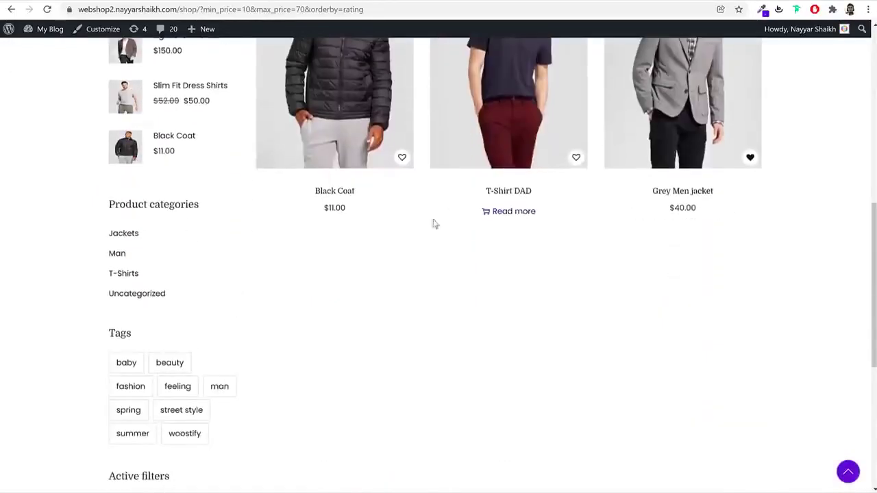
scroll(464, 219, up, 7)
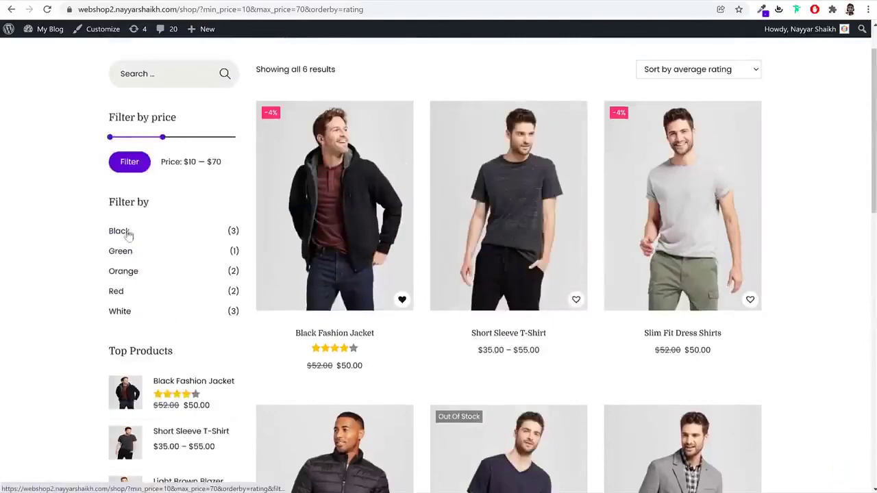
scroll(130, 253, down, 4)
scroll(155, 276, down, 5)
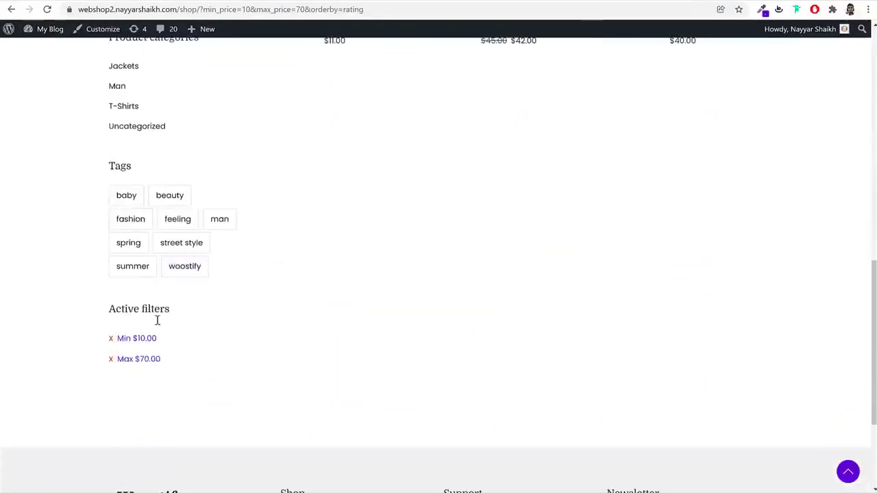
scroll(274, 370, up, 9)
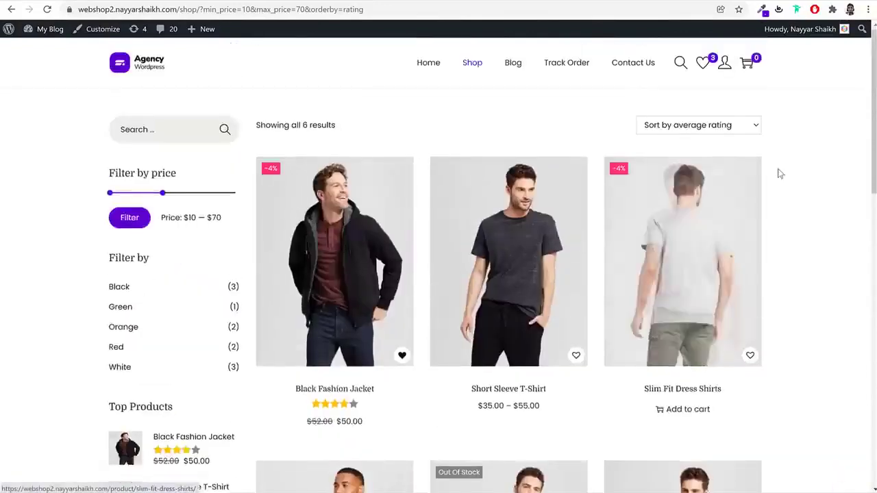
click(510, 65)
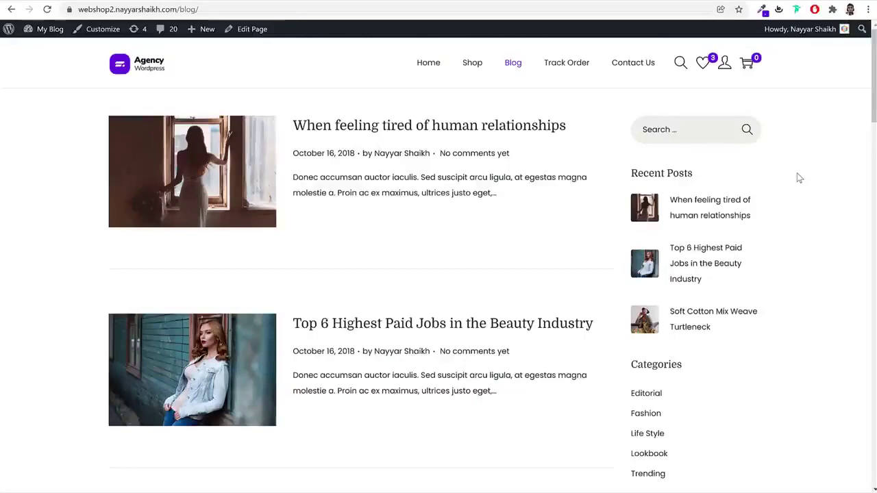
Look over the Contact Us form fields and phone, address and email details, then return home
click(647, 68)
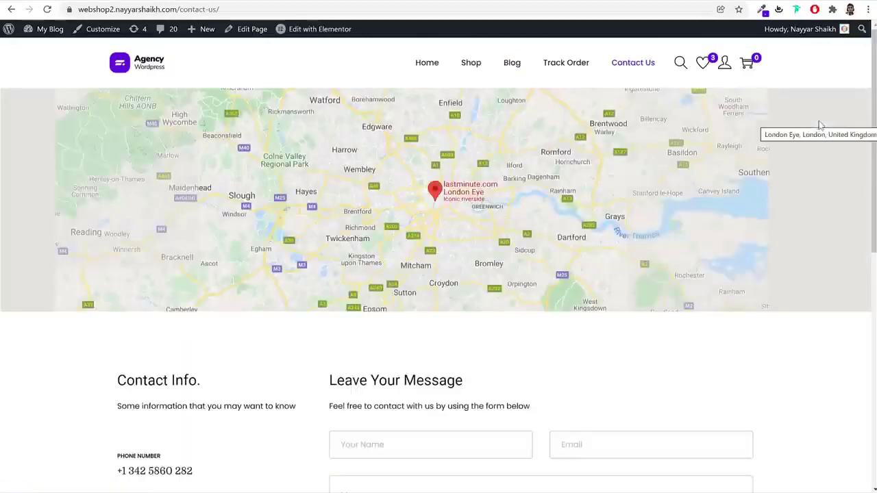
scroll(818, 124, down, 3)
click(497, 220)
click(683, 225)
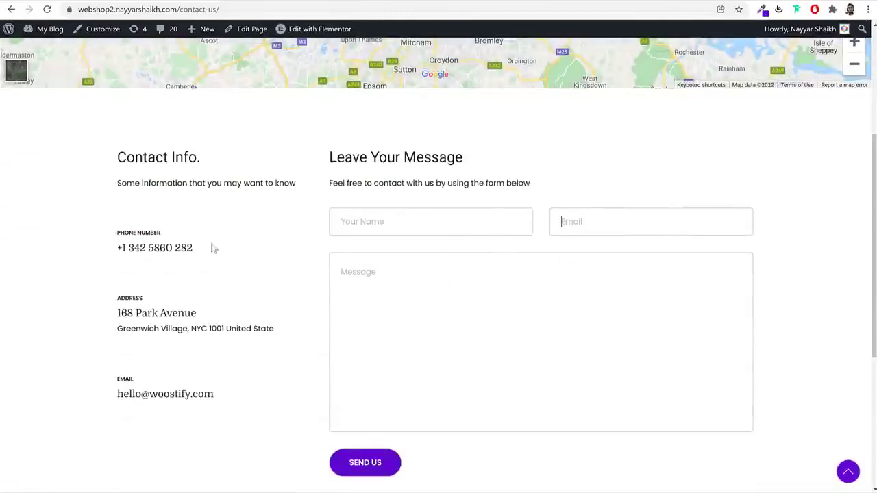
drag(114, 229, 204, 385)
click(141, 225)
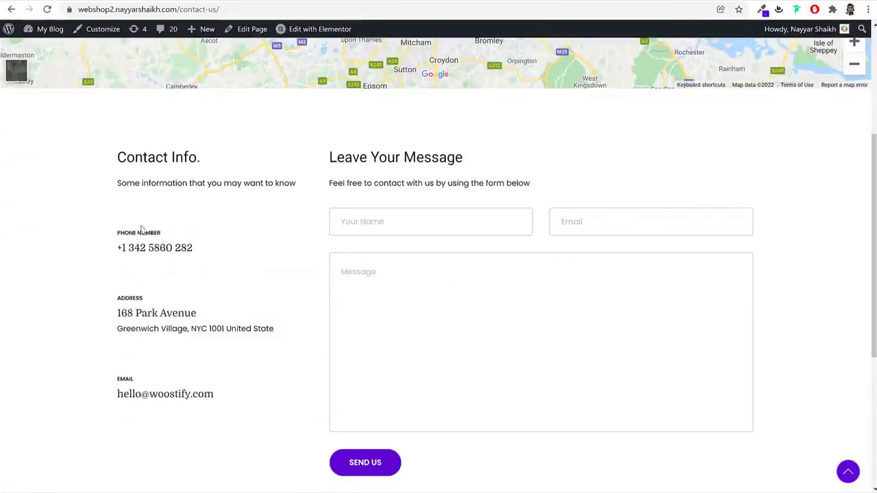
scroll(276, 376, down, 4)
scroll(278, 377, up, 7)
click(130, 68)
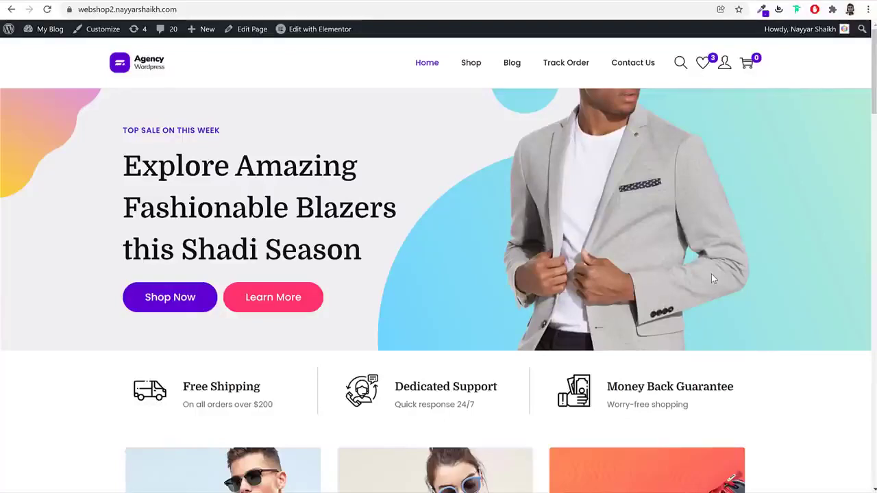
Scroll through the store homepage, then load bloggdude.com/hostinger in a new tab
scroll(713, 279, down, 10)
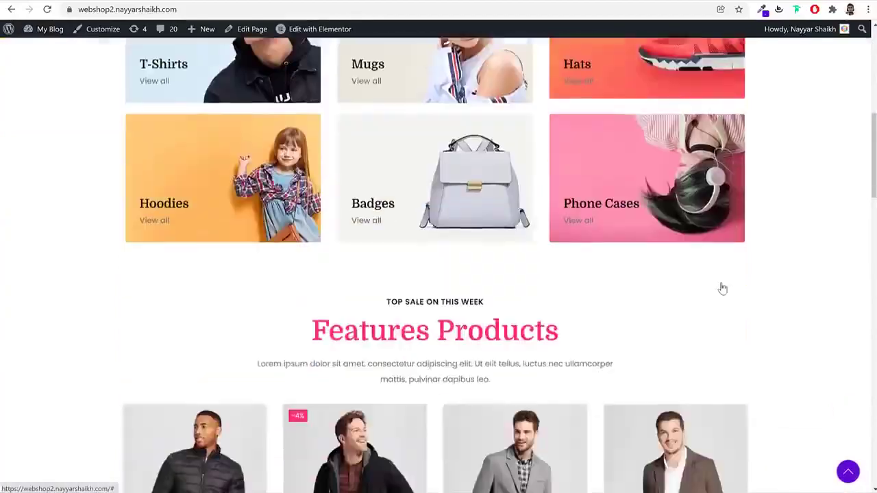
scroll(733, 287, down, 7)
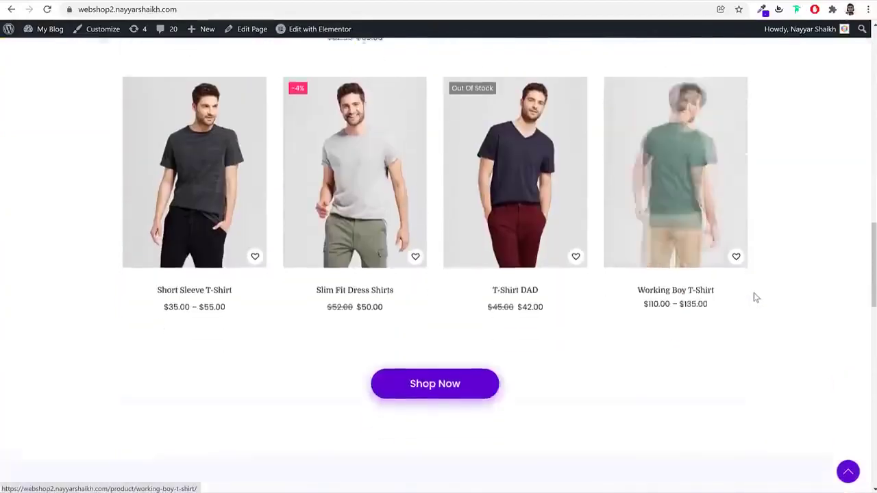
scroll(754, 292, down, 10)
scroll(753, 294, up, 20)
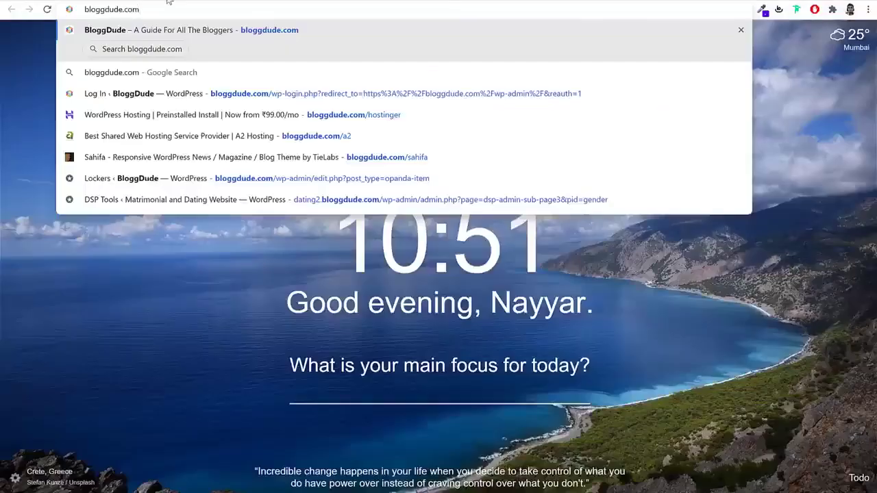
text(/hostinger)
key(Return)
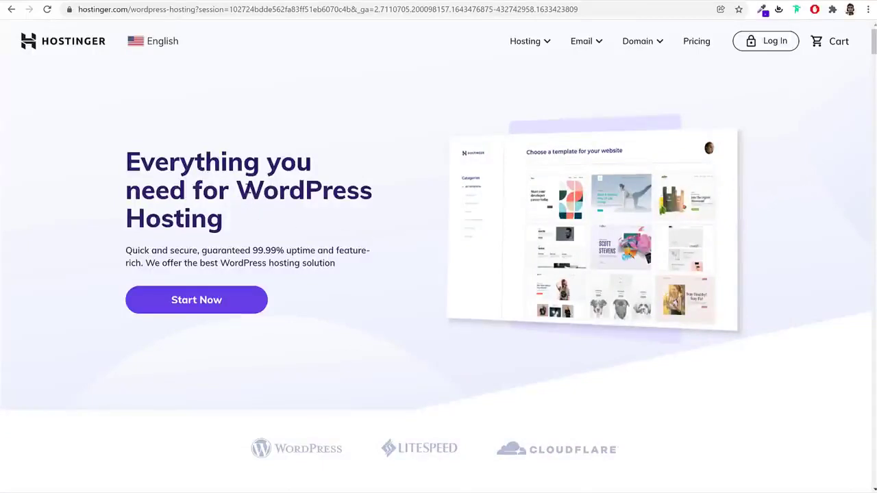
Highlight 'WordPress Hosting' in the hero heading and scroll down to the plan cards
drag(240, 183, 261, 224)
click(265, 224)
scroll(822, 225, down, 3)
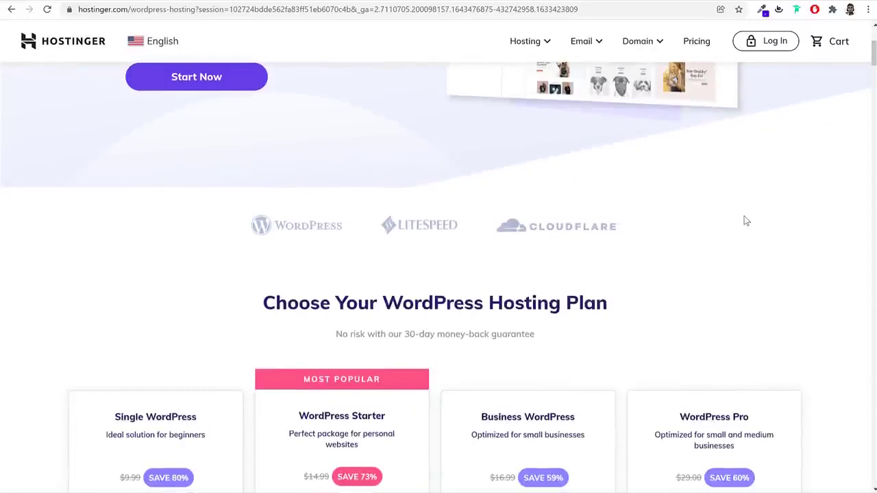
scroll(747, 221, down, 4)
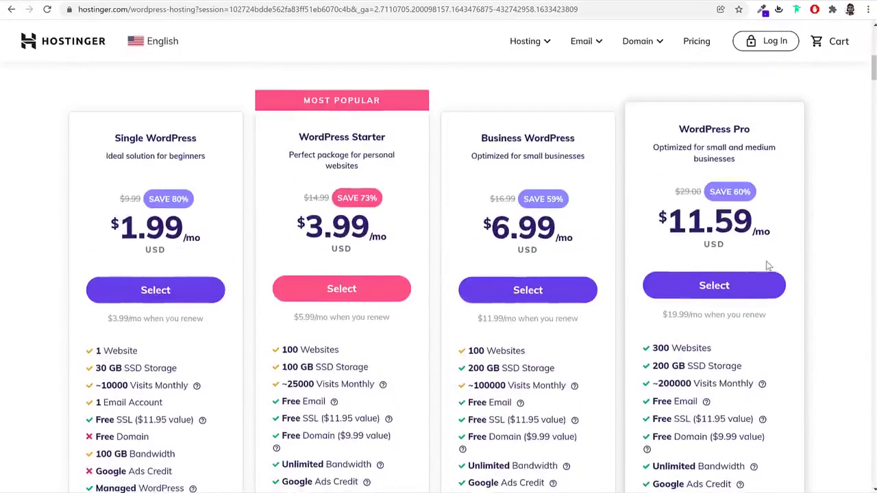
Highlight the WordPress Starter title, its MOST POPULAR banner and its $3.99 price
scroll(603, 287, down, 3)
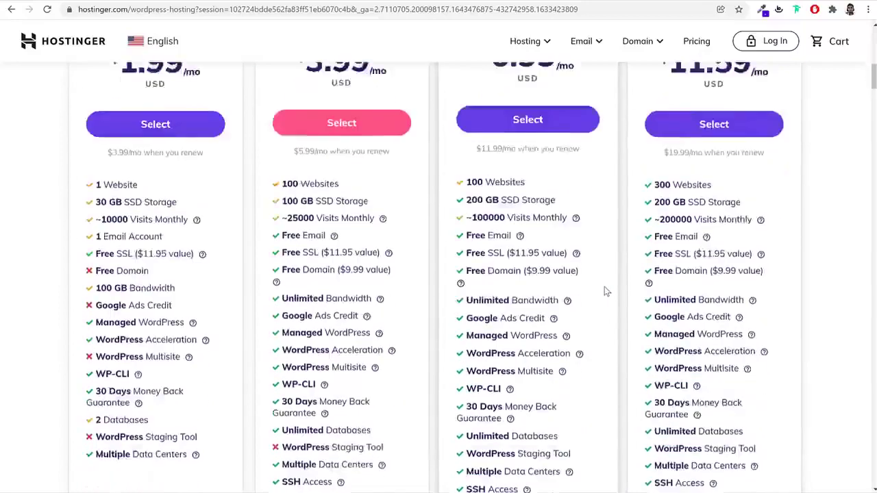
scroll(605, 296, up, 3)
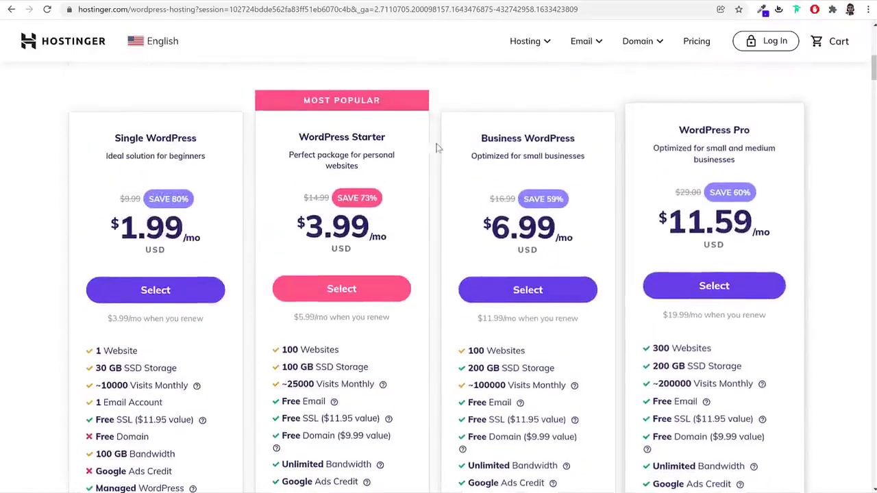
drag(297, 129, 405, 129)
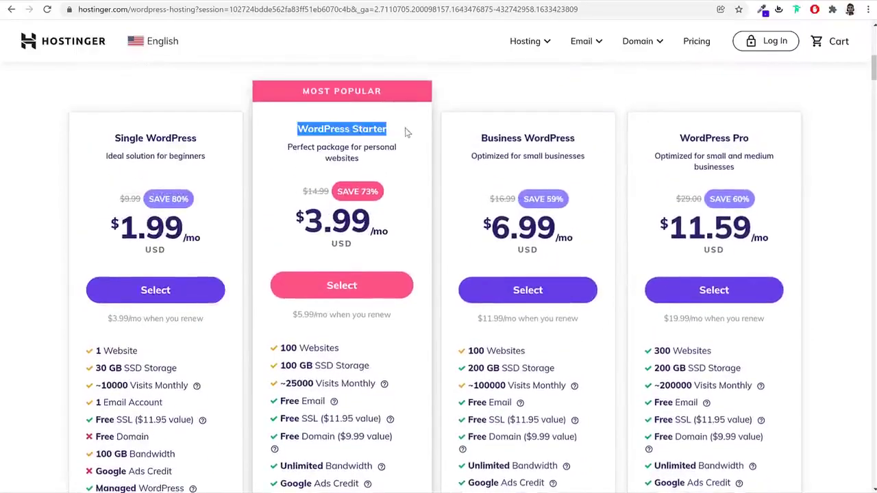
click(405, 131)
drag(302, 91, 405, 90)
click(399, 87)
scroll(548, 205, down, 1)
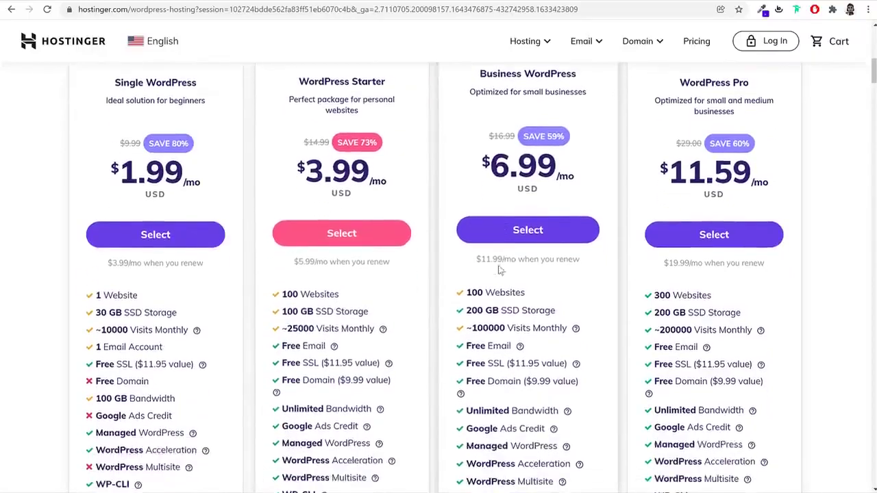
scroll(788, 231, up, 1)
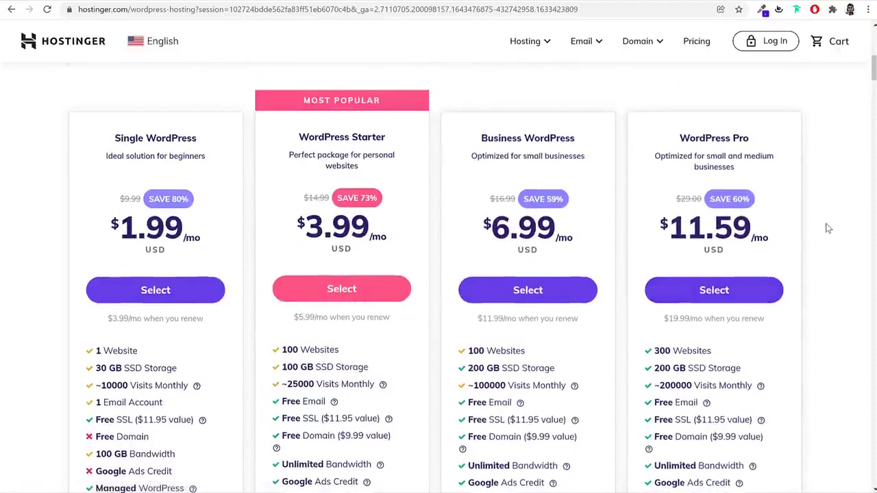
drag(301, 91, 385, 96)
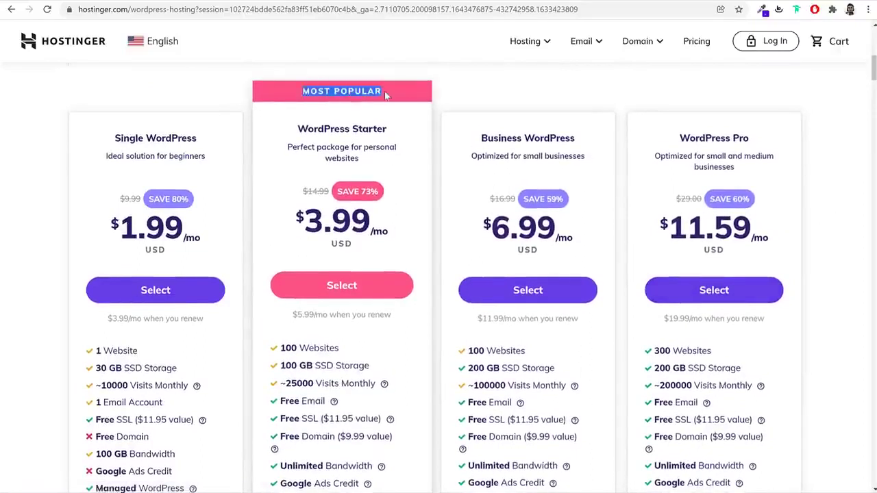
drag(298, 129, 402, 133)
drag(371, 223, 294, 221)
click(414, 239)
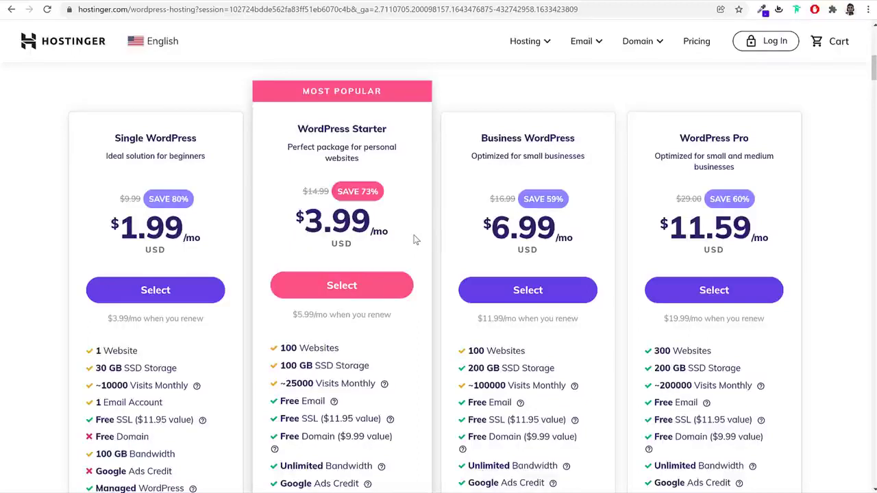
Highlight Starter's 100 Websites and 3.99 price again, then its free Domain feature
scroll(425, 299, down, 2)
scroll(424, 300, up, 2)
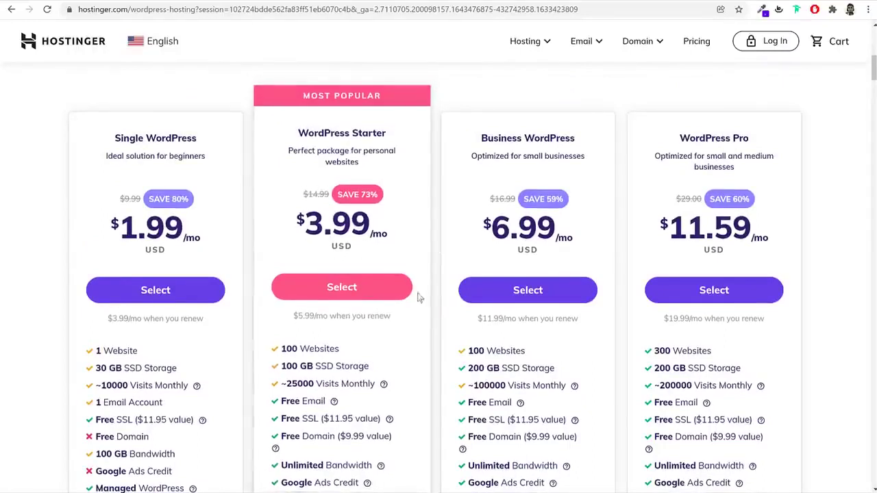
drag(339, 348, 280, 355)
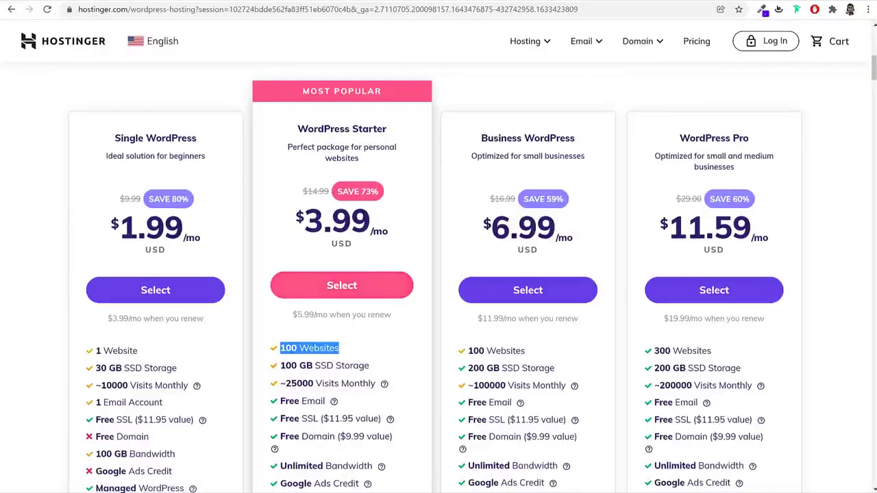
drag(362, 217, 286, 217)
click(313, 159)
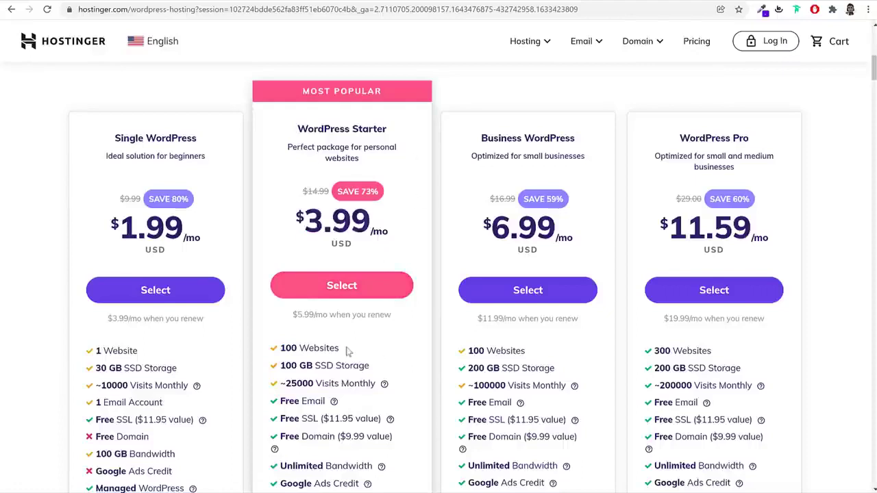
drag(356, 350, 278, 349)
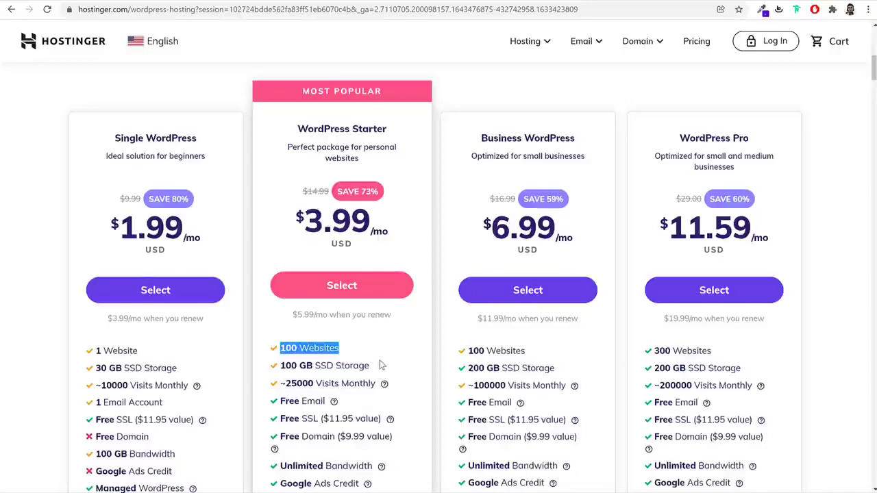
scroll(384, 370, down, 3)
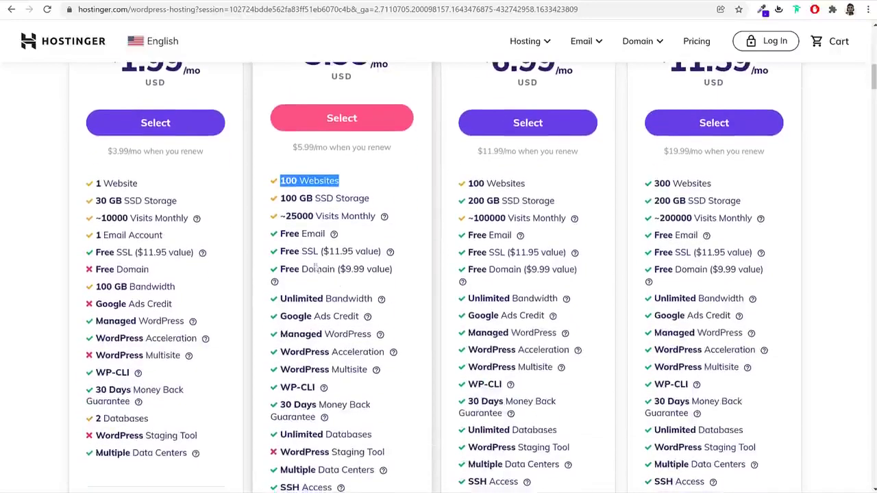
drag(308, 270, 335, 270)
click(385, 275)
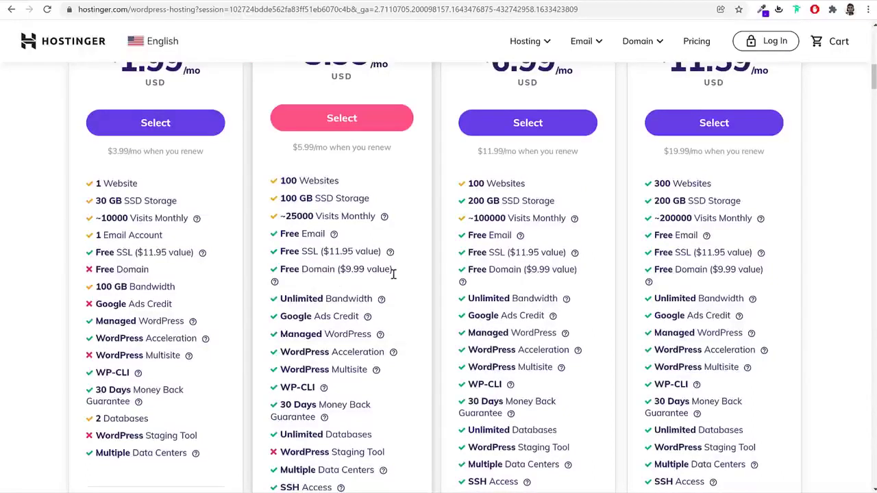
Read the tooltips on the Starter plan's feature info icons, then scroll back up to the prices
scroll(404, 284, down, 3)
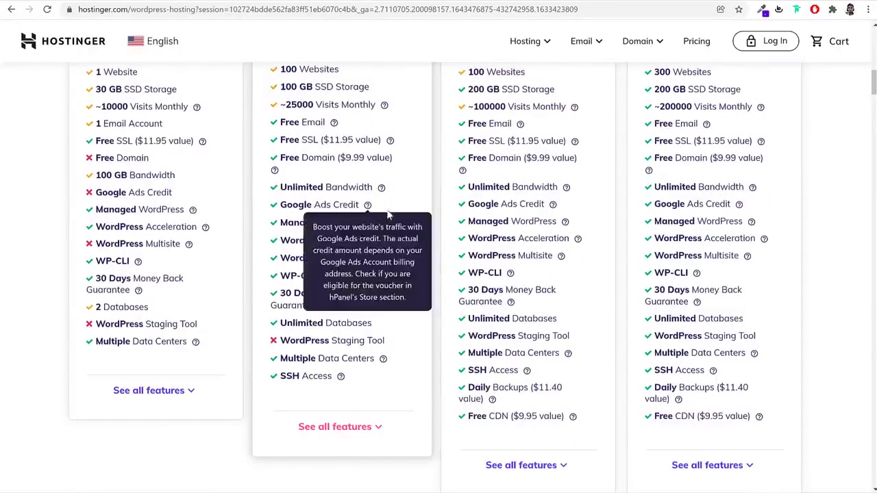
mouse_move(382, 226)
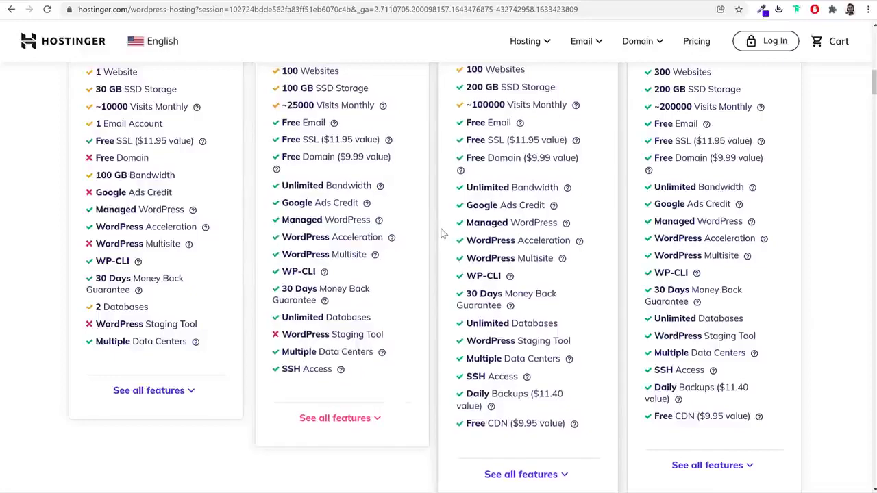
mouse_move(394, 242)
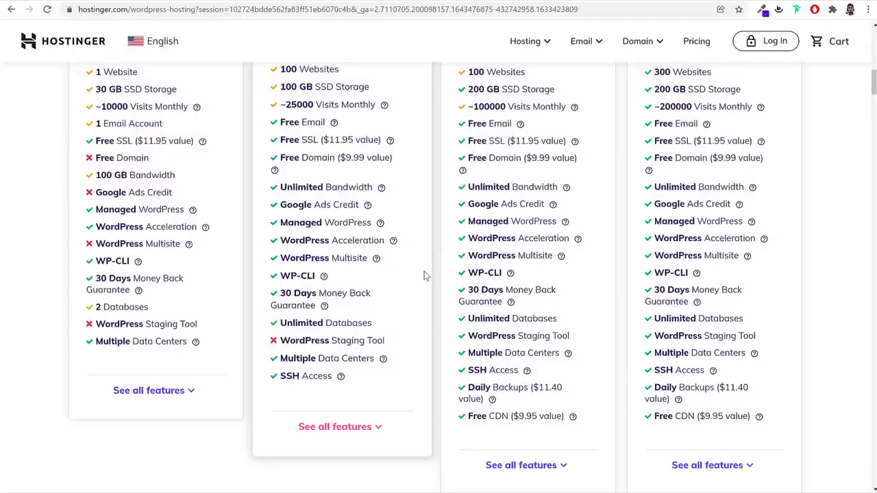
scroll(427, 279, down, 1)
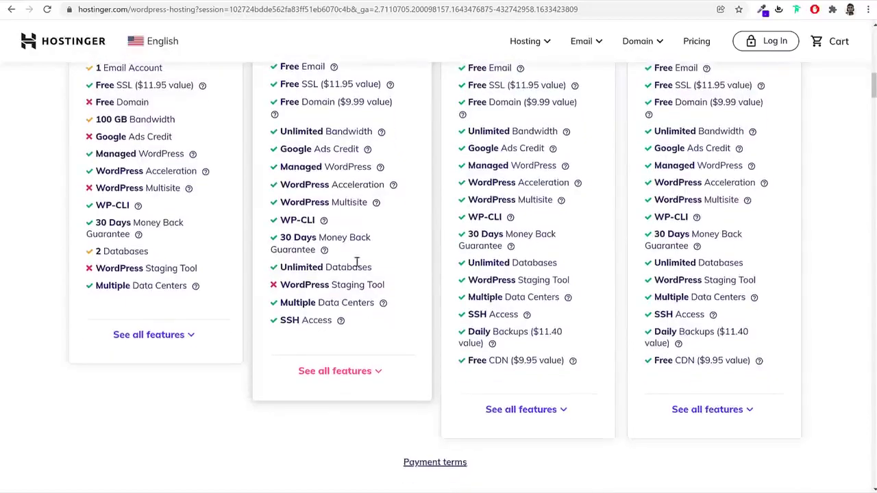
mouse_move(383, 303)
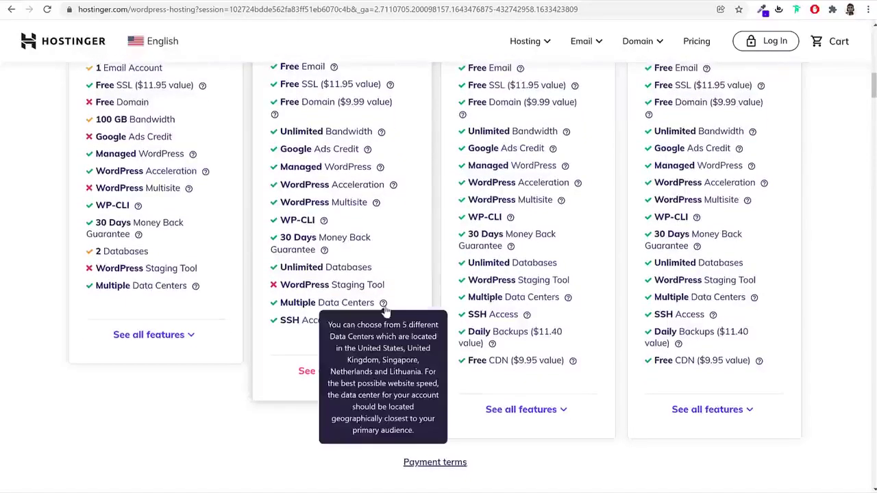
scroll(411, 281, up, 4)
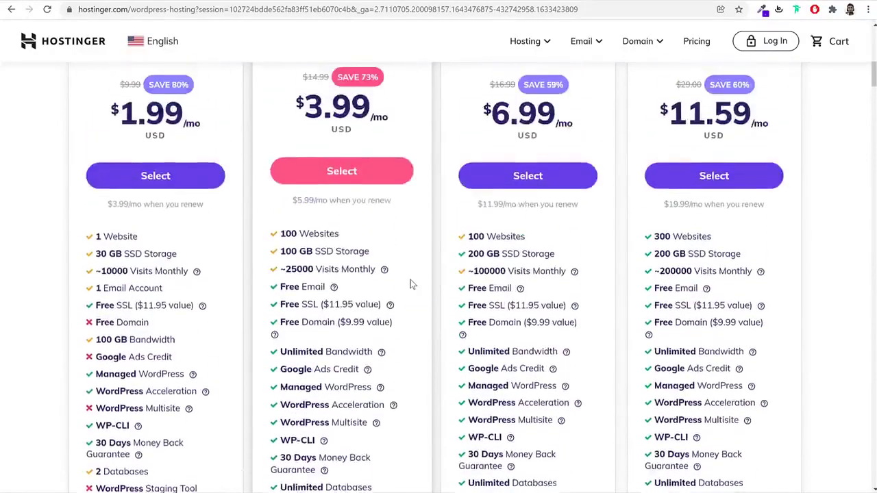
scroll(413, 284, up, 1)
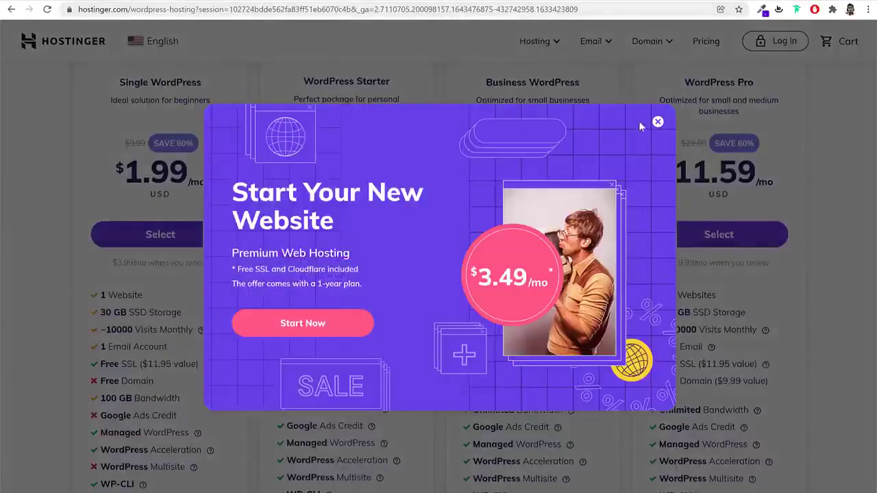
Dismiss the promo pop-up, check the language list without changing region, and scroll to the pricing cards
click(658, 122)
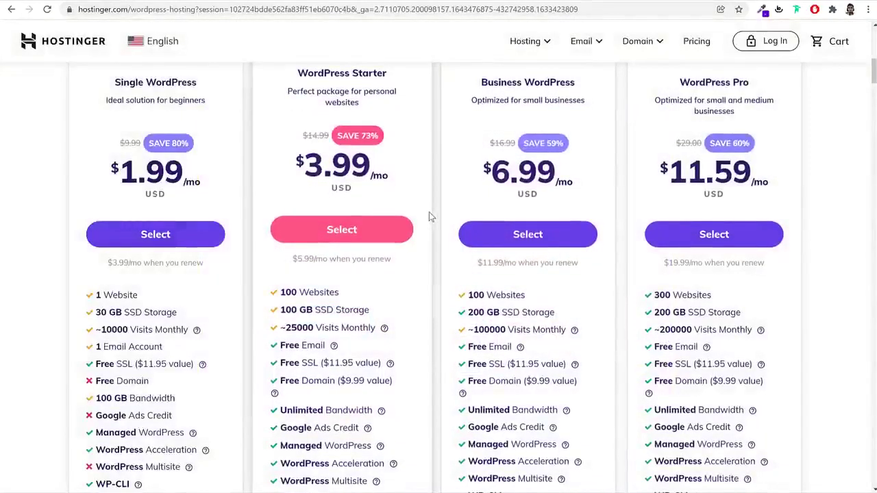
scroll(429, 217, up, 10)
click(157, 42)
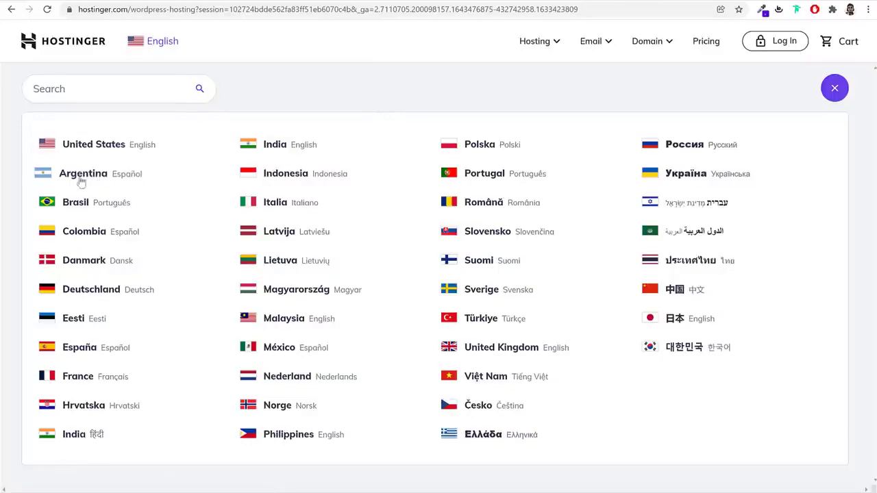
click(168, 44)
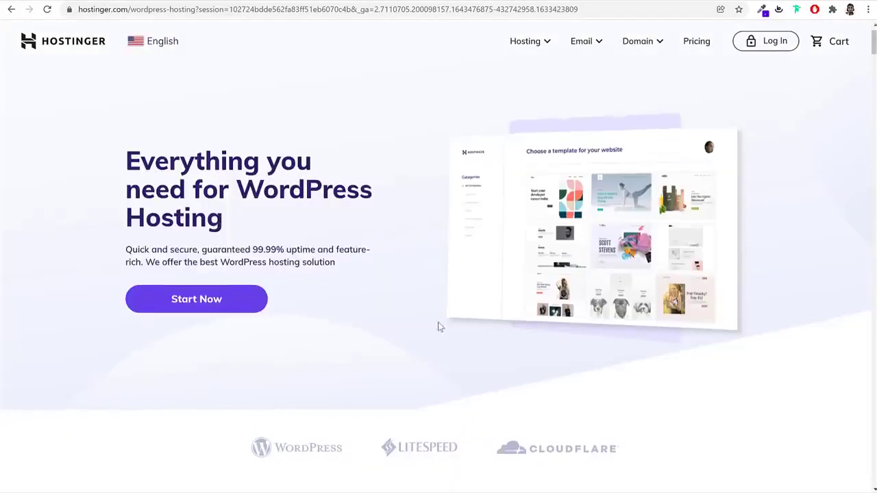
scroll(439, 326, down, 6)
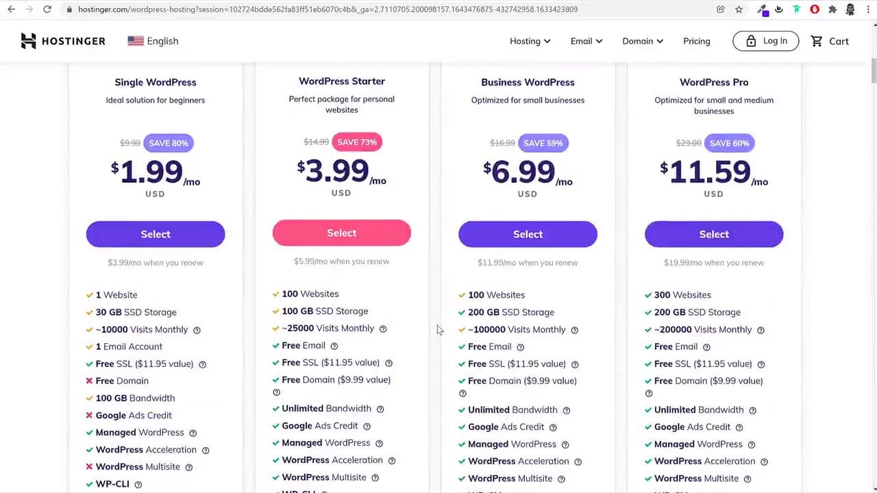
Order WordPress Starter and review the 12-month period's 57% saving and $78.00 subtotal
click(387, 236)
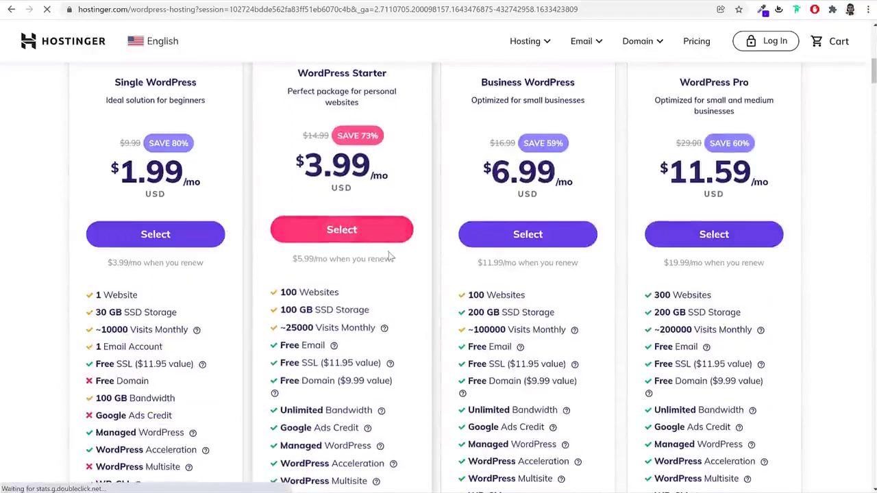
scroll(381, 231, up, 3)
scroll(789, 278, down, 1)
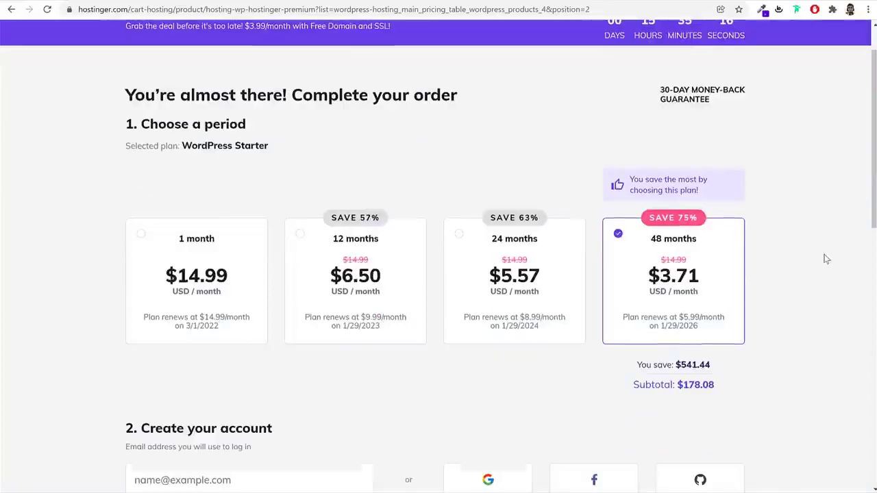
scroll(825, 258, up, 1)
scroll(815, 257, down, 2)
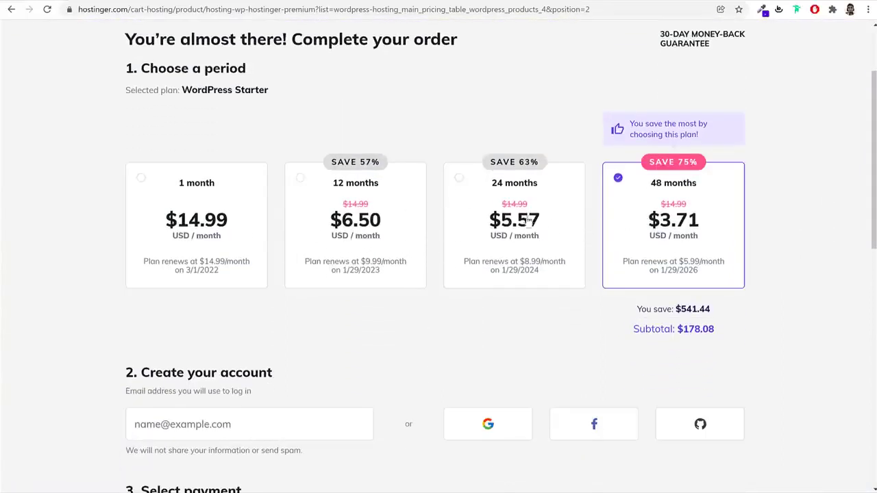
click(346, 191)
drag(386, 189, 315, 190)
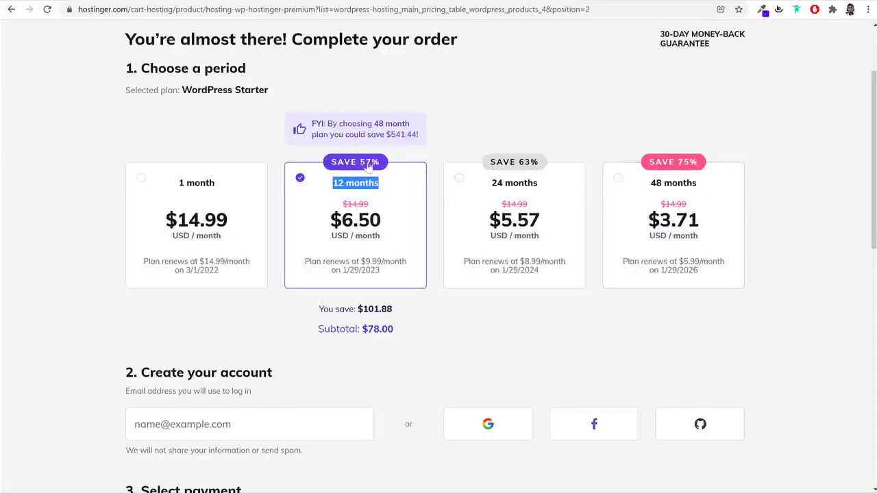
drag(378, 163, 360, 164)
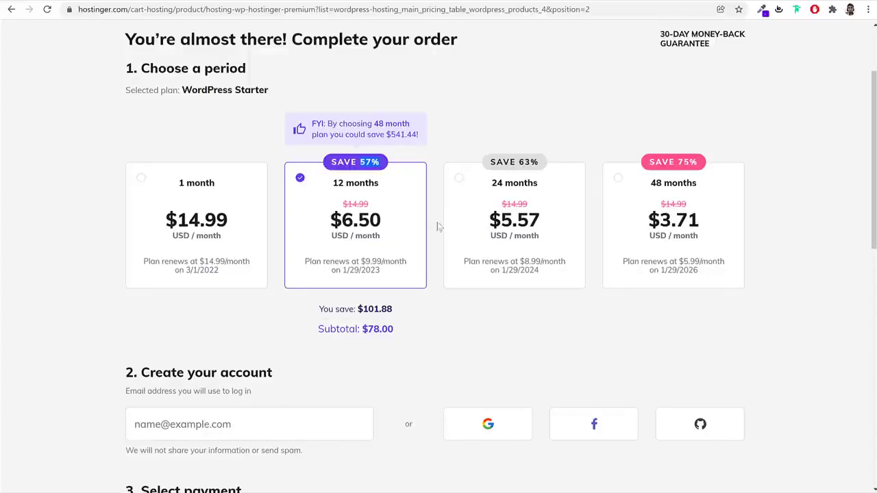
drag(411, 332, 369, 340)
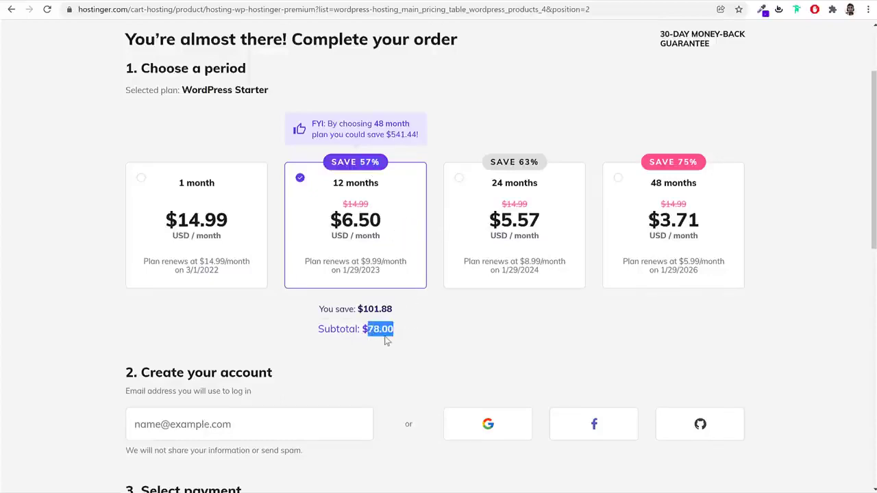
Choose 24 months and compare its $5.57 monthly price, $14.99 original and $8.99 renewal
click(561, 201)
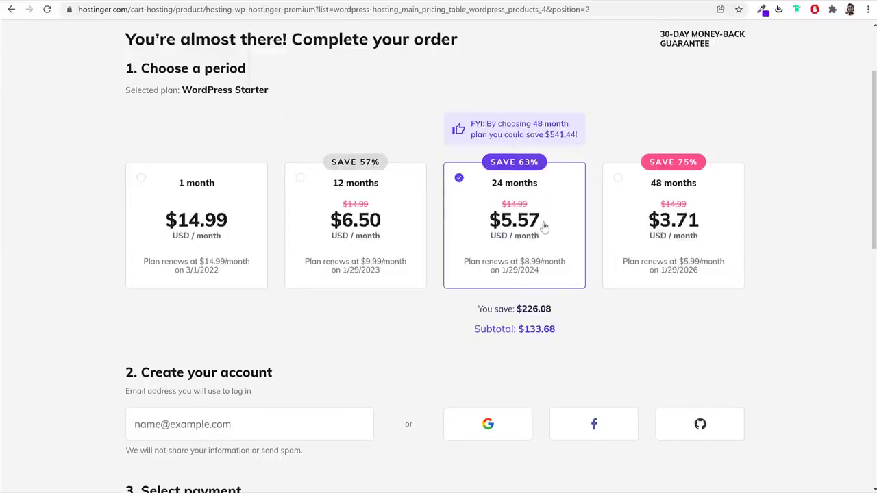
drag(391, 227, 330, 221)
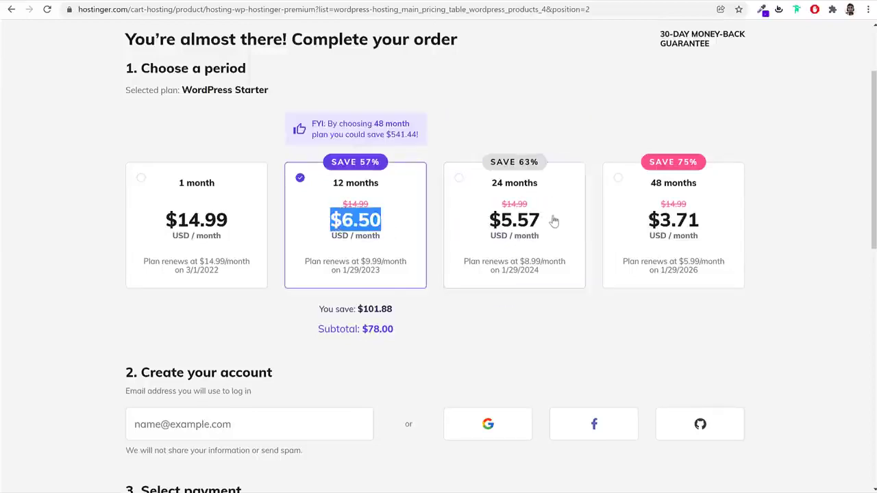
drag(557, 221, 468, 229)
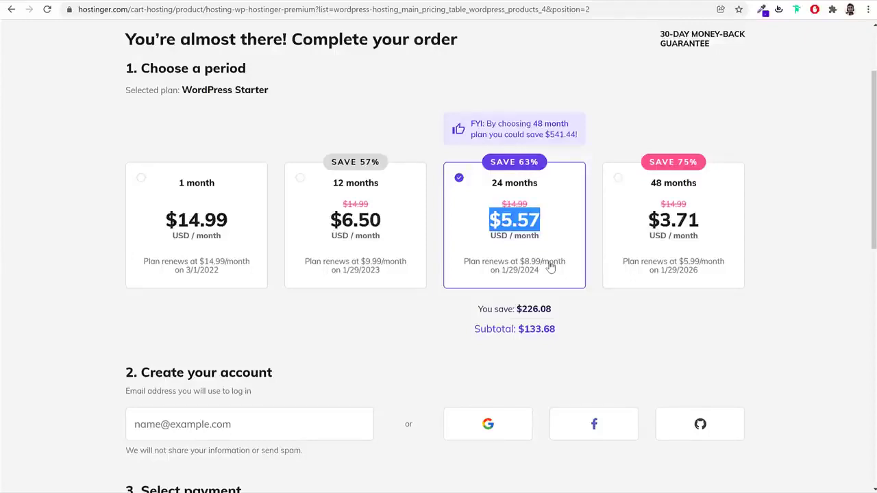
drag(540, 185, 480, 189)
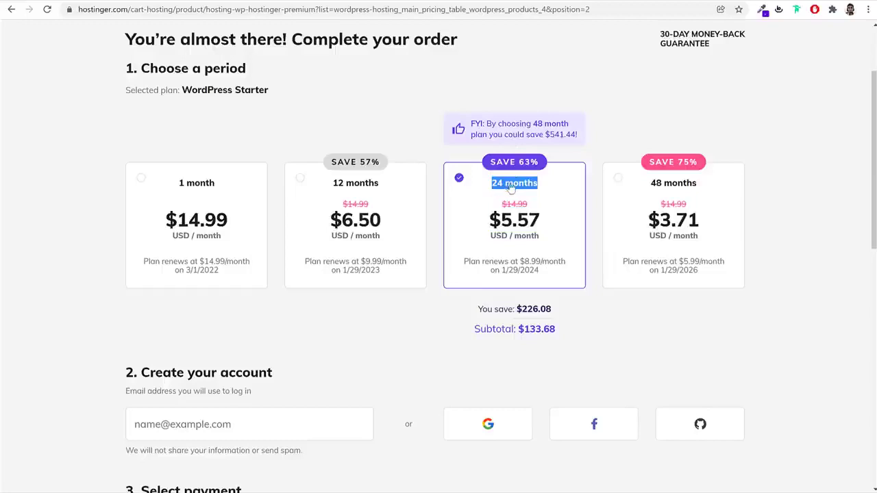
drag(544, 276, 525, 277)
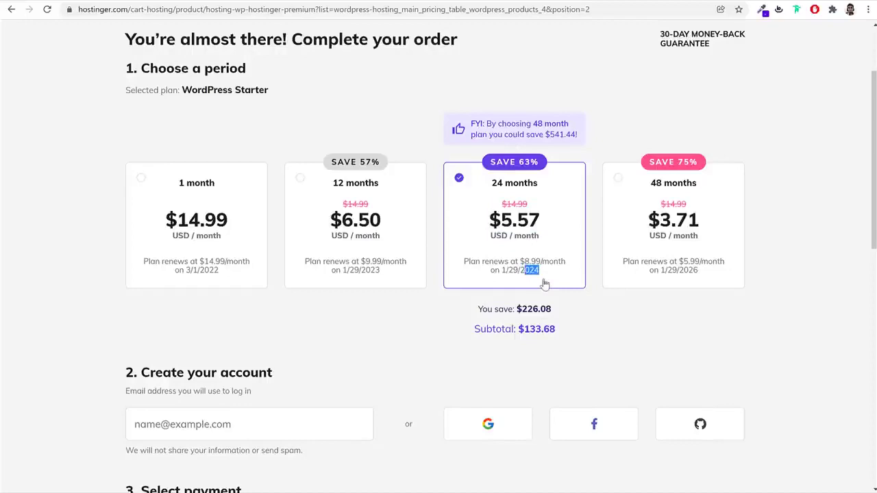
click(546, 273)
drag(543, 266, 520, 262)
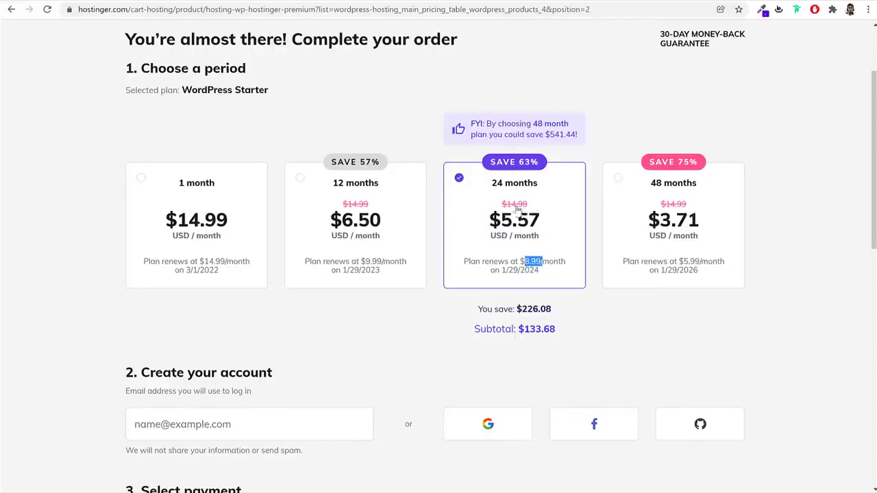
drag(531, 206, 499, 218)
drag(543, 265, 518, 263)
Try 48 months, then settle on the 24-month period and review its renewal terms
click(699, 239)
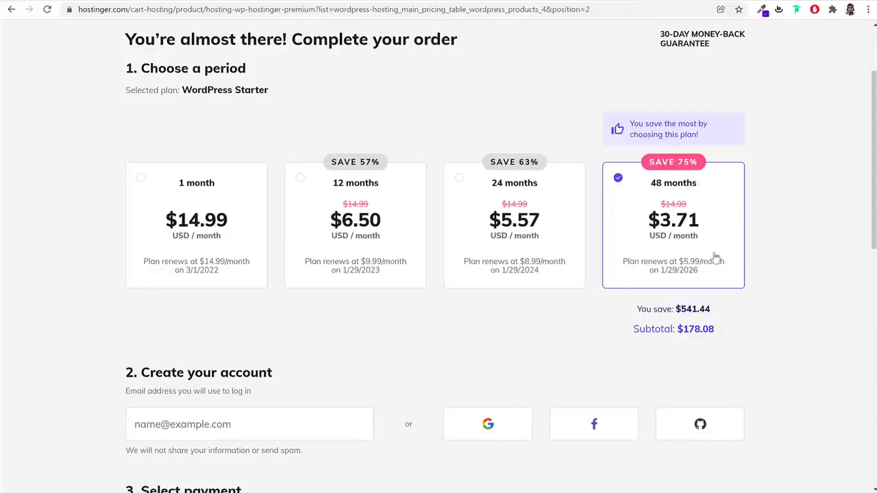
click(555, 249)
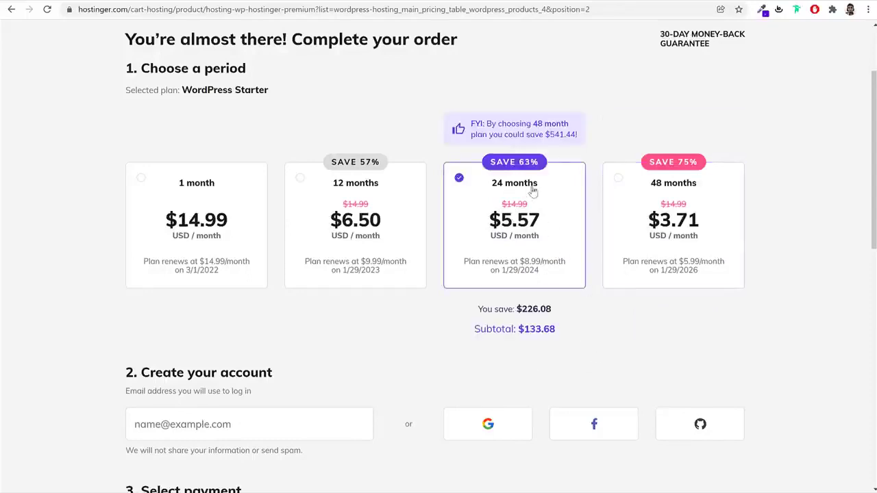
drag(540, 183, 488, 195)
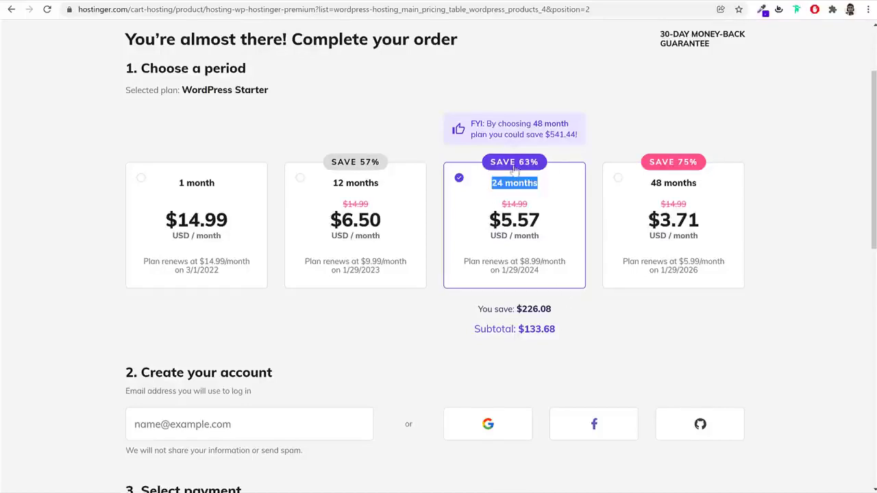
drag(541, 278, 461, 261)
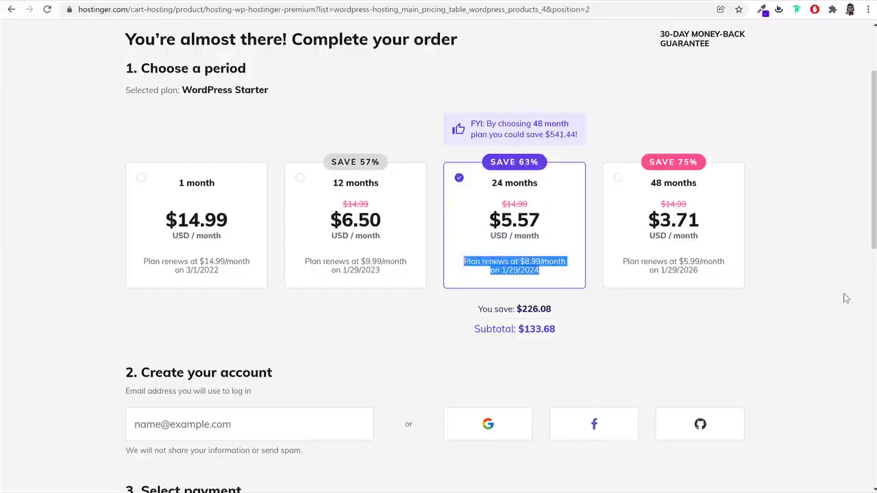
Scroll to the Create your account section and focus its login email field
scroll(843, 305, down, 1)
scroll(843, 307, down, 3)
click(279, 154)
scroll(286, 172, up, 4)
scroll(370, 216, down, 3)
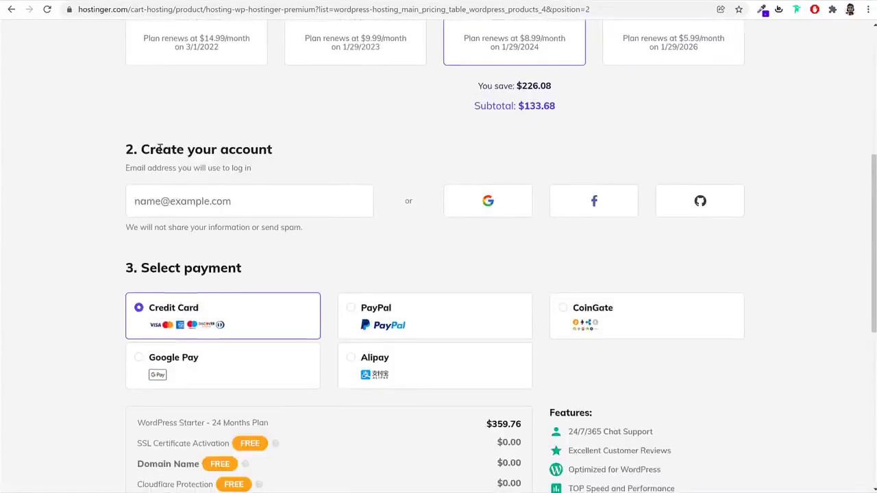
drag(142, 149, 325, 142)
click(270, 176)
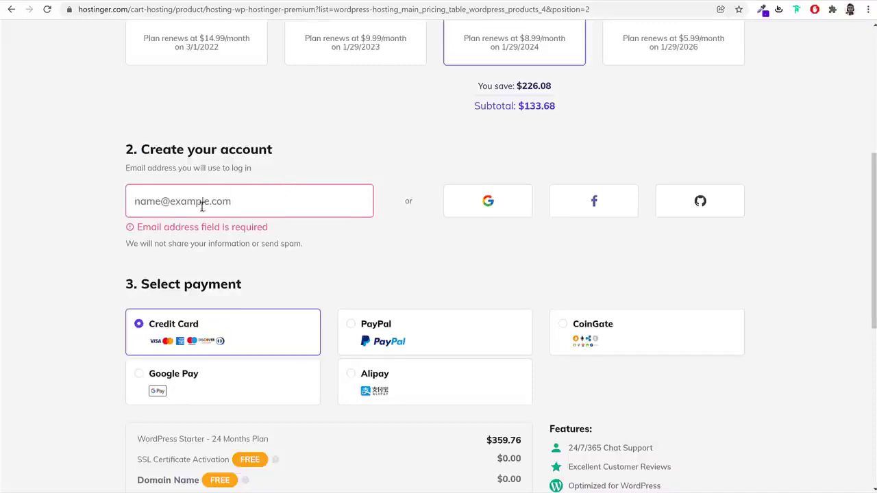
click(278, 201)
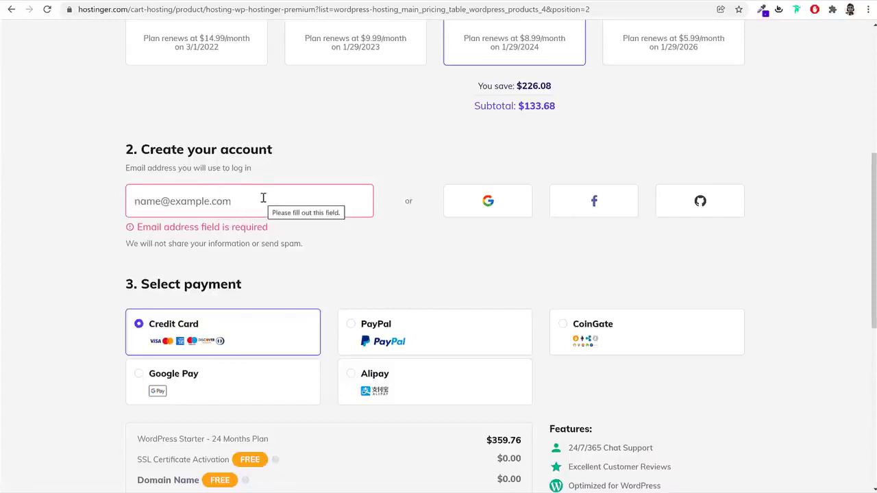
Try Google Pay, Alipay and PayPal, then settle on CoinGate as the payment method
scroll(427, 246, down, 2)
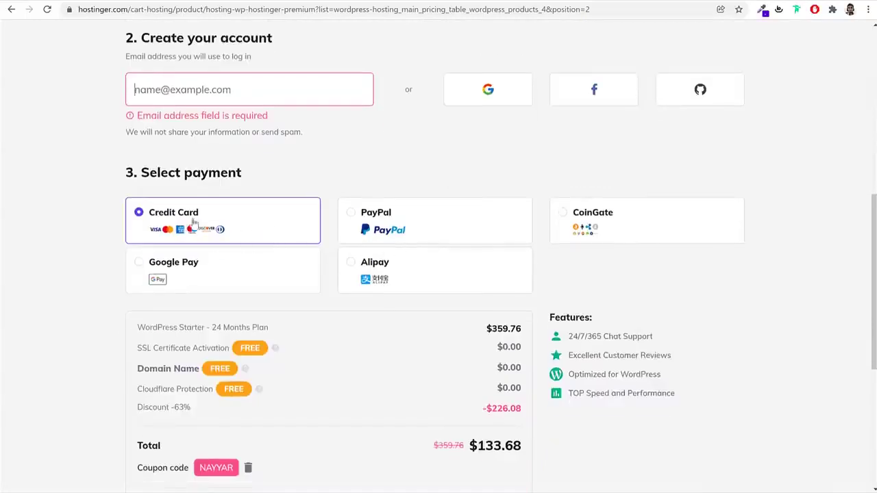
click(192, 282)
click(411, 278)
click(407, 225)
click(608, 223)
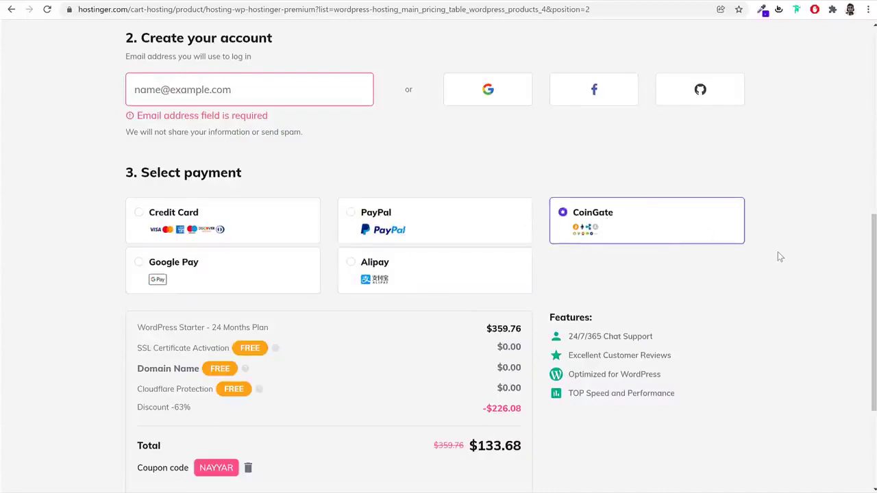
scroll(778, 253, up, 6)
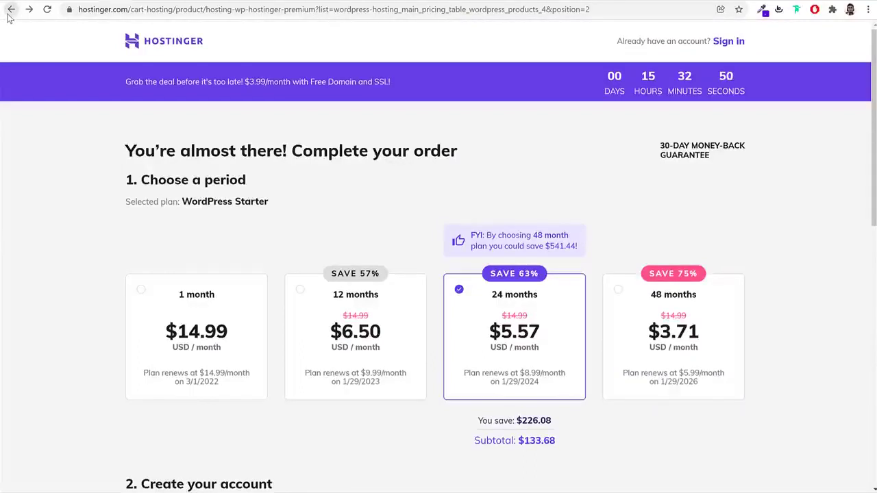
Switch the Hostinger site to India English and add the WordPress Starter plan to the cart
click(11, 10)
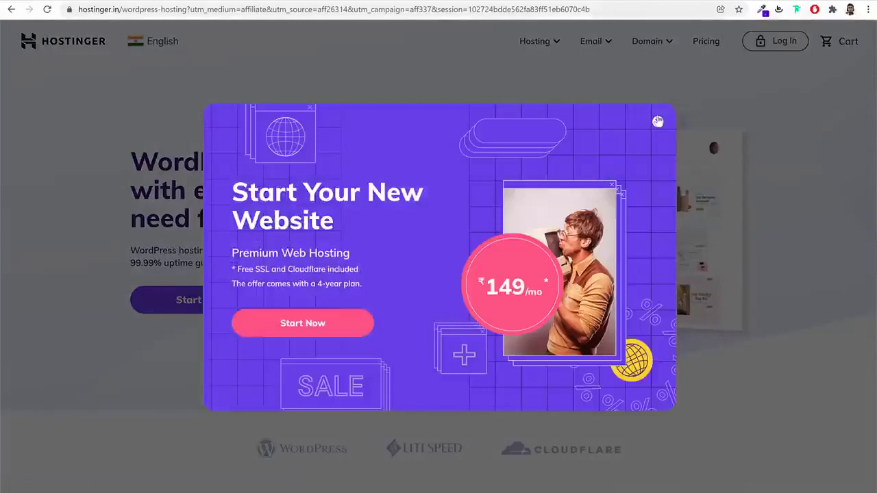
click(195, 70)
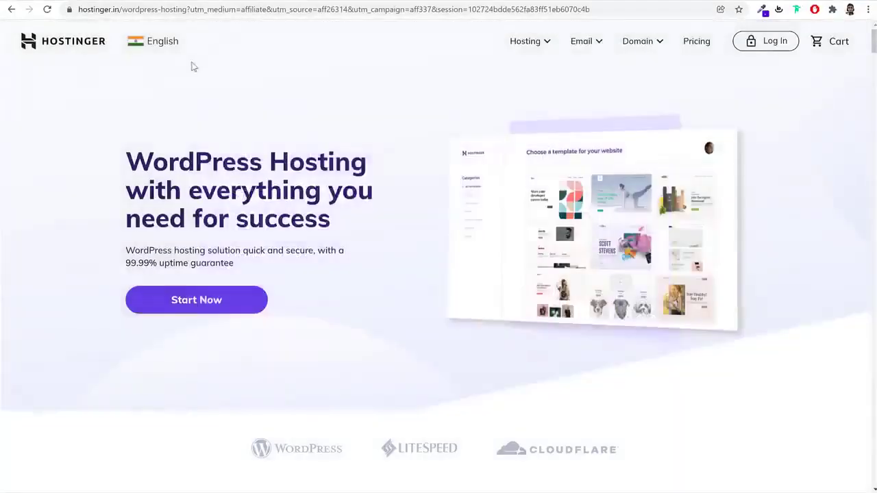
click(164, 42)
click(302, 145)
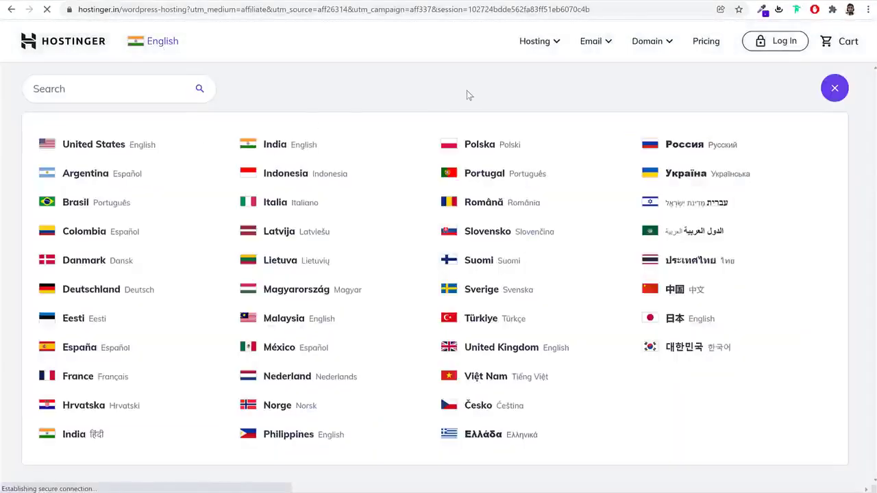
scroll(754, 265, down, 7)
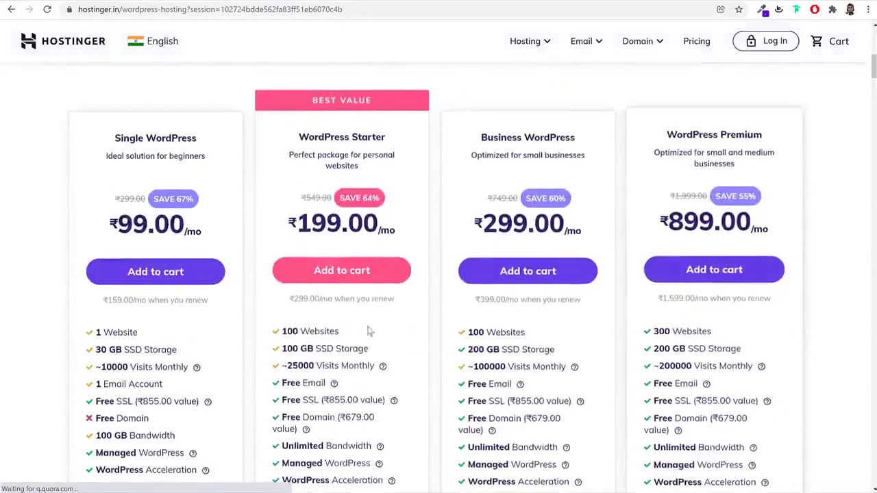
click(356, 269)
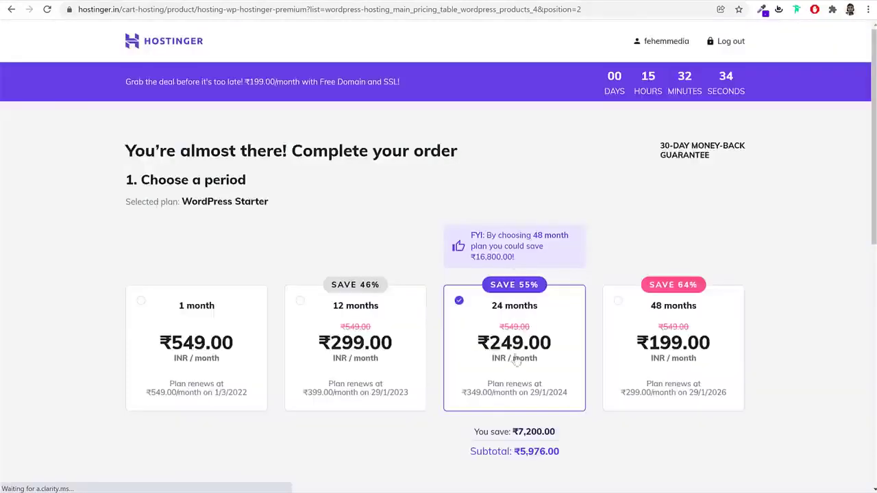
Try Net Banking and UPI, then select PayTM as the checkout payment method
scroll(413, 300, down, 2)
scroll(448, 293, down, 4)
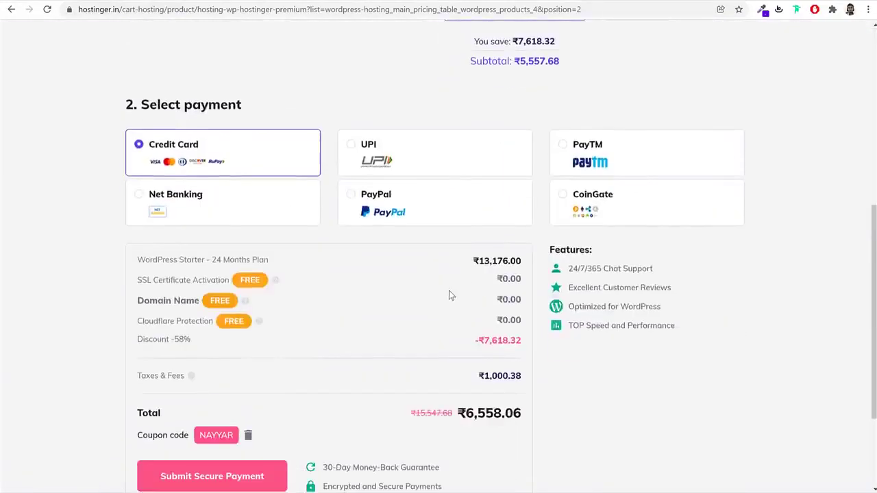
click(213, 207)
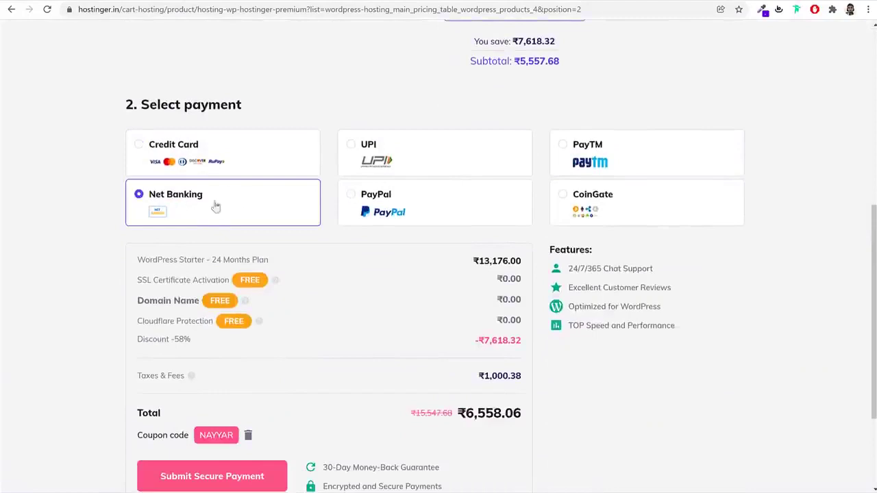
click(419, 164)
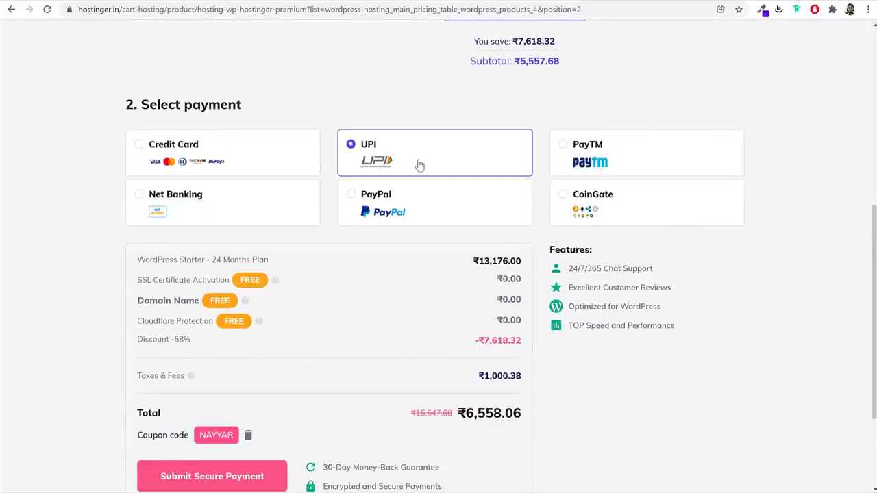
click(651, 148)
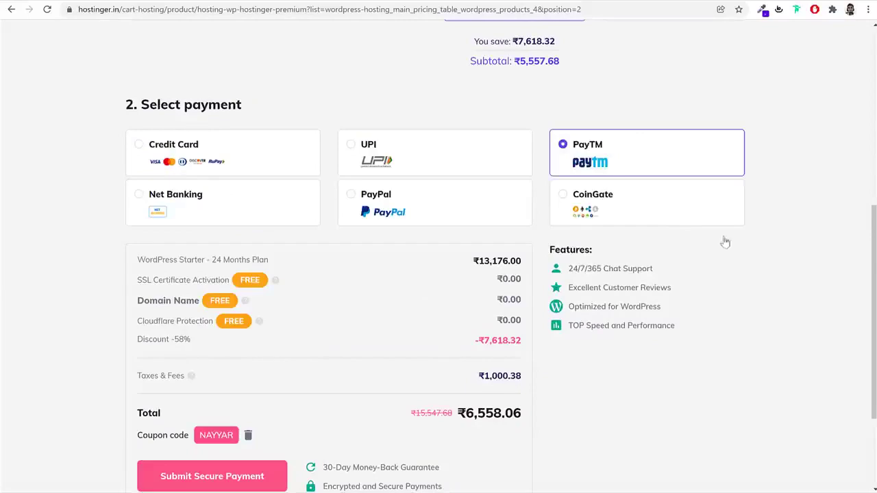
Scroll down the checkout and highlight the applied coupon code
scroll(812, 309, up, 3)
scroll(814, 312, down, 3)
scroll(816, 317, down, 1)
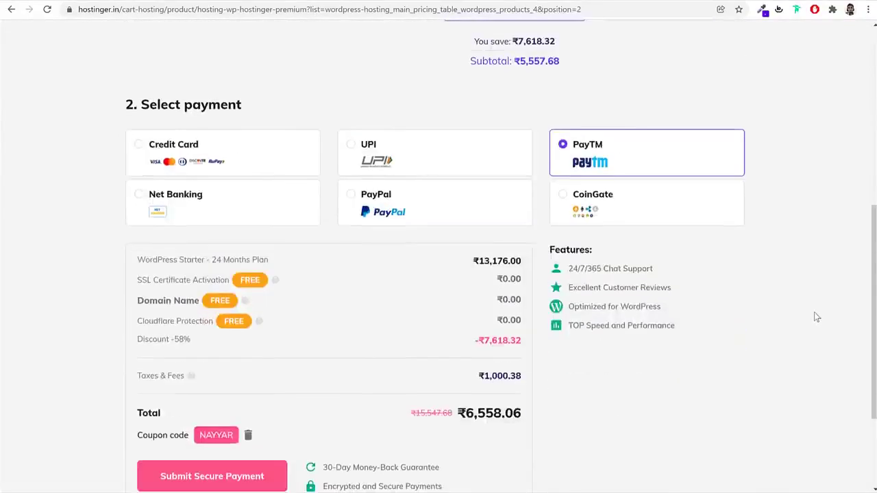
scroll(795, 317, down, 3)
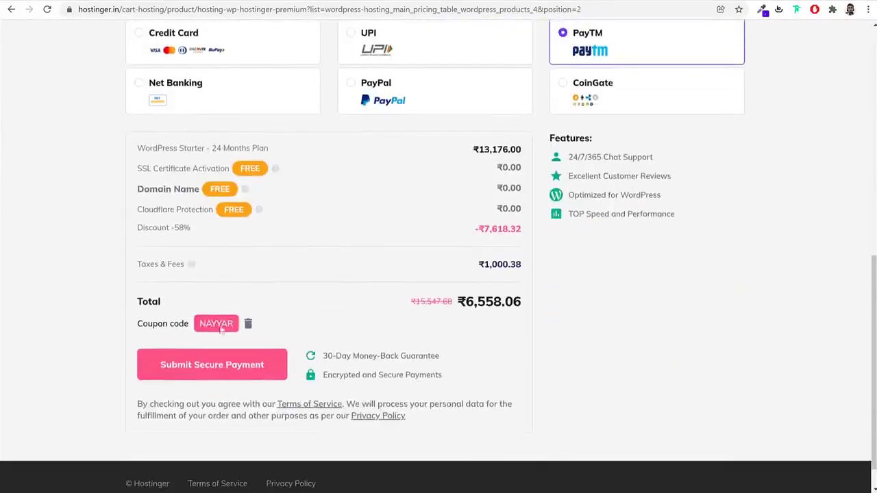
drag(202, 325, 240, 328)
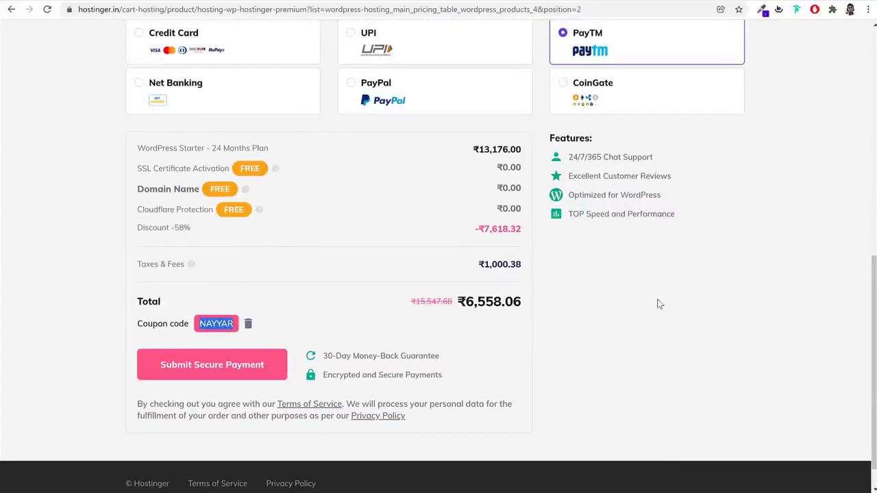
Remove the coupon, re-enter the same coupon code, and apply it to bring the total back to ₹6,558.06
click(248, 326)
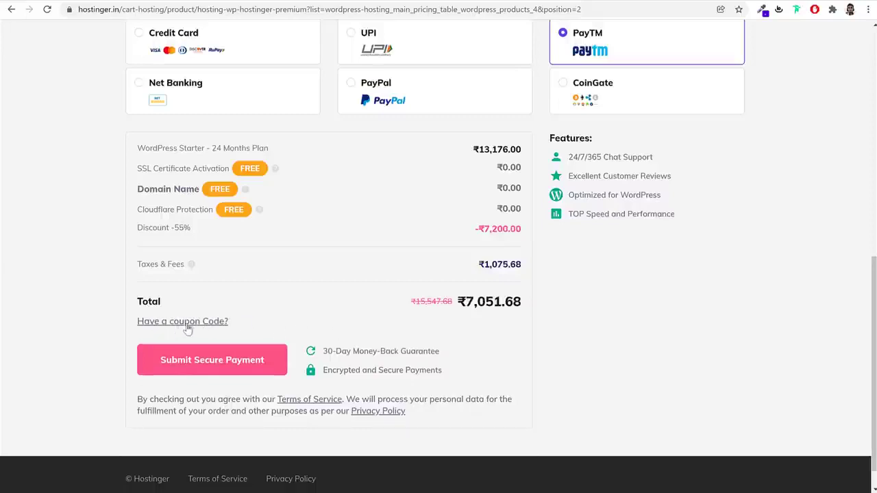
click(182, 322)
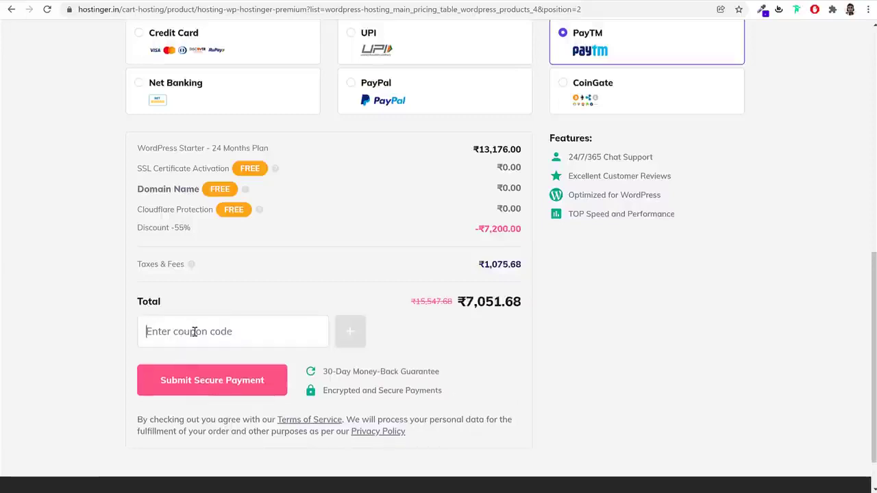
text(NAYYAR)
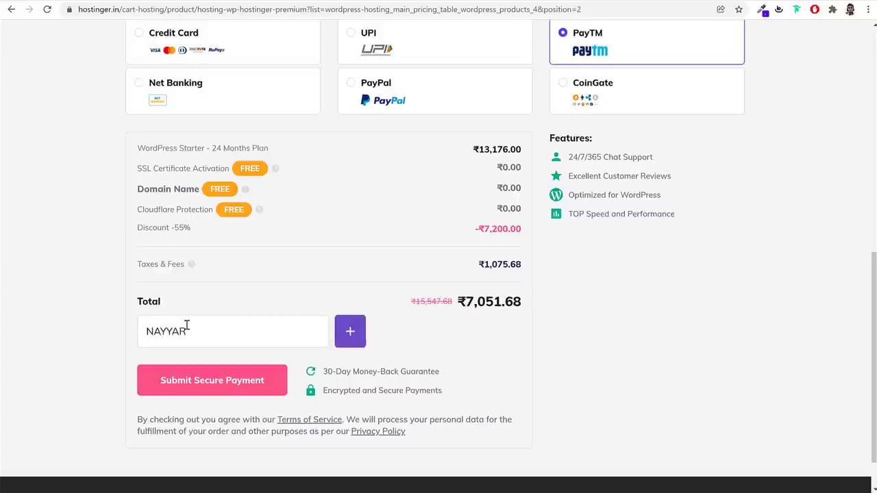
drag(505, 301, 461, 302)
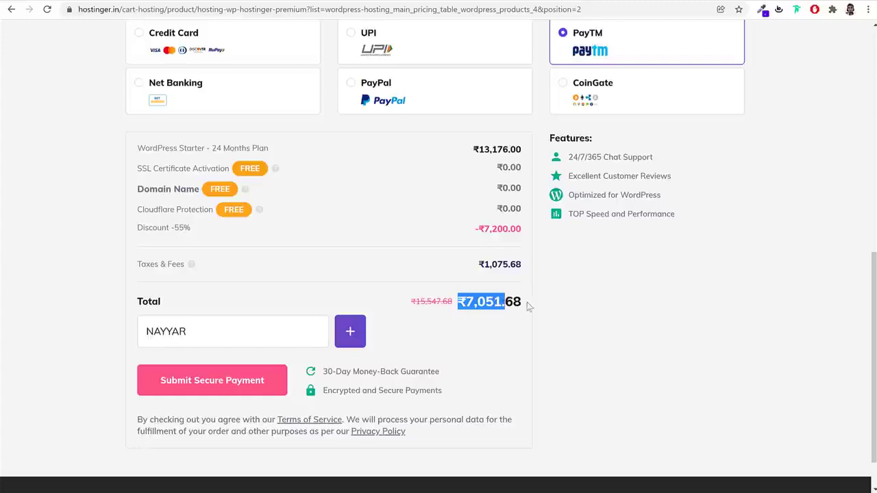
double_click(224, 337)
click(350, 337)
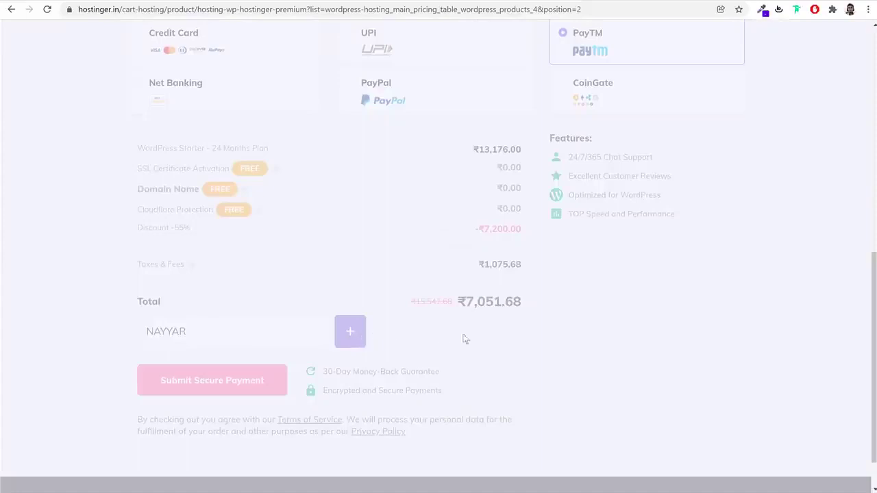
drag(511, 302, 427, 302)
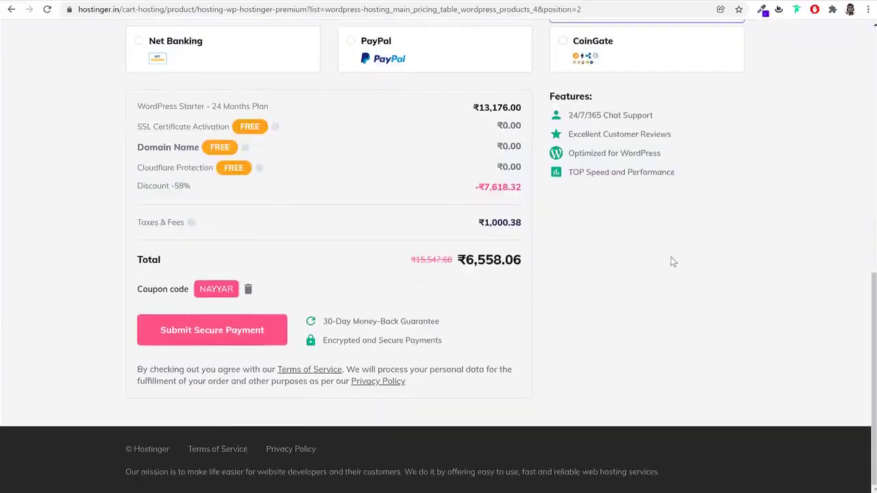
Switch the payment method back to Credit Card
scroll(670, 264, up, 2)
click(244, 118)
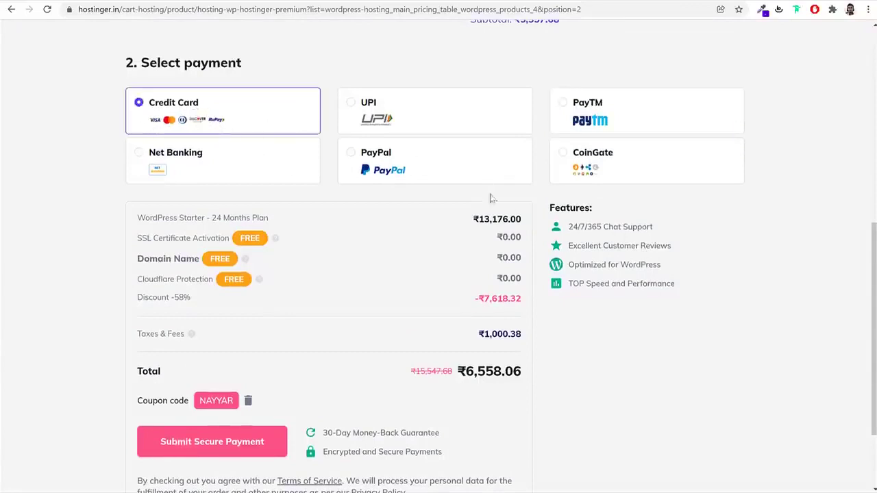
scroll(526, 278, down, 3)
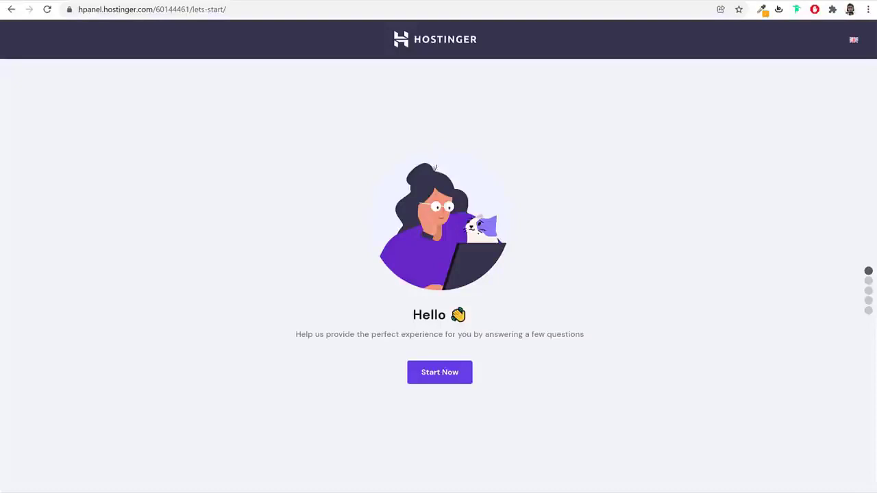
Start the setup survey, mark the website as for Myself, and skip the site-type question
click(435, 377)
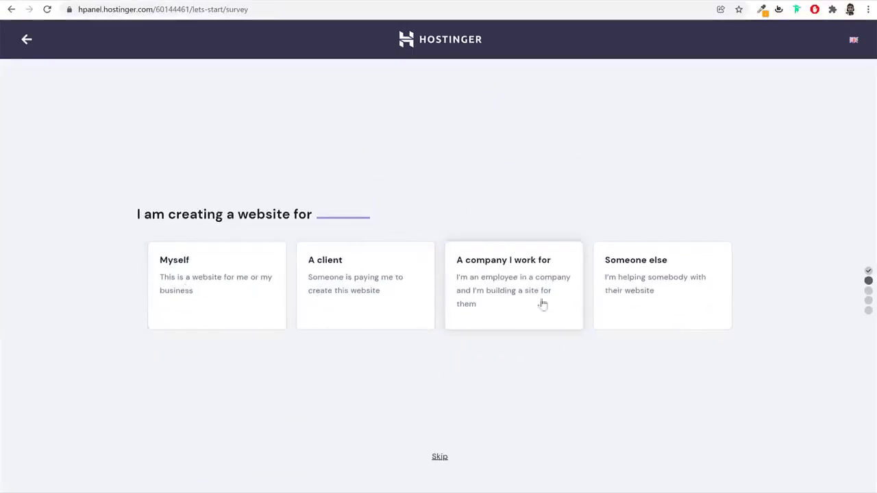
click(219, 278)
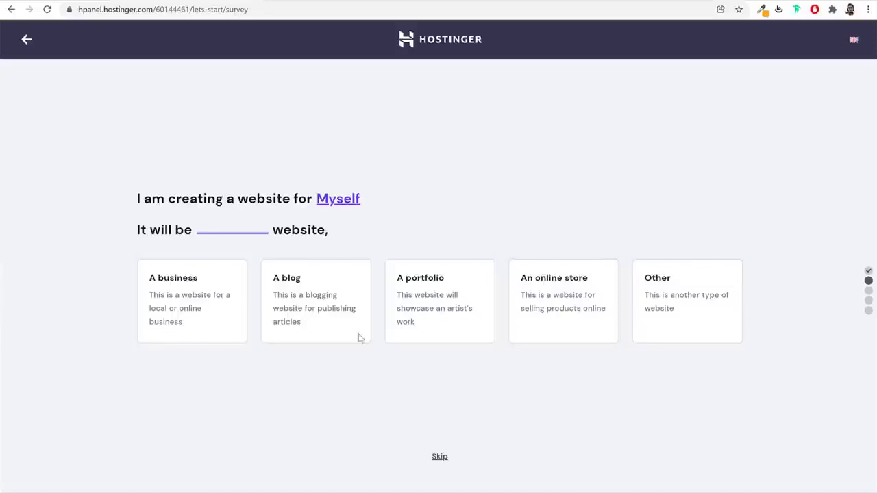
click(440, 458)
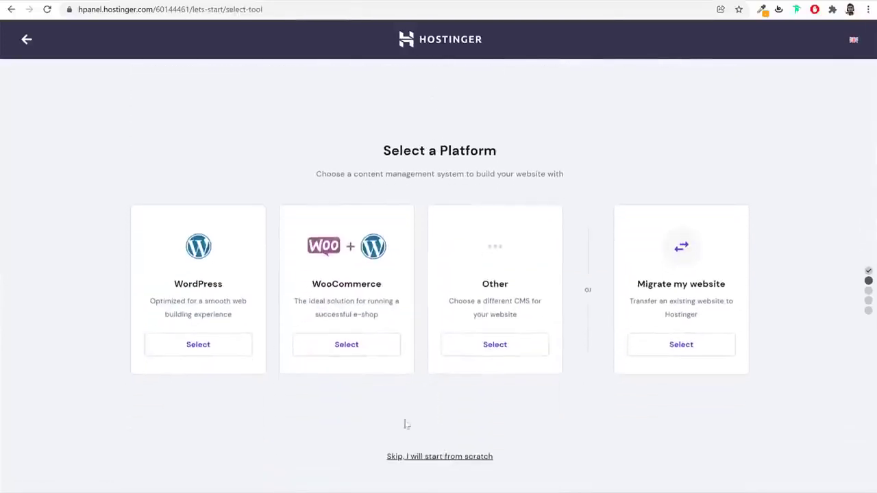
Choose WordPress as the website platform
drag(172, 285, 214, 288)
click(357, 286)
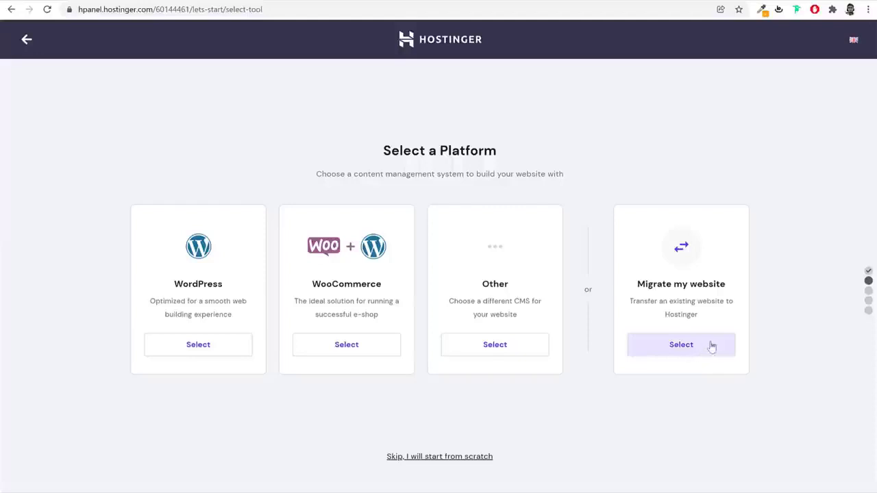
click(684, 353)
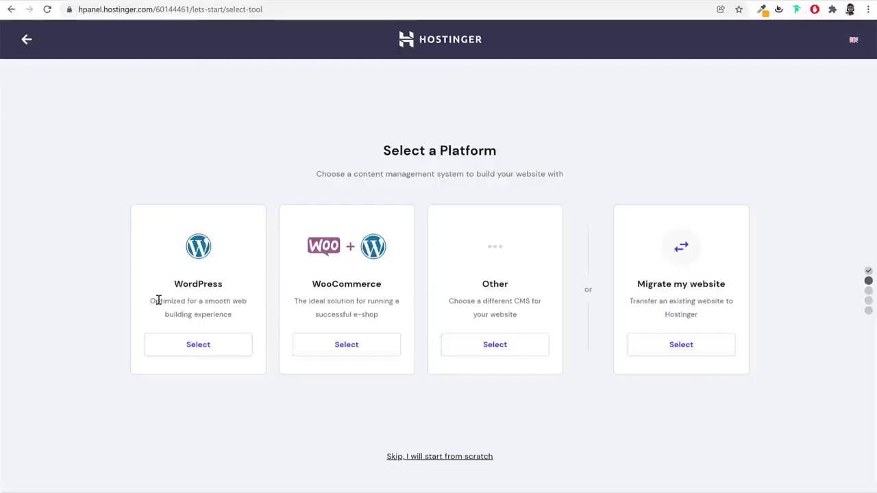
click(200, 351)
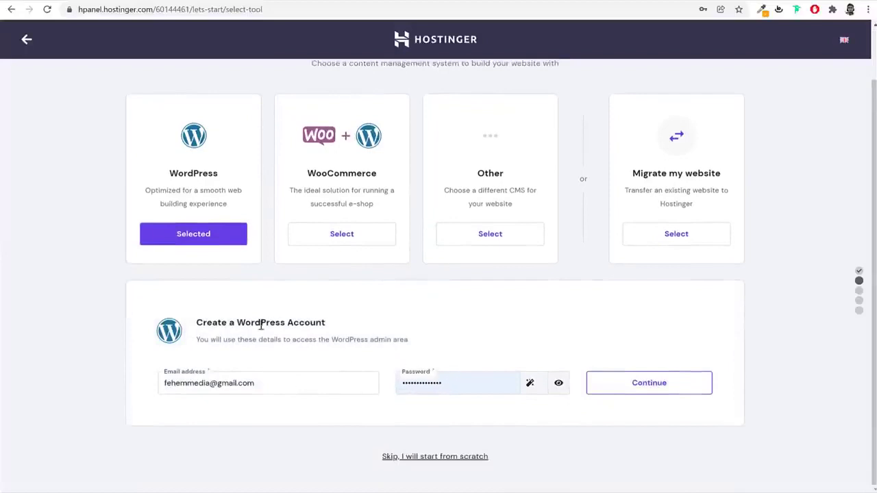
Review the Create a WordPress Account email and password and confirm them
drag(238, 322, 342, 329)
click(343, 329)
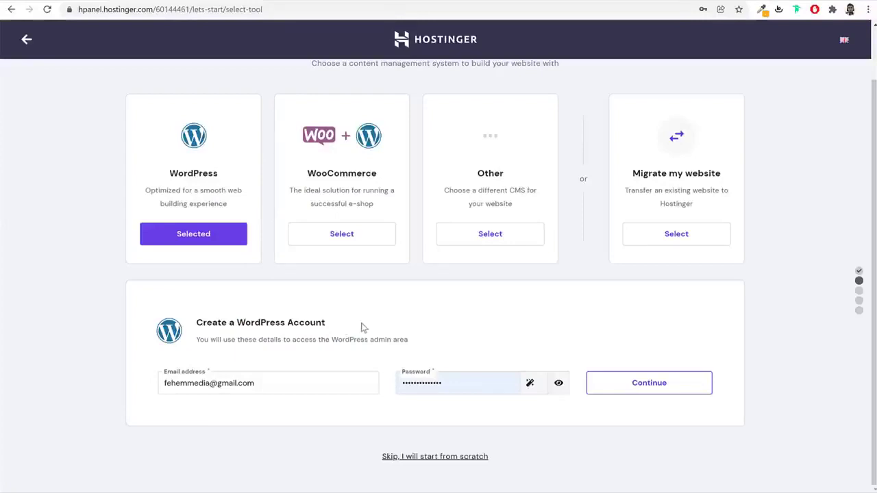
click(679, 391)
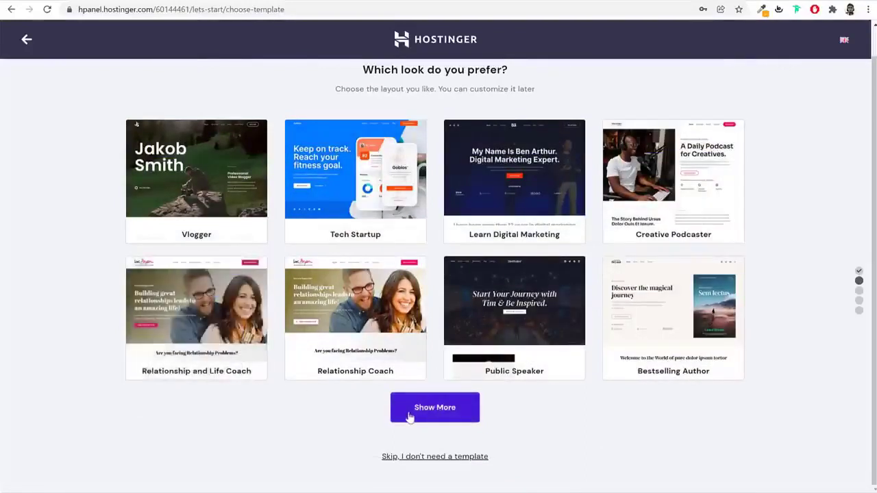
Skip the template, then check a free domain name's availability under Claim a Free Domain
click(429, 460)
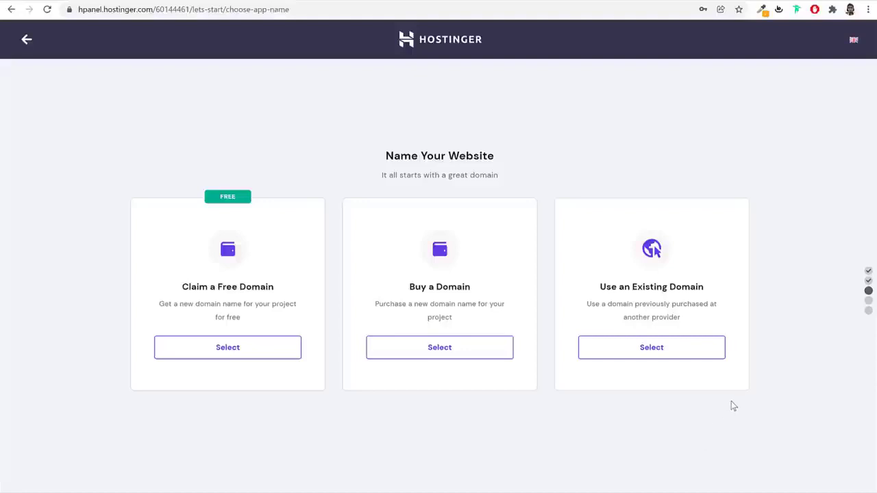
click(254, 348)
click(272, 400)
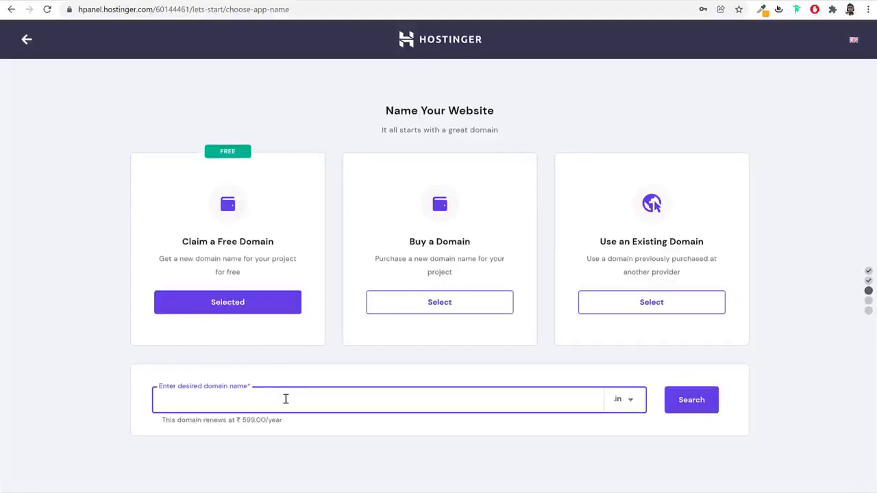
text(nayyarshaikh)
click(690, 402)
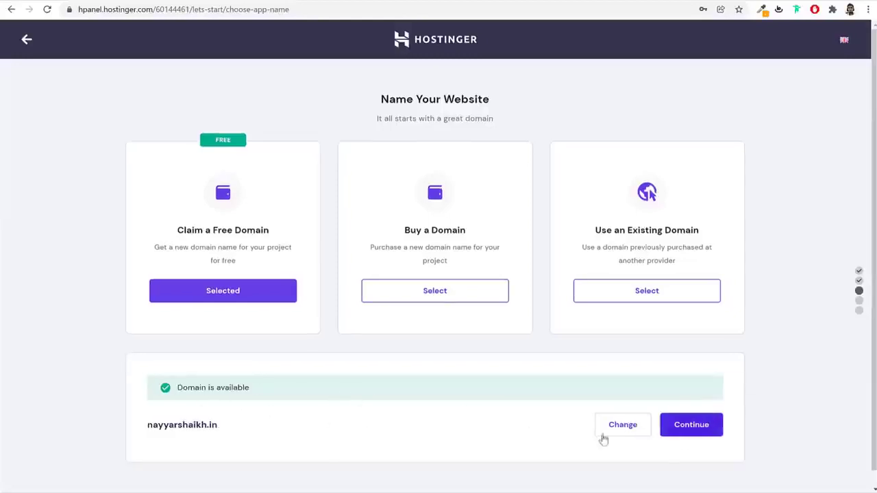
drag(229, 425, 136, 424)
click(182, 425)
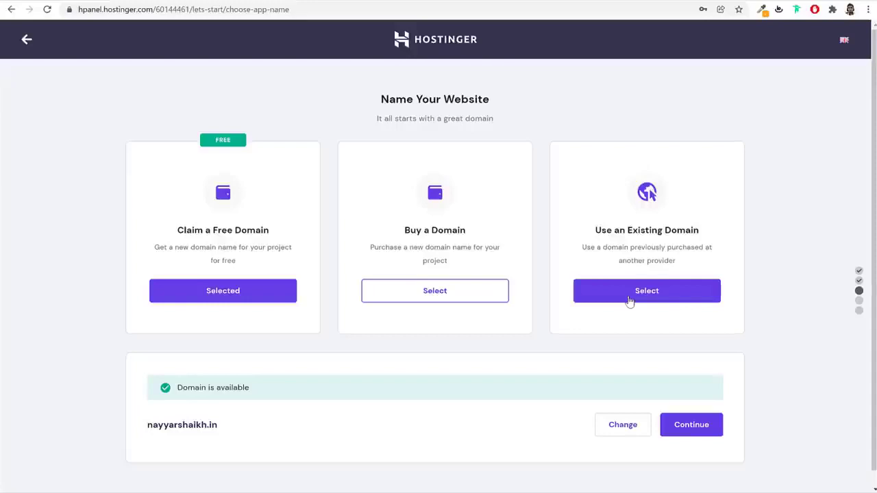
Choose Use an Existing Domain and submit the domain blogdu.de
click(629, 301)
click(459, 403)
text(blog)
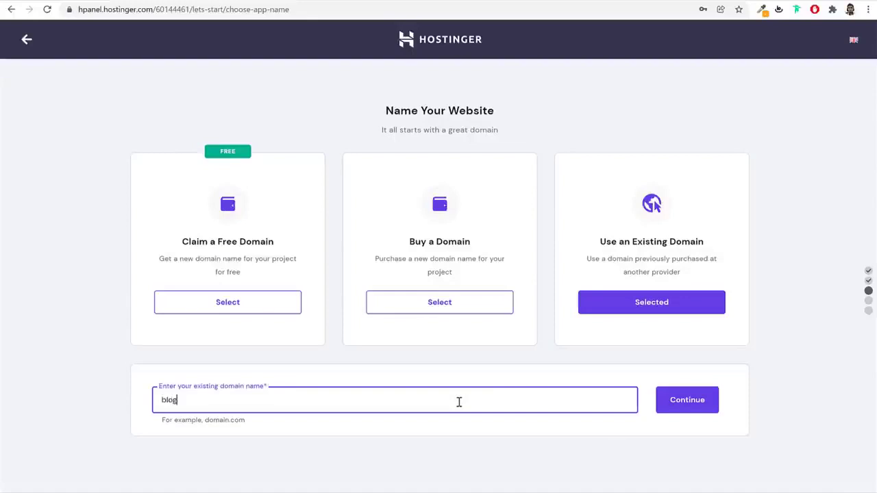
text(du.de)
click(688, 413)
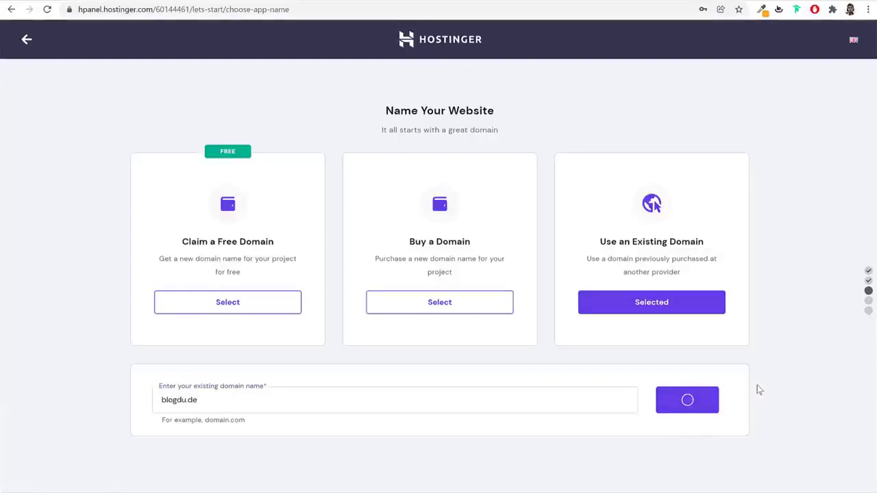
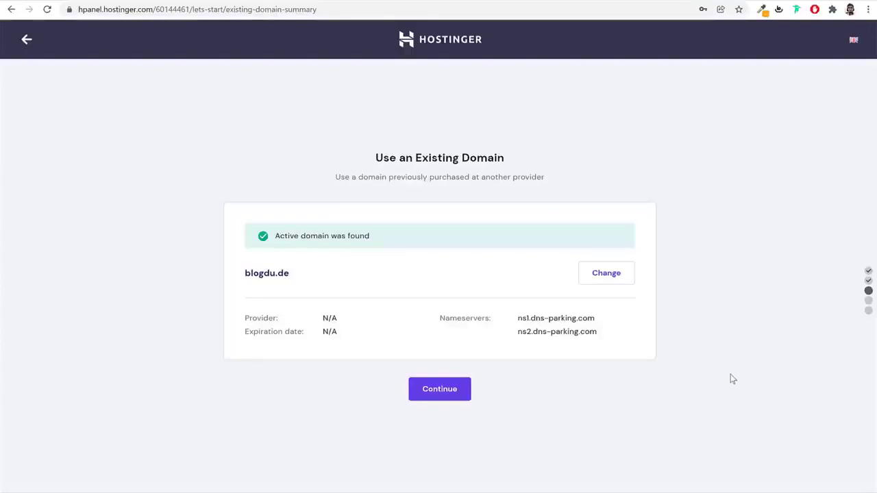
Continue with blogdu.de, keep the Asia (India) server location, and finish the website setup
click(449, 396)
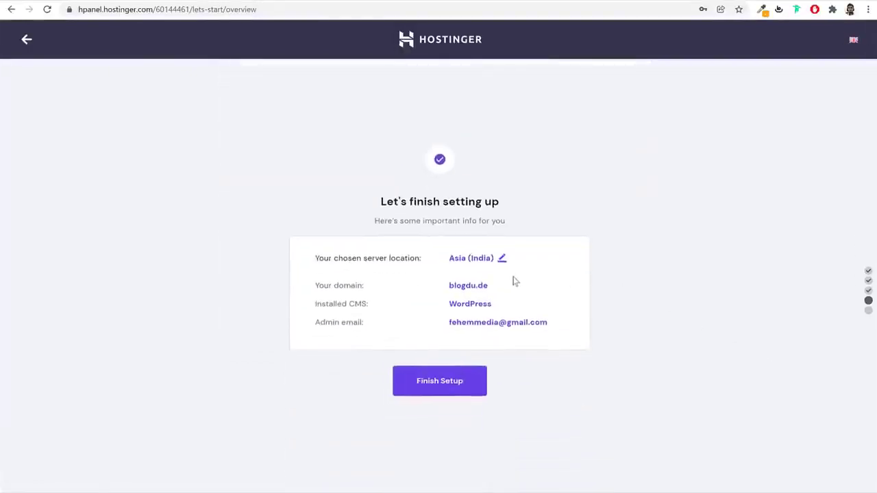
click(502, 259)
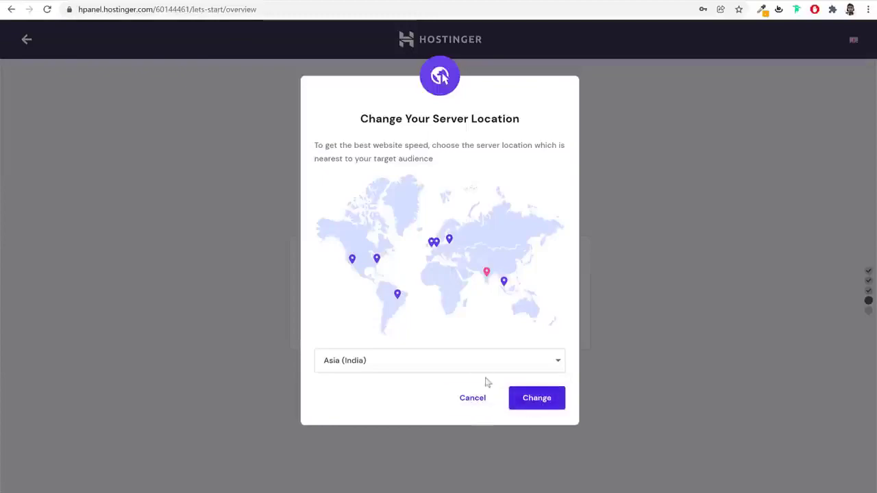
click(484, 405)
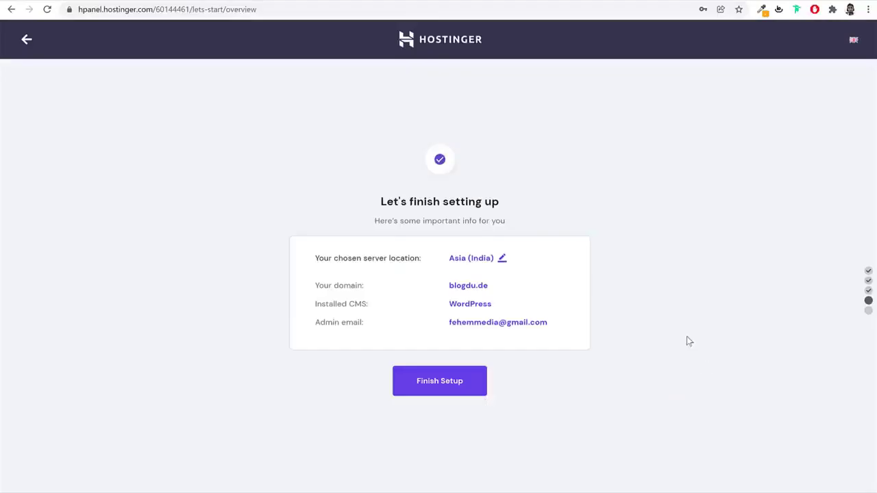
click(456, 383)
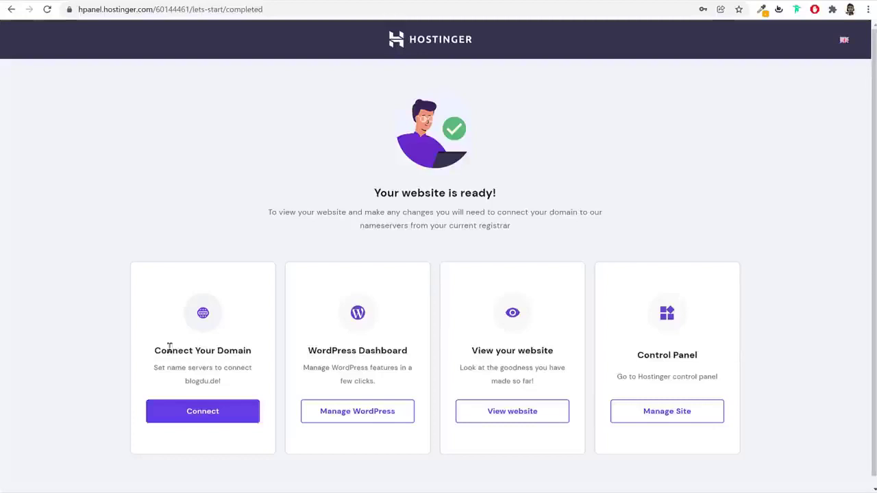
Start the Connect Your Domain process for blogdu.de from the website-ready page
drag(169, 351, 265, 352)
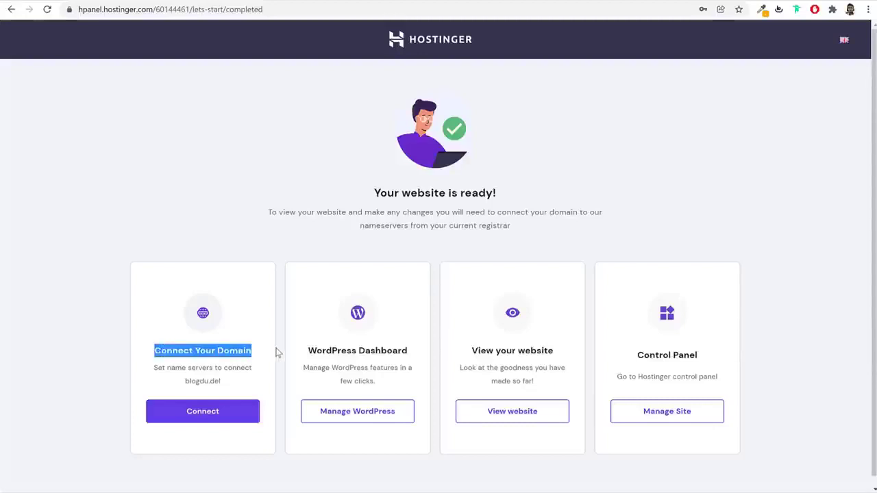
click(282, 350)
click(364, 412)
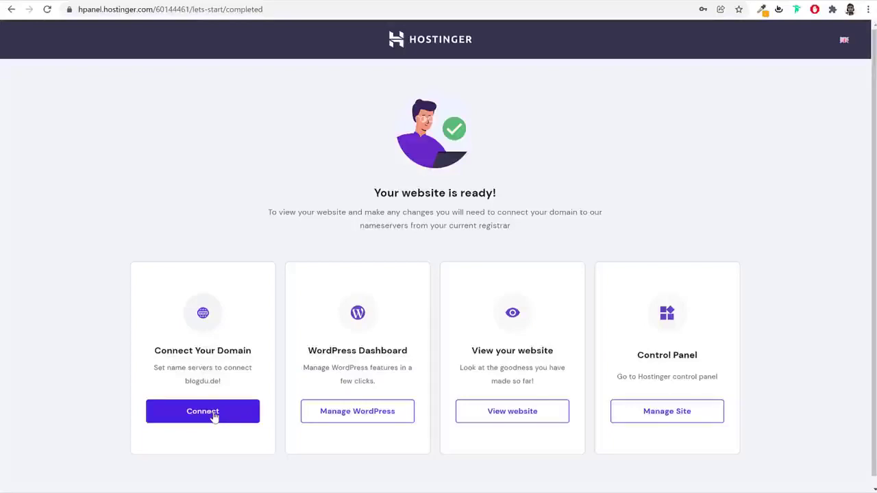
click(215, 413)
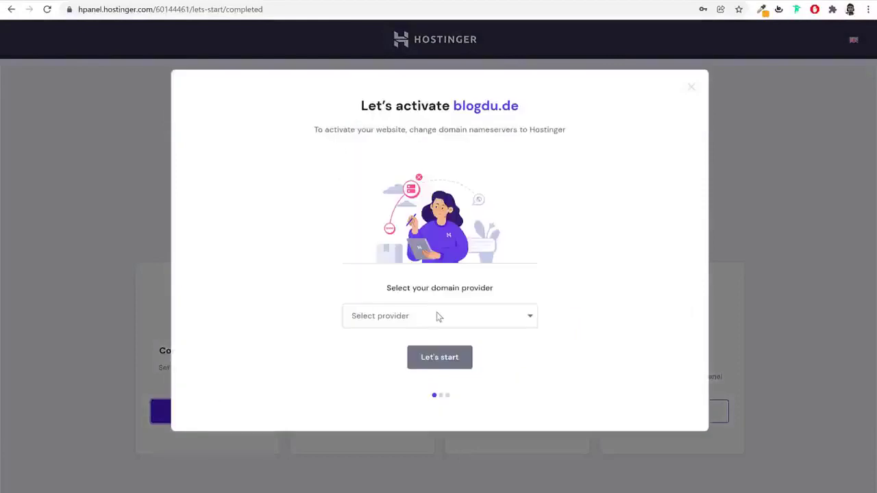
Select GoDaddy as the domain provider and continue to the nameserver change instructions
click(438, 315)
click(401, 347)
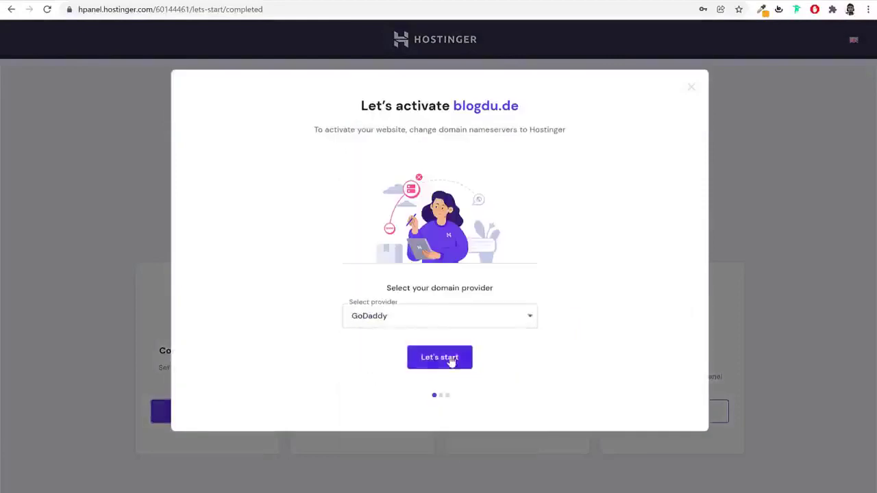
click(394, 320)
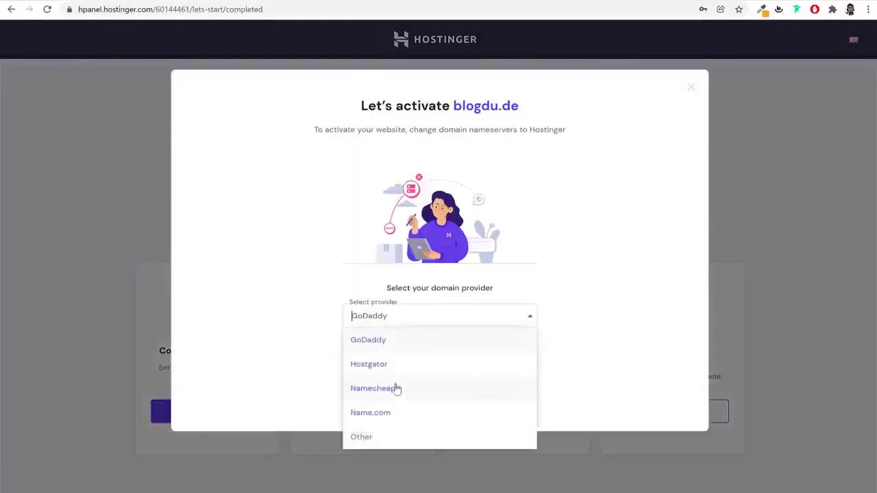
click(402, 387)
click(410, 314)
click(398, 340)
click(441, 357)
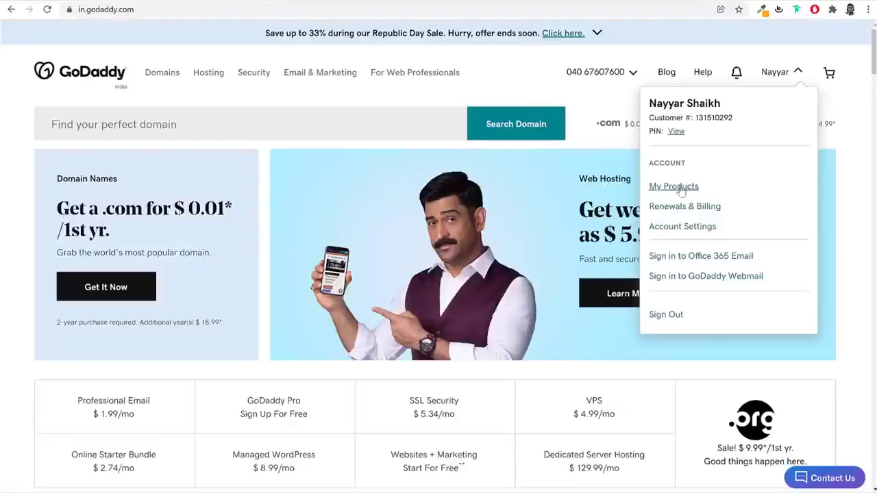
Open blogdu.de from GoDaddy's My Products and go to its Manage DNS nameserver section
click(678, 187)
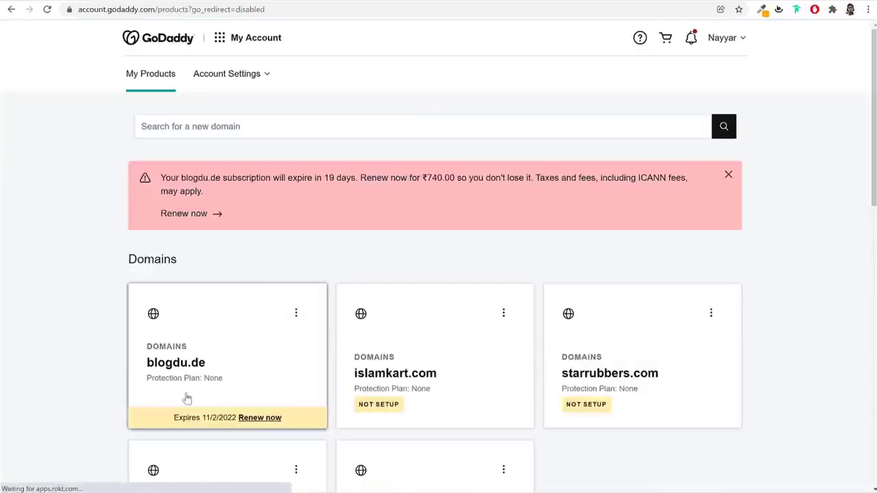
click(175, 355)
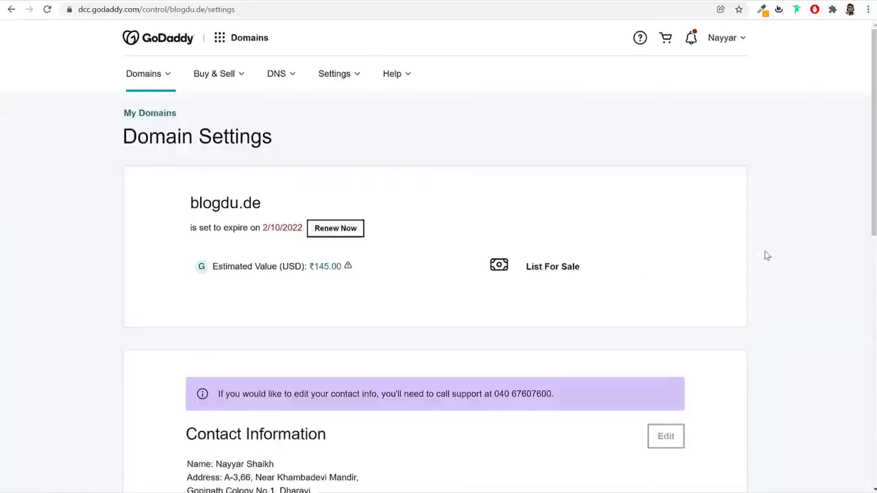
scroll(769, 301, down, 4)
scroll(768, 303, down, 4)
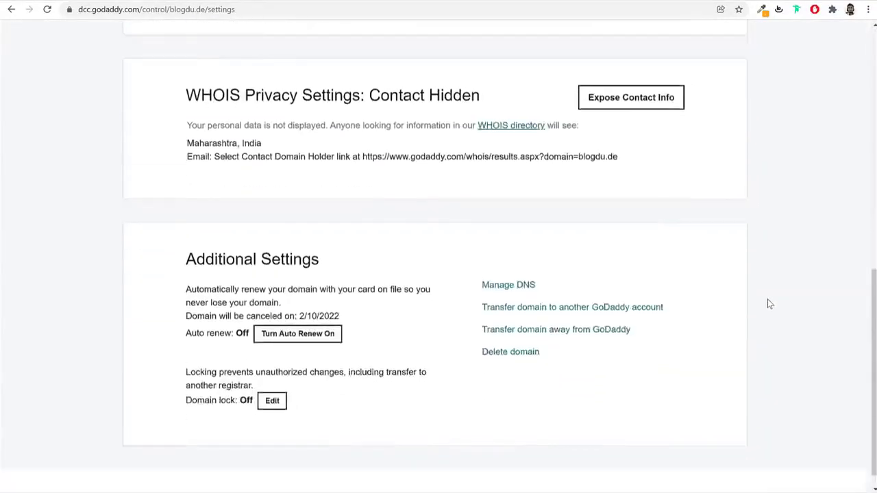
click(519, 268)
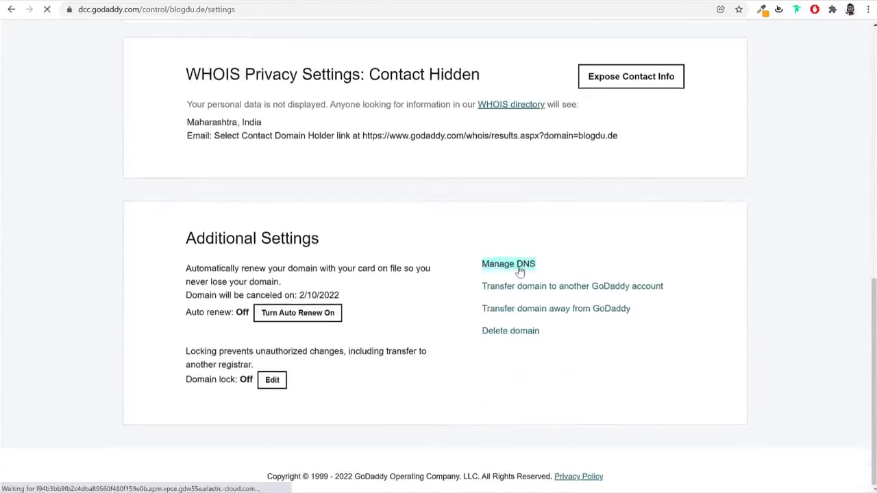
scroll(535, 291, down, 3)
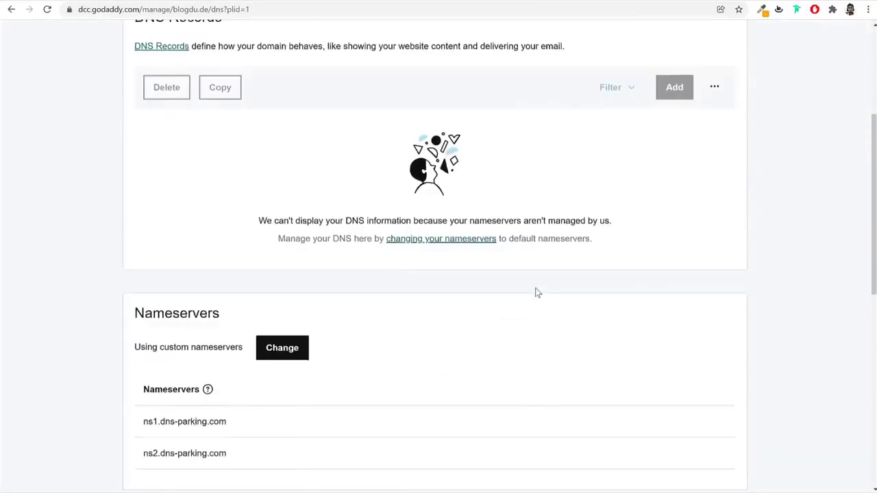
scroll(537, 292, down, 2)
drag(149, 222, 189, 223)
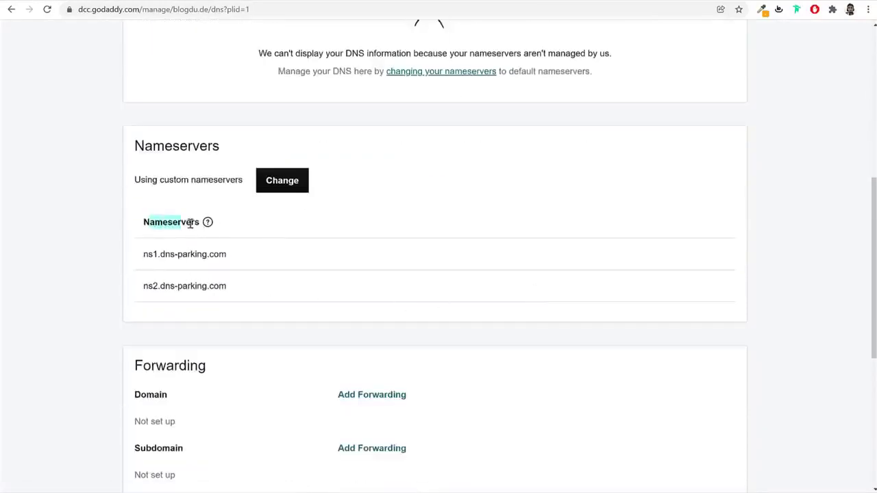
Switch blogdu.de to custom nameservers and clear both existing nameserver entries
click(290, 187)
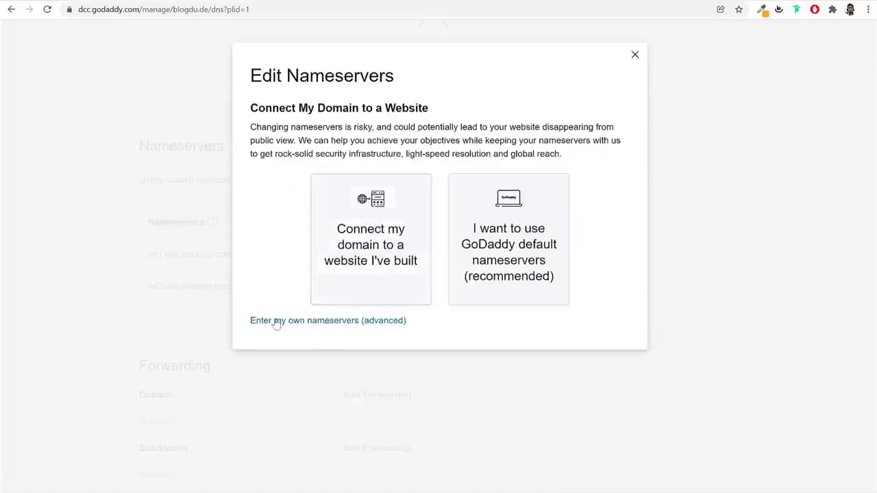
click(272, 324)
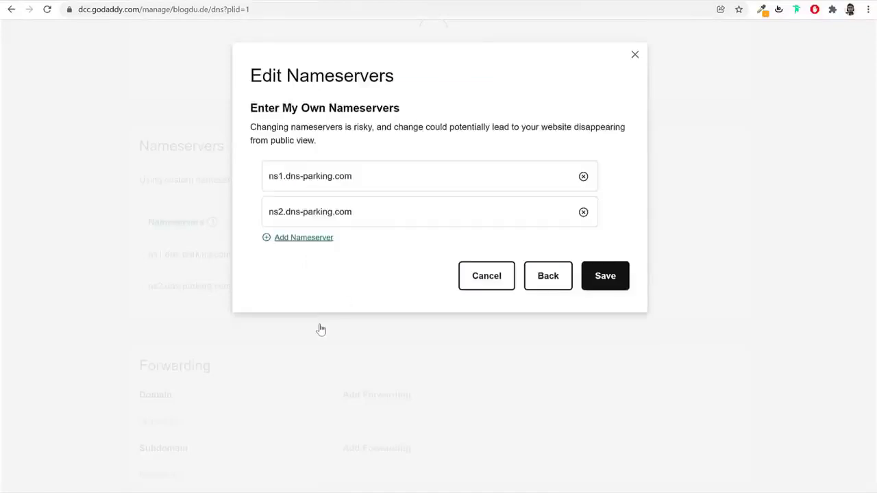
click(583, 176)
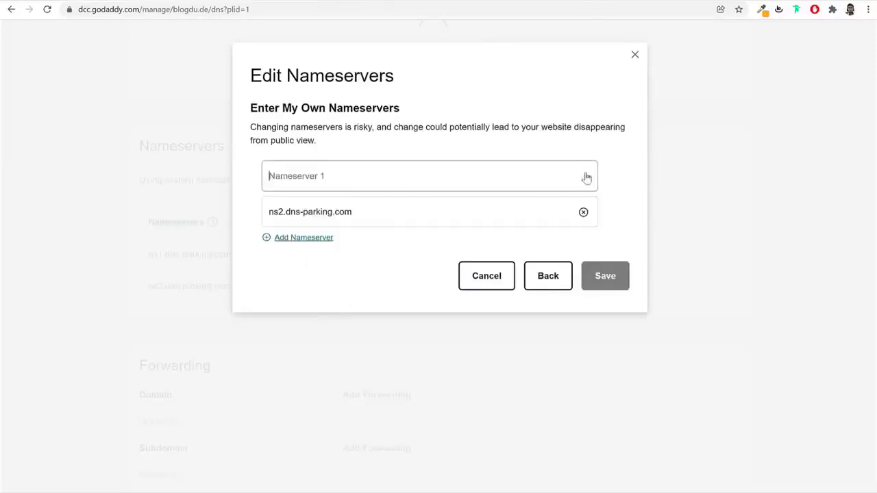
click(583, 212)
Copy ns1.dns-parking.com and ns2.dns-parking.com from Hostinger into GoDaddy's two nameserver fields
key(ctrl+Tab)
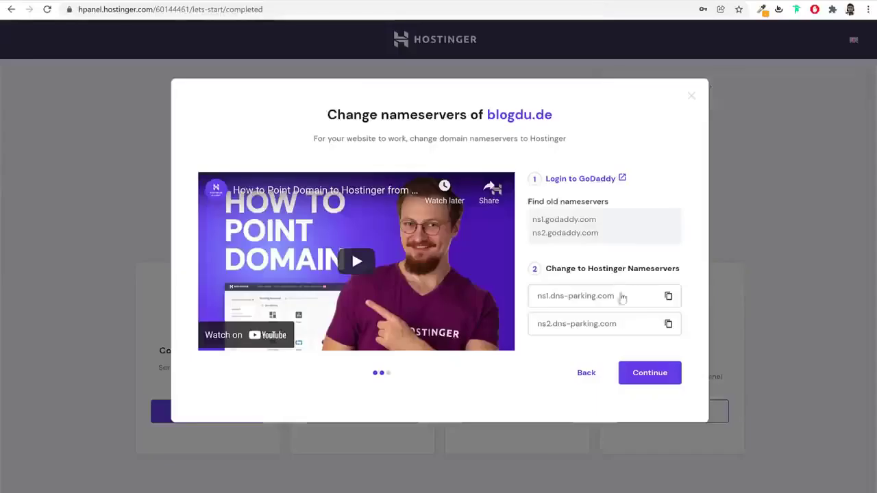
click(669, 297)
key(ctrl+Tab)
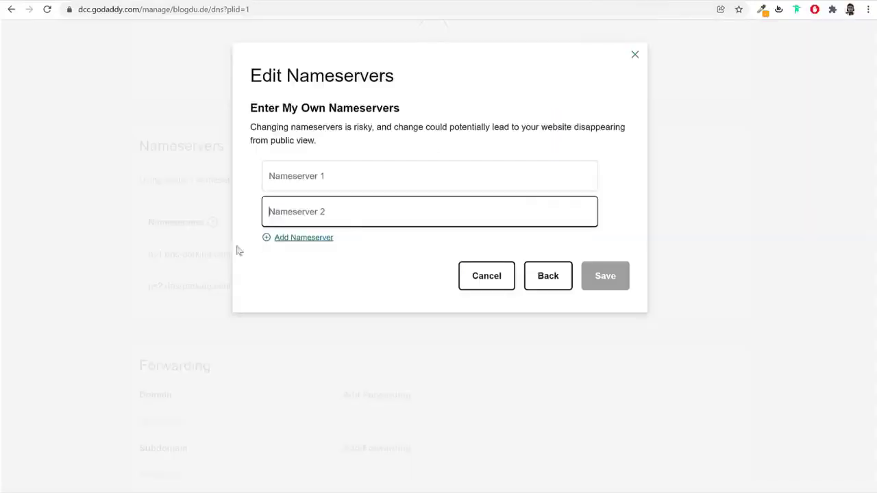
click(329, 176)
key(ctrl+v)
key(ctrl+Tab)
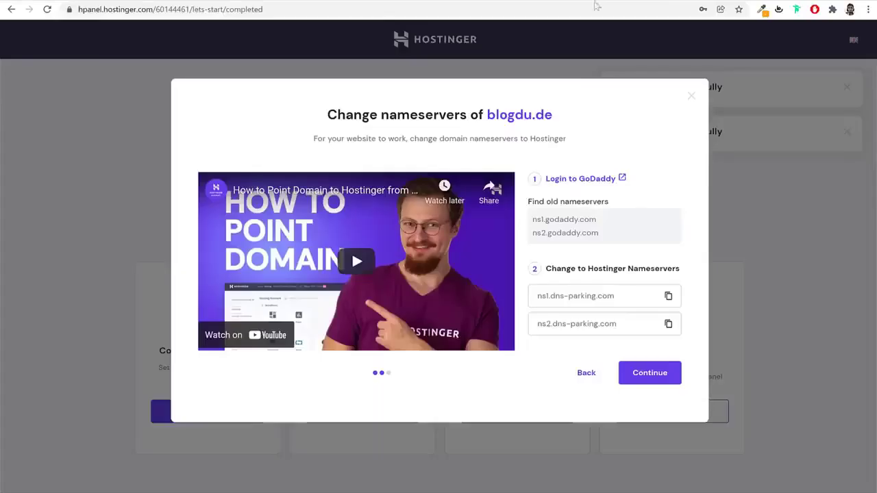
click(669, 325)
key(ctrl+Tab)
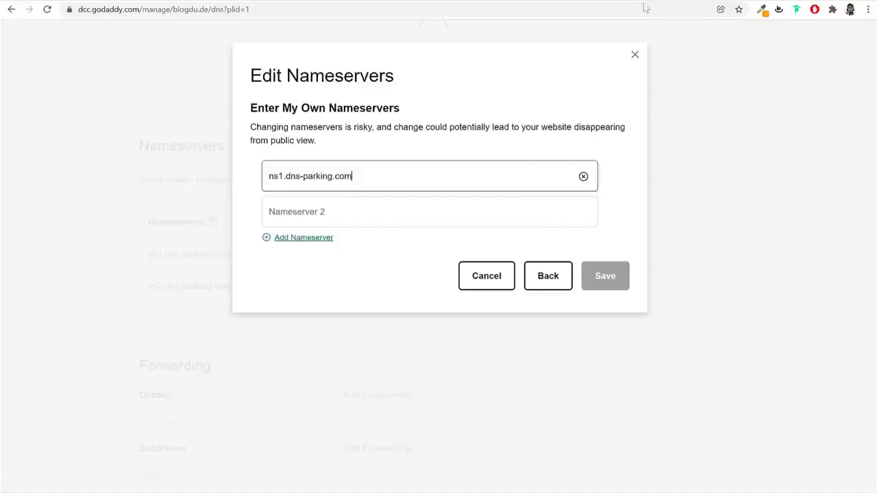
click(357, 221)
key(ctrl+v)
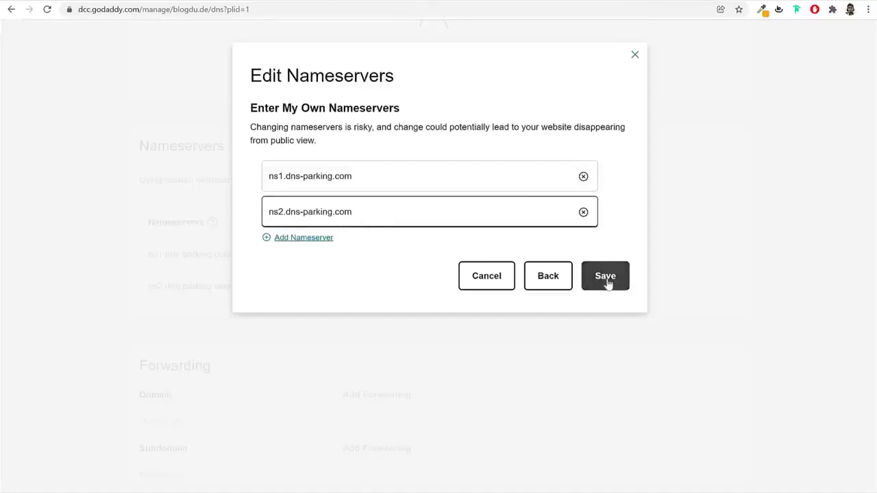
Confirm in Hostinger that the blogdu.de nameservers have been changed
key(ctrl+Tab)
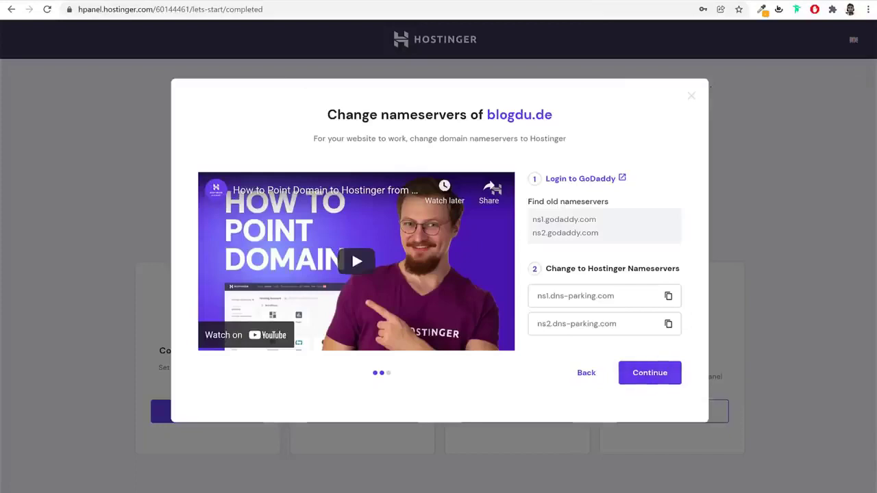
key(ctrl+Tab)
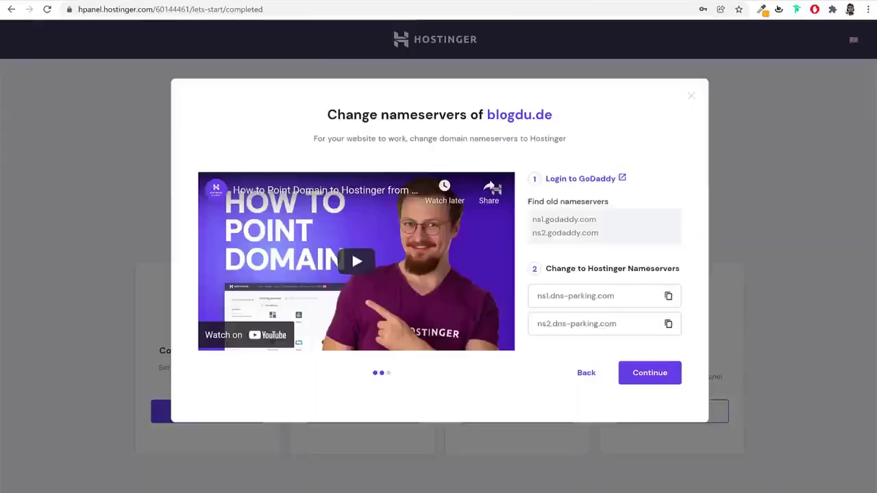
key(ctrl+Tab)
click(665, 386)
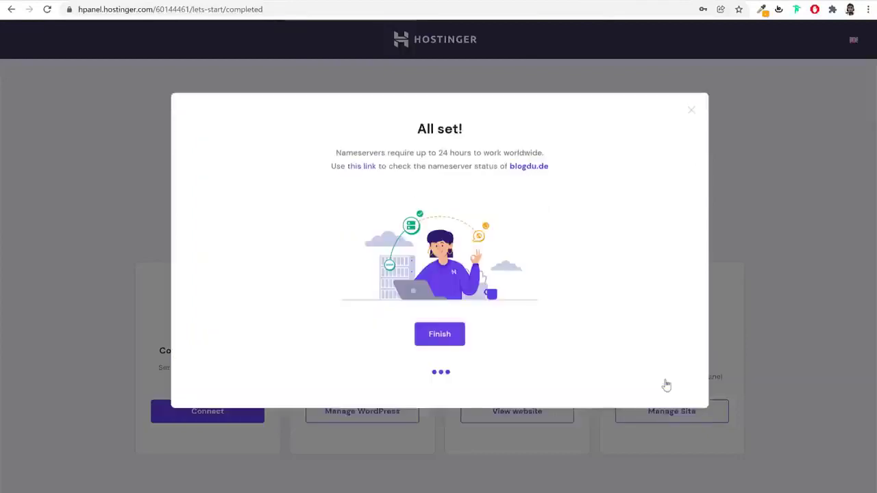
Finish the domain wizard, dismiss the All set! dialog, and return home via the Hostinger logo
click(447, 336)
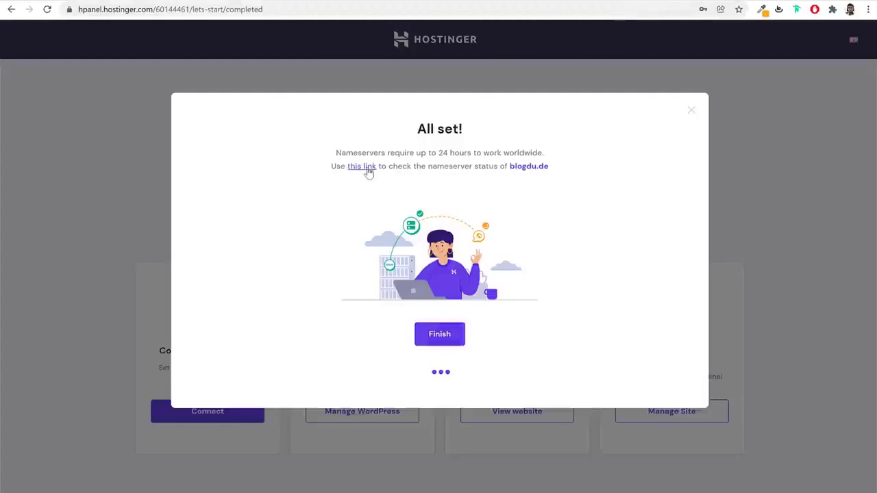
click(692, 111)
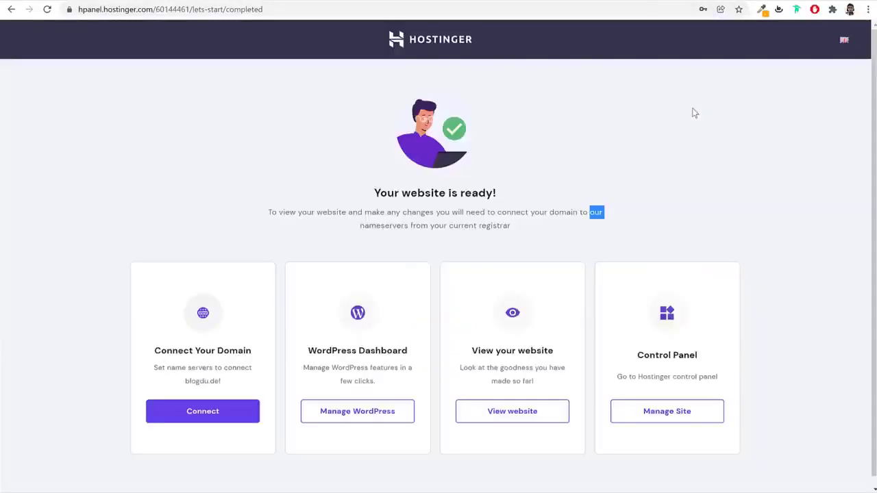
click(745, 179)
click(439, 44)
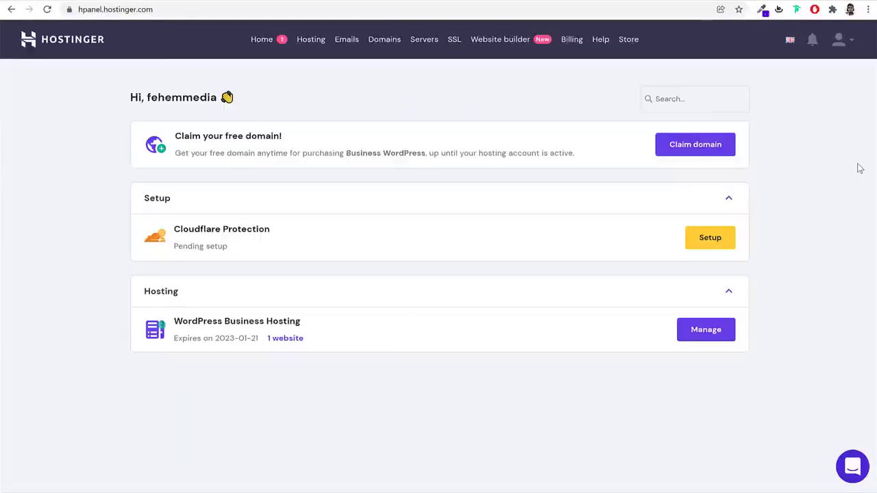
Go to Hosting, manage the blogdu.de account, and open its WordPress Dashboard tile
click(254, 9)
click(381, 110)
click(319, 47)
drag(229, 189, 162, 187)
click(210, 270)
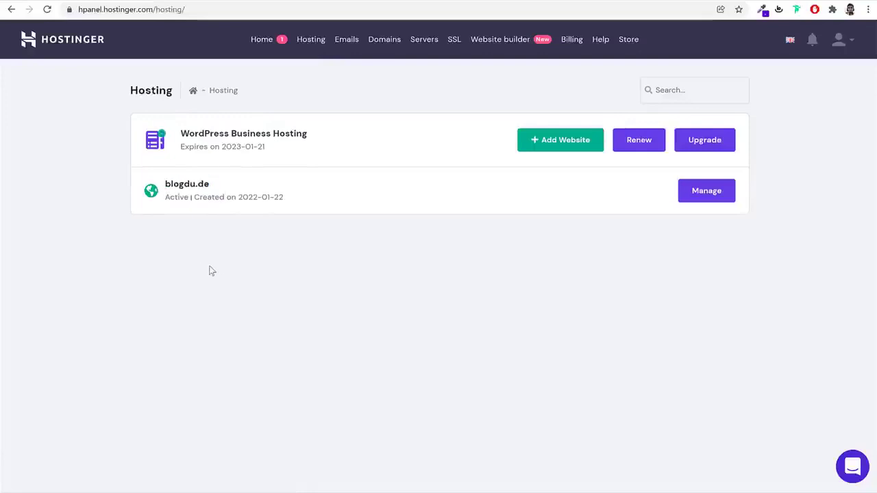
click(706, 194)
click(314, 200)
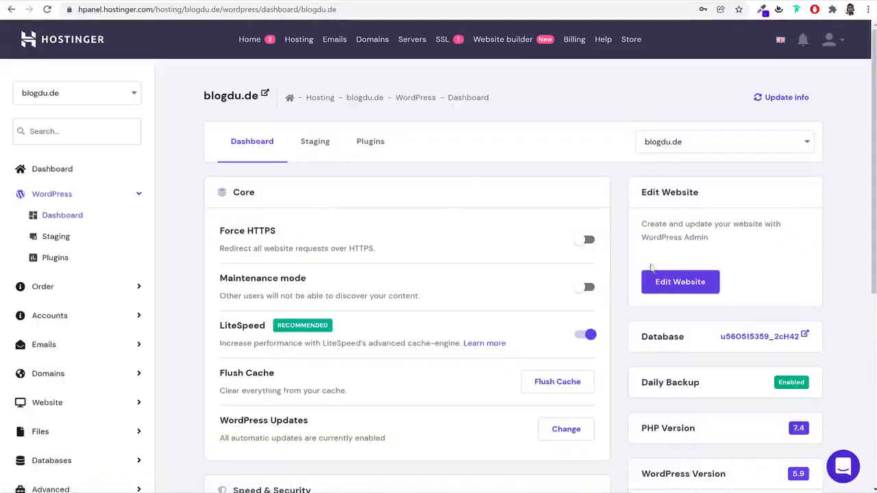
Select webshop.blogdu.de in the site dropdown and review its LiteSpeed, PHP and WordPress version settings
click(699, 144)
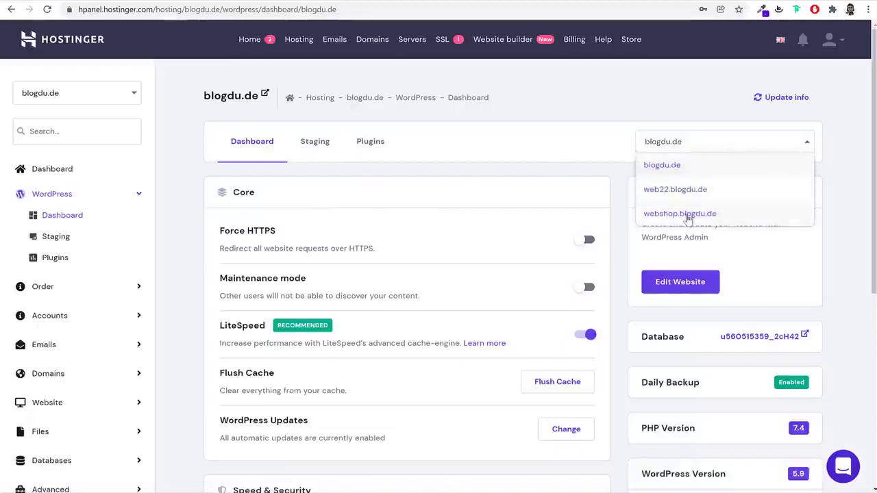
click(688, 215)
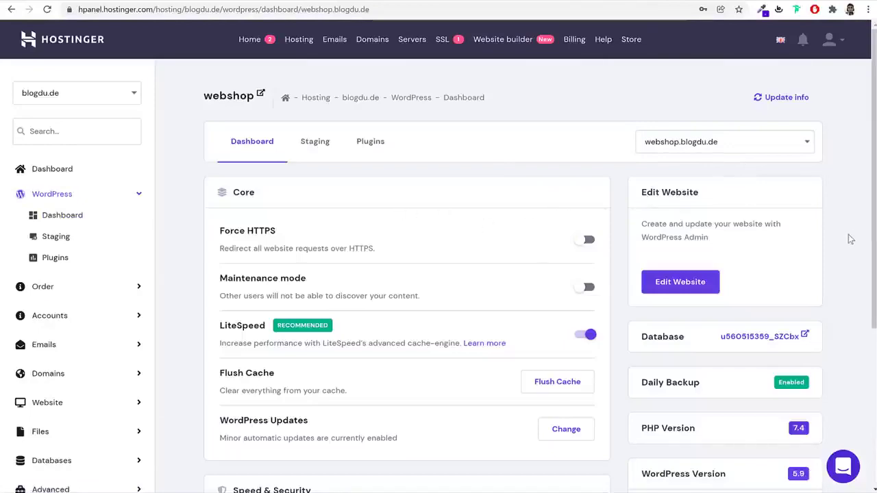
scroll(843, 268, down, 4)
scroll(843, 267, up, 4)
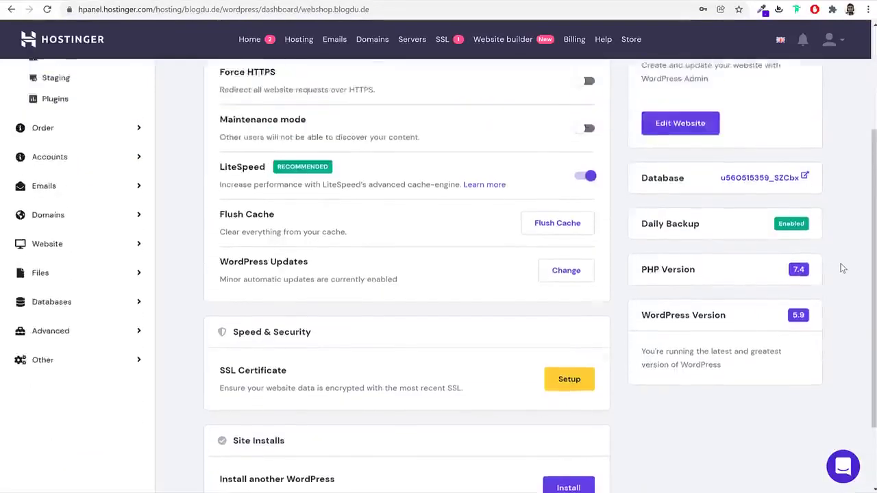
scroll(843, 267, down, 4)
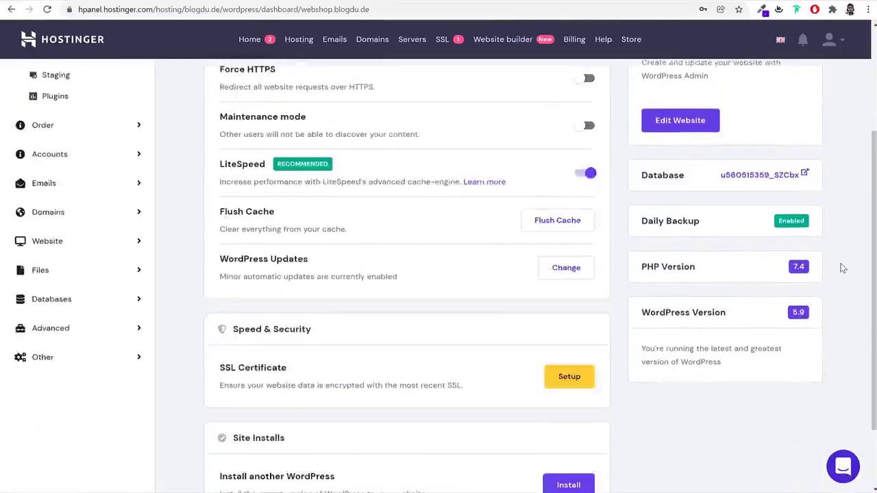
drag(706, 181, 642, 181)
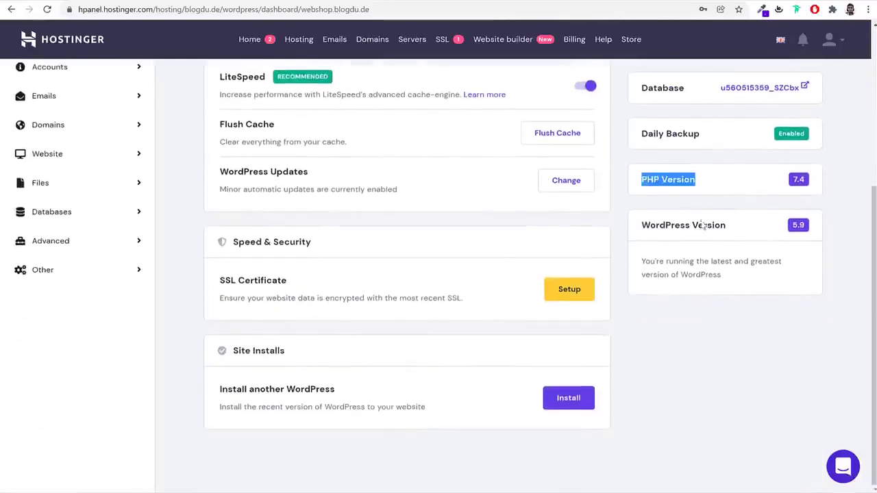
drag(740, 235, 641, 226)
scroll(699, 244, up, 4)
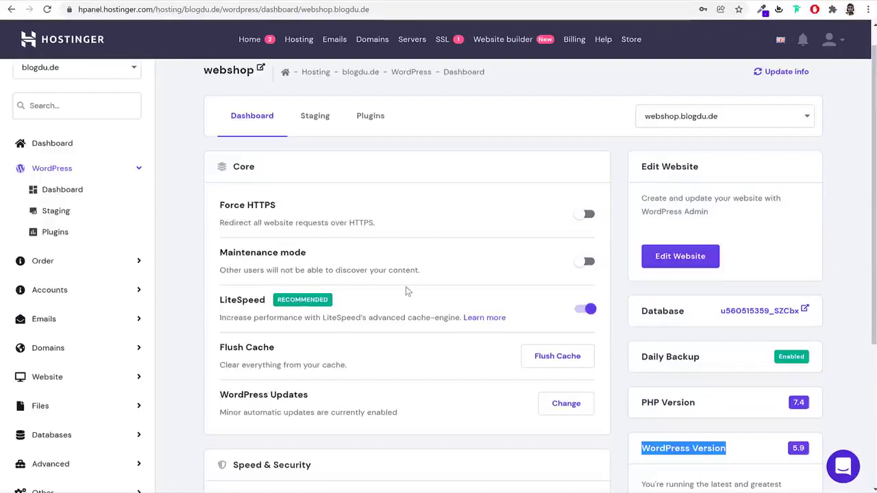
drag(221, 302, 314, 304)
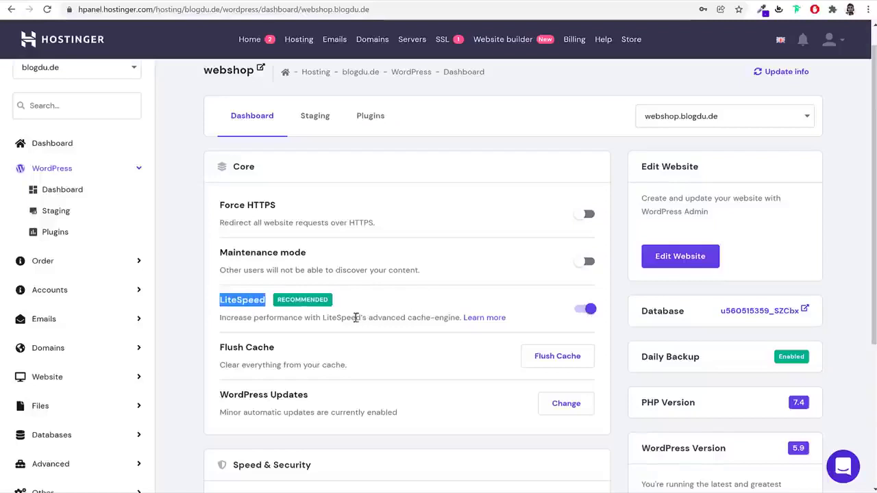
drag(223, 322, 455, 320)
click(456, 321)
Install an SSL certificate for webshop.blogdu.de under Speed & Security until it shows Enabled
click(440, 320)
scroll(440, 320, down, 3)
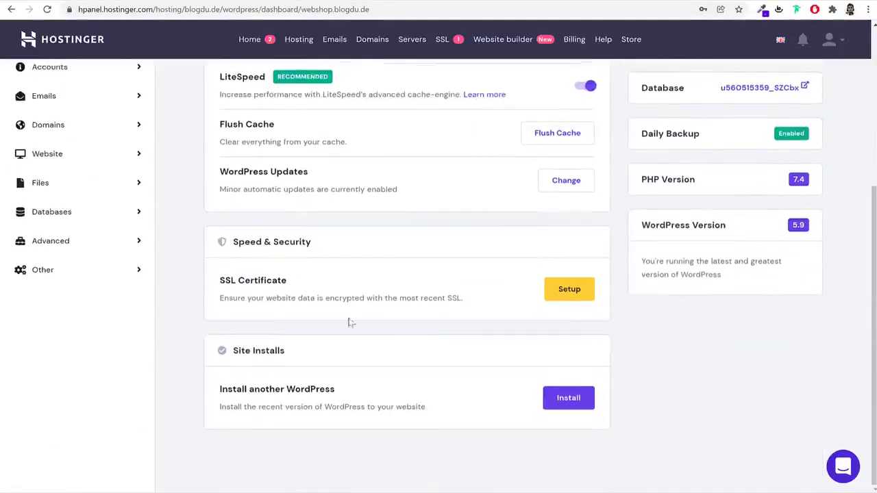
click(583, 296)
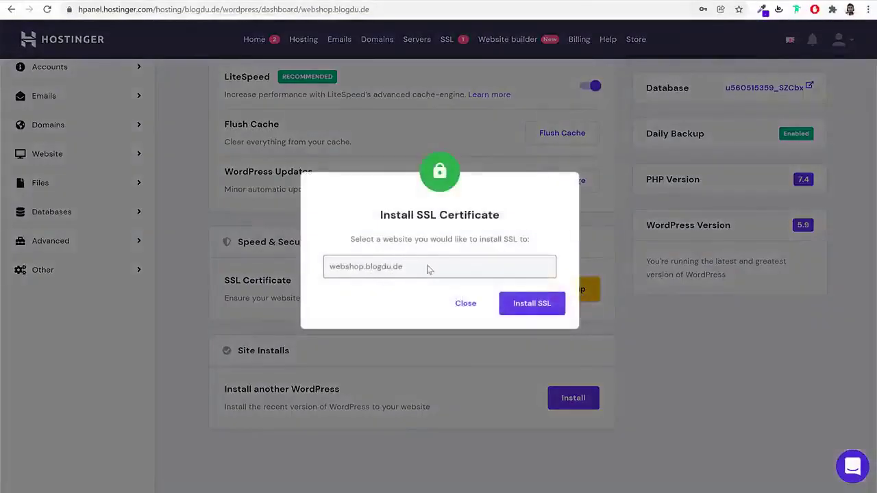
click(522, 307)
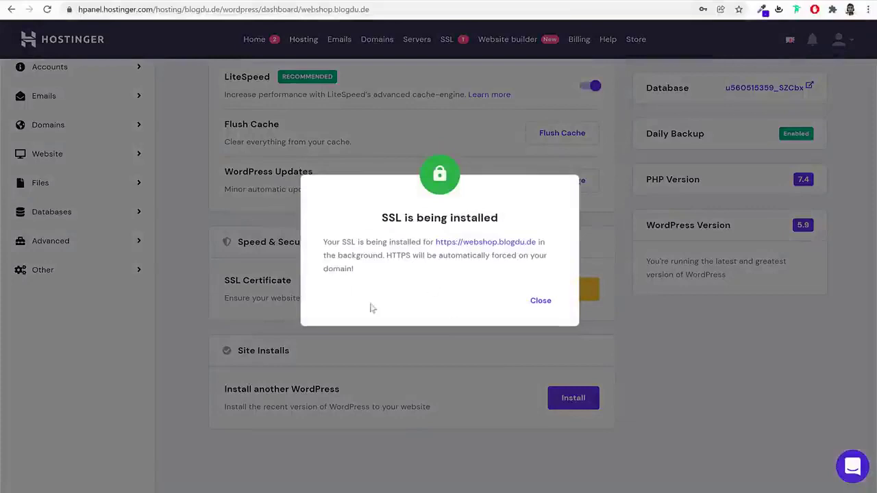
click(534, 300)
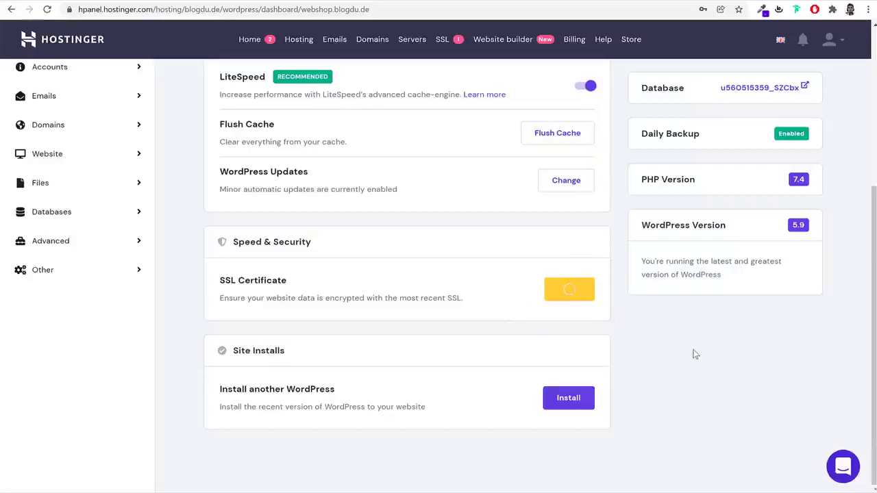
scroll(701, 375, up, 3)
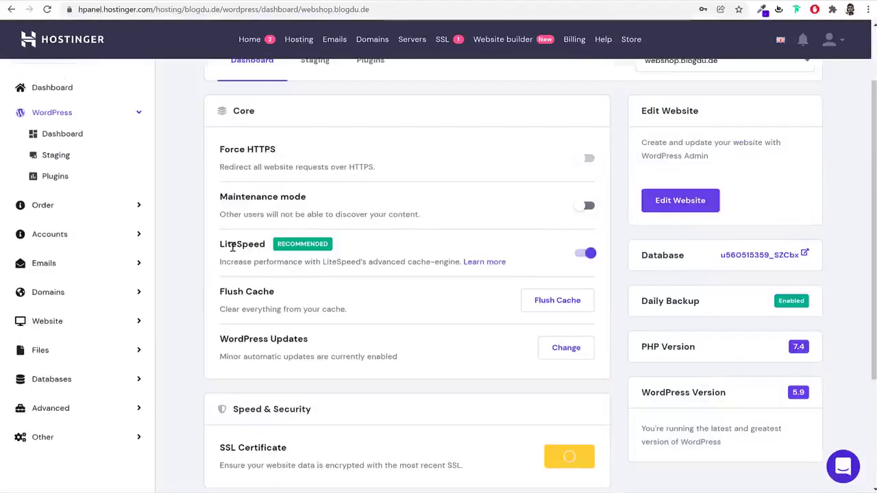
scroll(606, 302, down, 3)
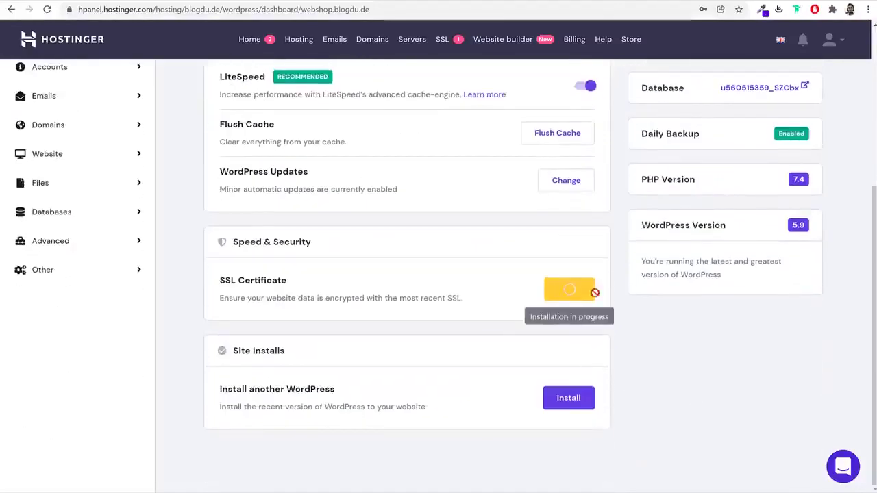
scroll(366, 286, up, 4)
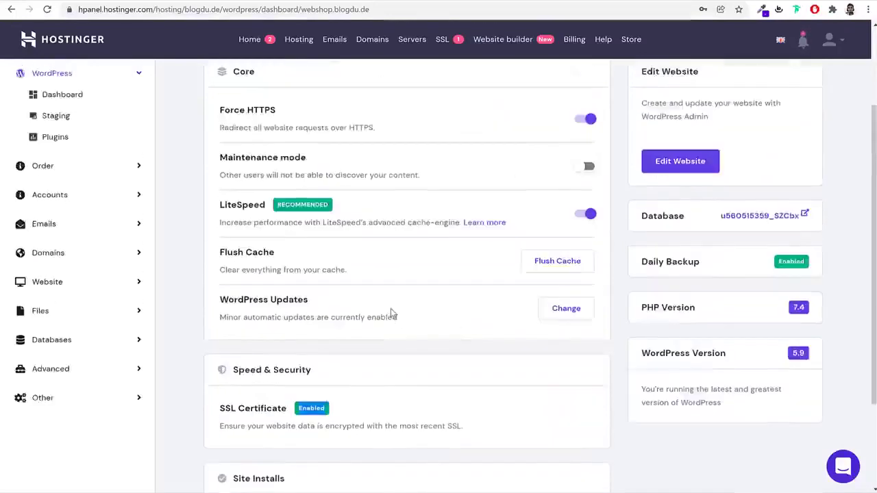
scroll(578, 358, down, 4)
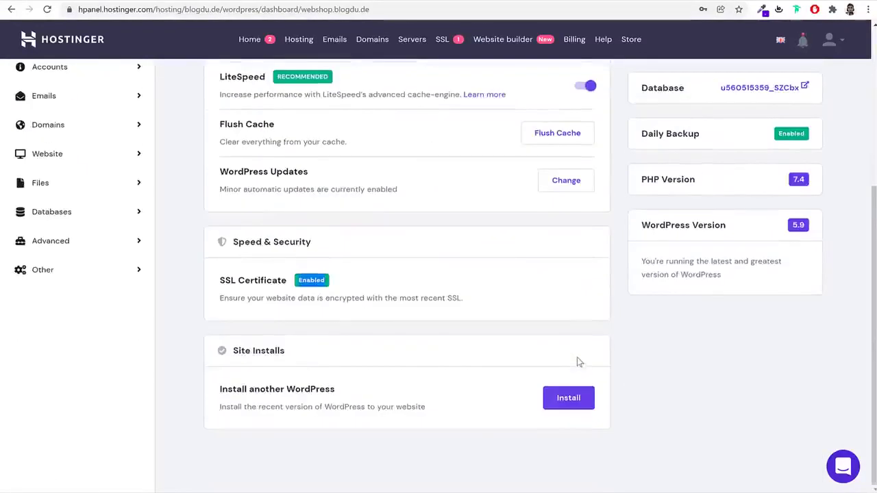
scroll(579, 361, up, 5)
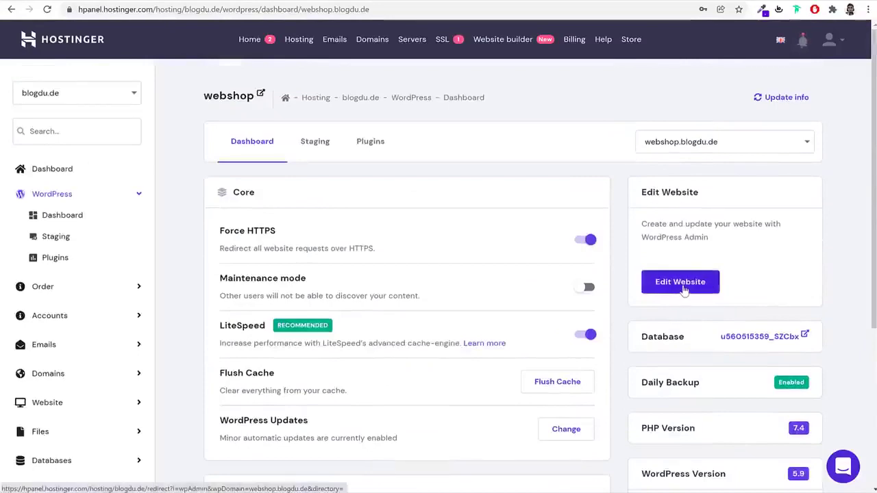
Open the webshop.blogdu.de wp-admin Dashboard via Edit Website, comparing it with the hPanel tab
click(683, 288)
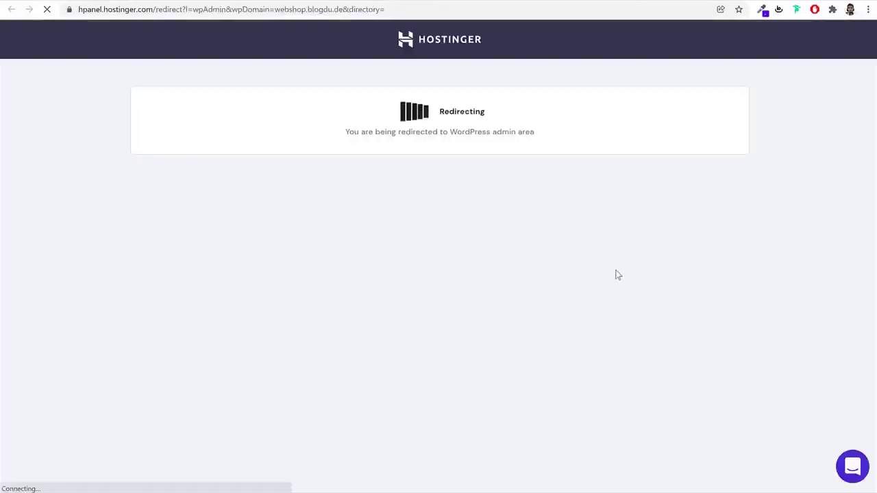
scroll(413, 332, down, 5)
scroll(413, 332, down, 2)
scroll(413, 336, up, 7)
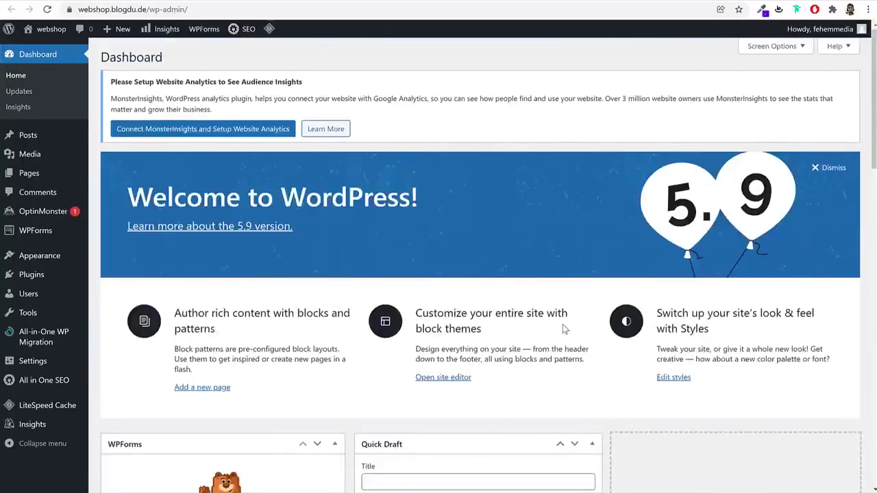
click(213, 2)
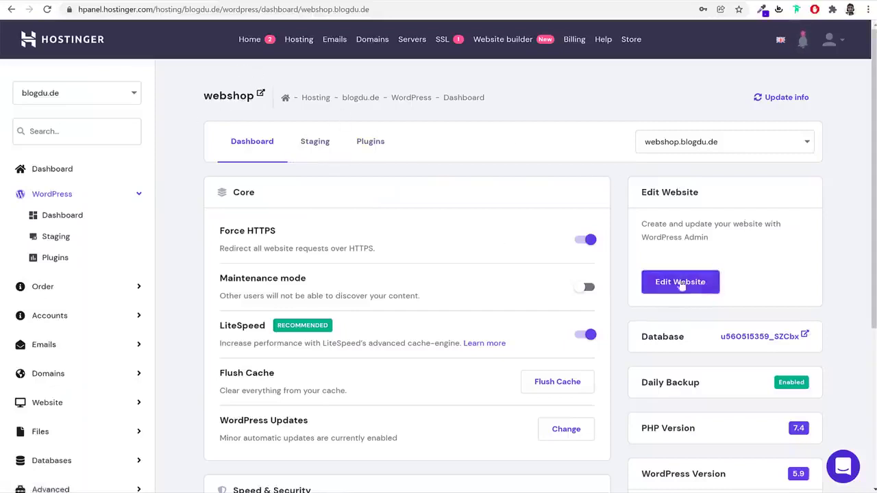
click(349, 1)
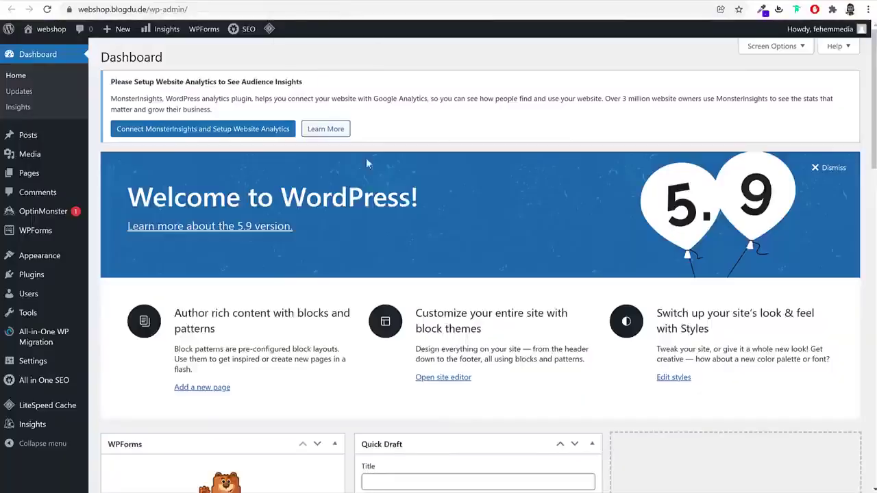
scroll(521, 203, down, 9)
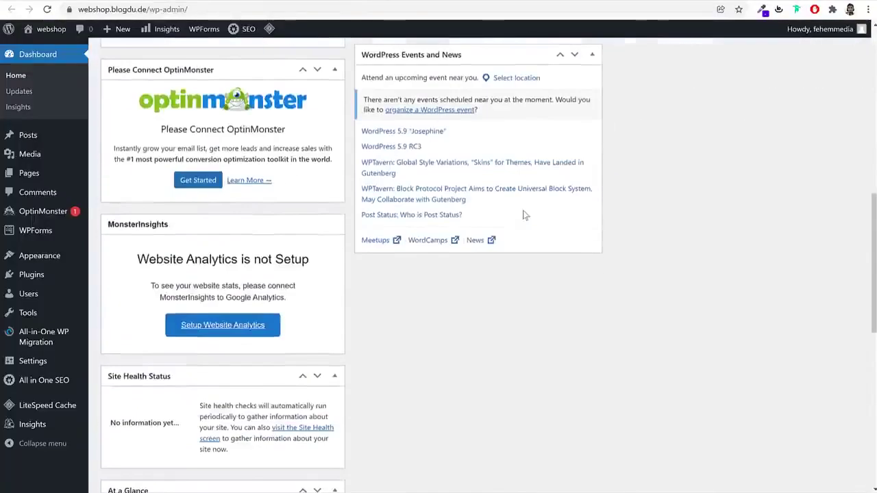
scroll(523, 212, up, 9)
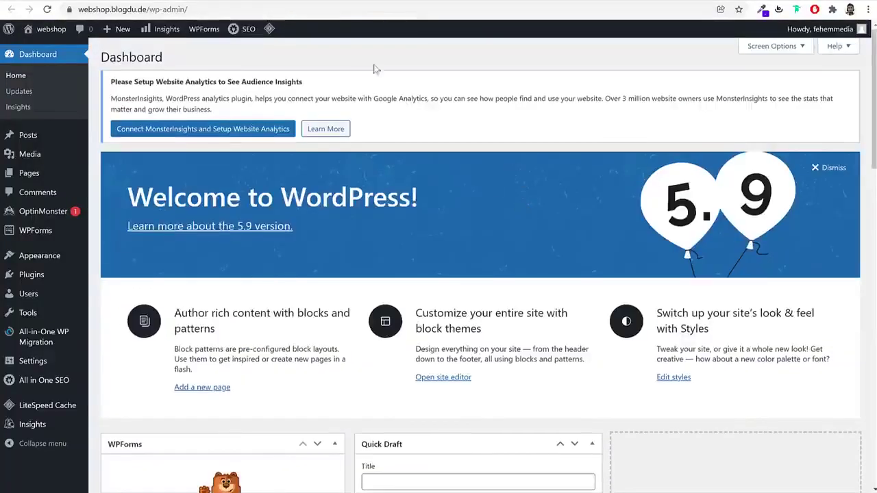
click(216, 2)
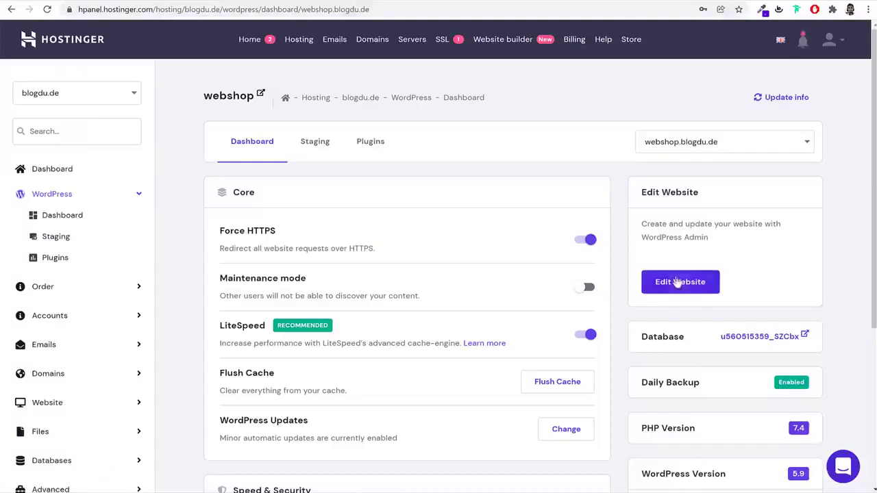
click(349, 2)
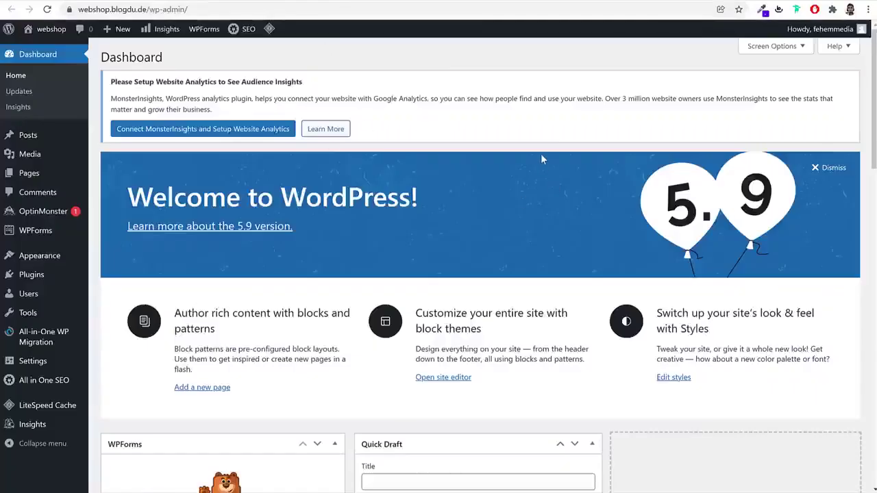
click(249, 9)
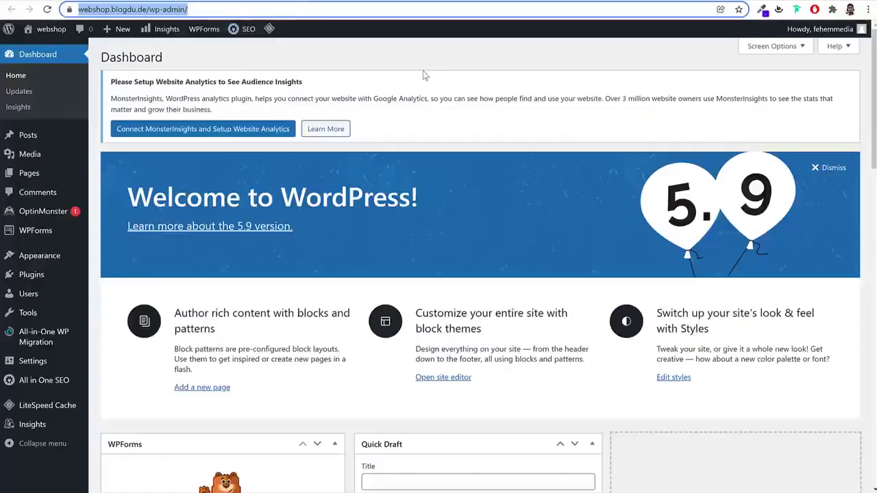
click(199, 9)
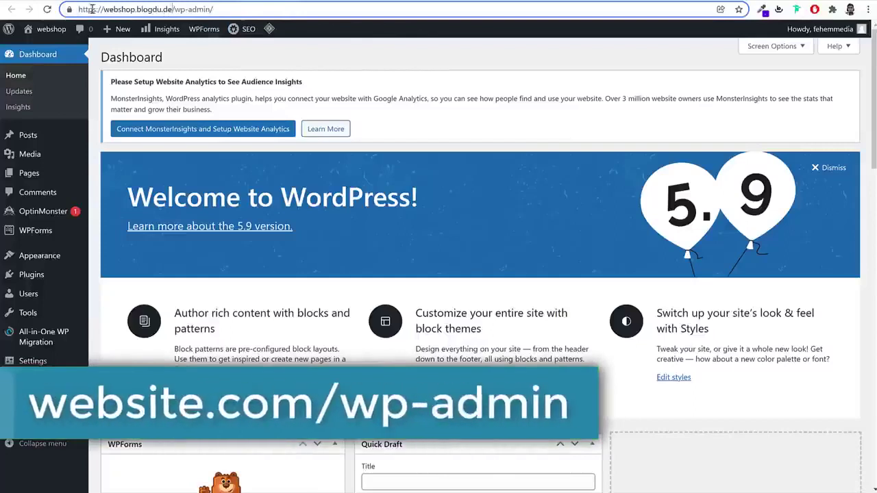
drag(77, 9, 173, 9)
click(173, 9)
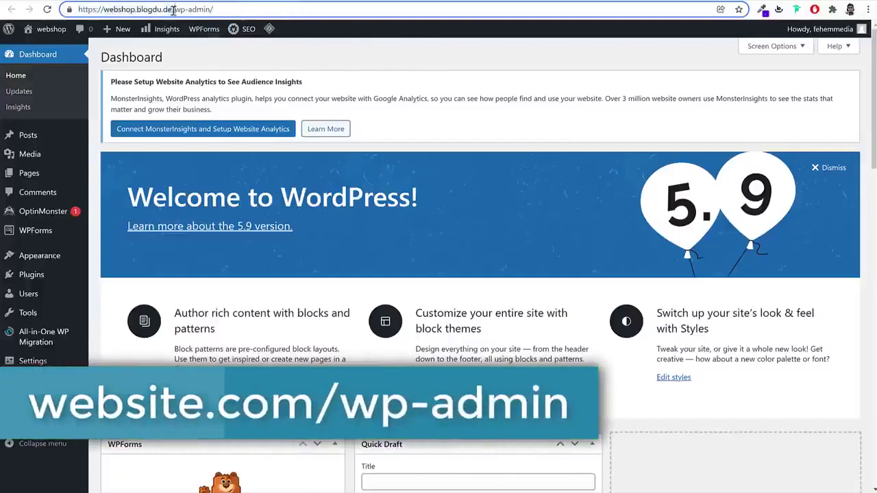
shift+click(212, 10)
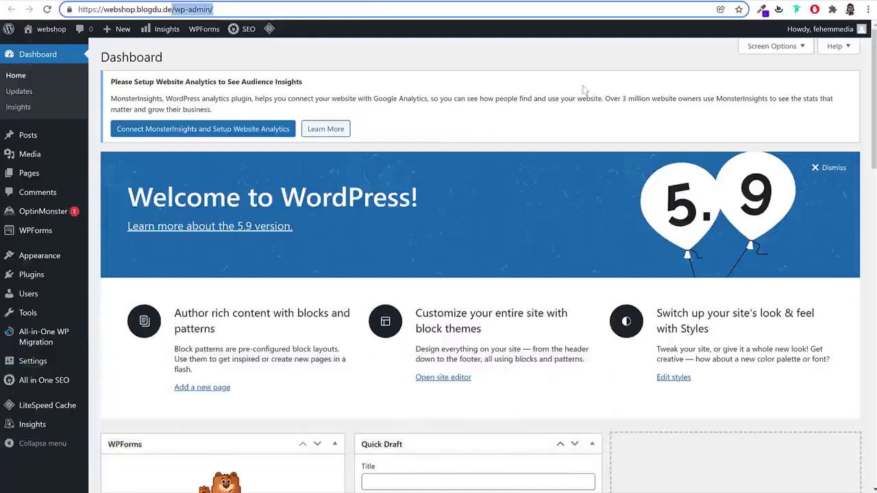
drag(257, 10, 66, 11)
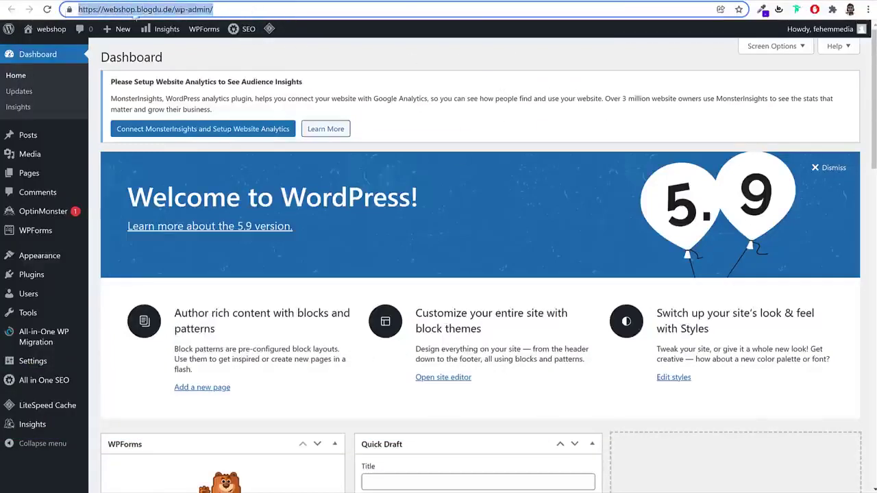
click(171, 9)
drag(172, 9, 272, 7)
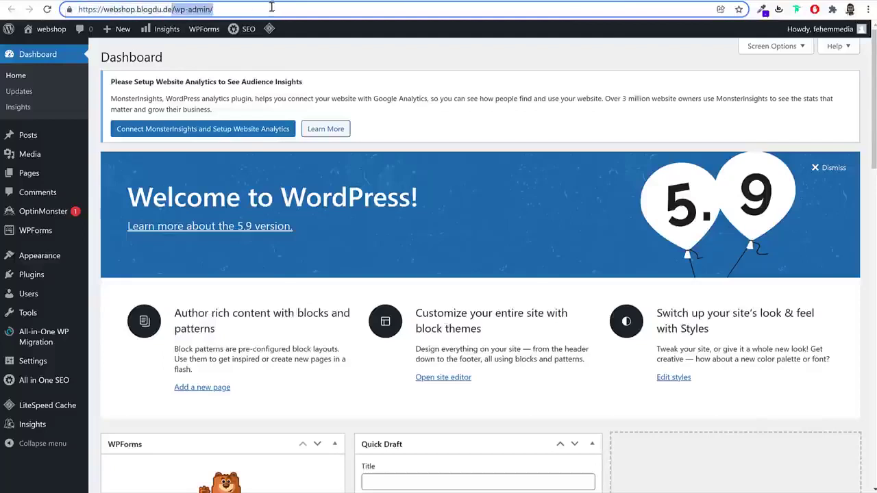
click(534, 88)
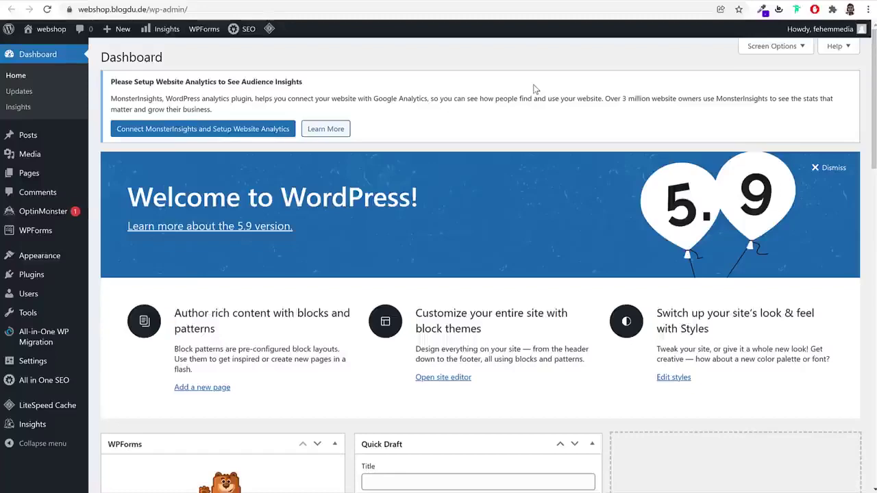
scroll(645, 269, down, 15)
scroll(233, 319, down, 2)
scroll(235, 326, up, 10)
scroll(235, 326, up, 4)
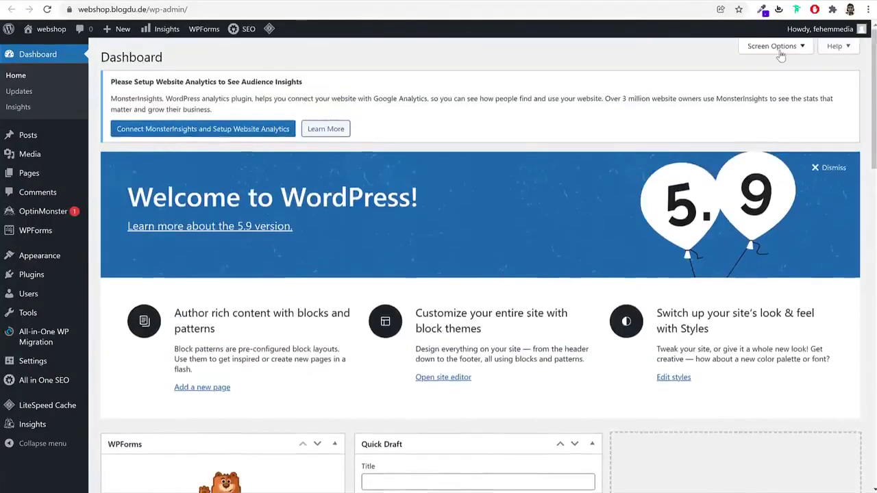
Hide the WPForms, OptinMonster, MonsterInsights, Site Health Status and At a Glance dashboard boxes
click(780, 52)
click(116, 95)
click(166, 95)
click(306, 95)
click(353, 95)
click(429, 96)
Hide Activity, SEO News, Quick Draft, Events and News and the Welcome banner, then open Posts
click(487, 96)
click(529, 95)
click(582, 96)
click(686, 96)
click(749, 95)
click(772, 118)
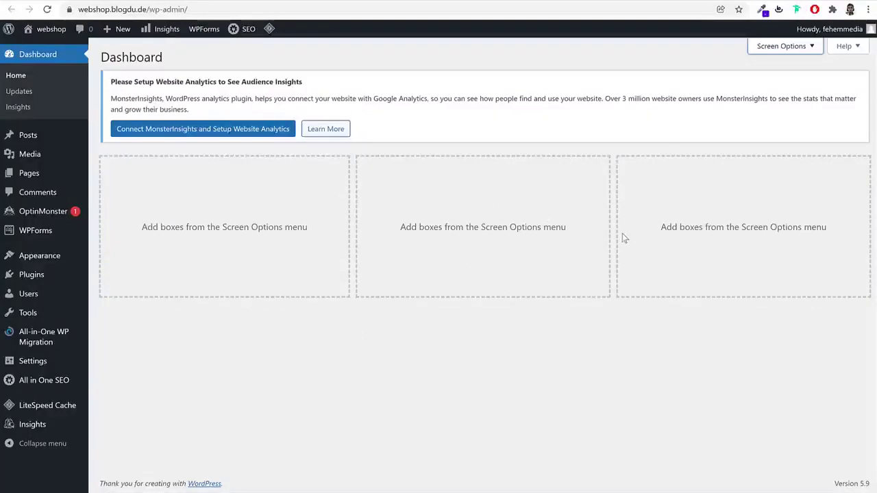
click(27, 135)
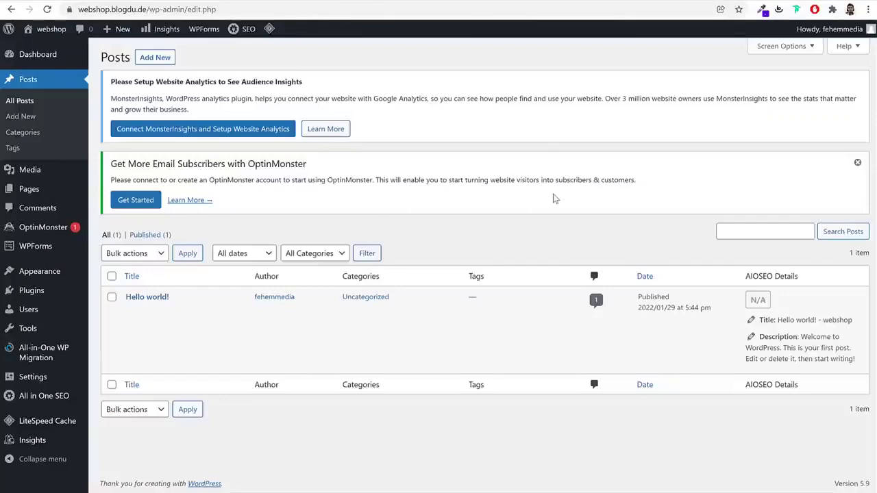
Browse the empty Media Library, scrolling down and jumping back to the top
click(52, 173)
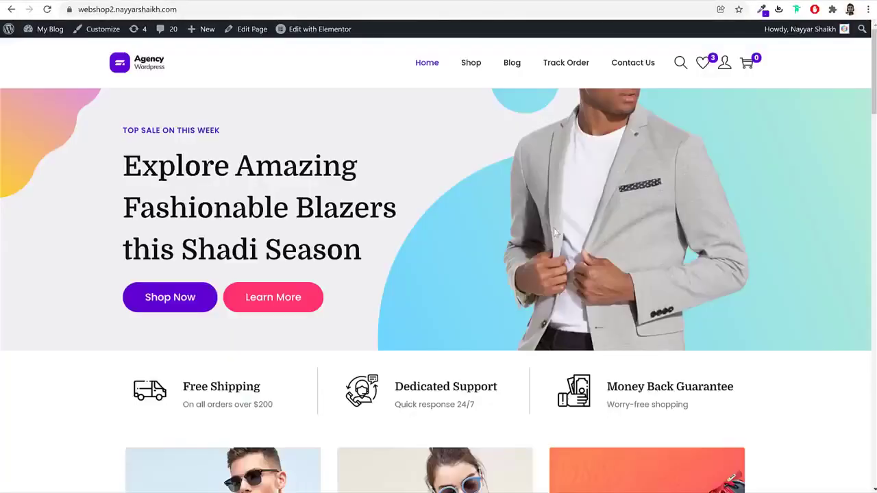
scroll(569, 260, down, 10)
scroll(489, 291, down, 12)
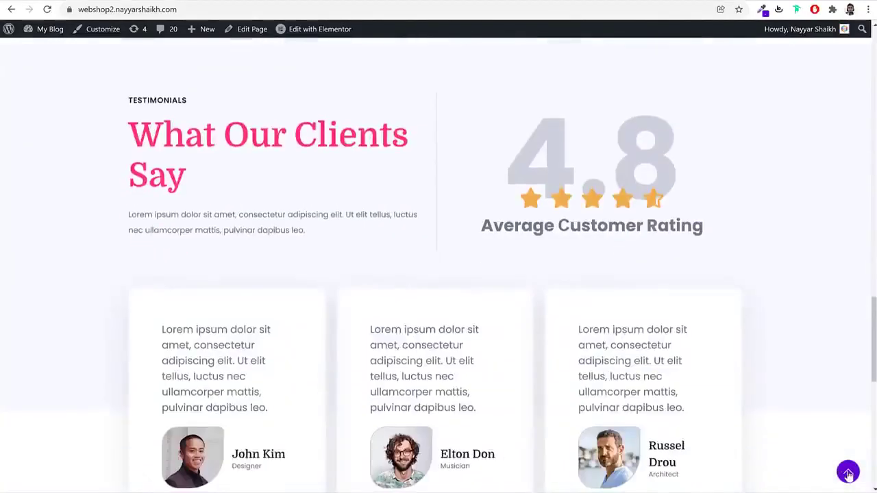
click(849, 472)
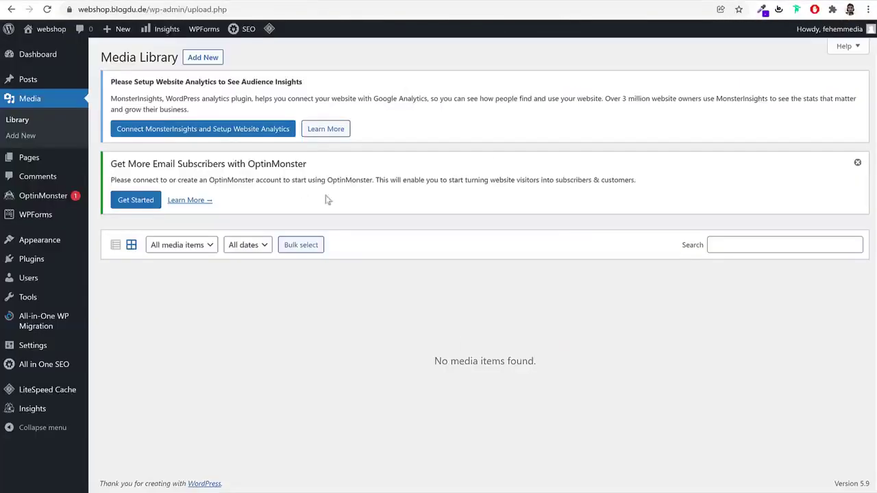
Check the Pages list, then view the Comments list with its single sample comment
click(41, 159)
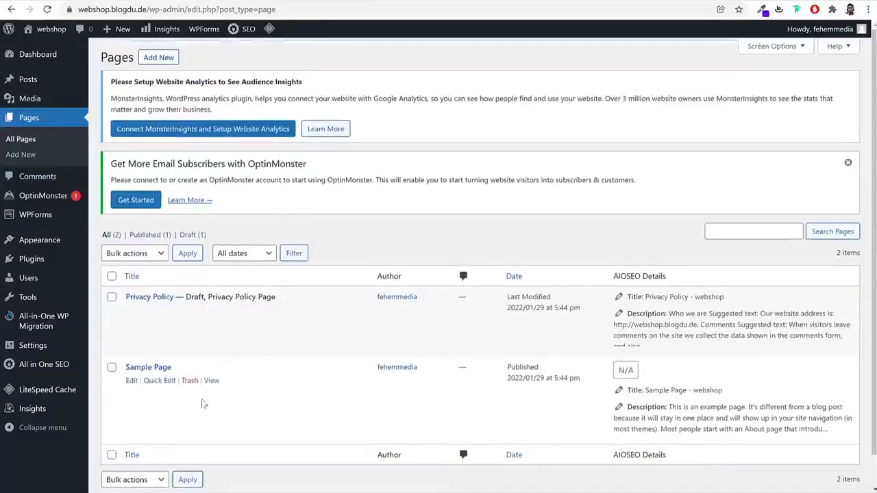
double_click(454, 179)
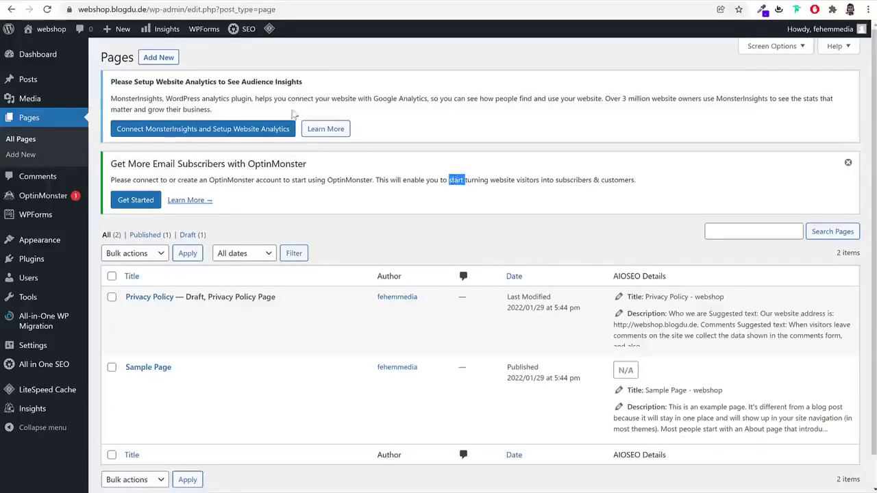
click(55, 176)
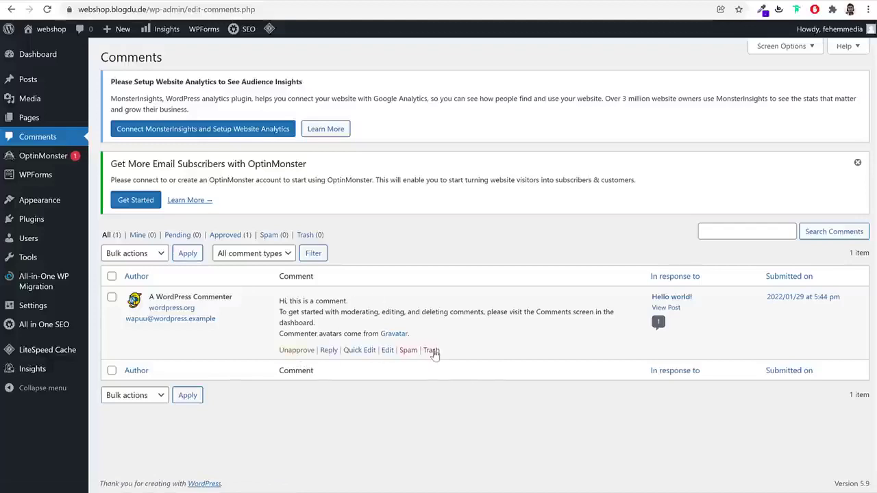
mouse_move(63, 165)
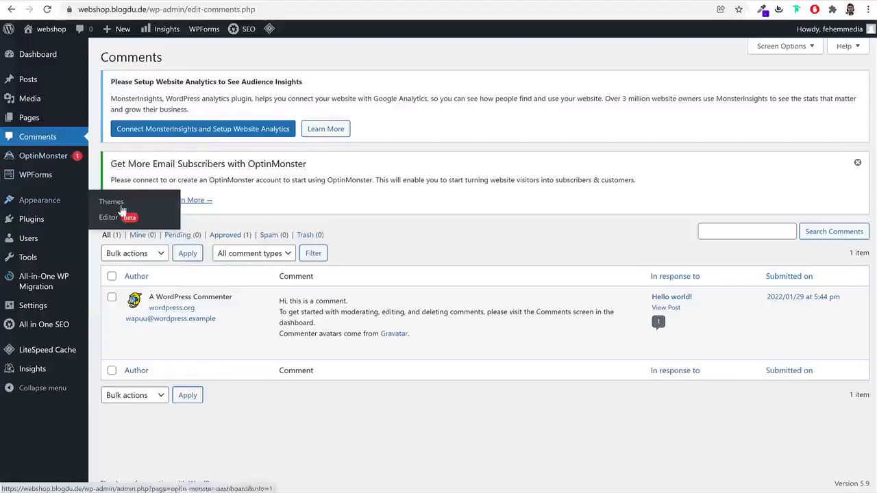
Open the installed themes and view the live site homepage in a new tab
click(55, 208)
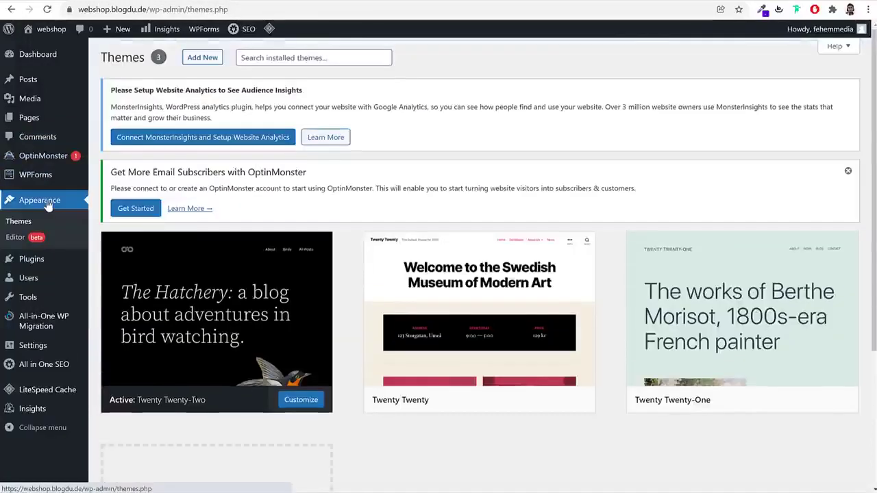
scroll(710, 370, down, 3)
scroll(707, 370, up, 3)
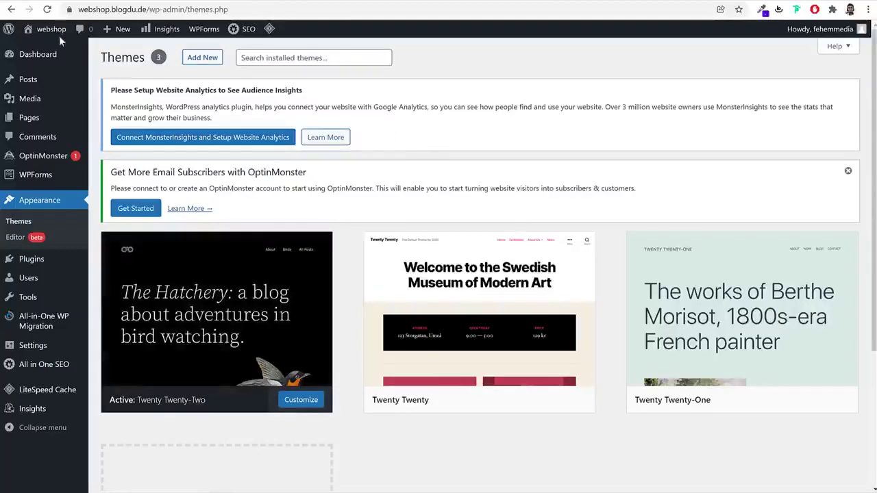
mouse_move(44, 36)
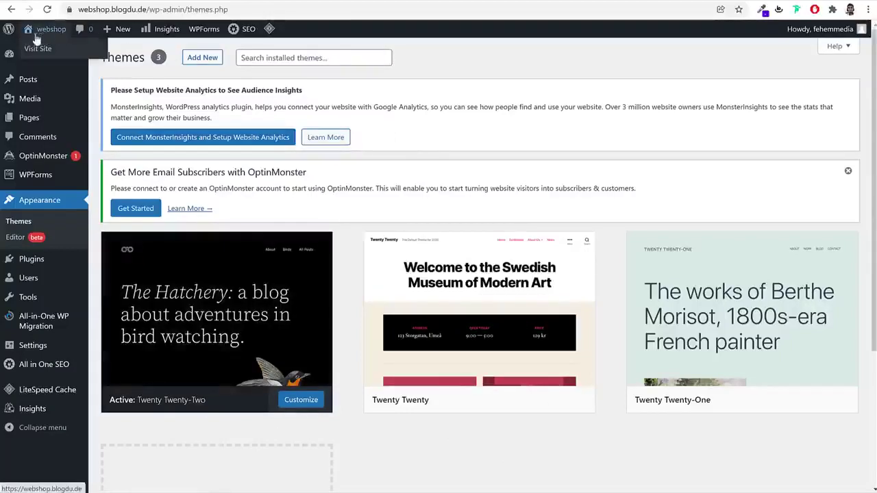
right_click(39, 32)
click(90, 37)
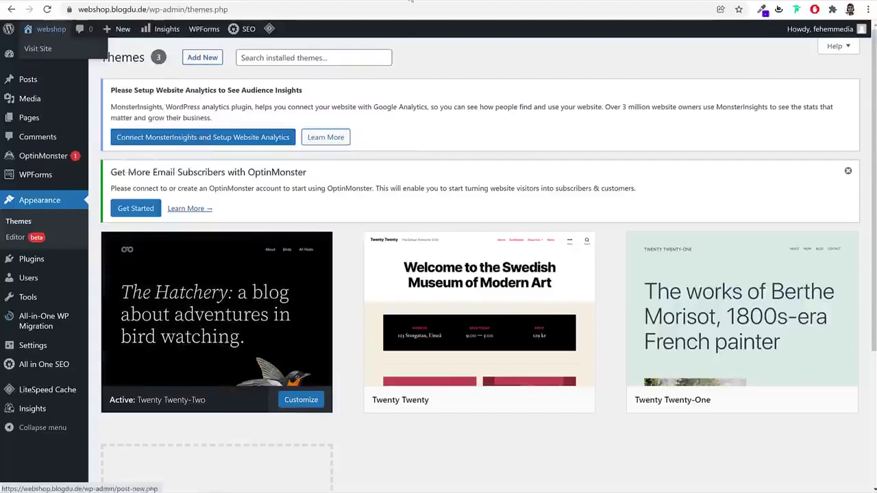
click(478, 2)
scroll(577, 268, down, 3)
scroll(578, 269, up, 3)
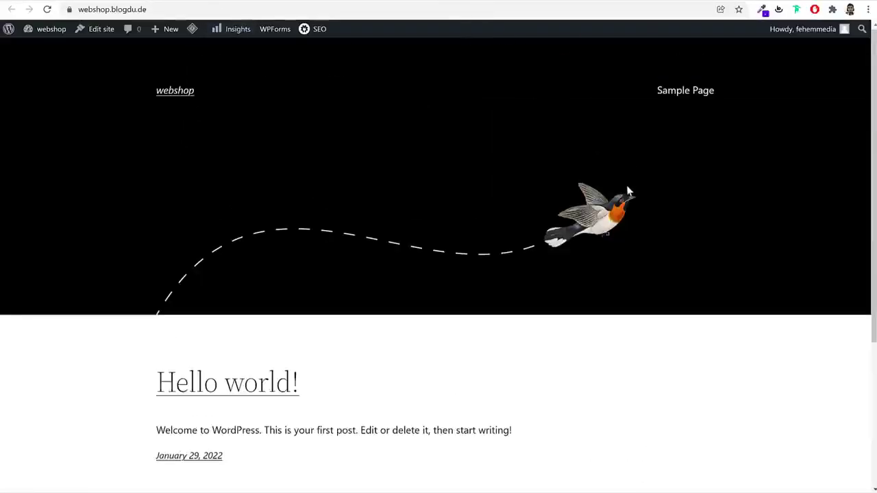
scroll(657, 305, down, 4)
scroll(658, 306, up, 4)
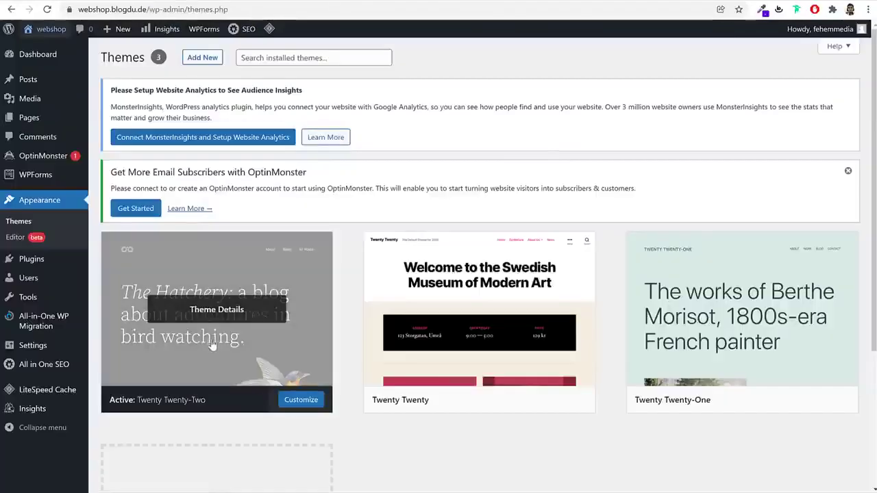
scroll(441, 440, down, 1)
scroll(441, 440, down, 2)
scroll(441, 439, up, 3)
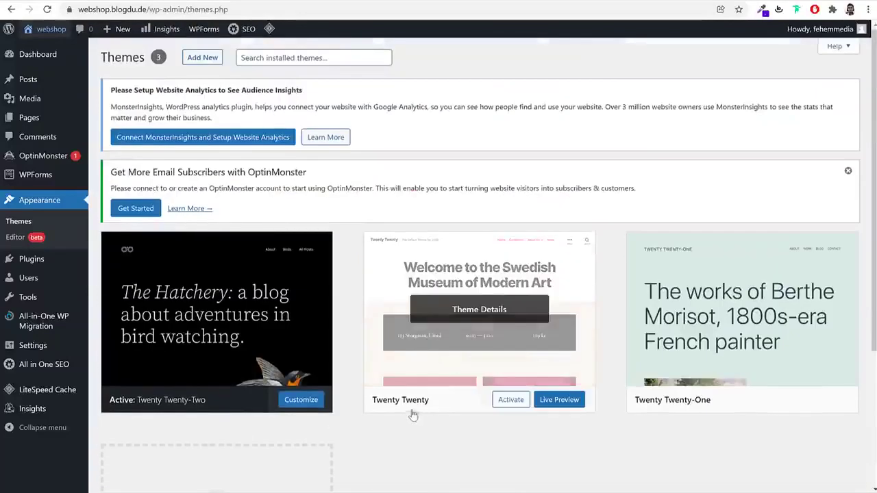
Activate Twenty Twenty and reload the front page to see the new theme
click(508, 405)
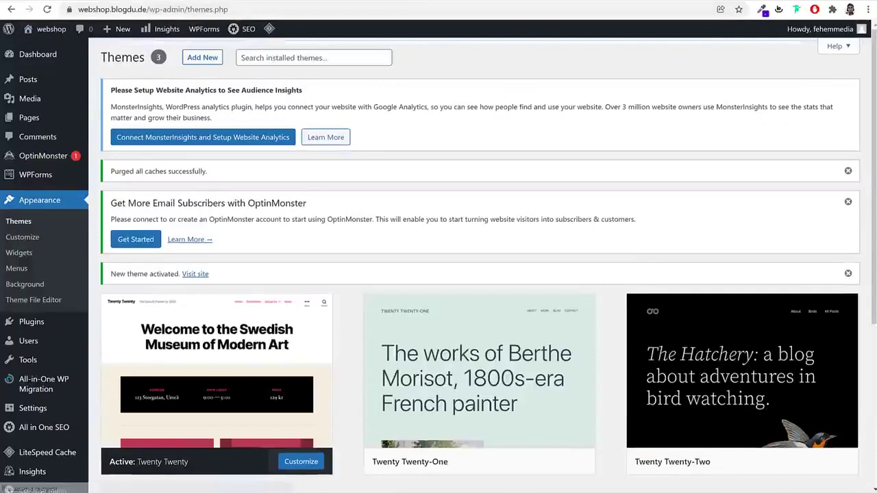
click(51, 29)
click(47, 9)
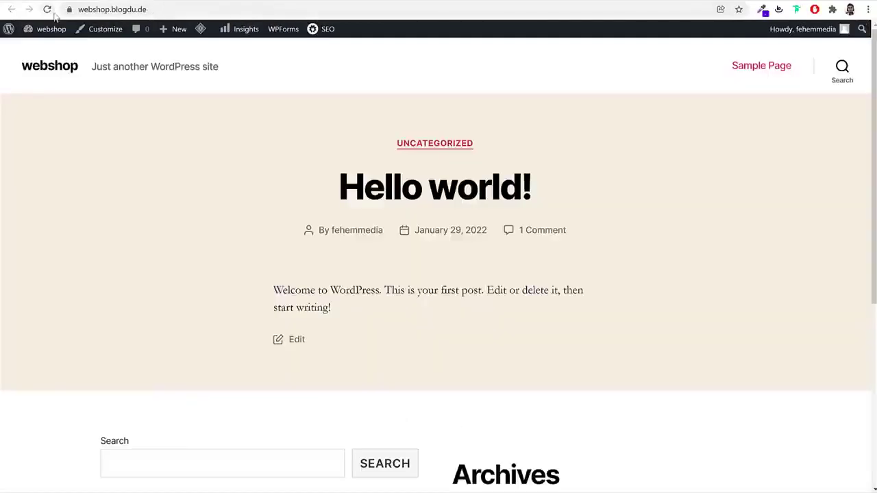
scroll(764, 270, down, 4)
scroll(761, 284, up, 4)
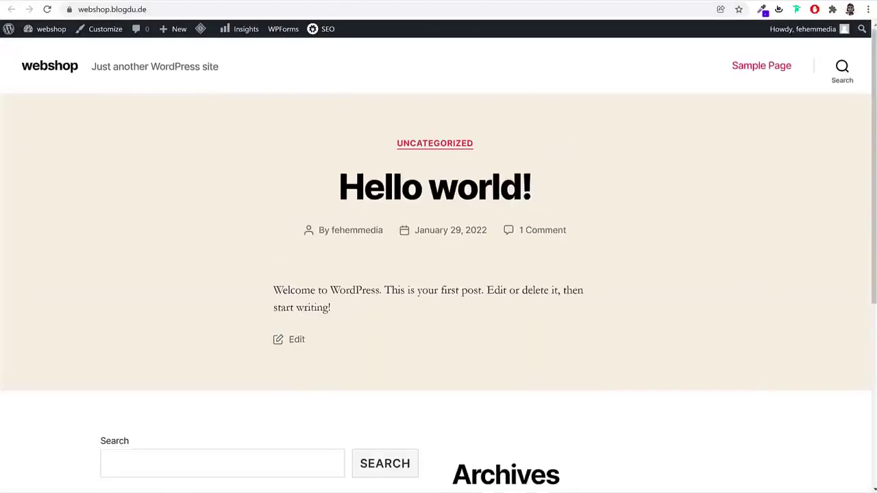
key(alt+Left)
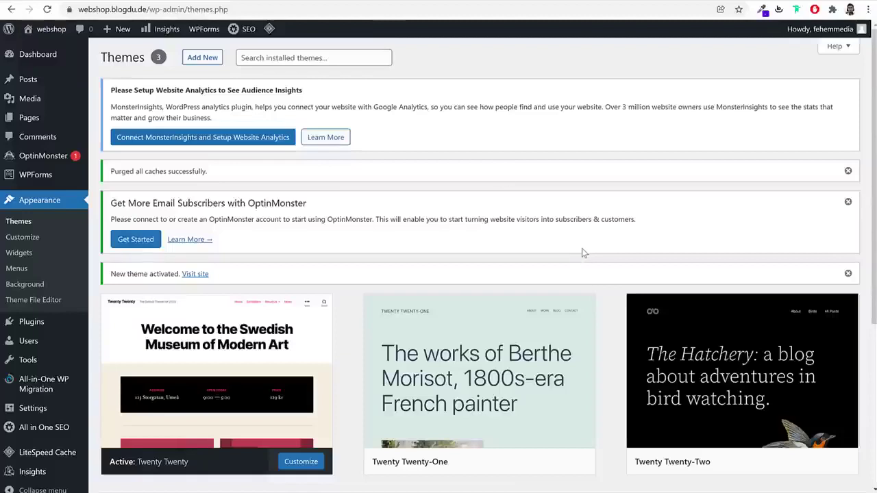
Delete the Twenty Twenty-One and Twenty Twenty-Two themes
scroll(582, 252, down, 3)
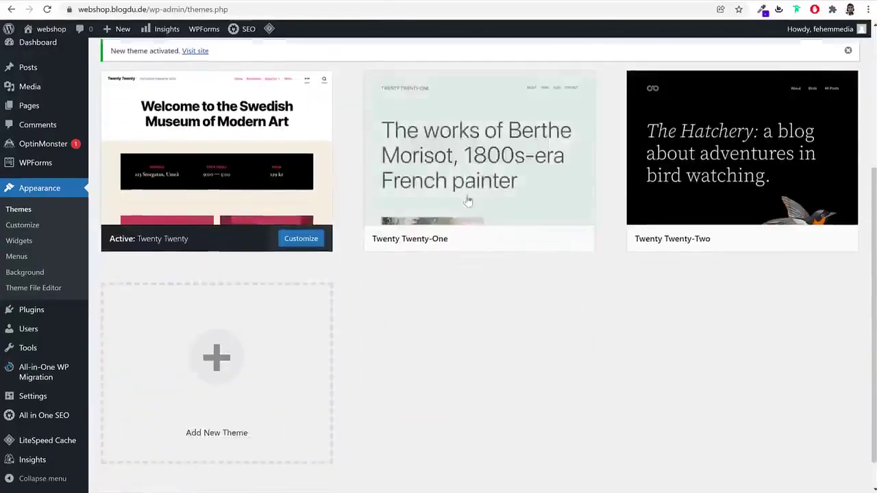
click(473, 151)
click(838, 466)
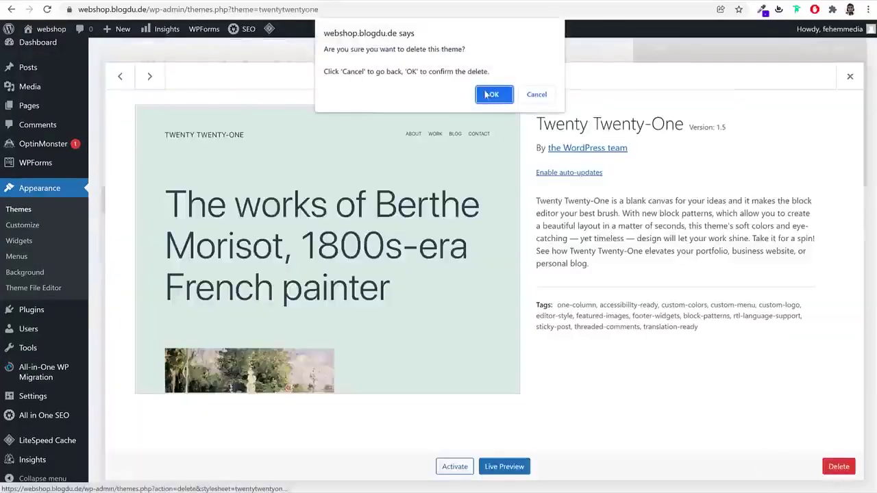
click(489, 92)
click(500, 264)
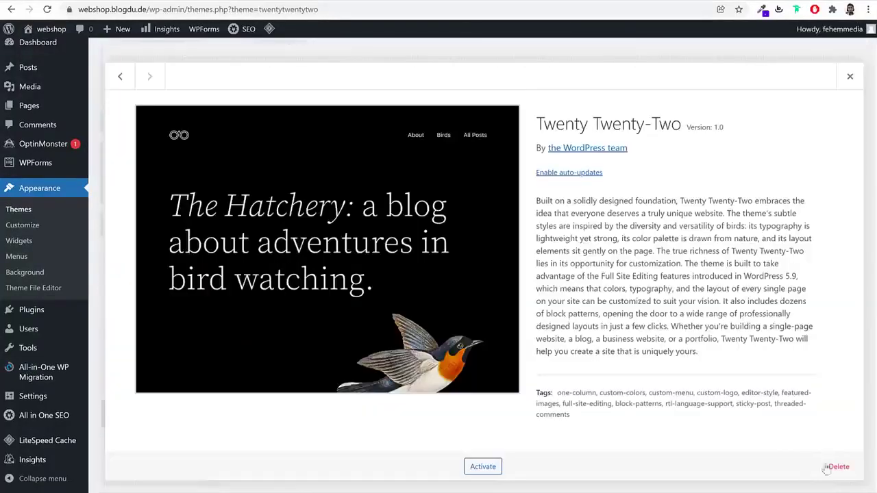
click(838, 467)
click(488, 94)
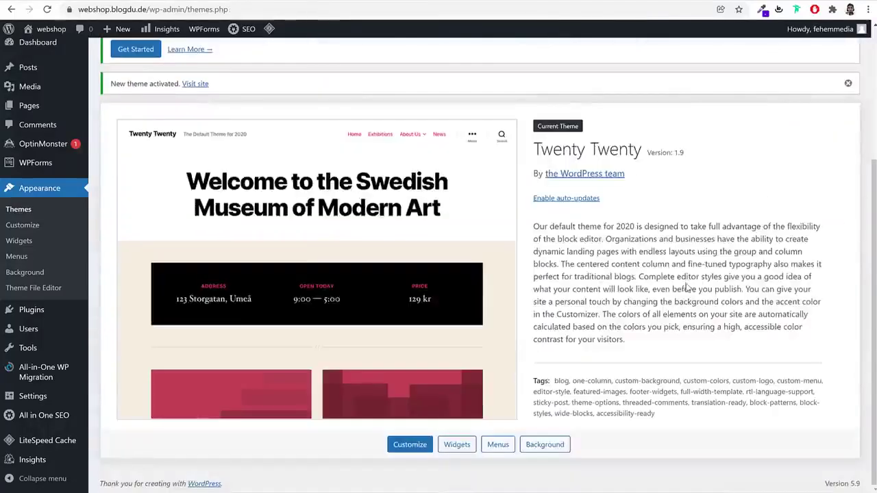
scroll(686, 282, up, 3)
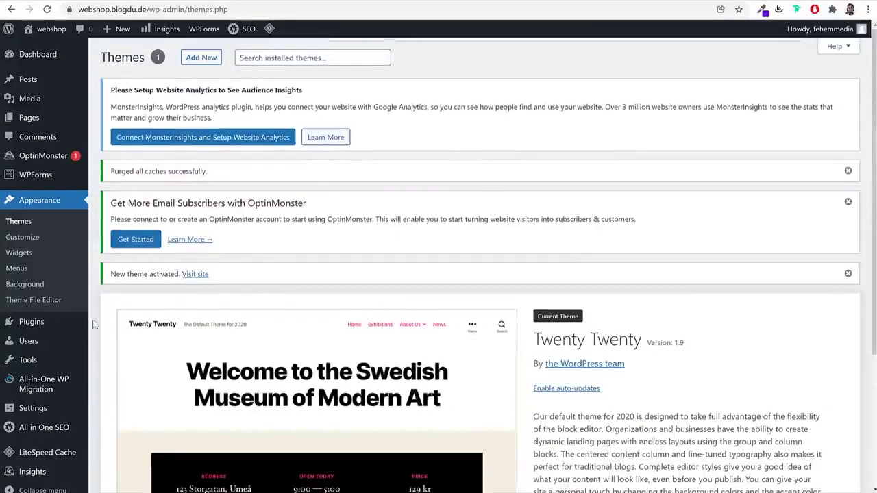
mouse_move(46, 328)
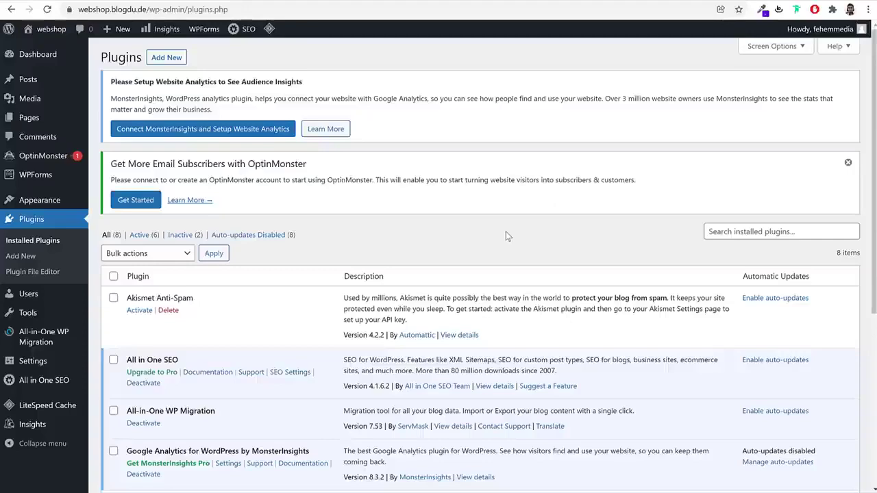
click(451, 2)
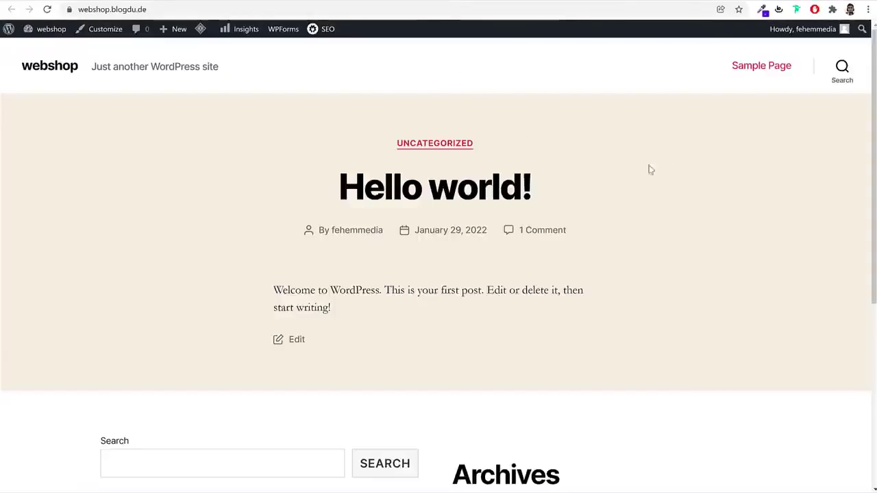
click(119, 1)
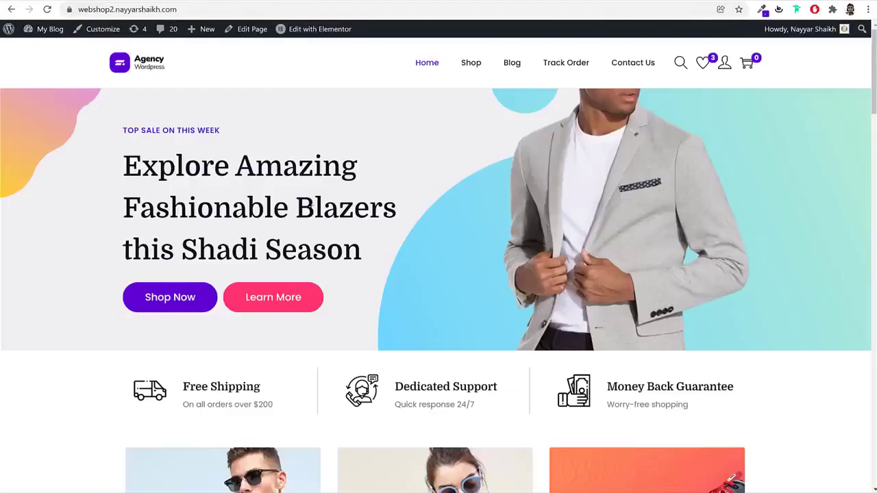
scroll(353, 245, down, 10)
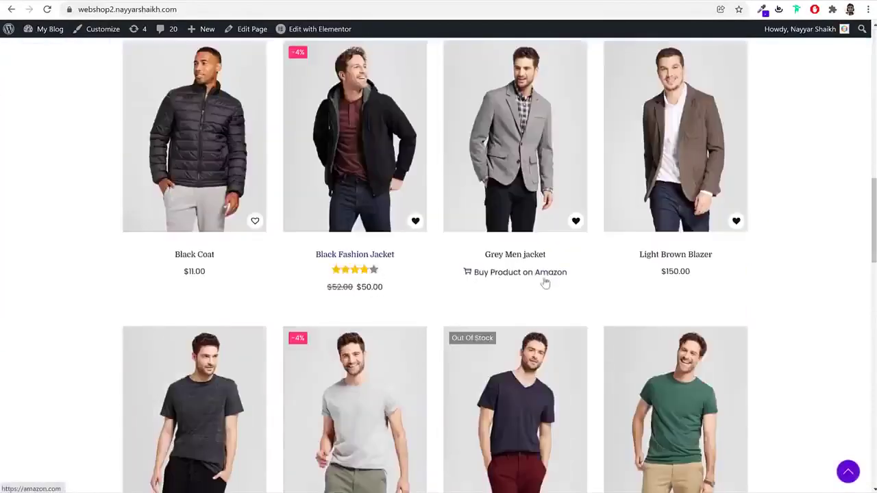
scroll(784, 243, down, 4)
scroll(786, 246, up, 14)
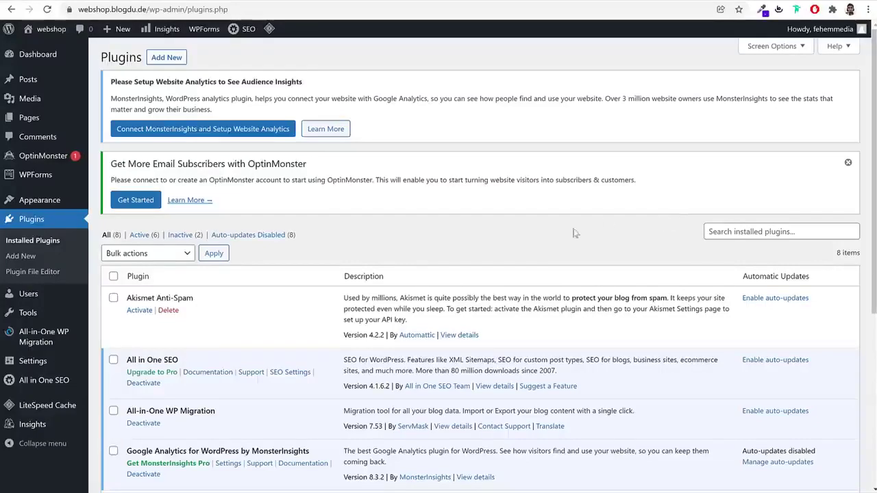
scroll(563, 287, down, 4)
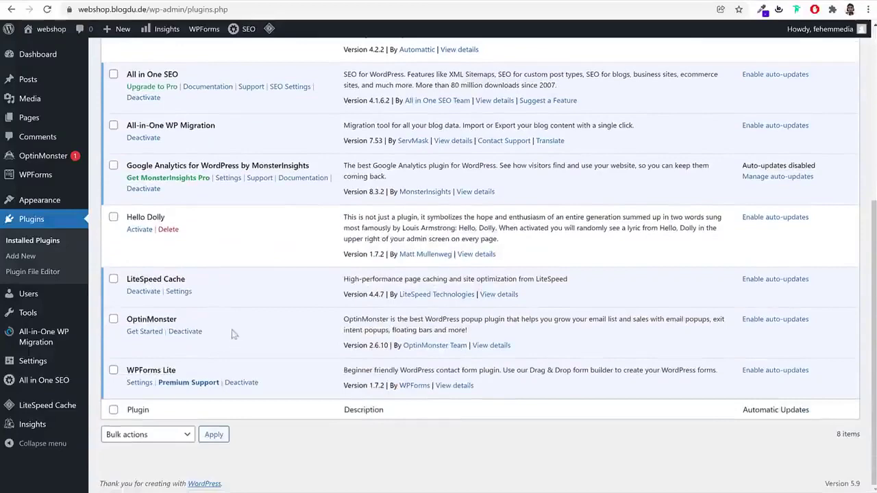
scroll(239, 346, up, 4)
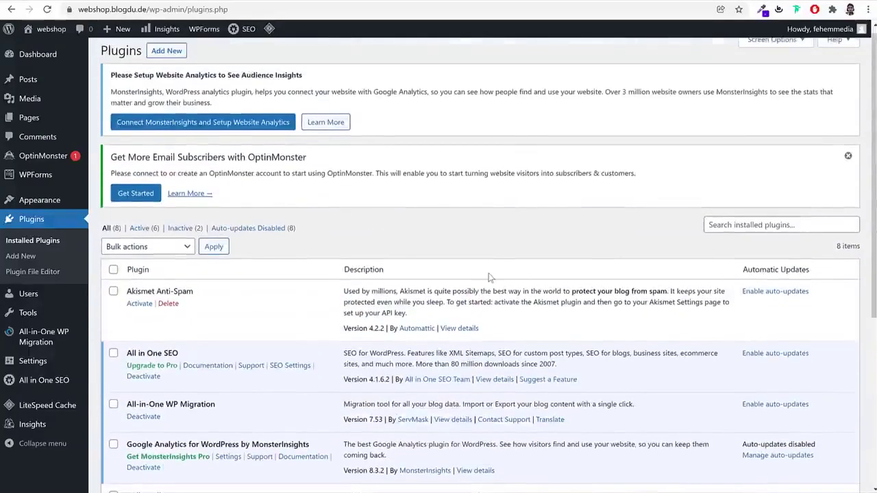
scroll(489, 277, down, 2)
Deactivate all installed plugins with the Deactivate bulk action
click(113, 103)
scroll(130, 206, down, 2)
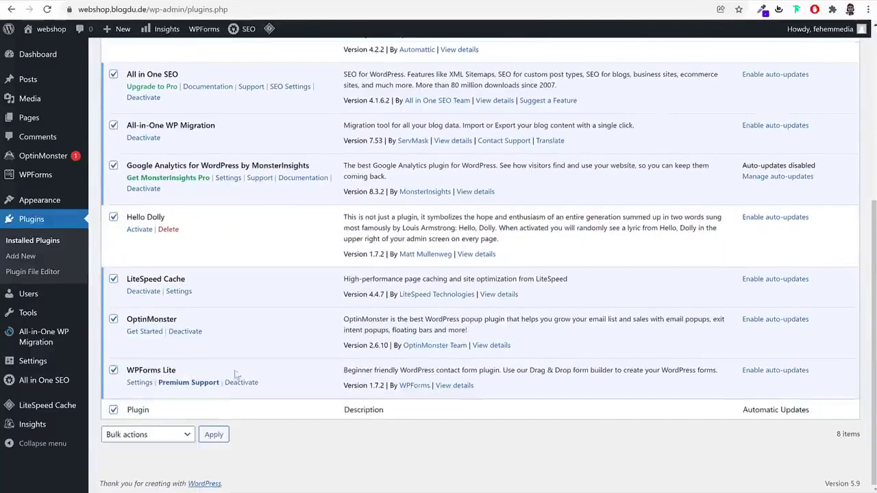
click(148, 439)
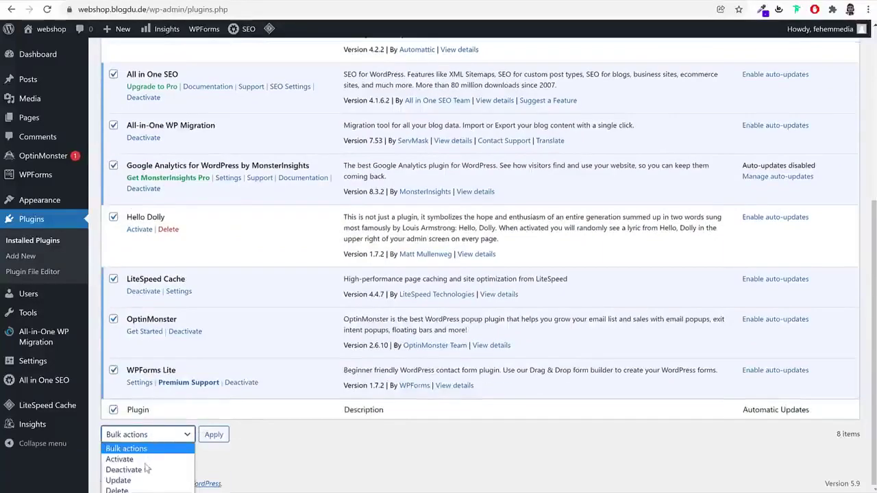
click(144, 471)
click(220, 439)
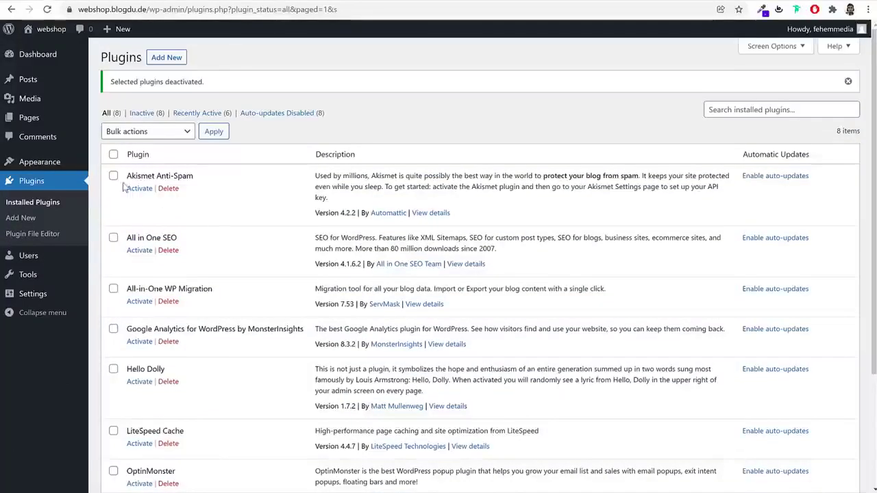
Select every plugin except LiteSpeed Cache
click(113, 156)
scroll(213, 305, down, 3)
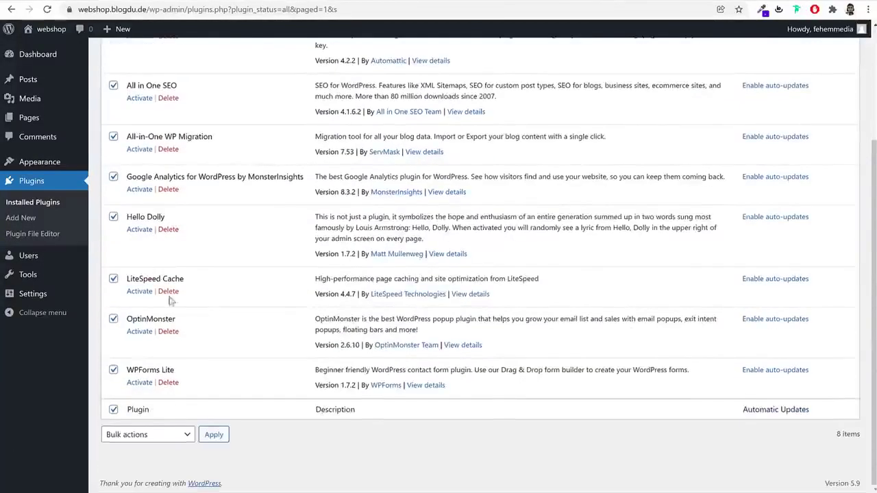
drag(195, 281, 126, 279)
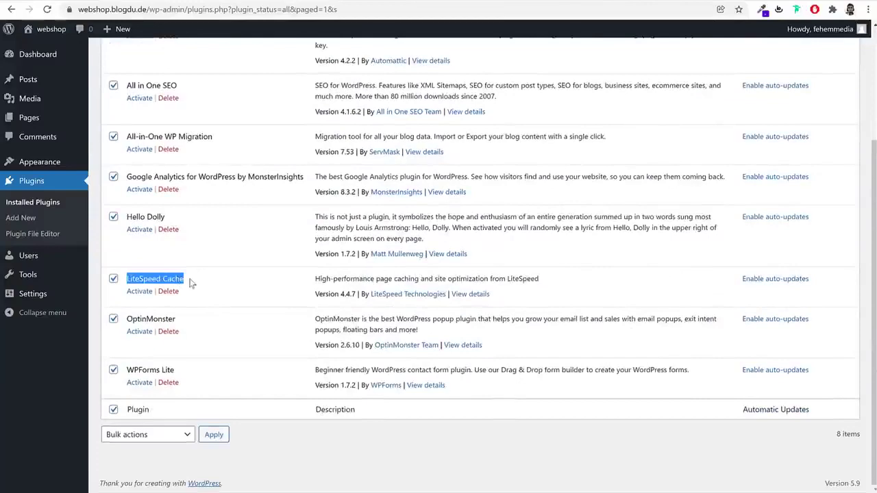
click(113, 280)
click(196, 266)
scroll(196, 256, up, 3)
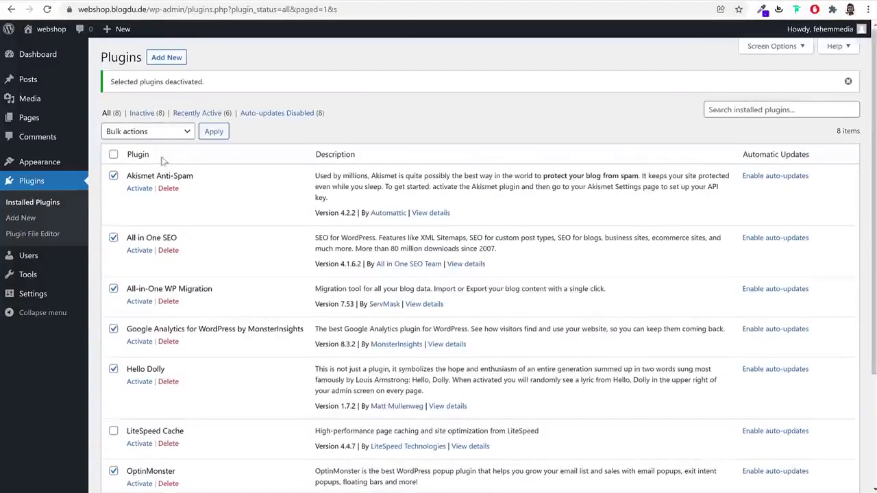
scroll(184, 318, down, 3)
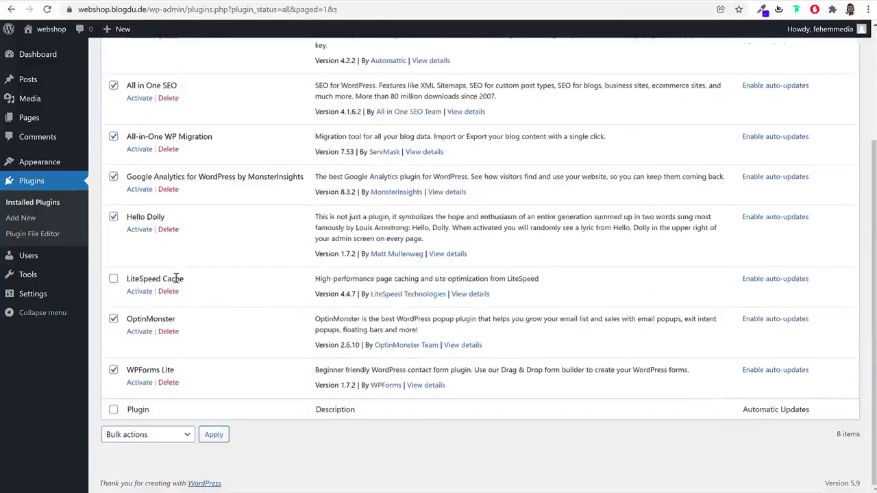
drag(183, 280, 122, 279)
Bulk-delete the seven selected plugins, then activate LiteSpeed Cache
click(159, 444)
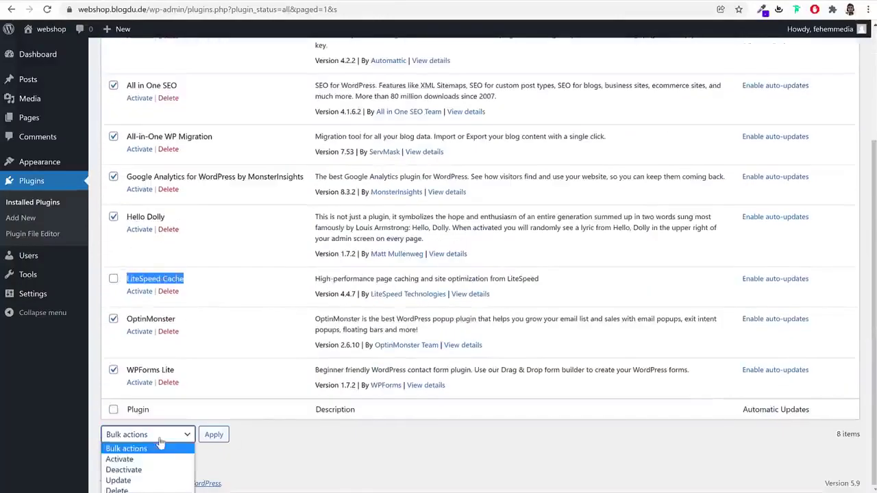
click(123, 488)
click(214, 435)
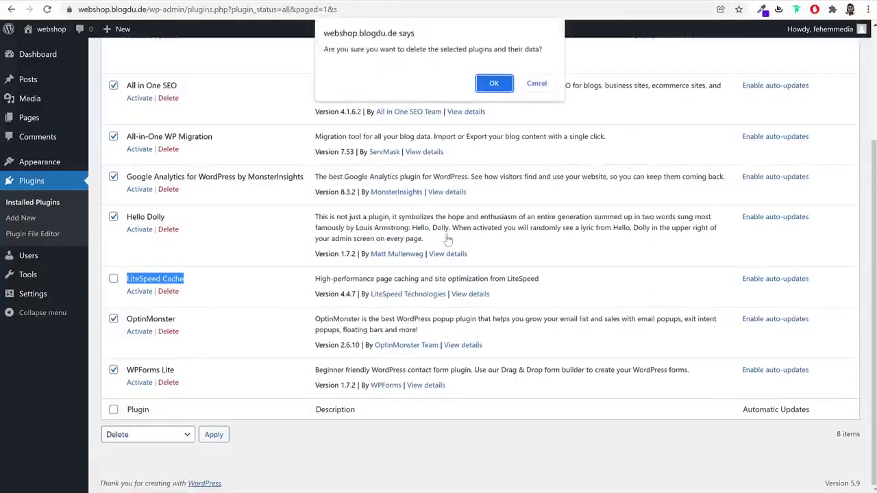
click(503, 85)
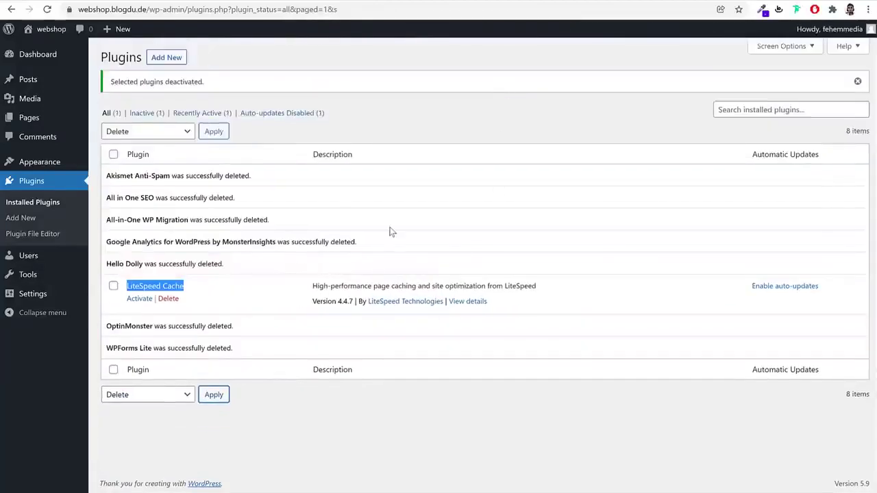
click(141, 299)
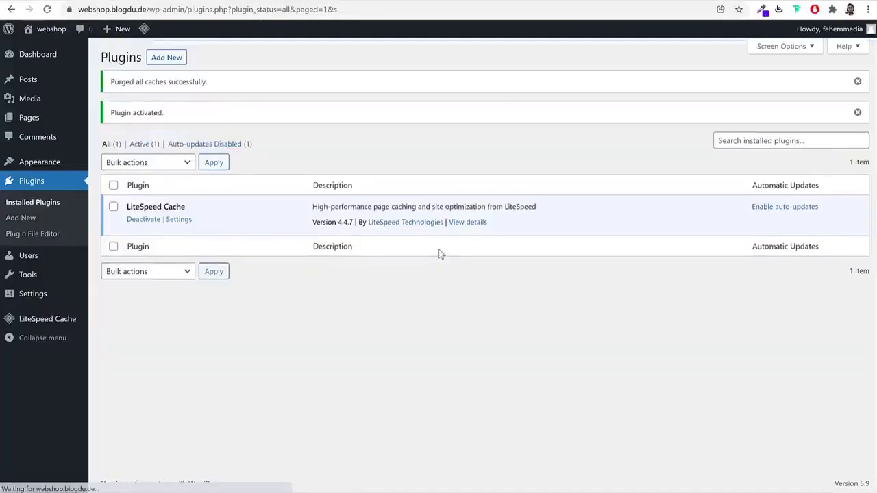
click(32, 294)
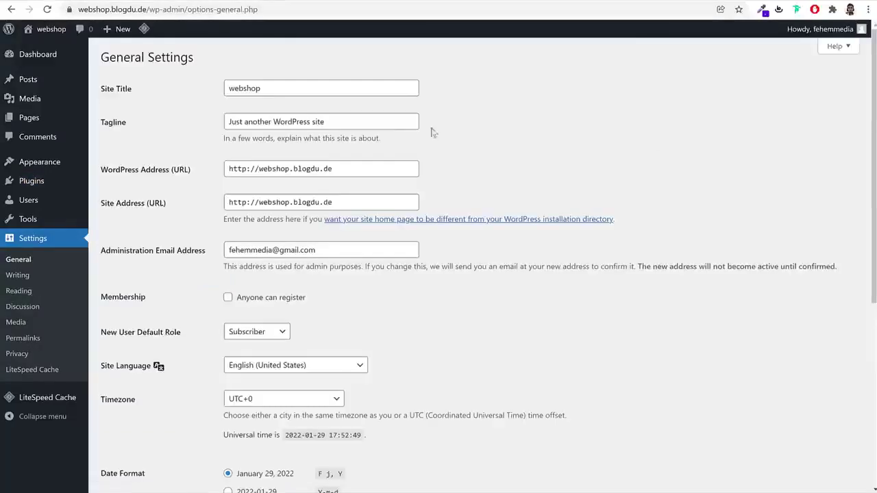
Change the site title to BloggDude and the tagline to 'Best eComm Website'
double_click(282, 90)
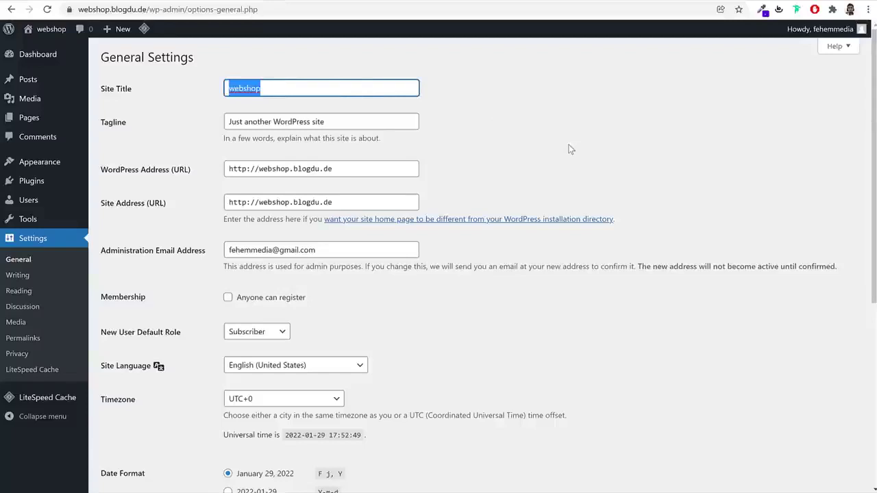
text(BloggD)
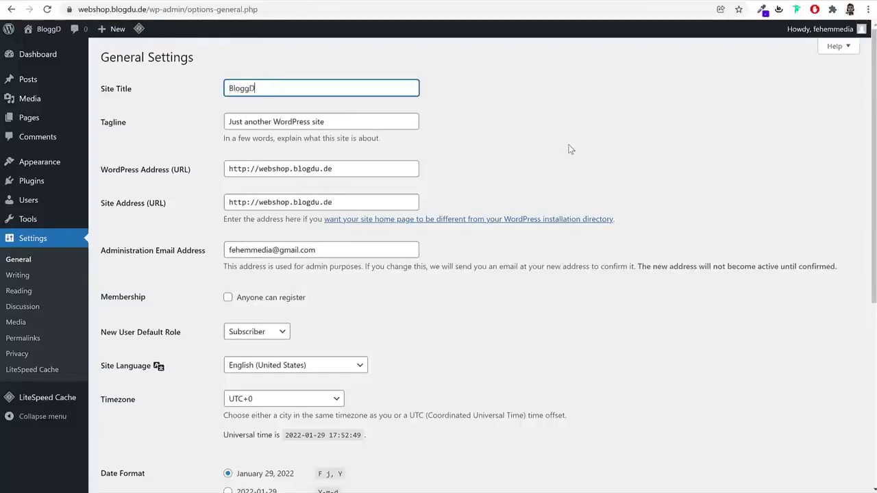
text(yde)
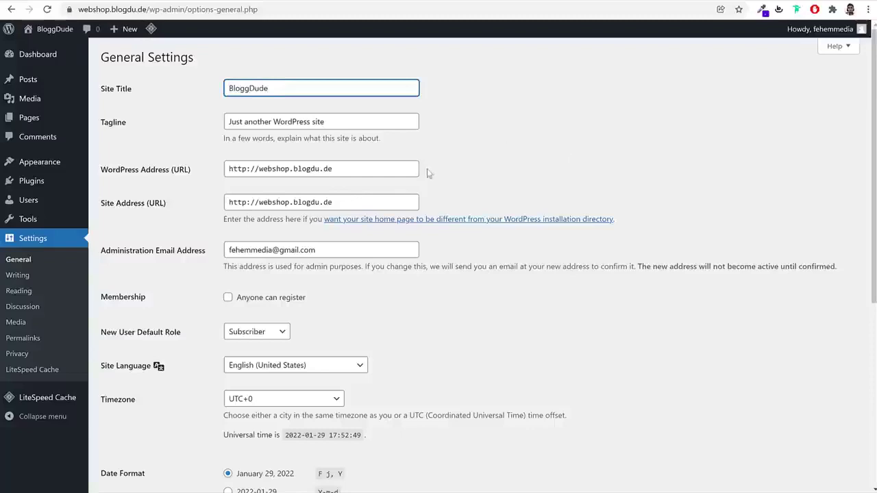
triple_click(356, 127)
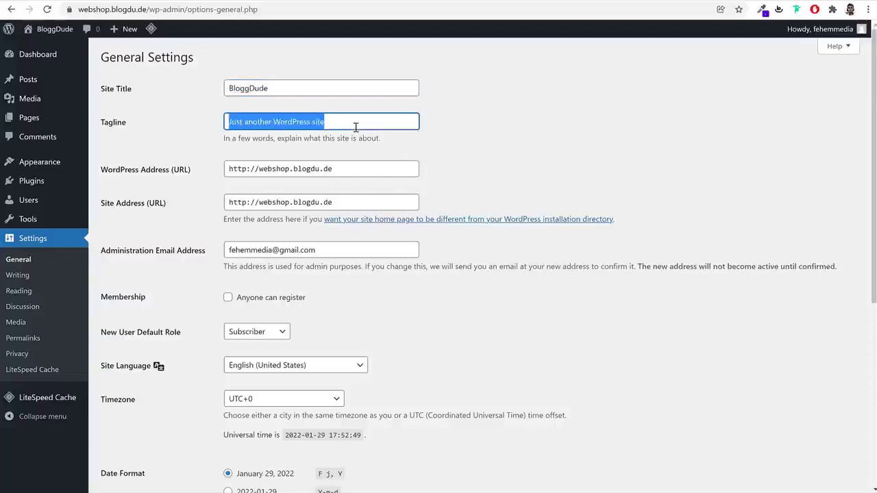
text(Best e)
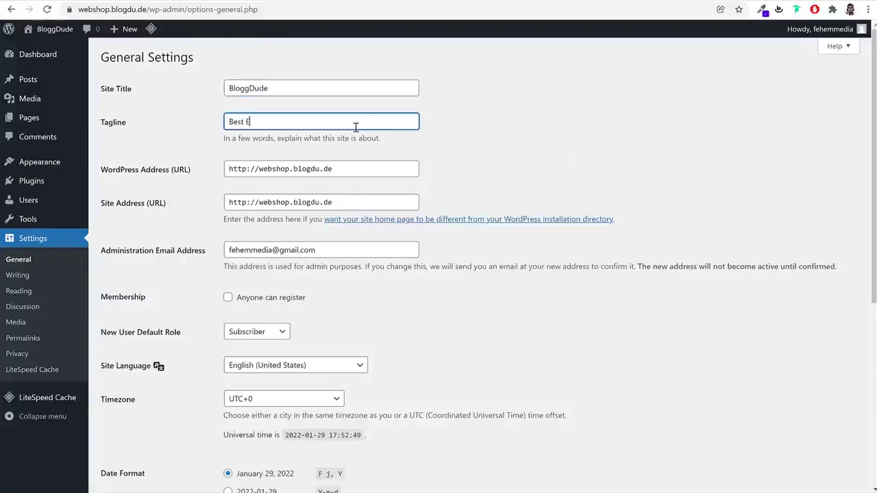
text(Comm Website)
double_click(319, 89)
click(324, 120)
triple_click(325, 120)
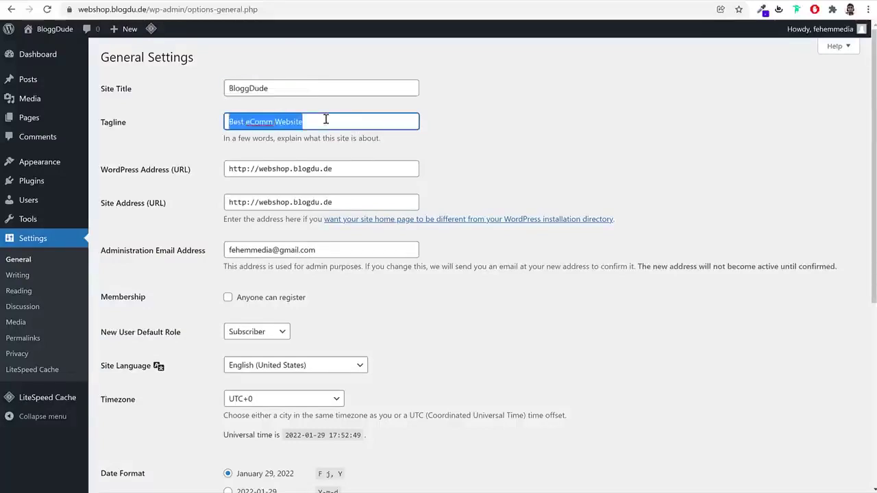
click(546, 135)
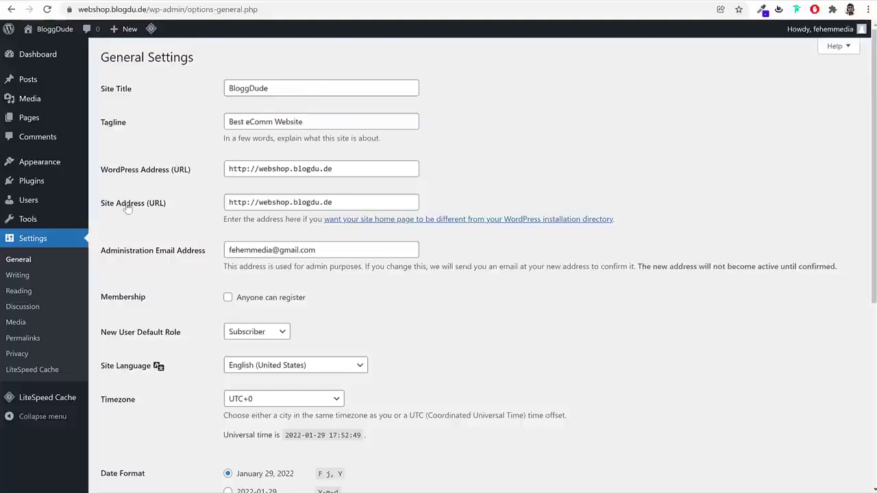
click(248, 171)
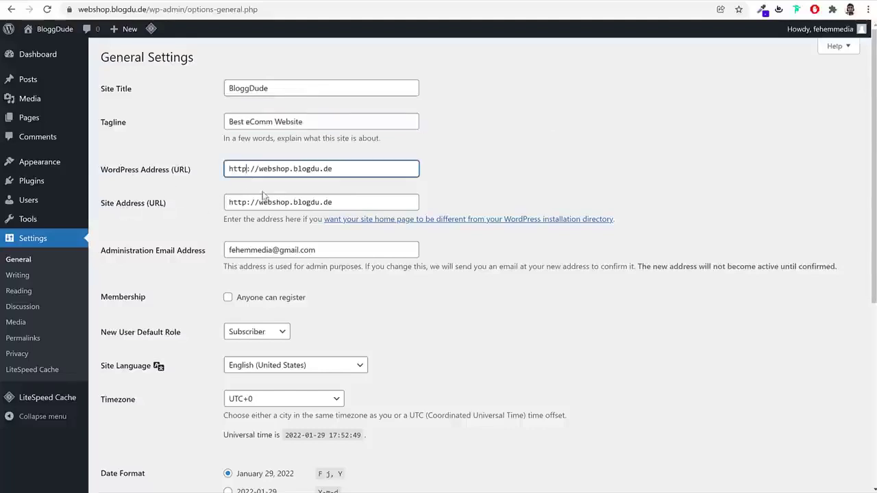
text(s)
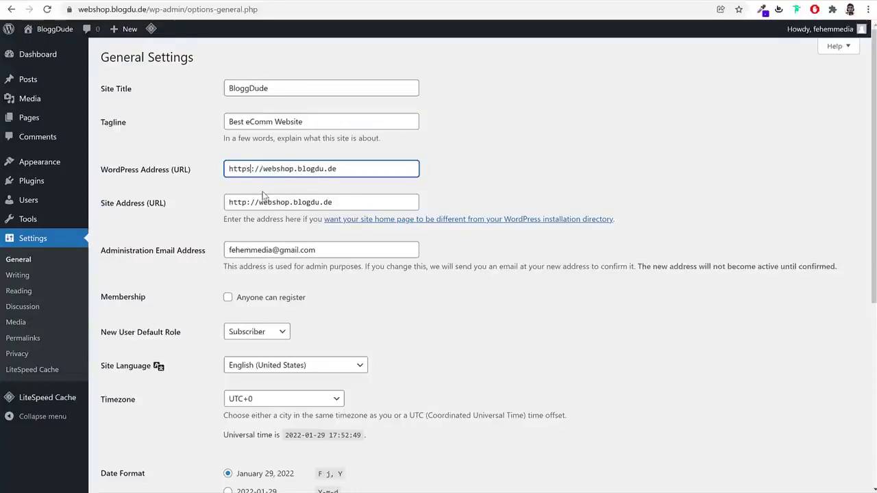
click(246, 202)
text(s)
click(501, 180)
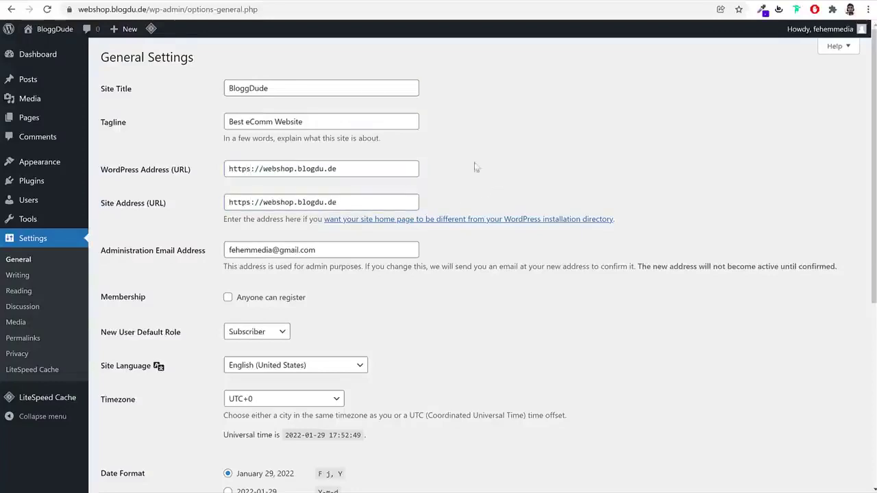
drag(253, 171, 248, 171)
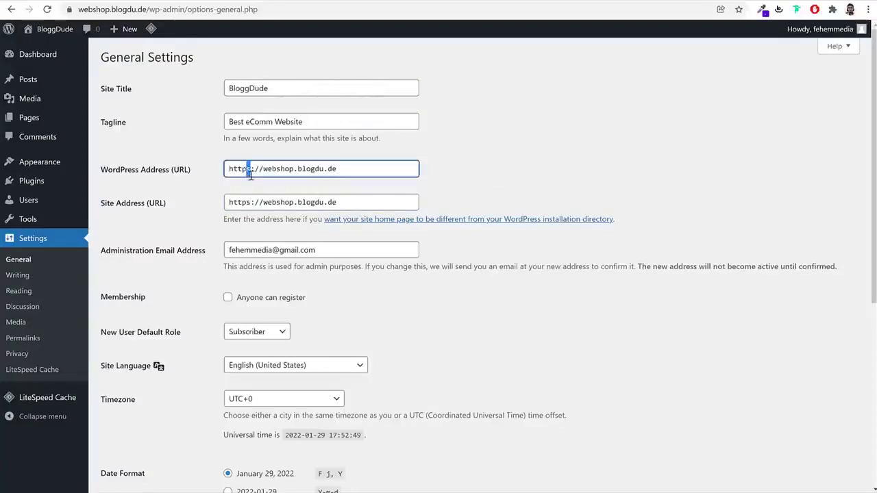
click(222, 2)
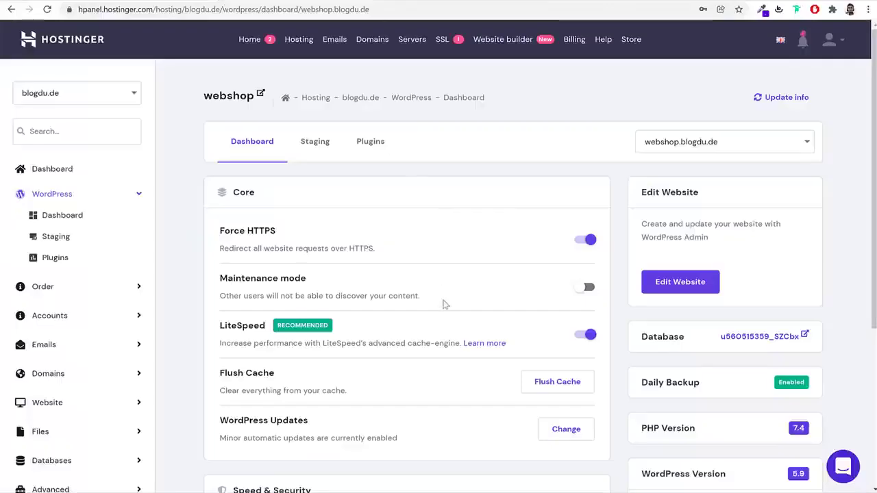
scroll(444, 311, down, 3)
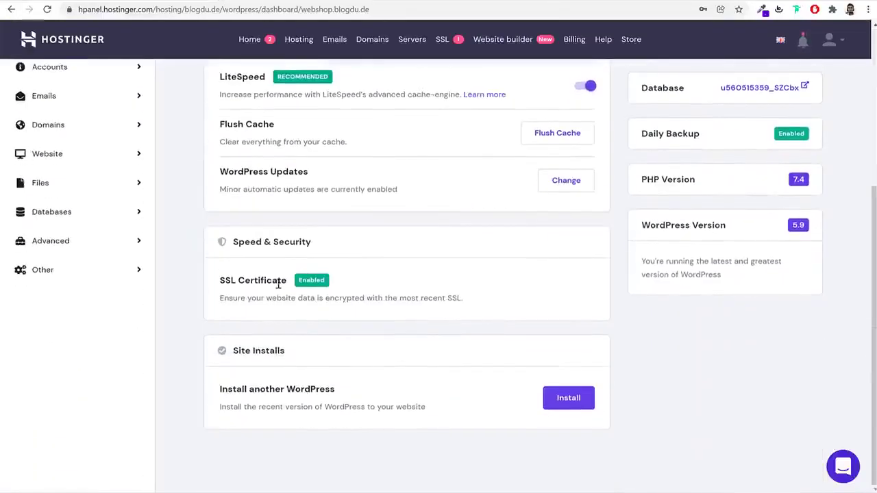
triple_click(288, 285)
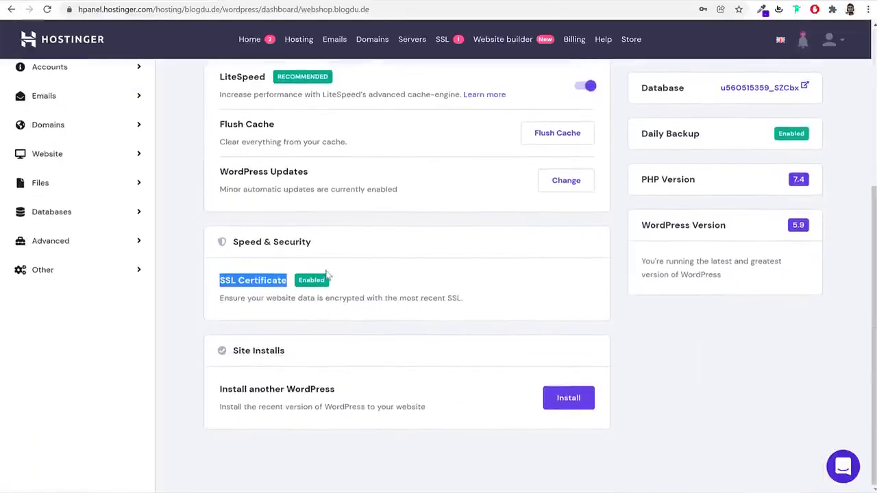
scroll(322, 301, up, 4)
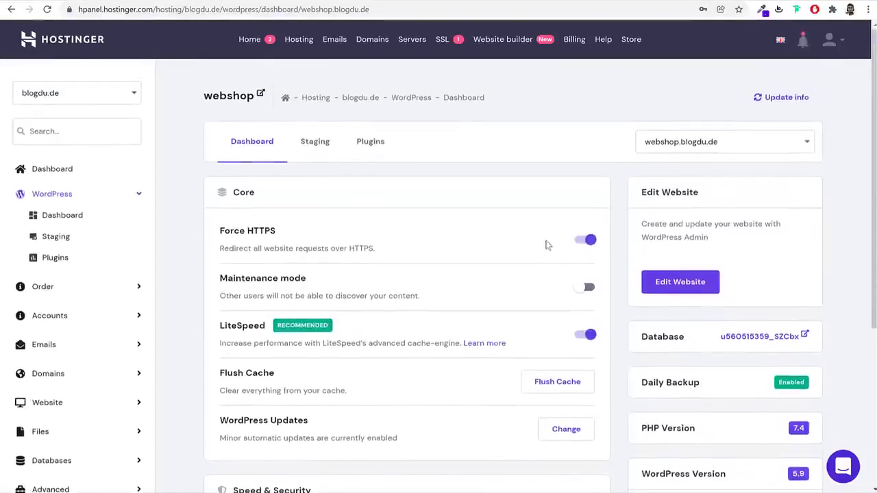
drag(277, 232, 222, 232)
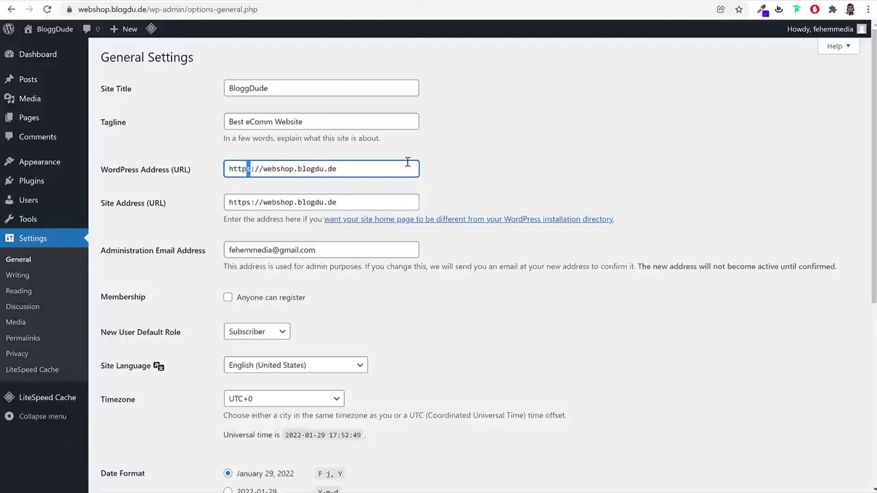
In General Settings, enable 'Anyone can register'
click(530, 166)
scroll(445, 264, down, 2)
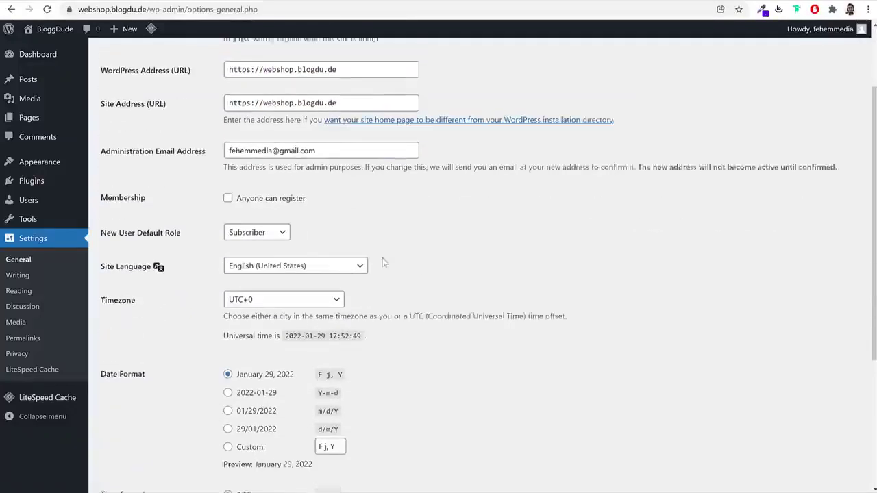
click(279, 193)
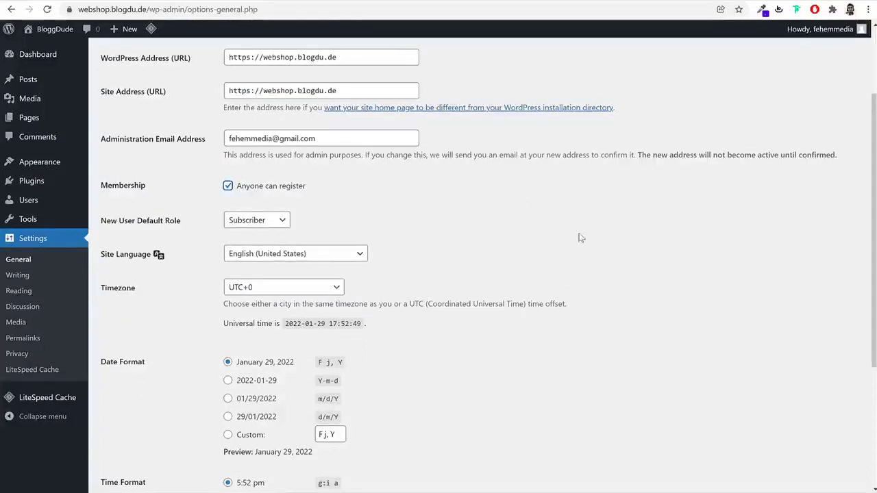
Set the timezone to Kolkata and save the general settings
scroll(605, 266, down, 3)
click(237, 122)
text(kolkata)
key(Return)
click(471, 201)
scroll(638, 204, up, 5)
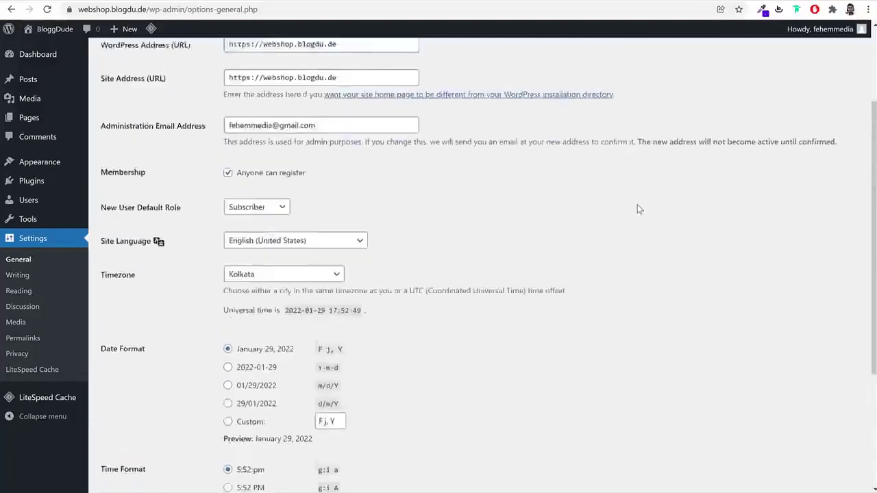
scroll(632, 213, down, 5)
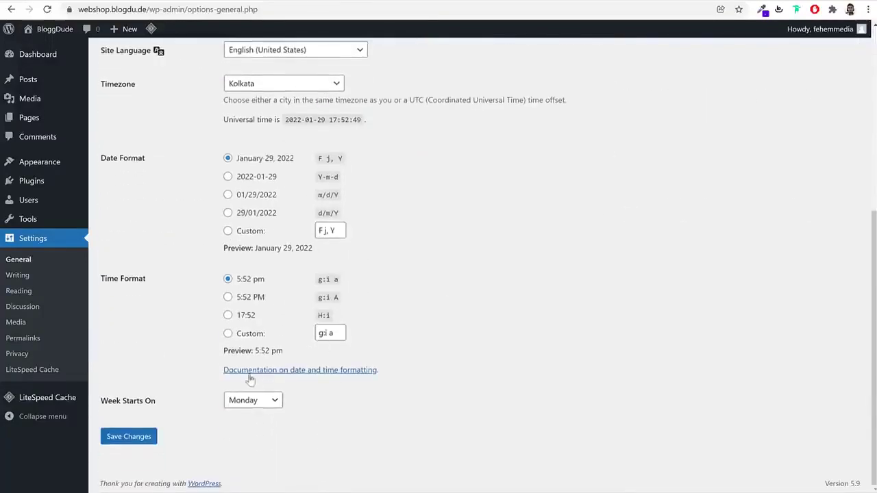
click(130, 438)
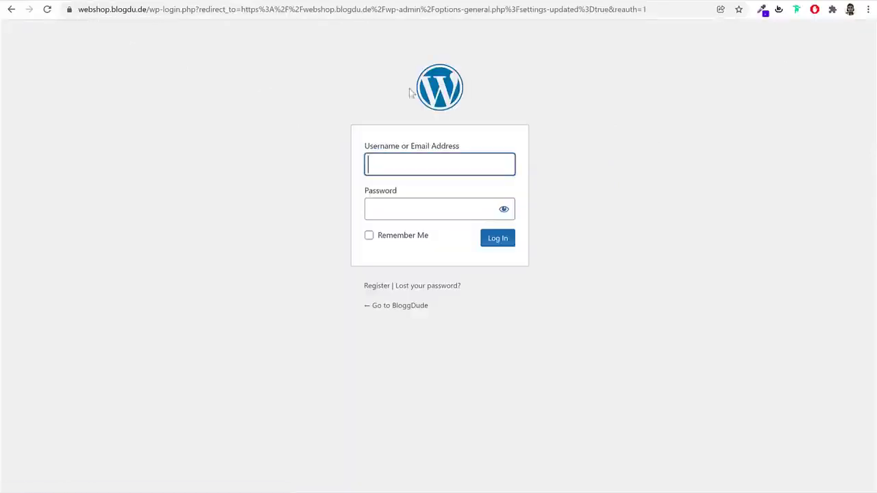
Sign back in to the admin using the browser's saved username and password
click(466, 167)
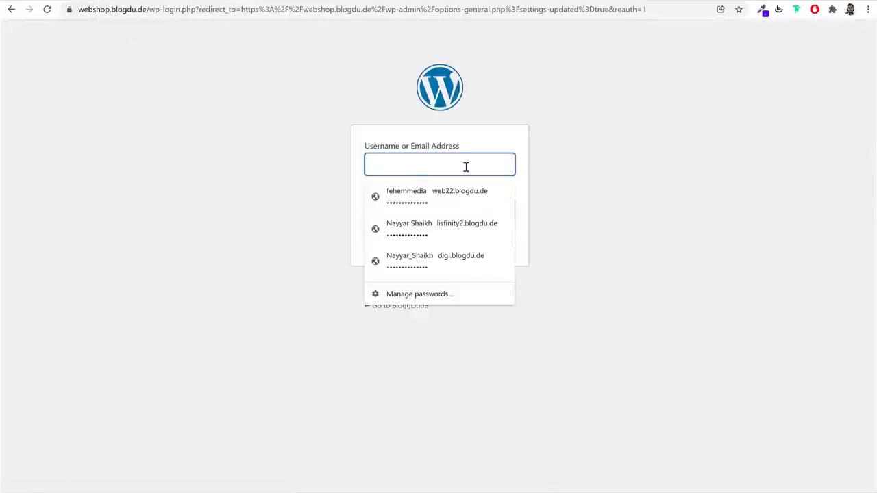
click(438, 192)
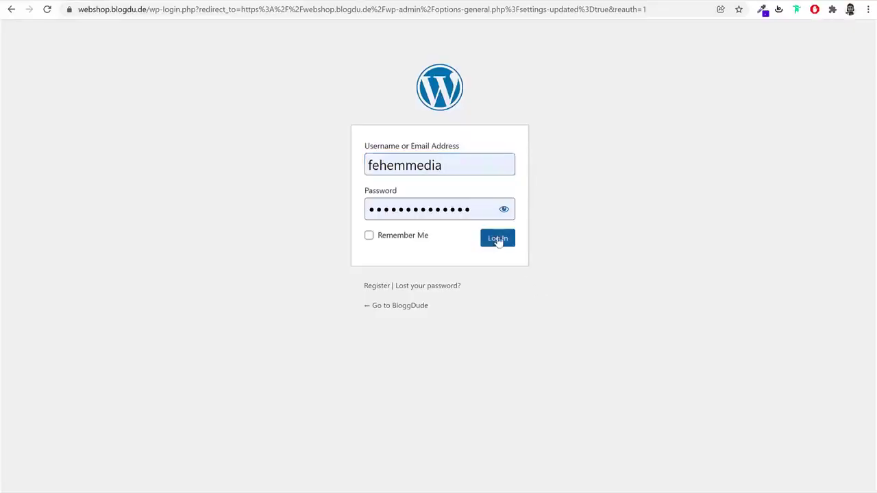
click(499, 241)
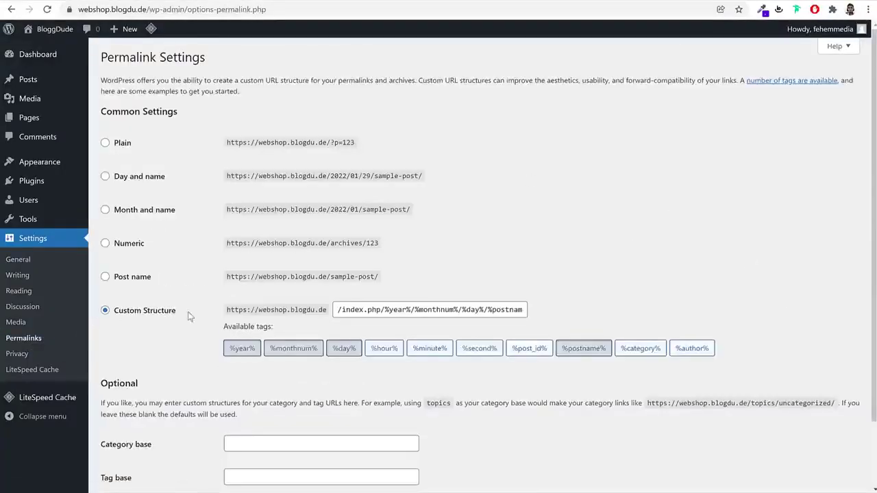
Select the Post name permalink structure (/%postname%/) and save it
drag(172, 179, 111, 179)
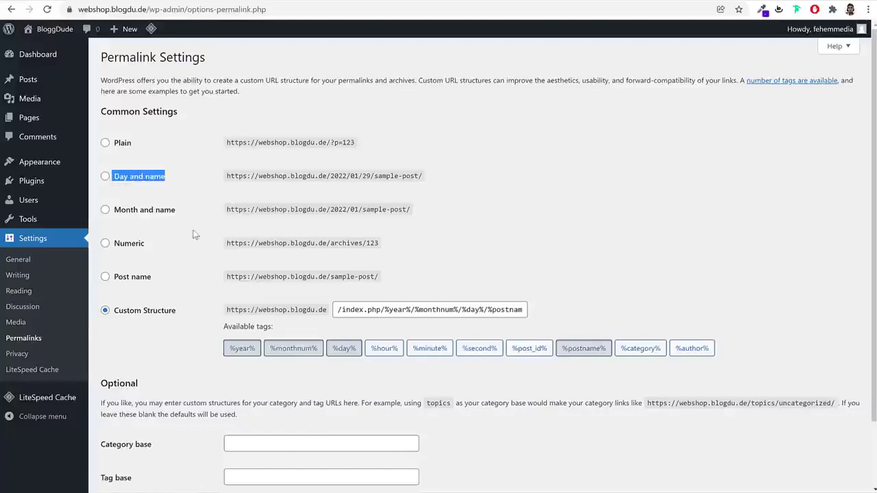
drag(176, 312, 118, 312)
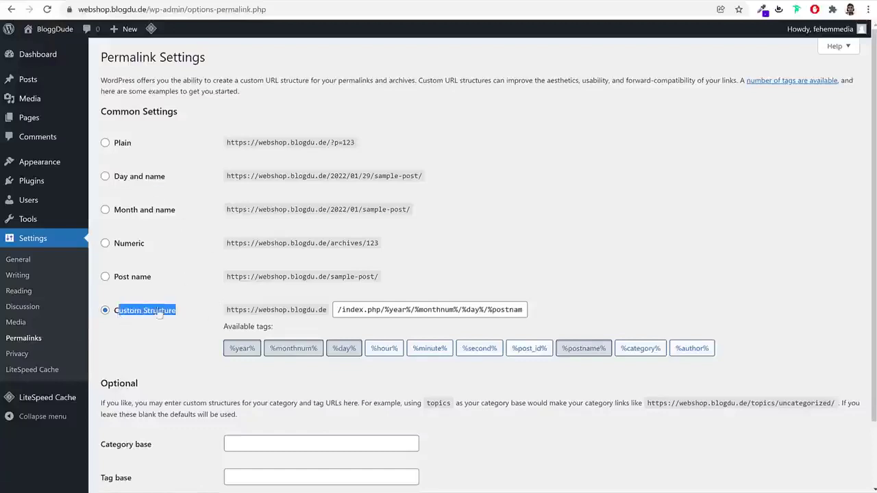
click(567, 237)
click(140, 281)
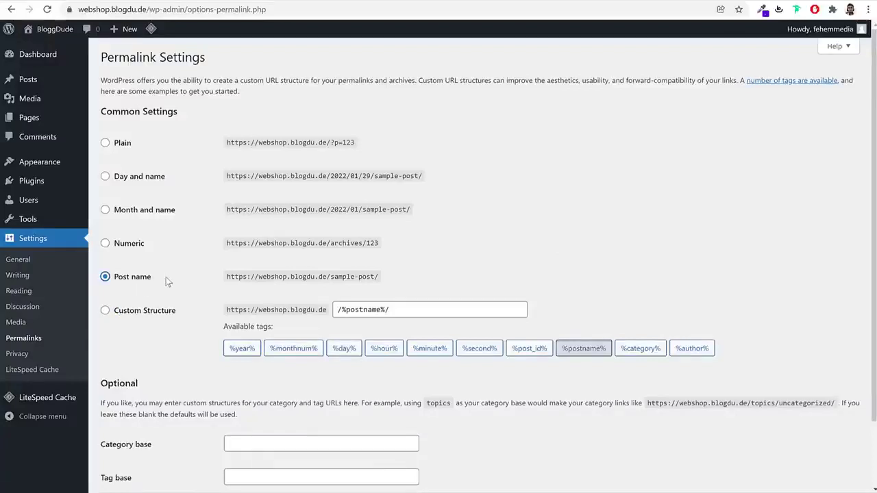
drag(149, 279, 111, 276)
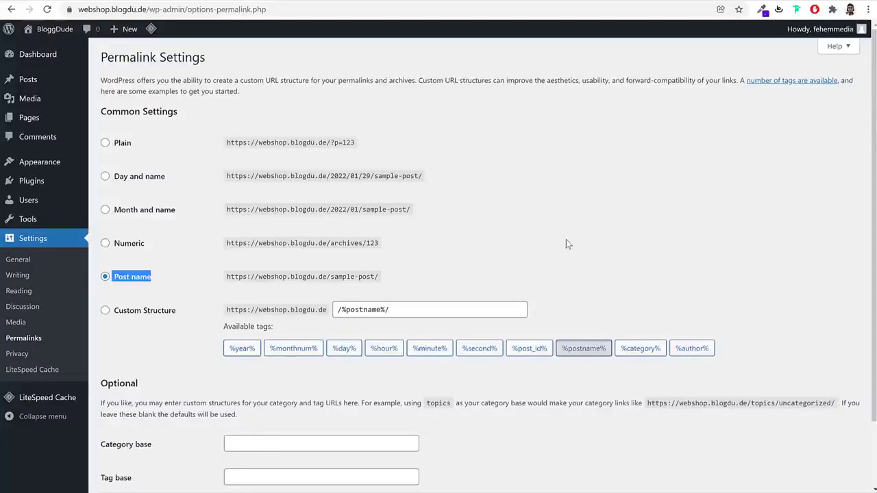
scroll(624, 249, down, 2)
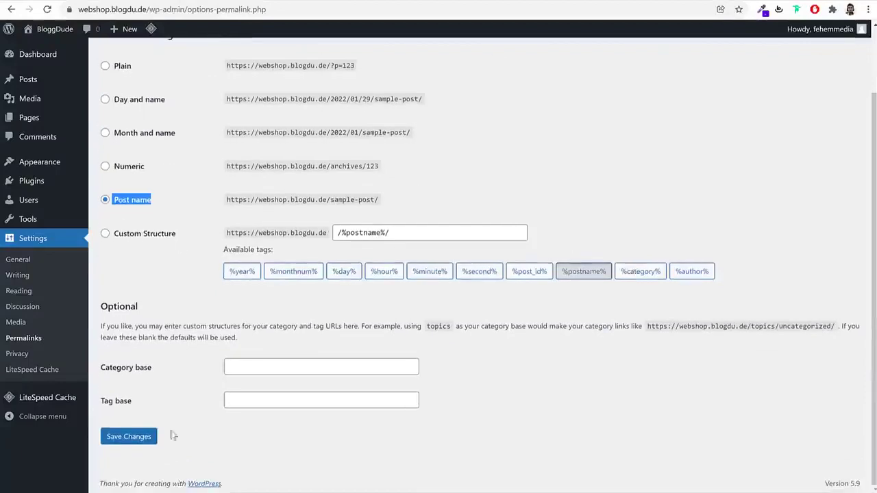
click(135, 436)
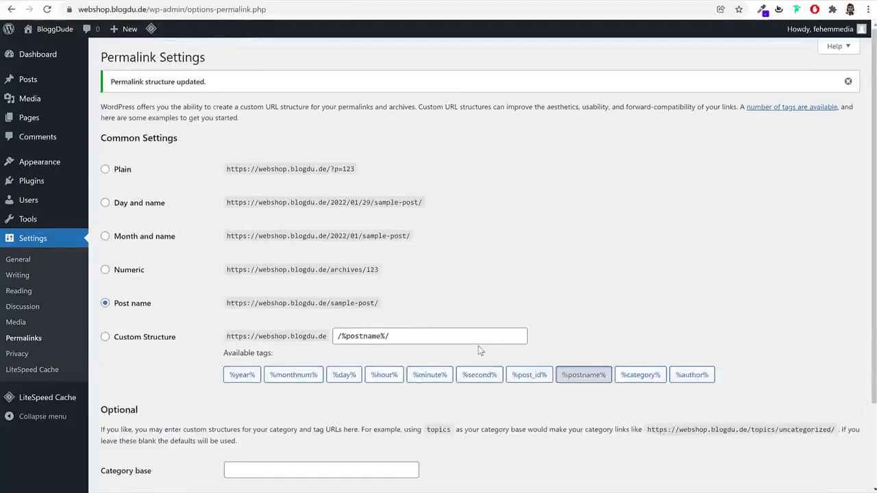
click(45, 58)
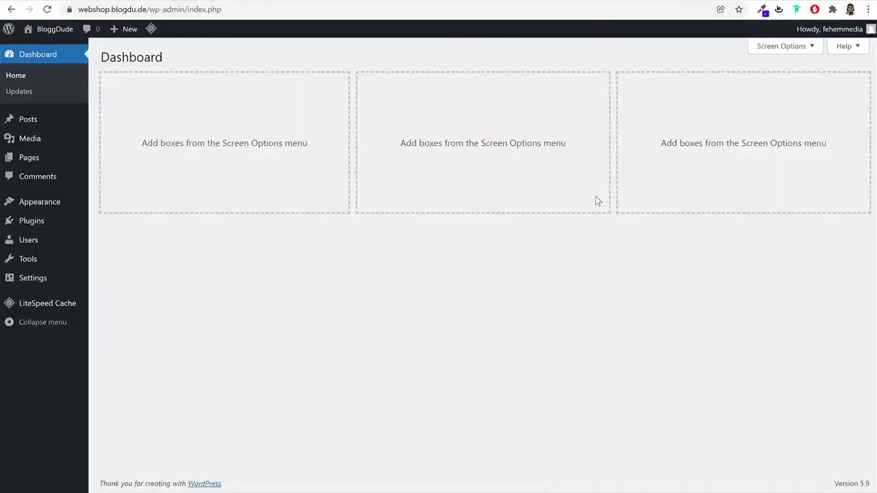
Go to Appearance > Themes from the Dashboard sidebar
click(58, 205)
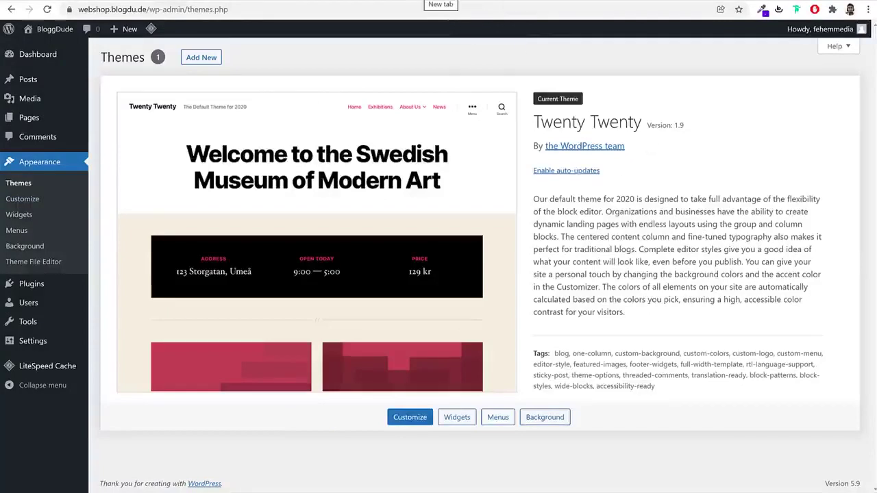
In a new tab, go to the Woostify theme page at bloggdude.com/woo
key(ctrl+t)
text(bloggdude.com/woo)
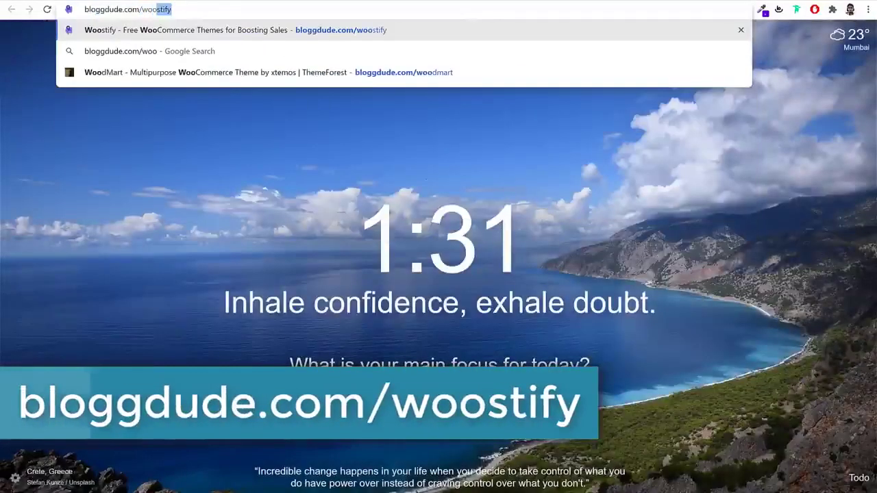
key(Return)
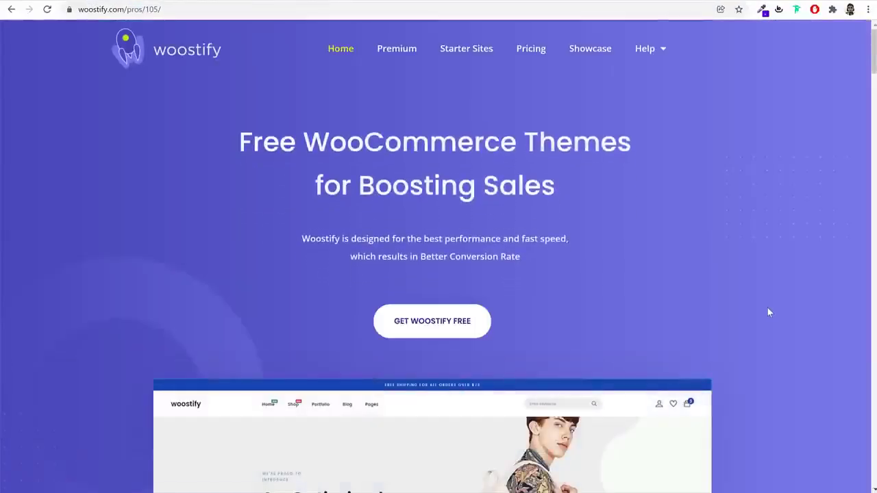
scroll(747, 318, down, 6)
scroll(747, 317, up, 6)
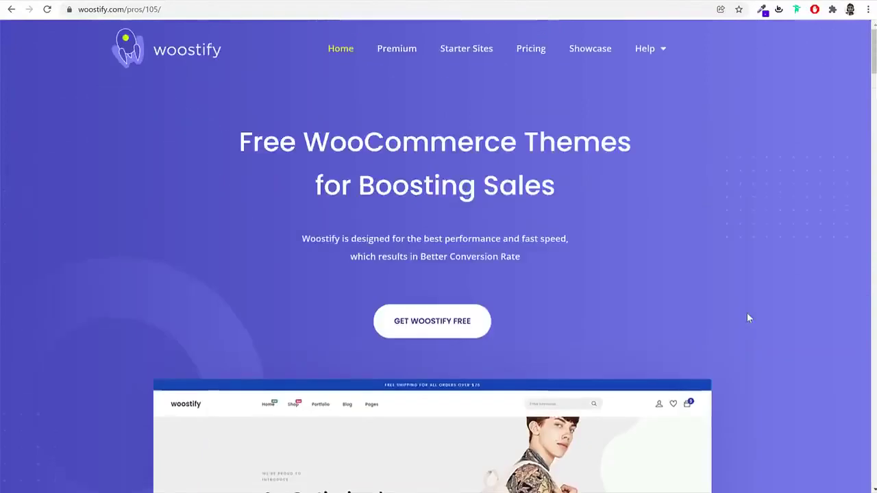
Request the free Woostify theme and dismiss the email signup popup
click(427, 333)
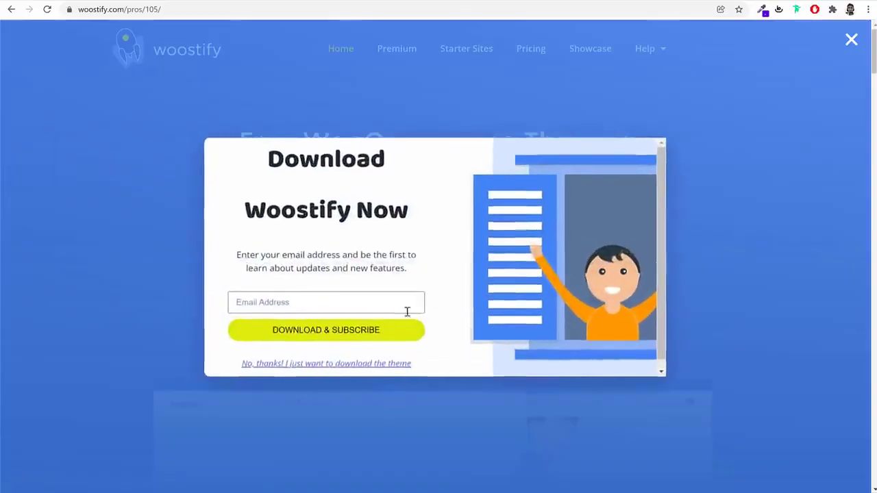
click(685, 240)
scroll(692, 263, down, 10)
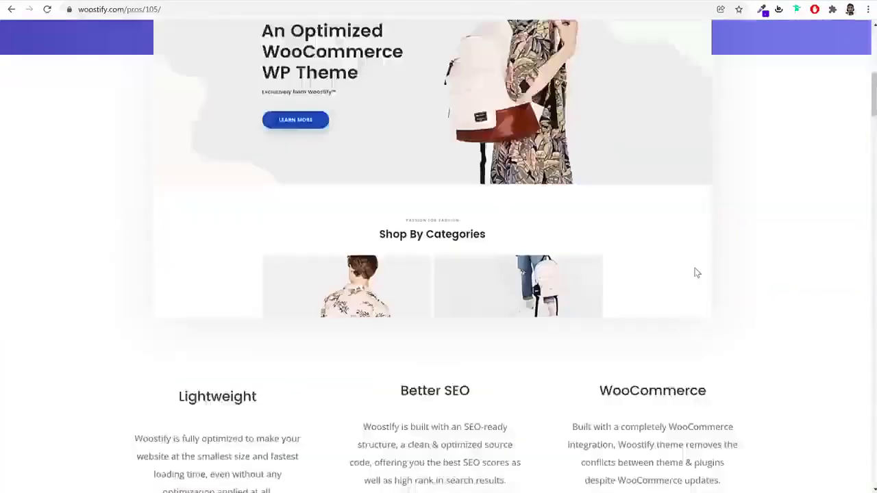
scroll(694, 268, down, 20)
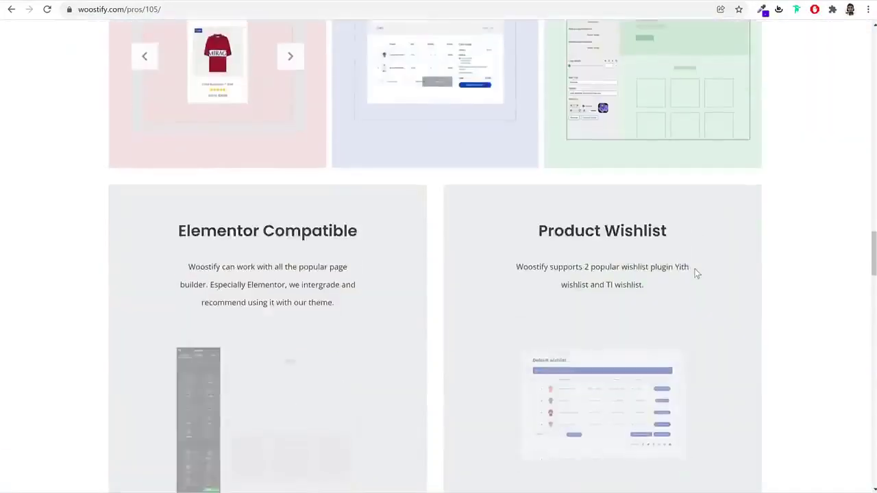
scroll(696, 273, down, 20)
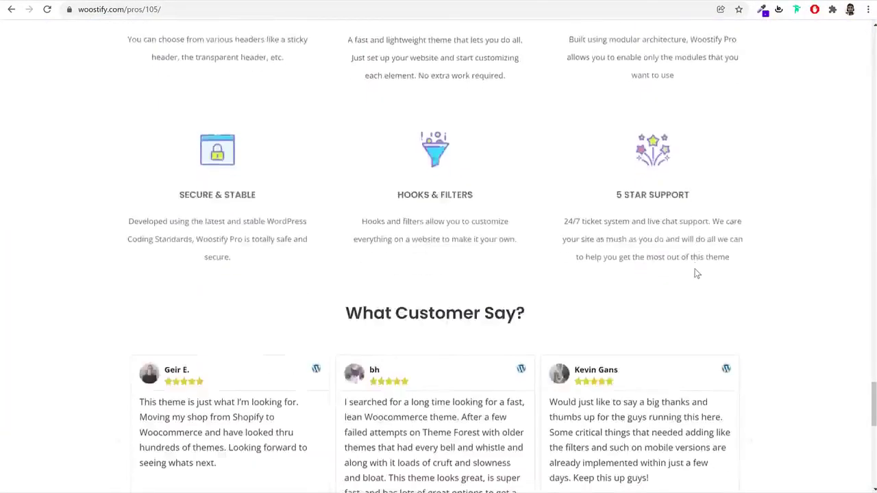
scroll(694, 274, down, 5)
scroll(694, 267, up, 3)
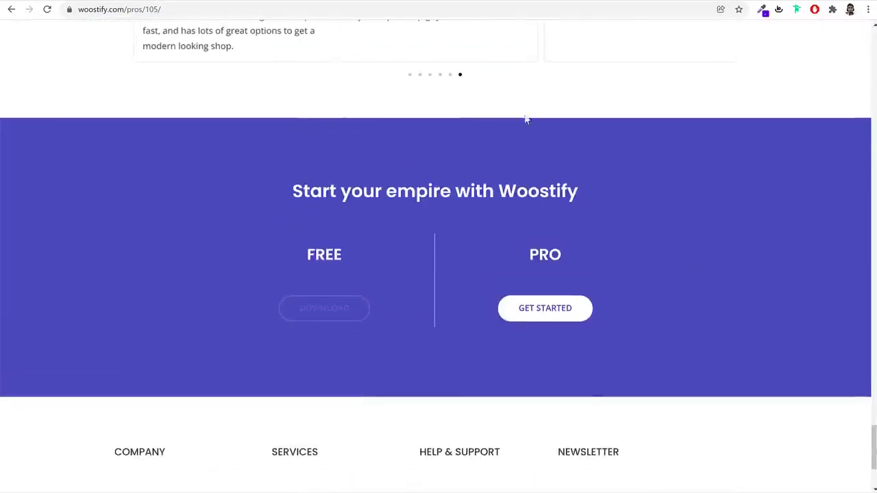
drag(298, 192, 593, 192)
click(594, 191)
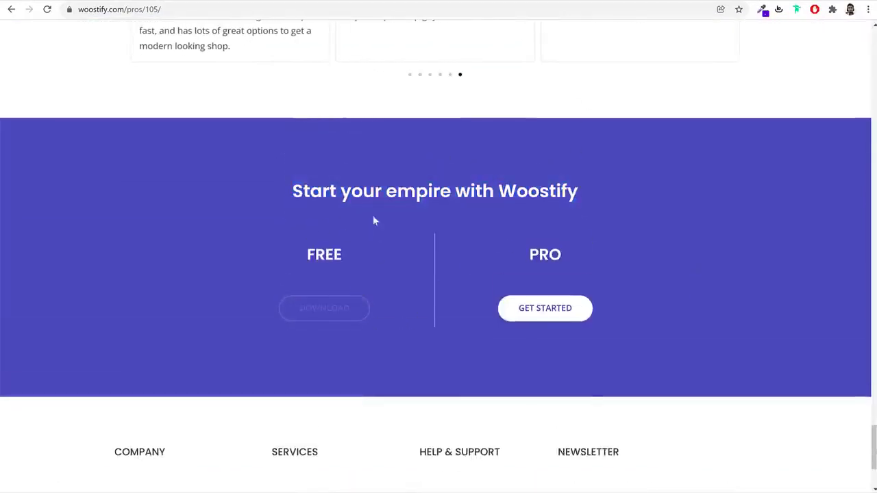
Download woostify.2.0.9.zip without signing up, then return to the WordPress admin
click(345, 308)
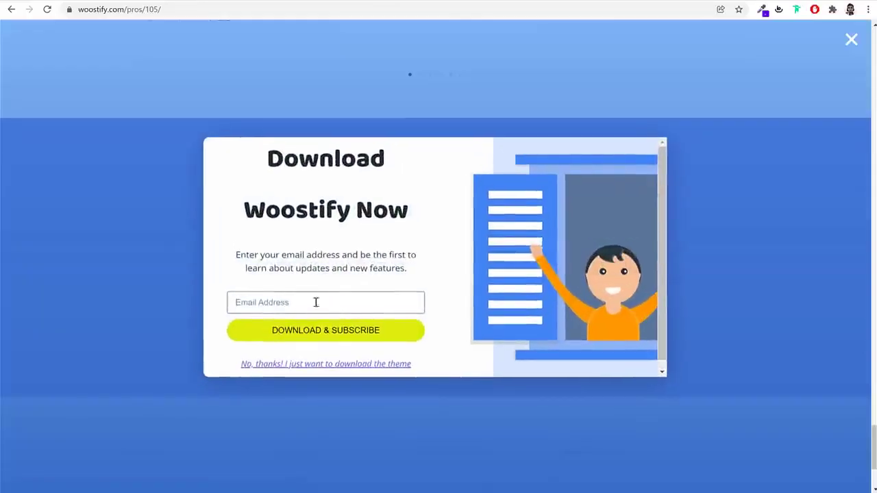
click(326, 338)
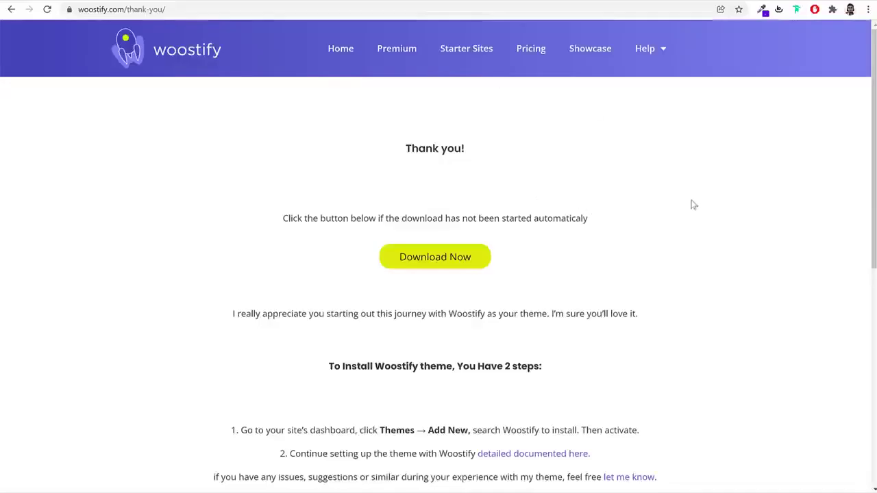
click(438, 267)
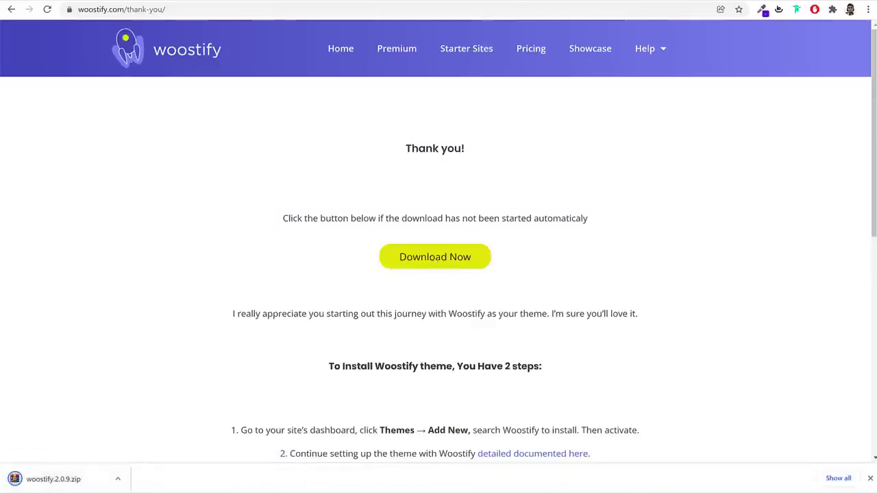
key(ctrl+Tab)
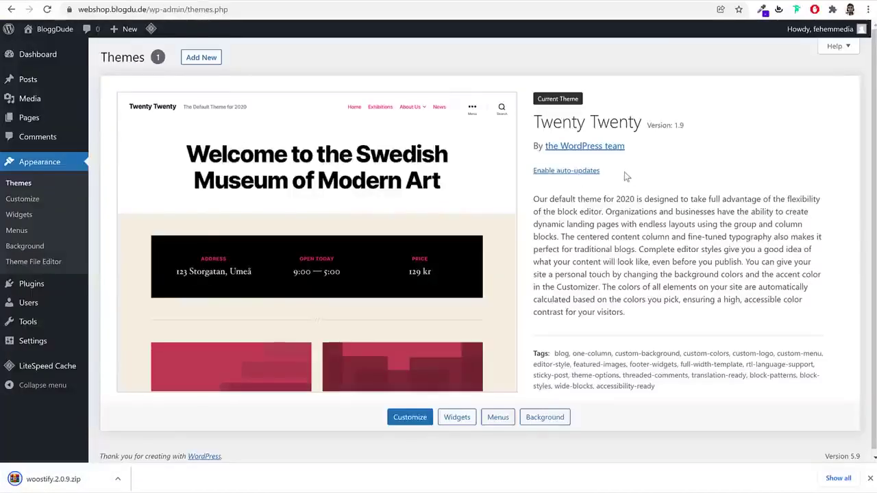
Upload woostify.2.0.9.zip as a new theme, install and activate it, then dismiss the welcome notice
click(209, 59)
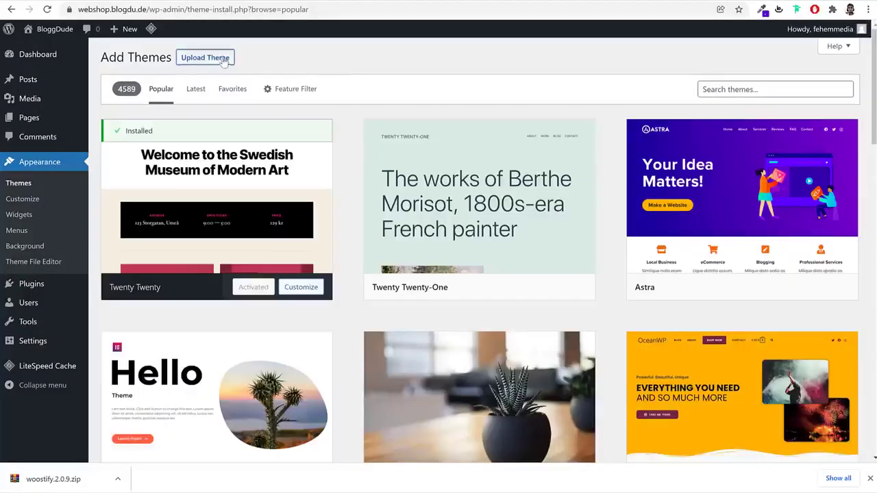
click(224, 61)
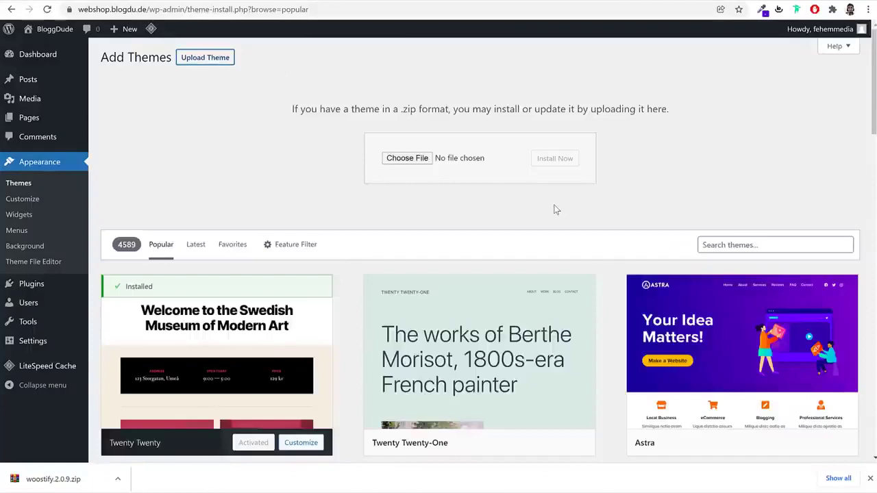
drag(30, 476, 417, 168)
click(570, 161)
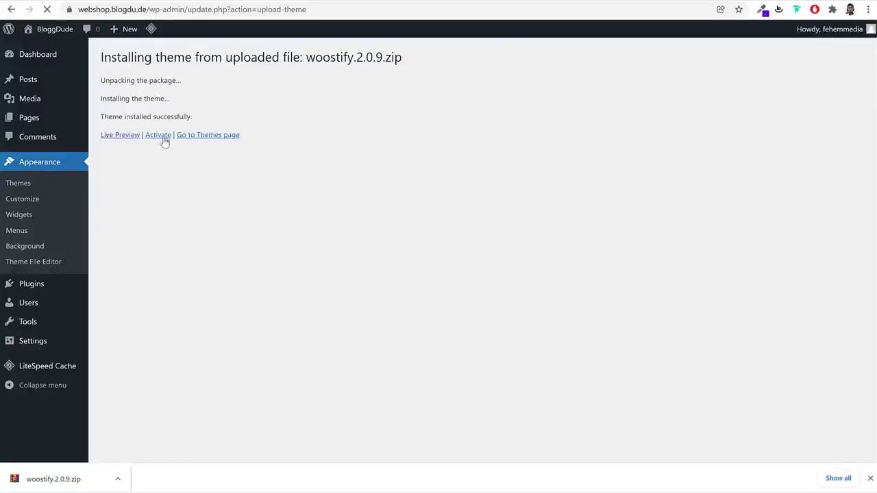
click(162, 138)
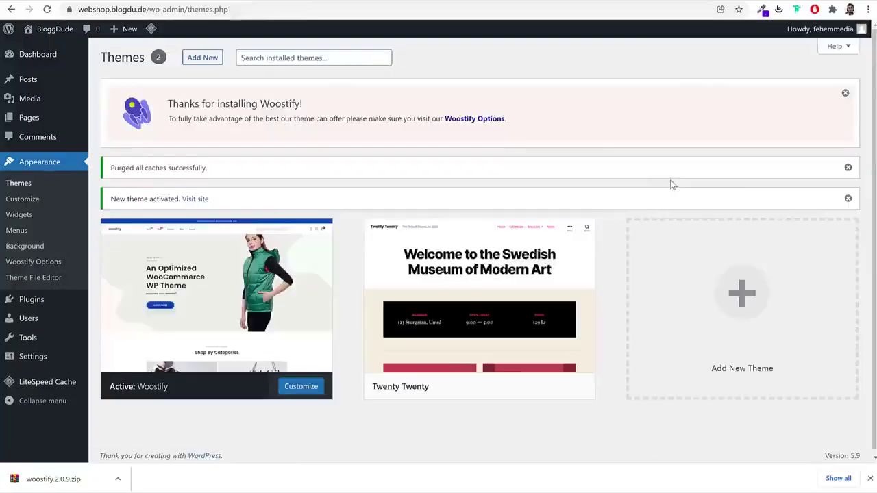
click(845, 96)
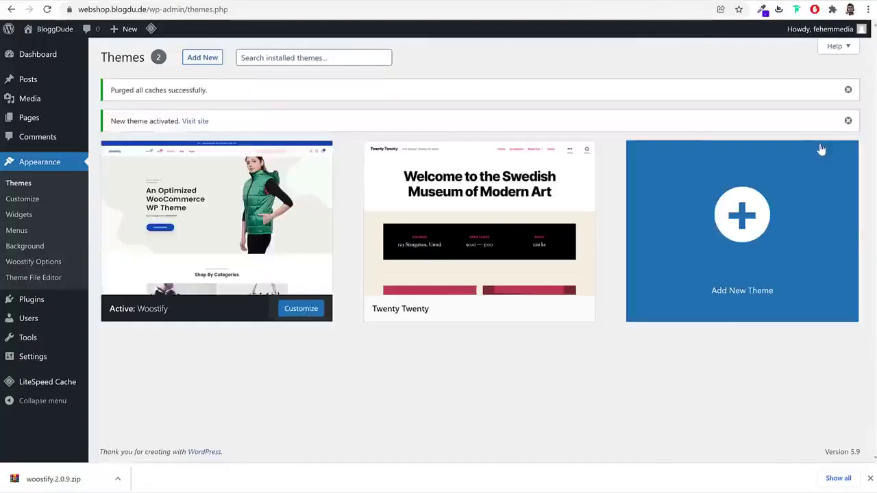
Delete the Twenty Twenty theme so only Woostify 2.0.9 remains installed
mouse_move(409, 300)
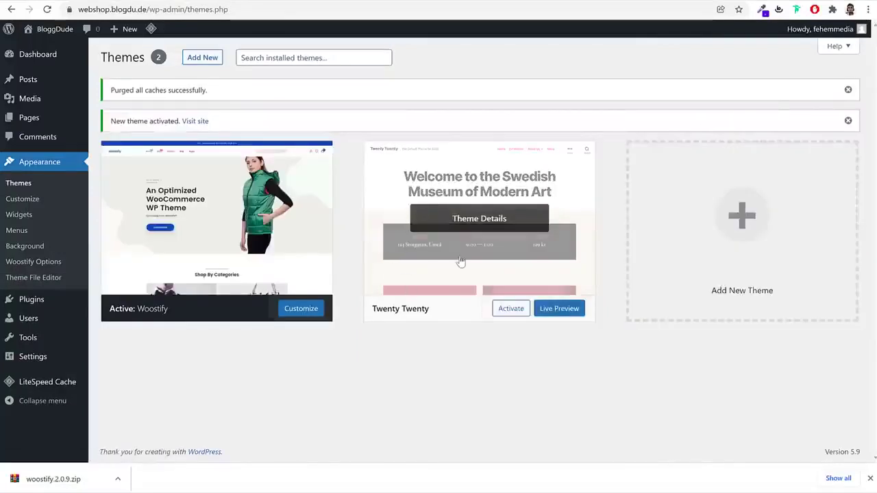
click(447, 241)
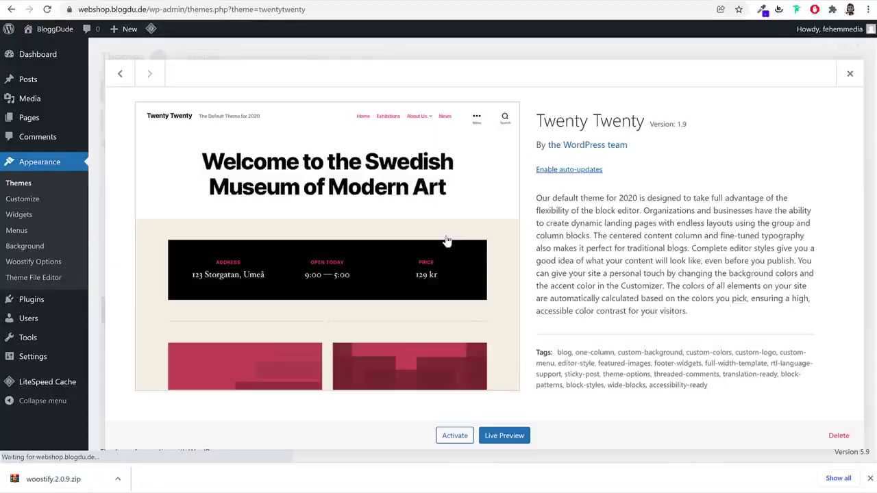
click(839, 435)
click(494, 94)
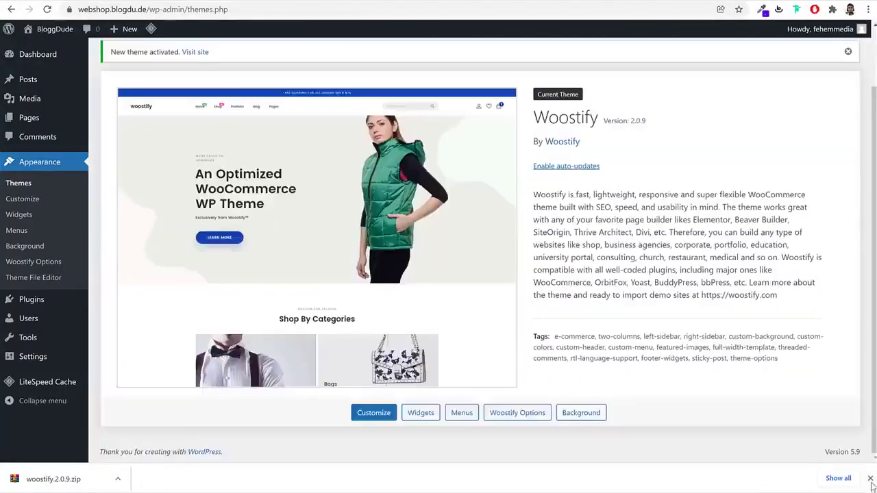
click(870, 479)
scroll(595, 255, up, 1)
click(555, 237)
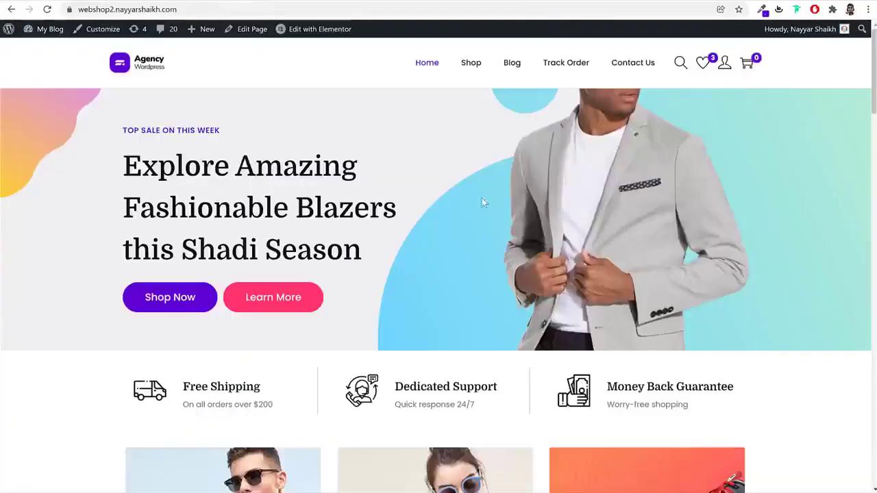
Scroll the demo shop front page, then switch to the Woostify thank-you tab and select its address
scroll(480, 274, down, 15)
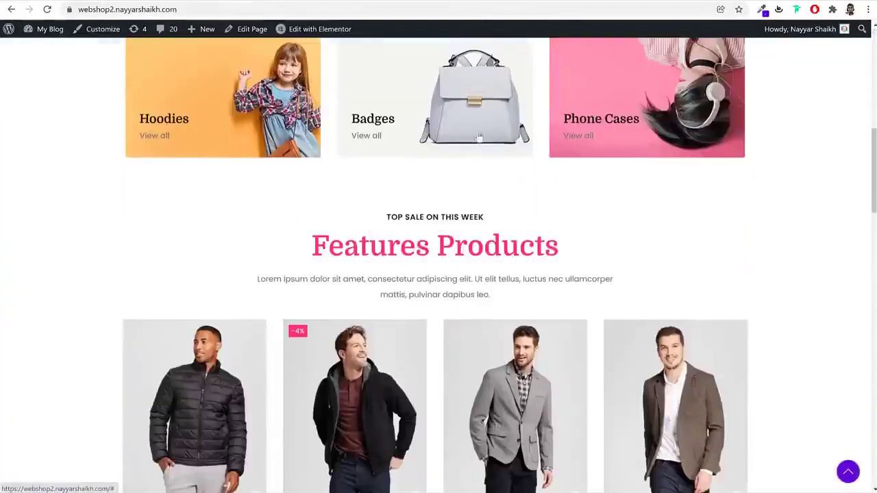
scroll(478, 327, down, 5)
scroll(477, 329, up, 20)
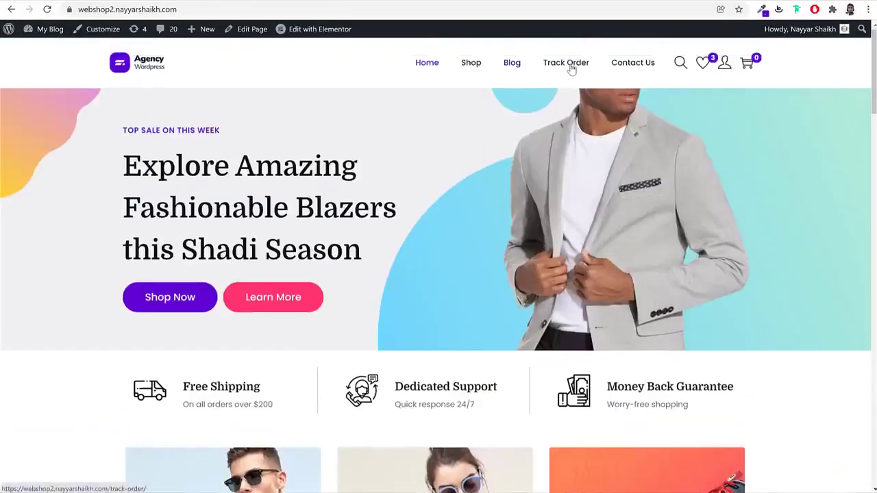
click(498, 2)
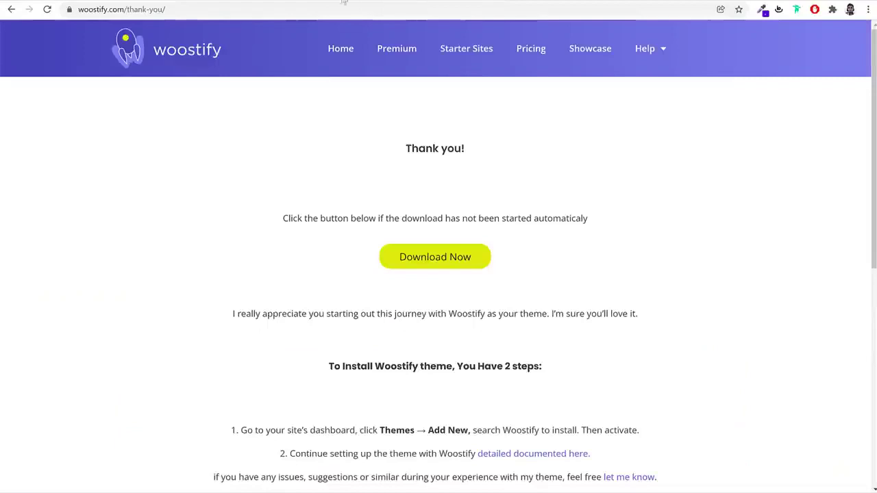
click(495, 10)
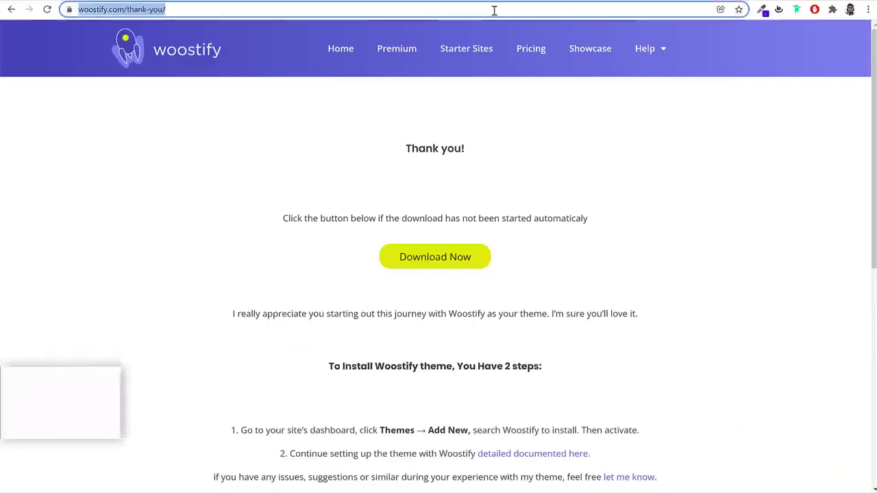
Load bloggdude.com/elementor and review the Pro plans from US$49 to US$999 per year
text(bloggdude.com/ele)
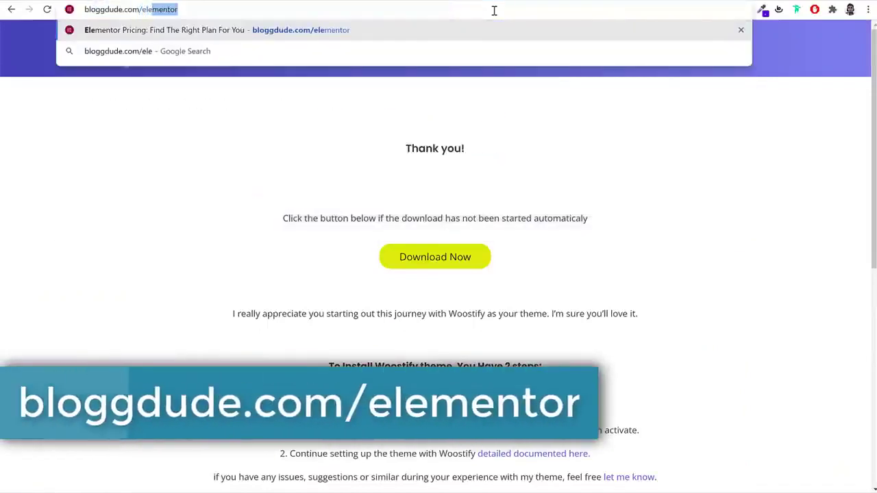
key(Return)
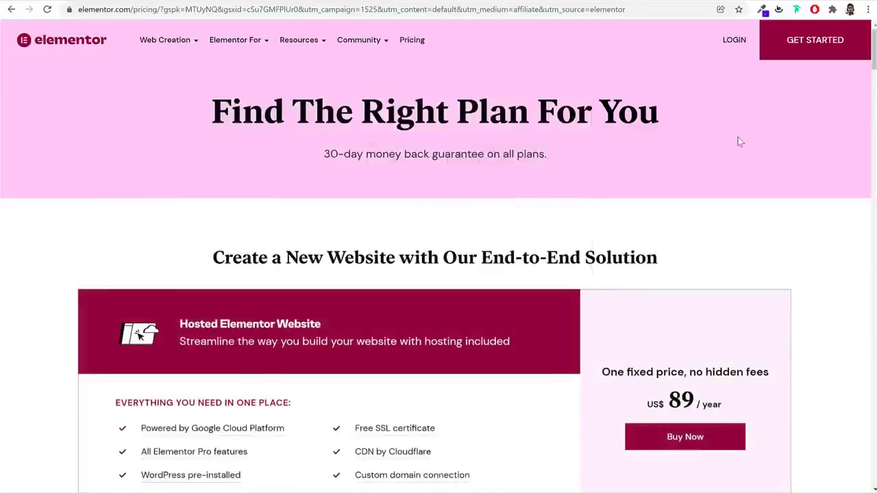
scroll(765, 219, down, 3)
scroll(765, 220, down, 3)
scroll(763, 221, down, 2)
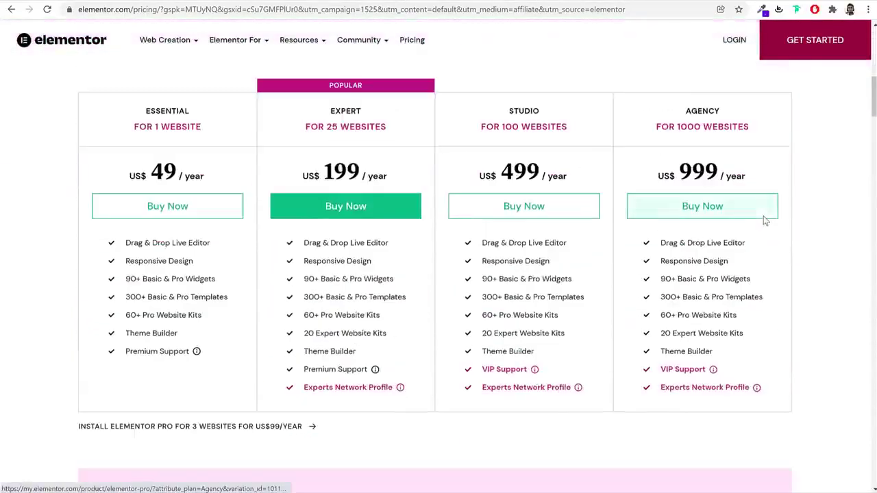
scroll(828, 222, up, 2)
scroll(826, 221, up, 6)
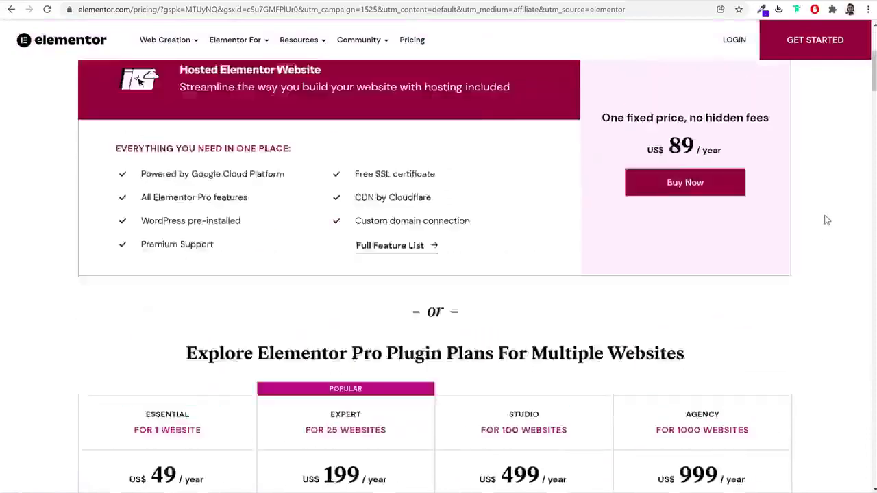
scroll(825, 219, down, 6)
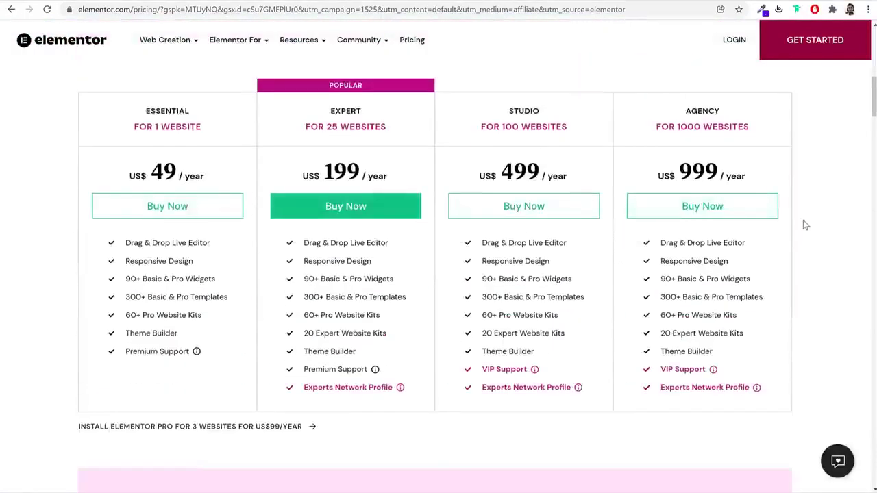
scroll(805, 224, up, 7)
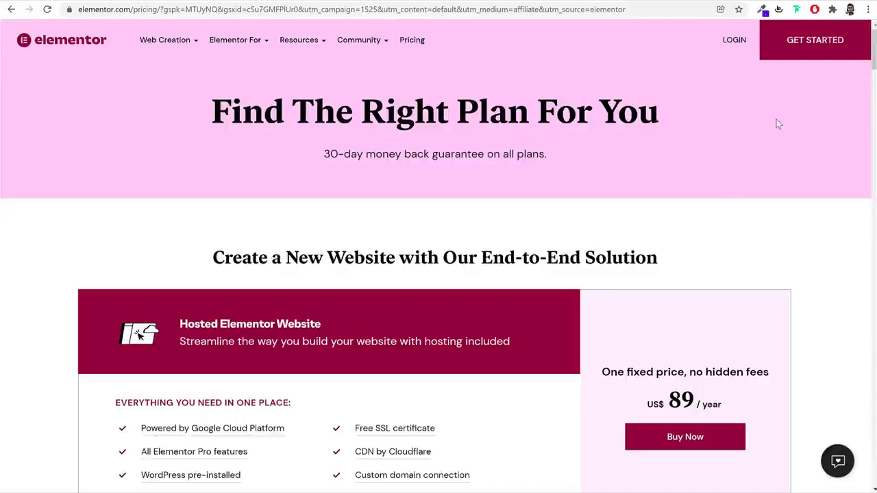
click(803, 45)
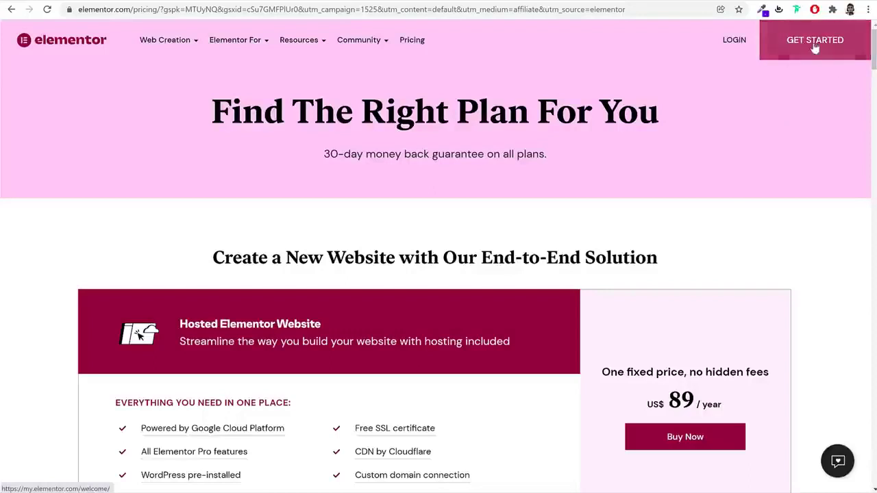
Log in to an existing Elementor account from the sign-up page
click(763, 59)
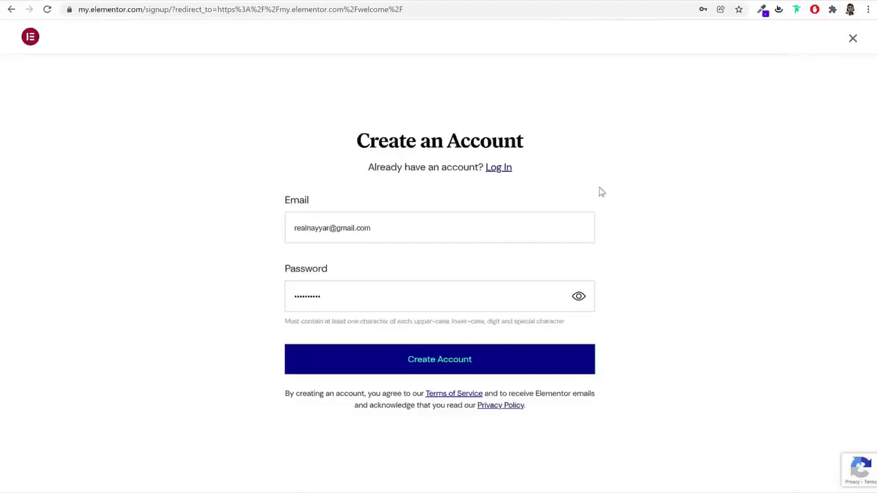
triple_click(405, 140)
click(456, 201)
click(374, 295)
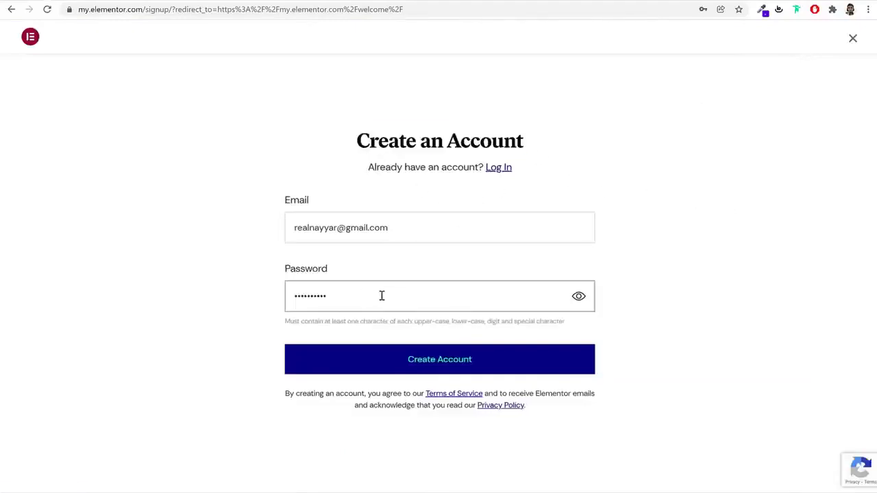
click(494, 366)
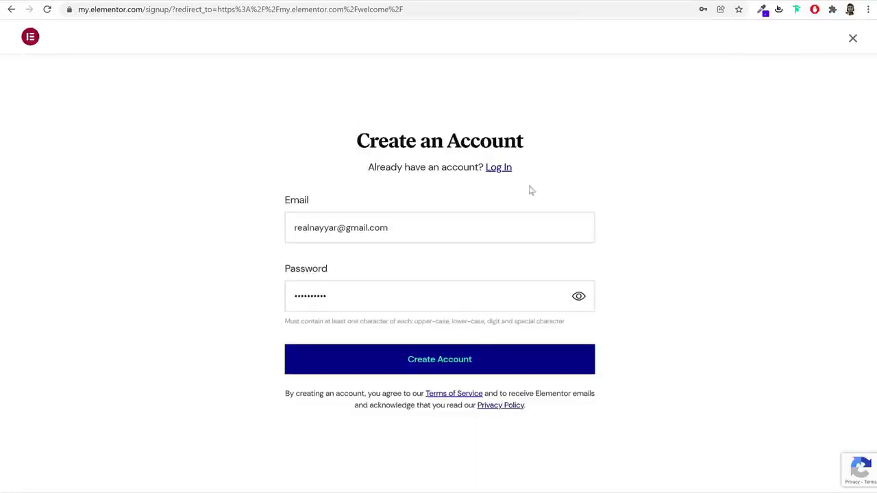
click(500, 172)
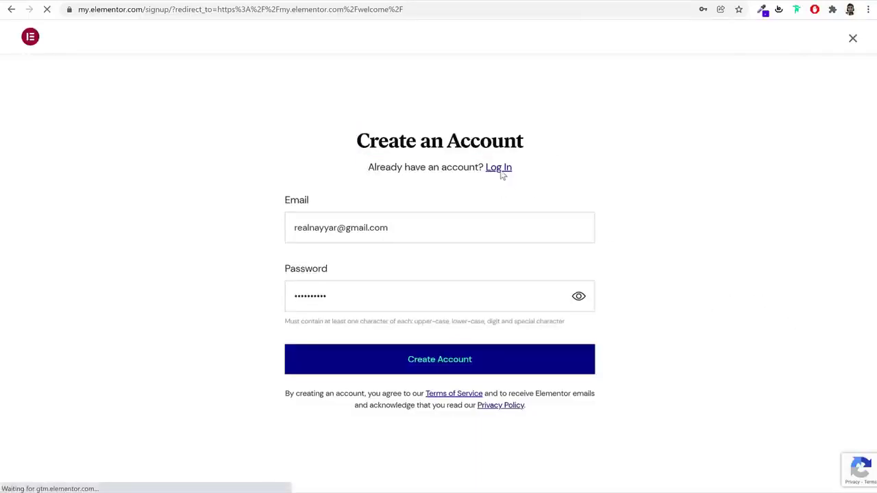
click(590, 227)
key(Return)
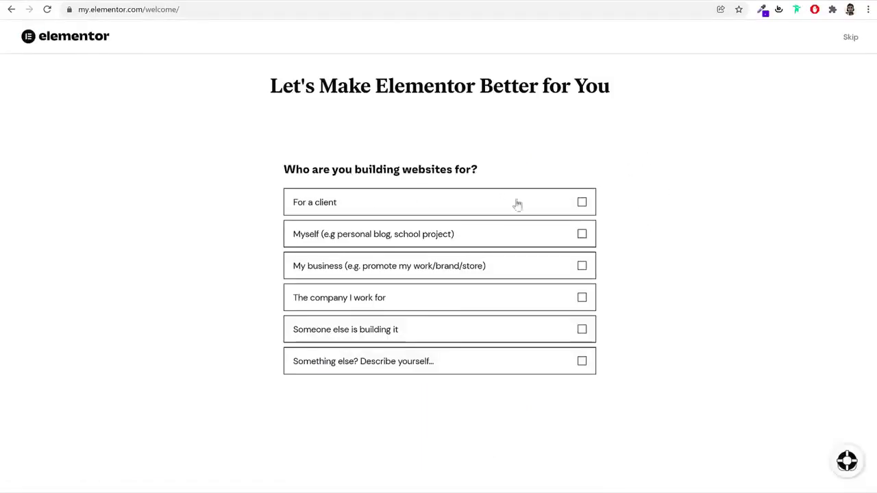
Answer the onboarding survey: client sites, agency, Marketing skillset, built non-WordPress sites, Blog website
click(581, 202)
click(564, 383)
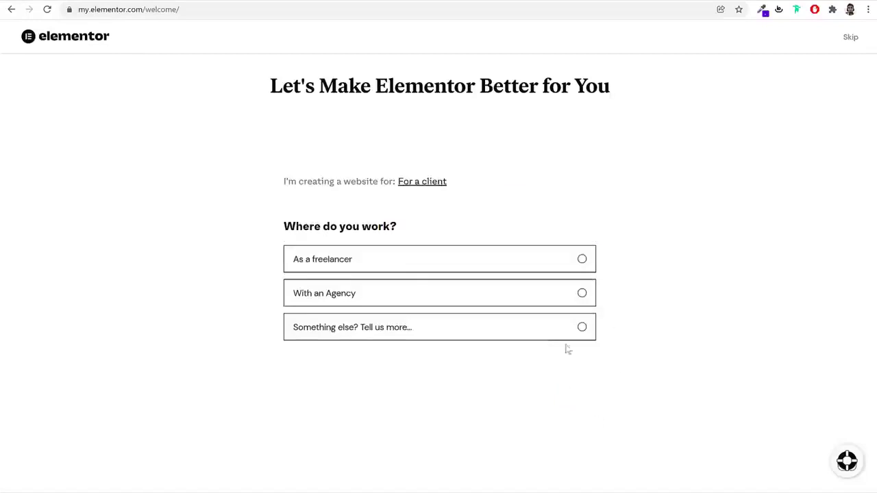
click(583, 297)
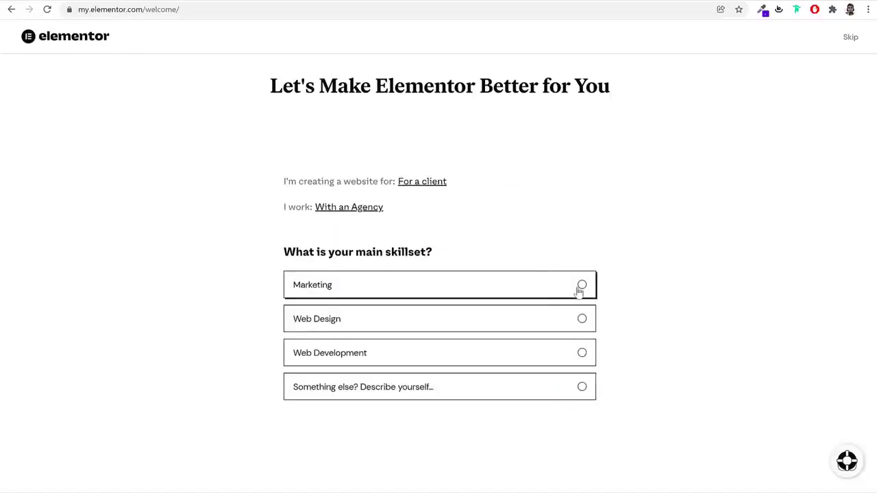
click(579, 291)
click(582, 312)
click(578, 370)
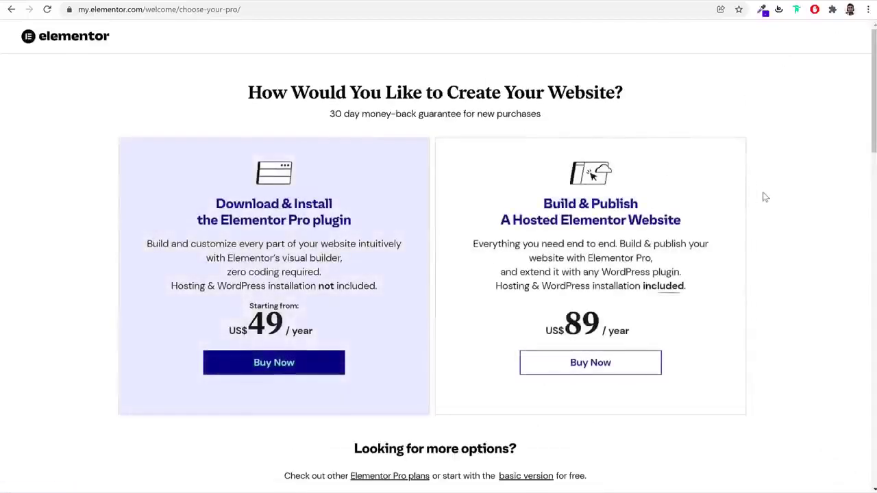
Choose Continue under the FREE - BASIC VERSION in the plan comparison table
scroll(653, 320, down, 3)
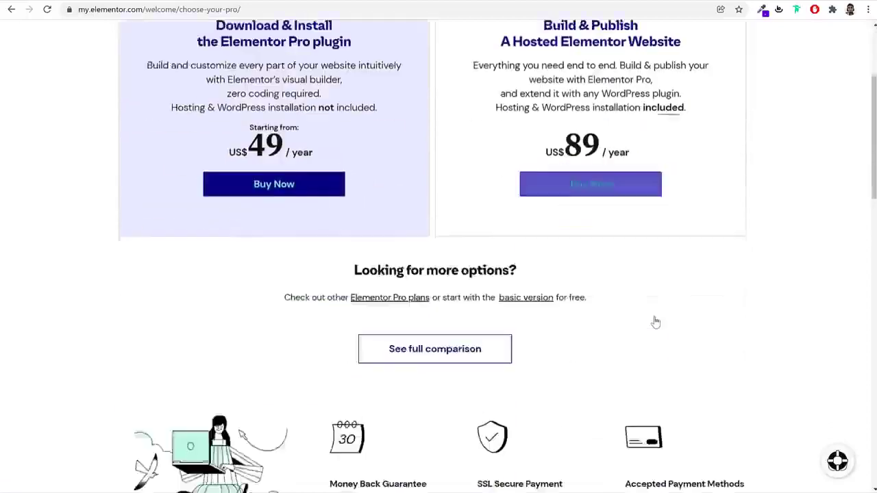
scroll(704, 233, down, 8)
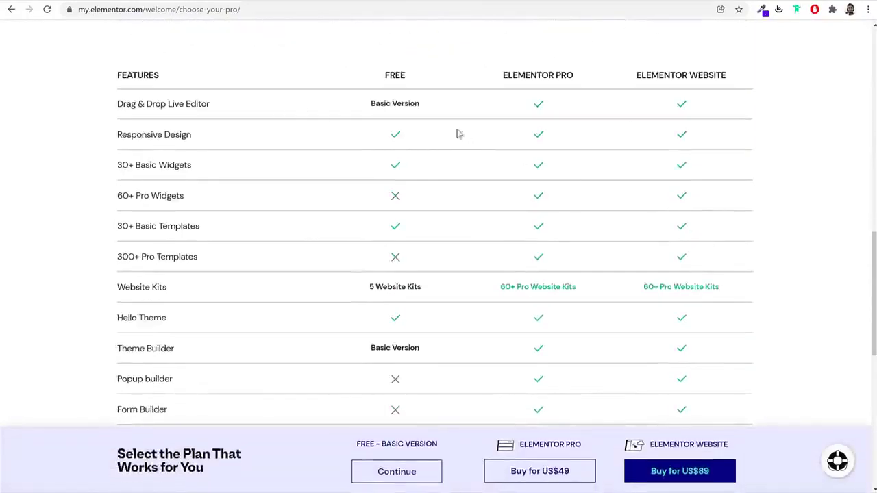
double_click(387, 75)
click(408, 112)
scroll(441, 299, down, 2)
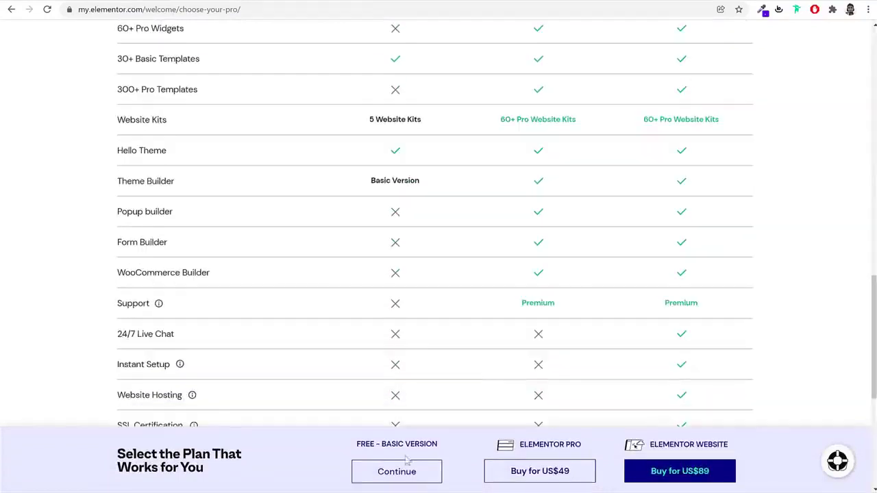
drag(405, 447, 420, 446)
scroll(429, 391, down, 4)
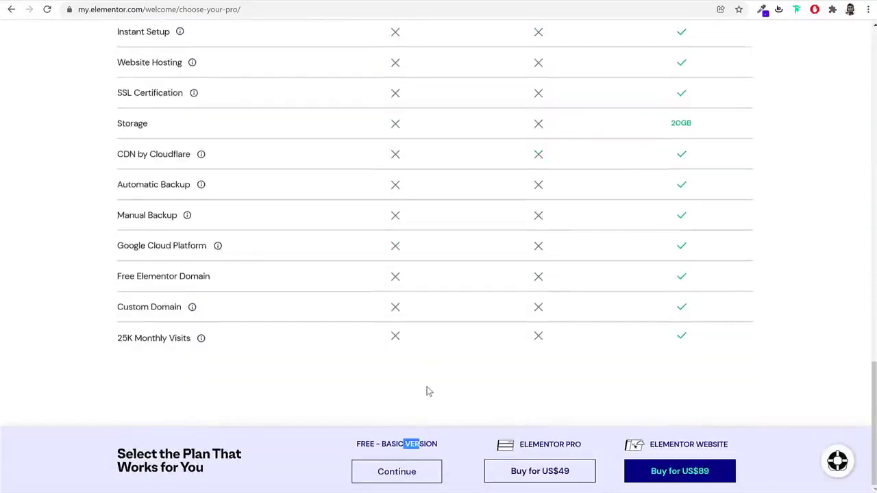
click(398, 477)
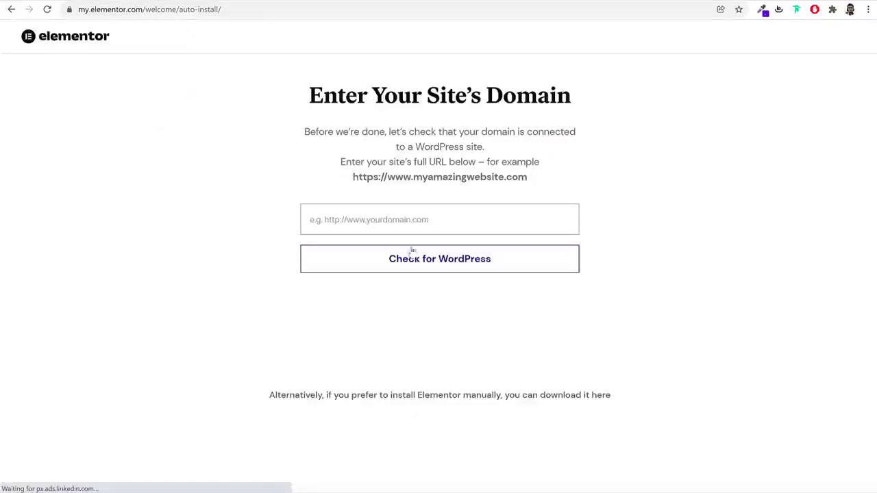
Enter webshop.blogdu.de as the domain, confirm it runs WordPress, and start installing Elementor
click(274, 0)
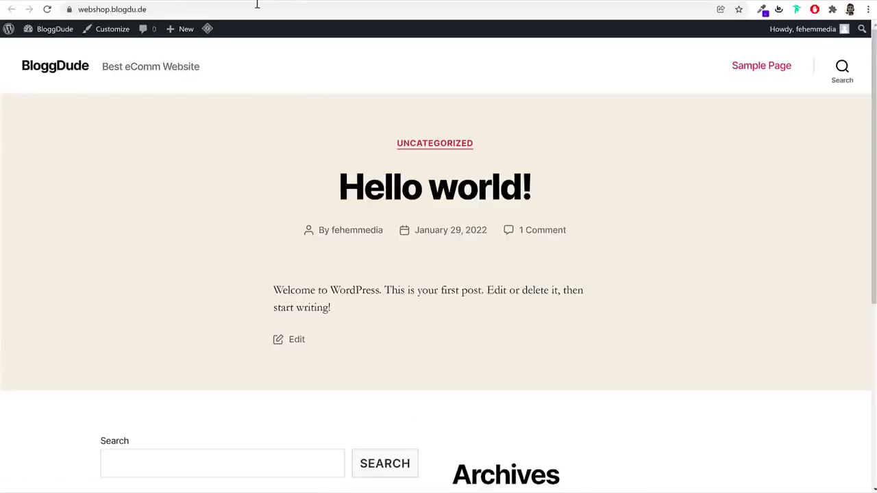
click(263, 5)
key(ctrl+c)
key(ctrl+shift+Tab)
key(ctrl+v)
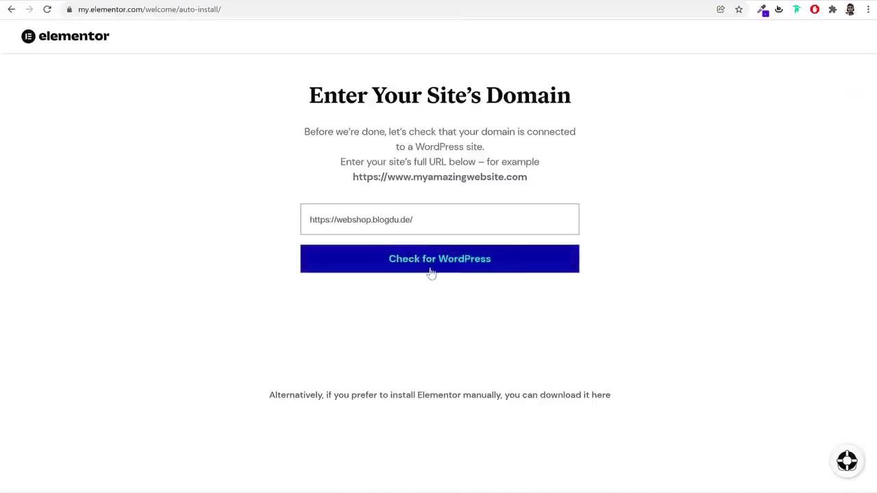
click(434, 267)
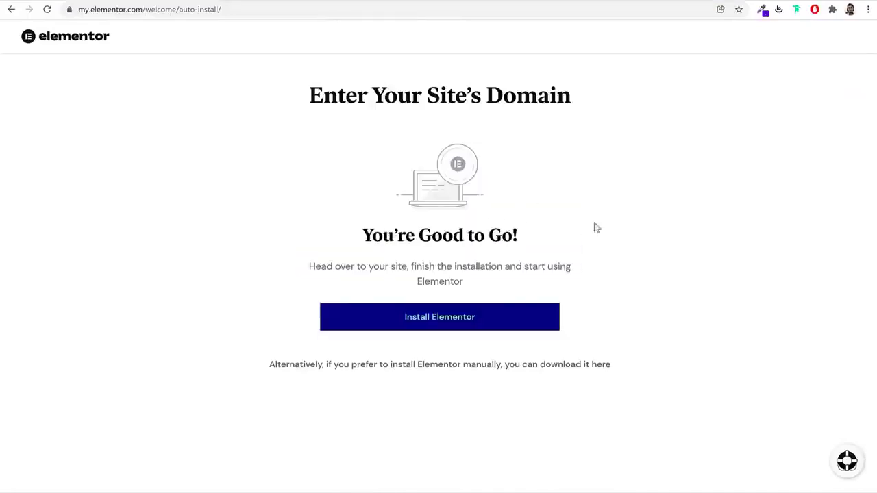
click(451, 326)
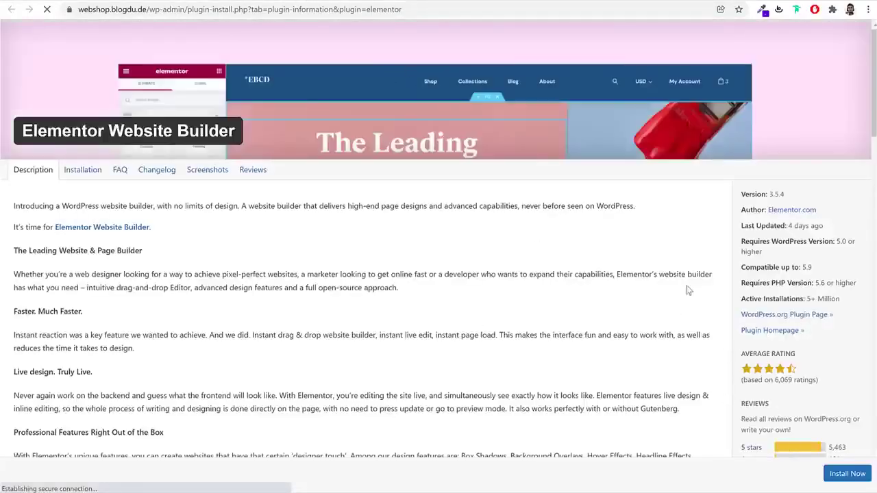
Install Elementor Website Builder 3.5.4 on the webshop, then go to Plugins > Add New
click(827, 469)
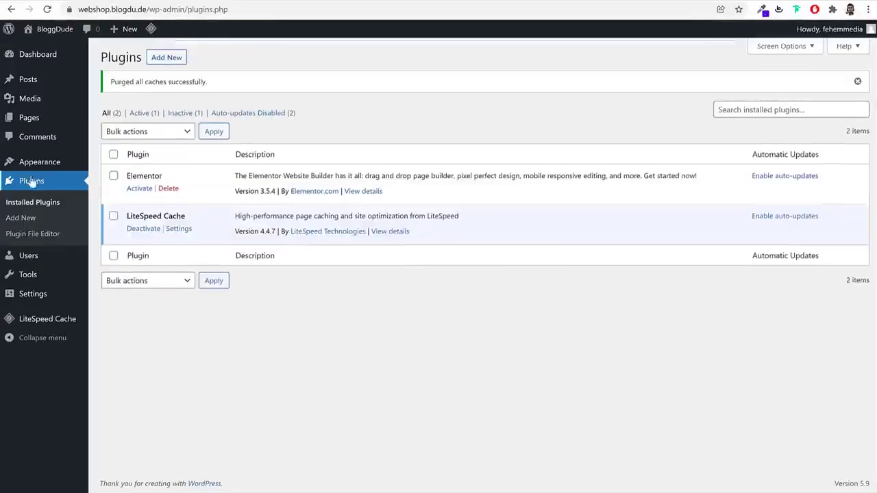
click(172, 61)
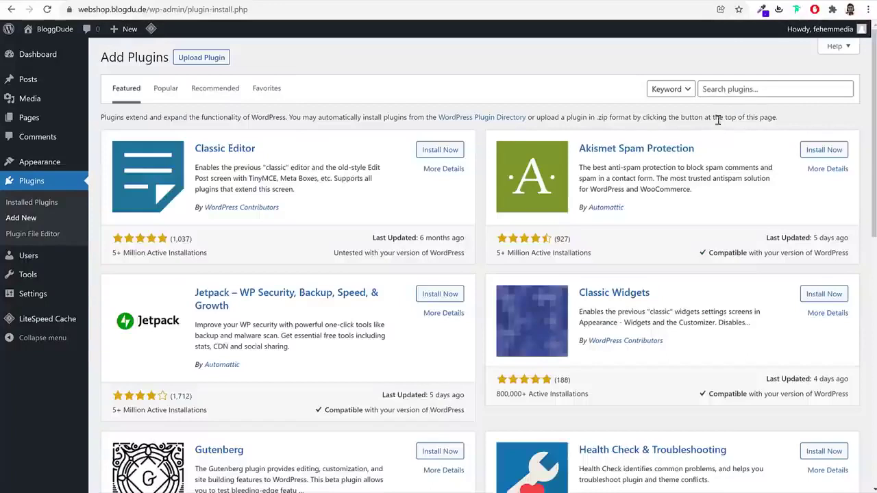
Search plugins for 'woocommerce' and install WooCommerce, noting its author, ratings and installs
click(743, 85)
text(woocommerce)
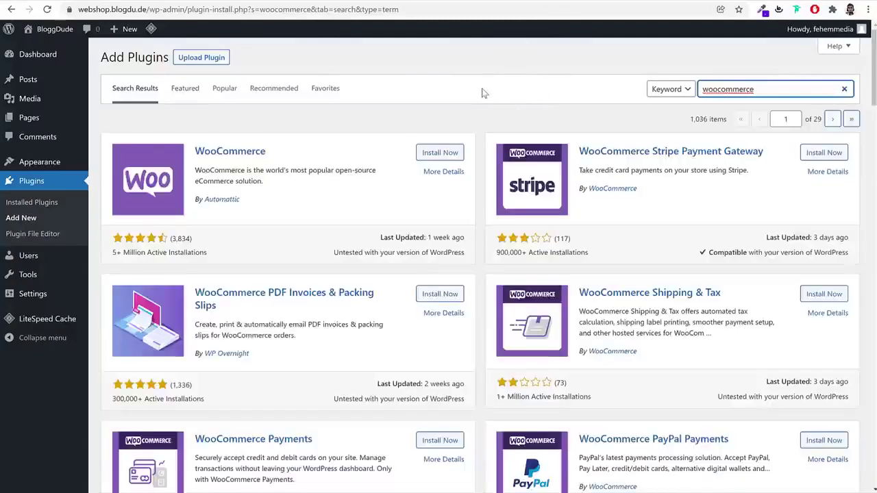
click(447, 152)
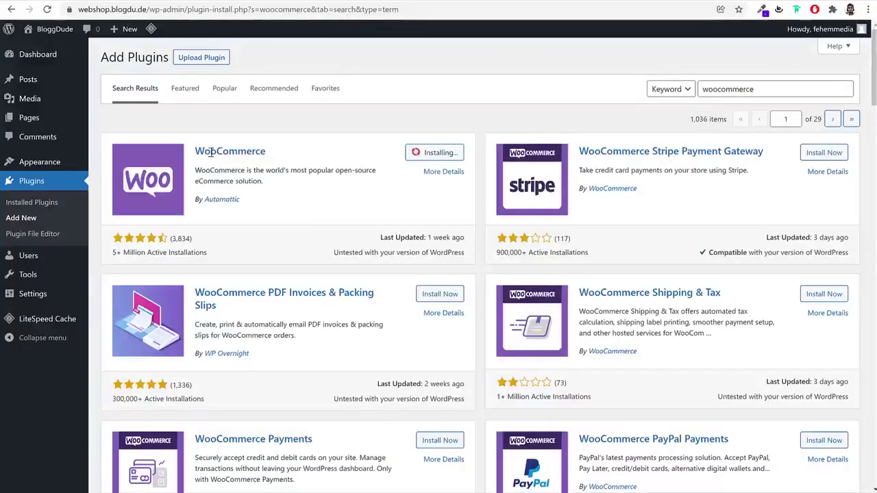
drag(241, 200, 206, 199)
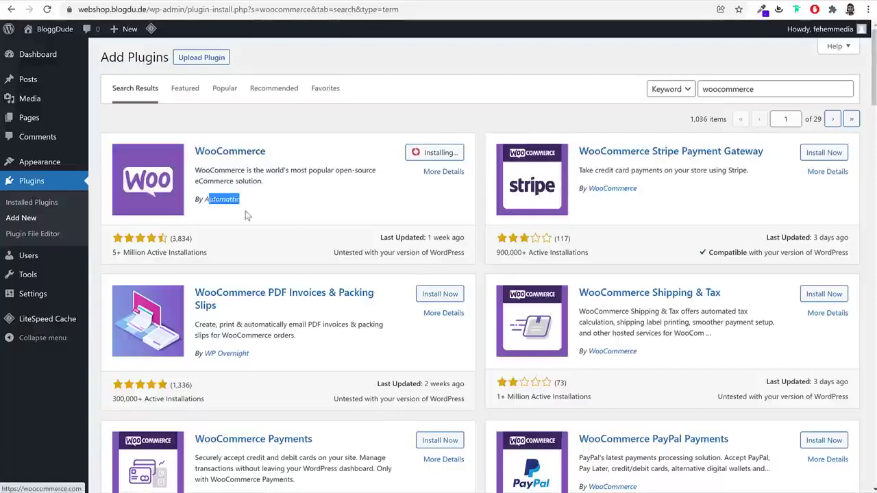
drag(208, 252, 109, 239)
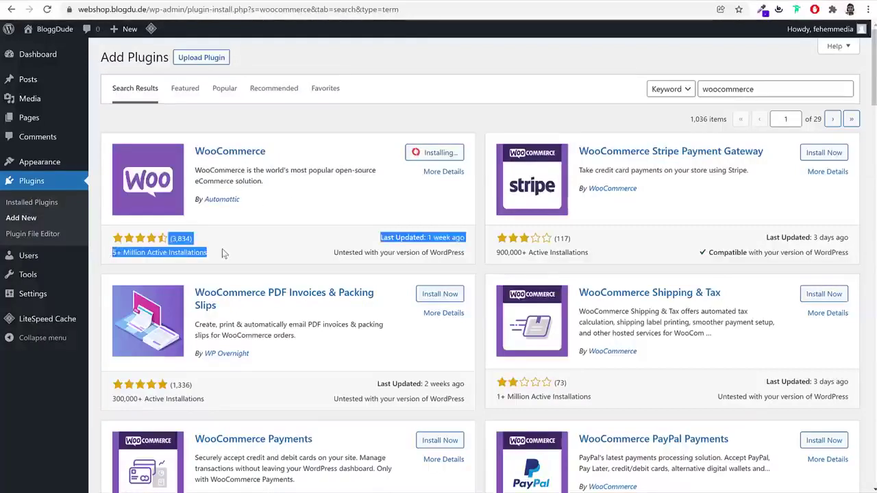
click(223, 254)
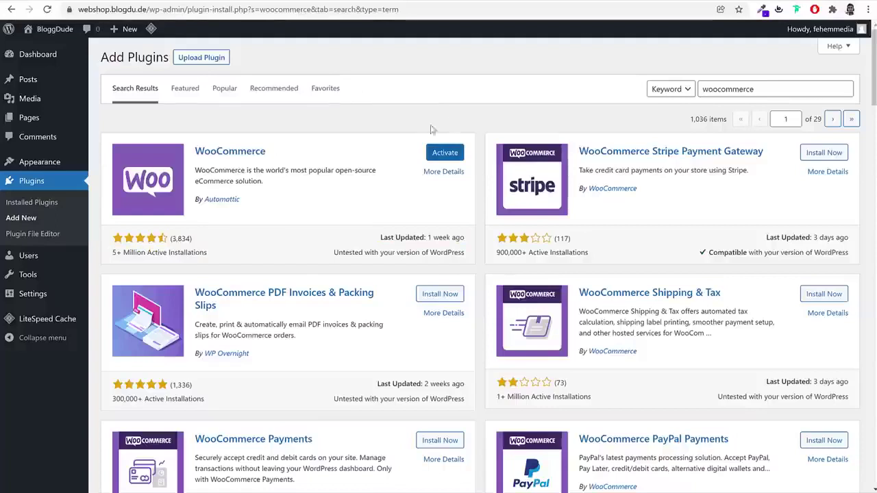
Replace the plugin search term with 'wishlist'
click(790, 93)
key(ctrl+a)
text(wi)
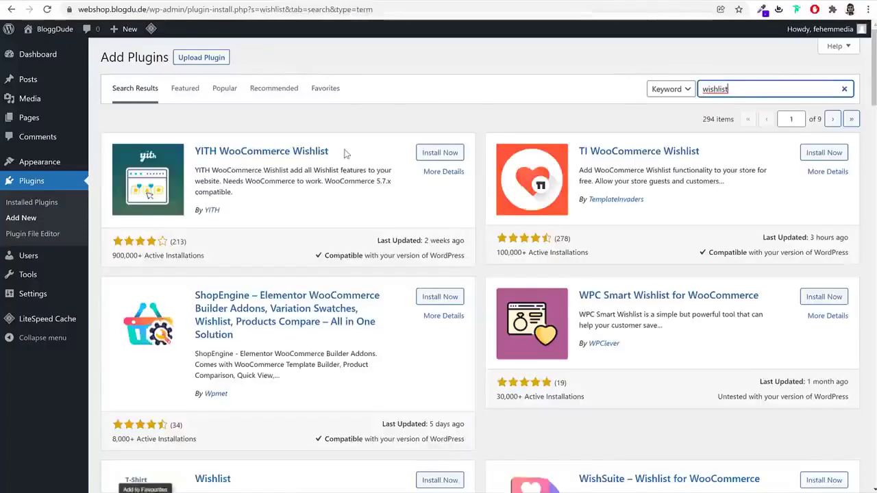
Compare the YITH and TI wishlist plugins and install TI WooCommerce Wishlist
drag(337, 151, 195, 151)
drag(699, 152, 579, 151)
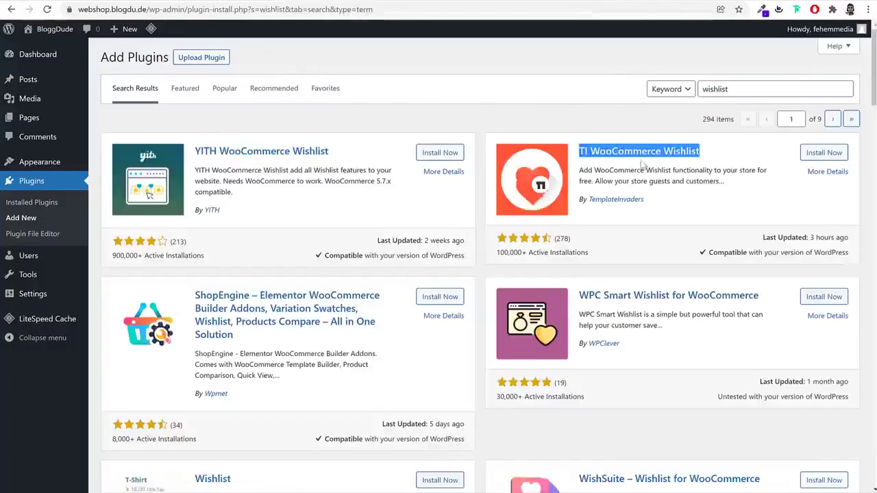
click(692, 171)
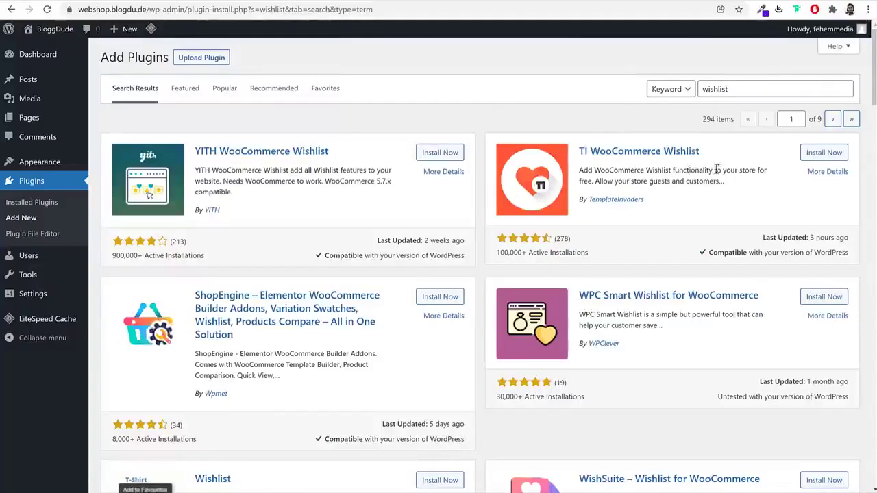
click(822, 153)
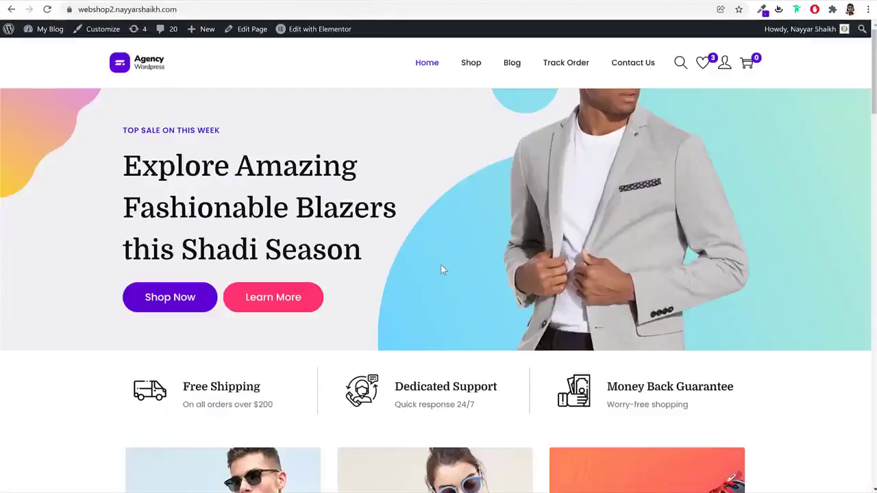
Add the Black Coat to the demo shop's wishlist and close the confirmation popup
scroll(442, 269, down, 10)
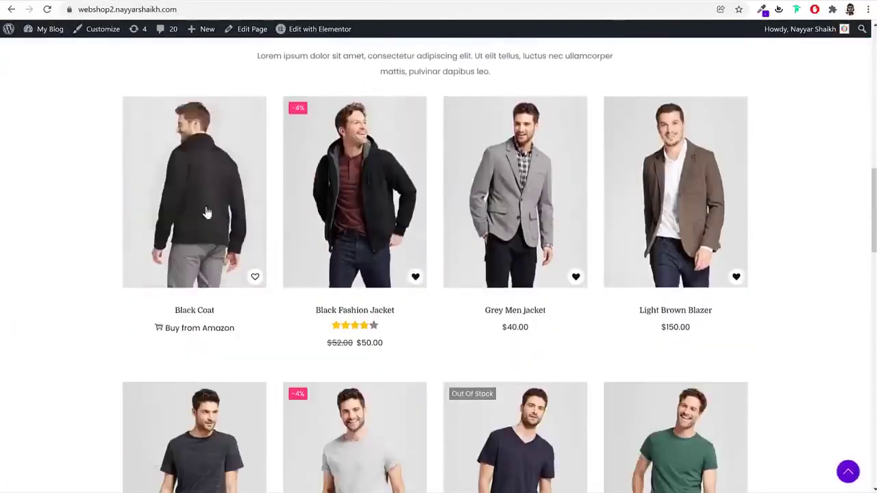
click(246, 276)
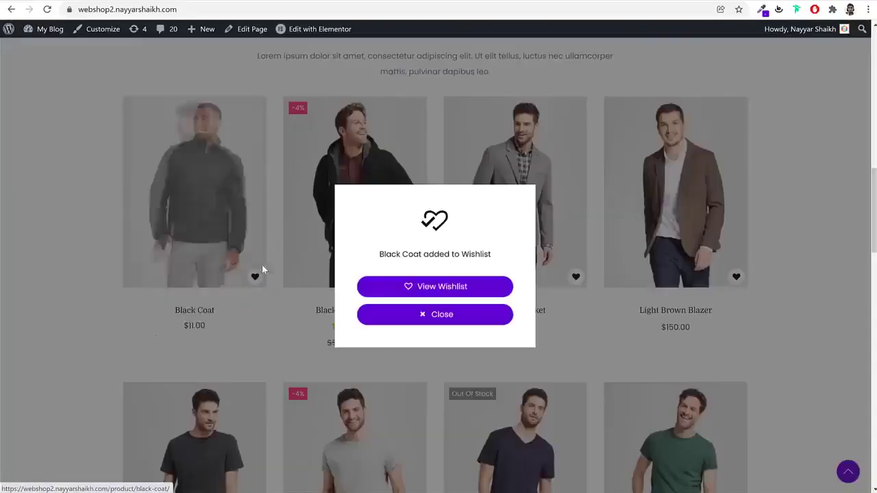
click(444, 324)
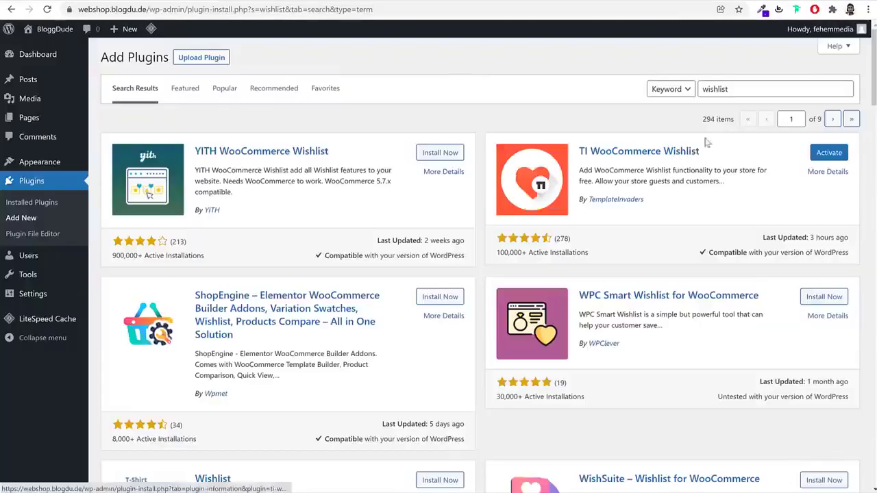
Search plugins for 'contact' and install Contact Form 7
double_click(745, 90)
text(contact)
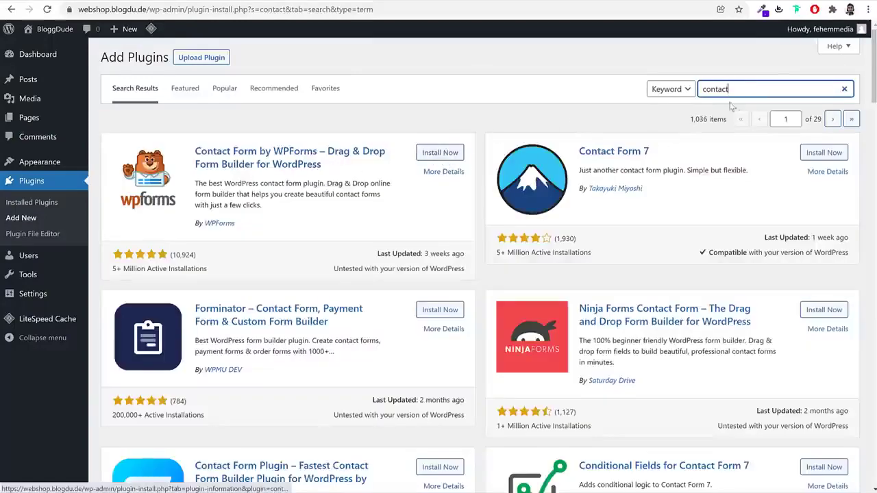
scroll(767, 295, down, 3)
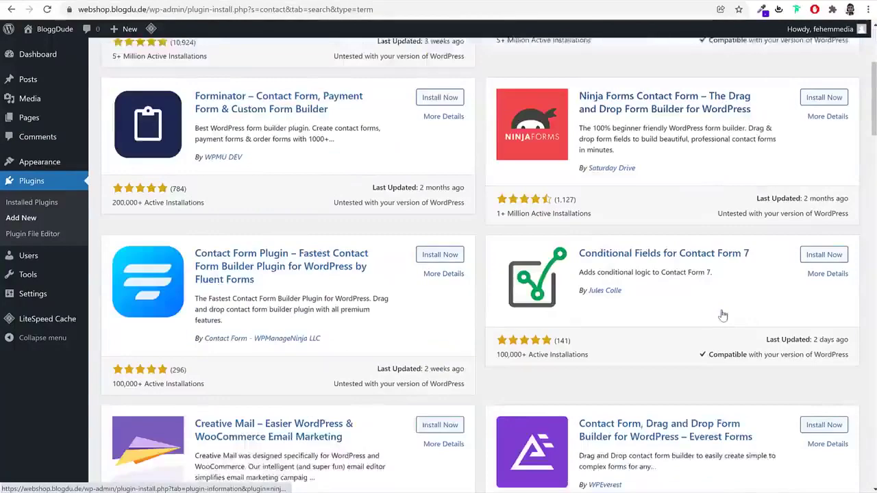
scroll(720, 313, up, 3)
drag(657, 152, 579, 151)
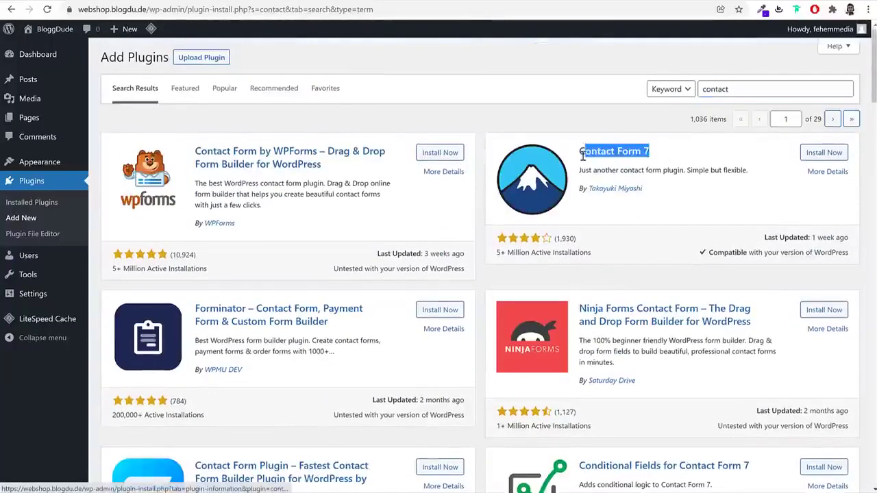
click(832, 152)
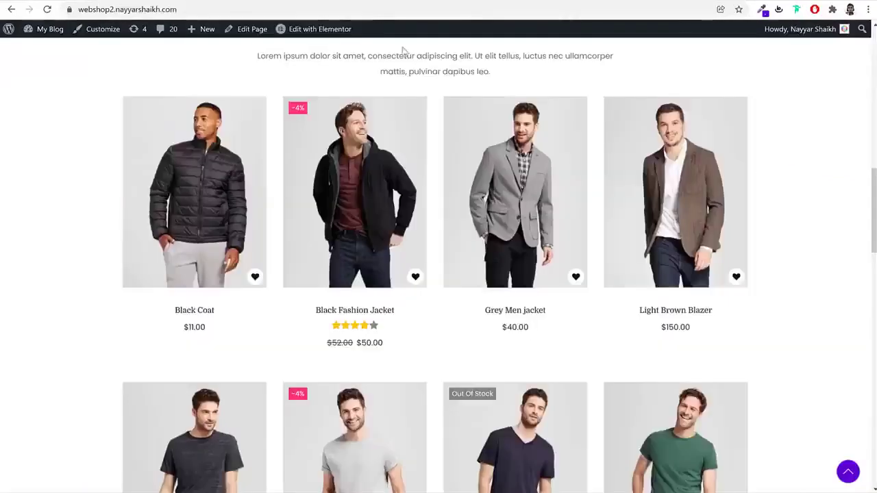
Open the demo shop's contact page and scroll through it
scroll(564, 171, up, 10)
click(624, 62)
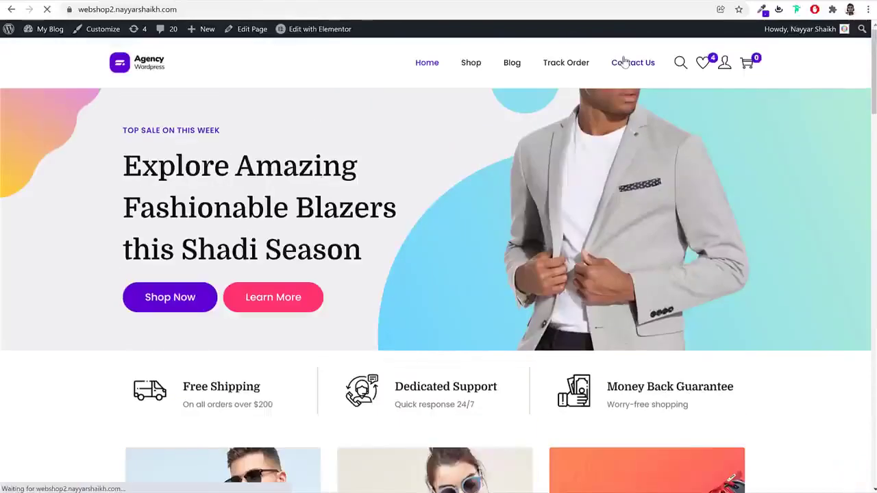
scroll(375, 344, down, 3)
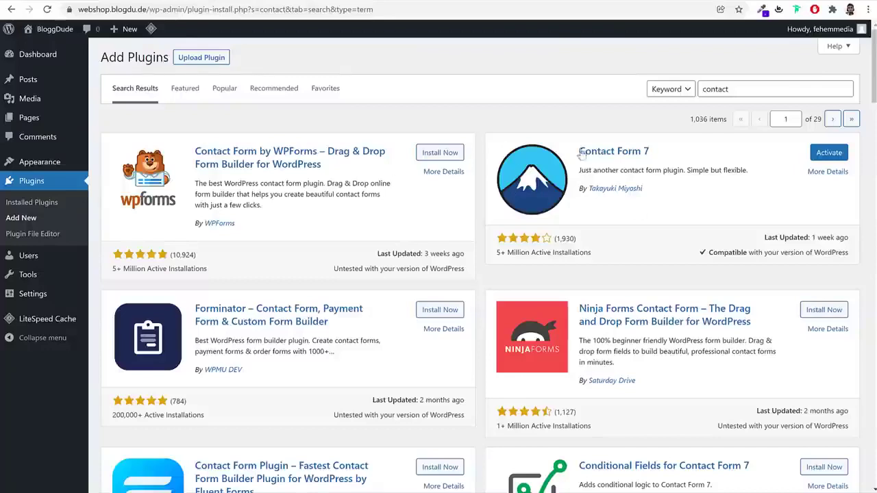
Search plugins for 'var' and install the second Variation Swatches for WooCommerce plugin
click(759, 87)
key(ctrl+a)
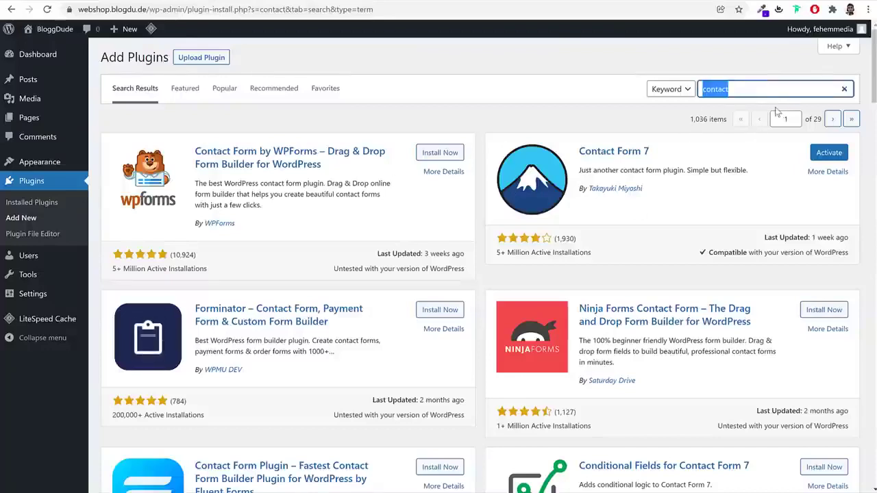
text(variation)
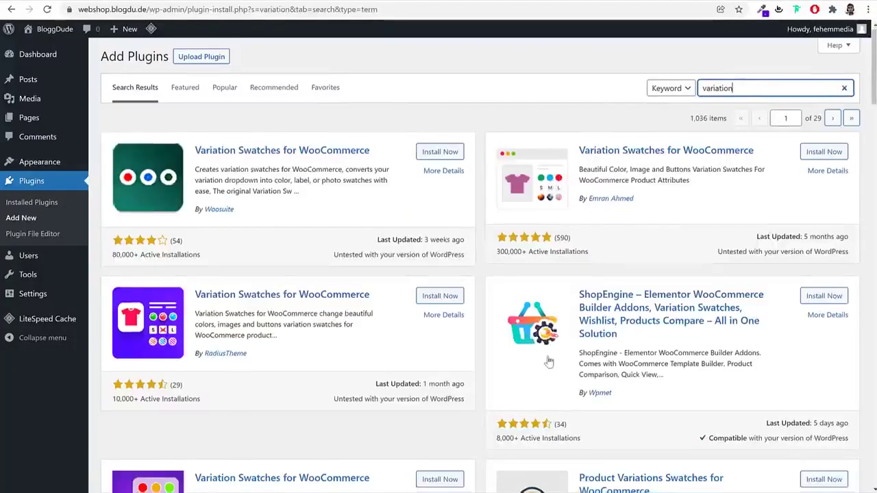
scroll(544, 358, down, 2)
scroll(652, 205, up, 2)
drag(577, 150, 763, 155)
drag(634, 200, 582, 203)
click(823, 152)
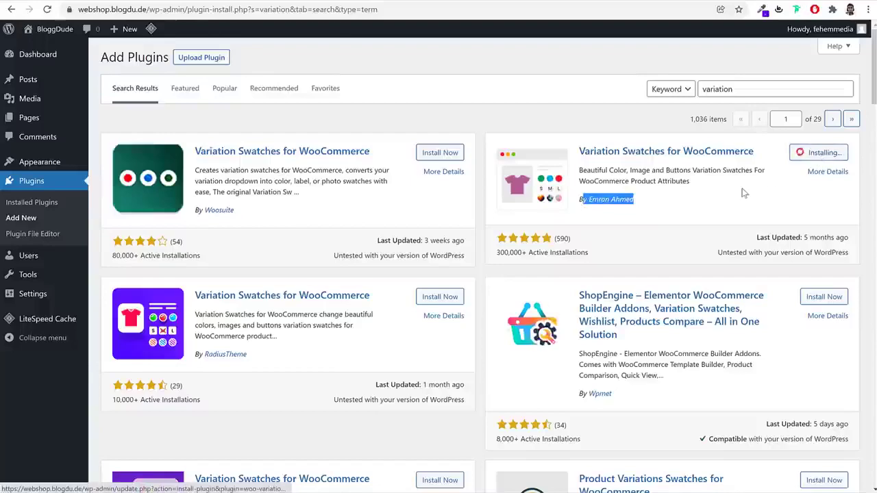
click(709, 199)
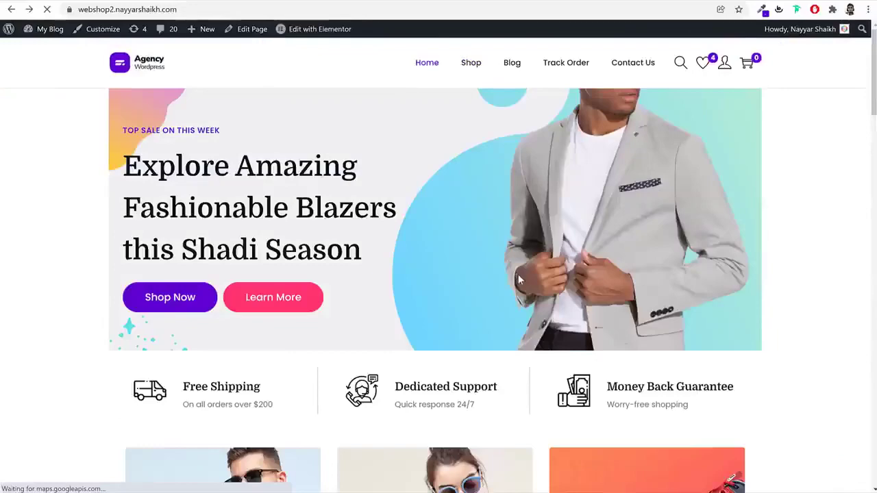
On the demo shop, try the white and black colours of the Working Boy T-Shirt
scroll(519, 280, down, 15)
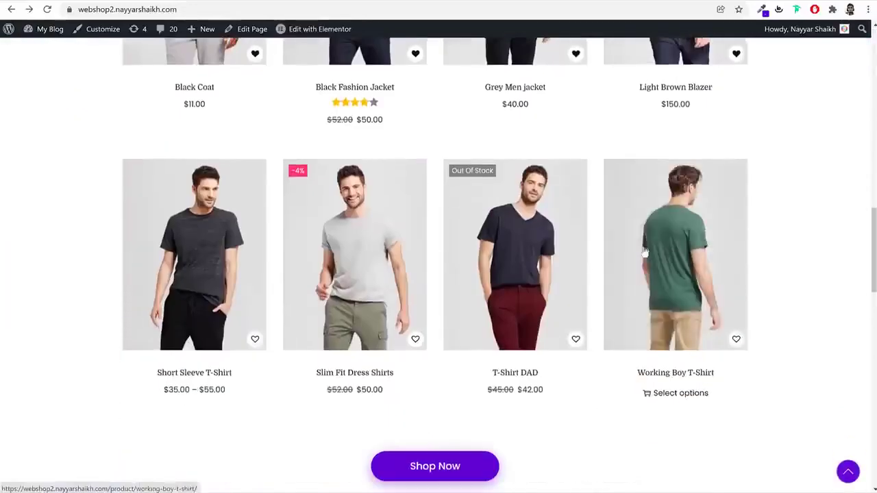
click(668, 248)
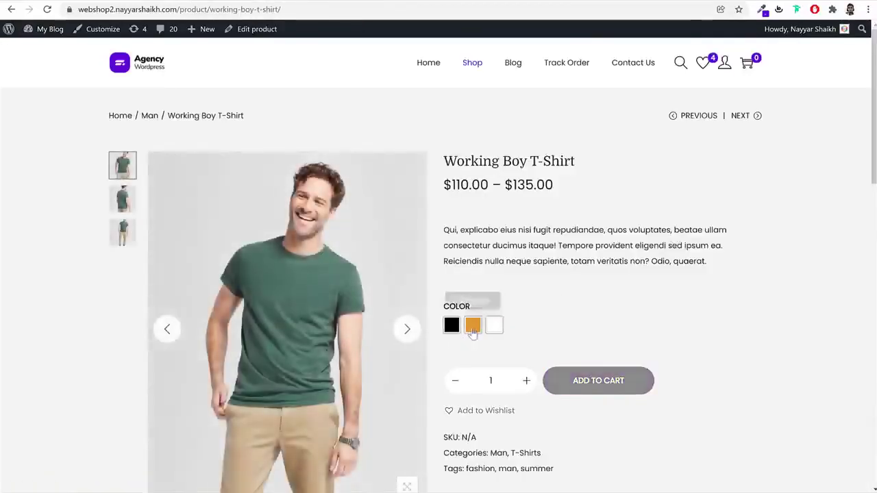
click(494, 327)
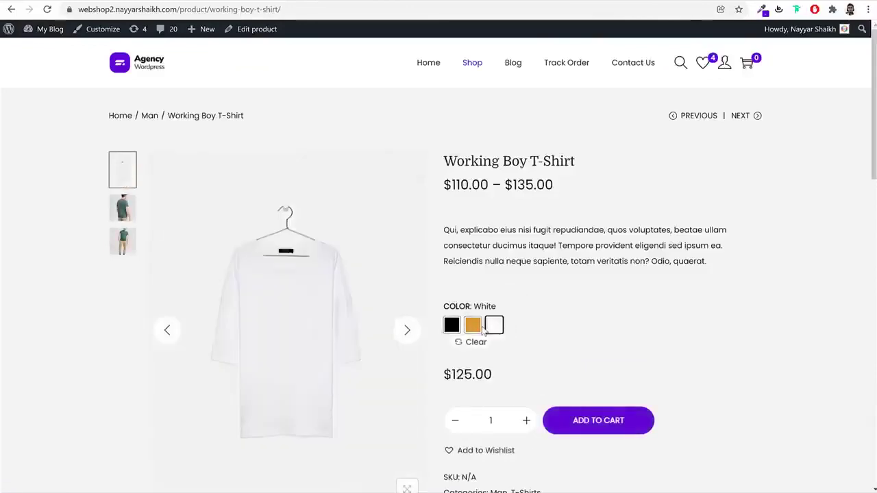
click(452, 325)
click(147, 69)
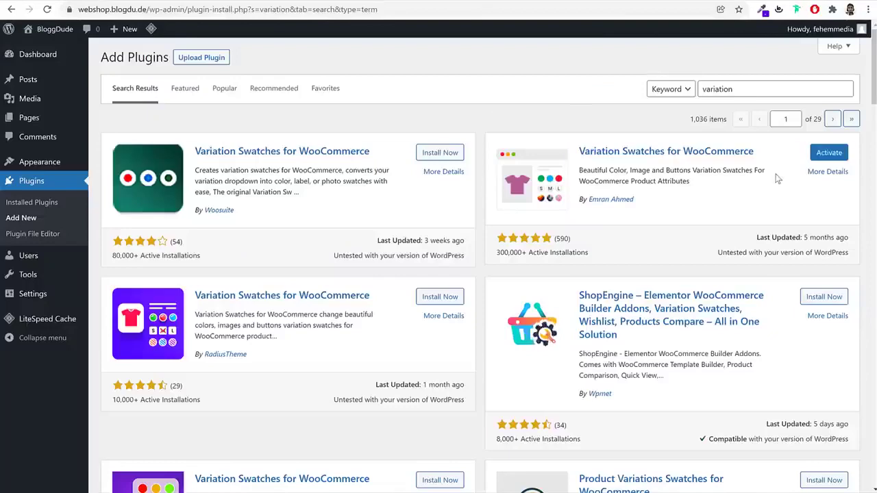
Select all installed plugins and bulk-activate them
click(43, 201)
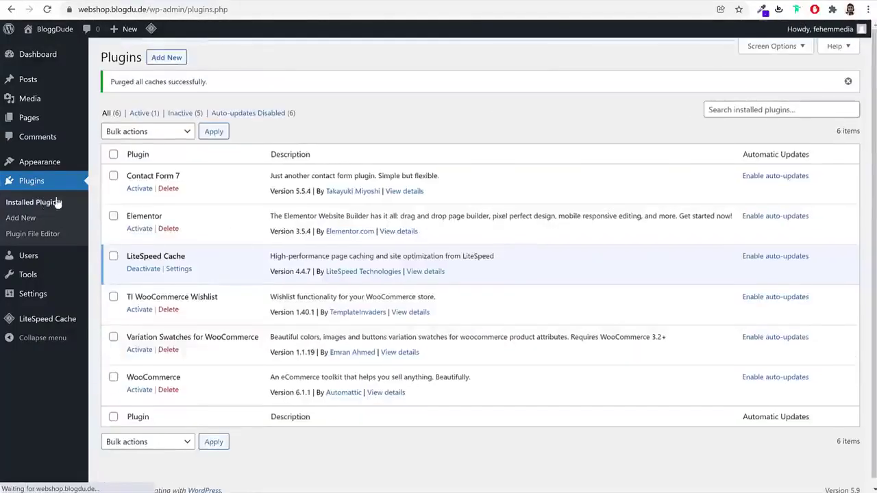
click(114, 155)
click(137, 132)
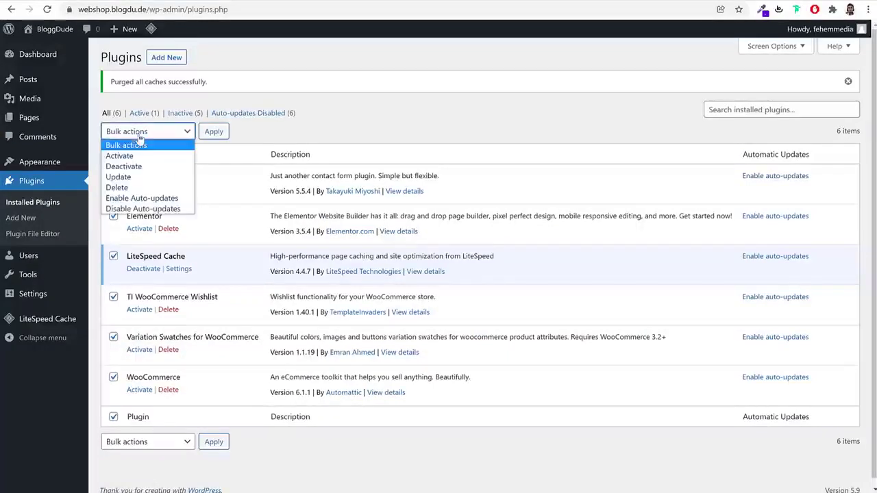
click(160, 153)
click(213, 131)
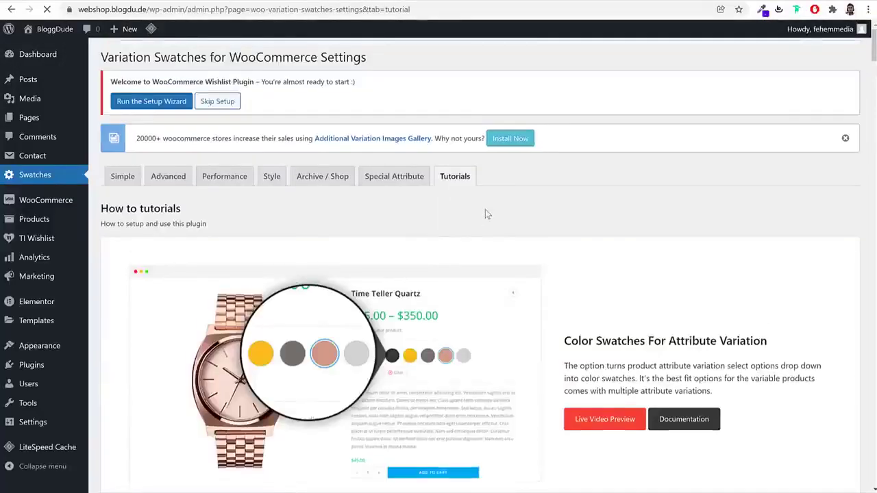
Point out the TI Wishlist plugin's welcome notice that appears after activation
scroll(722, 274, down, 2)
scroll(722, 274, up, 2)
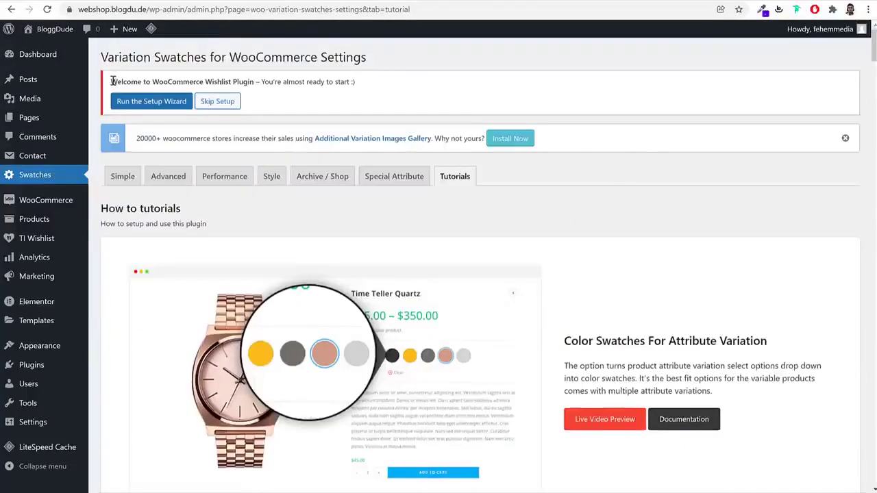
drag(112, 82, 346, 83)
click(346, 83)
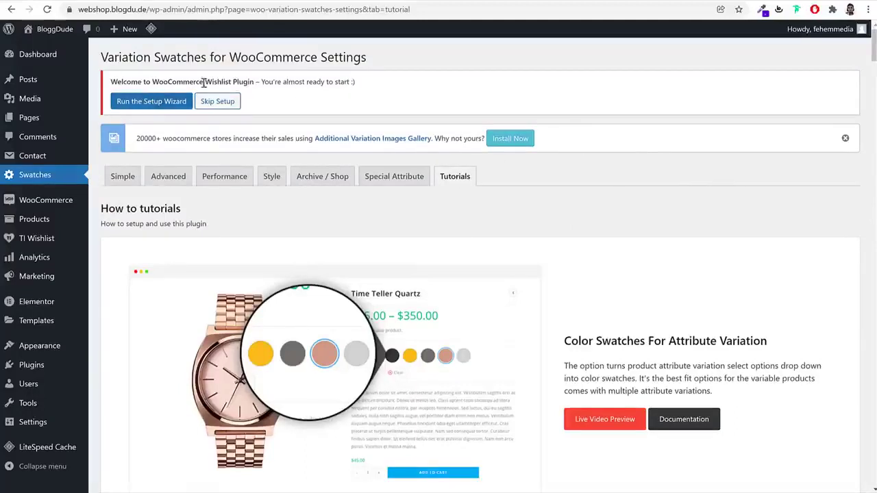
drag(205, 82, 261, 82)
click(261, 82)
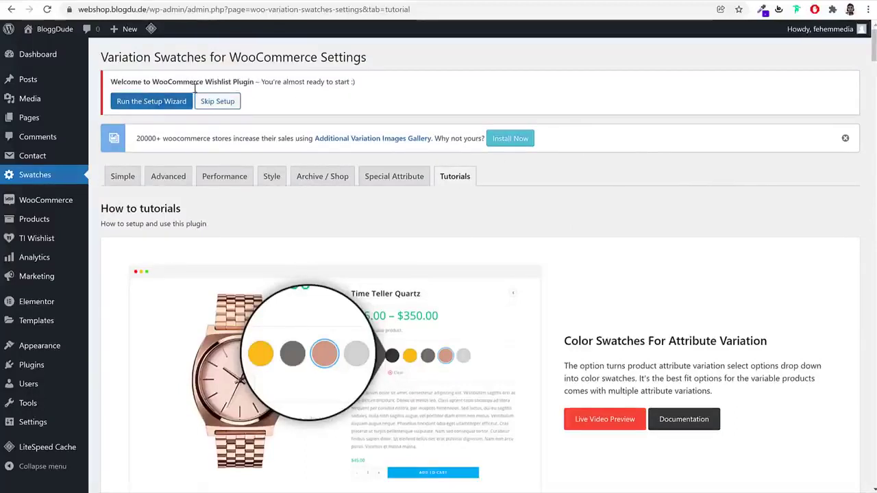
Start the TI Wishlist setup wizard and reach its Page Setup step
click(147, 107)
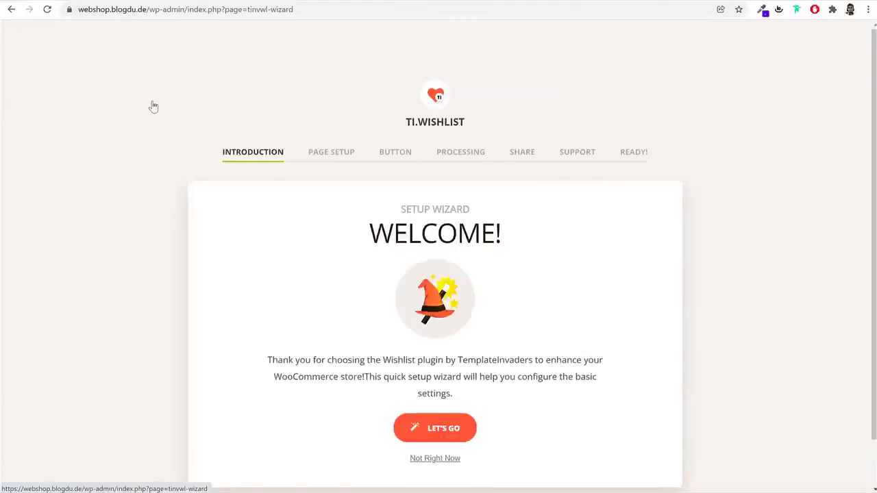
scroll(687, 226, down, 1)
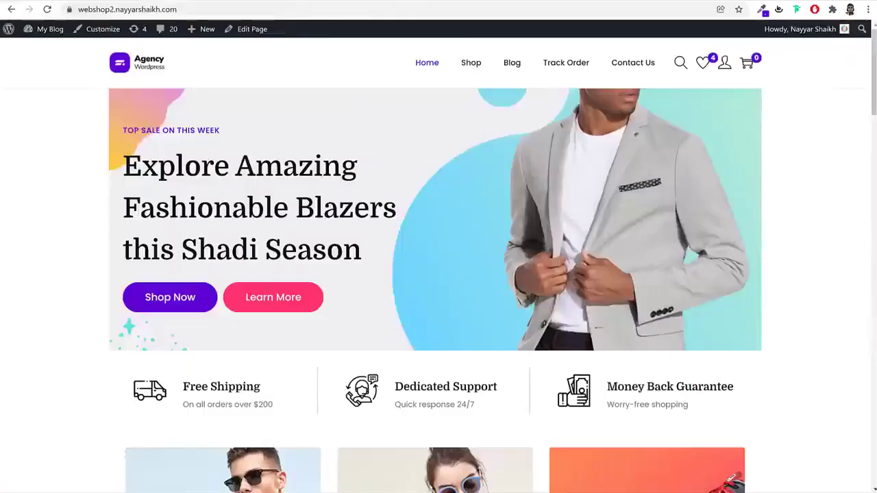
click(703, 69)
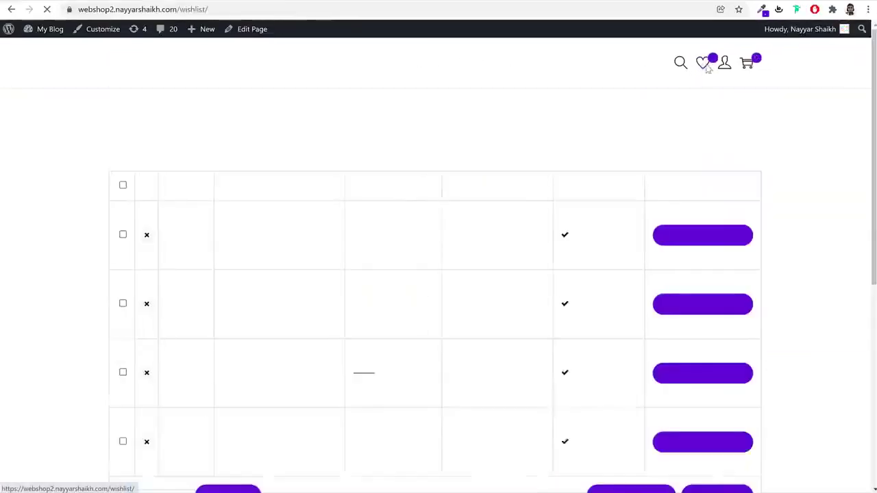
scroll(436, 233, down, 3)
scroll(377, 143, up, 3)
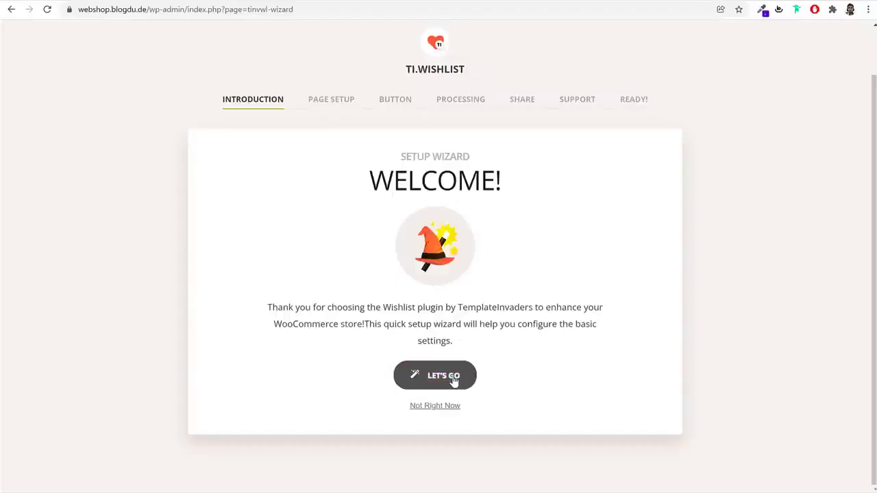
click(450, 378)
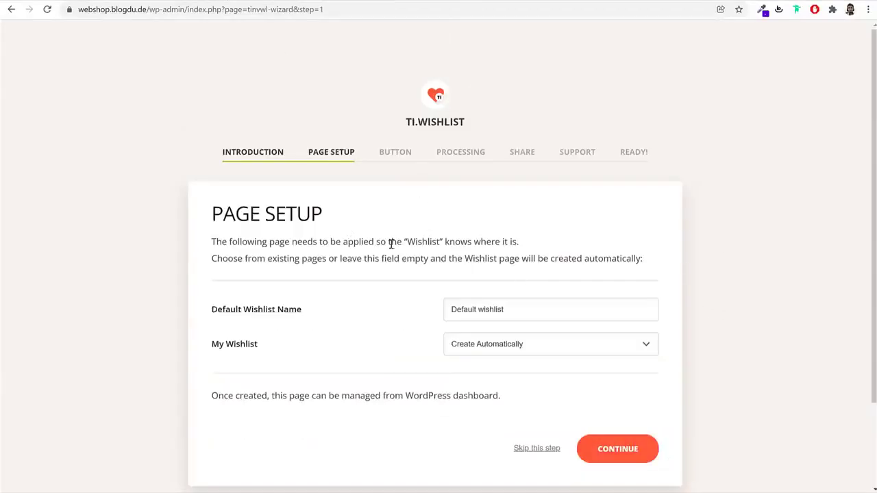
Rename the default wishlist to 'My Wishlist' and save the page setup
drag(327, 221, 222, 215)
scroll(546, 246, down, 2)
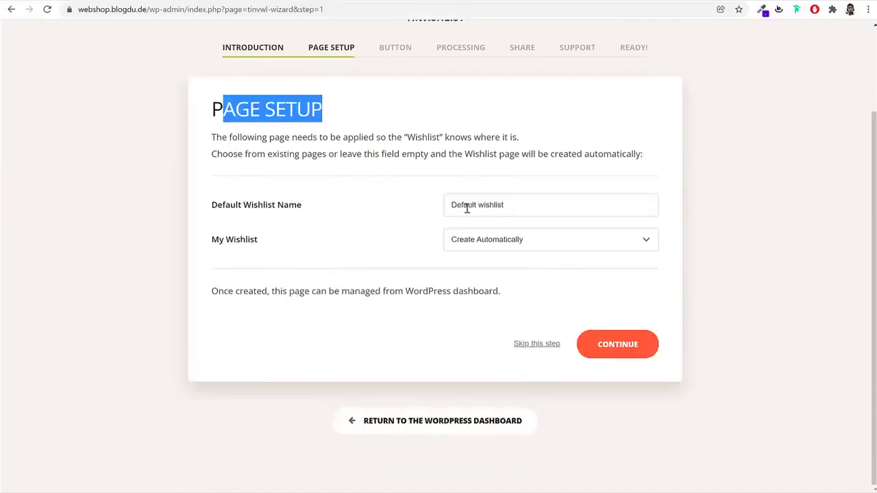
drag(483, 205, 376, 211)
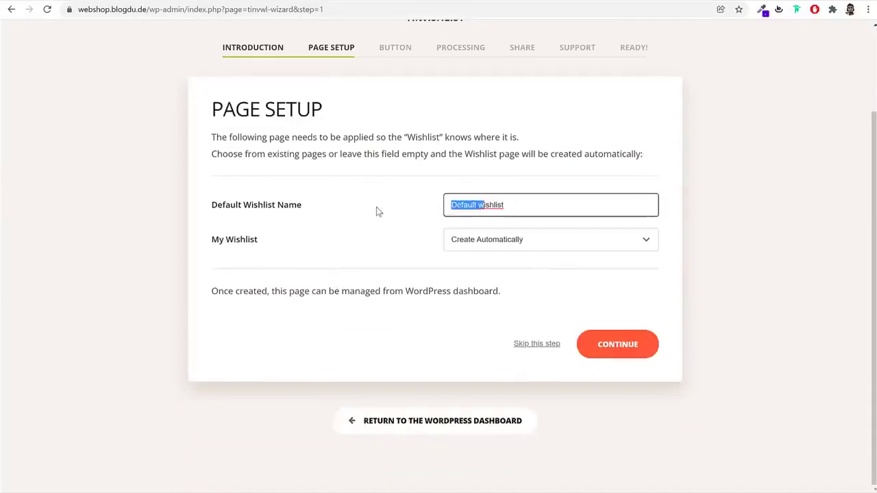
key(BackSpace)
text(My W)
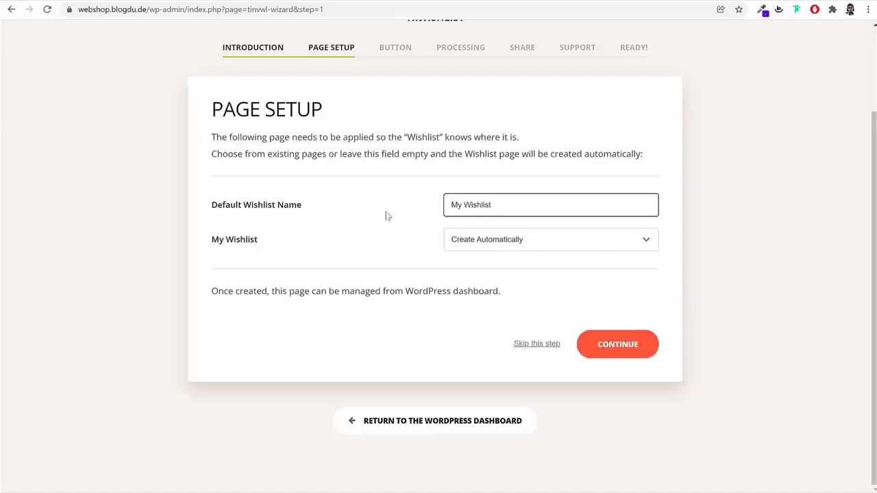
double_click(522, 203)
click(637, 349)
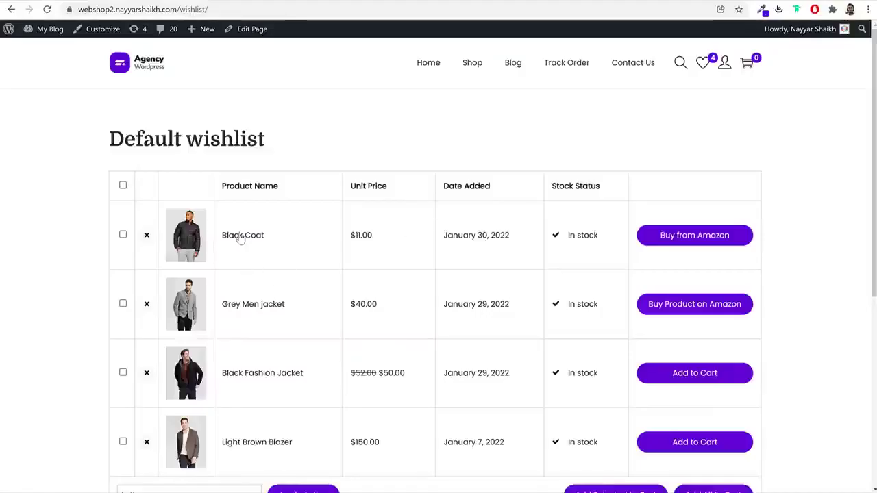
Check the Black Coat page, then finish the processing, sharing and support steps of the wizard
click(233, 234)
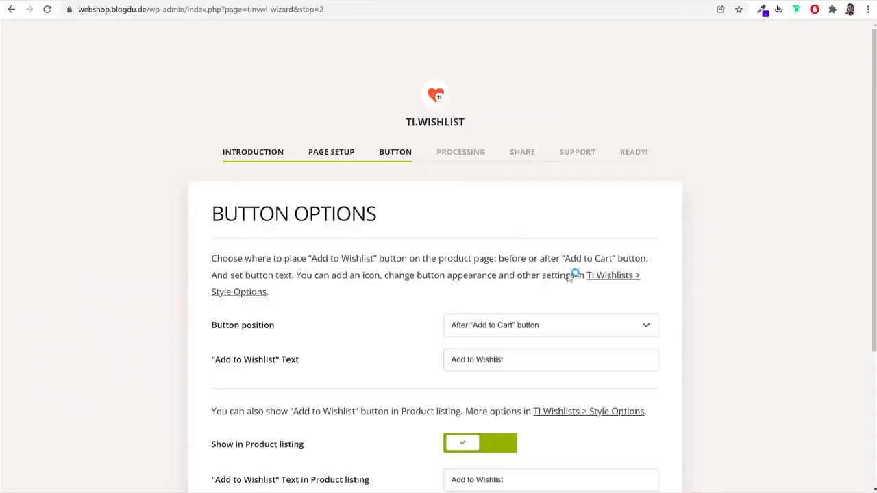
scroll(777, 342, down, 3)
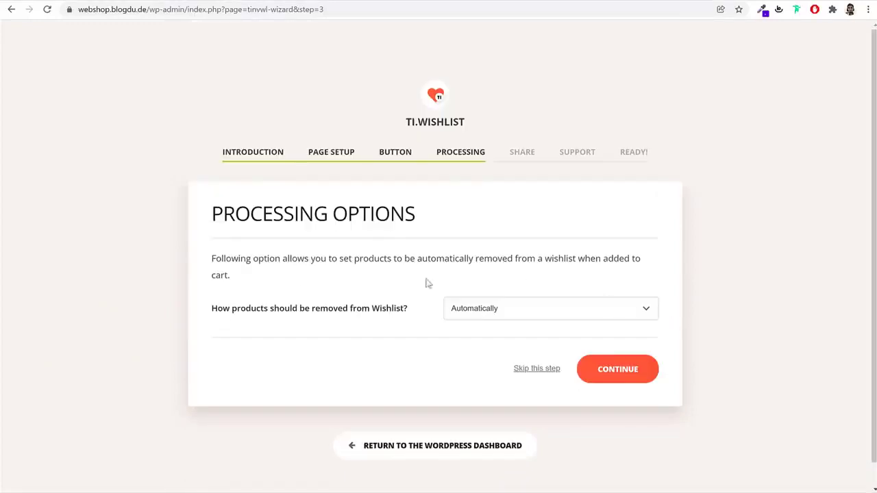
click(601, 379)
scroll(641, 366, down, 3)
scroll(154, 220, up, 2)
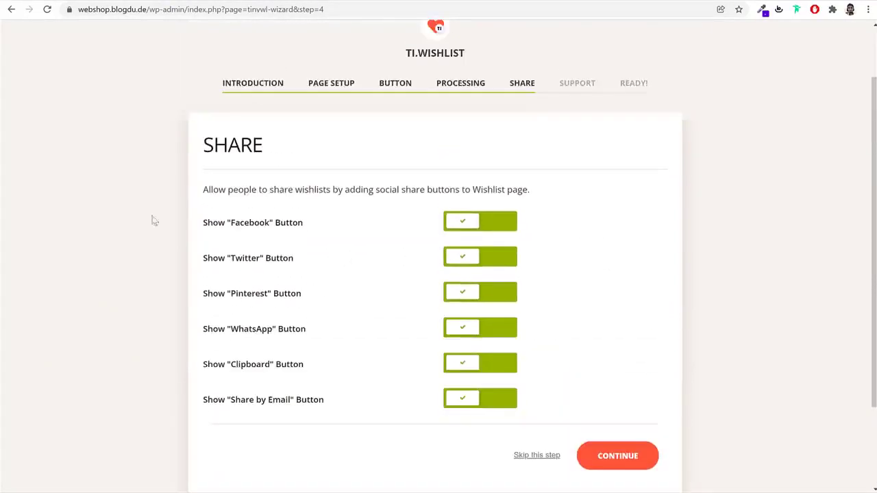
click(619, 468)
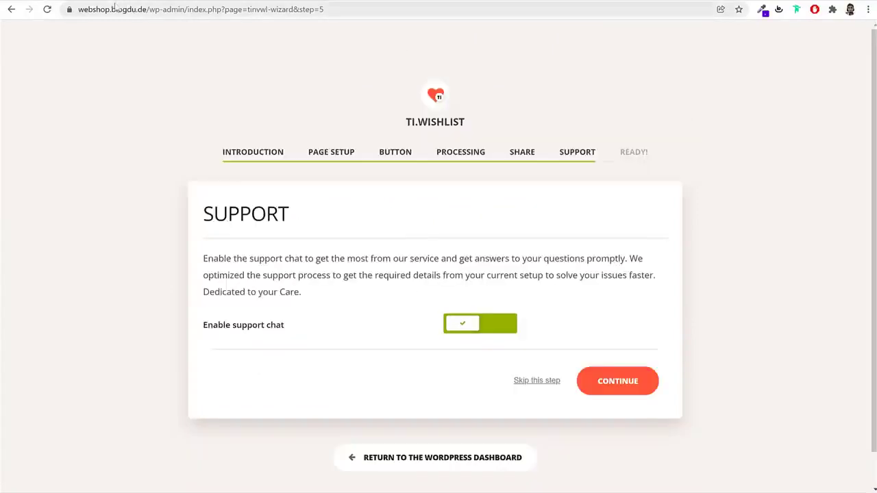
click(622, 387)
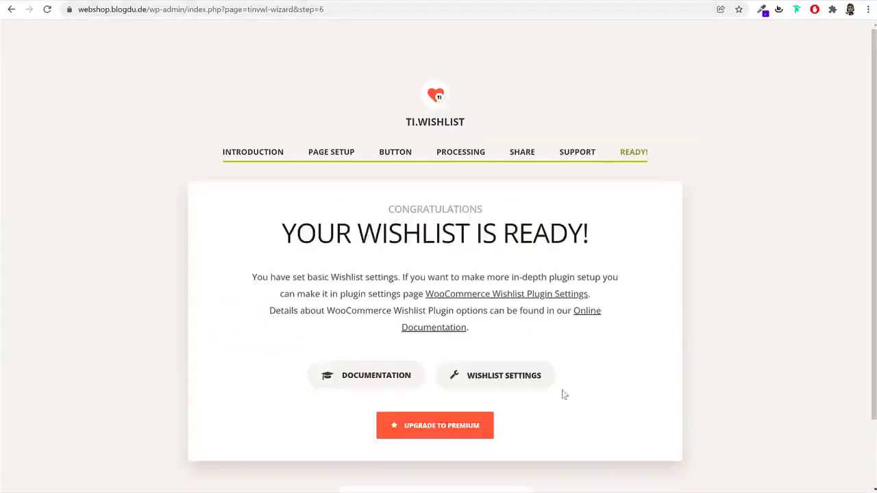
scroll(480, 411, down, 2)
click(470, 420)
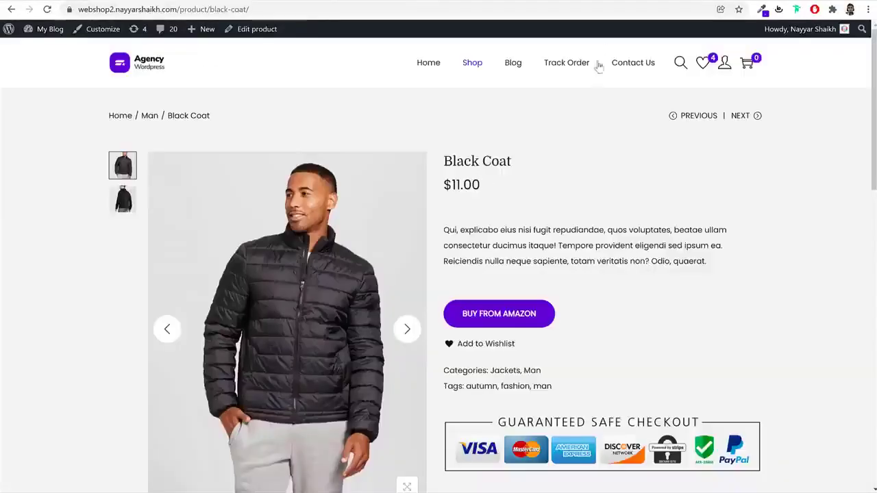
View the shop's wishlist page, hide the dashboard's Elementor Overview box, and list all pages
click(701, 67)
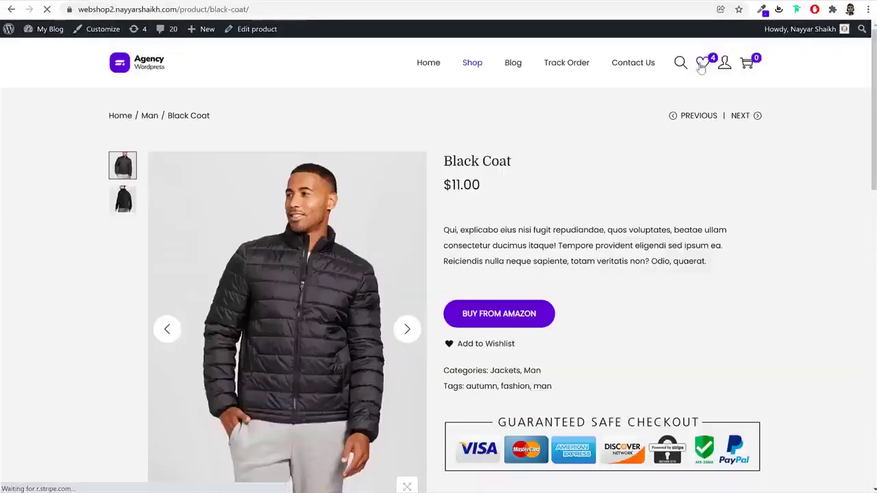
scroll(736, 284, down, 4)
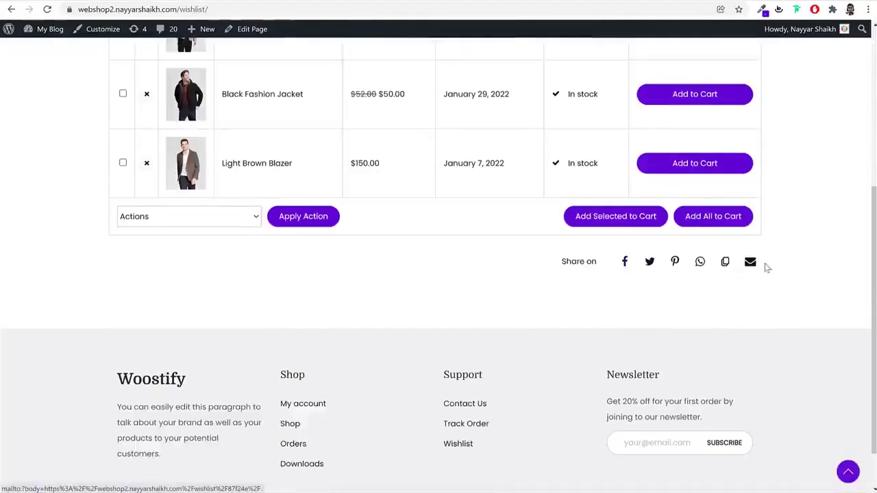
scroll(470, 337, up, 4)
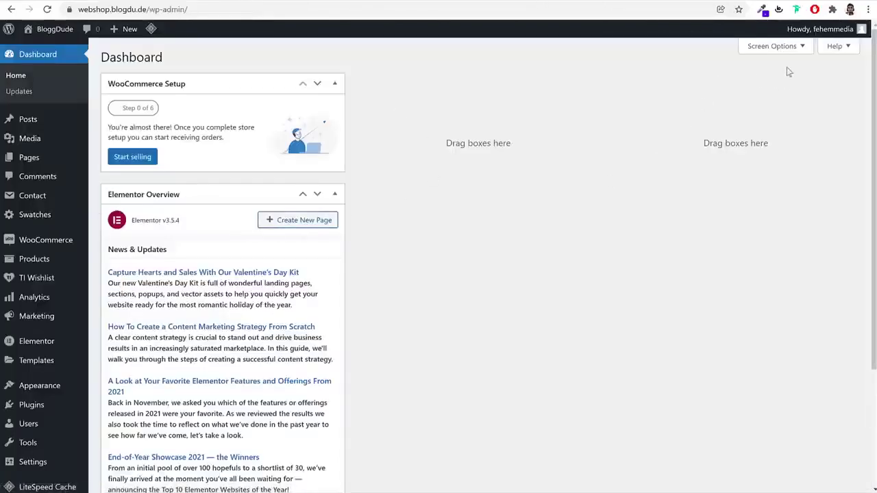
click(775, 46)
click(206, 95)
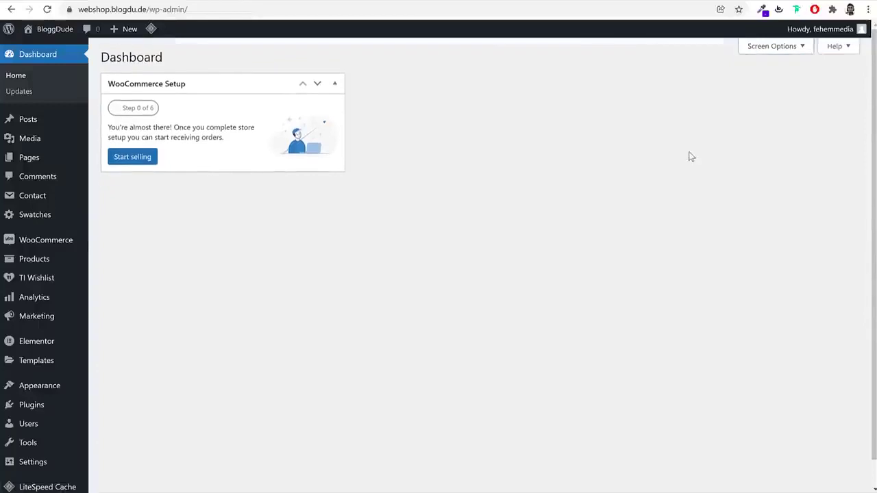
click(49, 159)
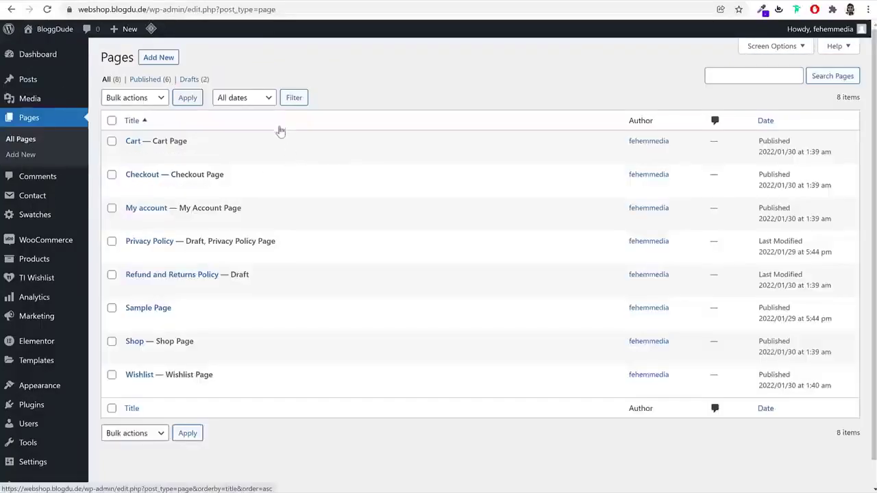
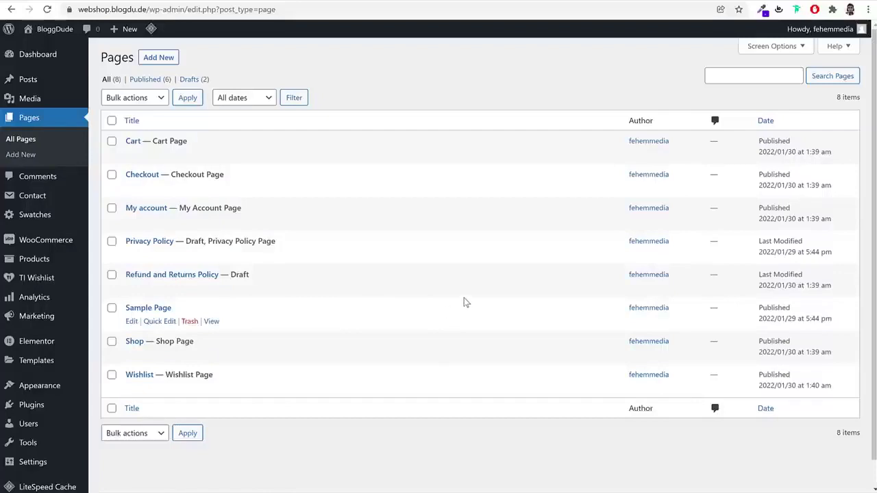
Open WooCommerce settings and enter 'A123' as the store's first address line
mouse_move(27, 246)
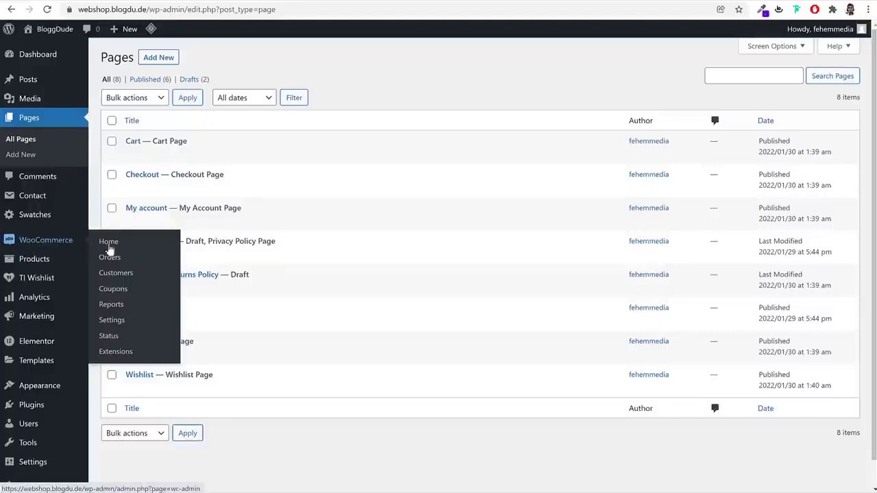
click(126, 320)
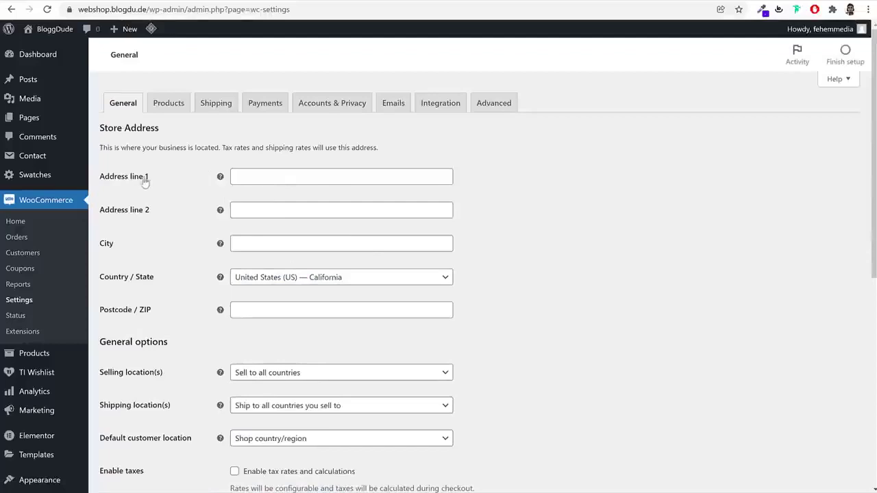
click(274, 179)
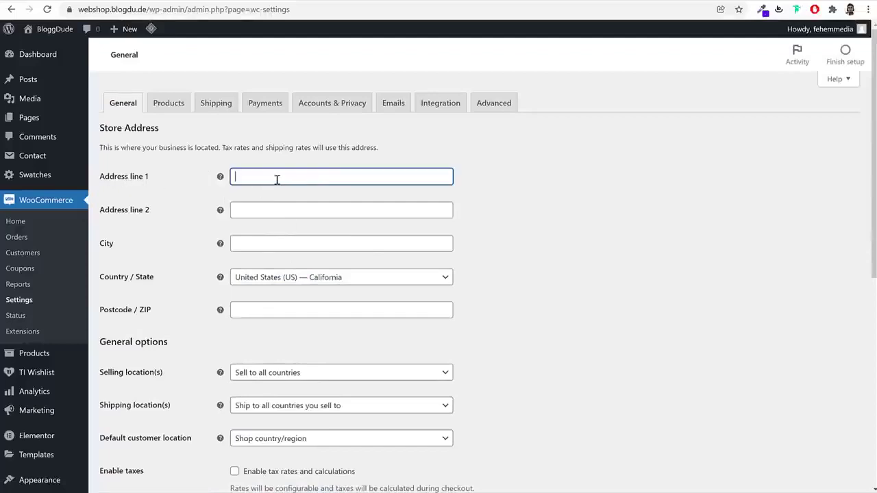
text(A123)
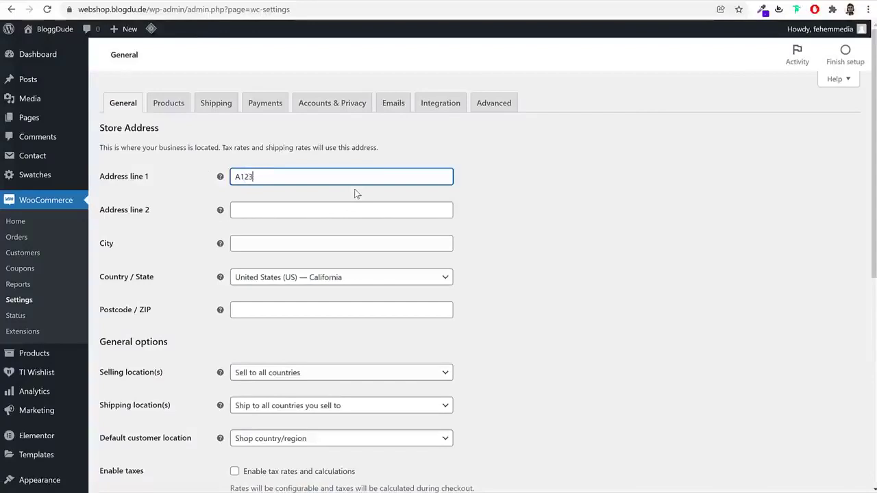
Set the city to Mumbai and the country/state to India — Maharashtra
click(355, 246)
text(Mumbai)
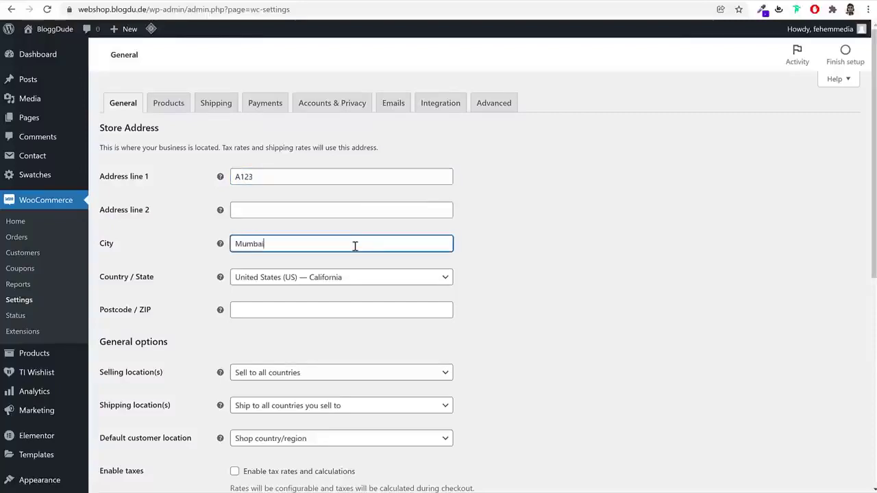
key(Tab)
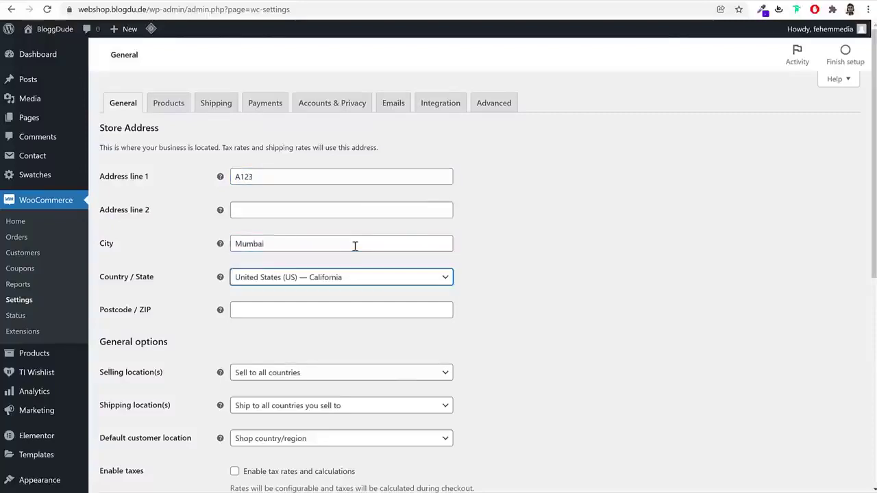
text(maha)
key(Return)
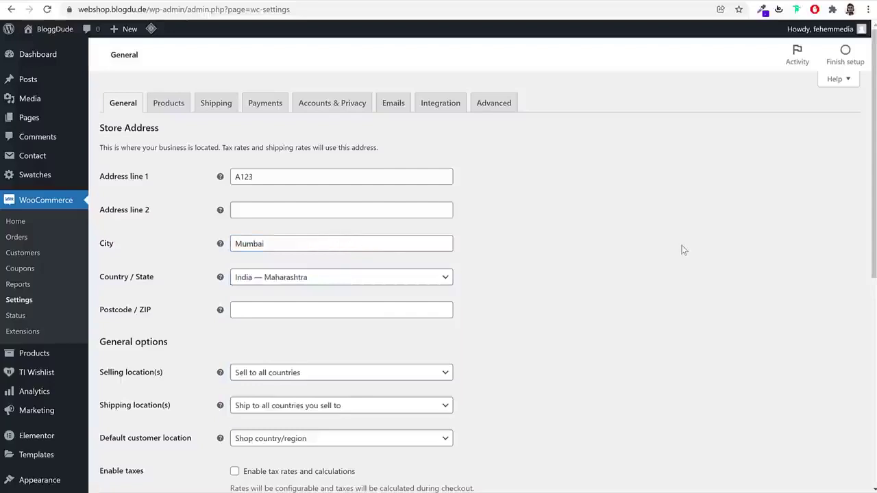
scroll(274, 195, down, 2)
click(273, 194)
Enter postcode 40000 and set selling locations to 'Sell to specific countries'
text(40000)
scroll(273, 194, down, 2)
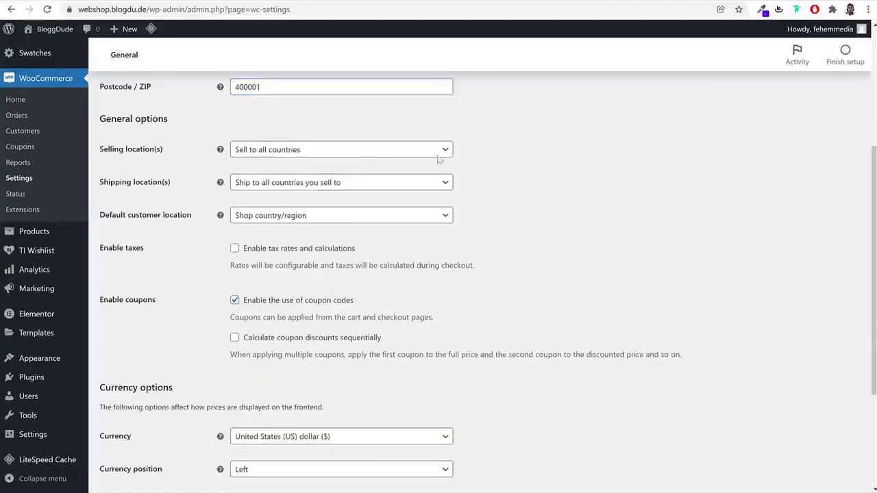
click(324, 155)
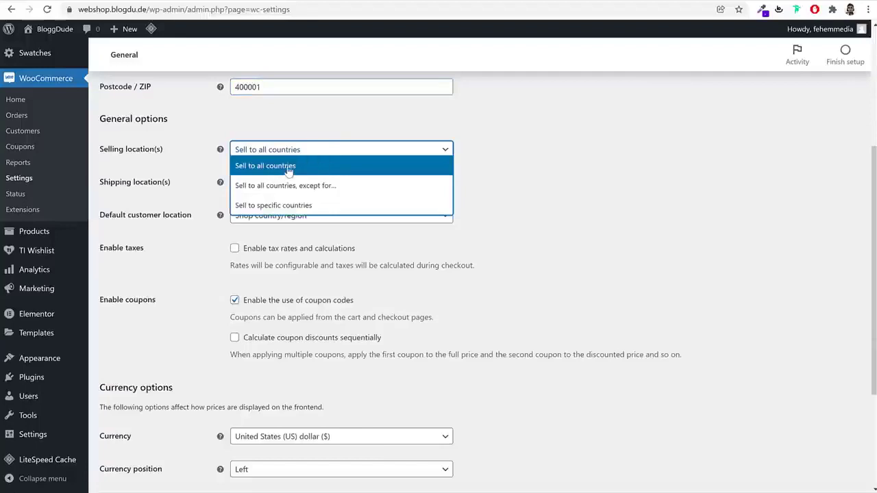
click(300, 173)
click(302, 150)
click(286, 213)
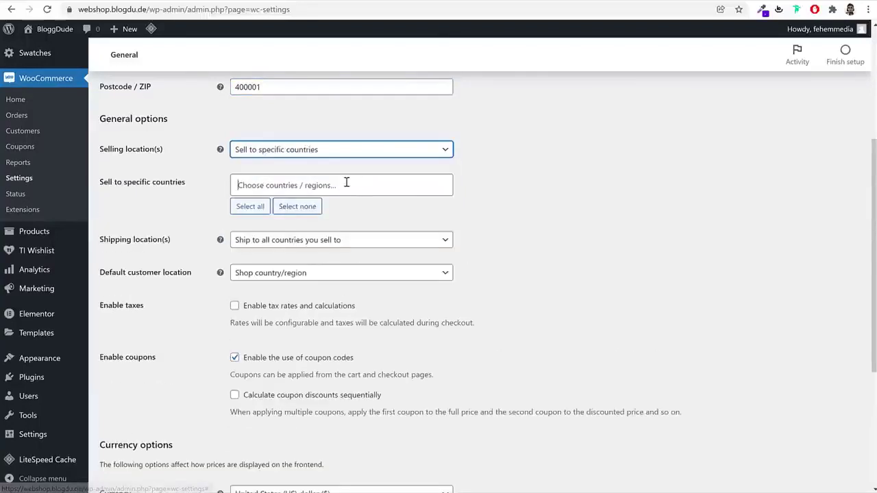
Add India and United States (US) as the countries to sell to
click(347, 182)
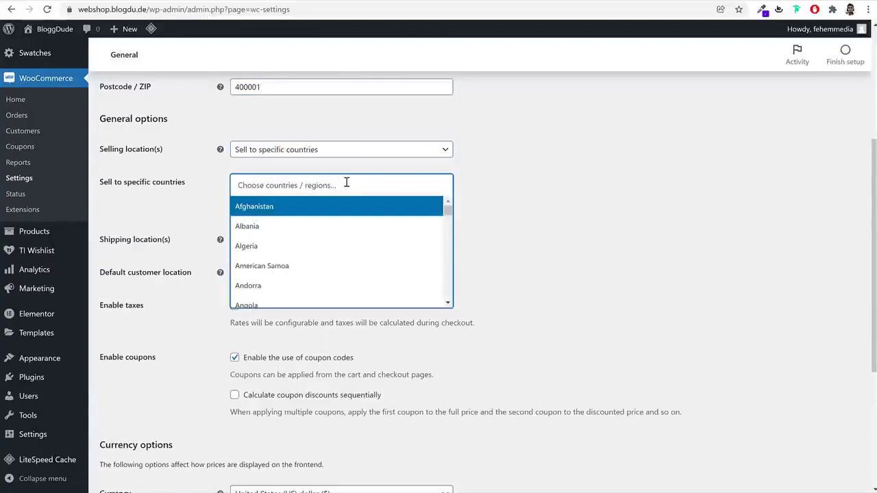
text(indi)
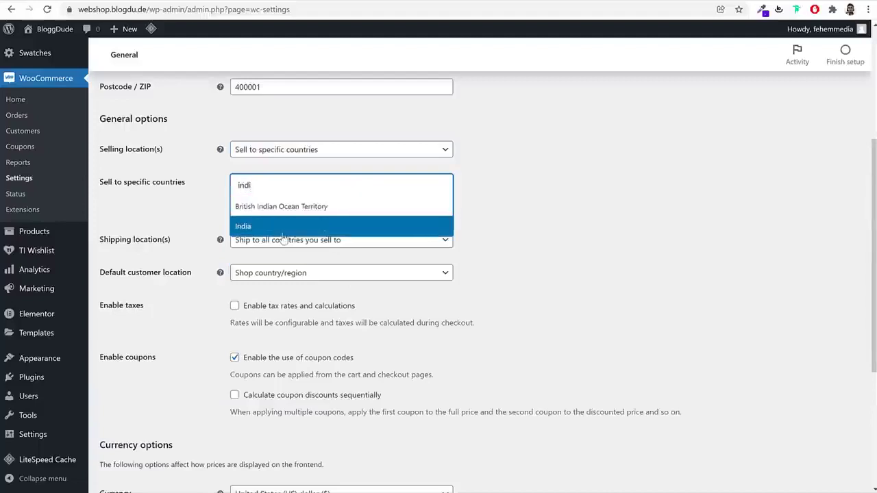
click(284, 231)
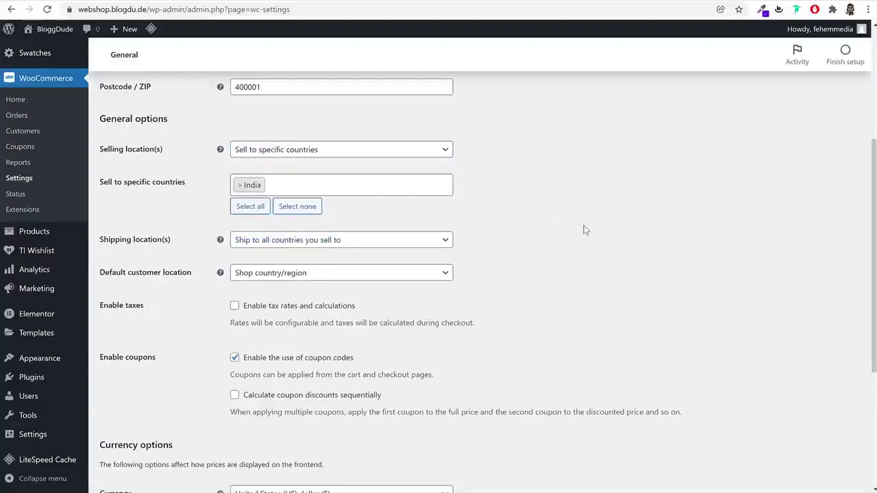
click(350, 189)
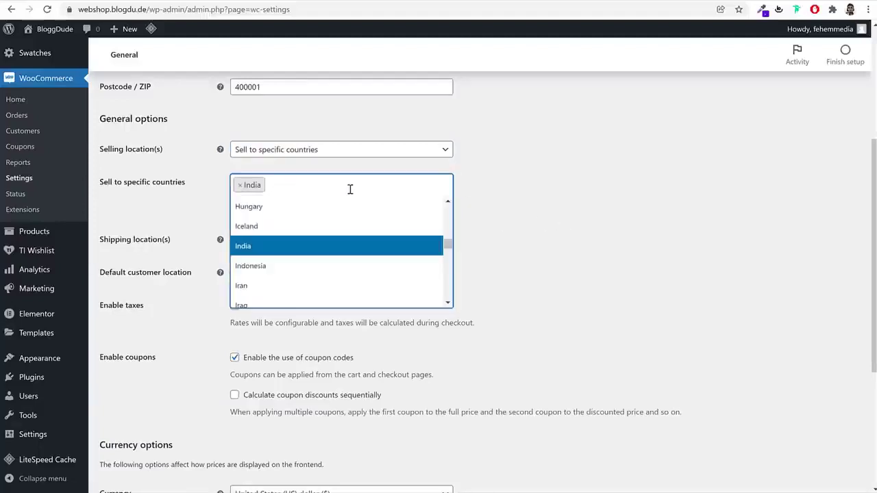
text(uni)
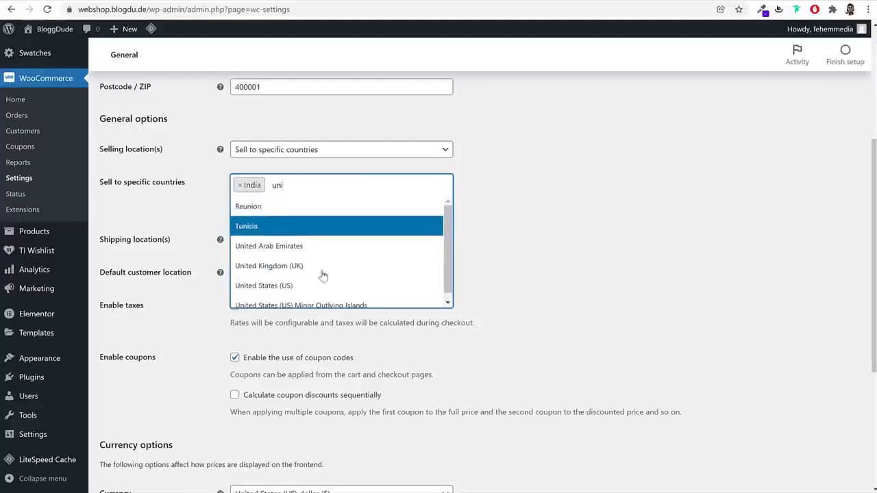
click(312, 285)
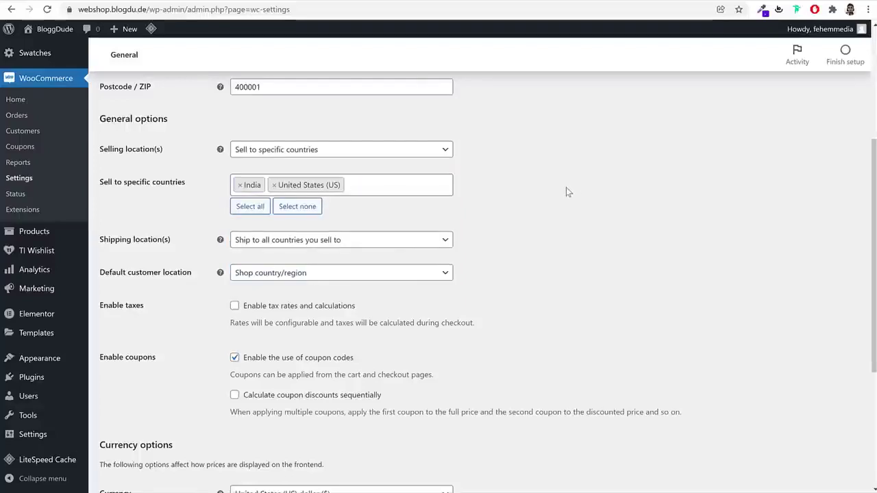
scroll(596, 212, down, 1)
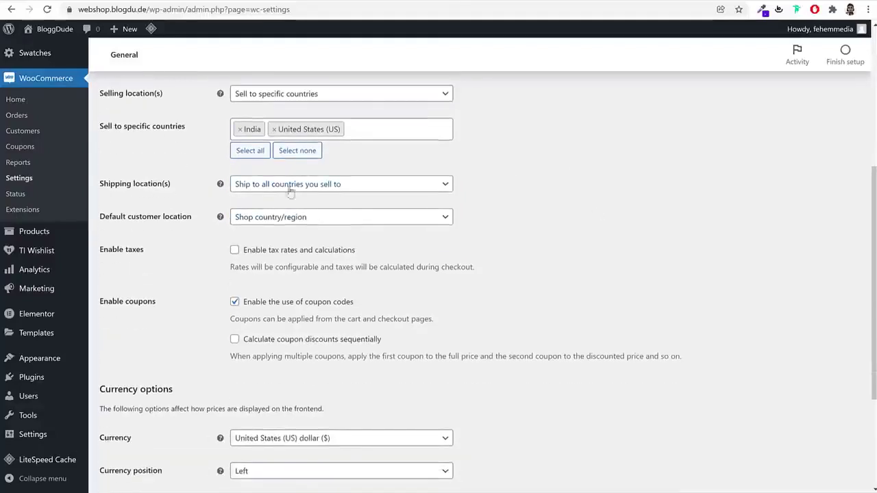
scroll(570, 212, down, 1)
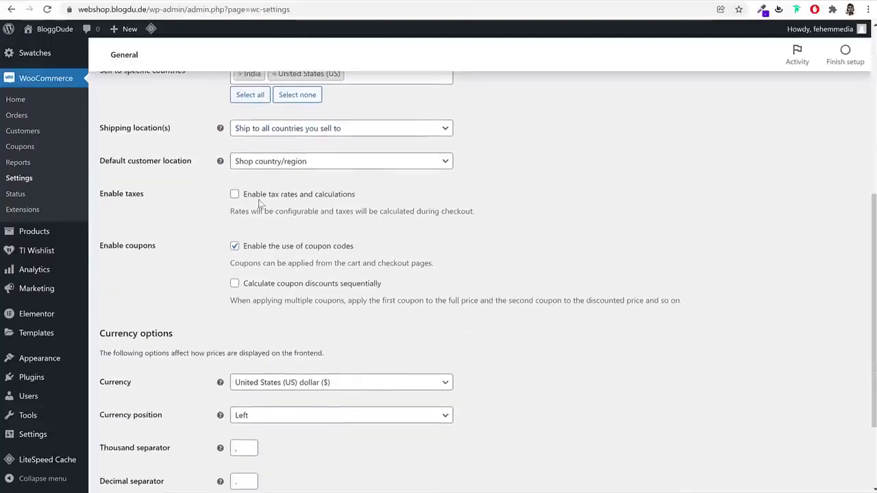
Enable tax rates and calculations and switch the currency to Indian rupee
click(235, 195)
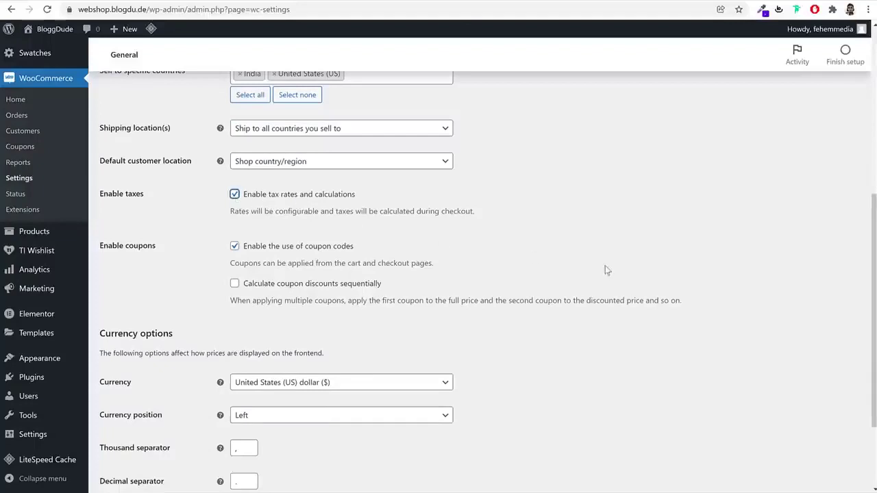
scroll(619, 292, down, 2)
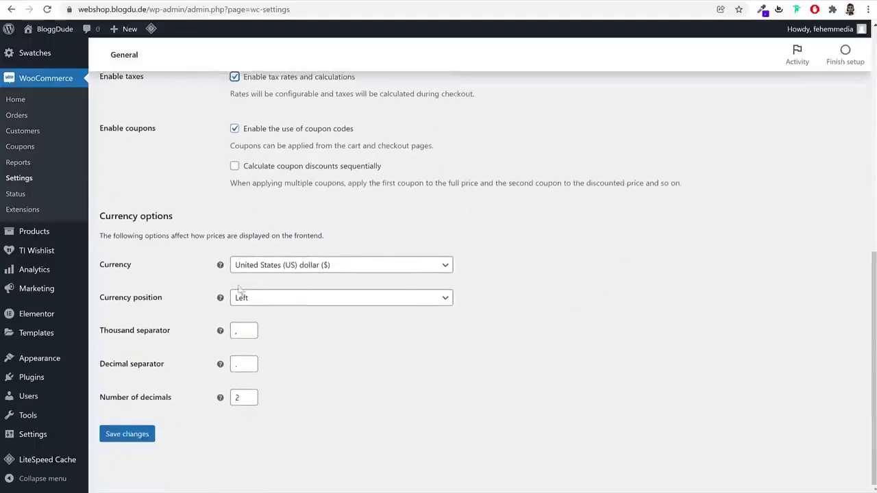
click(270, 266)
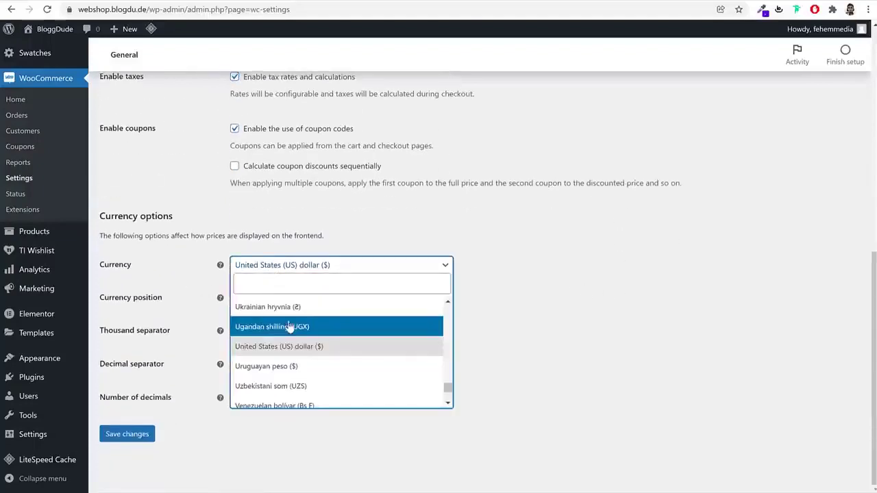
text(ind)
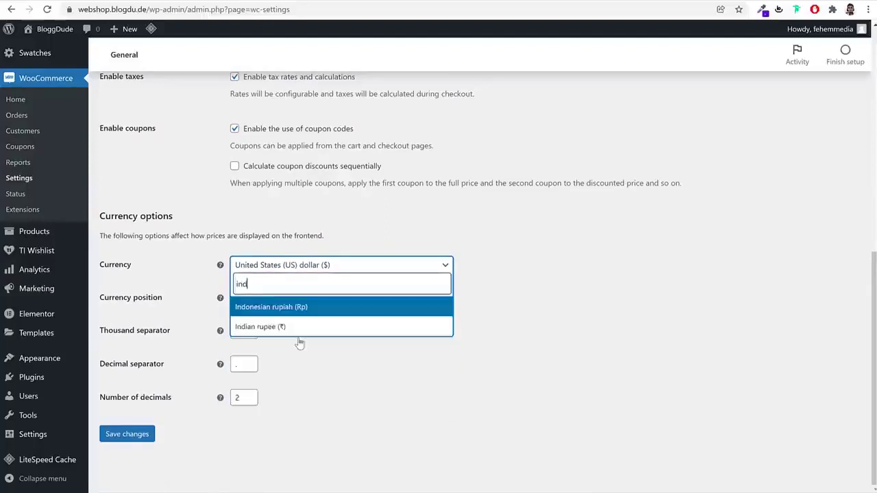
click(298, 328)
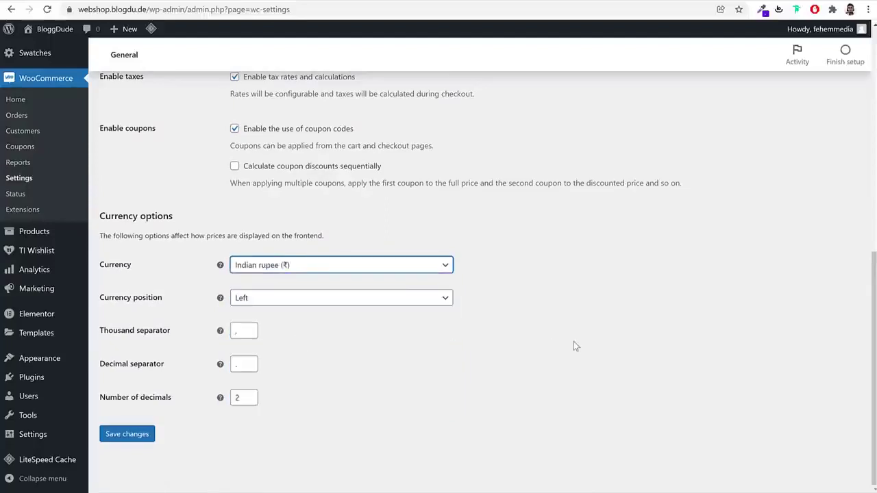
Set the currency back to United States (US) dollar and save the general settings
click(300, 266)
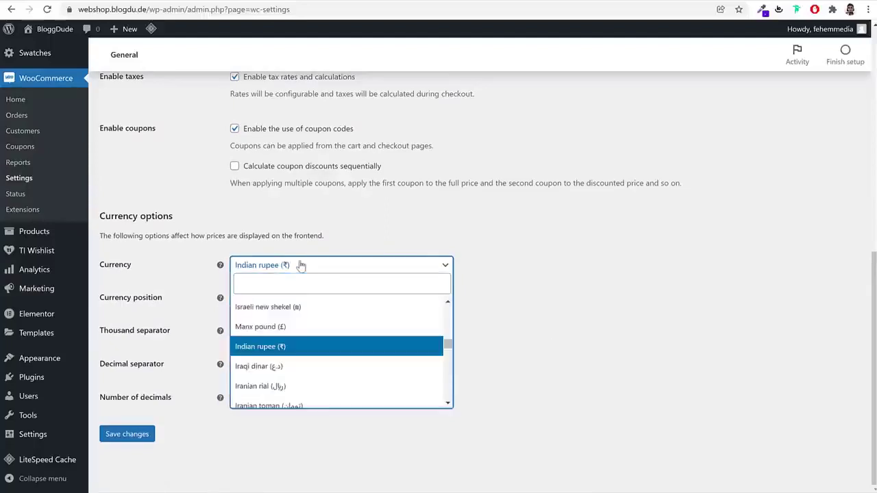
text(uni)
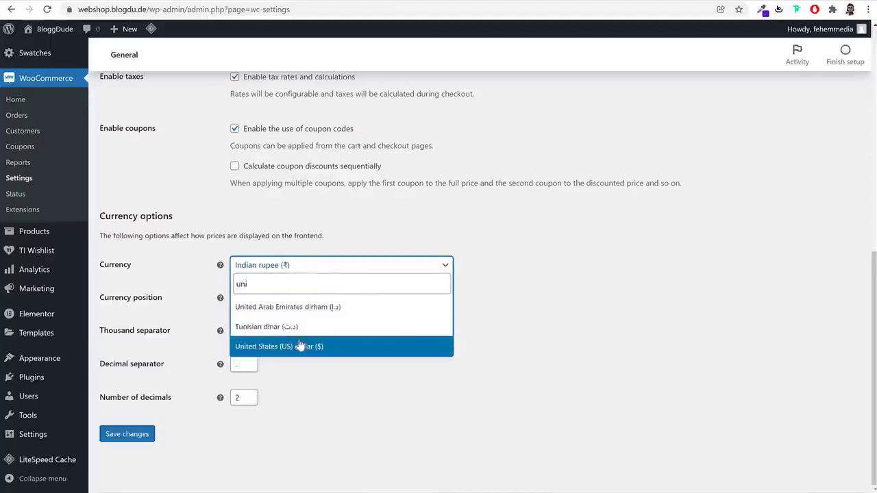
click(300, 346)
click(131, 435)
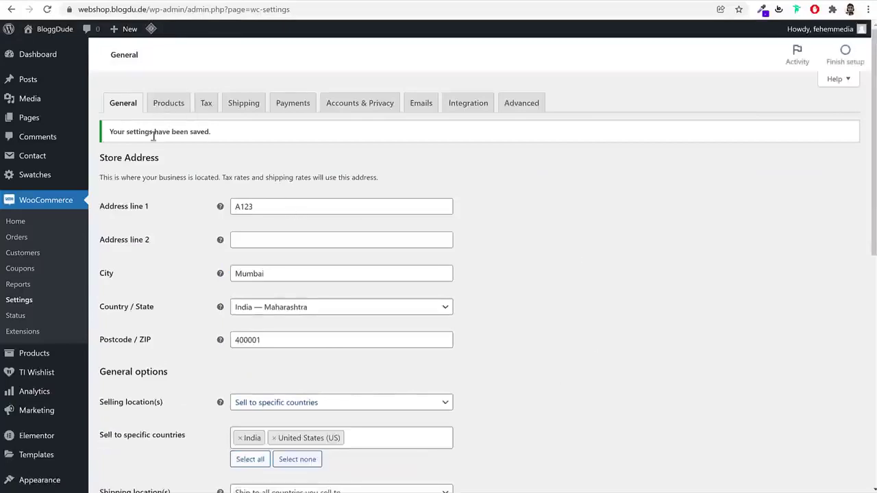
In the Products settings, set the weight unit to g
click(176, 109)
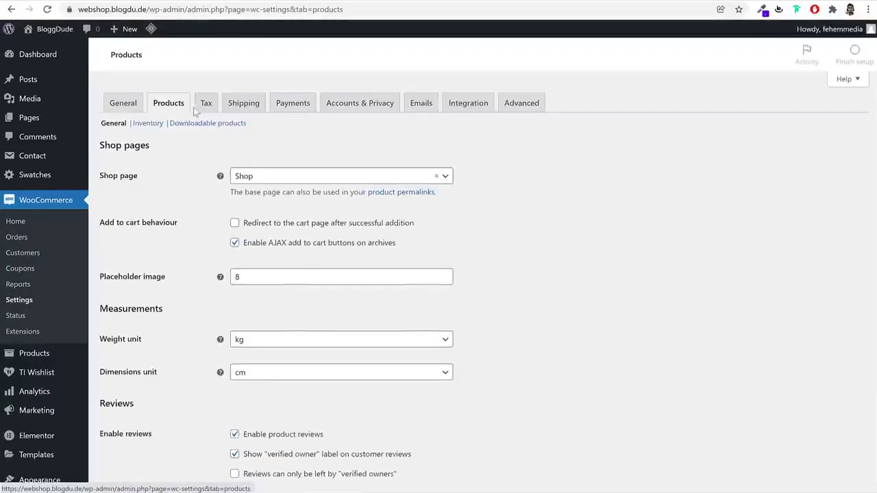
triple_click(104, 181)
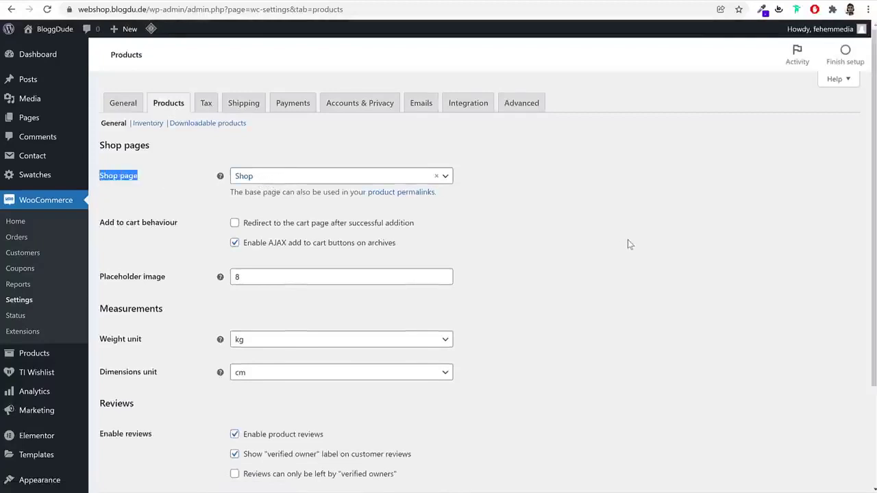
scroll(628, 244, down, 2)
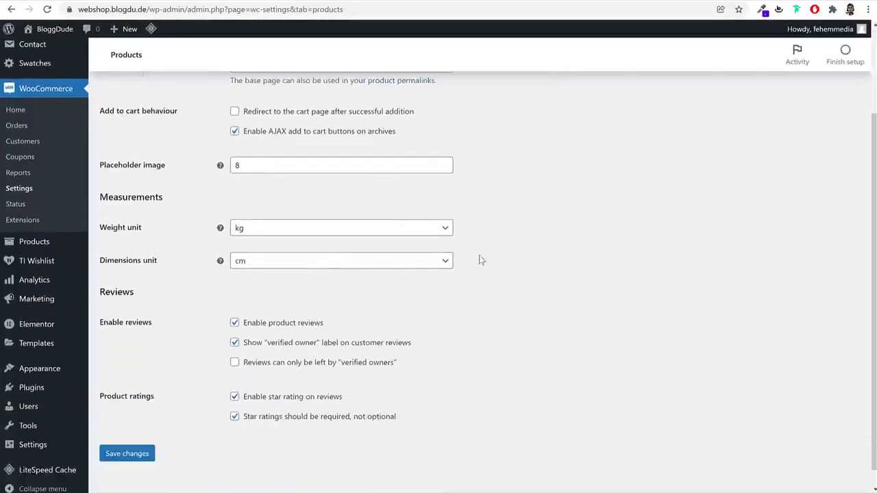
click(272, 237)
click(268, 262)
click(516, 228)
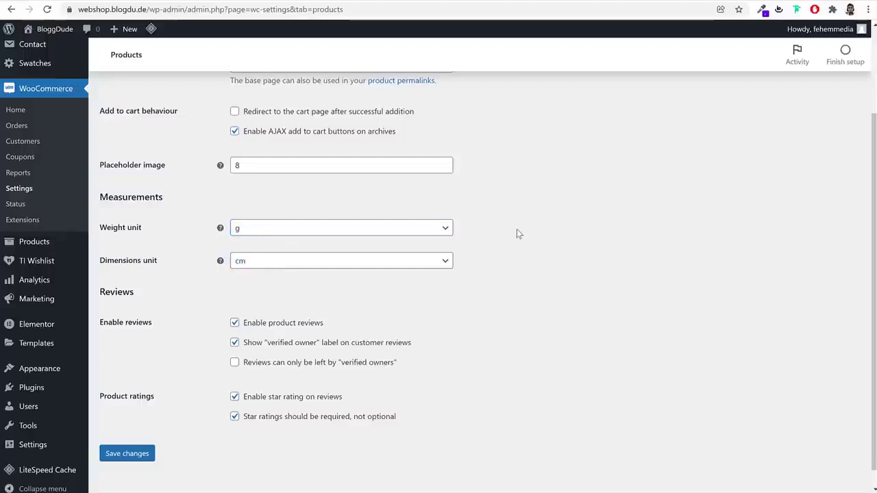
Confirm g for weight and cm for dimensions, then save the product settings
click(317, 235)
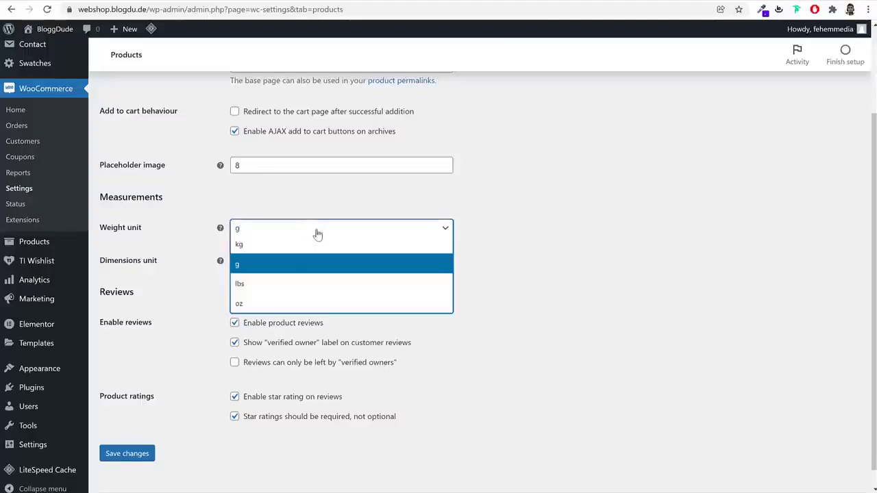
click(269, 266)
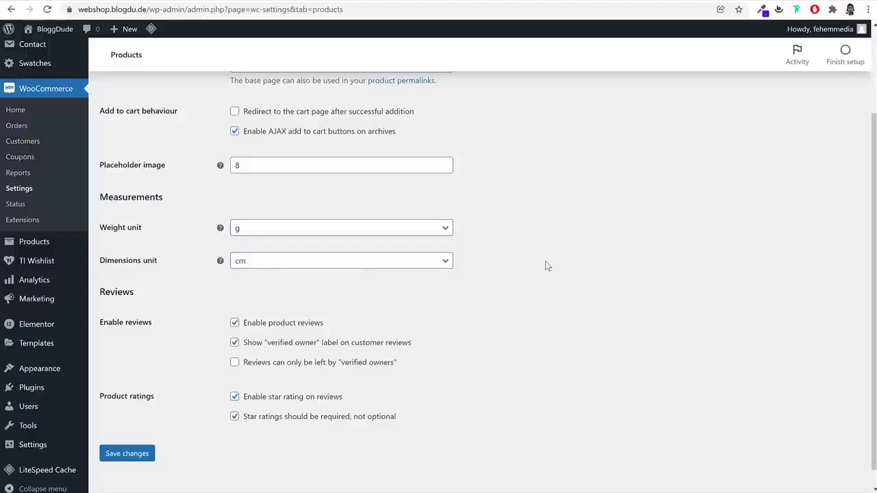
click(336, 227)
click(265, 267)
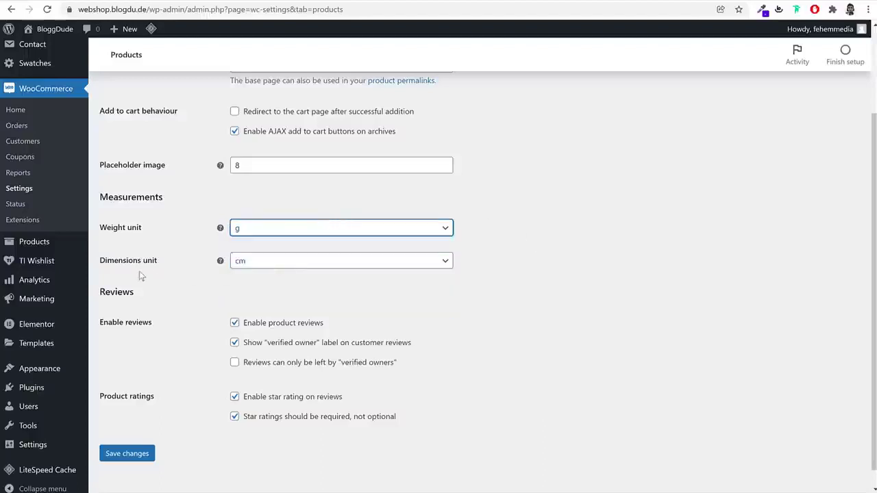
click(271, 266)
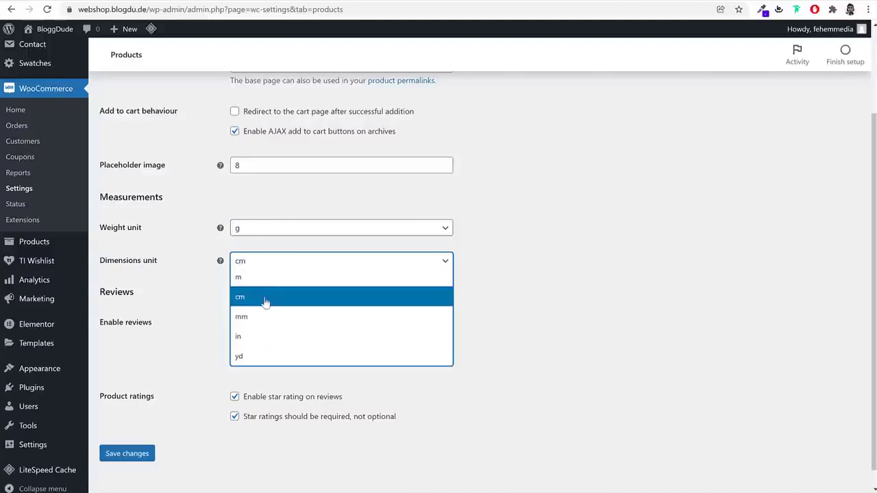
click(266, 300)
click(127, 456)
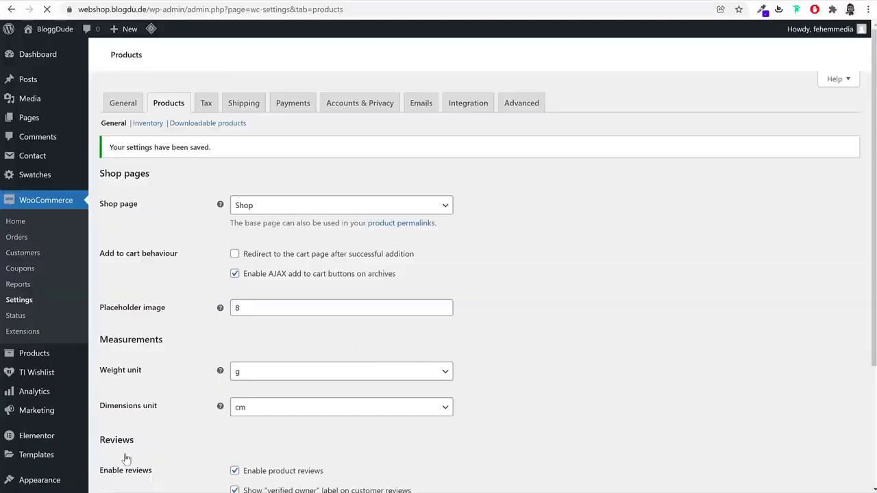
Add GST 10% and GST 12% to the additional tax classes and save the tax options
click(213, 108)
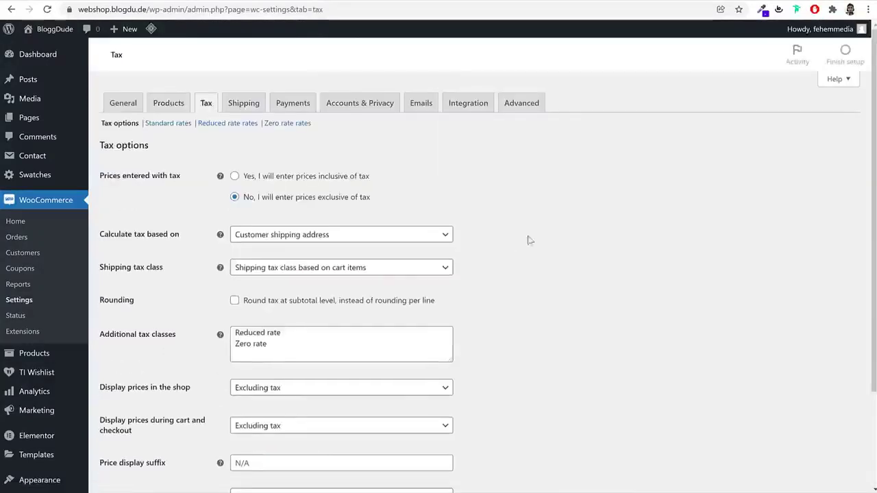
scroll(575, 291, down, 3)
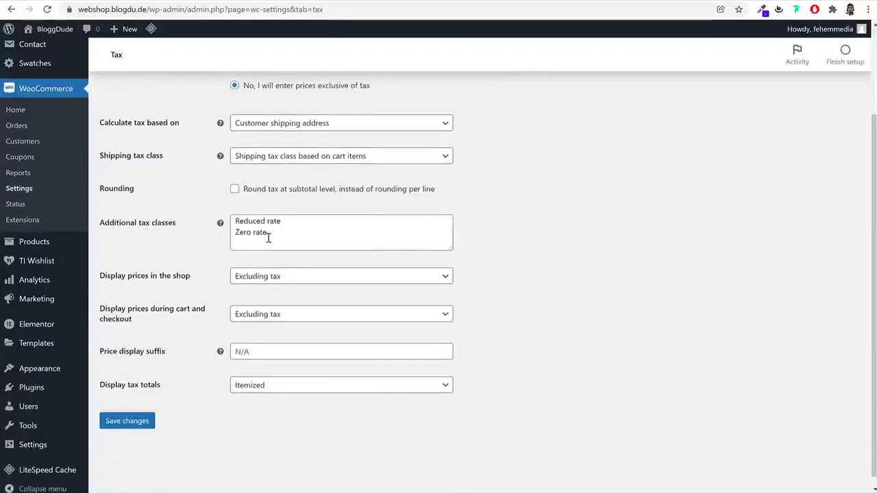
drag(281, 236, 213, 221)
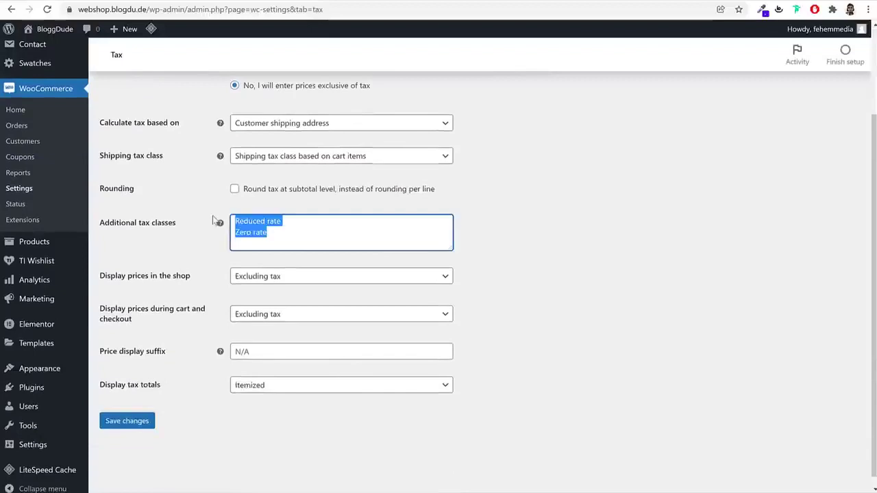
click(303, 233)
click(452, 249)
drag(451, 249, 452, 296)
click(262, 245)
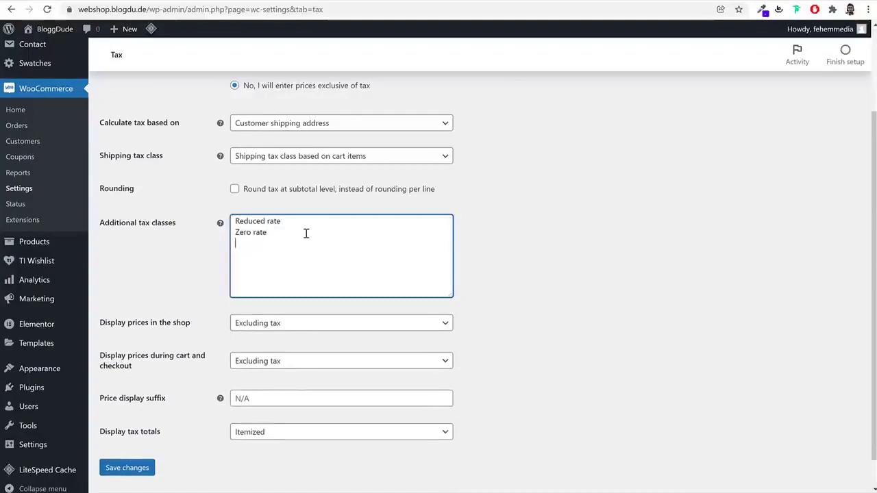
text(GST 12%)
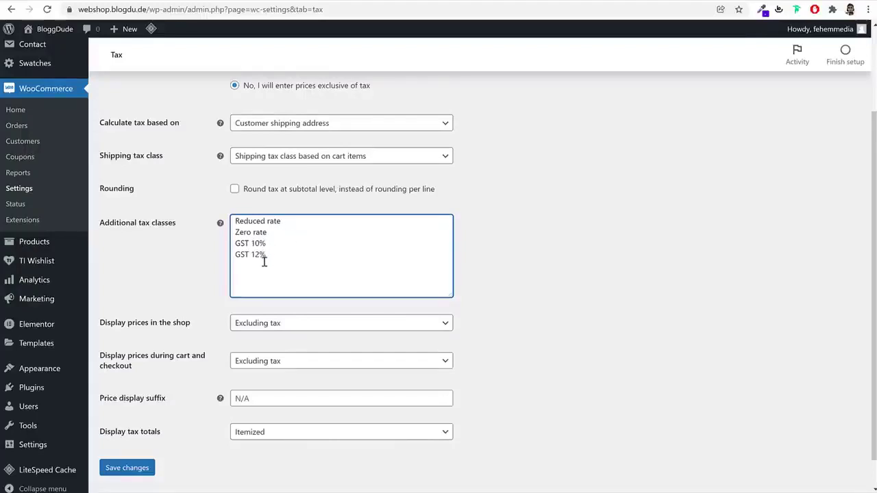
click(127, 468)
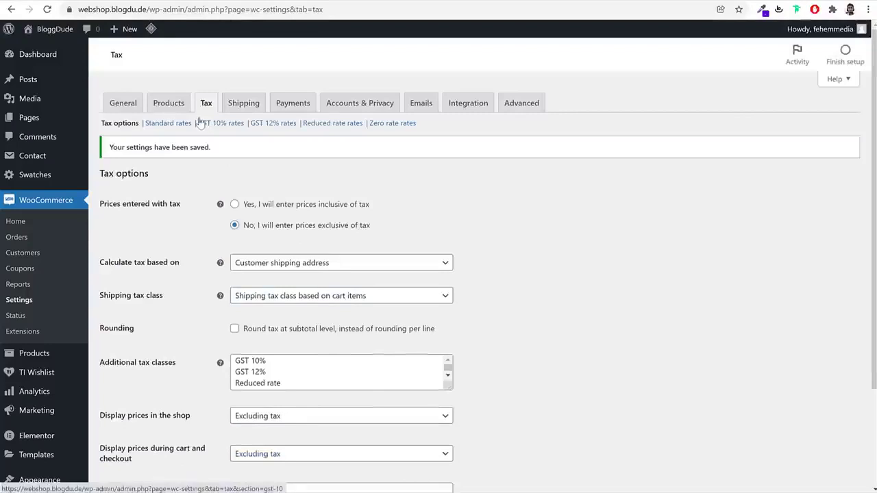
Open the empty GST 10% tax rates table
drag(198, 125, 299, 126)
click(268, 151)
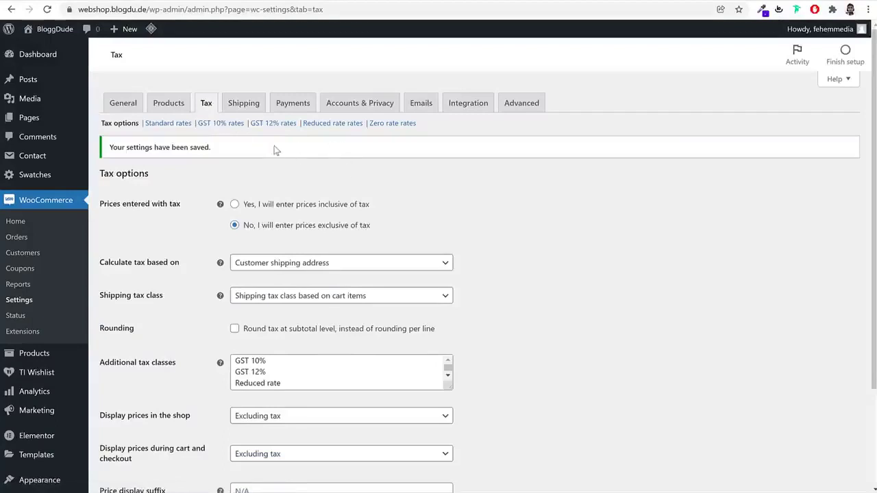
click(222, 125)
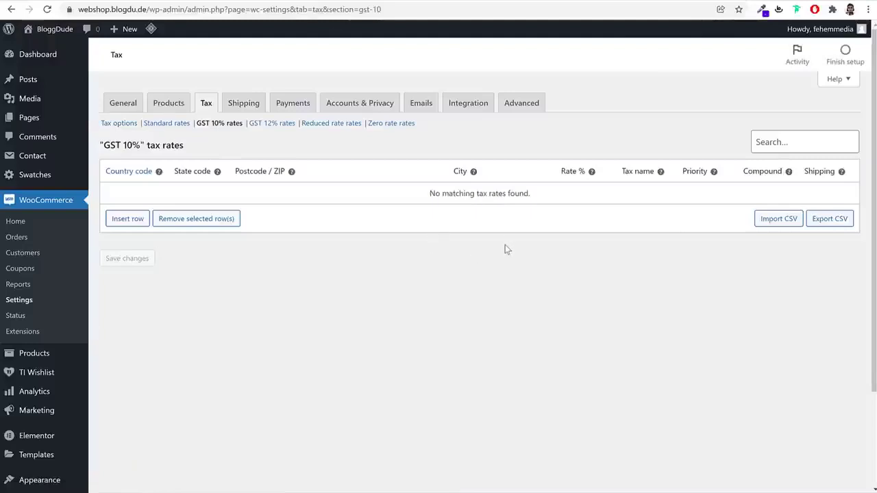
Insert a new tax rate row with country code IN
click(130, 219)
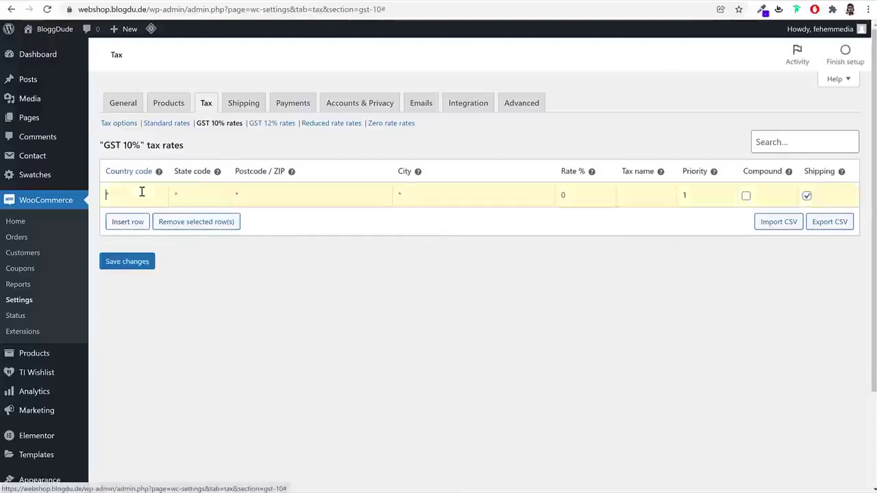
click(141, 192)
text(IN)
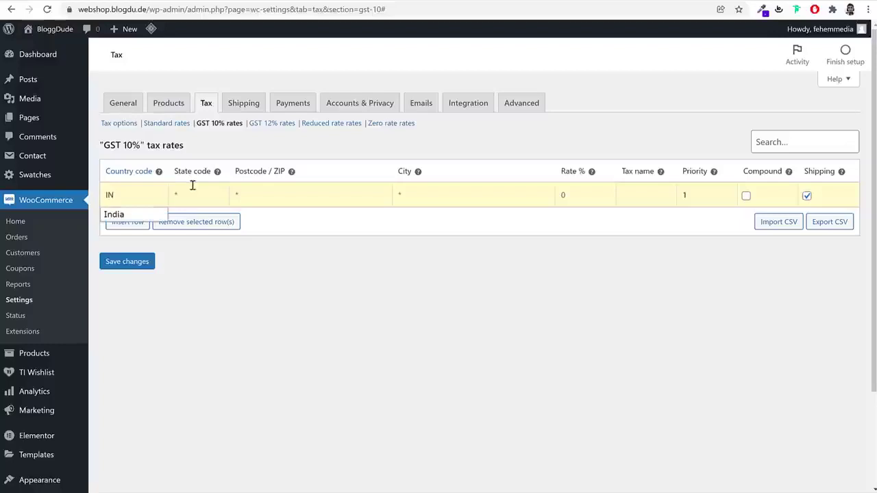
double_click(146, 194)
text(BS)
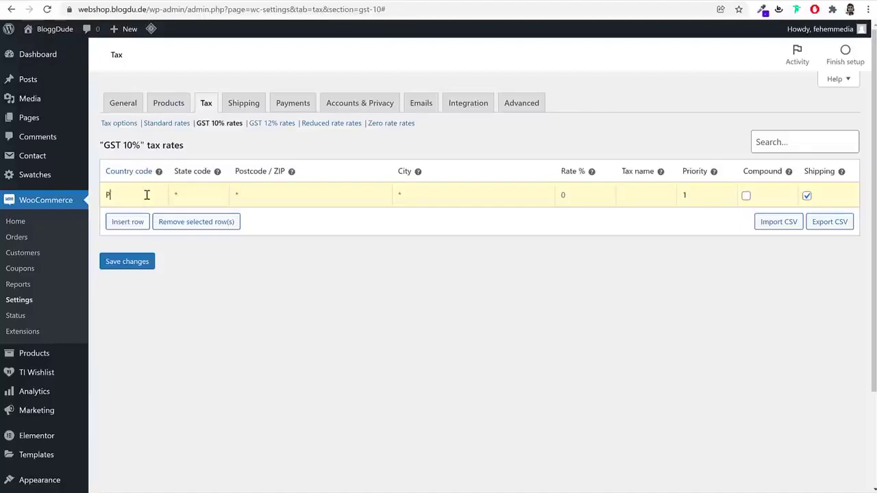
text(IN)
Give the IN rate 10%, name it GST 10%, exclude shipping, and save
click(579, 194)
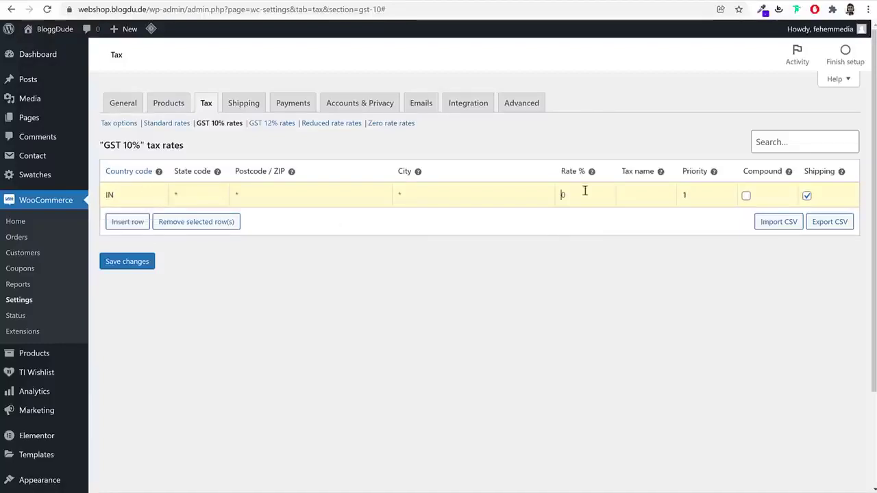
text(10)
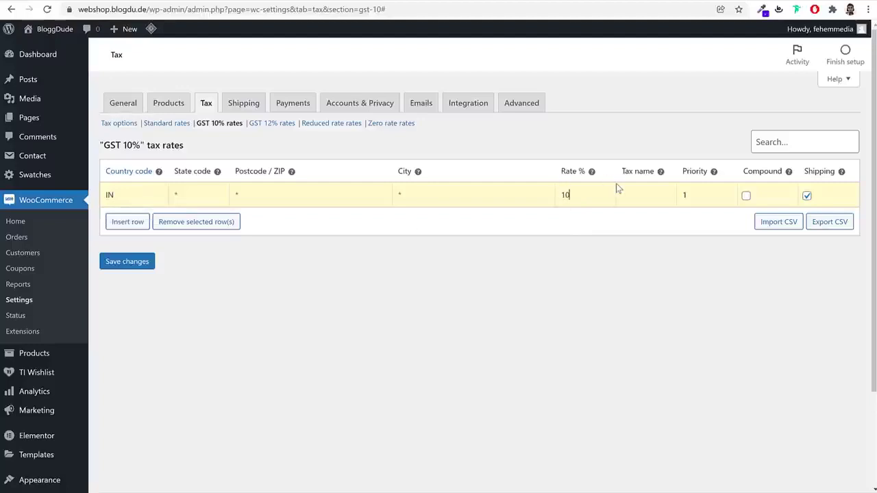
click(642, 190)
text(GST 10%)
drag(655, 196, 625, 198)
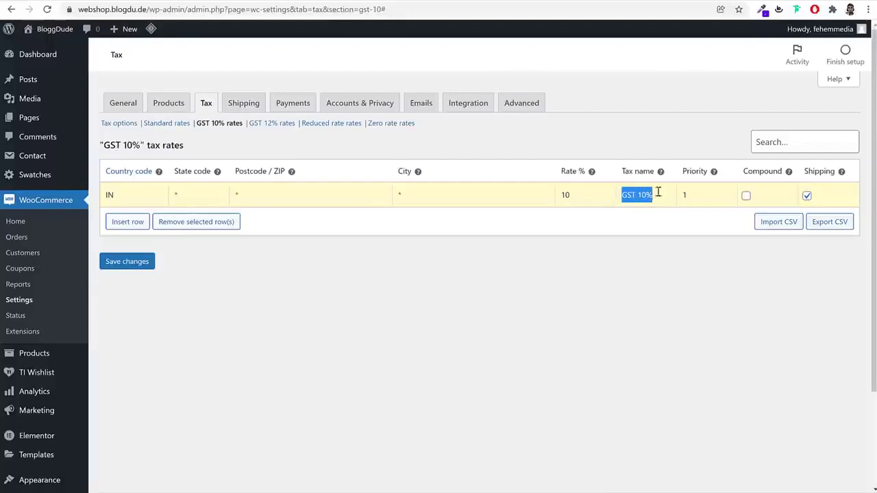
click(785, 204)
click(806, 196)
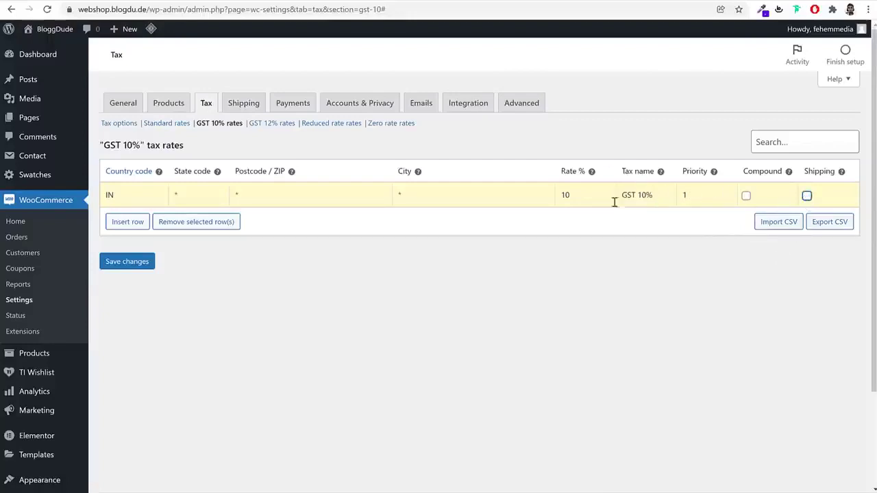
click(128, 262)
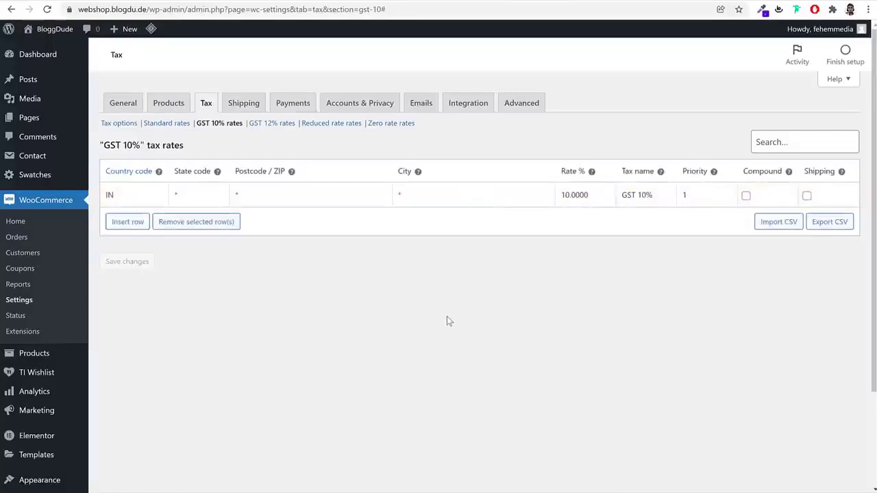
click(277, 125)
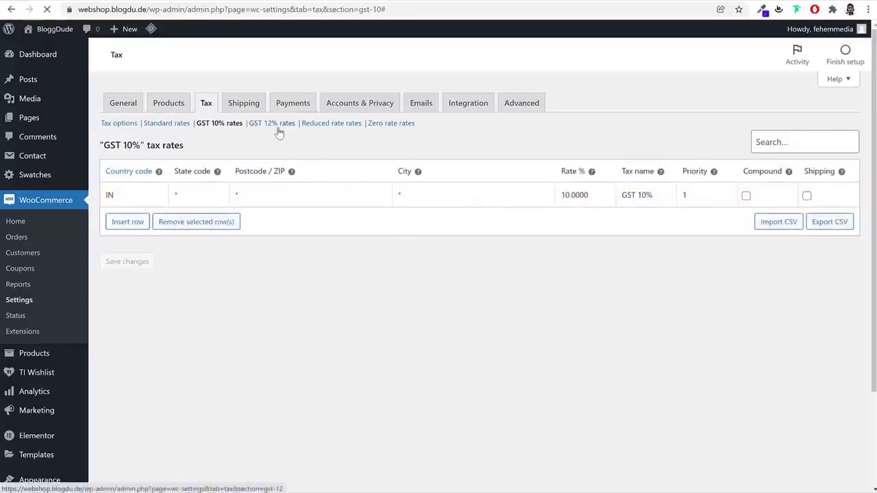
Add an IN rate of 12% named GST 12%, not applied to shipping, and save it
click(141, 220)
click(142, 188)
text(IN)
key(Tab)
key(Tab)
key(Tab)
text(12)
key(Tab)
text(GST 12%)
click(807, 196)
click(125, 262)
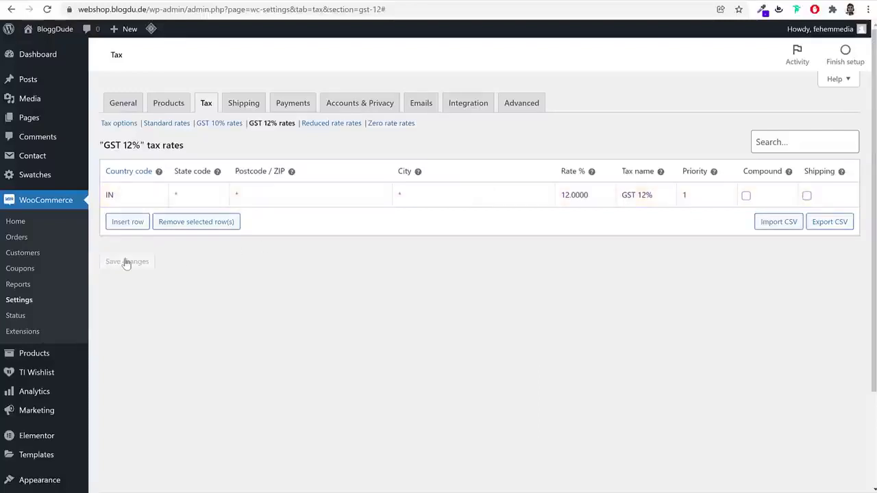
click(242, 103)
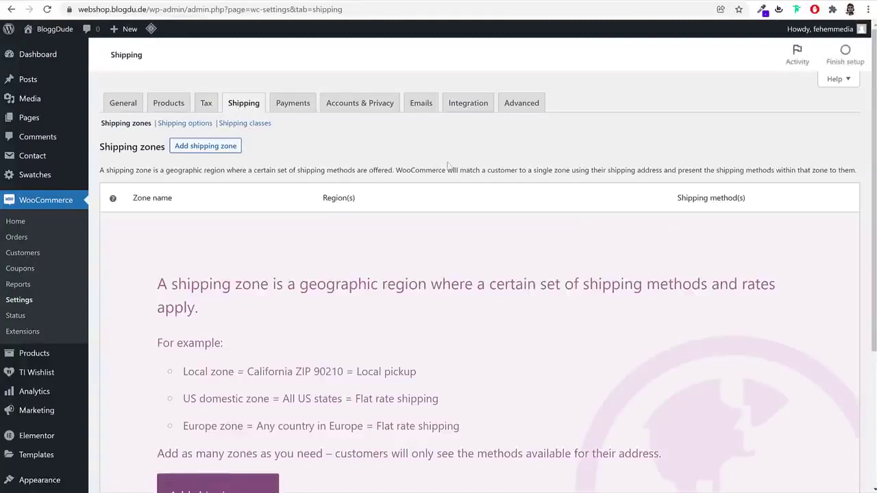
click(153, 103)
click(130, 104)
scroll(528, 246, down, 2)
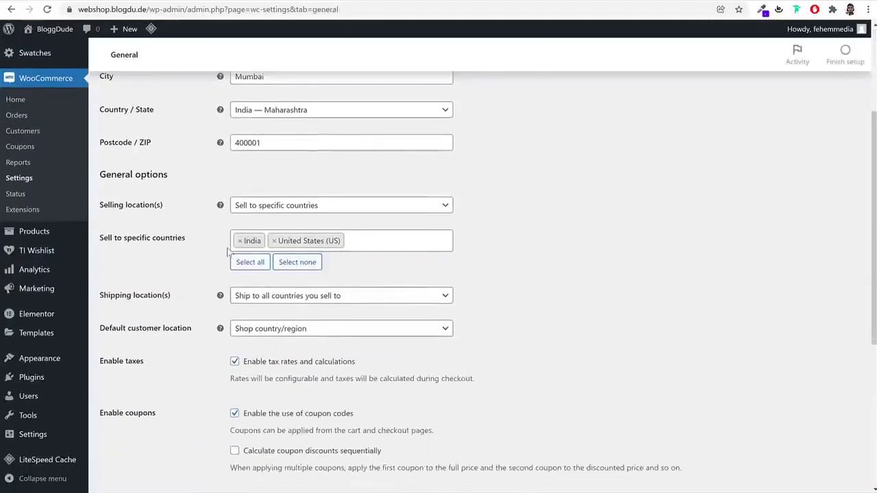
scroll(582, 259, up, 3)
click(243, 104)
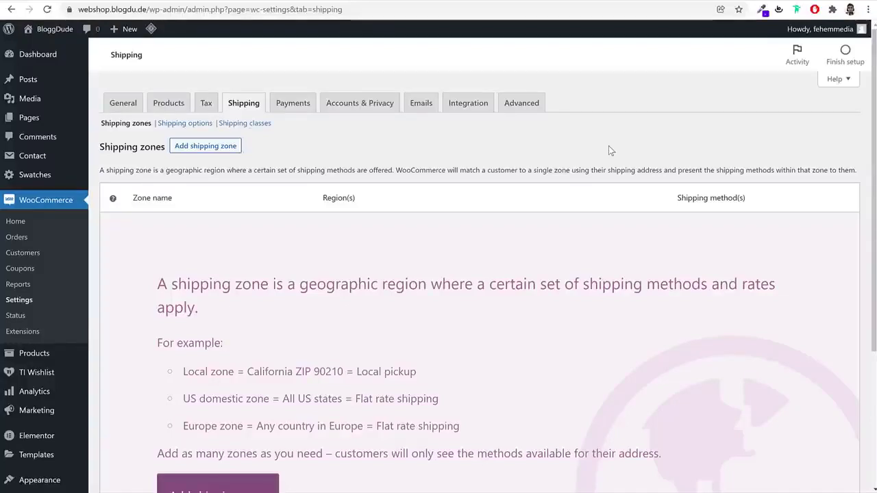
click(207, 147)
Name the zone Maharashtra, assign the region Maharashtra, India, and save it
click(298, 176)
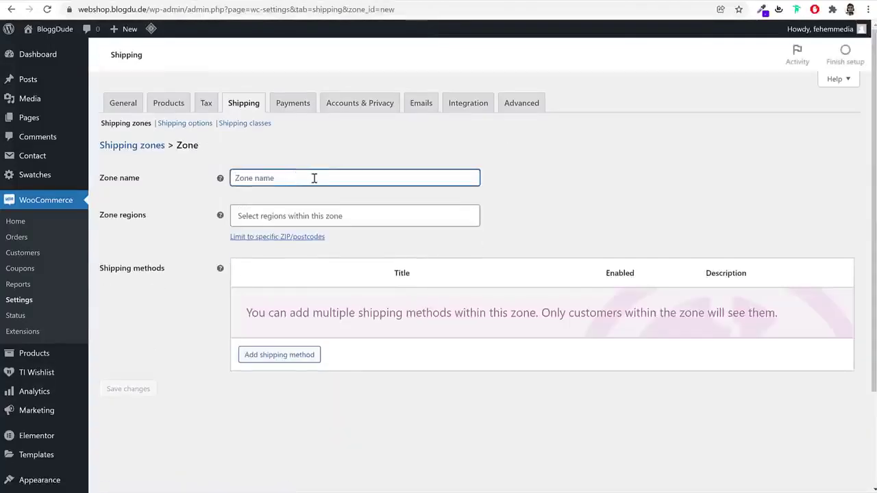
text(Maharashtra)
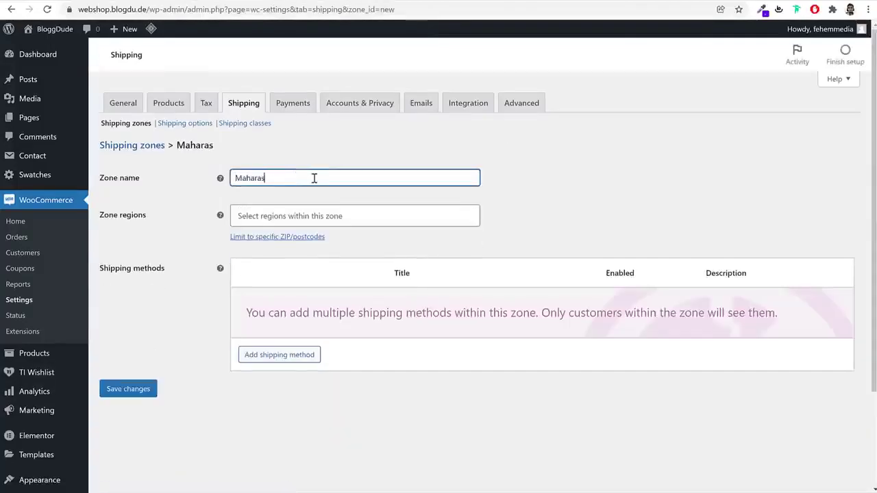
click(311, 216)
text(maha)
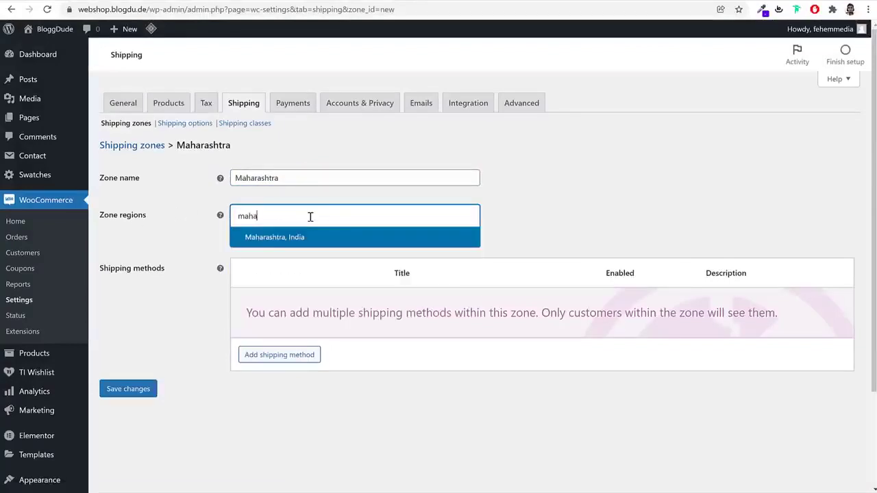
click(288, 239)
click(128, 390)
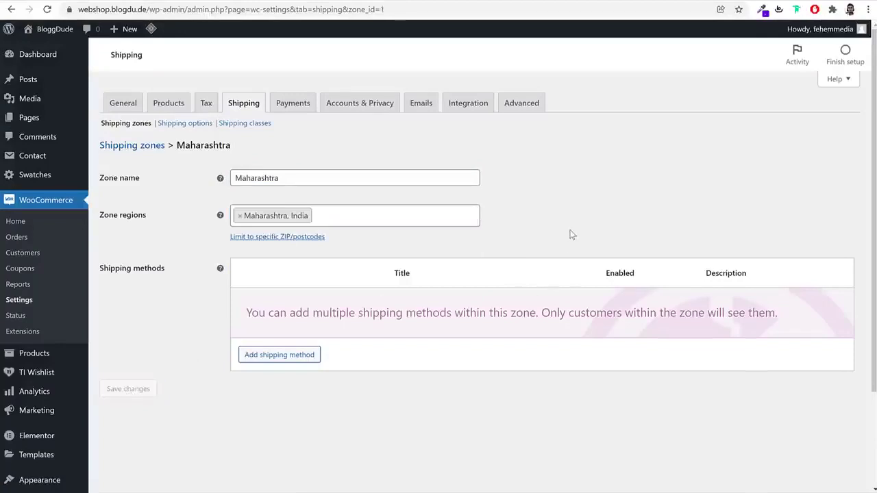
Add Flat rate shipping to the Maharashtra zone and save its cost as 1
click(268, 362)
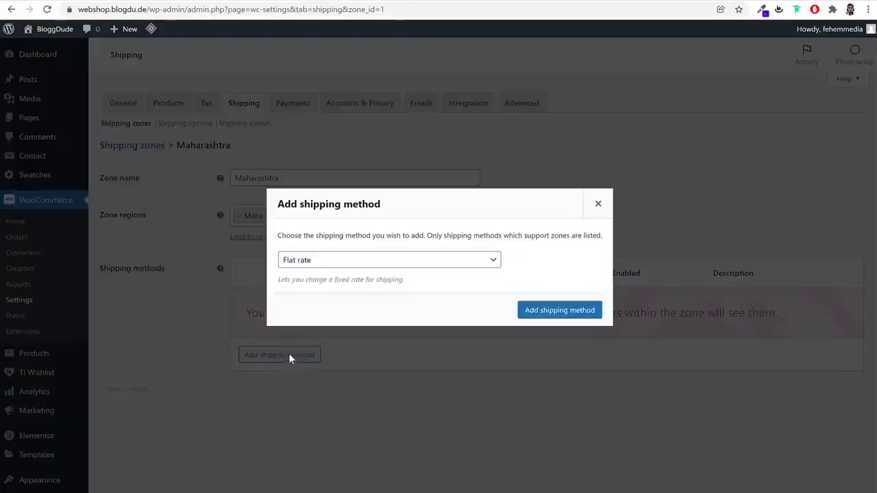
click(575, 311)
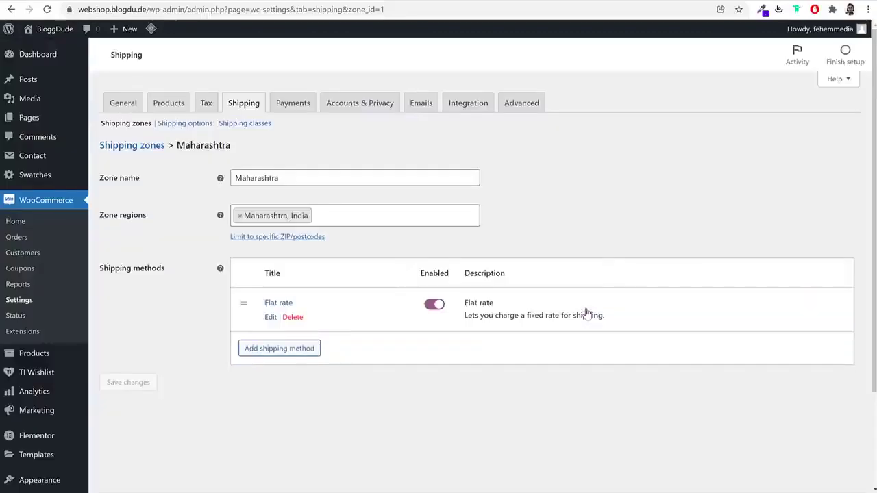
click(270, 317)
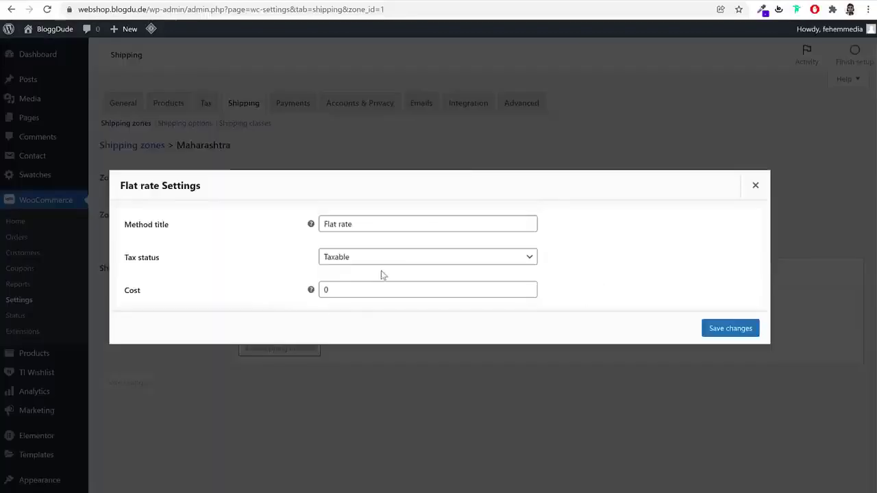
double_click(346, 292)
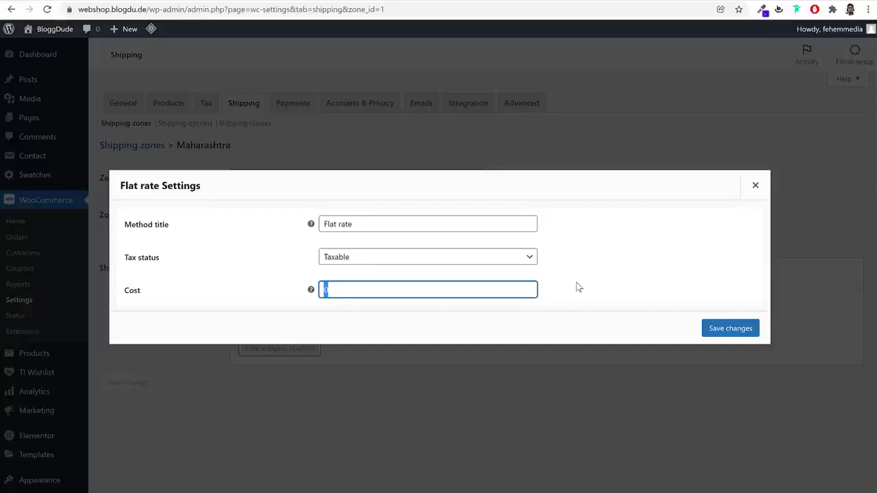
text(1)
click(727, 330)
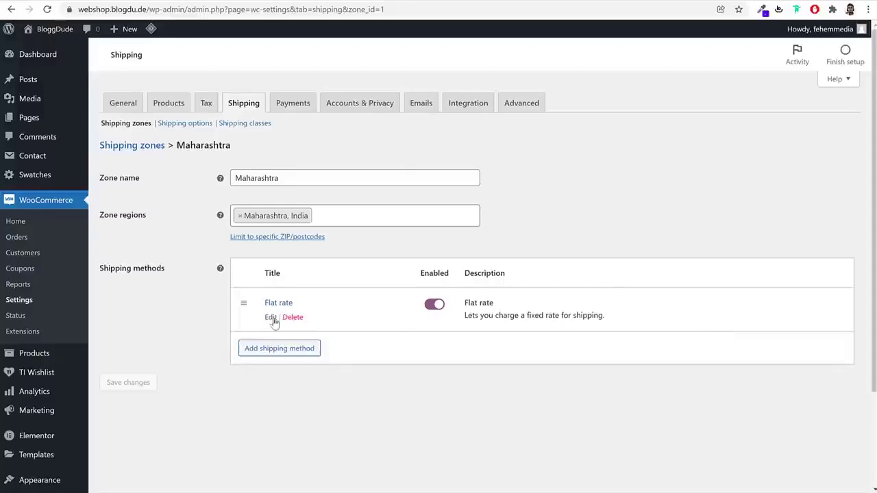
click(272, 318)
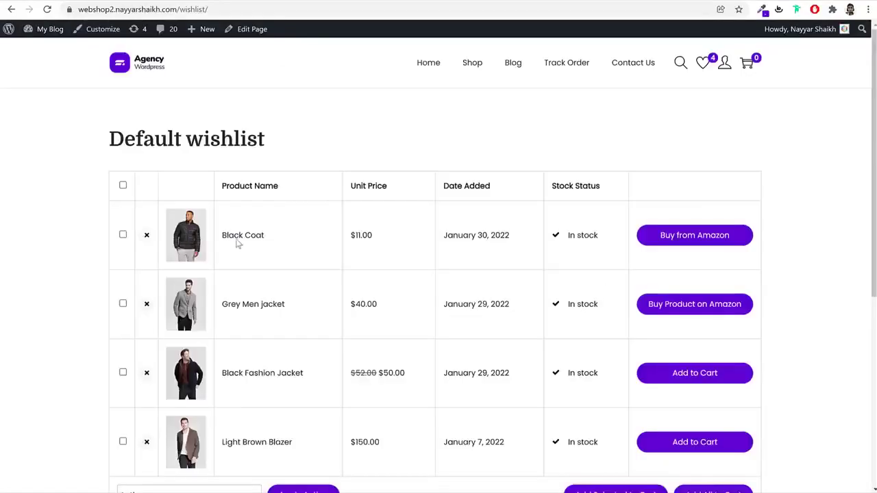
Follow the Black Coat product link on the demo site's wishlist page
click(239, 239)
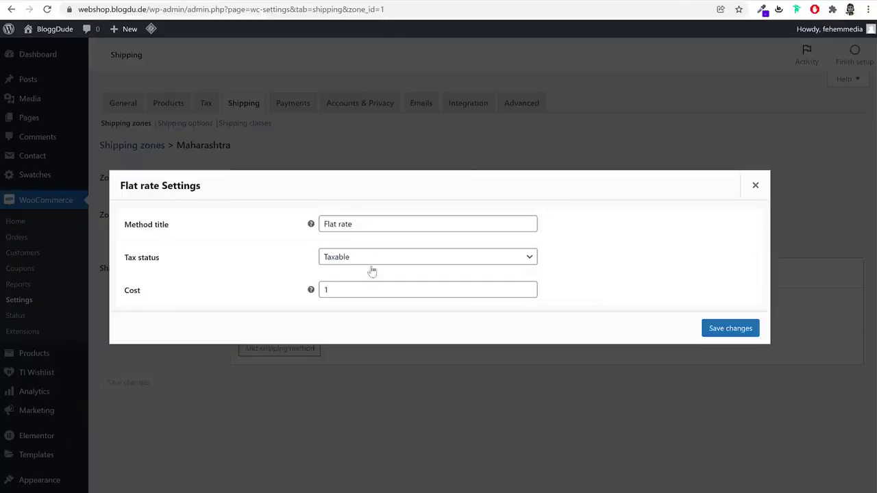
Set the Maharashtra flat rate Cost to 1.00 * [qty] and save it
click(377, 290)
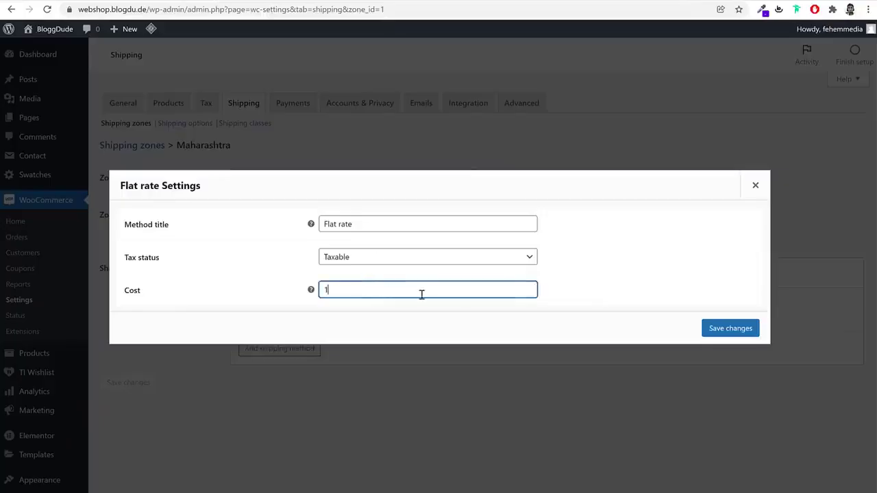
text(1.00)
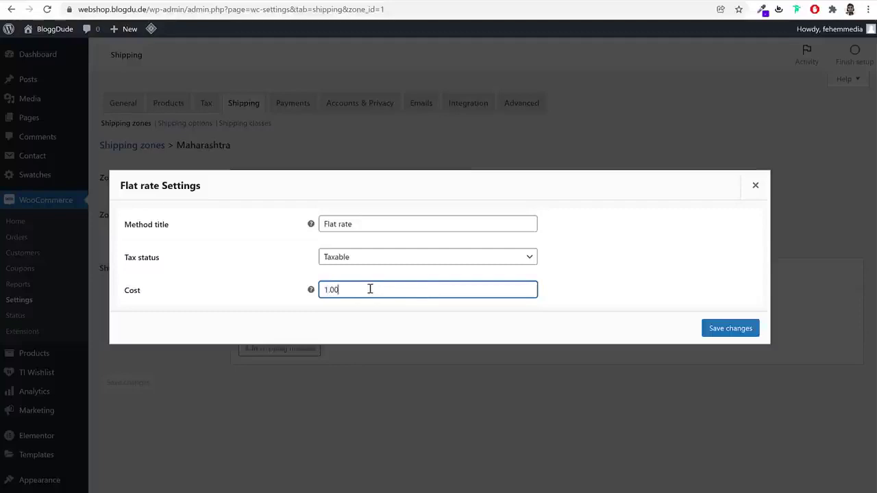
text( *)
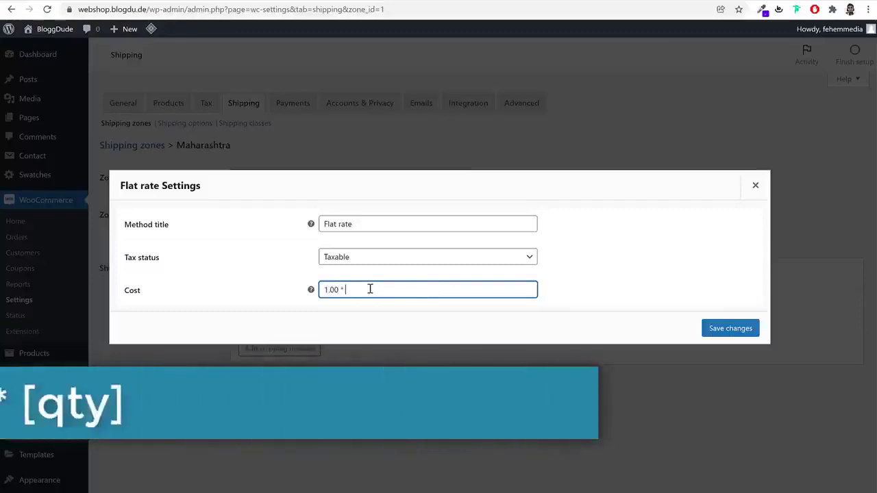
text( [qty])
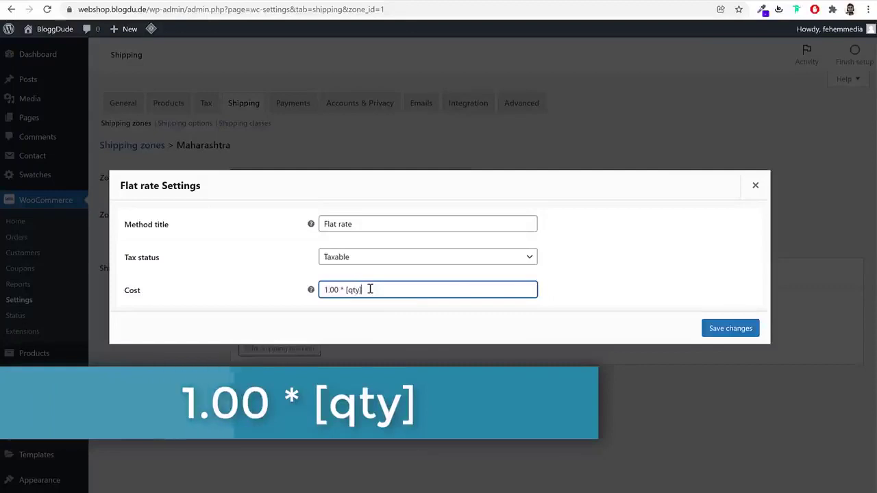
mouse_move(339, 289)
mouse_down()
mouse_move(322, 290)
mouse_move(345, 290)
mouse_up()
double_click(354, 290)
click(330, 290)
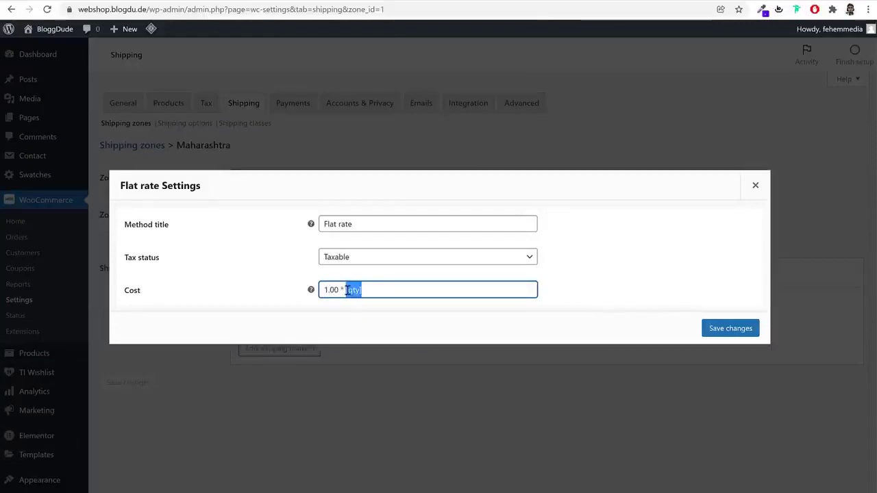
click(378, 291)
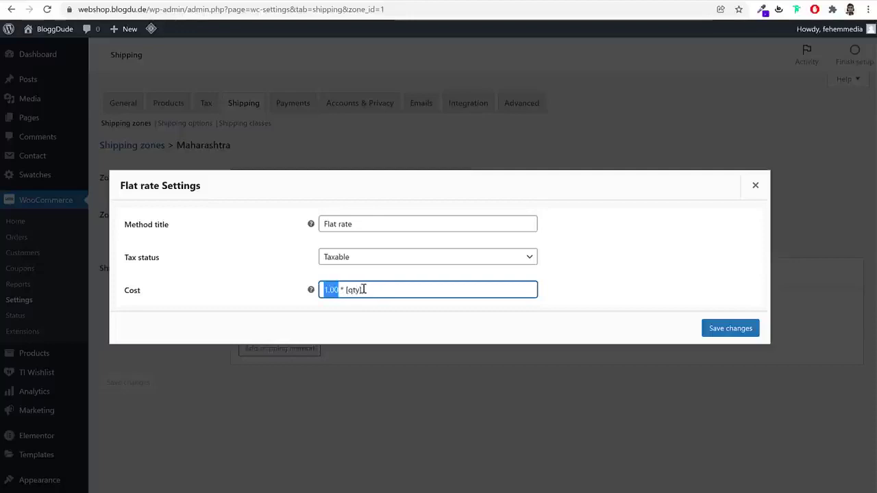
drag(364, 290, 344, 290)
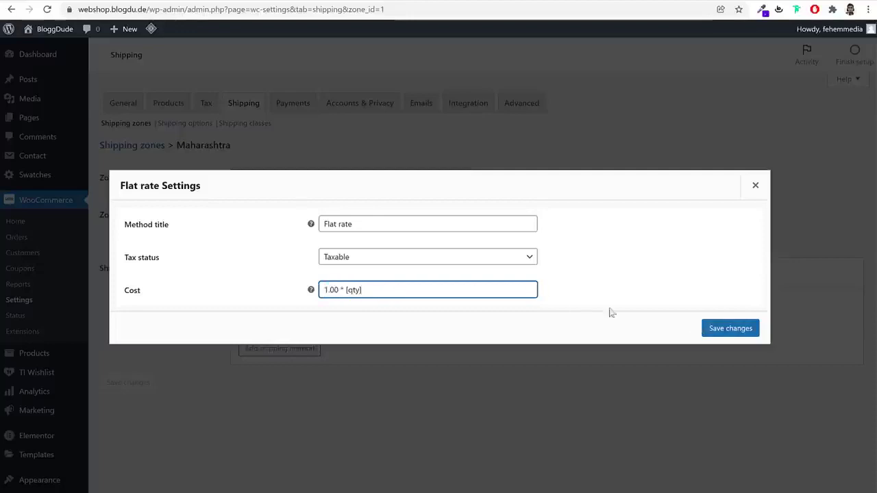
click(713, 333)
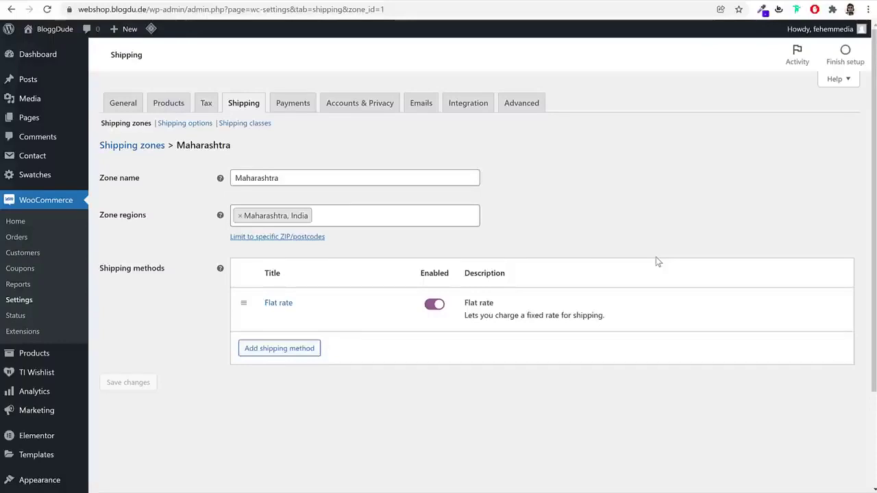
Reopen the flat rate settings, close them unchanged, and go to Shipping classes
click(273, 319)
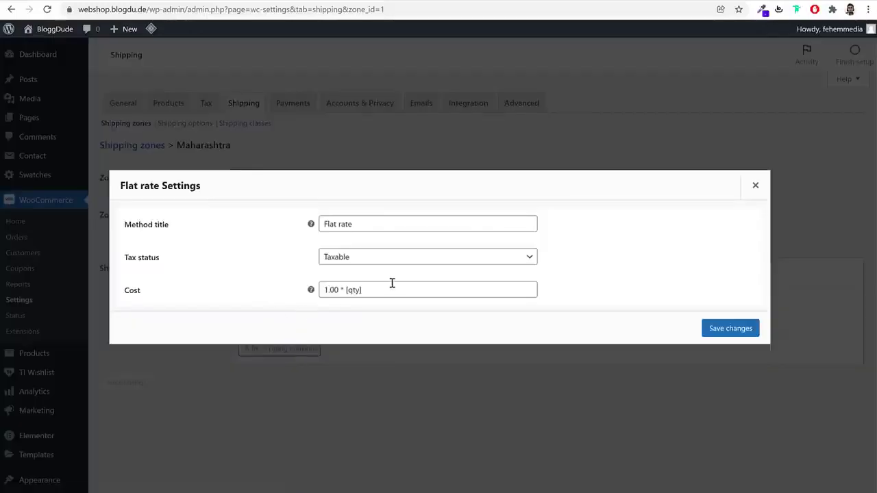
click(754, 186)
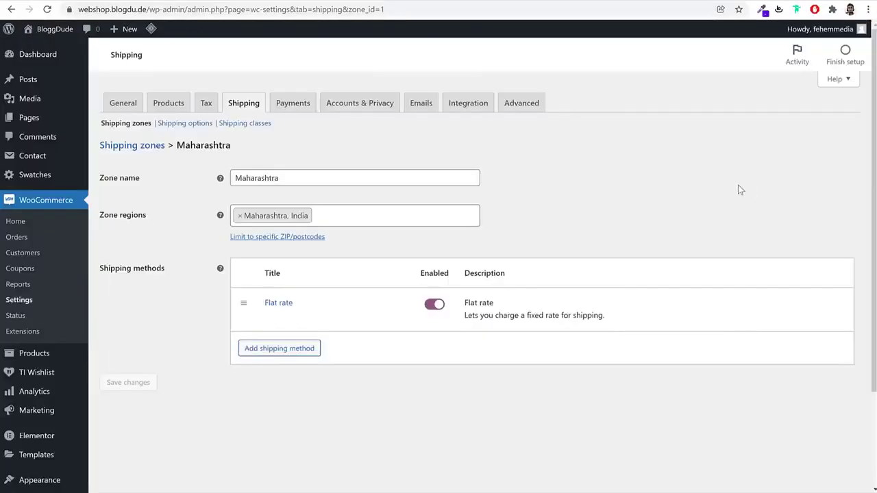
click(244, 126)
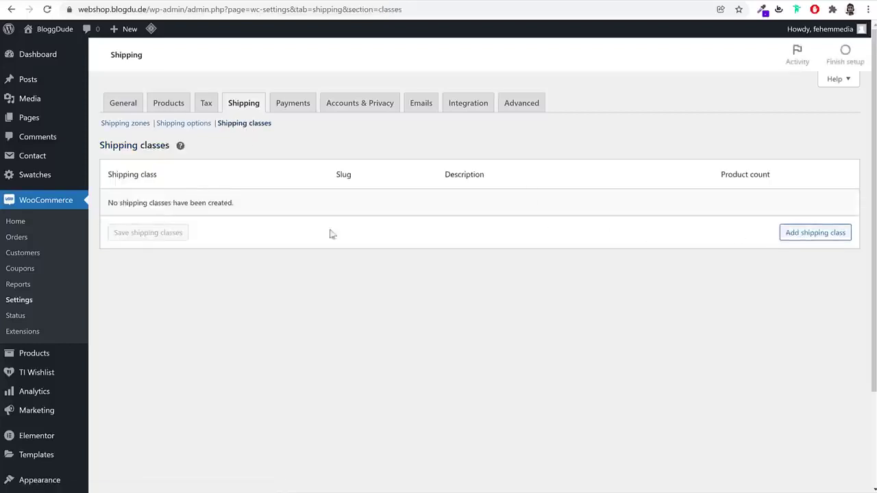
Add and save a T-Shirt shipping class
click(822, 233)
click(218, 206)
text(T-S)
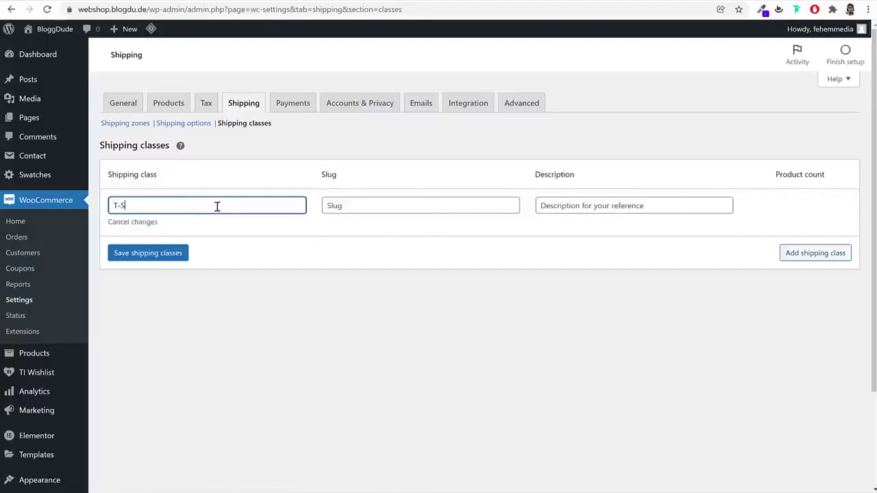
text(hirt)
click(144, 259)
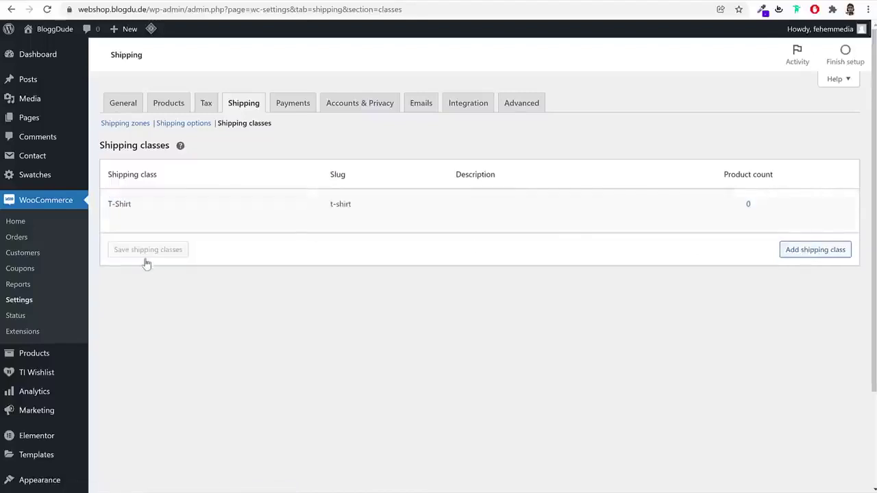
Add and save TVs and Refrigerator shipping classes, then return to the shipping zones
click(816, 252)
click(205, 248)
text(TVs)
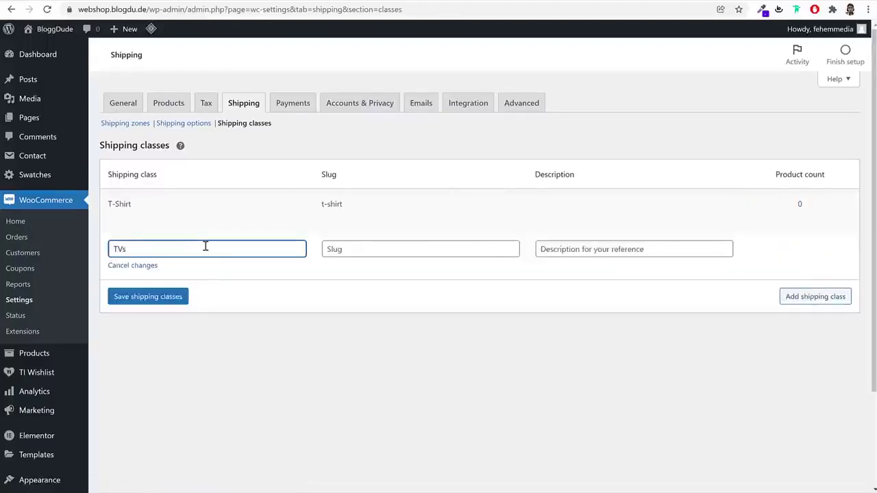
click(797, 299)
click(229, 300)
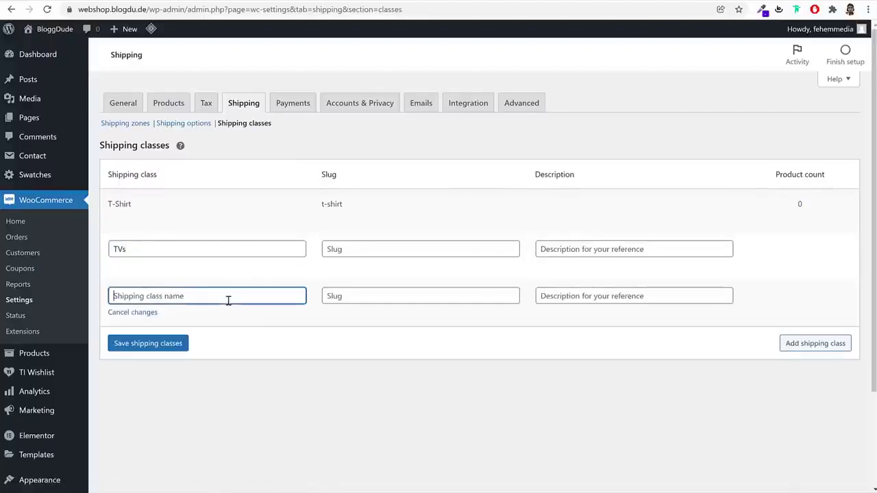
text(Refrigerator)
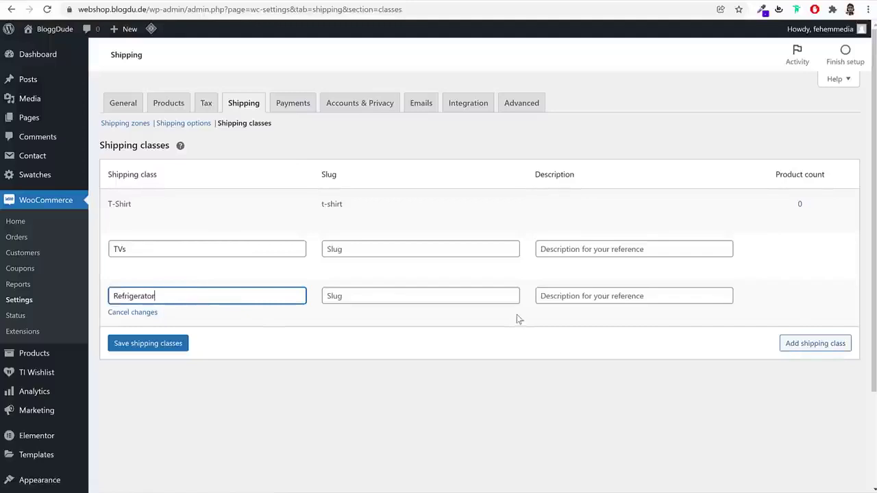
click(165, 350)
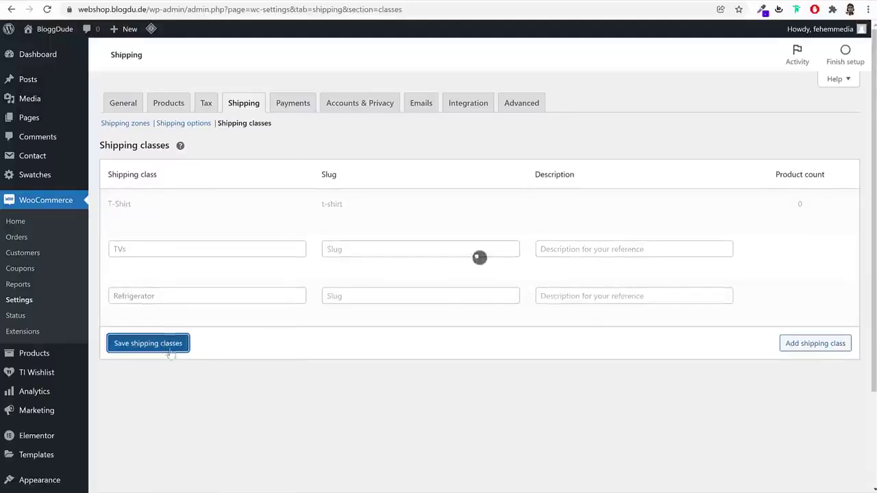
click(136, 127)
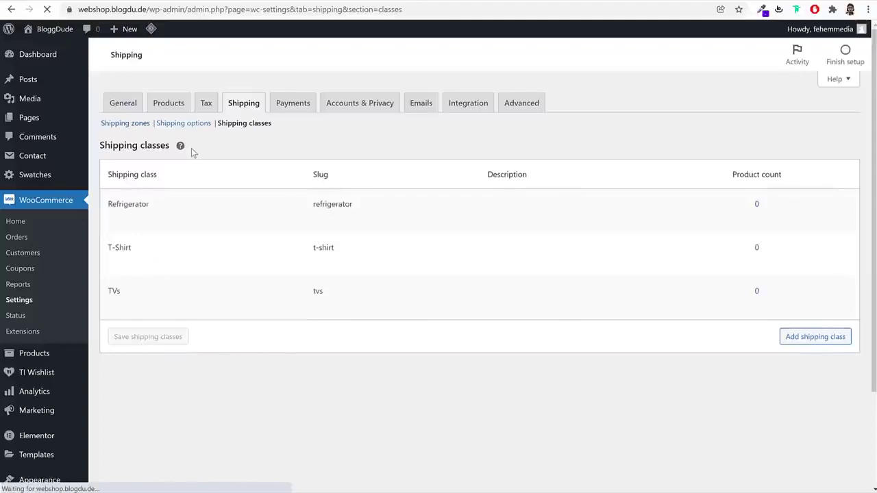
In the Maharashtra flat rate settings, cut the 1.00 * [qty] formula out of Cost
click(140, 275)
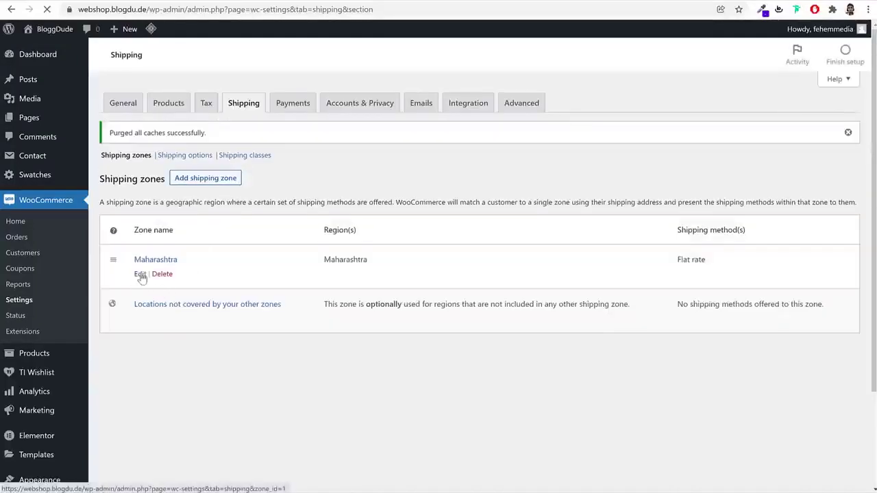
click(278, 319)
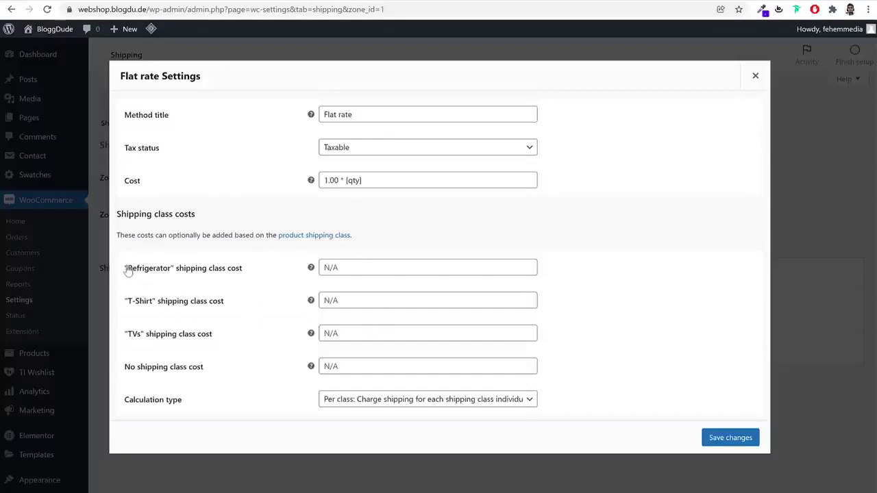
triple_click(188, 269)
drag(226, 302, 128, 304)
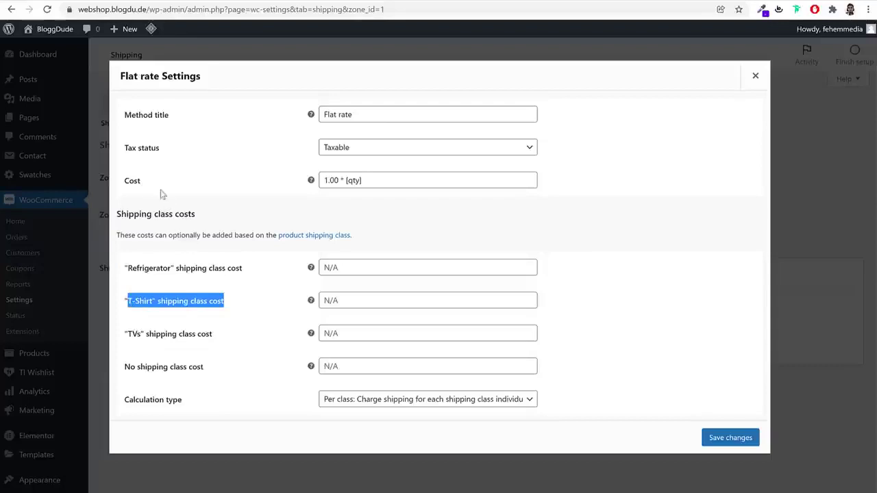
drag(379, 182, 317, 183)
key(ctrl+c)
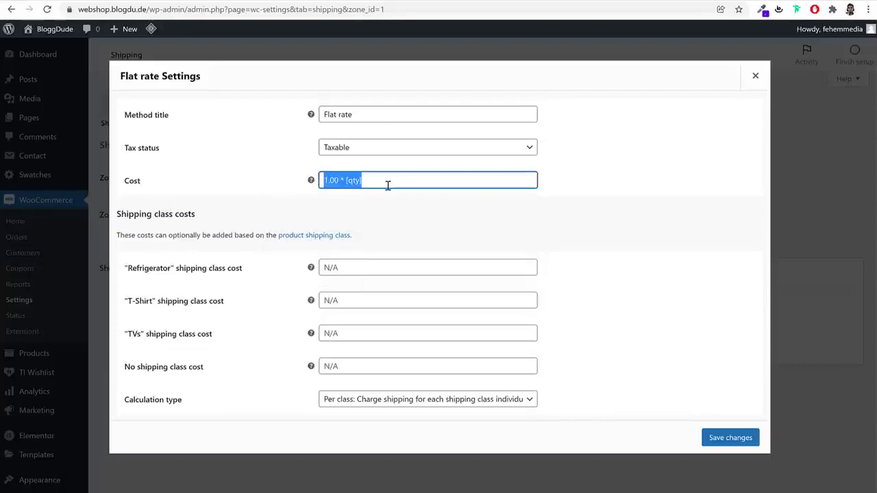
key(BackSpace)
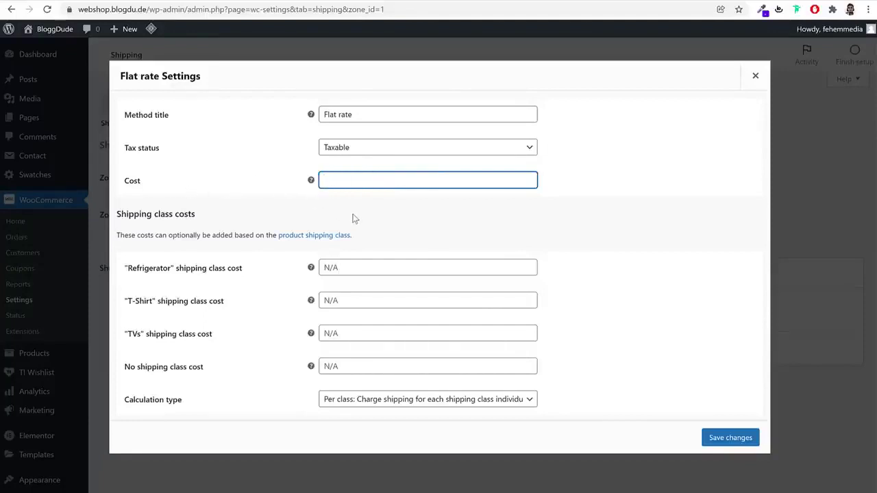
Put 1.00 * [qty] into the No shipping class cost field and reuse it
click(370, 368)
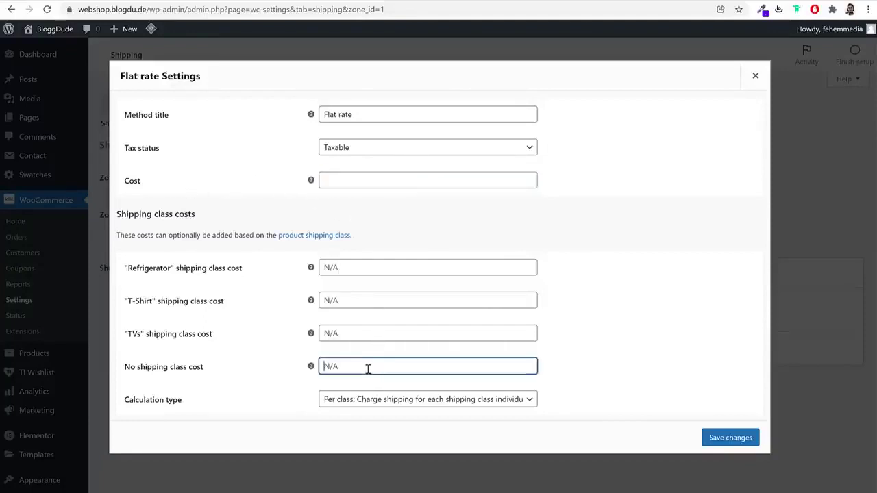
key(ctrl+v)
drag(211, 373, 125, 366)
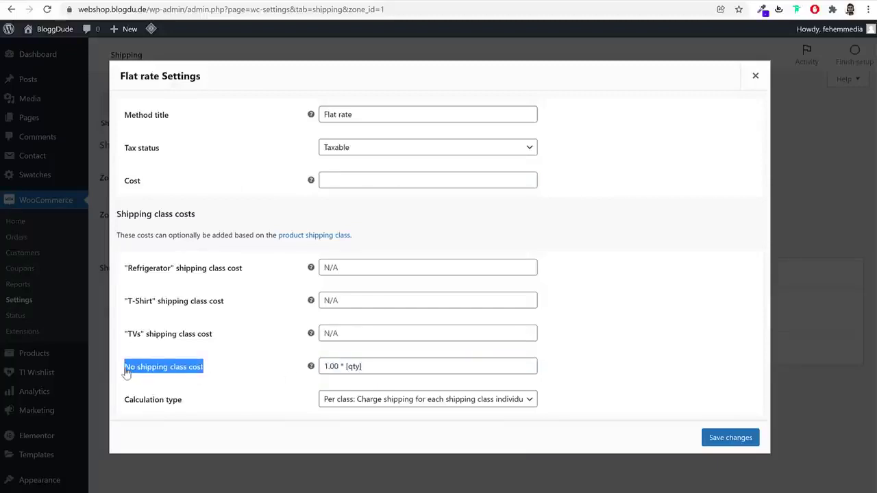
click(403, 366)
key(ctrl+a)
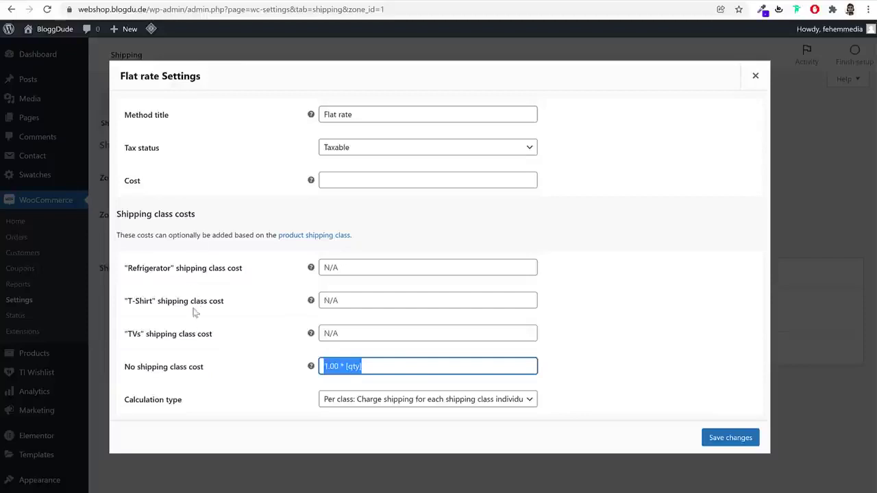
click(382, 366)
key(ctrl+a)
key(ctrl+c)
click(390, 366)
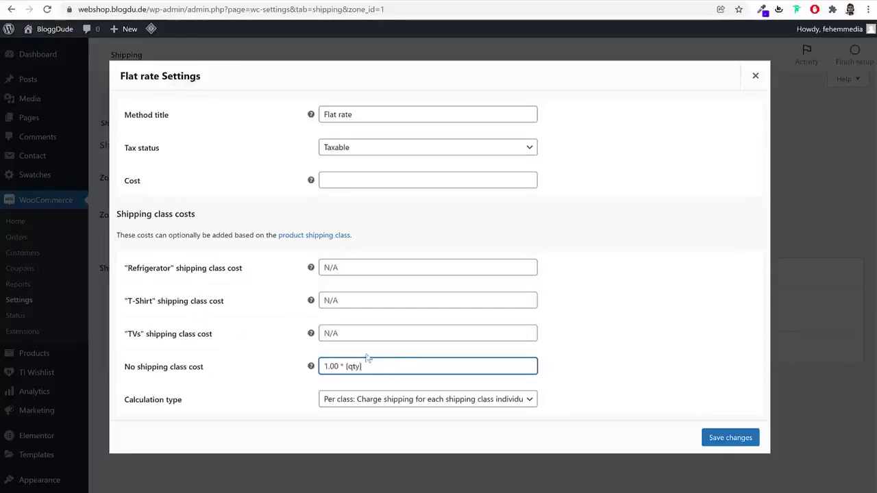
Set class costs Refrigerator 10.00, T-Shirt 1.00, TVs 5.00 per [qty] and save
click(339, 268)
key(ctrl+v)
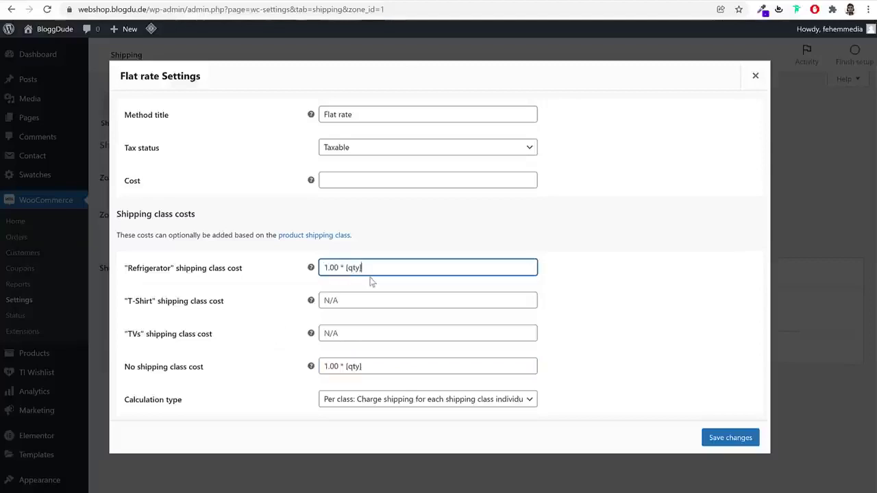
text(0)
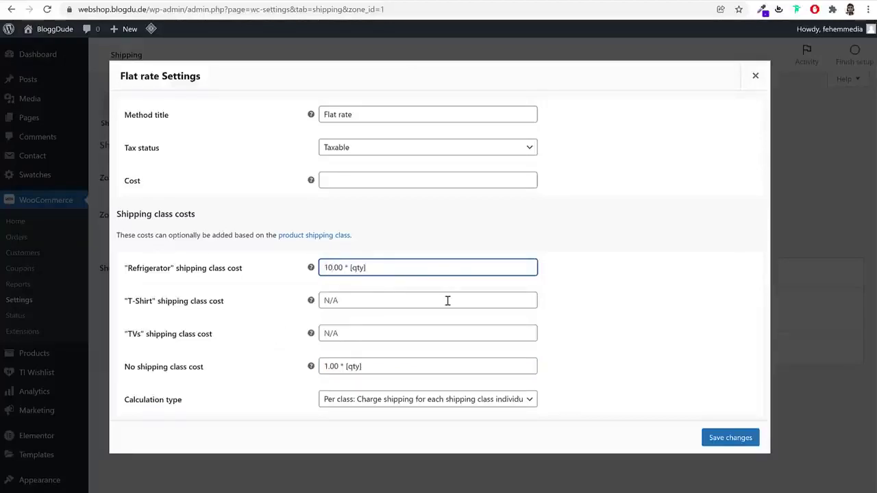
click(387, 299)
key(ctrl+v)
click(351, 328)
key(ctrl+v)
drag(327, 334, 320, 334)
text(5)
click(603, 284)
click(752, 440)
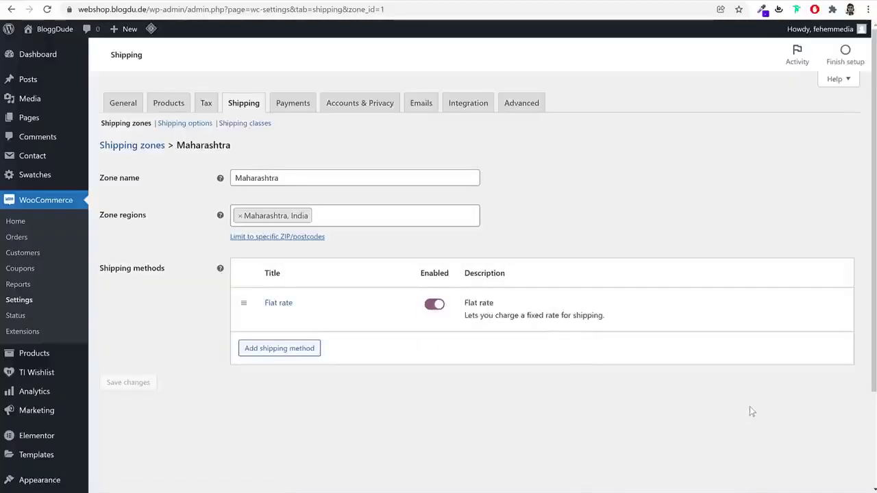
click(141, 151)
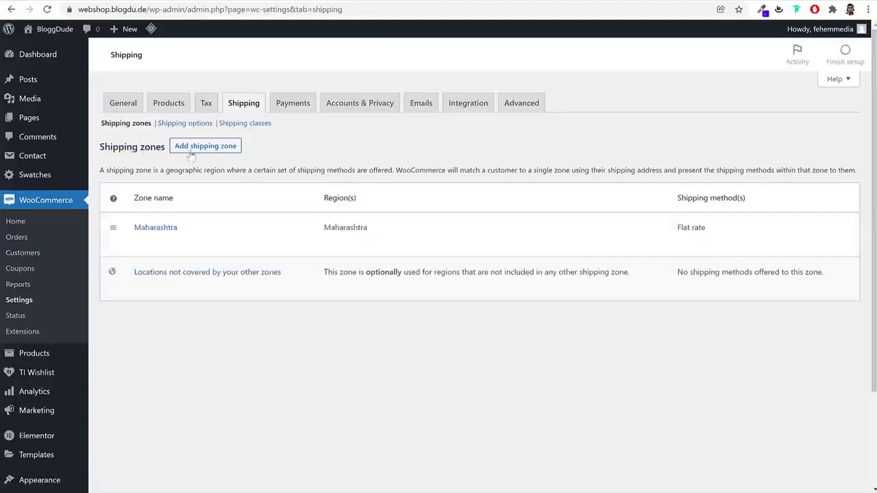
Create a 'Rest of India' shipping zone with the Indian states as regions and save it
click(203, 146)
click(283, 178)
text(Re)
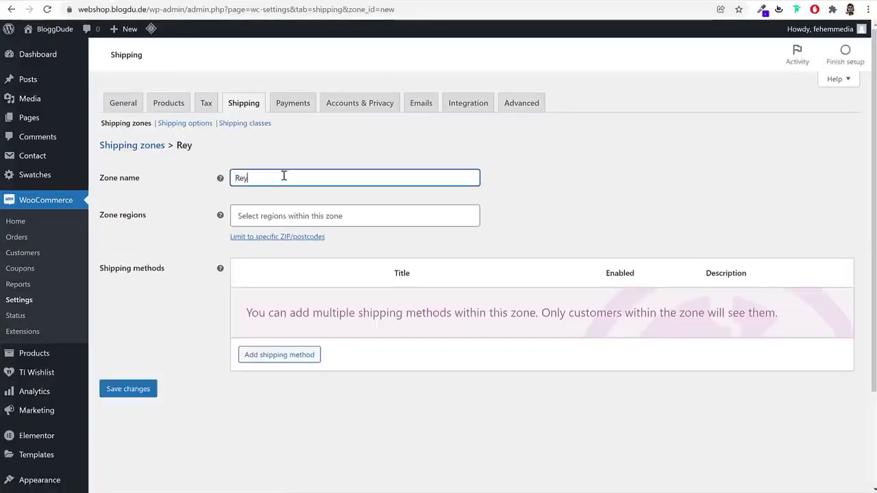
text(st of Indi)
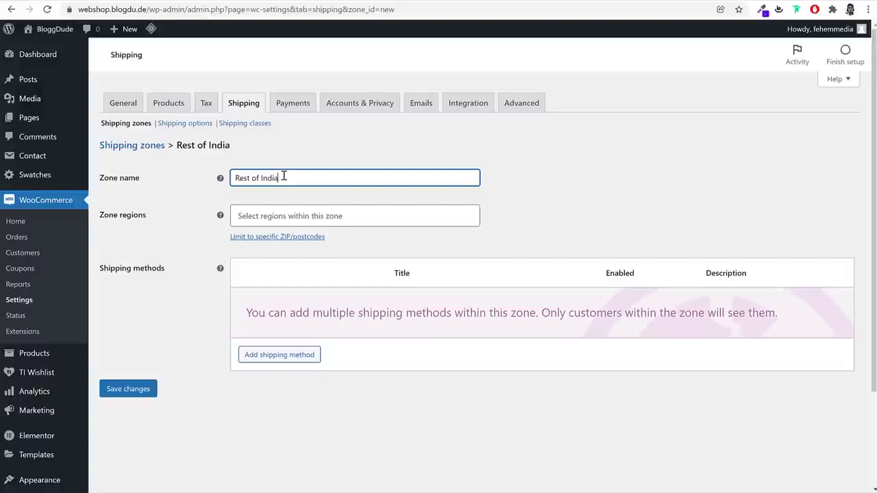
text(a)
click(399, 224)
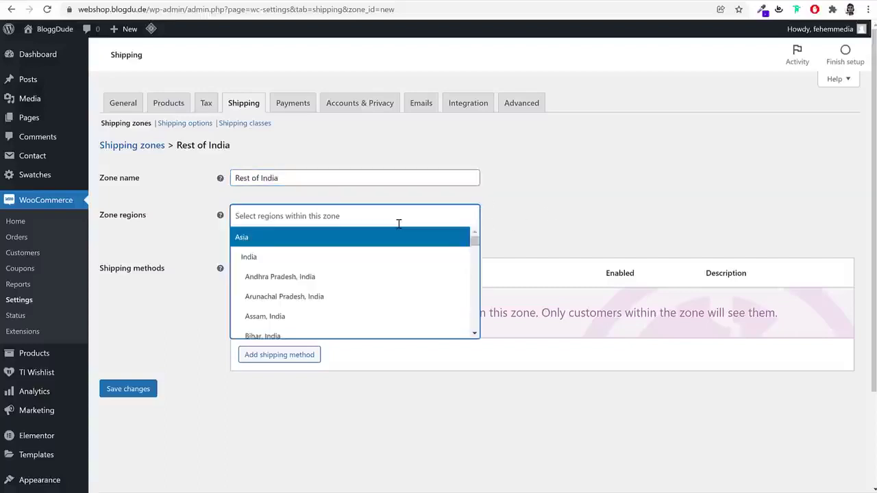
text(india)
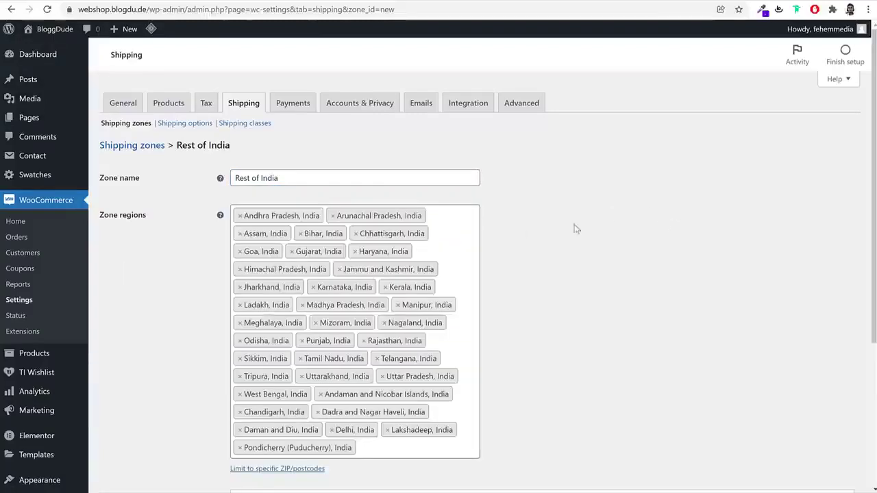
scroll(587, 259, down, 3)
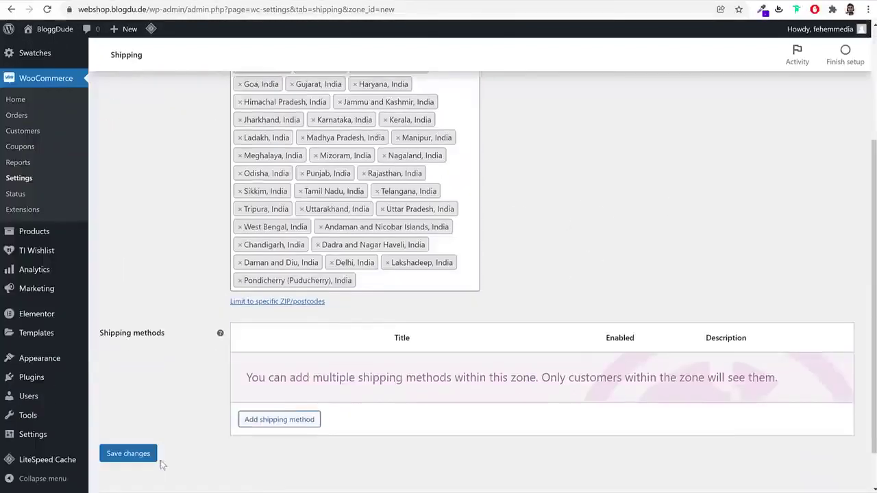
click(128, 454)
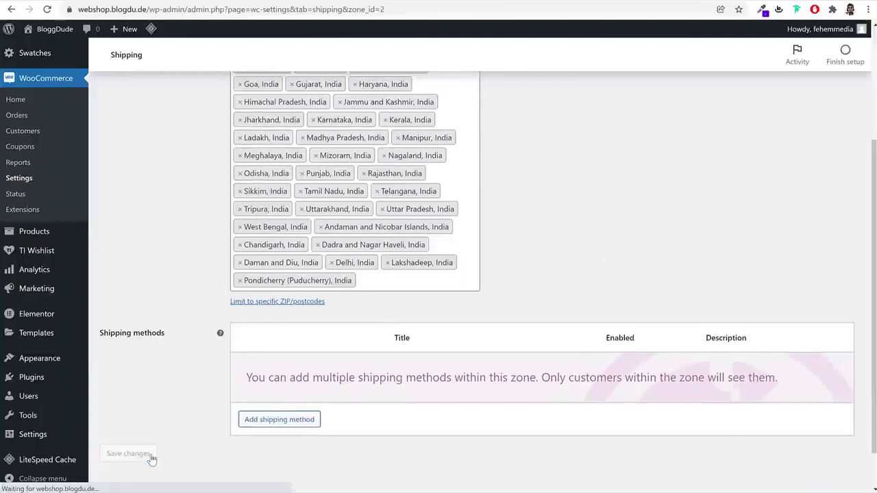
Add a Flat rate method to the zone with a no-class cost of 1.50 * [qty]
click(302, 425)
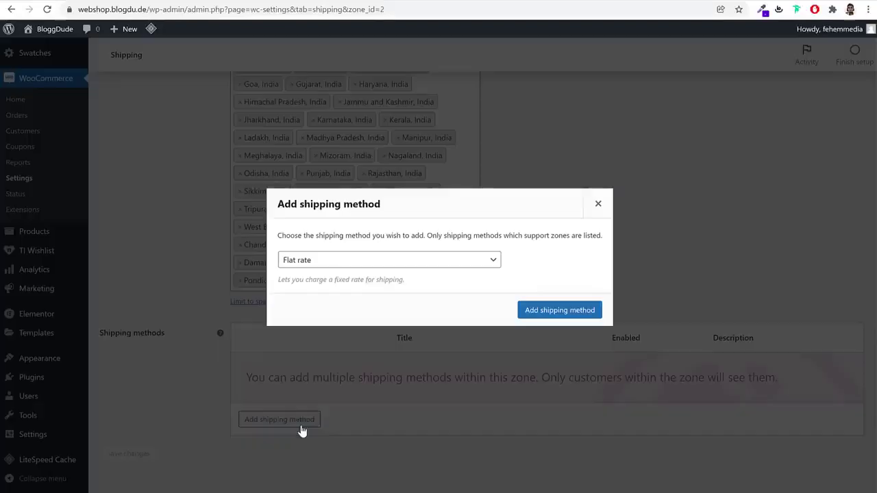
click(577, 318)
click(272, 382)
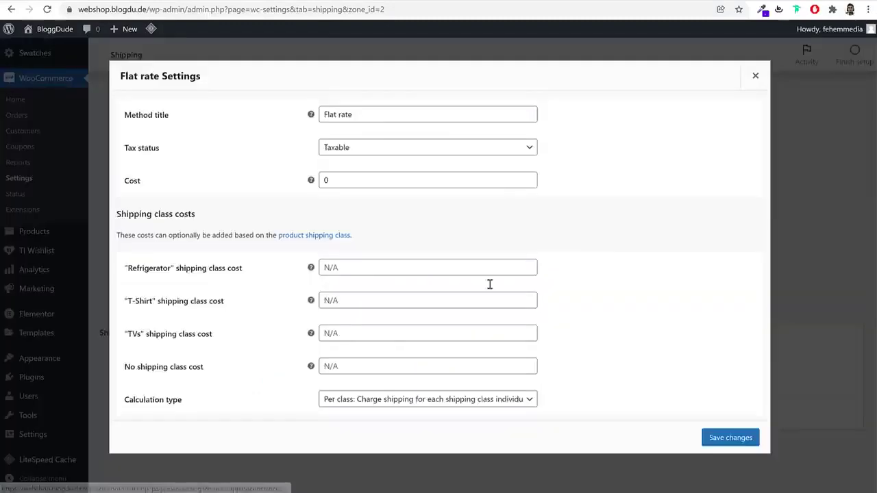
click(381, 366)
key(ctrl+v)
key(Home)
key(shift+Right)
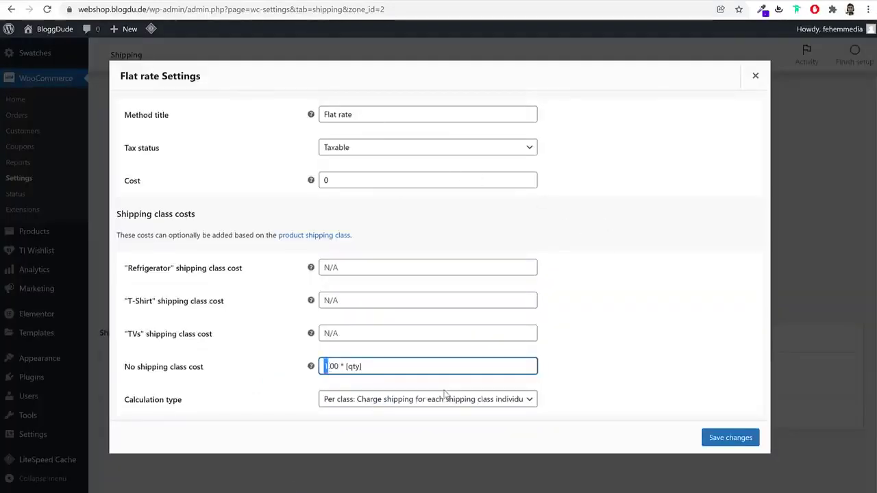
text(.5)
key(Delete)
key(ctrl+a)
key(ctrl+c)
Set the Refrigerator class cost to 15.00 * [qty]
click(374, 268)
key(ctrl+v)
click(329, 268)
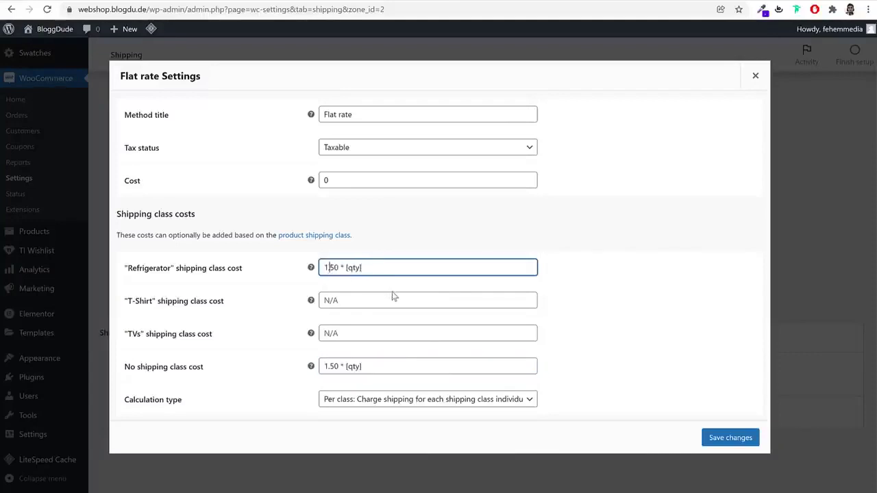
key(Delete)
key(Delete)
key(Delete)
text(5)
click(384, 300)
triple_click(374, 265)
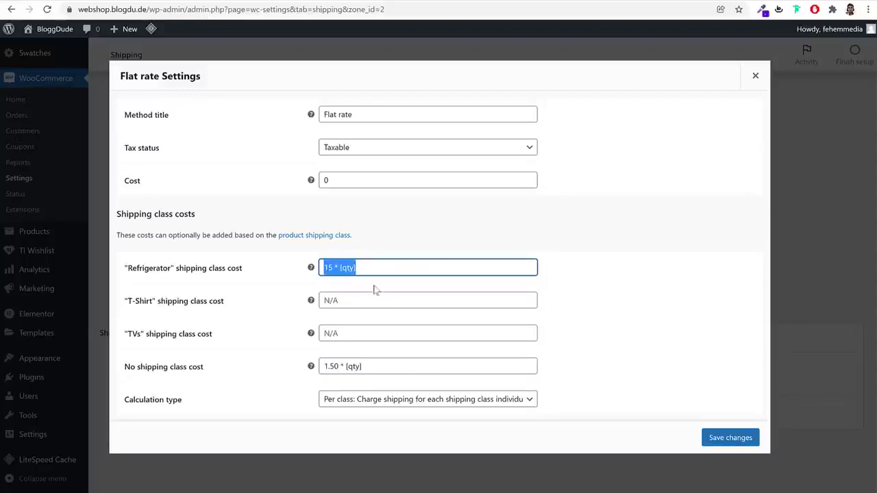
click(334, 268)
text(.00)
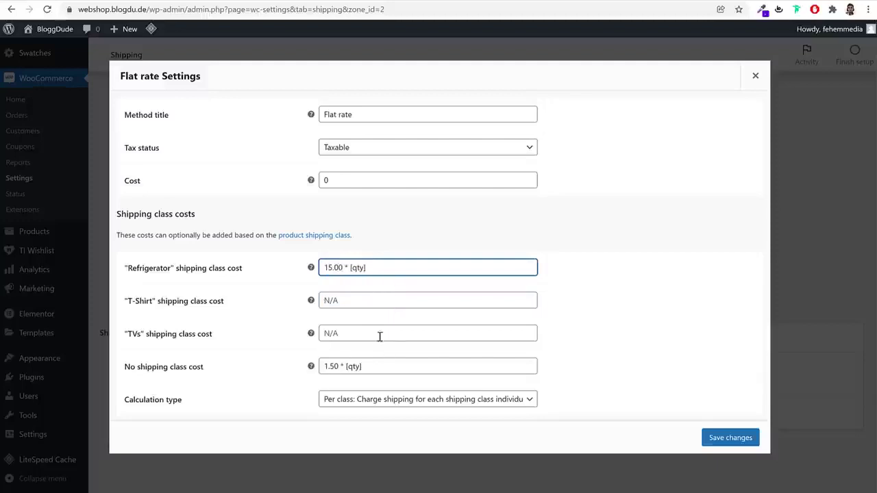
Fill the T-Shirt cost as 1.50 * [qty] and the TVs cost, then save
click(361, 302)
key(ctrl+v)
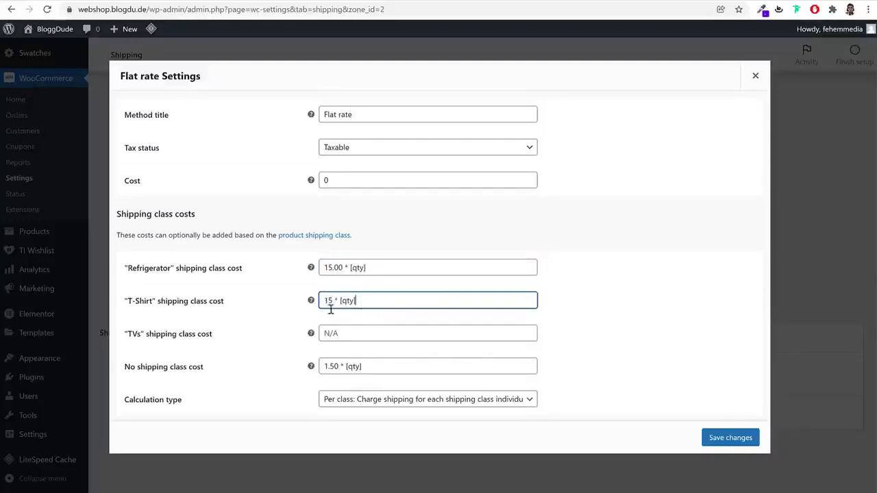
key(BackSpace)
text(.50)
click(366, 331)
key(ctrl+v)
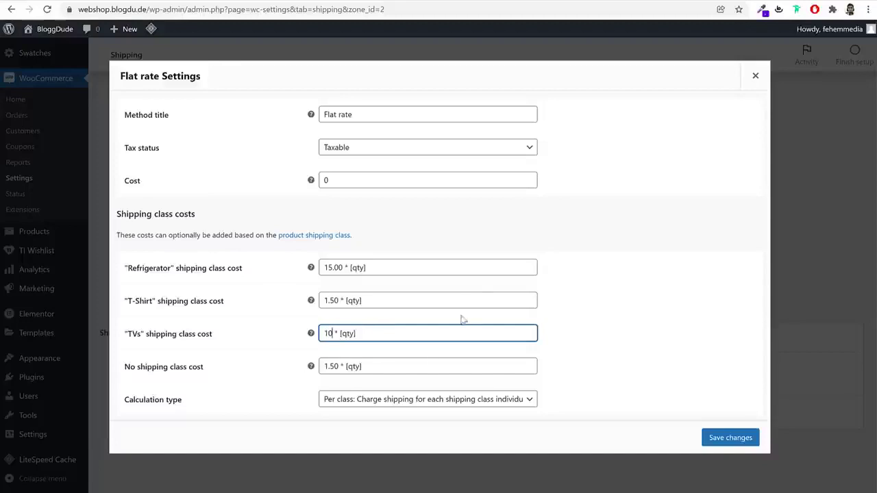
click(732, 442)
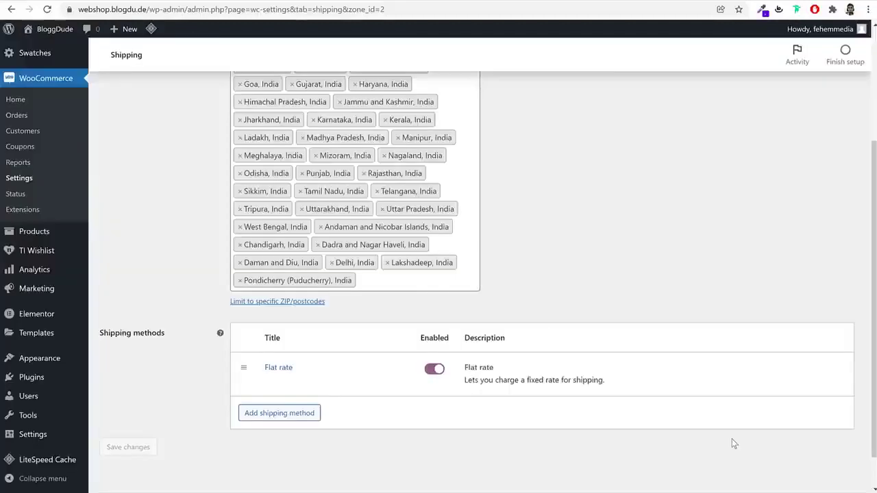
Add Free shipping to Rest of India, requiring a minimum order amount of 100
scroll(438, 356, down, 1)
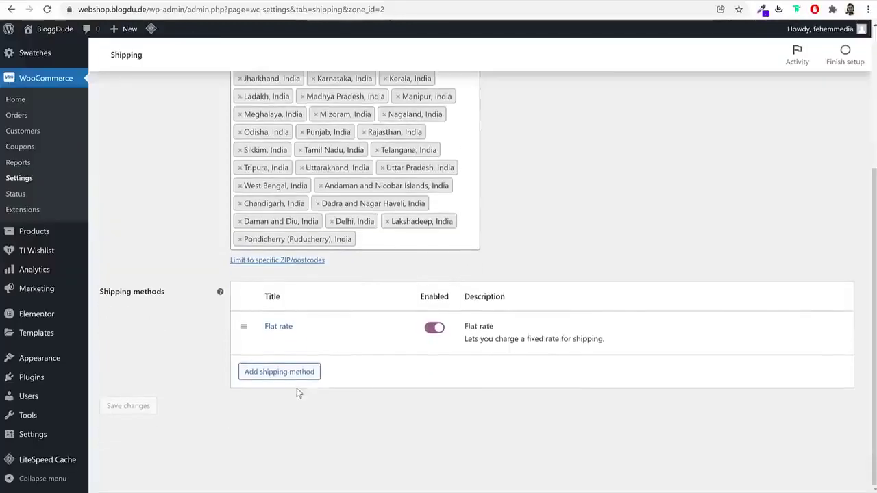
click(281, 372)
click(343, 261)
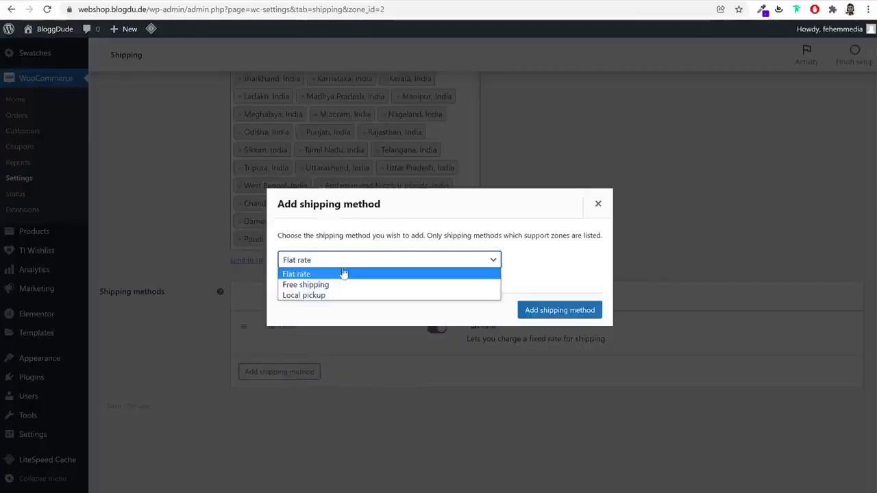
click(343, 285)
click(548, 311)
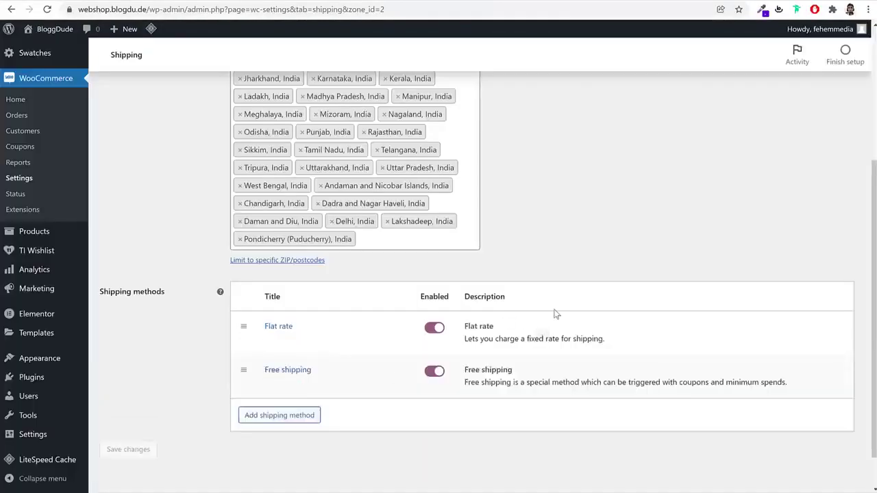
click(270, 382)
click(373, 273)
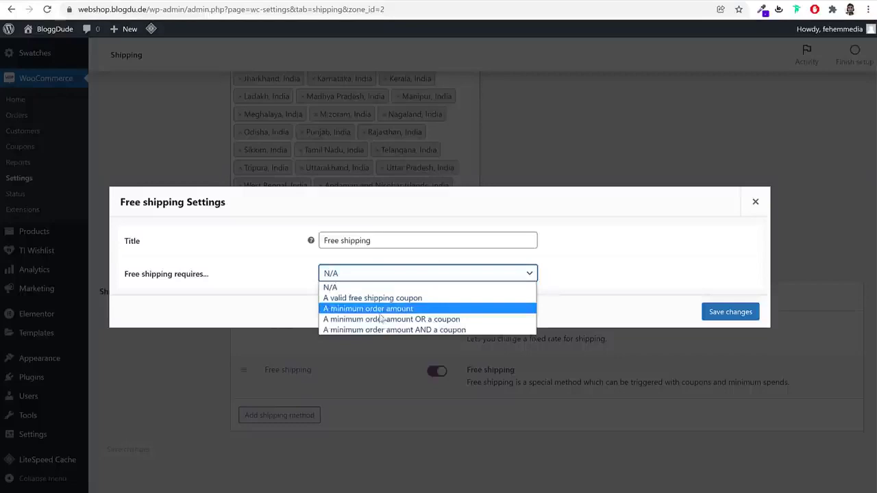
click(387, 309)
double_click(367, 275)
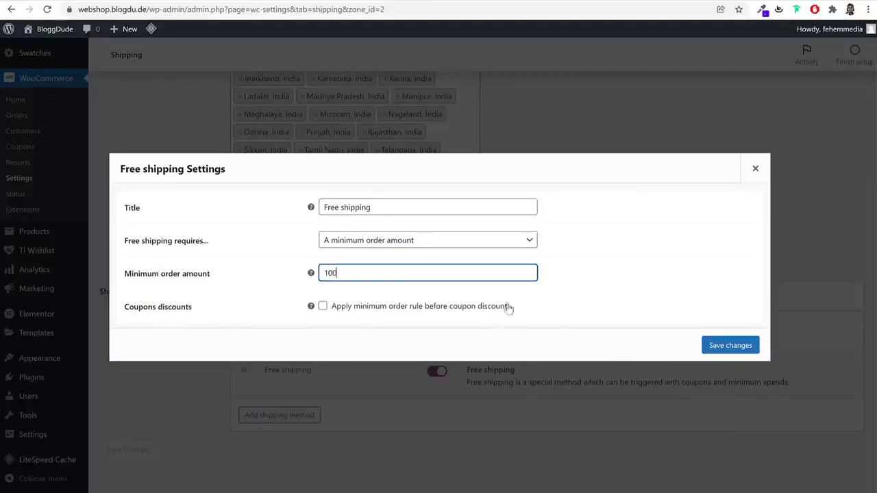
click(730, 346)
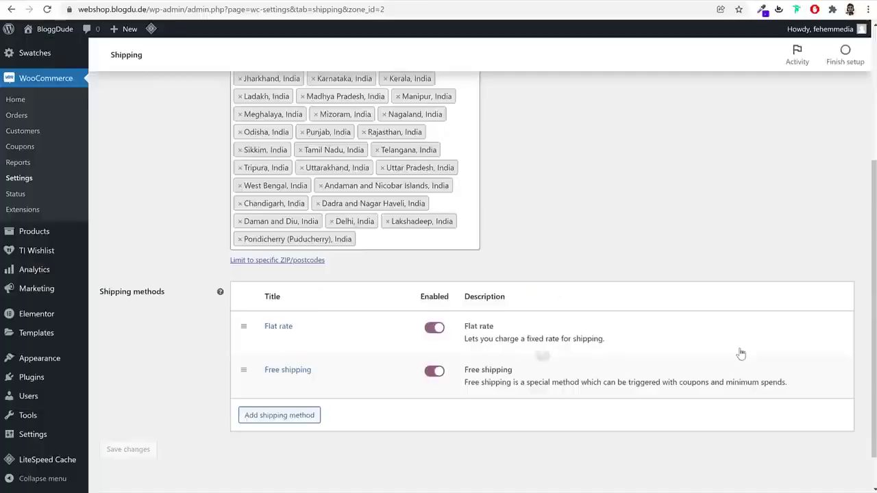
scroll(307, 353, up, 3)
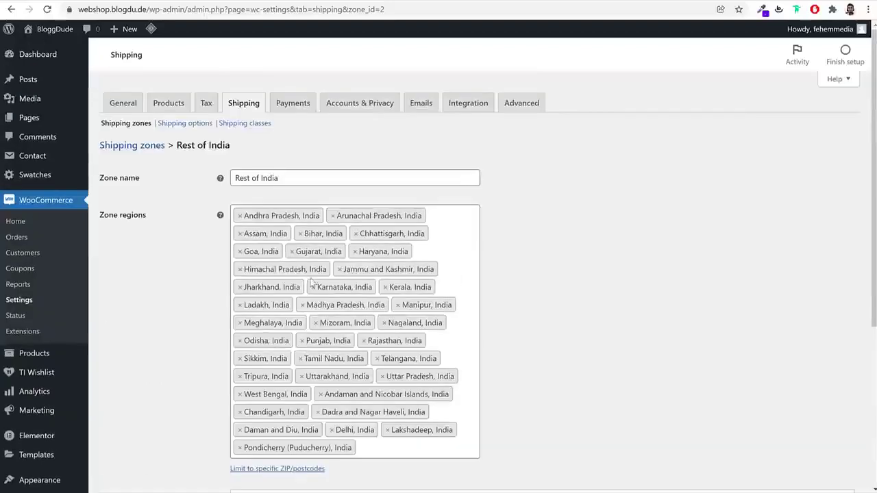
Add Free shipping to the Maharashtra zone with a 100 minimum order amount
click(149, 151)
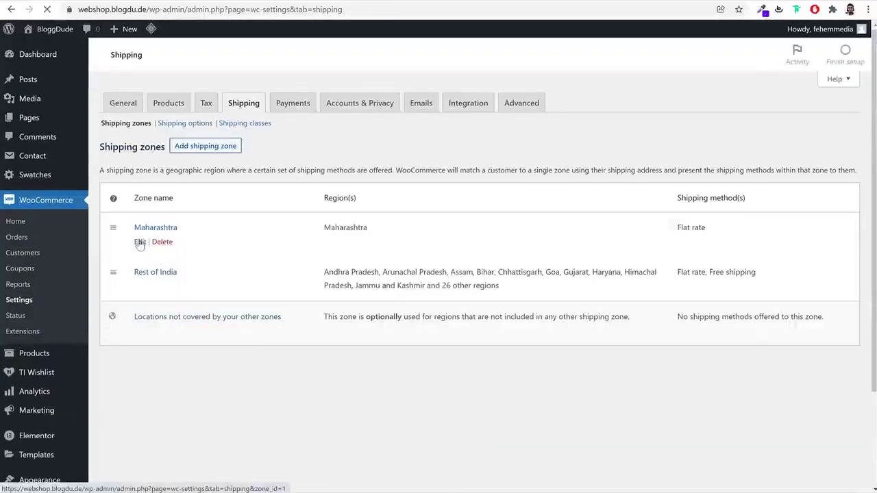
click(139, 241)
click(274, 348)
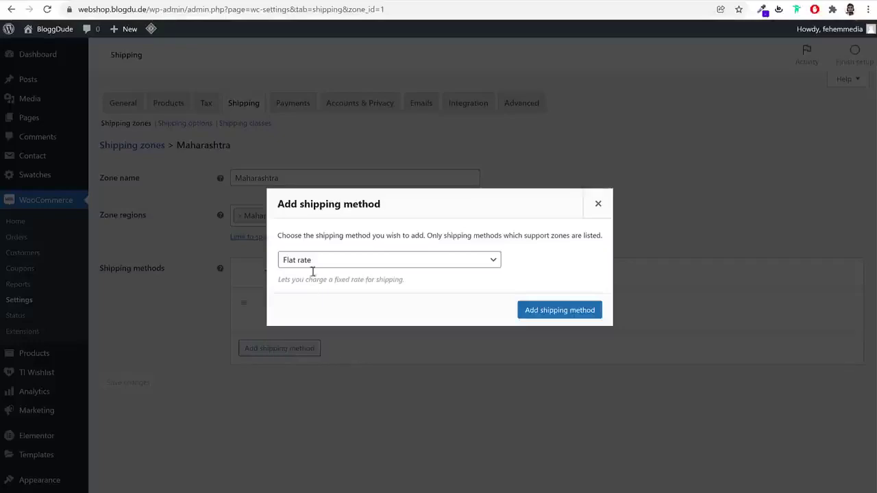
click(312, 260)
click(326, 286)
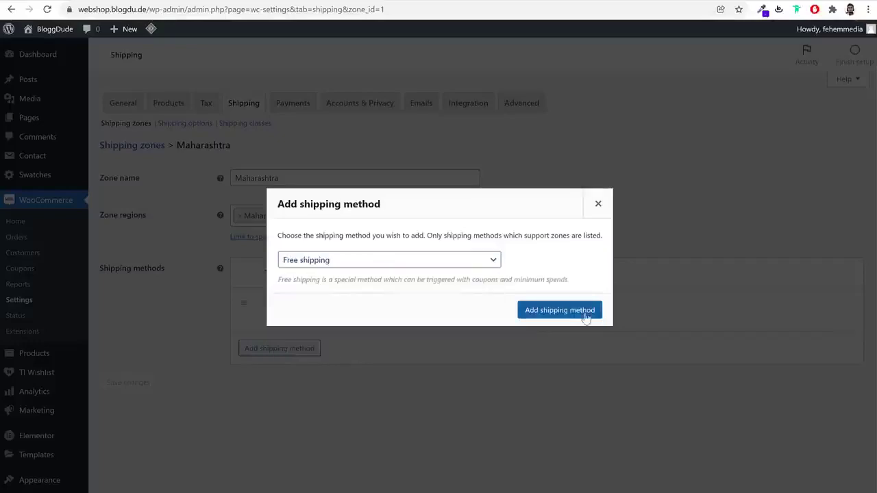
click(559, 309)
click(268, 362)
click(364, 273)
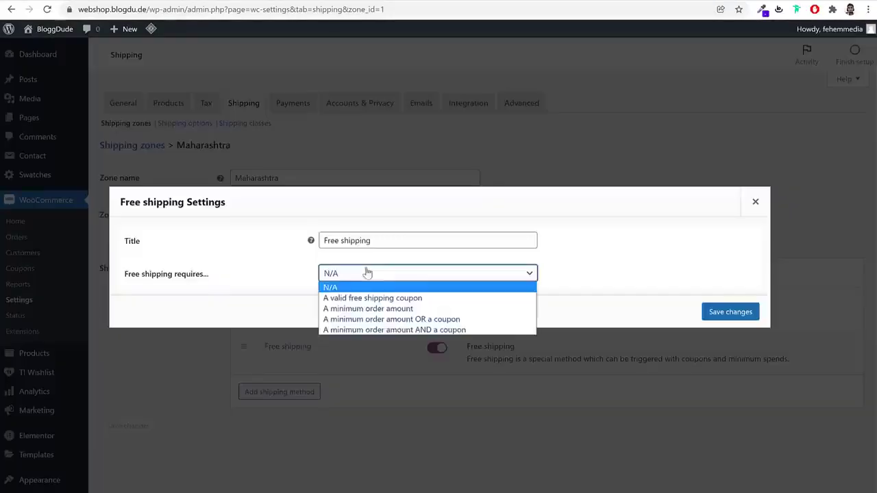
click(370, 310)
click(342, 272)
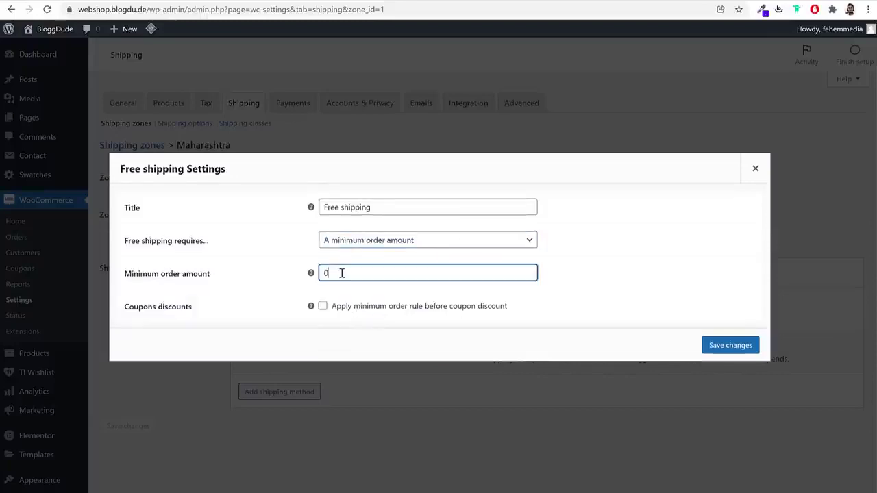
click(732, 348)
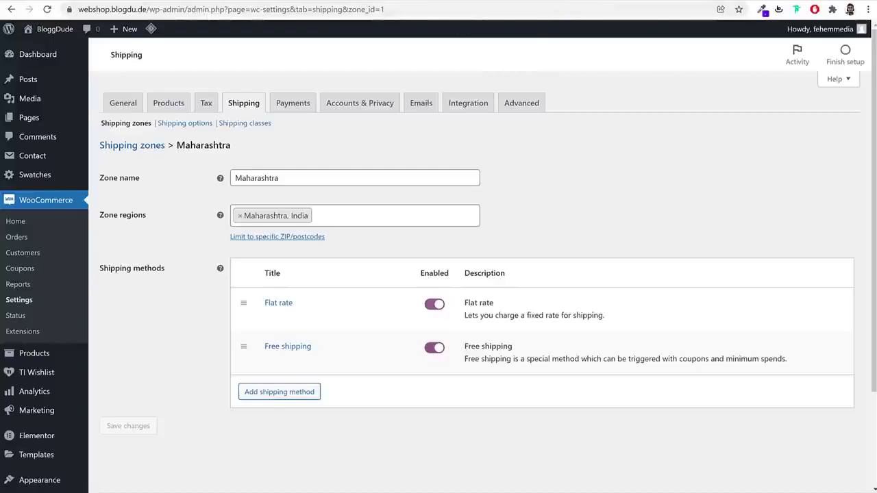
Browse the YouTube channel's uploaded videos
key(ctrl+Tab)
scroll(426, 160, down, 3)
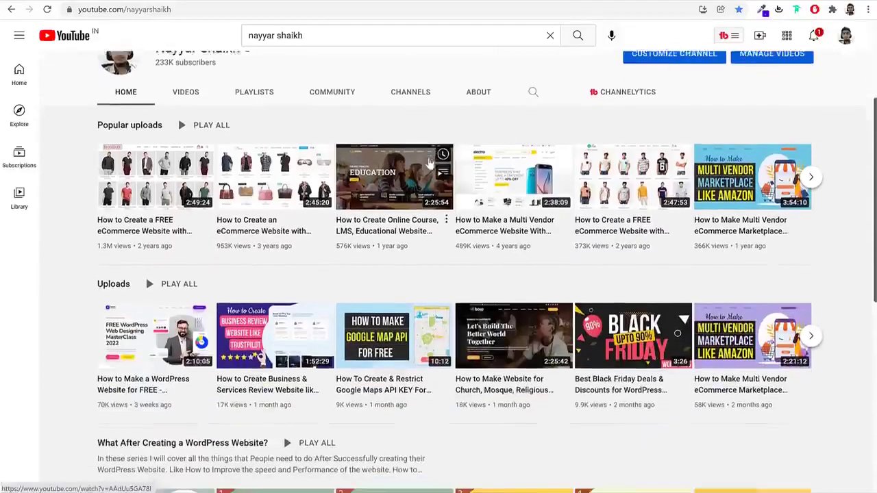
scroll(857, 233, up, 2)
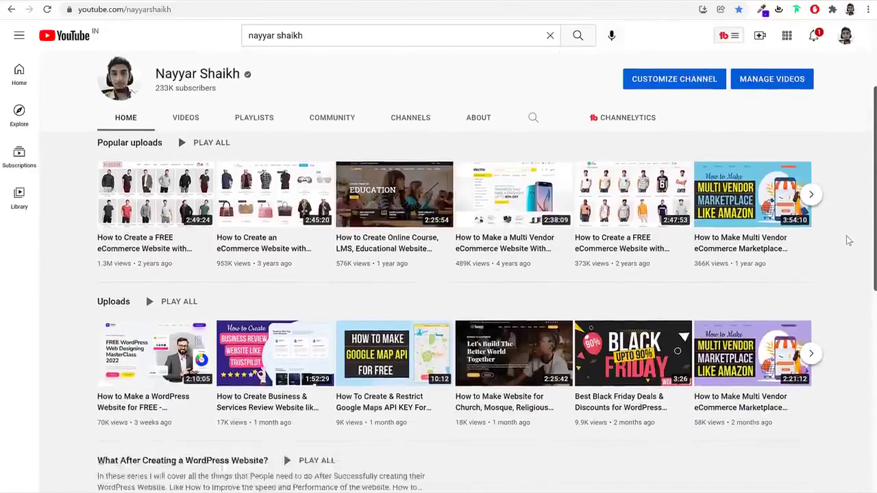
scroll(846, 239, down, 1)
scroll(839, 265, down, 2)
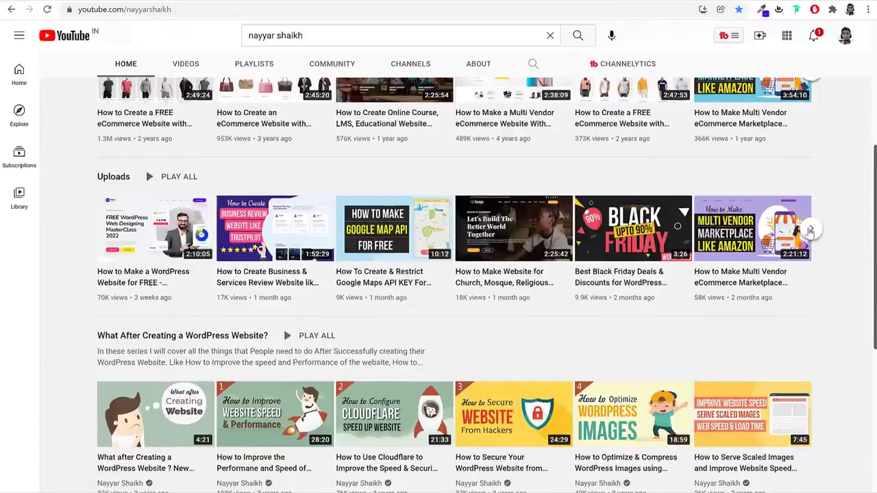
click(809, 231)
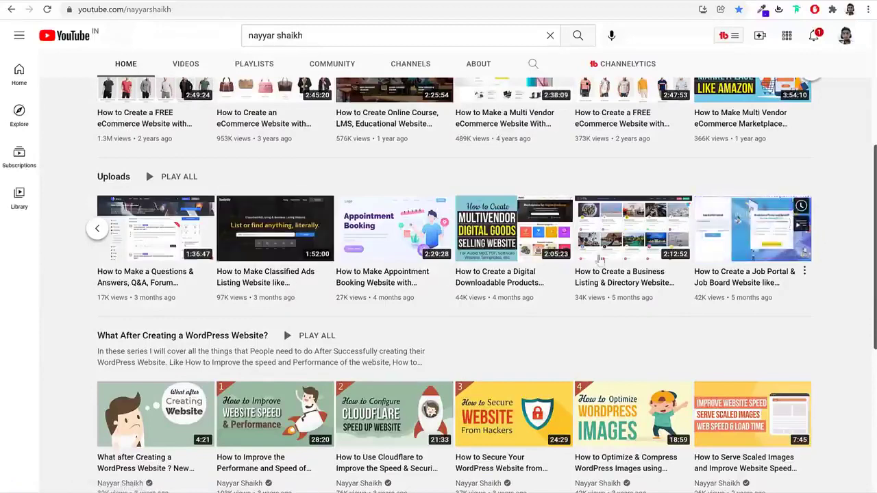
mouse_move(142, 280)
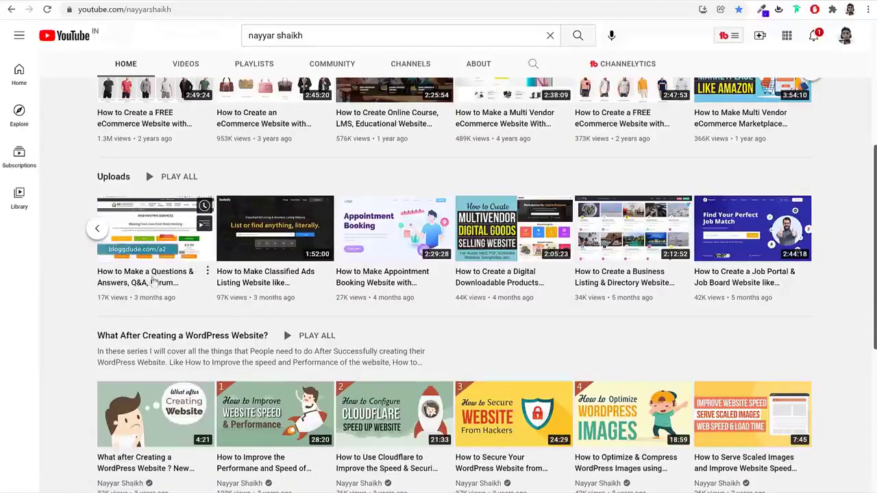
mouse_move(378, 244)
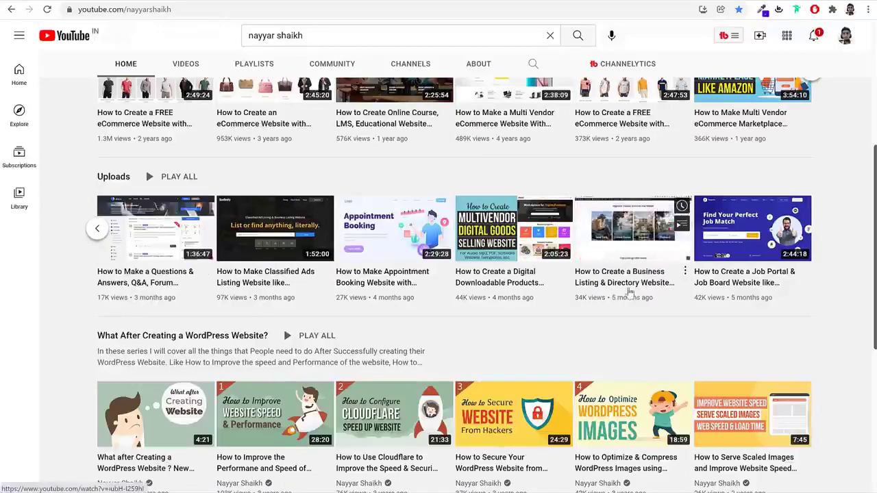
scroll(800, 290, up, 4)
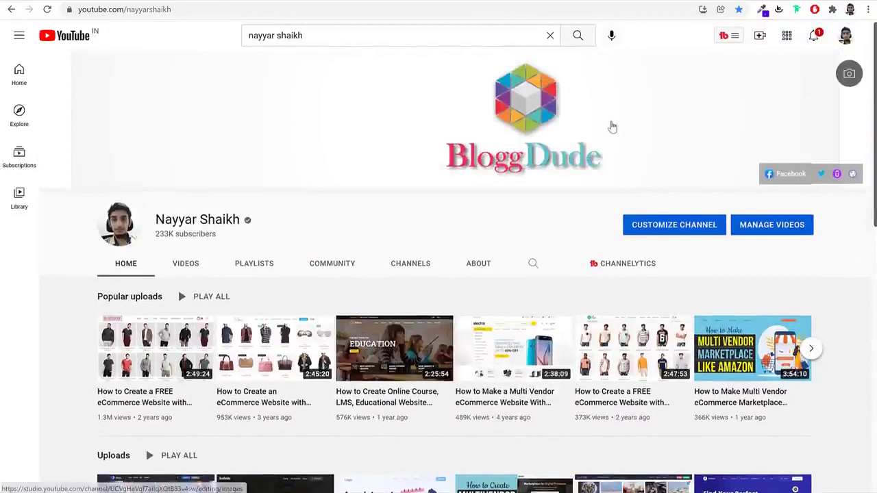
Search the channel for 'shipping' videos using the suggestion
click(331, 37)
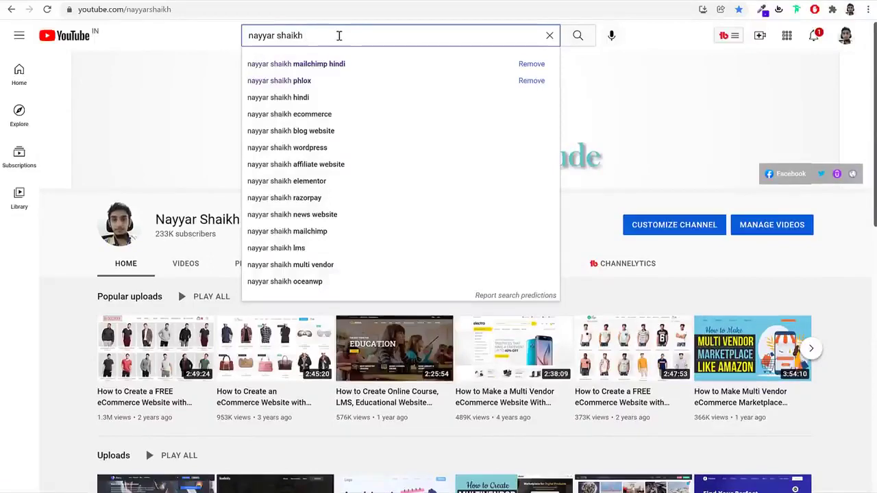
text(sh)
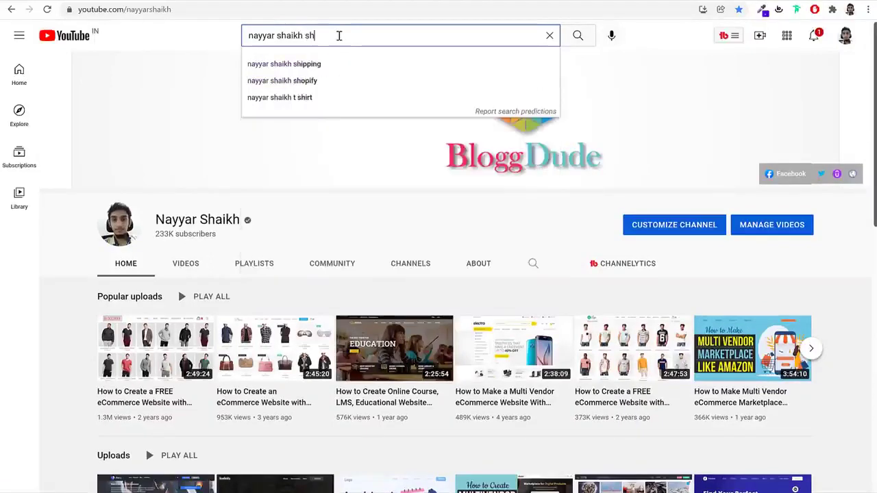
key(Down)
key(Return)
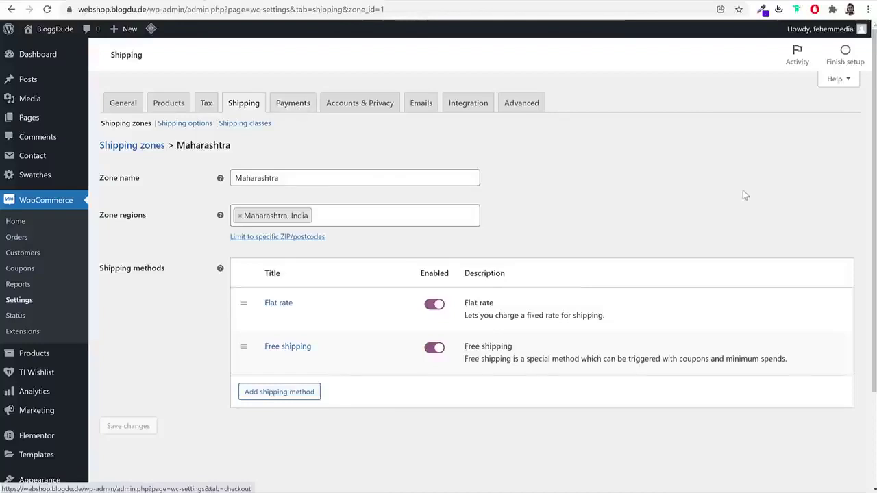
Enable Cash on delivery in WooCommerce Payments and save the settings
click(298, 105)
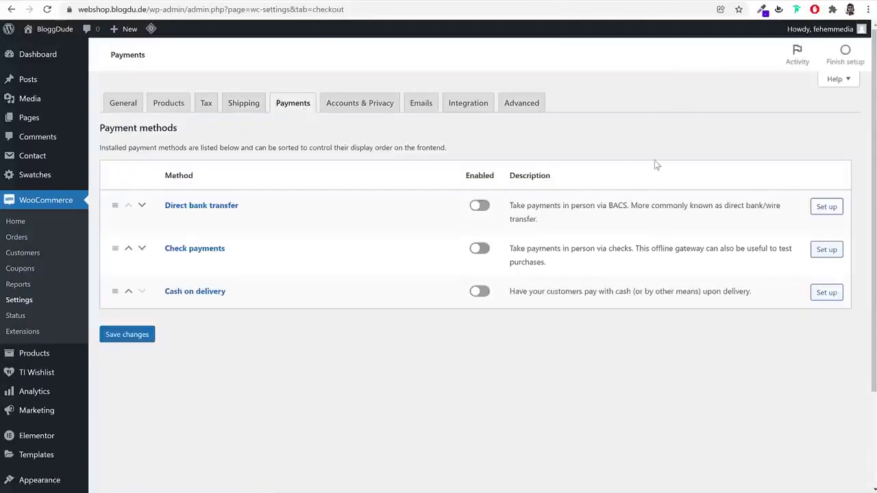
click(480, 292)
click(142, 336)
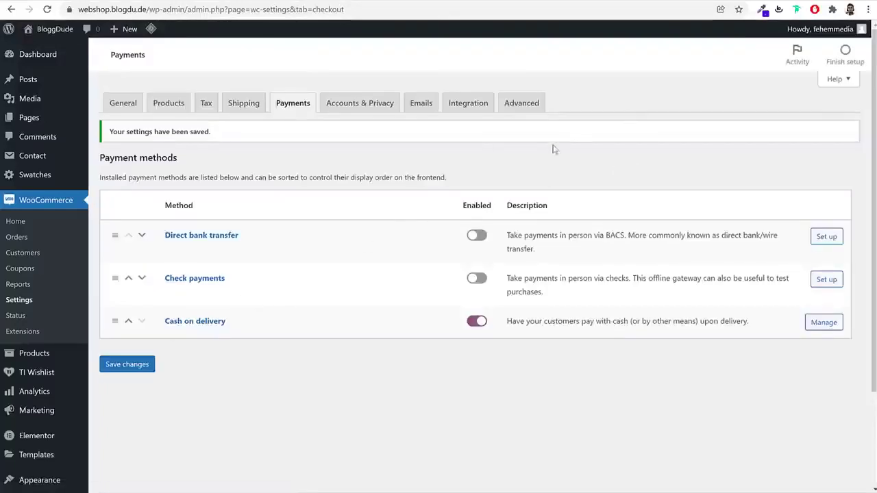
scroll(127, 315, down, 2)
Select all six installed plugins and enable auto-updates for them in bulk
click(51, 383)
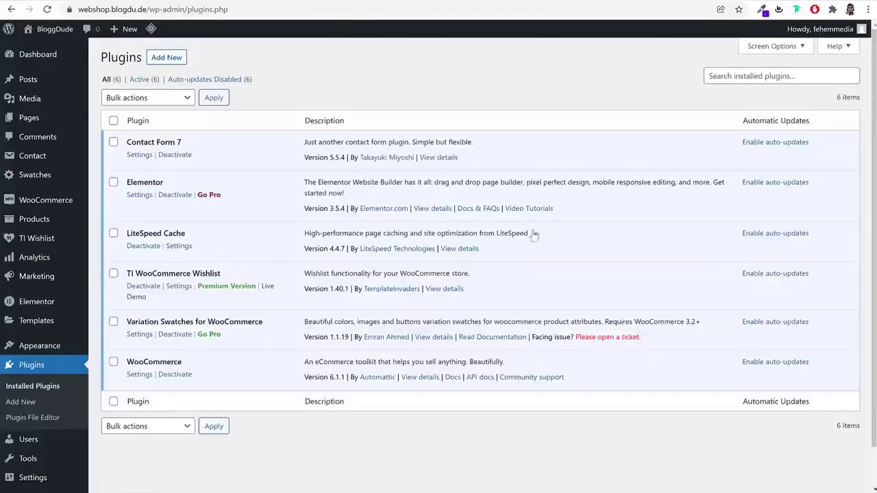
click(114, 121)
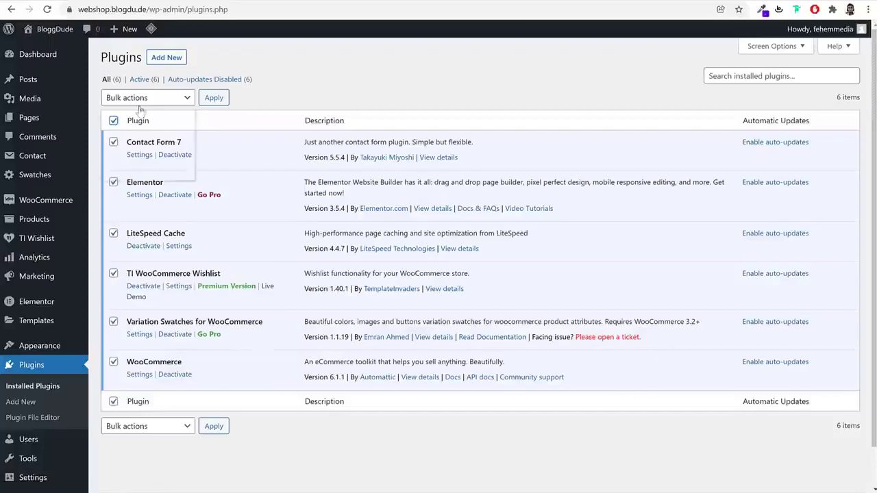
click(141, 103)
key(Escape)
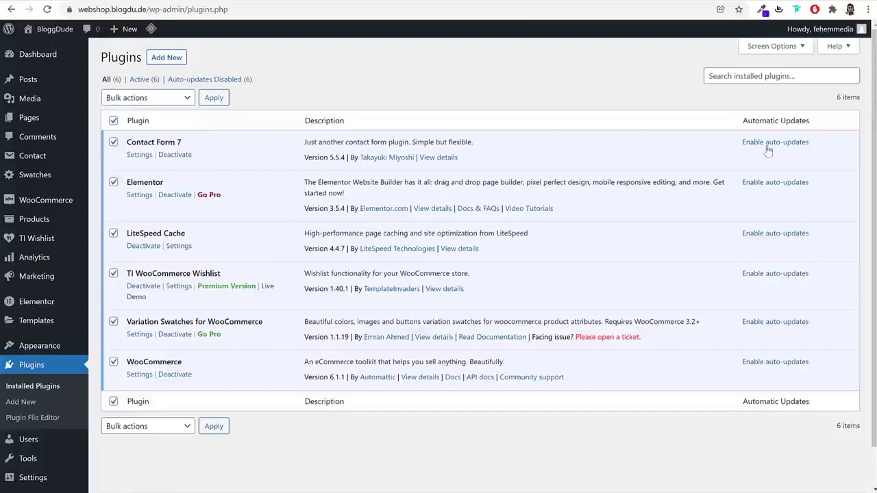
click(772, 143)
click(776, 183)
click(777, 234)
click(776, 277)
click(787, 324)
click(789, 364)
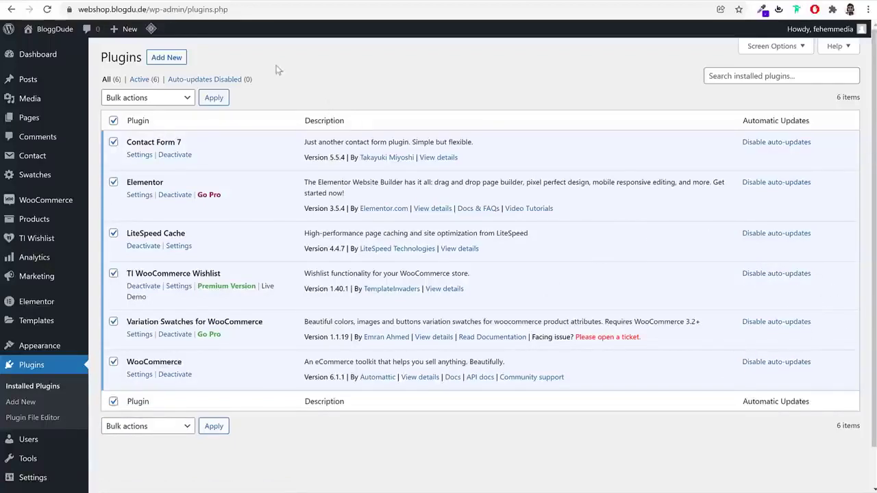
Open the Add Plugins page from the top of the Plugins screen
click(162, 60)
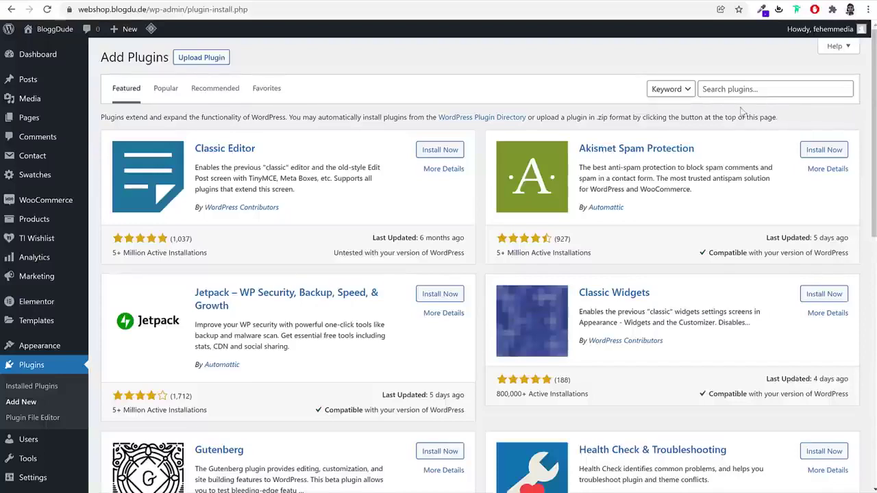
Search plugins for 'paypal' and install WooCommerce PayPal Checkout Payment Gateway
click(750, 88)
text(paypa)
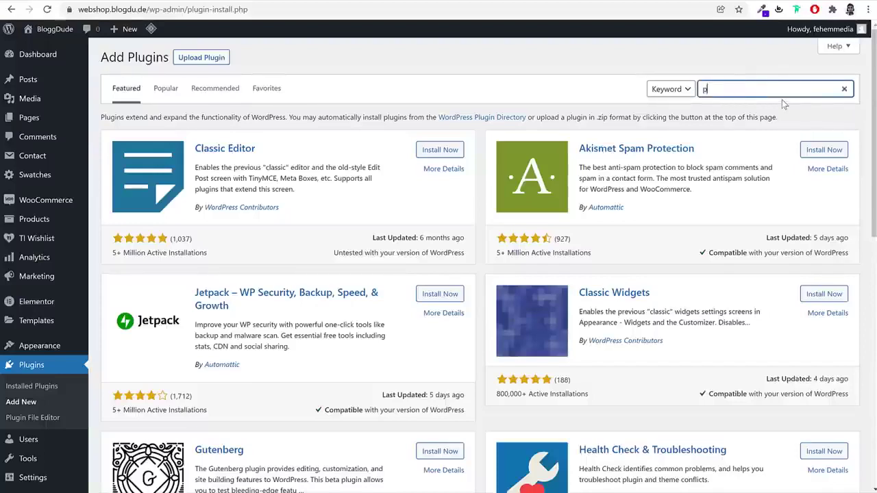
text(l)
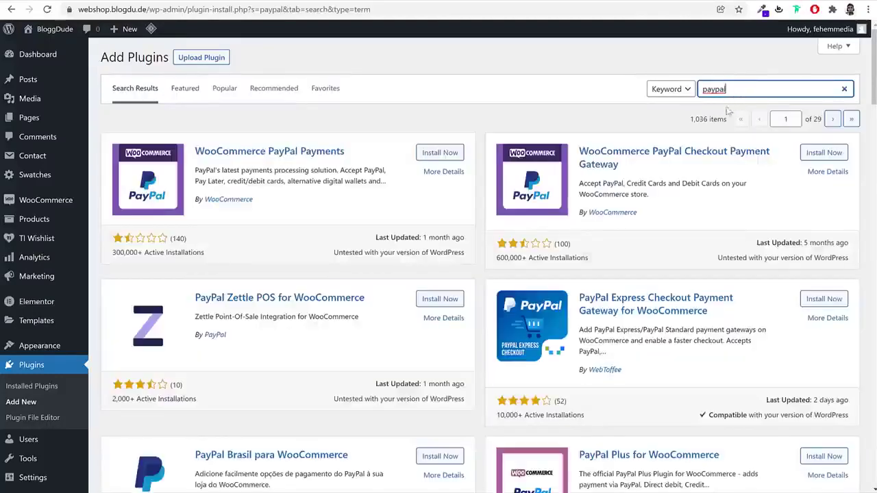
drag(577, 142, 754, 168)
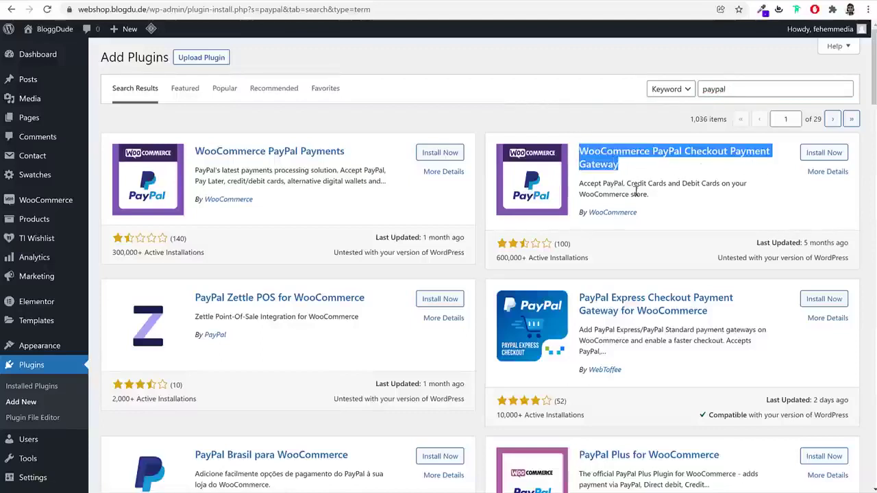
click(825, 154)
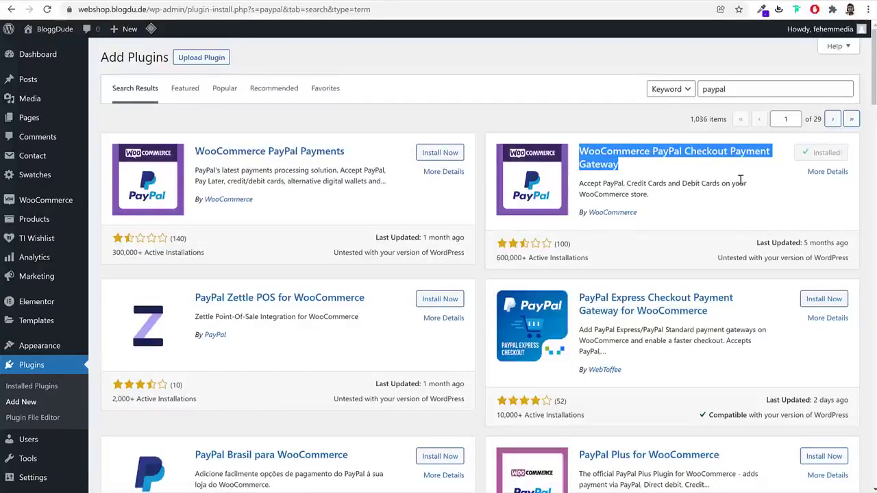
Replace the plugin search term with 'stripe'
click(738, 85)
double_click(739, 85)
text(stri)
key(BackSpace)
key(BackSpace)
text(ripe)
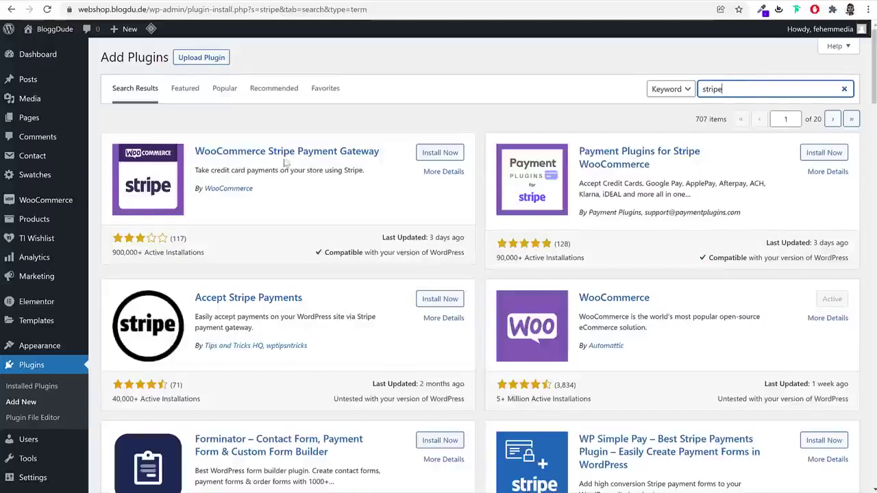
Install the WooCommerce Stripe Payment Gateway plugin made by WooCommerce
click(447, 152)
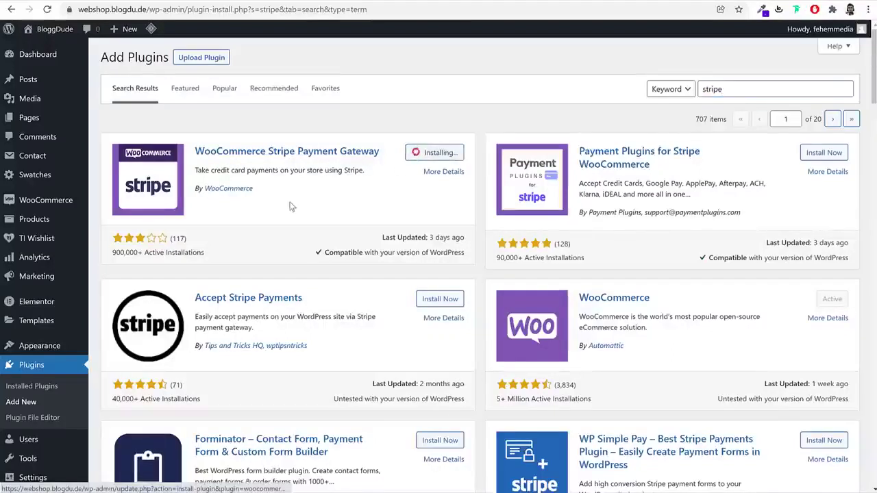
drag(254, 194, 203, 192)
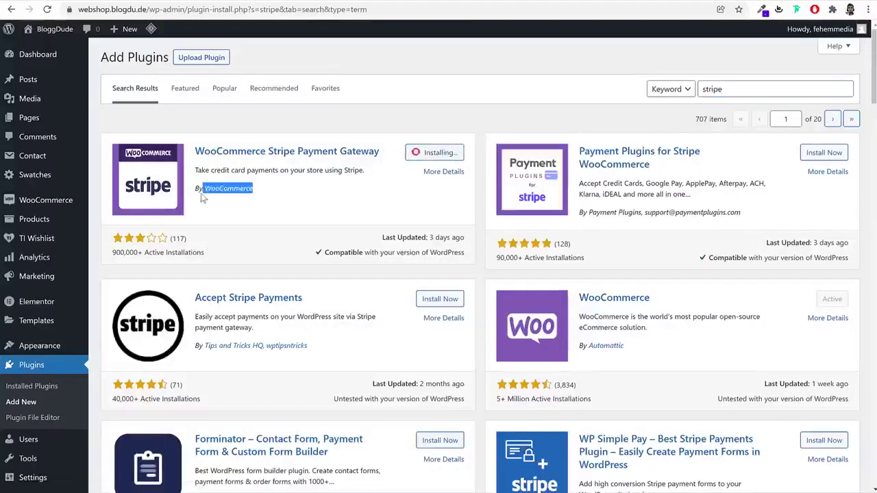
click(352, 187)
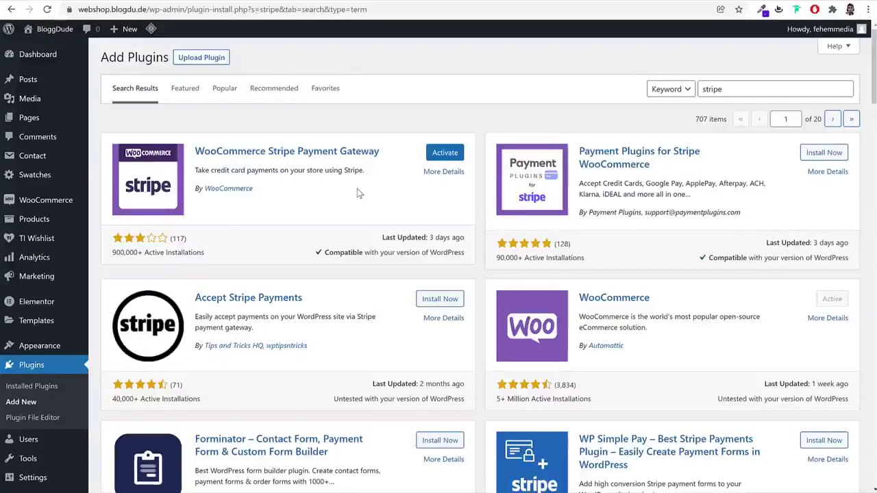
Search 'razorpay', install Razorpay for WooCommerce, and return to the installed plugins list
double_click(738, 87)
text(razorpay)
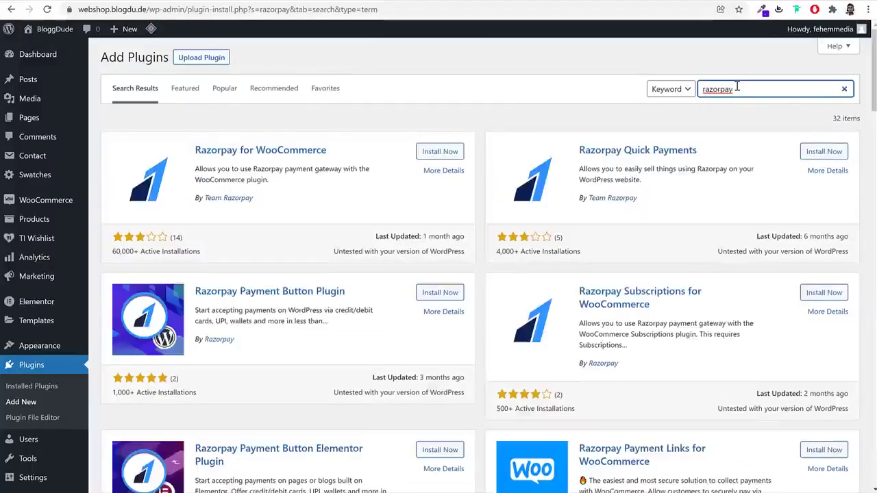
click(444, 152)
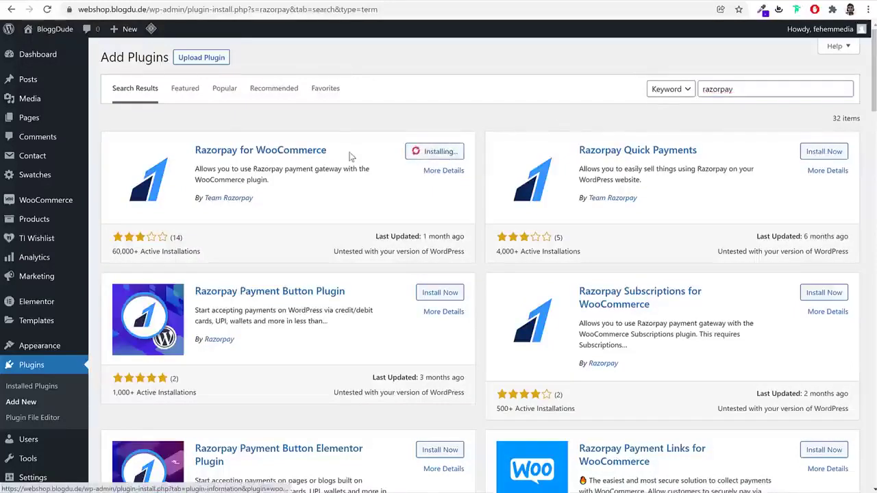
drag(328, 150, 193, 149)
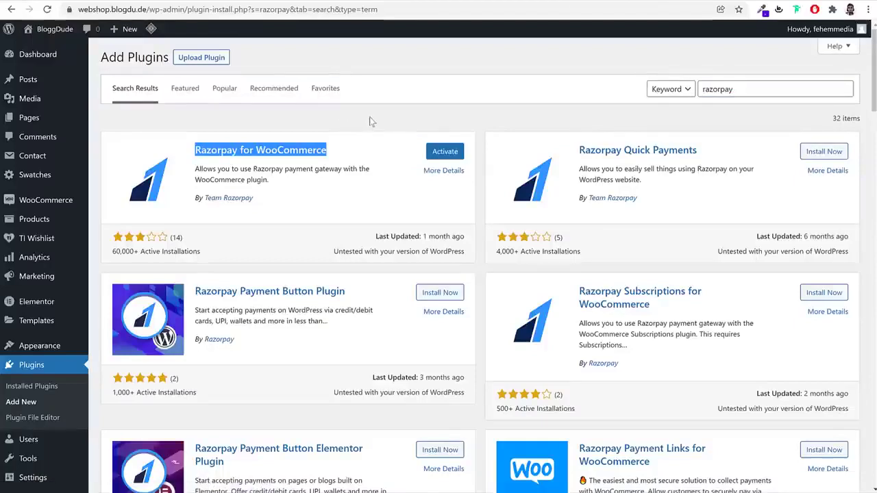
click(45, 370)
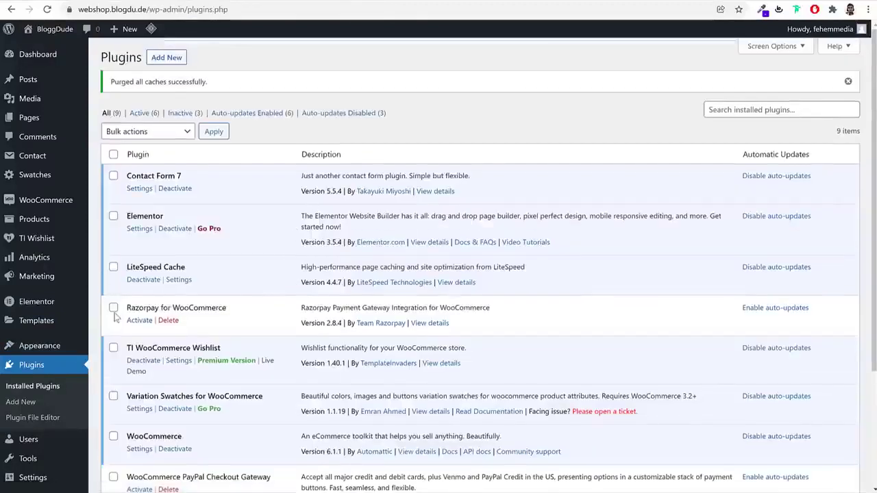
Bulk-activate the Razorpay, PayPal Checkout and Stripe gateway plugins
click(114, 308)
scroll(132, 341, down, 2)
click(113, 320)
click(113, 370)
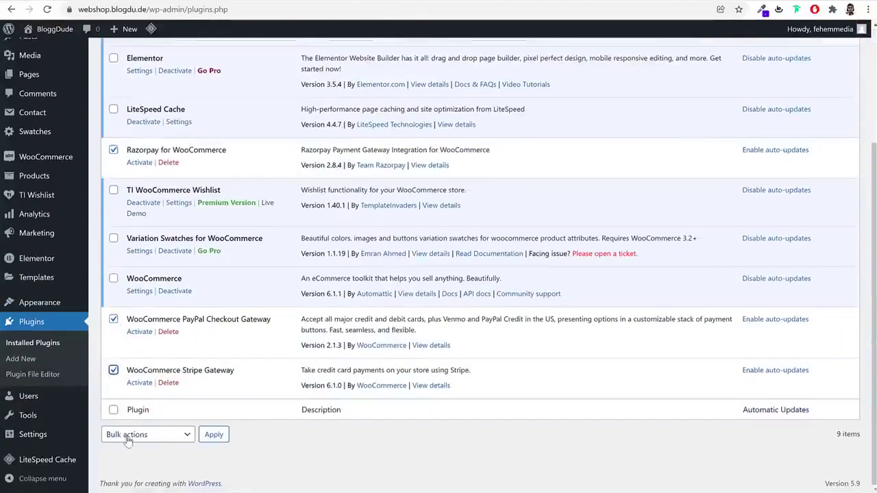
click(127, 434)
click(126, 459)
click(222, 438)
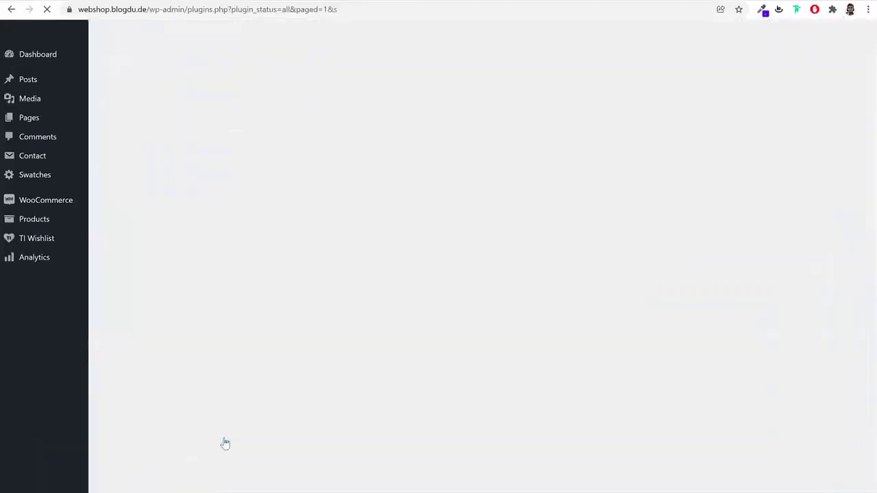
Dismiss the PayPal action-required notice on the Plugins page
scroll(228, 436, down, 3)
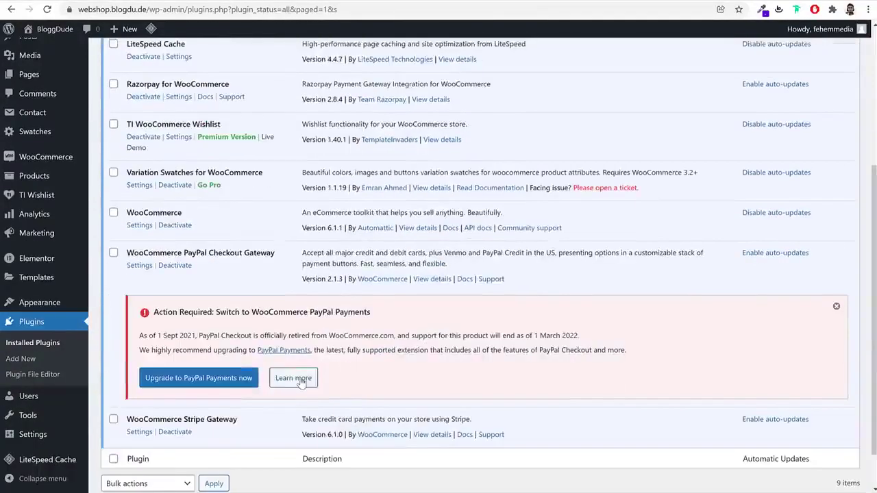
click(836, 306)
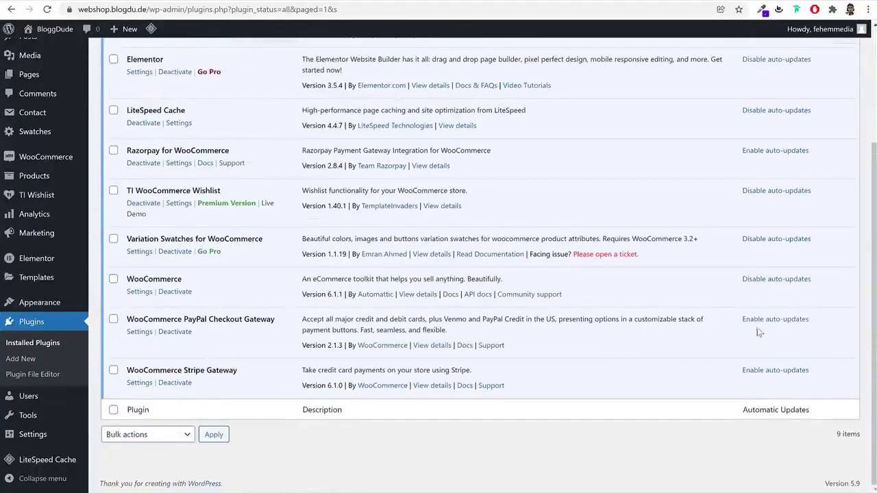
scroll(773, 329, up, 3)
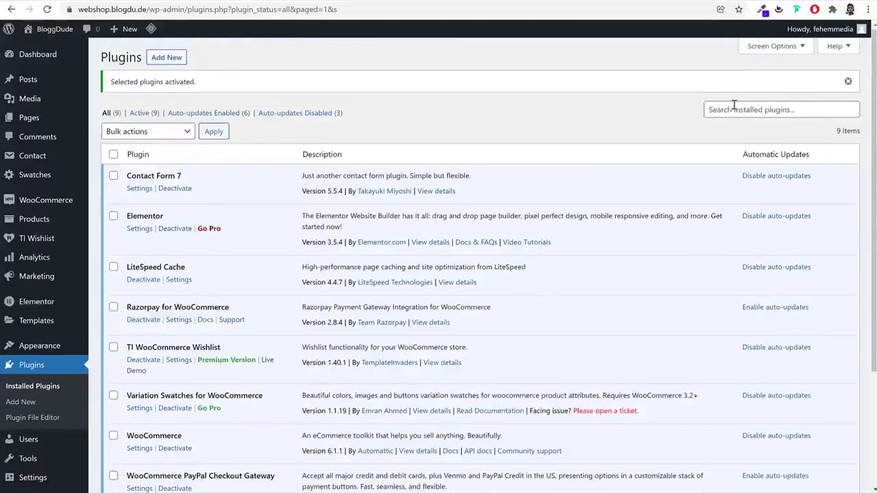
mouse_move(55, 201)
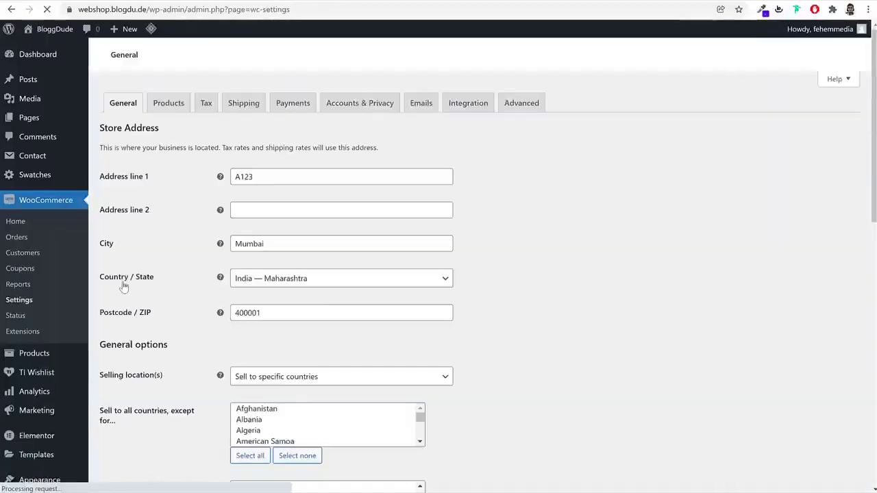
Enable Stripe on the Payments tab and save the changes
click(304, 113)
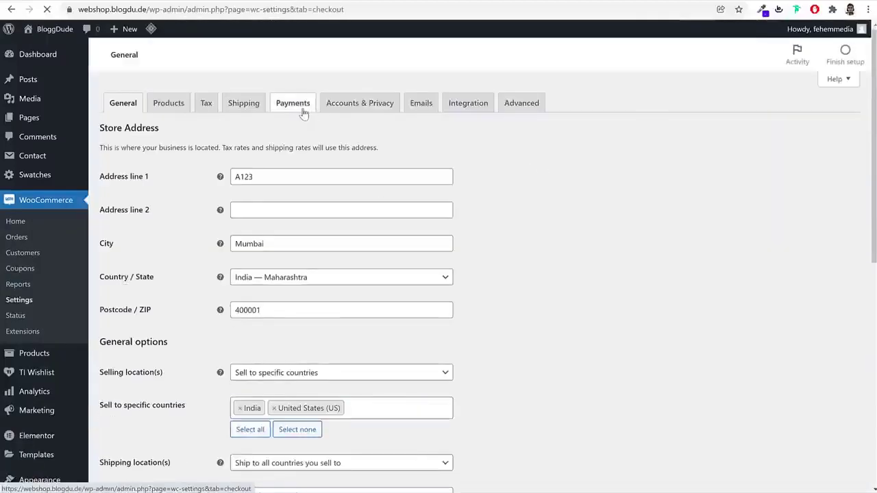
scroll(623, 269, down, 1)
scroll(620, 269, down, 2)
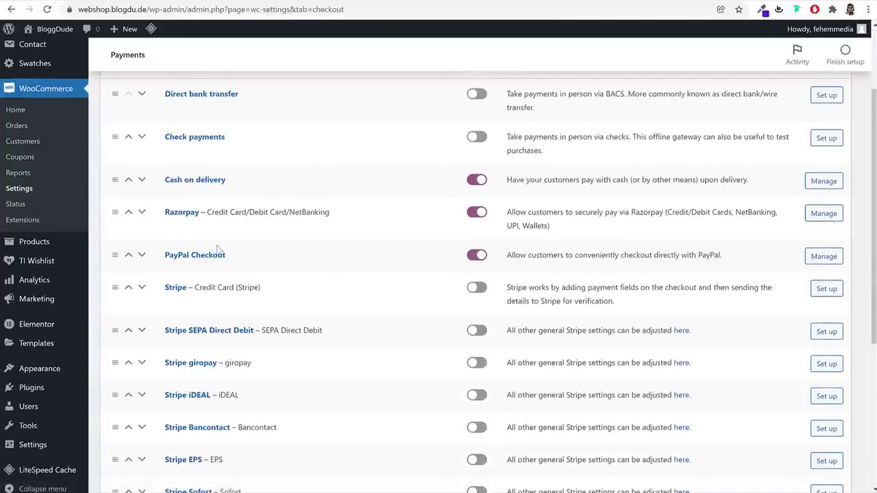
click(476, 287)
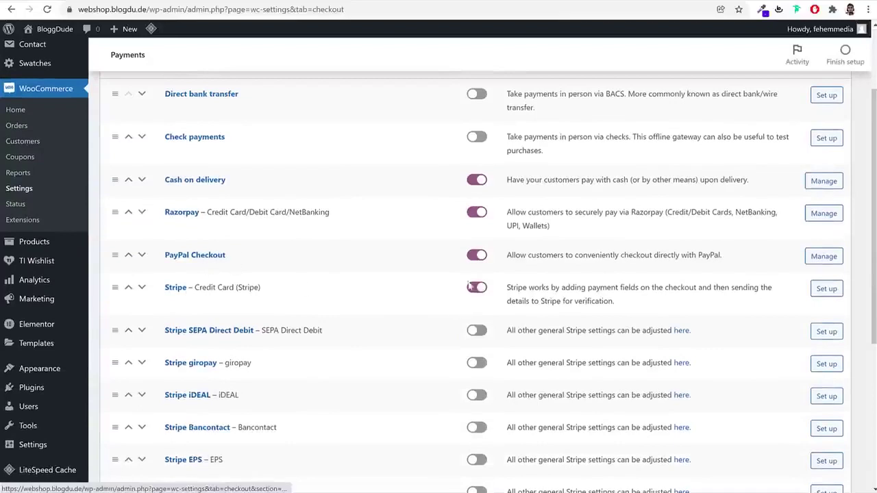
scroll(350, 338, down, 4)
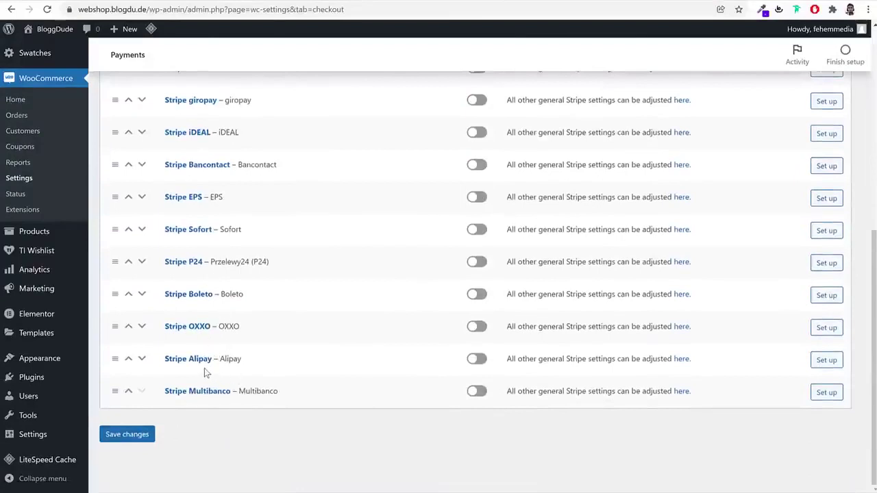
scroll(209, 367, up, 1)
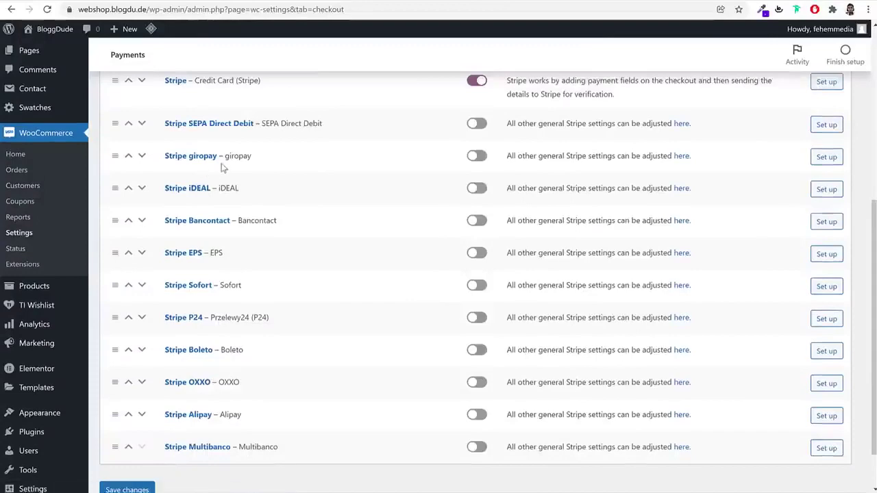
click(126, 487)
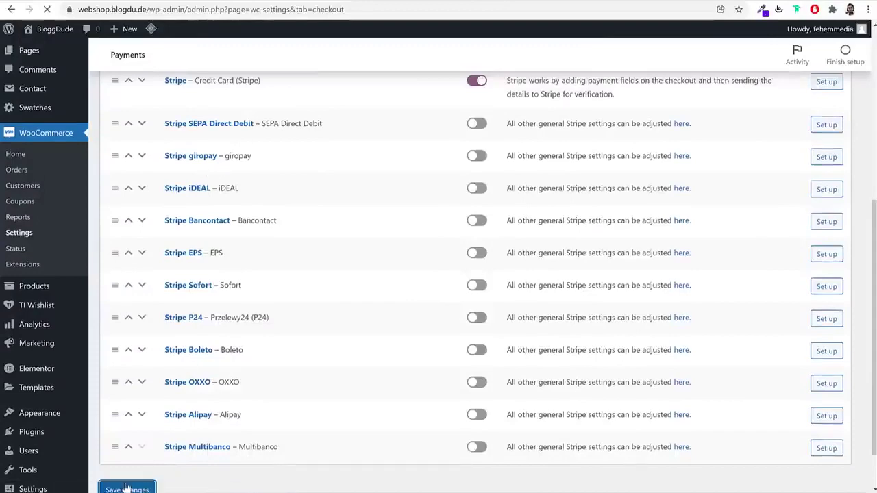
Open PayPal Checkout settings, noting the API Username and Password fields, and log in to PayPal in a new tab
scroll(508, 368, down, 2)
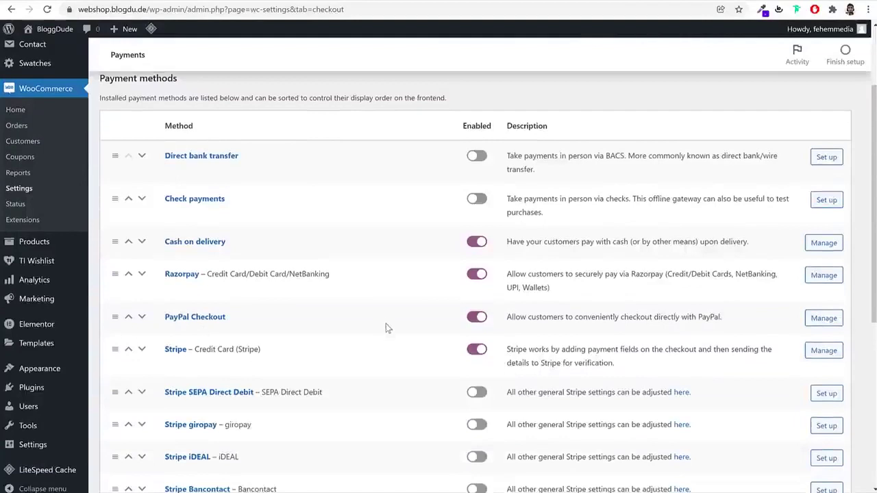
click(196, 318)
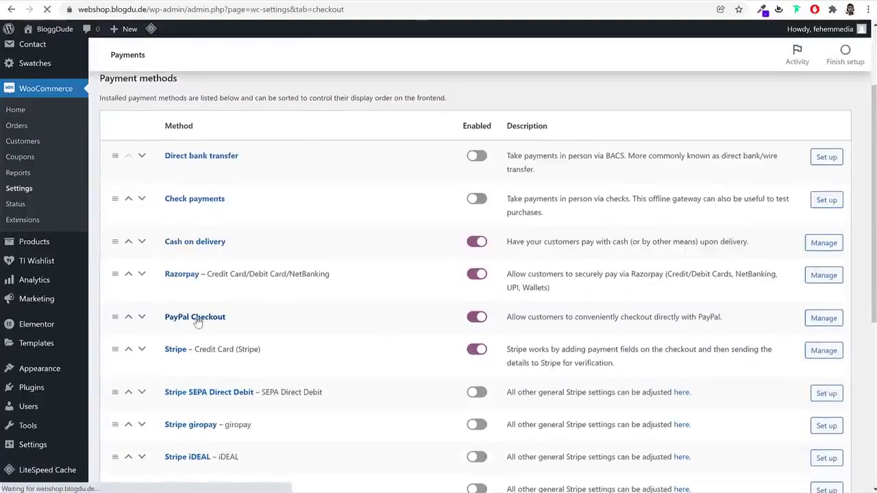
scroll(635, 306, down, 3)
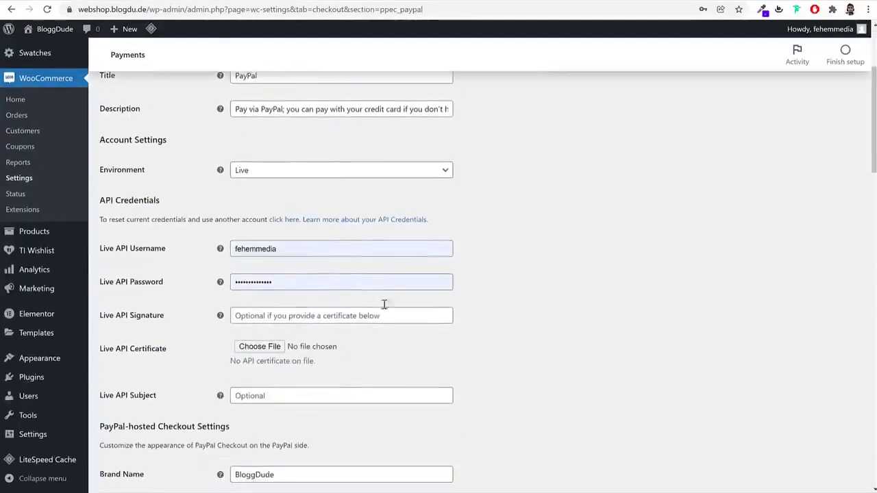
drag(165, 251, 115, 250)
drag(163, 283, 116, 282)
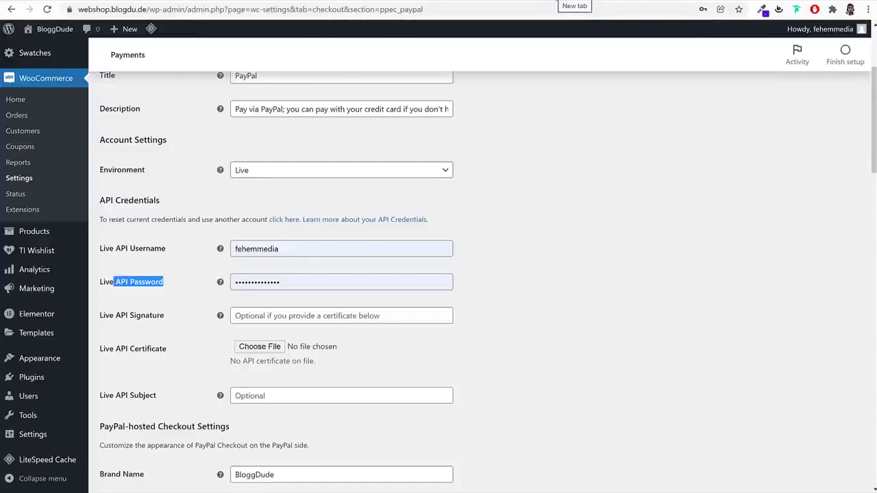
key(ctrl+t)
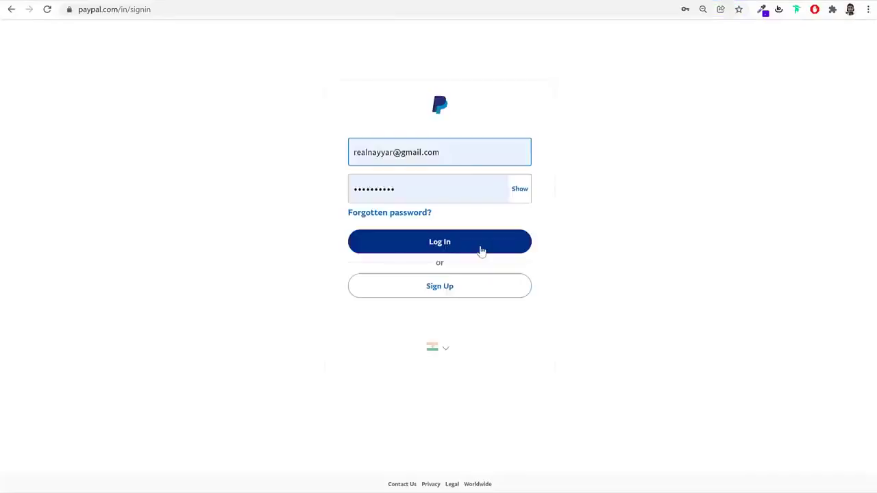
click(480, 248)
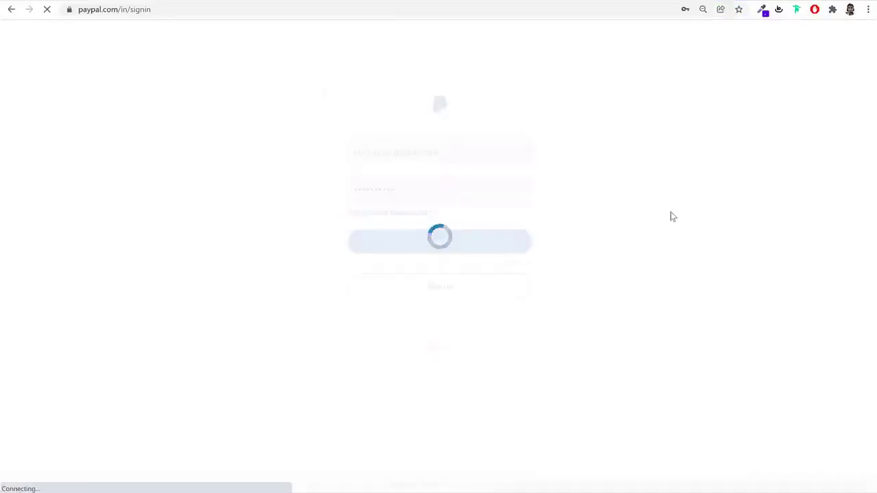
Go to PayPal's API credentials page at paypal.com/businessmanage/credentials/apiAccess
click(442, 302)
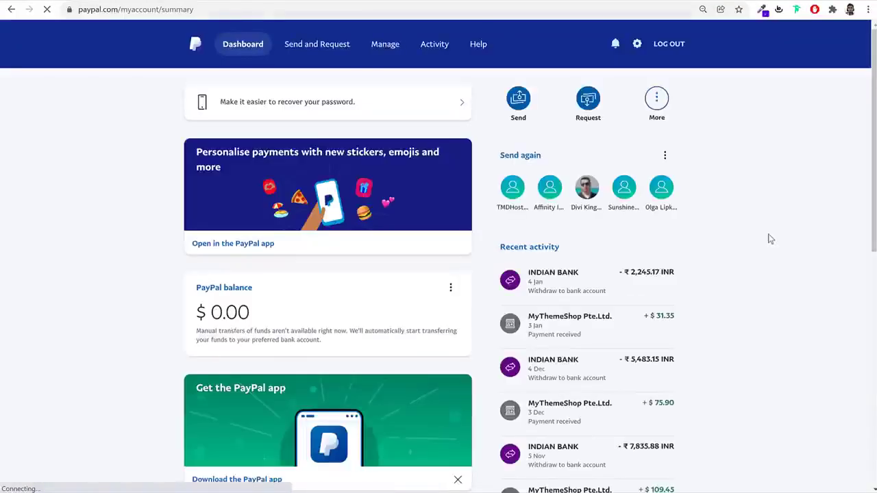
click(388, 10)
click(240, 9)
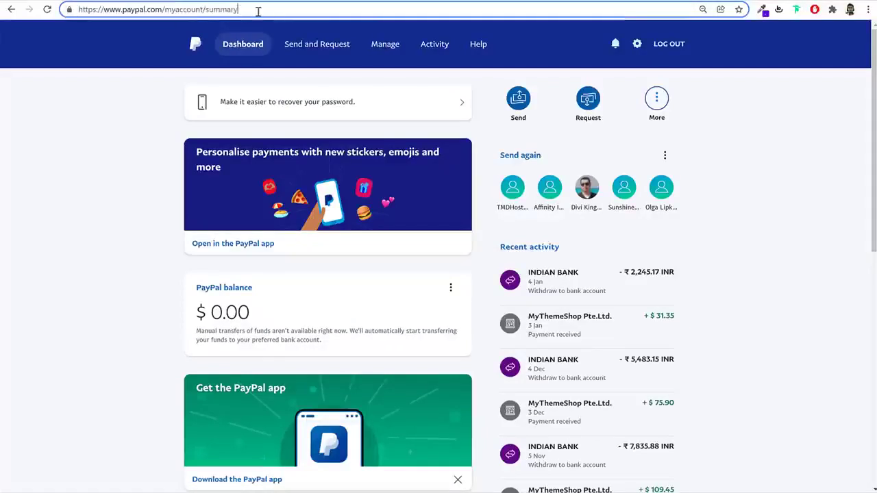
key(BackSpace)
key(BackSpace)
key(BackSpace)
key(BackSpace)
key(BackSpace)
key(BackSpace)
key(BackSpace)
key(BackSpace)
key(BackSpace)
key(BackSpace)
key(BackSpace)
key(BackSpace)
key(BackSpace)
key(BackSpace)
key(BackSpace)
key(BackSpace)
key(BackSpace)
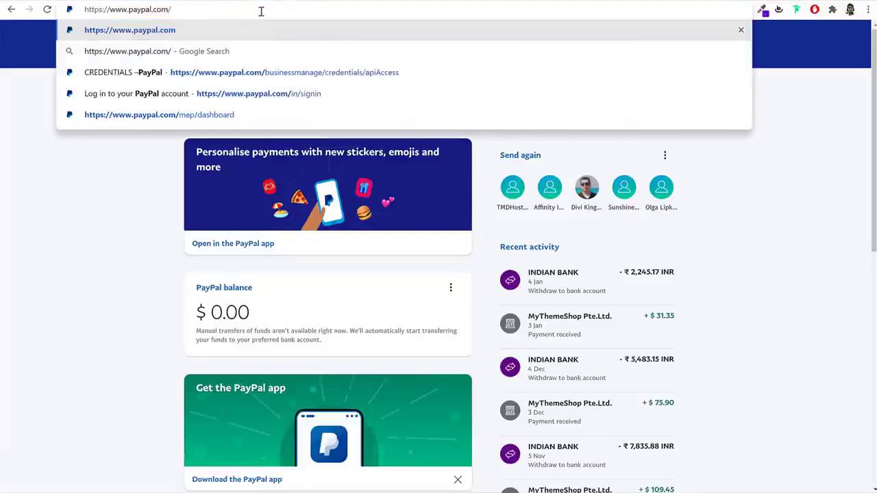
key(Down)
key(Down)
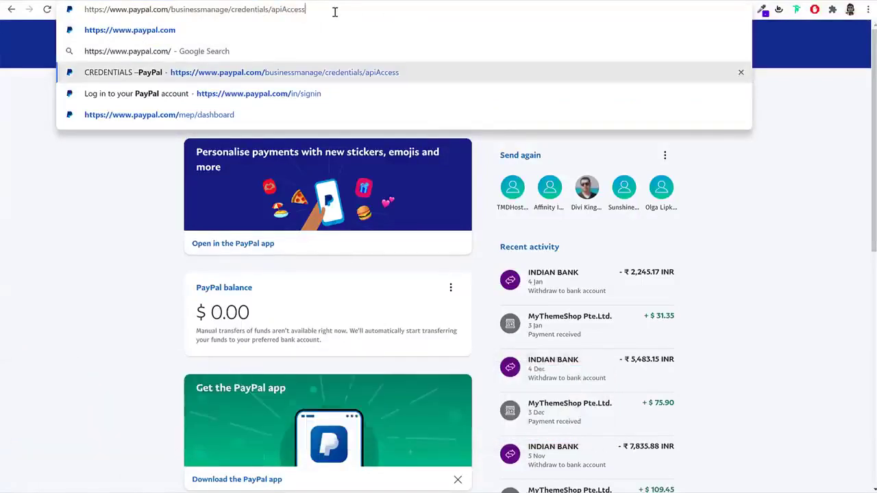
key(Return)
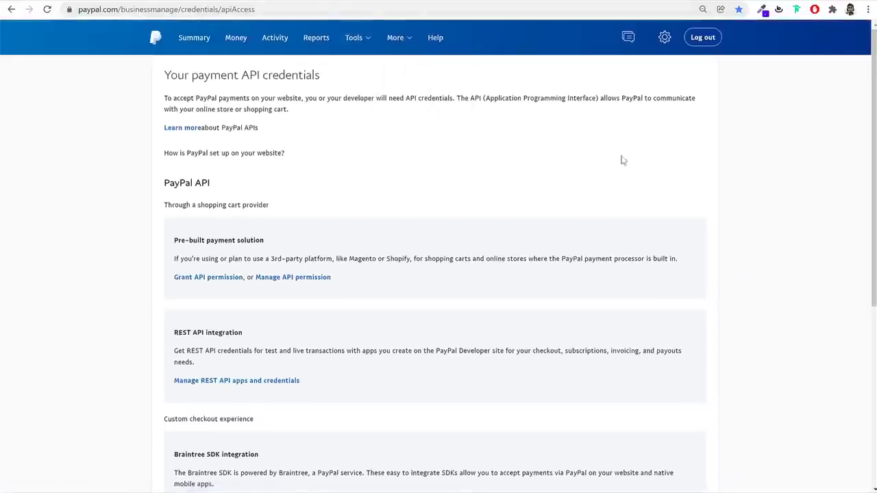
Open the NVP/SOAP API credentials and paste the API username into Live API Username
scroll(685, 280, down, 4)
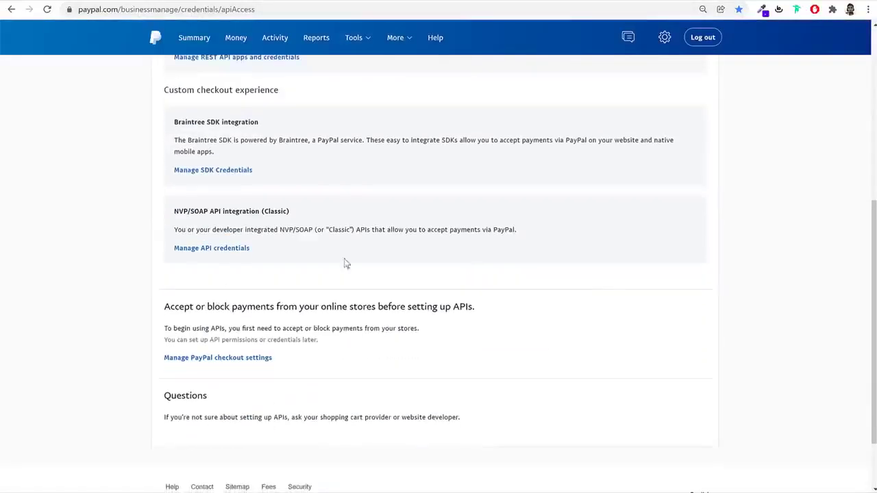
drag(175, 212, 262, 213)
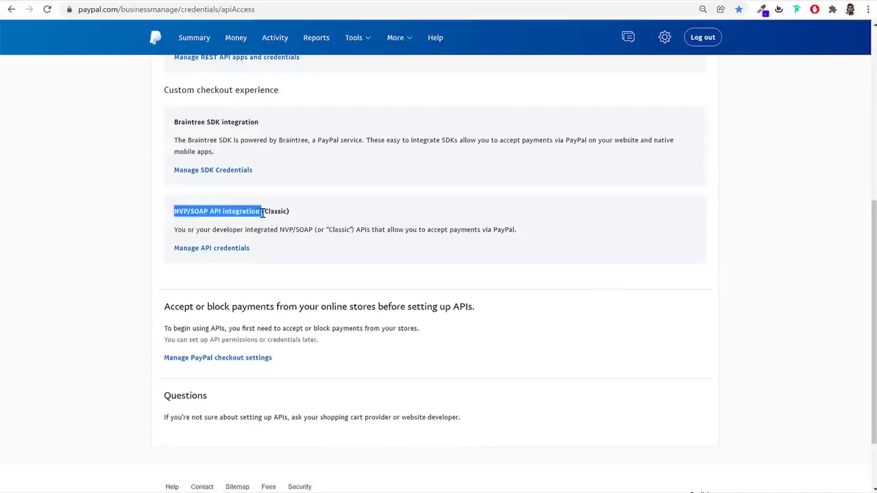
click(209, 249)
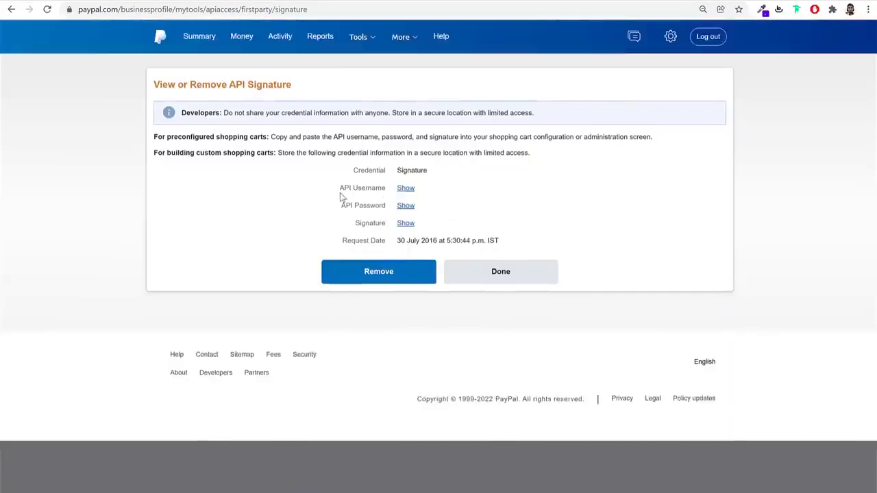
drag(341, 191, 385, 191)
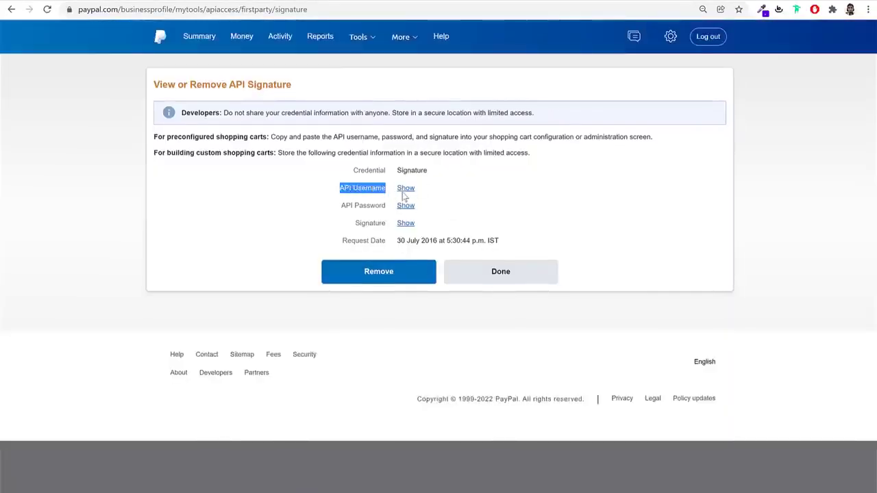
click(404, 190)
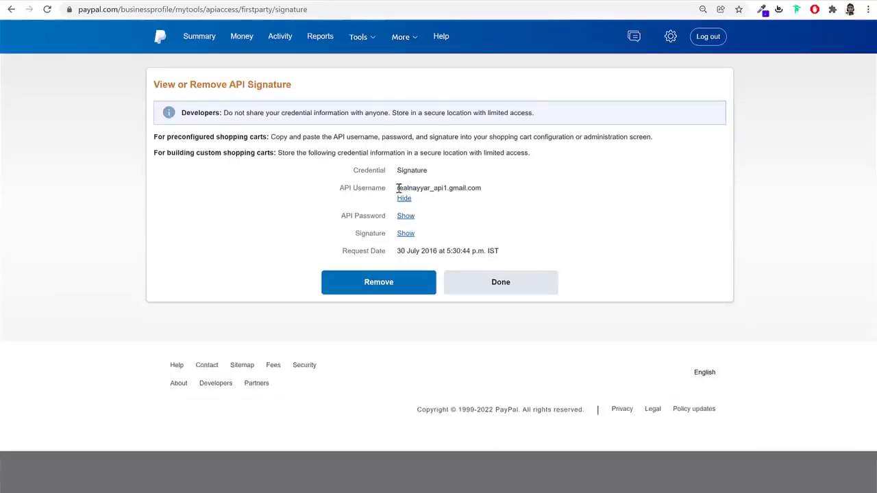
triple_click(398, 189)
key(ctrl+c)
click(404, 199)
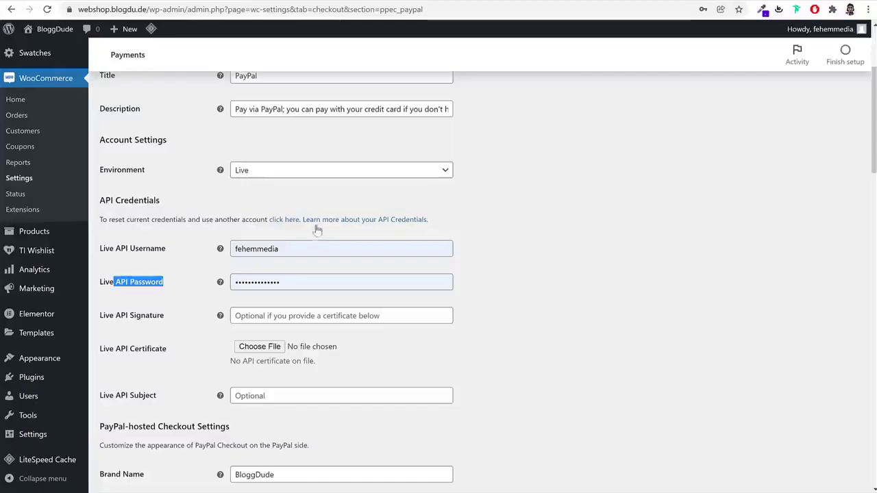
double_click(310, 246)
key(ctrl+v)
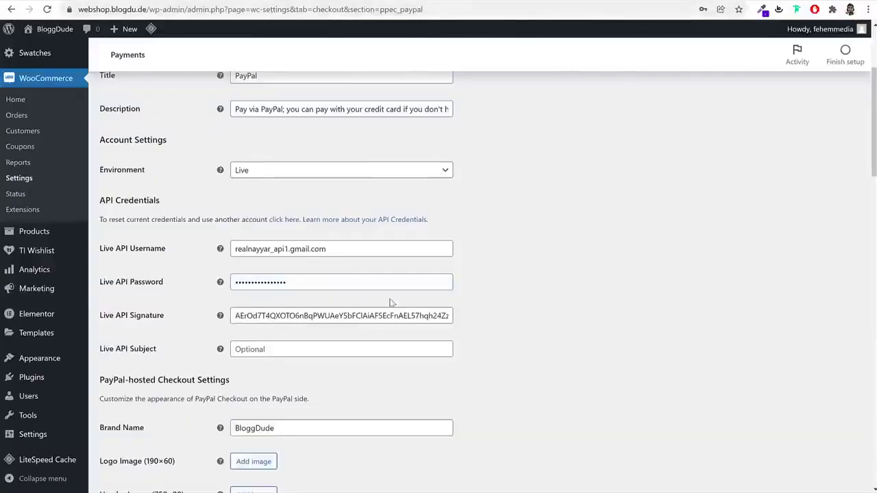
Save the PayPal Checkout settings with the new Live API credentials
scroll(638, 320, down, 9)
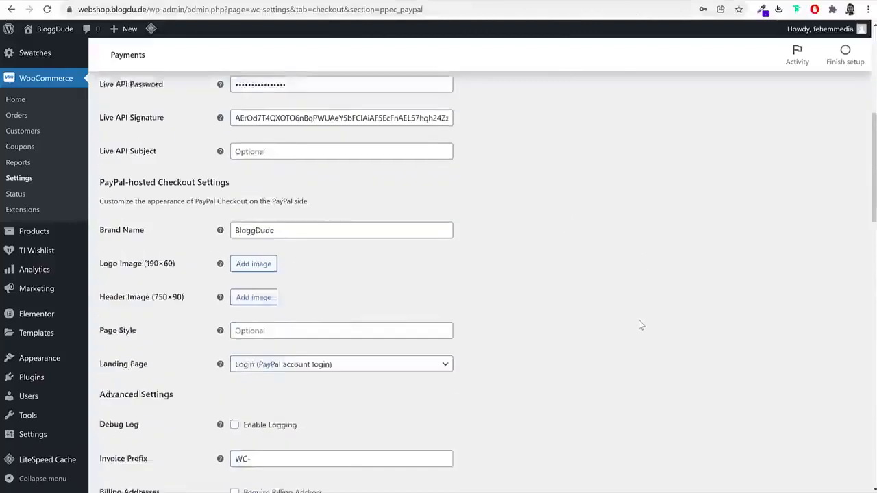
scroll(639, 320, down, 8)
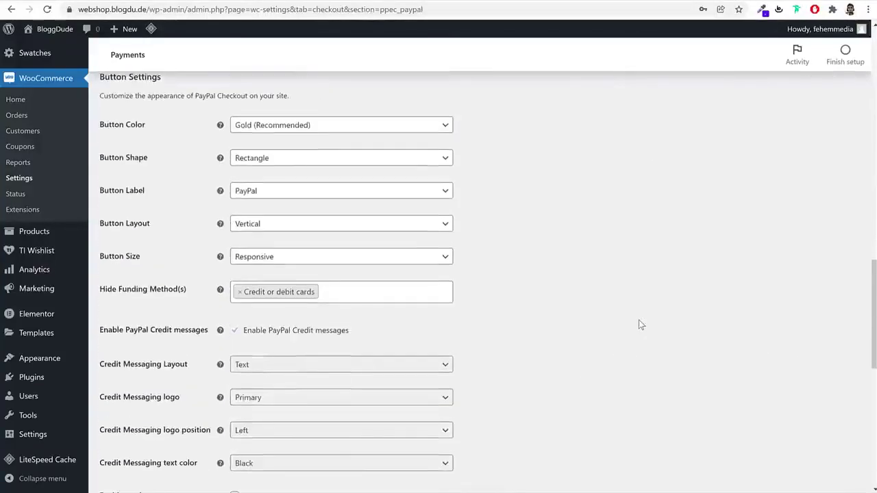
scroll(583, 343, down, 5)
click(127, 435)
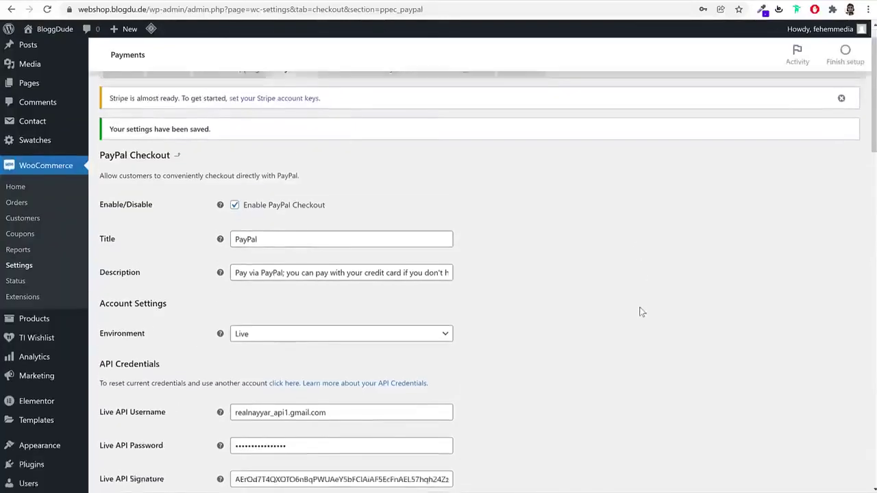
Disable PayPal buttons on the single product page and save again
scroll(638, 309, down, 6)
scroll(368, 301, down, 6)
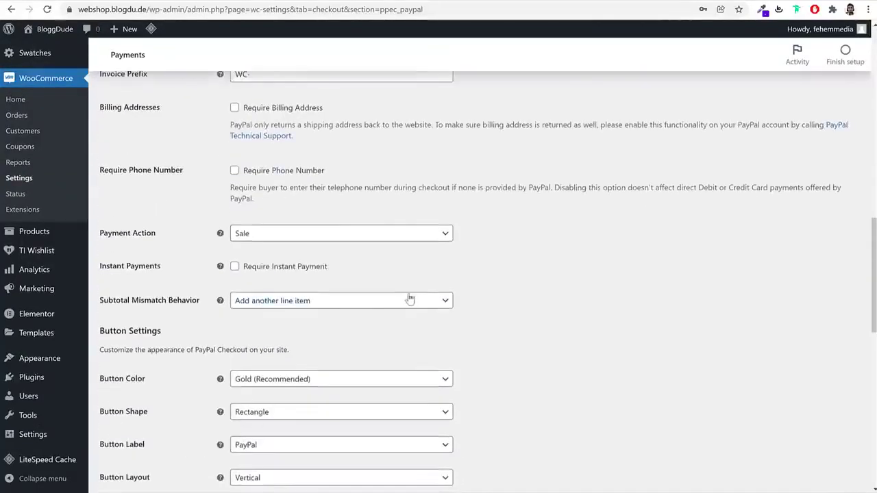
scroll(566, 270, down, 2)
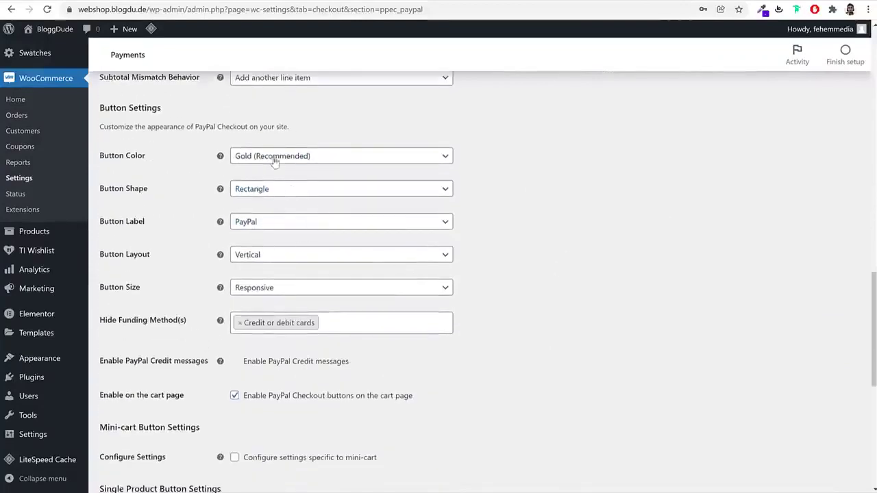
scroll(293, 168, up, 2)
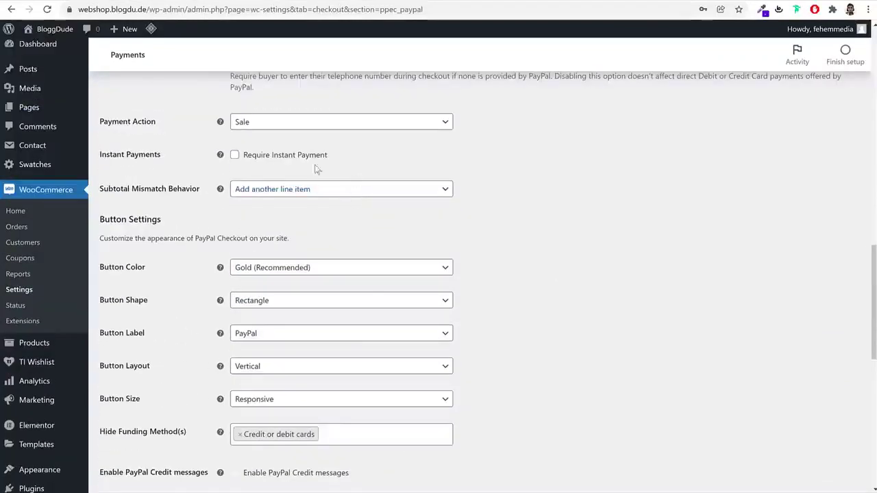
scroll(652, 170, up, 3)
scroll(652, 212, down, 7)
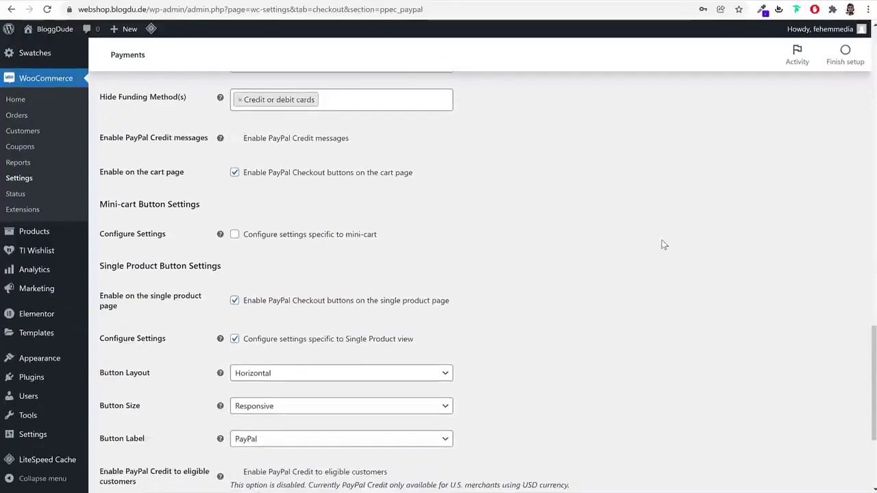
click(274, 306)
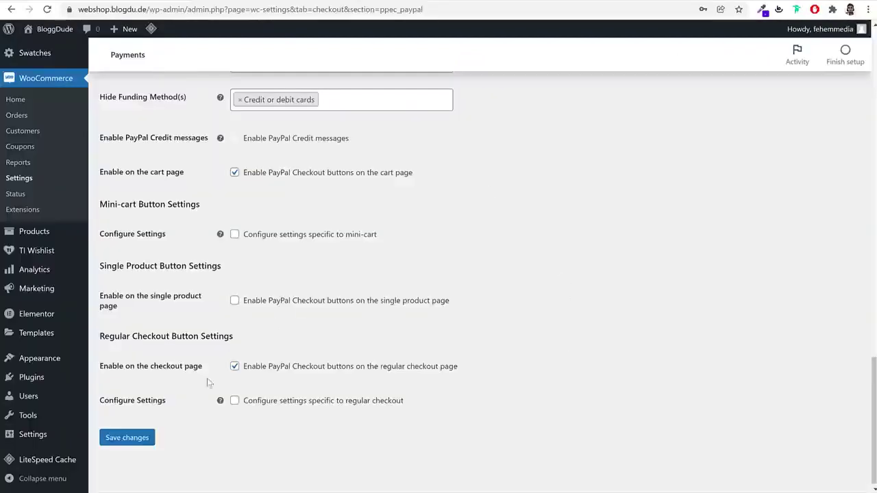
click(130, 439)
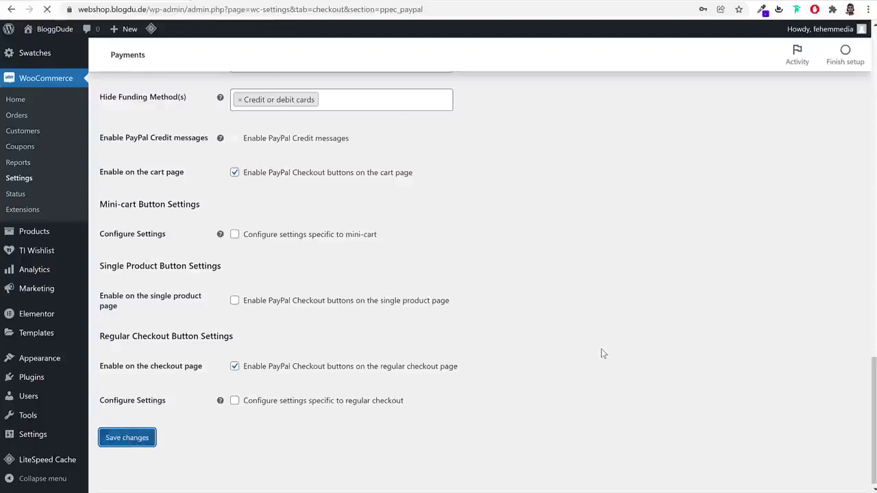
Return to the payment methods list and open the Stripe gateway settings
click(299, 108)
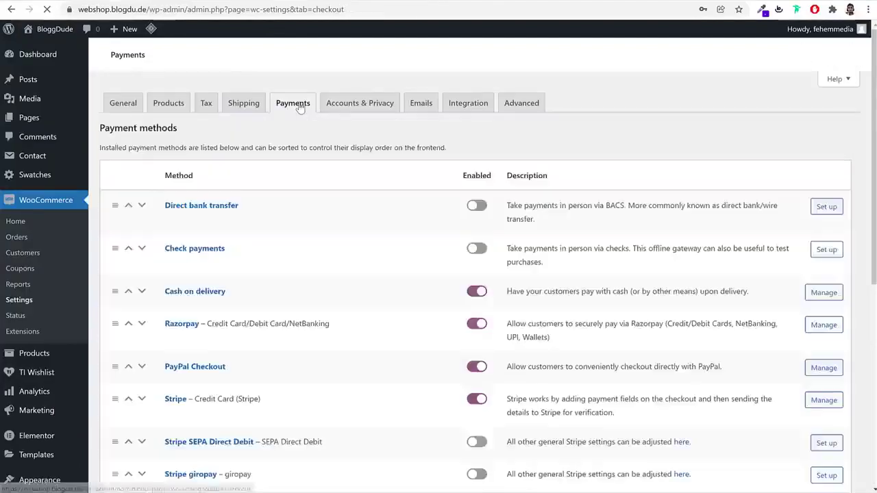
scroll(617, 313, down, 3)
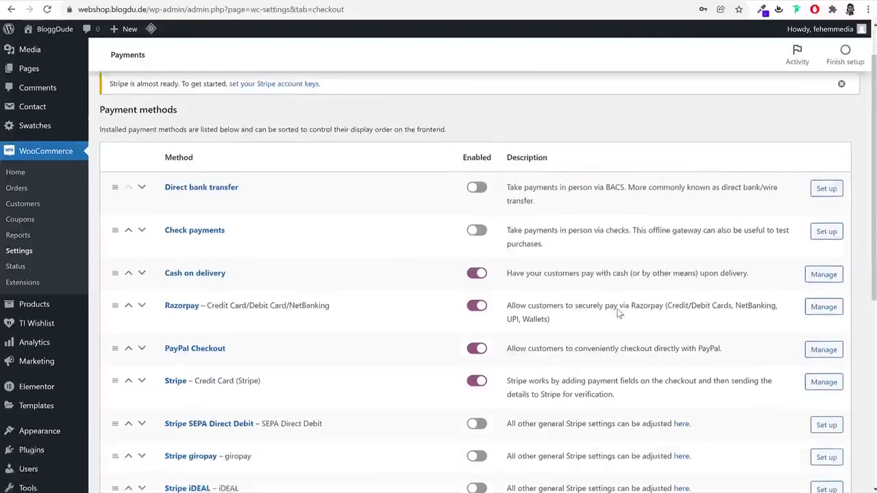
click(182, 321)
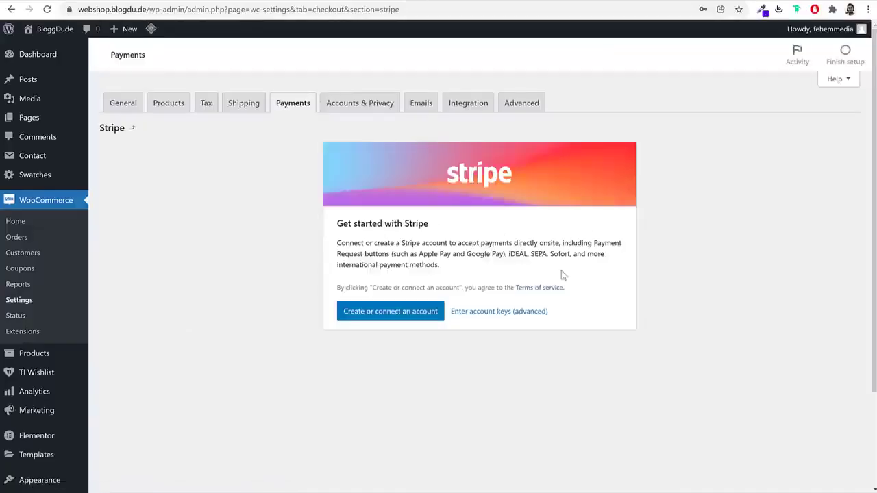
Connect the existing Stripe account via 'Create or connect an account'
click(405, 320)
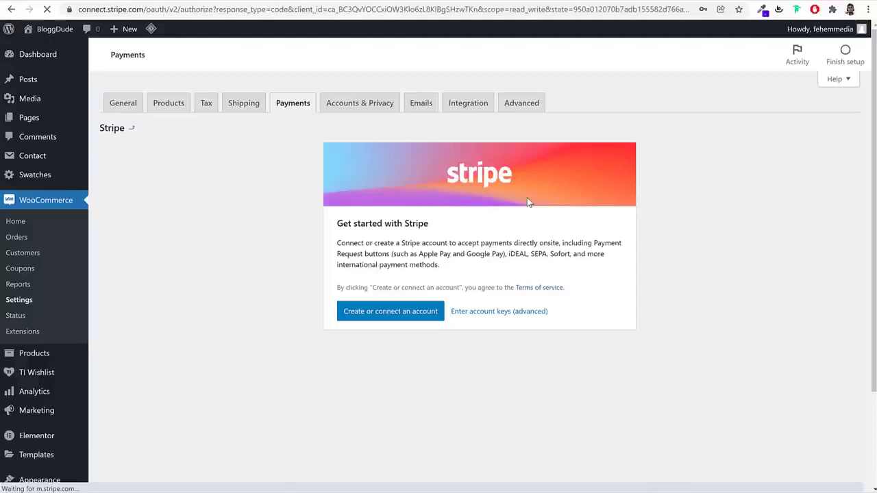
click(164, 10)
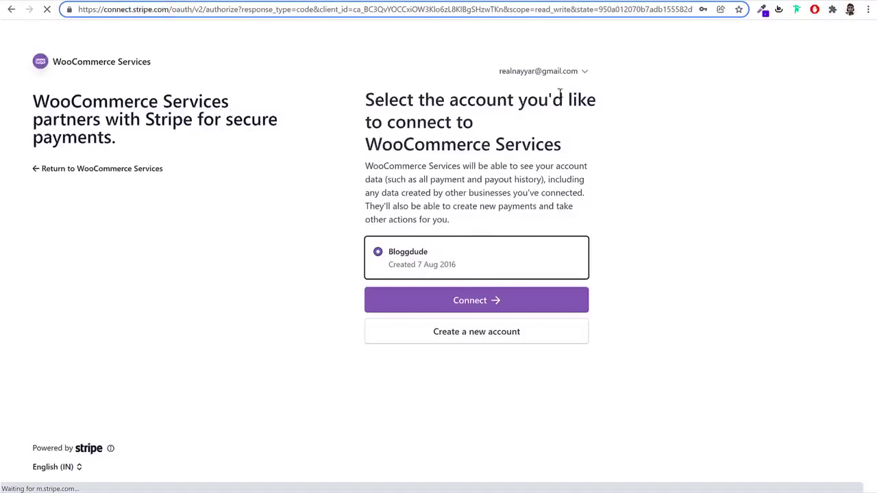
click(582, 74)
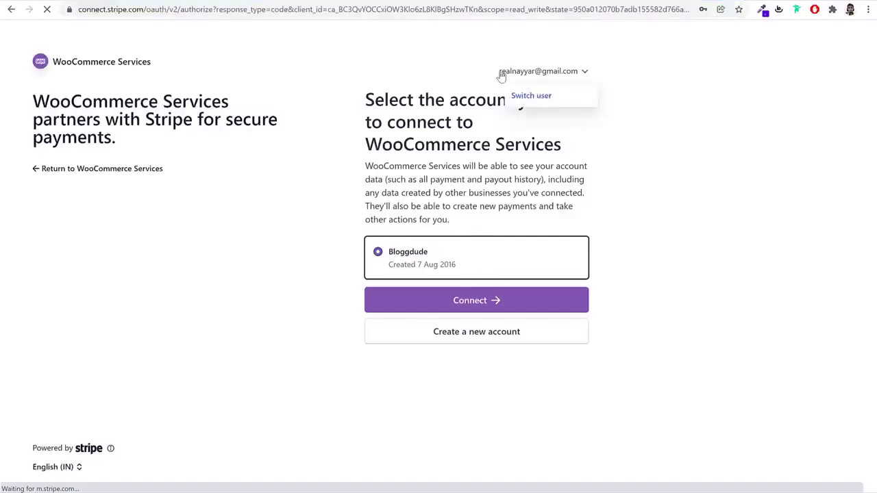
click(477, 304)
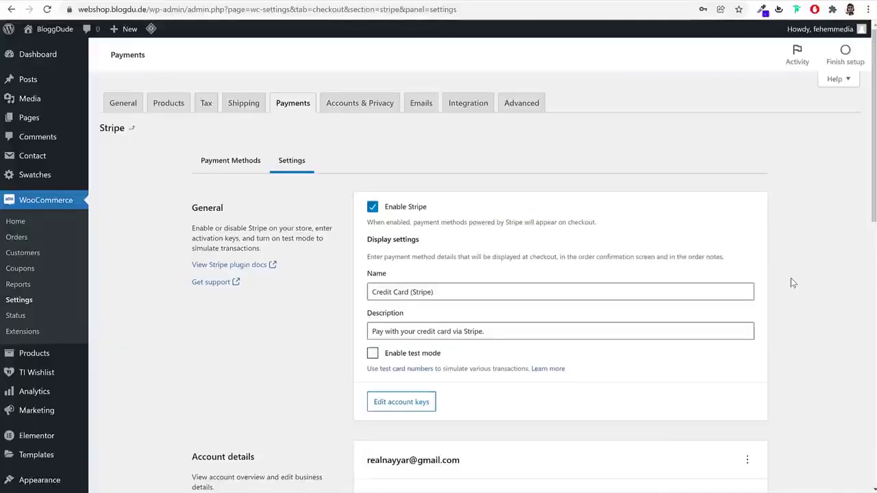
Save the Stripe settings and switch to the Stripe Payment Methods options
scroll(797, 290, down, 15)
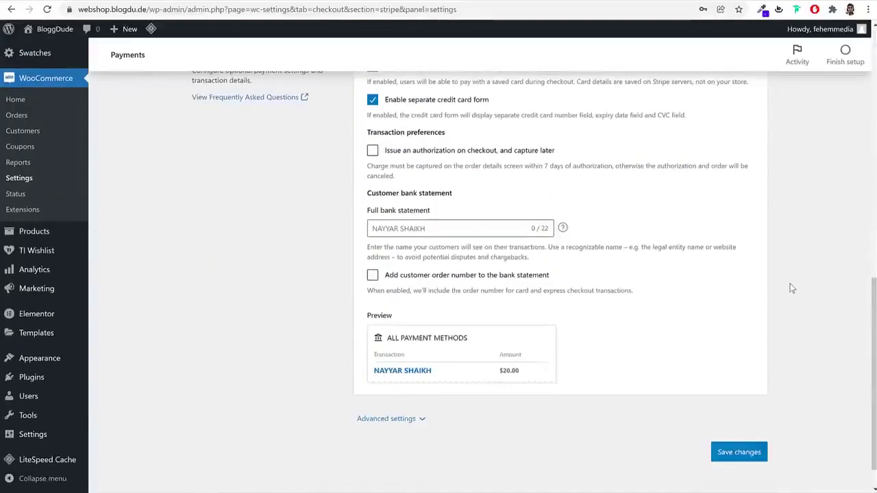
click(740, 449)
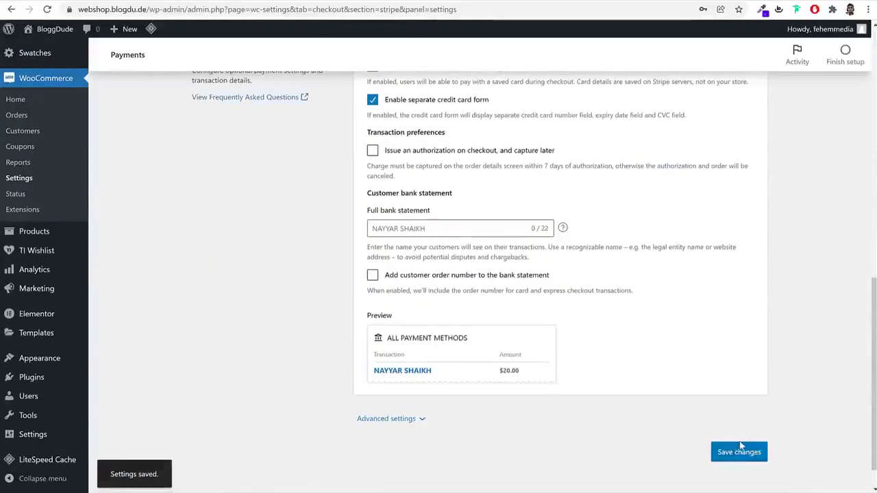
scroll(399, 313, up, 15)
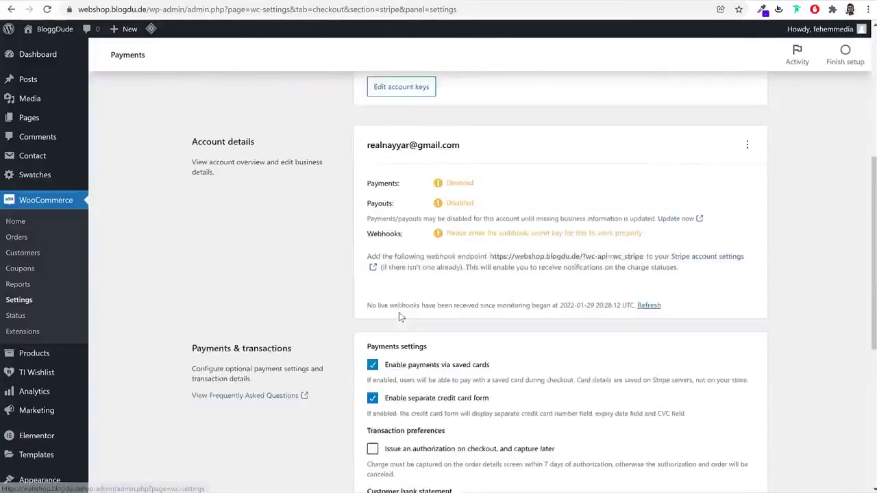
click(232, 162)
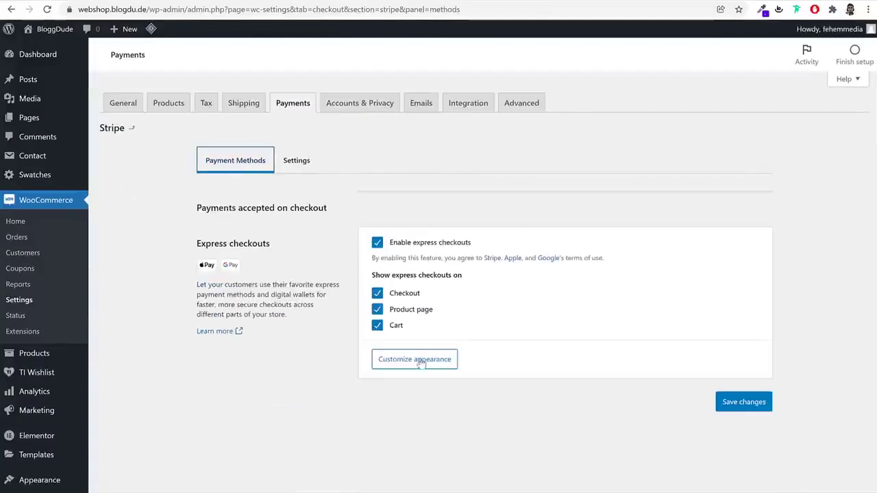
Turn off express checkouts on Checkout, Product page and Cart, and save
click(410, 293)
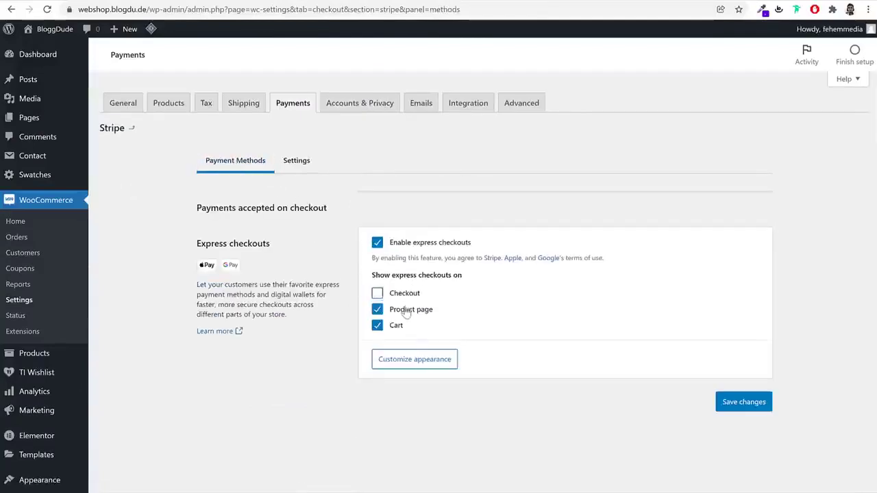
click(406, 309)
click(397, 325)
drag(446, 311, 393, 315)
click(751, 402)
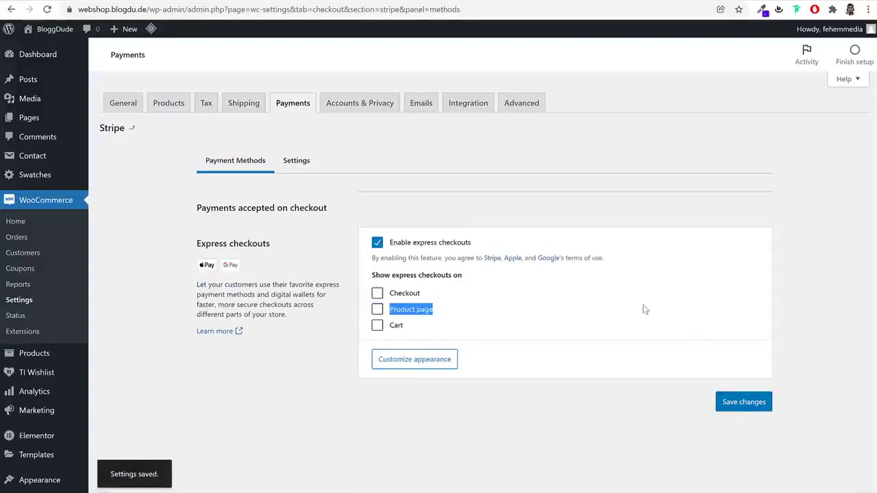
click(305, 163)
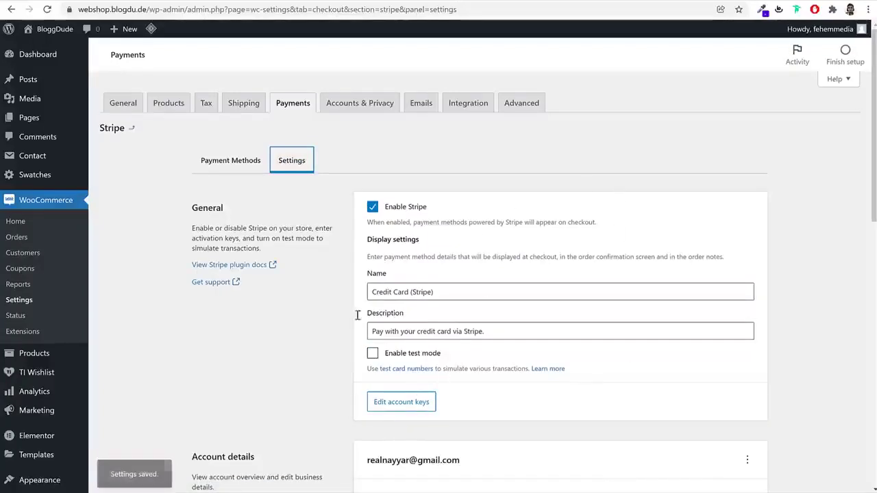
Clear the old live publishable and secret keys under Edit account keys
click(397, 406)
triple_click(430, 220)
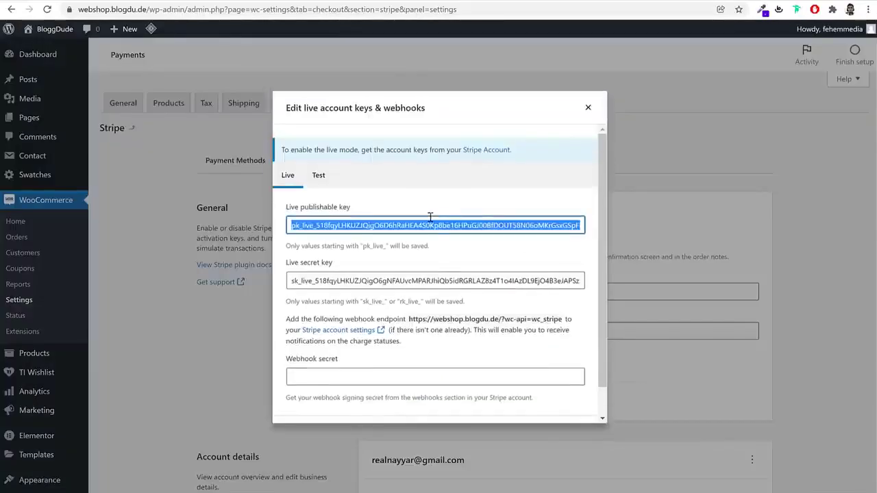
key(BackSpace)
key(Tab)
key(BackSpace)
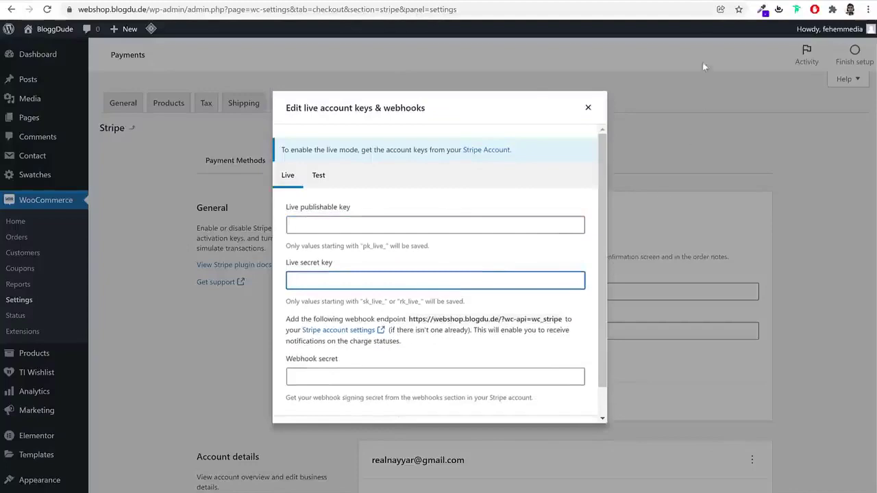
Open dashboard.stripe.com in a new browser tab
key(ctrl+t)
text(da)
key(Return)
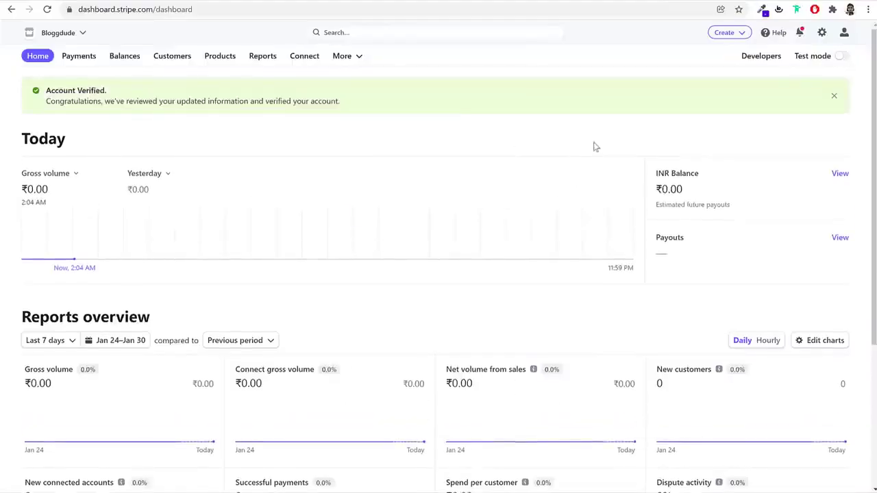
Copy the live publishable key from Stripe's Developers > API keys page into WooCommerce's live publishable key field
click(762, 56)
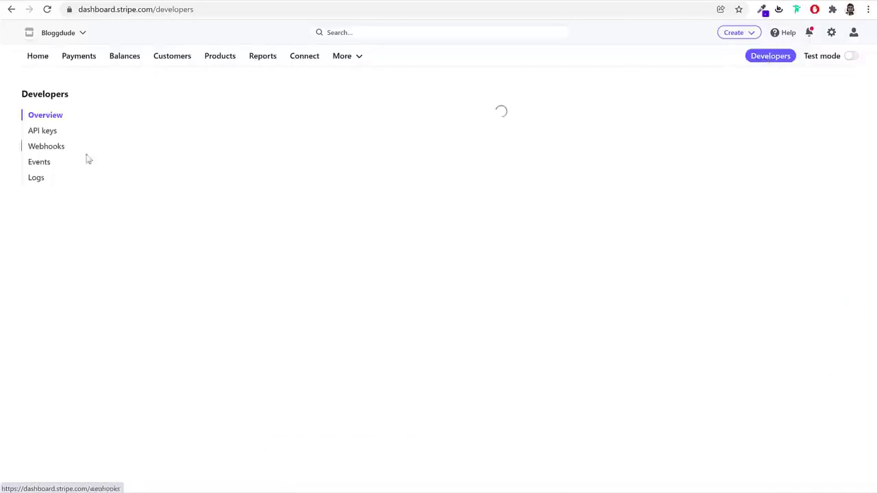
click(47, 133)
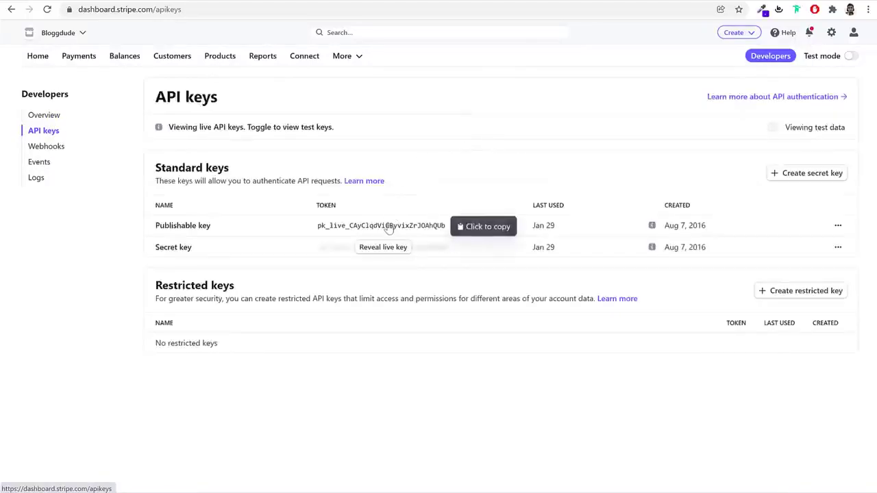
click(404, 228)
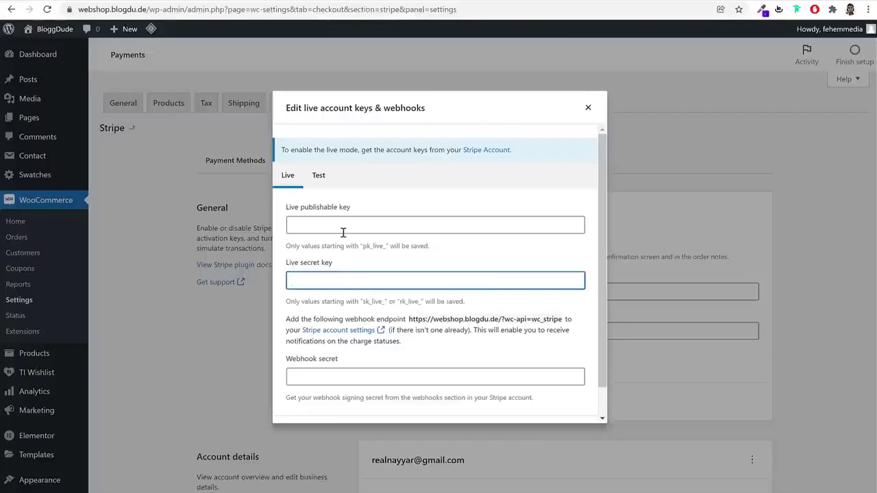
click(342, 226)
key(ctrl+v)
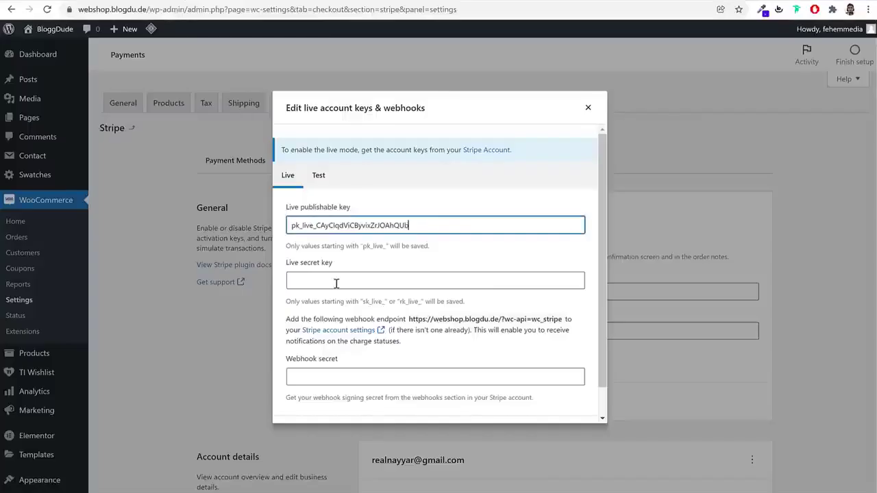
Paste the live secret key into WooCommerce and save the live Stripe keys
click(336, 281)
key(ctrl+v)
scroll(575, 372, down, 1)
click(560, 404)
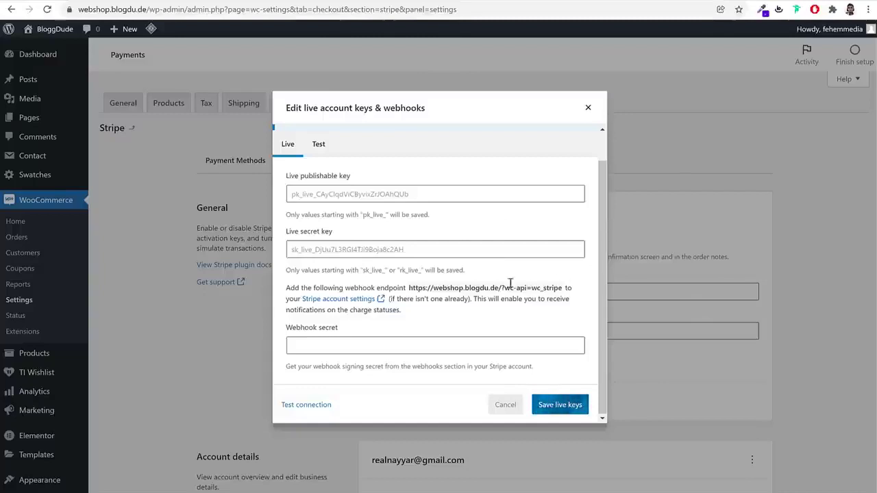
Paste the webhook endpoint address into the webhook secret field, keep test mode off, and save again
drag(409, 288, 568, 288)
click(415, 359)
click(415, 359)
click(408, 402)
click(423, 389)
key(ctrl+v)
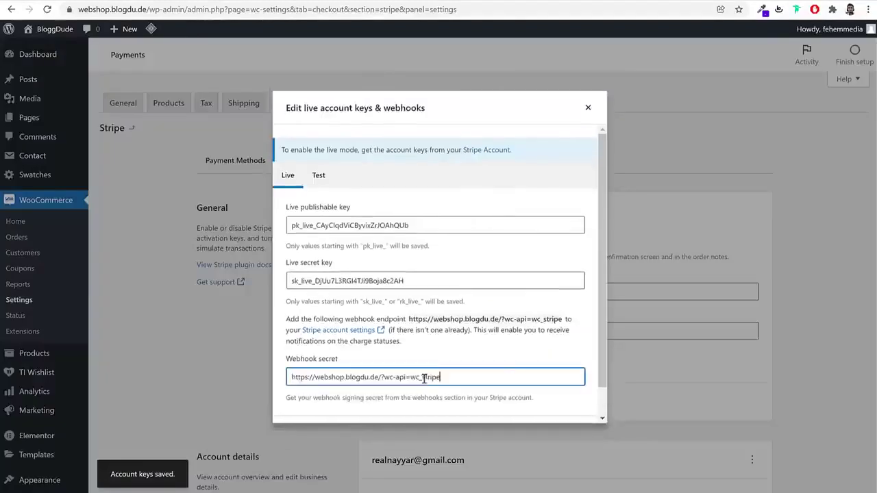
scroll(532, 378, down, 1)
click(580, 405)
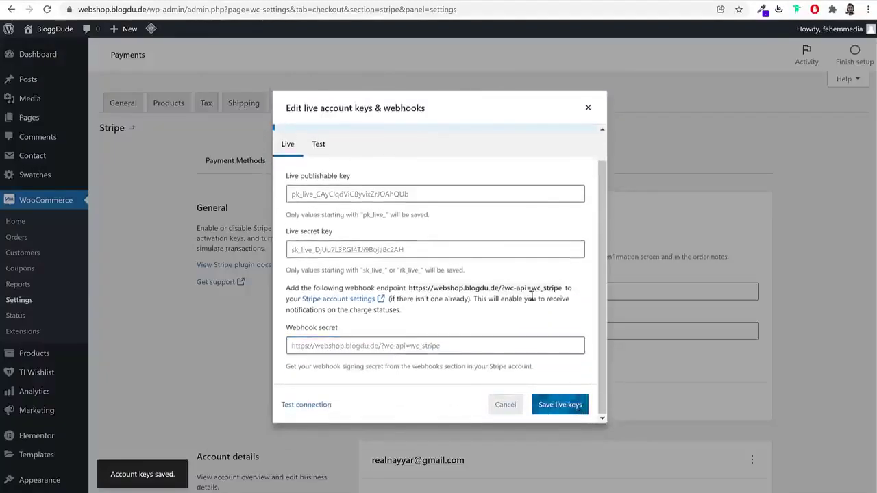
double_click(417, 288)
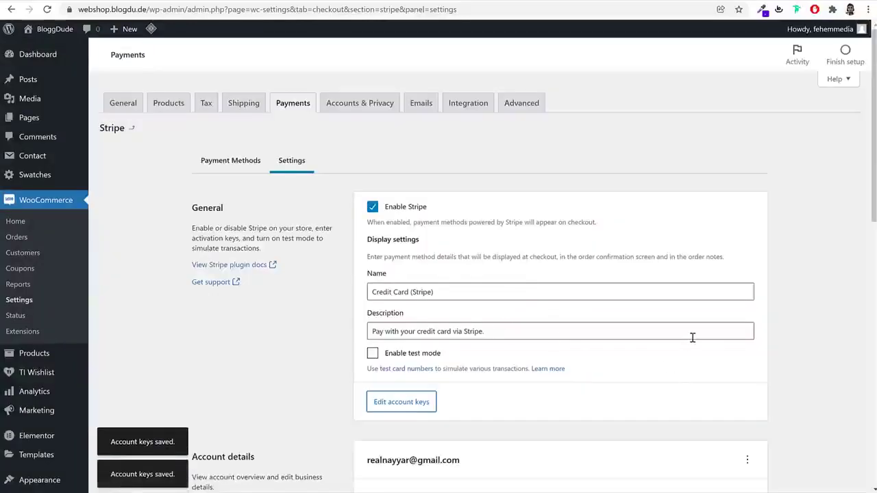
click(299, 108)
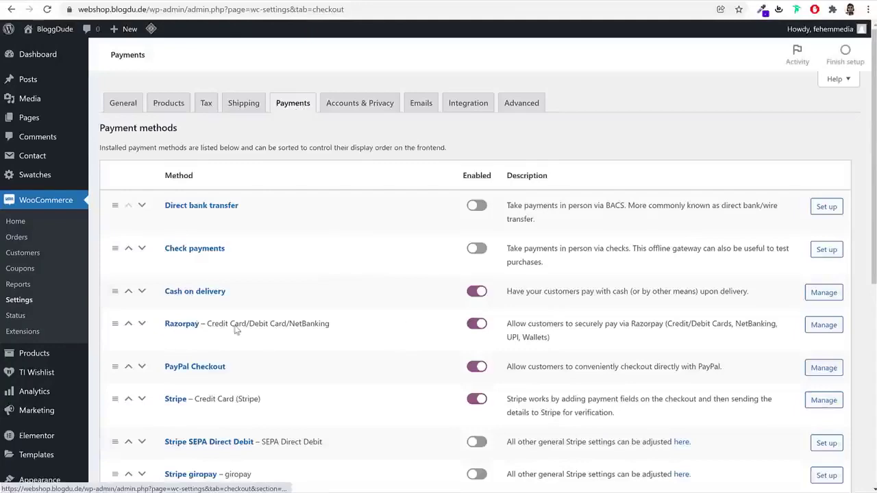
Open the Razorpay gateway settings and scroll to the empty Key ID and Key Secret fields
click(185, 327)
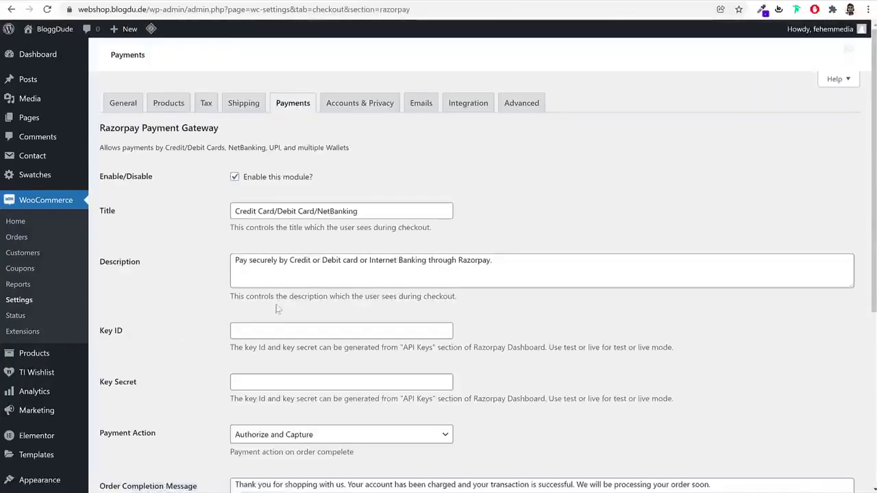
scroll(518, 279, down, 3)
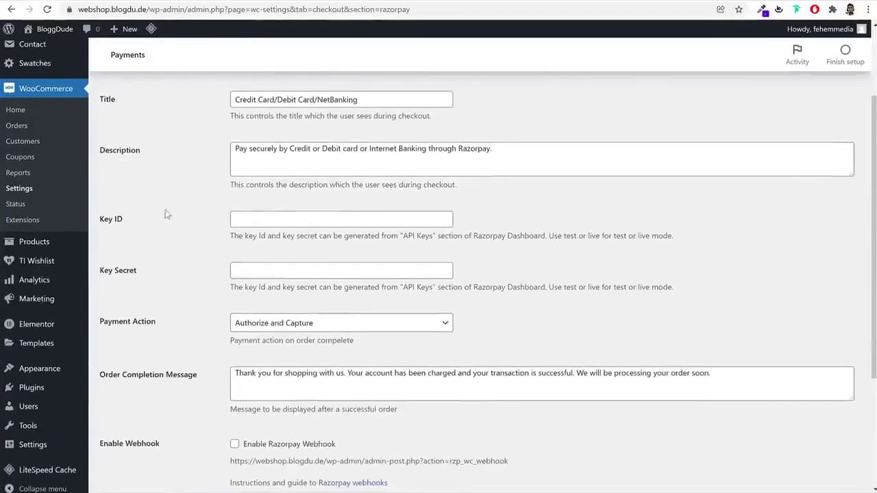
drag(120, 225, 101, 226)
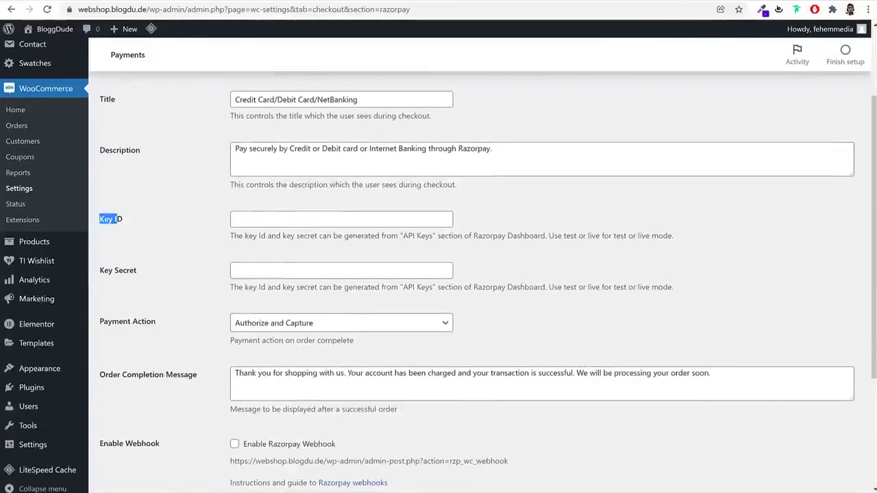
key(ctrl+t)
Load dashboard.razorpay.com in a new tab and sign in to the Razorpay dashboard
text(das)
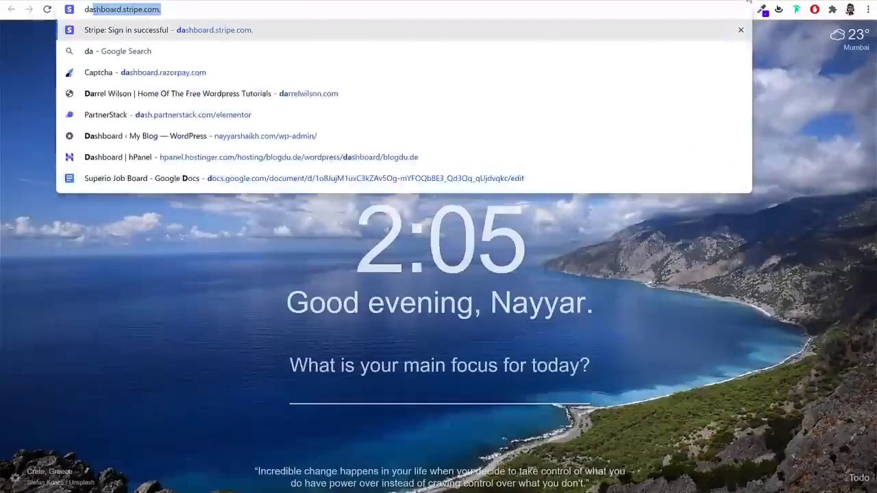
key(Down)
key(Down)
key(Return)
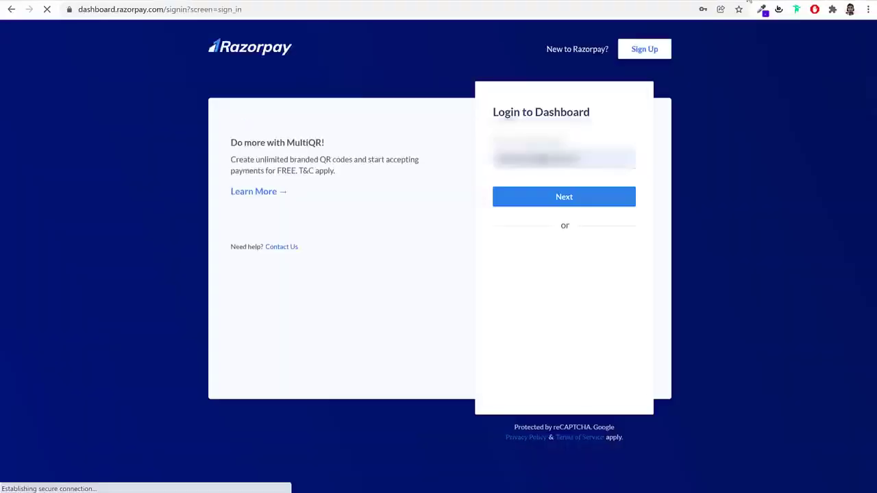
click(617, 202)
click(573, 177)
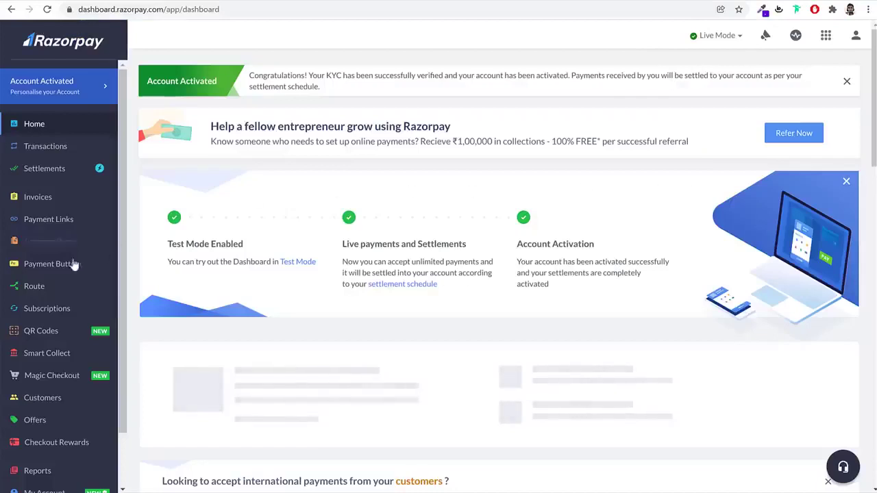
Go to Razorpay Settings > API Keys to view the live key
scroll(69, 272, down, 1)
click(38, 457)
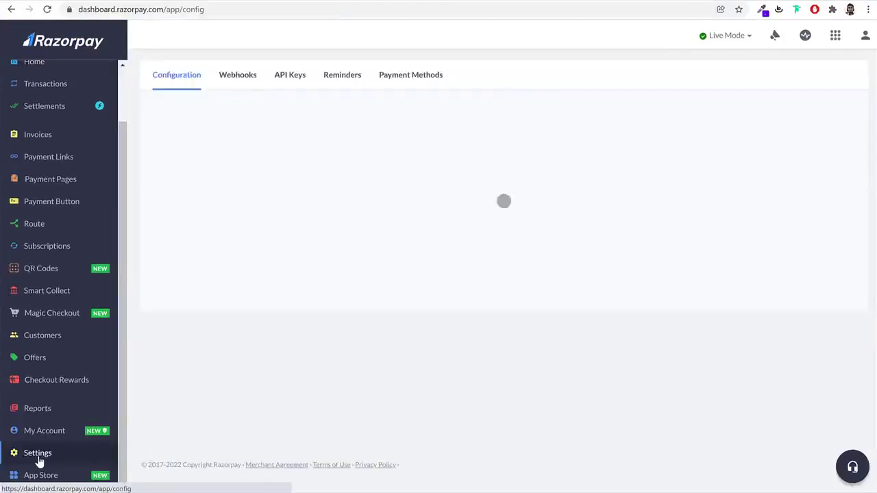
click(291, 78)
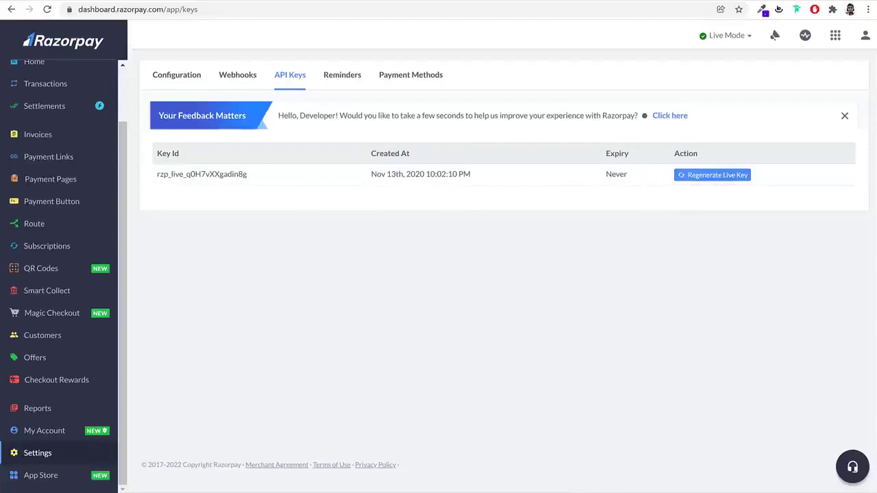
key(alt+Tab)
Open DummyKeys.xlsx and paste the key id from cell A2 into Razorpay's Key ID field
click(603, 202)
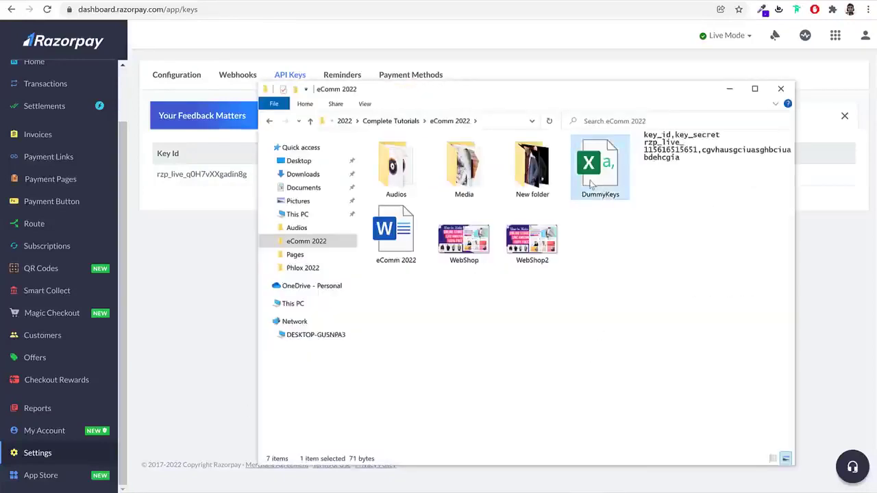
double_click(593, 183)
double_click(203, 185)
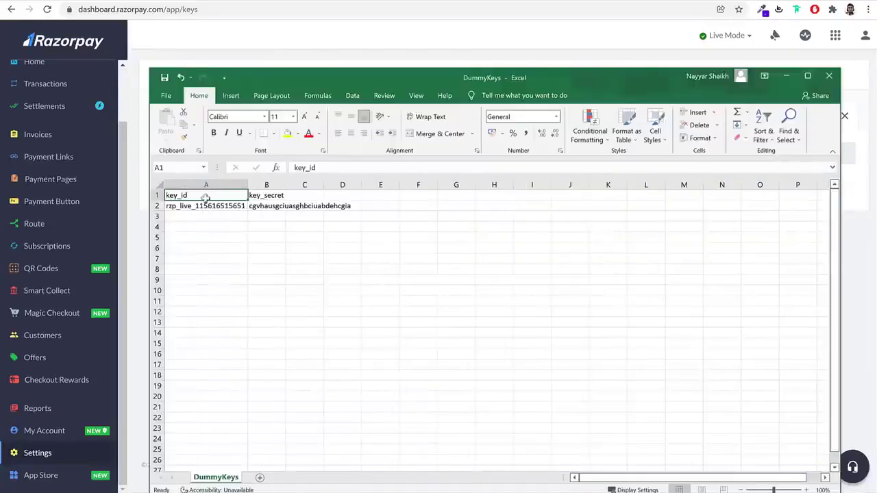
double_click(206, 204)
double_click(206, 205)
key(ctrl+c)
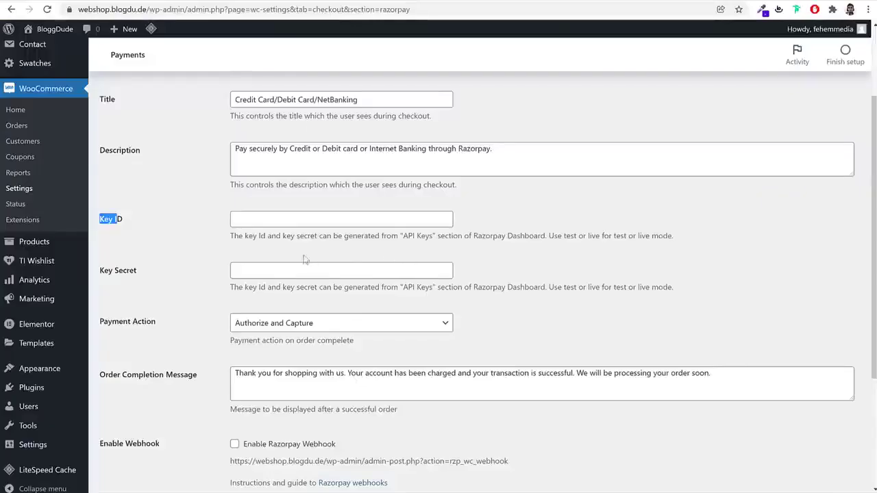
click(281, 221)
key(ctrl+v)
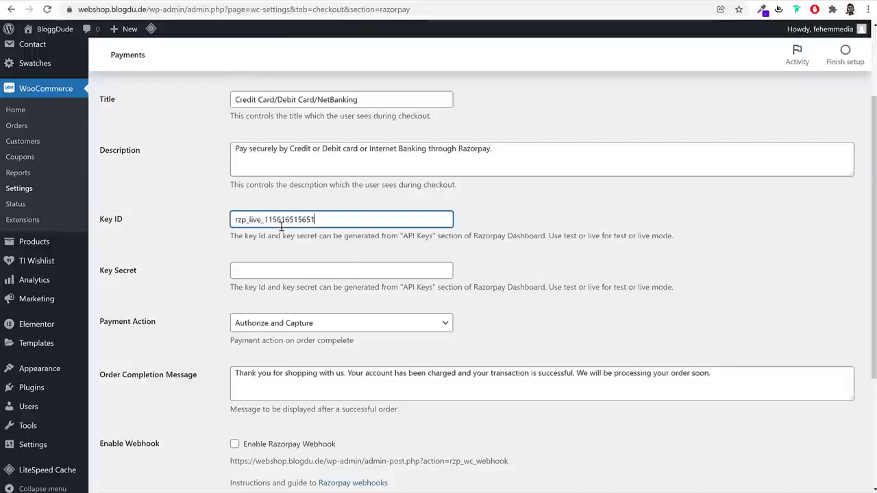
Paste the key secret from cell B2 into the Key Secret field and save the Razorpay settings
key(alt+Tab)
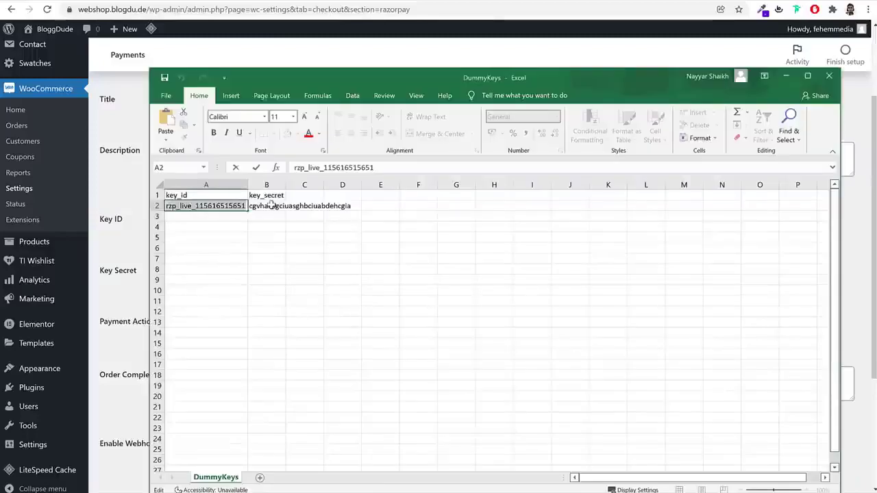
click(272, 206)
key(alt+Tab)
click(281, 268)
key(ctrl+v)
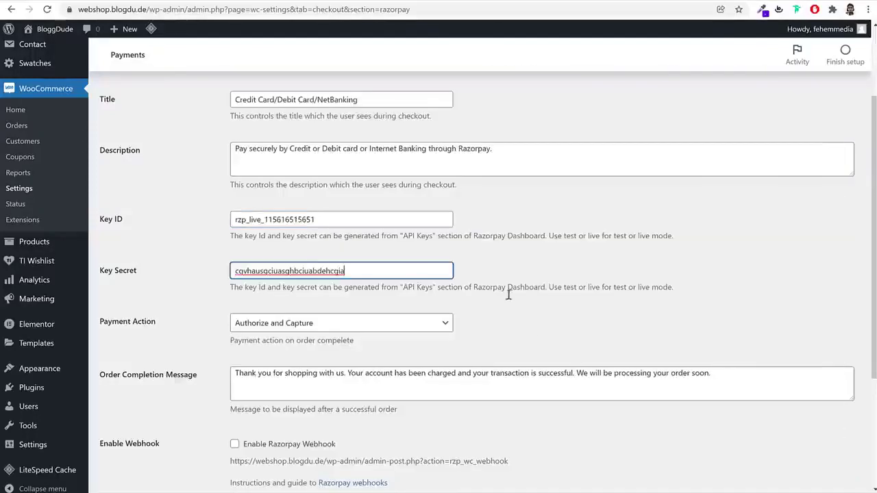
scroll(505, 290, down, 3)
click(127, 435)
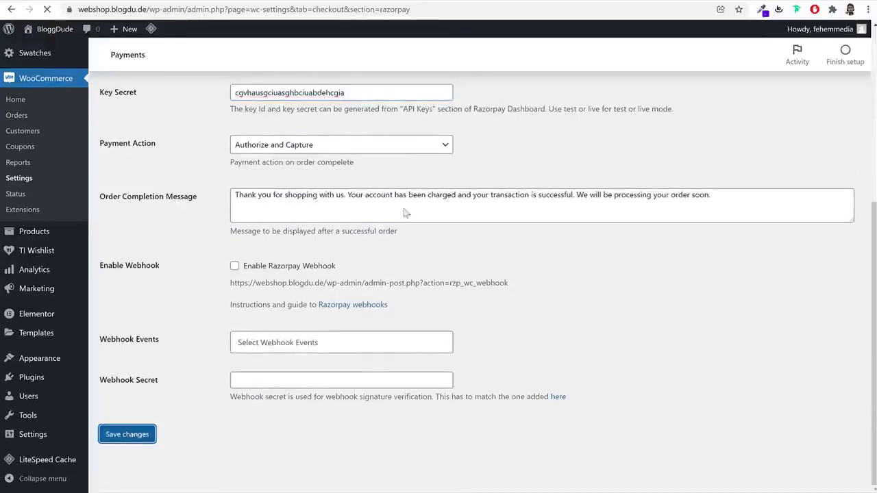
Return to the payment methods list and check that Razorpay is enabled
scroll(343, 274, down, 3)
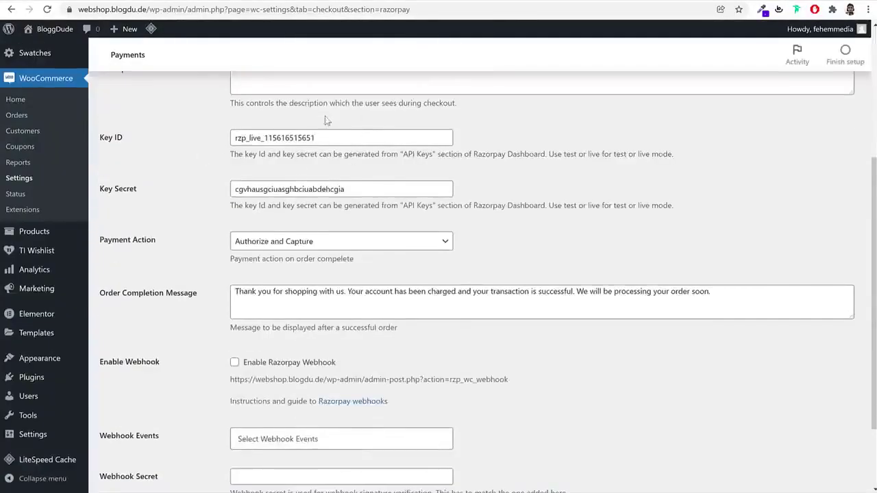
scroll(410, 236, up, 3)
click(305, 104)
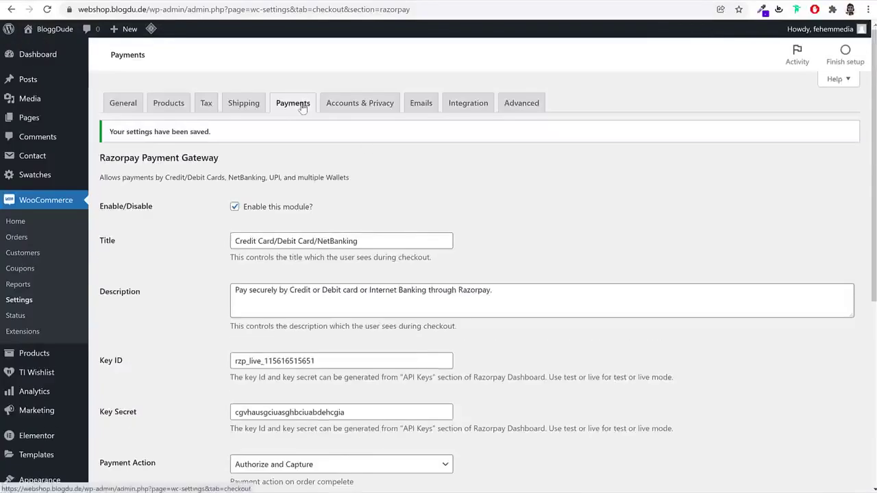
scroll(423, 355, down, 1)
scroll(424, 356, down, 4)
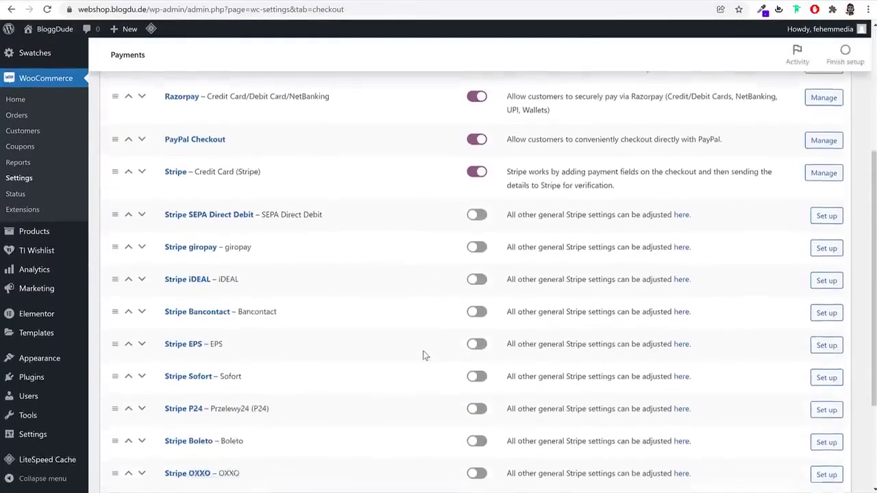
scroll(422, 351, up, 4)
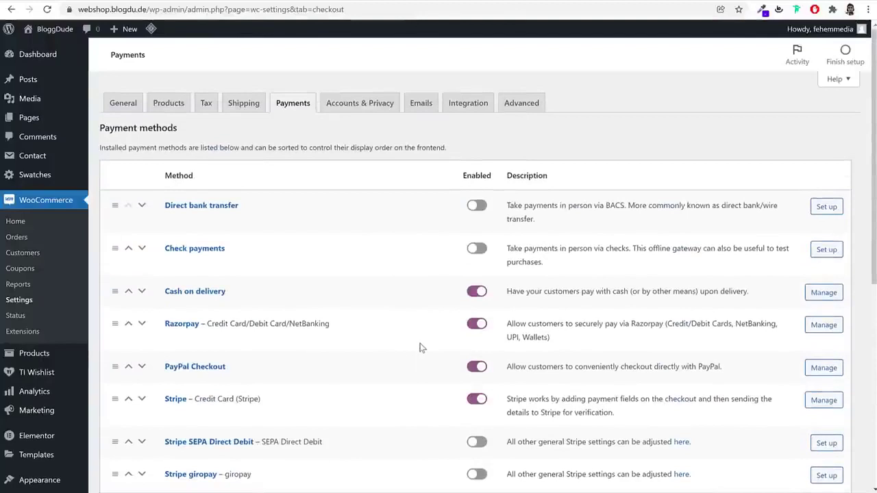
On Accounts & Privacy, allow log-in at checkout and account creation at checkout and on My account
click(368, 105)
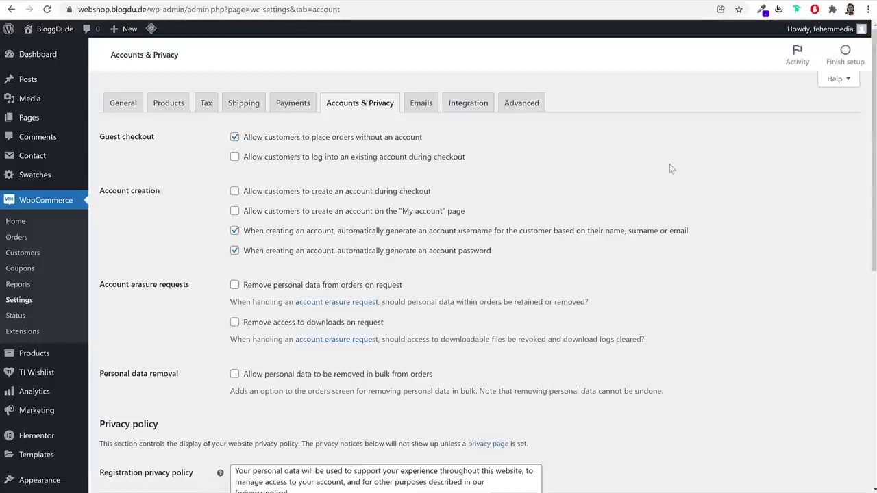
drag(250, 162, 392, 166)
click(392, 165)
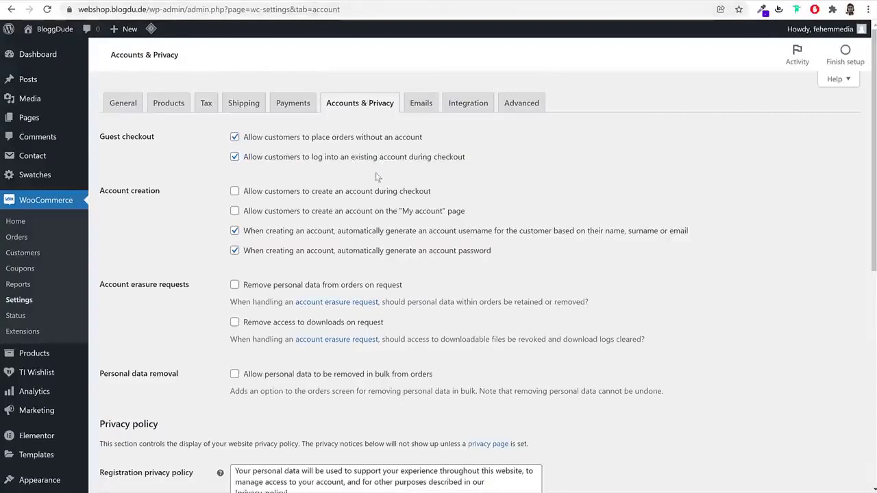
click(294, 195)
drag(252, 195, 450, 196)
click(728, 209)
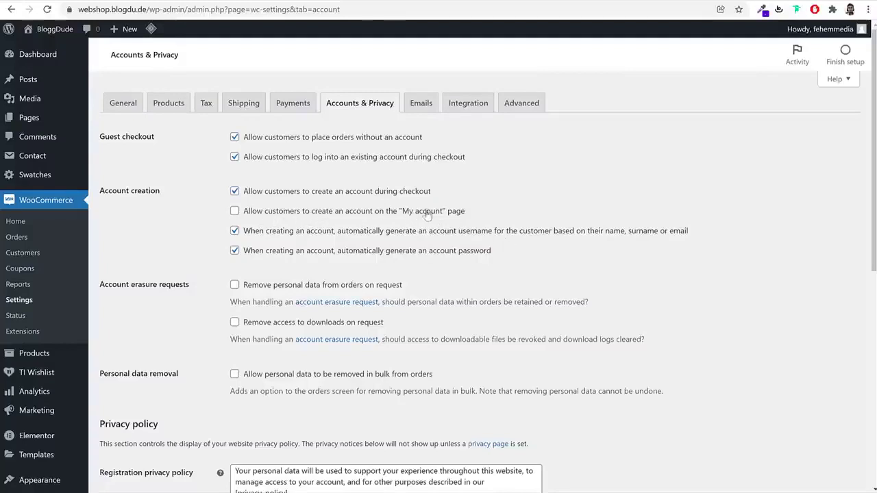
click(375, 216)
Turn off automatic username and password generation, save the settings, then view the Advanced page setup
click(274, 232)
click(272, 251)
click(237, 232)
click(237, 251)
drag(335, 233, 457, 252)
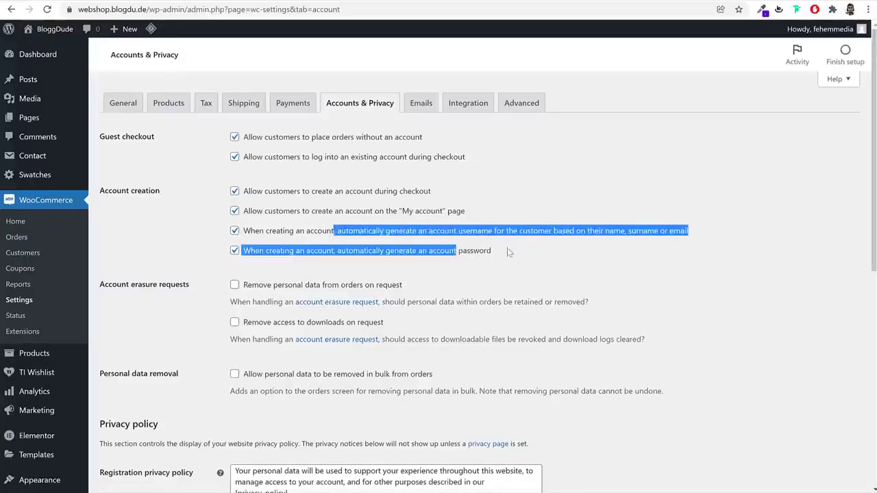
click(551, 269)
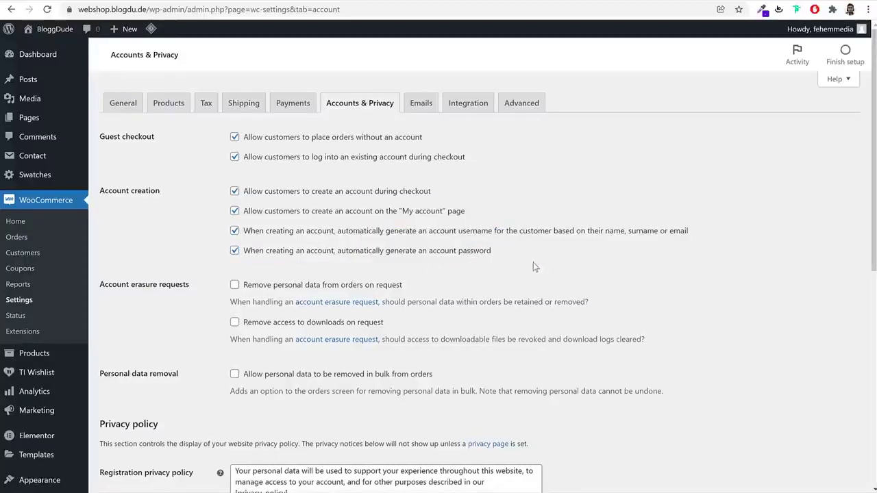
click(234, 231)
click(235, 253)
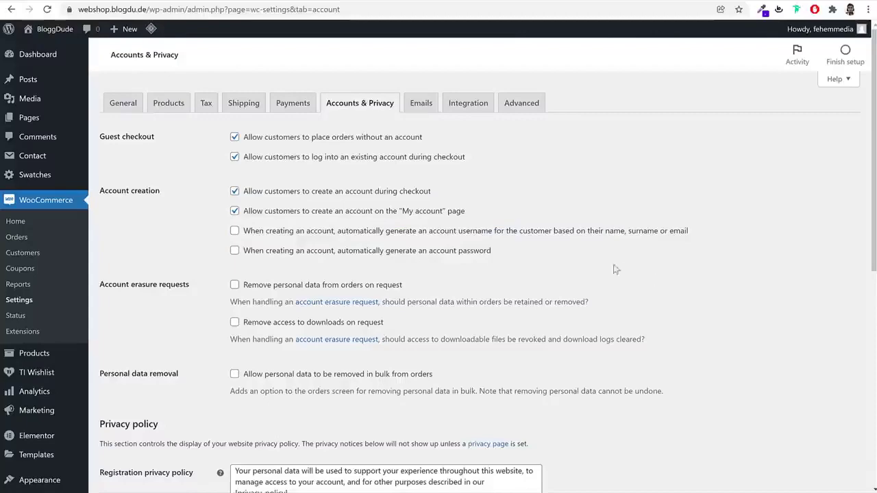
scroll(607, 336, down, 6)
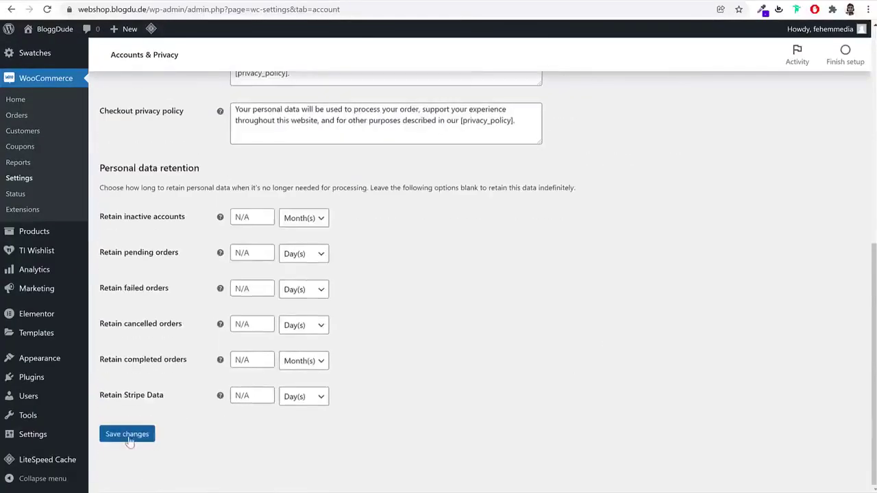
click(127, 434)
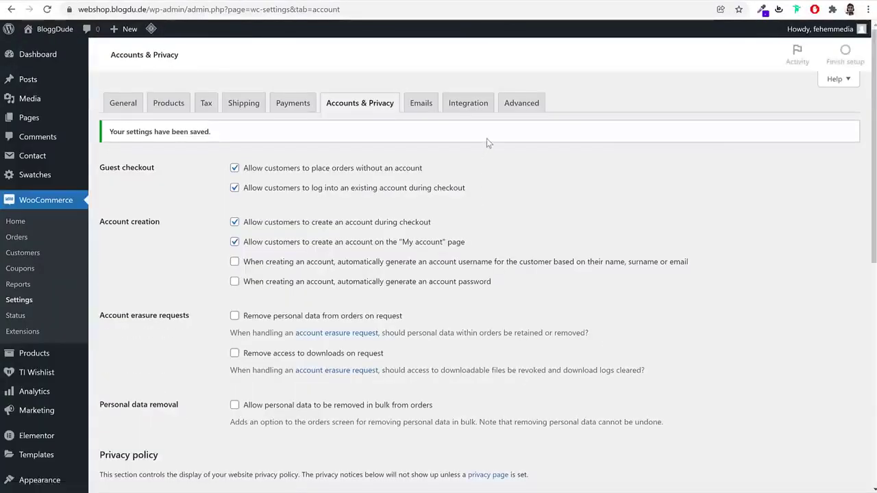
click(521, 104)
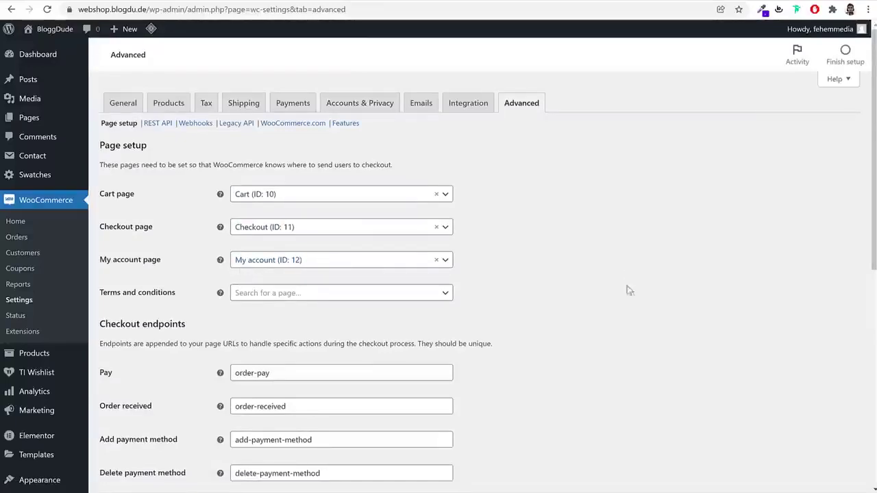
scroll(629, 281, down, 10)
Save the Advanced page setup settings and go to the still-empty Products list
click(126, 433)
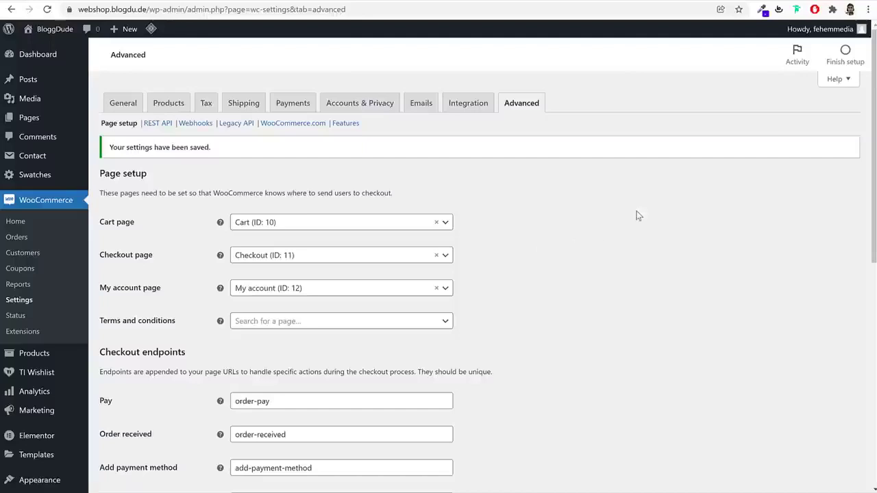
click(33, 357)
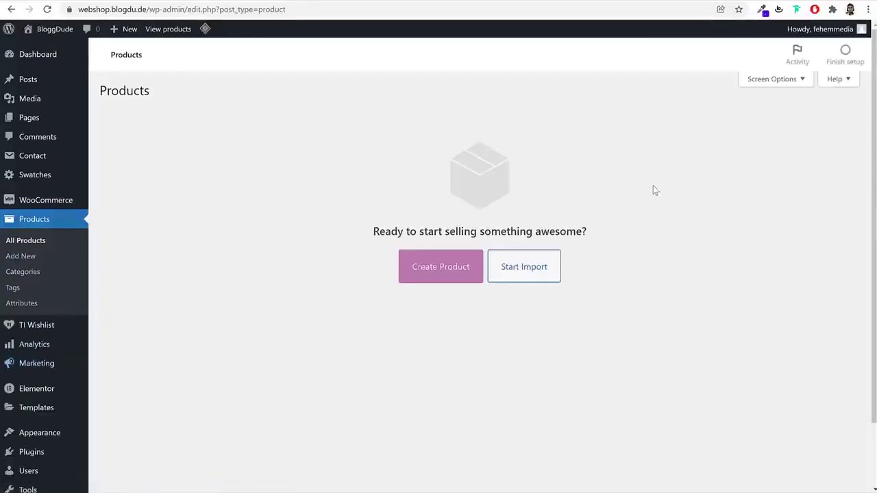
Start a new product named 'Black Fashion Jacket', taking the title from the demo store's jacket page
click(441, 273)
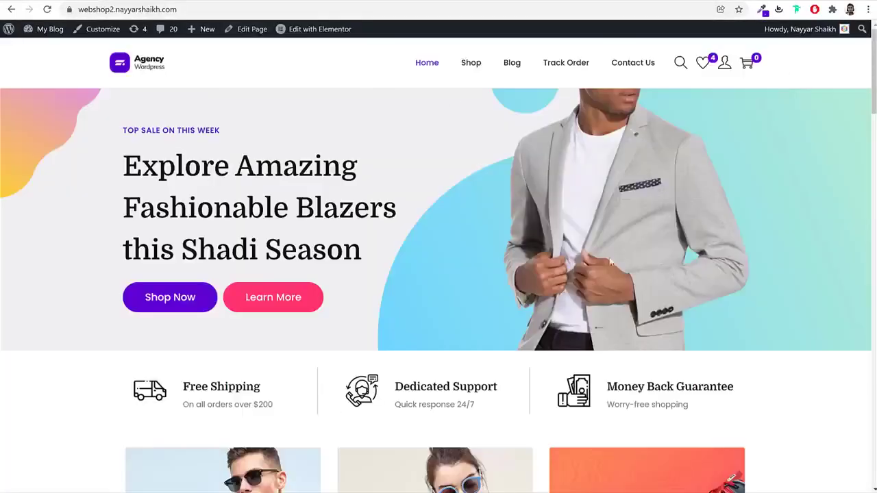
scroll(609, 261, down, 10)
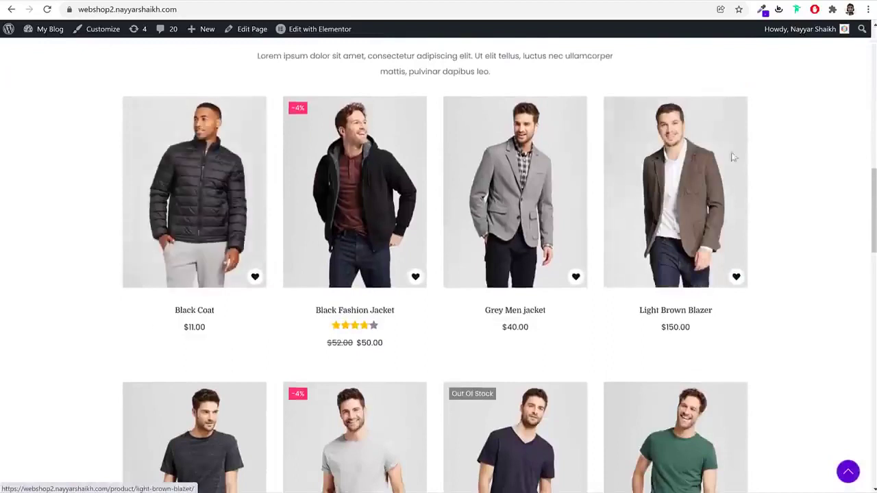
click(368, 185)
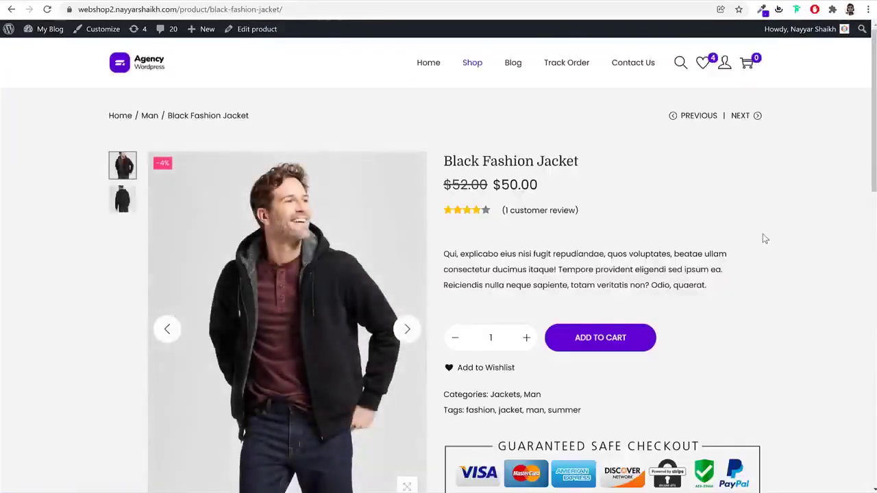
triple_click(563, 169)
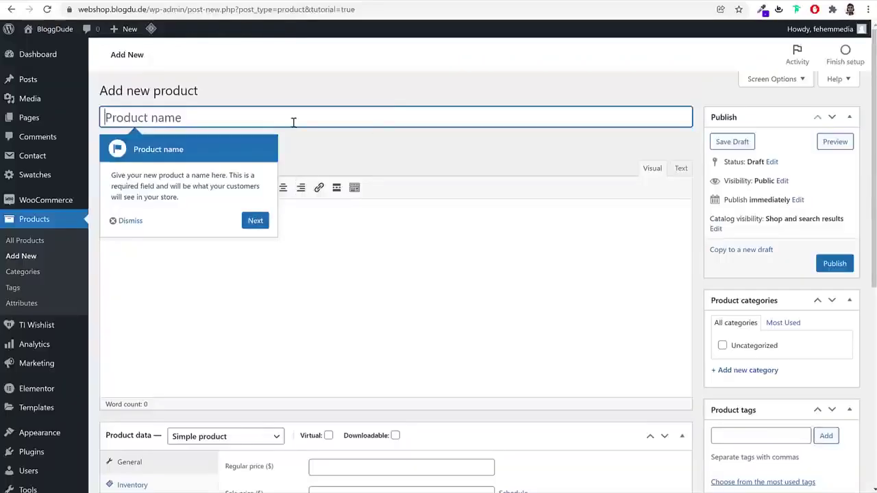
text(Black Fashion Jacket)
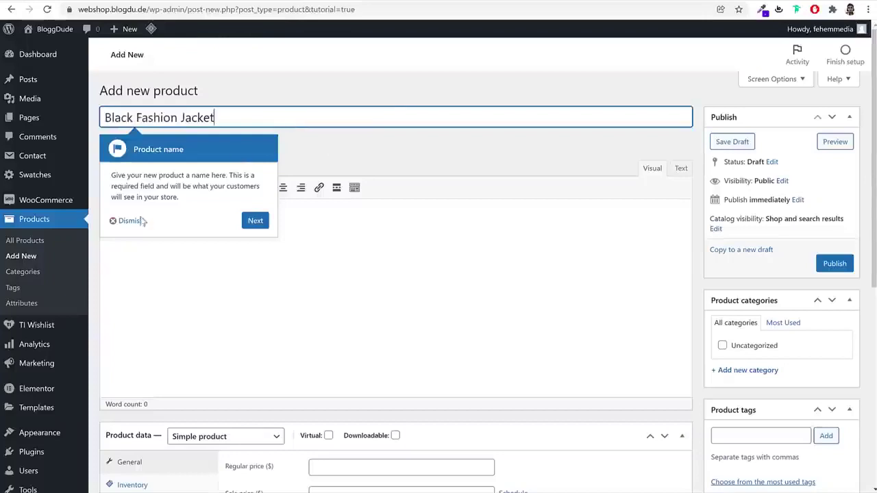
click(135, 274)
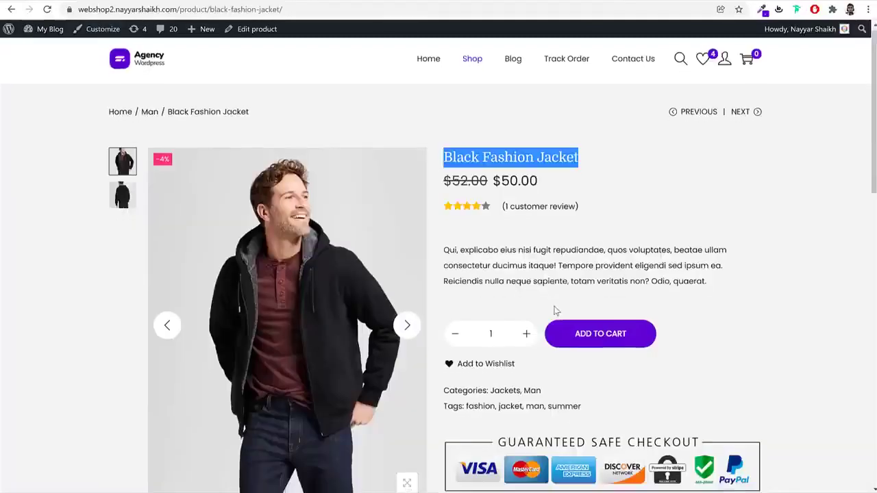
Copy the demo jacket's description paragraph into the product description
scroll(553, 307, down, 6)
drag(220, 233, 429, 309)
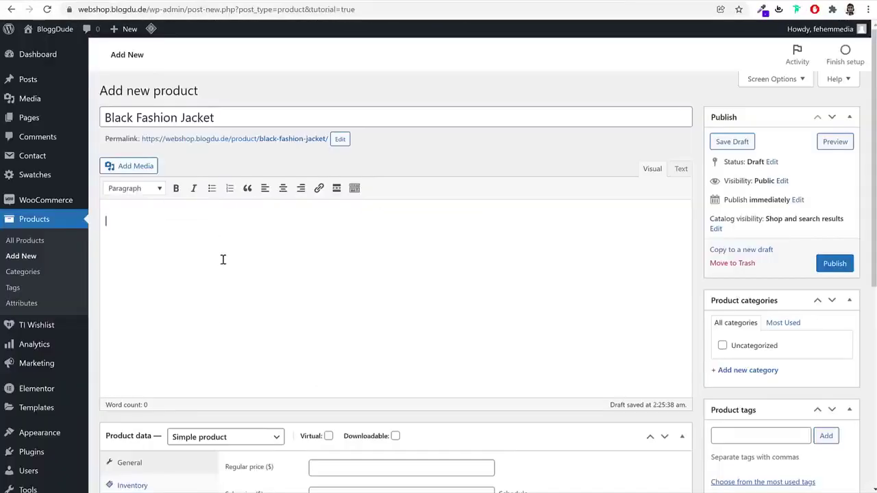
text(Eum culpa assumenda eligendi fugit laborum vitae odit deleniti illo quasi voluptates, ipsa, placeat, quaerat, omnis nisi. Repellendus reprehenderit temporibus optio, unde enim vel dignissimos! Deleniti sed perferendis quod ratione incidunt, quam illo et, nulla delectus. Qui, explicabo eius nisi fugit repudiandae, quos voluptates, beatae ullam consectetur ducimus itaque! Tempore provident eligendi sed ipsum ea. Reiciendis nulla neque sapiente, totam veritatis non? Odio, quaerat.)
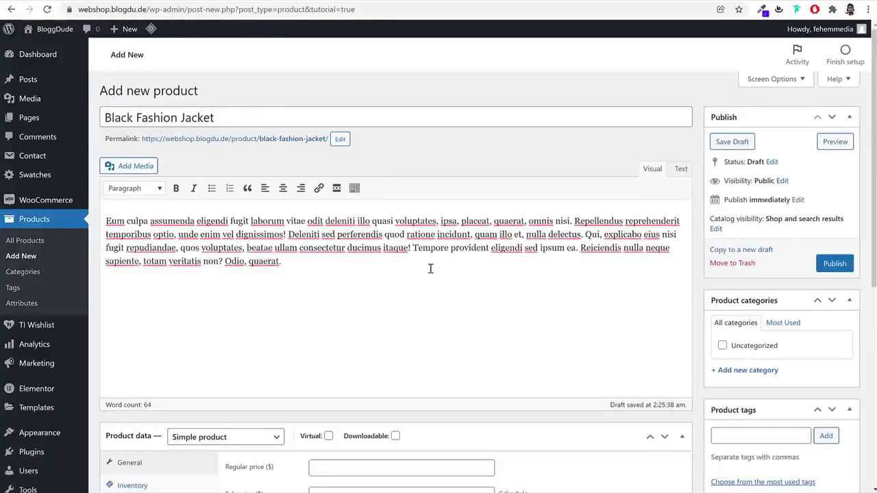
Upload glasses-category-img-2 from the eComm 2022 > Media folder to the media library
click(141, 168)
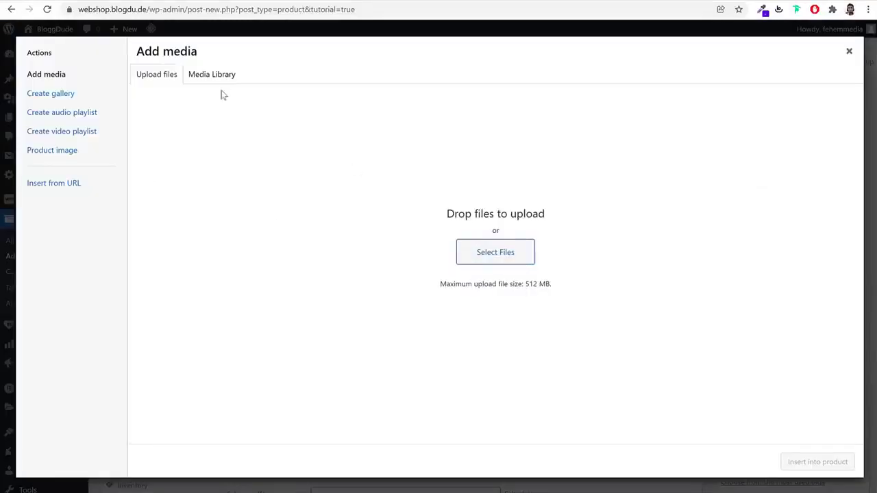
click(504, 251)
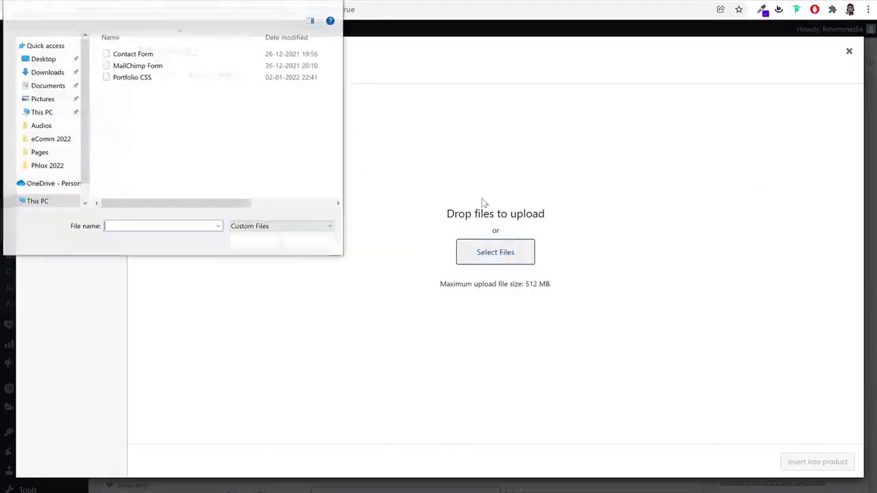
click(62, 139)
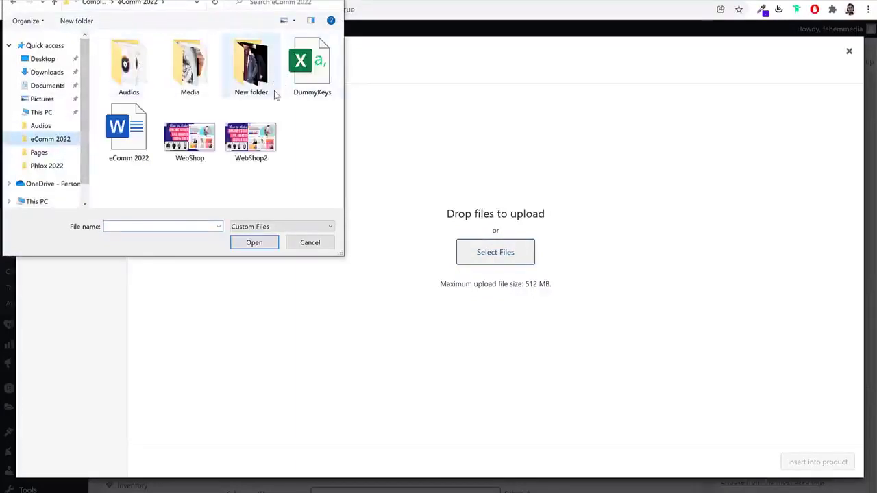
double_click(190, 67)
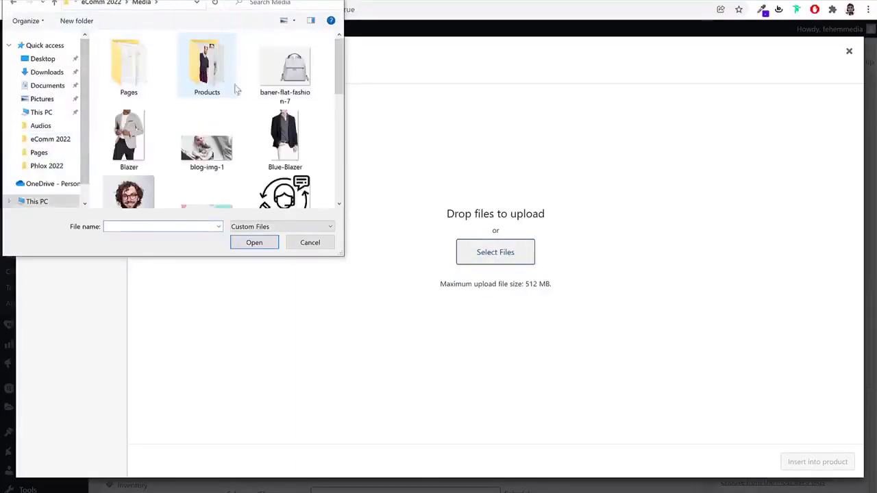
scroll(313, 147, down, 4)
scroll(313, 151, up, 4)
scroll(321, 133, down, 2)
scroll(321, 133, down, 1)
click(129, 65)
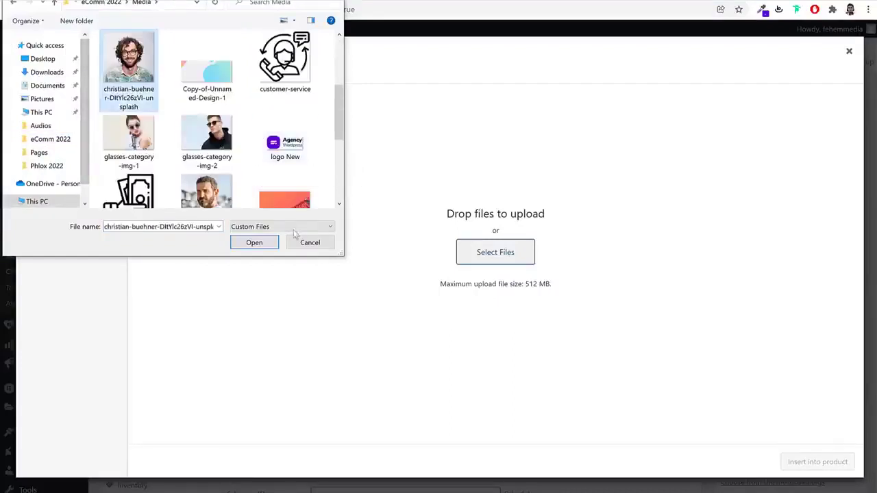
click(206, 134)
click(129, 134)
click(207, 133)
click(254, 244)
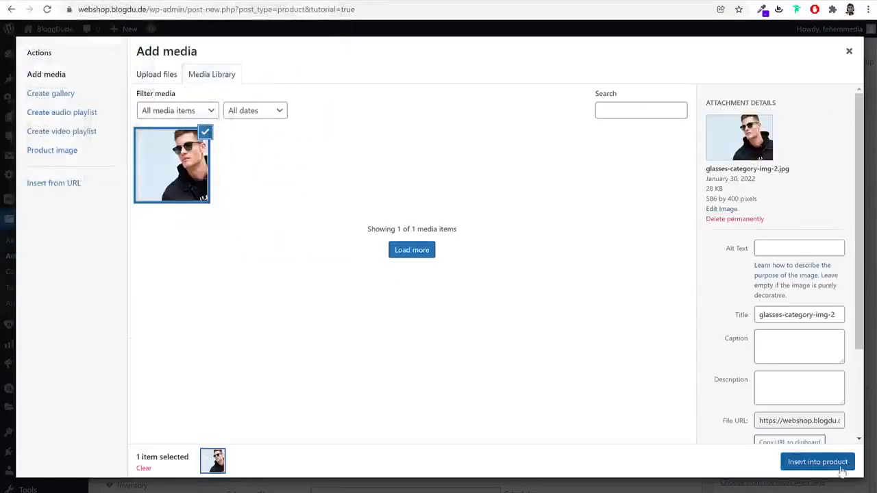
Insert the image into the description, paste the paragraph again, and align the image left
click(817, 462)
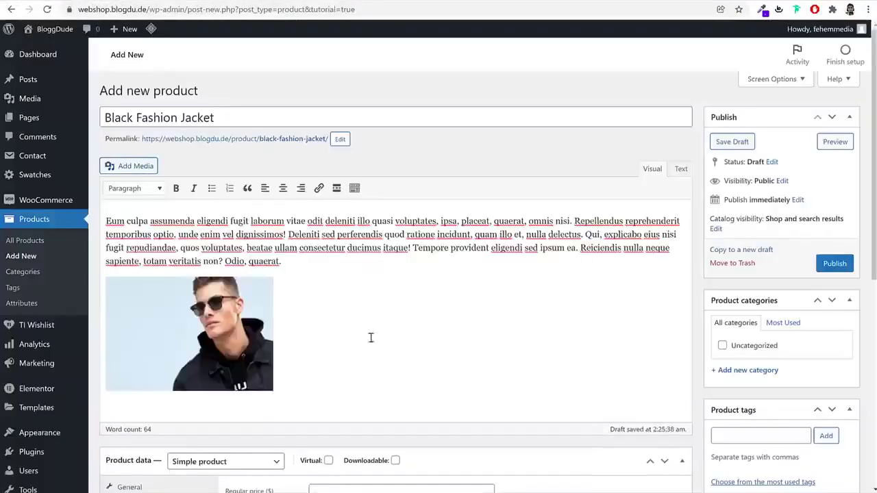
text(Eum culpa assumenda eligendi fugit laborum vitae odit deleniti illo quasi voluptates, ipsa, placeat, quaerat, omnis nisi. Repellendus reprehenderit temporibus optio, unde enim vel dignissimos! Deleniti sed perferendis quod ratione incidunt, quam illo et, nulla delectus. Qui, explicabo eius nisi fugit repudiandae, quos voluptates, beatae ullam consectetur ducimus itaque! Tempore provident eligendi sed ipsum ea. Reiciendis nulla neque sapiente, totam veritatis non? Odio, quaerat.)
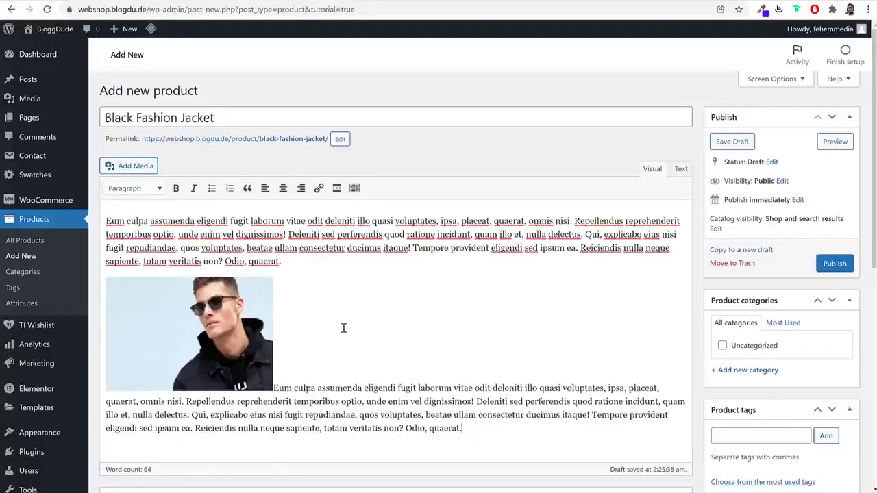
click(246, 338)
click(144, 262)
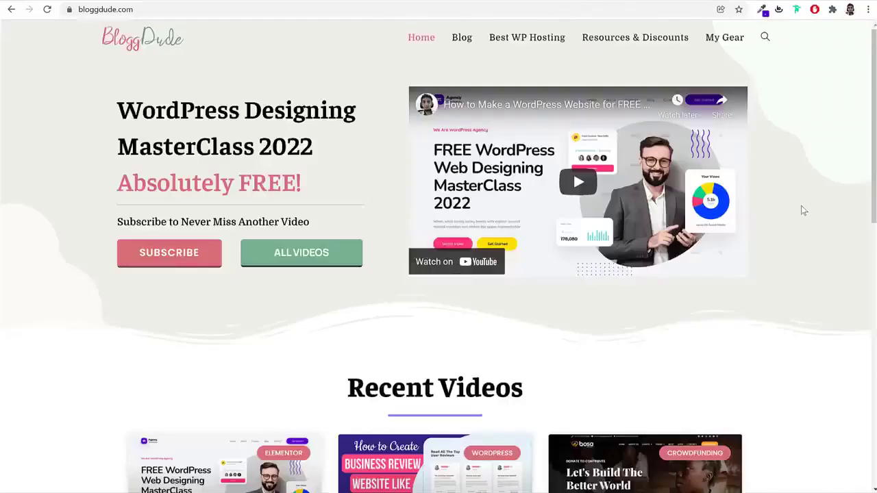
Open BloggDude's WordPress Designing MasterClass 2022 post, find its Download Free Images section, then switch to the Media folder
scroll(813, 235, down, 4)
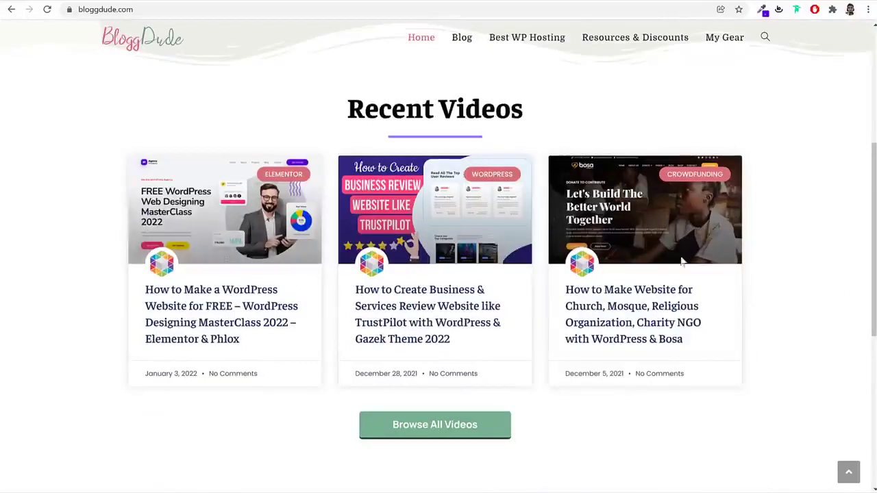
click(244, 316)
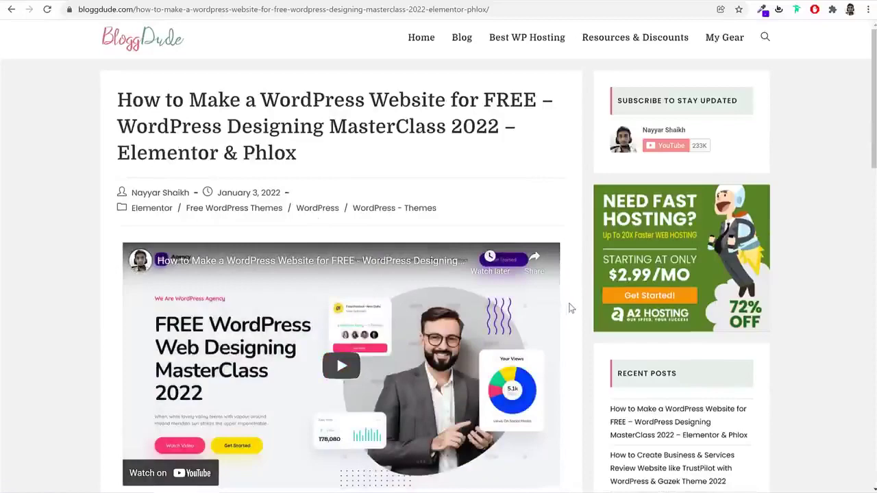
scroll(570, 305, down, 5)
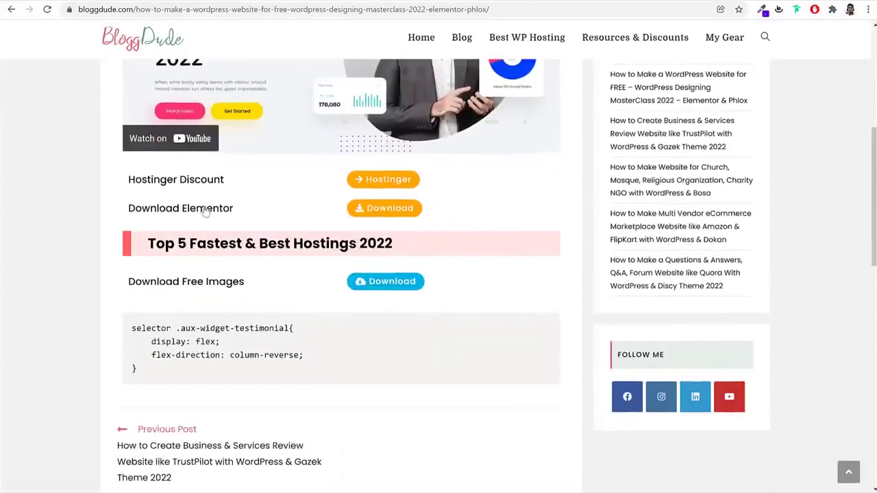
drag(135, 283, 248, 283)
click(249, 284)
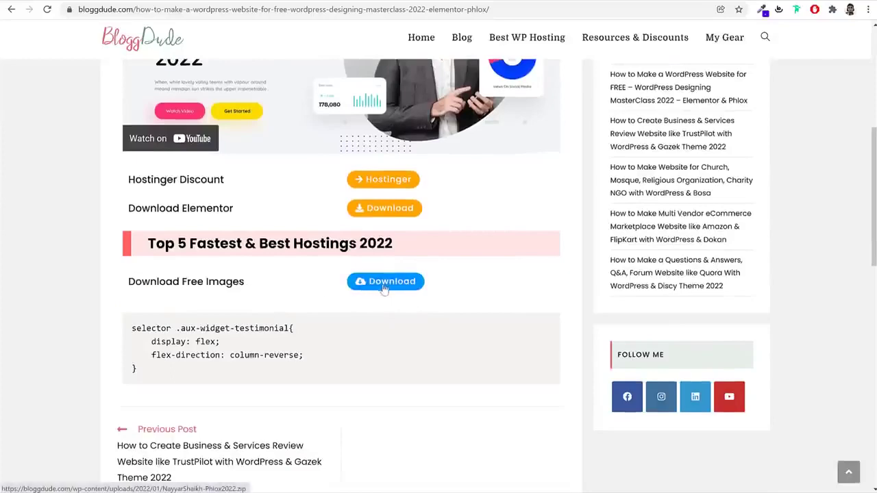
scroll(400, 289, up, 5)
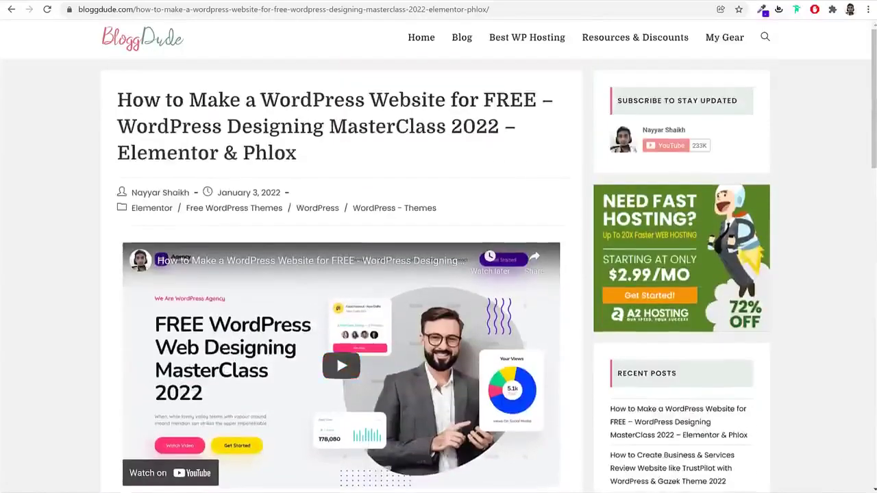
key(alt+Tab)
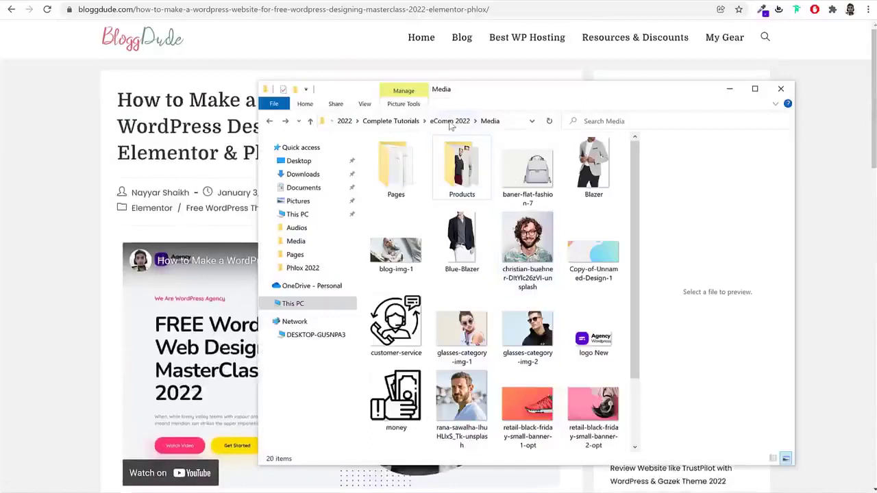
click(449, 121)
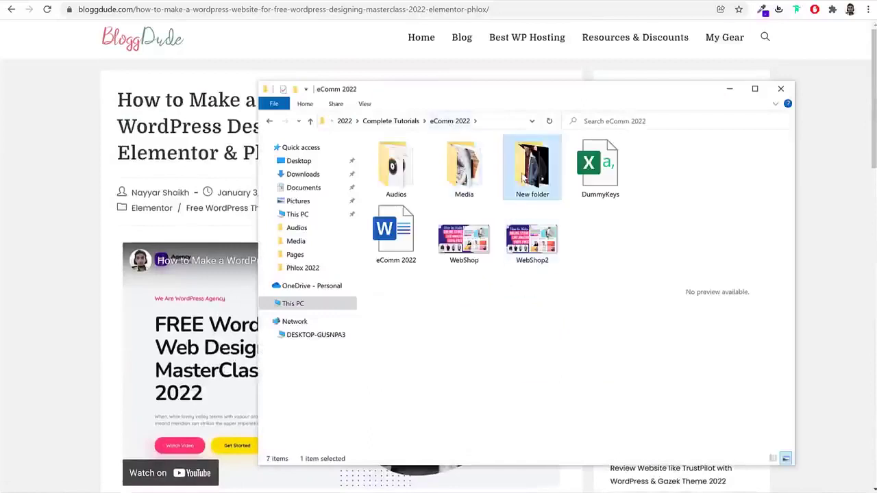
right_click(523, 177)
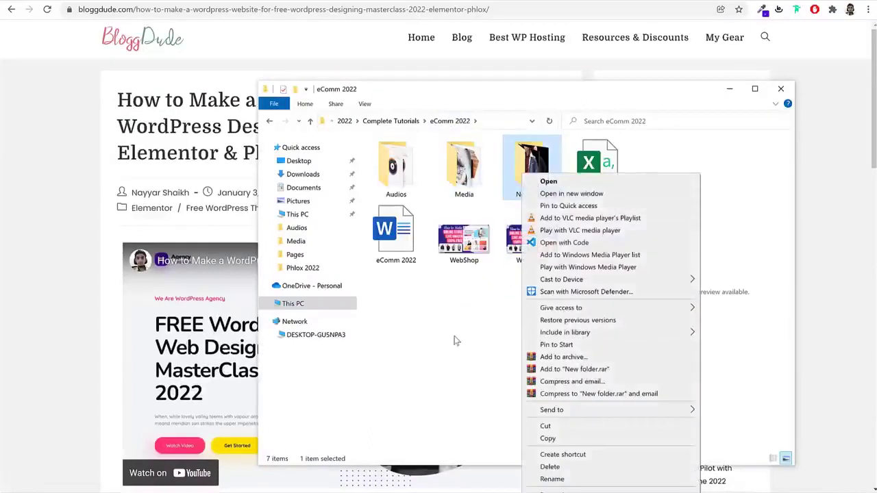
click(456, 339)
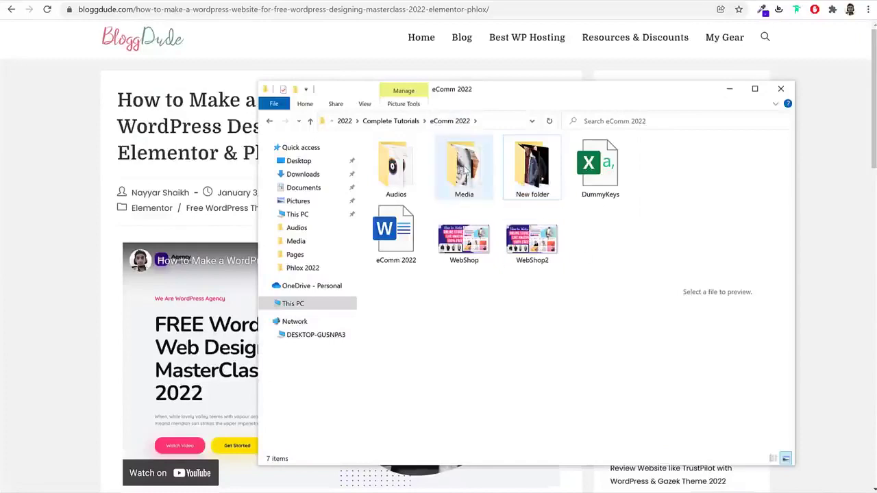
double_click(464, 168)
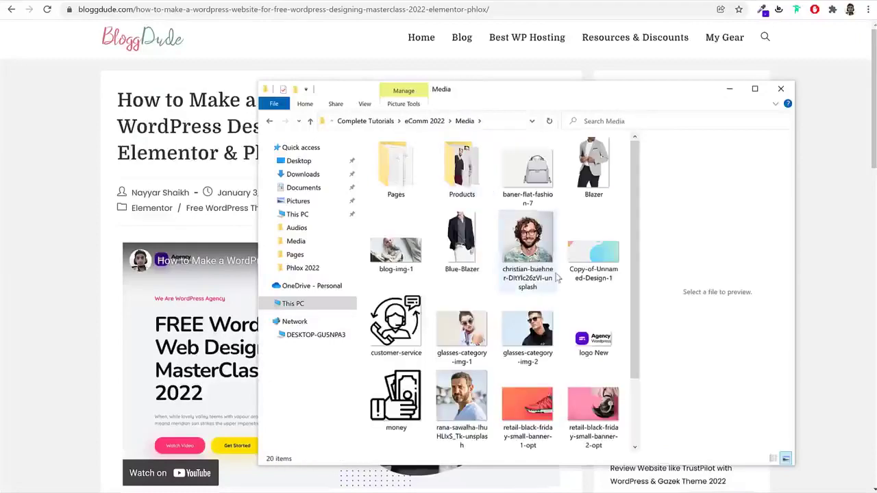
scroll(557, 276, down, 2)
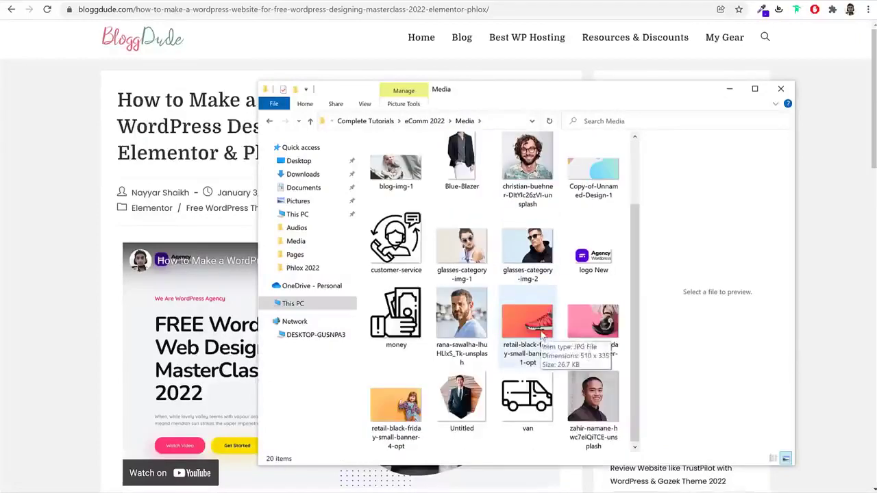
scroll(541, 334, up, 2)
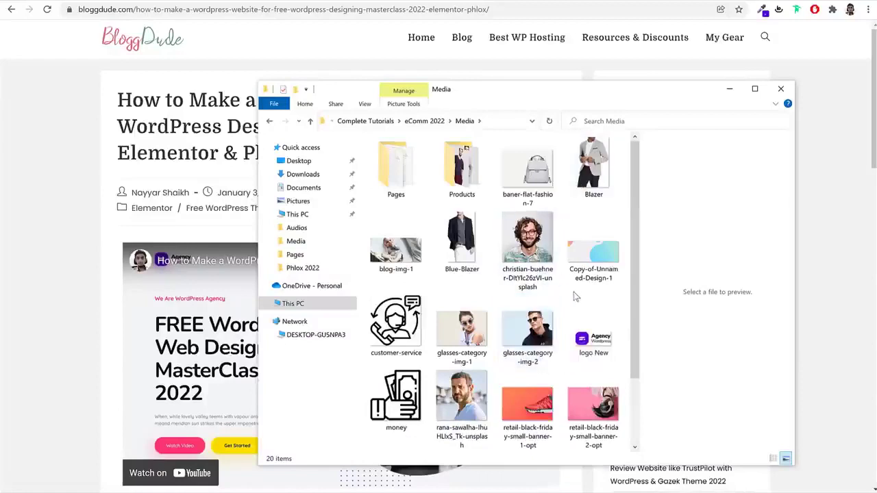
scroll(595, 303, down, 2)
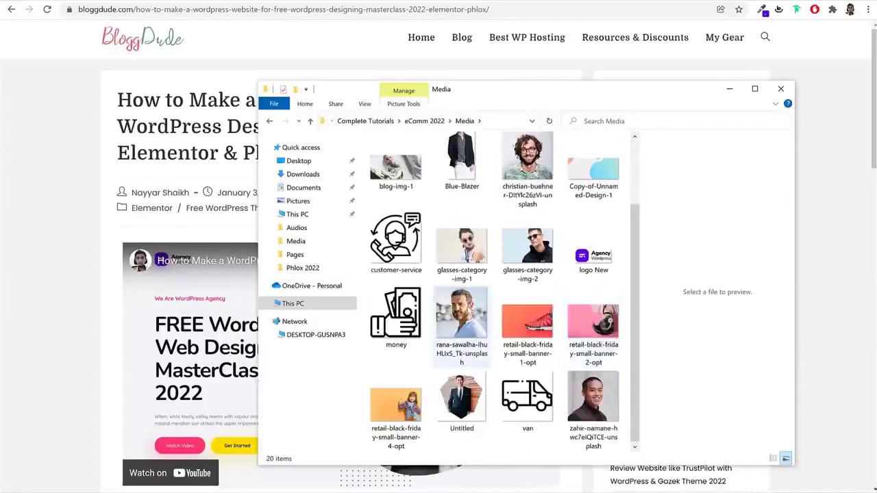
scroll(430, 253, up, 2)
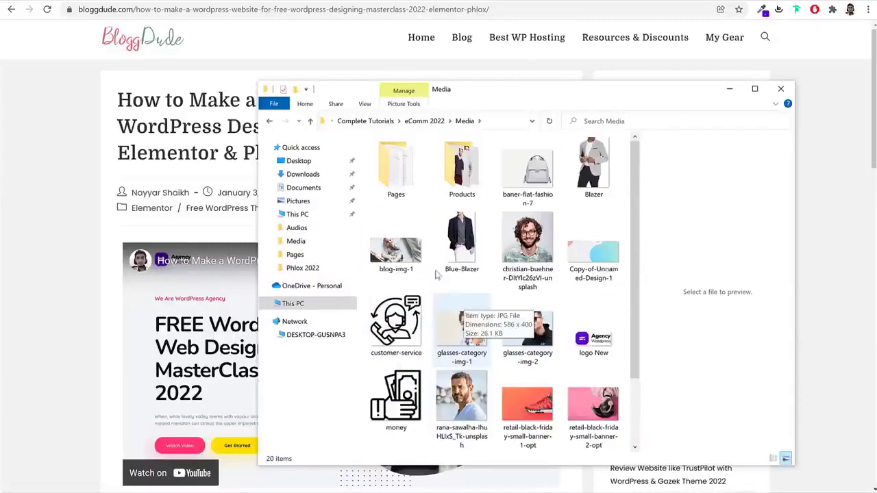
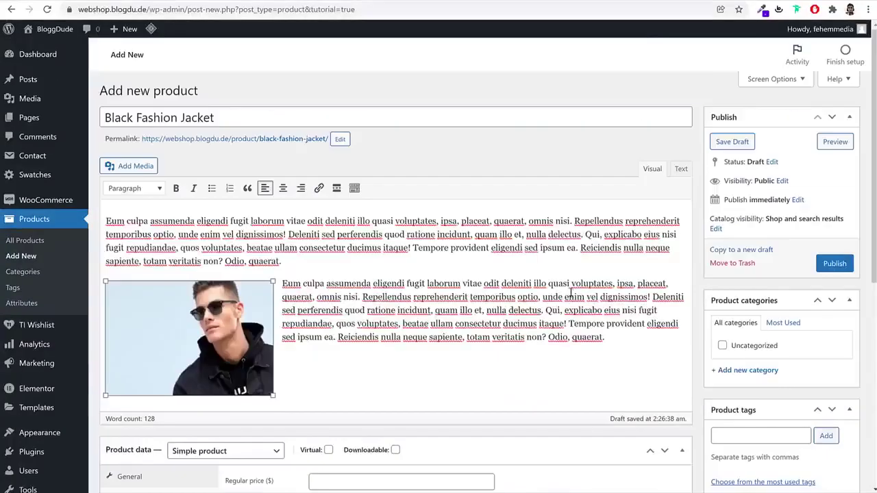
Enter a regular price of 52 and a sale price of 50 for the jacket
scroll(701, 265, down, 4)
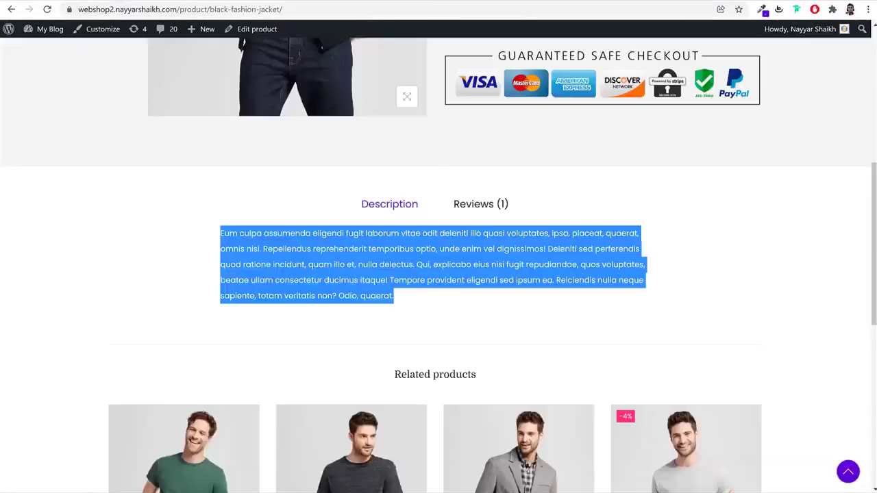
scroll(536, 265, up, 6)
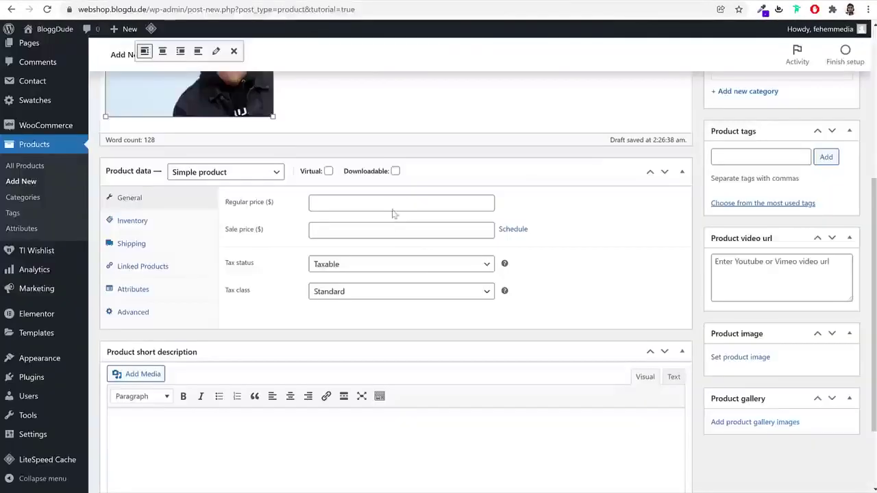
click(392, 204)
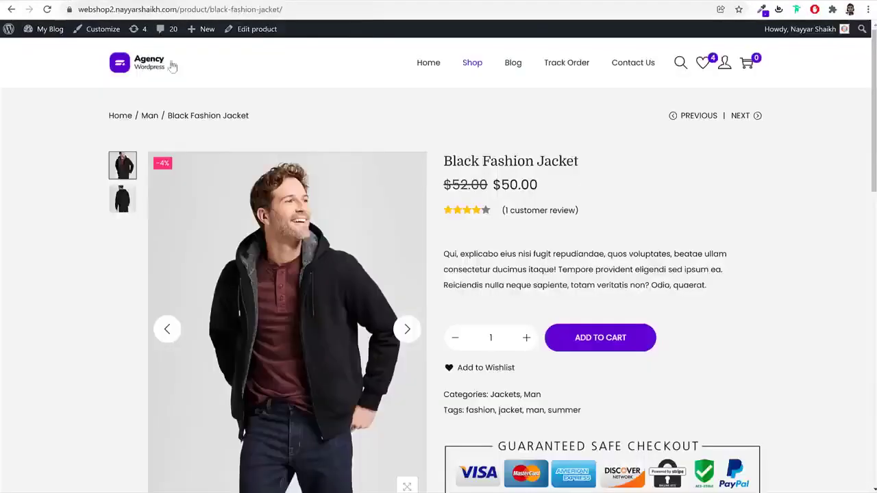
drag(485, 189, 444, 185)
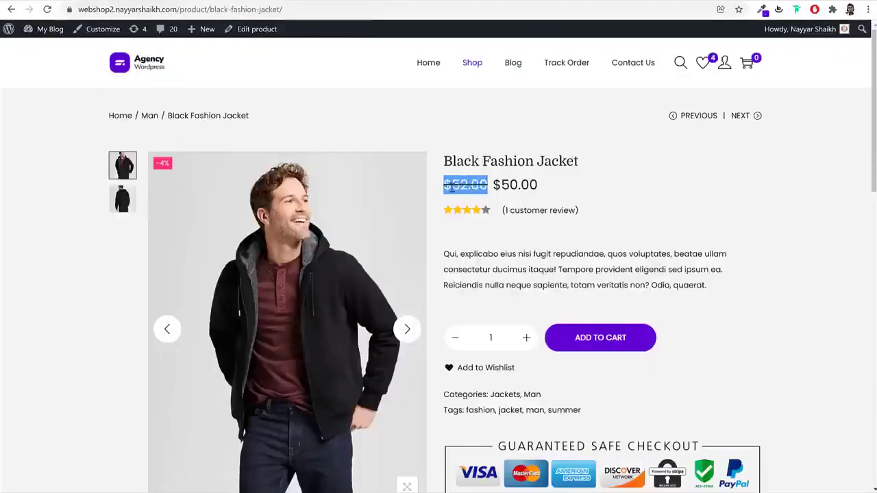
click(538, 187)
drag(549, 190, 494, 189)
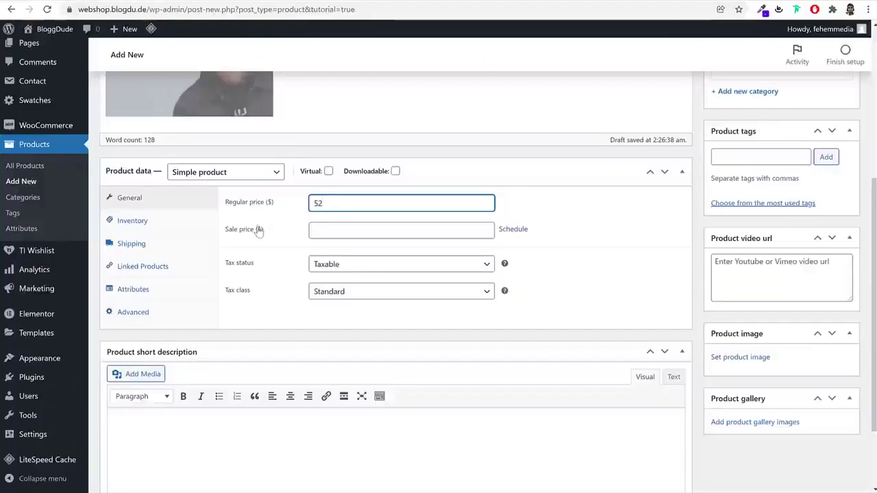
click(331, 229)
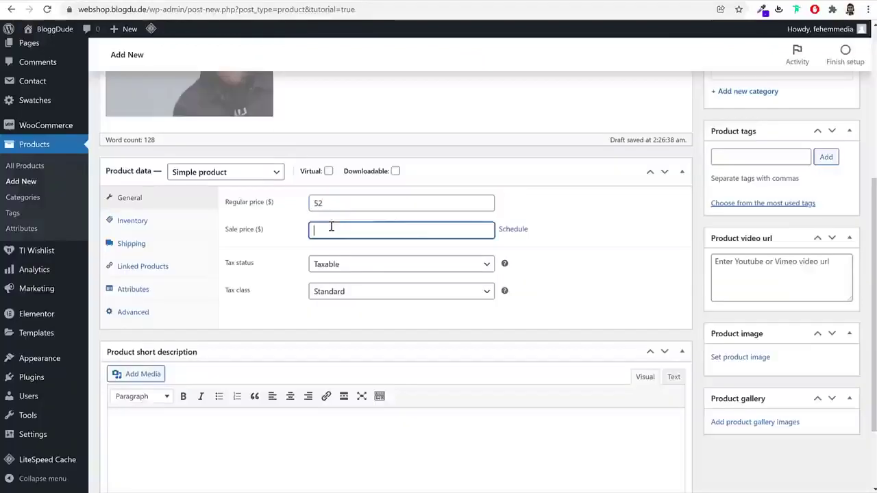
click(513, 229)
Schedule the sale to run from 29 January 2022 to 28 February 2022
click(405, 258)
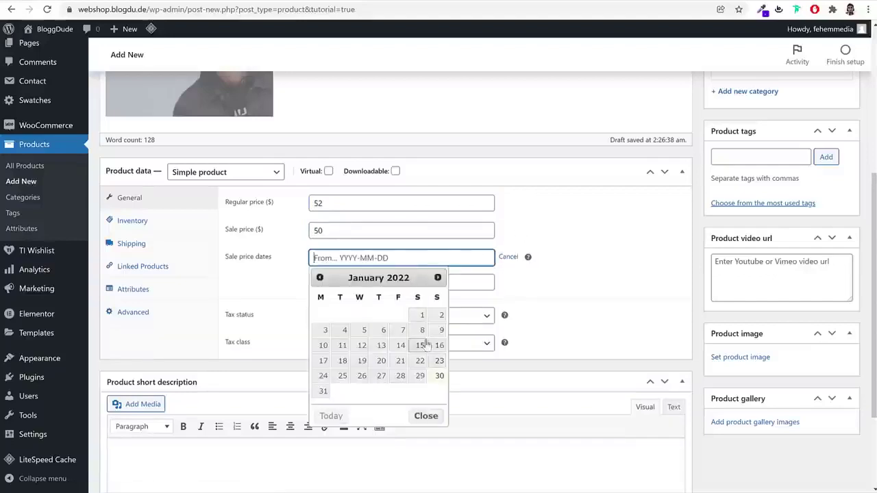
click(420, 375)
click(380, 282)
click(438, 302)
click(323, 400)
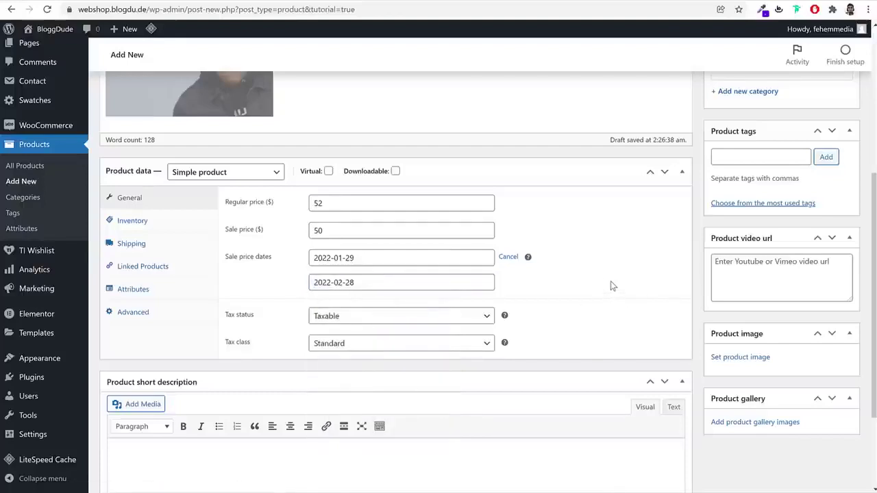
Set the product's tax class to GST 10%, then bring up its Inventory settings
click(344, 346)
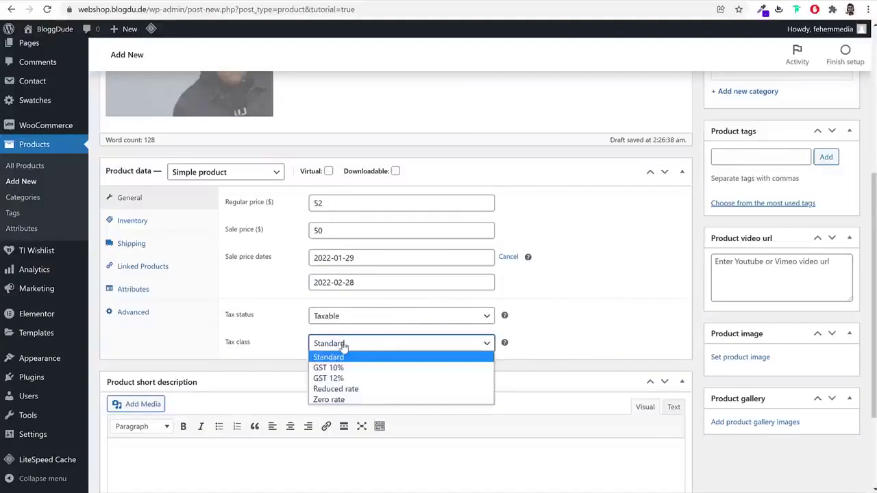
click(364, 370)
click(669, 329)
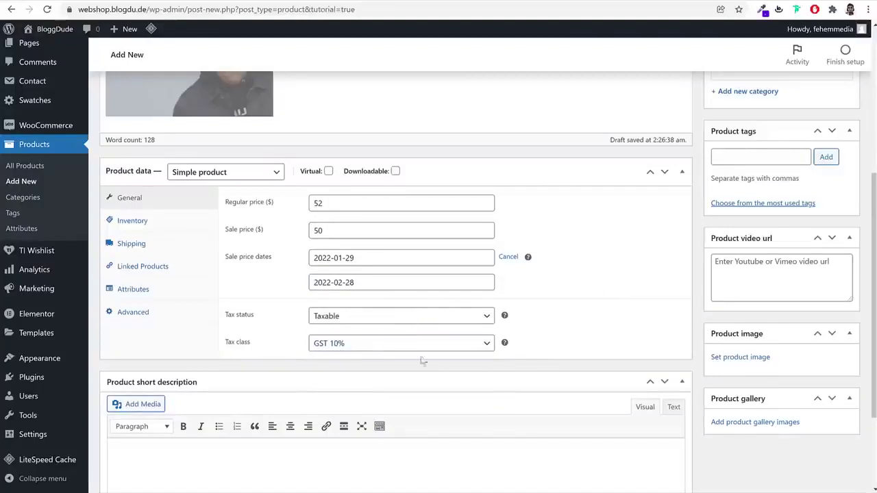
click(169, 228)
scroll(592, 321, down, 1)
scroll(592, 321, up, 1)
scroll(592, 321, down, 1)
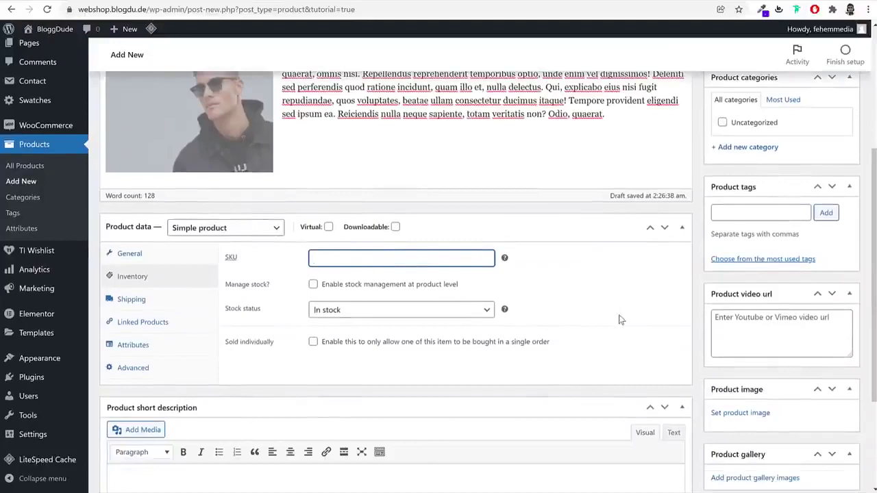
Enter SKU TS00001 and a shipping weight of 200 g
click(431, 258)
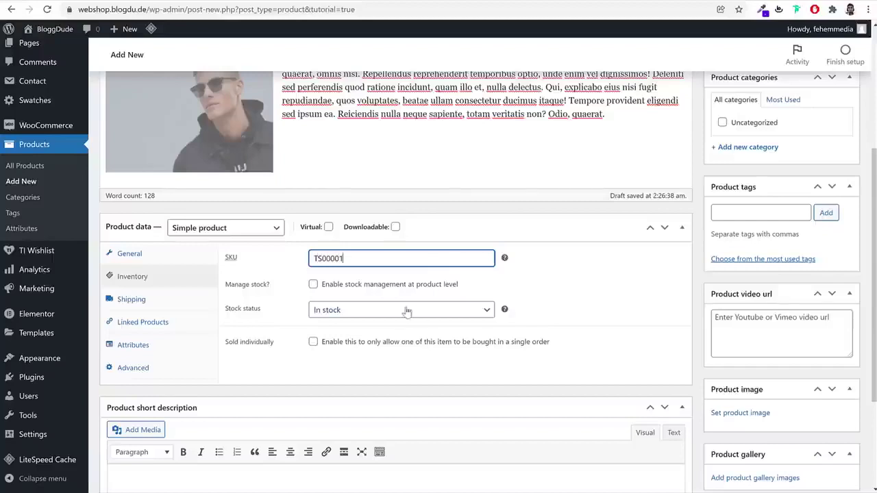
click(177, 305)
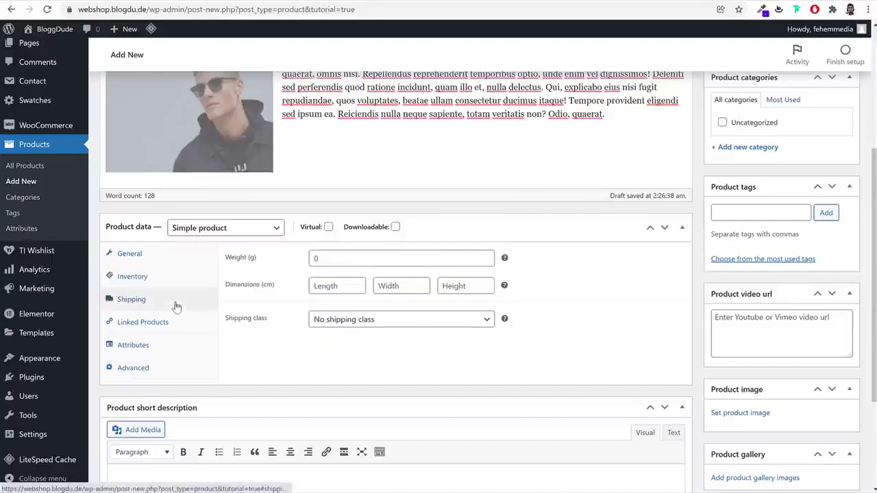
click(344, 261)
text(200)
key(Tab)
Set the package dimensions to 40 × 40 × 40 cm
text(40)
key(Tab)
text(4)
key(Tab)
text(0)
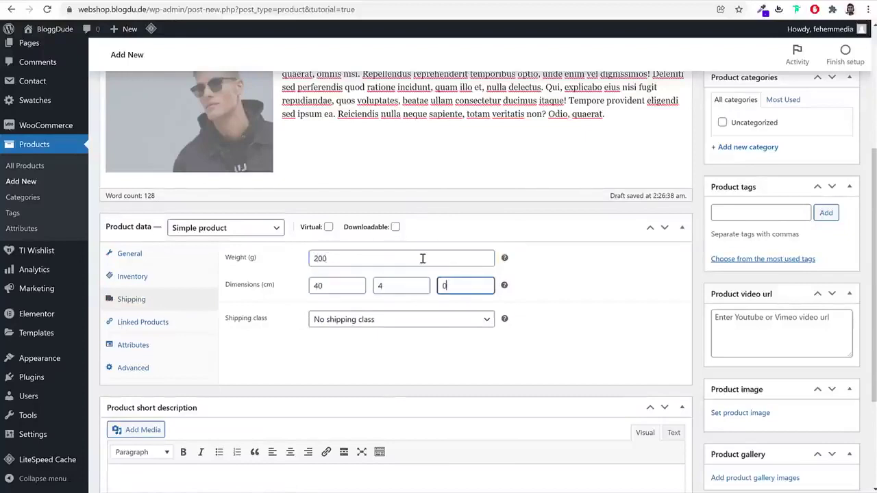
click(395, 293)
text(0)
key(Tab)
text(40)
Assign the T-Shirt shipping class to the jacket
click(372, 323)
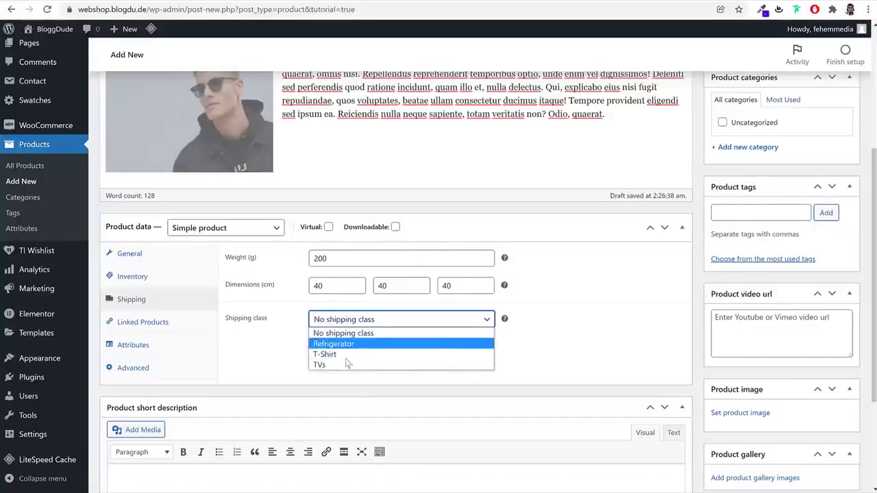
click(338, 355)
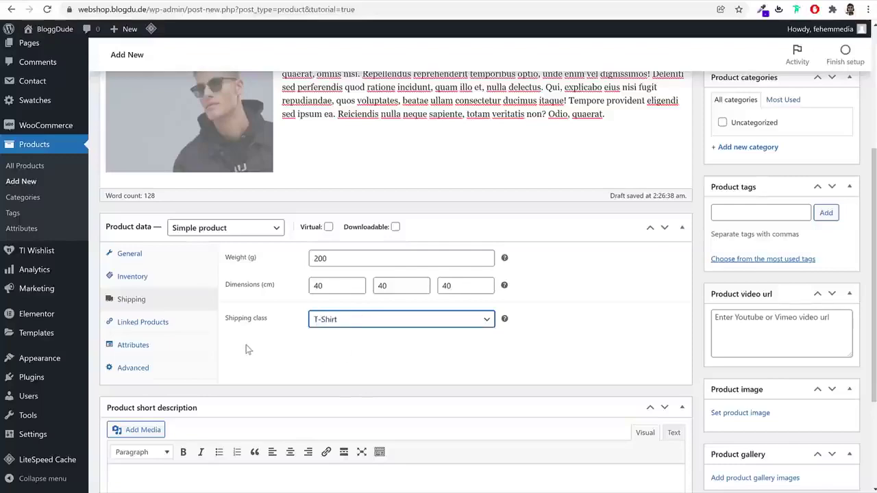
scroll(356, 368, down, 3)
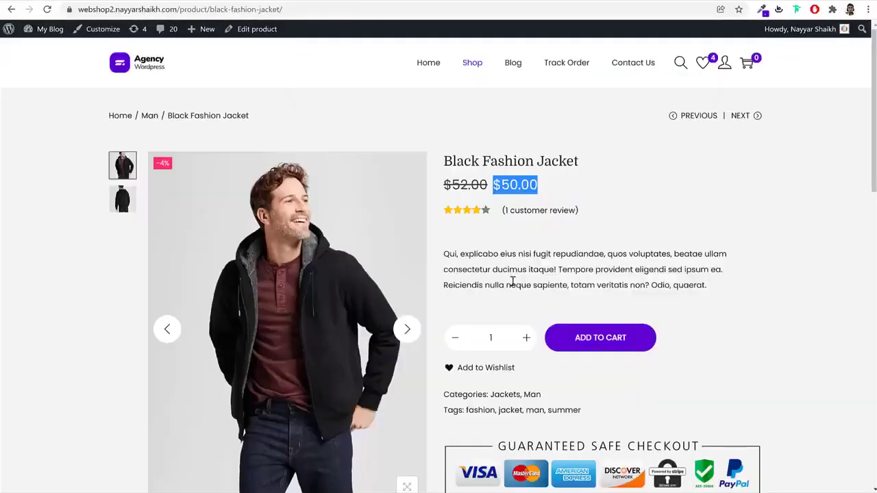
Paste the demo product's description into the Product short description
triple_click(513, 281)
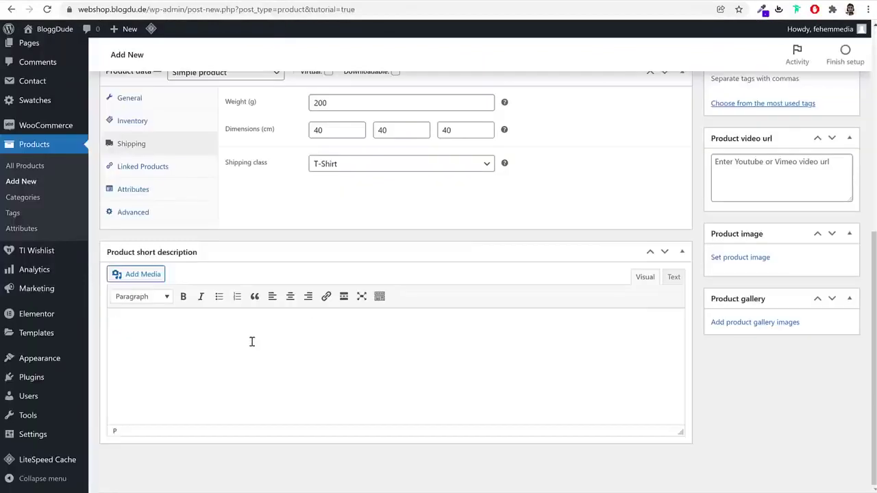
text(Qui, explicabo eius nisi fugit repudiandae, quos voluptates, beatae ullam consectetur ducimus itaque! Tempore provident eligendi sed ipsum ea. Reiciendis nulla neque sapiente, totam veritatis non? Odio, quaerat.)
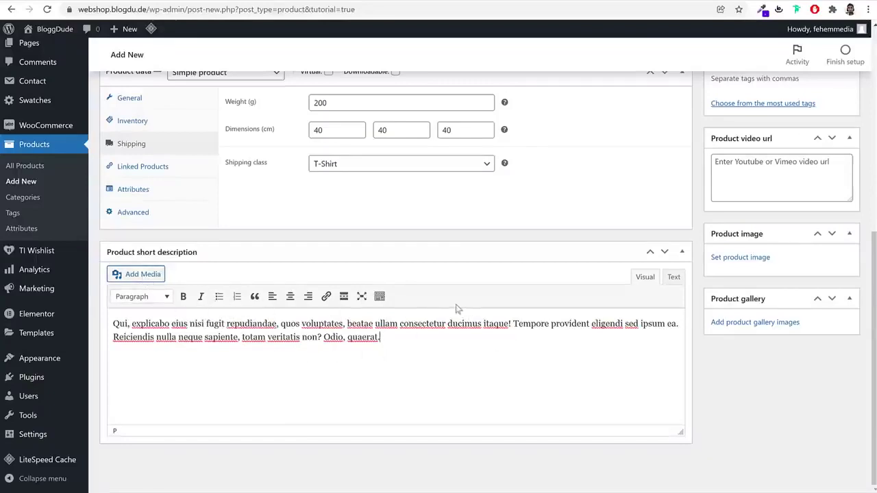
scroll(543, 337, up, 5)
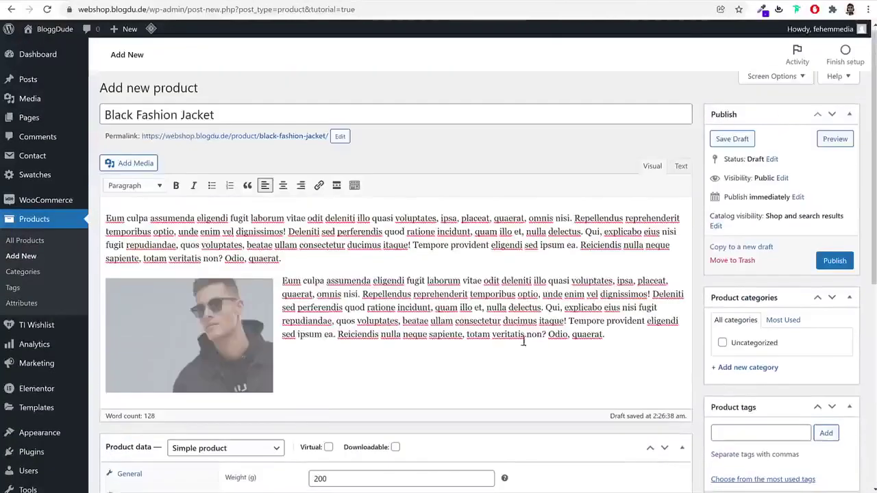
scroll(496, 309, down, 3)
scroll(765, 253, up, 3)
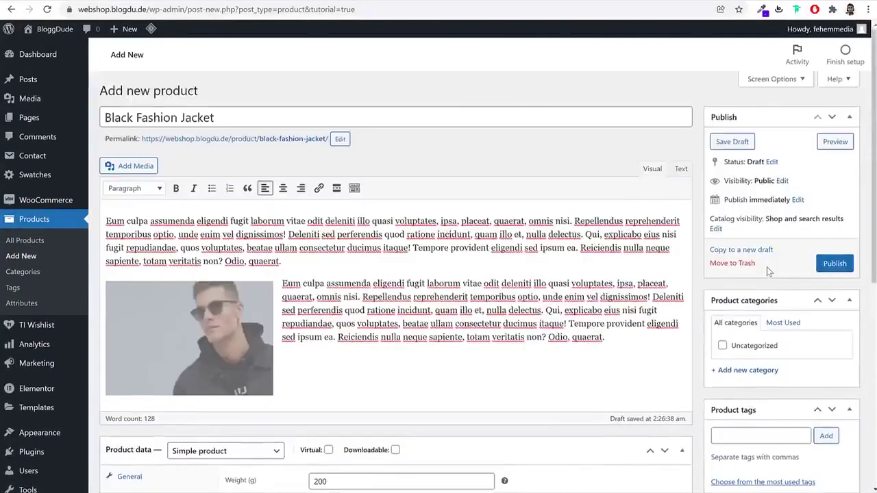
scroll(798, 277, down, 3)
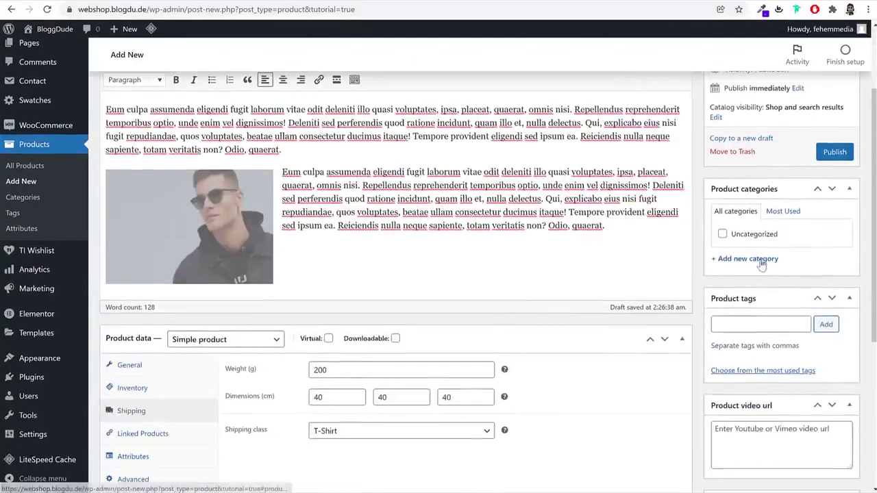
Create a new Jackets category and assign the product to it
click(740, 259)
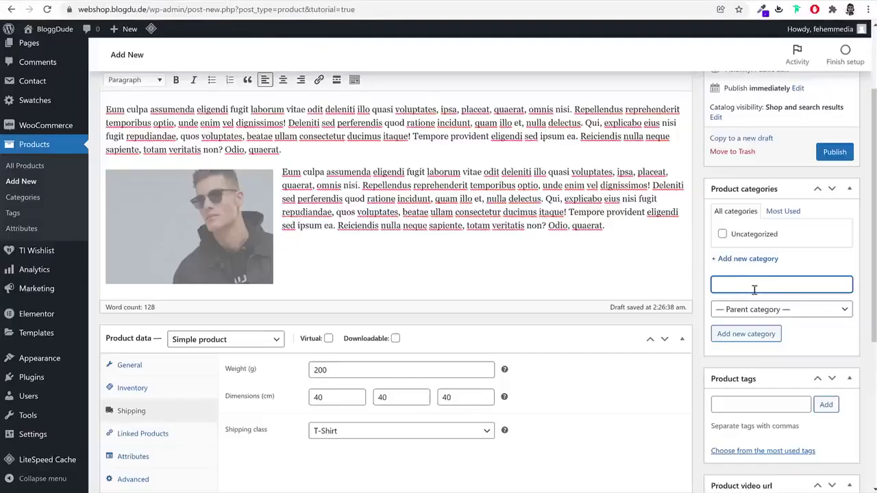
text(Jackets)
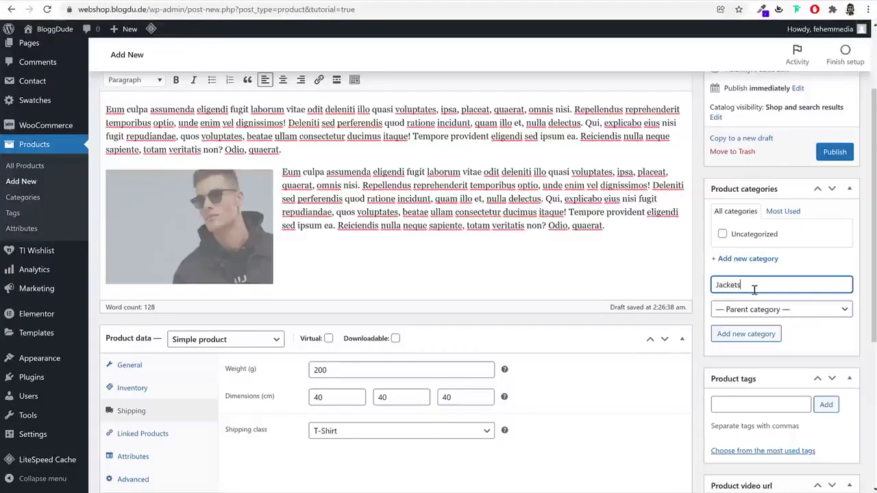
click(771, 334)
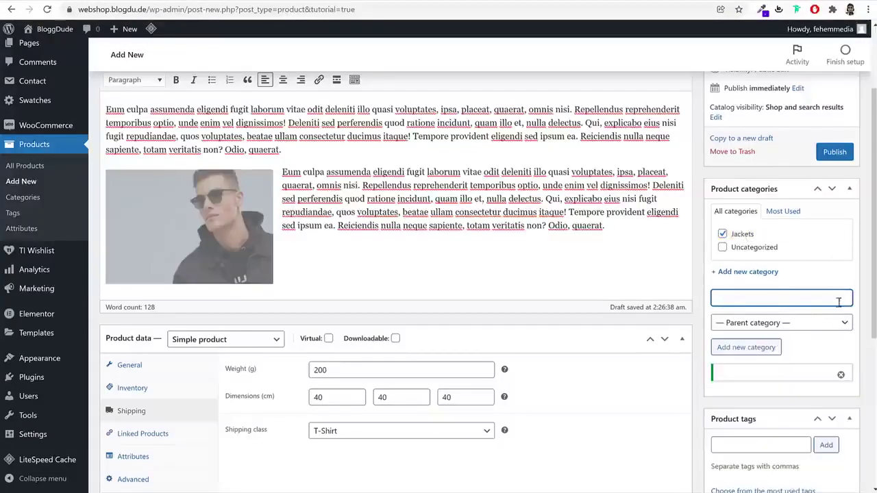
scroll(839, 316, down, 3)
Tag the product Jacket, Men and Black
click(775, 220)
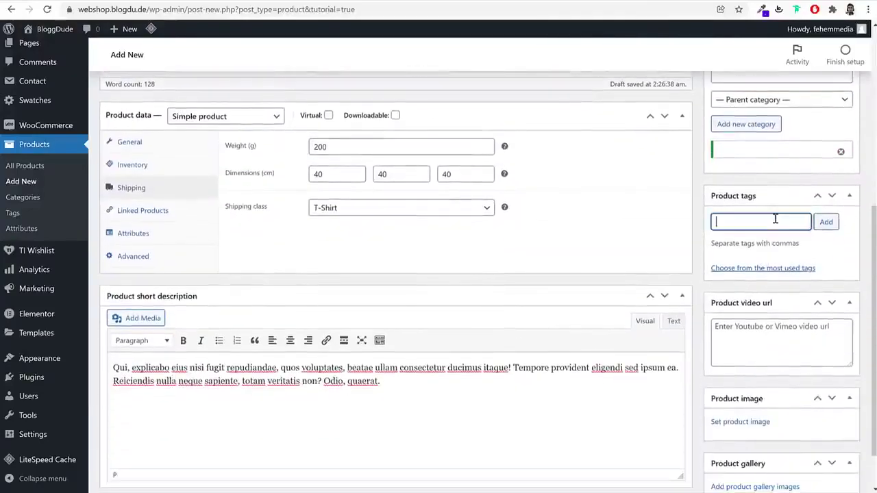
text(Jacket)
key(Return)
text(Men)
key(Return)
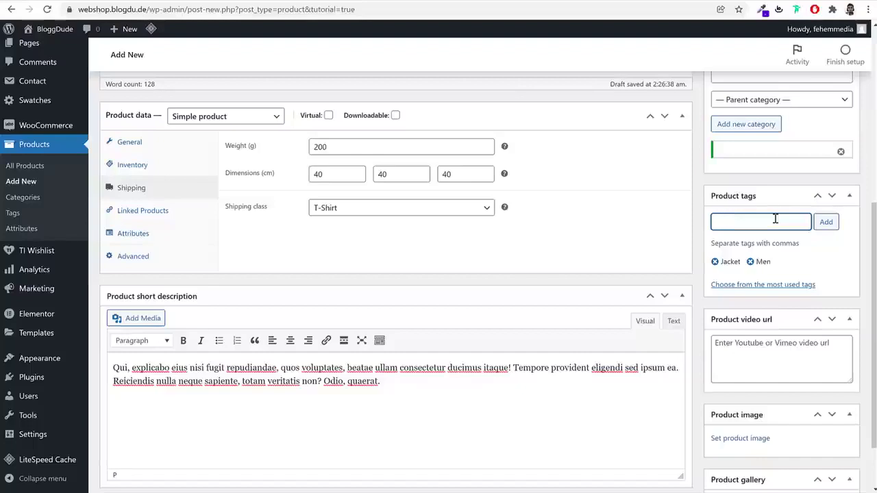
text(Blackk)
key(BackSpace)
key(Return)
scroll(787, 366, down, 1)
click(780, 288)
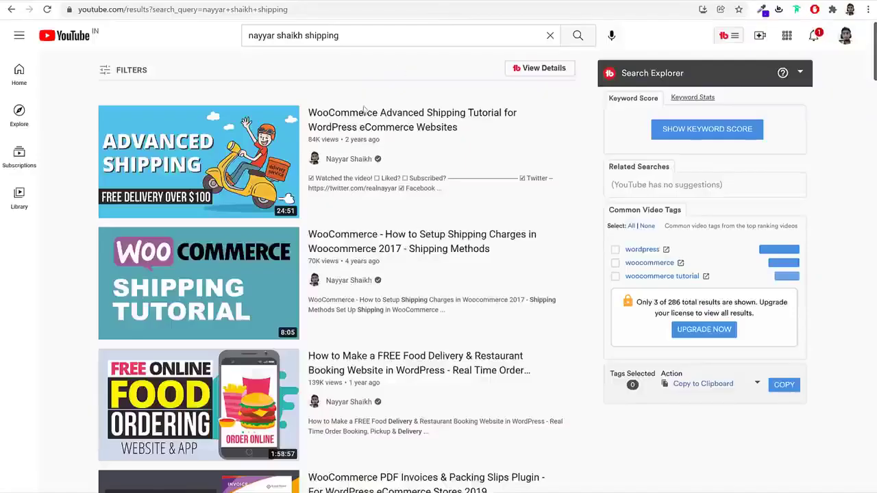
Copy the link address of the WooCommerce Advanced Shipping Tutorial video
right_click(200, 149)
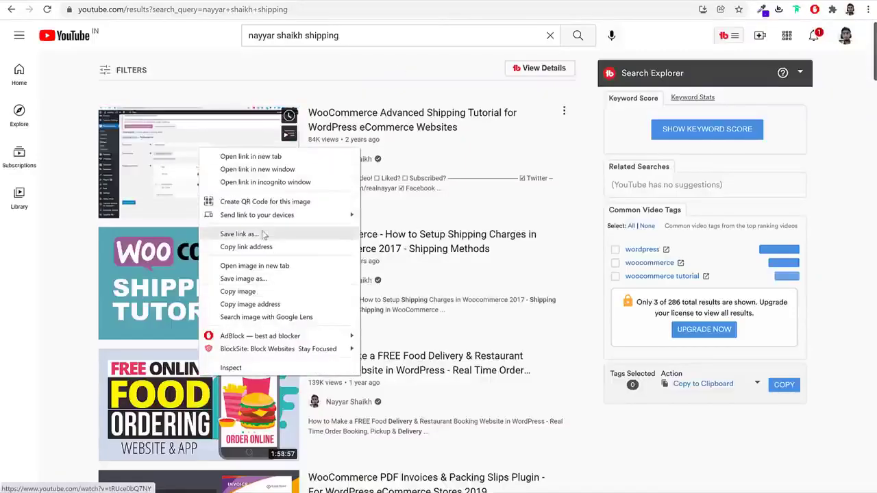
click(259, 246)
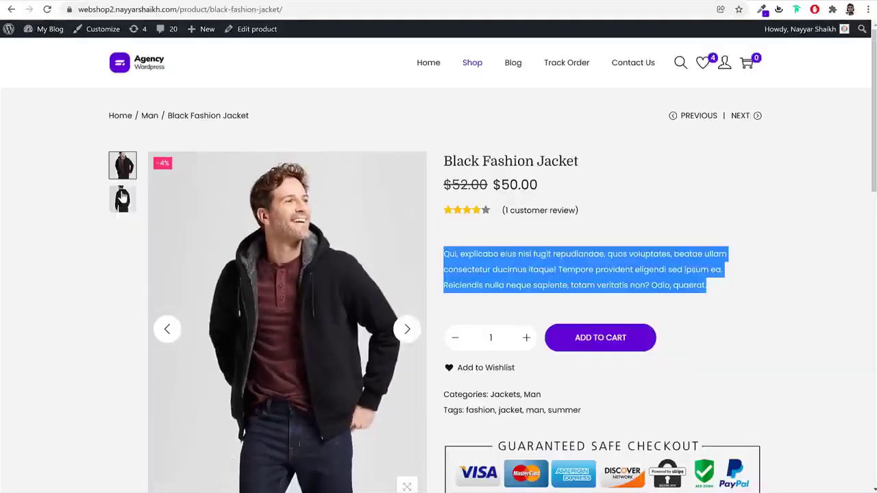
click(122, 199)
Upload the Sherpa-Fleece-Jacket01 photo and set it as the product image
click(122, 166)
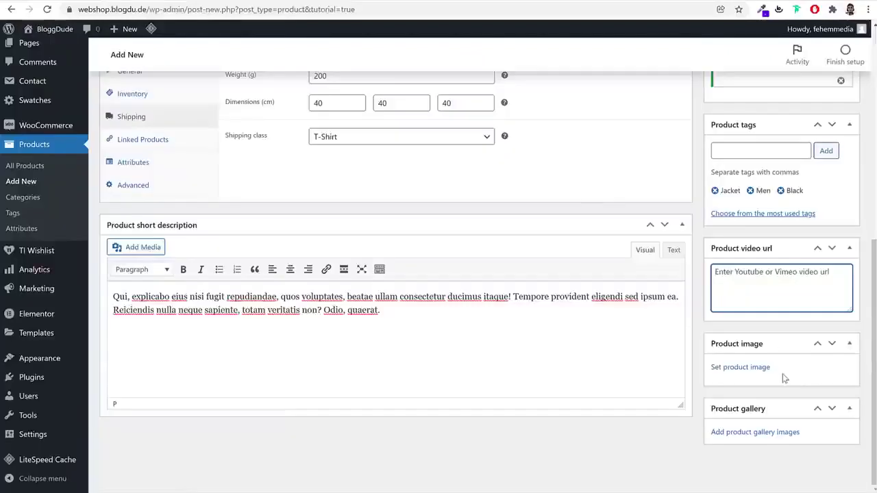
click(738, 369)
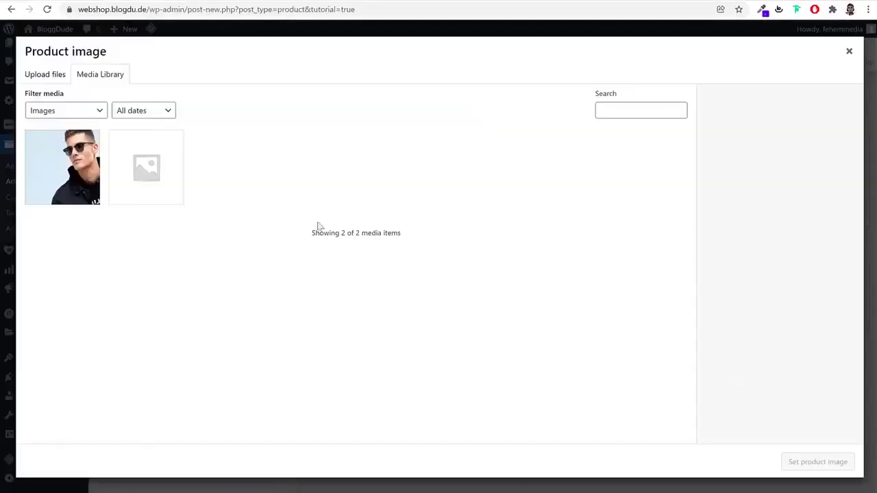
click(52, 72)
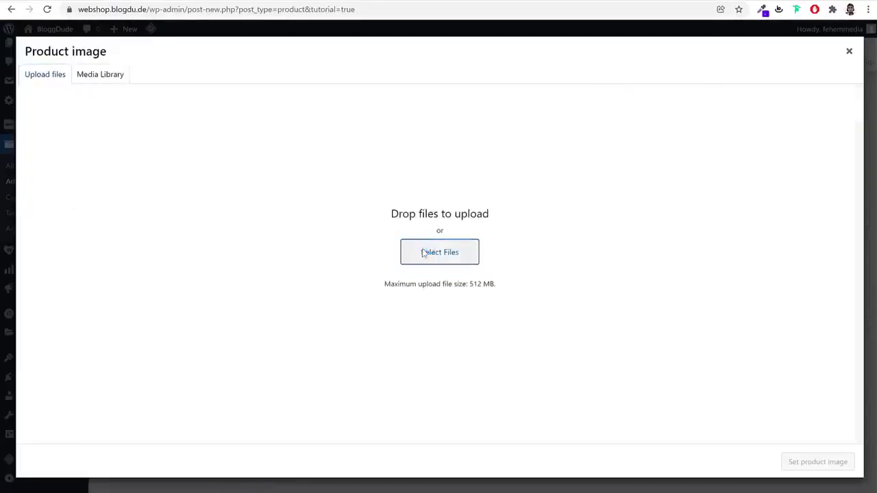
click(424, 254)
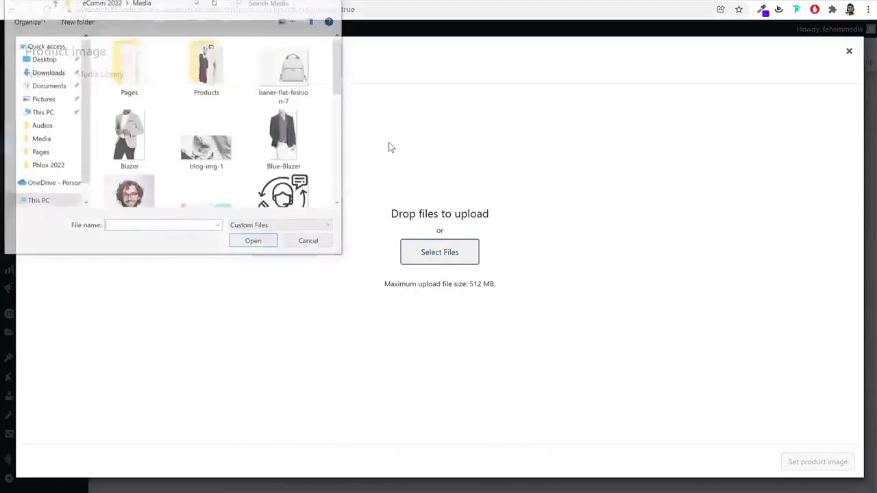
double_click(207, 62)
scroll(205, 137, down, 2)
scroll(209, 141, down, 3)
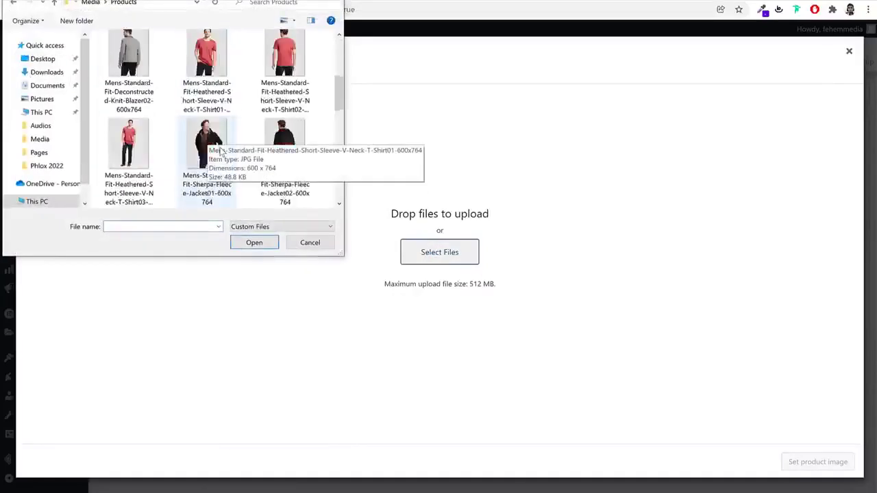
click(207, 65)
click(253, 244)
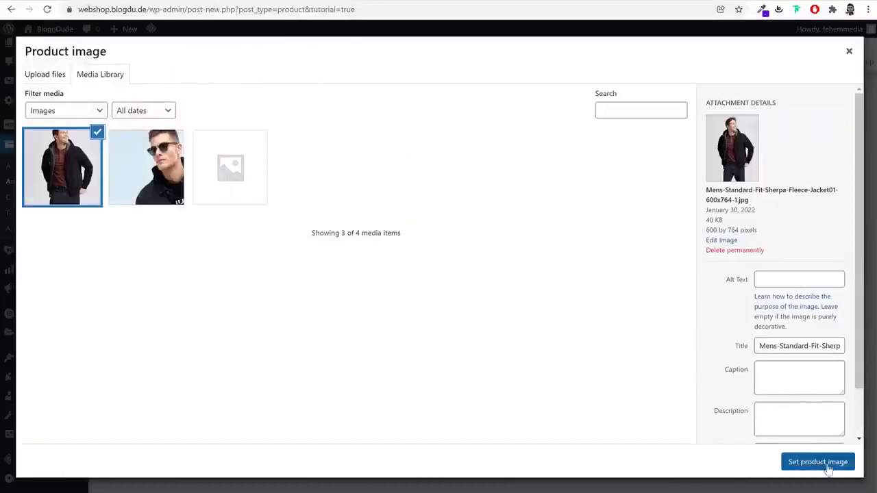
click(817, 462)
Upload two more fleece jacket photos and add them to the product gallery
scroll(762, 440, down, 1)
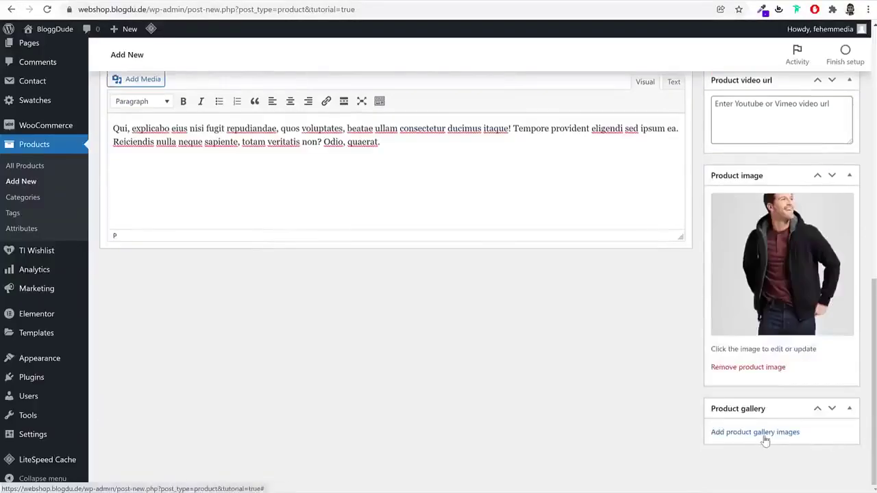
click(765, 438)
click(67, 77)
click(442, 261)
scroll(274, 144, down, 5)
click(282, 144)
scroll(301, 154, down, 1)
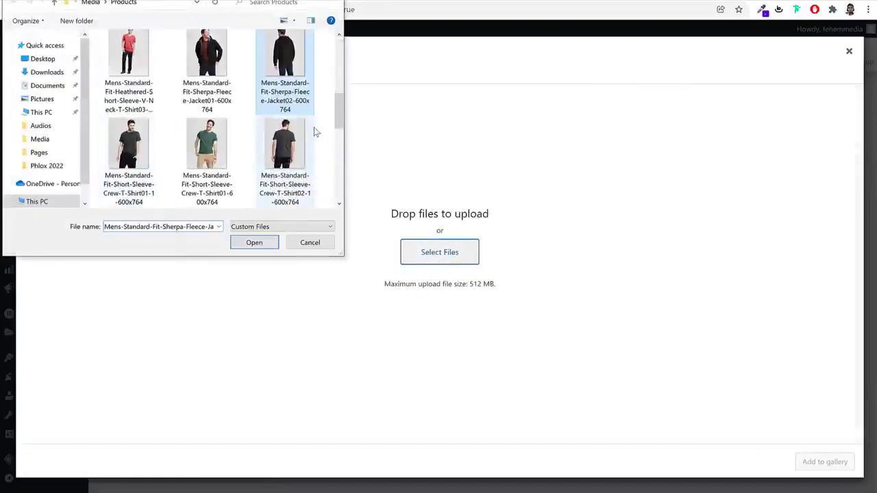
scroll(314, 128, up, 1)
scroll(313, 129, down, 4)
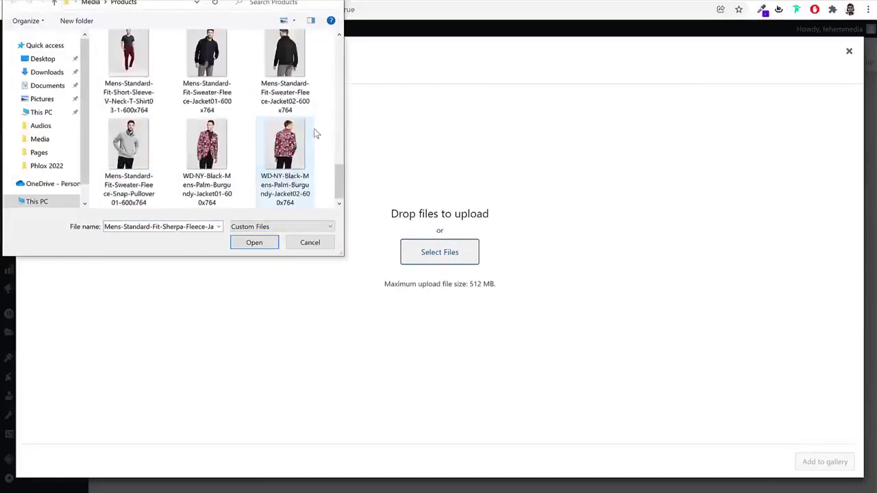
scroll(314, 128, up, 1)
ctrl+click(298, 152)
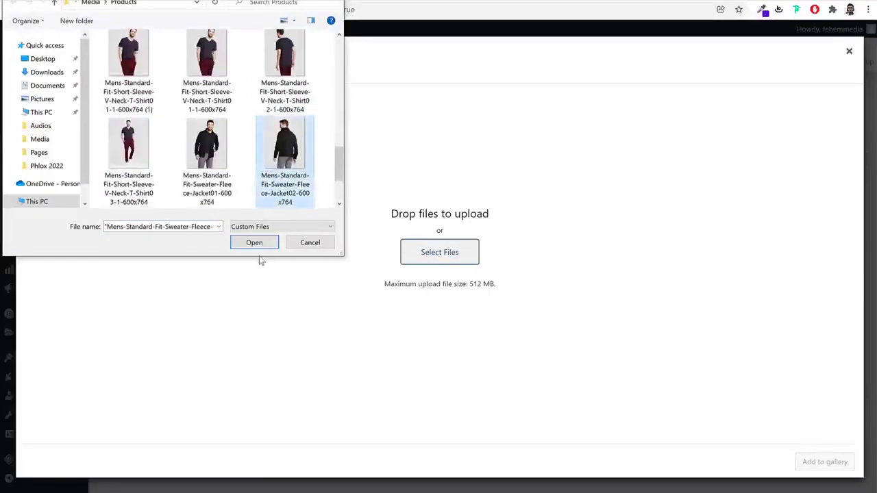
click(253, 242)
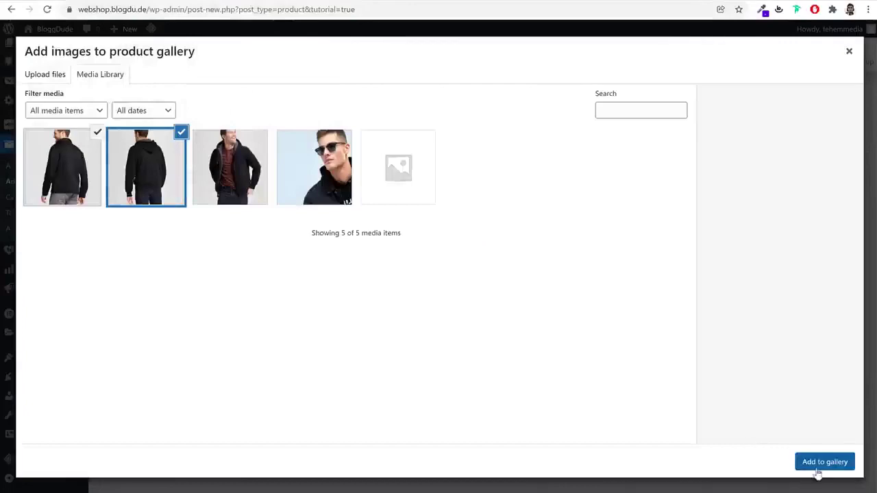
click(824, 461)
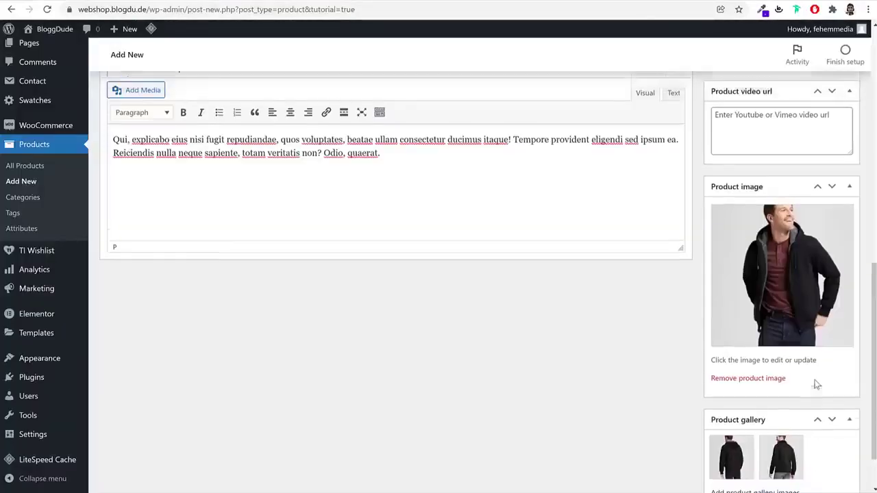
Publish the Black Fashion Jacket and view its live product page in a new tab
scroll(815, 384, up, 10)
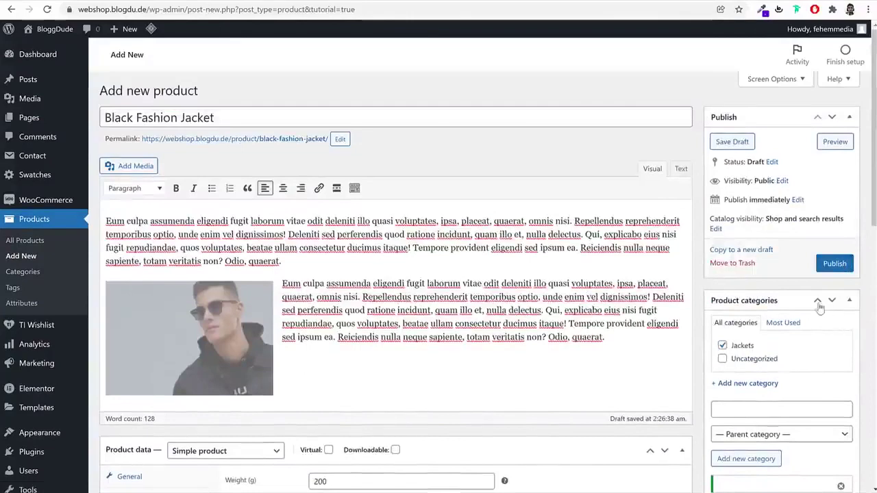
click(836, 266)
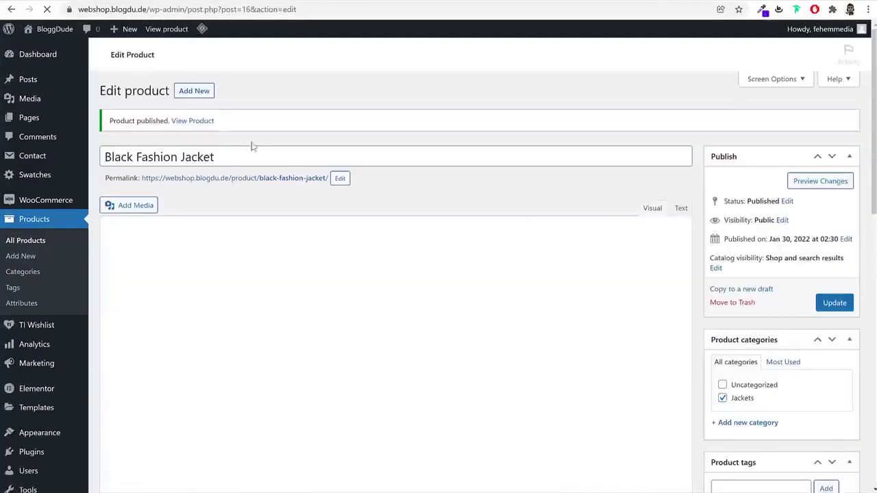
right_click(196, 153)
click(241, 159)
key(ctrl+Tab)
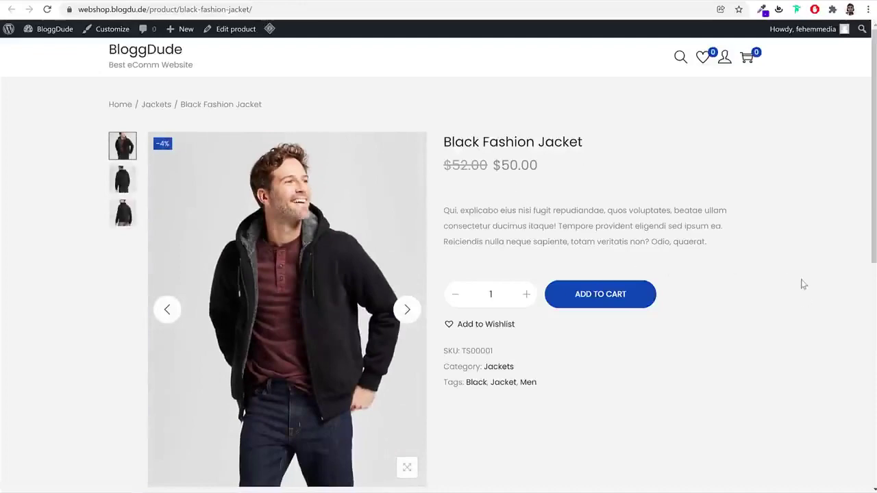
Add the jacket to the wishlist and to the cart
scroll(802, 302, down, 3)
click(480, 161)
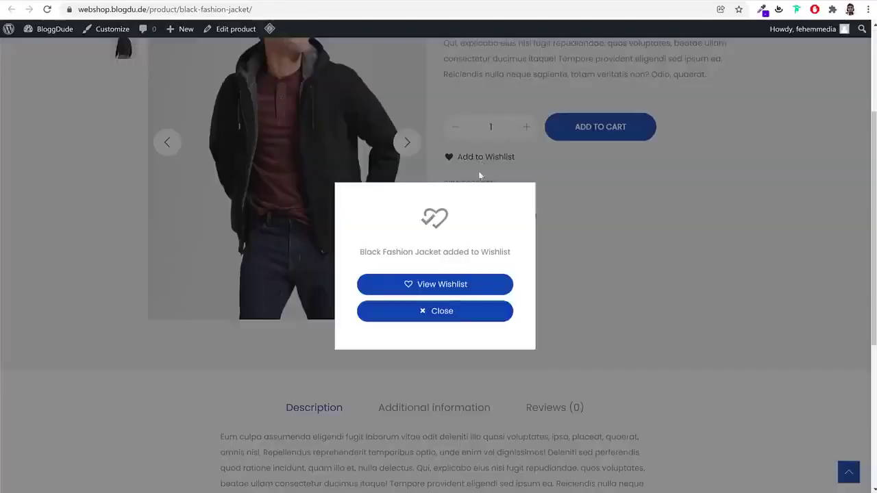
click(451, 322)
scroll(662, 248, up, 3)
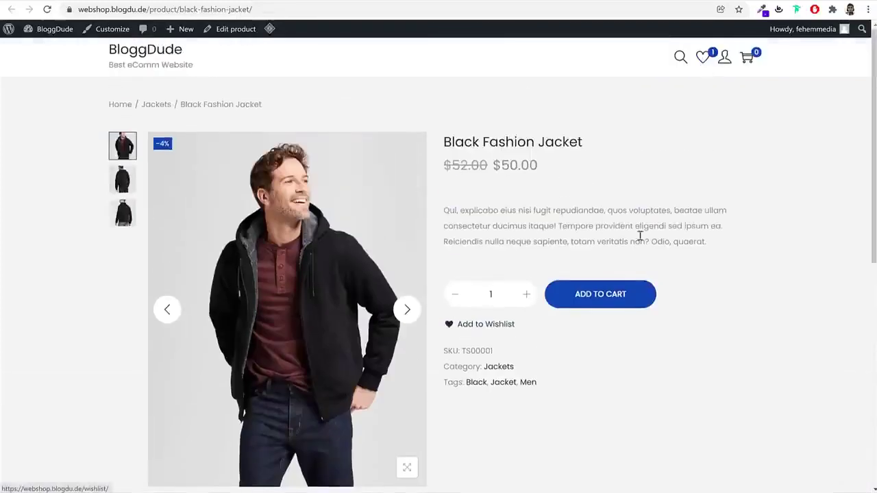
click(619, 298)
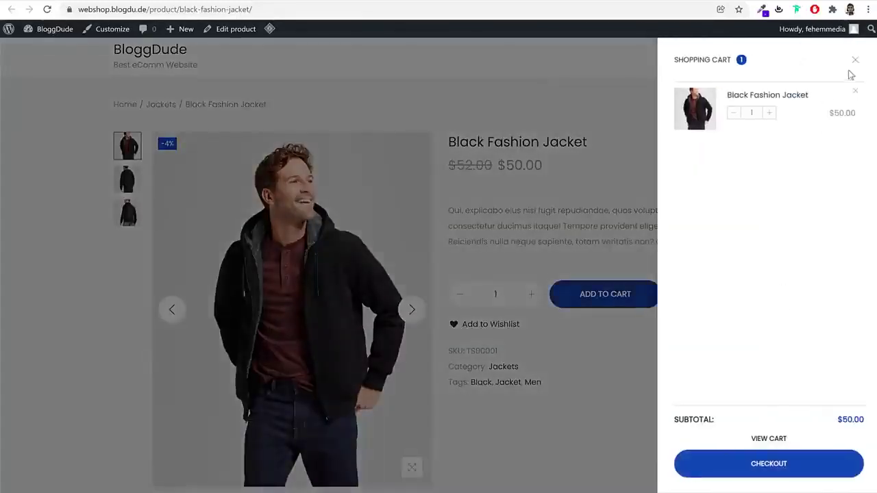
click(854, 60)
scroll(734, 325, down, 10)
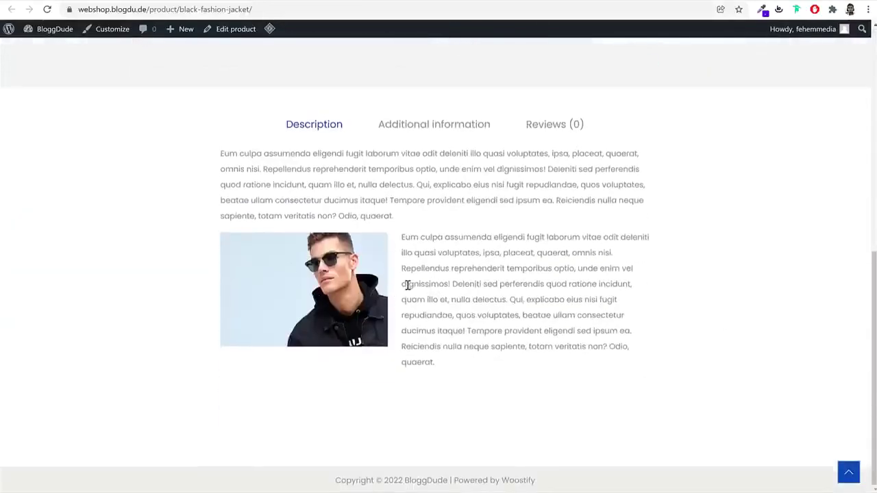
Post a four-star review of the jacket saying 'Good'
click(434, 125)
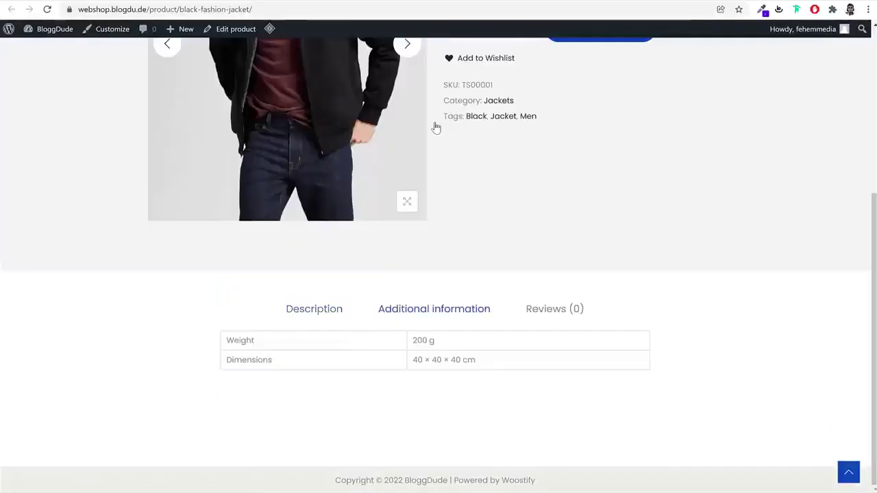
click(552, 309)
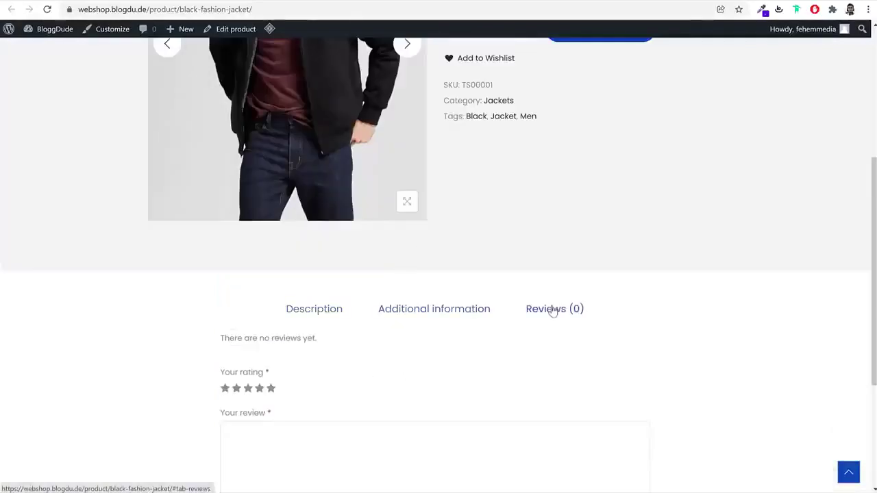
click(260, 389)
scroll(424, 394, down, 3)
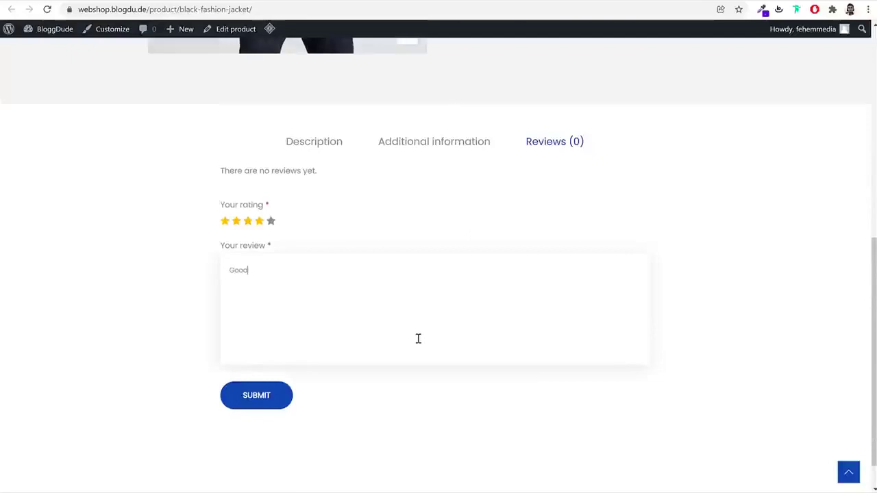
click(268, 392)
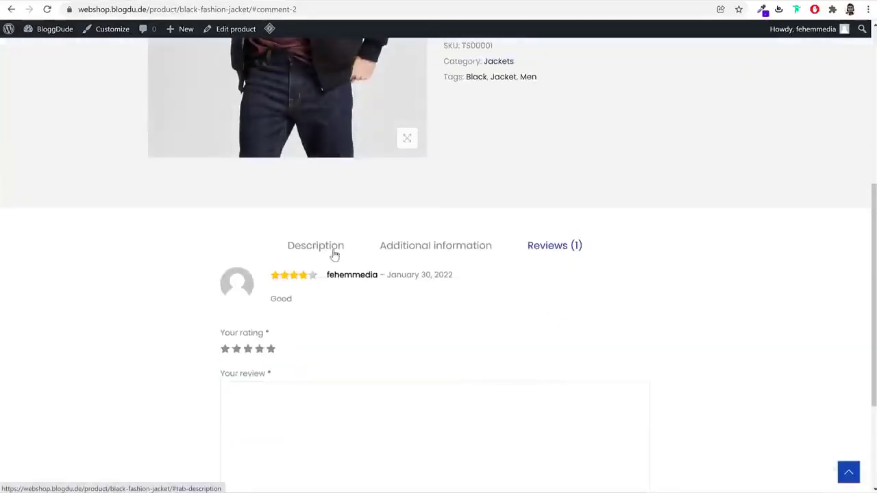
click(333, 254)
scroll(611, 333, down, 2)
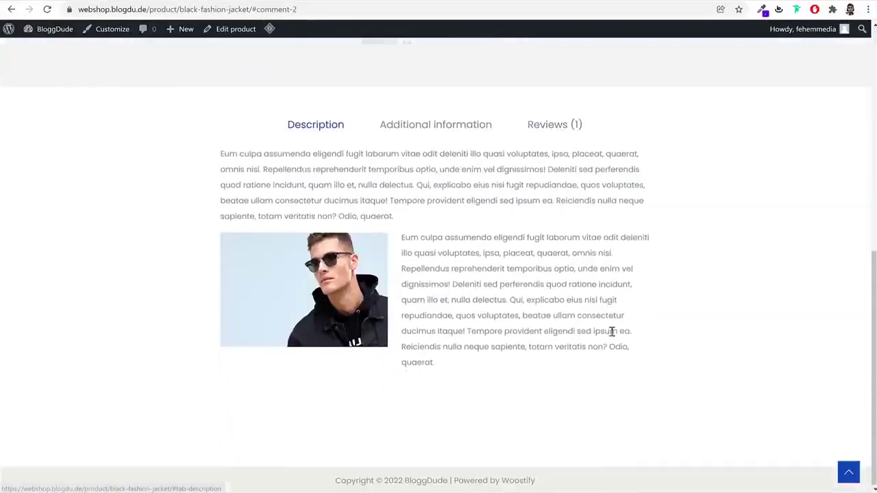
scroll(613, 331, up, 10)
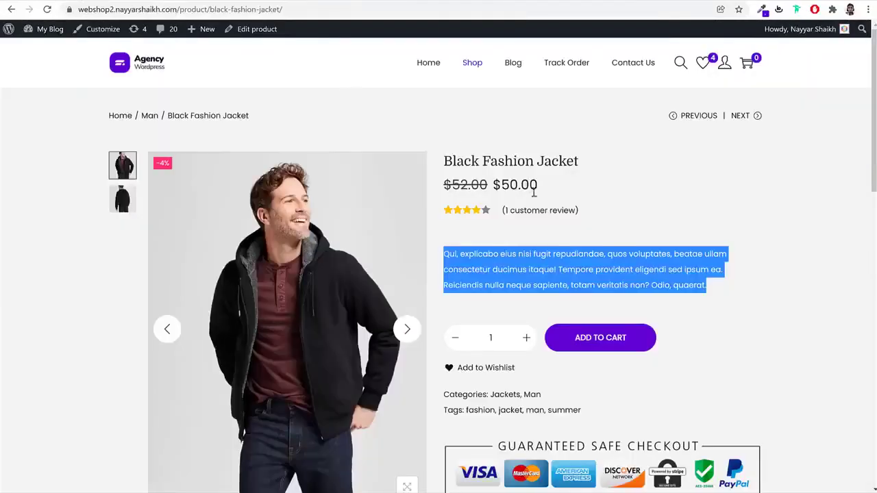
Open the related Short Sleeve T-Shirt and try Green, Black and White in Large and Medium
scroll(720, 240, down, 3)
scroll(728, 248, down, 7)
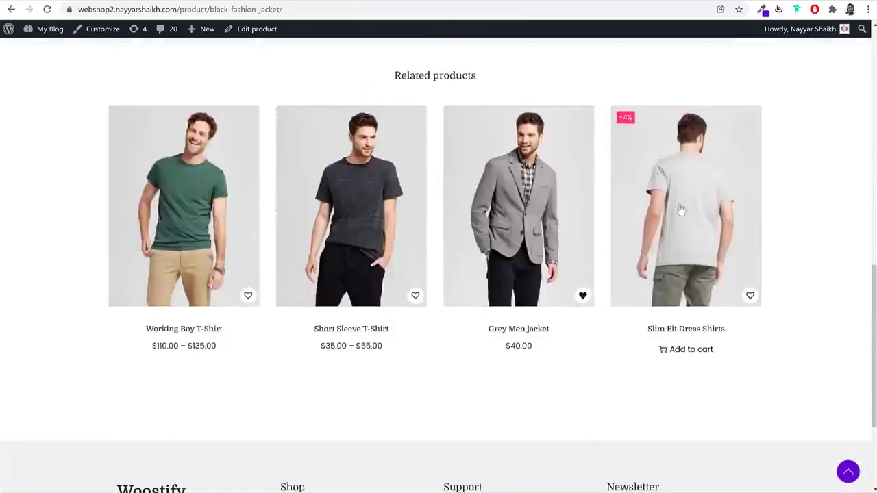
click(384, 215)
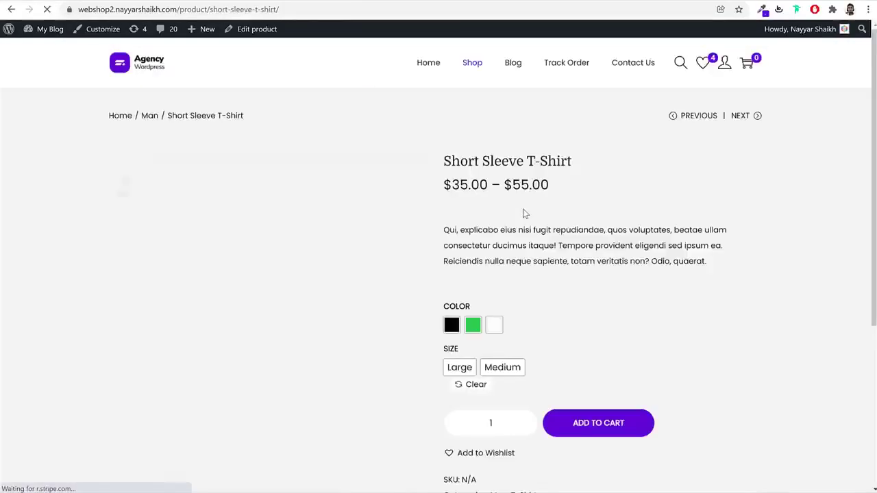
click(470, 333)
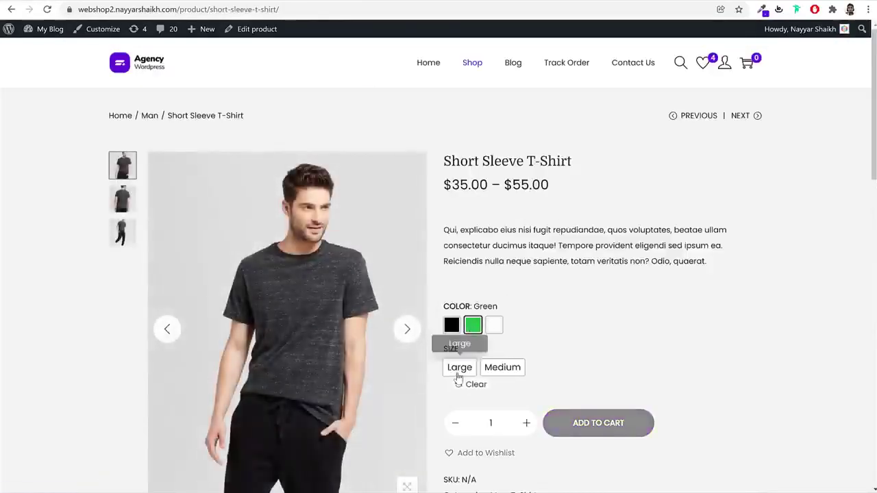
click(459, 370)
click(451, 329)
click(502, 368)
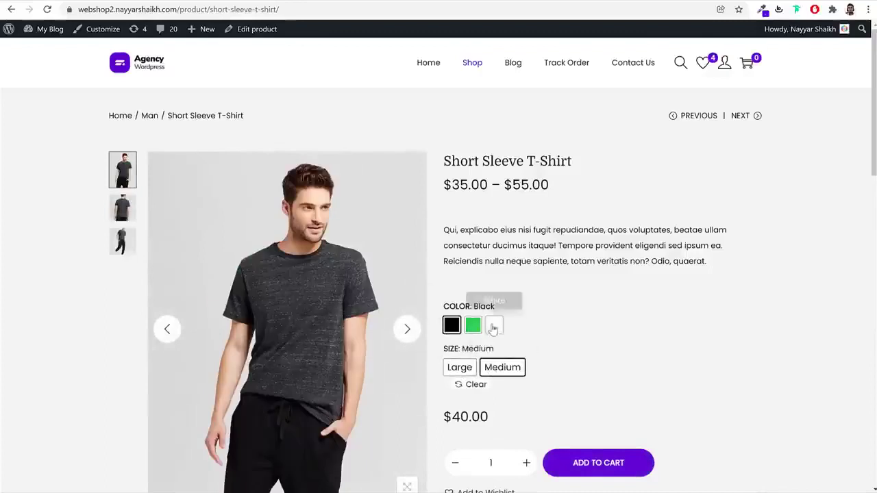
click(493, 326)
click(468, 369)
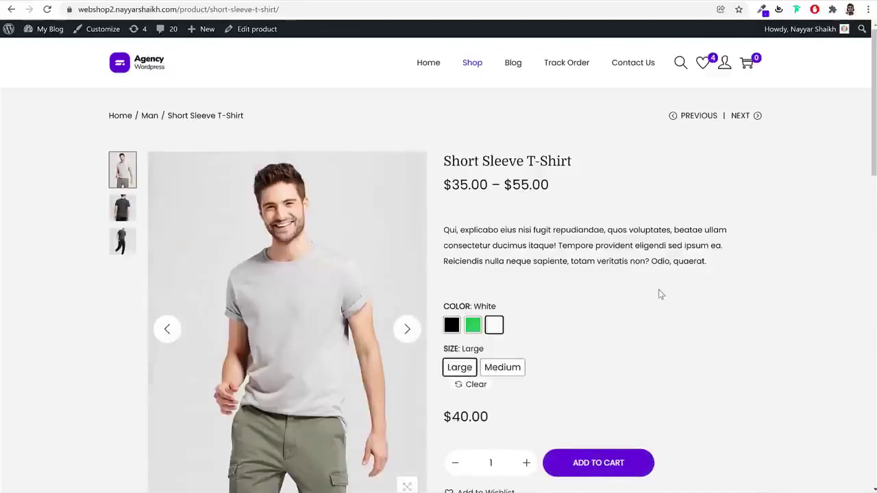
triple_click(531, 161)
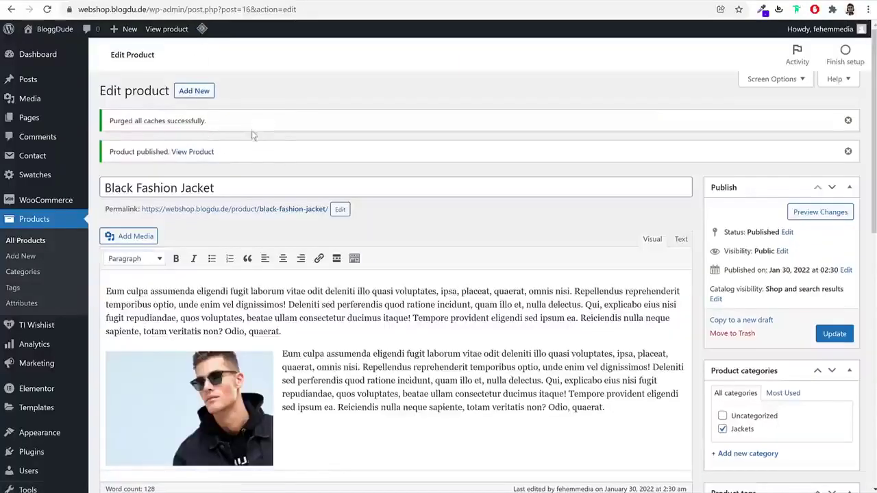
Duplicate the jacket product and retitle the copy 'Short Sleeve T-Shirt'
click(35, 243)
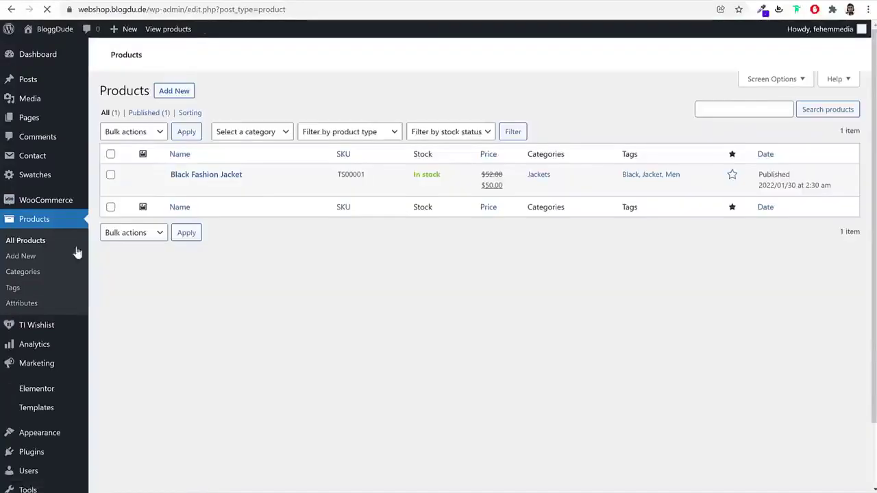
mouse_move(226, 184)
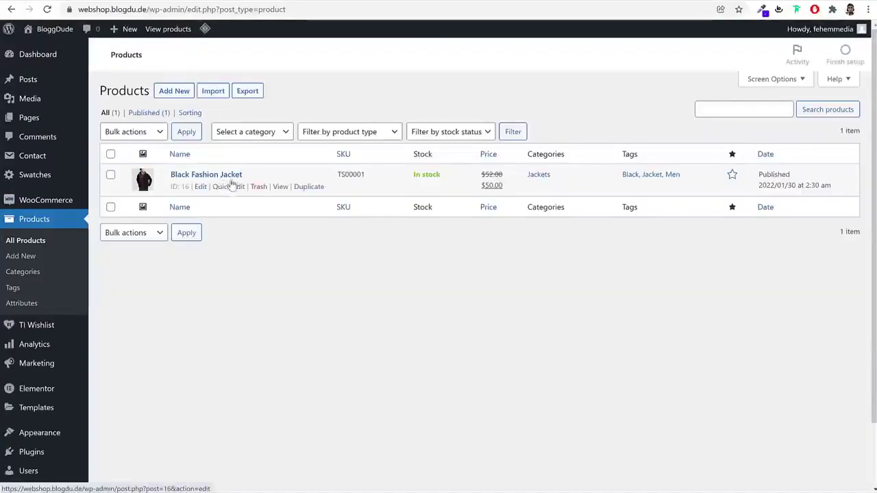
click(309, 187)
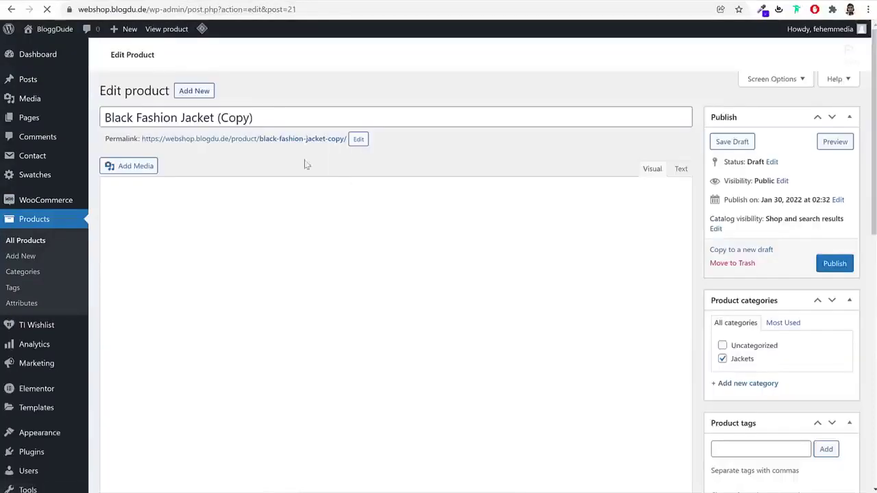
click(276, 119)
key(ctrl+a)
text(Short Sleeve T-Shirt)
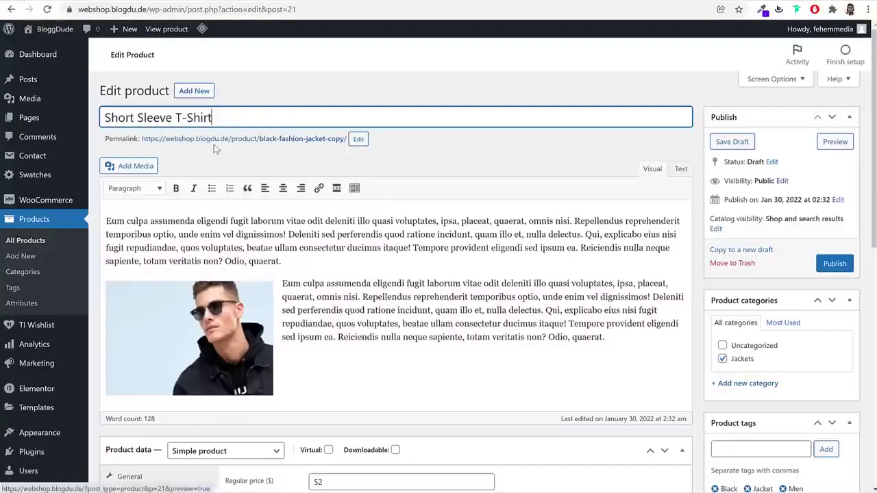
drag(107, 139, 140, 140)
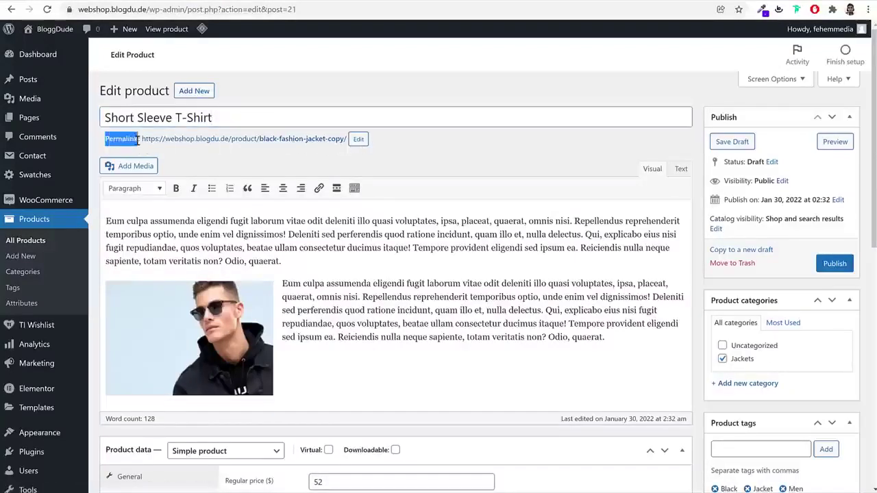
Change the copy's permalink slug to short-sleeve-t-shirt
click(359, 140)
double_click(357, 140)
click(307, 144)
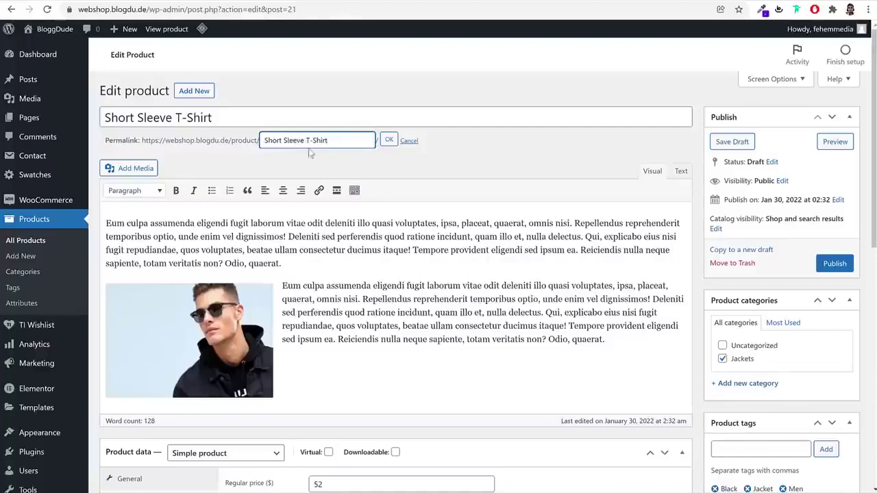
click(385, 141)
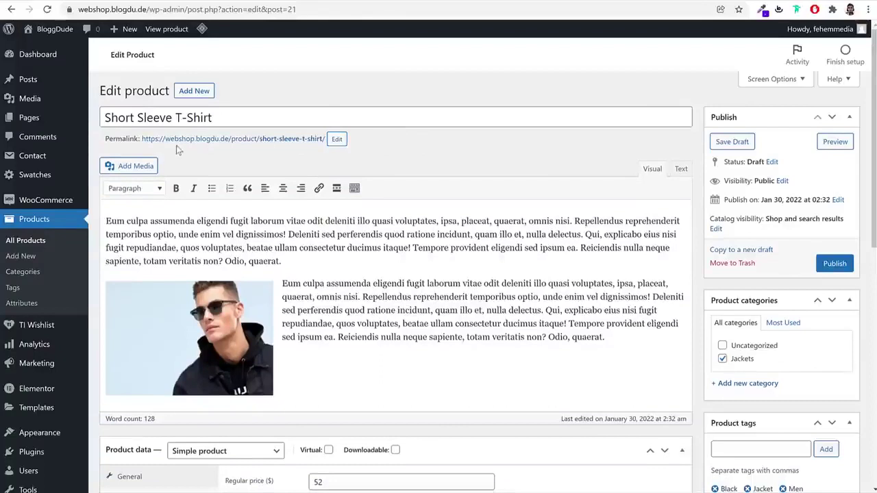
drag(106, 141, 141, 146)
Change the Short Sleeve T-Shirt's product type to Variable product
click(484, 155)
scroll(436, 245, down, 2)
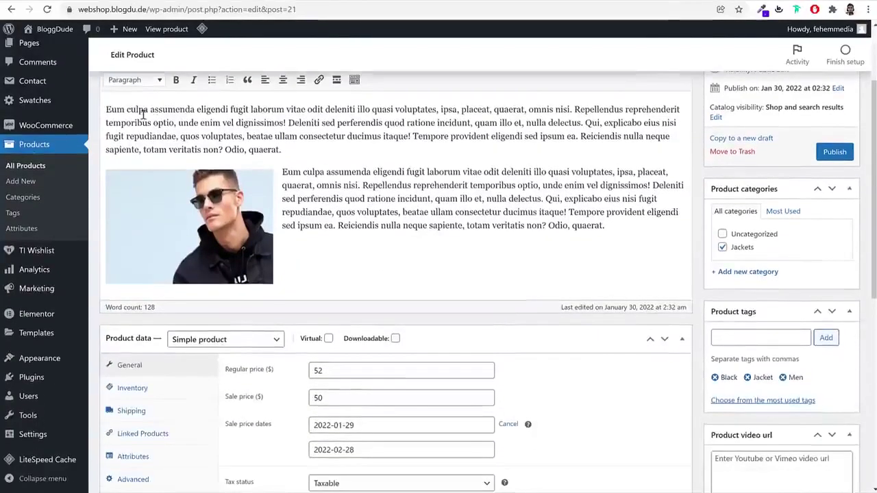
scroll(381, 190, down, 5)
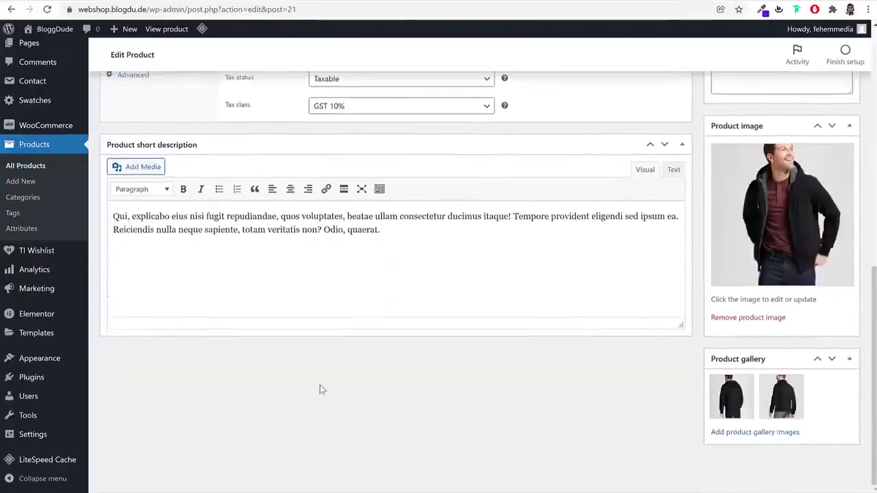
scroll(322, 387, up, 5)
scroll(360, 380, down, 2)
scroll(419, 366, up, 1)
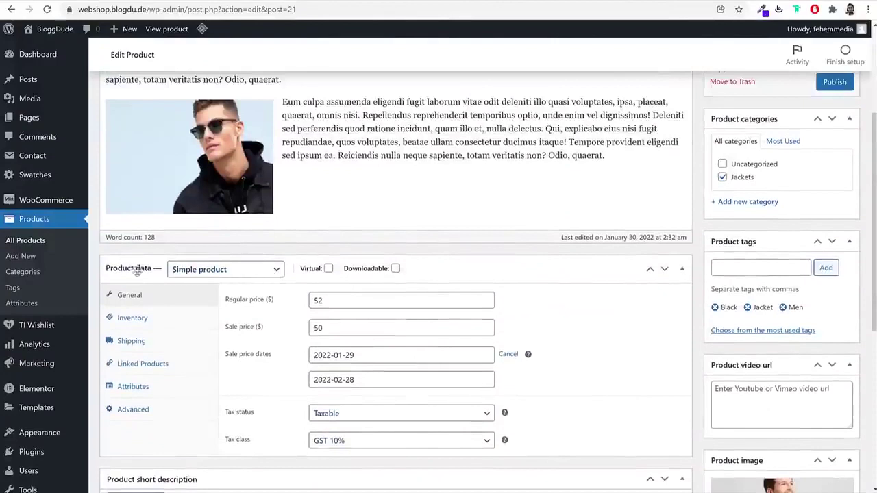
click(232, 273)
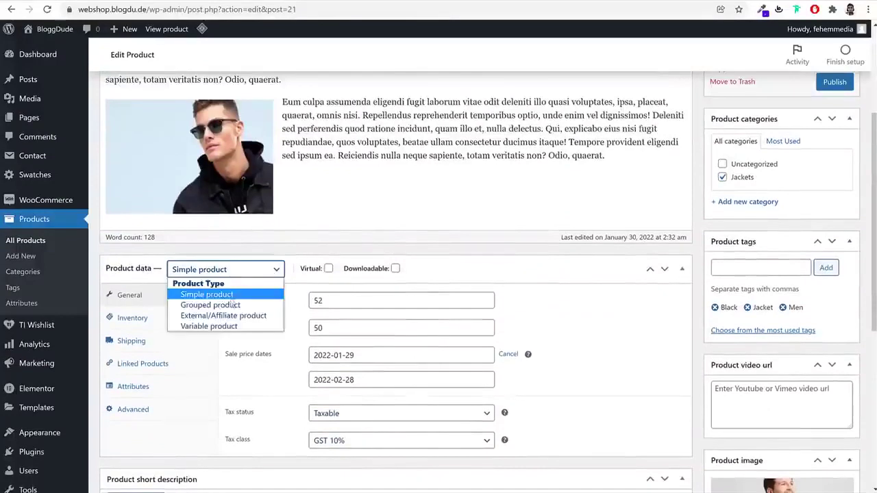
click(230, 330)
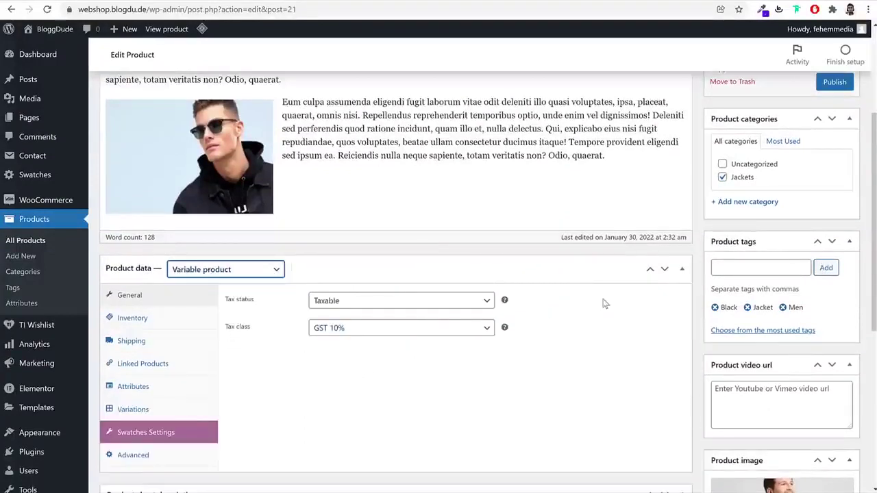
Review the Inventory (SKU), Shipping and Attributes settings of the product
click(172, 322)
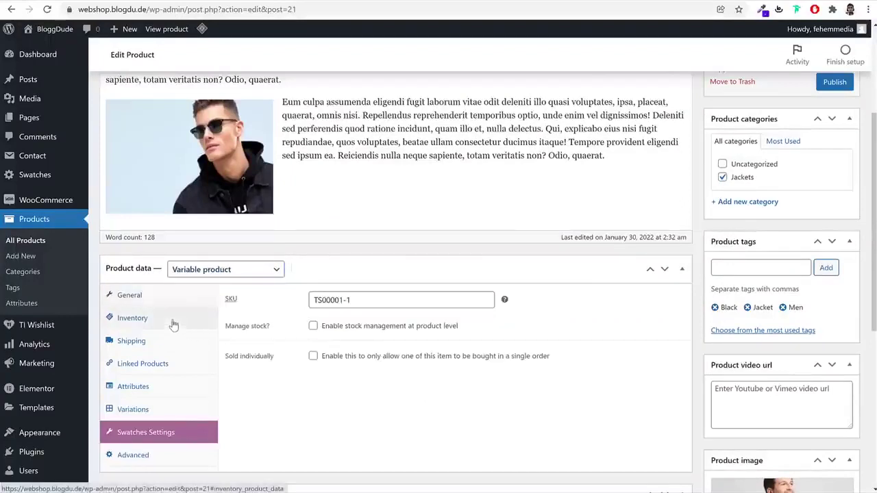
click(383, 301)
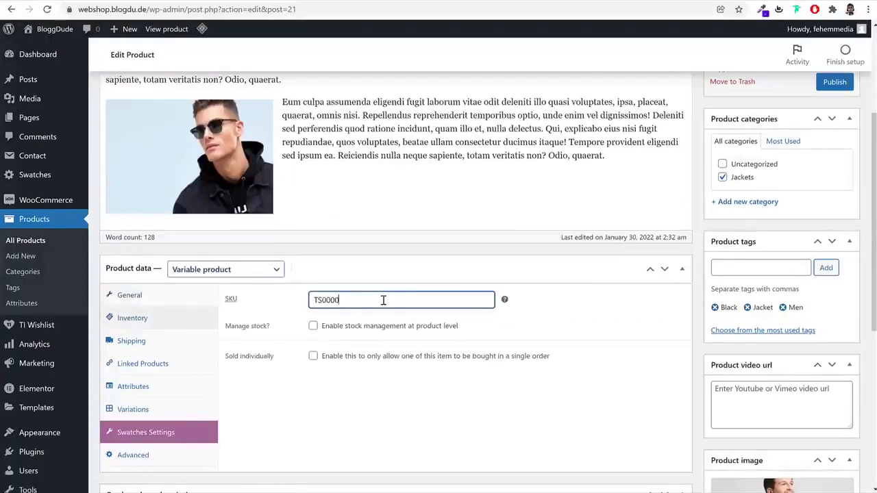
click(174, 342)
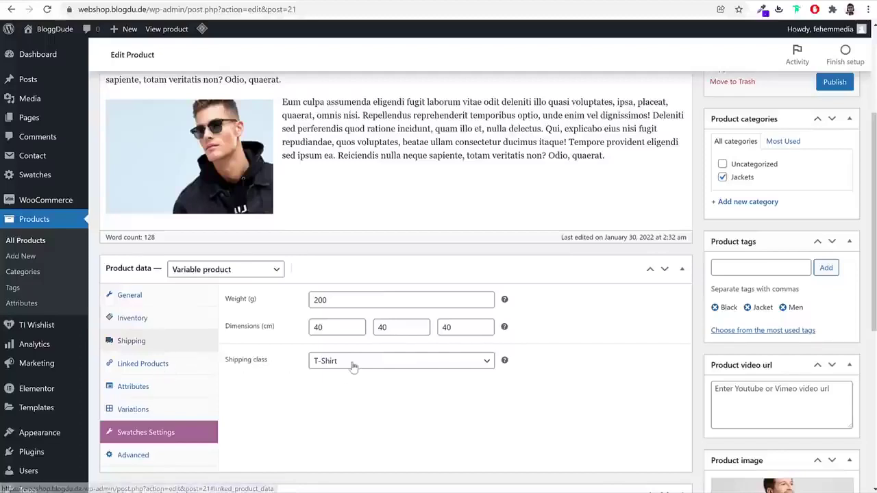
click(159, 390)
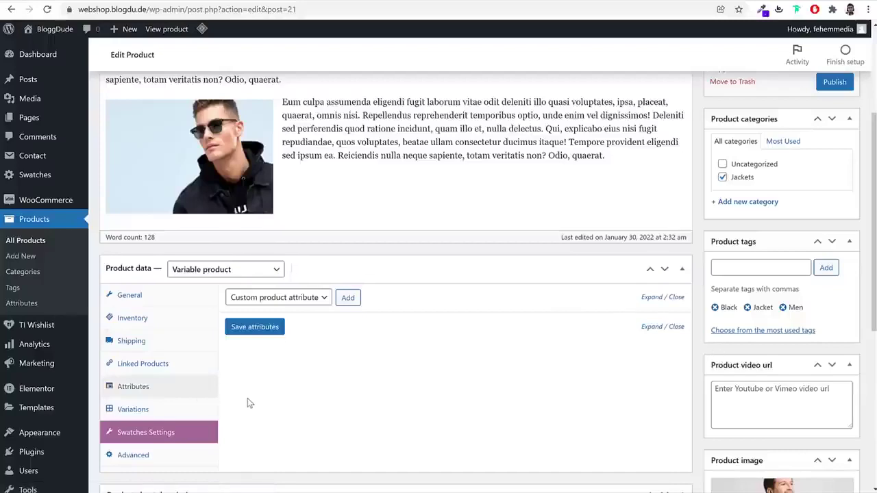
scroll(243, 401, down, 5)
scroll(425, 397, up, 2)
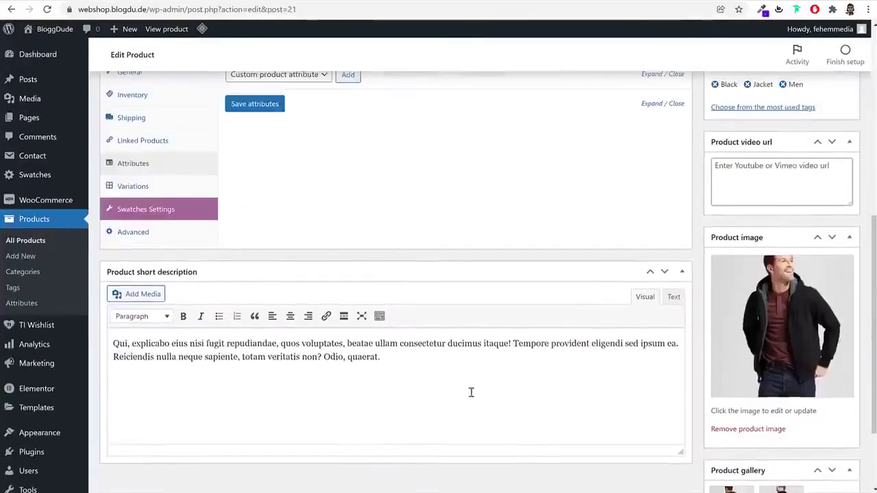
scroll(688, 342, up, 4)
Replace the Jacket tag with Green and Fashion tags
click(747, 307)
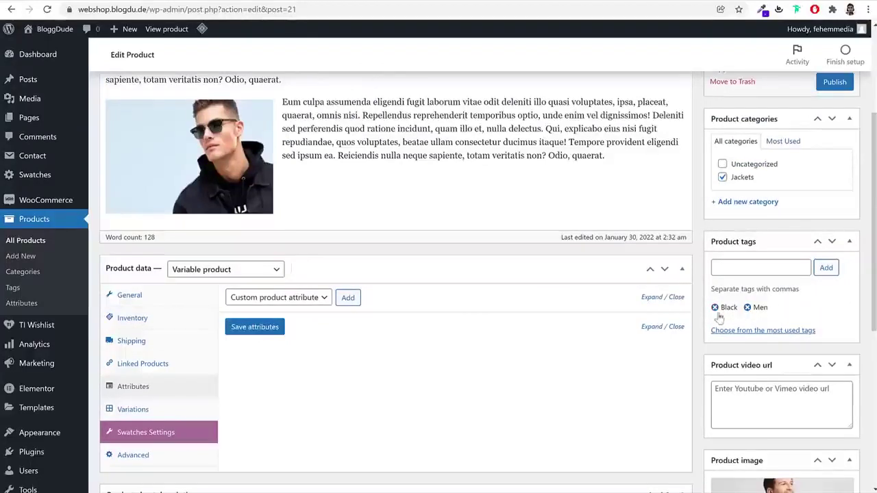
click(753, 268)
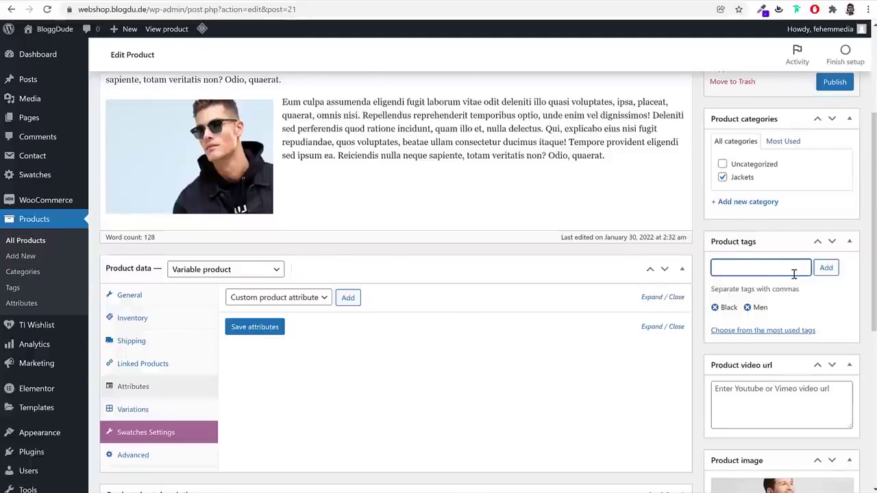
key(Return)
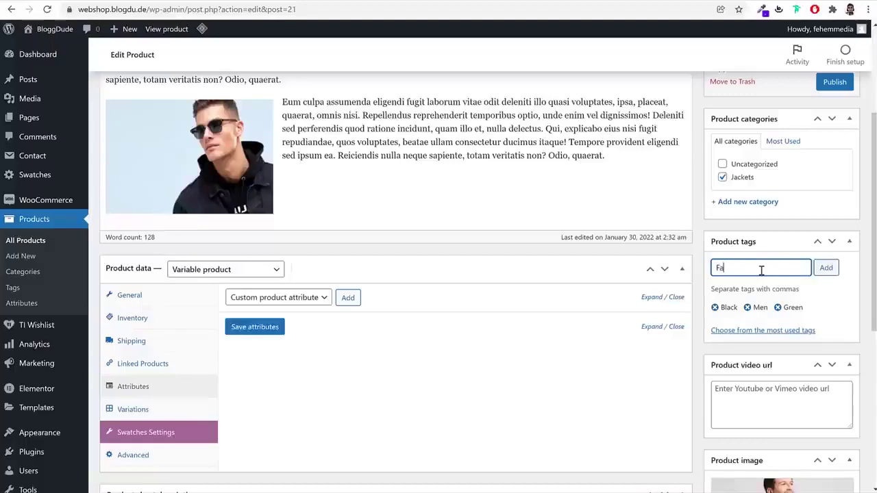
text(Fashion)
key(Return)
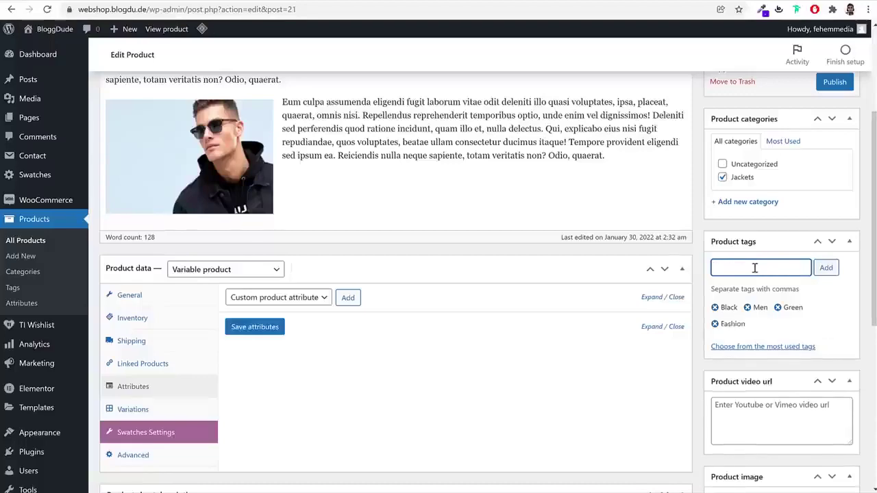
Remove the copied jacket product image and gallery photos
scroll(770, 267, down, 4)
click(769, 390)
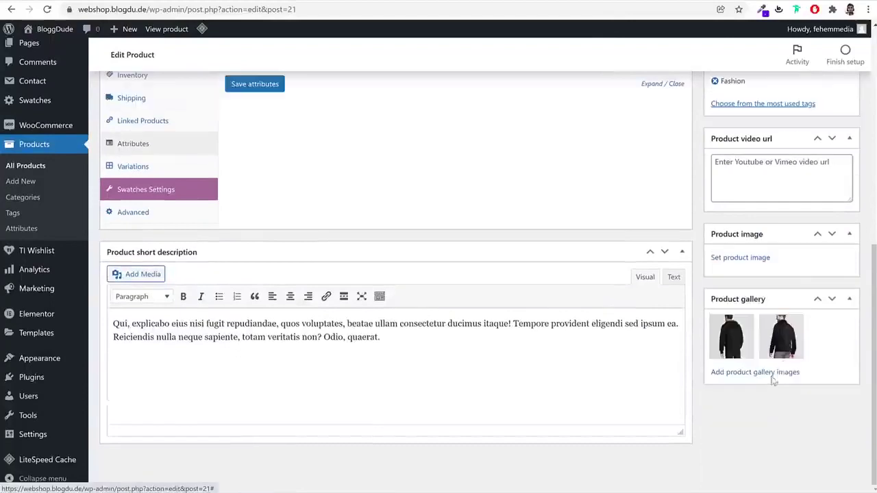
click(752, 320)
click(752, 321)
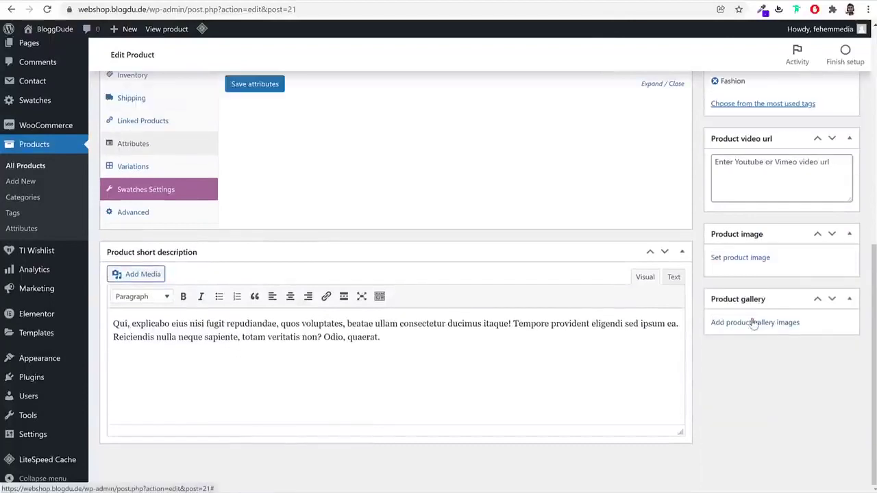
Upload grey, red V-neck and green T-shirt photos and make the grey one the product image
click(745, 259)
click(43, 73)
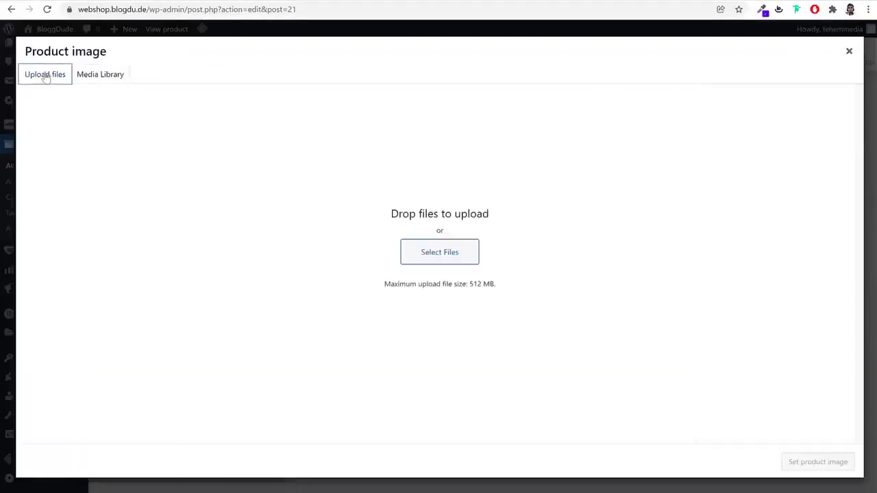
click(423, 246)
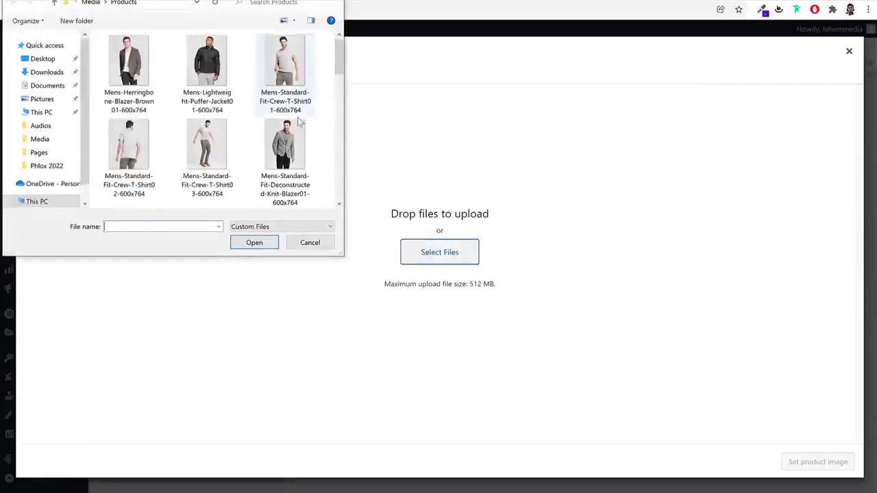
click(285, 65)
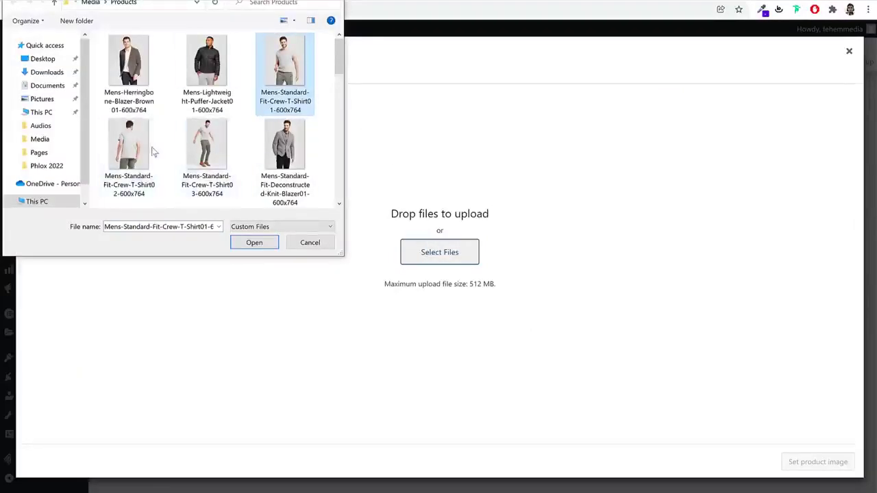
scroll(206, 154, down, 2)
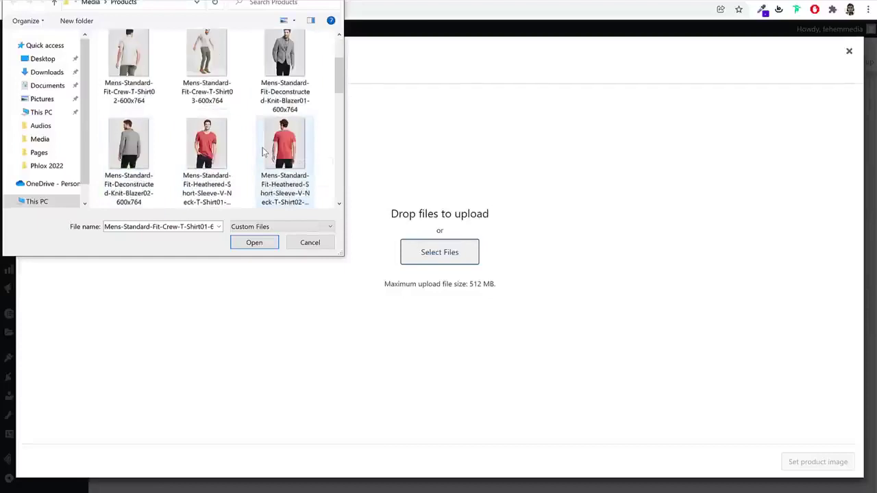
ctrl+click(206, 156)
scroll(314, 152, down, 4)
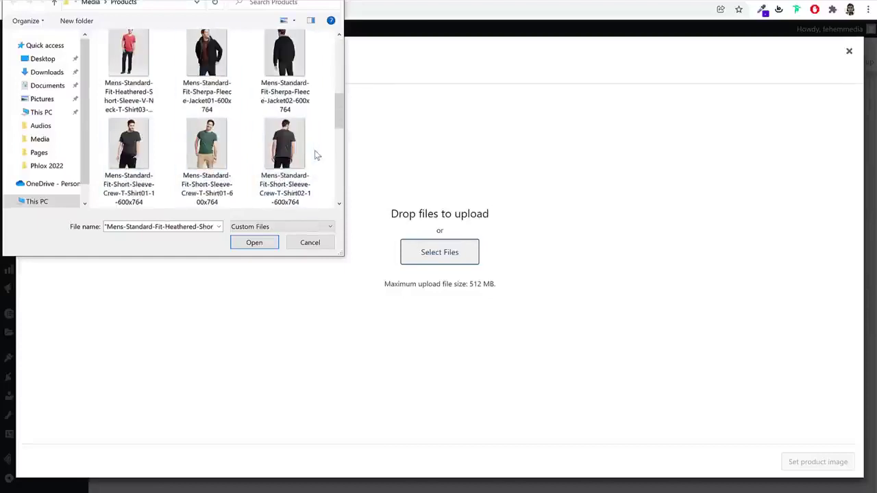
ctrl+click(233, 161)
scroll(237, 165, down, 4)
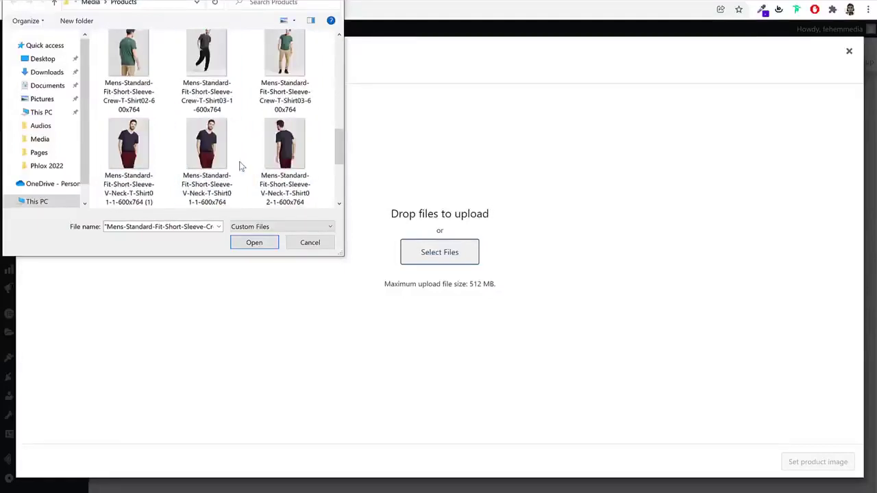
click(254, 242)
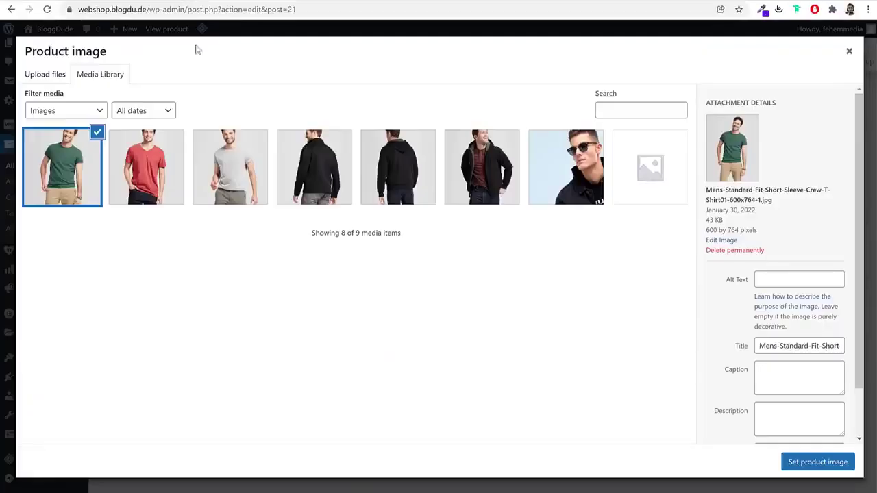
click(233, 156)
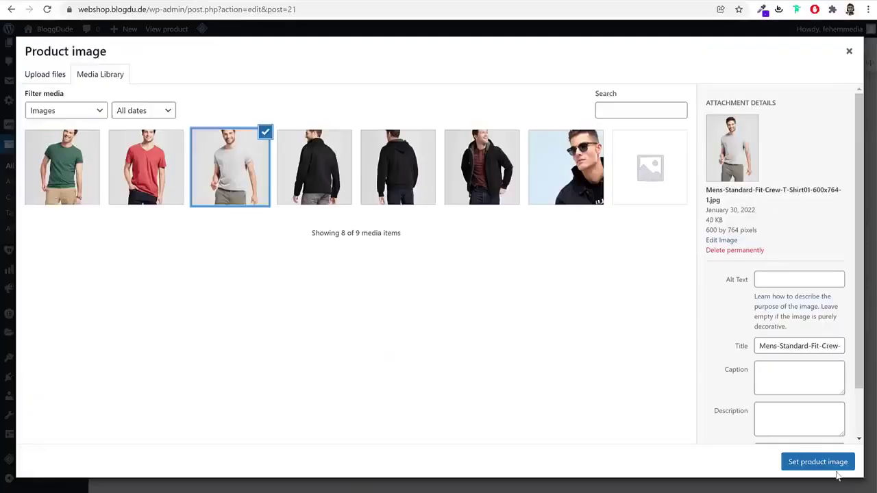
click(836, 471)
Add the green and red T-shirt photos to the product gallery
scroll(772, 442, down, 2)
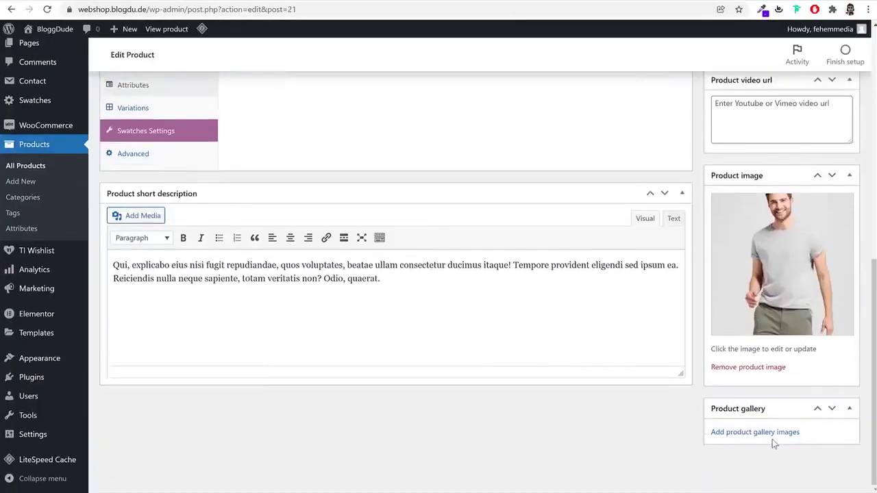
click(772, 436)
click(165, 166)
click(69, 163)
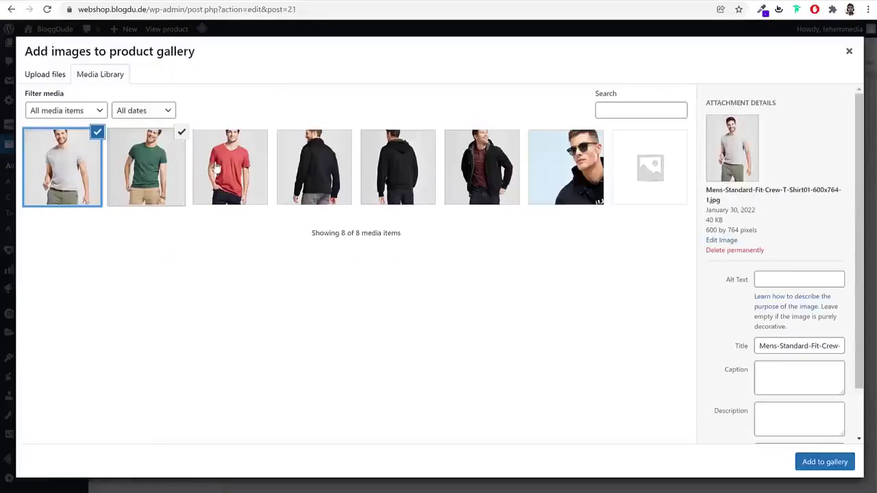
click(218, 167)
click(68, 156)
click(825, 461)
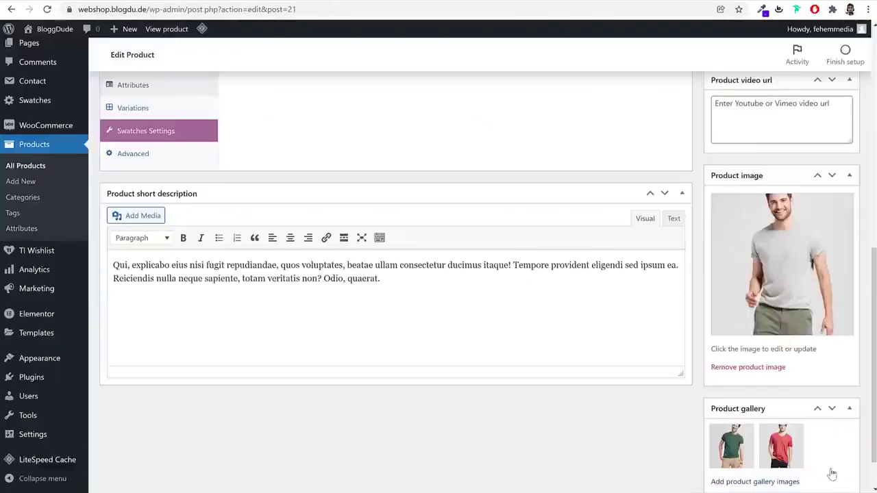
Publish the Short Sleeve T-Shirt product
scroll(771, 368, up, 10)
click(836, 266)
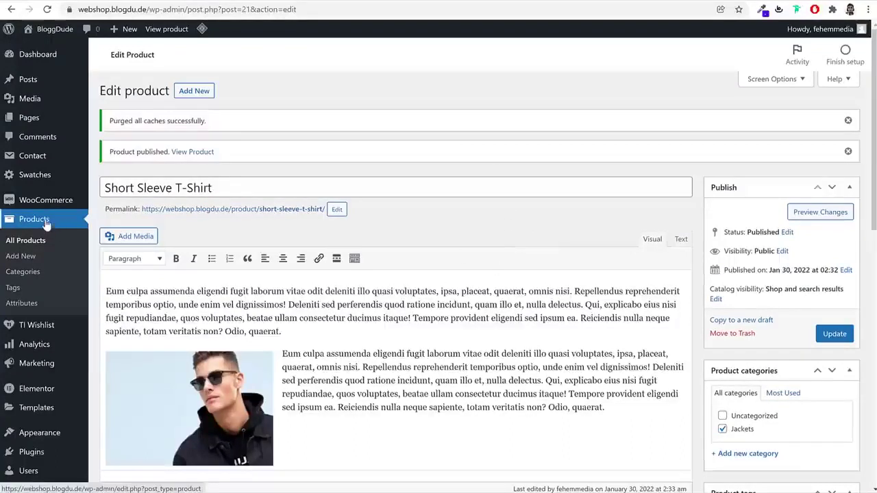
right_click(28, 310)
Add a 'Color' attribute with Color display type and archives enabled
click(29, 309)
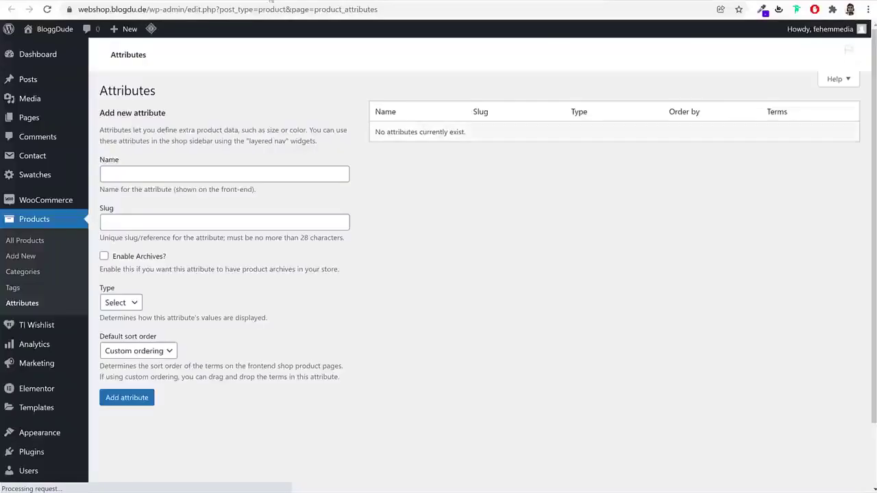
click(217, 175)
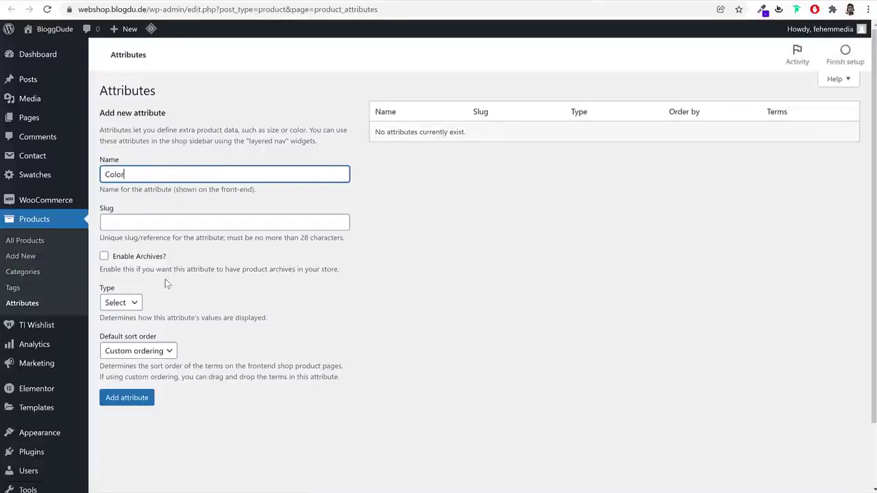
click(120, 305)
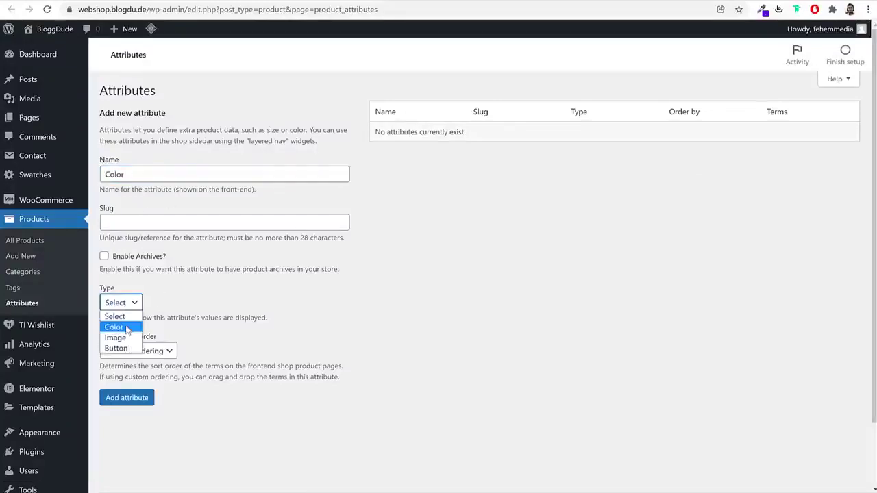
click(127, 329)
double_click(139, 176)
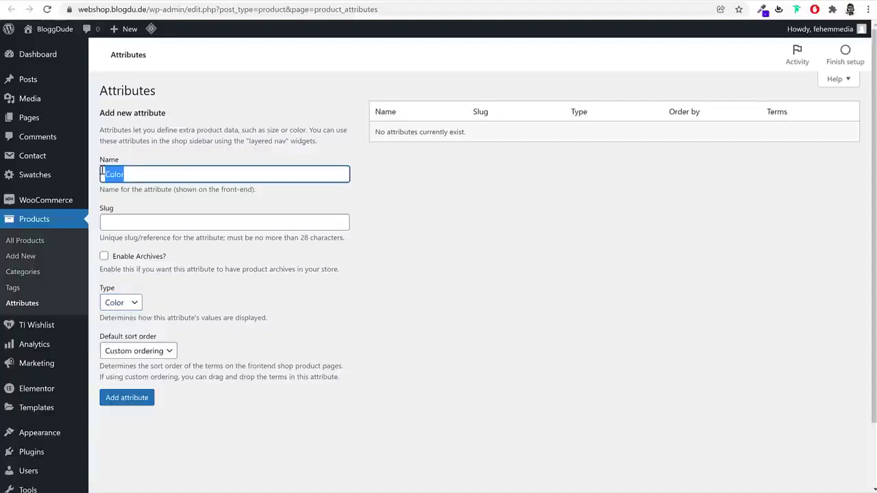
click(133, 305)
click(120, 327)
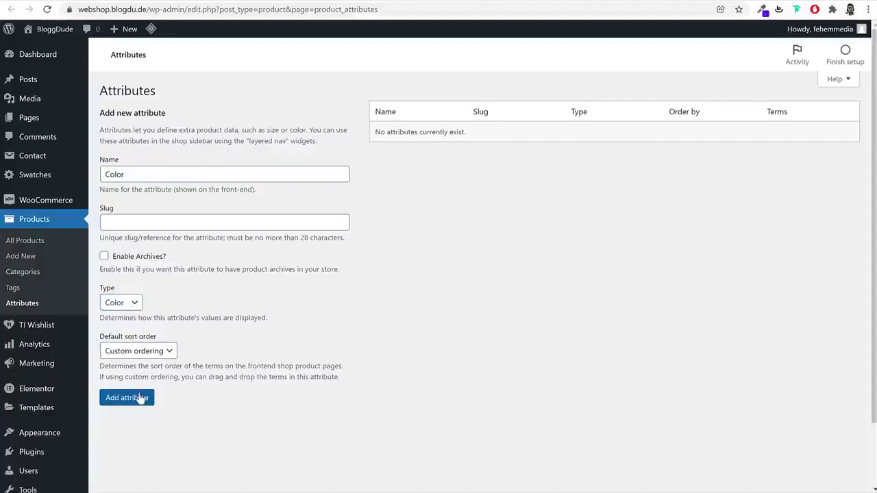
click(133, 258)
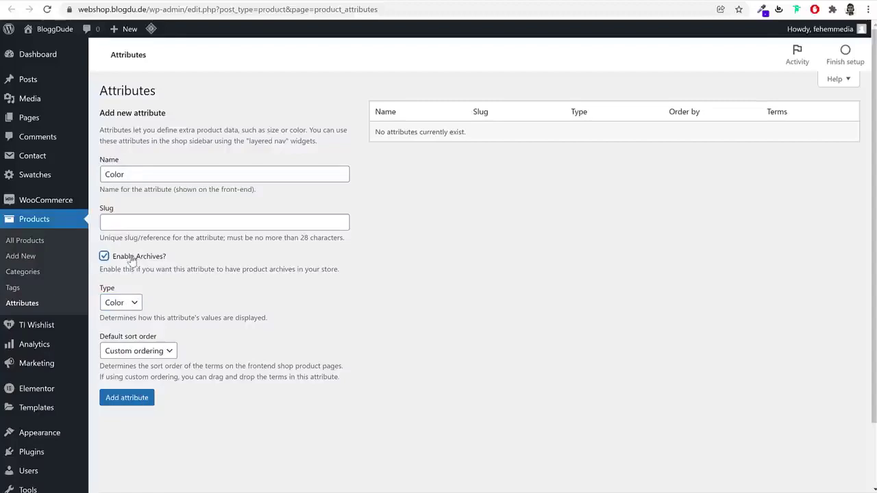
click(149, 401)
Add a 'Size' attribute with Button display type and archives enabled
click(152, 172)
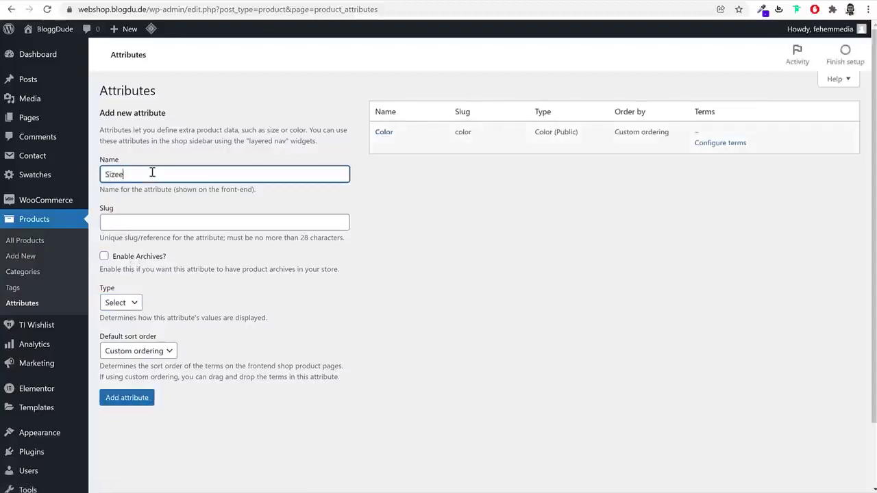
click(120, 302)
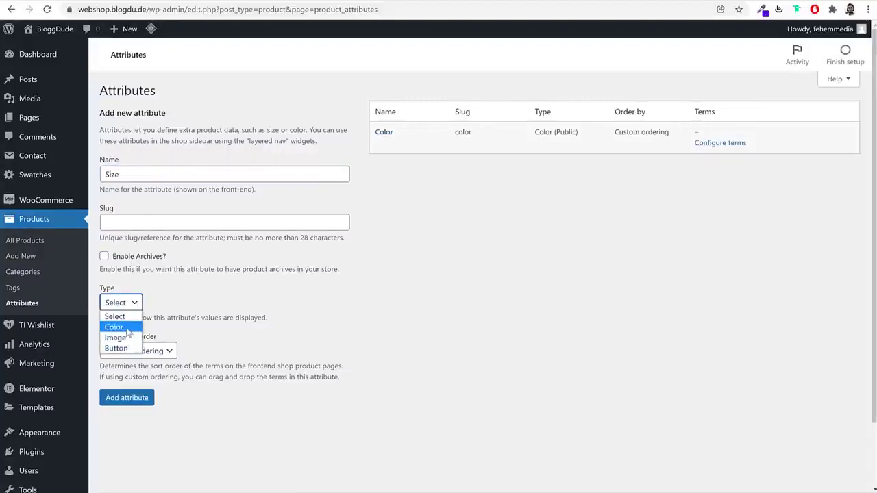
click(118, 348)
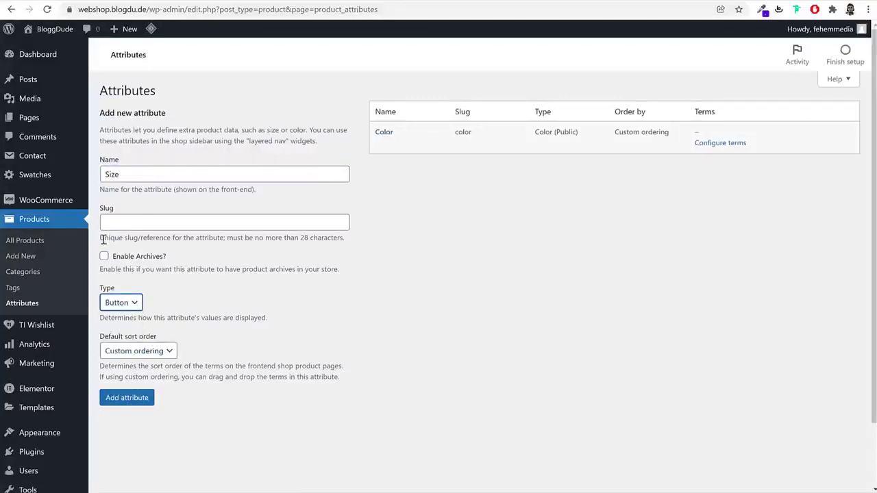
click(113, 258)
click(127, 399)
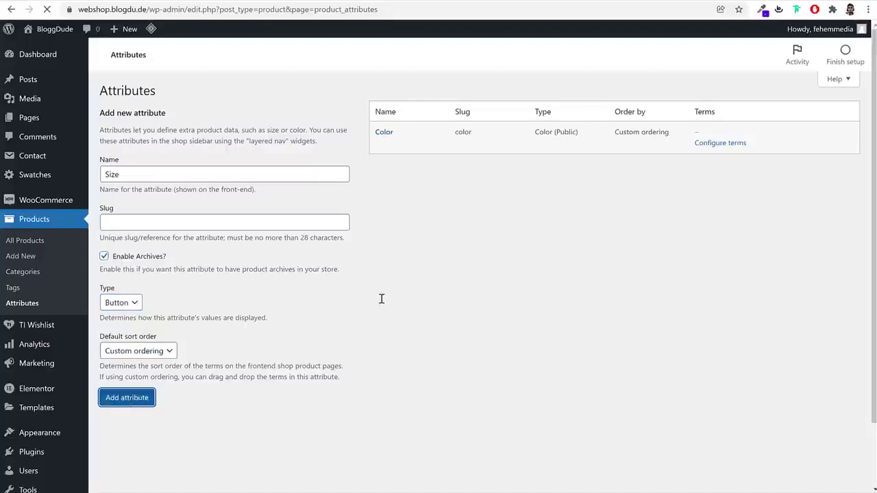
click(233, 175)
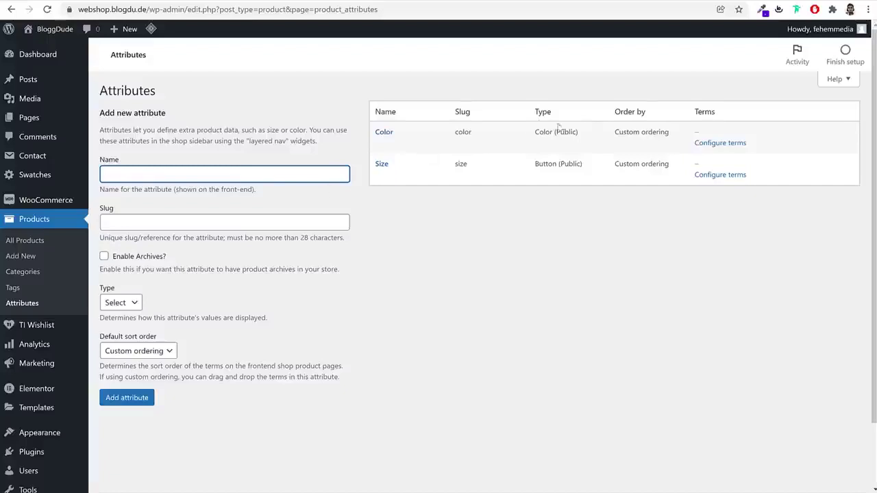
Add a Red term to Color with a red swatch
click(724, 143)
text(Red)
click(152, 413)
scroll(313, 402, down, 2)
click(133, 433)
click(364, 315)
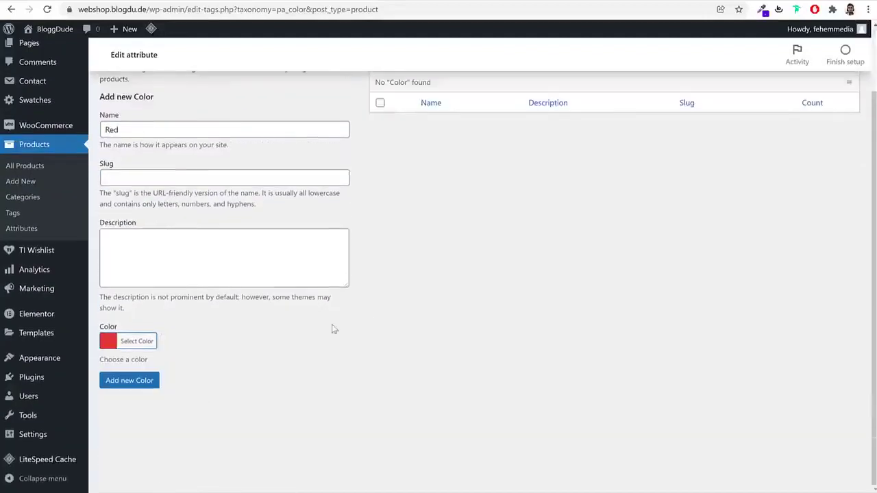
click(128, 386)
Add Black and Blue Color terms with black and blue swatches
click(152, 168)
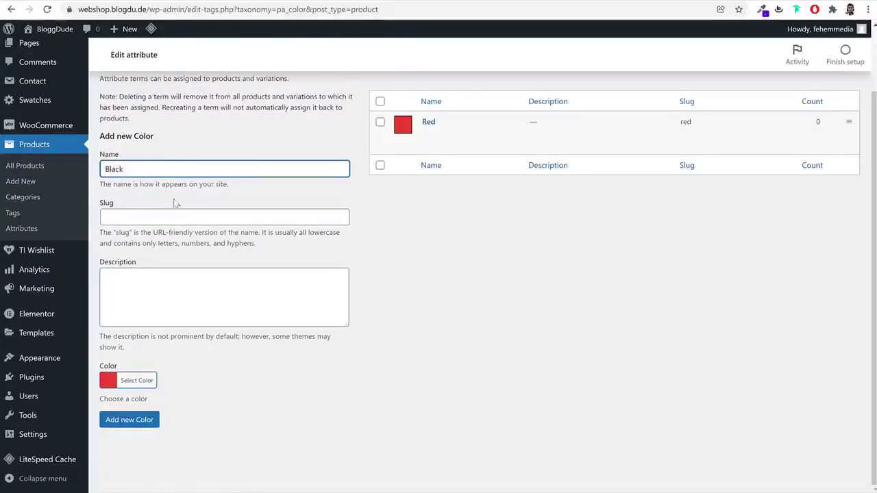
click(137, 380)
scroll(181, 373, down, 3)
click(111, 398)
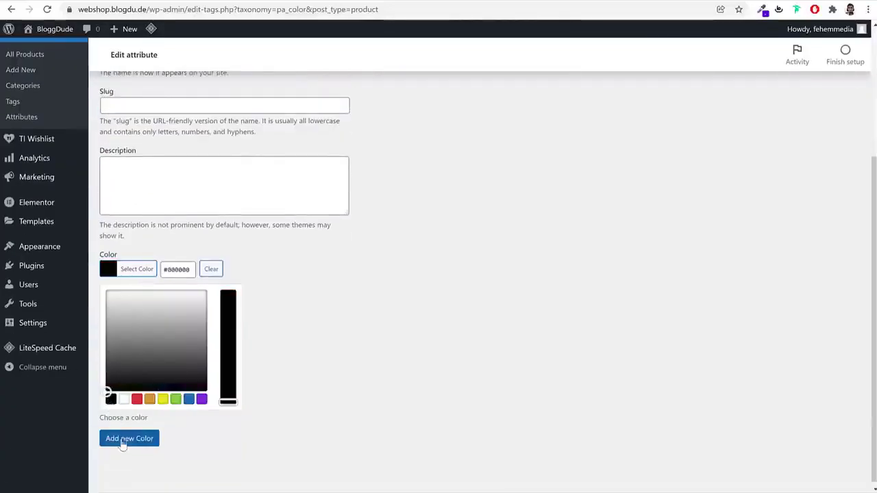
click(137, 442)
click(163, 171)
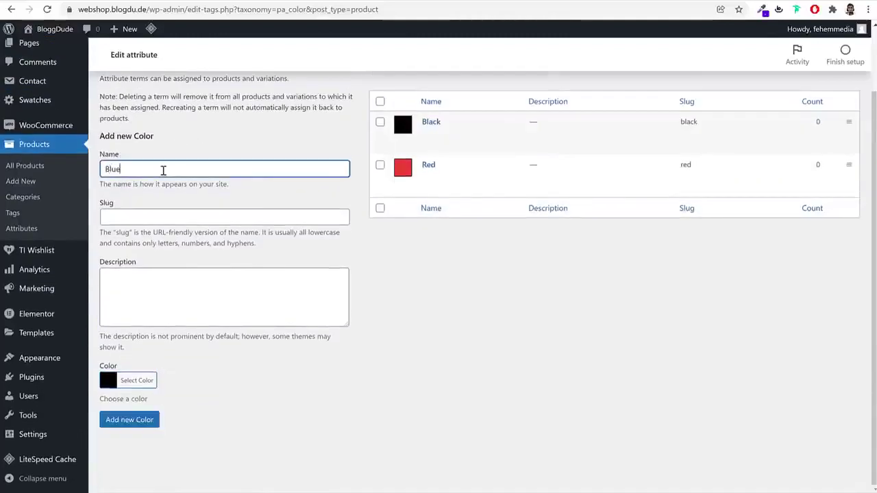
click(137, 380)
scroll(268, 337, down, 3)
click(185, 397)
click(130, 434)
Add a Green Color term with a fine-tuned dark green swatch
click(178, 219)
text(Green)
scroll(164, 363, down, 2)
click(144, 380)
scroll(157, 383, down, 3)
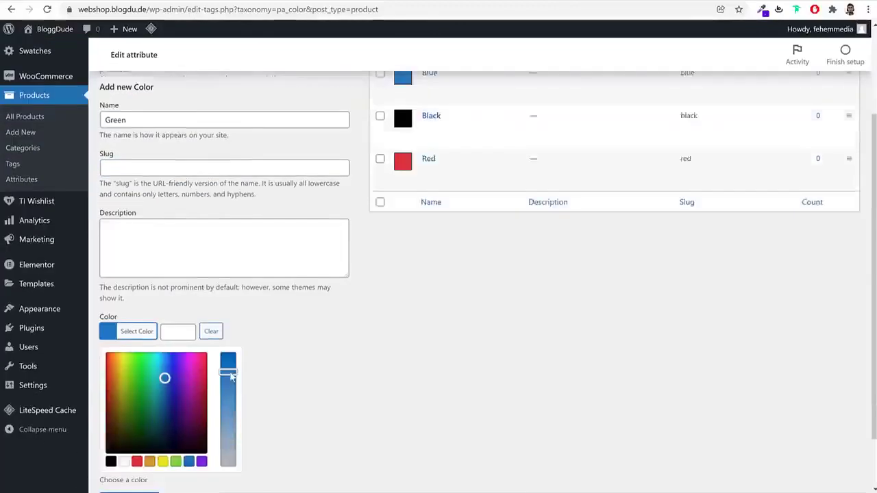
click(177, 396)
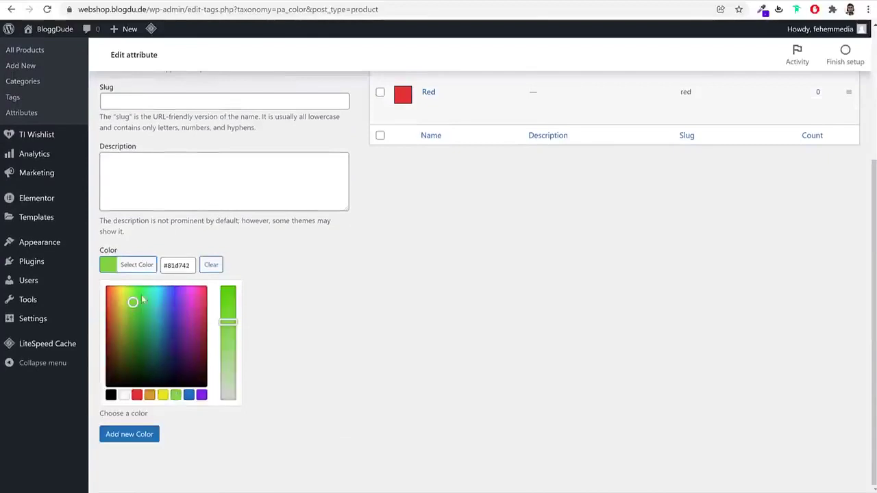
click(135, 321)
mouse_move(135, 322)
mouse_down()
mouse_move(118, 319)
mouse_move(137, 316)
mouse_move(133, 288)
mouse_move(139, 295)
mouse_up()
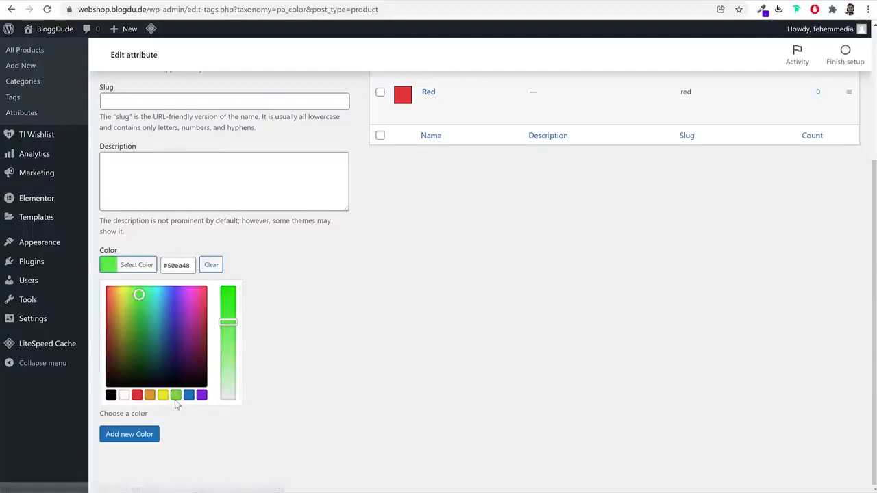
click(153, 437)
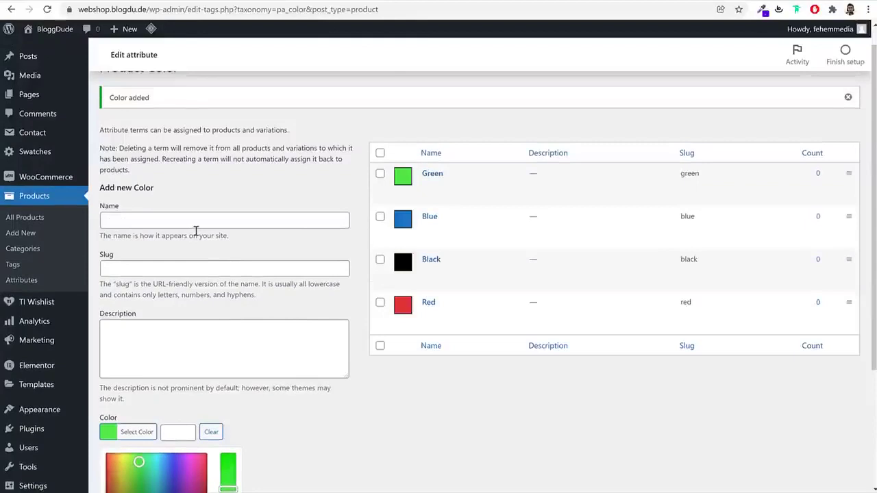
Add a White Color term with a white swatch, then return to Attributes
click(197, 225)
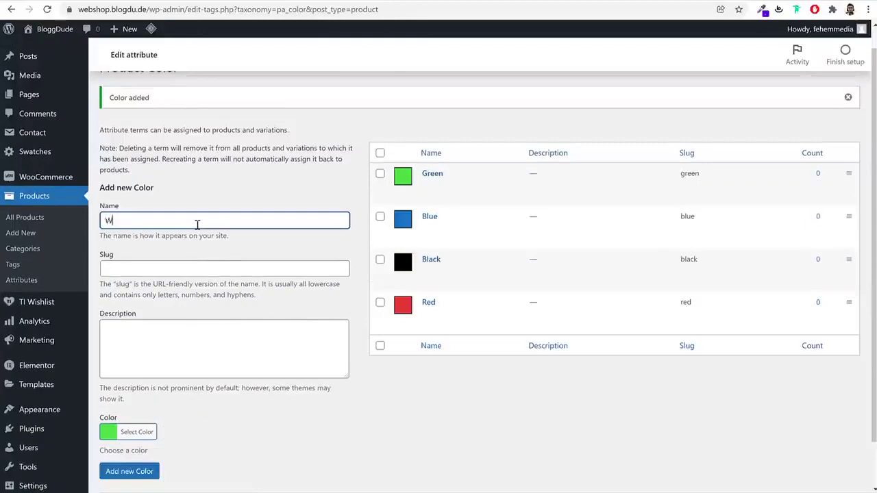
scroll(133, 381, down, 1)
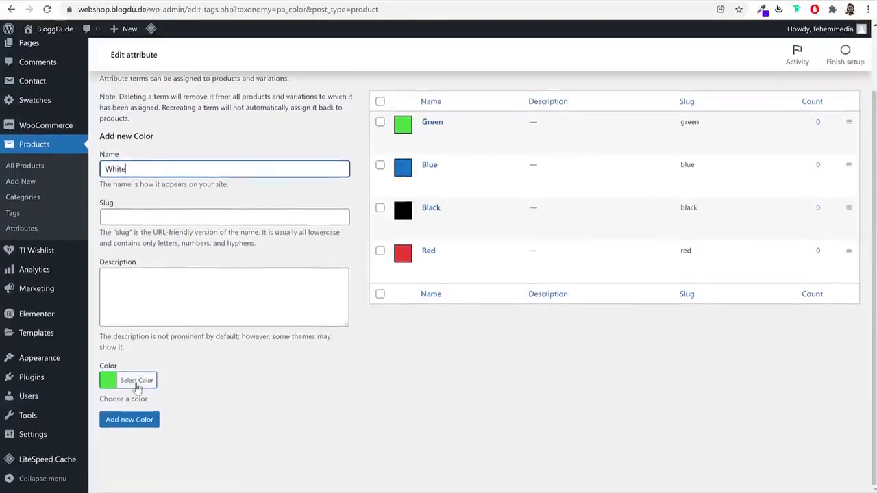
click(134, 382)
scroll(150, 404, down, 2)
click(124, 395)
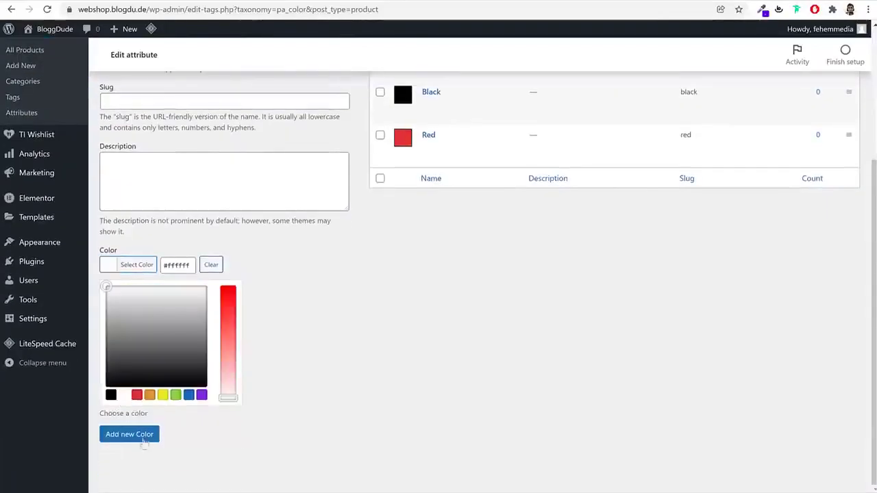
click(141, 437)
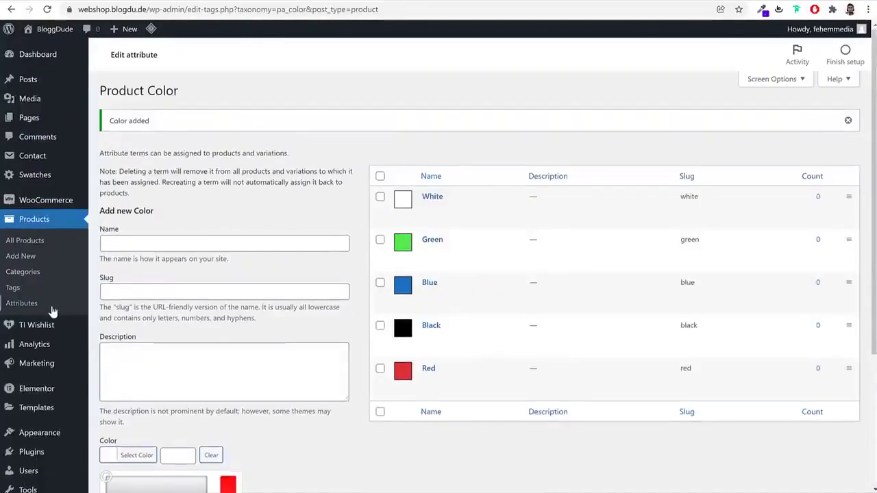
click(52, 308)
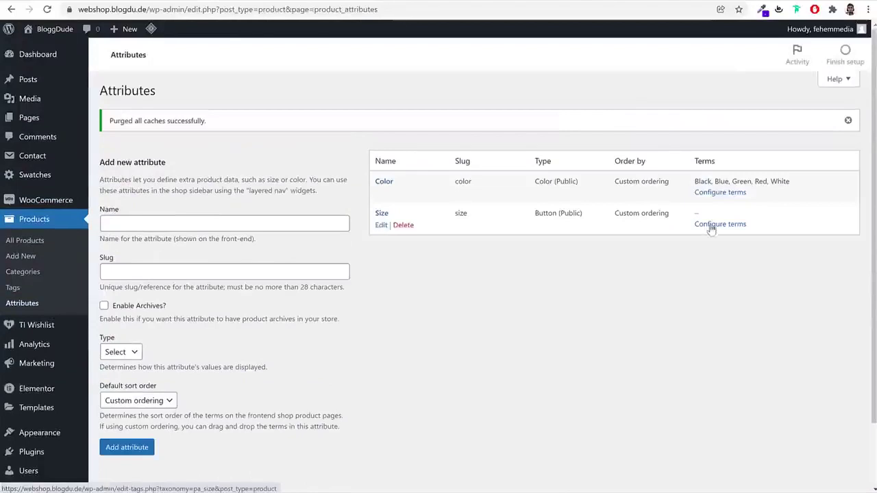
Add Small and Medium terms in the Size attribute's term list
click(724, 225)
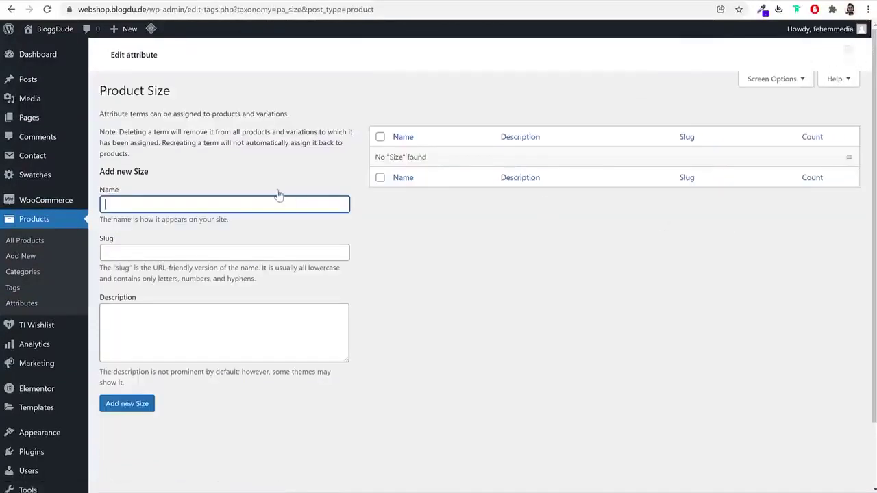
text(Small)
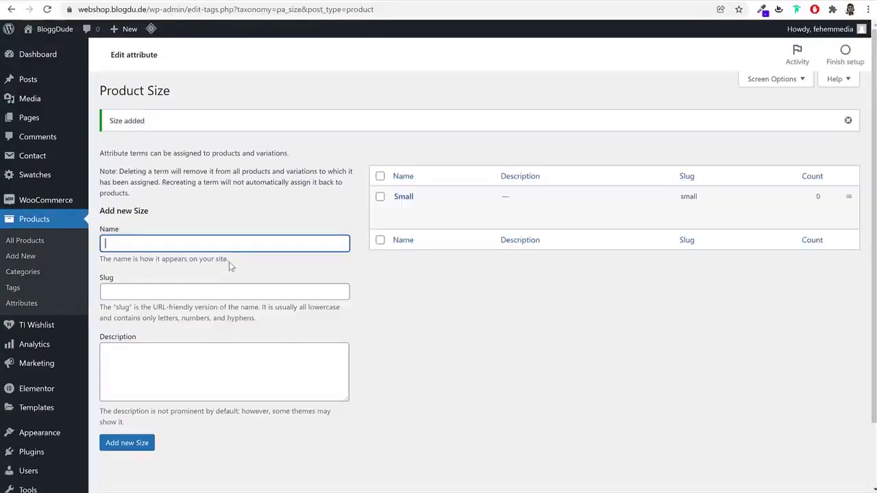
text(Medium)
key(Return)
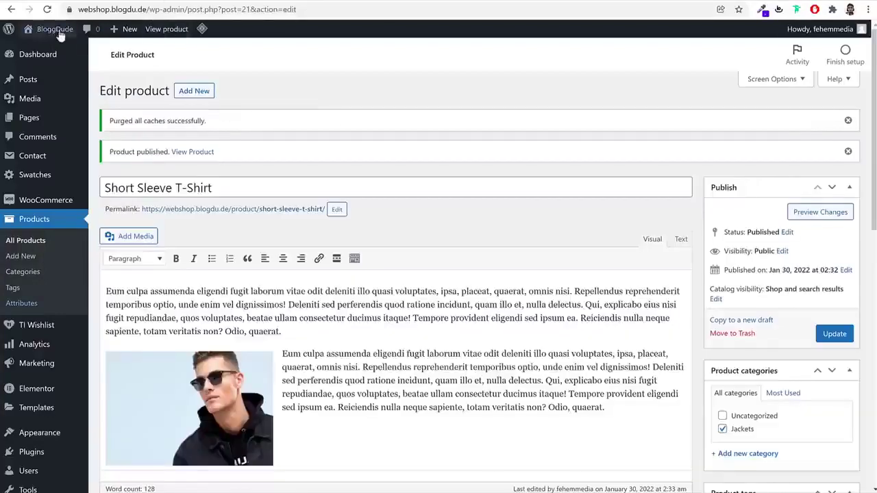
Add the global Color attribute to the T-Shirt's attributes
click(47, 10)
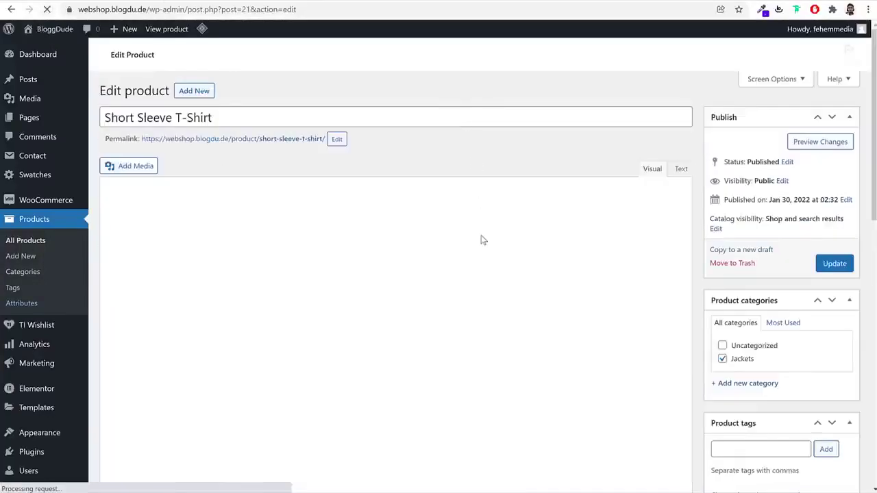
scroll(480, 242, down, 4)
scroll(480, 241, down, 2)
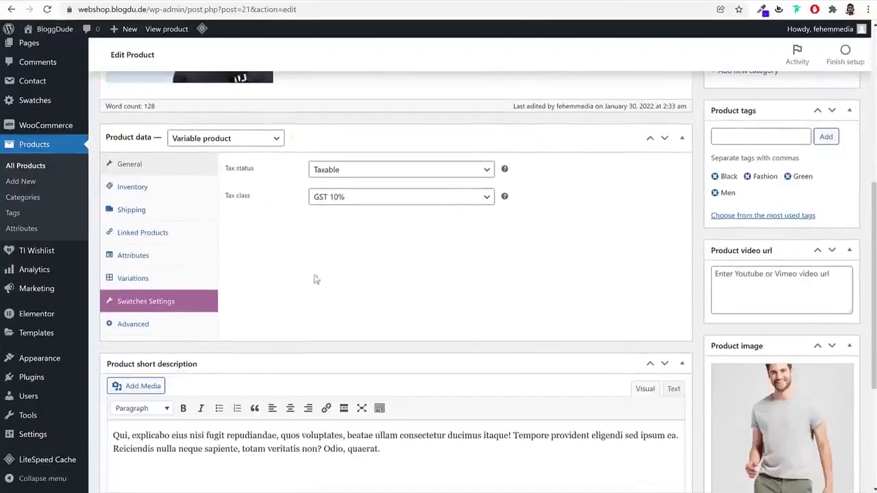
click(146, 259)
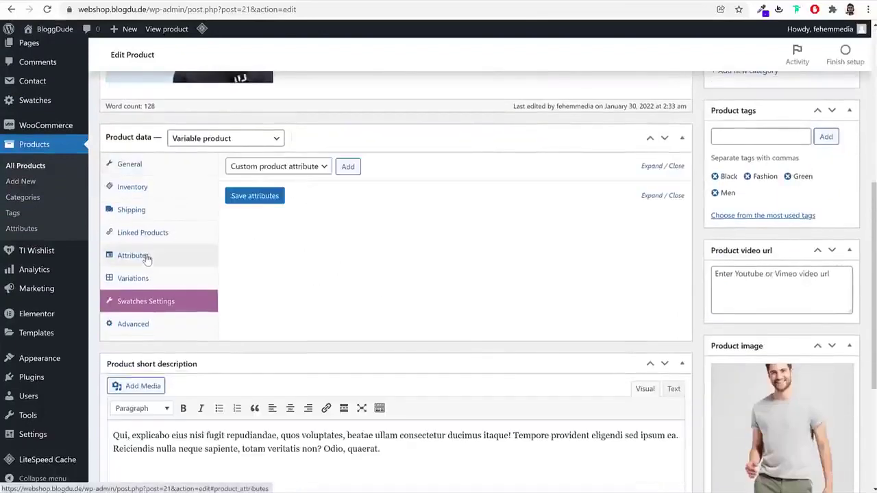
click(291, 171)
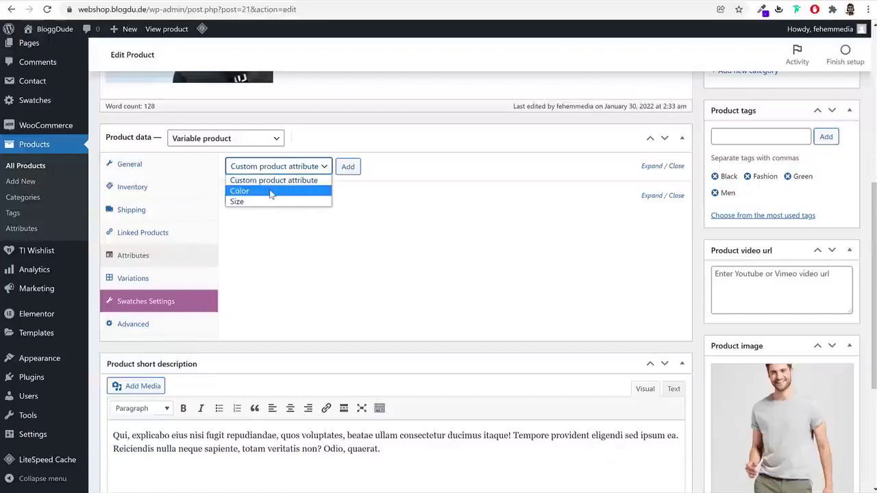
click(257, 192)
click(354, 171)
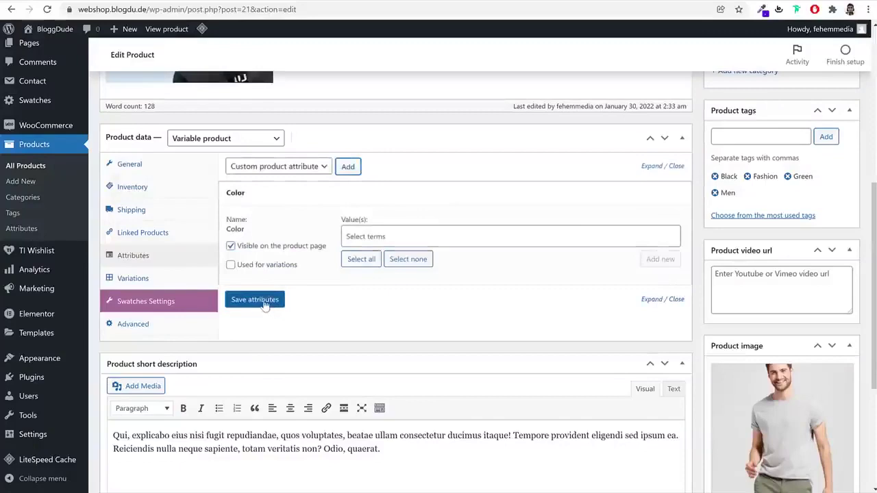
Give Color the values Red, White and Green, used for variations, and save
click(379, 233)
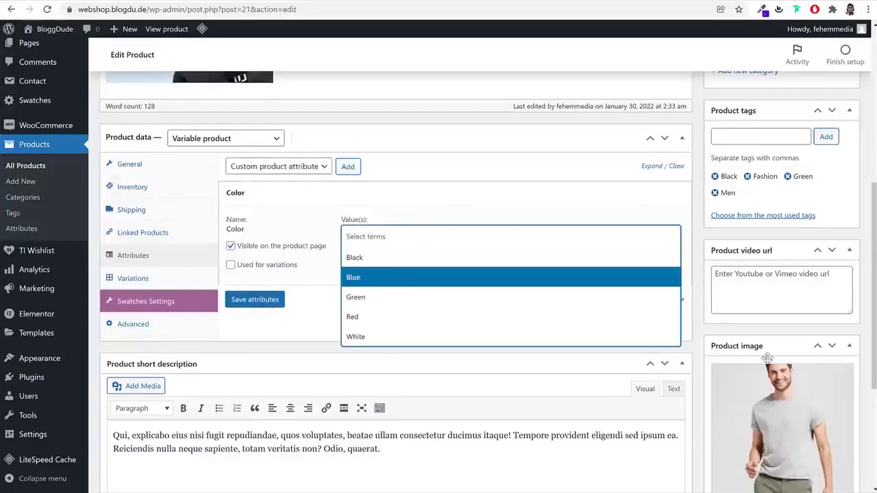
scroll(757, 350, down, 3)
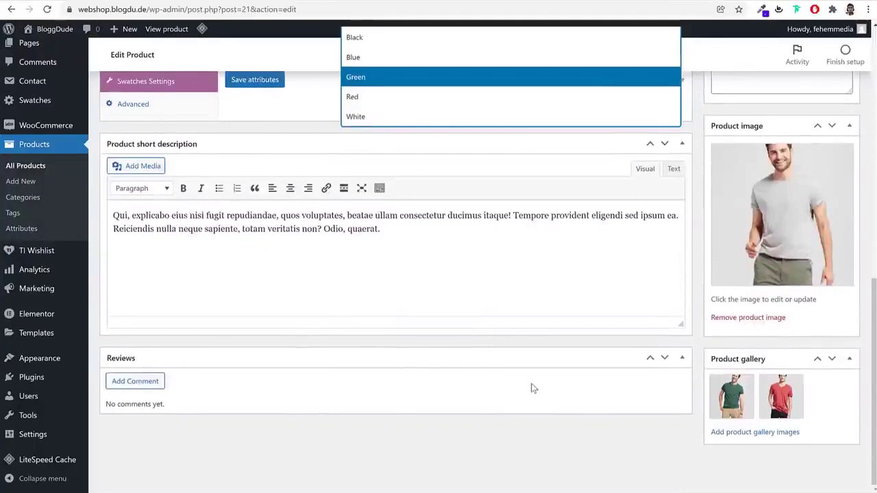
scroll(531, 389, up, 3)
click(386, 319)
click(406, 241)
click(388, 343)
click(427, 242)
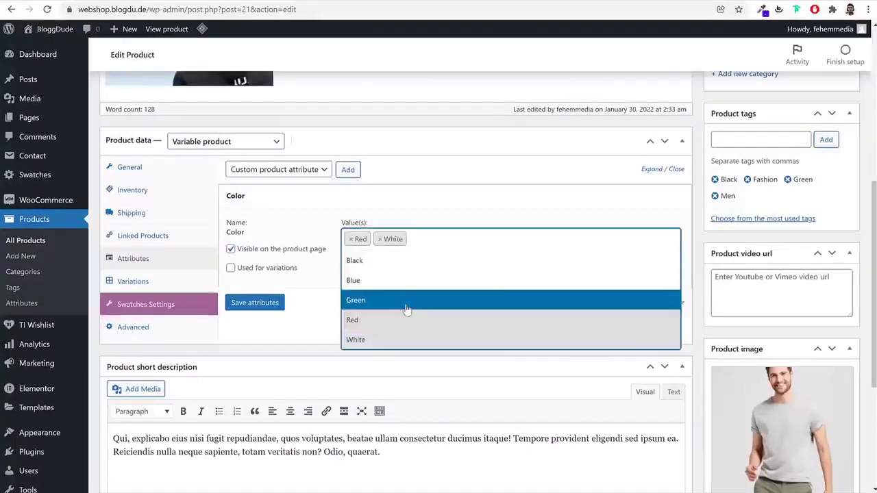
click(406, 298)
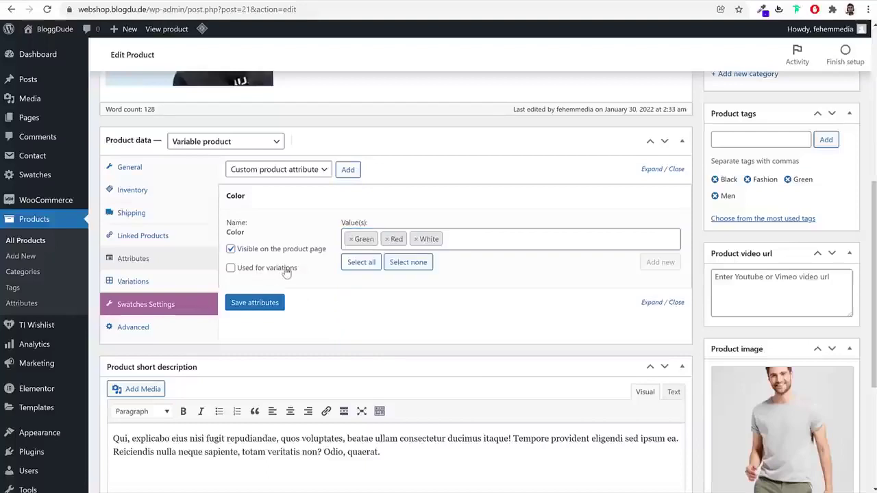
click(243, 272)
click(267, 300)
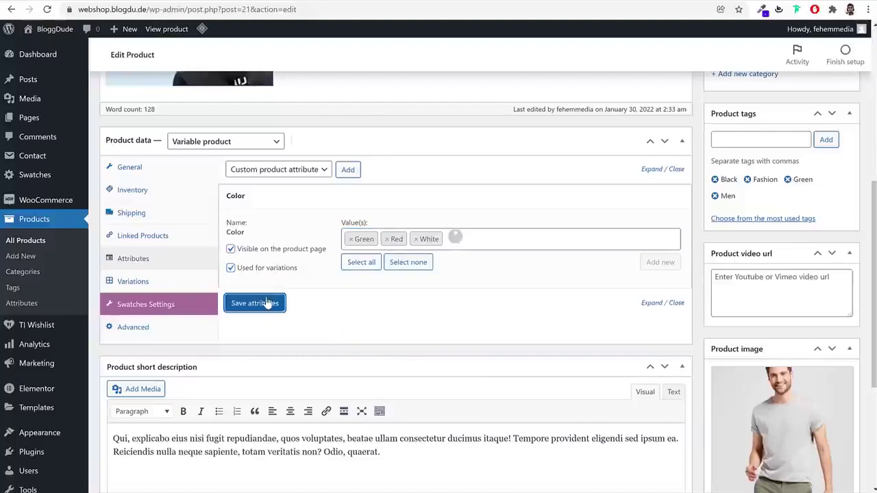
Add the Size attribute with Medium and Large values and save it
click(310, 170)
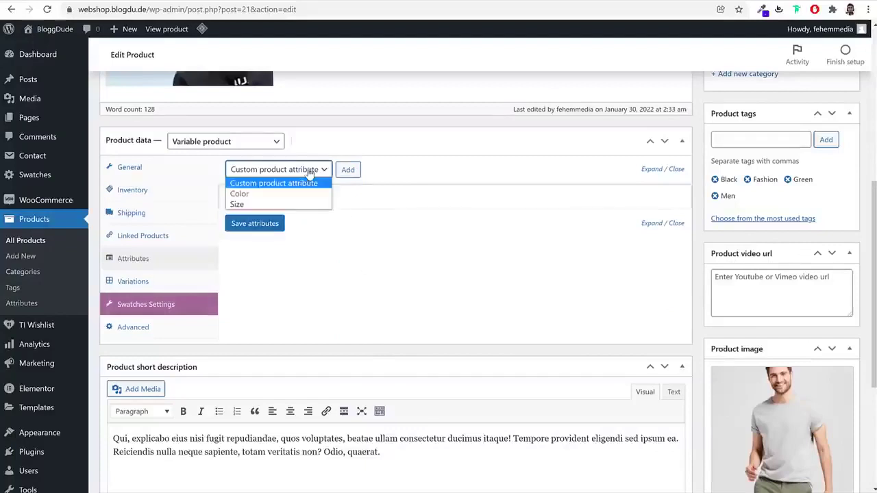
click(261, 204)
click(351, 170)
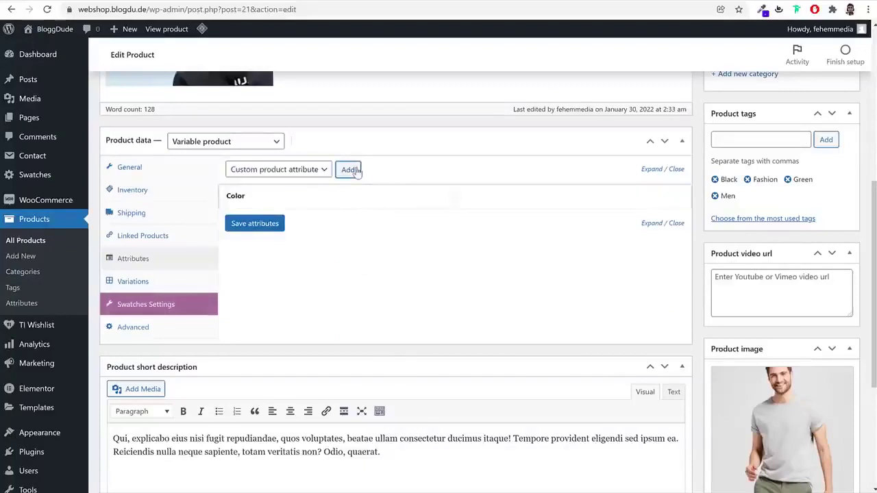
click(386, 267)
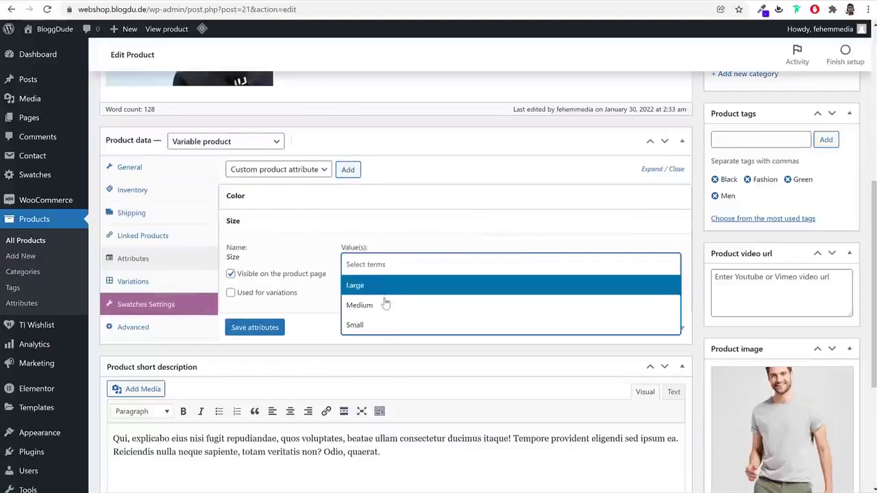
click(384, 307)
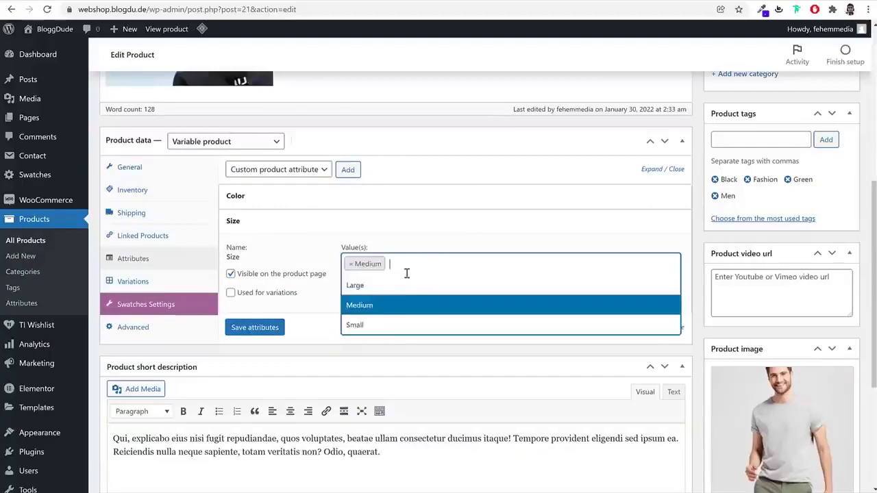
click(396, 288)
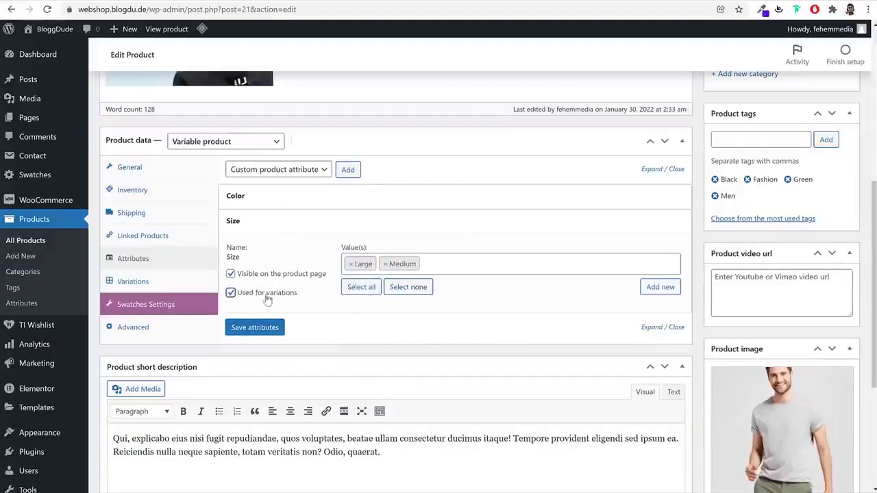
click(254, 327)
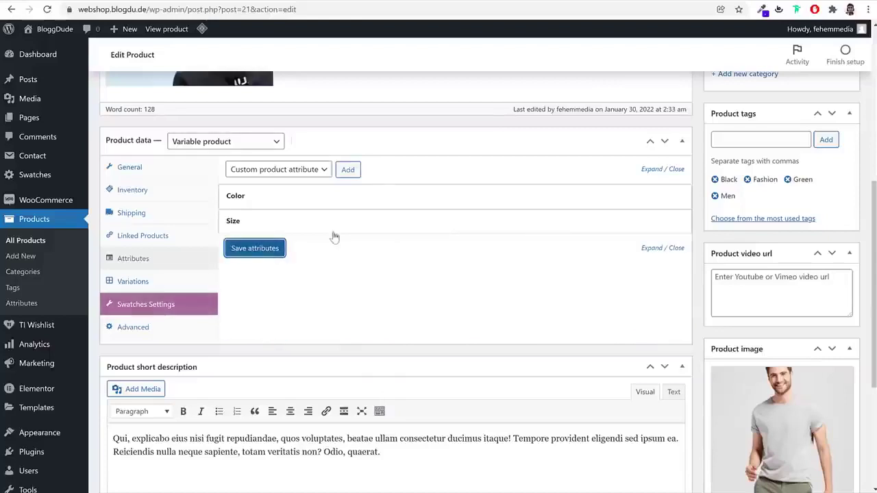
click(144, 284)
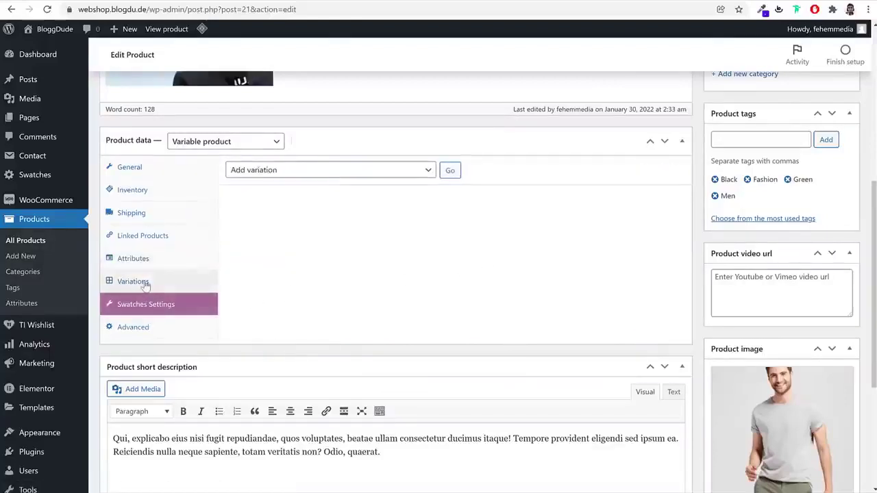
Create six variations from all attributes and expand variation #25 (Green, Large)
click(289, 171)
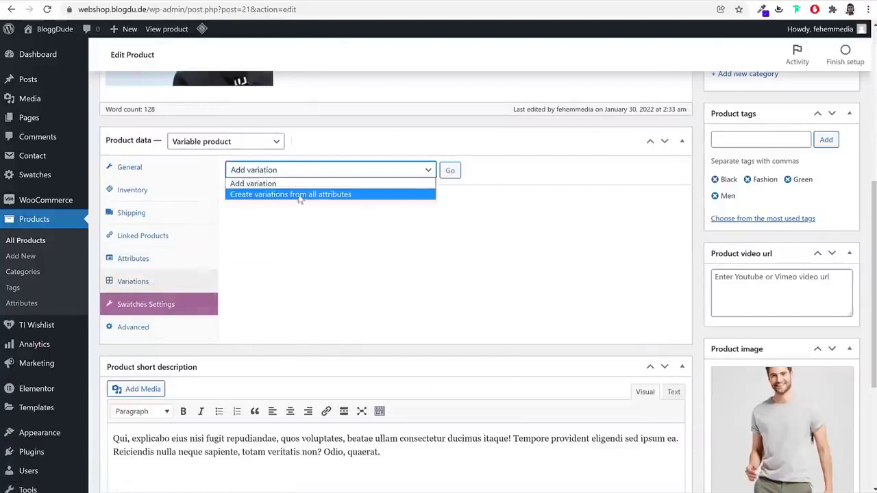
click(284, 195)
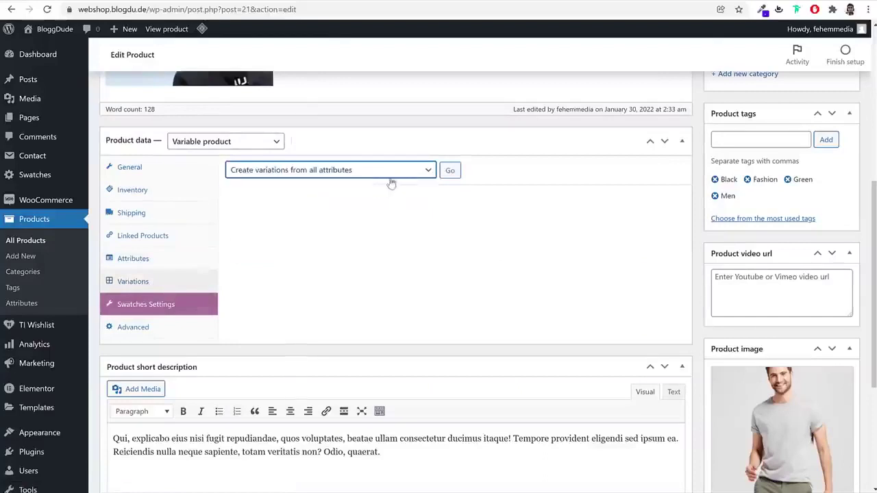
click(448, 171)
click(494, 95)
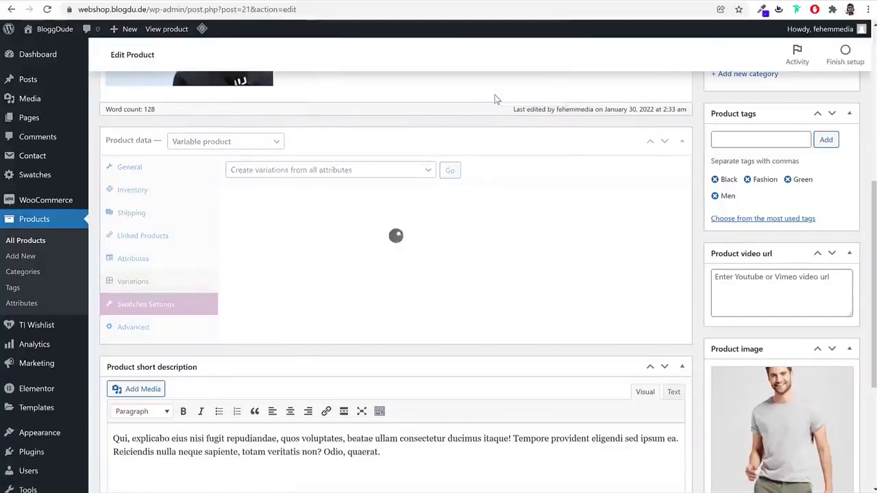
drag(383, 50, 327, 52)
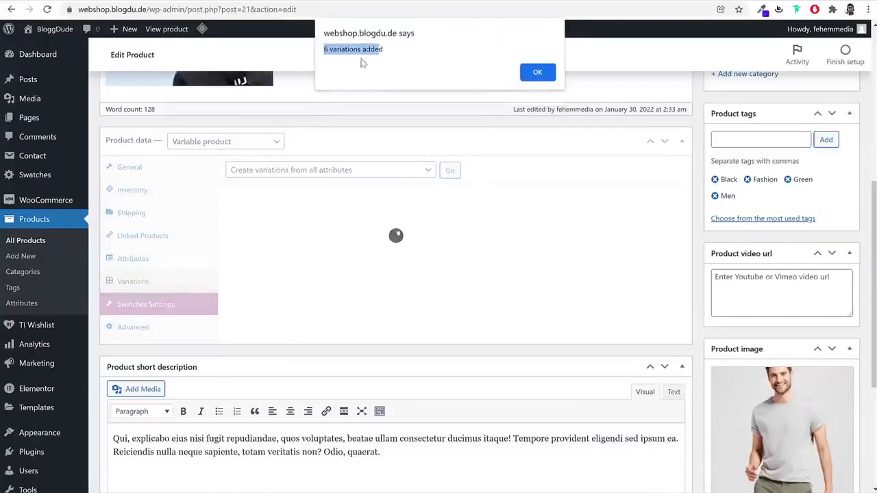
click(535, 72)
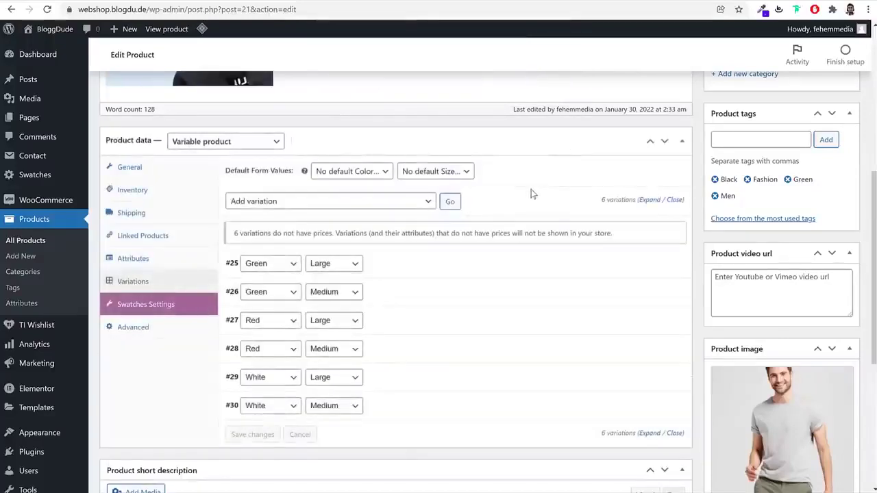
scroll(576, 199, down, 2)
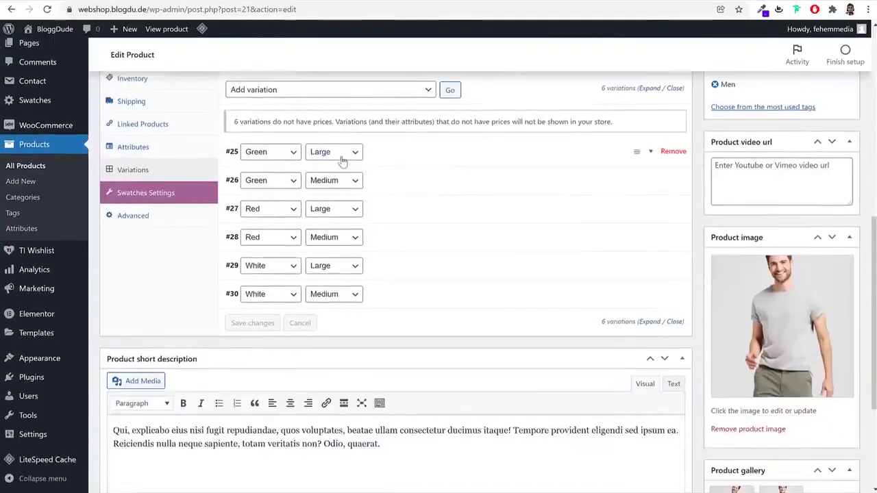
click(449, 160)
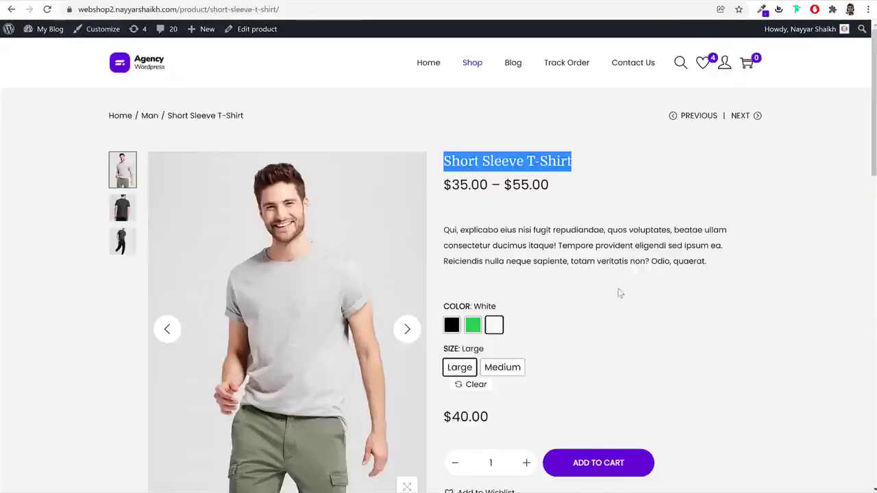
On the demo T-Shirt page, compare prices: Green $55, Green Medium $45, then Black
scroll(618, 294, down, 2)
click(472, 213)
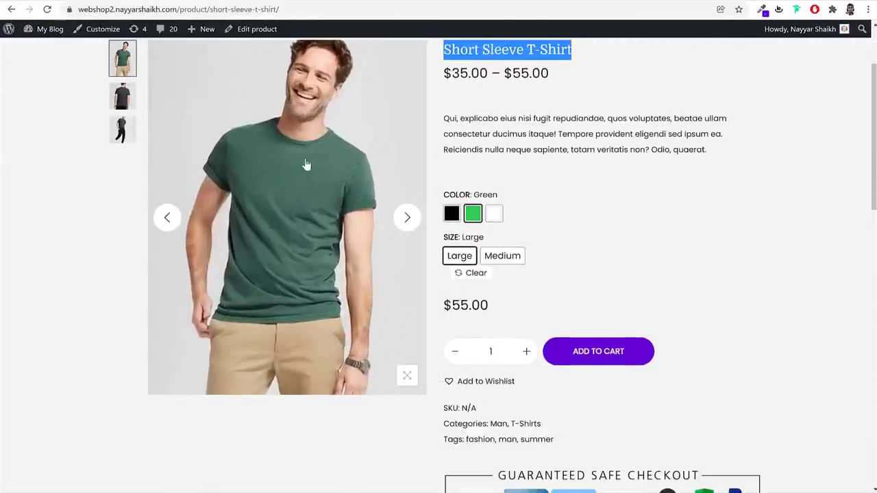
drag(466, 308, 446, 305)
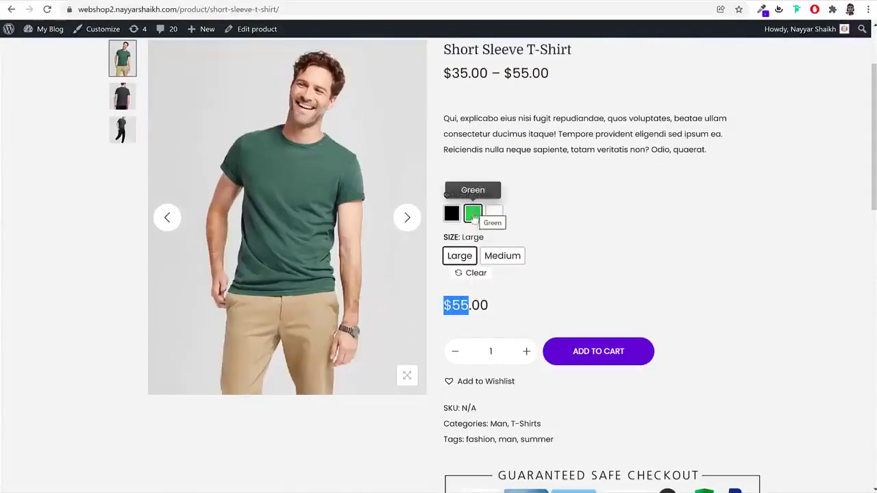
click(491, 262)
drag(473, 307, 454, 307)
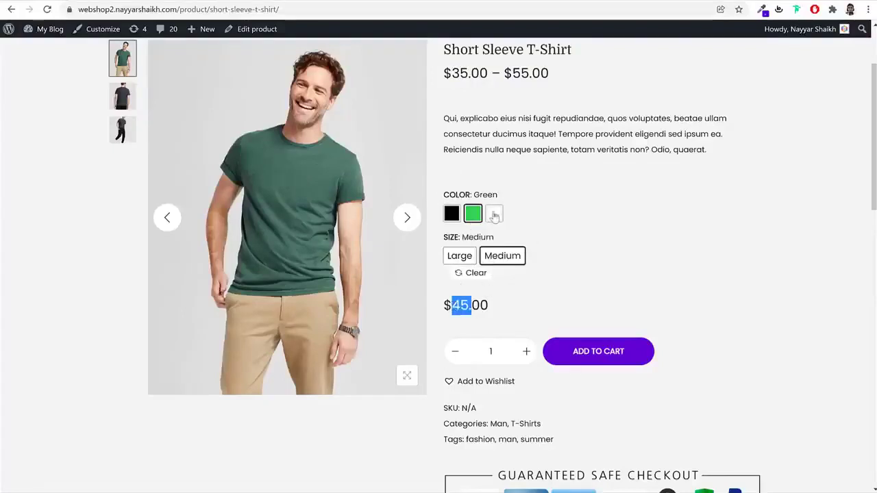
click(452, 213)
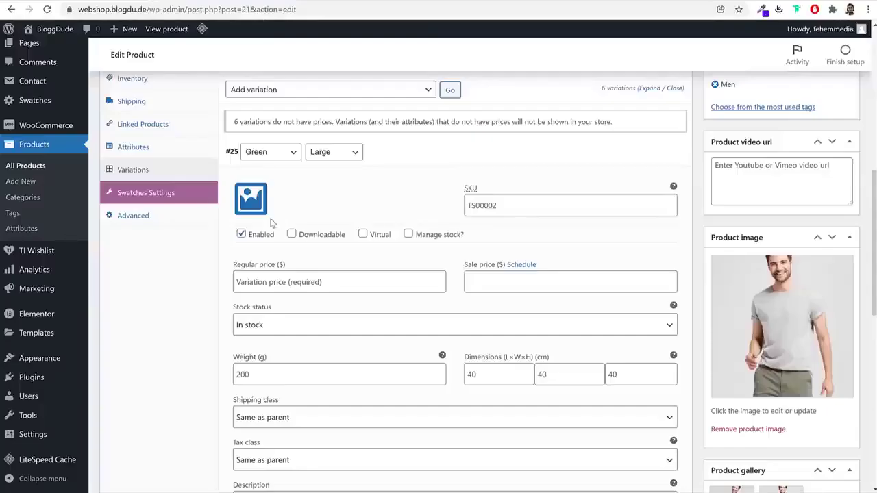
Give Green variations #25 and #26 the green T-shirt image and regular prices (#26 at 110)
click(251, 200)
click(77, 168)
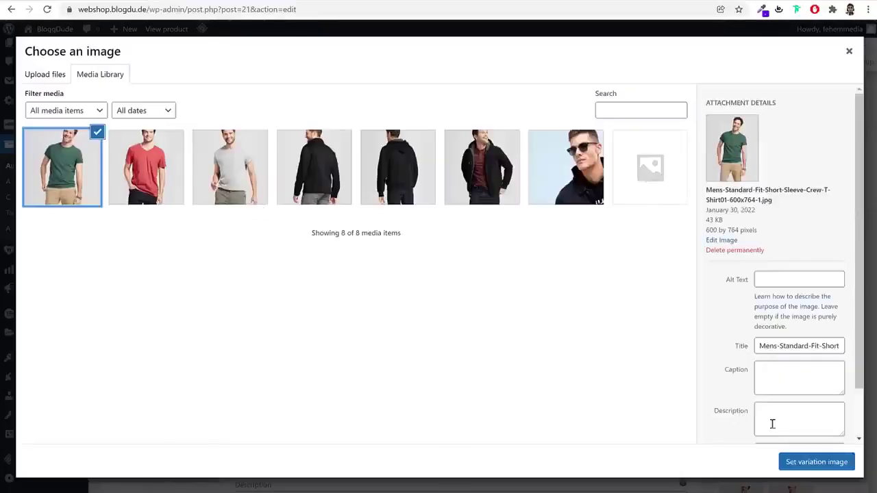
click(808, 463)
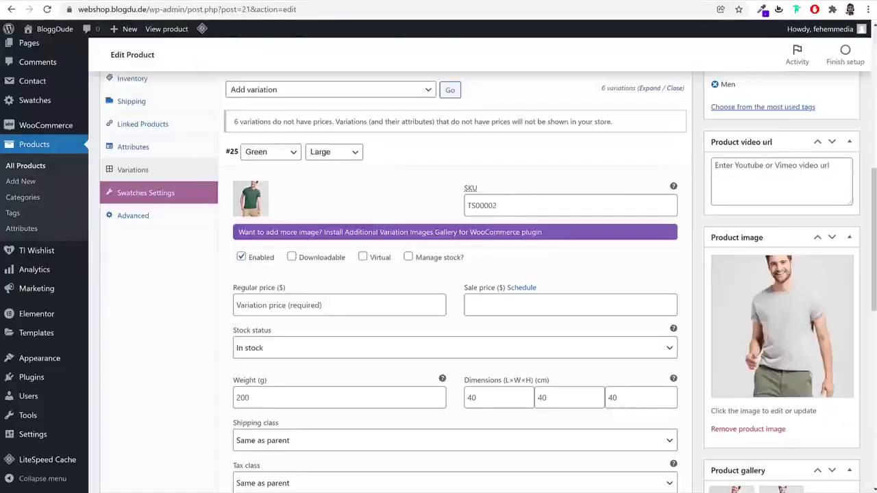
click(306, 312)
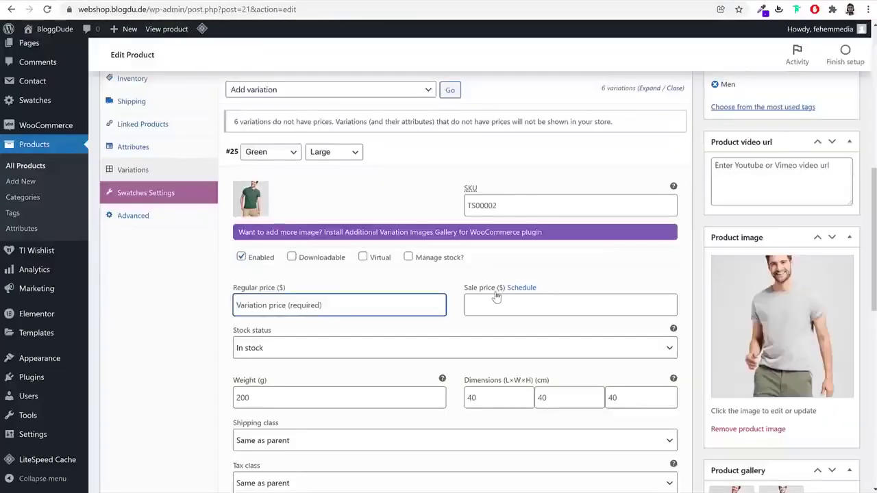
text(120)
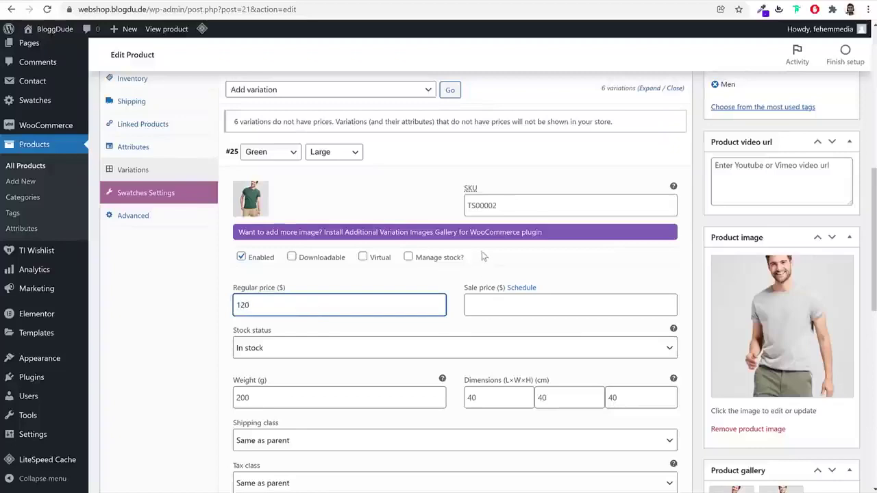
click(432, 165)
click(413, 177)
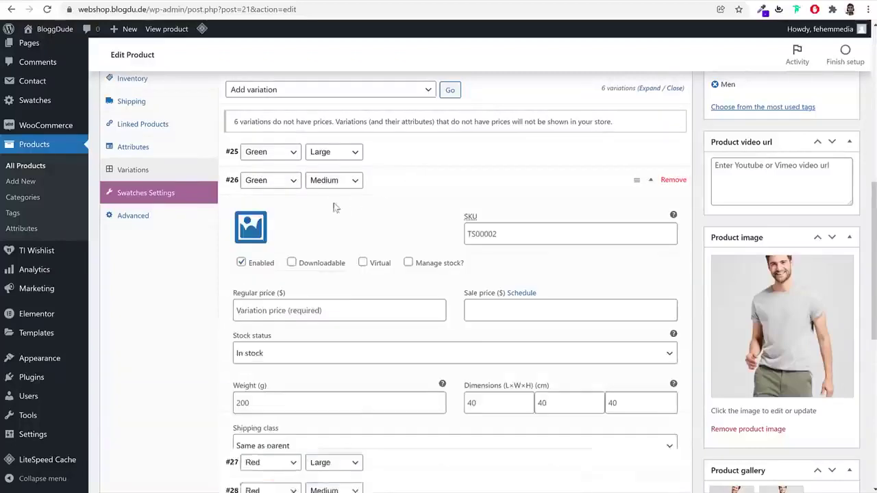
click(246, 233)
click(61, 166)
click(792, 462)
click(315, 332)
text(110)
click(403, 182)
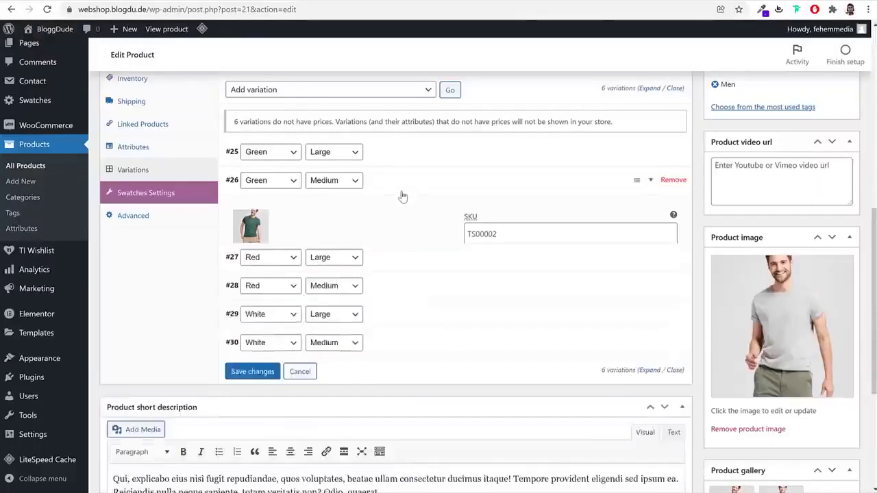
Give Red variations #27 and #28 the red T-shirt image and regular prices (#27 at 100)
click(396, 208)
click(250, 255)
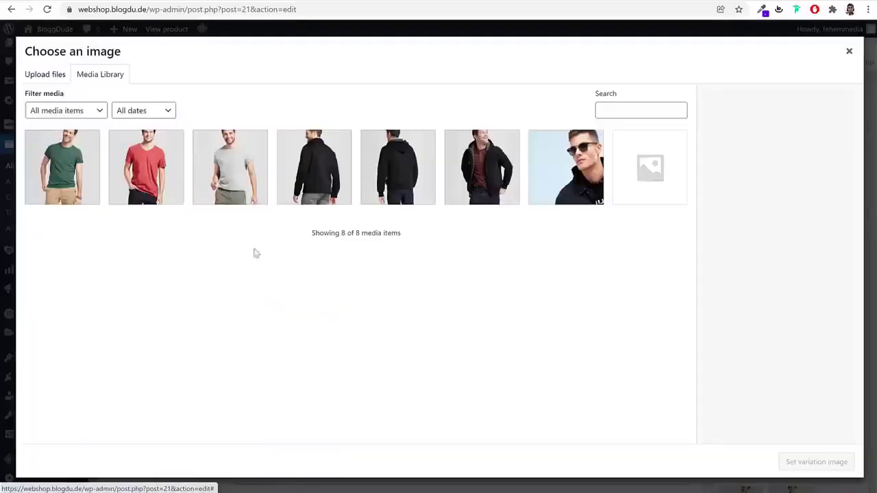
click(146, 166)
click(814, 463)
click(331, 359)
text(100)
click(392, 208)
click(374, 242)
click(250, 284)
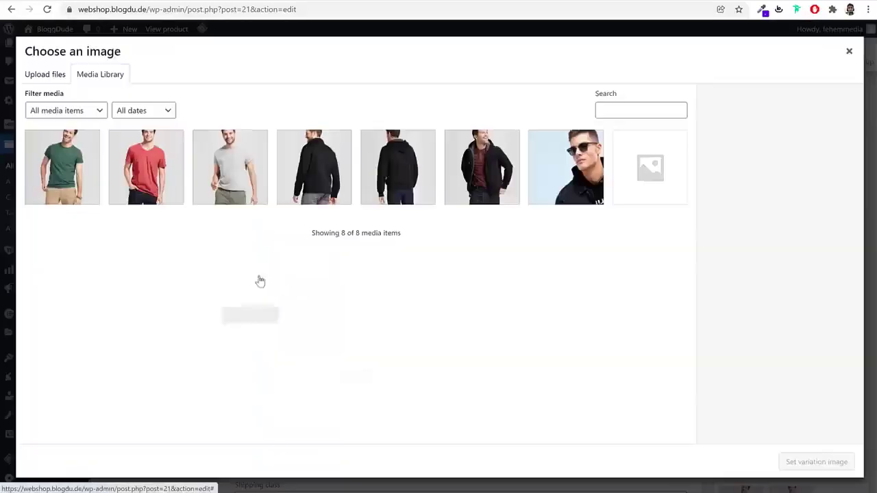
click(161, 177)
click(846, 466)
click(295, 392)
text(145)
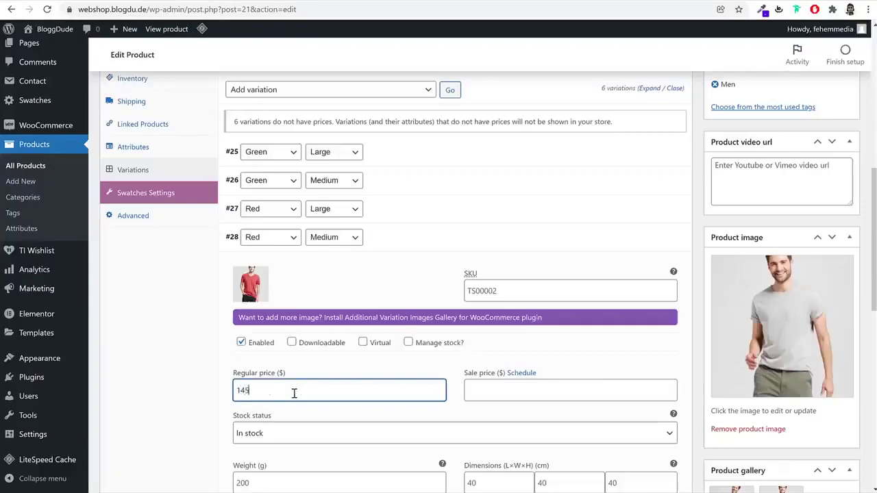
click(415, 255)
Give White Large (#29) and White Medium (#30) the grey shirt image with prices 130 and 120
click(388, 264)
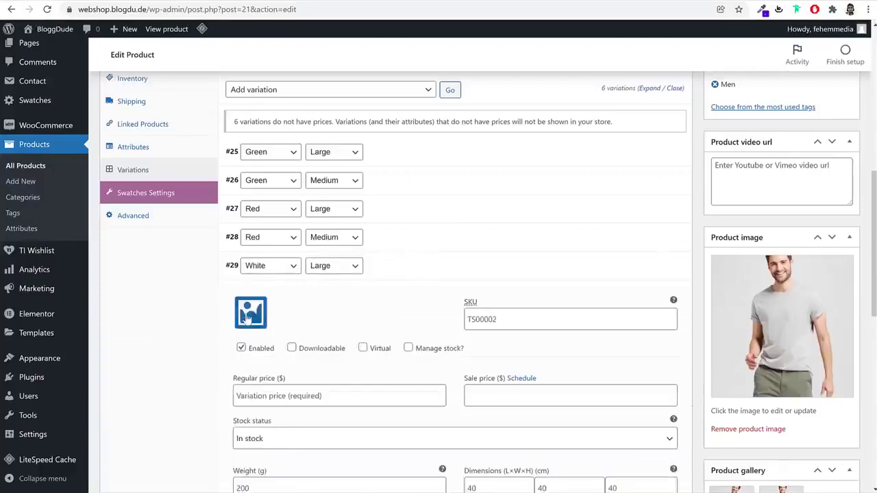
click(248, 301)
click(230, 167)
click(816, 462)
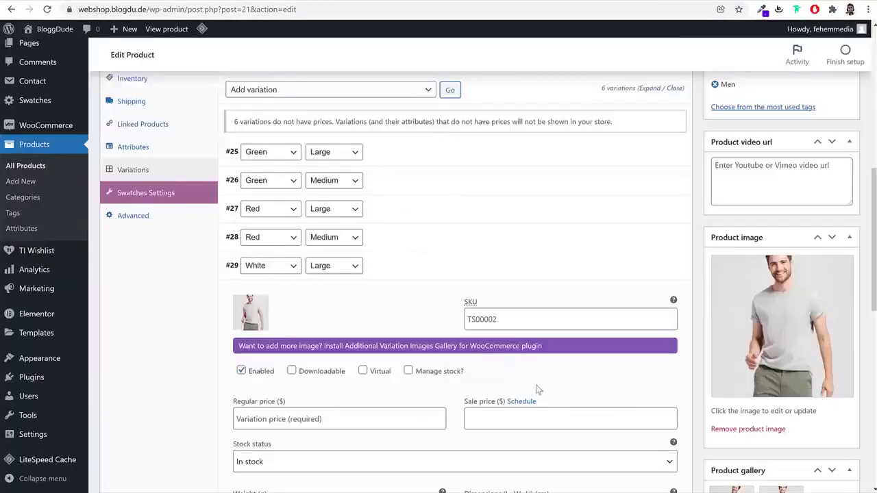
scroll(312, 277, down, 3)
click(320, 257)
text(1)
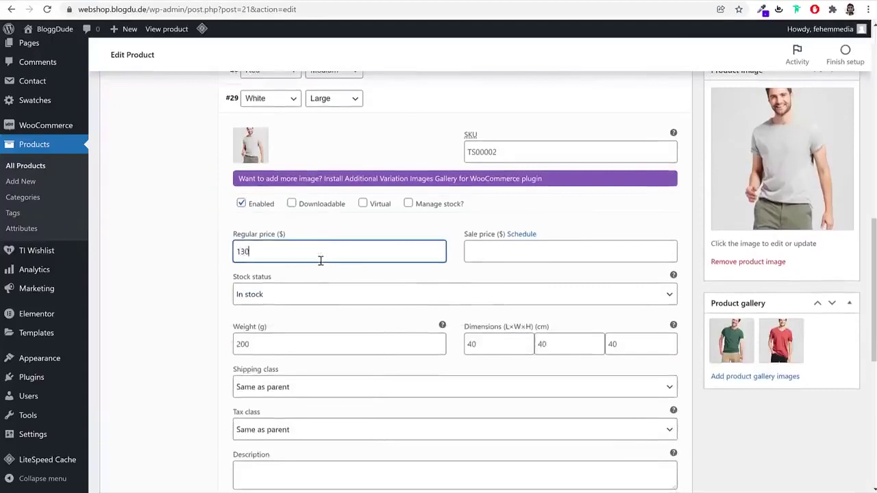
text(30)
click(407, 109)
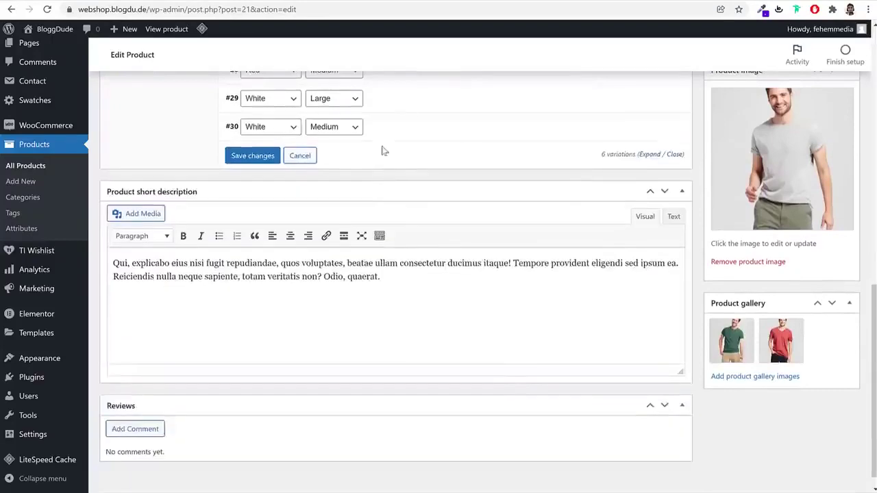
click(385, 135)
click(250, 175)
click(229, 166)
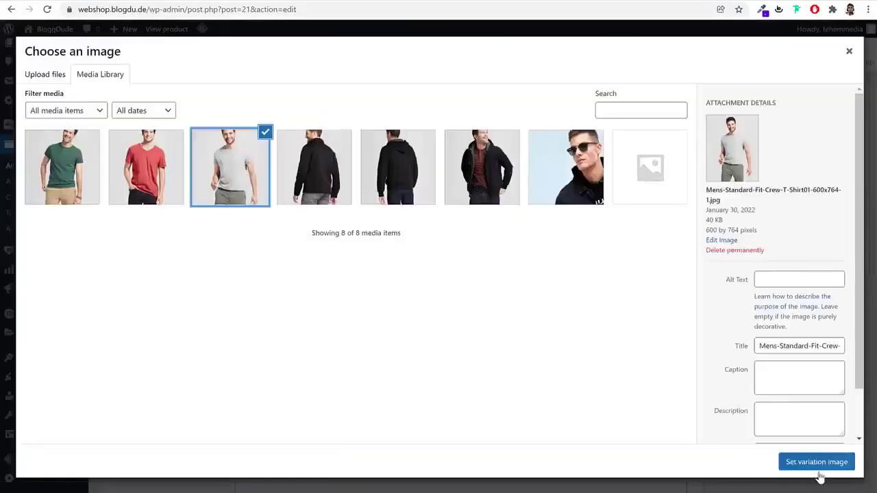
click(816, 462)
click(331, 286)
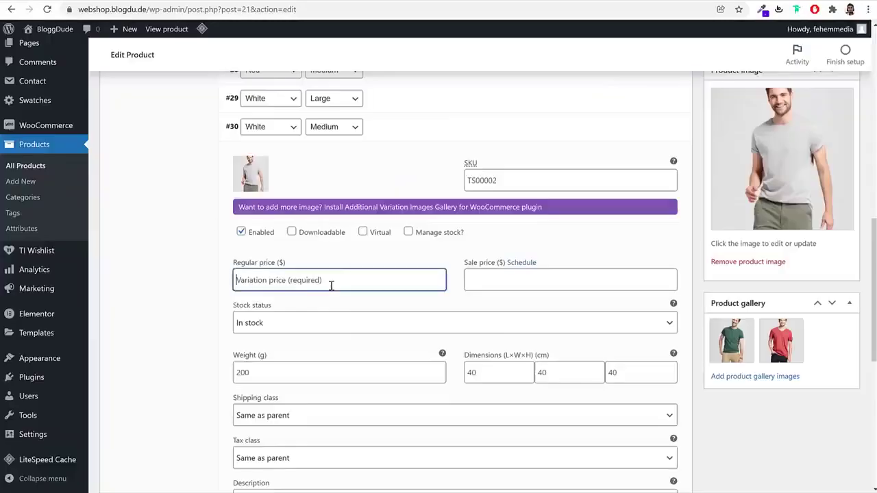
text(120)
Save the variation changes, update the product, and view the live product page in a new tab
scroll(368, 312, down, 3)
click(261, 323)
scroll(418, 312, up, 5)
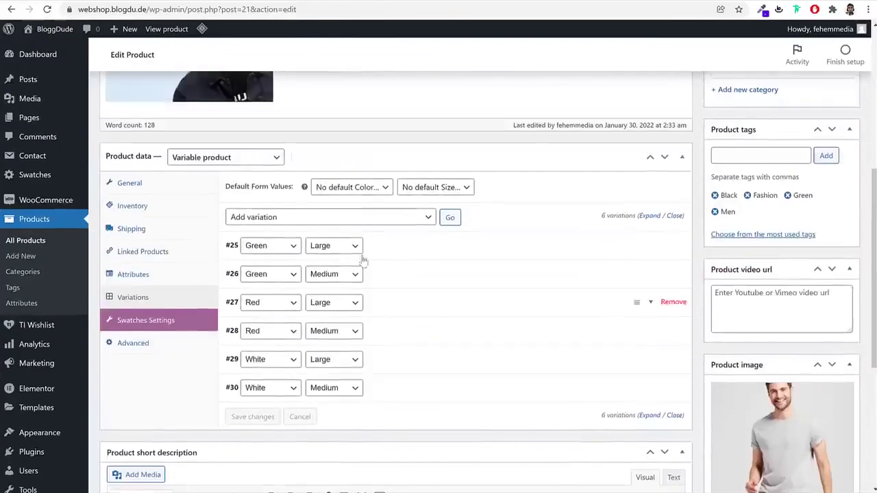
scroll(394, 292, up, 5)
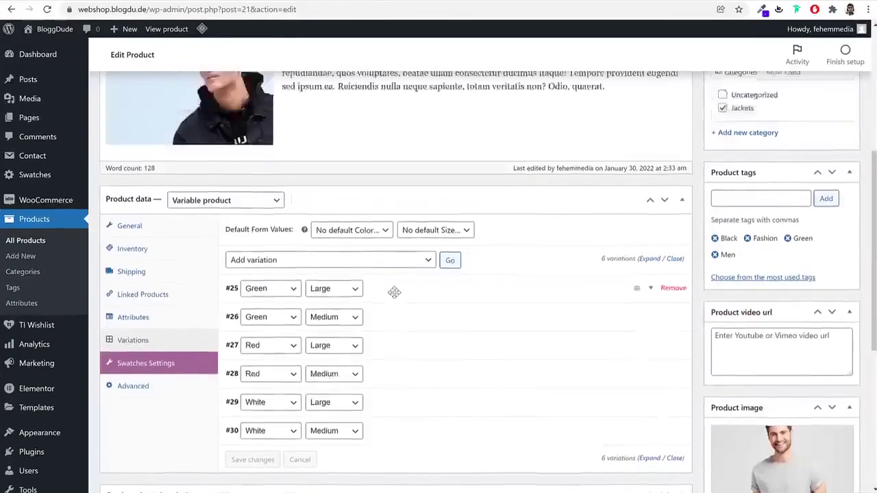
click(830, 304)
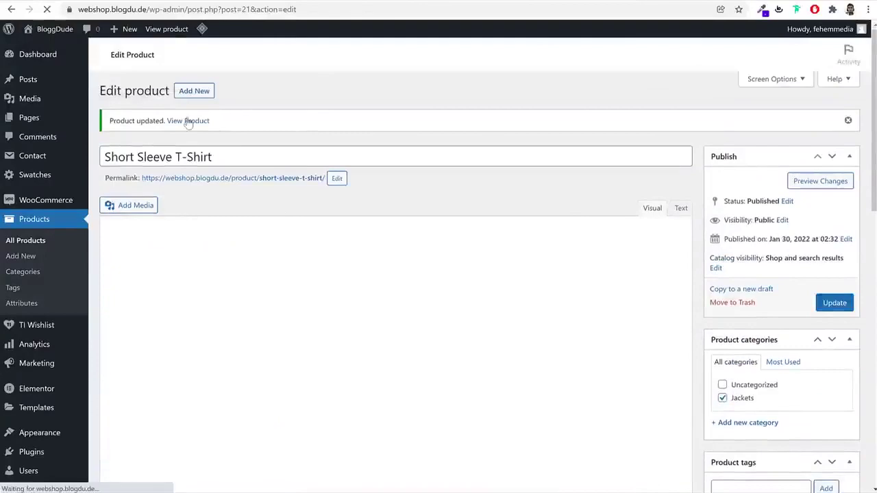
right_click(200, 121)
click(247, 124)
key(ctrl+Tab)
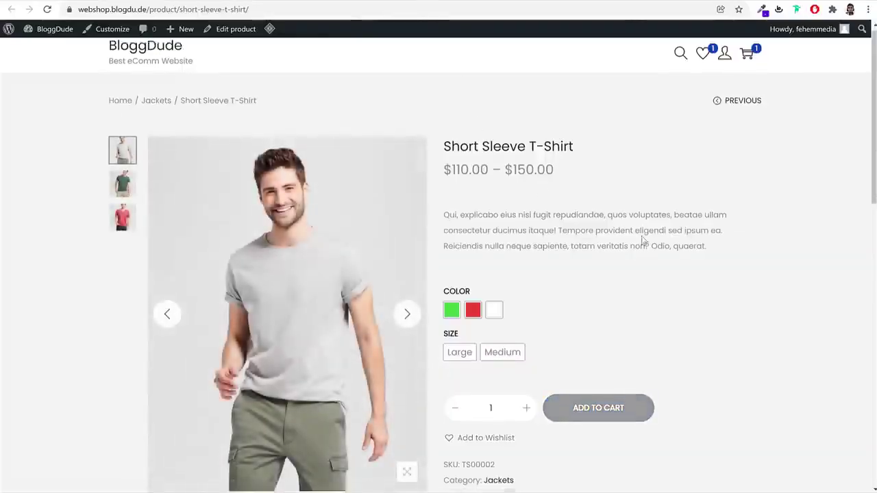
Check prices for Green Large ($120.00) and Medium, then Red Medium and Large
scroll(642, 239, down, 8)
scroll(642, 239, up, 6)
scroll(642, 241, up, 2)
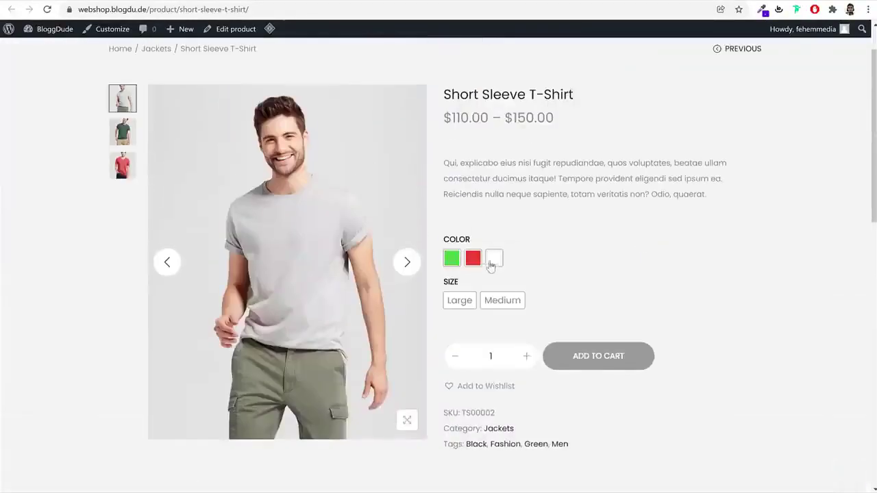
click(452, 257)
click(463, 302)
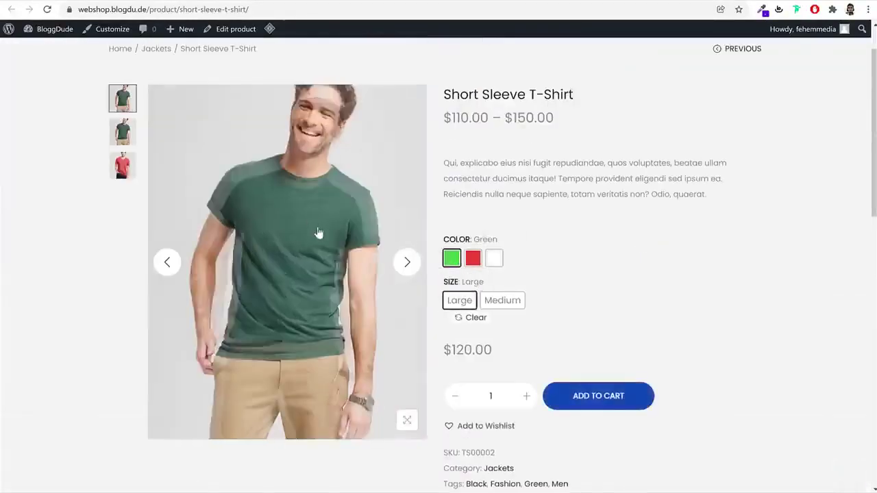
drag(514, 358, 451, 350)
click(502, 301)
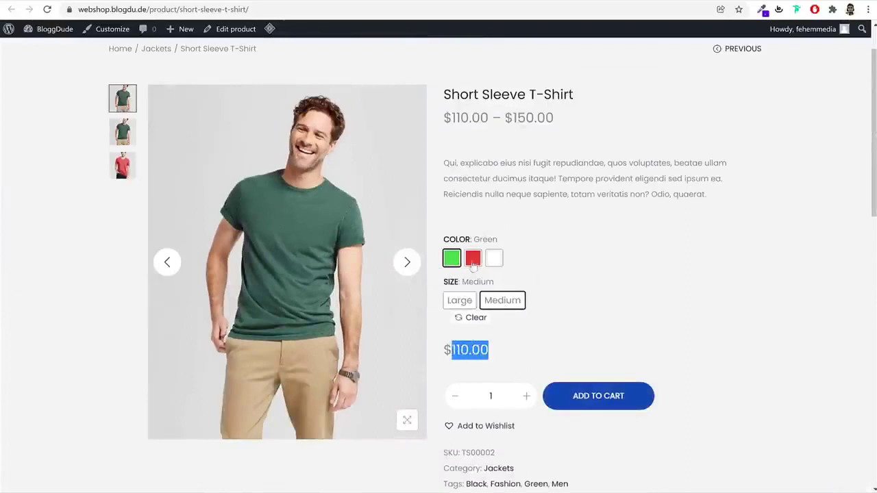
click(472, 266)
click(502, 302)
click(472, 304)
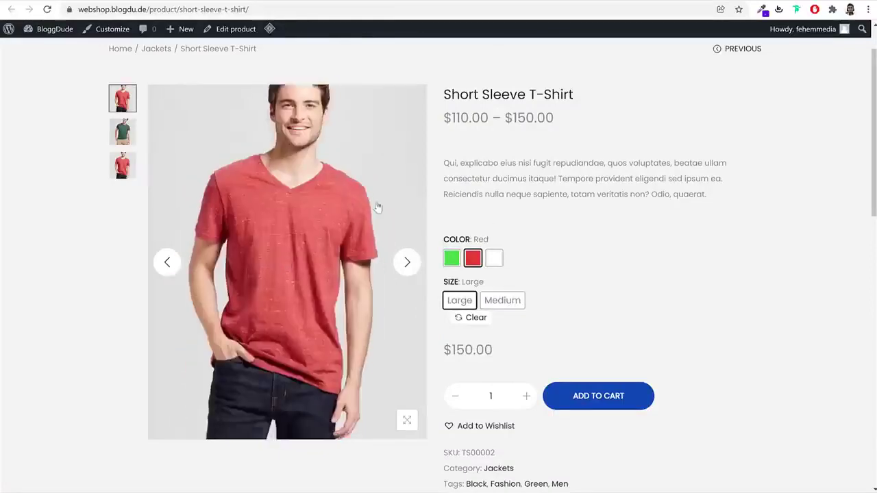
Select White and compare its Large and Medium prices
click(494, 259)
scroll(743, 319, up, 1)
scroll(741, 313, down, 5)
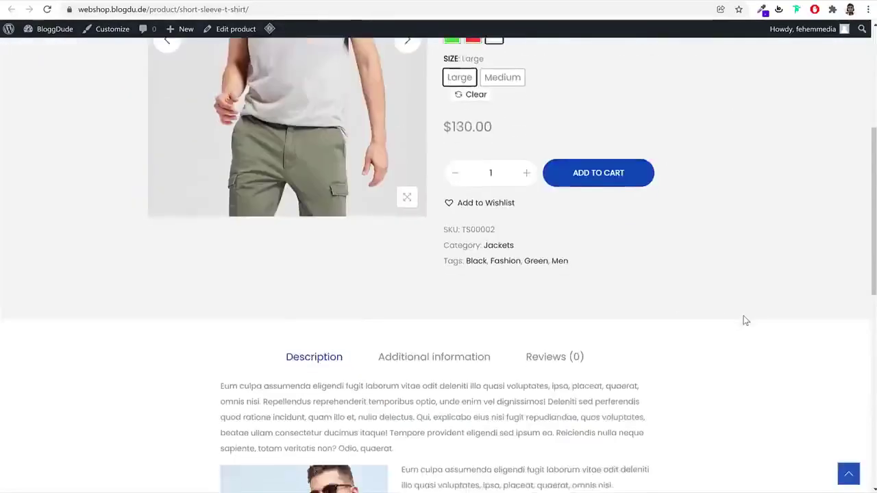
scroll(746, 320, up, 5)
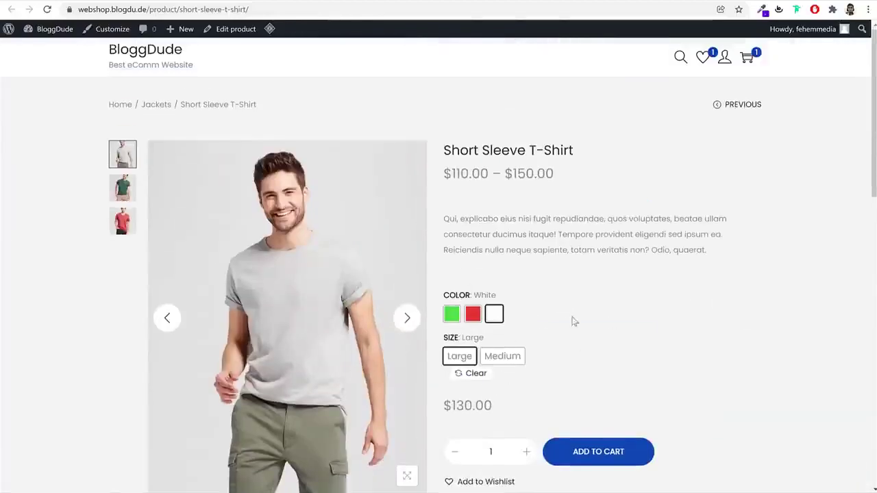
scroll(582, 384, down, 1)
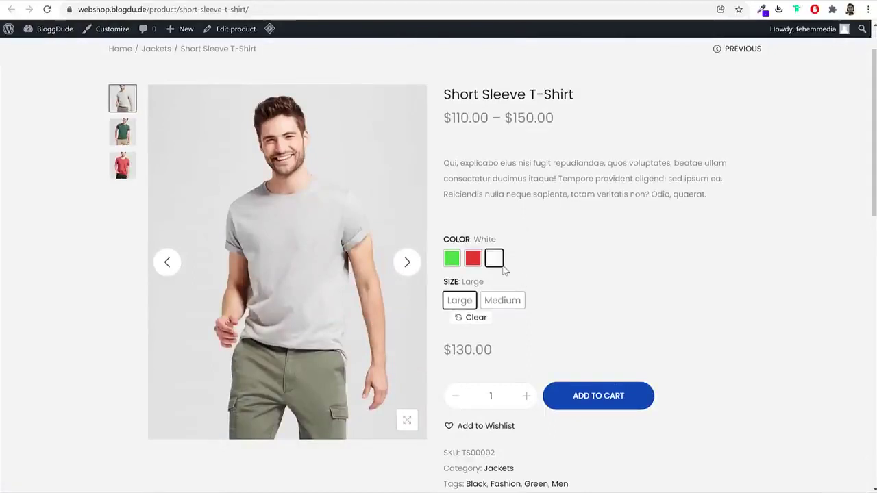
click(515, 303)
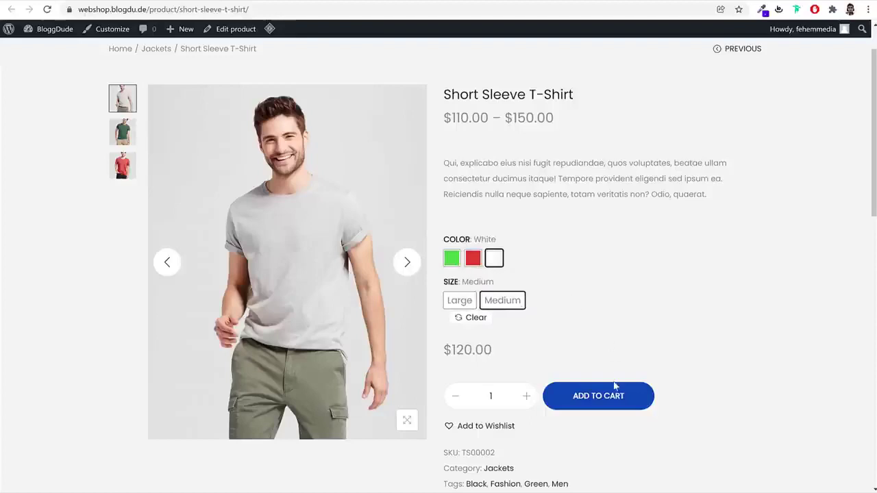
scroll(637, 346, up, 2)
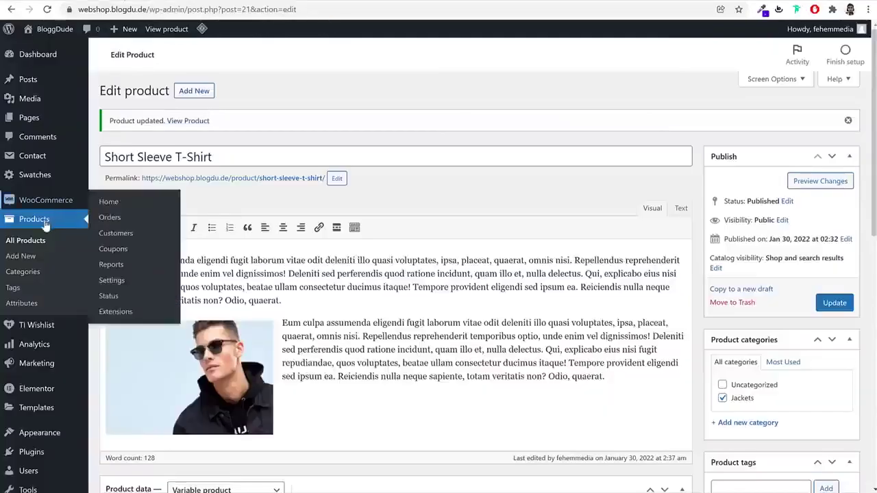
Duplicate the Black Fashion Jacket and retitle the copy 'Working Boy T-Shirt'
click(43, 220)
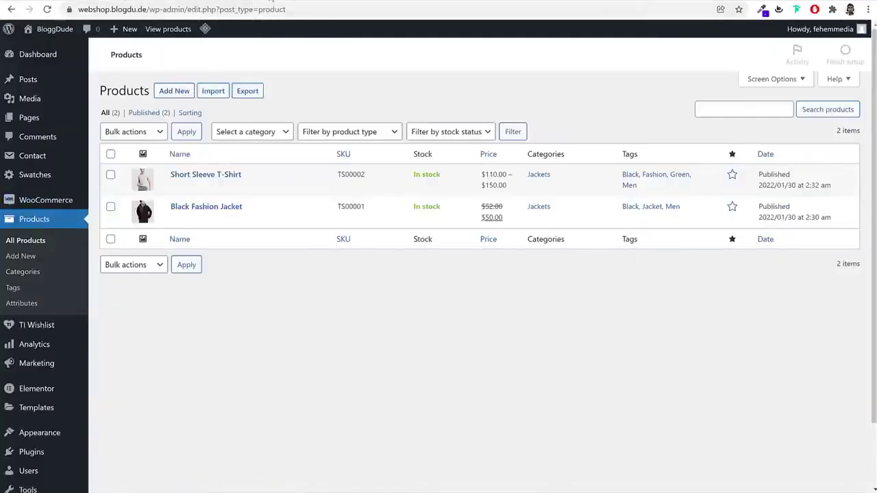
mouse_move(190, 185)
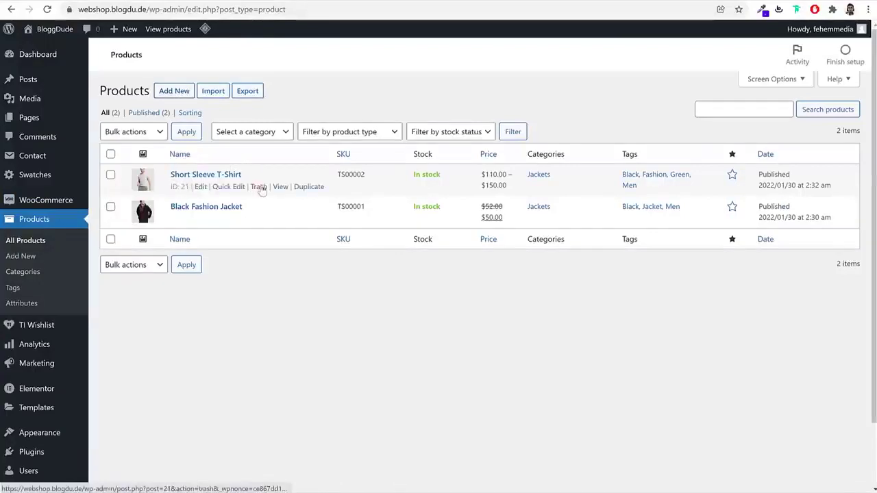
click(305, 220)
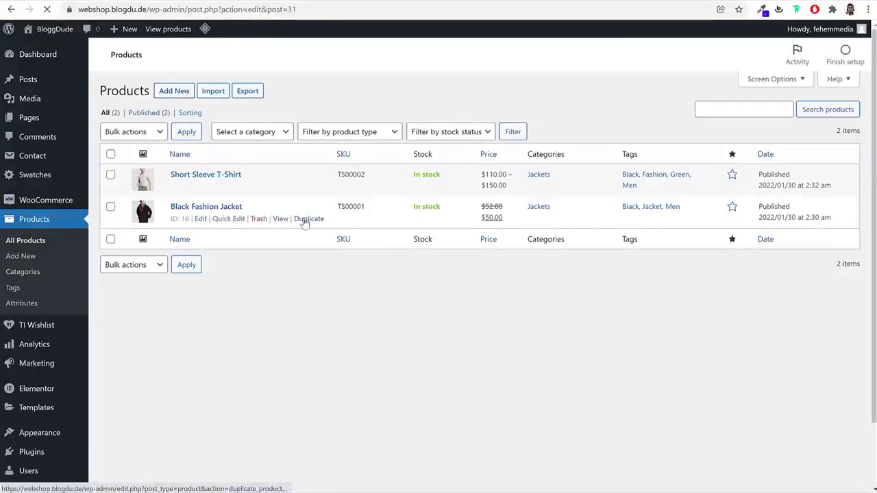
triple_click(306, 118)
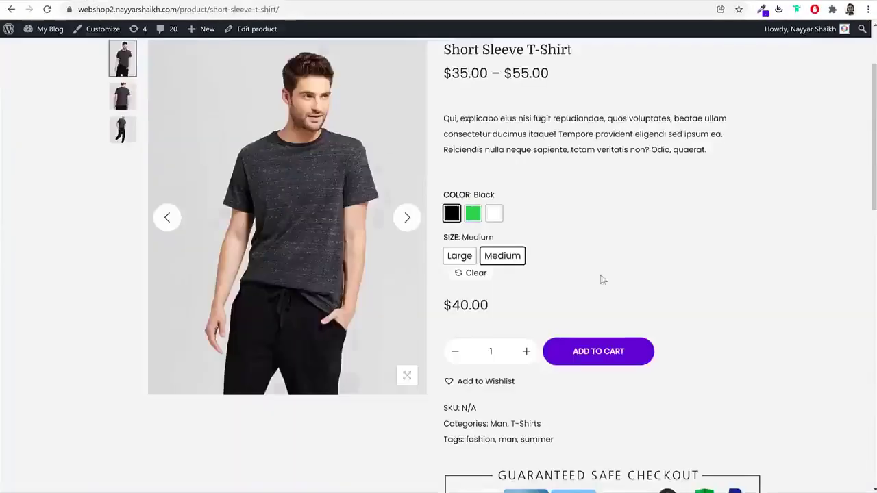
scroll(623, 317, down, 10)
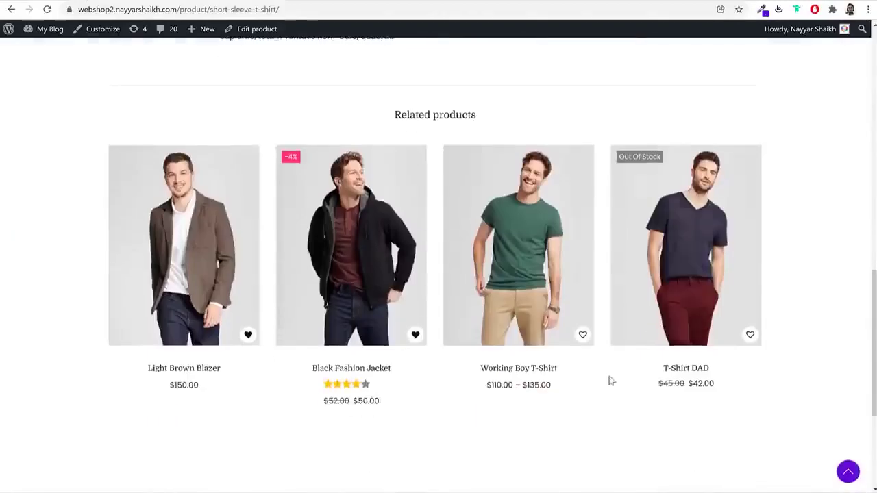
drag(569, 368, 472, 372)
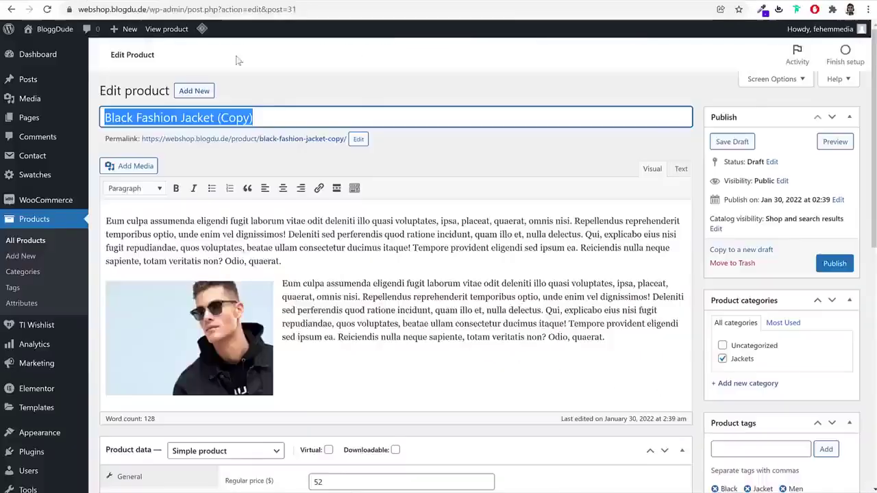
text(Working Boy T-Shirt)
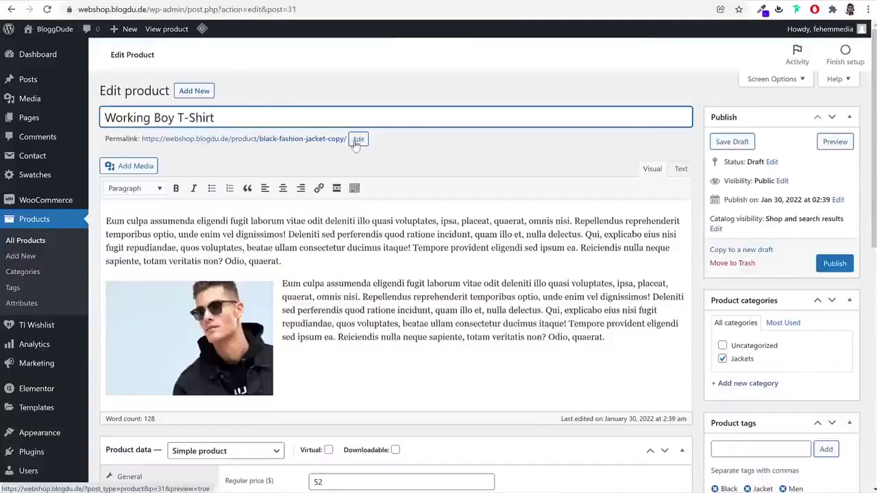
Change the permalink slug to working-boy-t-shirt
click(358, 139)
key(ctrl+a)
text(Working Boy T-Shirt)
click(387, 141)
scroll(348, 224, down, 6)
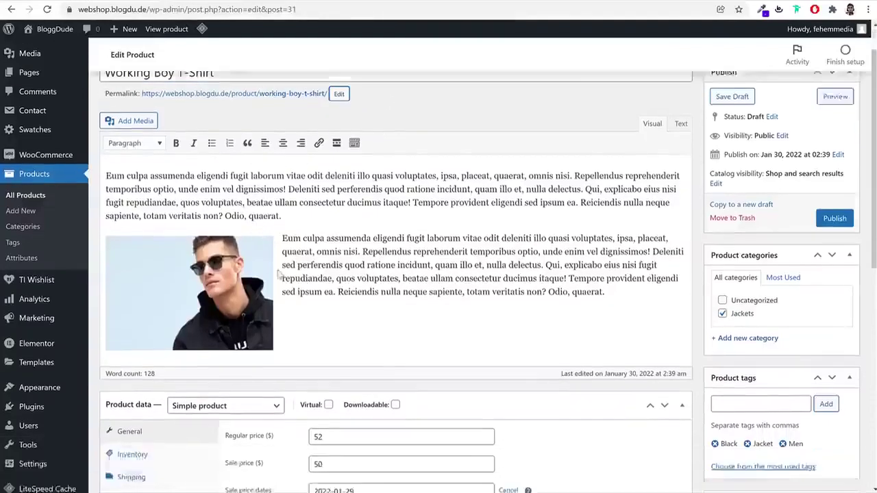
scroll(252, 203, up, 3)
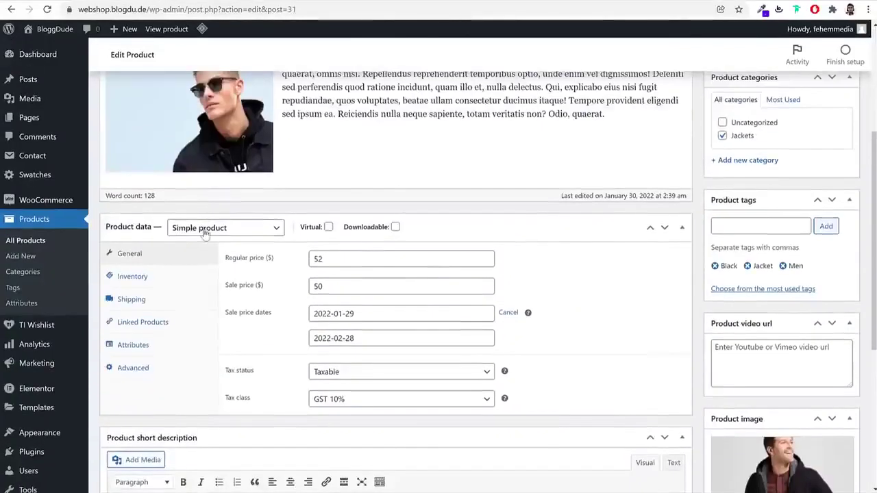
Set regular price 25 and sale price 20, clearing the scheduled sale dates
click(402, 258)
key(ctrl+a)
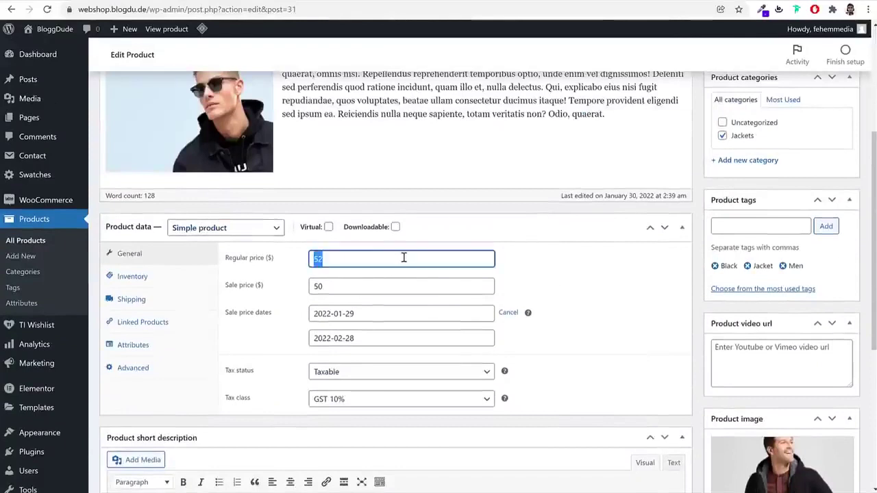
key(Tab)
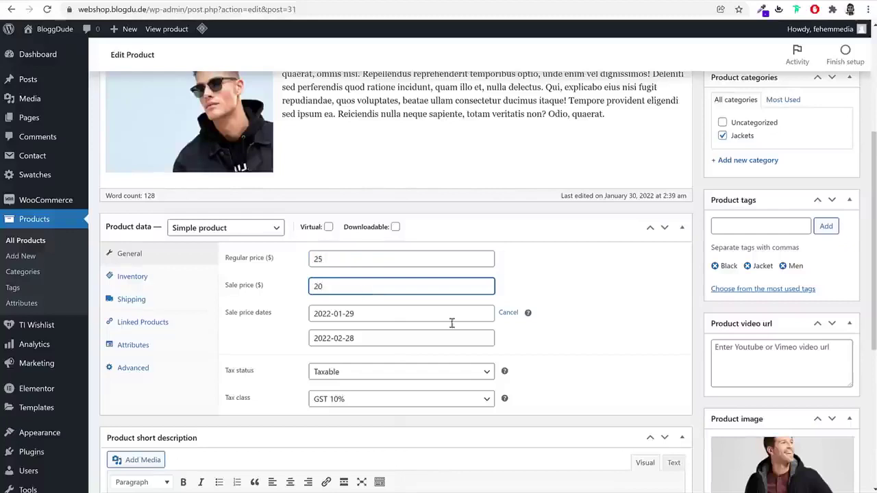
click(511, 313)
Shorten the inventory SKU to TS00003
click(153, 278)
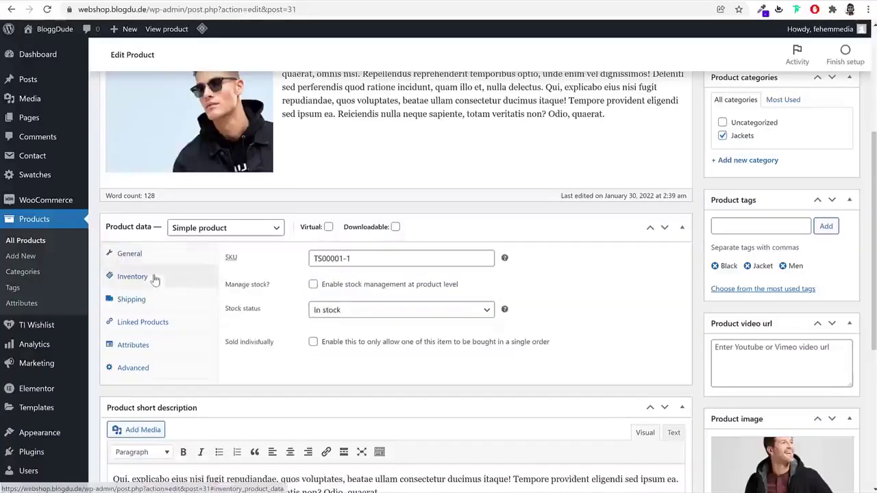
click(132, 299)
click(132, 276)
drag(350, 258, 339, 260)
key(BackSpace)
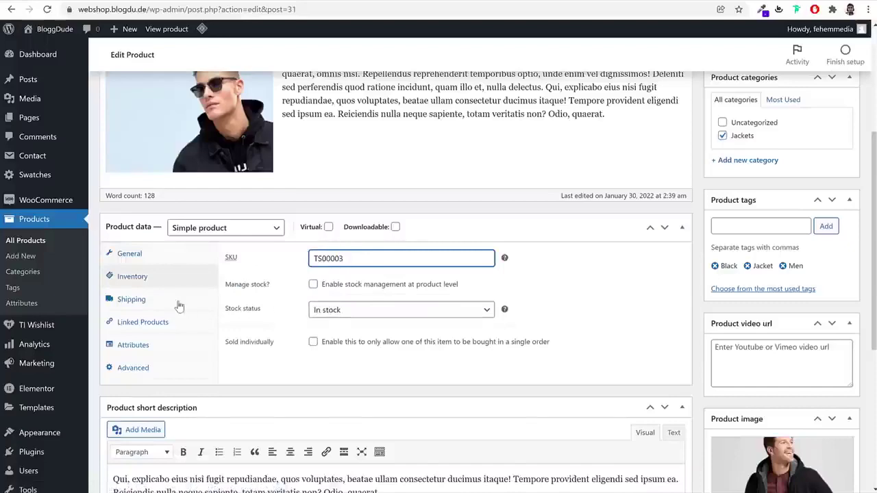
Remove the jacket's main product image and both gallery images
click(166, 323)
scroll(525, 356, down, 3)
scroll(526, 356, up, 3)
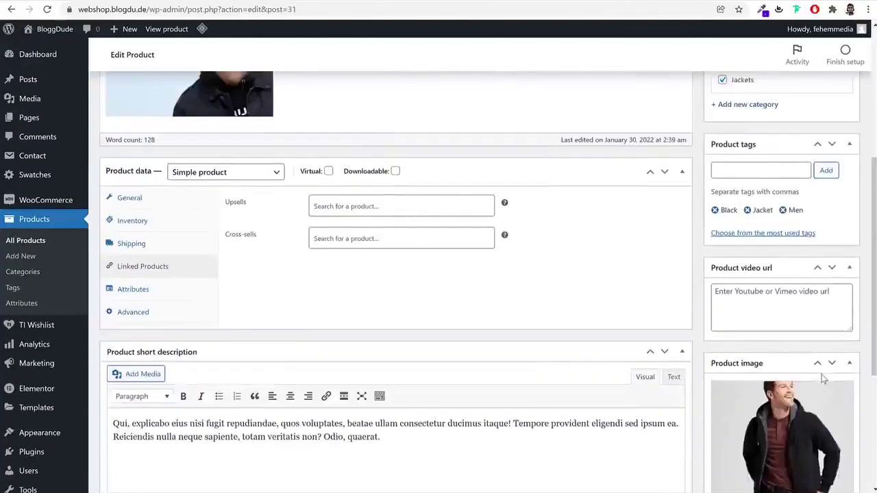
scroll(769, 337, down, 4)
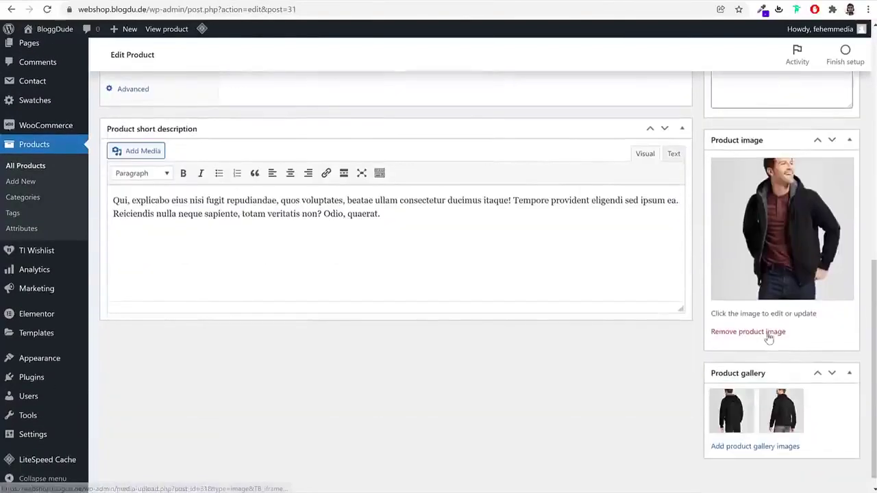
click(769, 337)
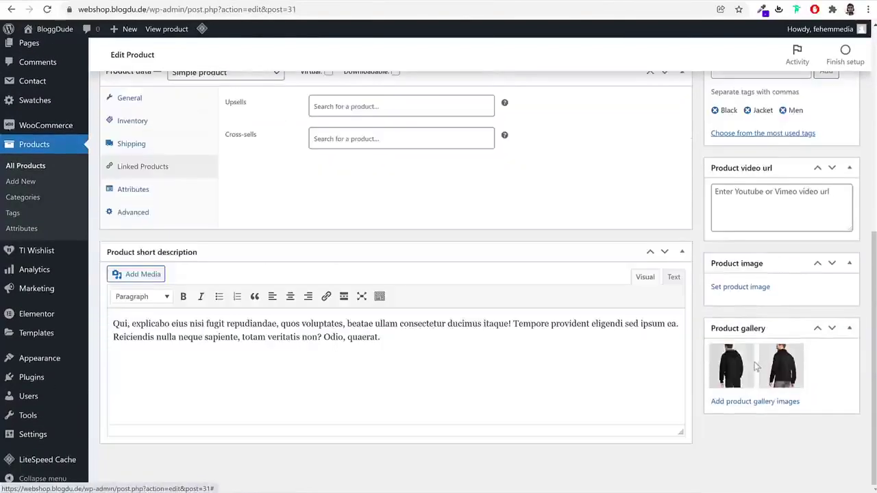
click(752, 348)
click(752, 348)
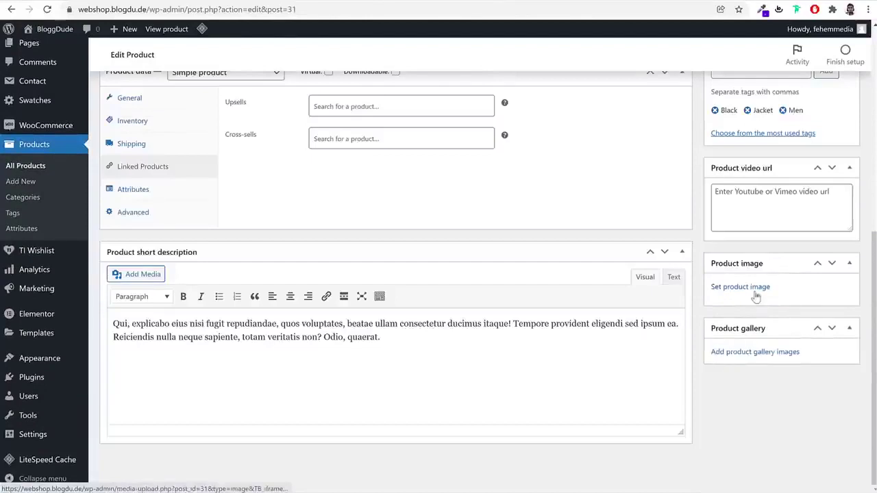
Skip uploading a file and set the Media Library's red V-neck T-shirt photo as product image
click(753, 287)
click(44, 76)
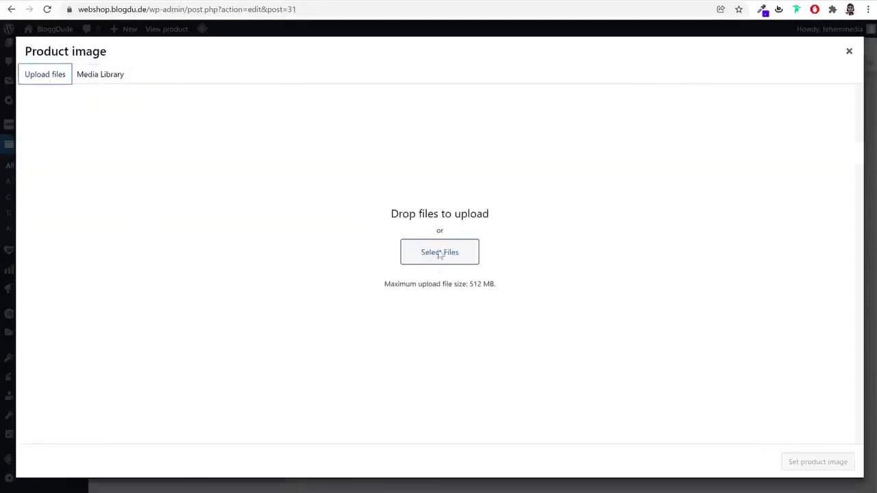
click(439, 255)
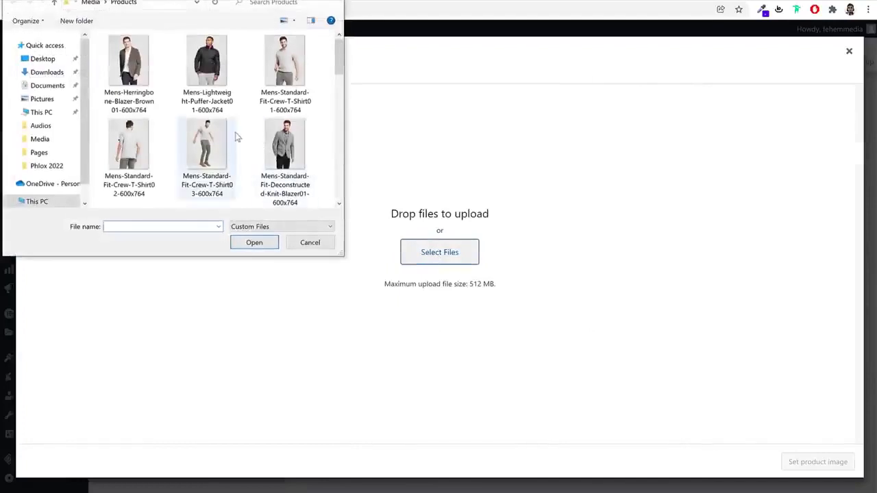
click(210, 61)
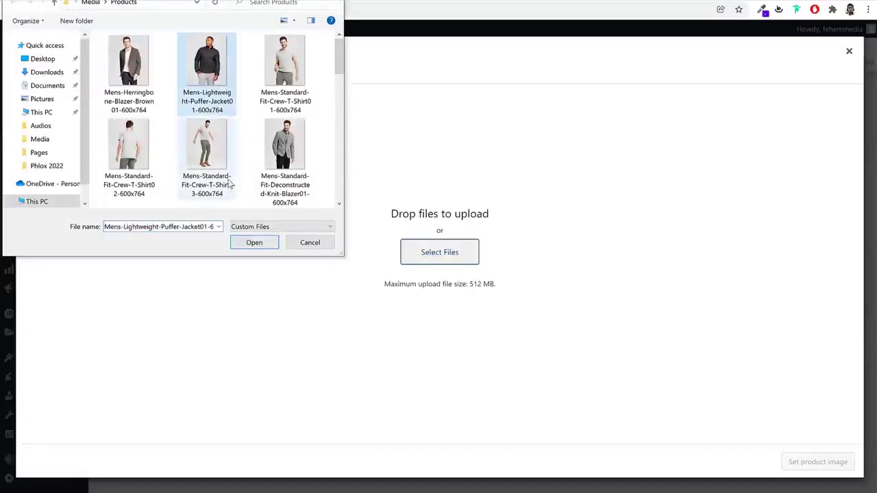
scroll(231, 183, down, 2)
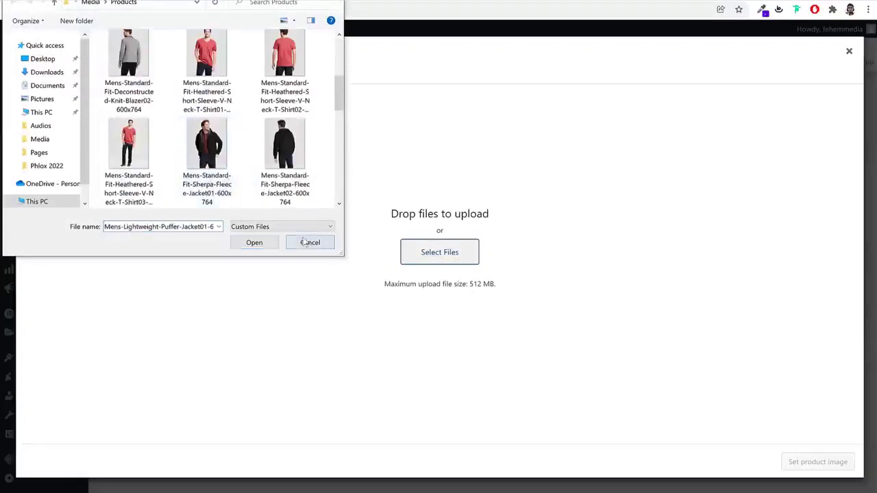
click(310, 242)
click(116, 74)
click(170, 162)
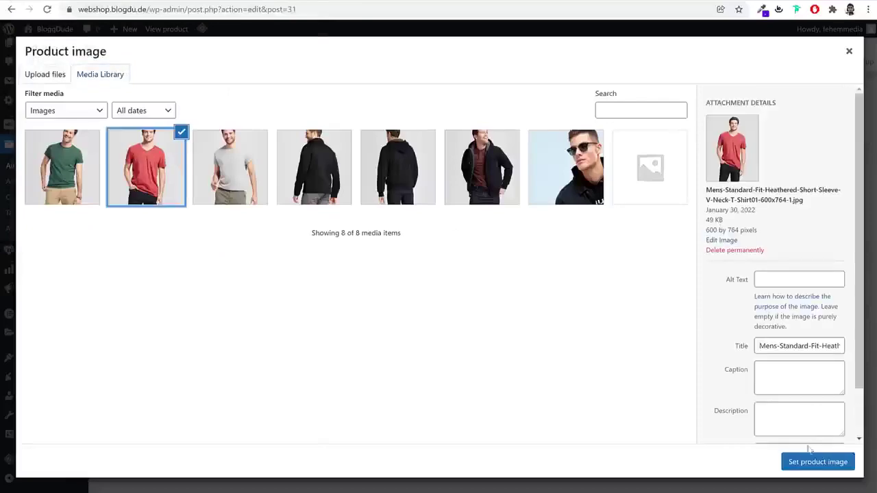
click(812, 462)
scroll(756, 421, down, 2)
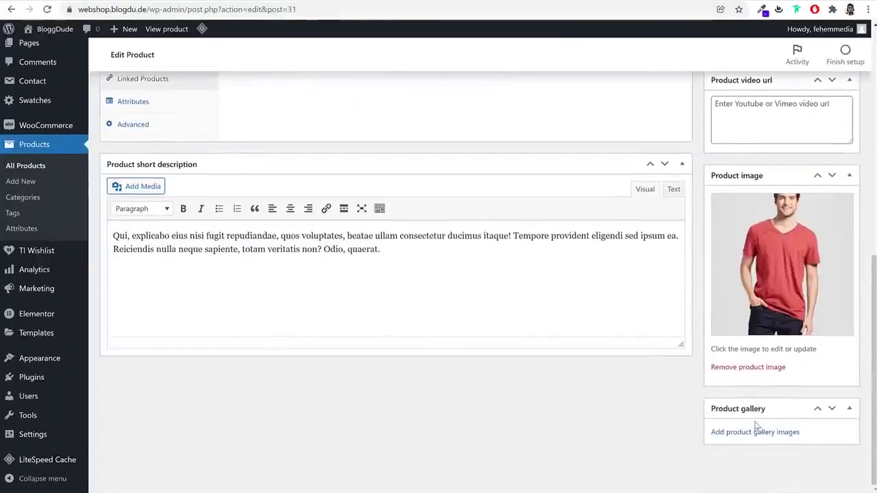
scroll(760, 425, up, 5)
scroll(766, 406, up, 2)
scroll(768, 386, down, 3)
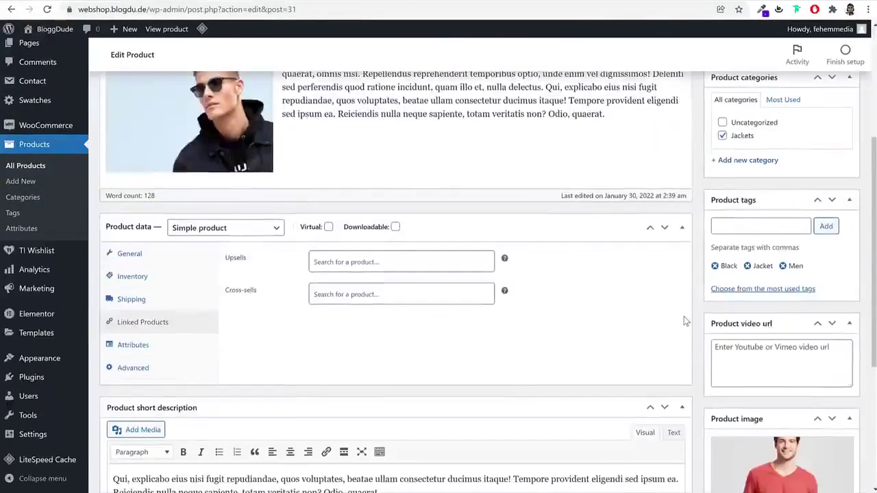
click(236, 230)
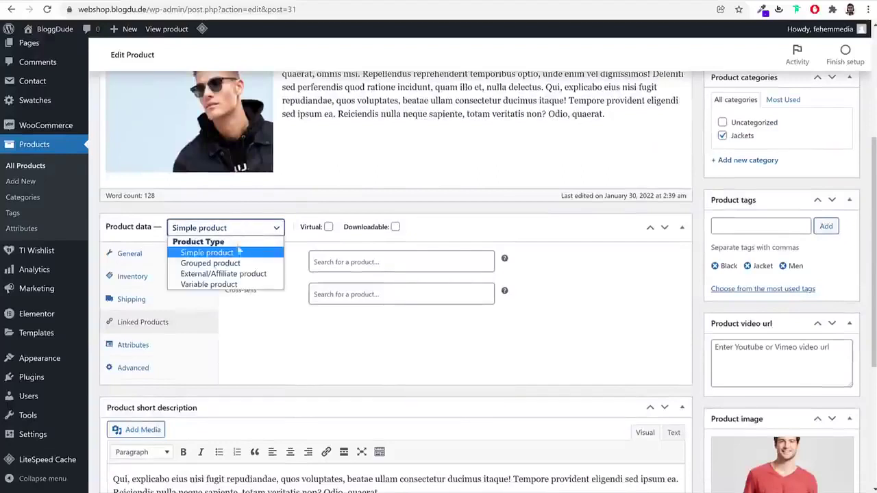
click(222, 278)
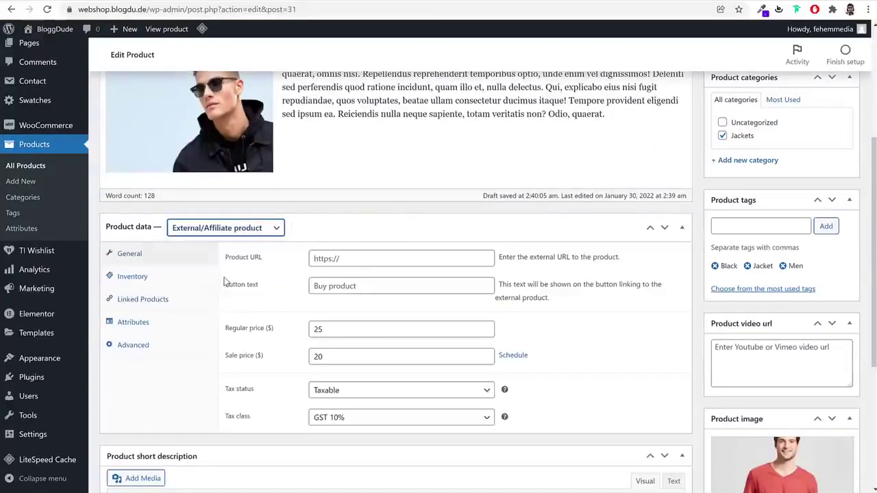
click(339, 260)
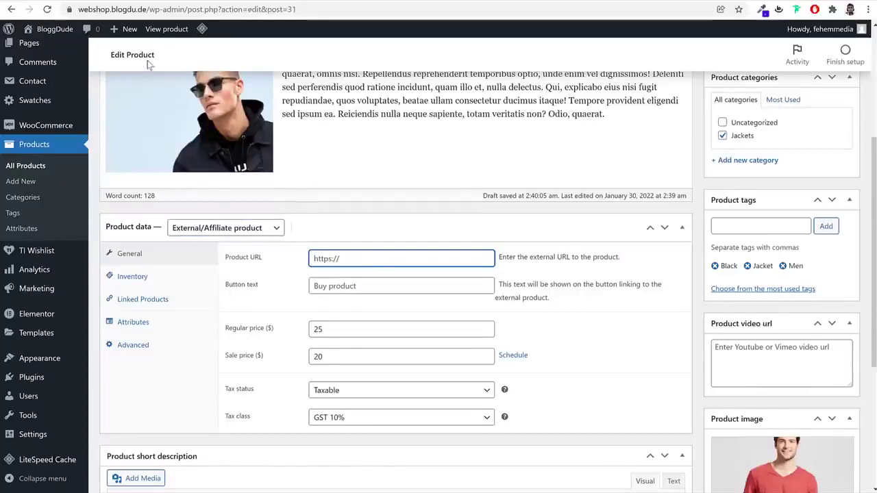
click(149, 10)
click(354, 266)
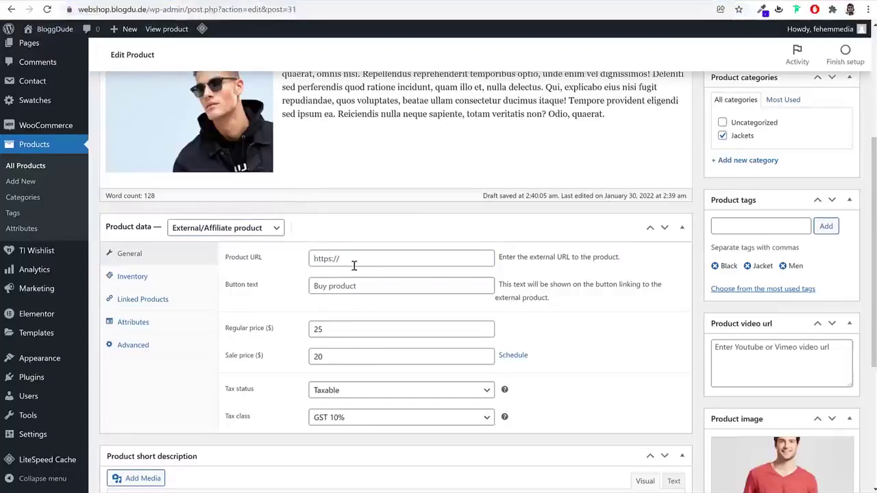
click(354, 266)
text(https://webshop.blogdu.de/)
Set the button text to 'Buy from Amazon' and recheck the product URL
click(355, 284)
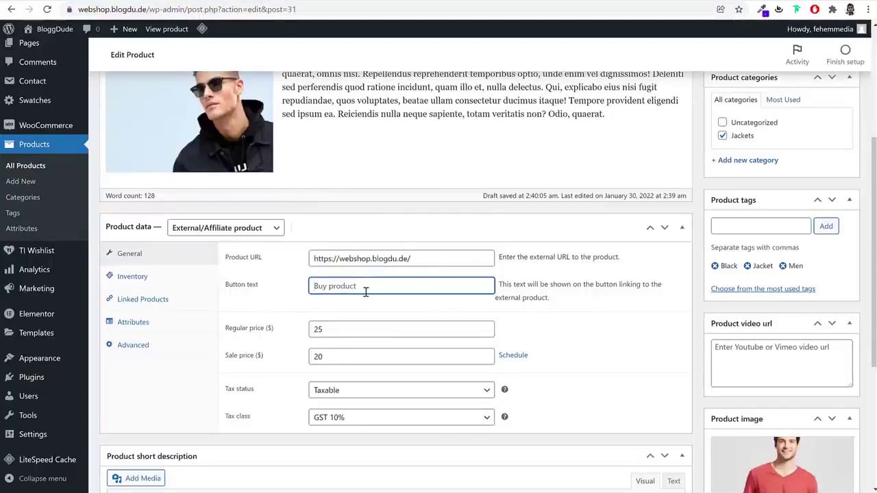
text(Buy from)
click(447, 261)
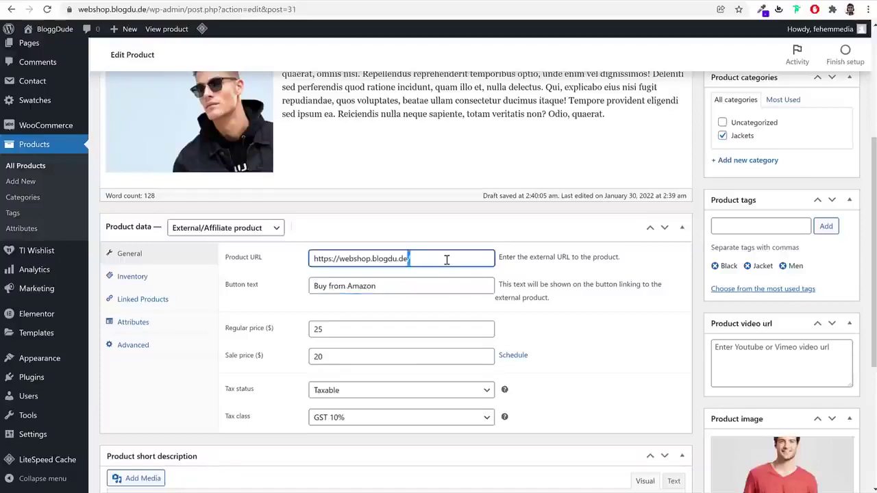
key(ctrl+a)
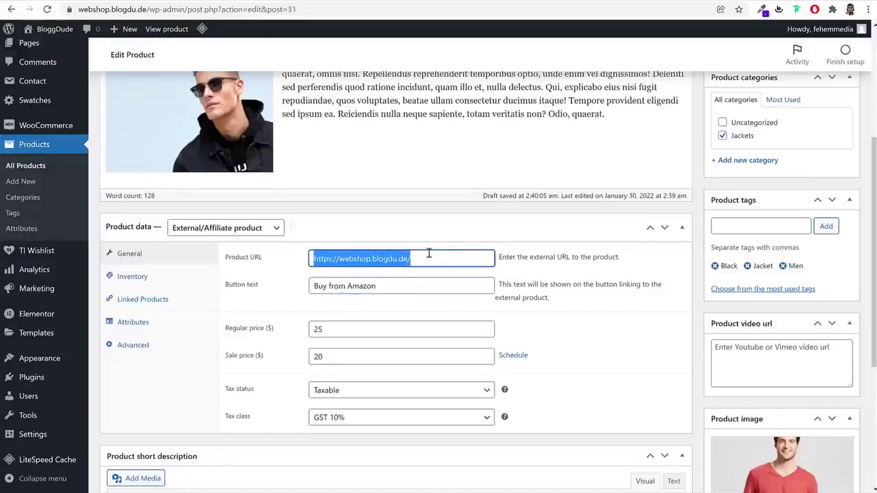
Review the Inventory, Linked Products, Attributes and Advanced tabs, then publish the product
click(168, 282)
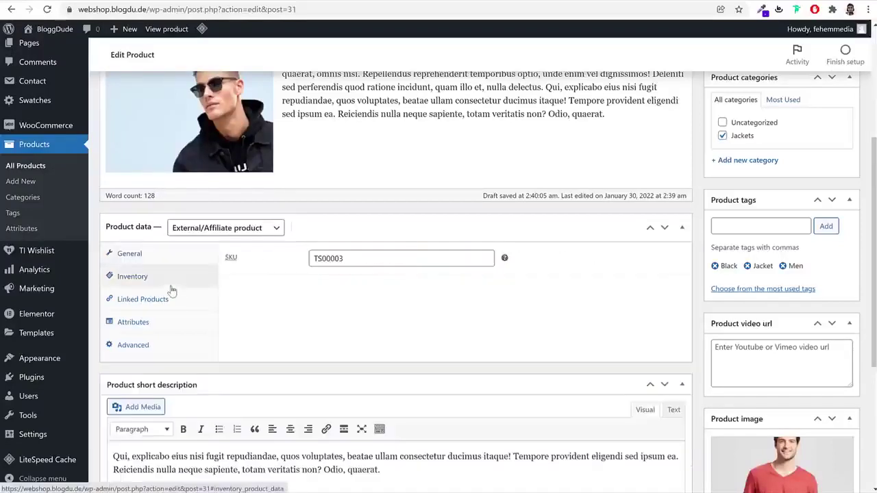
click(170, 301)
click(164, 324)
click(161, 344)
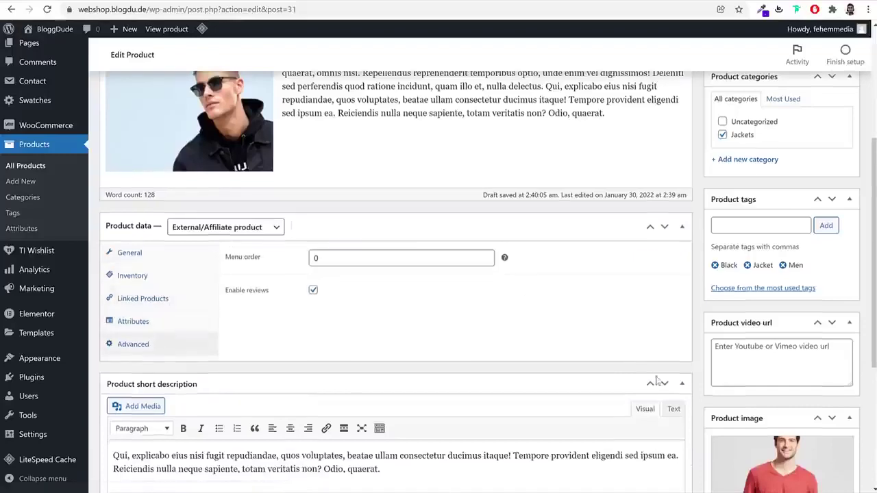
scroll(701, 398, down, 4)
scroll(744, 384, up, 7)
click(833, 264)
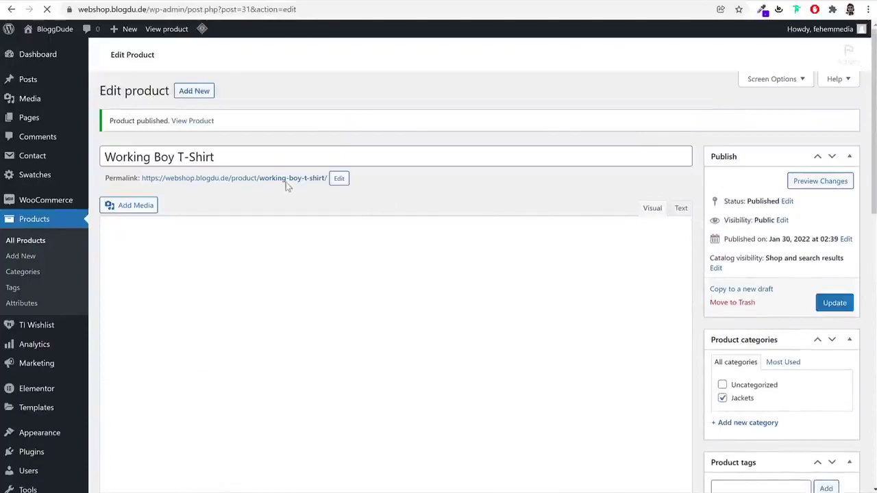
Test the live Working Boy T-Shirt page's Buy from Amazon button, then list all products
right_click(282, 180)
click(375, 2)
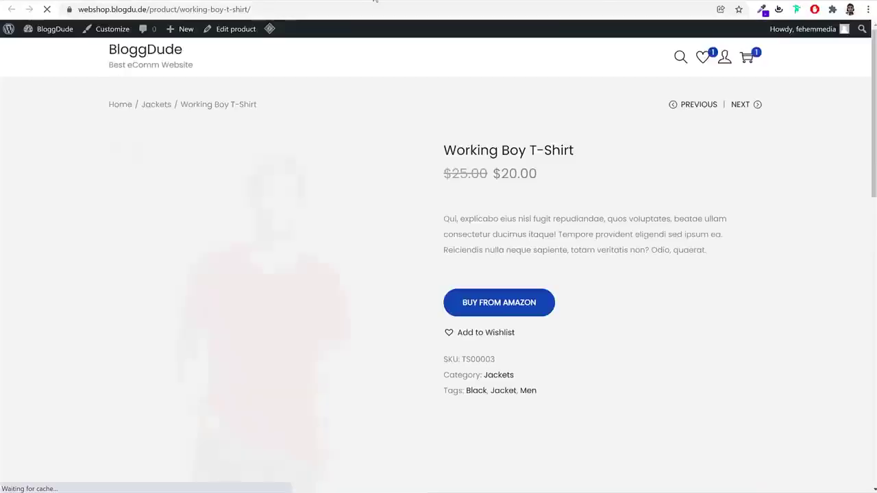
click(501, 307)
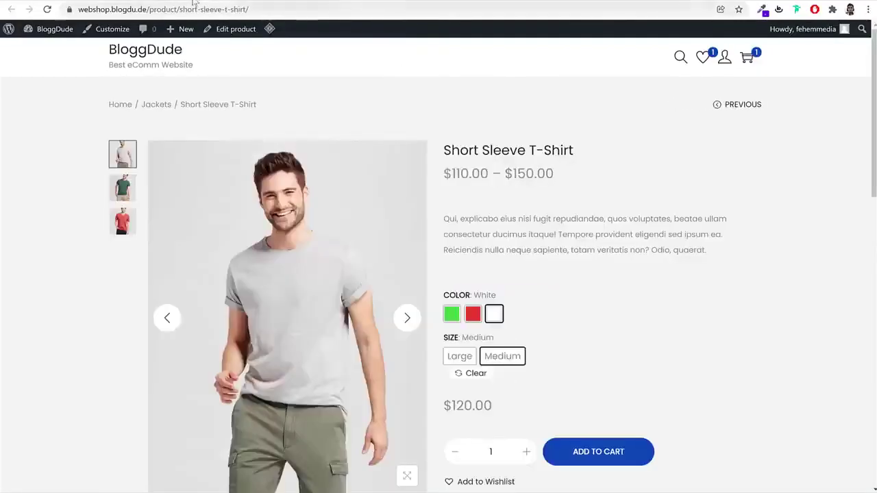
click(195, 3)
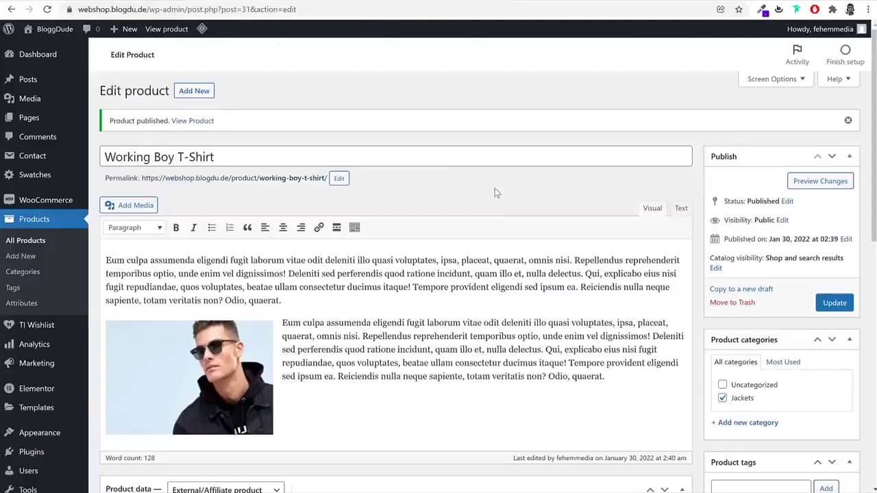
click(49, 241)
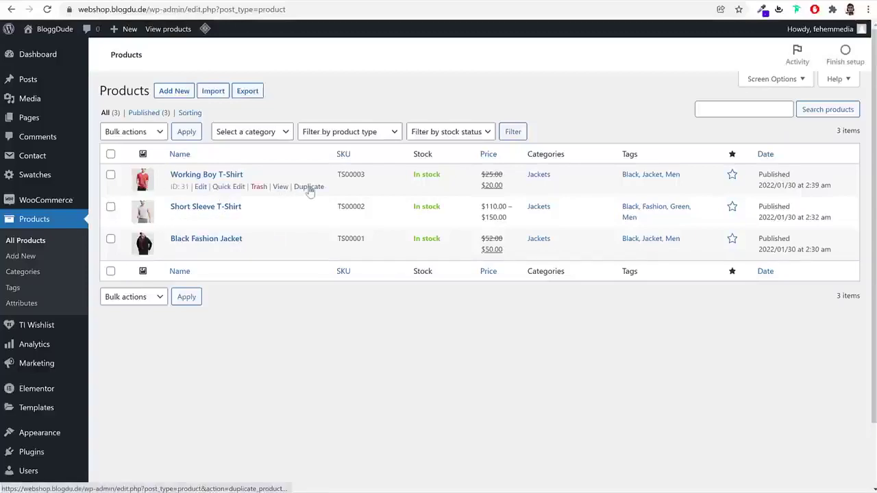
Duplicate Working Boy T-Shirt and retitle the copy 'Single Self Help Book'
click(309, 188)
triple_click(257, 118)
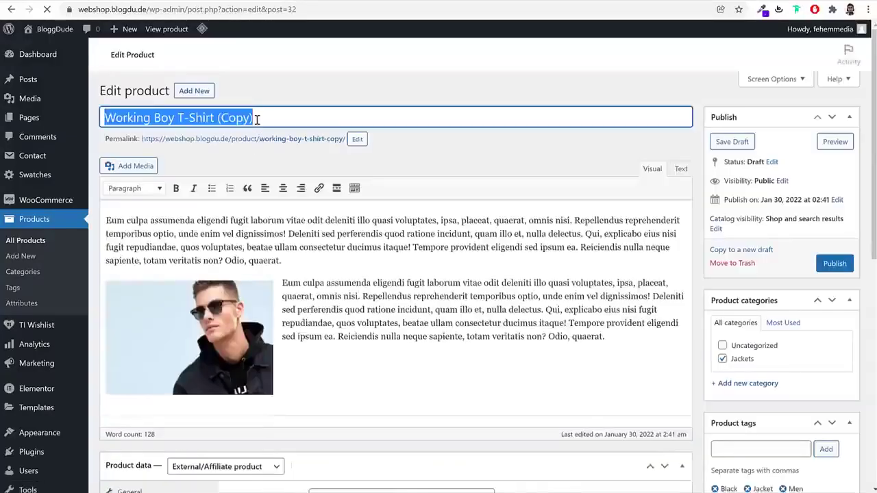
text(E)
key(BackSpace)
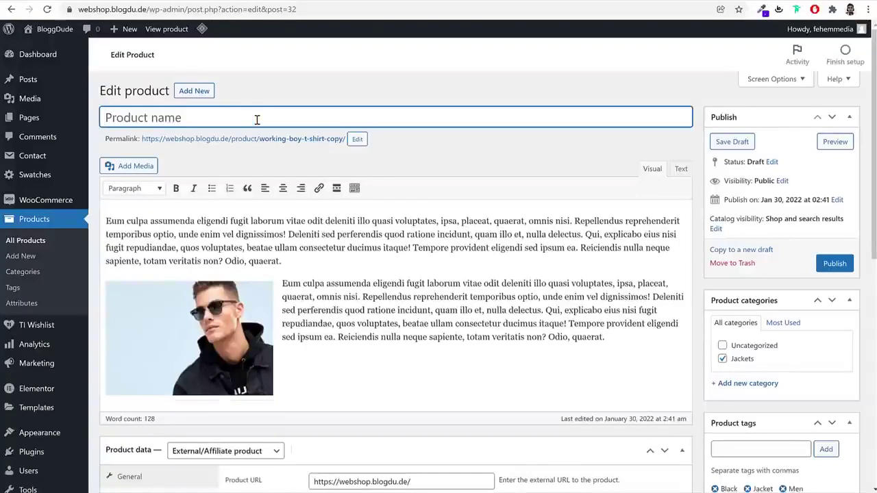
text(Single Self )
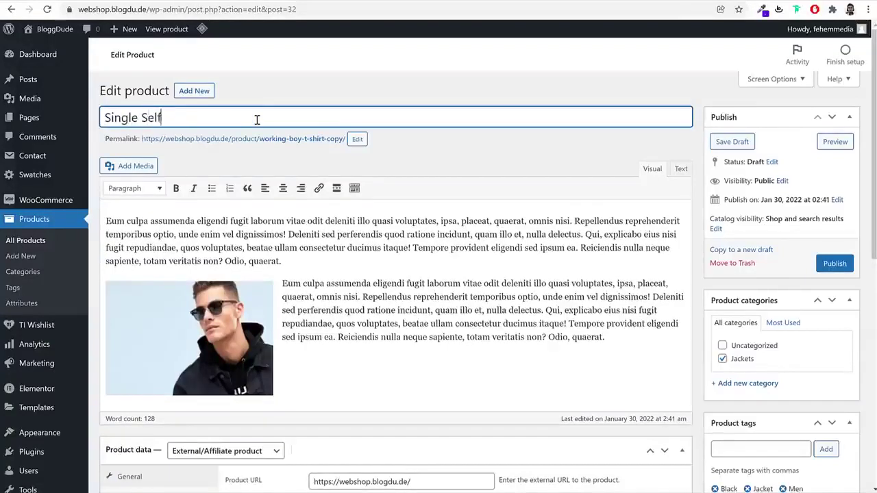
text(Help Book)
Change the copy's permalink slug to single-self-help-book
click(357, 138)
triple_click(303, 139)
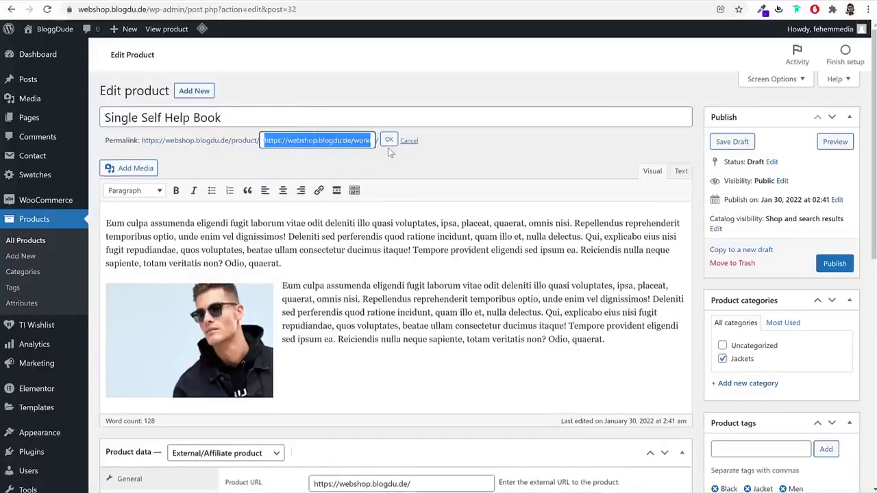
text(Single Self Help Book)
click(388, 140)
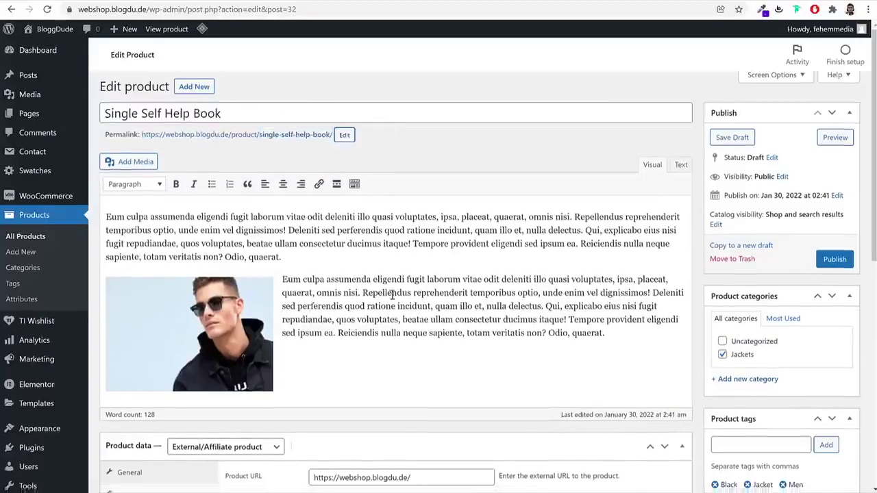
scroll(394, 299, down, 4)
scroll(394, 300, down, 1)
click(226, 115)
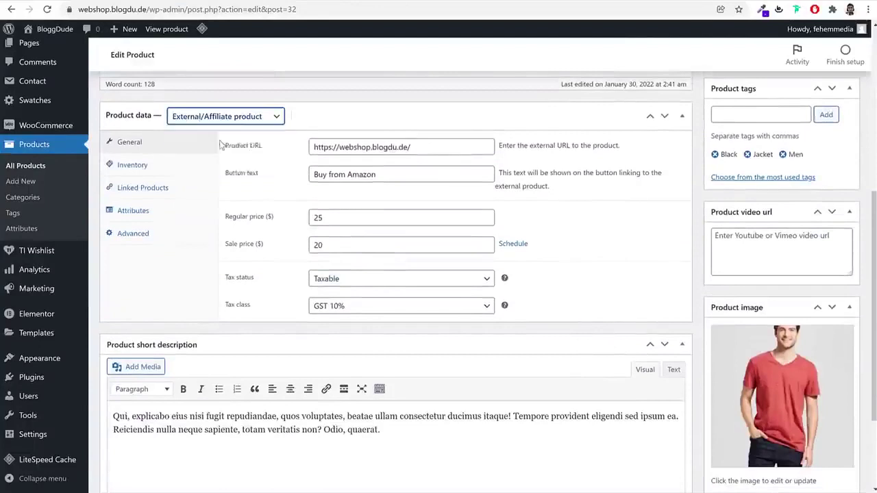
Make the product a simple product that is both virtual and downloadable
click(206, 141)
click(329, 115)
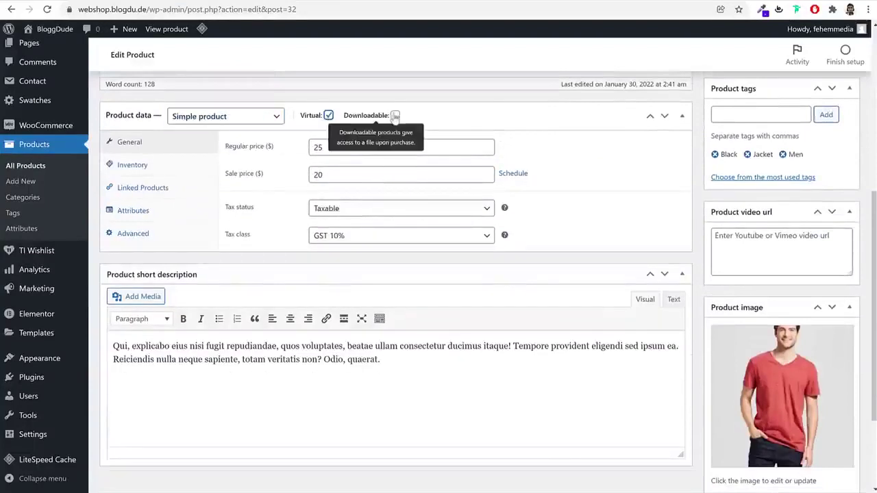
click(396, 115)
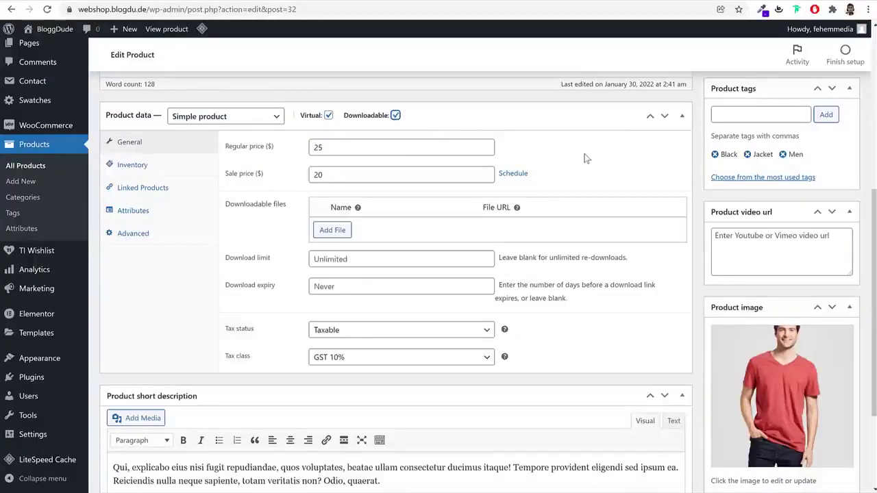
Add a downloadable file named PDF File, using a media library item's URL
click(334, 231)
click(406, 230)
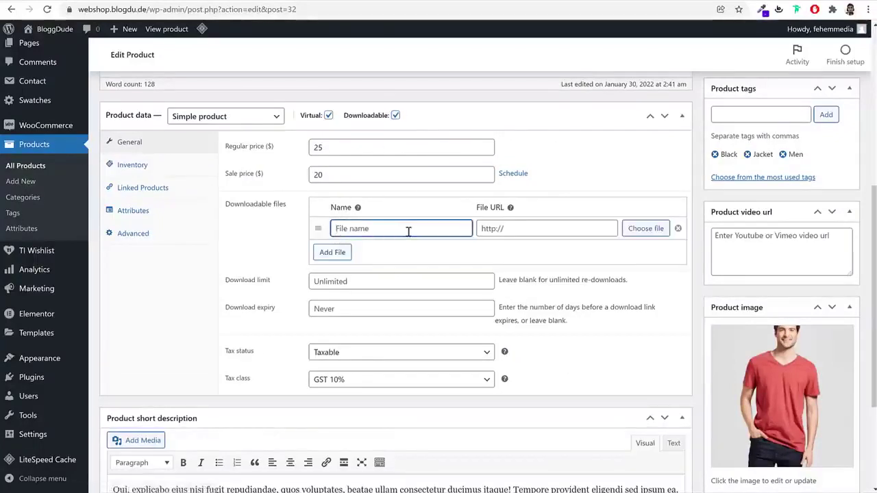
text(P)
click(645, 228)
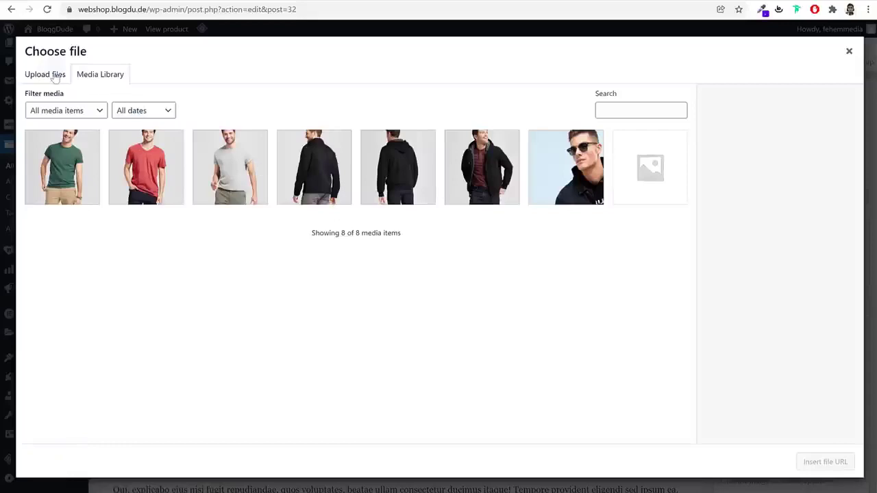
click(58, 77)
click(102, 73)
click(317, 171)
click(845, 464)
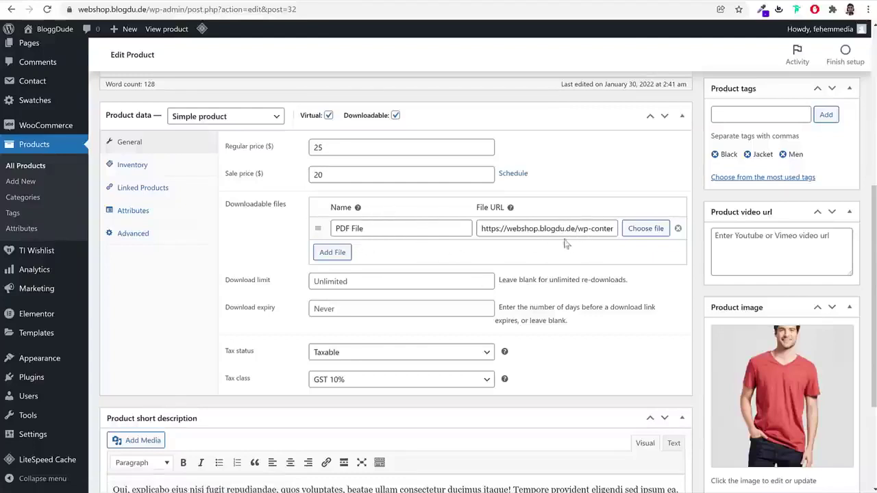
Set the tax class to Standard and the tax status to None
click(369, 383)
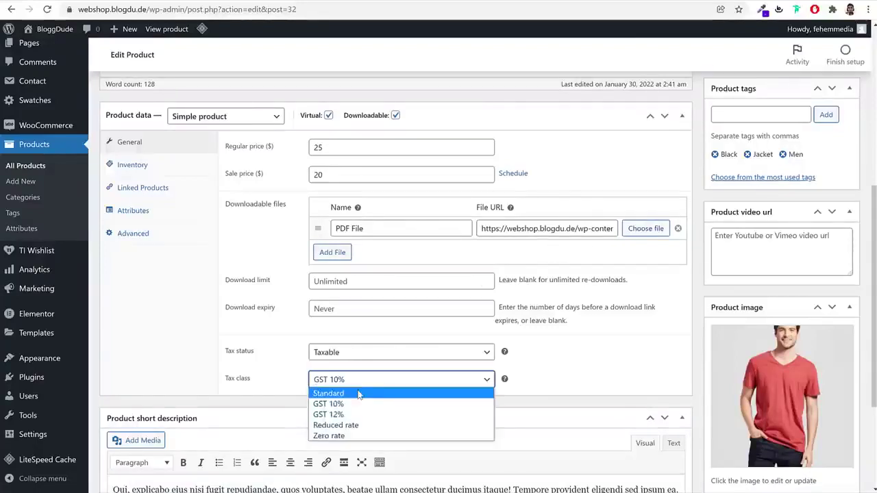
click(352, 393)
click(353, 352)
click(347, 388)
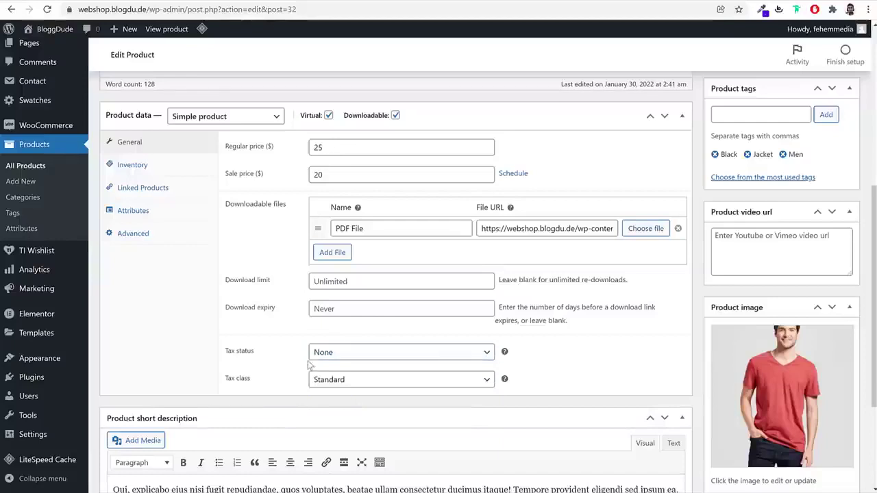
Change the SKU to TS00004 and limit the product to one per order
click(161, 168)
drag(358, 147, 340, 152)
text(4)
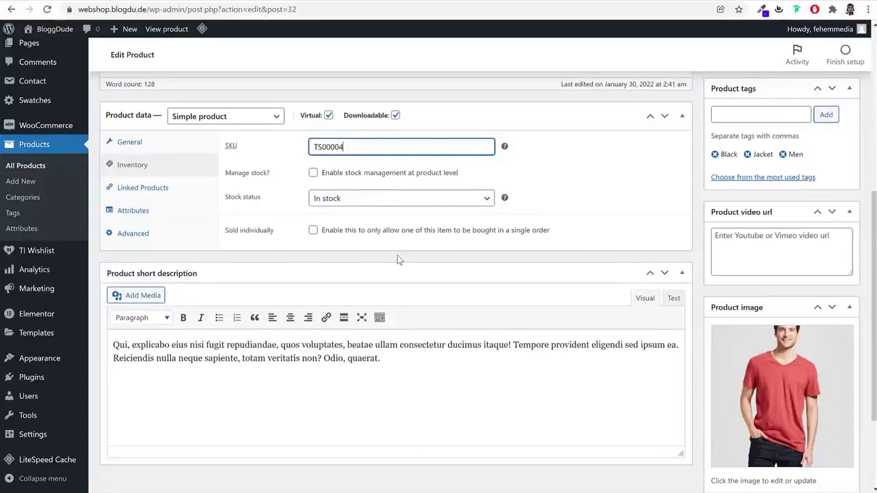
click(313, 230)
drag(276, 235, 231, 235)
click(226, 238)
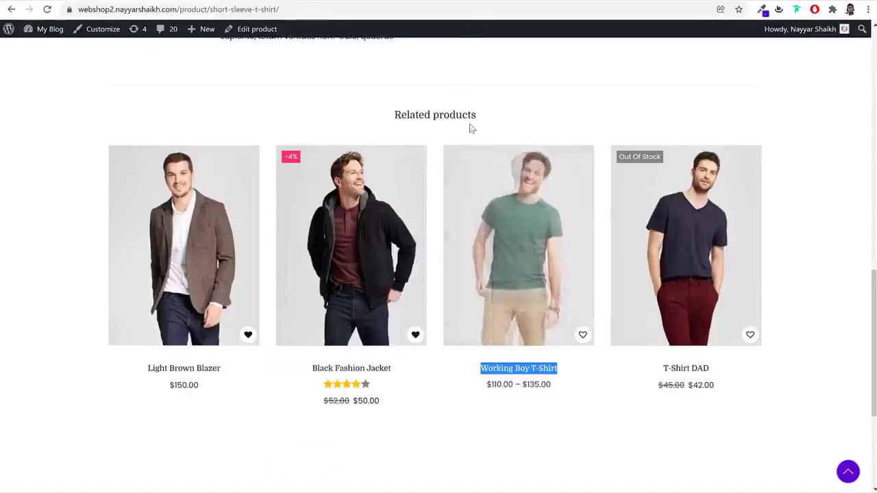
scroll(525, 208, up, 10)
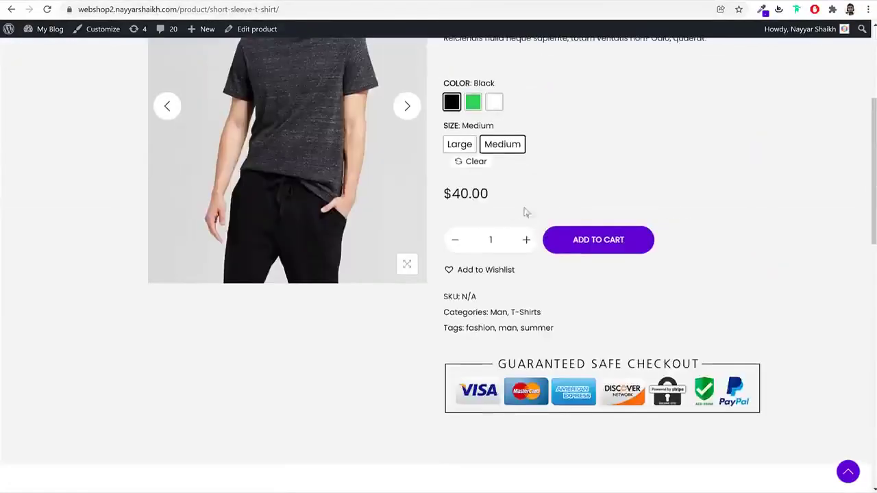
click(526, 239)
click(455, 239)
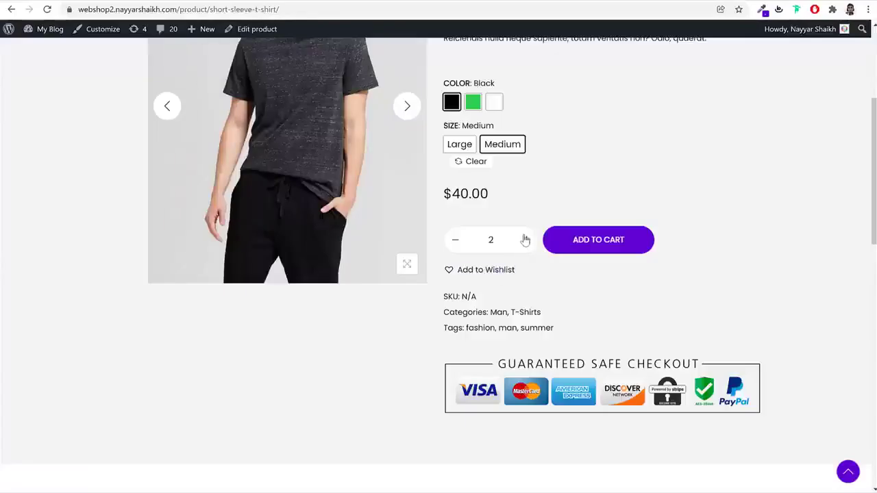
Replace the red T-shirt product image with the green T-shirt image
click(525, 239)
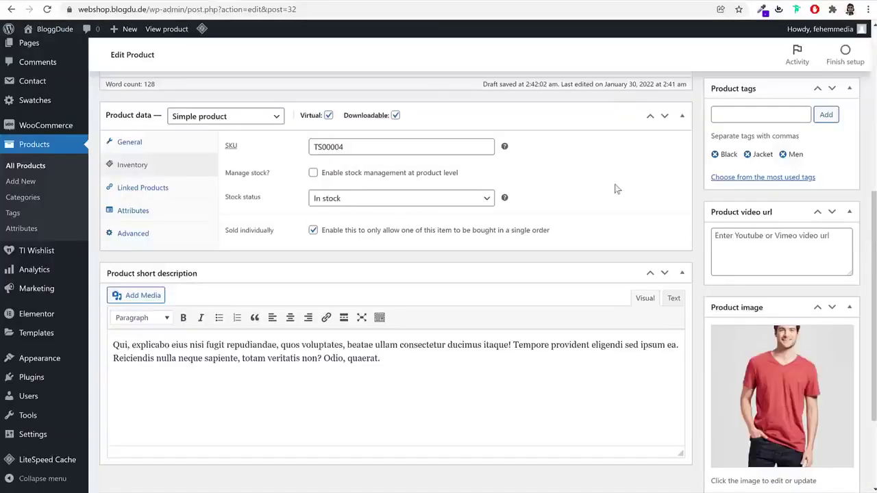
click(171, 142)
click(171, 164)
scroll(716, 340, up, 4)
scroll(716, 340, down, 6)
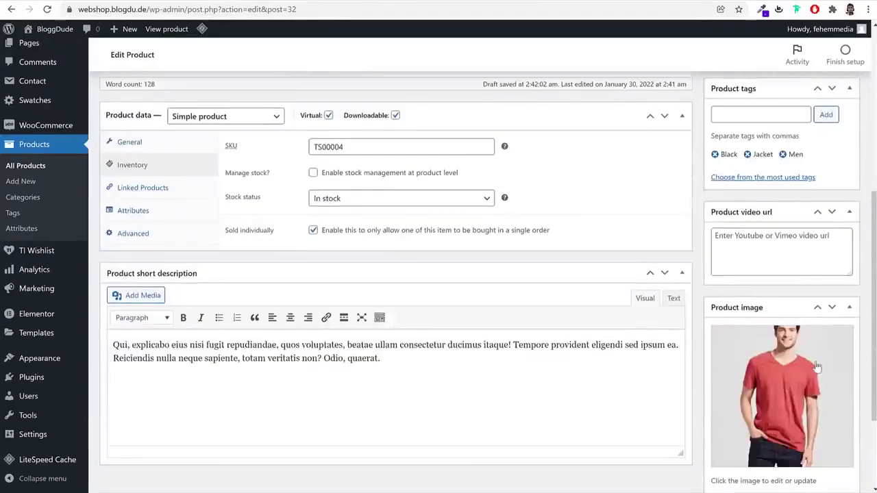
click(775, 388)
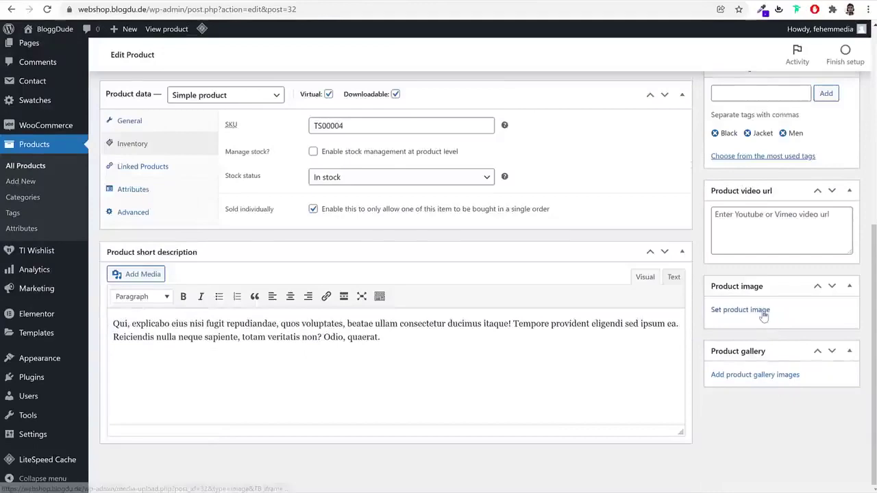
click(759, 310)
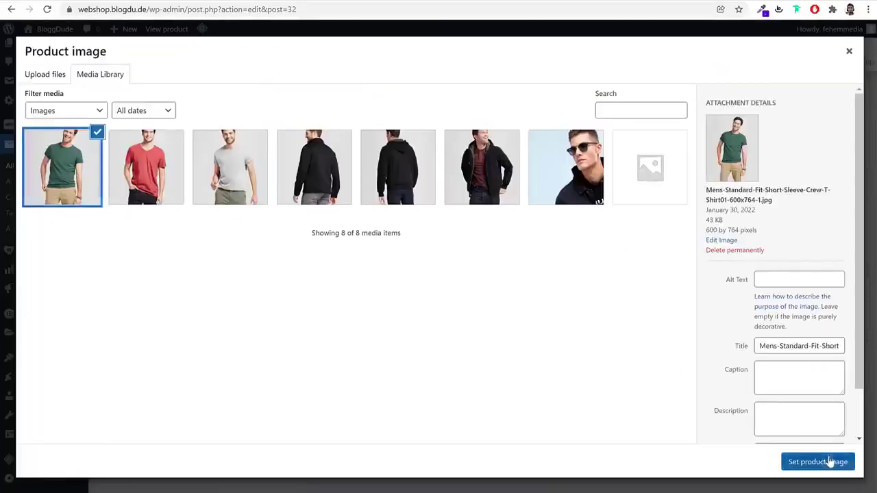
click(829, 462)
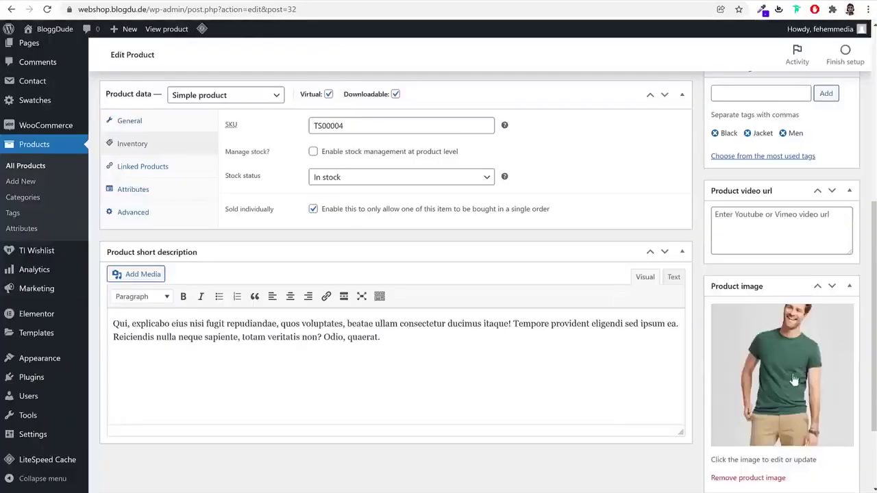
Move the product from Jackets into a new Books category and publish it
scroll(793, 381, down, 2)
scroll(793, 379, up, 7)
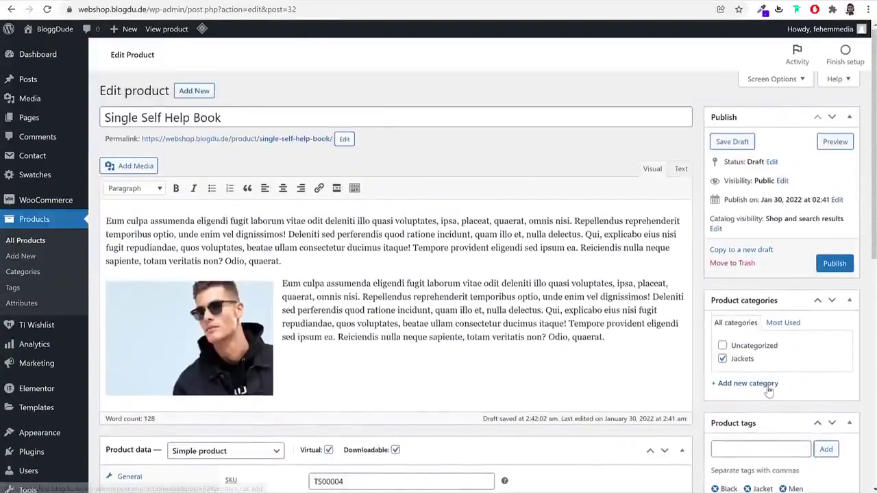
click(764, 385)
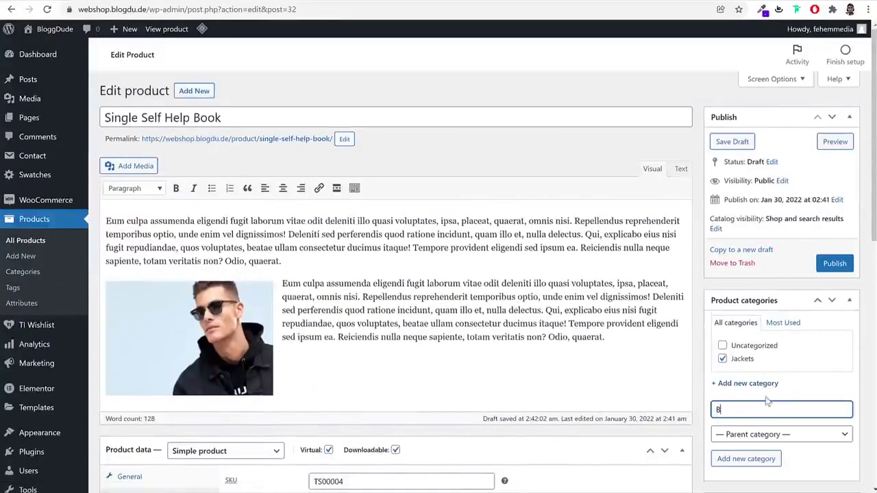
click(755, 457)
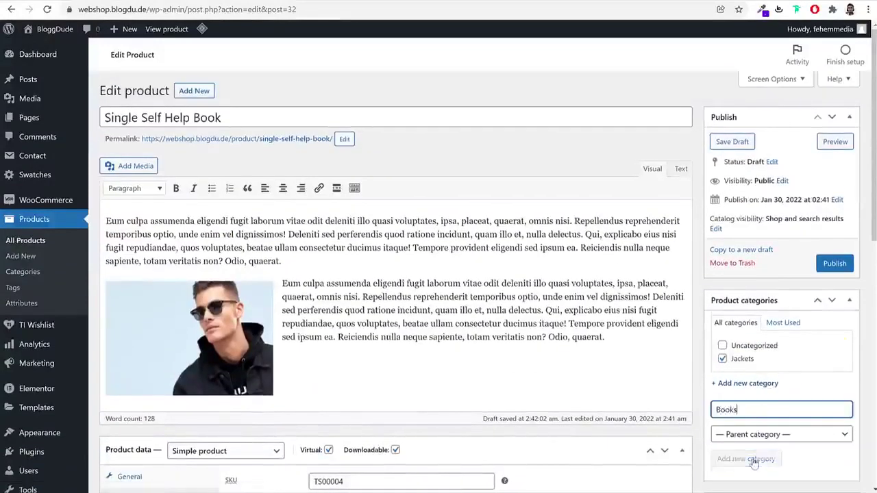
click(740, 372)
click(829, 266)
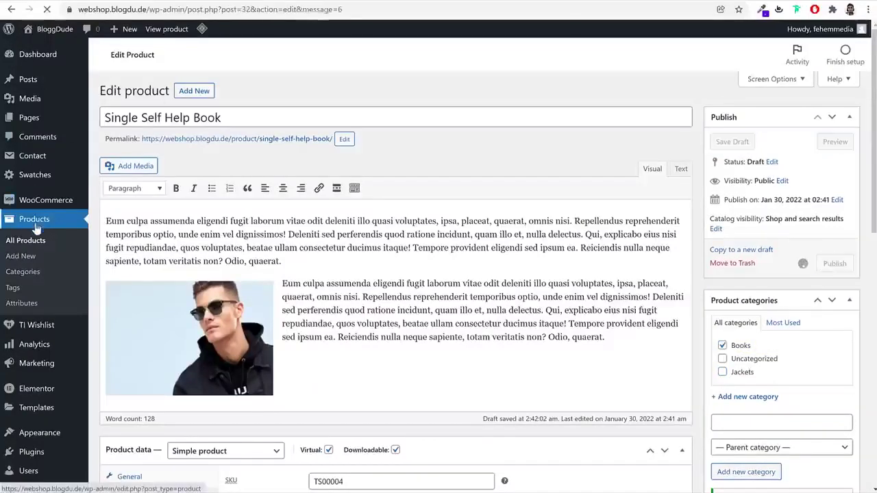
Swap the old clothing tags for Self Help and Book, then update the product
scroll(795, 314, down, 5)
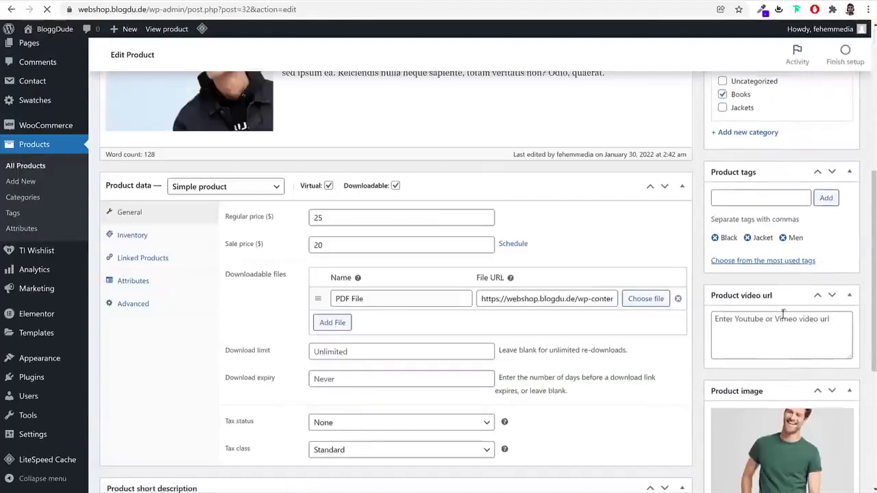
click(715, 238)
click(715, 237)
click(733, 201)
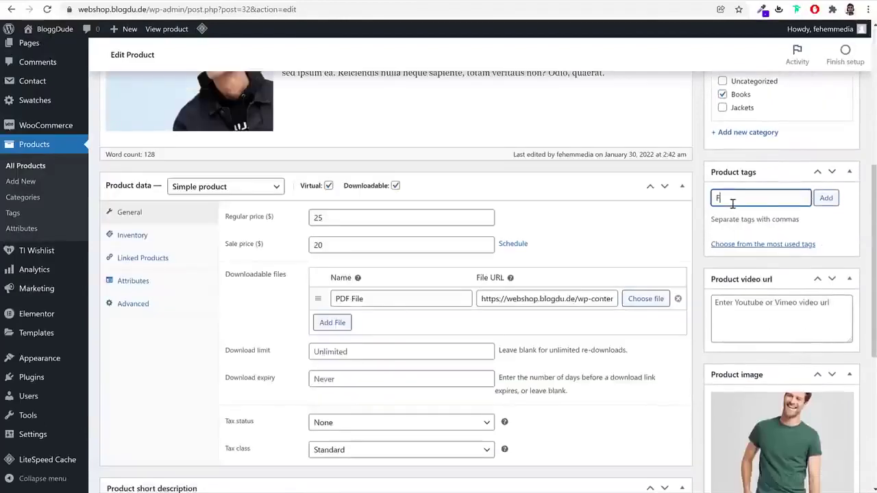
text(Self H)
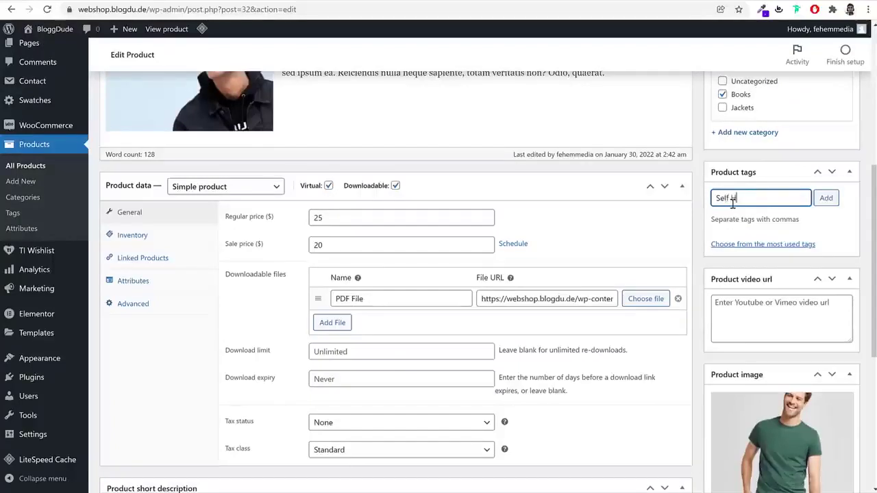
text(elp)
key(Return)
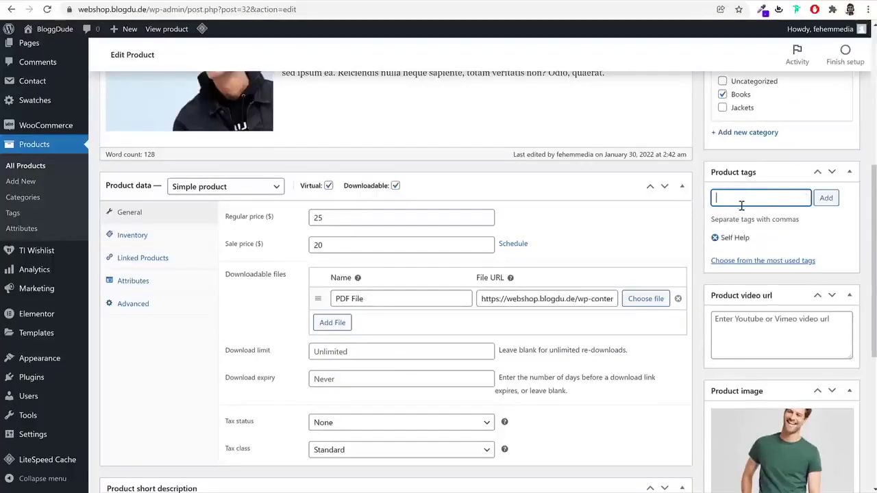
text(Book)
key(Return)
scroll(849, 246, up, 4)
click(843, 278)
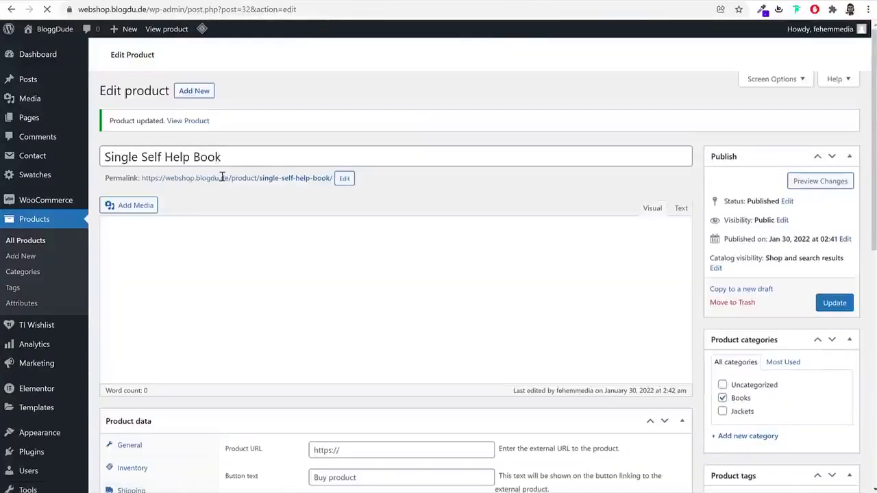
Add Single Self Help Book to the cart from its product page, confirming $70 total and quantity 1
right_click(197, 128)
right_click(189, 153)
key(Escape)
click(188, 151)
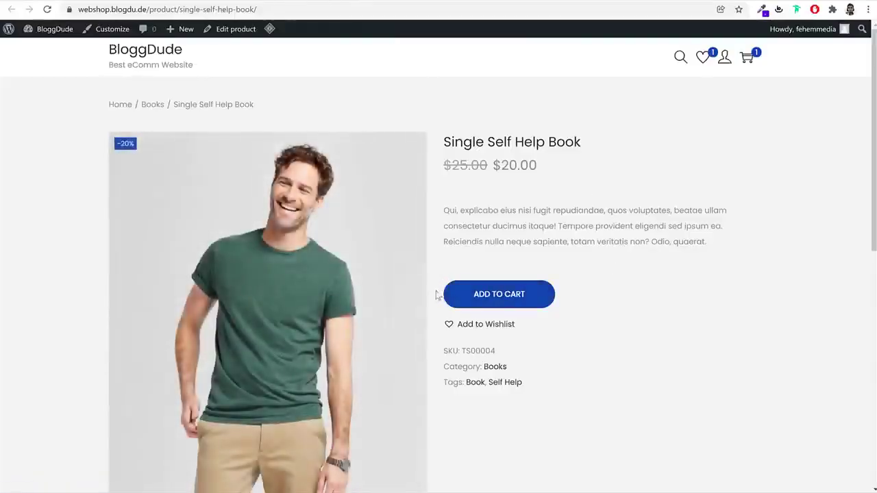
click(483, 301)
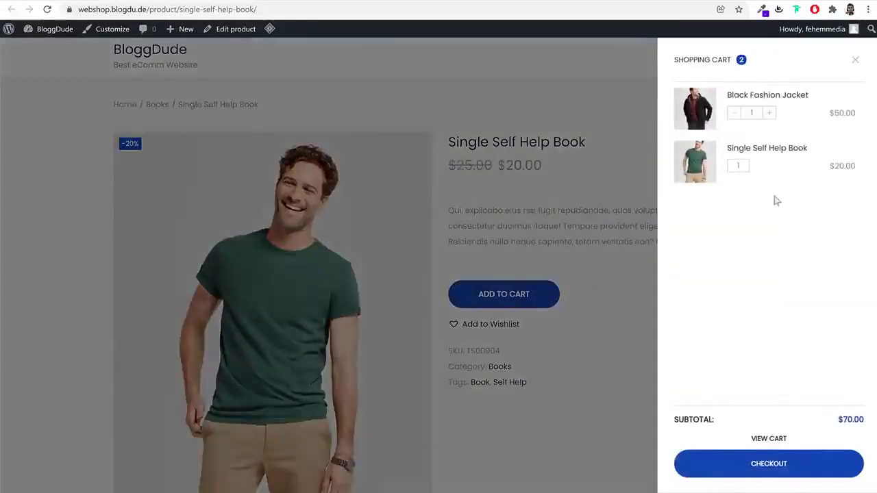
click(582, 205)
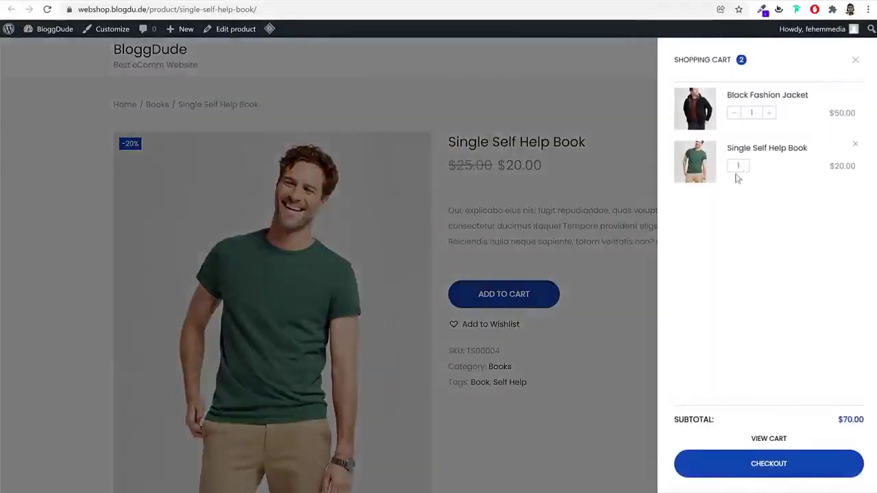
click(855, 60)
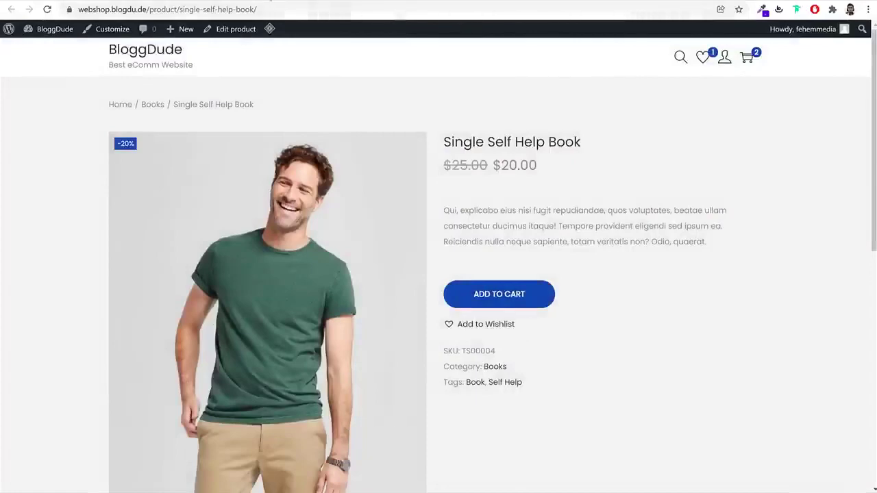
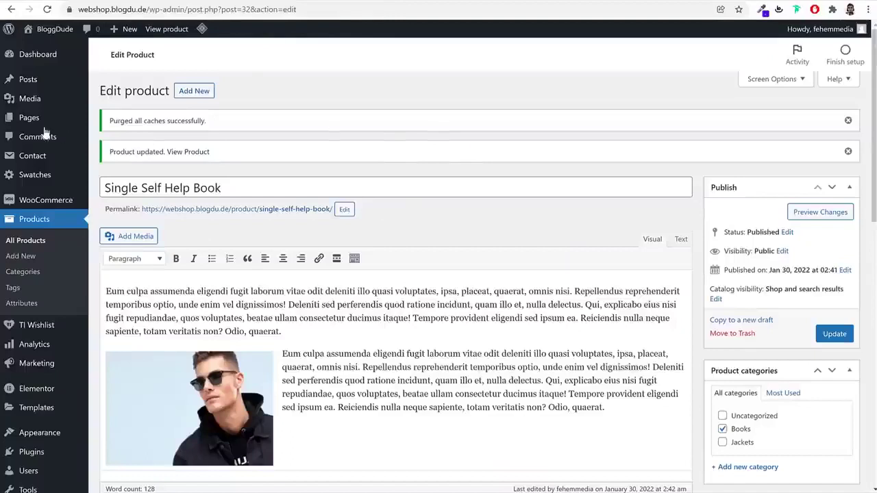
Create a new page titled 'Home', publish it, and return to the dashboard
click(41, 120)
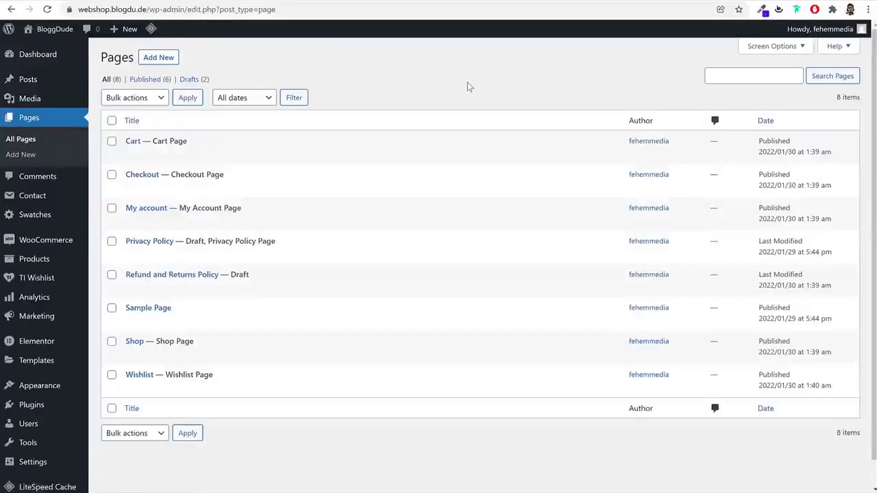
click(169, 62)
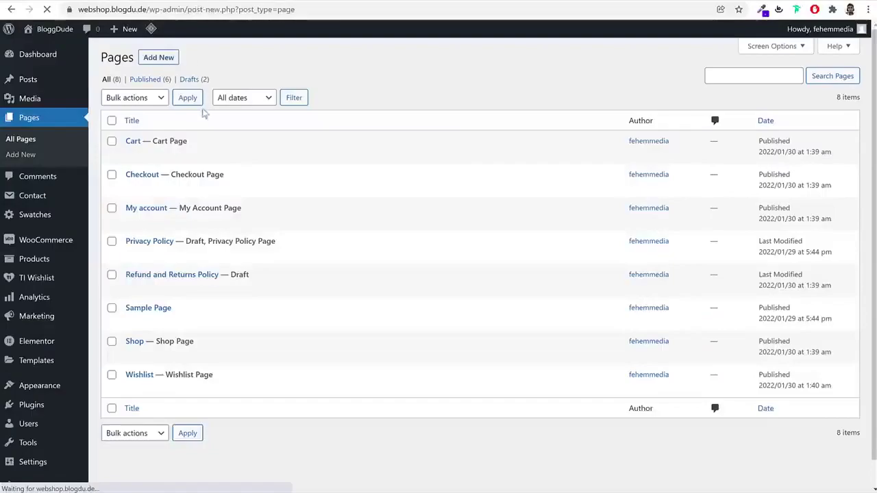
key(Escape)
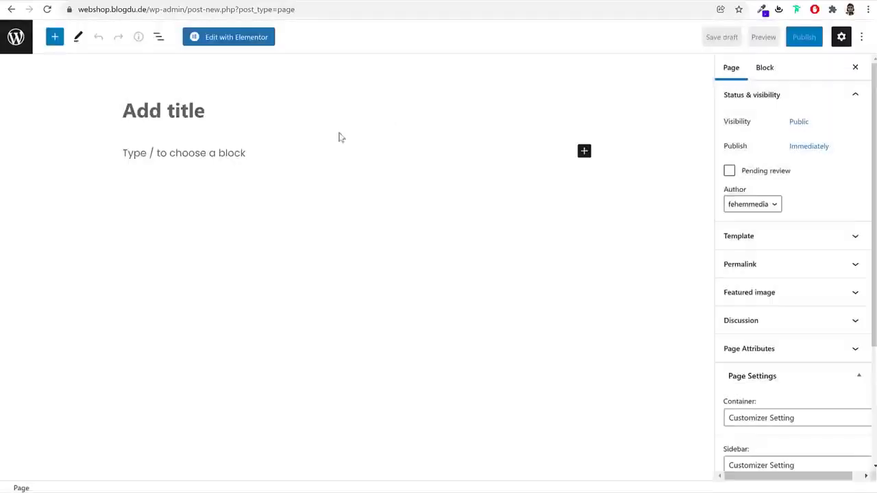
text(Home)
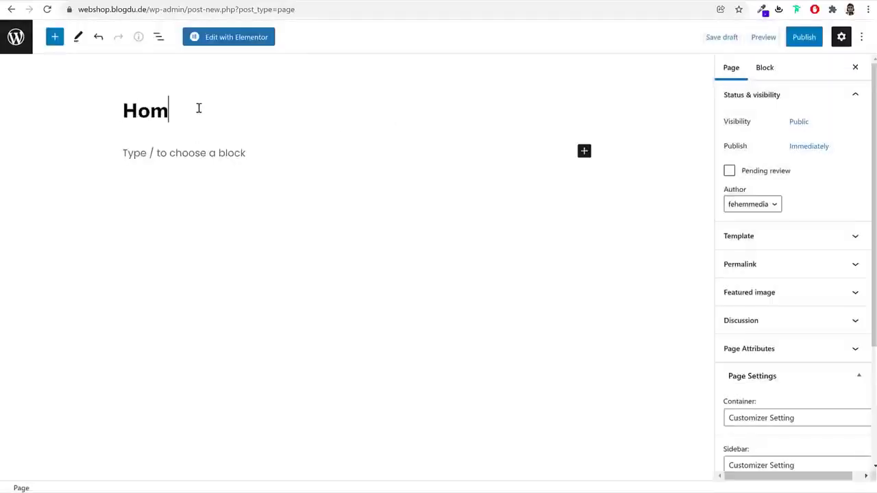
click(815, 41)
click(767, 42)
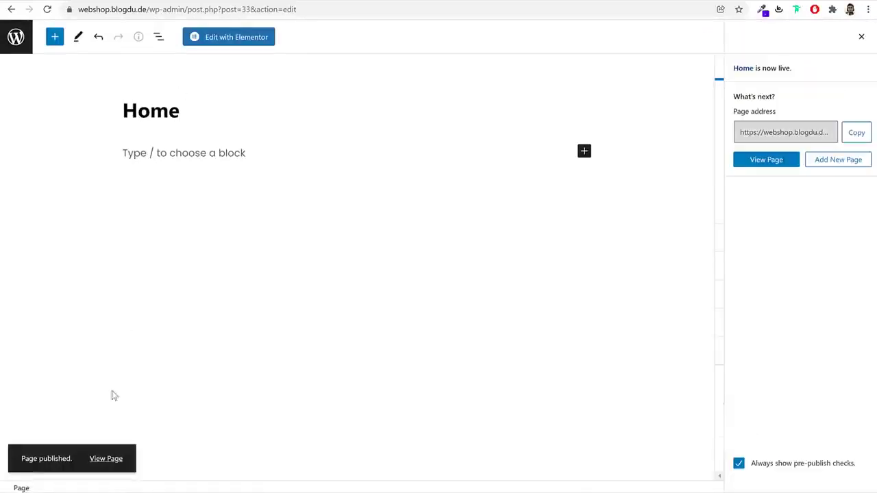
click(25, 45)
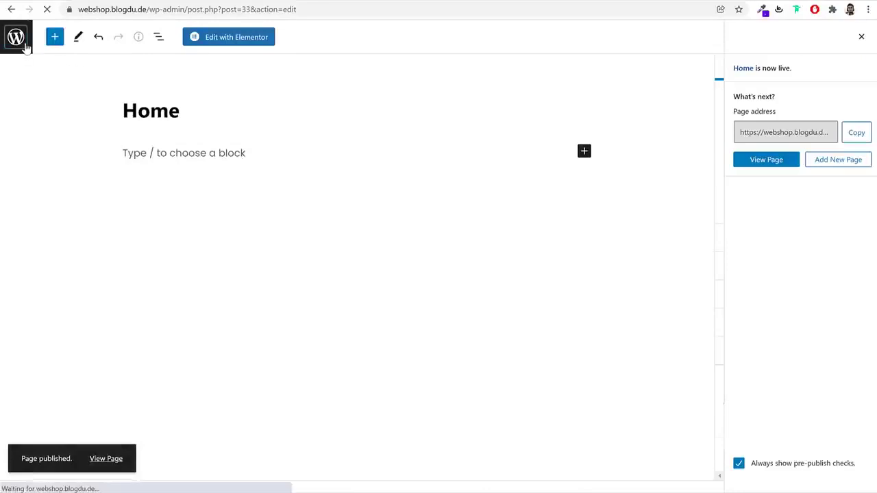
In Reading settings, set the homepage to the static page 'Home' and save
scroll(522, 229, down, 1)
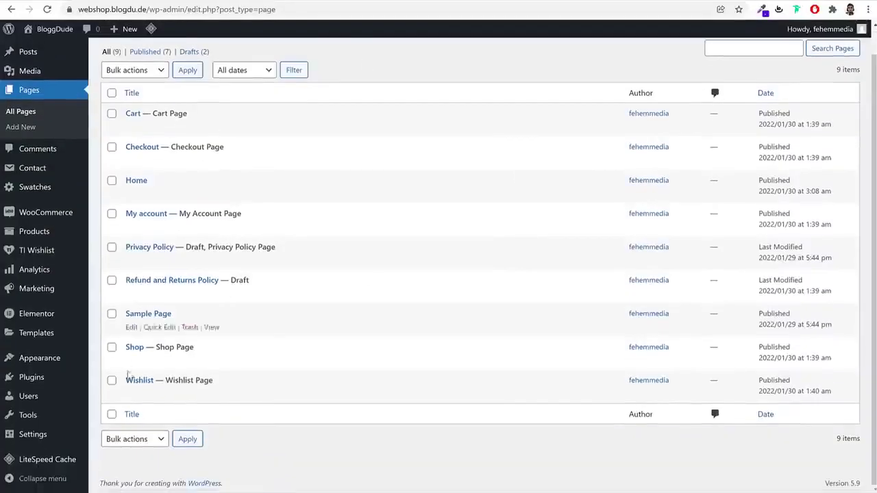
mouse_move(41, 434)
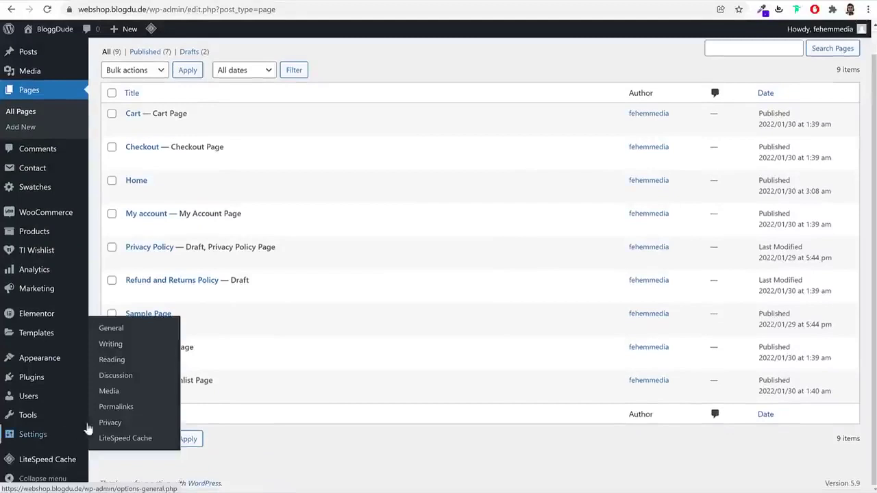
click(115, 362)
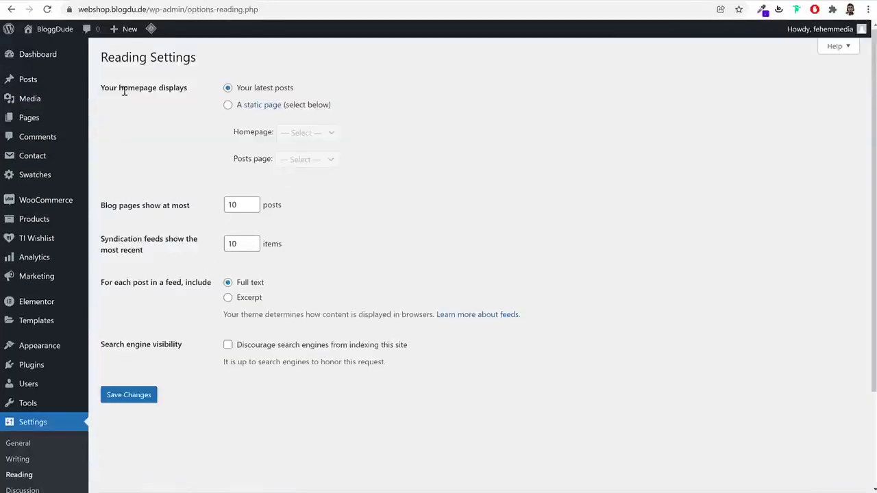
drag(108, 89, 194, 90)
click(236, 107)
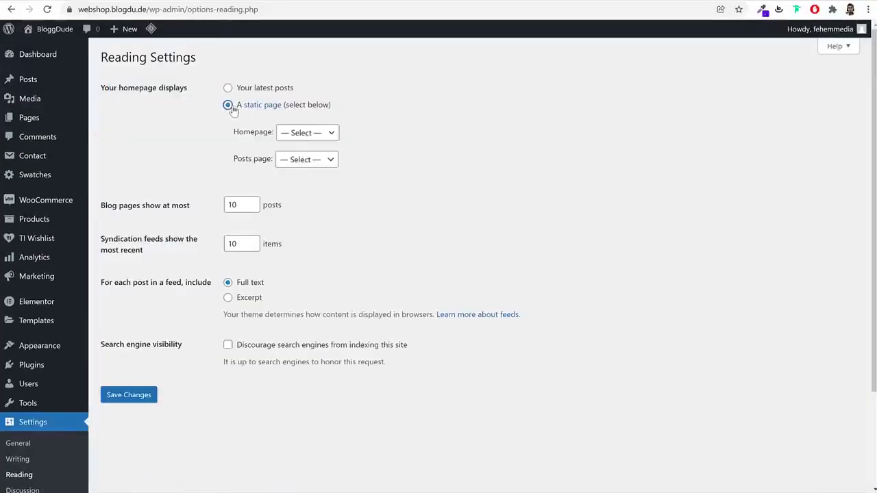
click(301, 133)
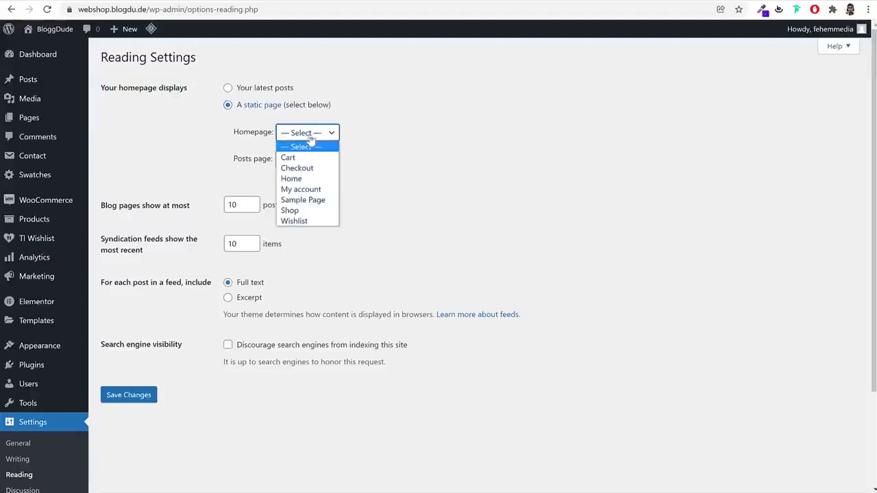
click(291, 179)
click(124, 397)
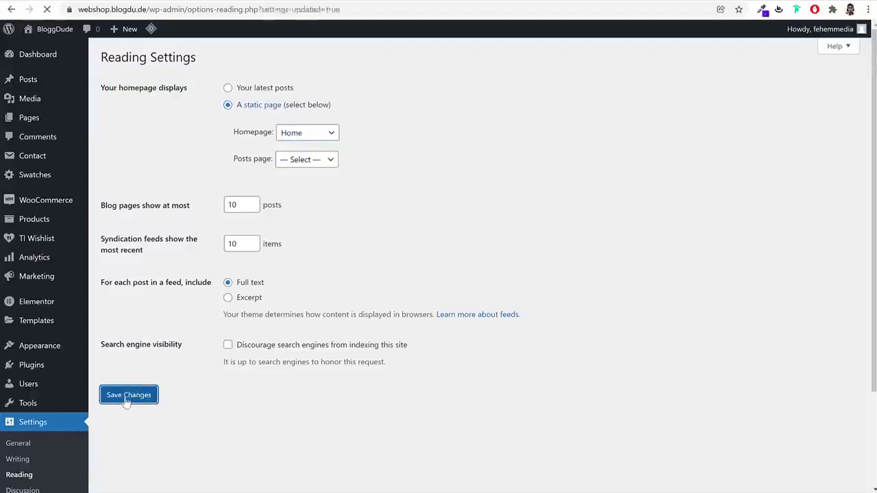
Open the Home page, now marked Front Page, for editing
click(23, 121)
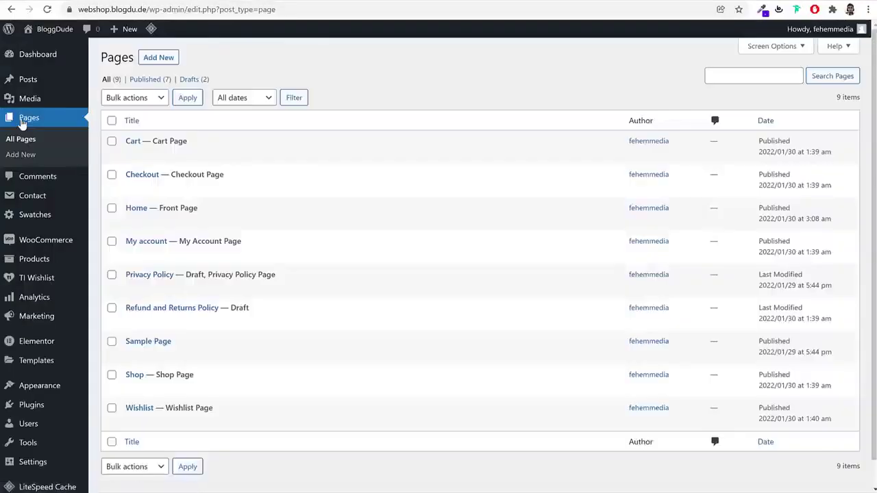
drag(206, 212, 160, 211)
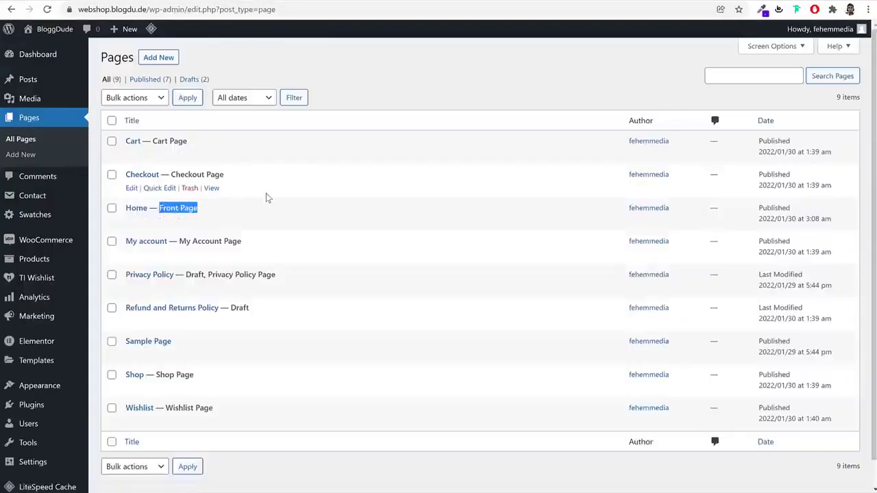
click(132, 222)
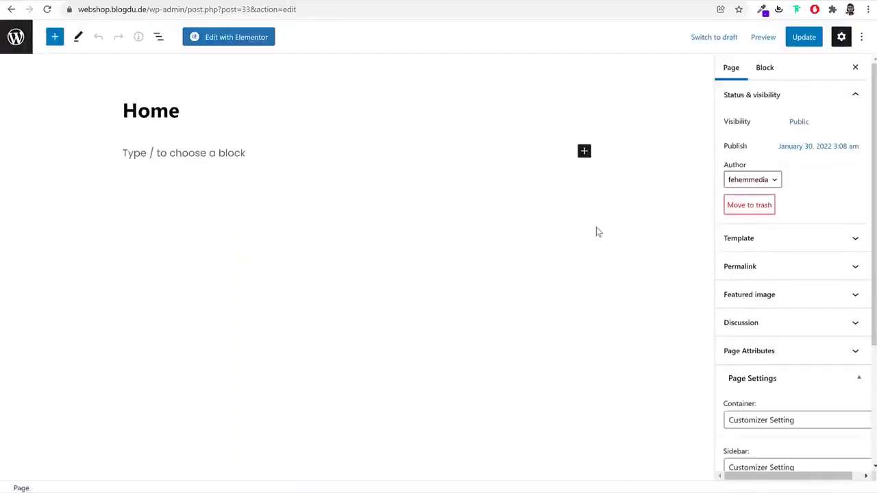
Launch Home in Elementor and scroll through the reference shop's hero banner and homepage
click(237, 42)
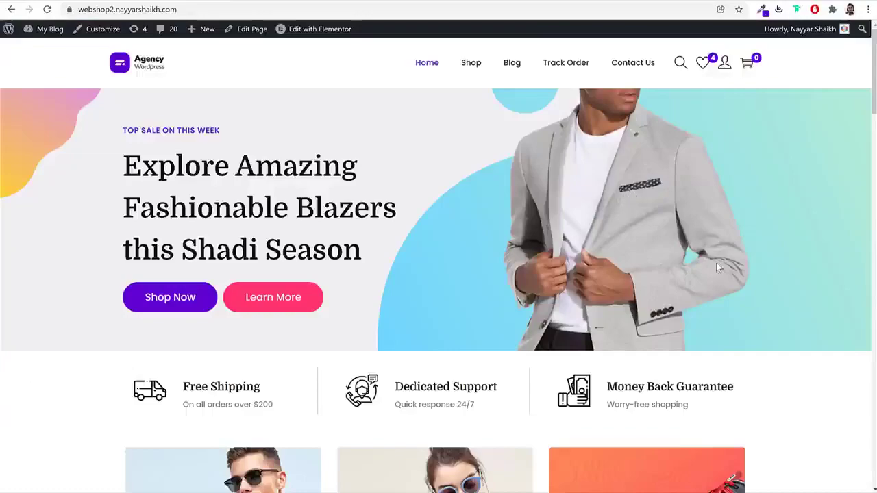
scroll(716, 261, down, 7)
scroll(718, 267, down, 10)
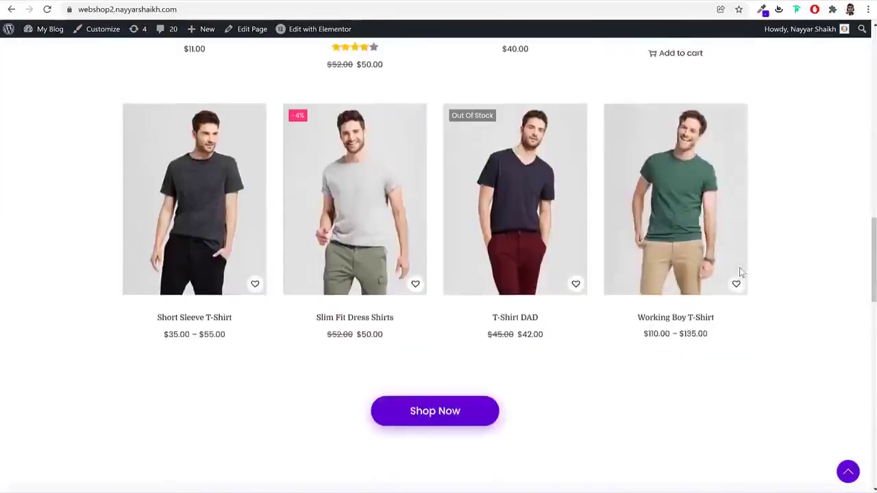
scroll(740, 274, up, 15)
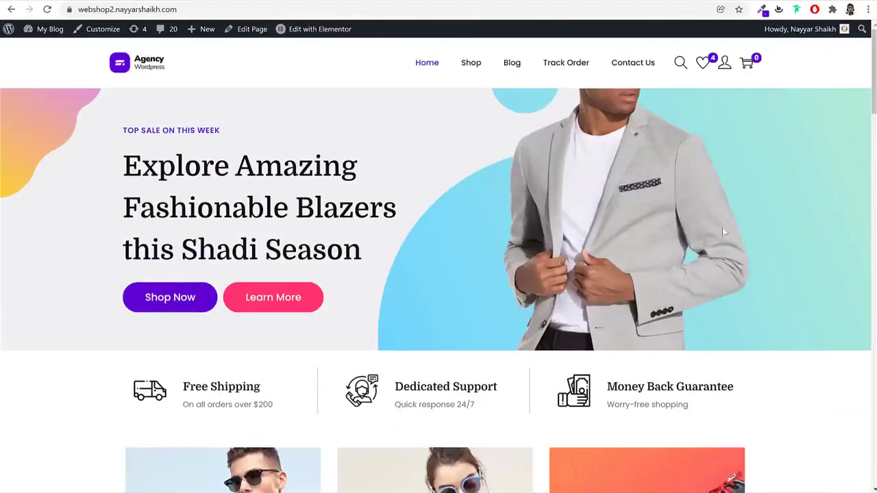
drag(103, 130, 453, 251)
click(241, 226)
scroll(241, 227, down, 3)
scroll(479, 251, down, 8)
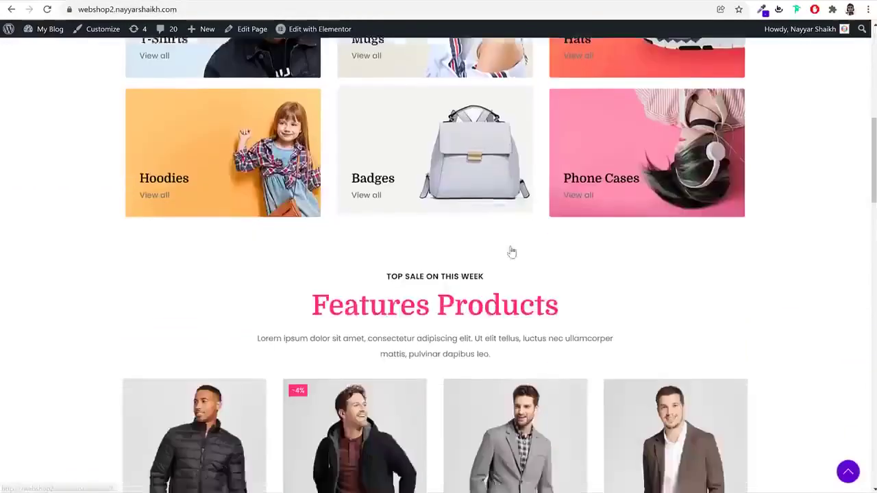
scroll(511, 252, down, 5)
scroll(510, 252, up, 15)
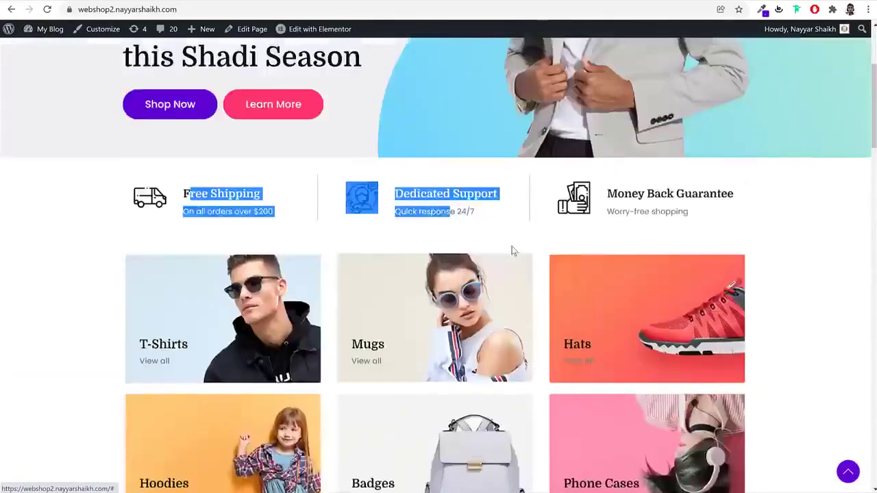
click(426, 176)
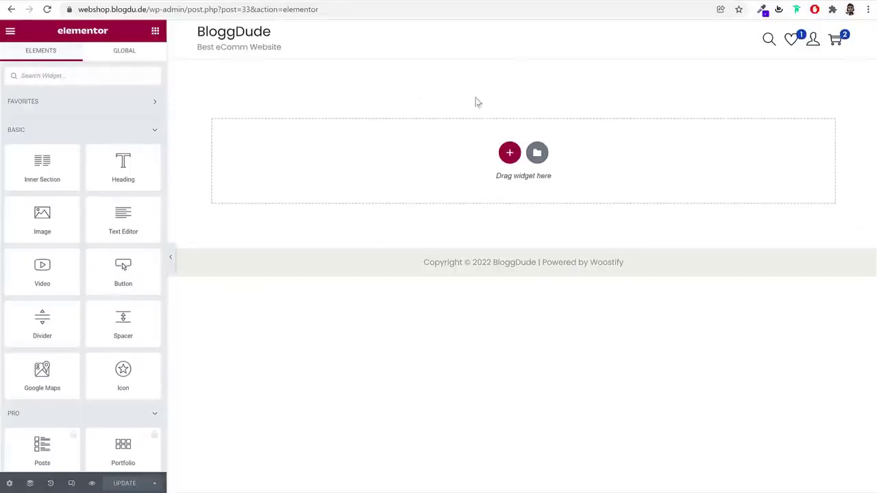
Add a two-column section at the top of Home and bring up the Elements widget list
scroll(133, 276, down, 20)
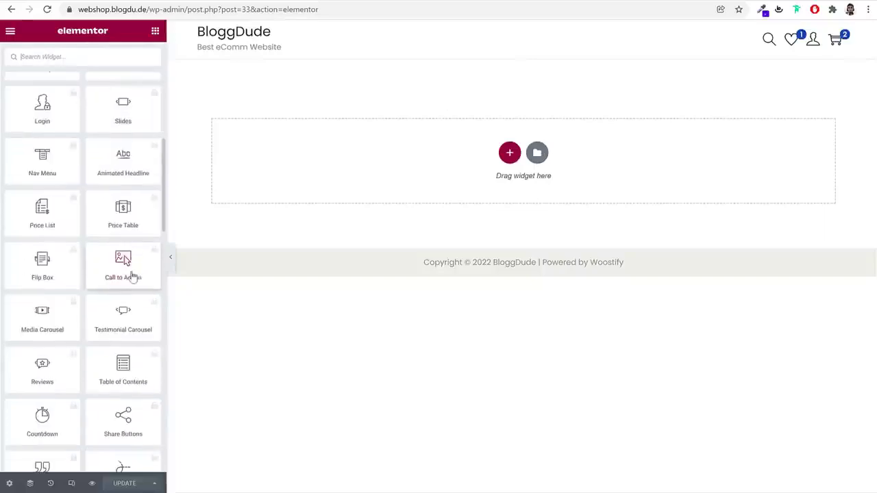
scroll(130, 277, up, 20)
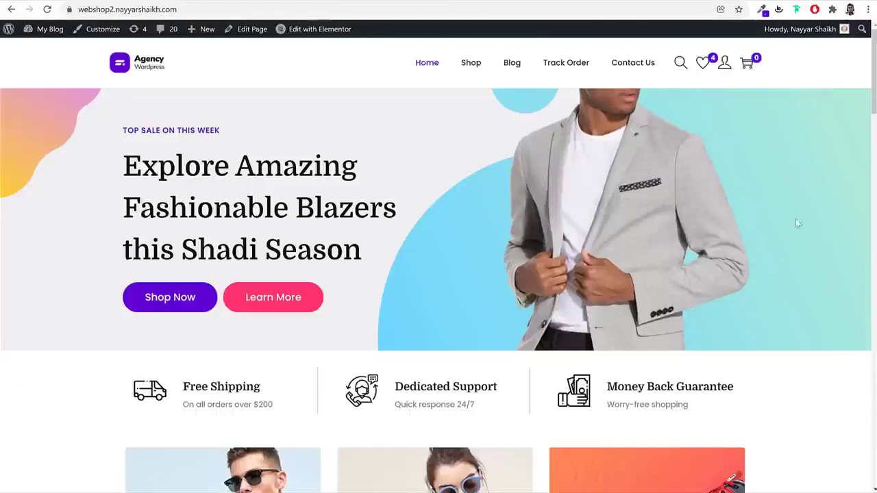
scroll(792, 239, down, 10)
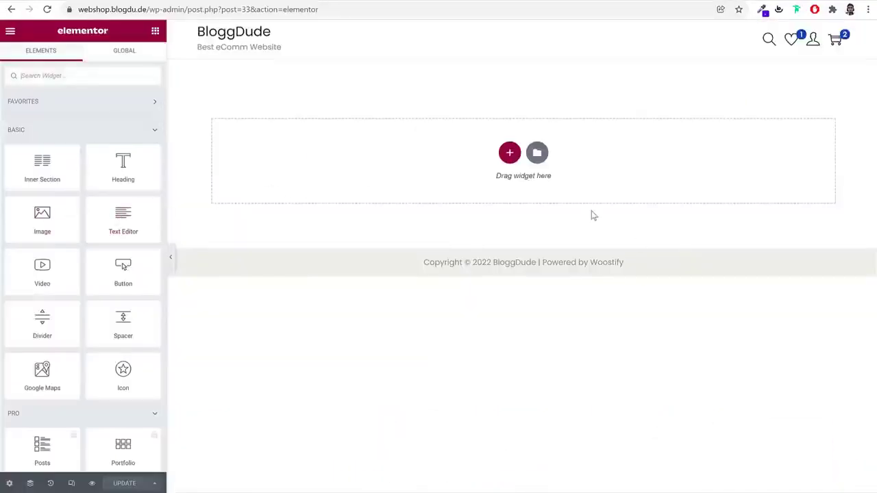
click(509, 153)
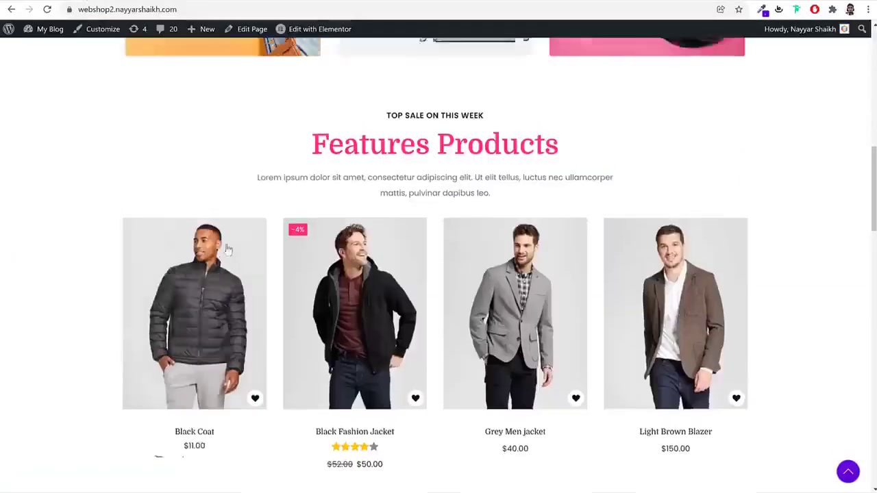
scroll(226, 245, up, 10)
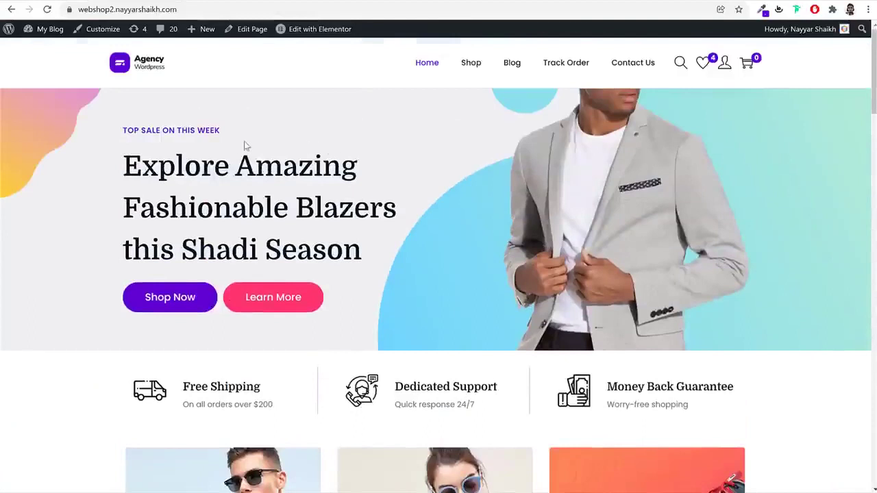
drag(120, 128, 343, 287)
click(346, 293)
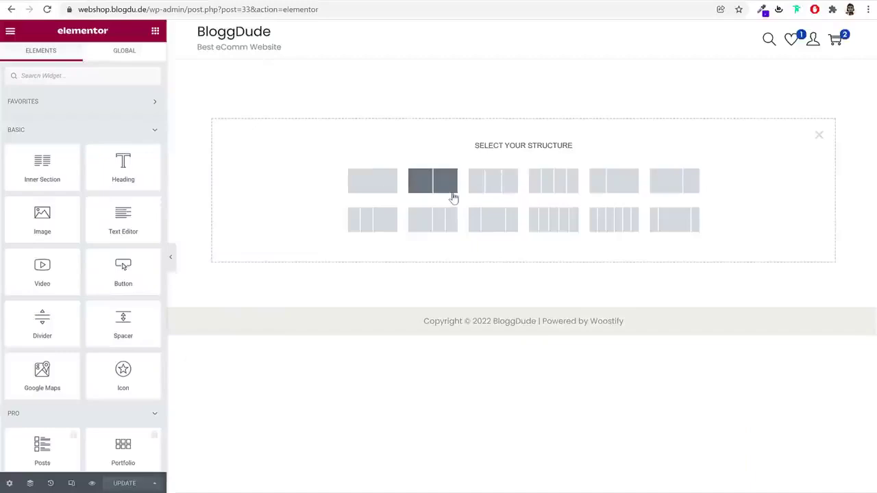
click(451, 195)
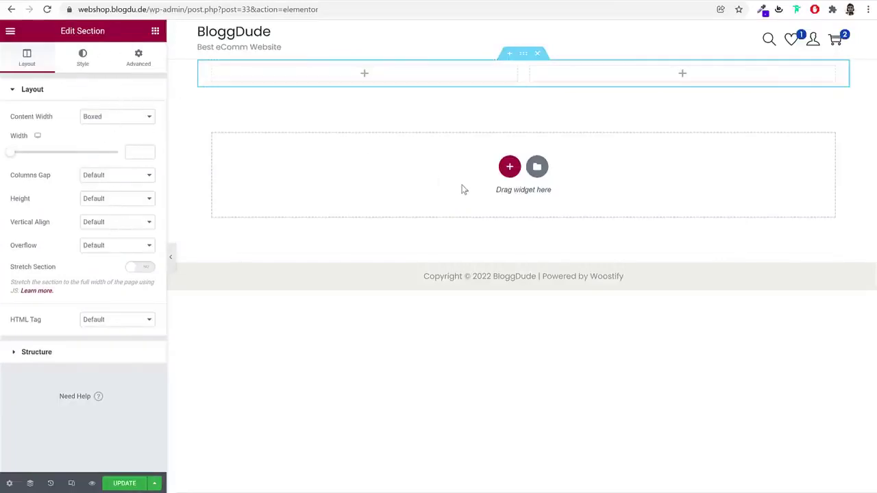
click(155, 32)
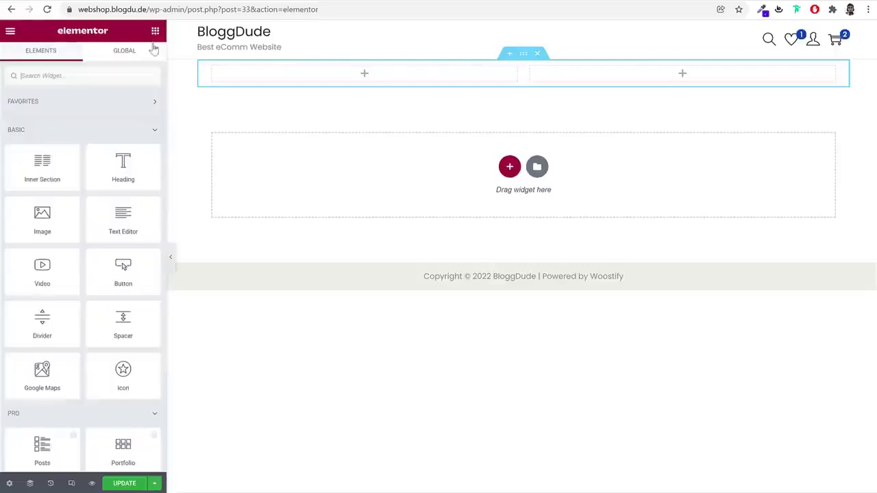
Drag a Button widget into the left column and review its 'Click here' content settings
scroll(91, 231, down, 5)
scroll(123, 266, up, 5)
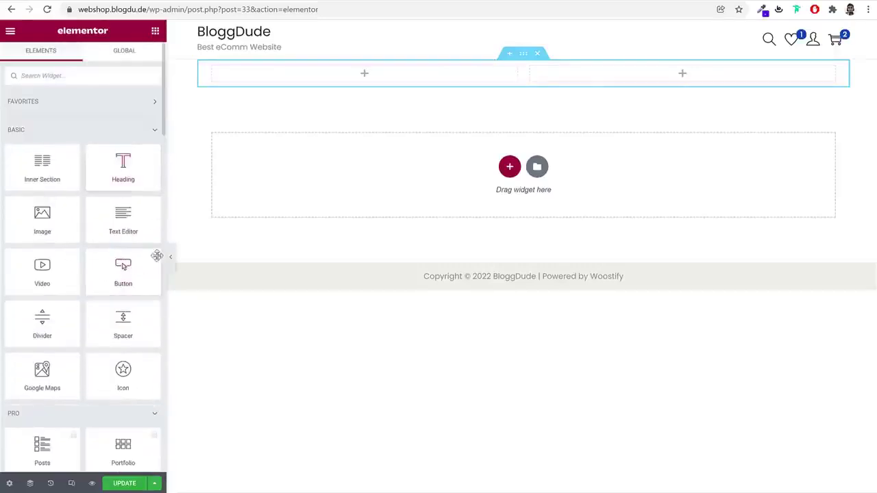
drag(140, 274, 303, 80)
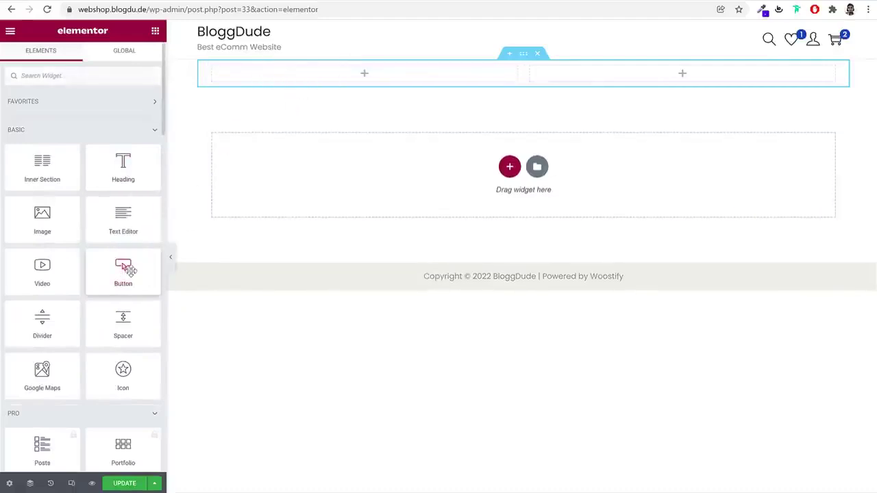
drag(122, 270, 316, 85)
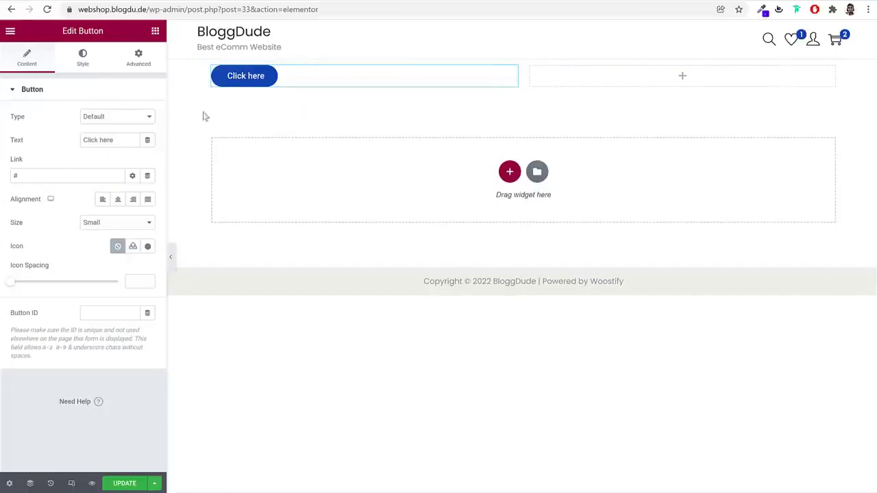
click(28, 61)
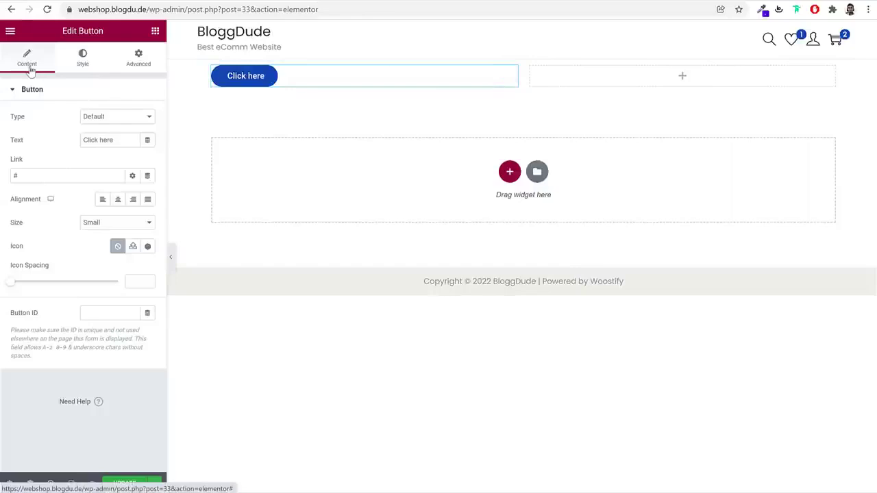
click(153, 62)
click(26, 59)
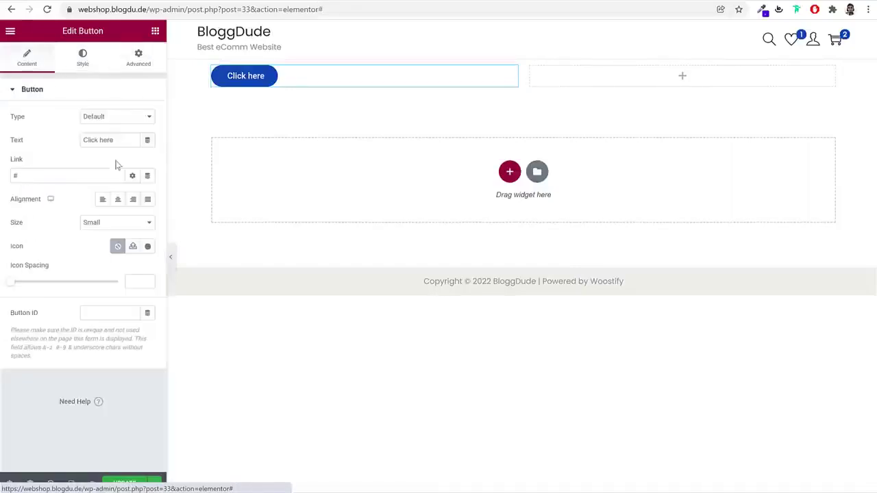
drag(120, 139, 59, 144)
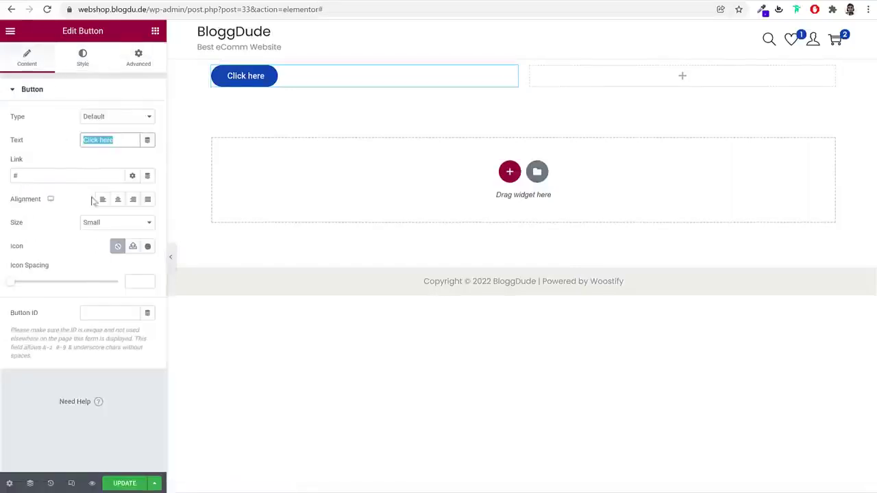
Give the button a gradient background with pale cyan #D4FFFD as the first colour
click(89, 65)
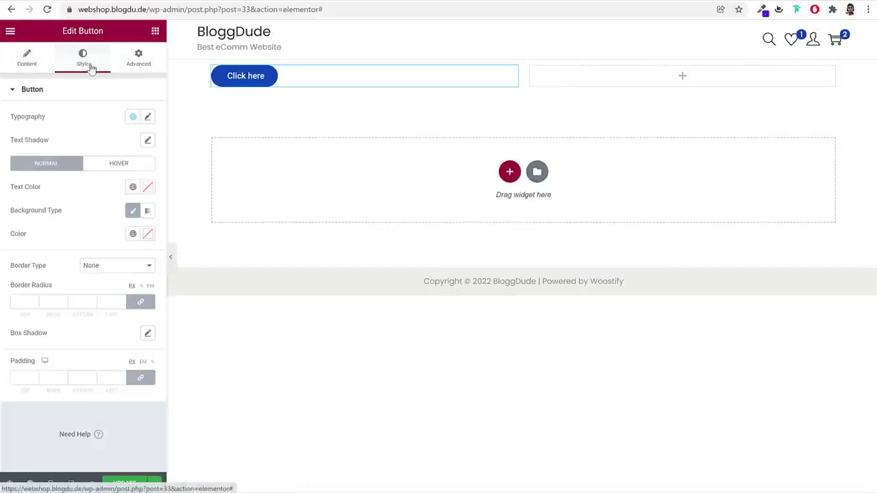
click(149, 213)
click(147, 233)
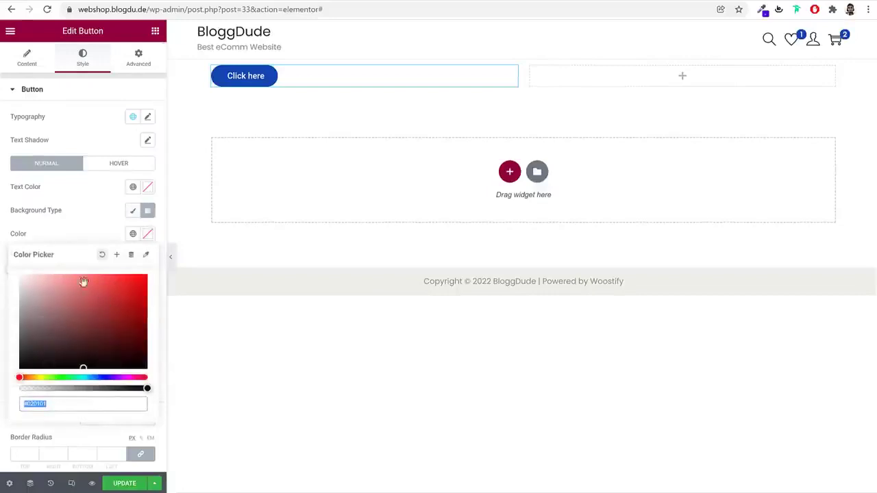
drag(97, 288, 41, 260)
drag(95, 380, 81, 378)
click(100, 225)
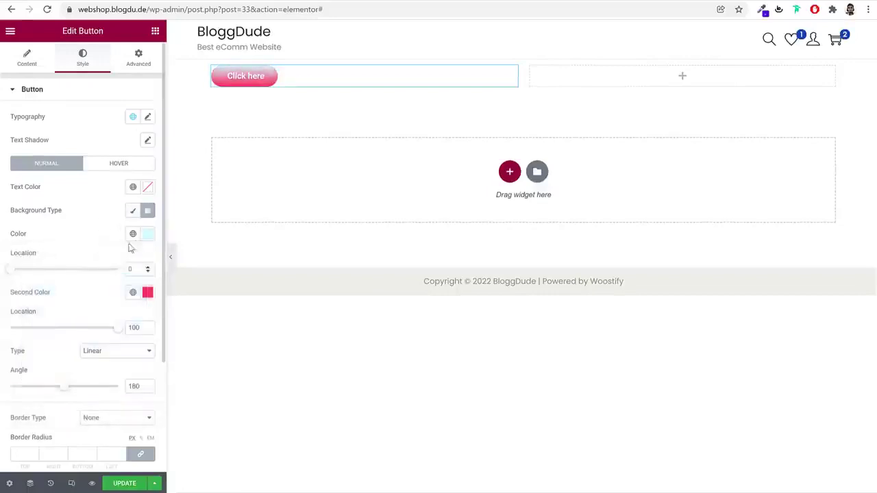
Browse the button's Advanced settings before returning to the Elements list
scroll(121, 299, down, 3)
scroll(121, 299, up, 3)
click(139, 56)
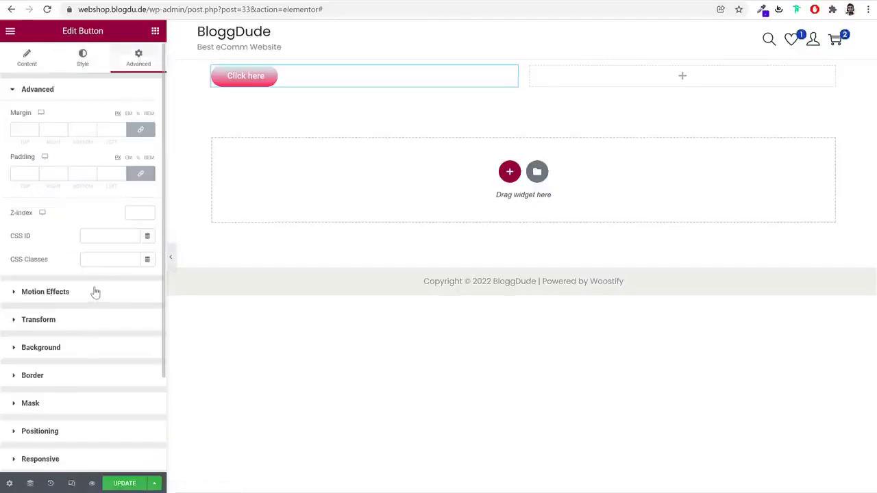
scroll(108, 330, down, 3)
scroll(92, 332, up, 3)
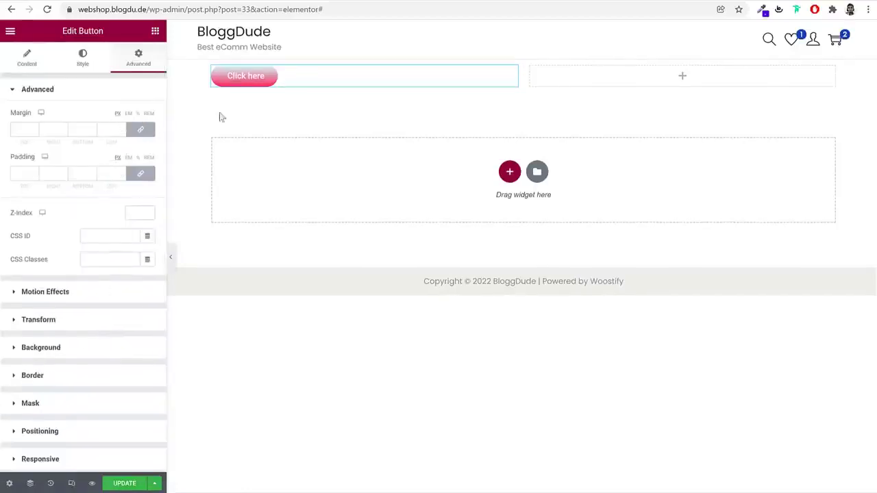
click(155, 34)
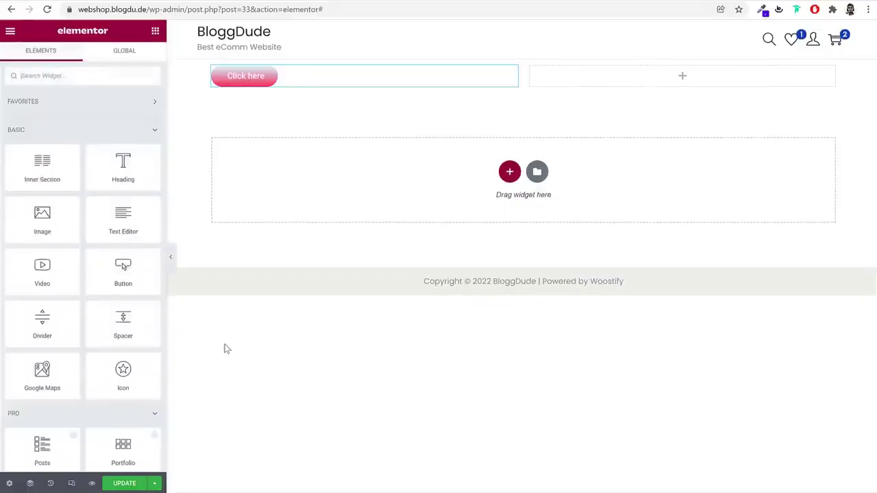
Add an Icon widget to the right column using the Street View icon from the library
drag(139, 382, 581, 76)
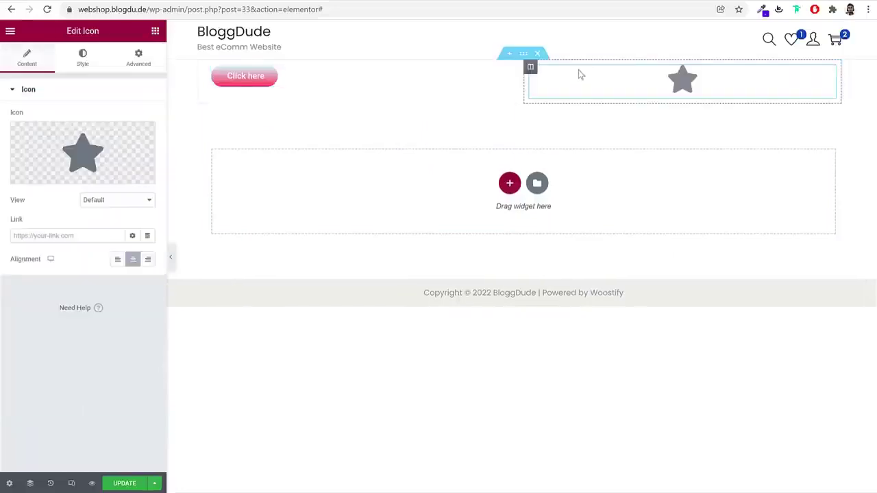
click(59, 162)
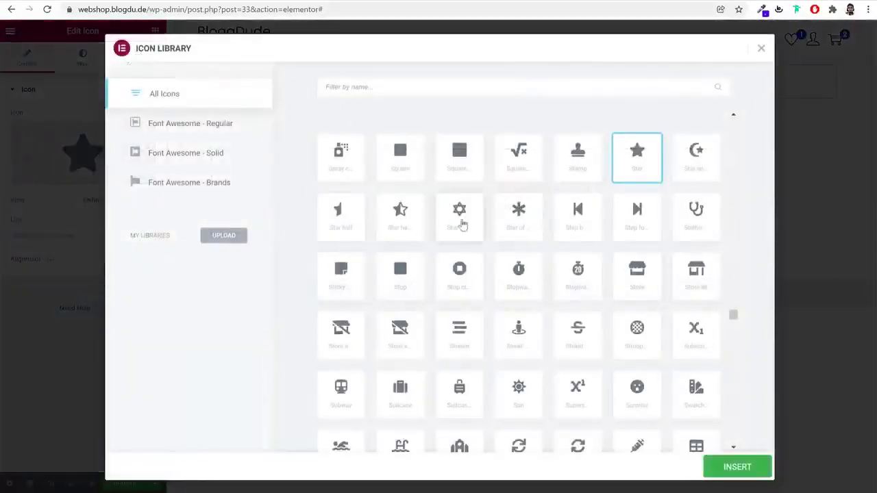
scroll(566, 308, down, 2)
click(522, 229)
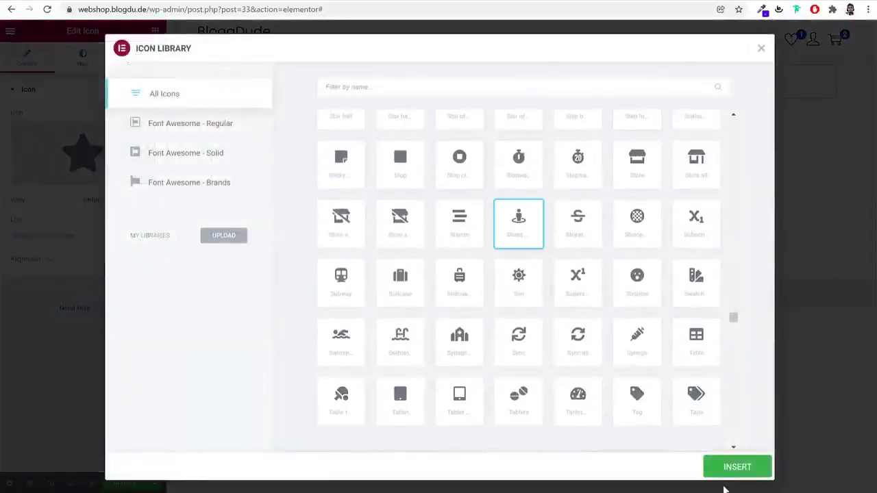
click(728, 468)
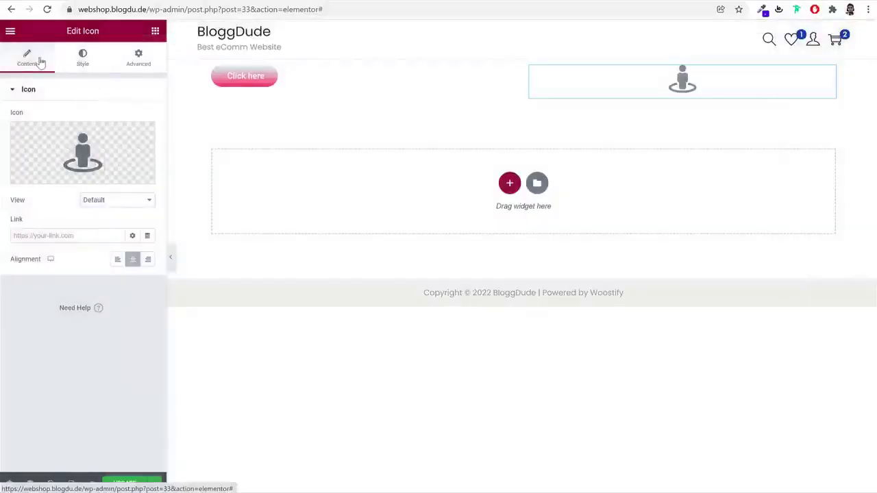
click(82, 61)
click(149, 61)
click(37, 58)
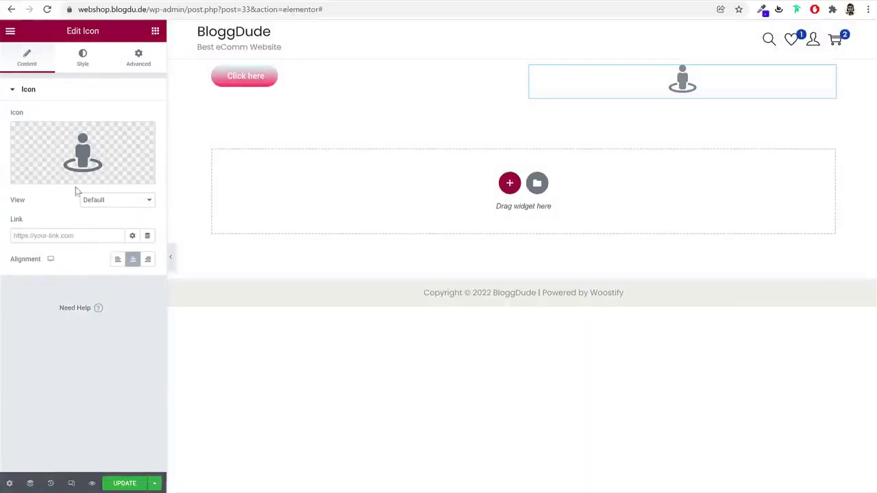
Set the icon's view to Framed with a Square shape
click(109, 201)
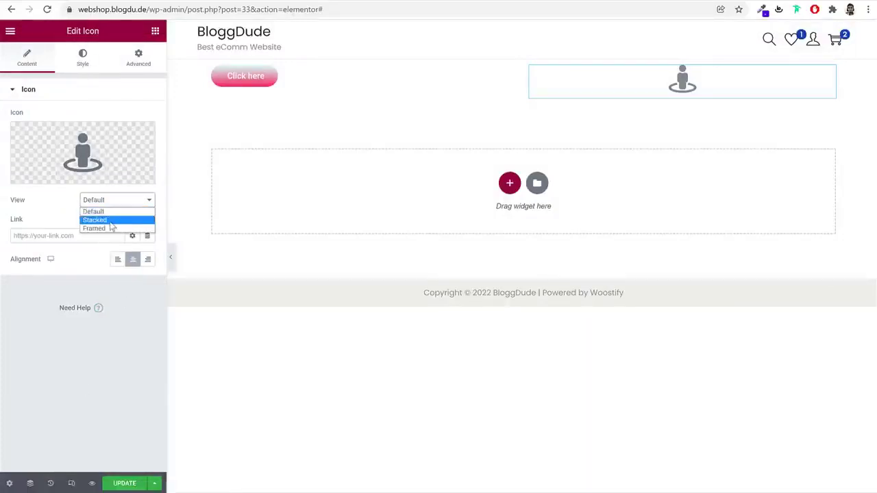
click(109, 219)
click(110, 202)
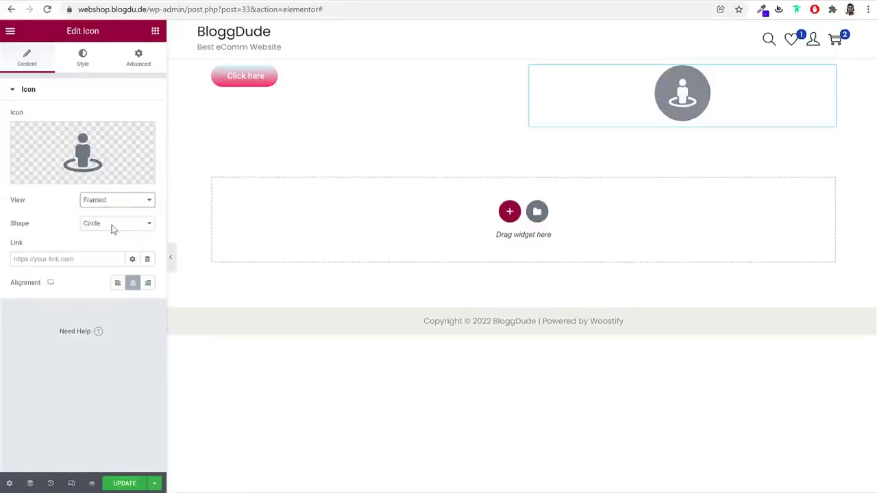
click(113, 229)
click(114, 225)
click(117, 245)
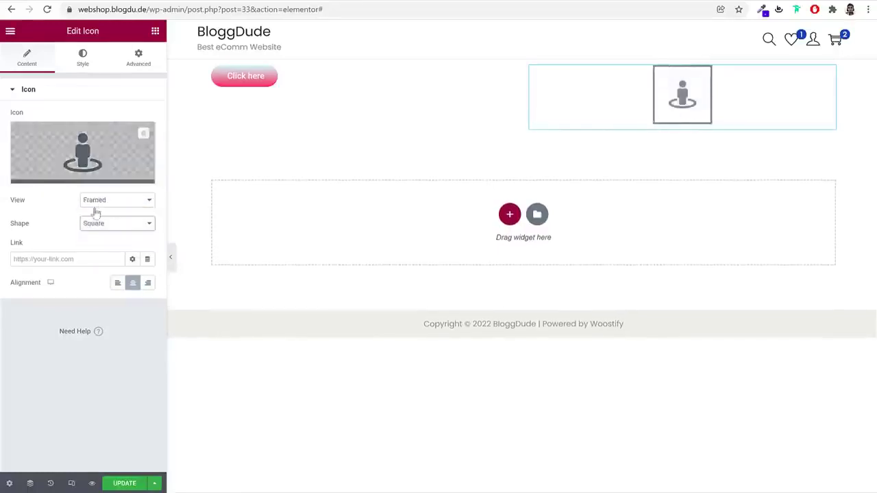
Check the icon's Style and Advanced options, then delete the button-and-icon section
click(79, 56)
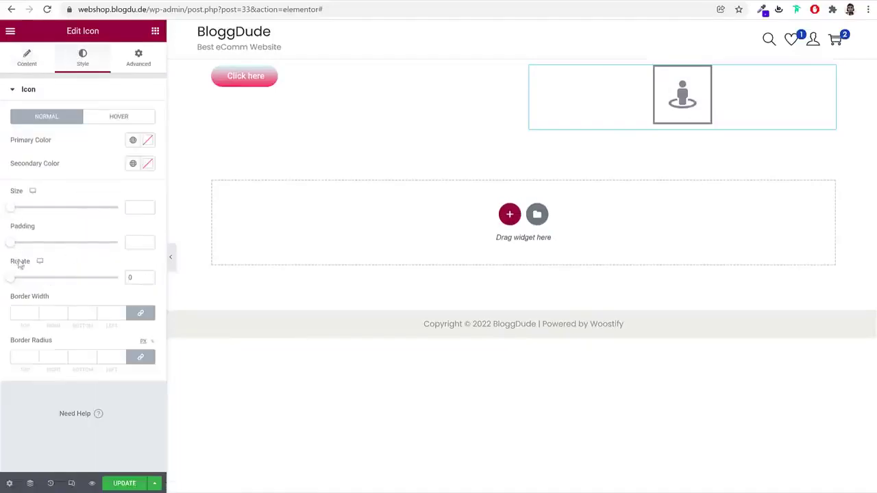
click(139, 56)
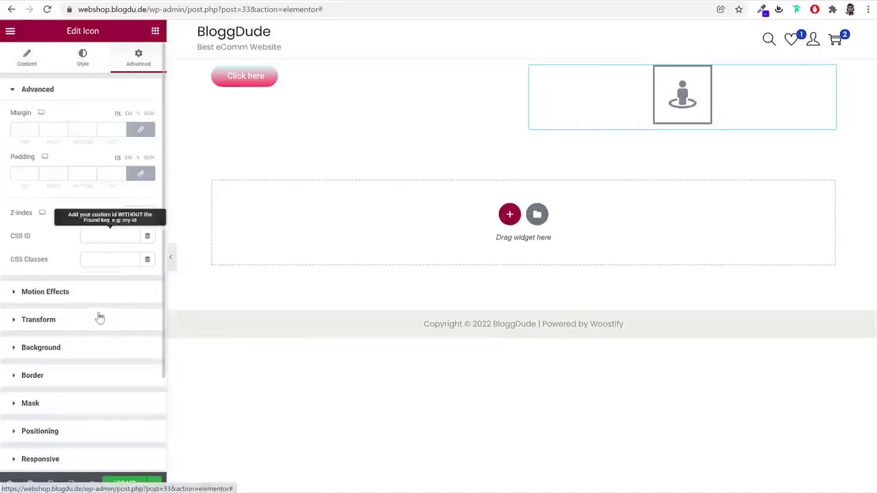
scroll(100, 327, down, 2)
scroll(100, 326, up, 2)
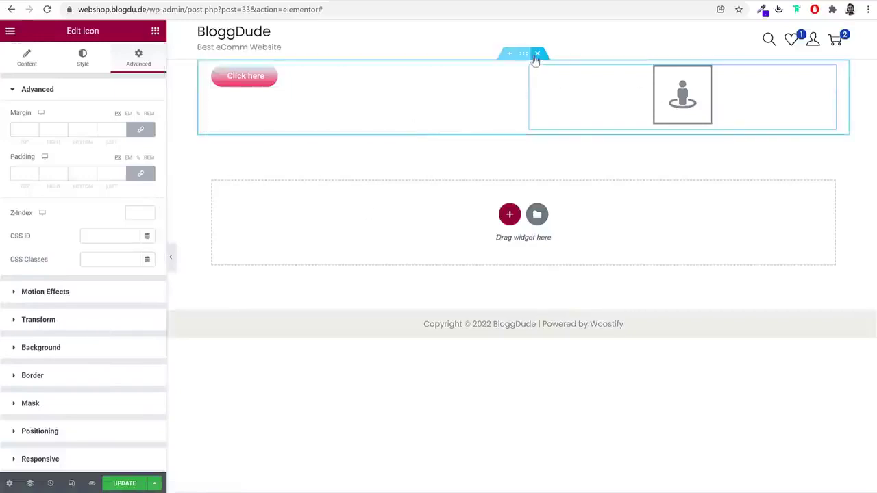
click(536, 54)
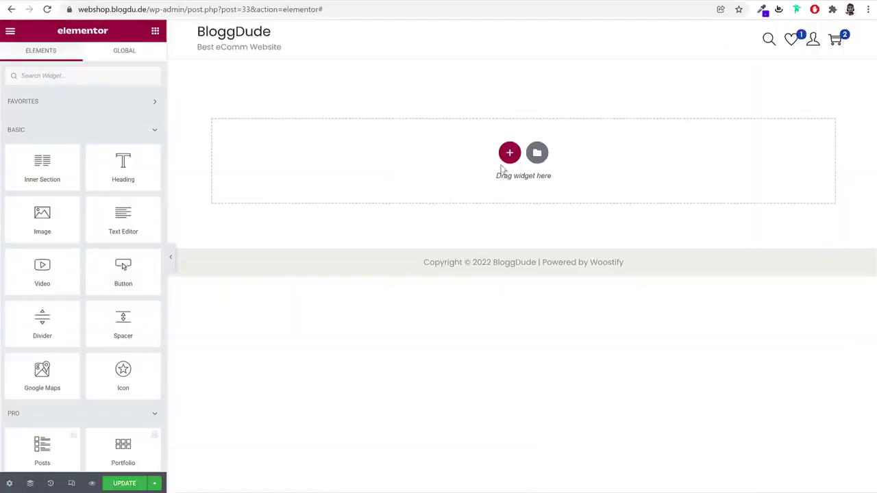
click(509, 152)
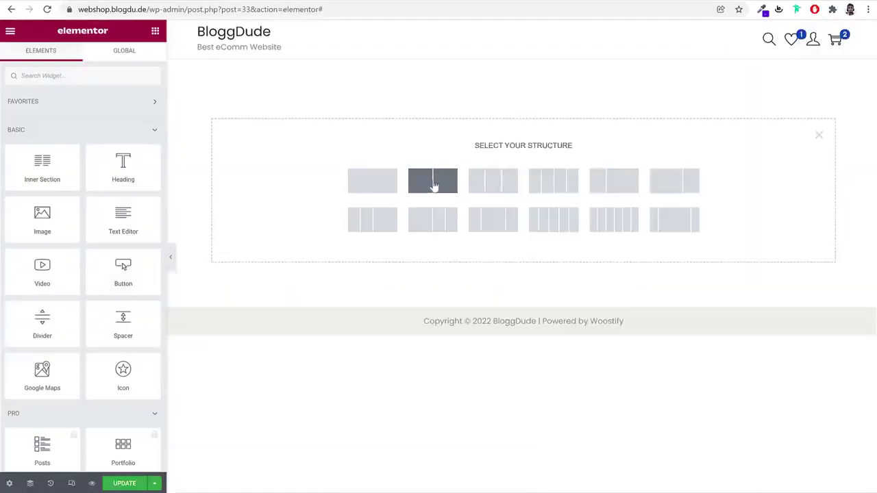
Add a new two-column section and copy 'TOP SALE ON THIS WEEK' from the reference shop
click(433, 183)
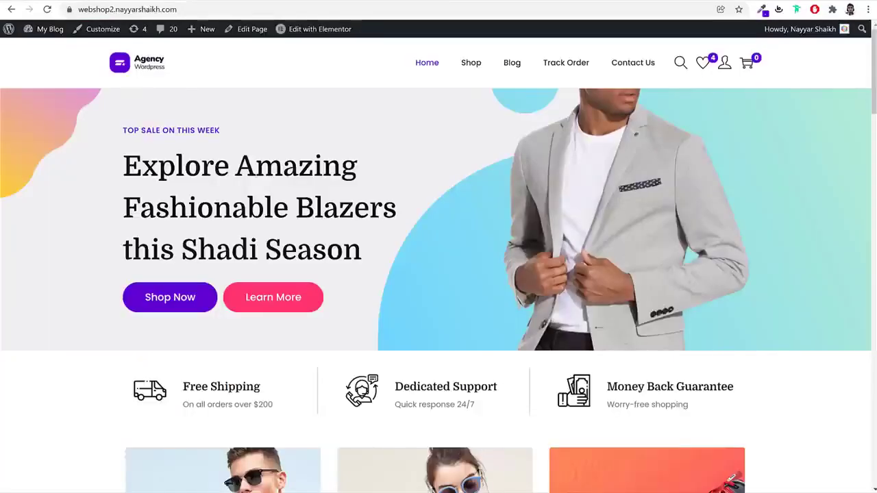
triple_click(194, 129)
key(ctrl+c)
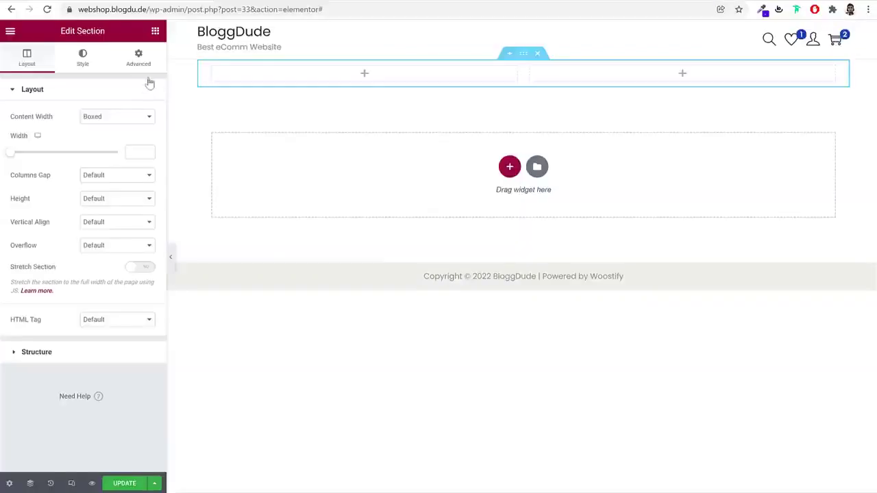
click(155, 32)
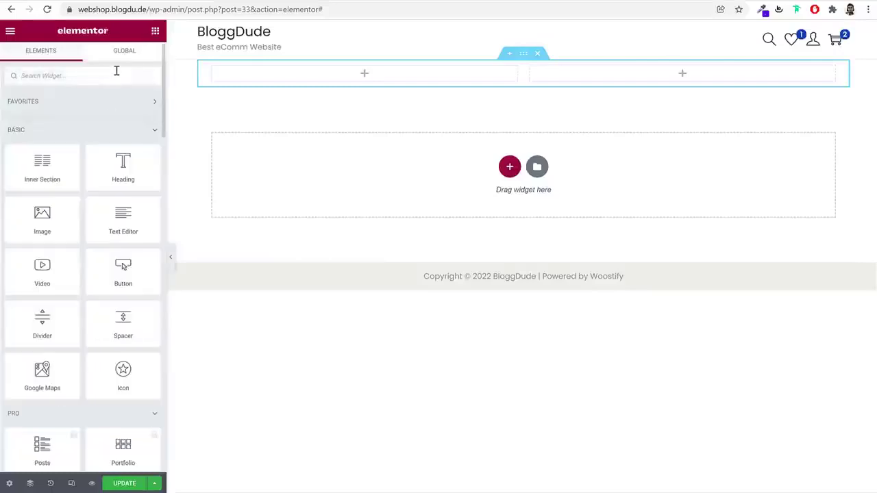
Place a Heading in the left column with the title 'TOP SALE ON THIS WEEK'
text(he)
drag(42, 113, 248, 89)
click(115, 144)
key(ctrl+a)
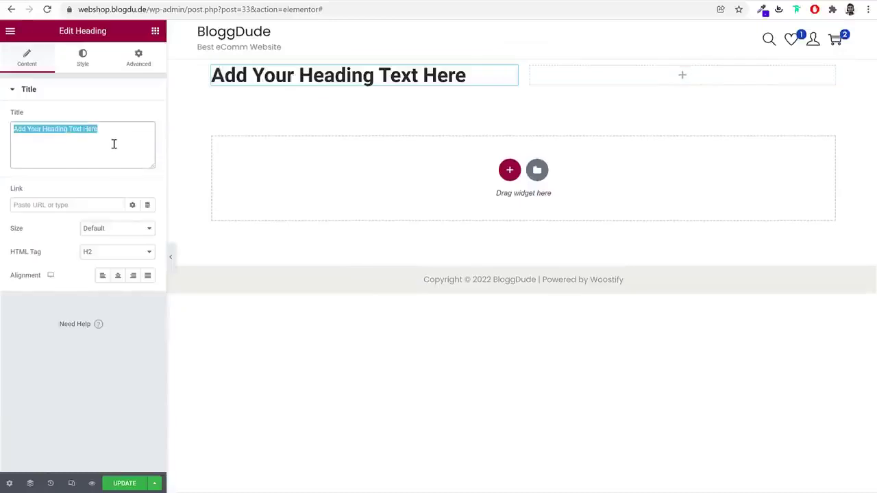
key(ctrl+v)
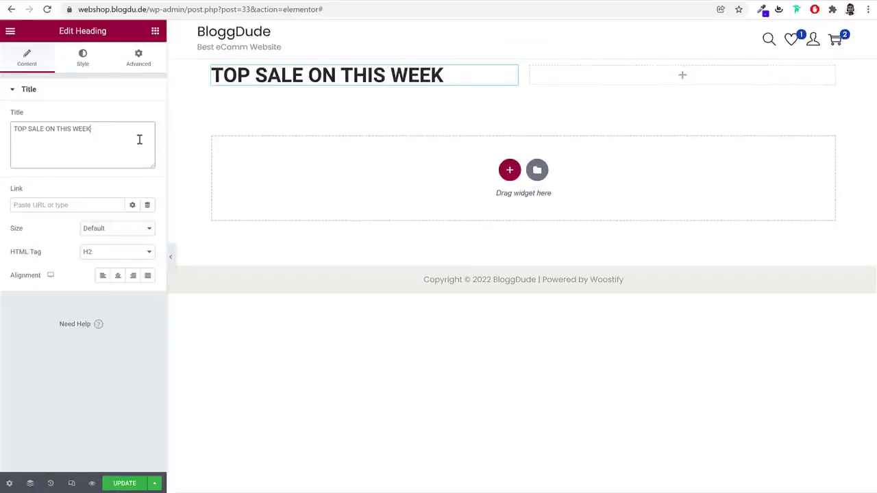
click(83, 62)
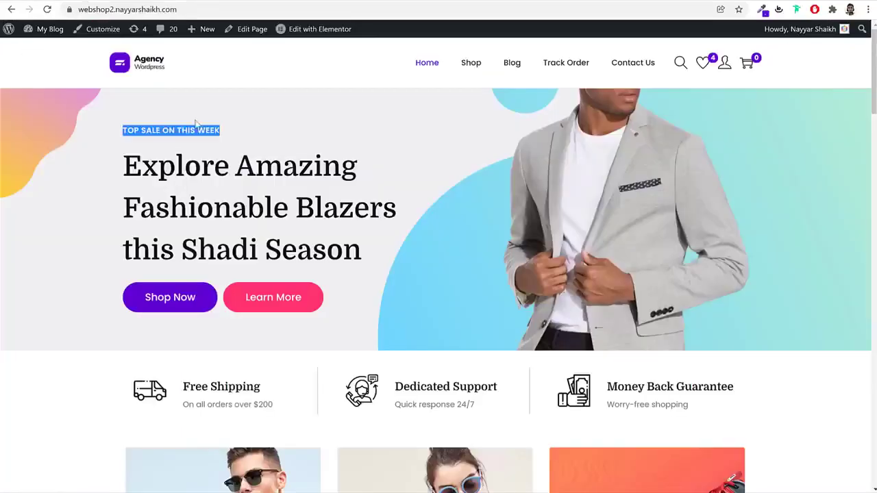
triple_click(202, 130)
right_click(203, 131)
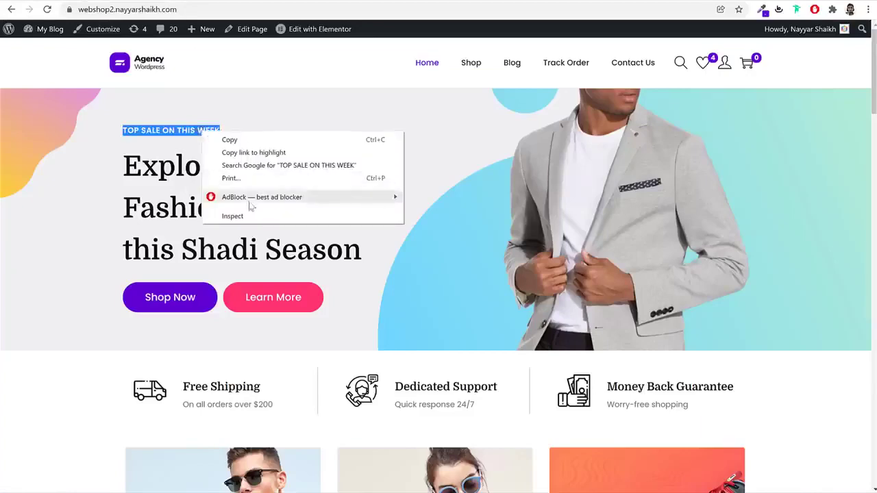
click(233, 217)
click(759, 442)
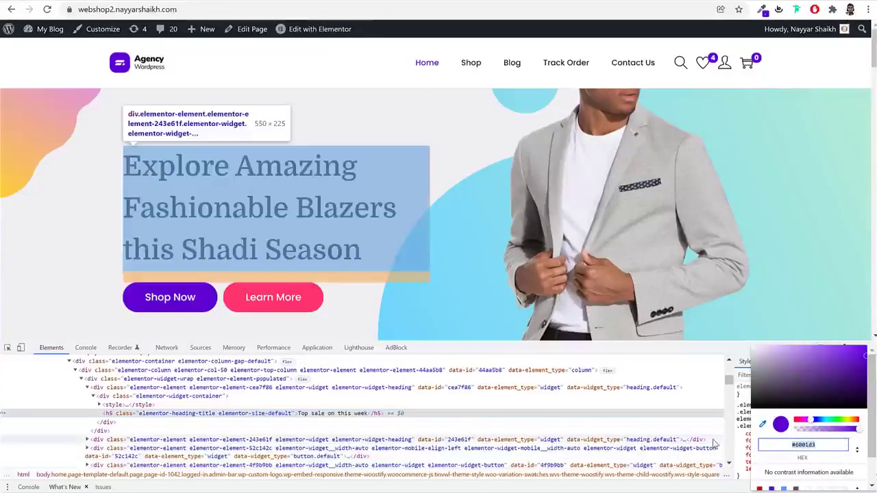
key(Escape)
key(F12)
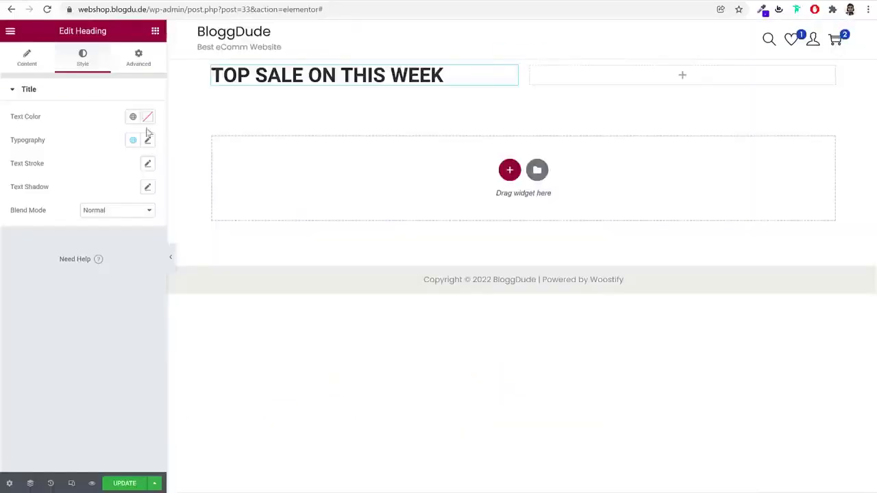
click(148, 117)
text(#6001d3)
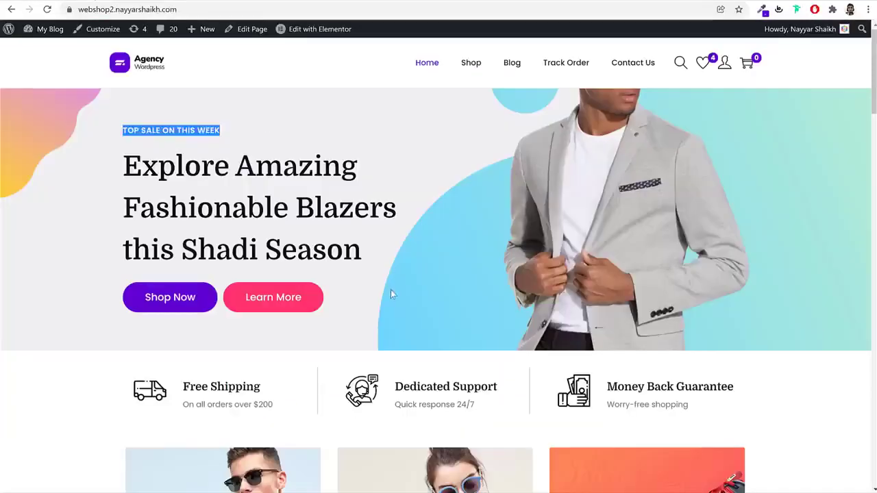
scroll(390, 291, down, 15)
Save the heading's purple #6001d3 as a new global colour named 'P'
scroll(391, 291, down, 15)
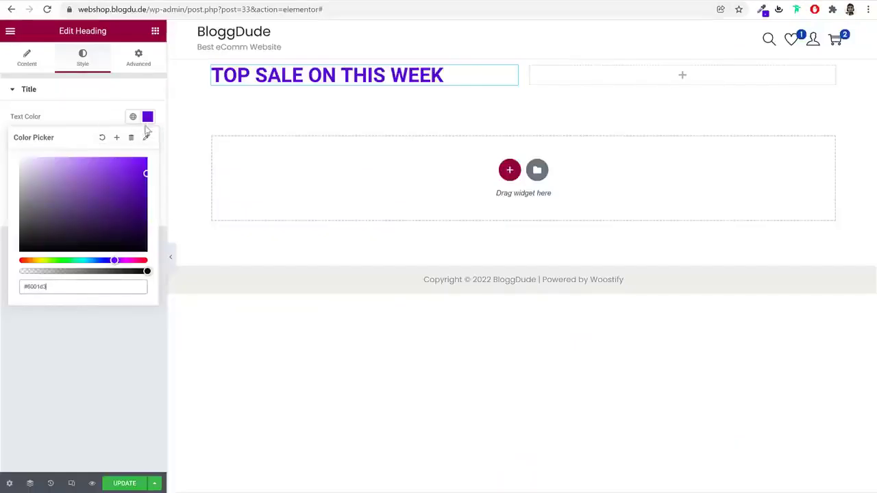
click(117, 138)
triple_click(455, 255)
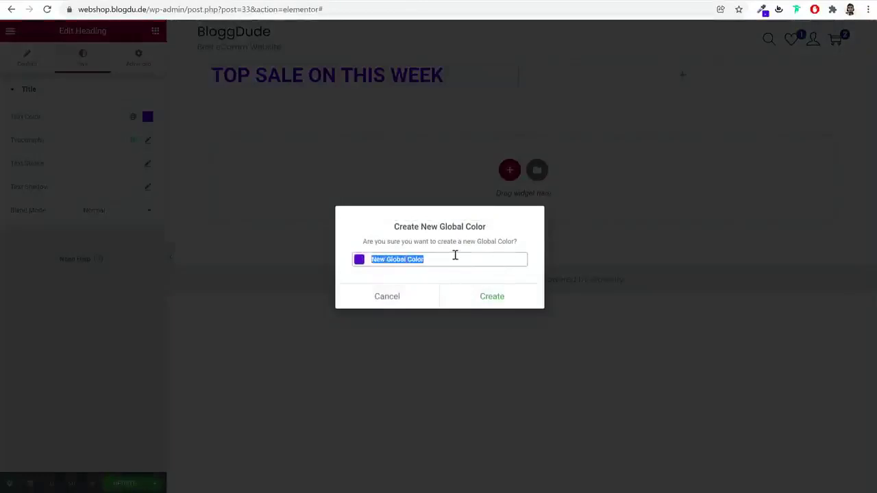
text(Purple)
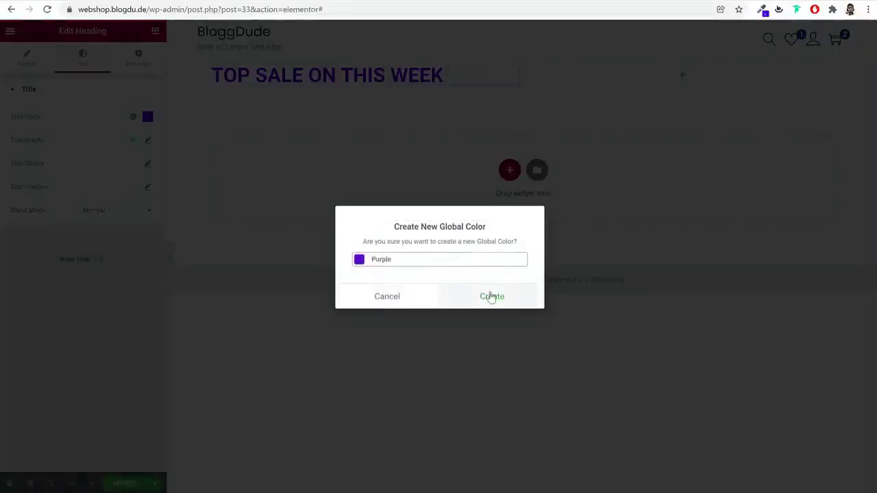
click(491, 296)
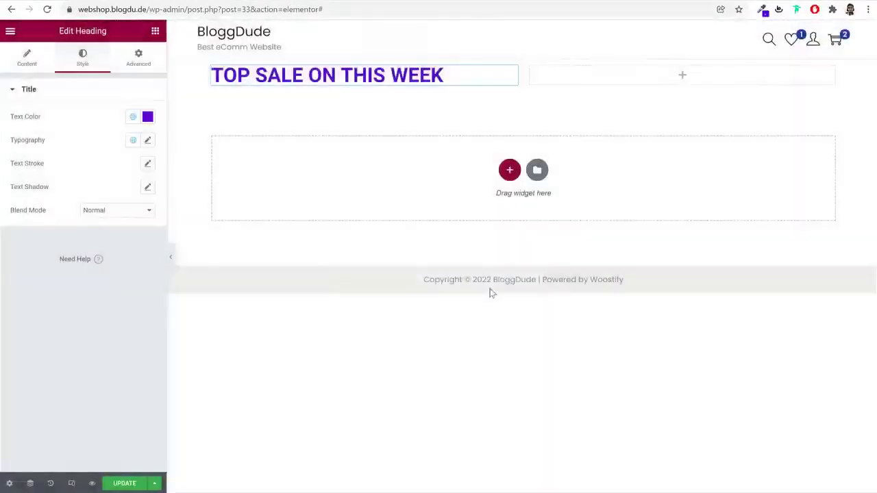
click(148, 140)
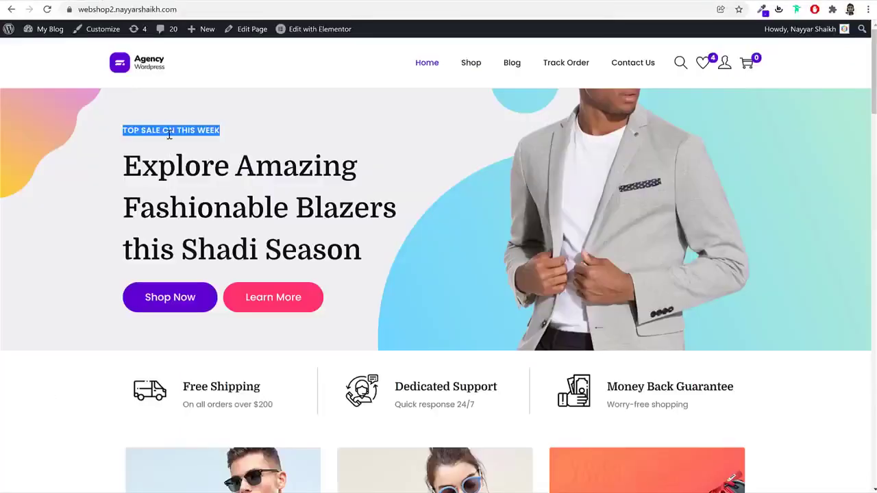
Set the sale heading's font family to Poppins
click(161, 126)
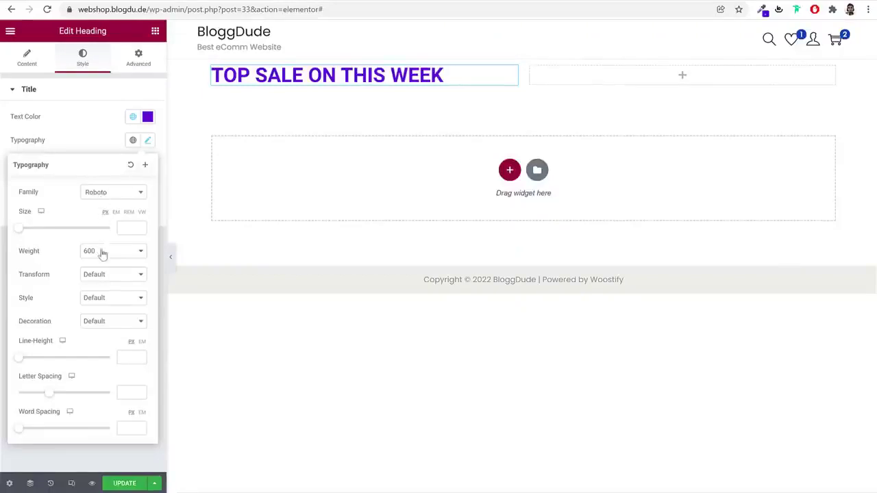
click(103, 195)
text(poppins)
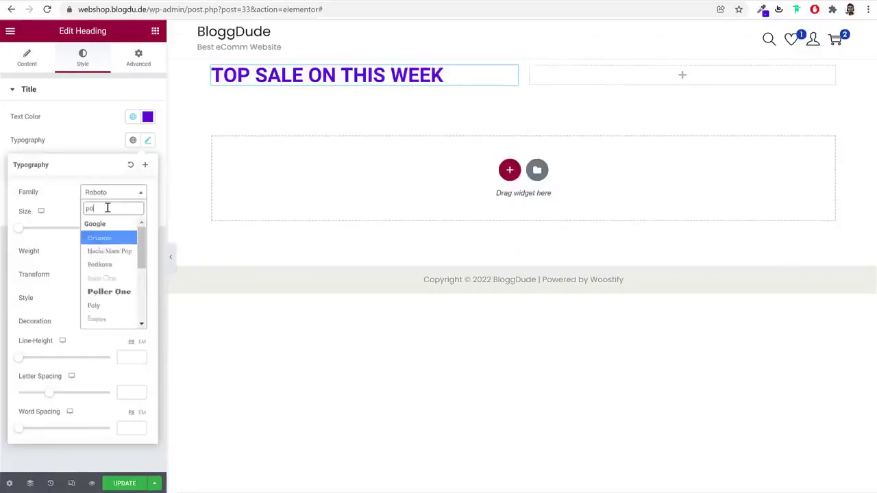
key(Return)
Set the heading's font size to 14 and letter spacing to 1
click(126, 229)
text(12)
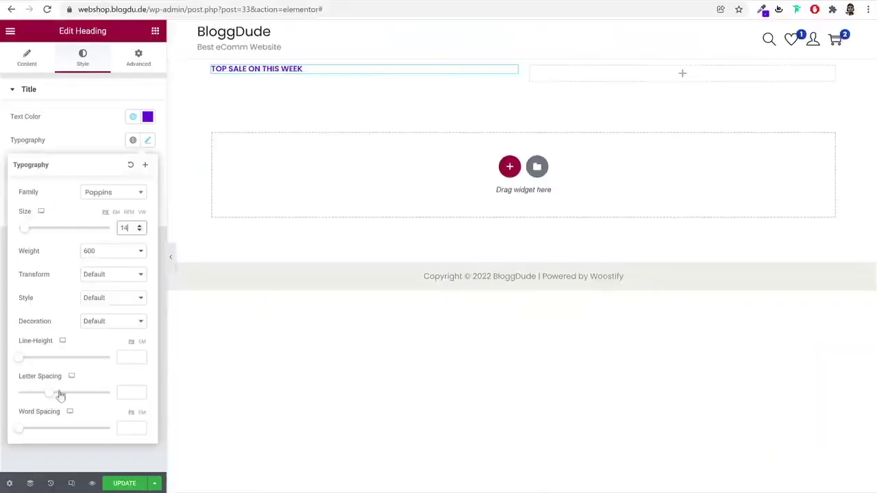
drag(30, 381, 106, 402)
click(121, 395)
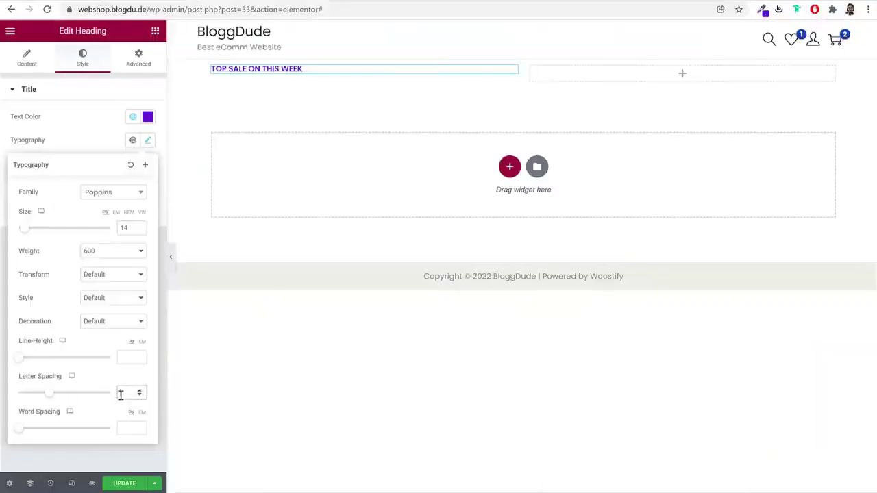
text(1)
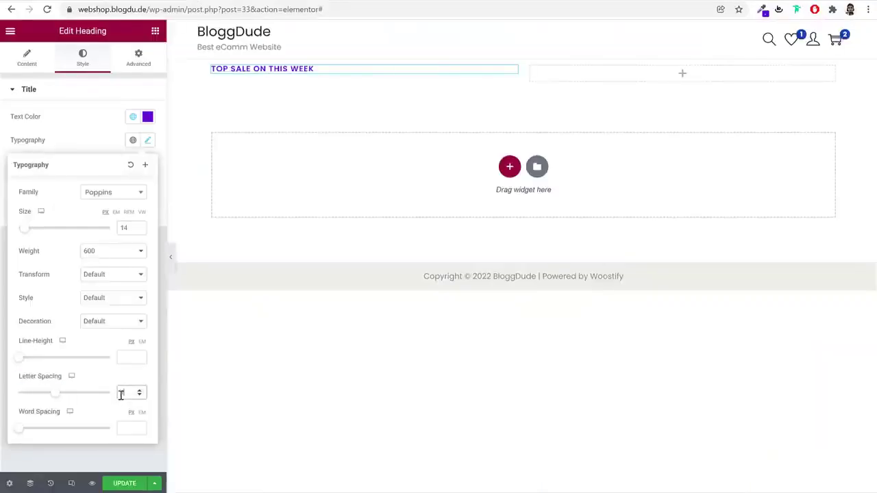
text(00)
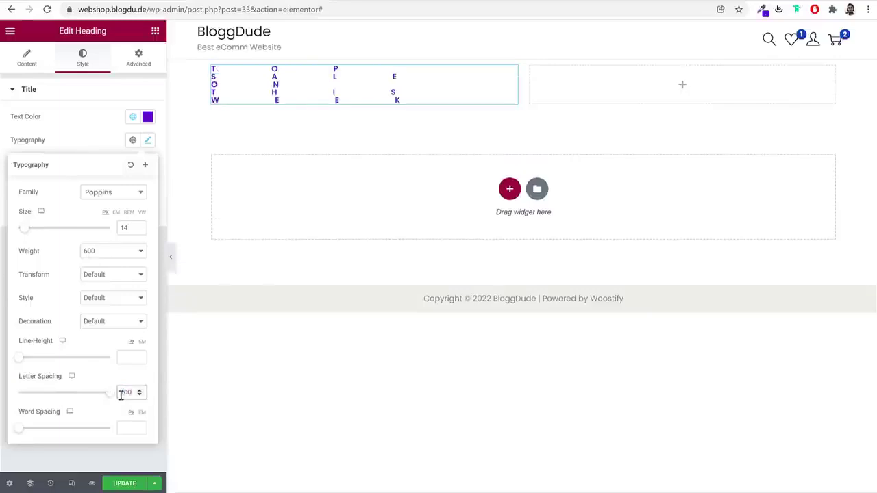
key(BackSpace)
key(ctrl+a)
text(1)
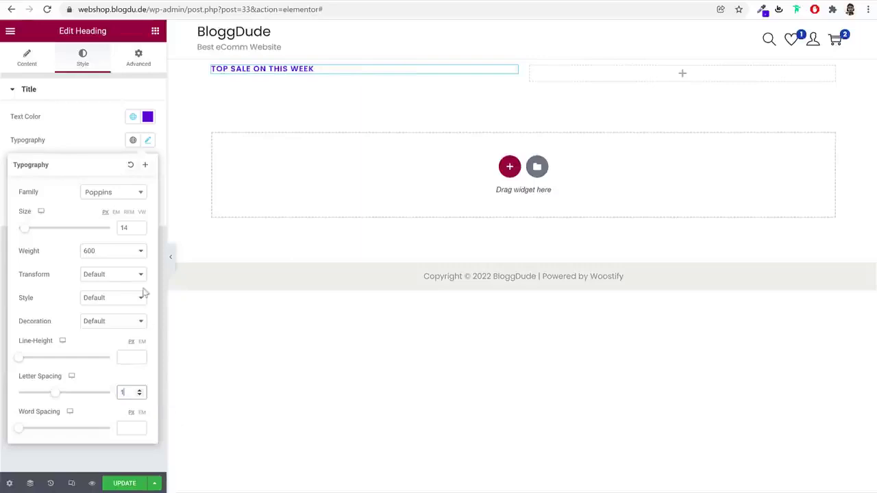
click(146, 143)
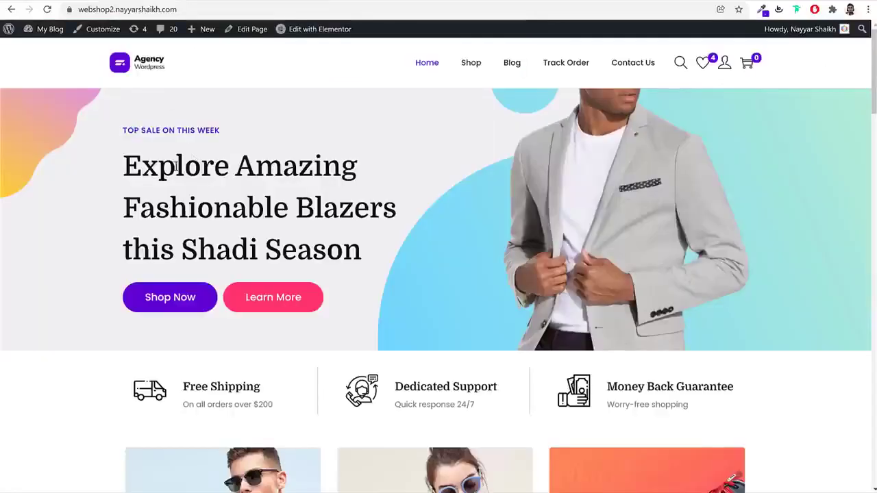
Add a Heading below the label reading 'Explore Amazing Fashionable Blazers this Shadi Season'
drag(123, 164, 369, 237)
key(ctrl+c)
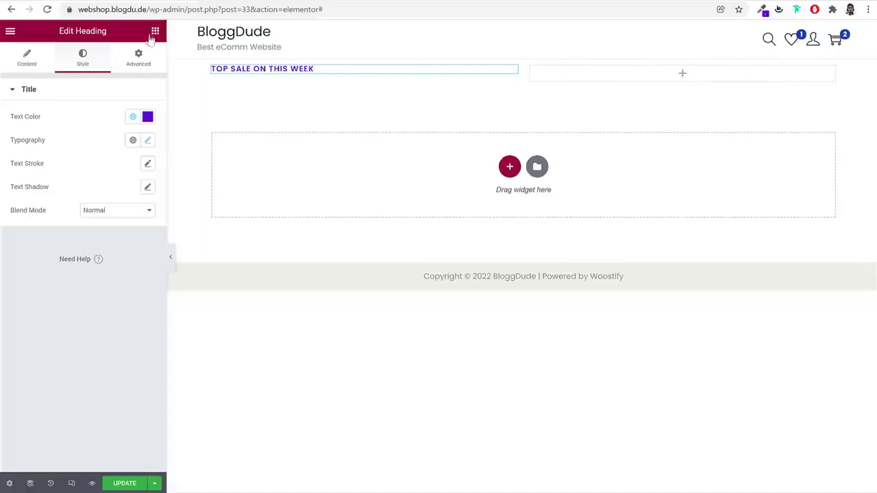
click(155, 31)
drag(123, 168, 284, 80)
triple_click(101, 135)
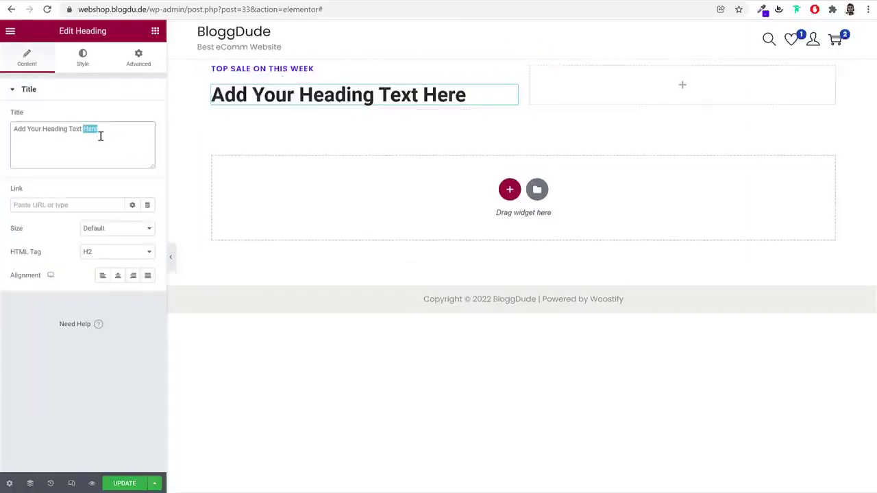
key(ctrl+v)
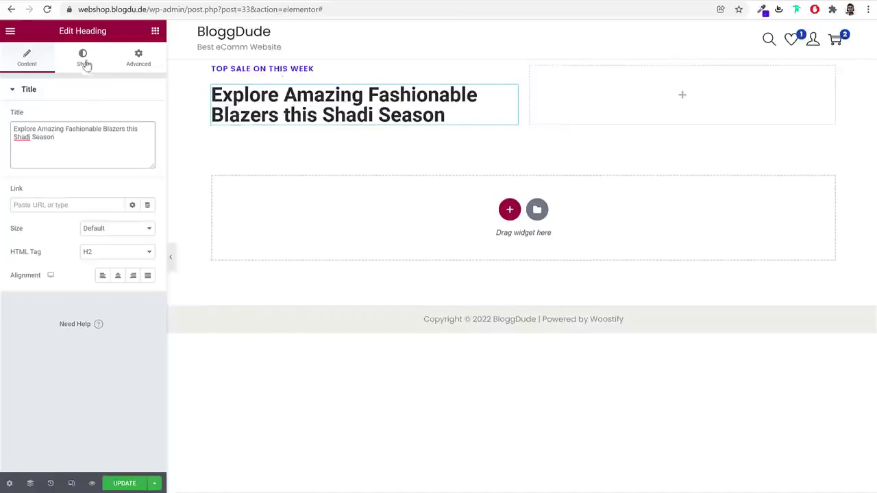
click(83, 59)
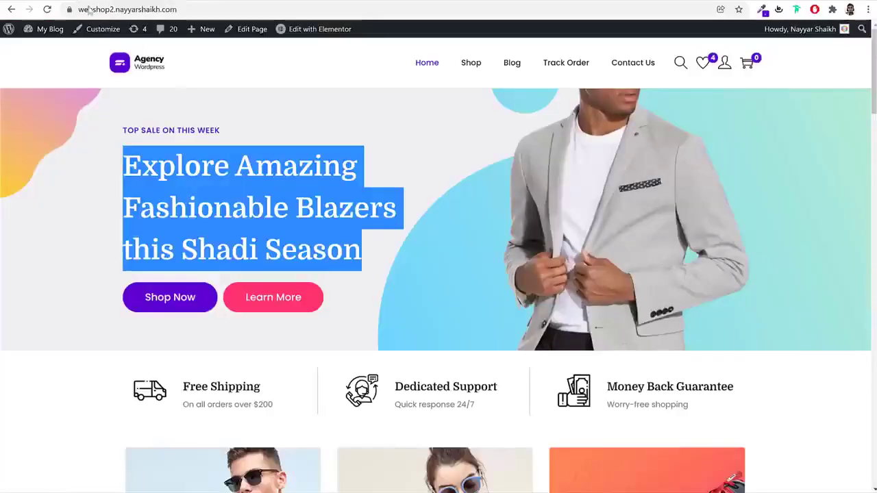
click(234, 158)
triple_click(235, 159)
Inspect the reference hero heading in DevTools, copy its colour #081420, then close DevTools
right_click(235, 160)
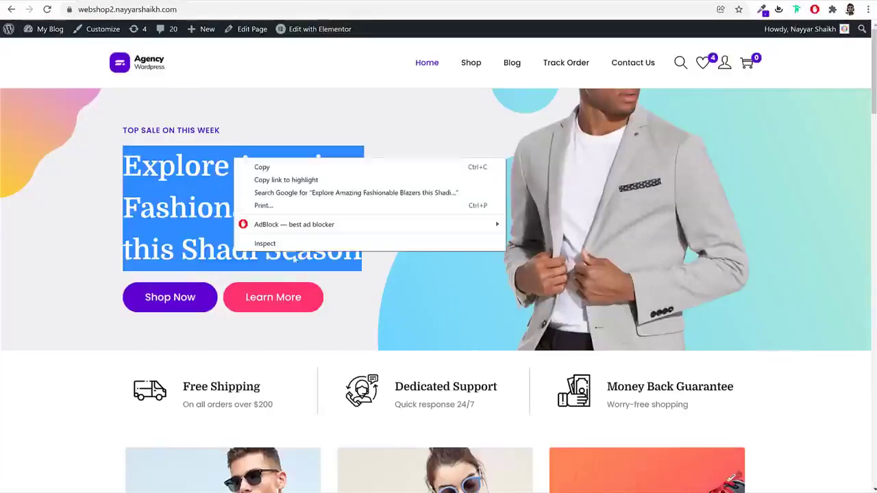
click(292, 242)
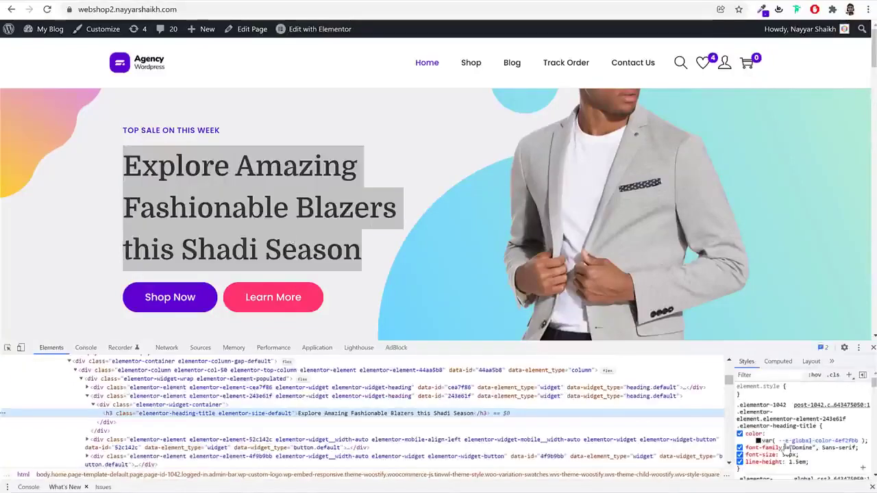
click(761, 448)
click(830, 450)
key(ctrl+c)
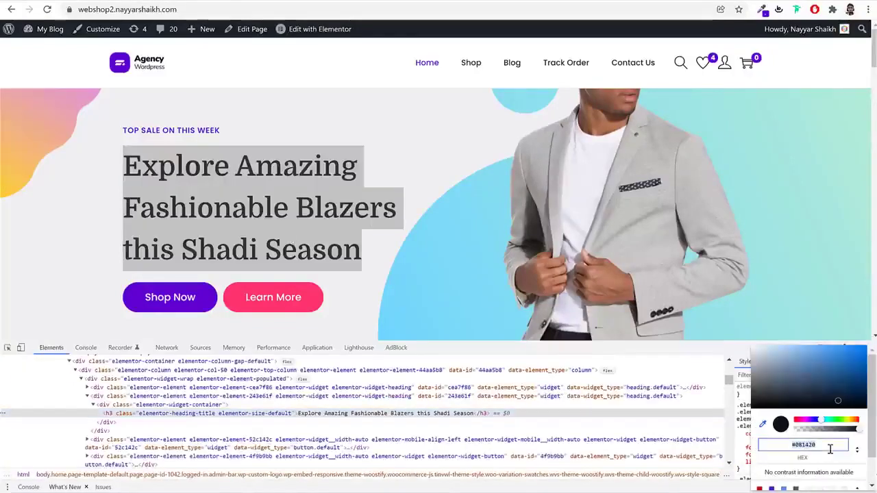
key(Escape)
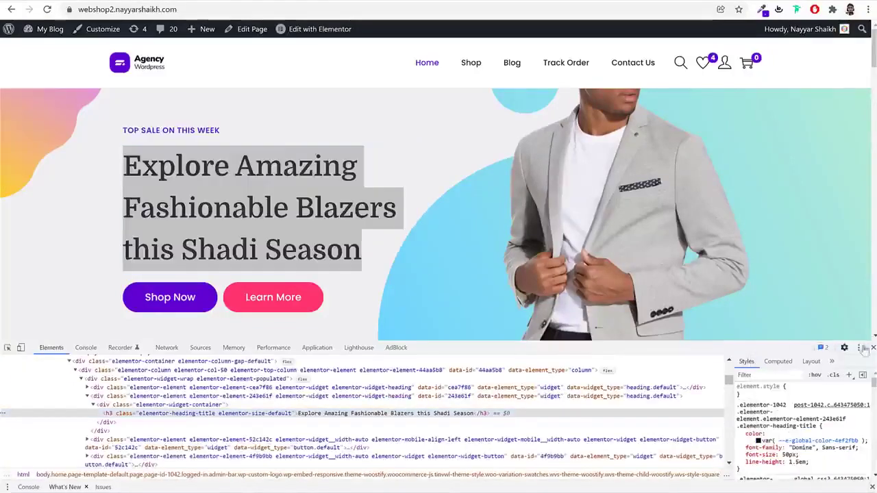
key(F12)
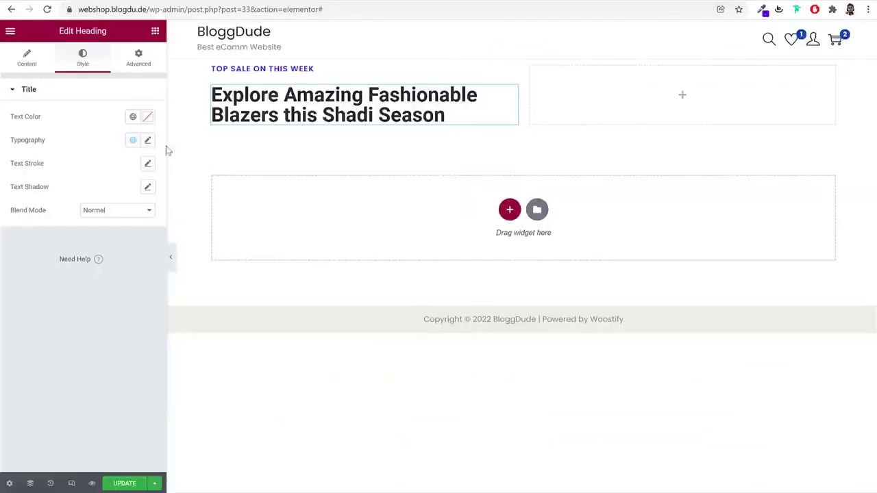
Paste #081420 as the heading text colour and save it as a global colour named Black
click(146, 119)
key(ctrl+v)
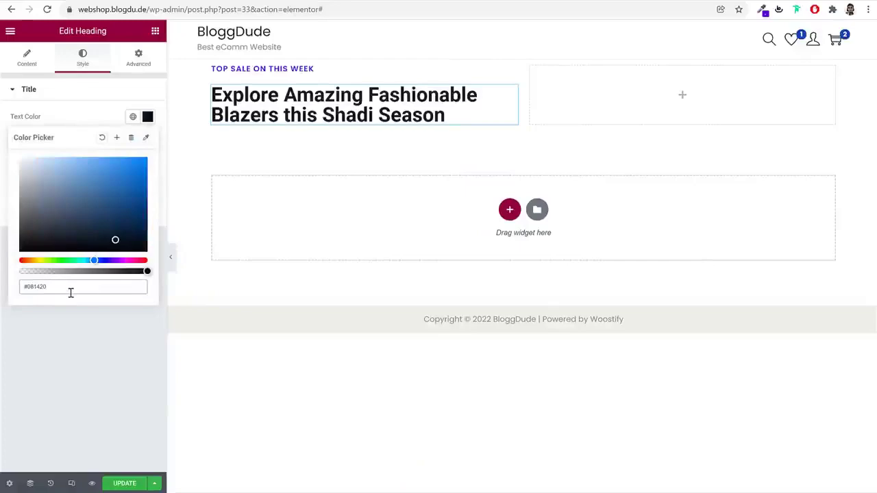
click(116, 138)
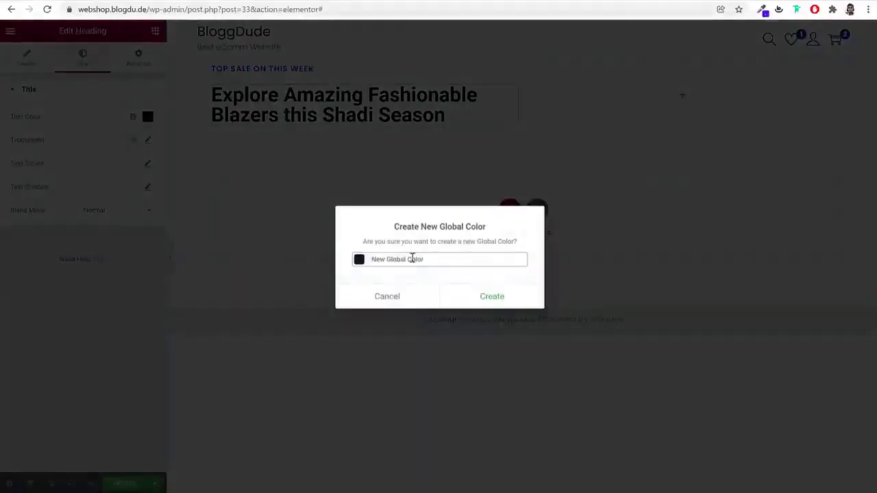
triple_click(451, 258)
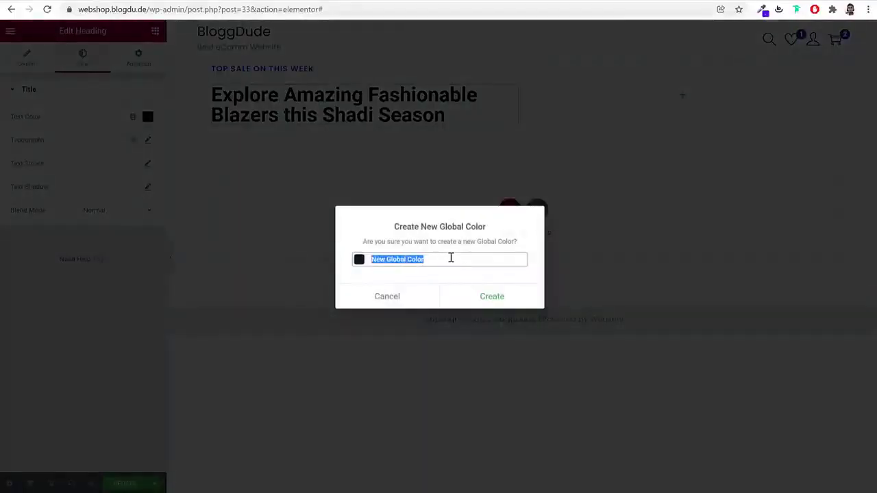
text(Black)
click(487, 293)
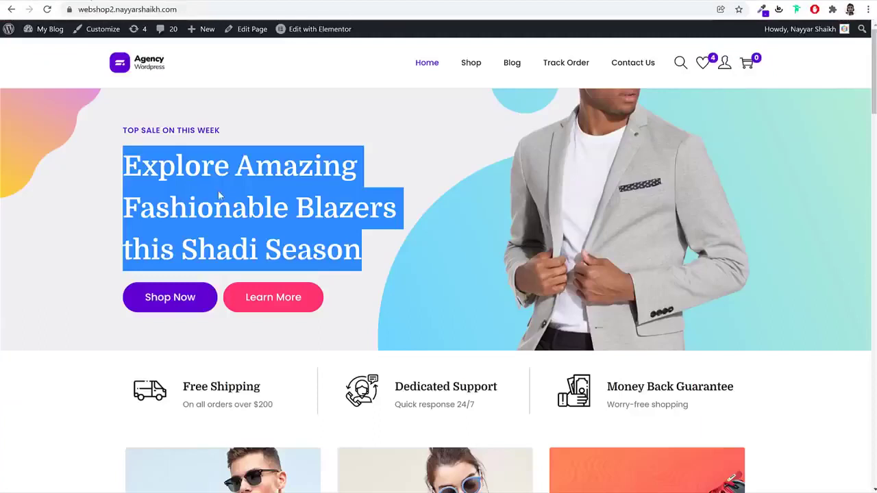
Set the heading typography to Domine, size 50, line height 1.5 em
click(194, 157)
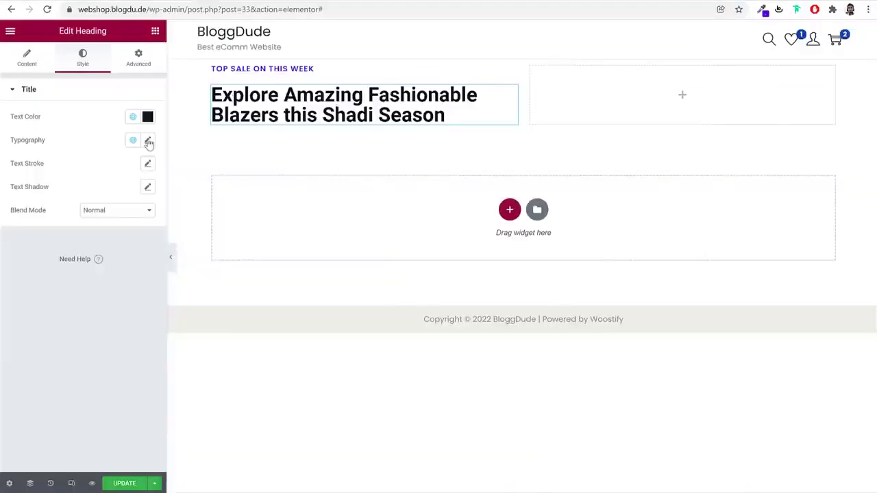
click(147, 141)
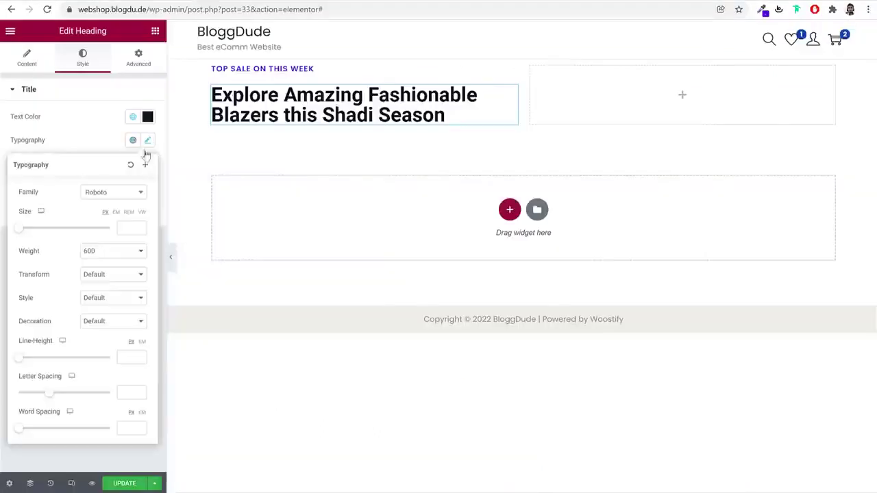
click(124, 192)
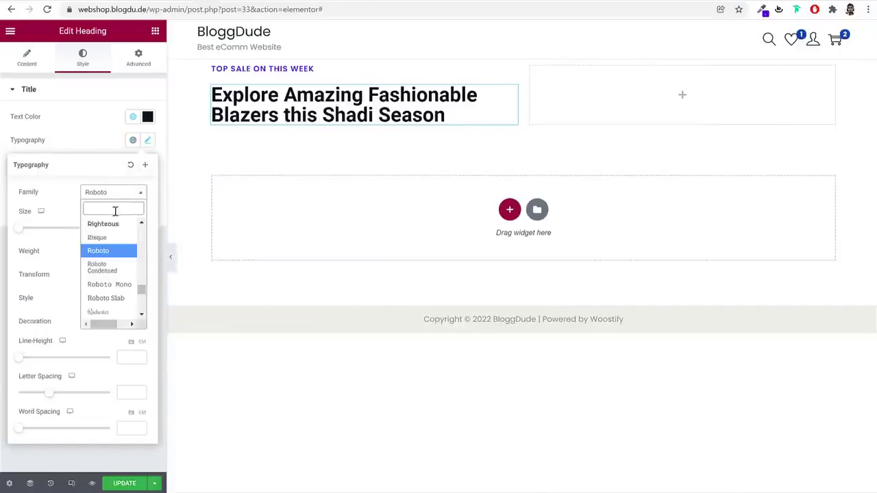
text(domin)
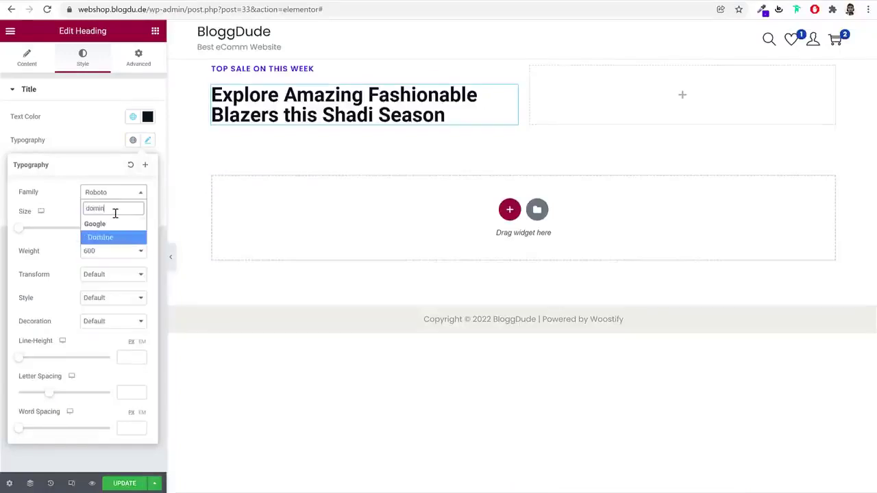
key(Return)
click(123, 226)
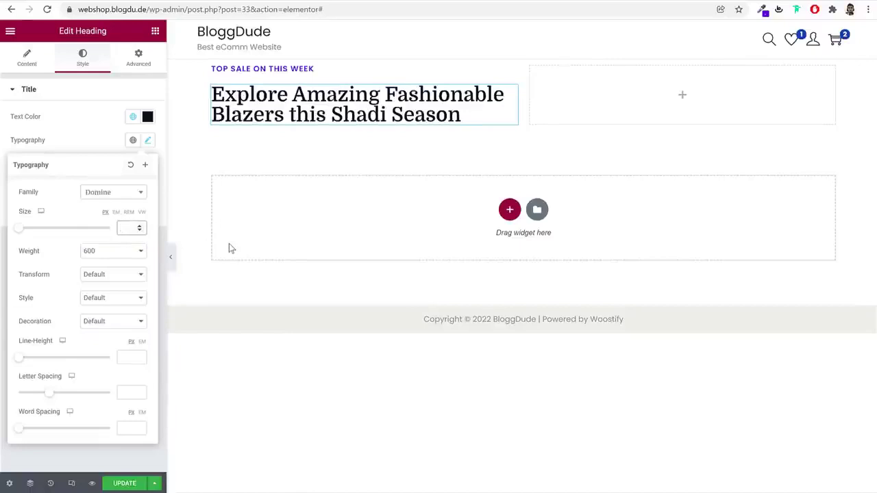
text(50)
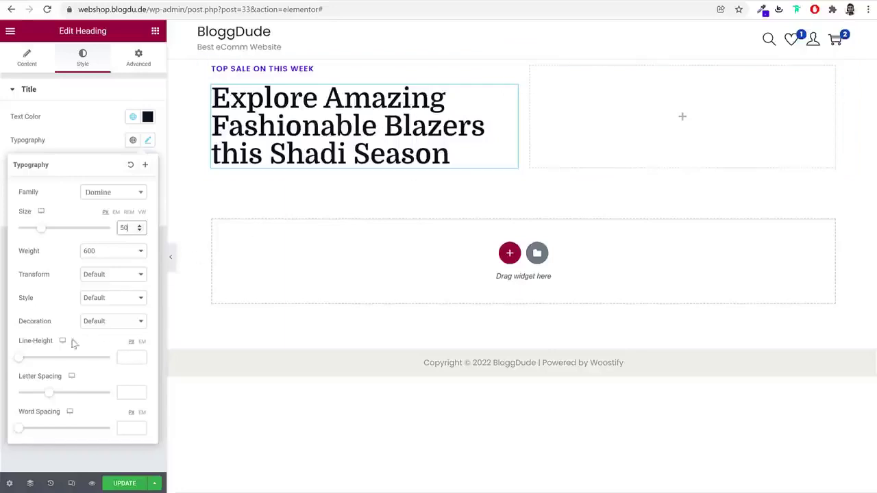
drag(20, 346, 46, 346)
click(112, 344)
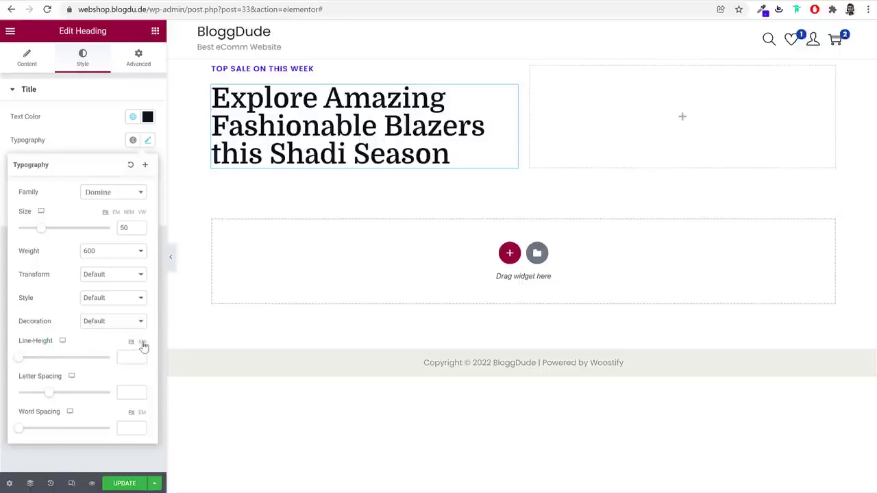
click(143, 342)
click(124, 358)
text(1.5)
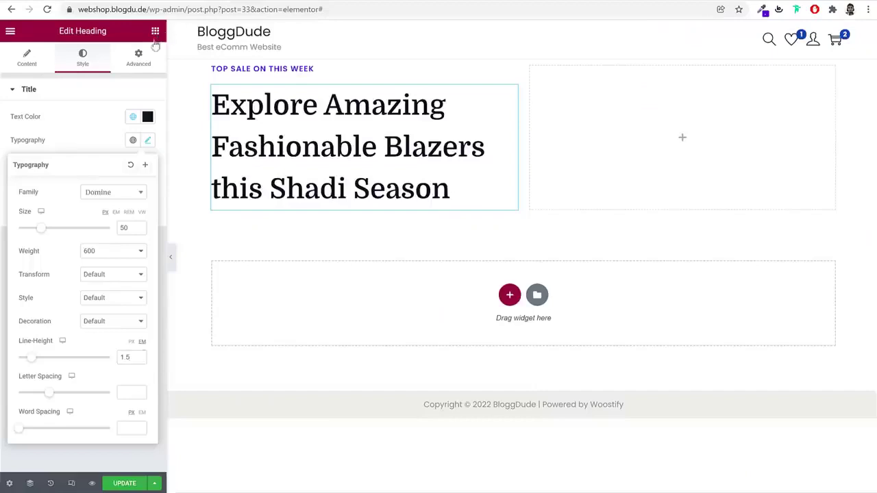
Search the widgets for 'bu' and drag a Button widget below the hero heading
click(154, 31)
click(106, 75)
text(but)
drag(42, 118, 329, 200)
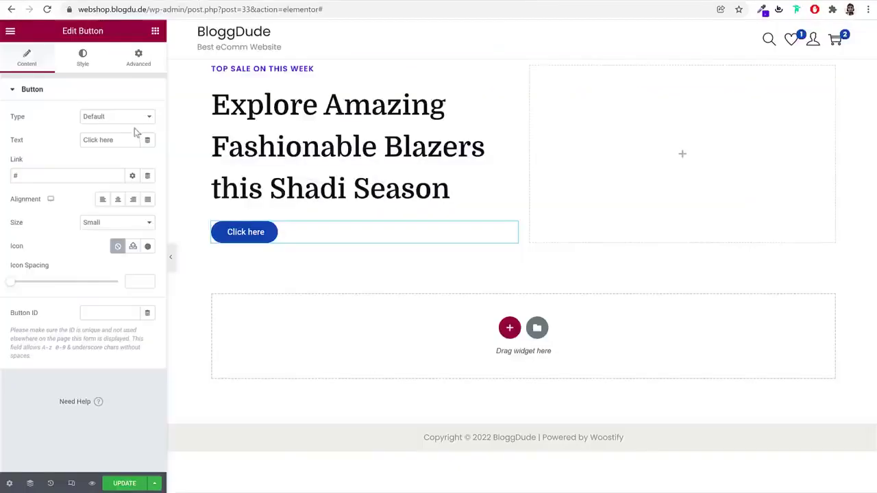
Label the button 'Shop Now' and link it to the Shop page
click(119, 140)
key(ctrl+a)
text(Shop Now)
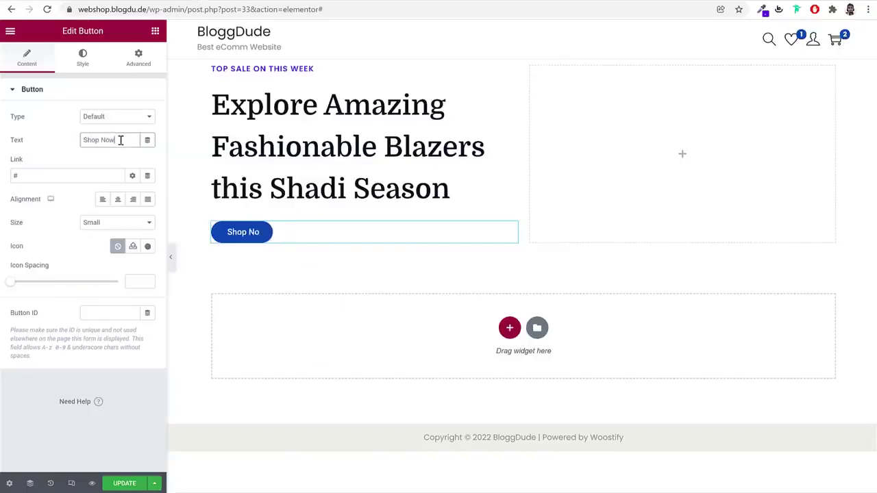
double_click(66, 173)
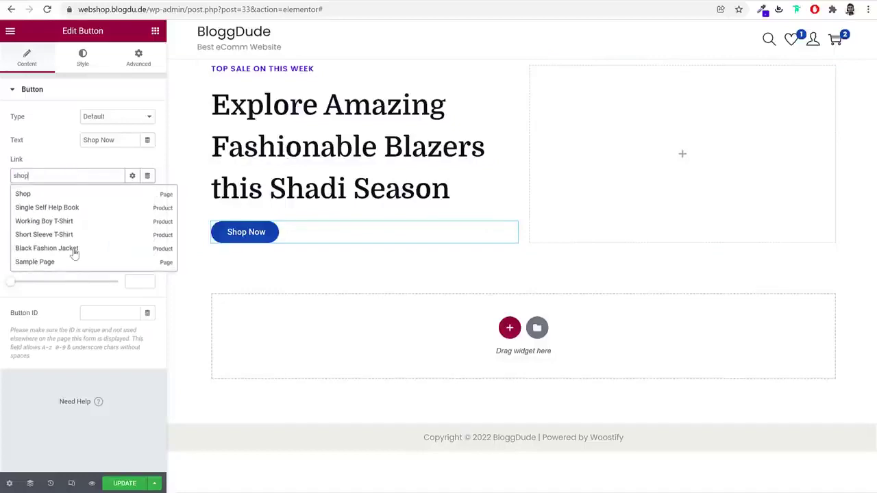
click(33, 198)
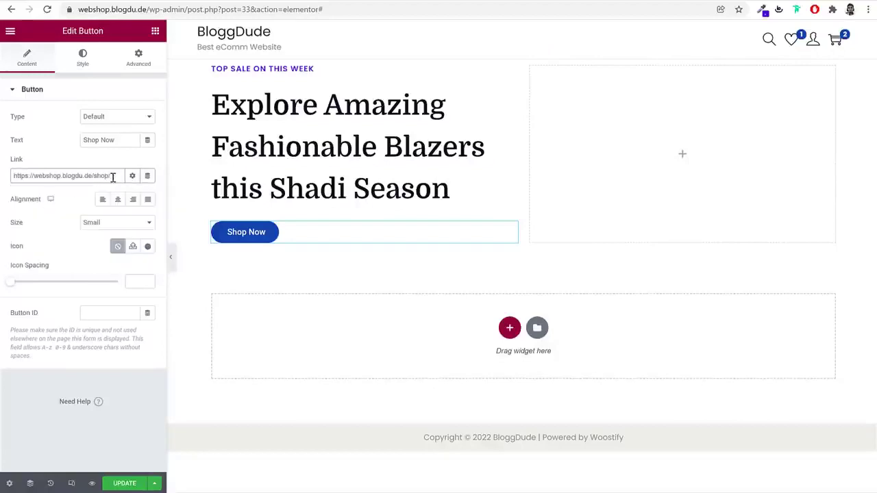
key(ctrl+a)
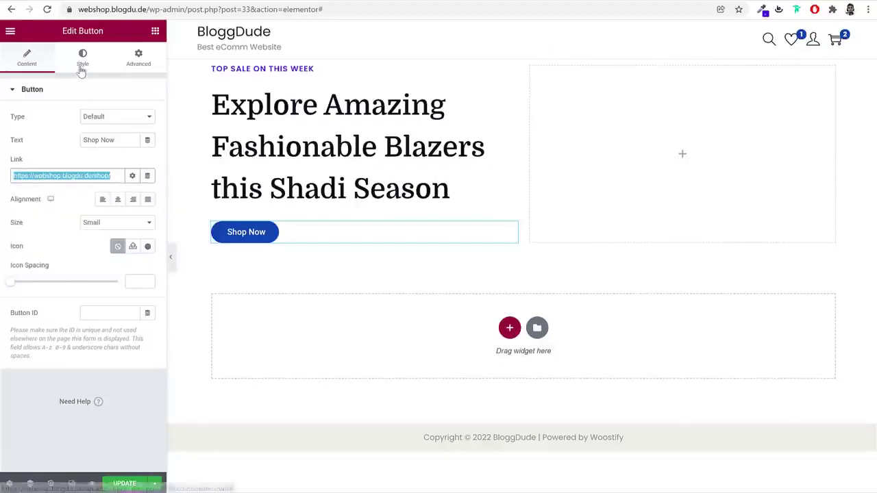
Set the Shop Now button typography to Poppins at size 18
click(82, 62)
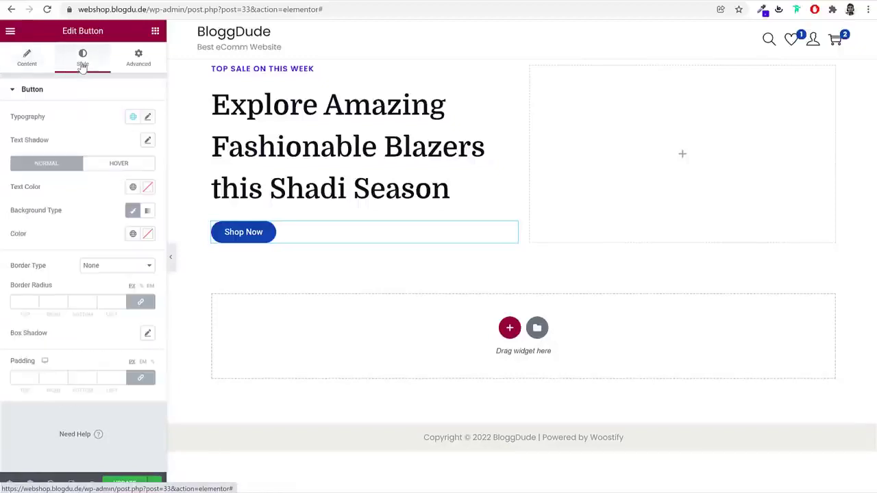
click(147, 116)
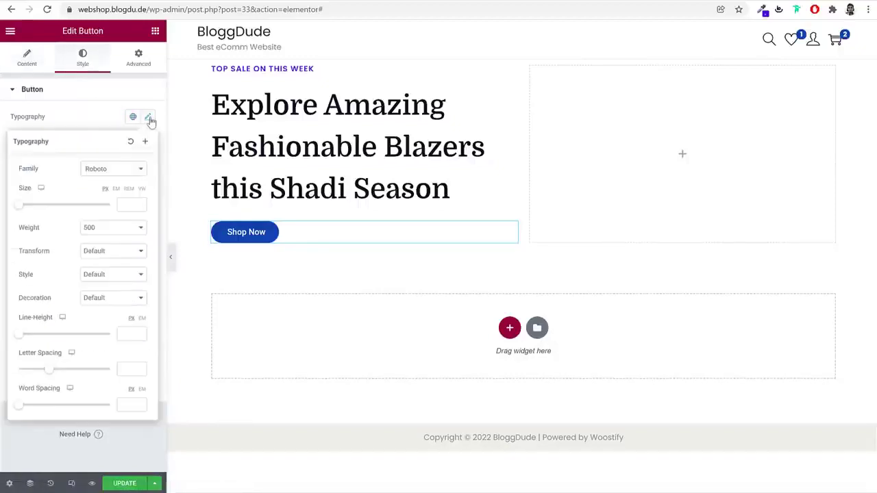
click(121, 171)
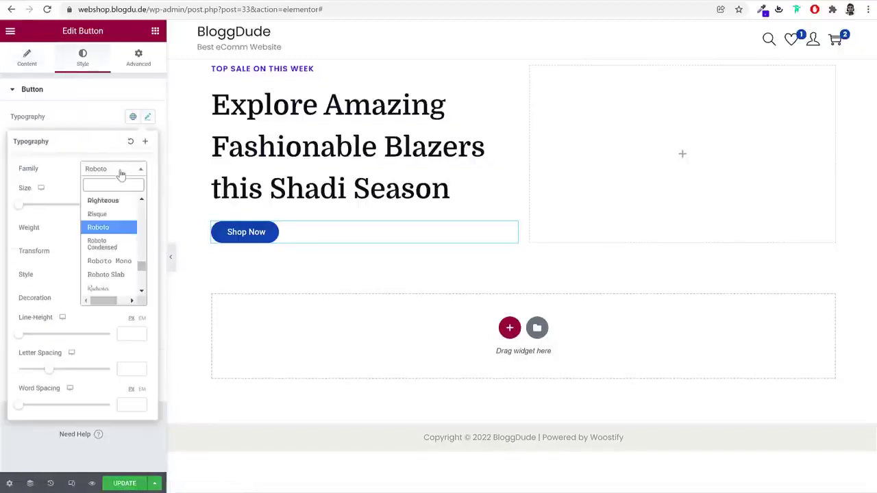
text(popp)
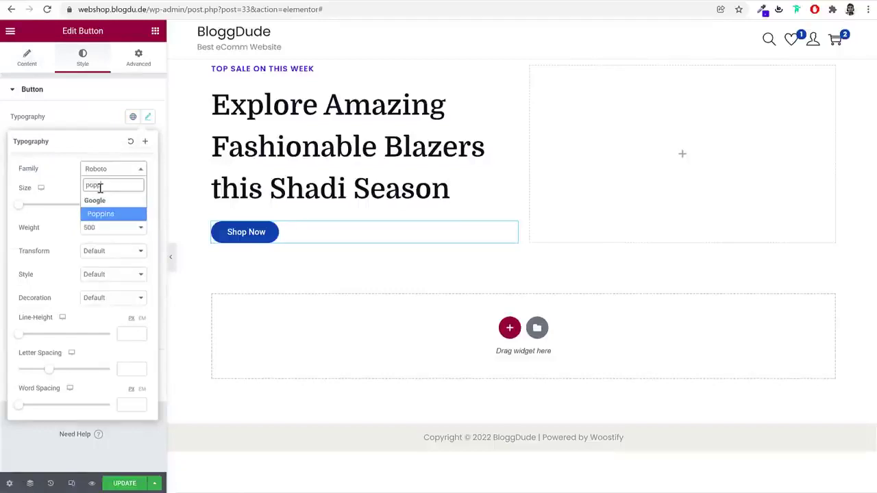
key(Return)
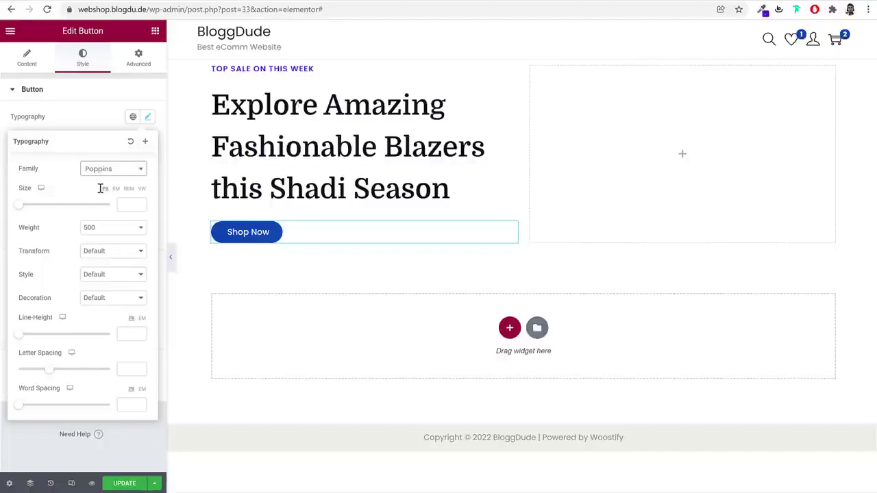
click(126, 203)
text(18)
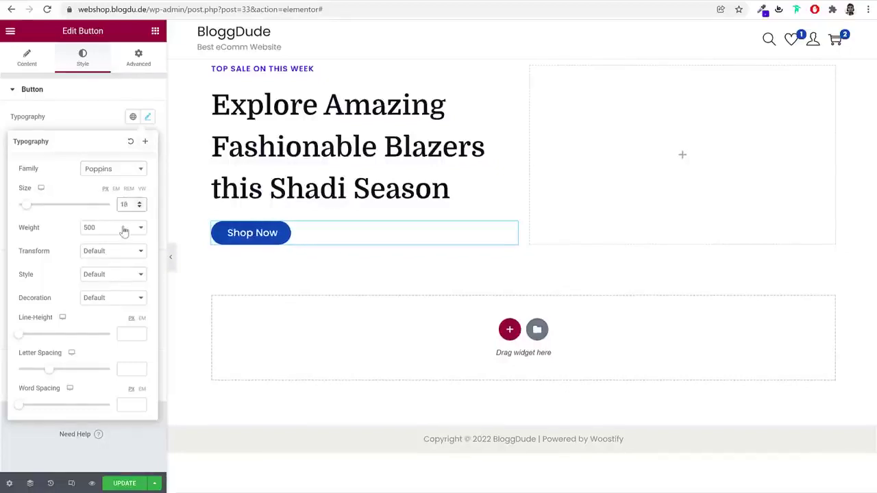
click(146, 117)
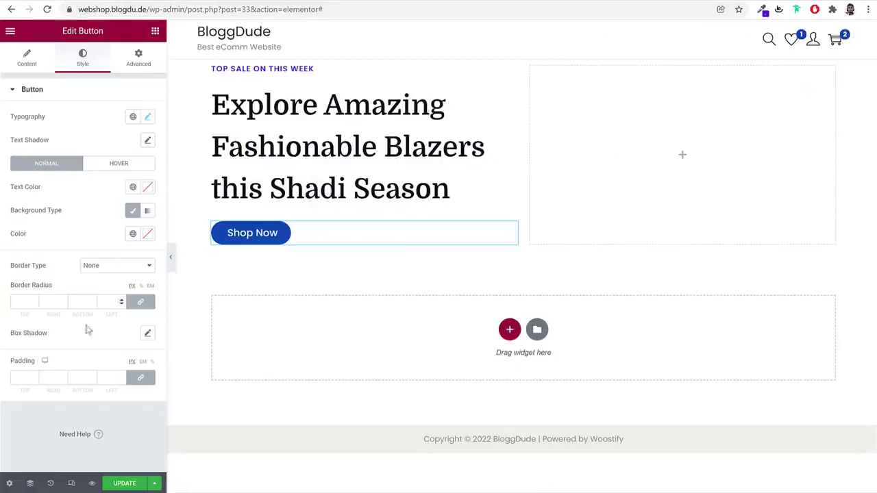
Unlink the button padding and enter 18, 40, 18, 40
click(139, 379)
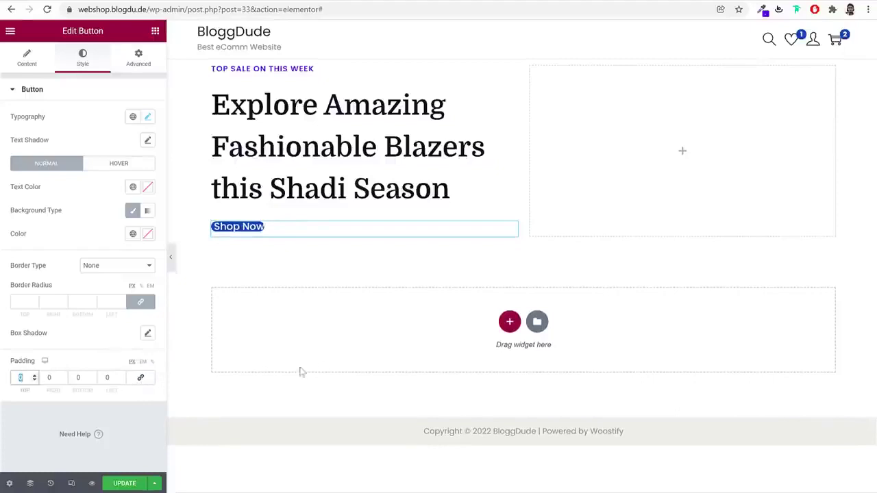
text(18)
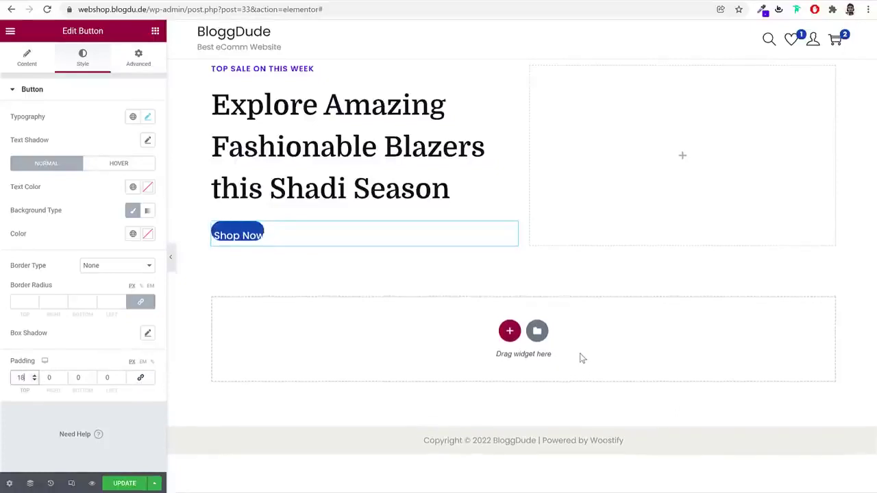
key(Tab)
text(40)
key(Tab)
text(18)
key(Tab)
text(40)
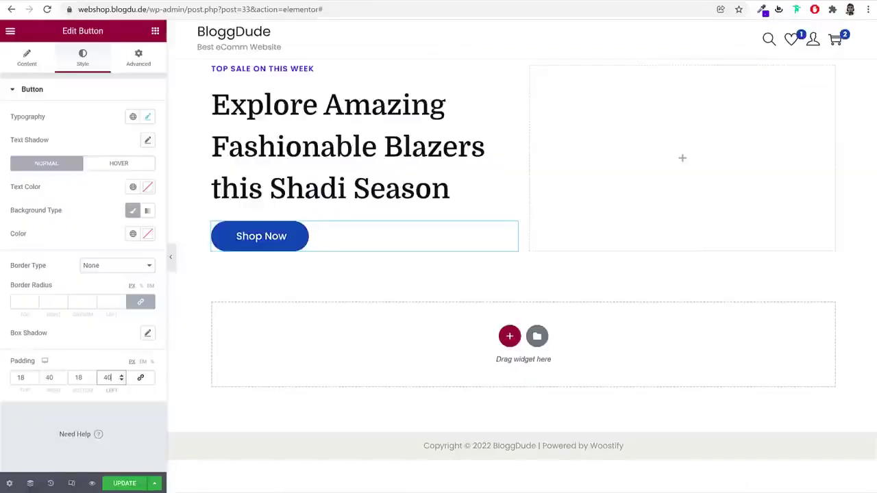
Set the Shop Now button's normal background to the global Purple
click(133, 233)
click(147, 233)
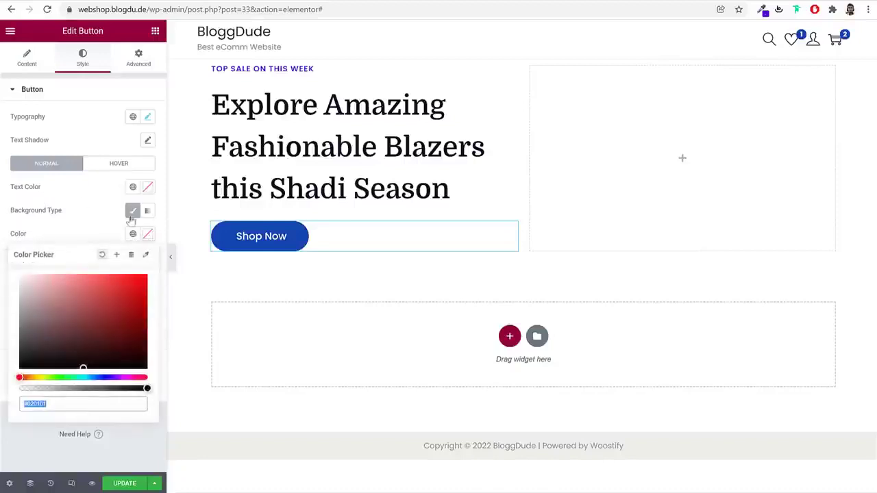
click(119, 236)
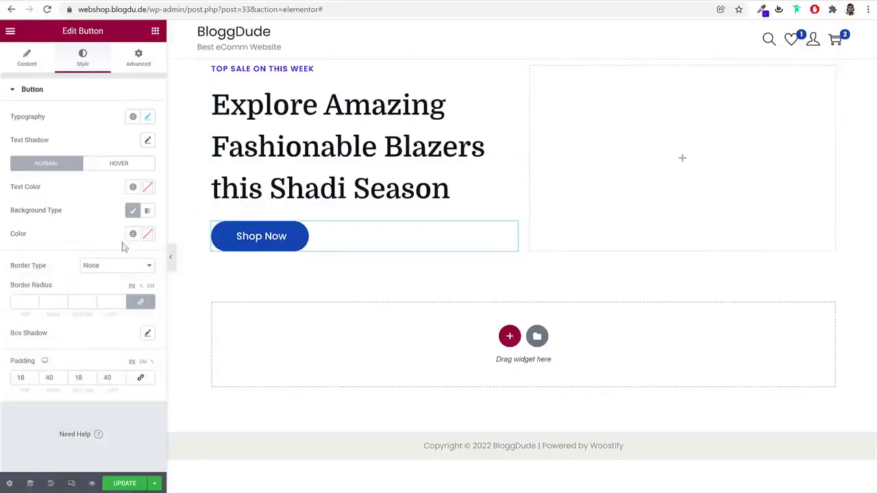
click(133, 235)
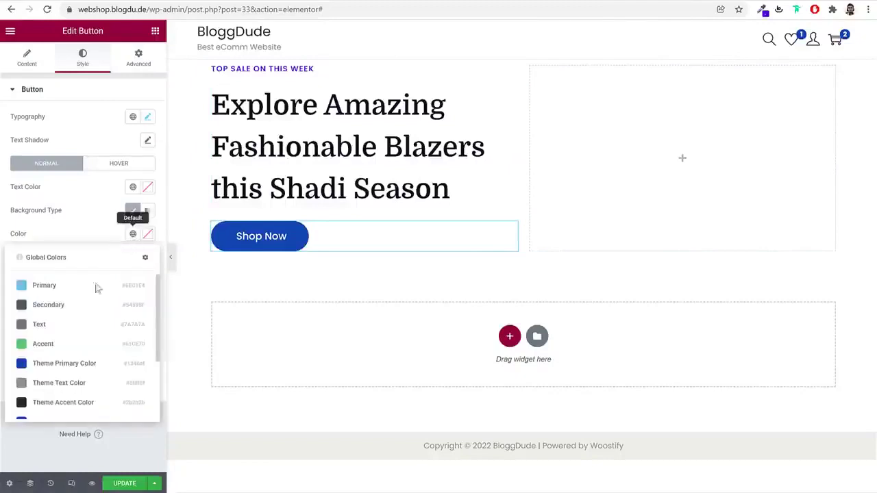
scroll(88, 346, down, 3)
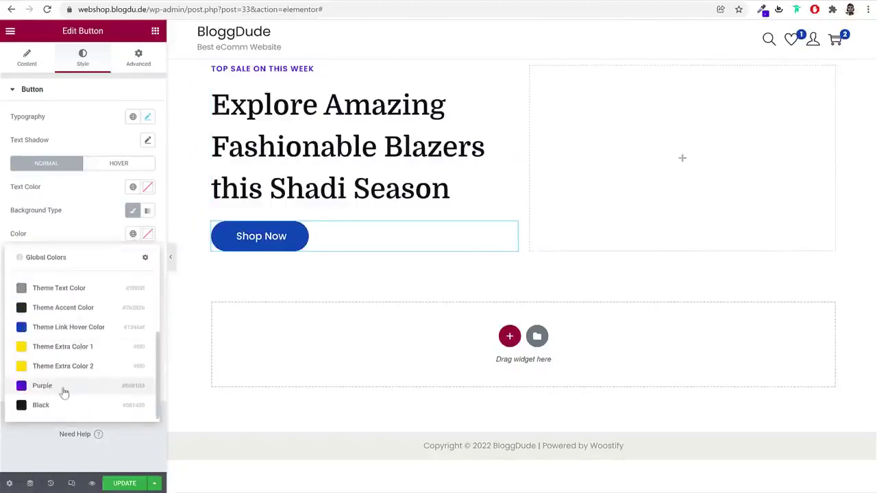
click(65, 390)
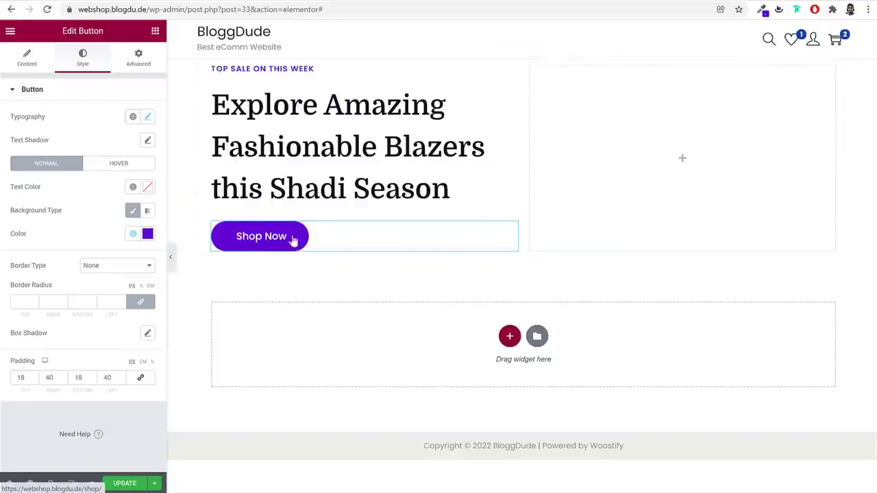
Set the hover background to Purple, darkened to #42049F
click(142, 169)
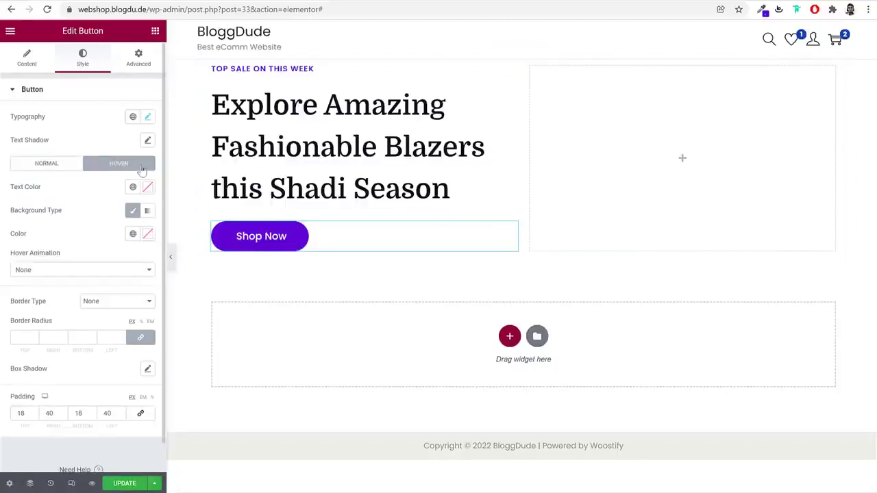
click(134, 235)
scroll(79, 370, down, 3)
click(59, 388)
click(147, 233)
drag(146, 309, 144, 316)
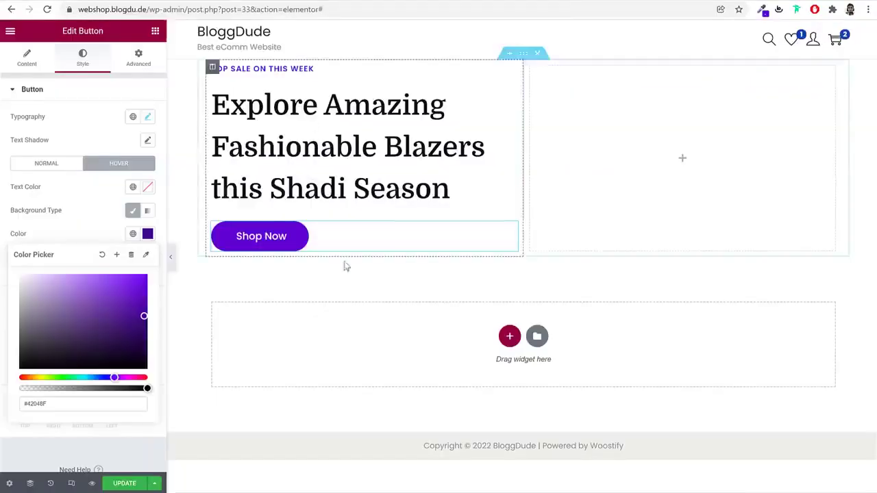
click(155, 32)
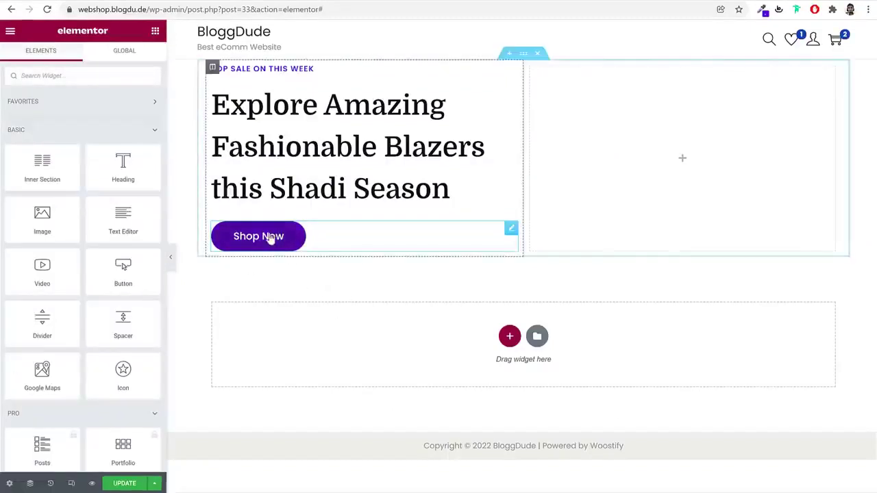
Duplicate the Shop Now button and relabel the copy 'Learn More'
right_click(270, 237)
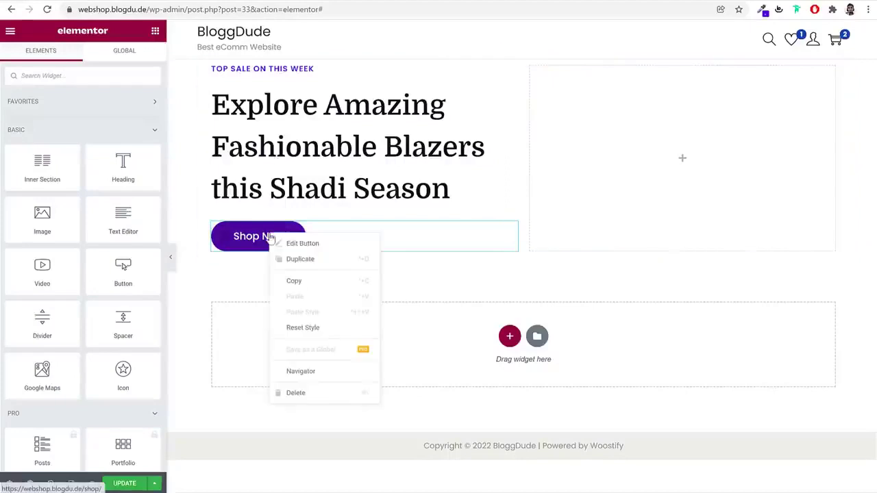
click(312, 260)
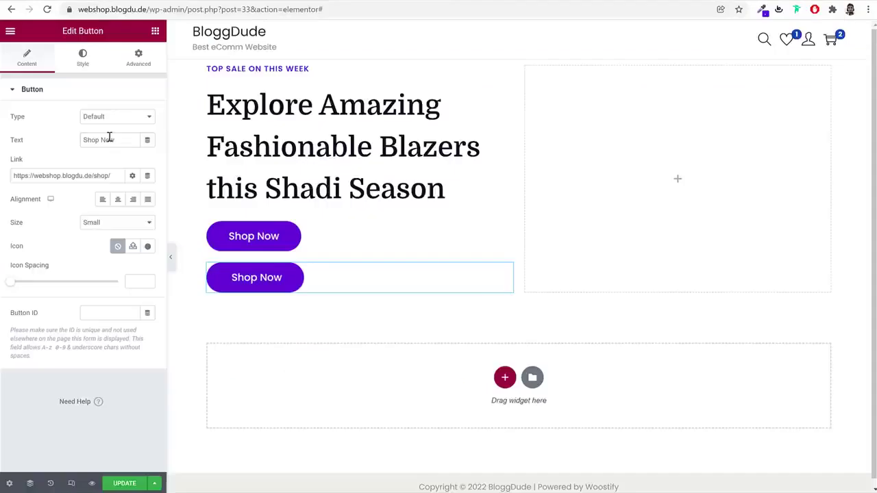
triple_click(109, 137)
text(Learn More)
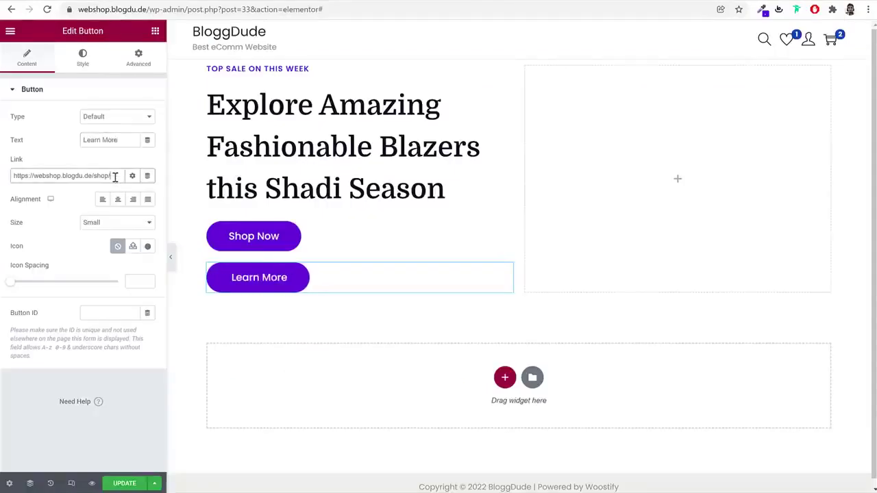
triple_click(115, 177)
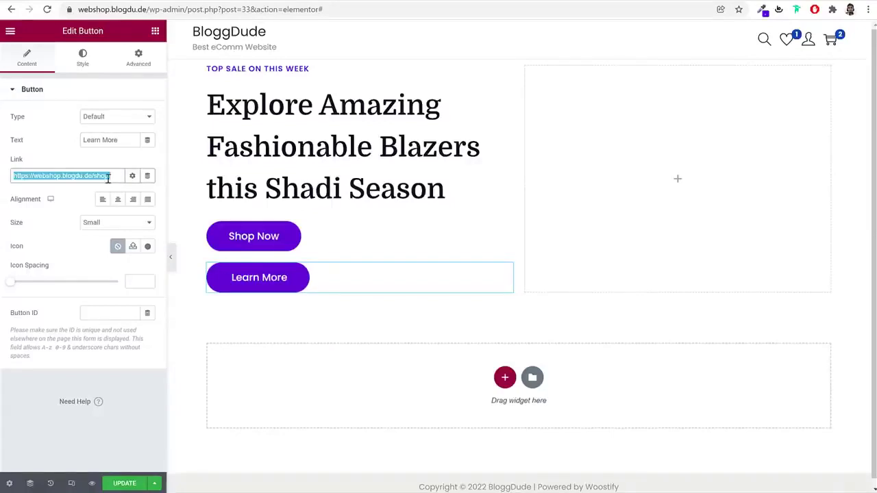
click(85, 61)
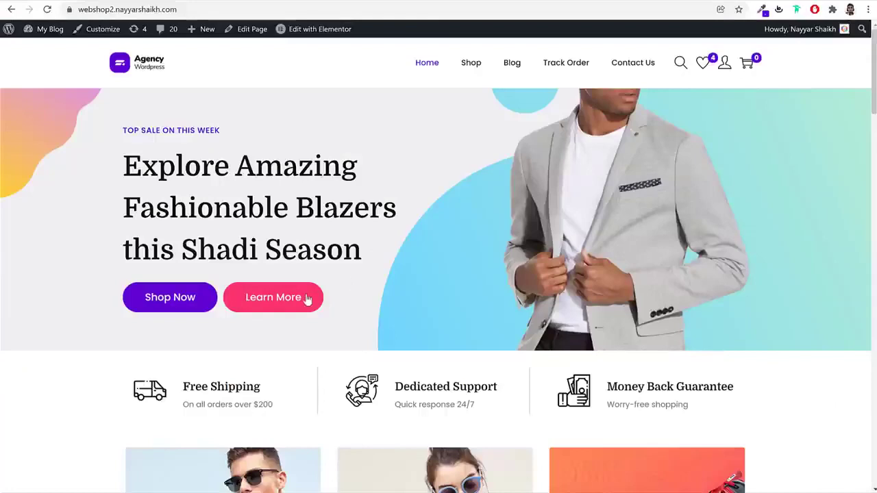
Inspect the reference Learn More button and copy its pink background #fd346e
right_click(307, 300)
click(352, 430)
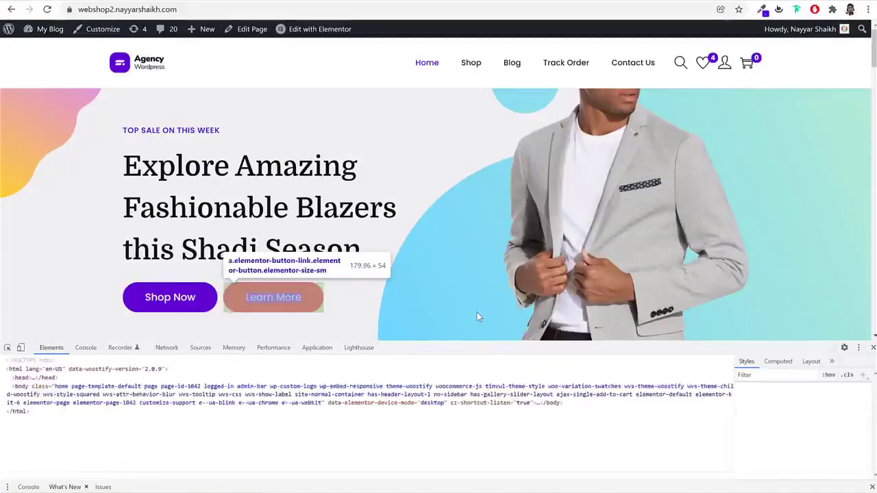
click(762, 462)
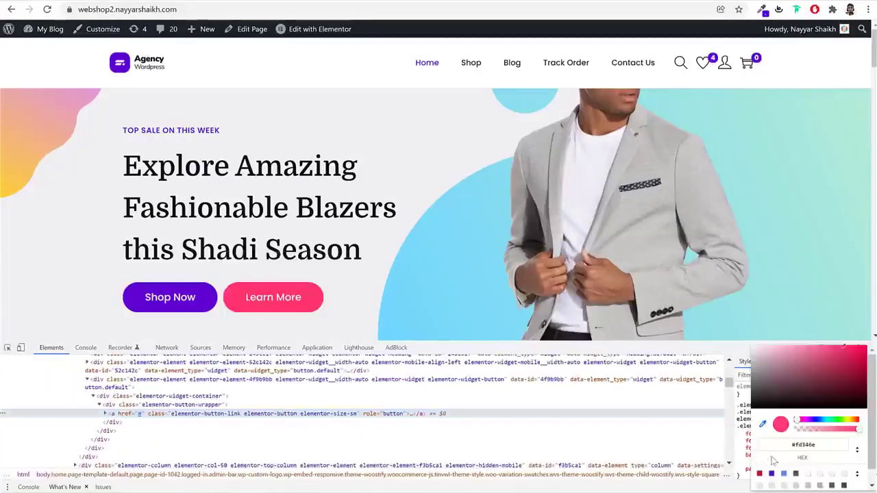
click(811, 447)
key(ctrl+c)
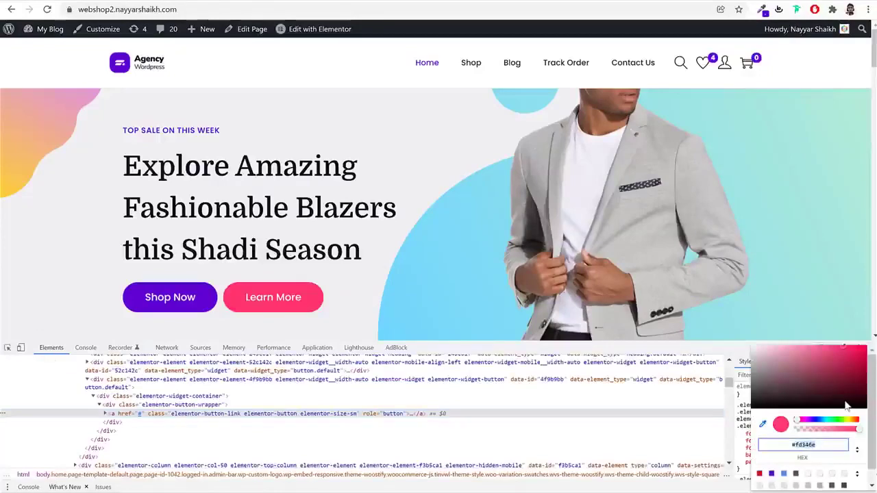
key(Escape)
click(872, 347)
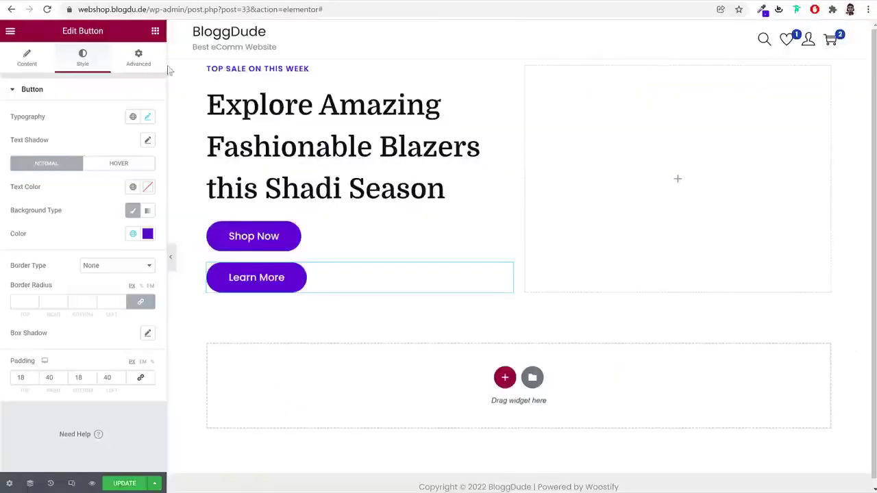
click(148, 234)
Paste #fd346e as the Learn More background and save it as a global colour named Pink
key(ctrl+v)
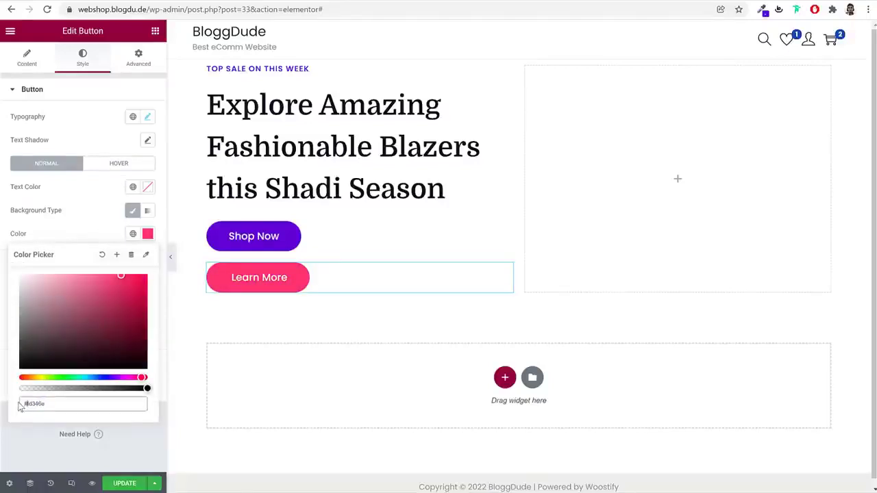
click(116, 255)
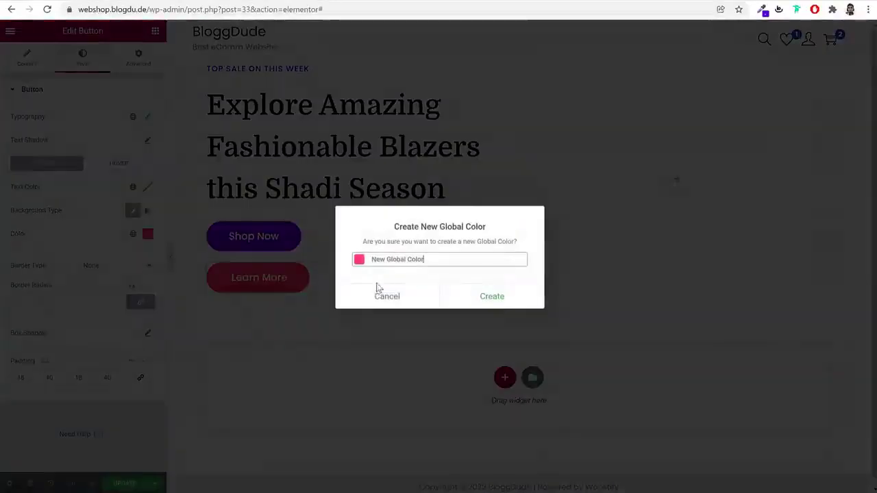
text(Pink)
click(485, 298)
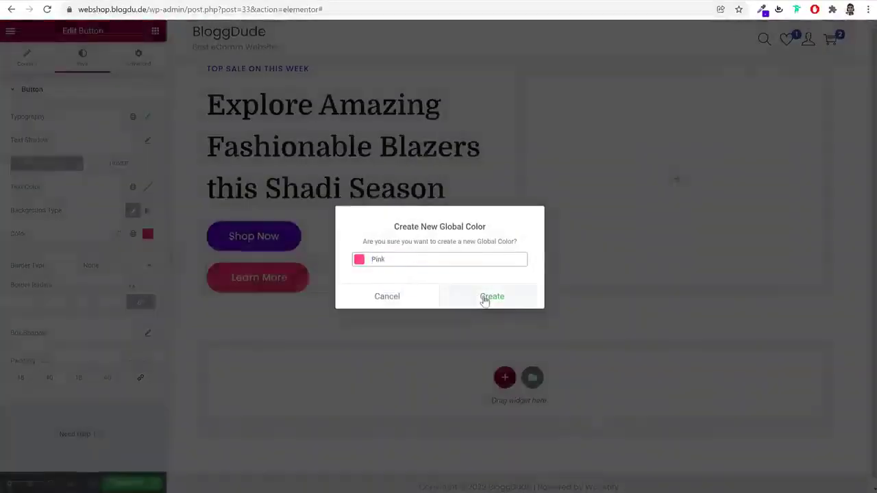
Set the Learn More hover background to Pink, darkened to #E6265F
click(134, 165)
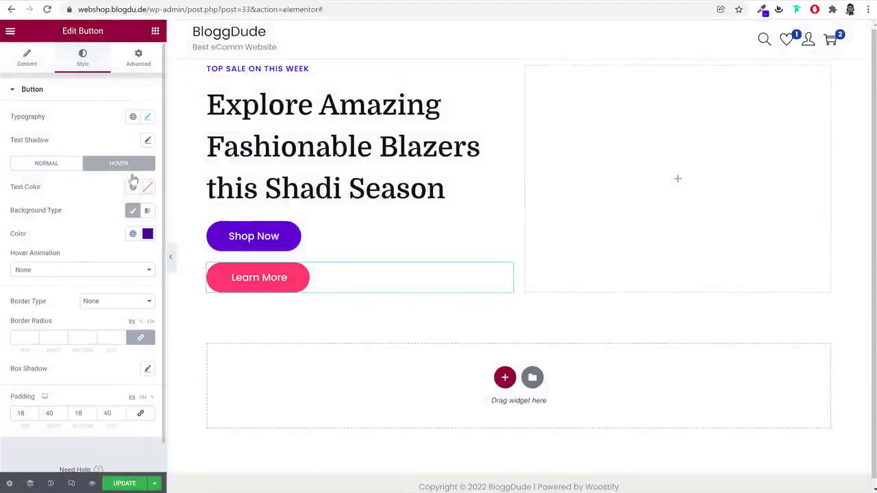
click(133, 233)
scroll(79, 409, down, 3)
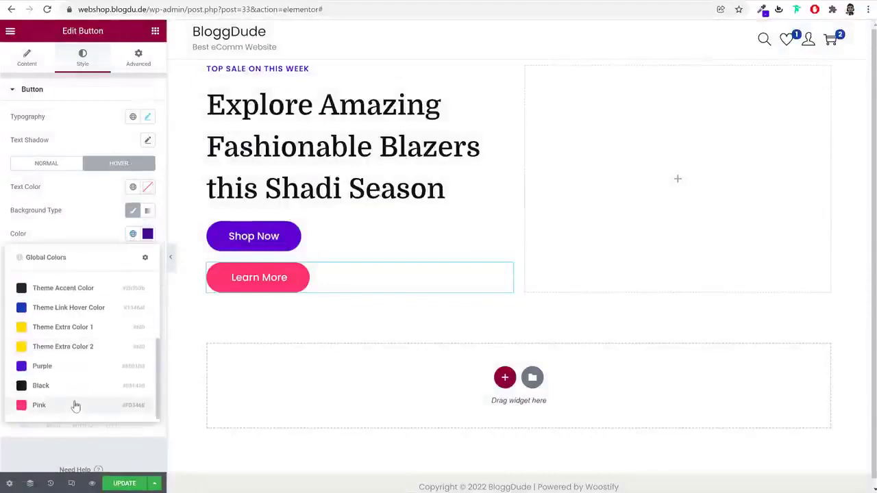
click(73, 405)
click(147, 234)
drag(132, 306, 124, 283)
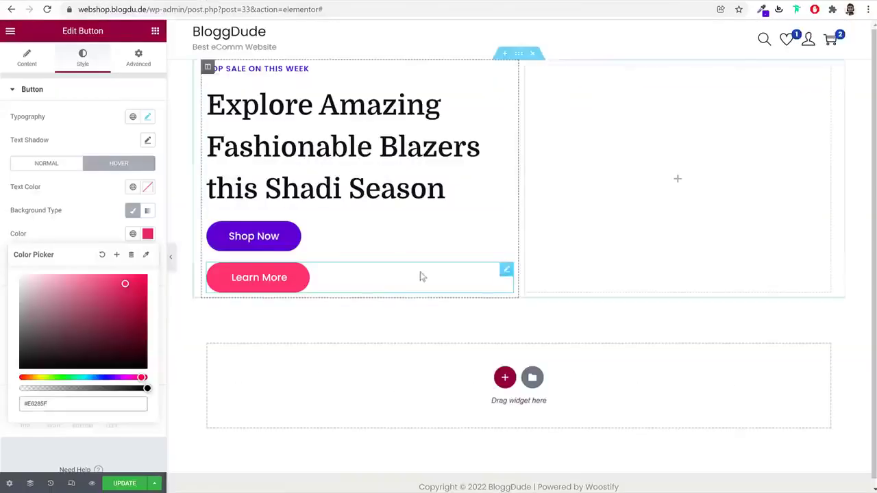
click(301, 247)
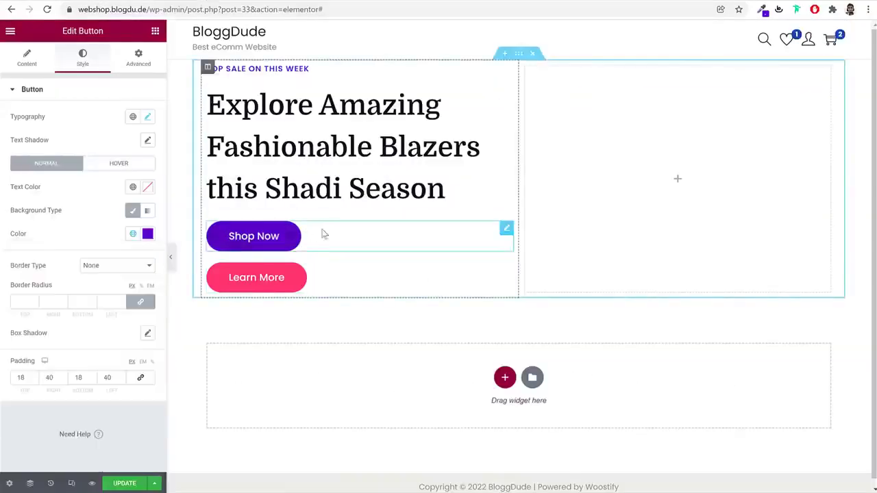
Give both Shop Now and Learn More an inline auto width so they sit side by side
click(149, 59)
scroll(116, 304, down, 3)
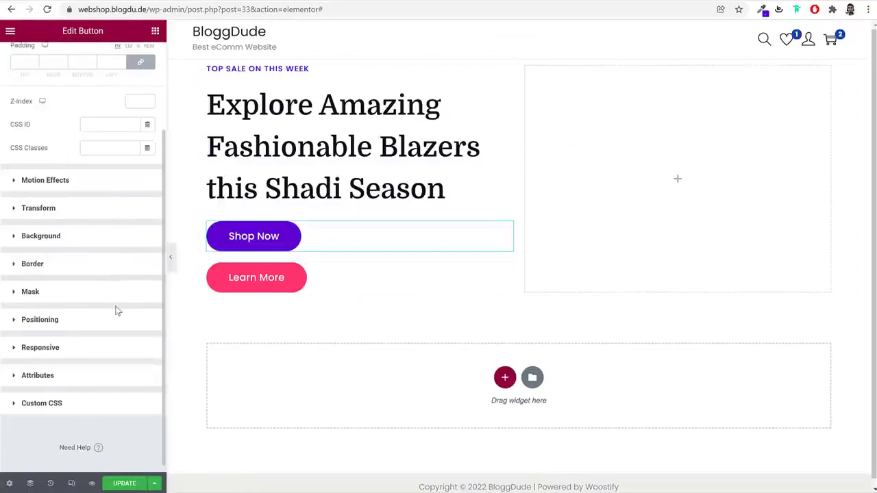
click(64, 319)
click(115, 284)
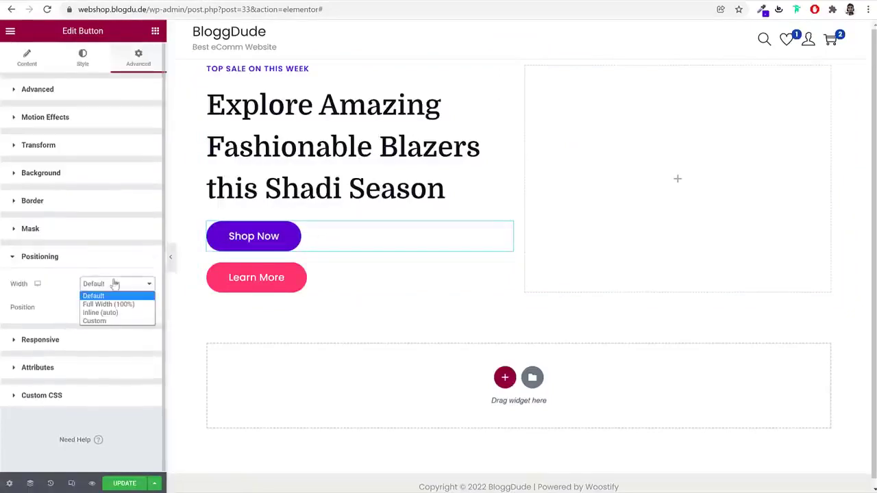
click(100, 313)
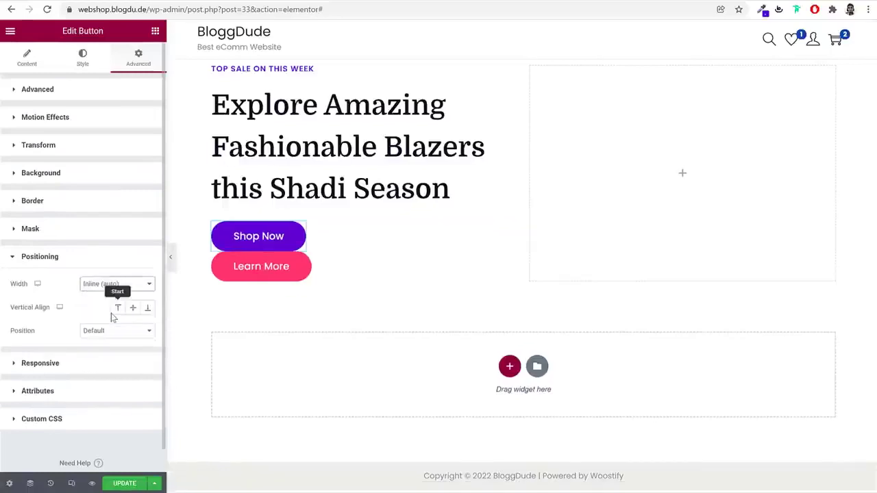
click(341, 272)
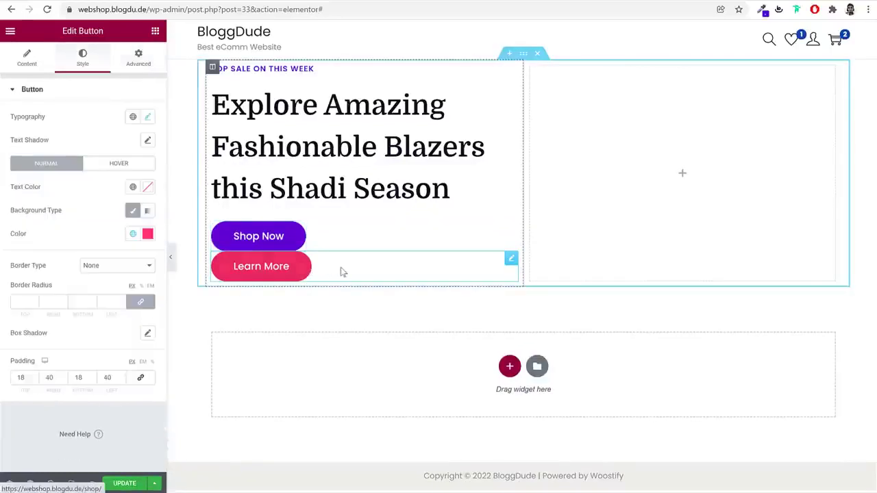
click(137, 61)
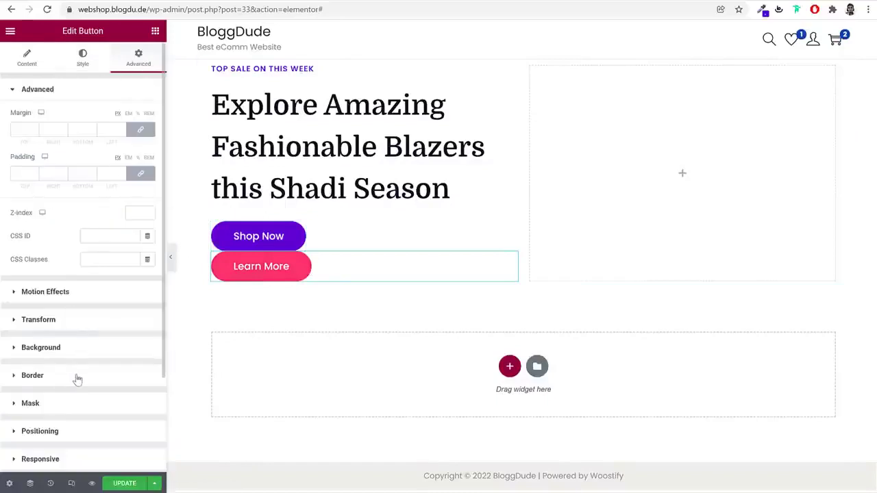
scroll(76, 380, down, 3)
click(89, 318)
click(110, 284)
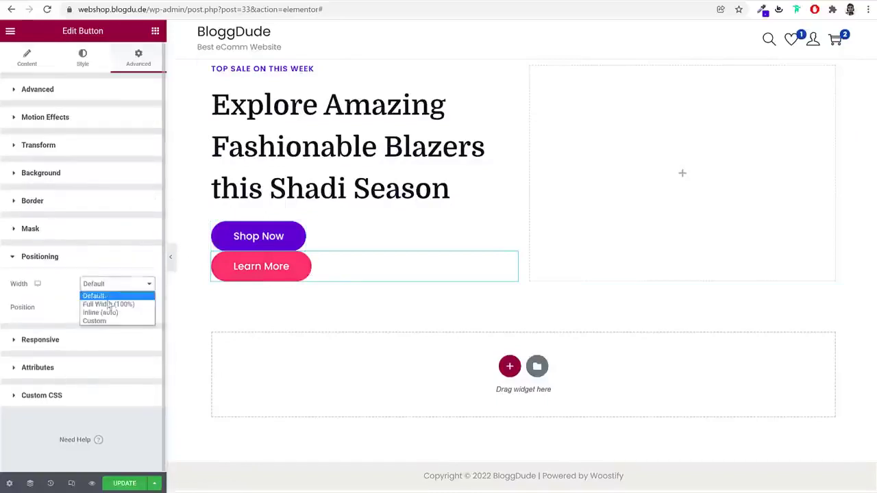
click(112, 312)
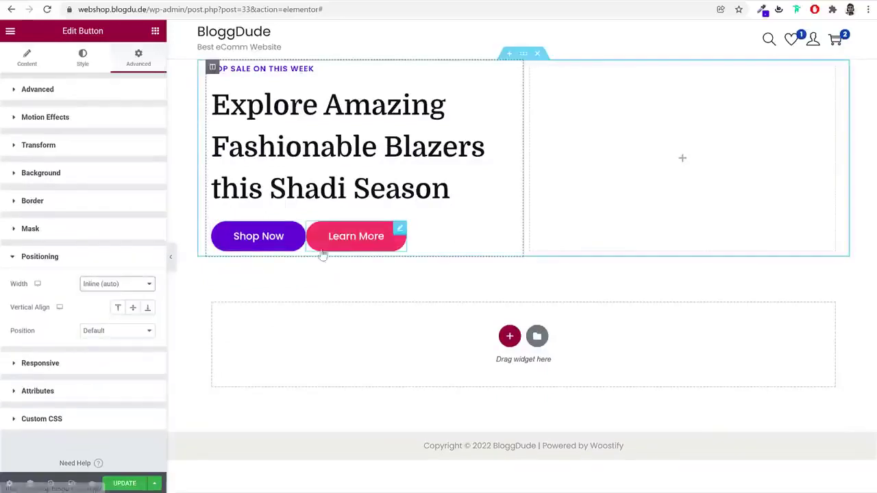
Set the Shop Now button's right margin to 10 px
click(176, 263)
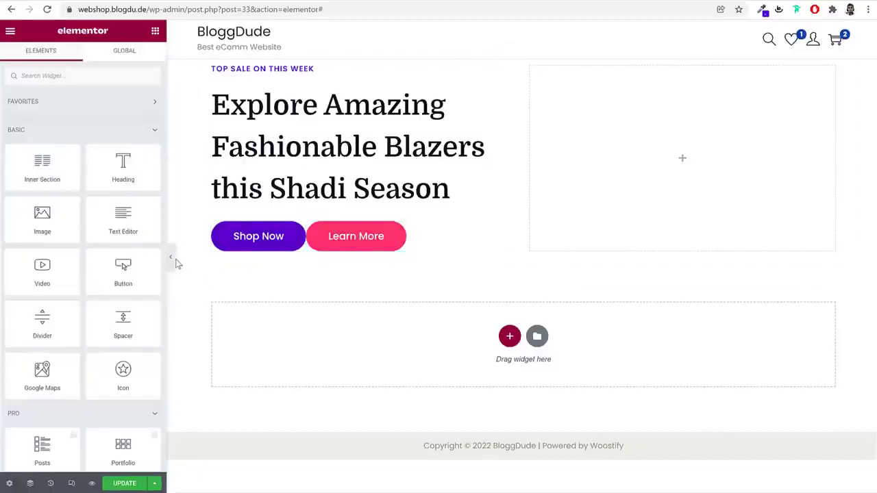
click(300, 228)
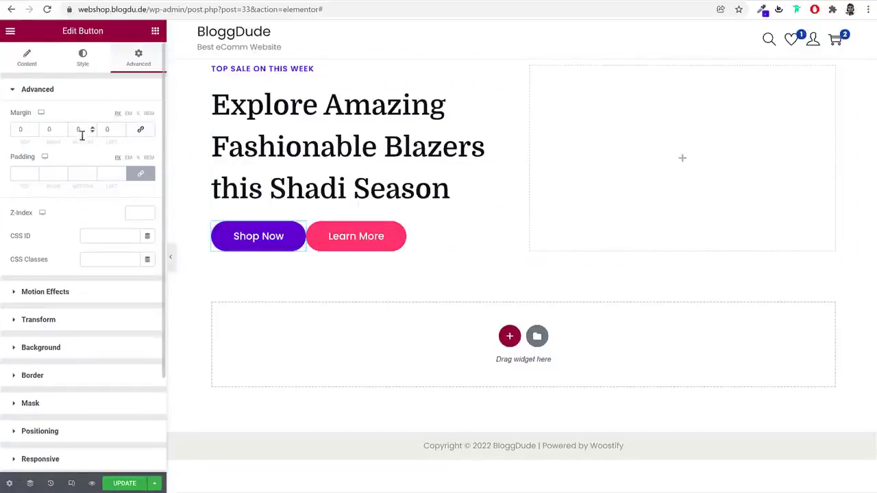
text(10)
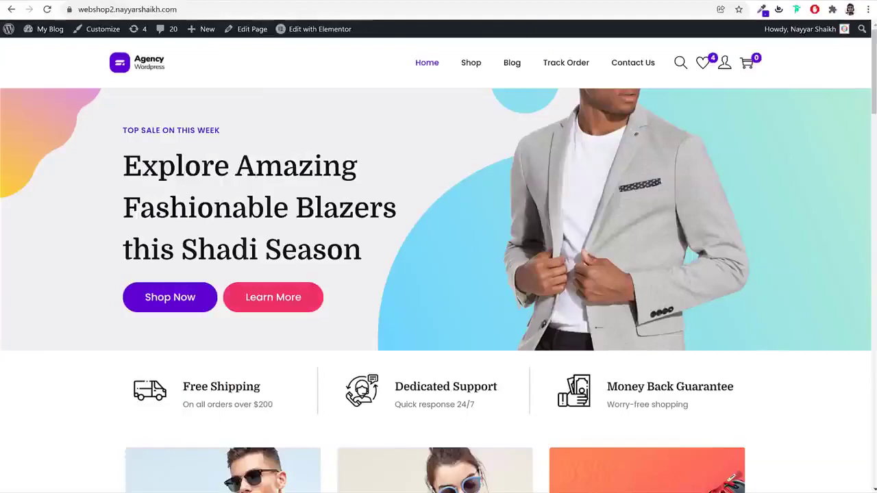
Preview the Copy-of-Unnamed-Design-1 image in the Media folder, then open a new Chrome tab
key(alt+Tab)
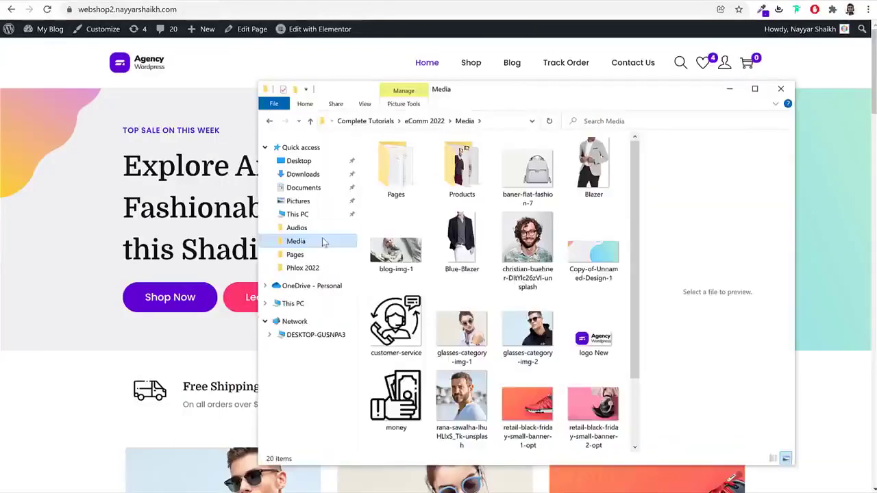
click(591, 253)
double_click(591, 254)
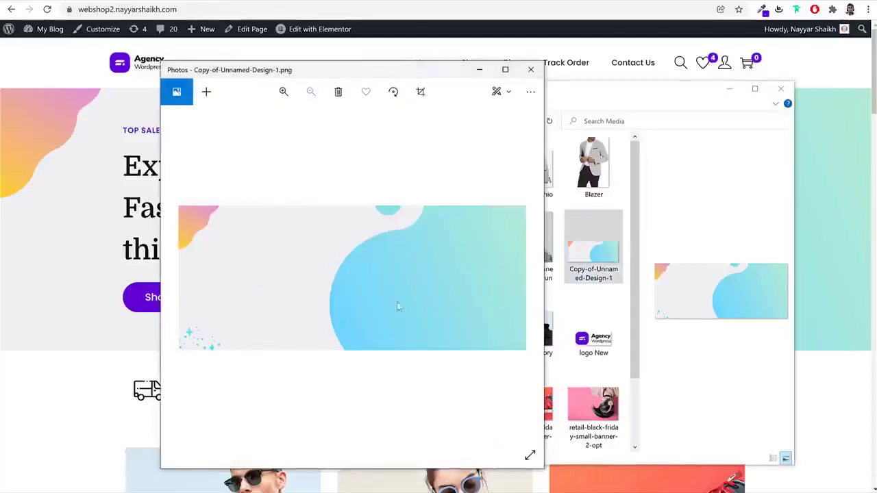
click(530, 69)
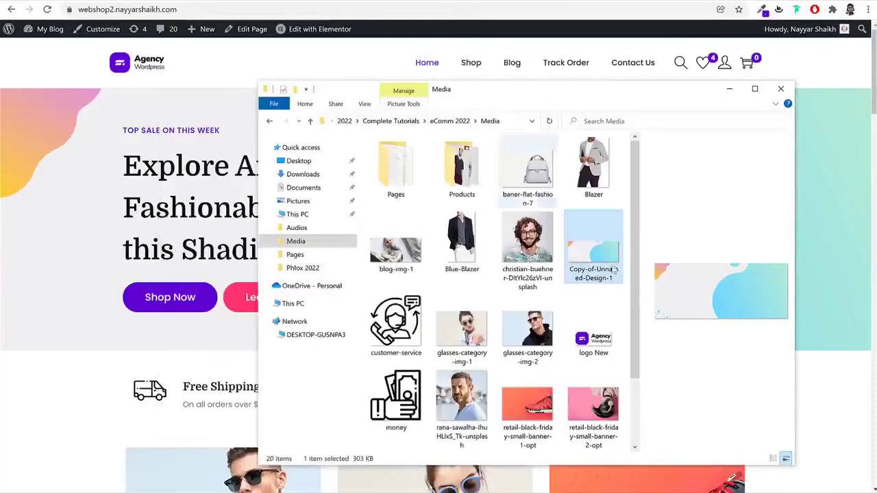
click(609, 302)
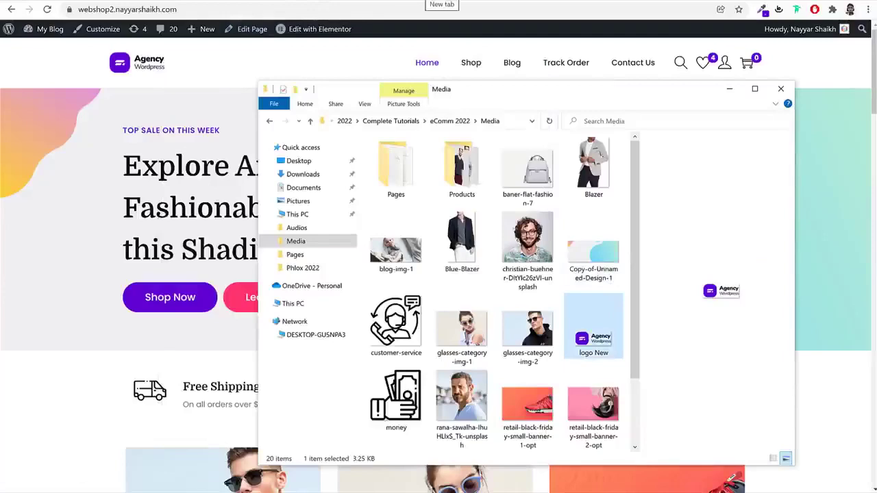
click(430, 0)
Load canva.com and dismiss the pricing announcement popup
text(canva.com)
key(Return)
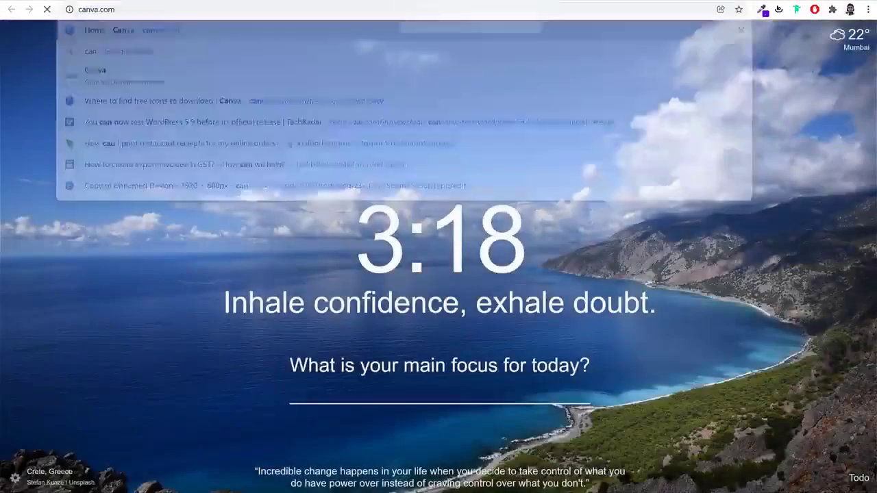
click(714, 102)
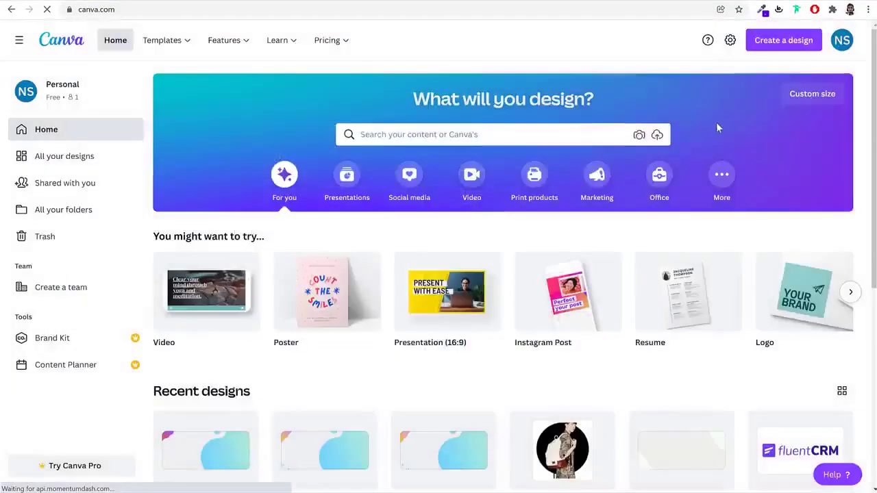
scroll(718, 126, down, 3)
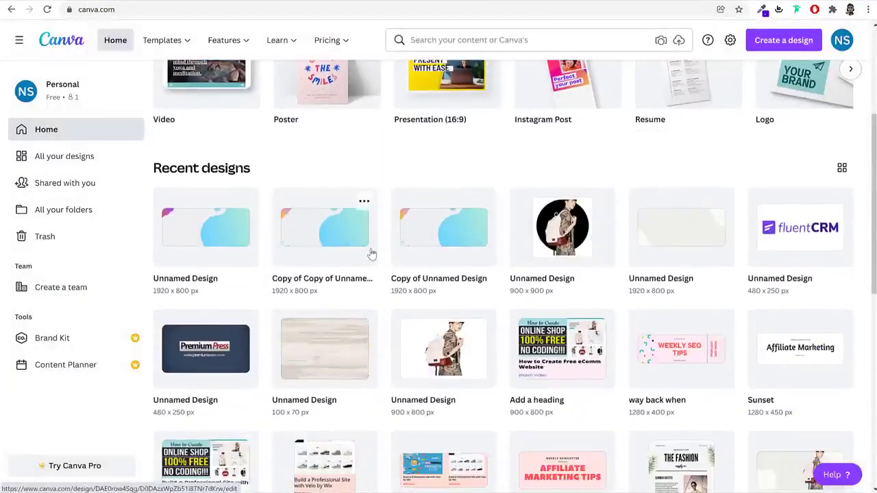
scroll(372, 253, up, 3)
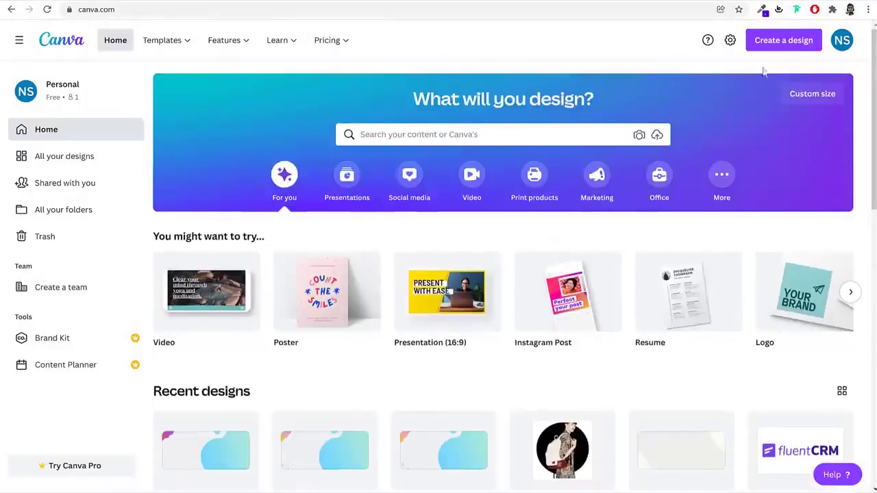
Create a custom-size blank design of 1920 × 800 px
click(818, 98)
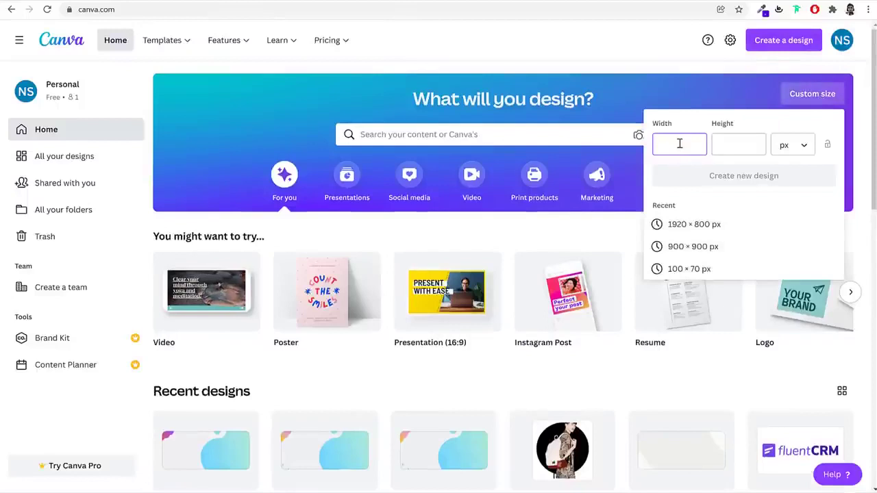
text(192)
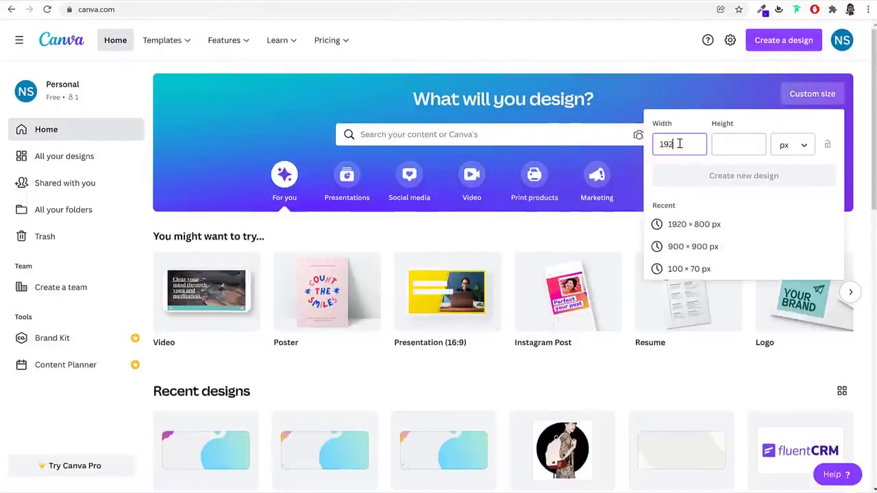
text(0)
key(Tab)
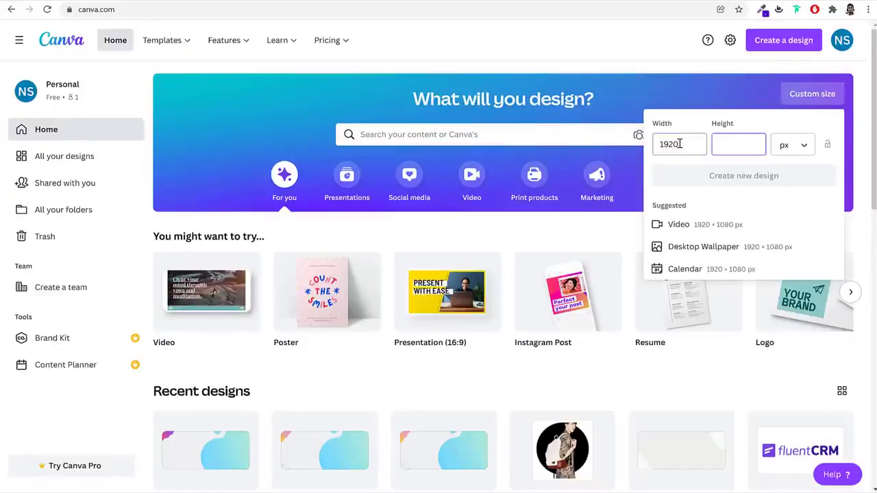
text(800)
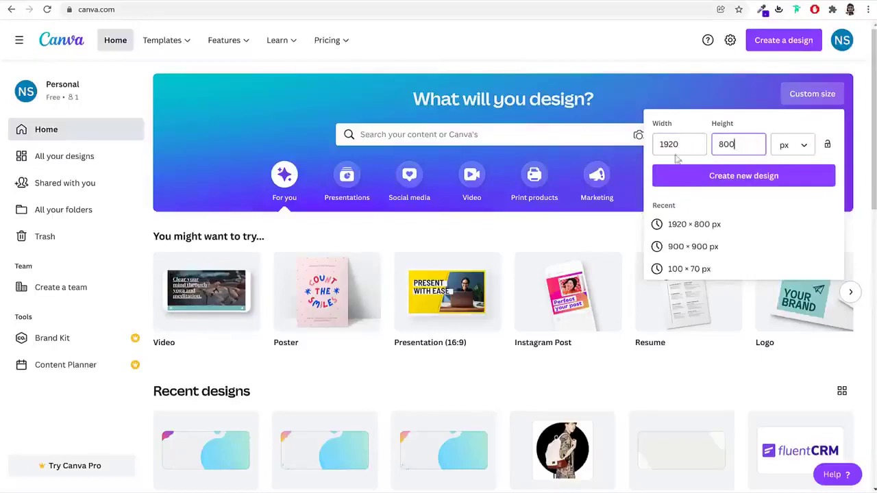
double_click(665, 146)
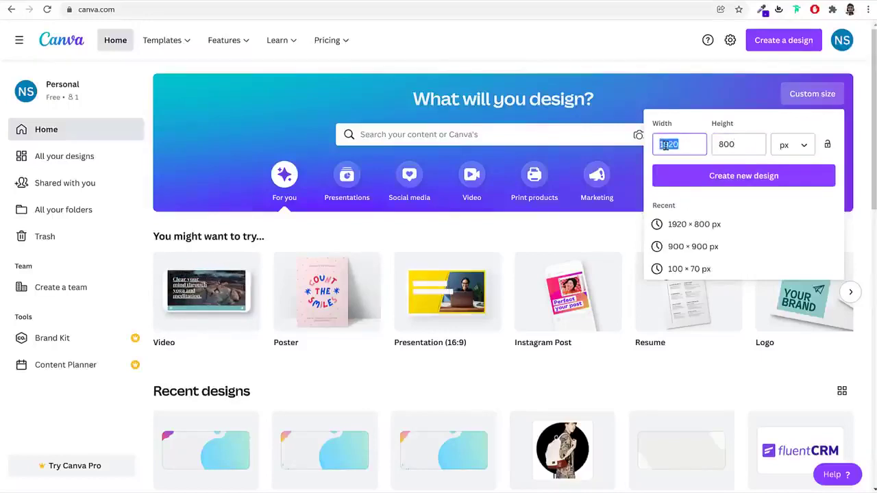
double_click(739, 145)
click(734, 176)
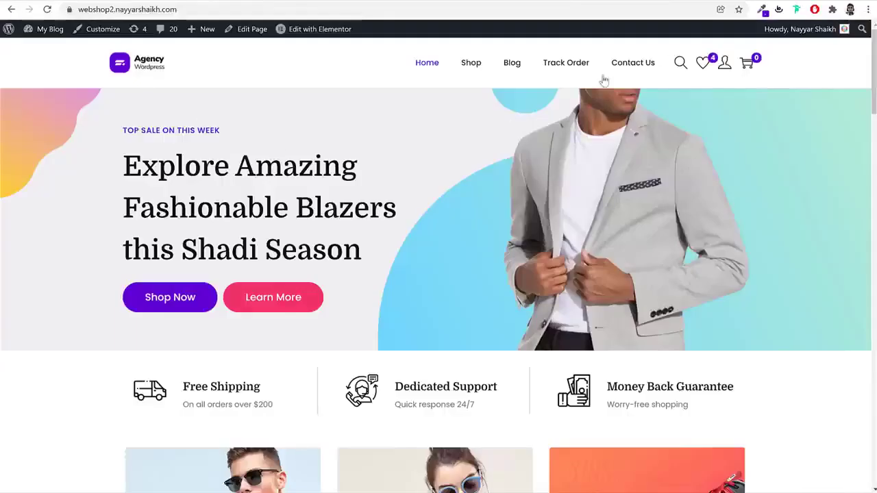
Sample the hero's off-white with ColorZilla and apply #F0F0F3 as the Canva page background
click(763, 10)
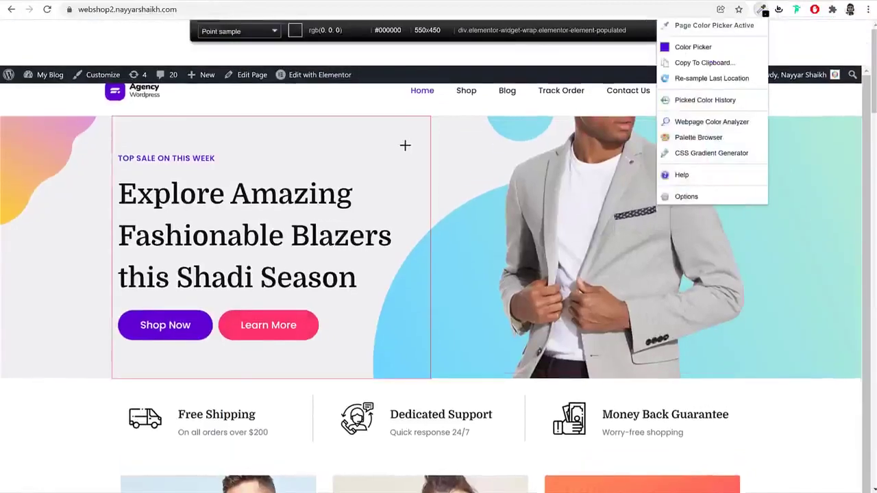
click(401, 140)
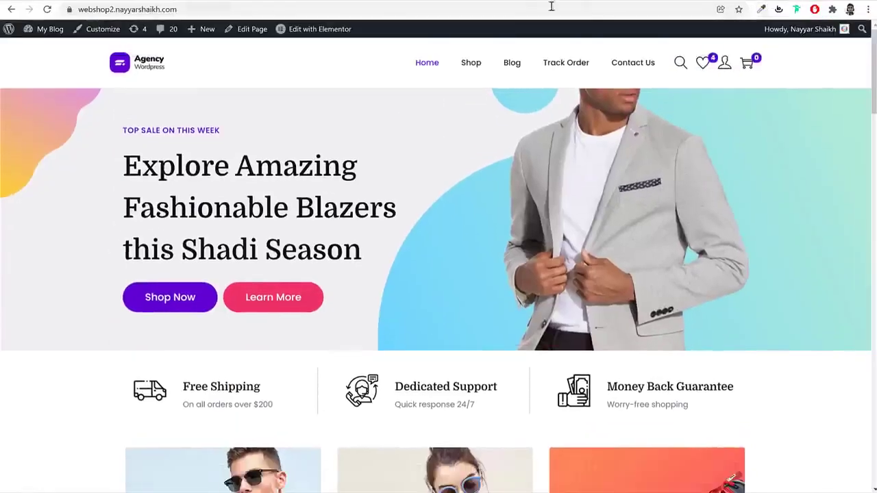
click(552, 4)
click(507, 209)
click(254, 65)
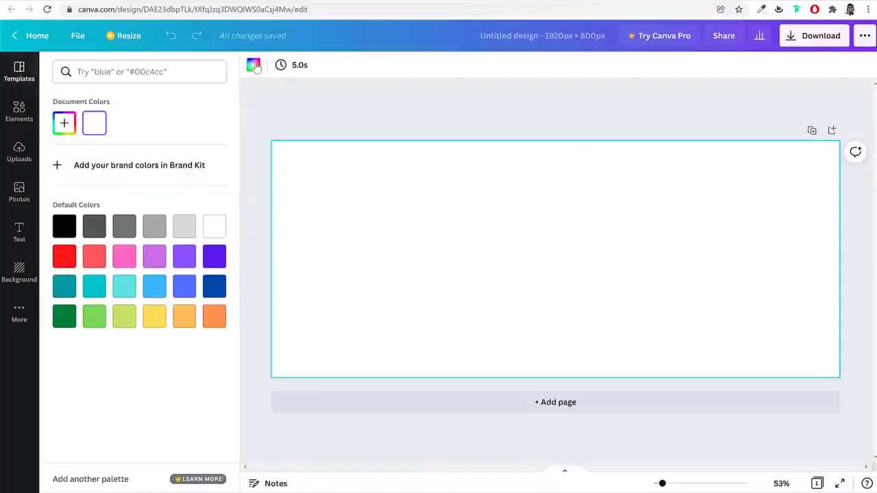
click(184, 227)
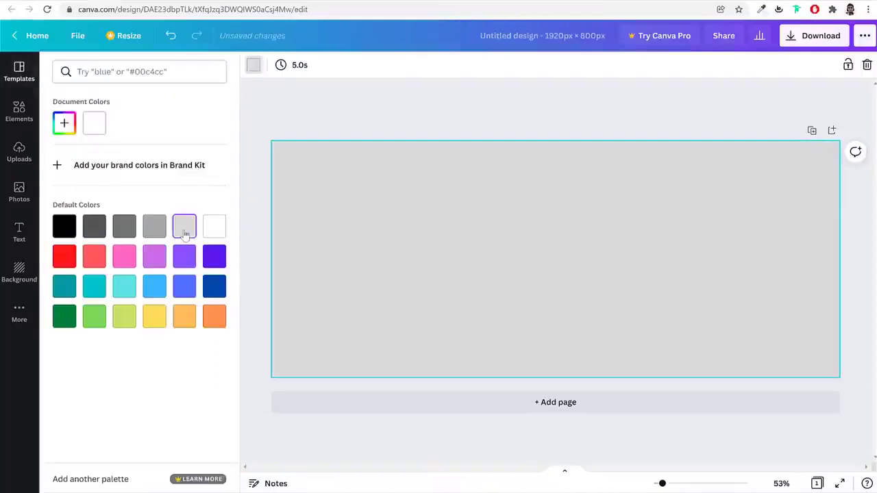
click(65, 123)
key(ctrl+v)
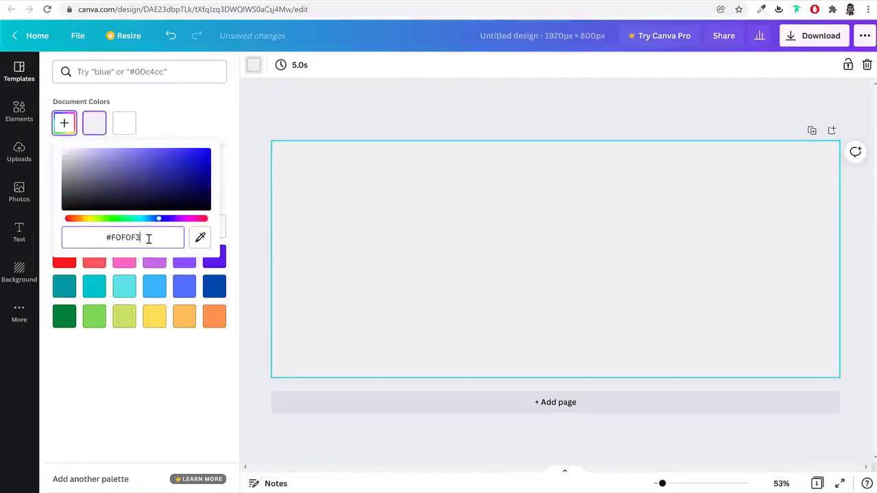
click(519, 257)
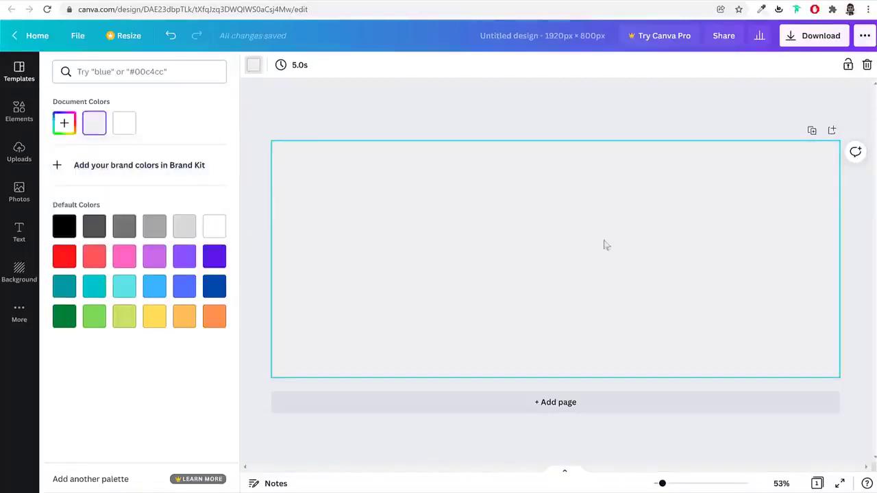
click(73, 2)
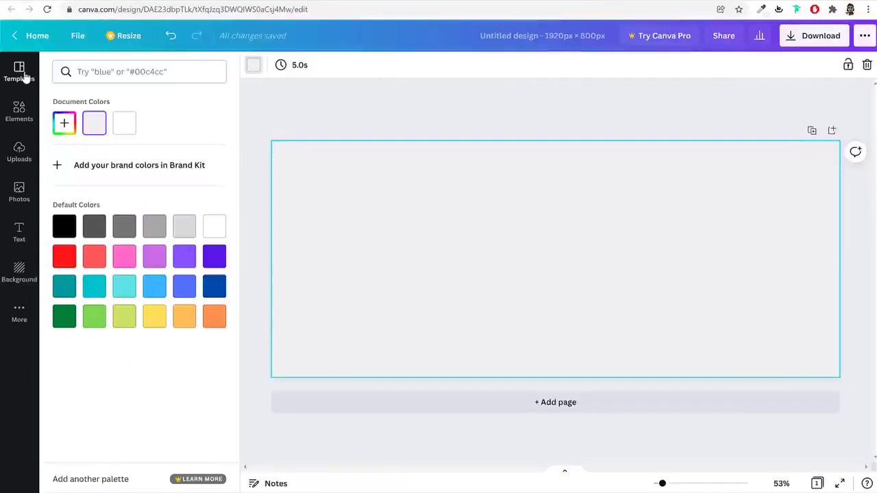
Search Elements for 'Gradient' and add the pink-orange gradient blob to the page
click(25, 77)
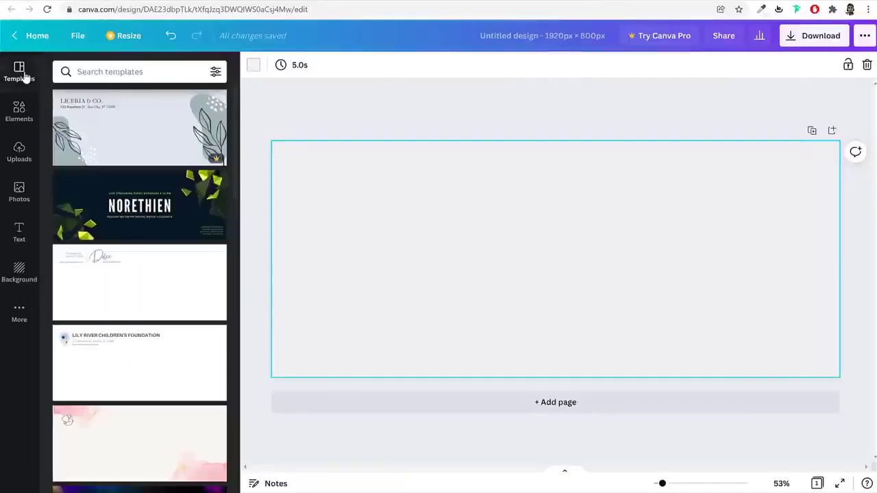
click(19, 109)
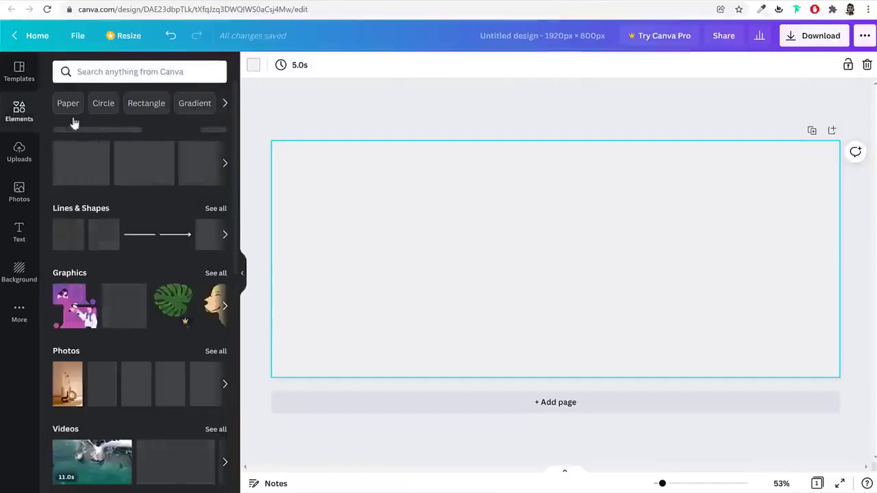
scroll(167, 246, down, 7)
scroll(162, 288, up, 8)
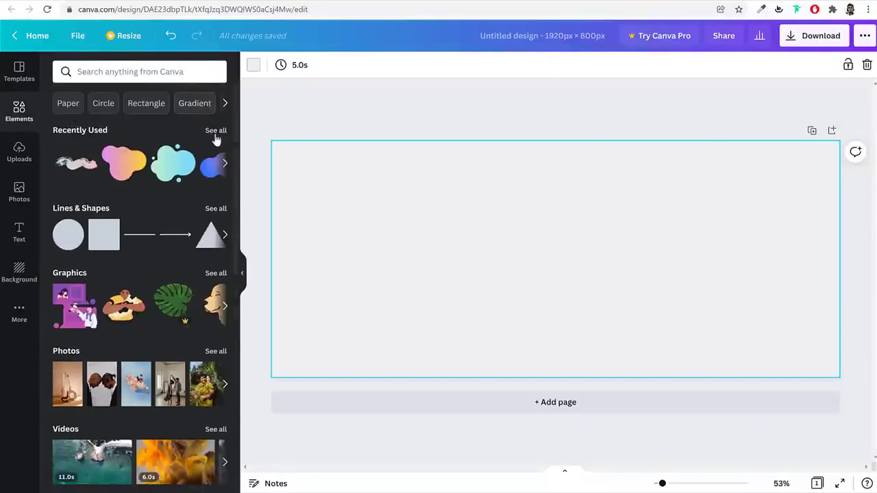
click(184, 111)
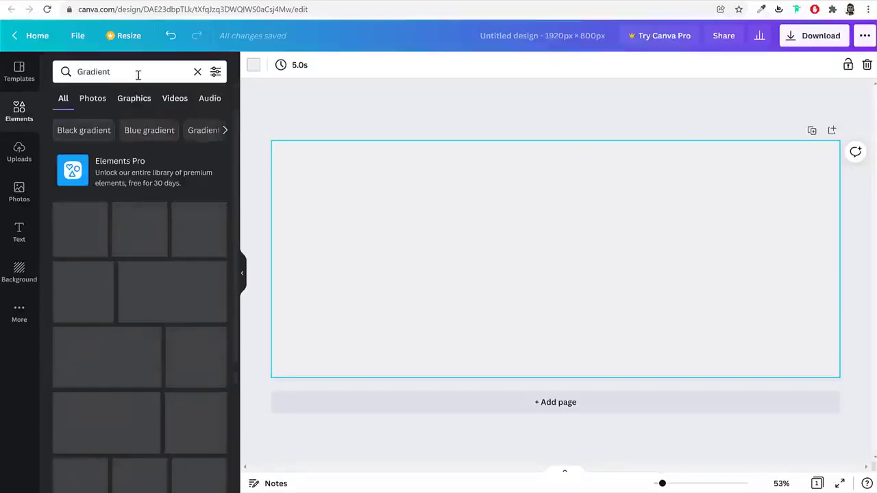
click(137, 75)
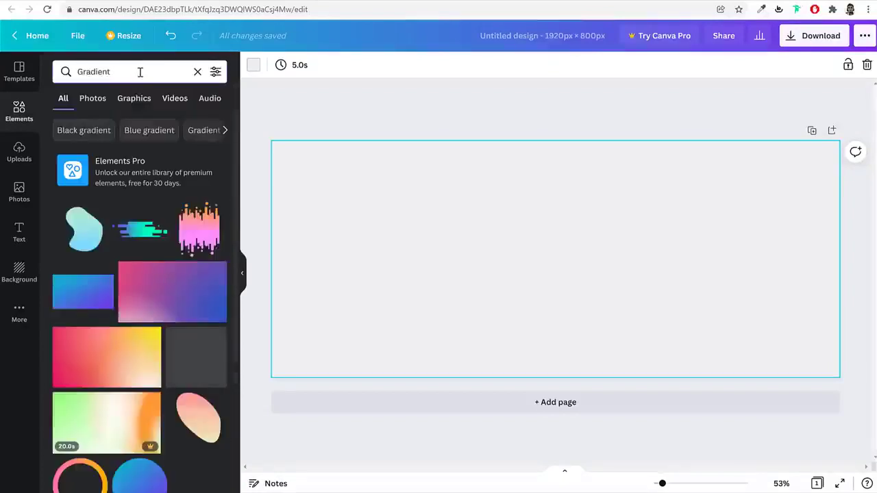
double_click(140, 72)
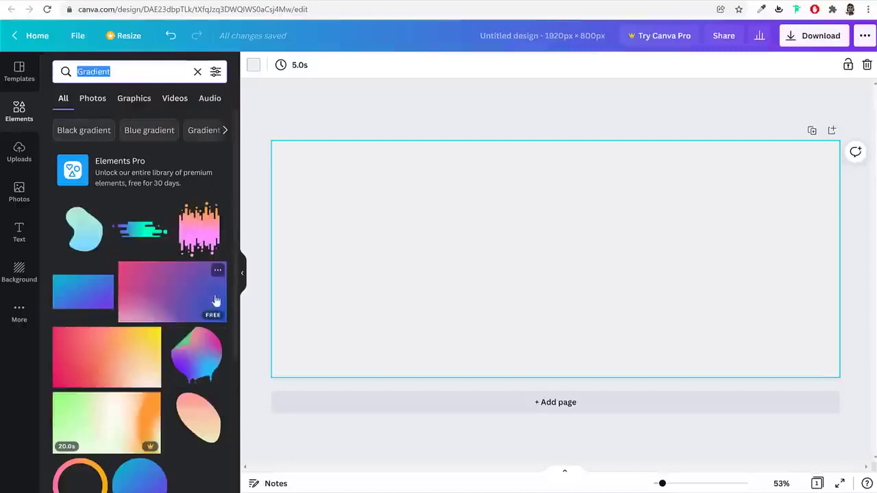
scroll(217, 301, down, 5)
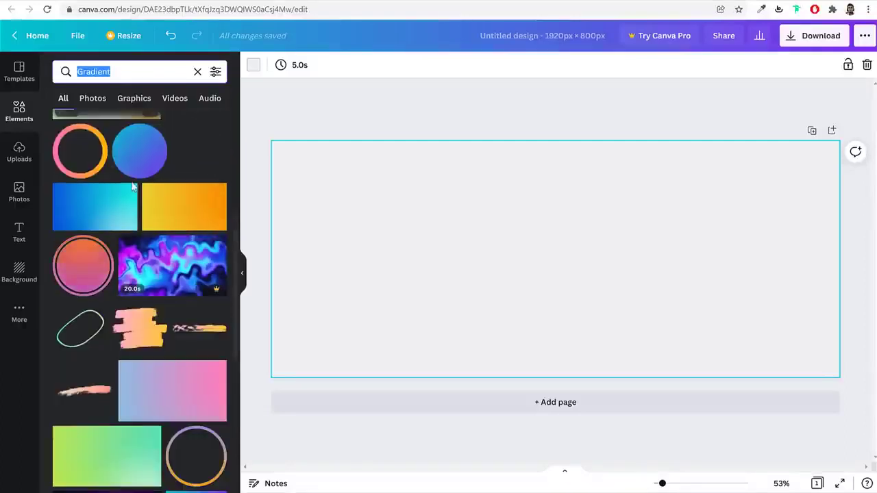
scroll(206, 309, down, 2)
scroll(206, 324, down, 3)
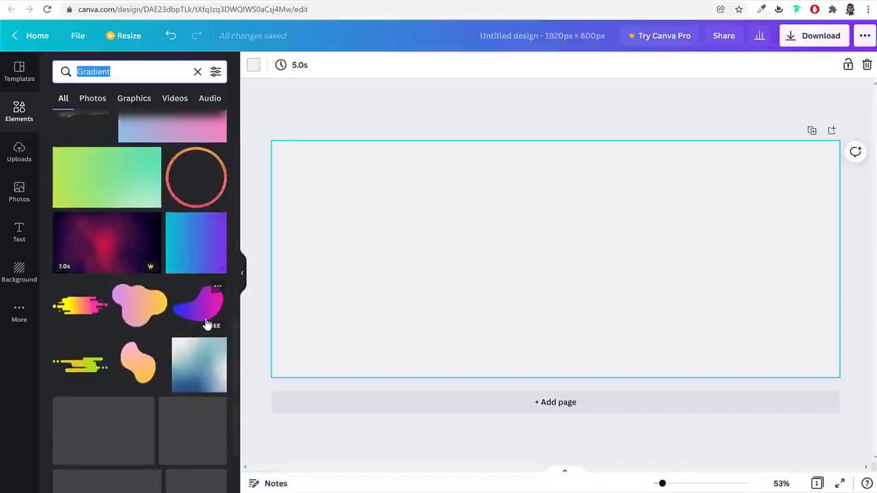
click(135, 307)
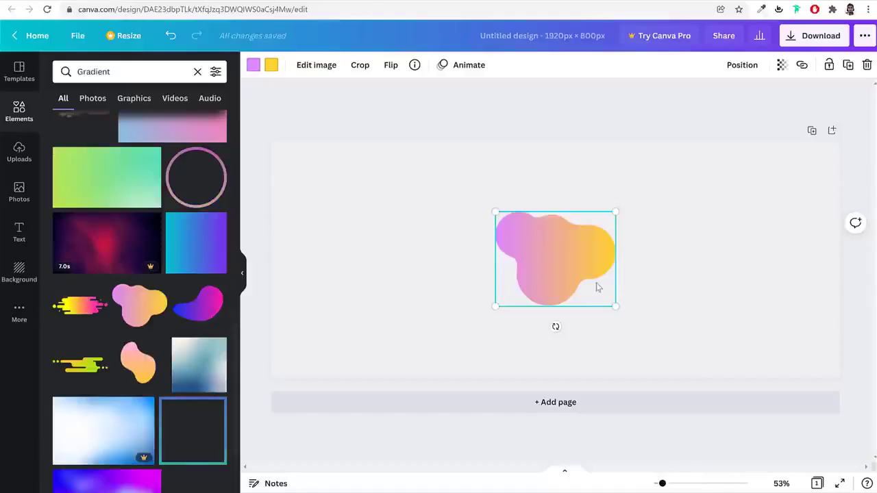
Rotate the pink-orange blob to 124°, move it top-left, then add the blue-green gradient blob
drag(556, 326, 482, 190)
drag(524, 242, 319, 167)
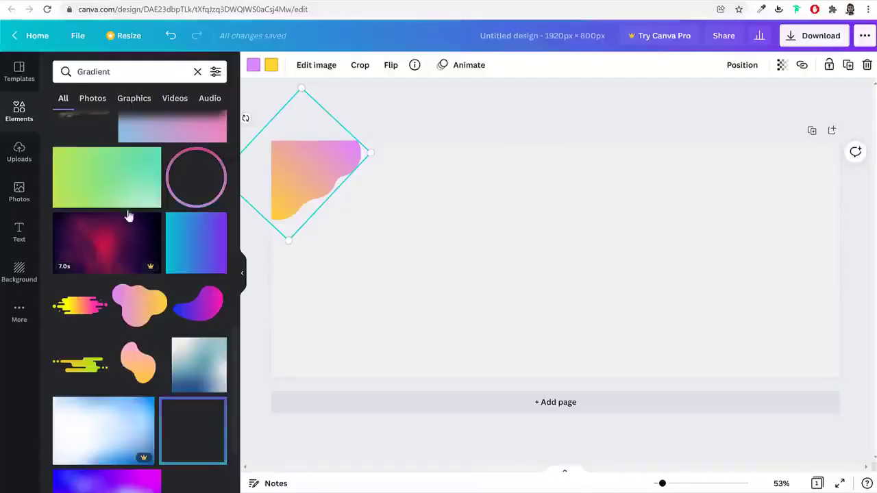
scroll(137, 280, down, 5)
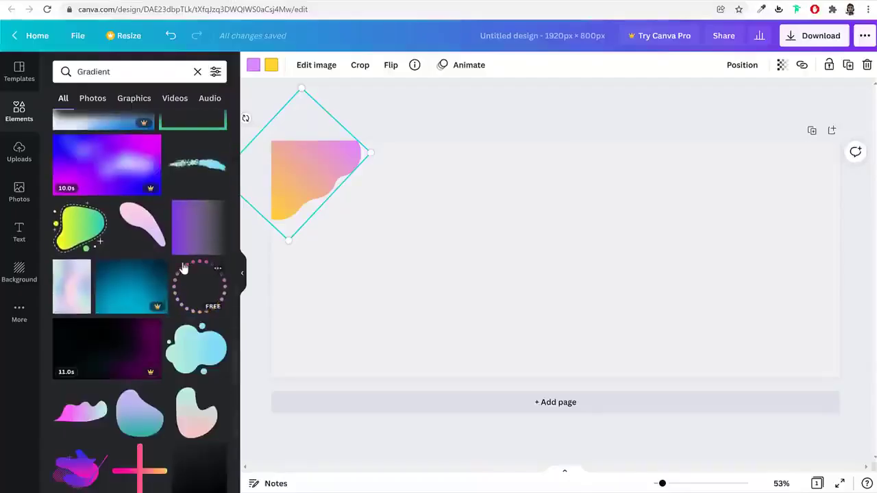
scroll(204, 303, down, 1)
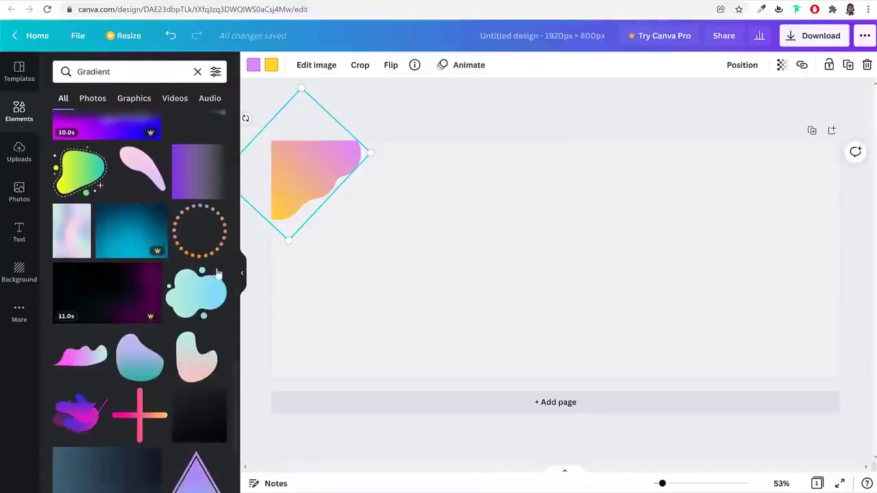
scroll(201, 329, down, 3)
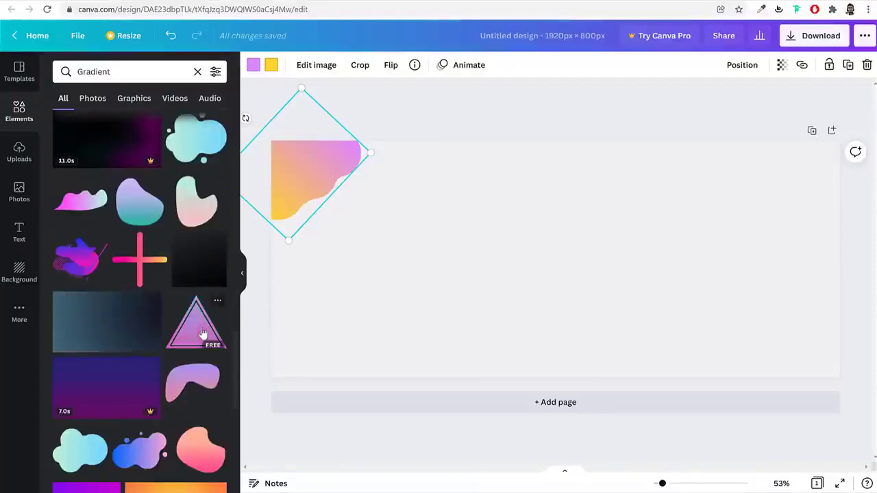
scroll(203, 334, up, 2)
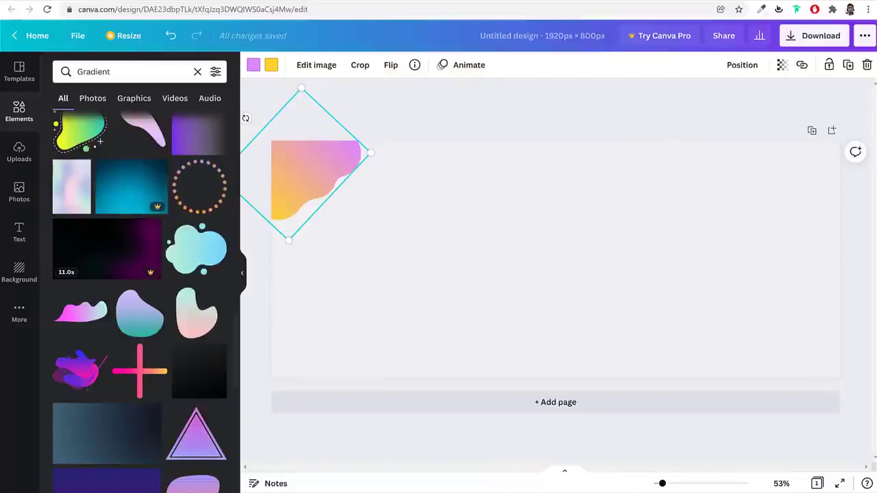
scroll(126, 368, down, 3)
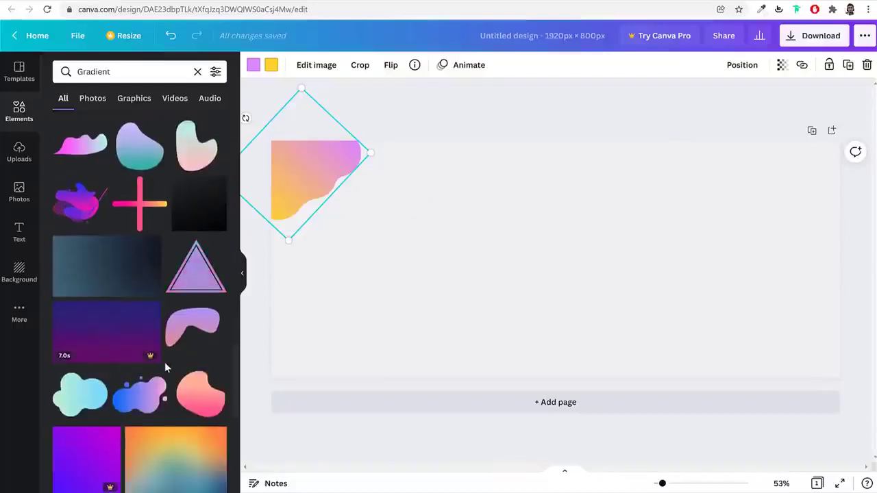
scroll(223, 276, up, 2)
click(203, 186)
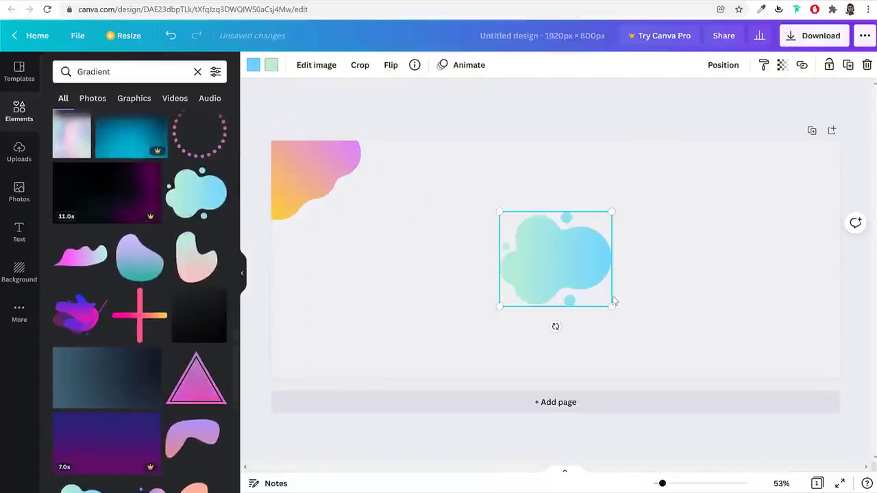
Enlarge the blue-green blob, tilt it about 30°, and shift it to fill the right side past the edges
drag(609, 310, 693, 372)
drag(550, 285, 545, 205)
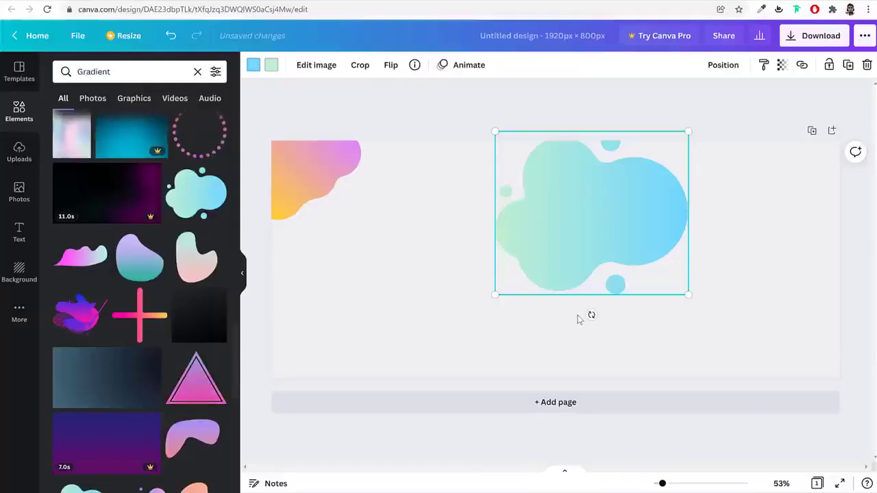
drag(591, 315, 568, 139)
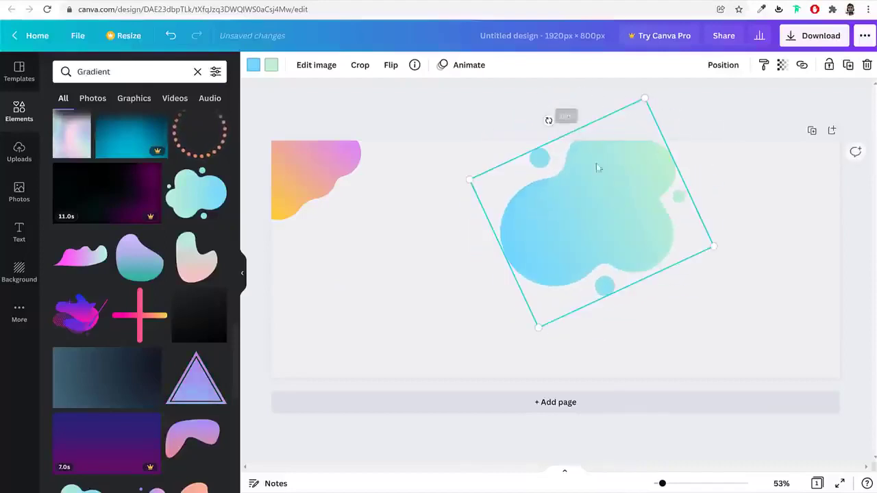
drag(711, 249, 862, 444)
drag(730, 329, 687, 226)
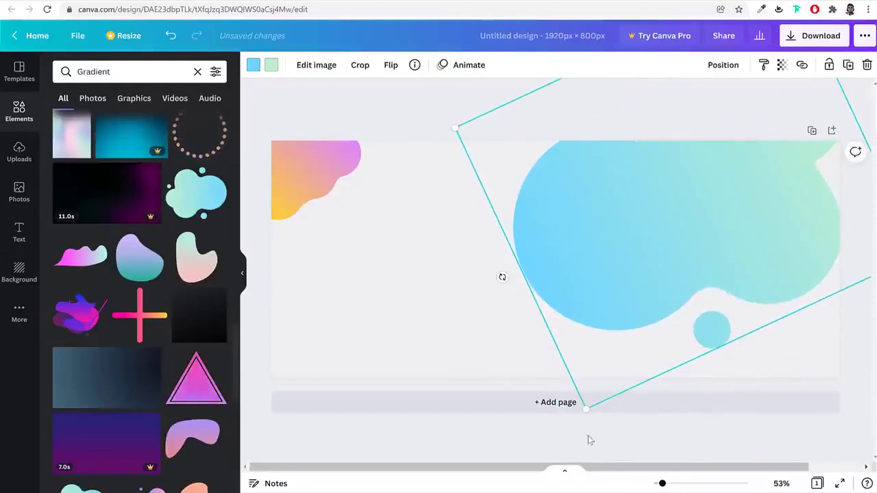
drag(586, 410, 620, 456)
drag(624, 412, 639, 322)
click(474, 96)
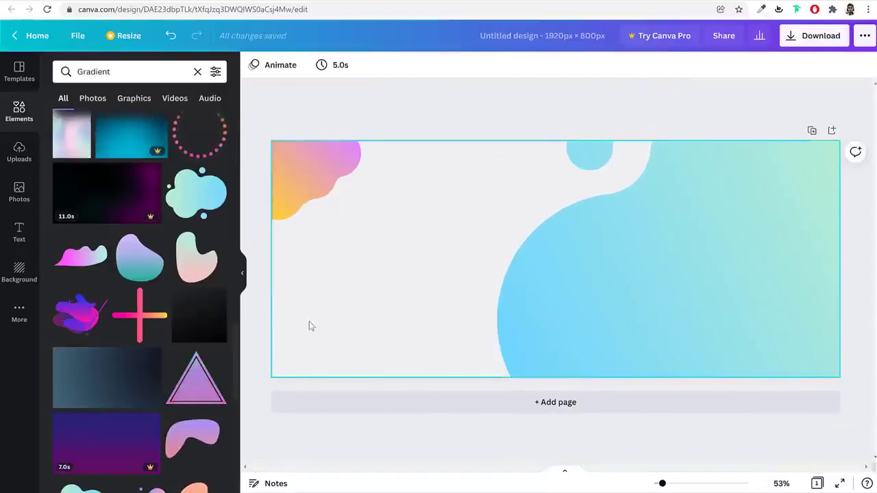
scroll(148, 376, down, 10)
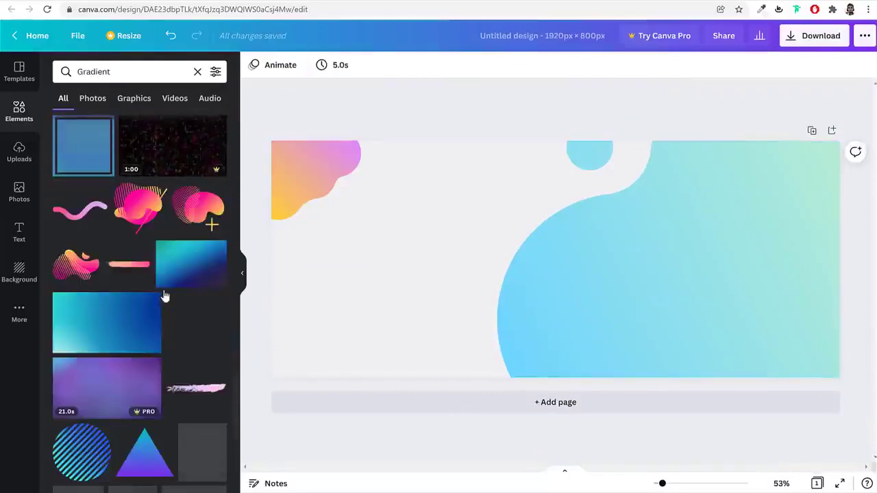
scroll(188, 353, down, 10)
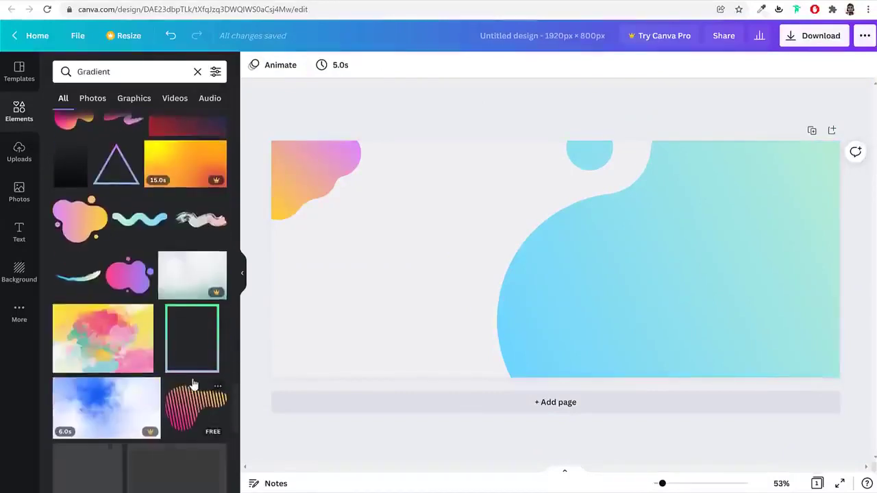
click(195, 228)
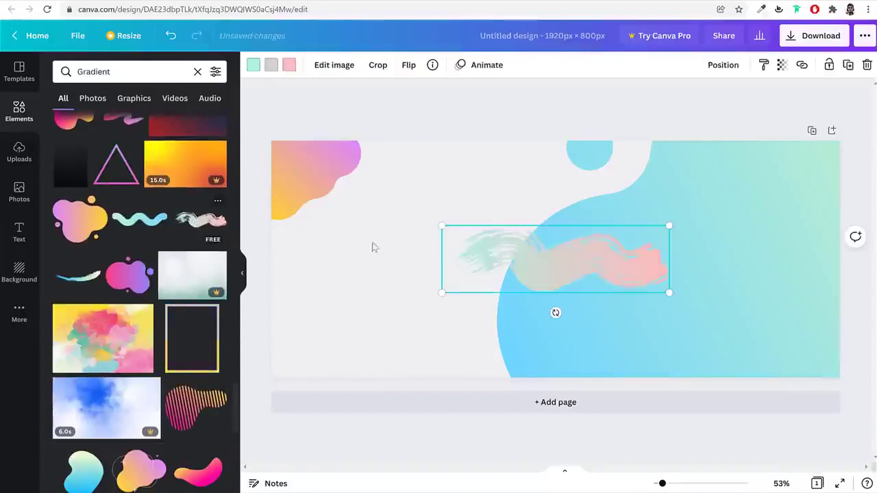
mouse_move(546, 253)
mouse_down()
mouse_move(358, 256)
mouse_move(363, 247)
mouse_up()
mouse_move(491, 235)
mouse_down()
mouse_move(311, 288)
mouse_move(332, 278)
mouse_up()
key(Delete)
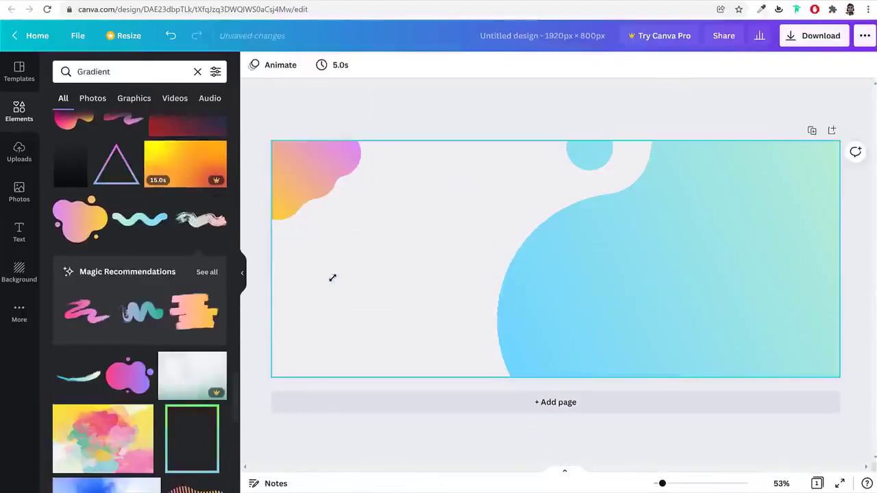
scroll(157, 364, down, 3)
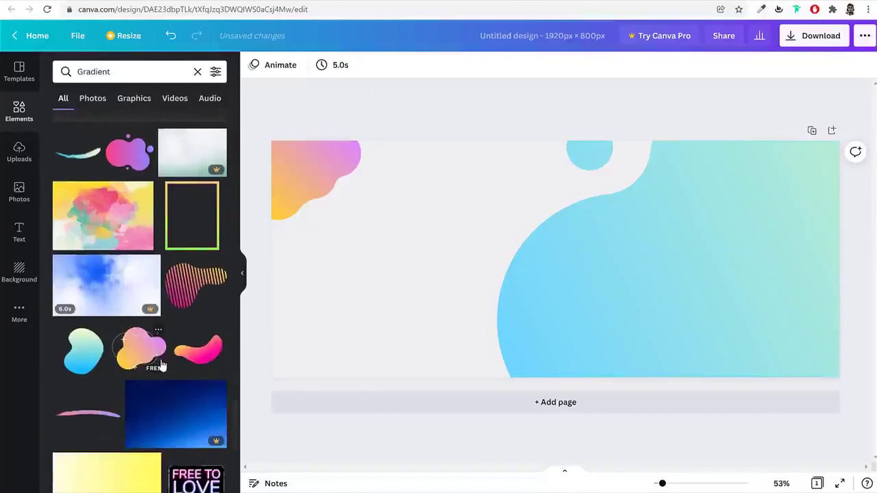
click(113, 216)
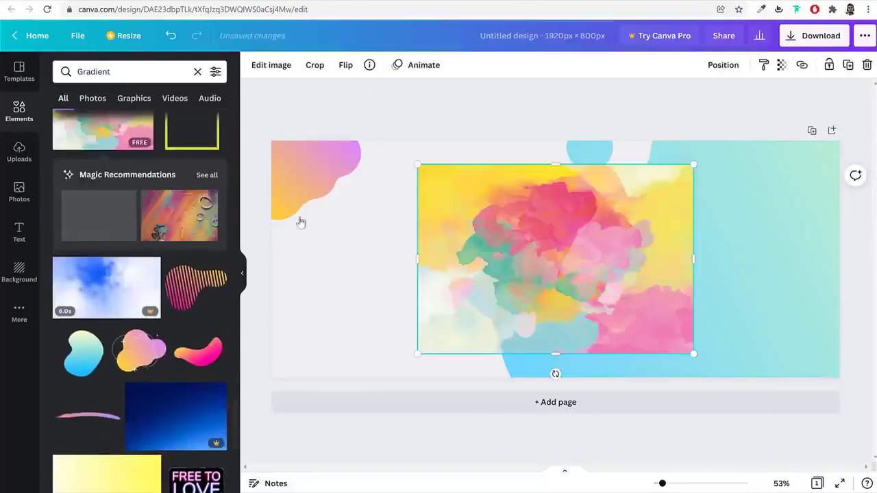
drag(594, 243, 444, 223)
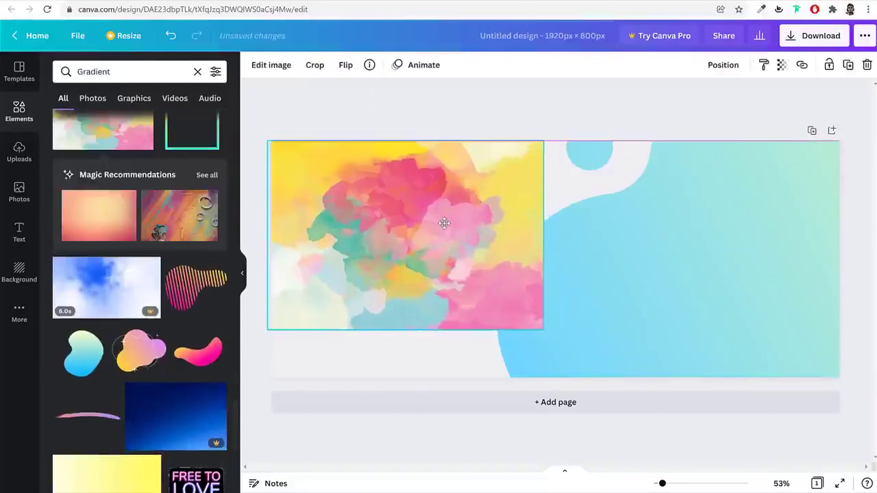
key(Delete)
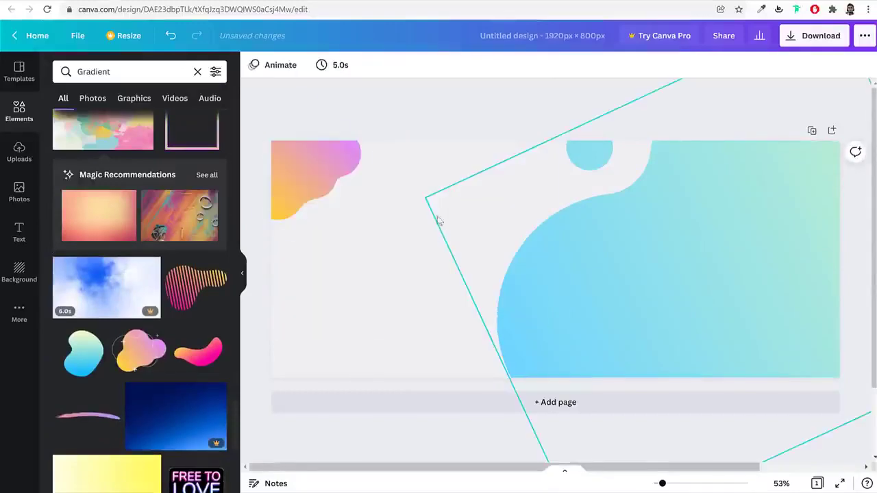
scroll(204, 390, down, 8)
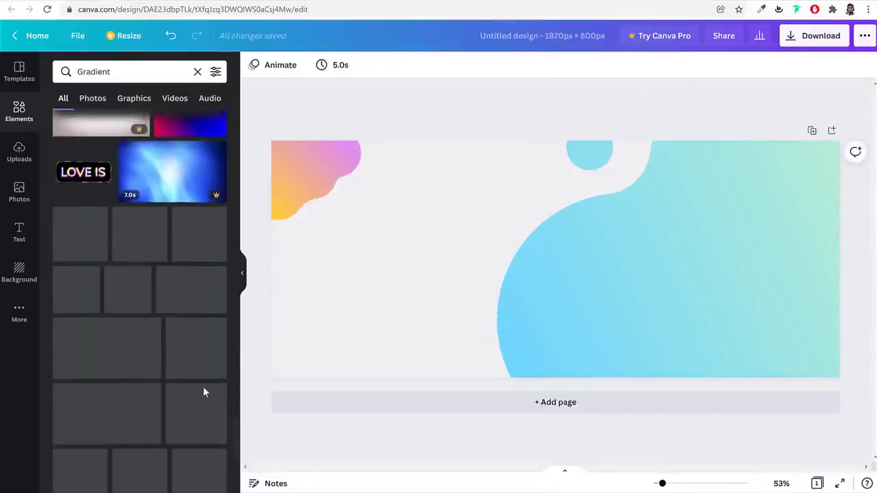
scroll(204, 389, down, 3)
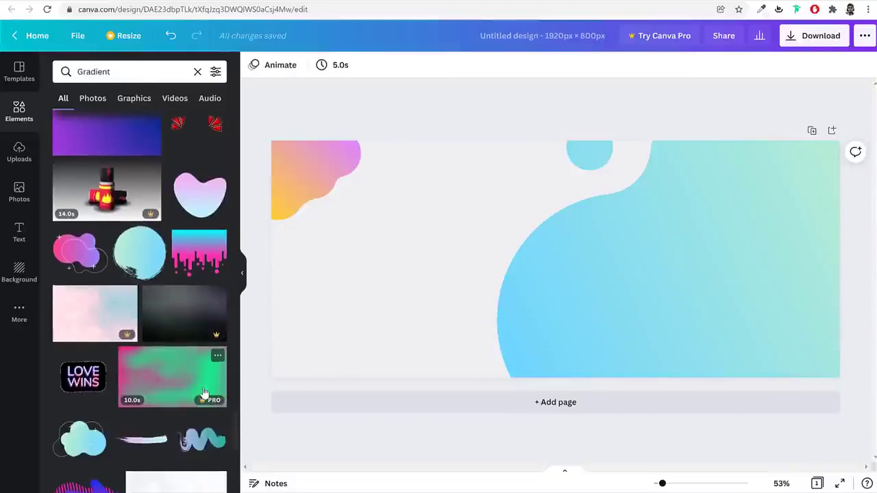
scroll(203, 391, down, 8)
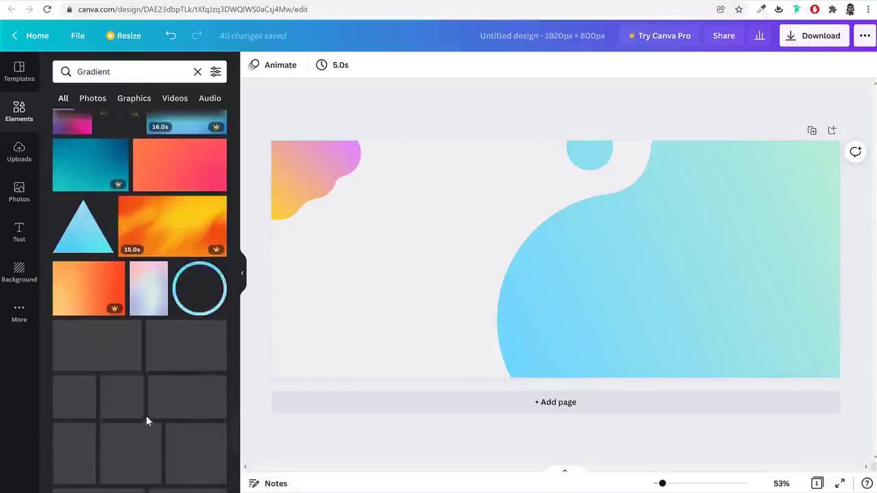
scroll(209, 396, down, 2)
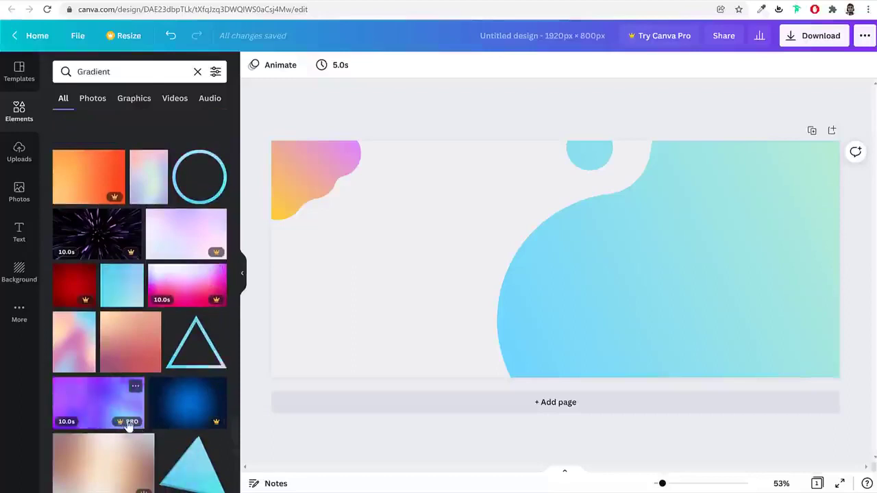
scroll(212, 432, down, 10)
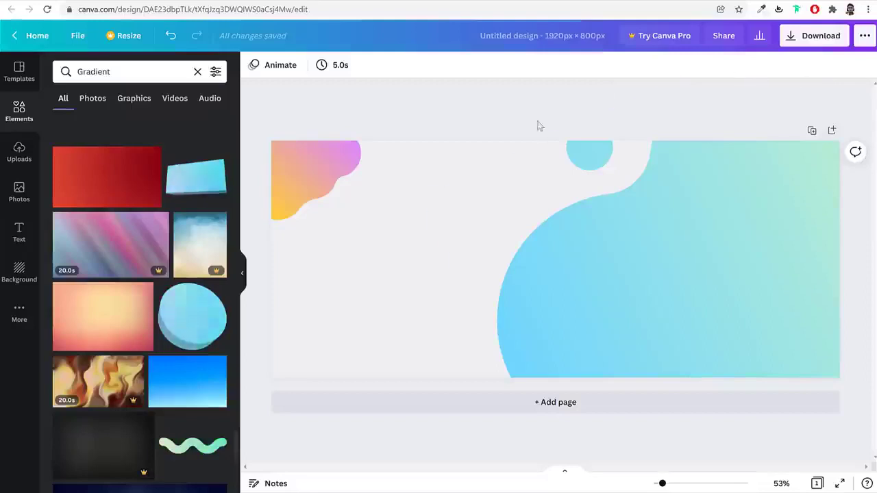
Export the banner as a PNG and dismiss the finished download notice
click(803, 39)
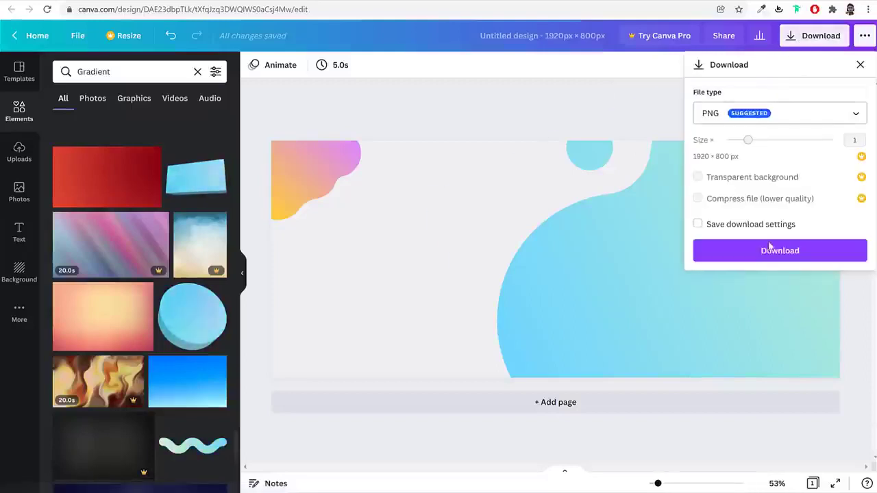
click(775, 256)
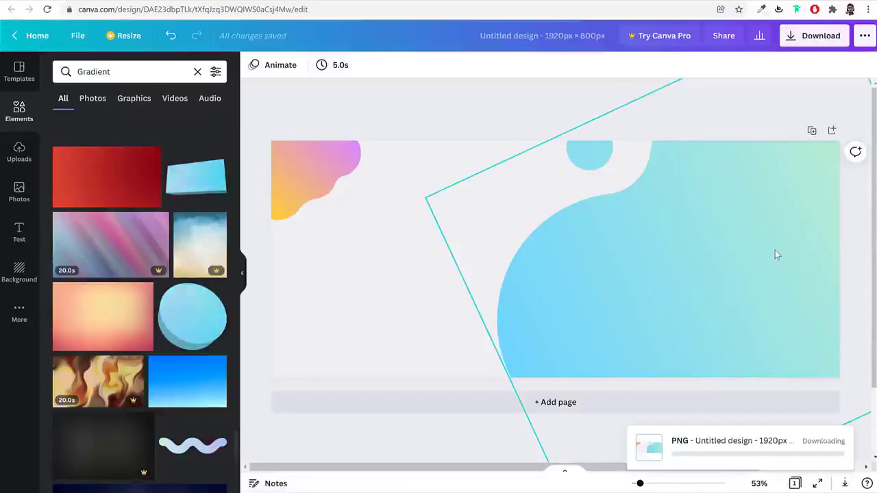
click(65, 479)
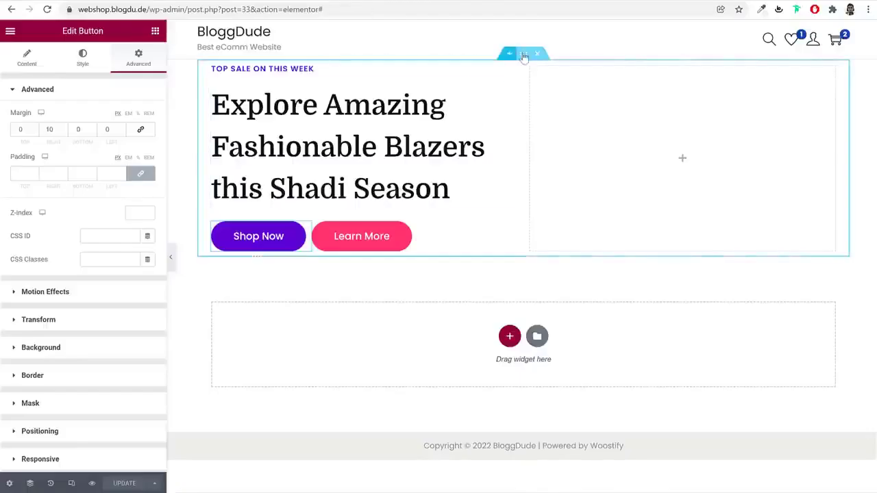
Select the hero section and set its Style background type to Classic
click(523, 54)
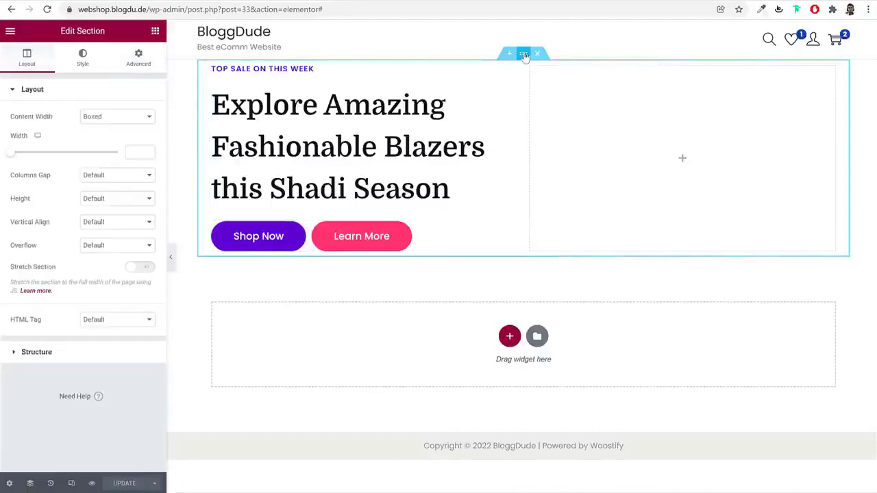
click(83, 58)
click(103, 144)
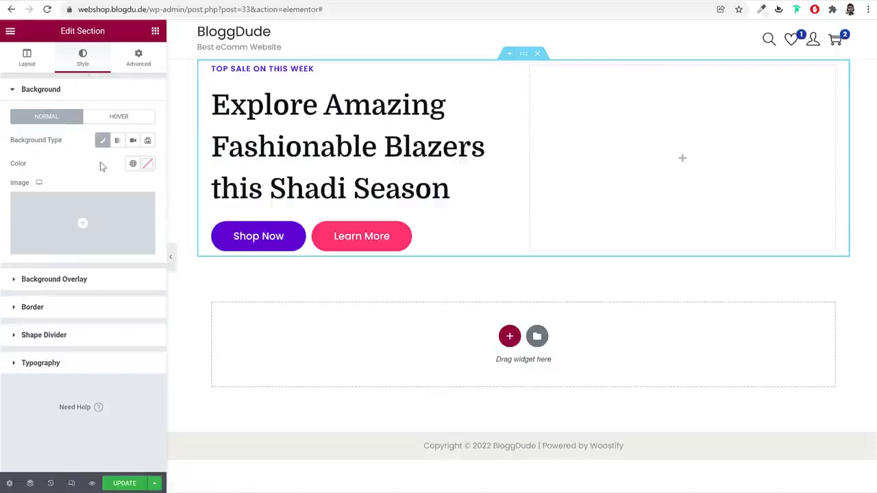
click(111, 221)
Upload Copy-of-Unnamed-Design-1.png from the Media folder and insert it as the background image
click(163, 82)
click(488, 253)
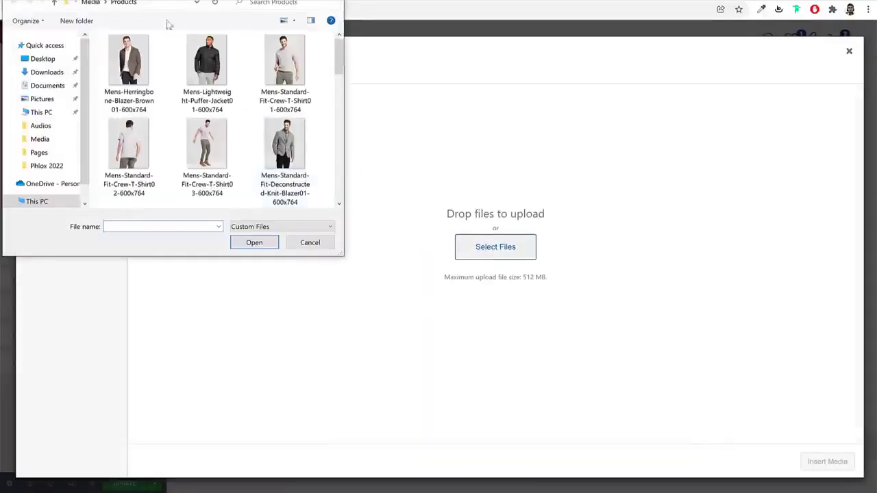
click(102, 5)
scroll(206, 116, down, 4)
click(207, 82)
click(270, 245)
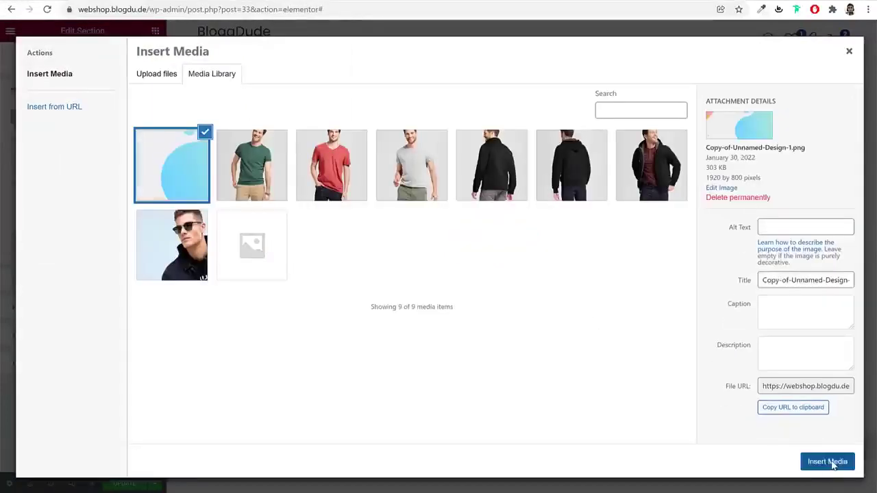
click(827, 462)
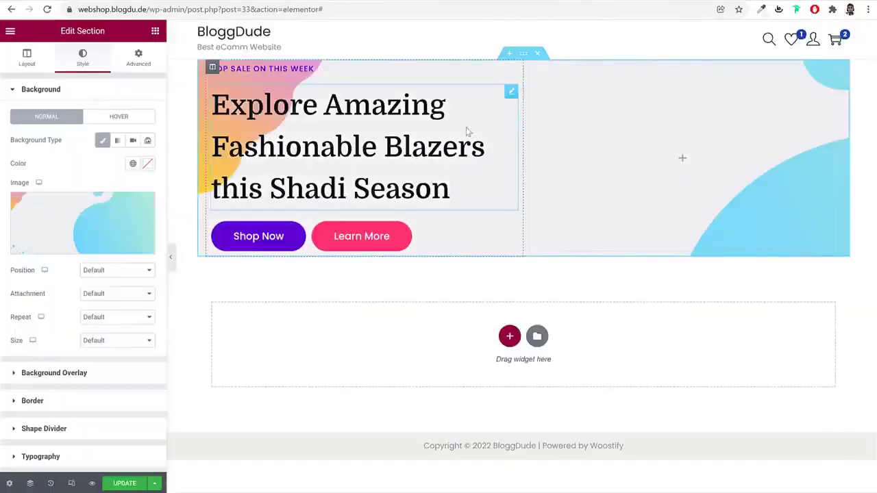
Turn on Stretch Section in Layout and preview the full-width hero with the panel hidden
click(171, 257)
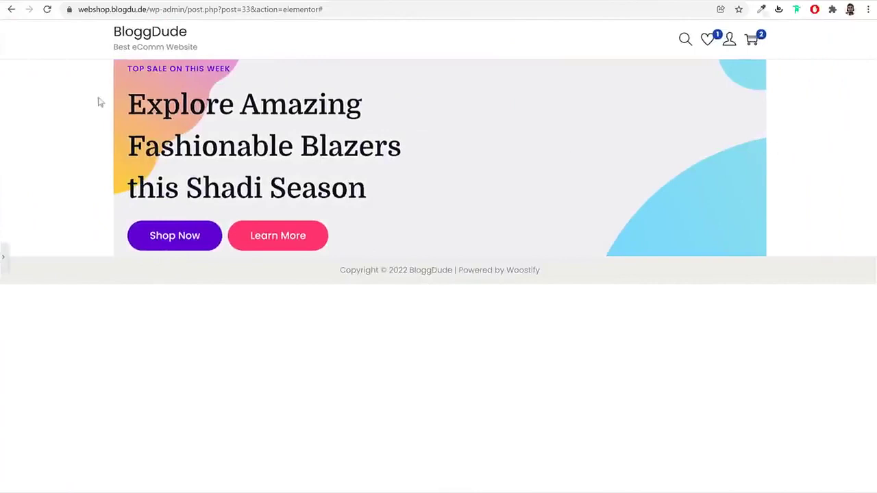
click(3, 258)
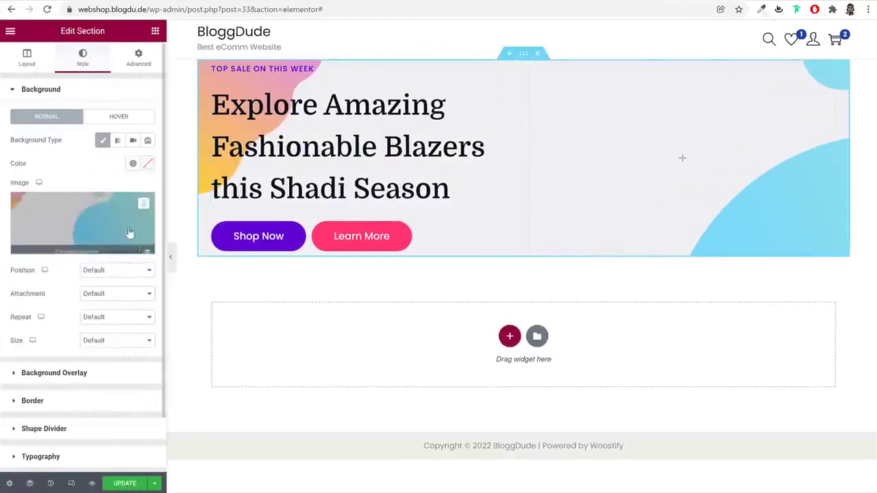
click(27, 58)
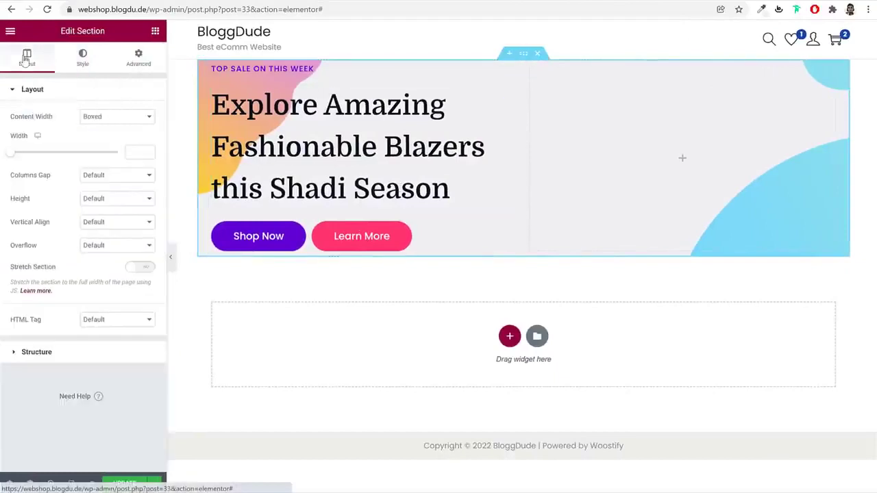
drag(58, 268, 11, 268)
click(144, 267)
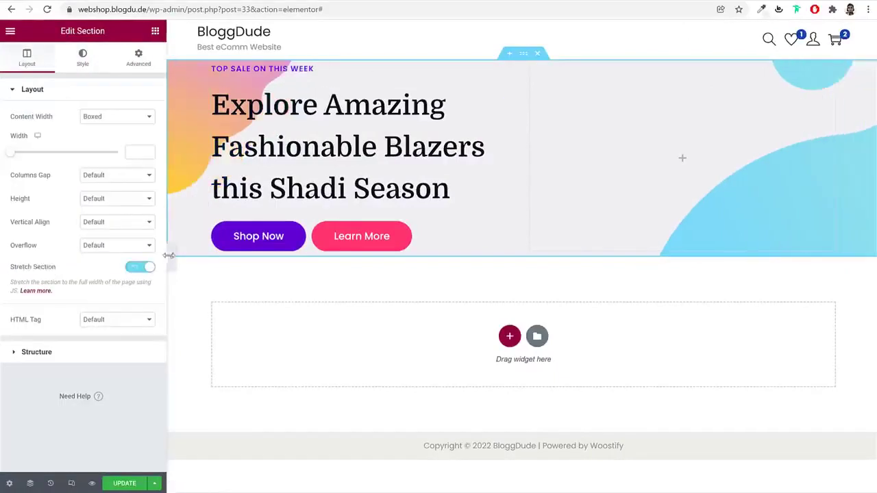
click(170, 258)
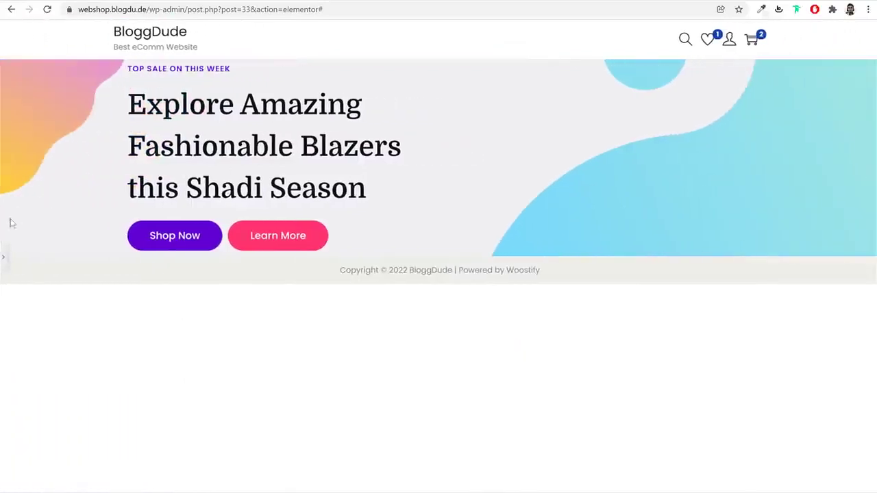
click(6, 258)
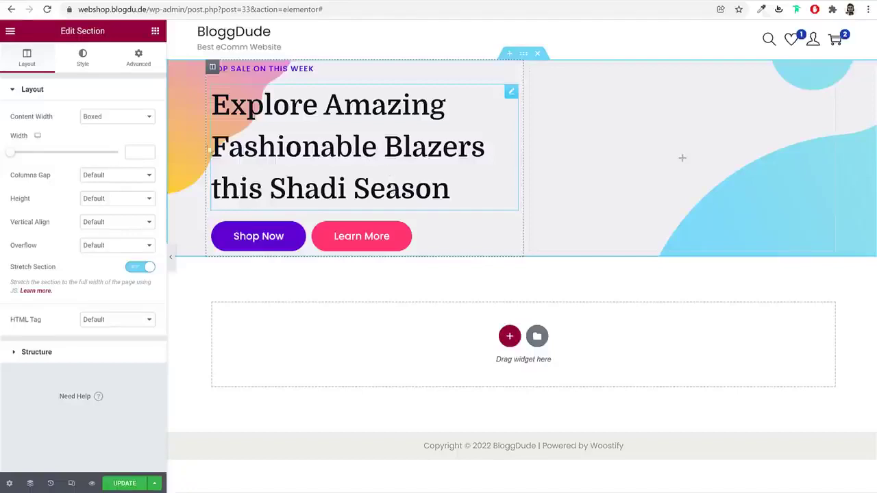
Set the hero section's height to Min Height of 450 px
click(89, 200)
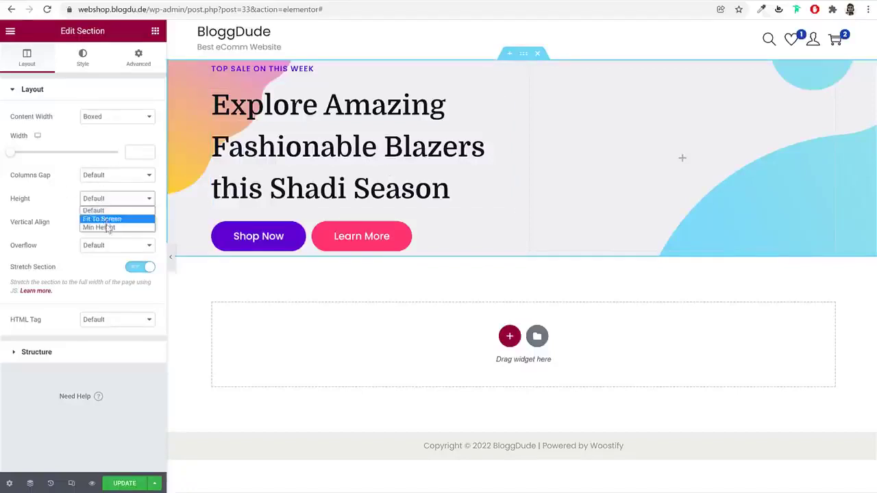
click(108, 228)
double_click(134, 233)
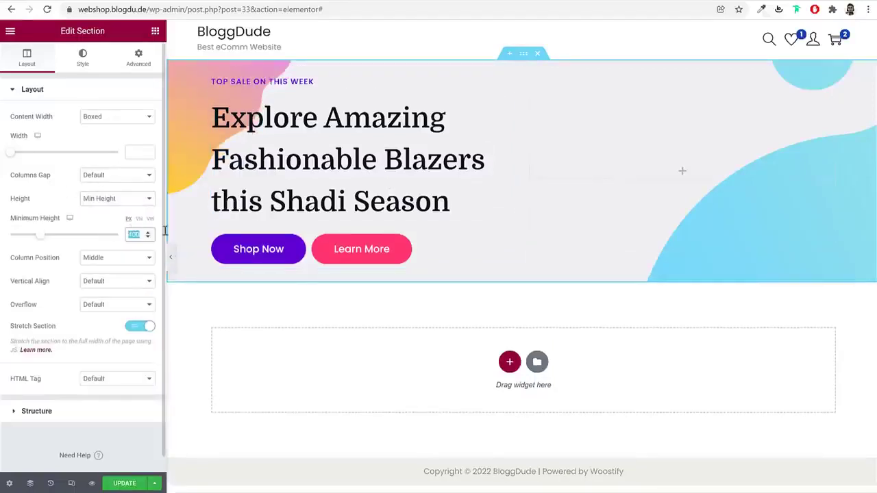
text(450)
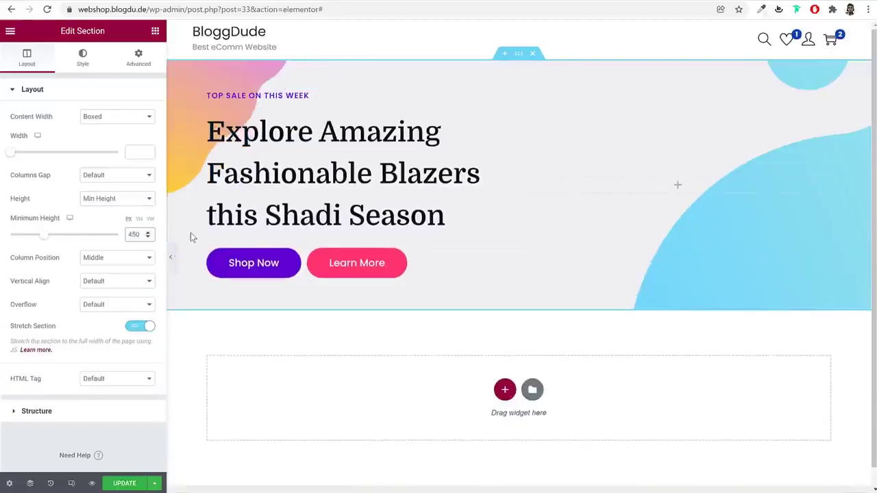
Set the background size to Cover, trying several positions before leaving it on Default
click(85, 60)
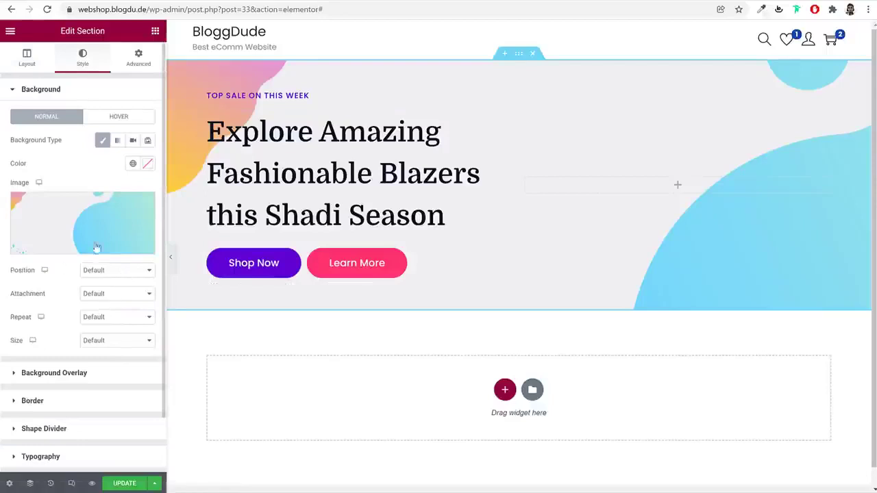
click(101, 343)
click(106, 368)
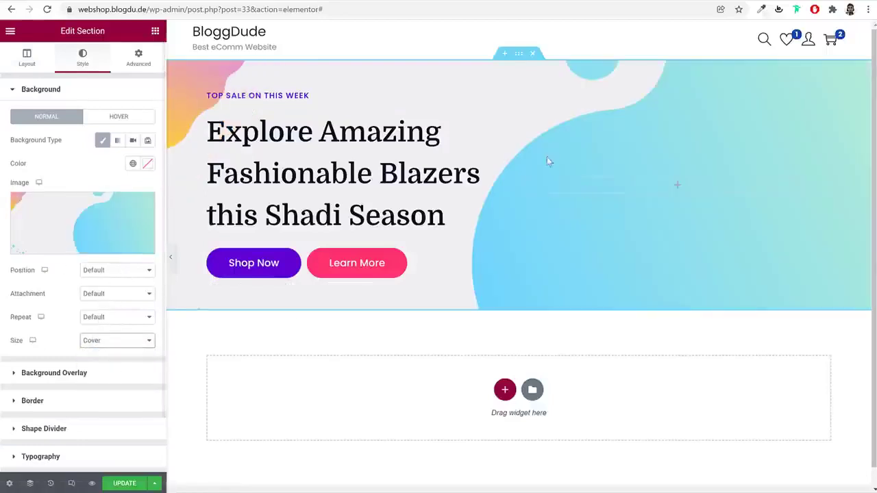
click(109, 272)
click(113, 316)
click(110, 273)
click(110, 299)
click(118, 269)
click(117, 291)
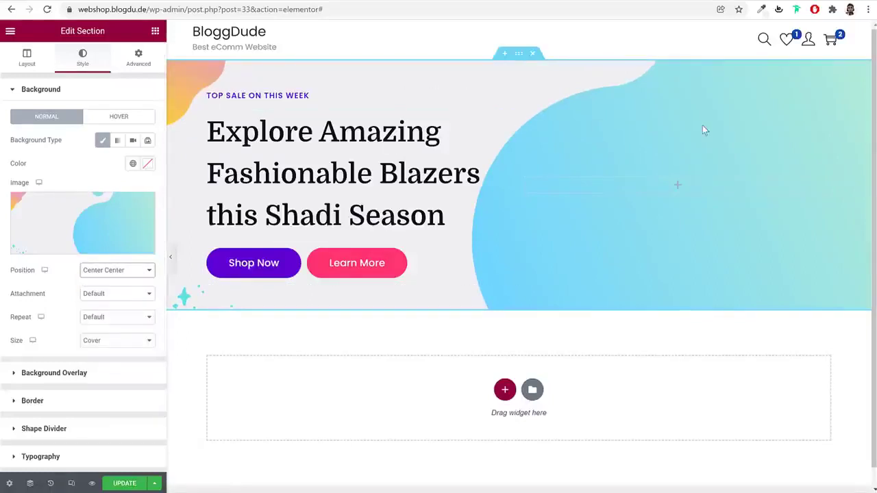
click(109, 270)
click(120, 282)
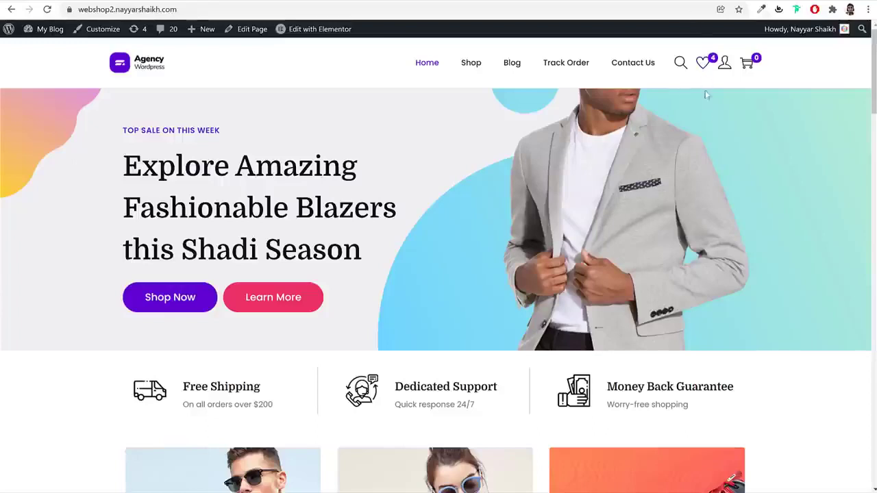
Load the remove.bg website in a new Chrome tab
key(ctrl+t)
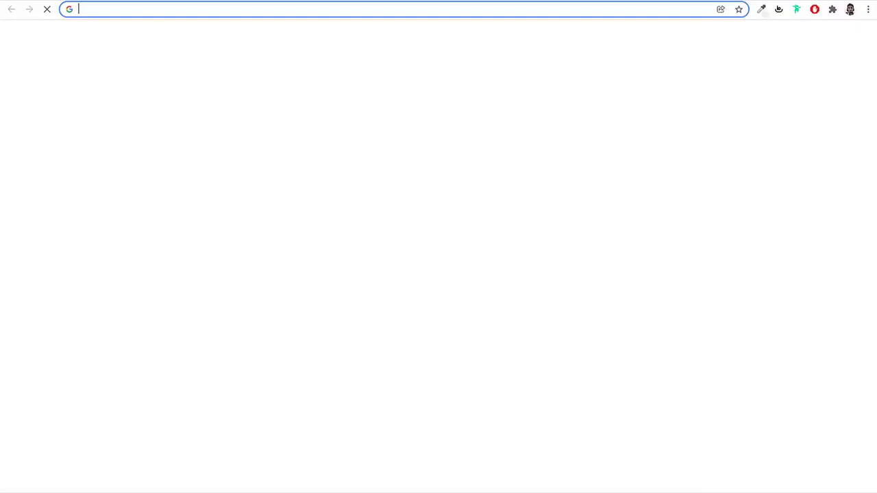
text(remo)
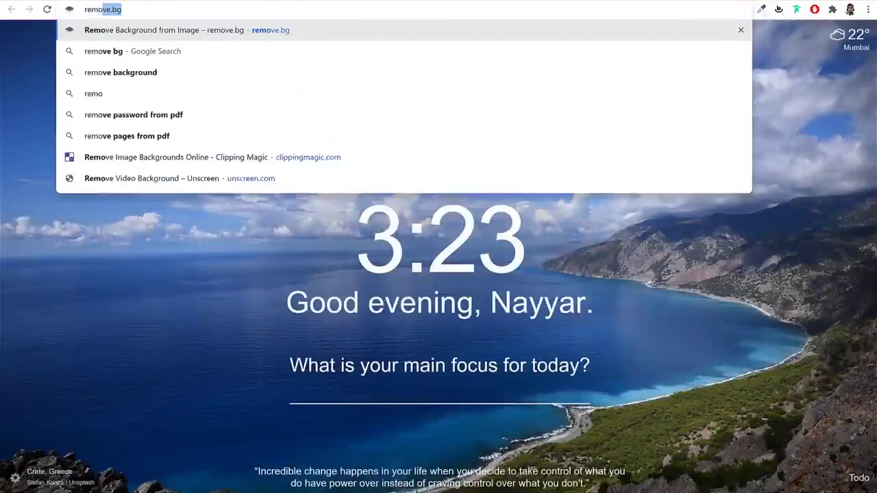
key(Return)
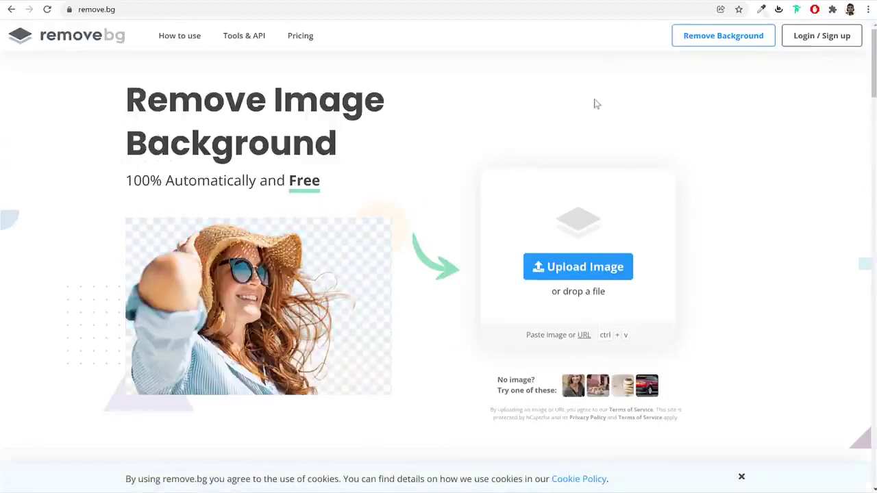
Upload the bearded man's portrait from the Media folder to remove.bg for background removal
click(601, 269)
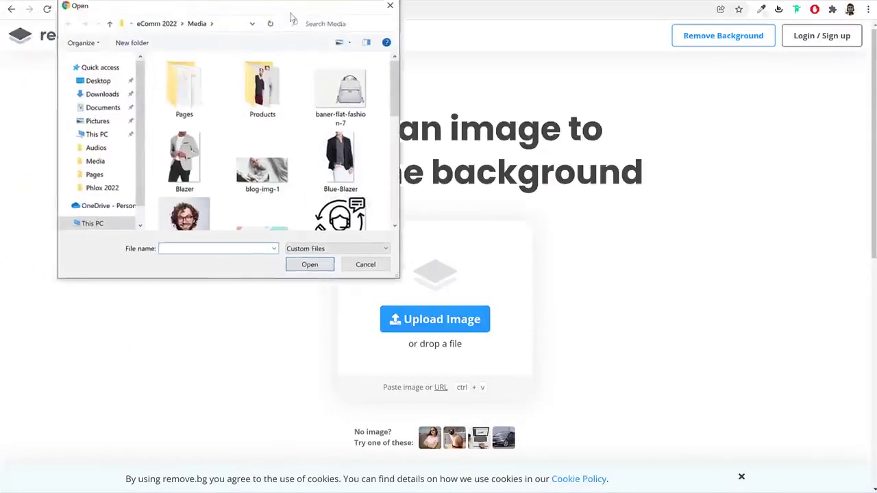
scroll(423, 210, down, 6)
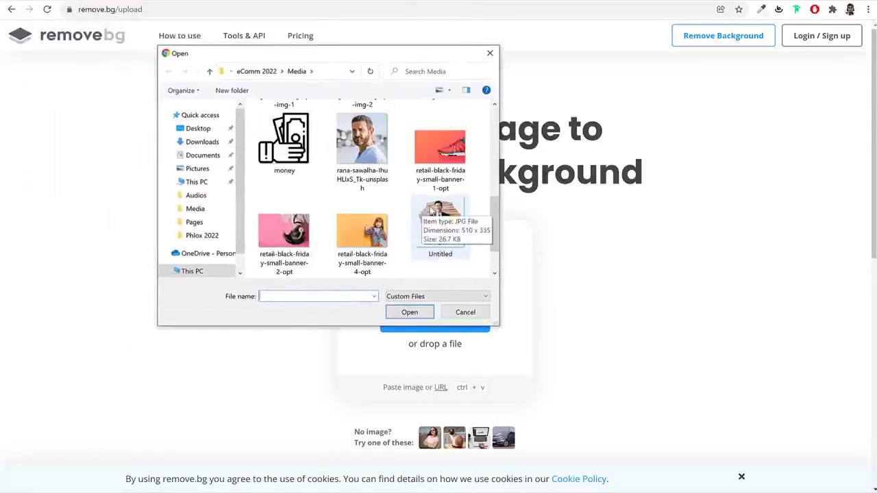
scroll(432, 210, down, 2)
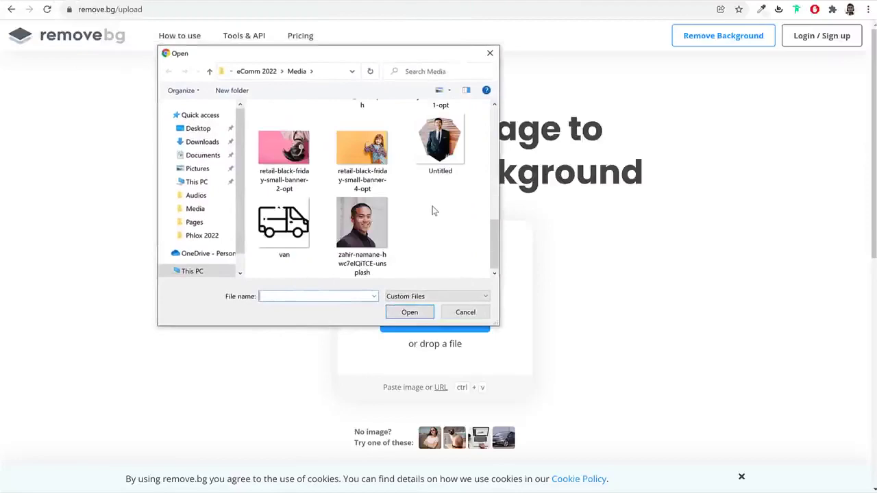
scroll(432, 210, up, 8)
scroll(475, 224, down, 8)
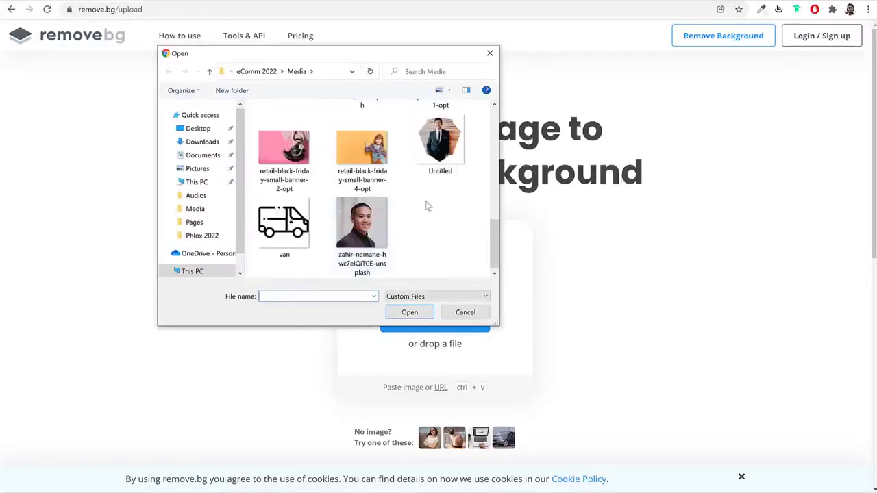
scroll(433, 193, up, 5)
scroll(439, 214, down, 2)
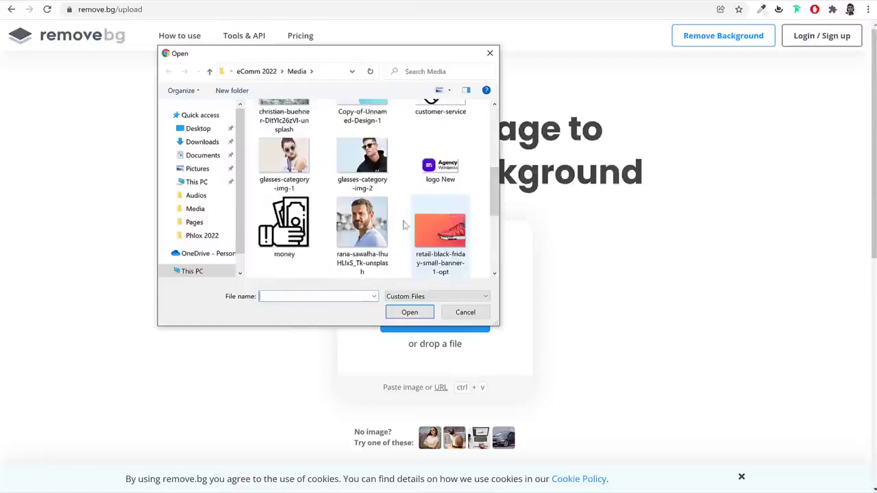
click(362, 226)
click(414, 312)
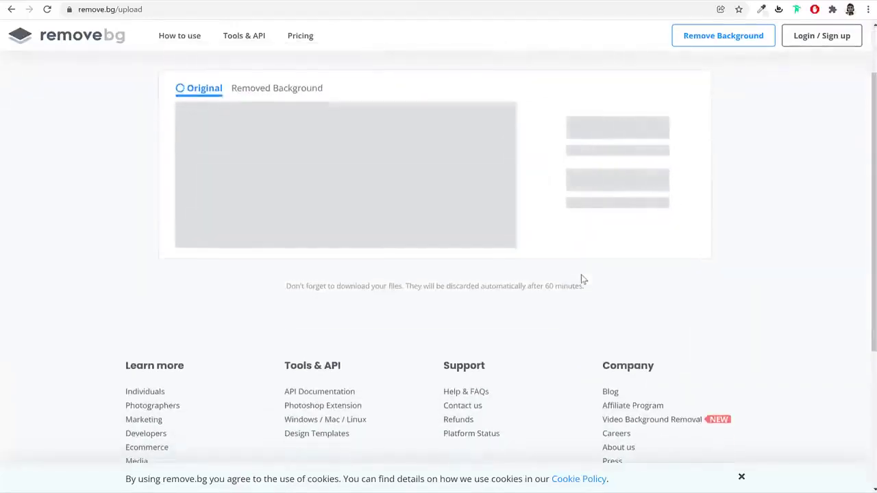
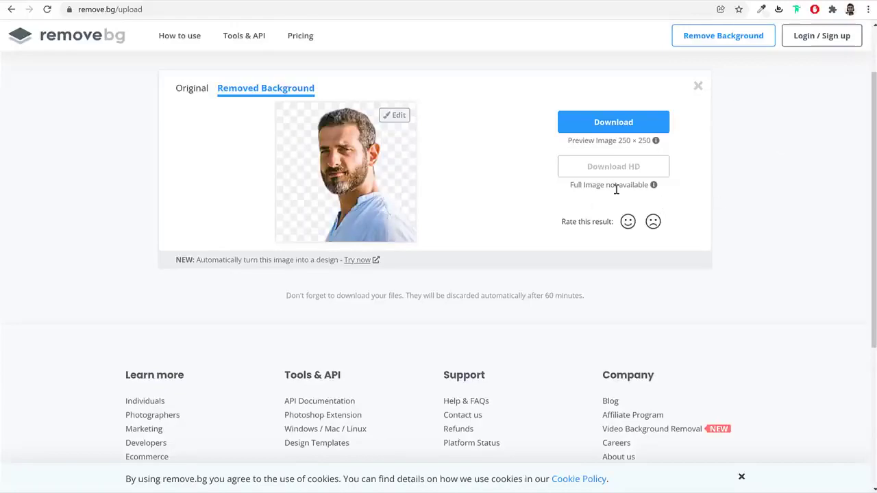
Open a new browser tab and enter the Pixlr E address pixlr.com/e/
key(ctrl+t)
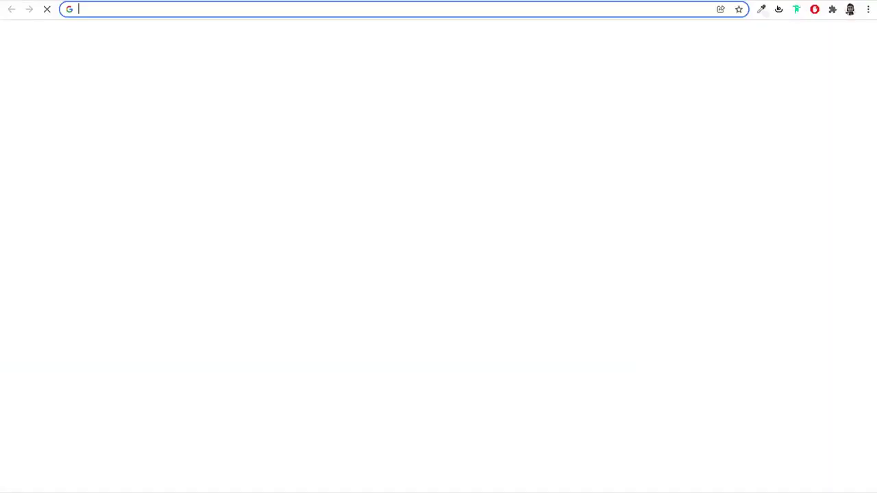
text(pix)
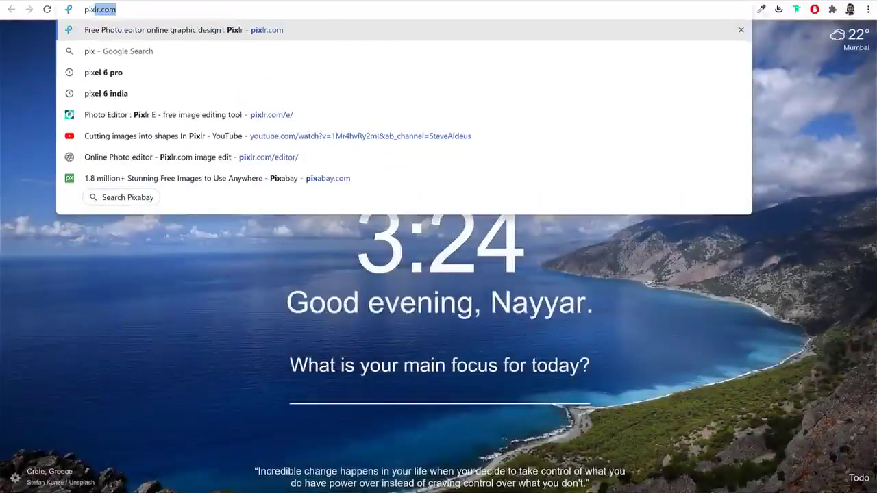
text(lr.com/e/)
Load Pixlr E and open Sherpa-Fleece-Jacket01 from the Products folder
key(Return)
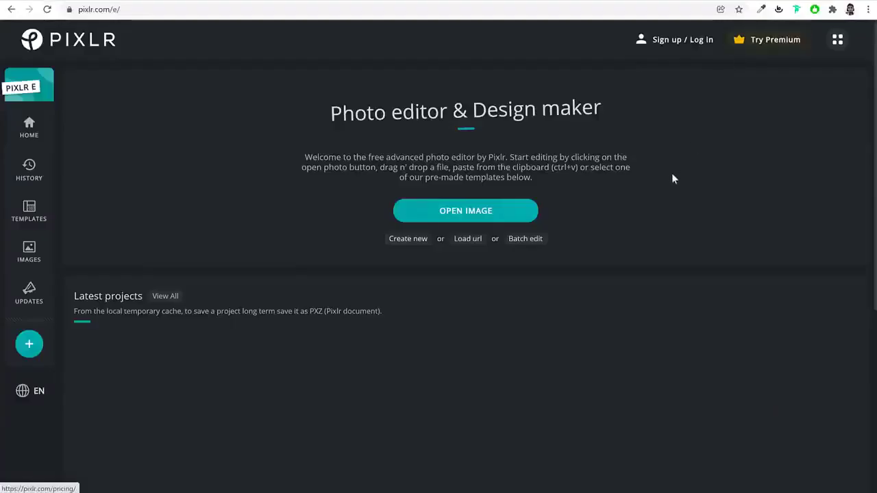
click(502, 210)
click(366, 139)
double_click(369, 146)
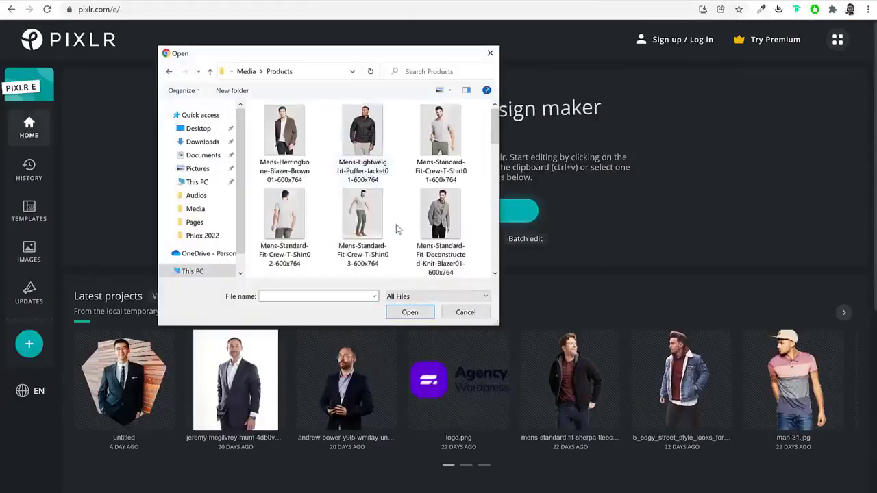
scroll(396, 229, down, 5)
scroll(396, 224, down, 1)
click(362, 130)
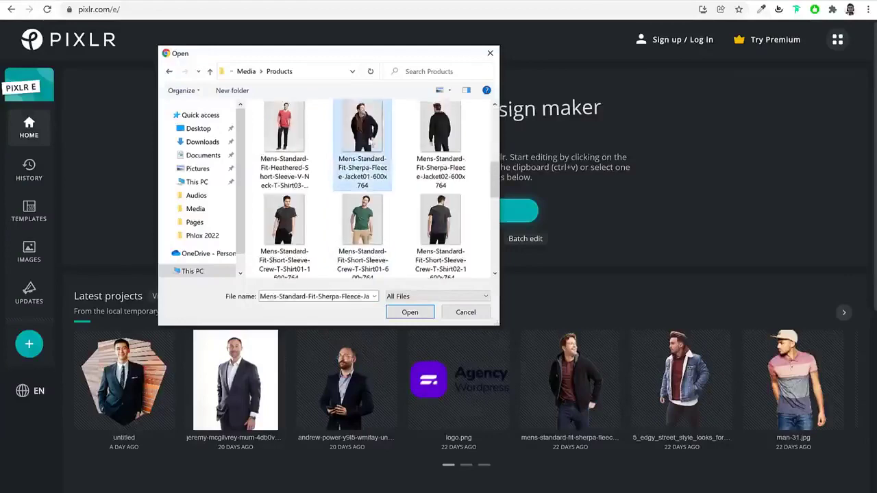
click(409, 313)
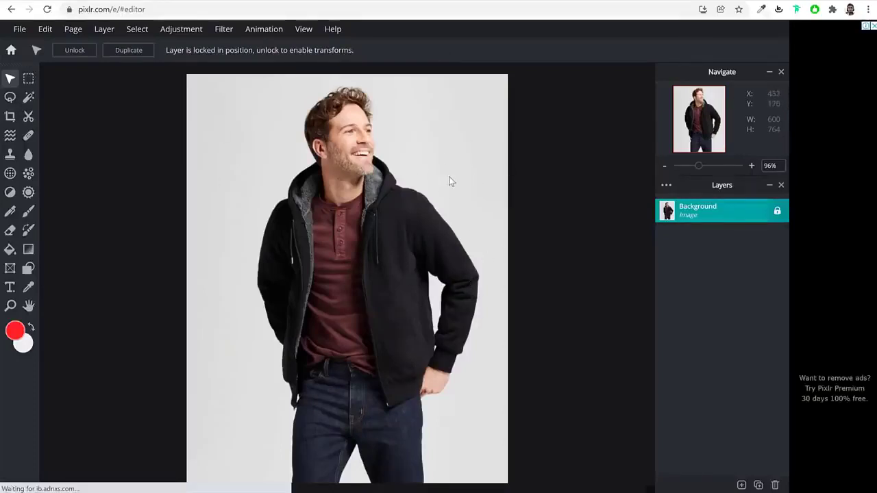
Switch to the Cutout/Mask tools and select Magic Mask
click(29, 99)
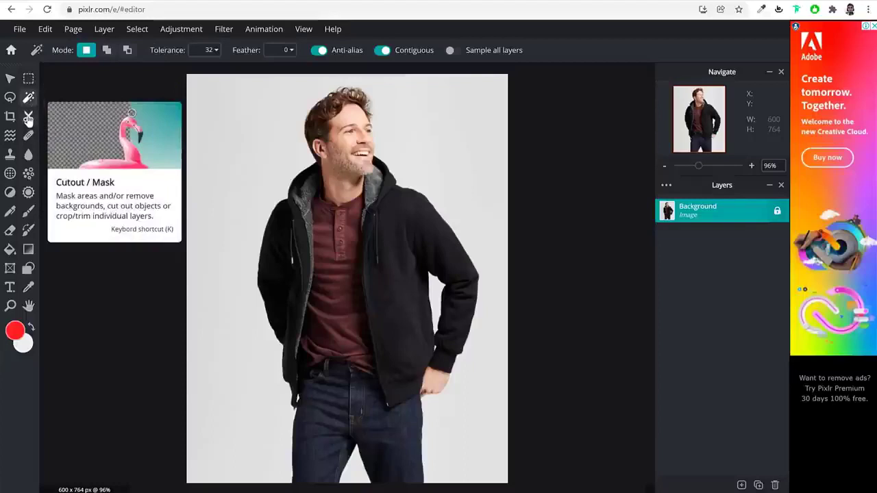
click(28, 118)
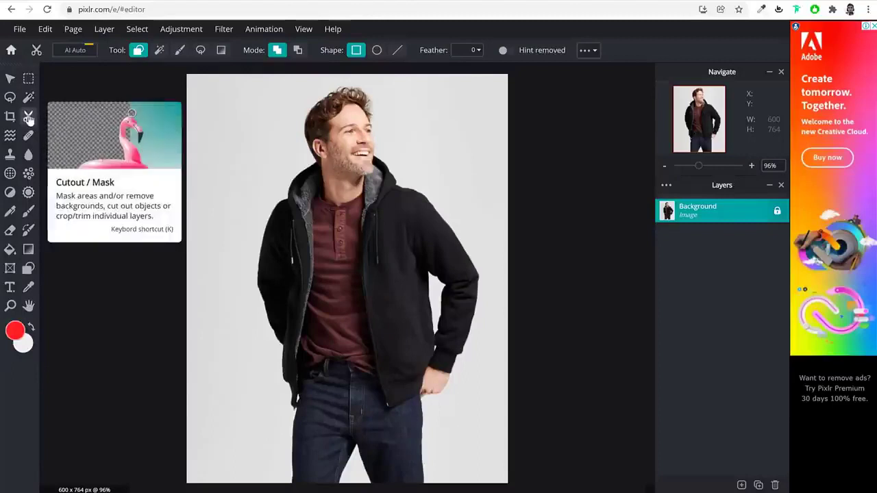
click(158, 53)
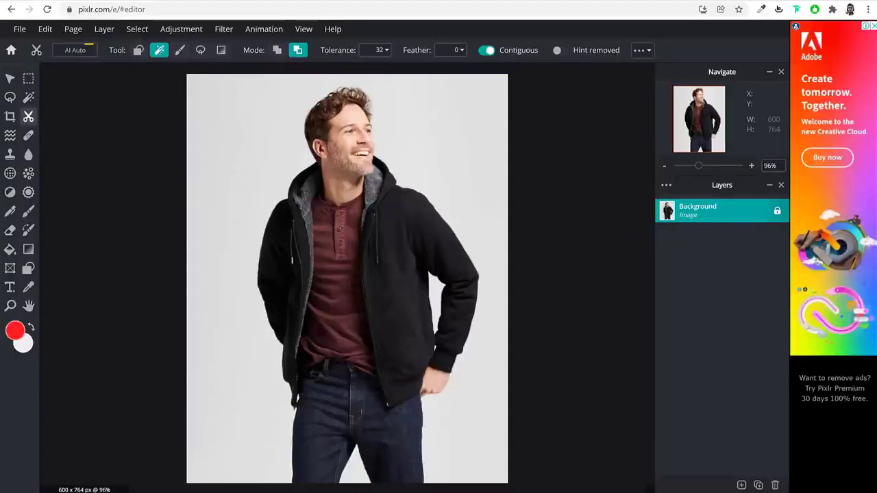
Erase the grey backdrop around the man, between his legs and between arm and torso
click(226, 126)
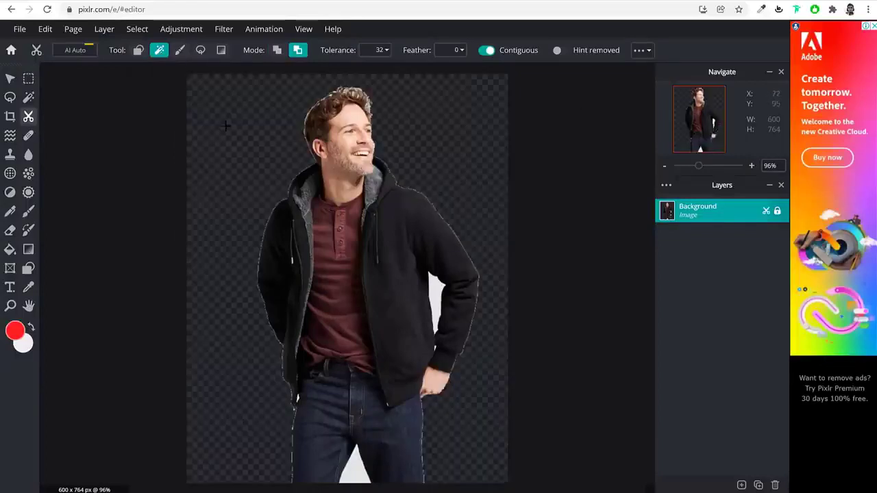
click(351, 464)
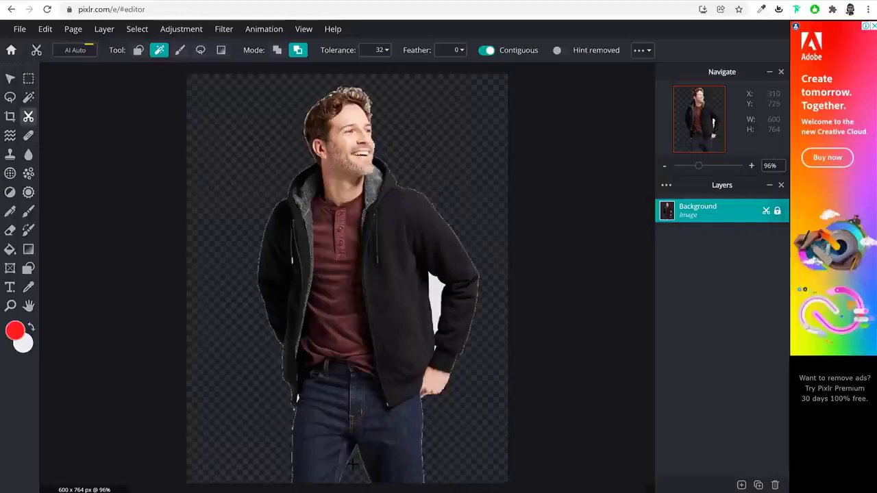
click(437, 293)
scroll(343, 274, up, 4)
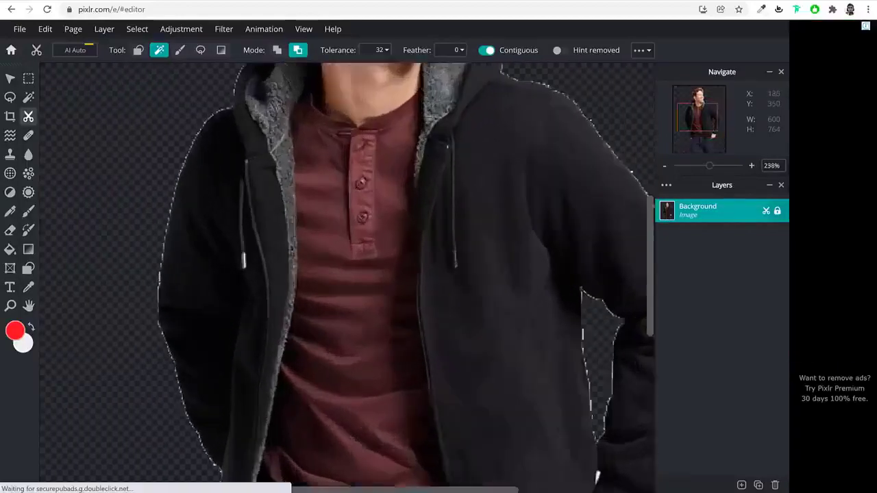
scroll(343, 274, down, 3)
scroll(300, 389, up, 6)
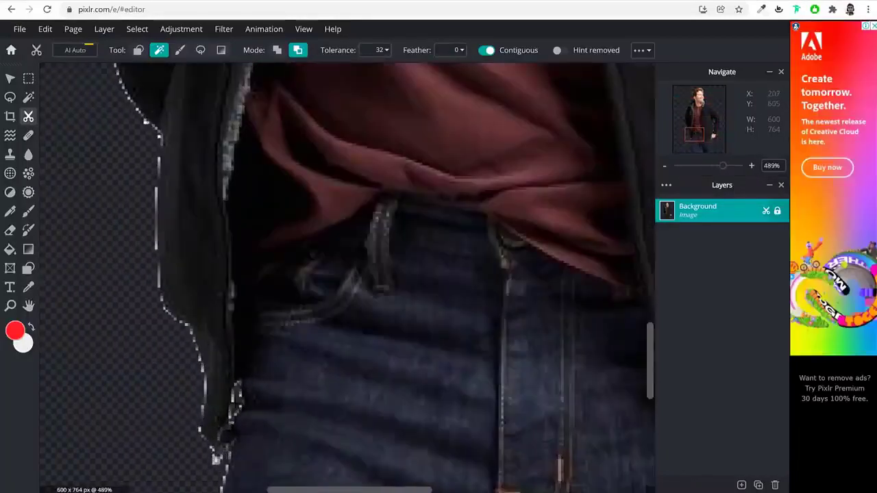
scroll(233, 408, down, 6)
scroll(373, 344, up, 4)
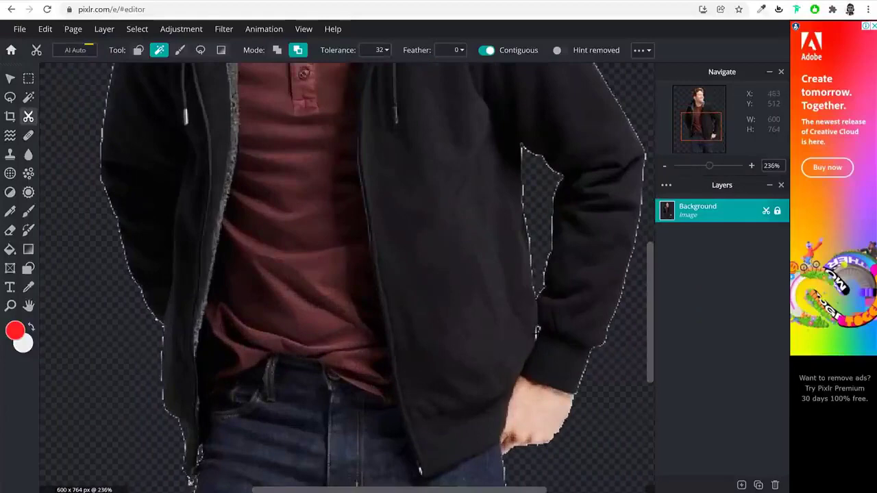
scroll(548, 329, down, 5)
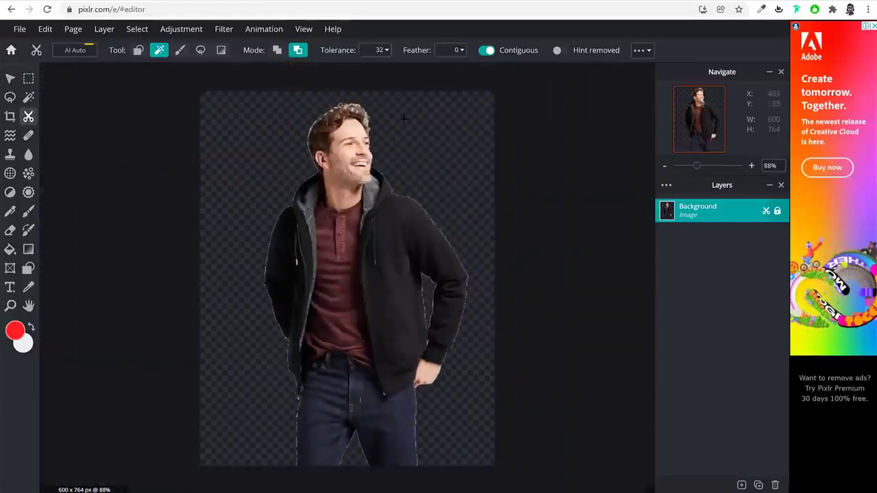
scroll(365, 115, up, 3)
scroll(366, 115, down, 3)
scroll(322, 107, up, 3)
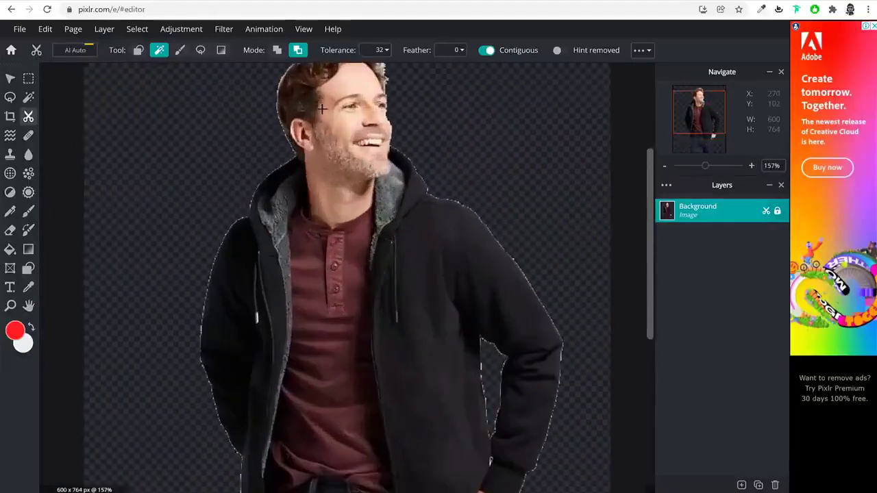
scroll(322, 107, down, 2)
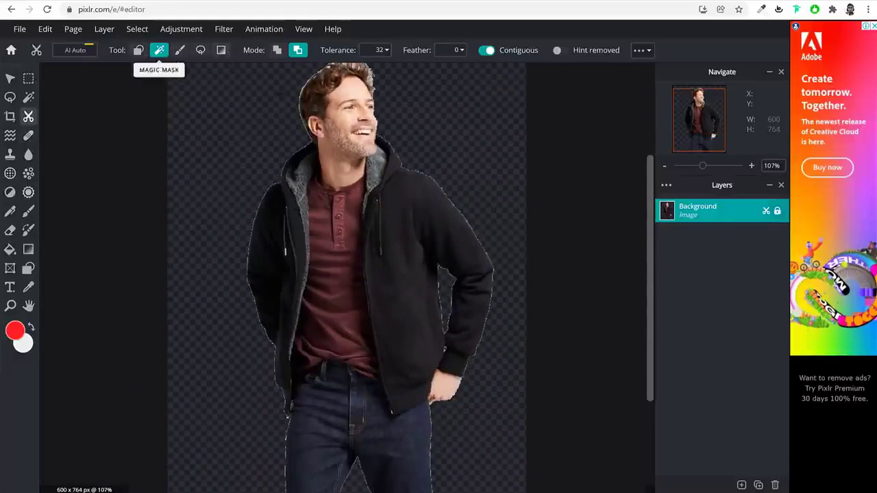
scroll(455, 199, down, 3)
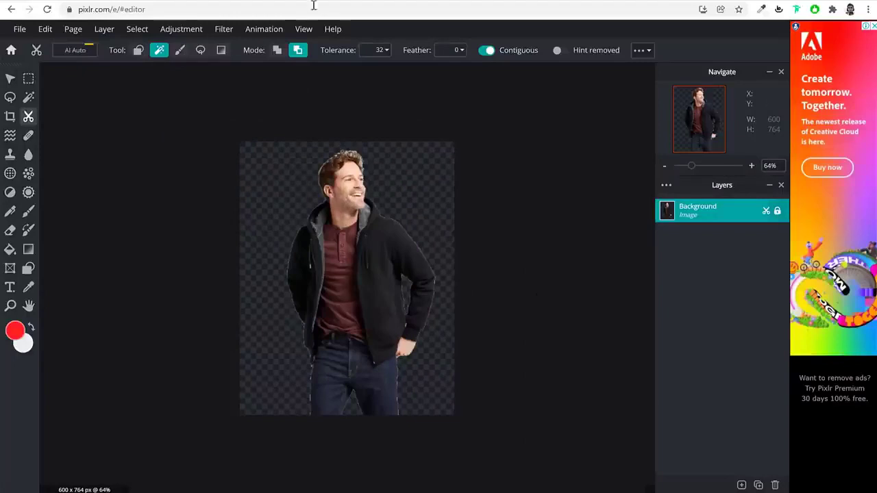
click(19, 29)
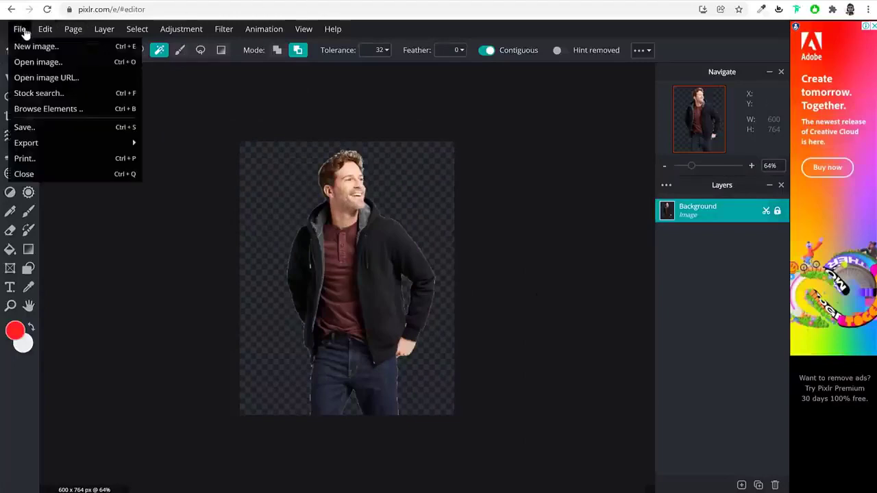
Save the cutout as a PNG with transparency on into the Downloads folder
click(52, 130)
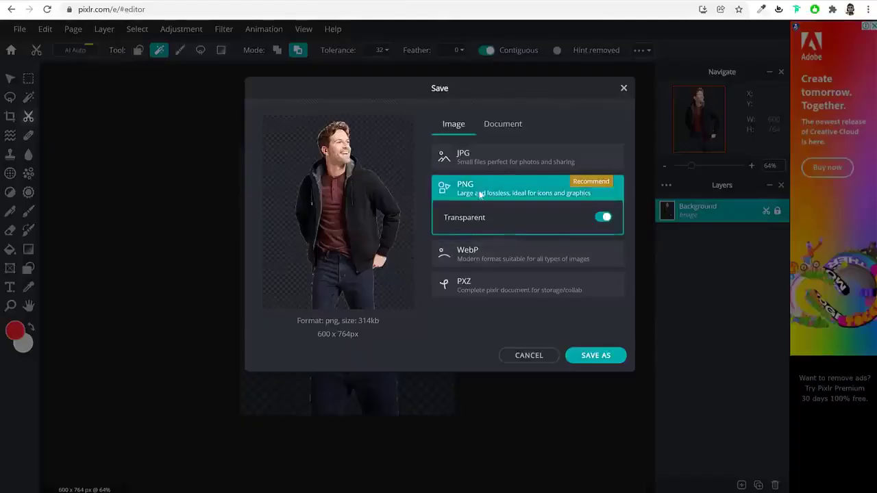
click(452, 220)
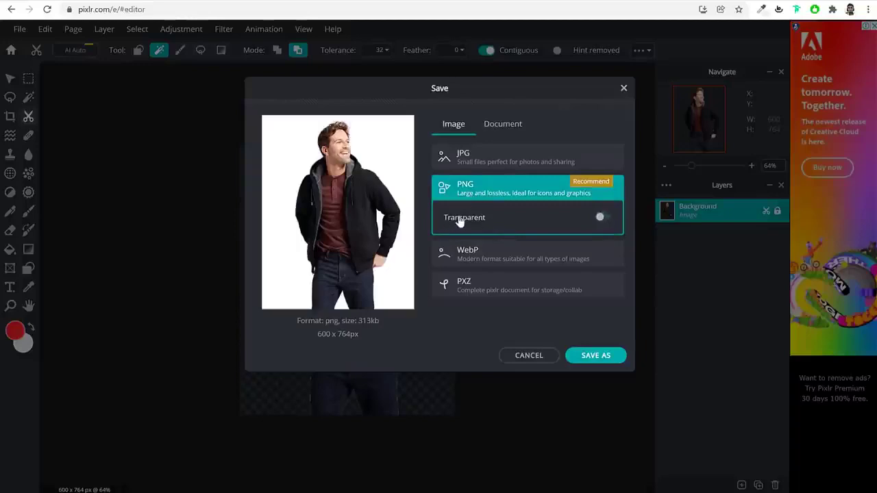
click(470, 221)
click(596, 357)
click(202, 106)
click(409, 312)
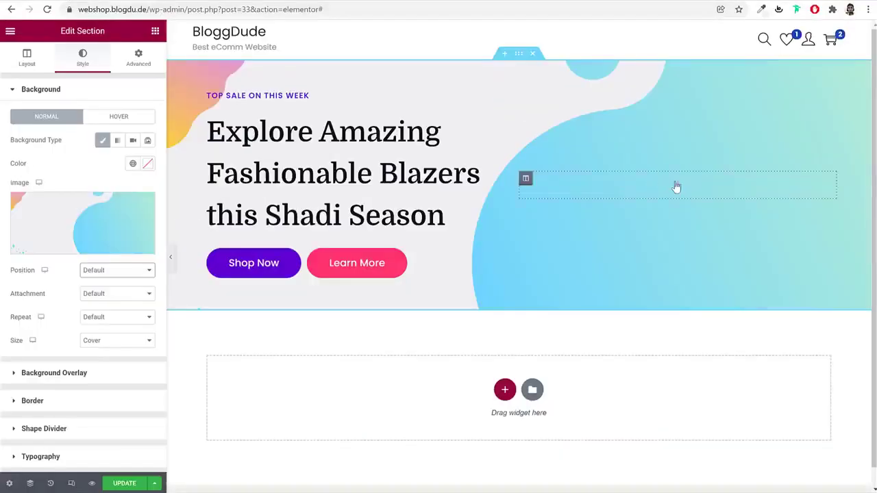
Drop a Spacer widget into the hero's empty right column and set its space to 450 px
click(676, 186)
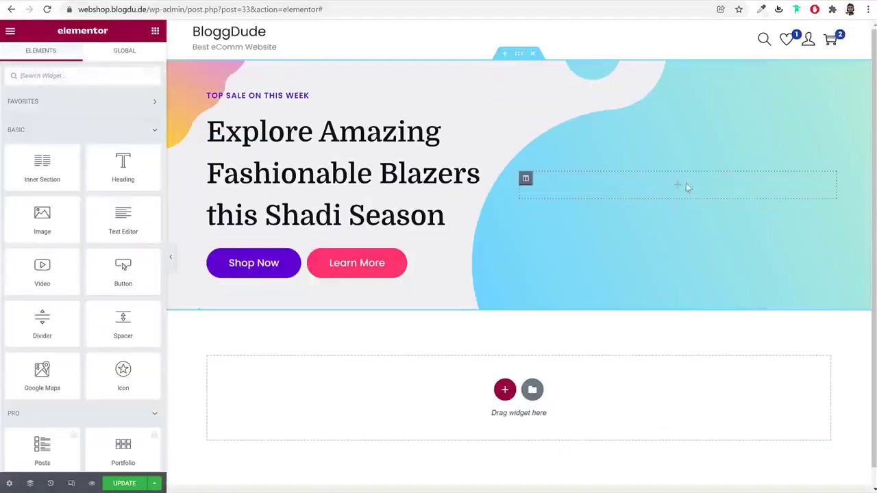
click(103, 75)
text(spa)
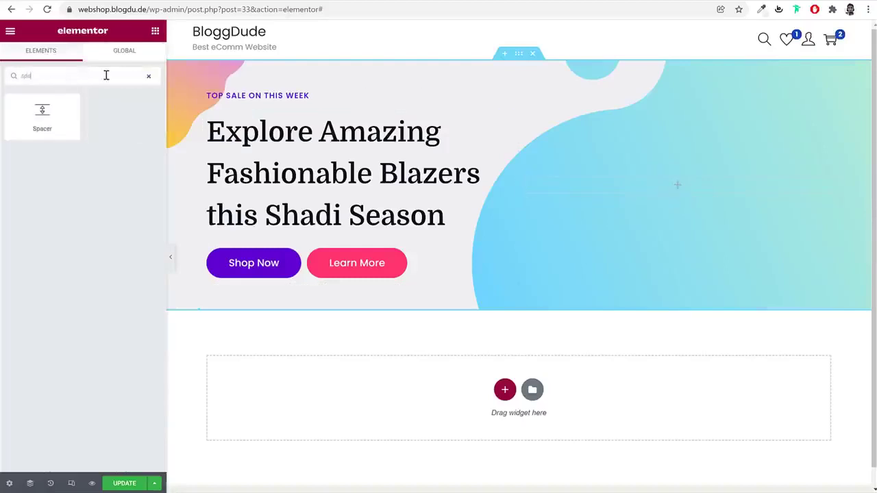
drag(41, 115, 697, 197)
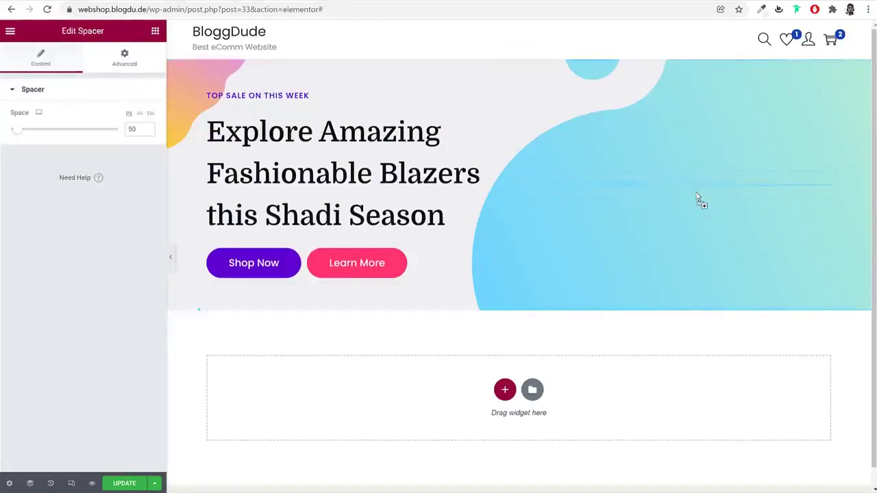
click(124, 125)
text(45)
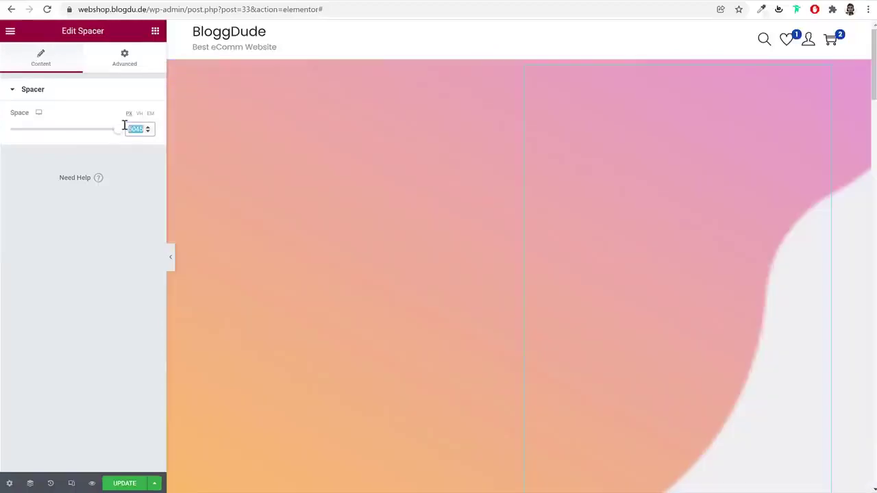
text(450)
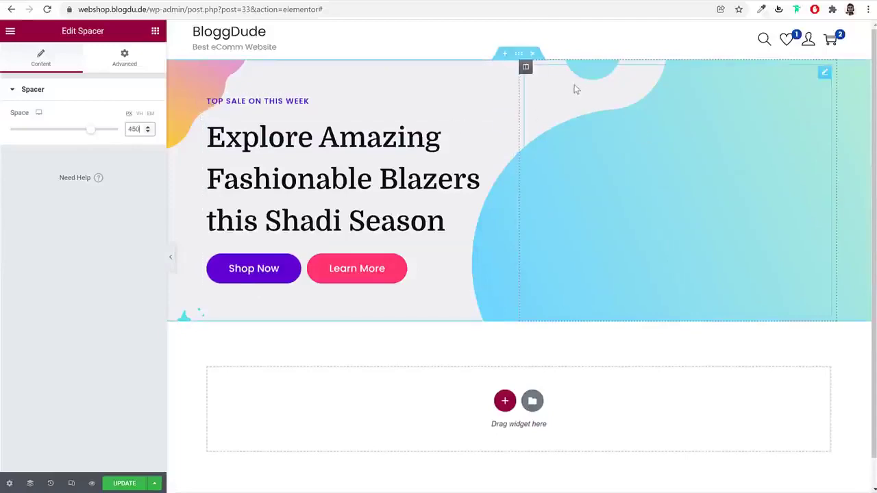
click(526, 68)
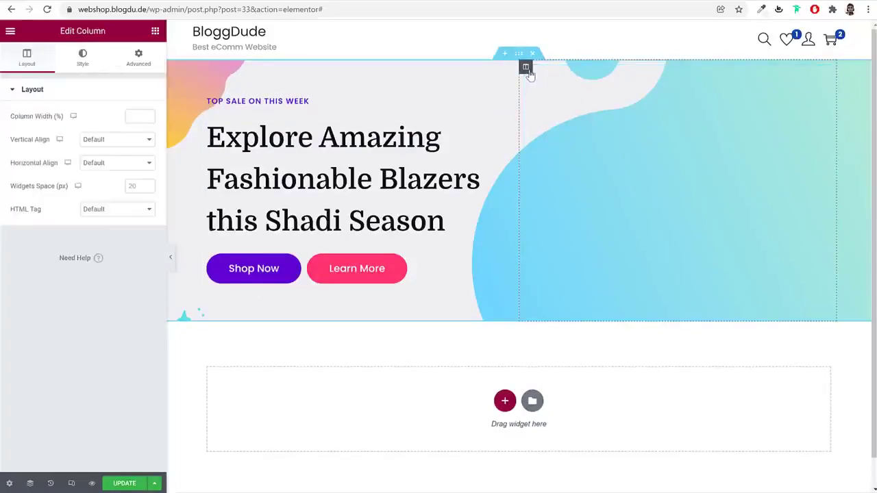
Upload Blazer from eComm 2022 > Media and set it as the column's classic background image
click(78, 60)
click(118, 141)
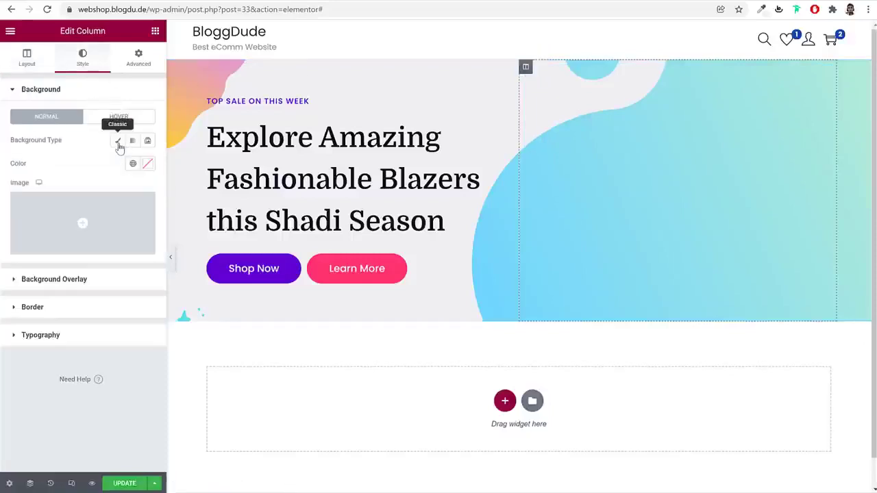
click(103, 226)
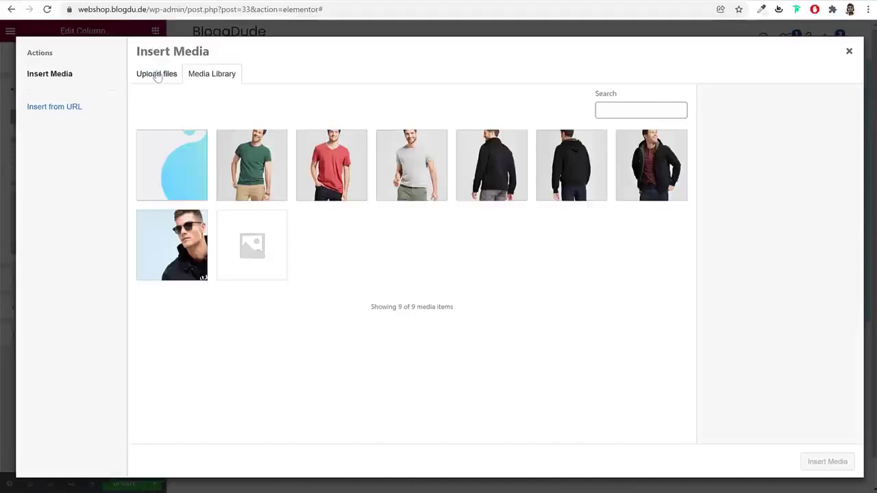
click(157, 73)
click(478, 255)
scroll(452, 255, down, 3)
click(246, 73)
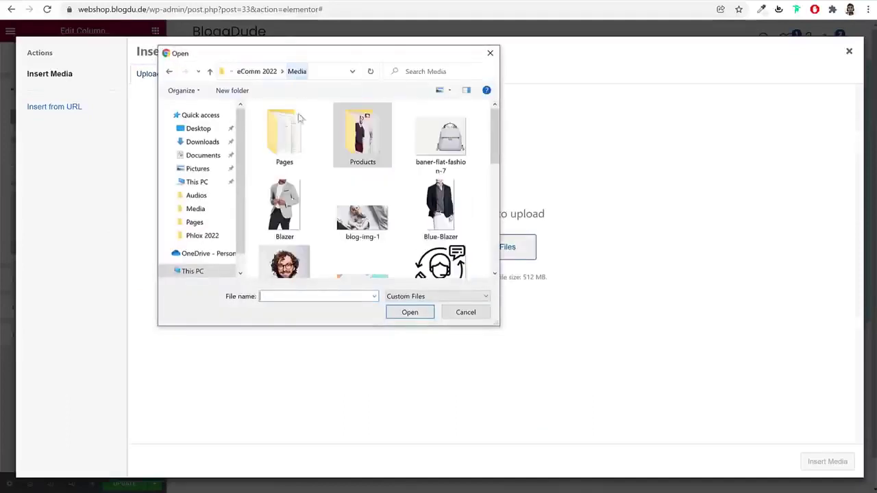
scroll(462, 219, down, 5)
scroll(463, 216, down, 3)
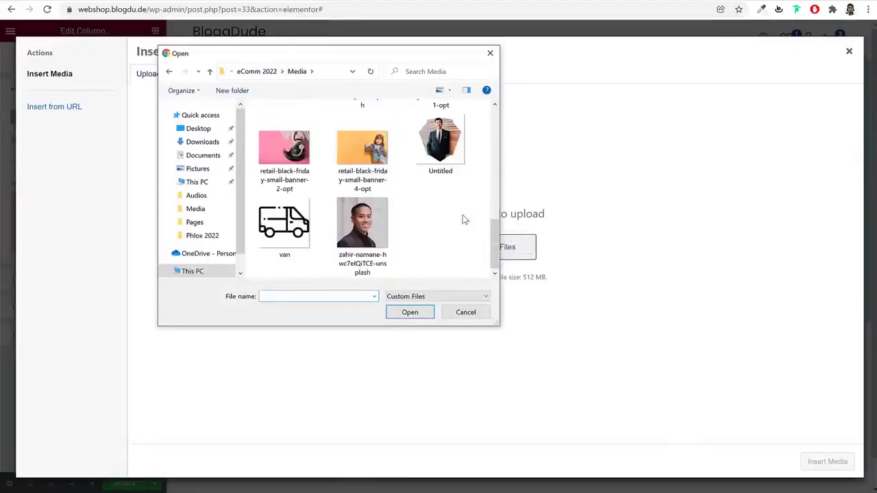
scroll(462, 215, up, 10)
click(286, 201)
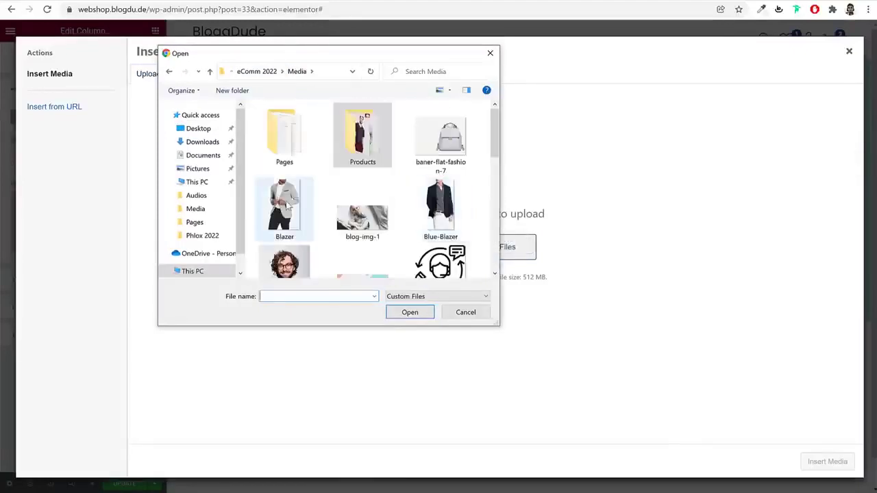
click(413, 314)
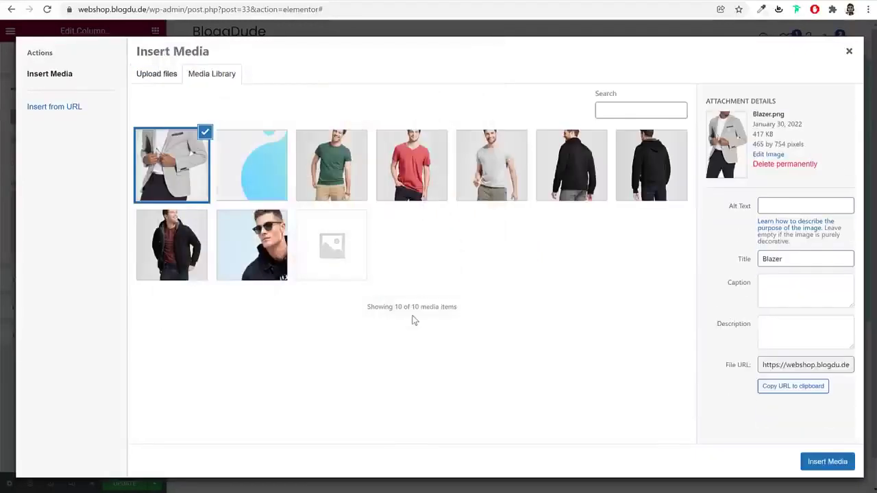
click(853, 463)
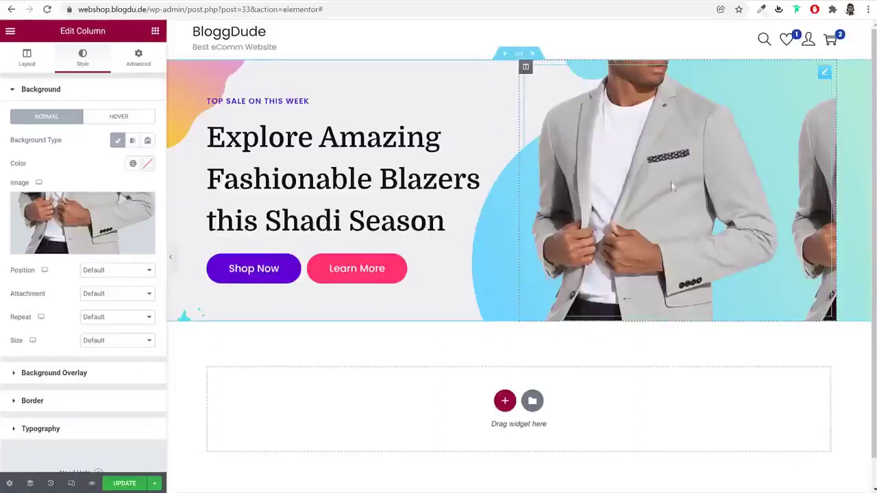
Set the Blazer background to No-repeat, trying Center Right, Top Right, Center Center, then Default position
click(114, 320)
click(112, 337)
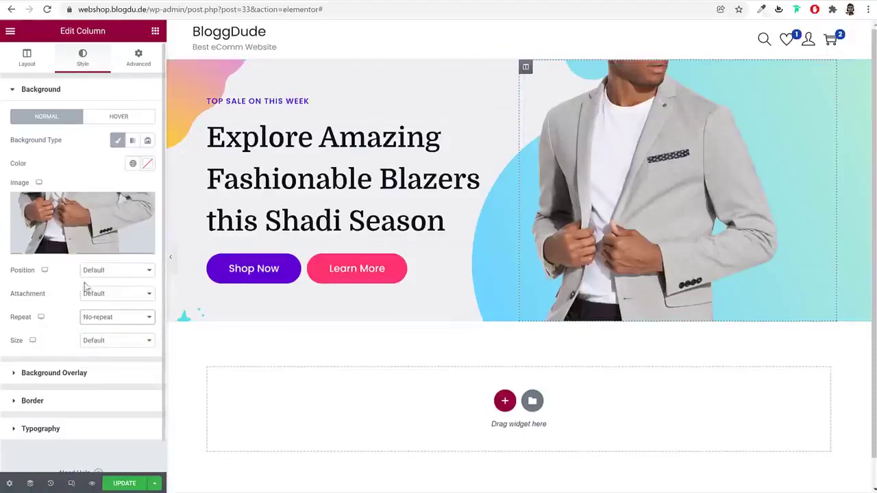
click(115, 272)
click(114, 307)
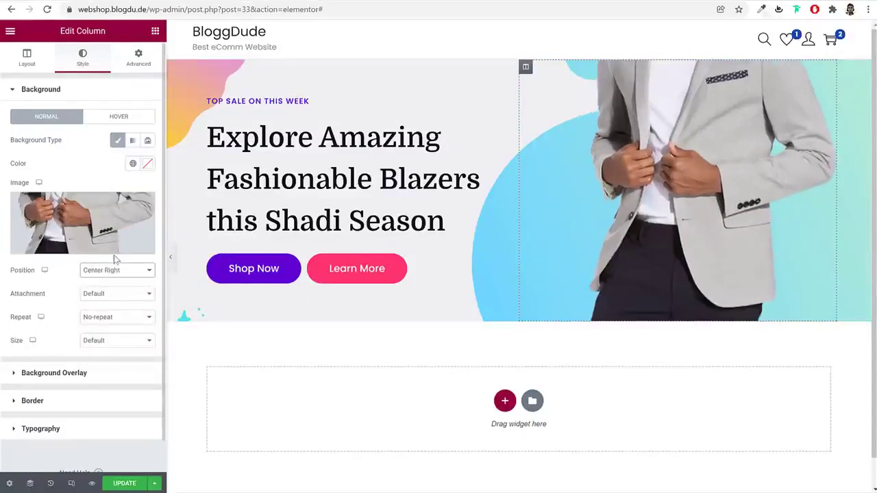
click(110, 272)
click(109, 332)
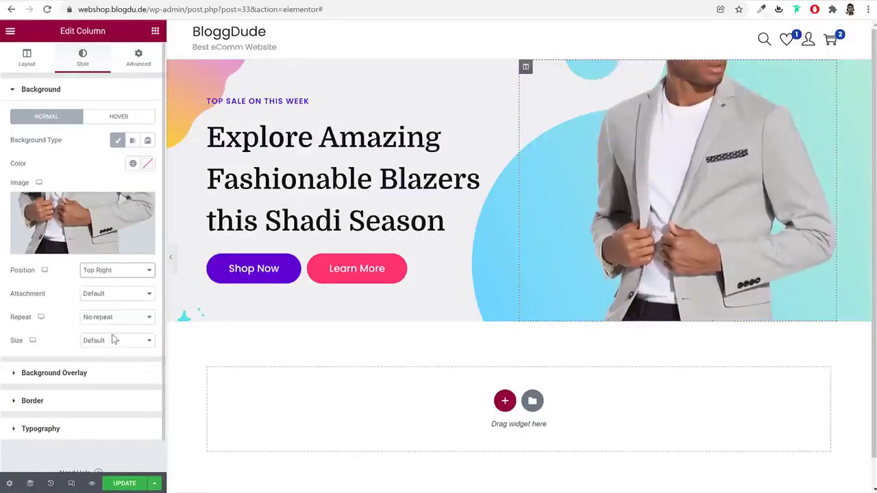
click(115, 271)
click(120, 291)
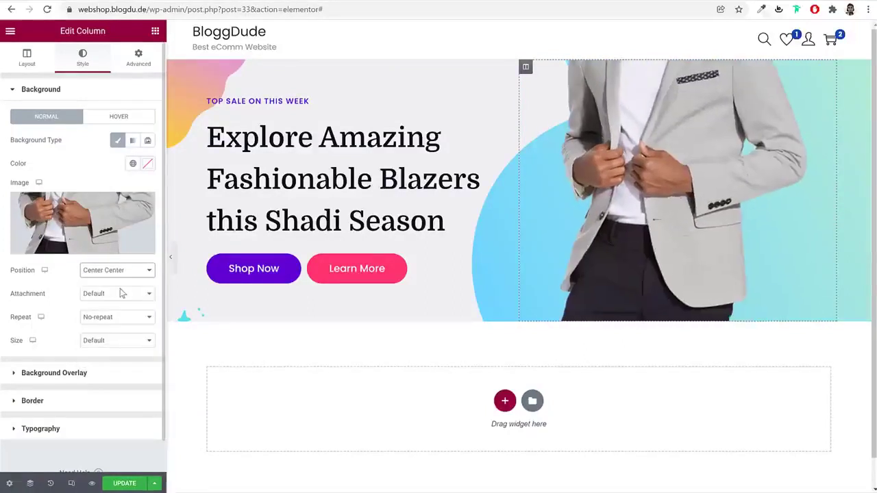
click(126, 271)
click(114, 282)
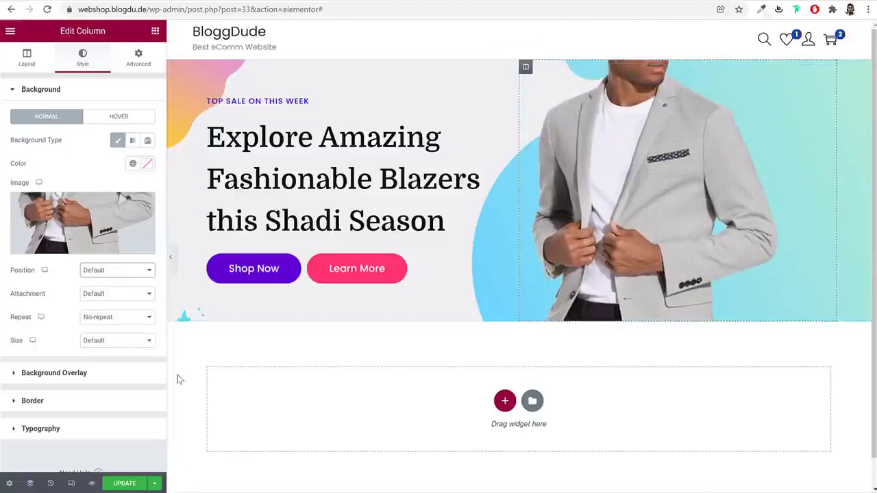
click(171, 257)
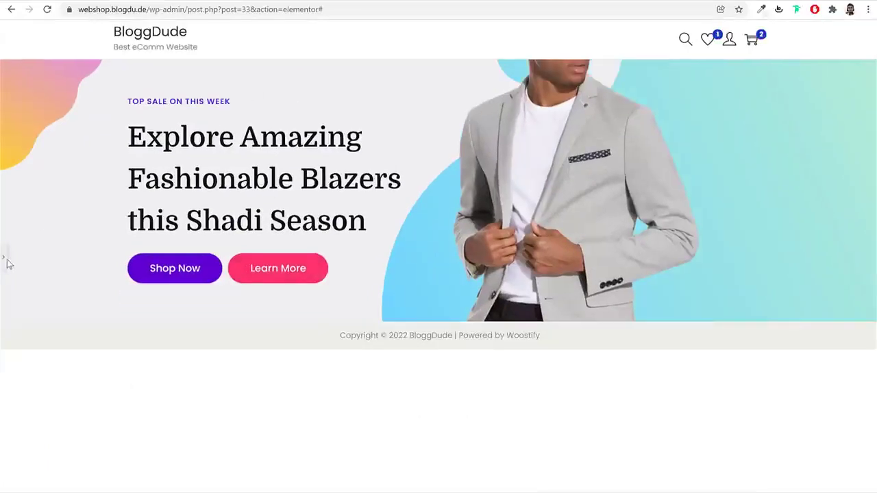
Restore the editing panel and scroll down to the empty section below the hero
click(5, 259)
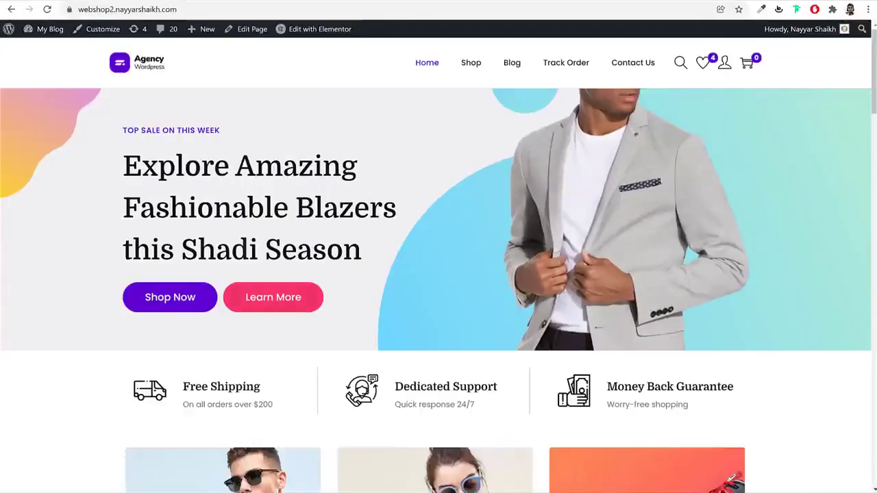
scroll(687, 263, down, 4)
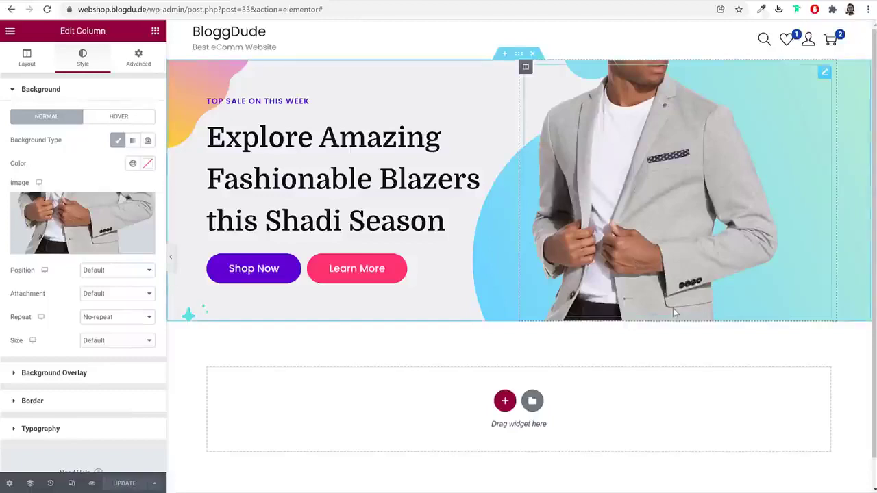
scroll(670, 309, down, 1)
Add a three-column section below the hero with an Image Box in the first column
click(504, 367)
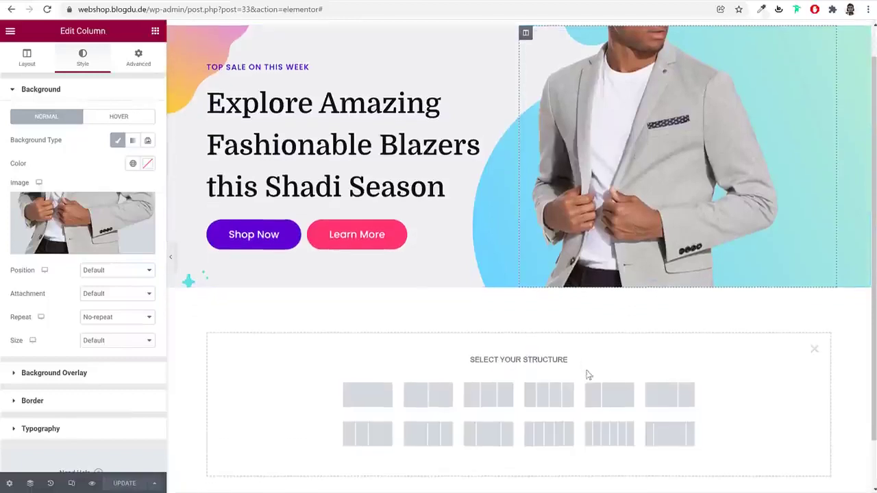
scroll(587, 375, down, 1)
click(487, 340)
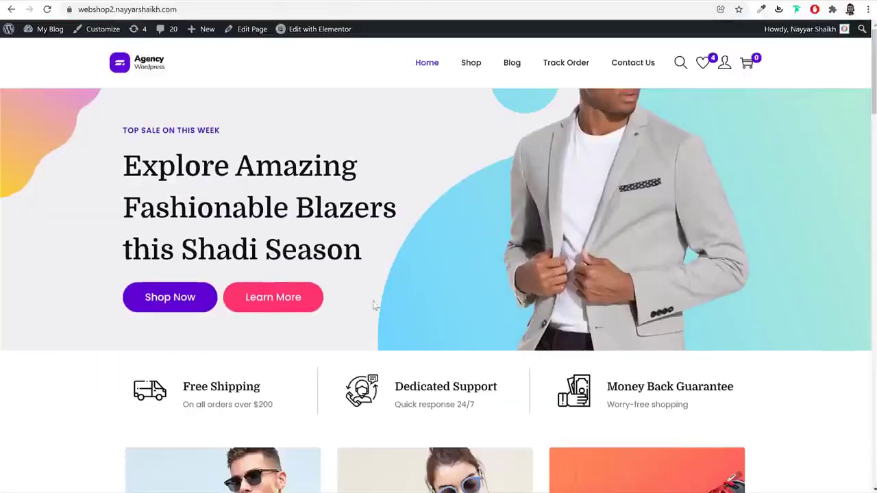
scroll(352, 299, down, 3)
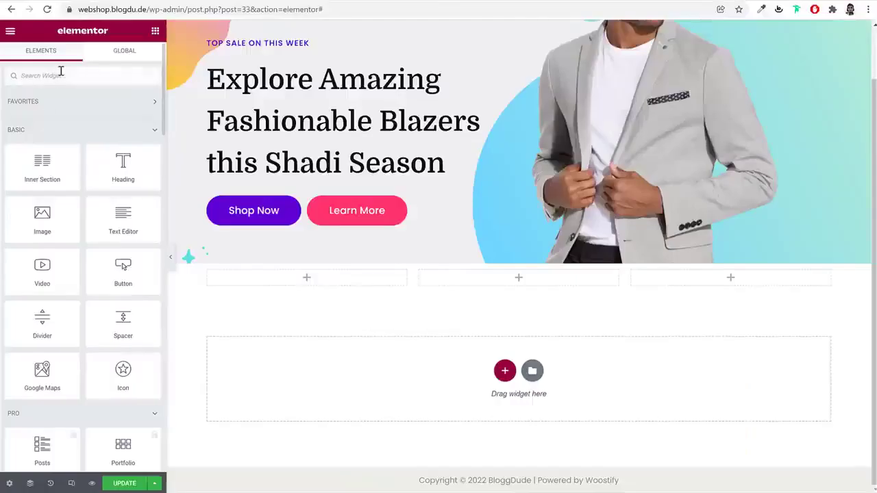
text(ima)
drag(111, 104, 252, 282)
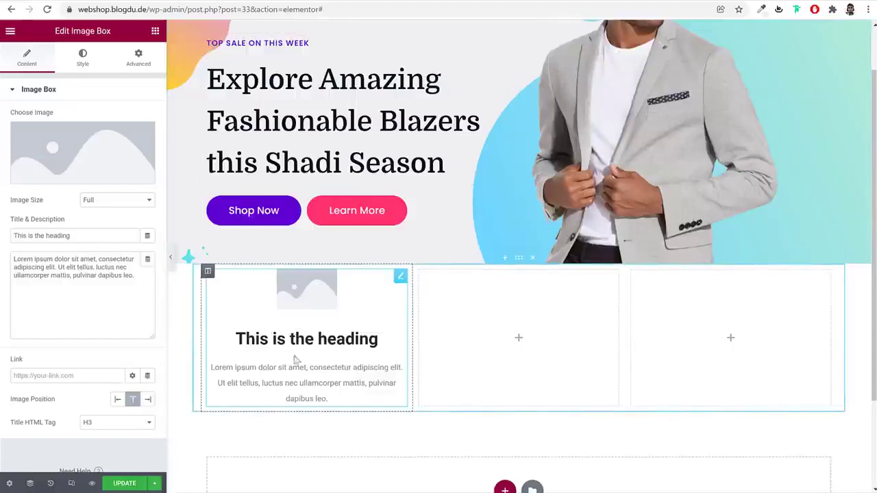
Review the Image Box's Style and Content settings and save the page with Update
click(77, 65)
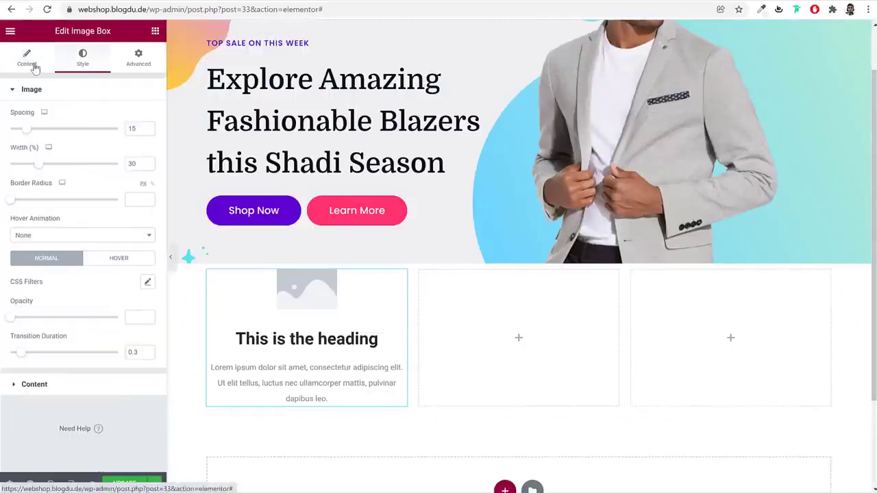
click(31, 61)
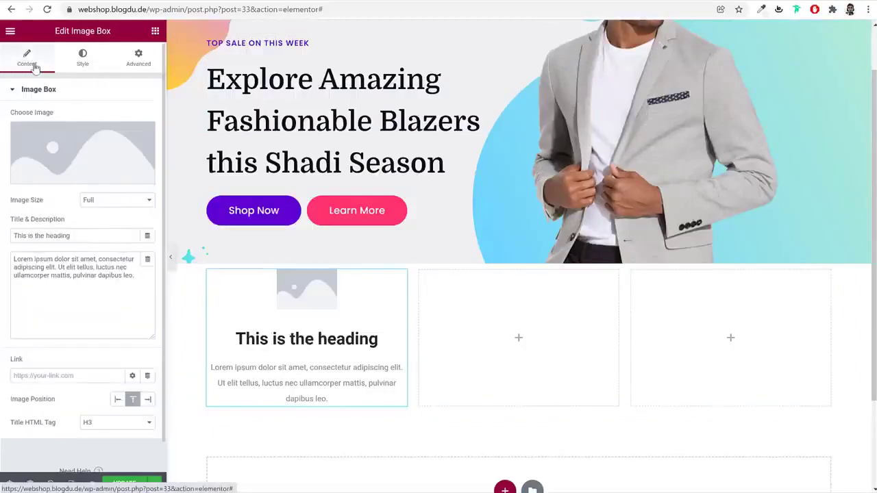
click(127, 484)
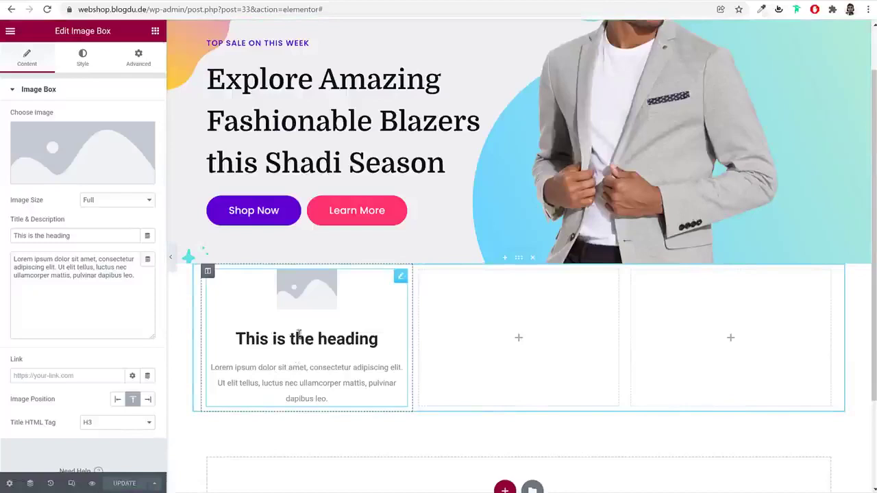
In Site Settings > Typography, set the body text font to Poppins
click(10, 33)
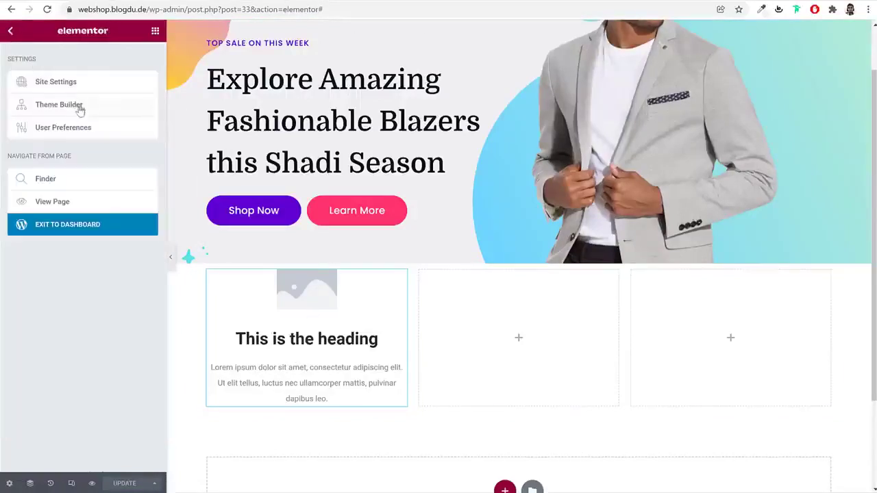
click(93, 87)
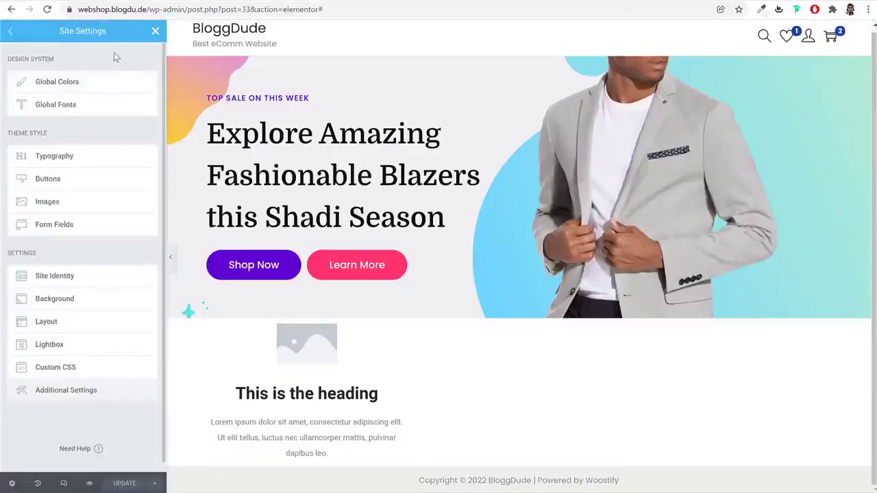
click(69, 159)
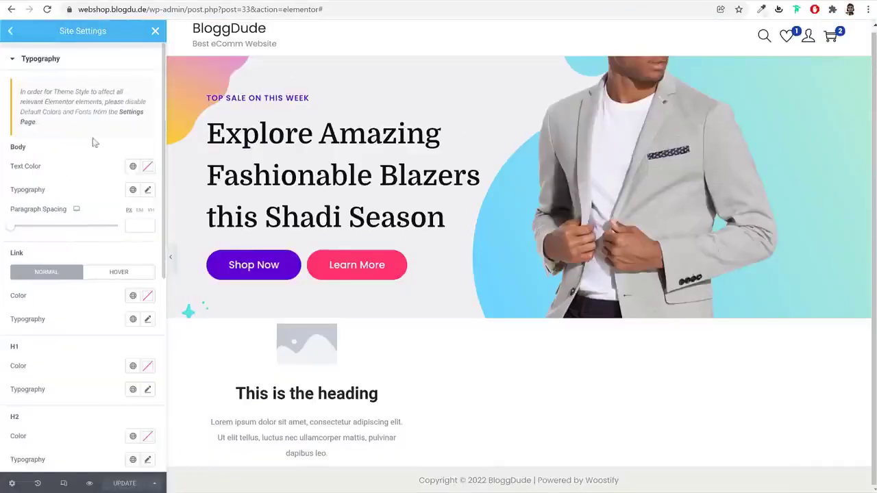
click(146, 190)
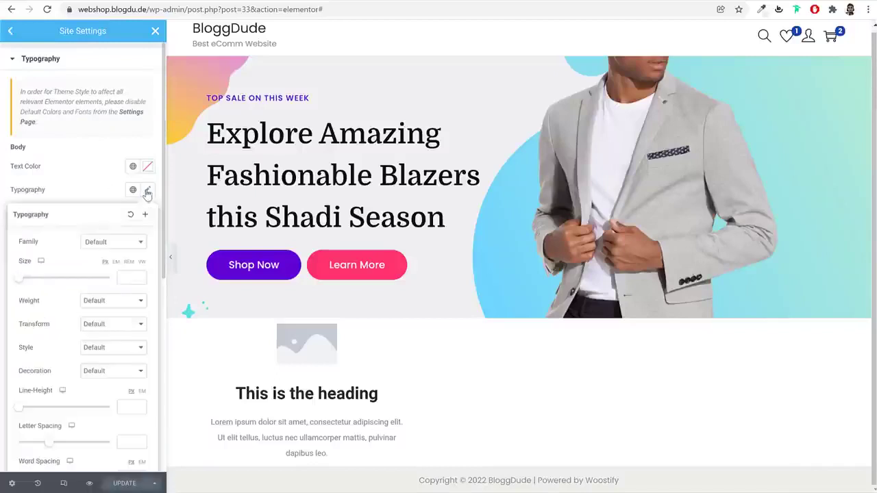
click(104, 246)
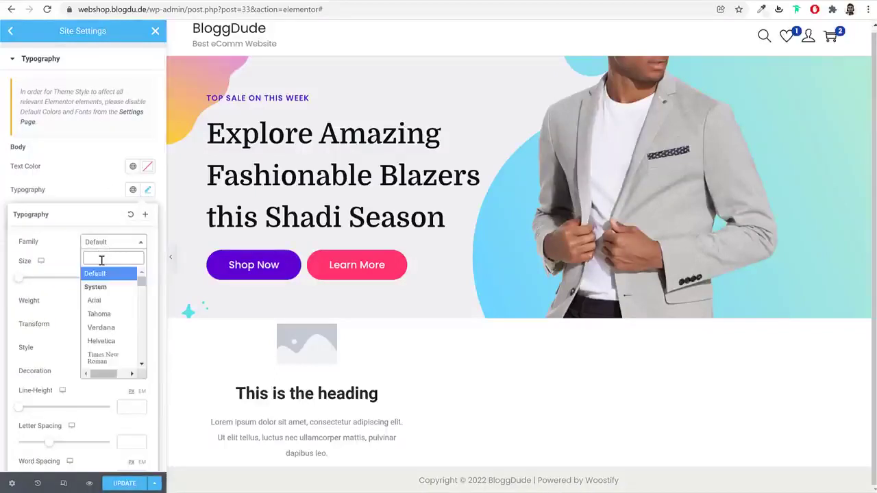
text(popp)
key(Return)
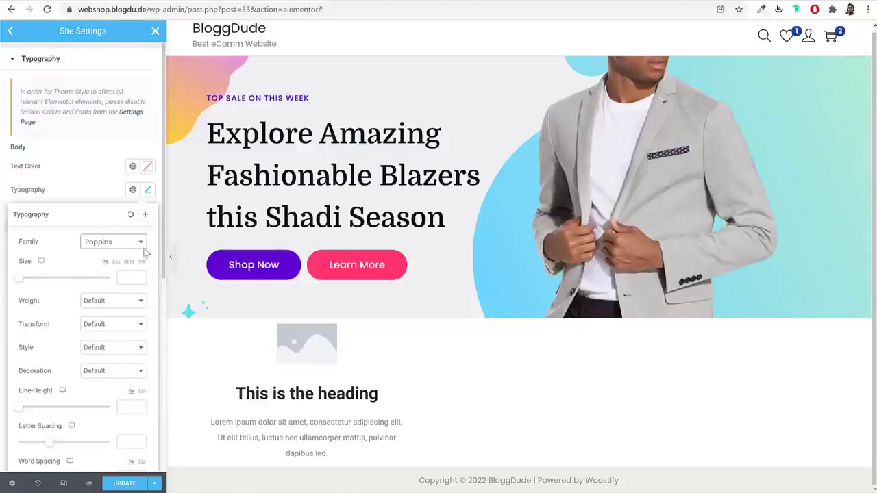
click(146, 192)
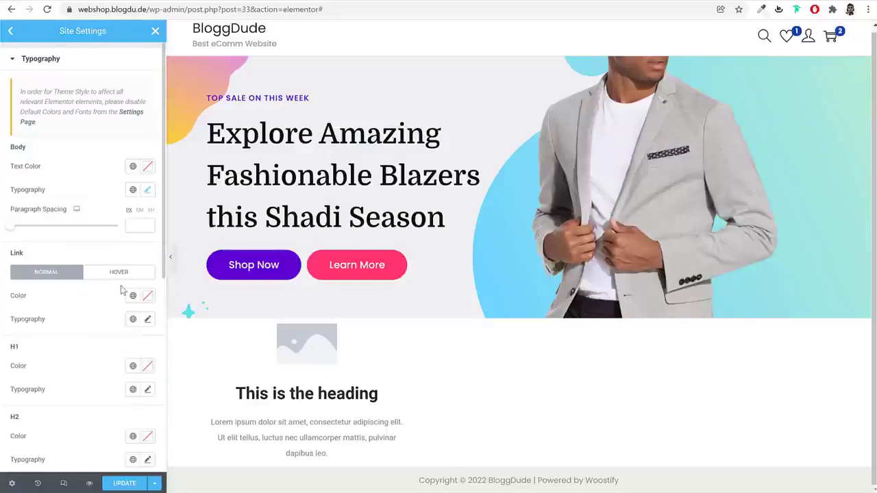
scroll(122, 290, down, 3)
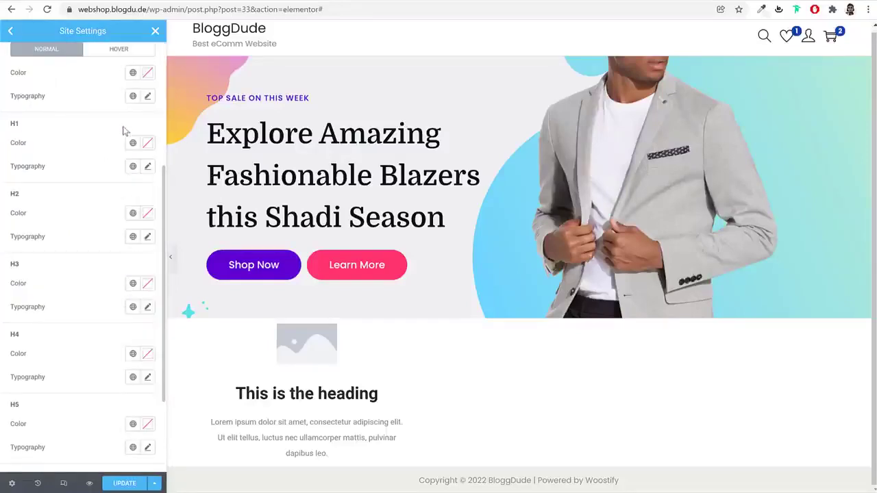
scroll(124, 149, up, 2)
Set the Link and H1 font families to Domine
click(148, 208)
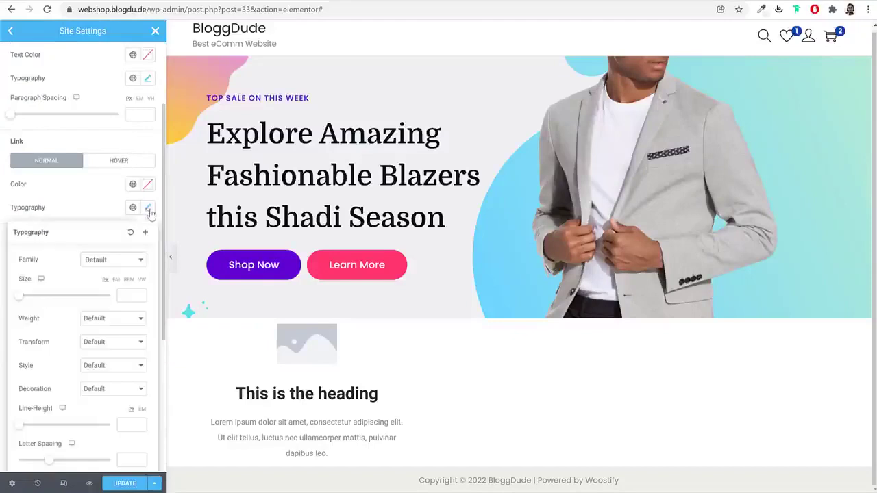
click(115, 266)
text(domin)
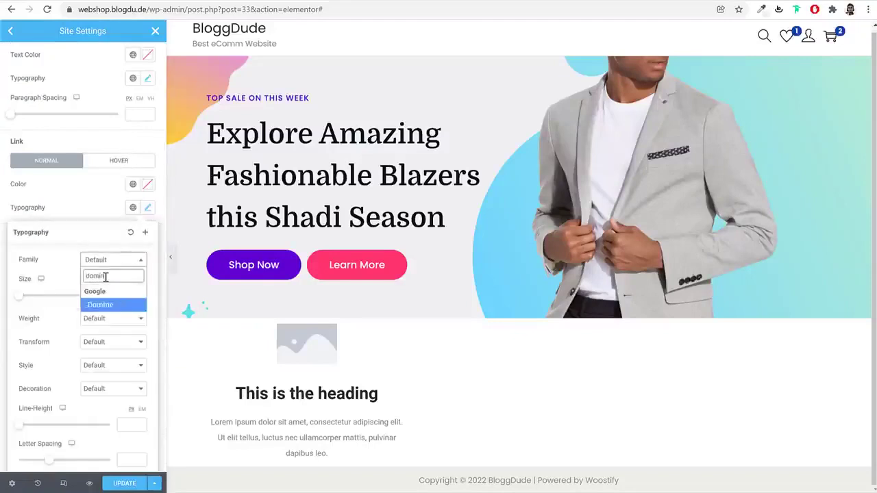
key(Return)
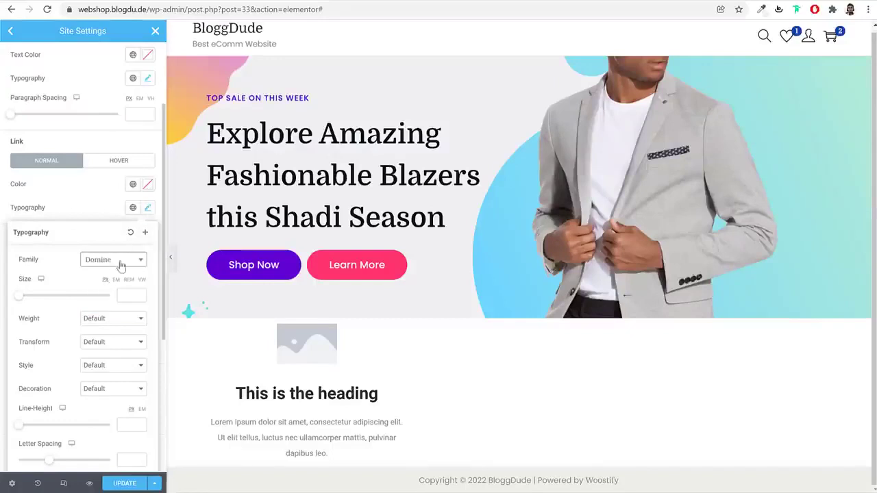
click(147, 207)
scroll(147, 233, down, 2)
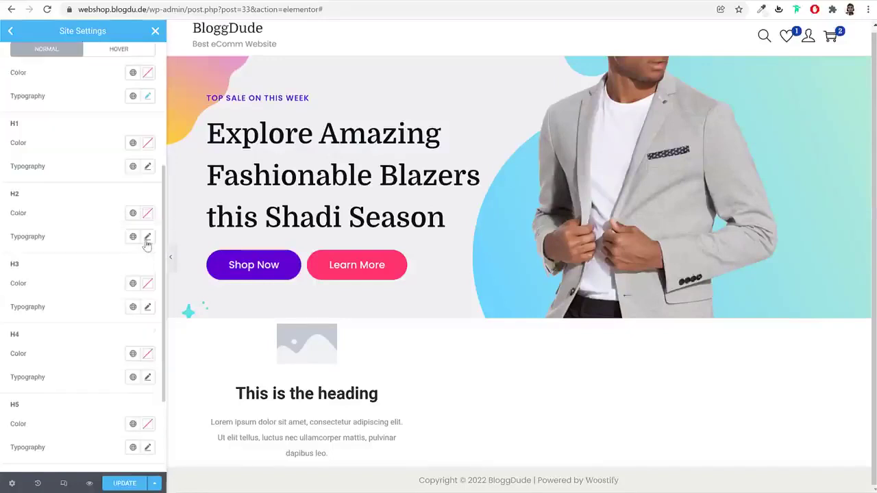
click(148, 168)
click(124, 219)
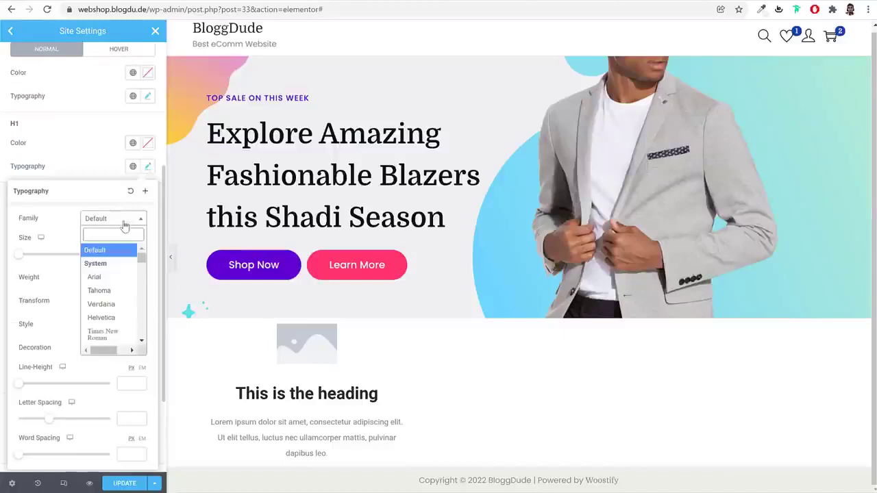
text(domi)
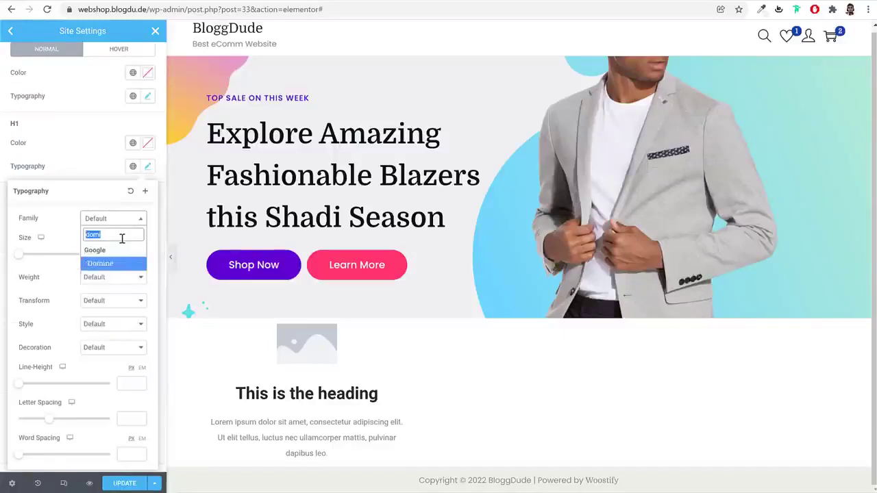
click(122, 264)
click(147, 166)
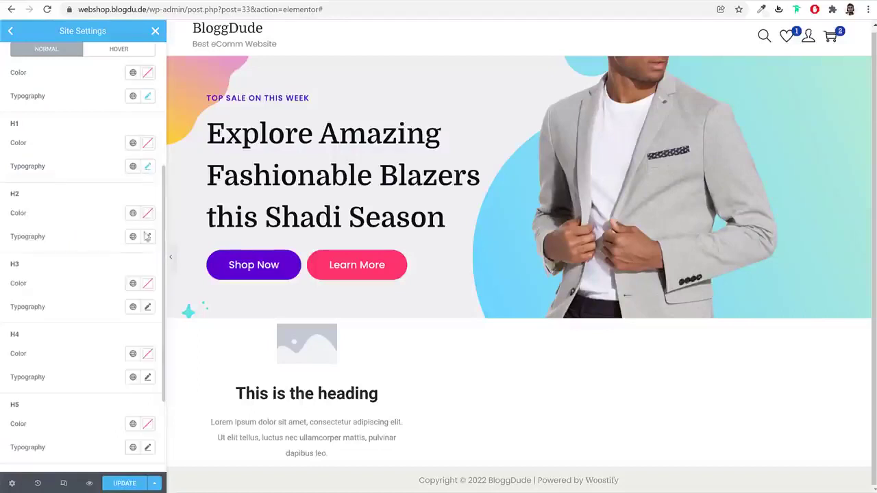
Set the H2 and H3 font families to Domine
click(147, 237)
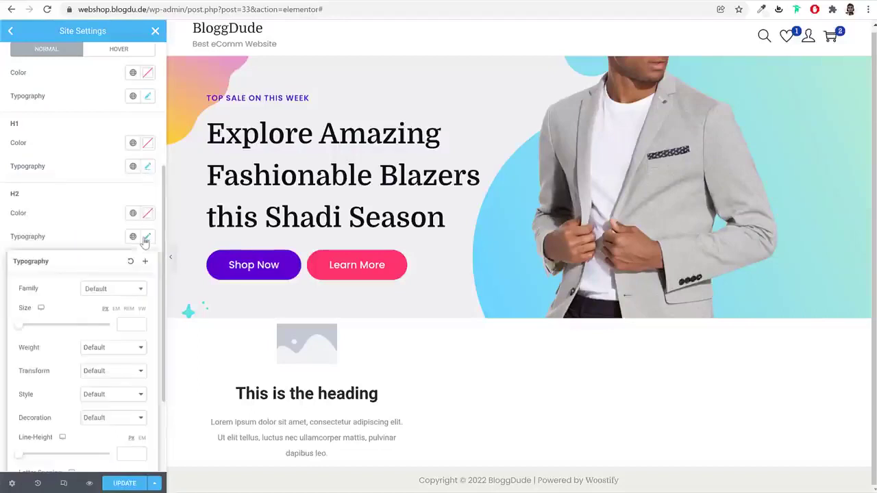
click(123, 291)
text(dom)
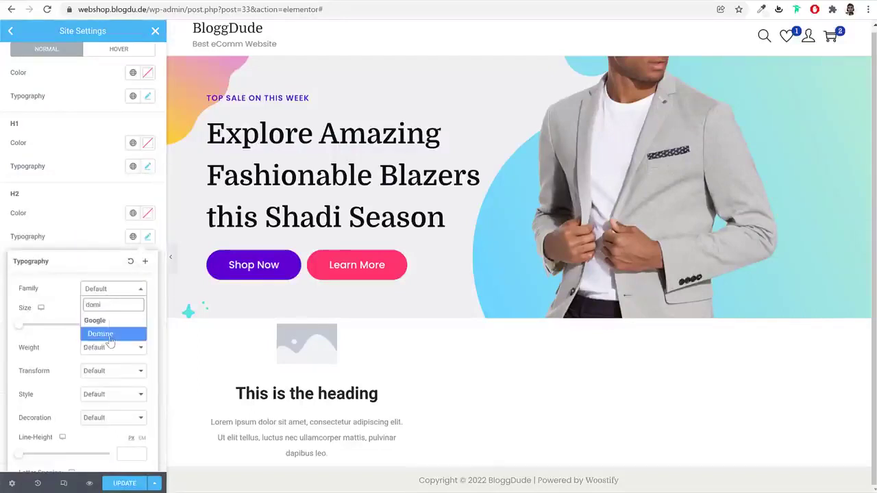
text(i)
click(110, 334)
click(147, 236)
click(148, 307)
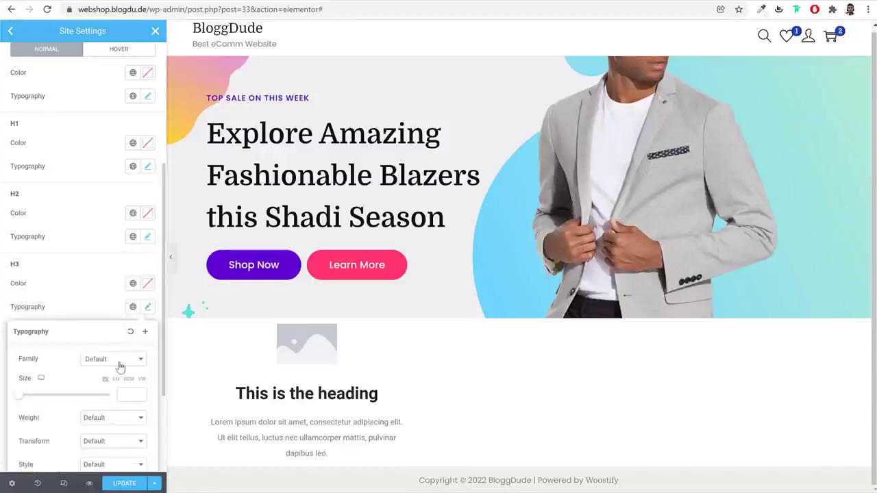
click(119, 363)
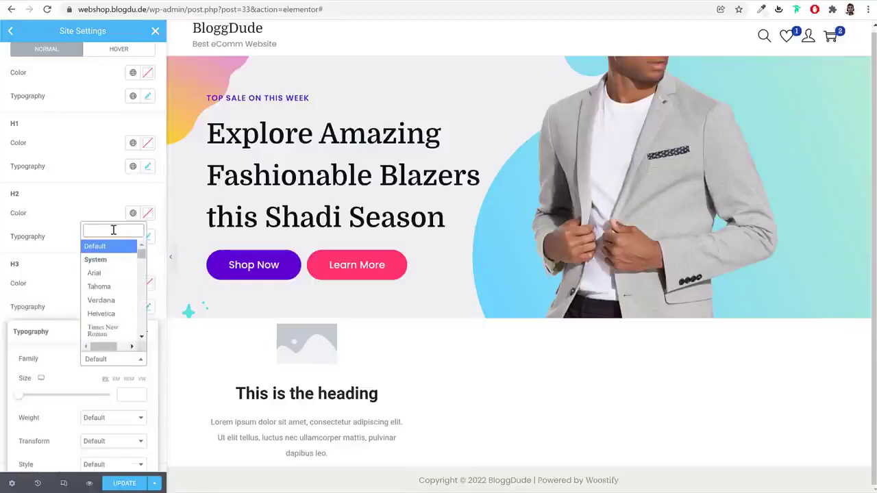
text(domi)
click(147, 307)
click(151, 309)
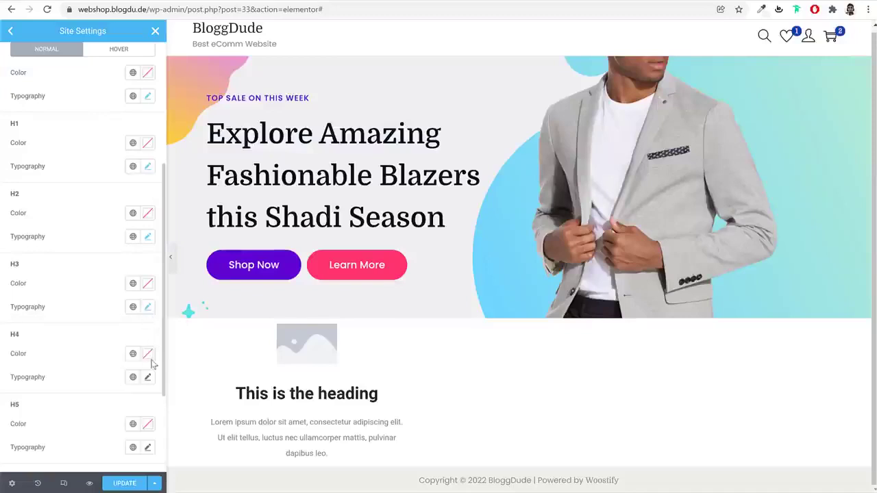
Set the H5 and H6 font families to Domine
scroll(153, 335, down, 2)
click(147, 320)
click(108, 374)
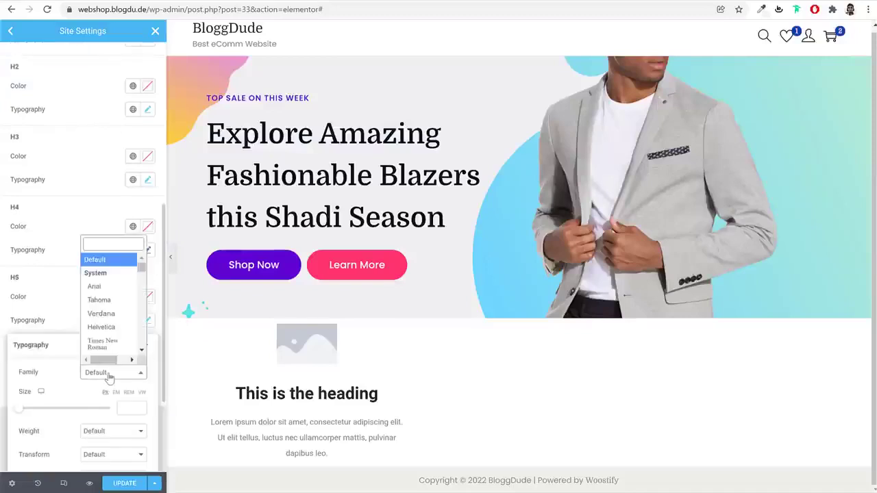
text(domi)
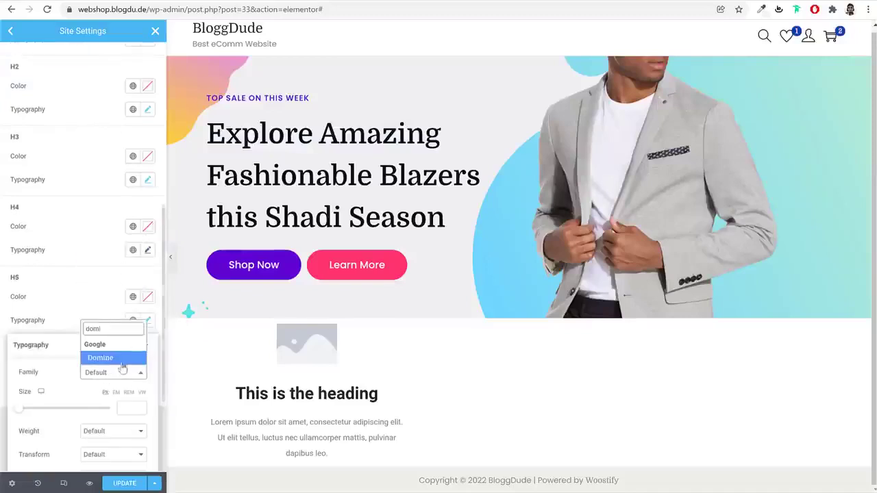
click(121, 361)
click(150, 320)
click(148, 391)
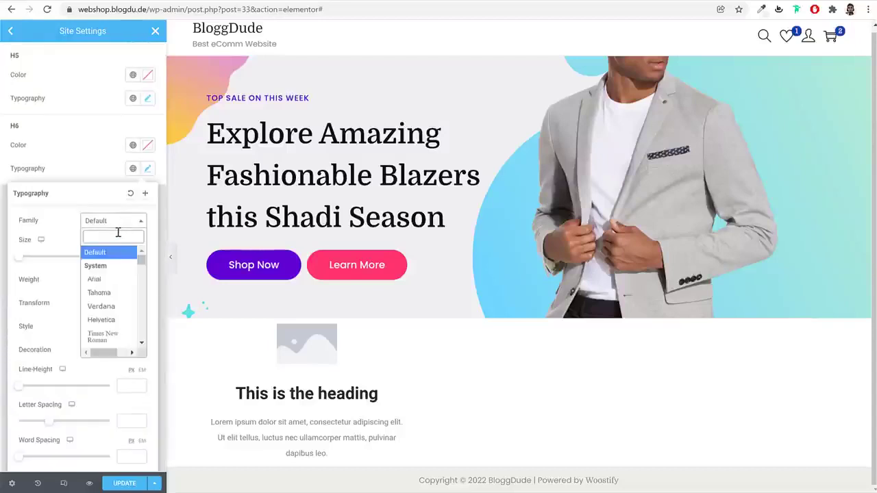
text(dom)
click(111, 267)
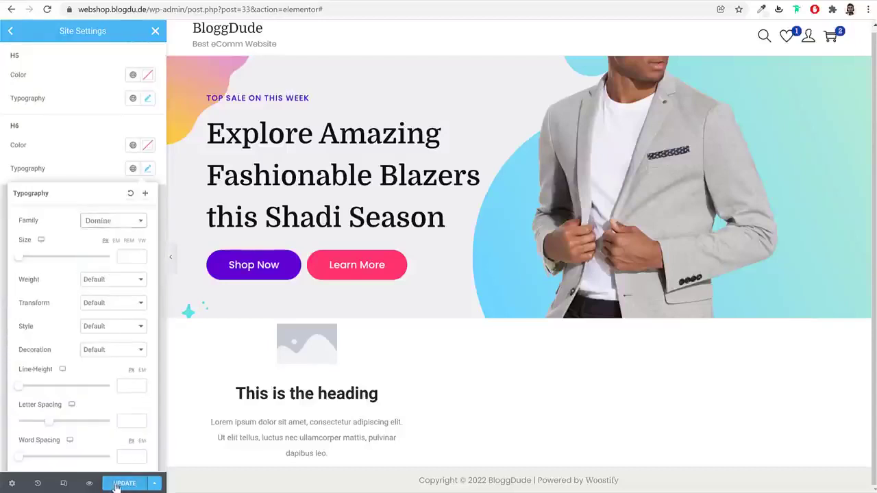
Save the site typography changes and close Site Settings
click(151, 372)
key(ctrl+s)
scroll(136, 370, up, 3)
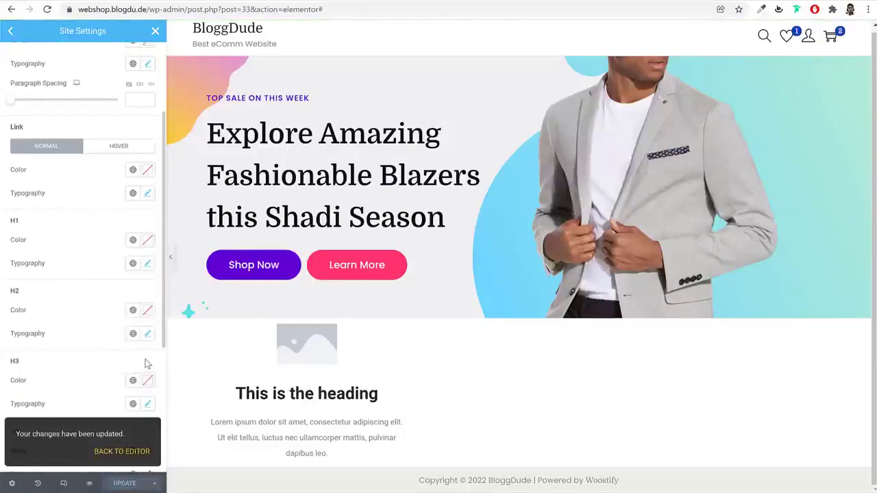
scroll(62, 72, up, 2)
click(12, 33)
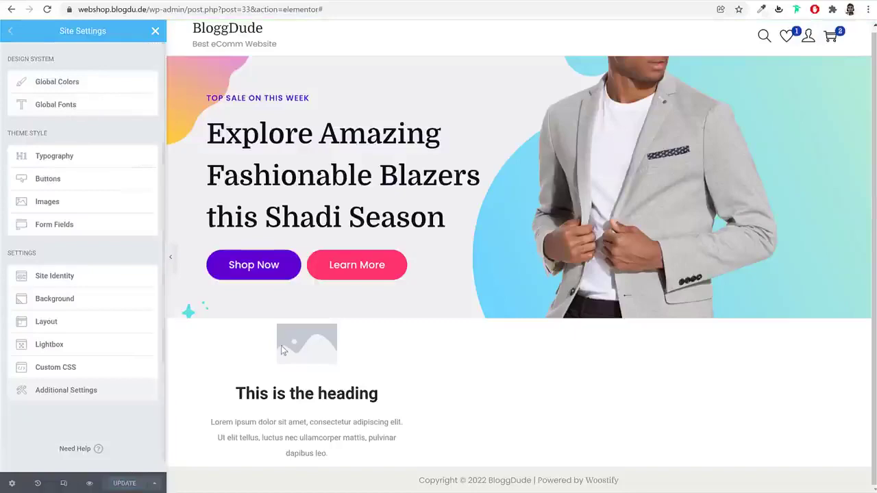
click(156, 34)
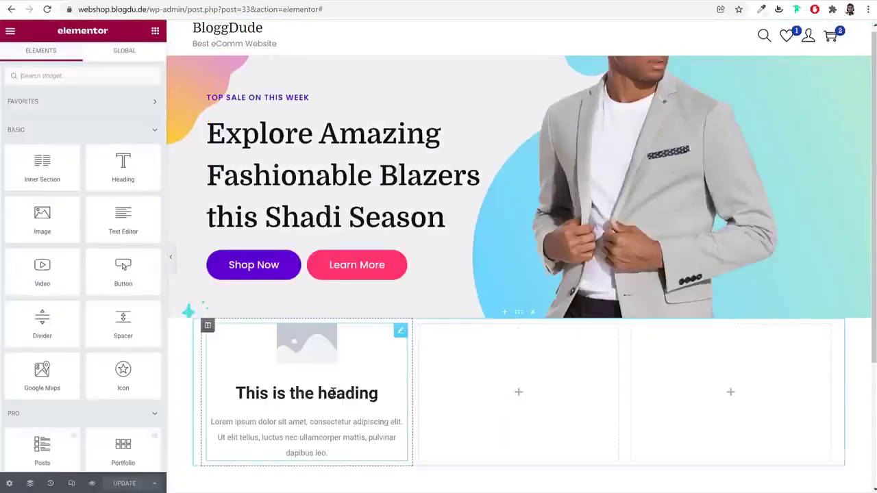
Copy 'Free Shipping' from the reference site into the first image box's title
click(335, 400)
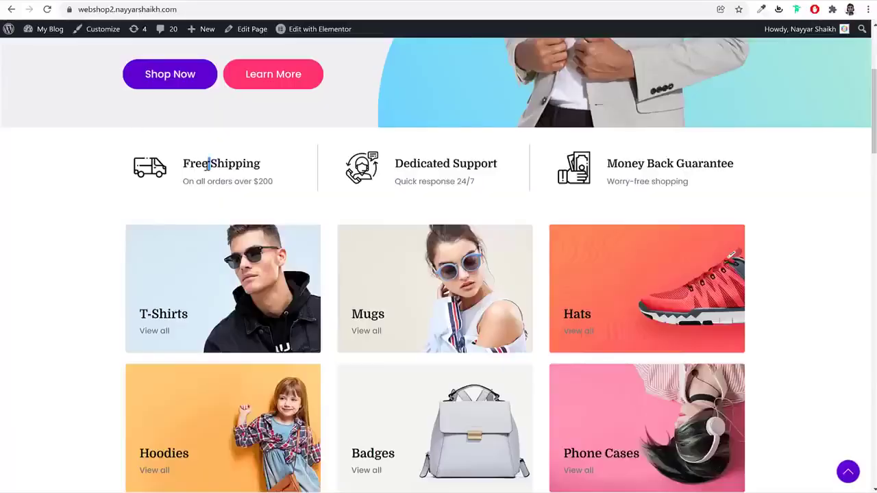
triple_click(209, 165)
key(ctrl+c)
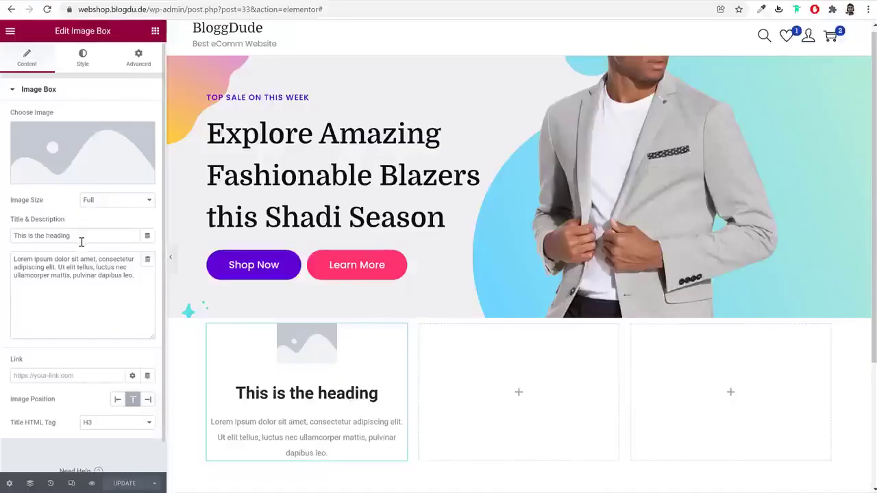
triple_click(80, 239)
key(ctrl+v)
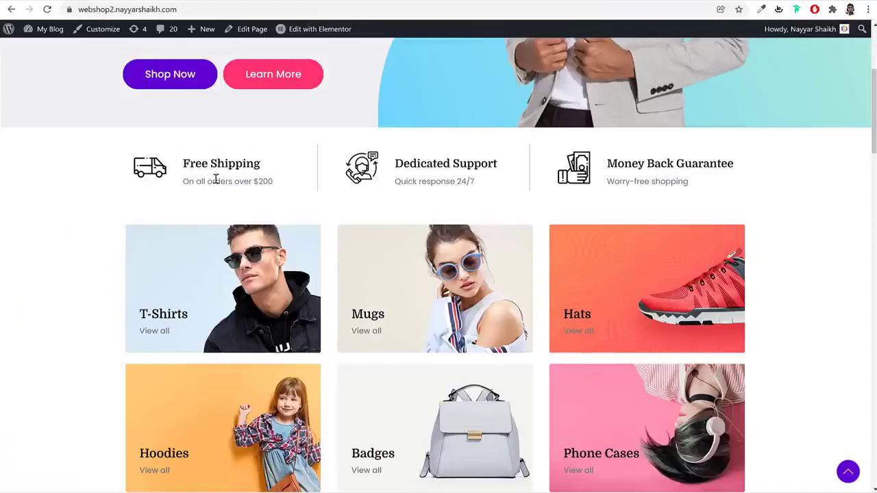
Paste 'On all orders over $200' as the description and correct the amount to $100
triple_click(215, 179)
key(ctrl+c)
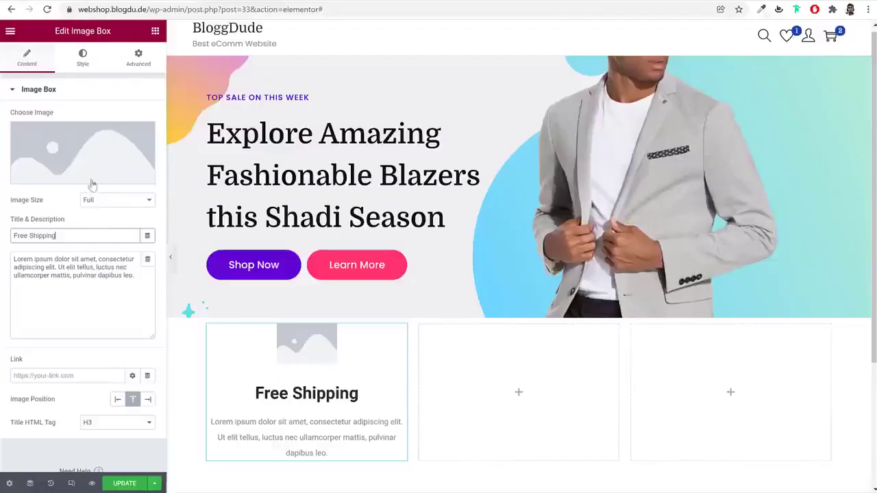
triple_click(78, 265)
key(ctrl+v)
key(BackSpace)
text($)
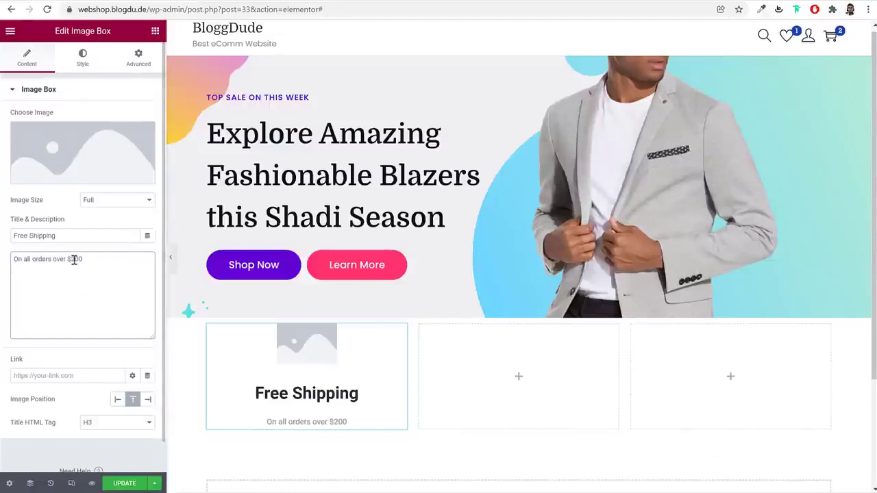
key(BackSpace)
text(1)
key(Delete)
key(Left)
text($)
mouse_move(100, 142)
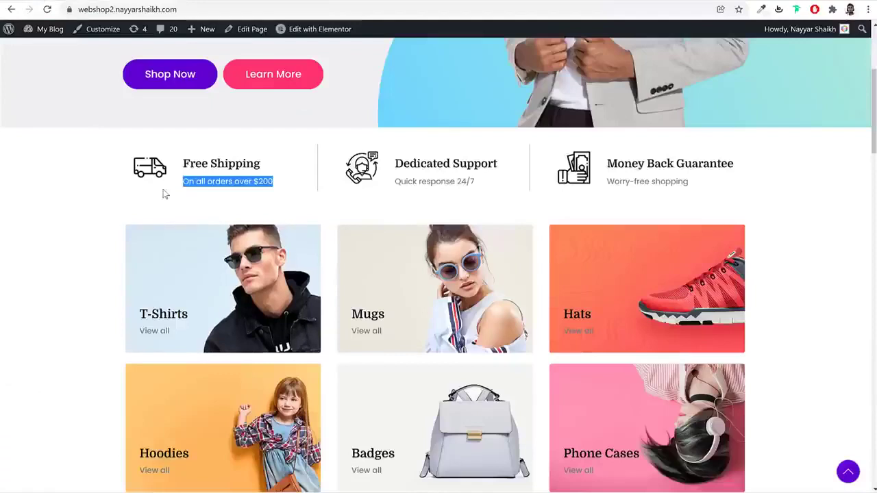
click(166, 180)
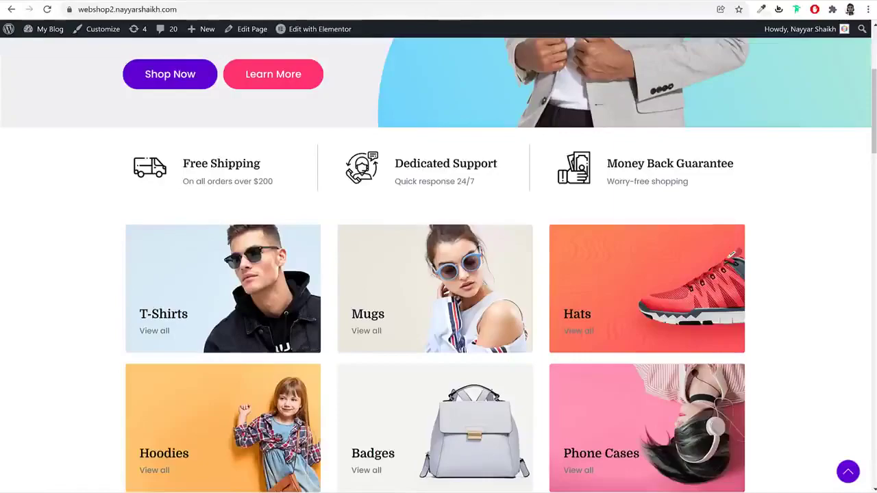
click(442, 0)
Go to Flaticon and search for 'van' icons
text(flat)
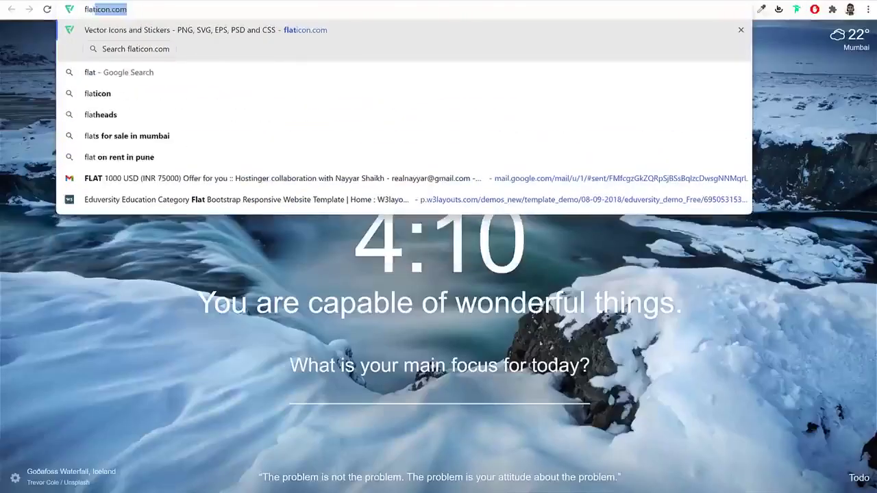
key(Return)
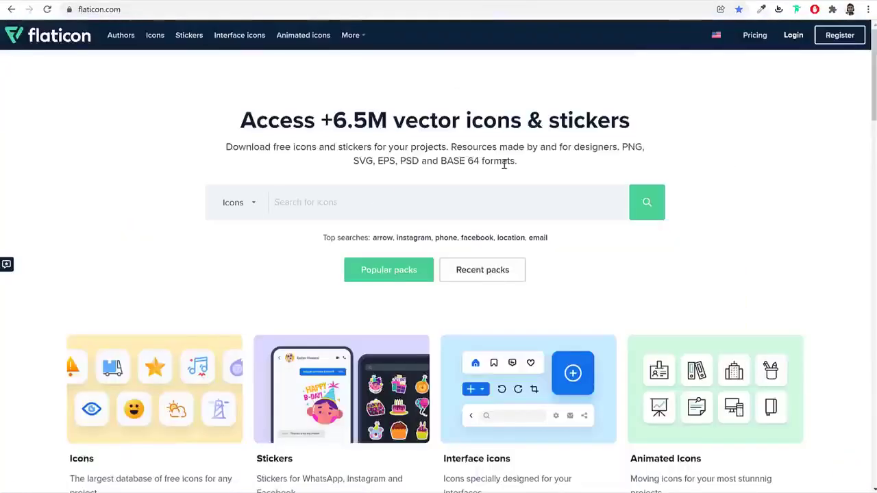
text(van)
click(303, 240)
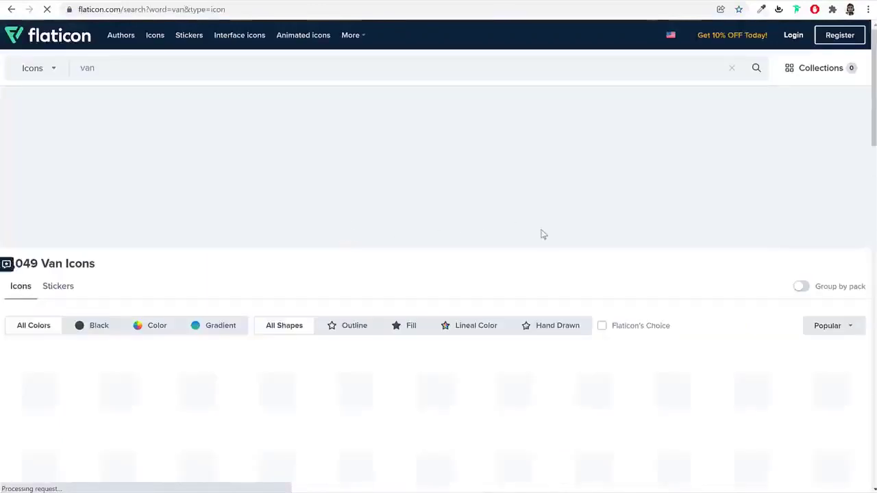
scroll(641, 252, down, 1)
scroll(641, 252, down, 2)
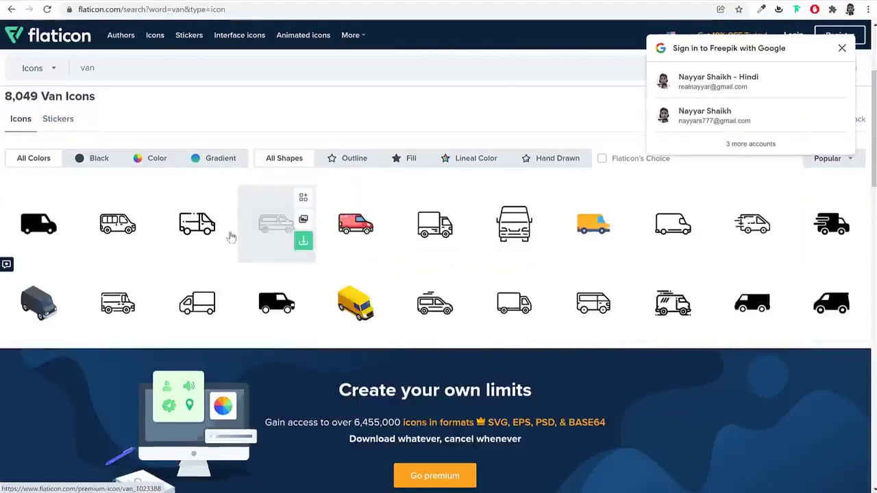
Download the outlined van icon as a free PNG and dismiss the attribution reminder
click(186, 231)
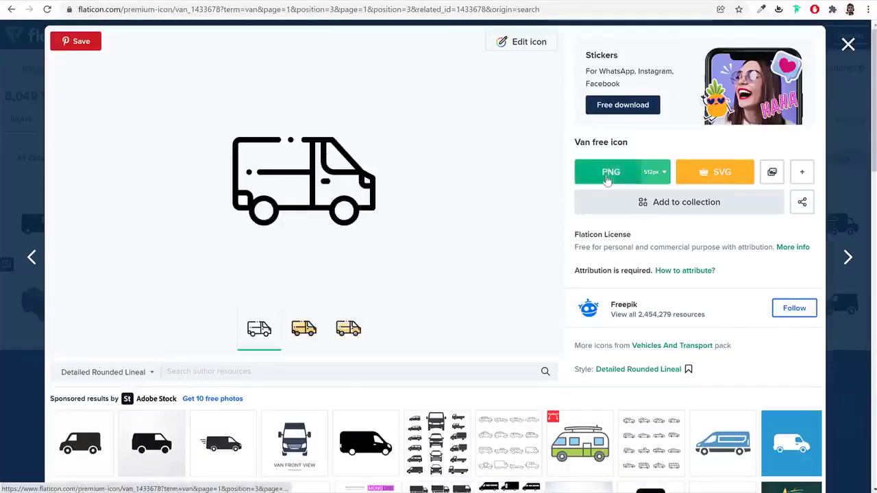
click(606, 174)
click(668, 341)
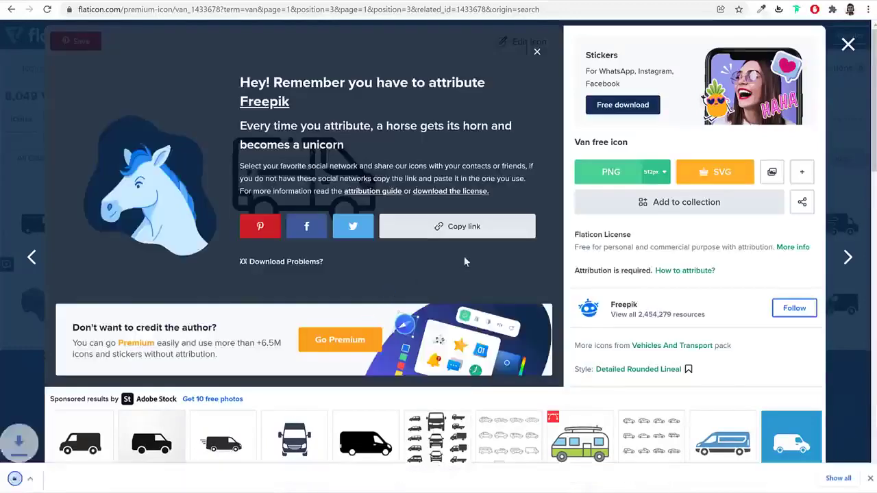
click(870, 478)
key(ctrl+Tab)
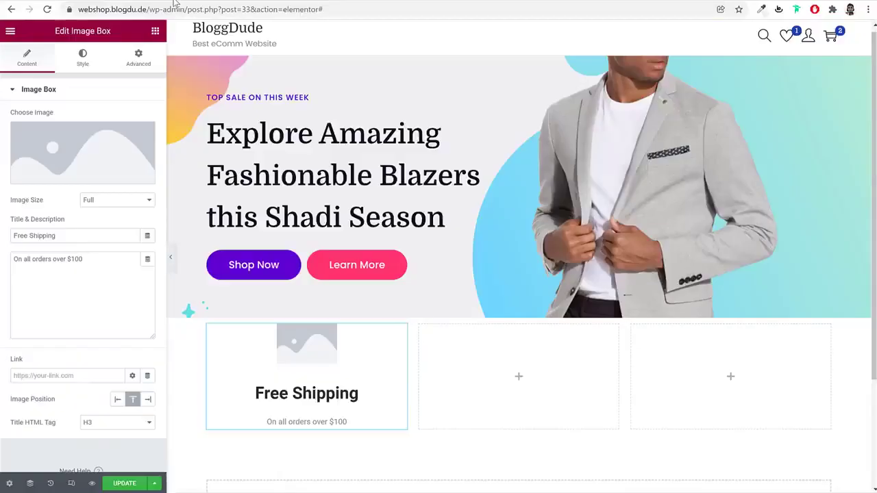
key(ctrl+Tab)
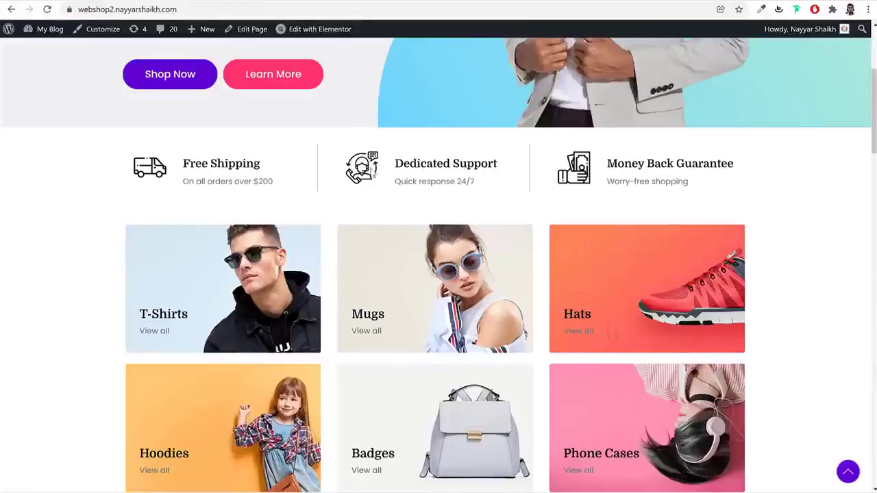
key(ctrl+Tab)
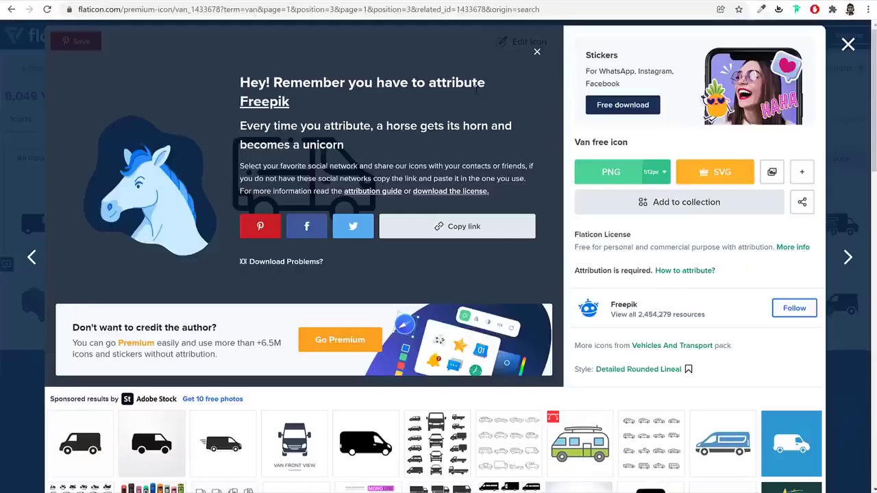
click(848, 45)
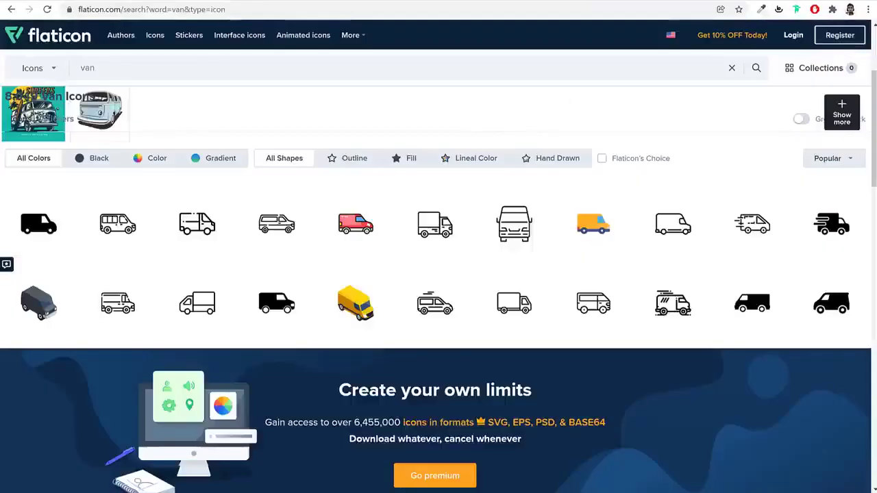
key(ctrl+Tab)
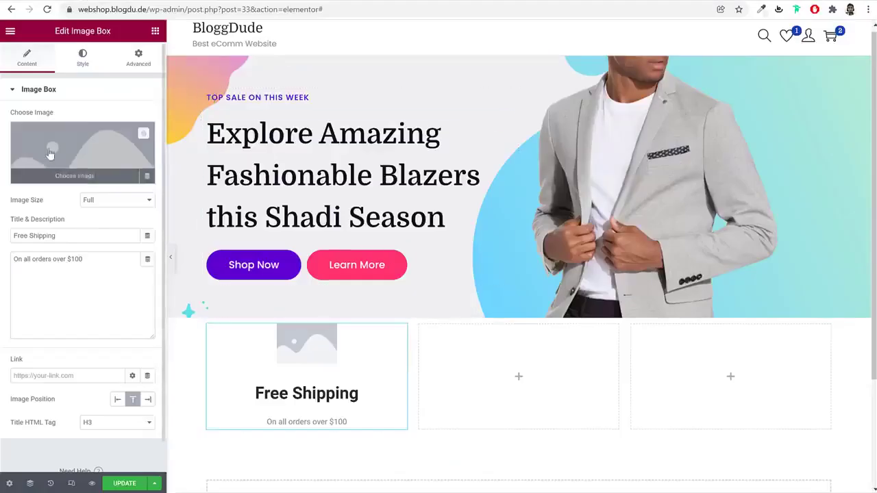
Upload the customer-service, money and van icon PNGs to the media library
click(82, 154)
click(153, 74)
click(493, 240)
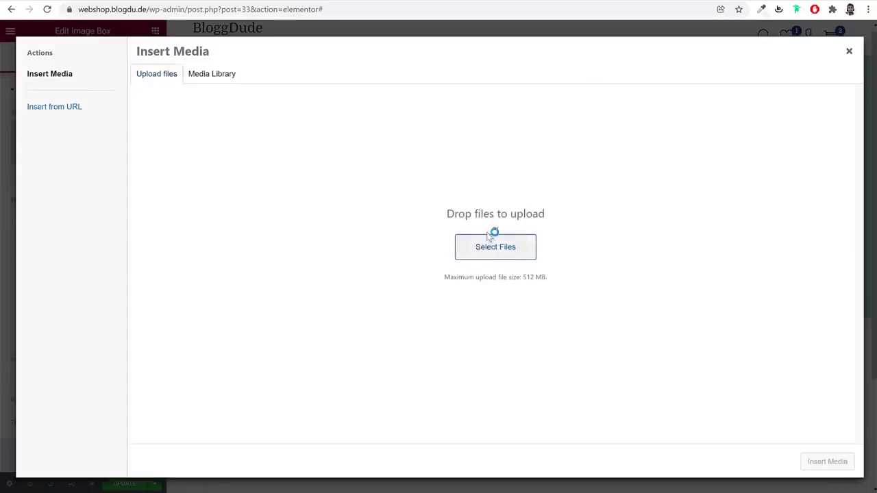
scroll(424, 205, down, 1)
click(436, 218)
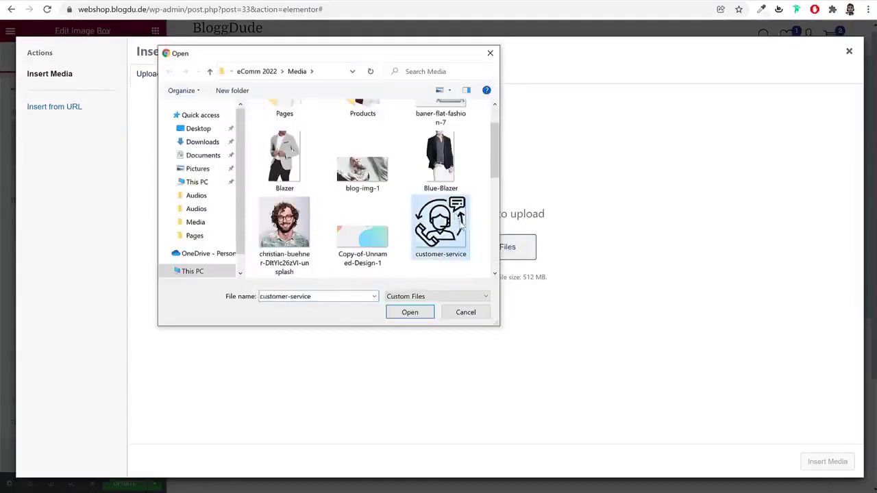
scroll(459, 227, down, 2)
ctrl+click(285, 222)
scroll(456, 226, down, 3)
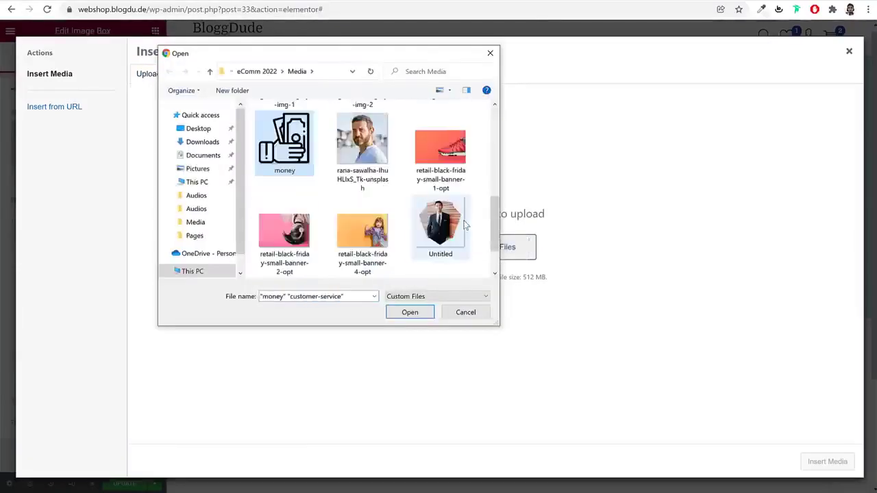
ctrl+click(281, 226)
click(409, 312)
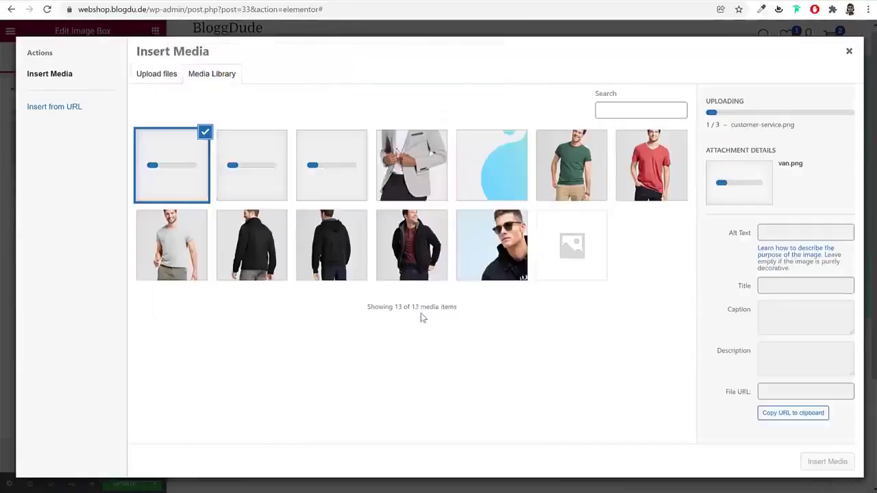
Insert the van image, position it left of the title, and update the page
click(202, 175)
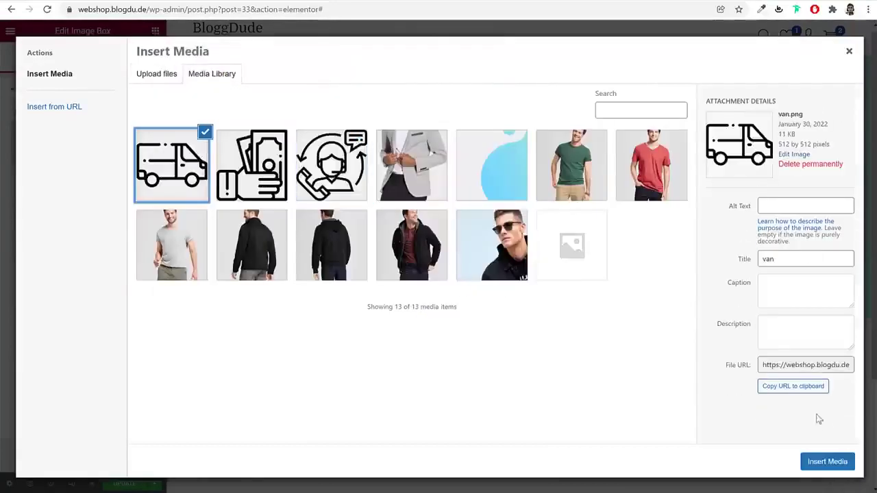
click(825, 461)
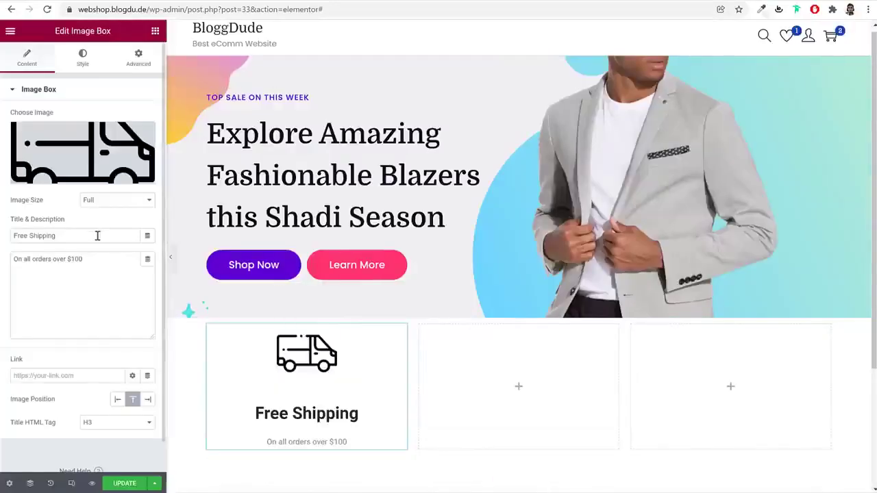
click(119, 402)
click(84, 62)
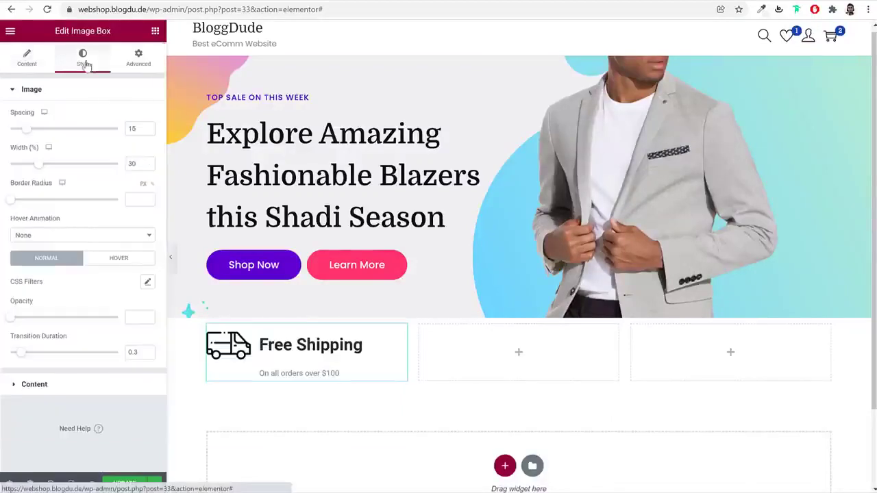
click(124, 483)
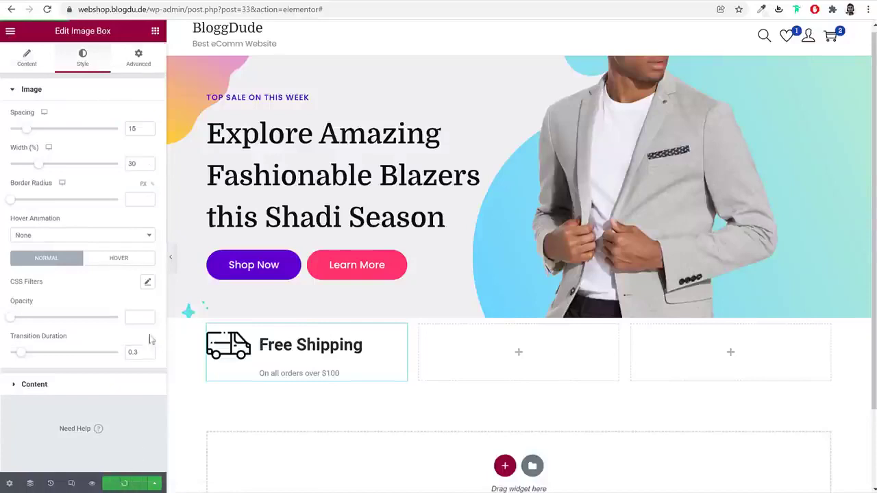
click(11, 30)
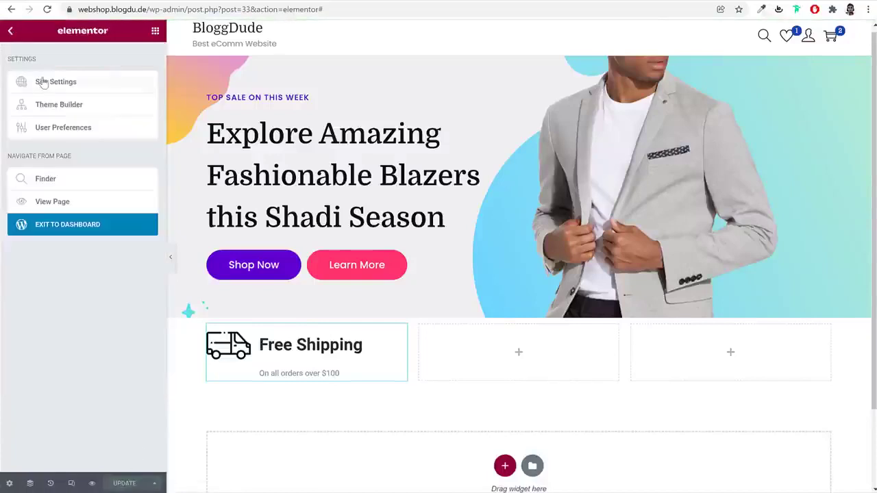
Set the Primary global font family to Domine in Site Settings
click(43, 81)
click(90, 109)
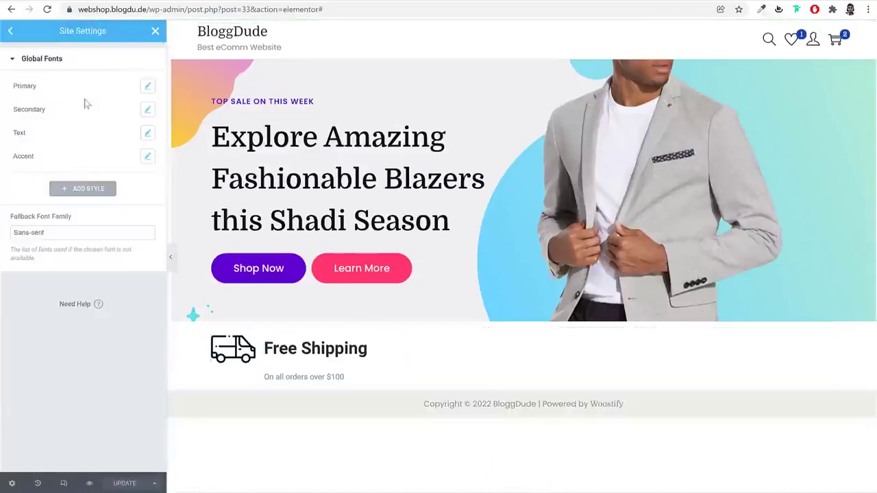
click(147, 86)
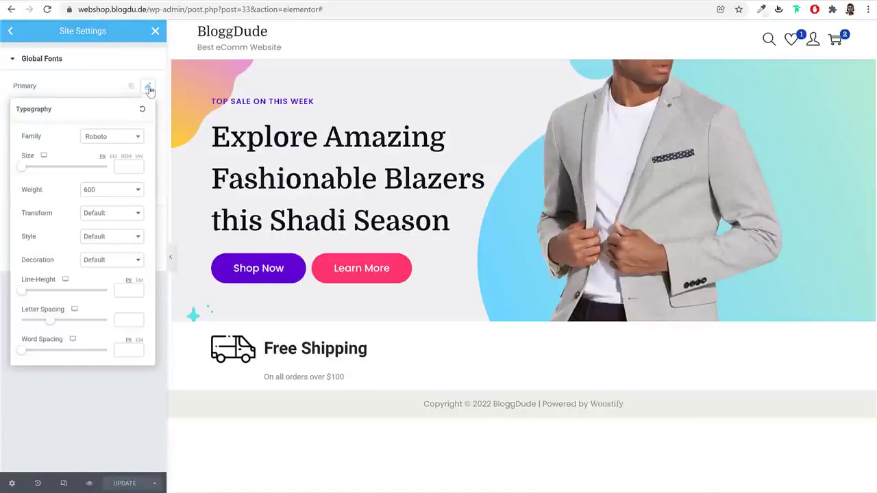
click(117, 137)
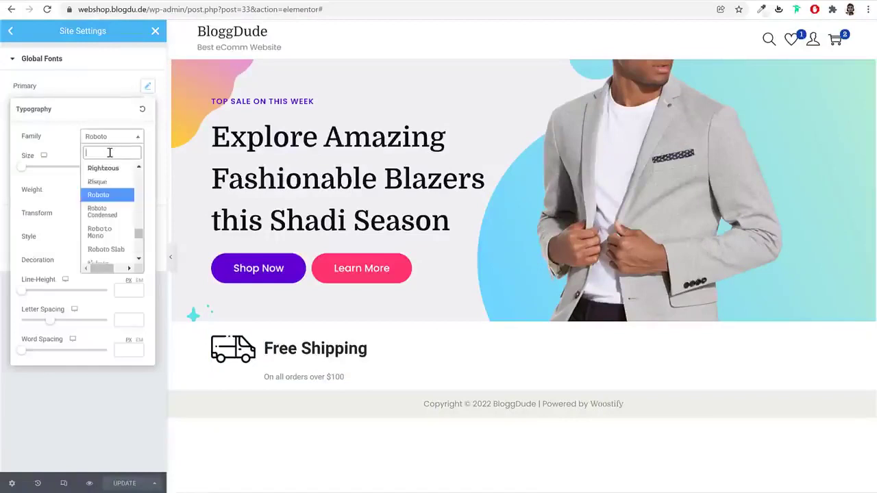
text(domi)
key(Return)
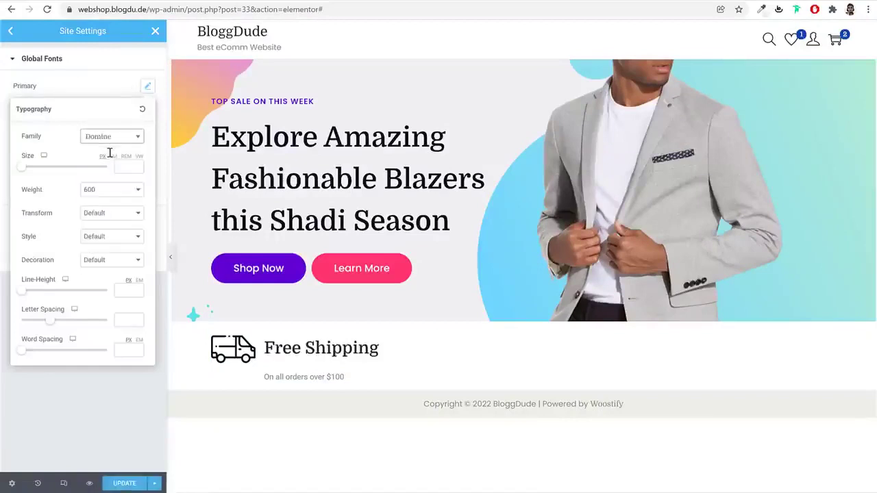
click(148, 87)
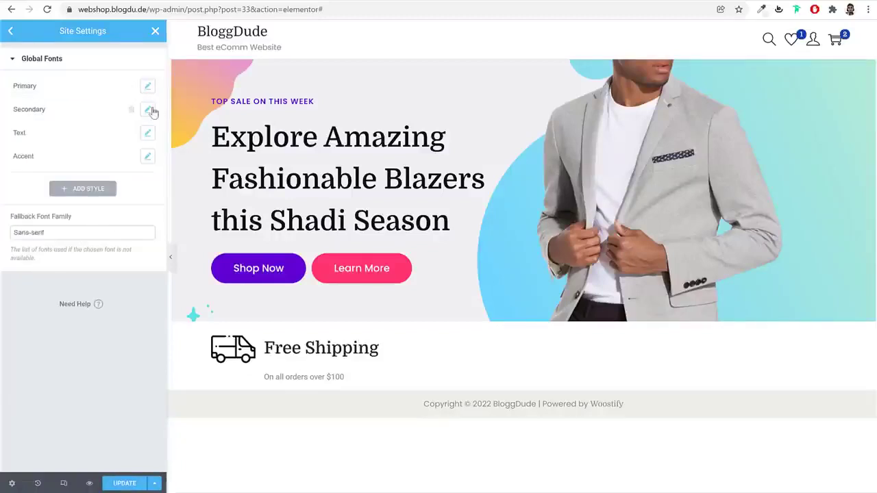
Set the Text global font family to Poppins
click(148, 111)
click(126, 160)
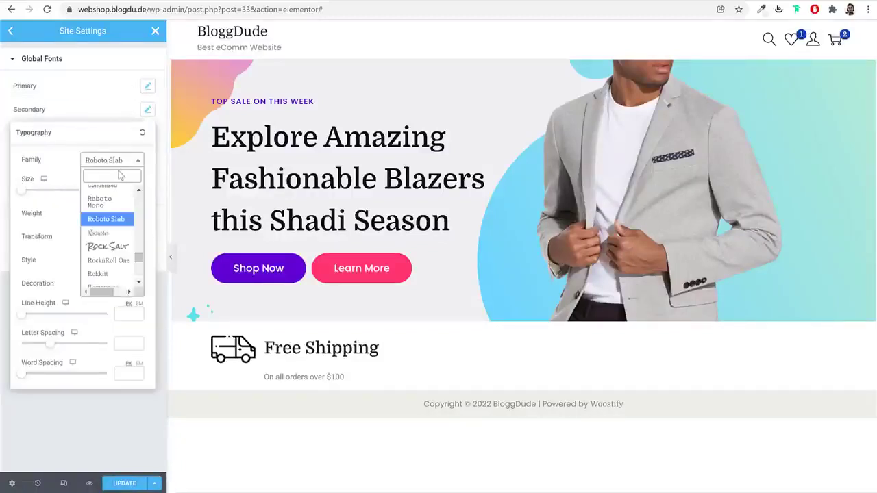
click(148, 109)
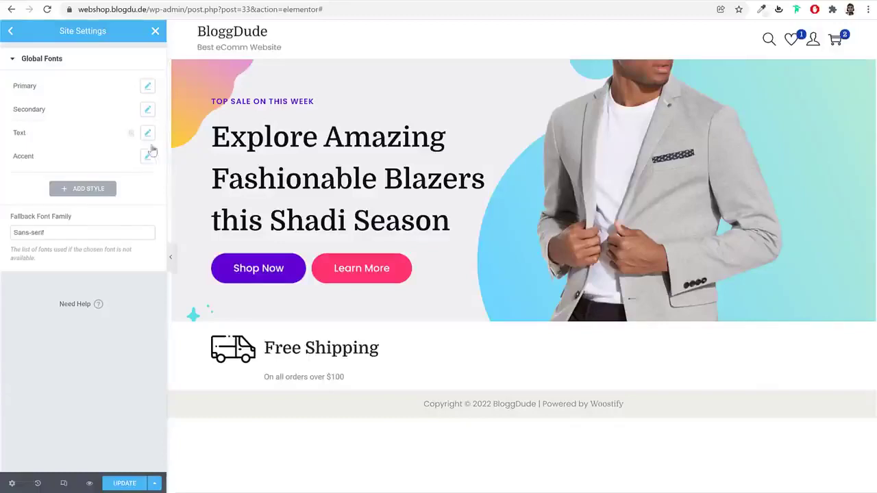
click(149, 134)
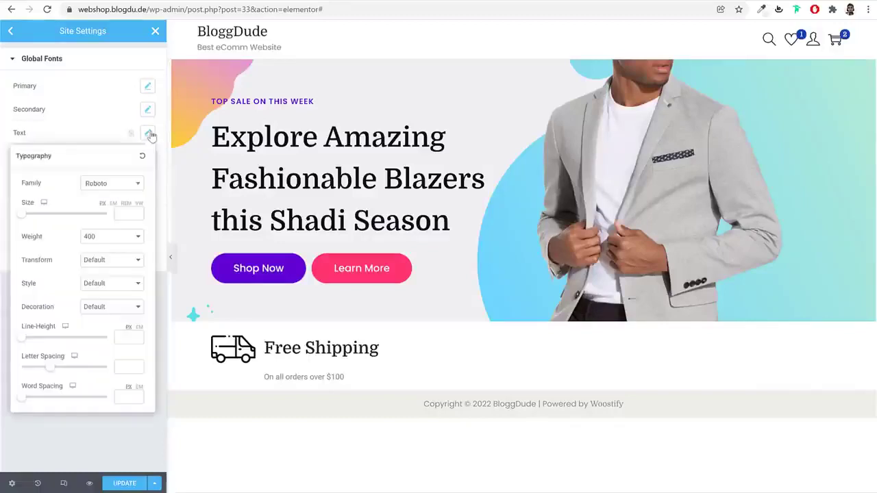
click(116, 183)
text(pop)
key(Return)
click(147, 133)
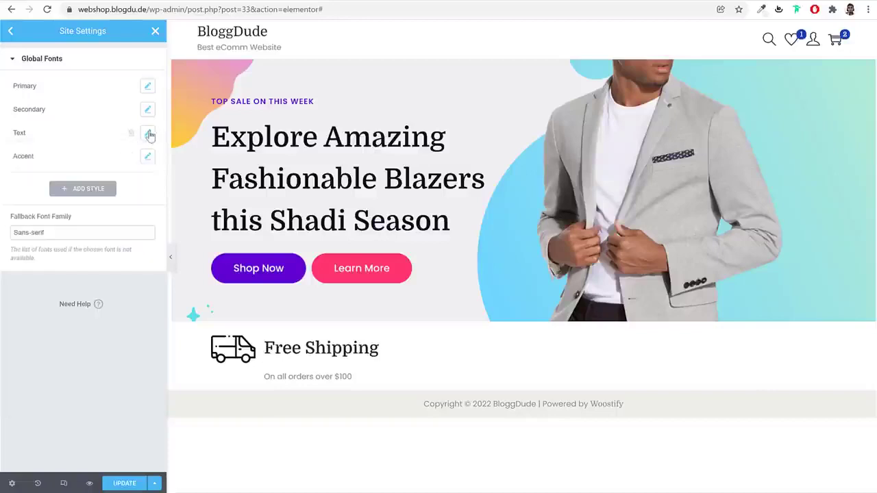
Set the Accent global font to Poppins and save the global font changes
click(145, 157)
click(119, 212)
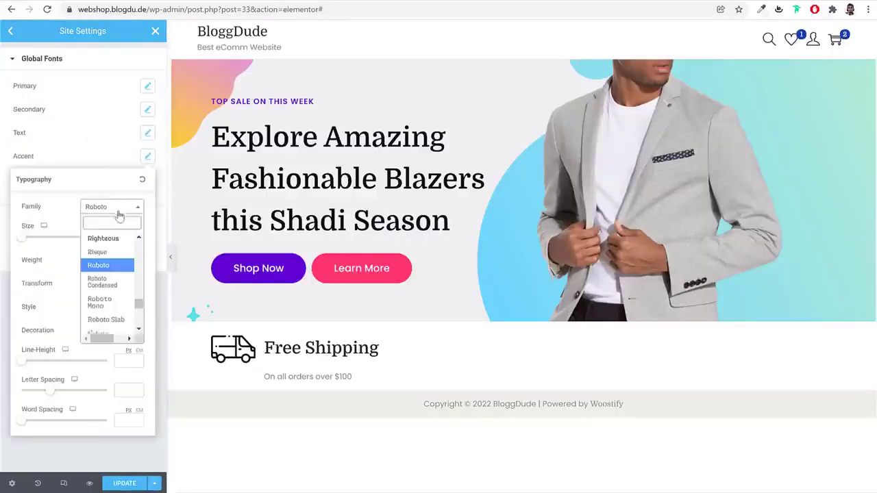
text(pop)
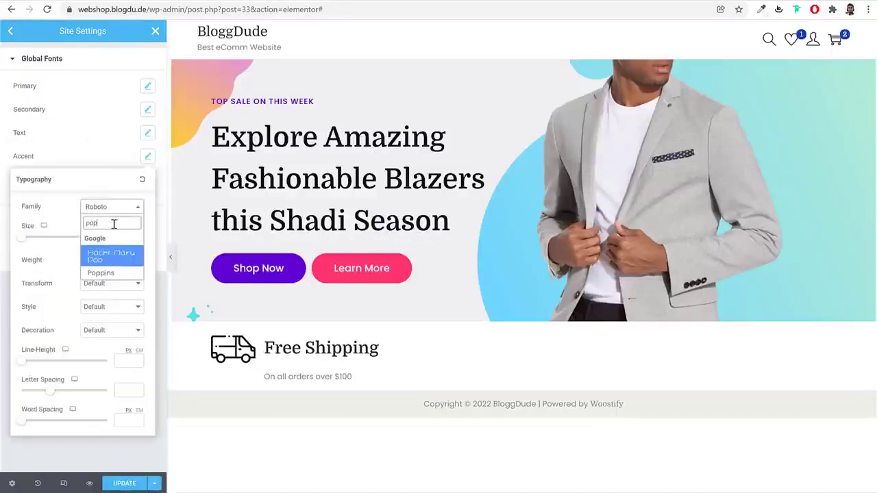
key(Down)
key(Return)
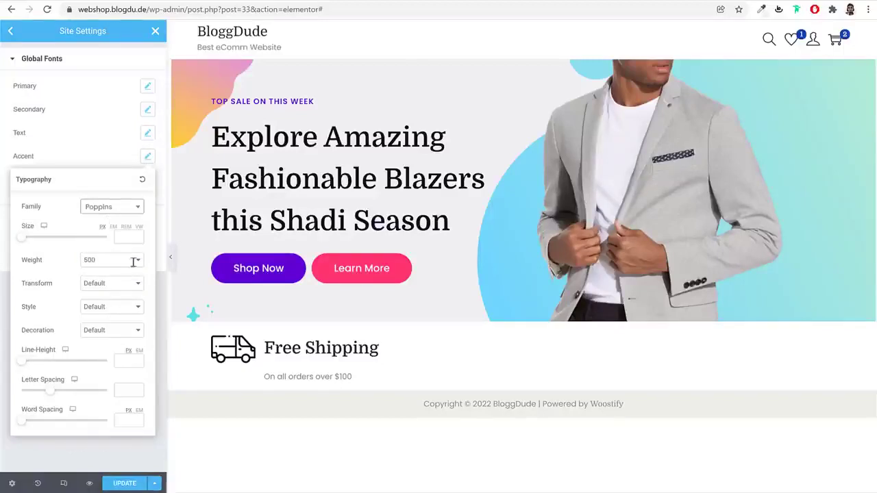
click(134, 486)
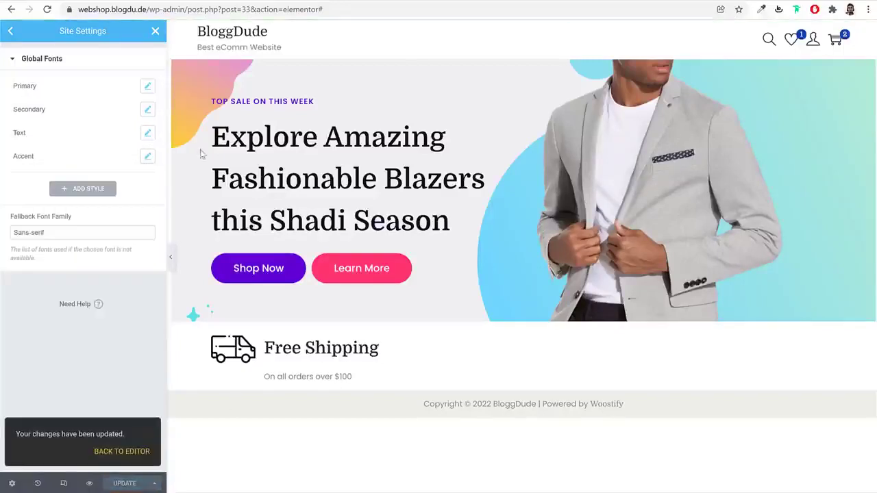
click(156, 32)
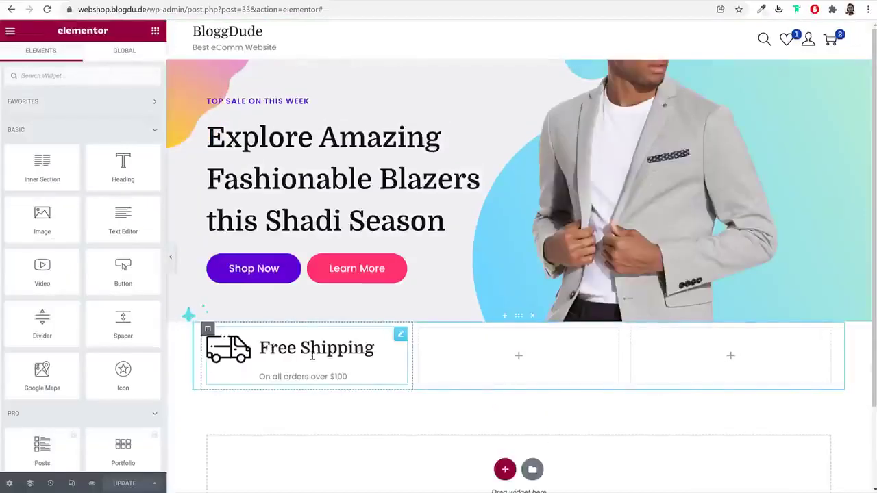
click(317, 353)
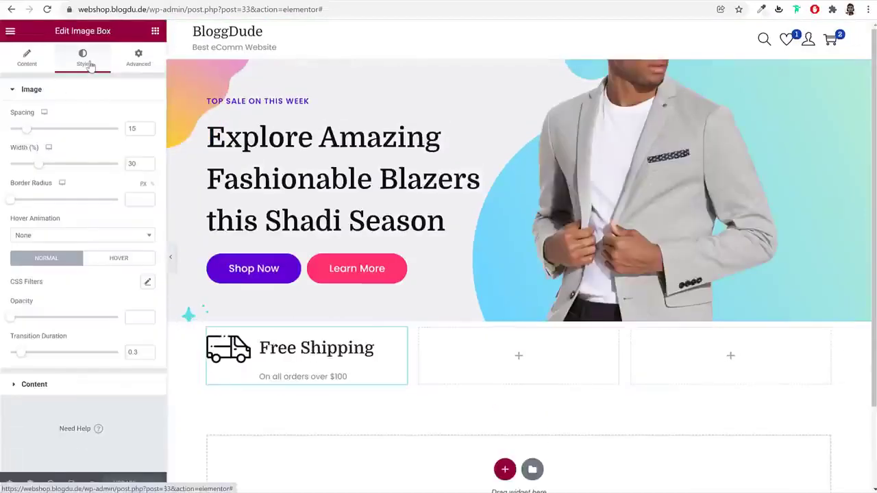
Set the image spacing to 30 and shrink the van icon width to about 25%
double_click(131, 129)
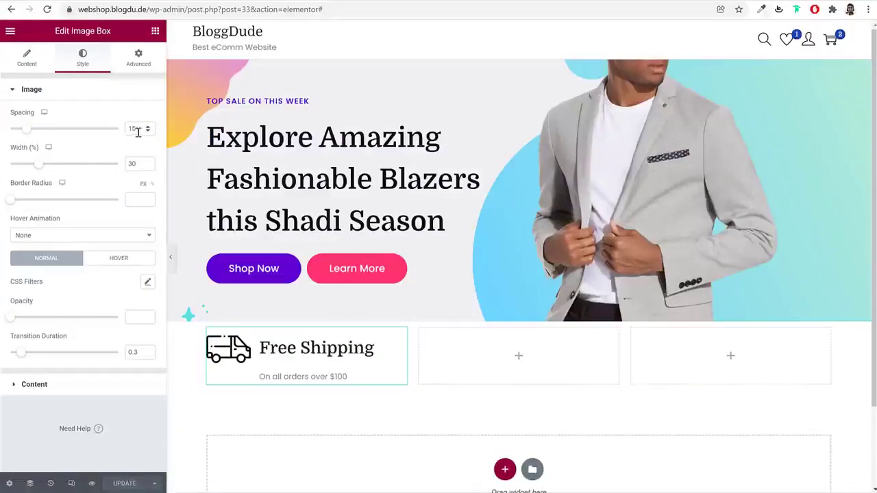
text(30)
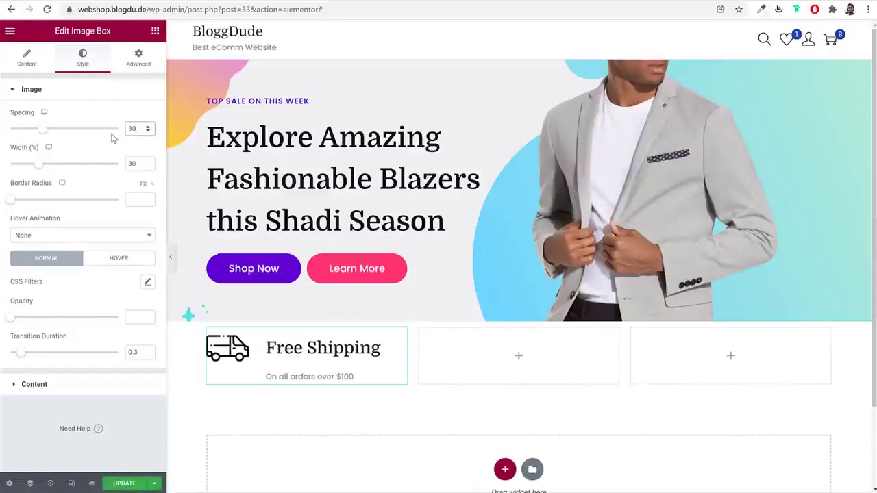
drag(41, 170, 35, 170)
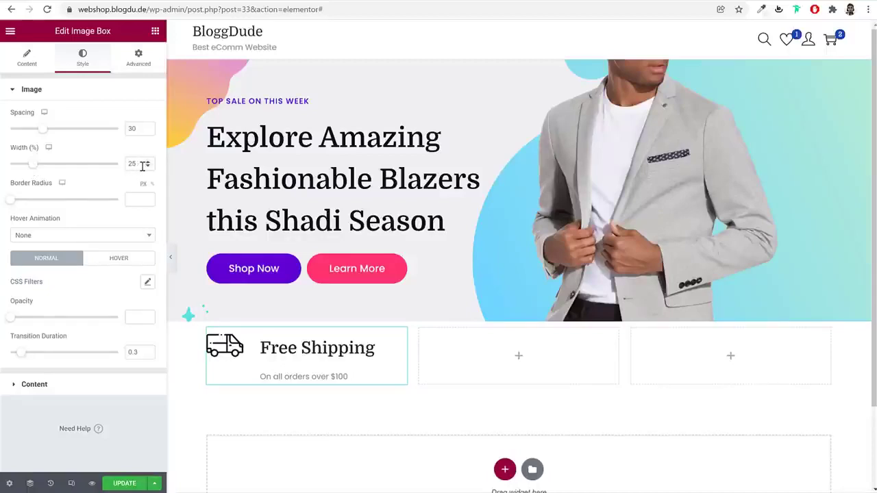
click(76, 396)
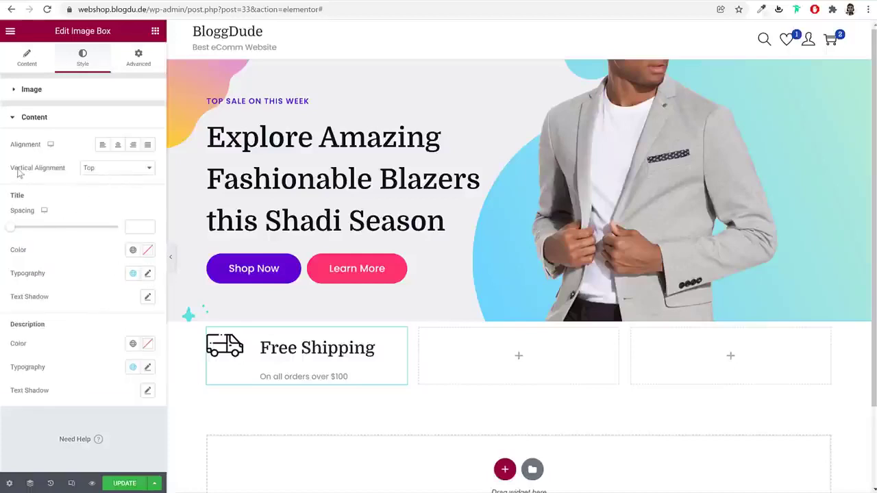
Middle-align the box content and give the title size 20, weight 700, line-height 1
click(102, 170)
click(112, 187)
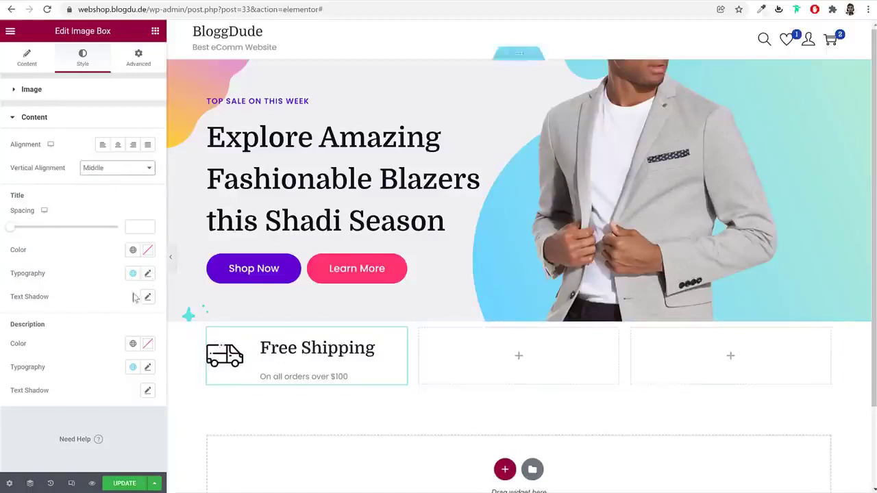
click(148, 273)
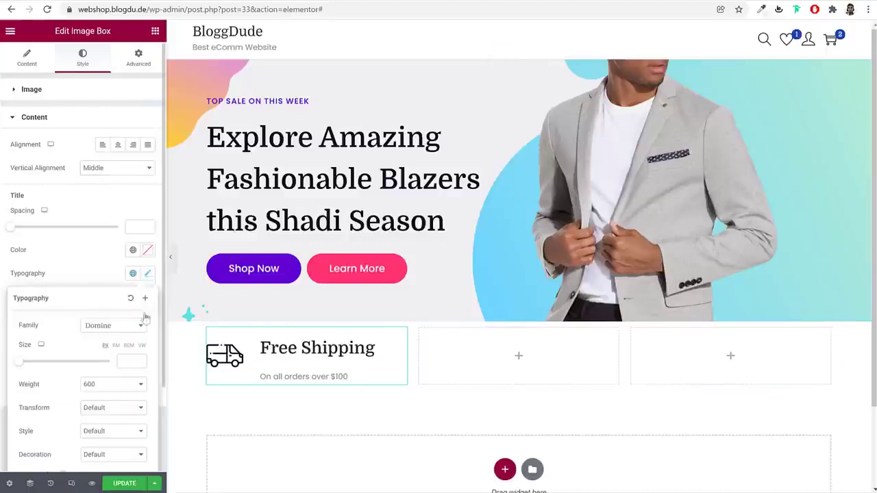
scroll(129, 352, down, 2)
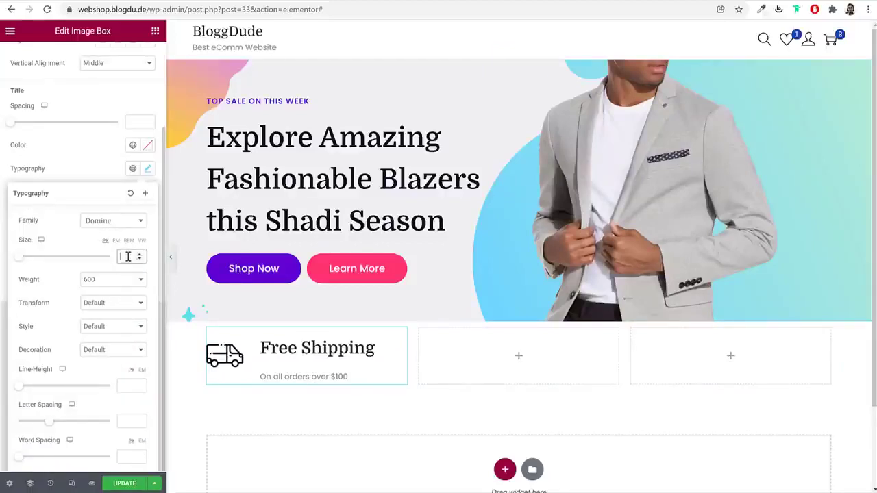
text(20)
click(117, 281)
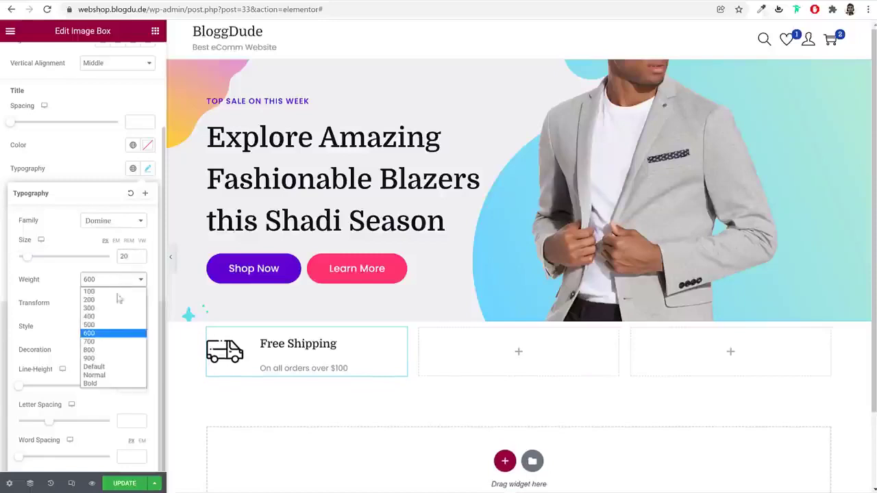
click(108, 342)
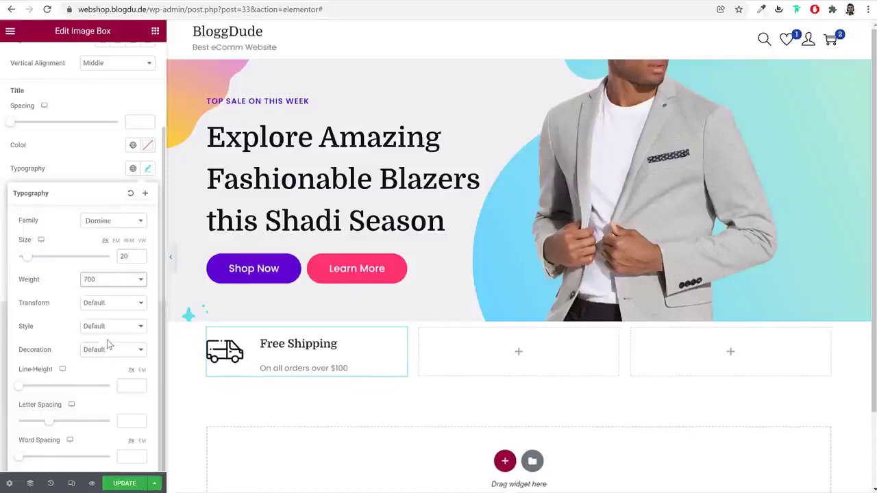
click(144, 373)
click(124, 385)
text(1)
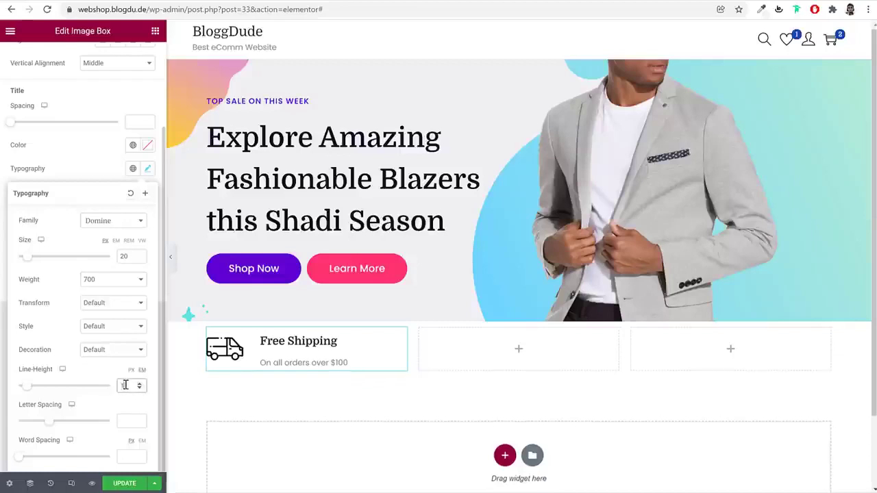
click(144, 183)
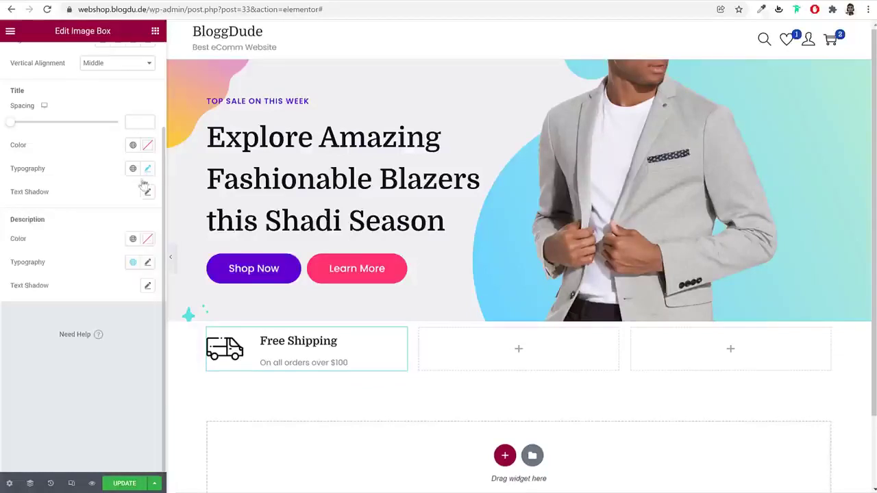
Set the description typography line-height to 1
click(148, 263)
scroll(120, 350, down, 2)
click(125, 255)
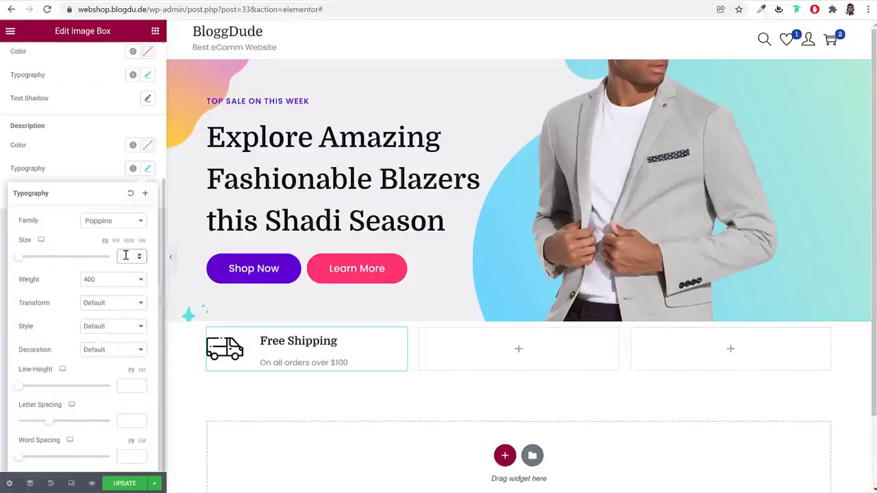
click(134, 384)
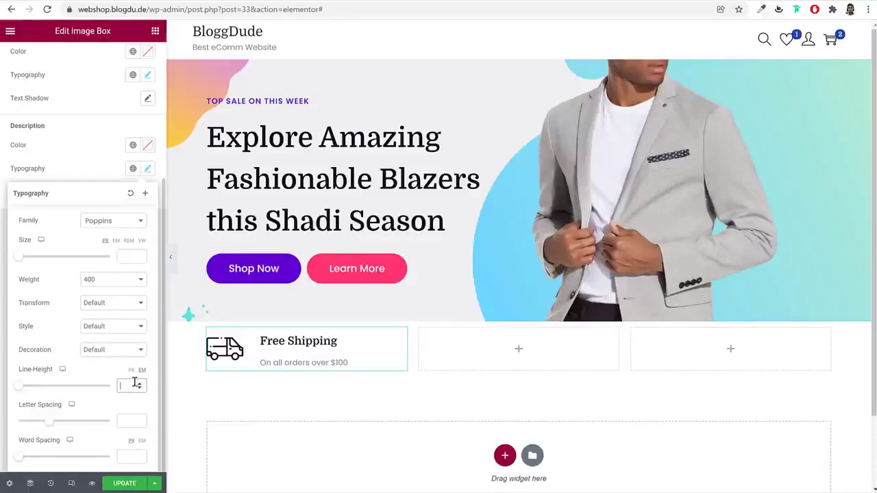
text(1)
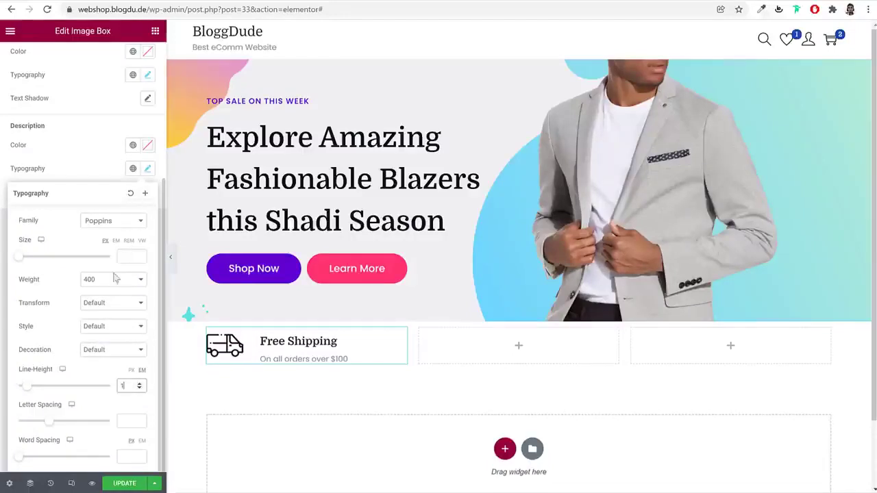
click(147, 170)
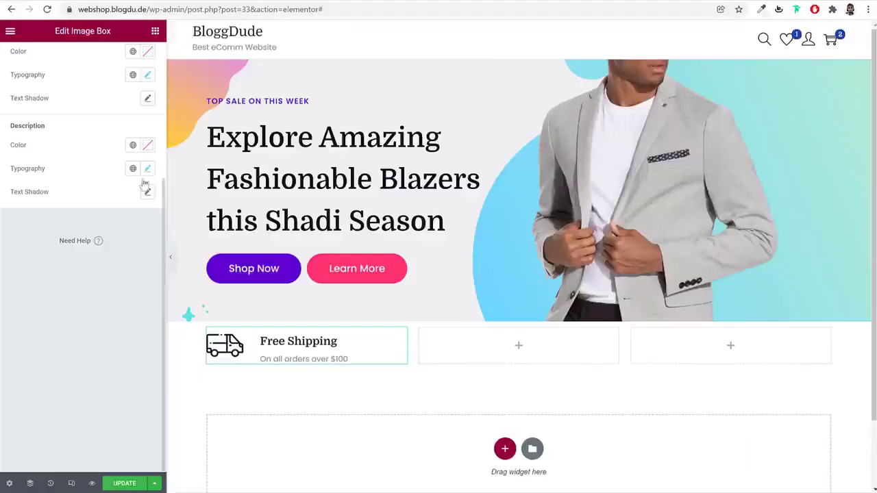
Give the Free Shipping column a solid border
scroll(124, 151, up, 3)
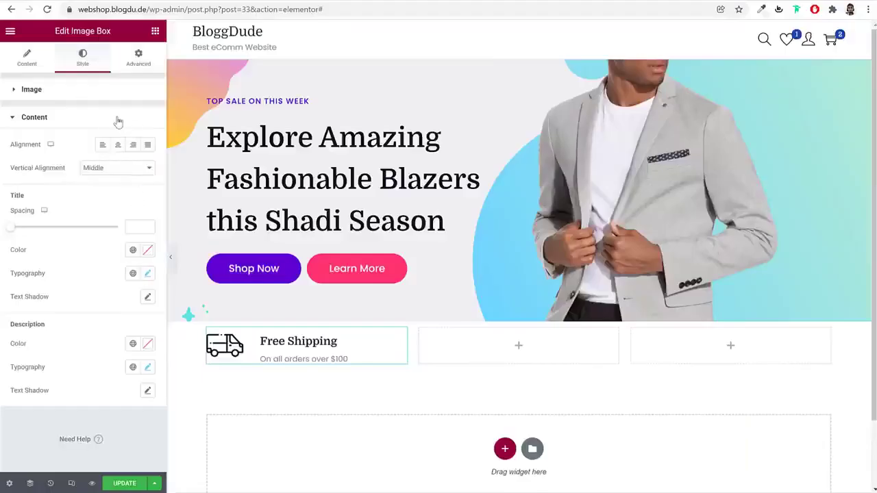
click(144, 56)
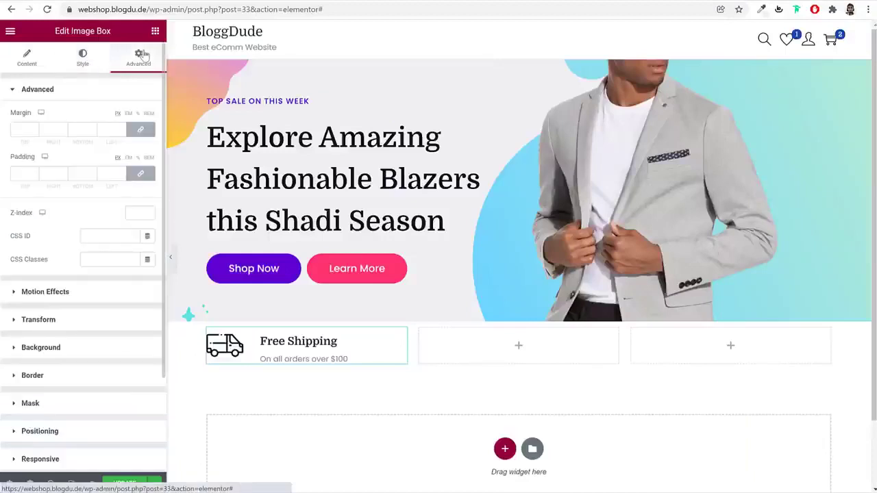
click(66, 382)
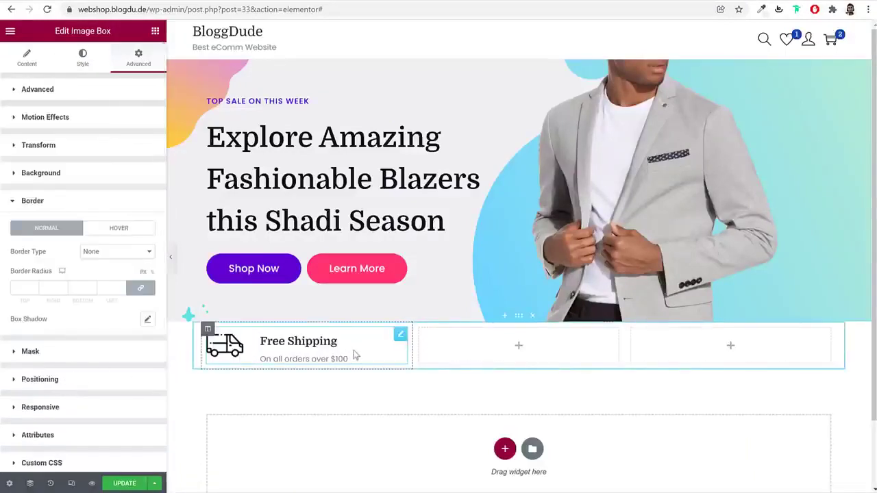
click(208, 330)
click(76, 58)
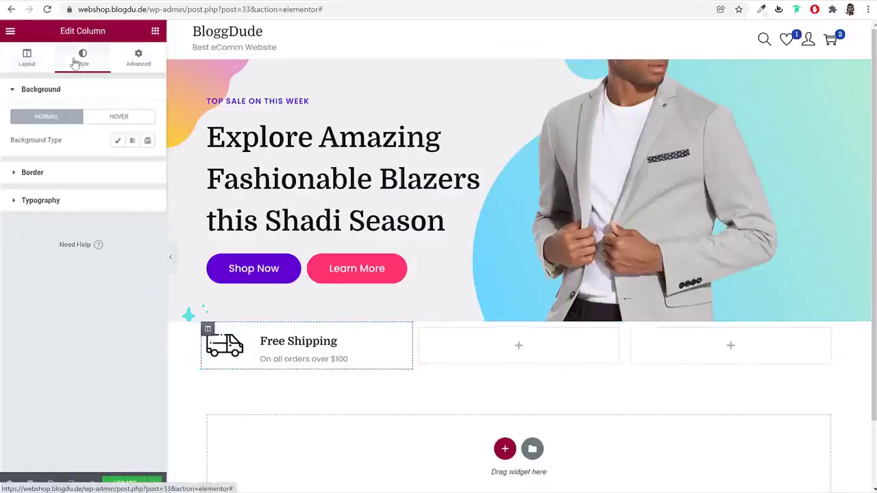
click(79, 178)
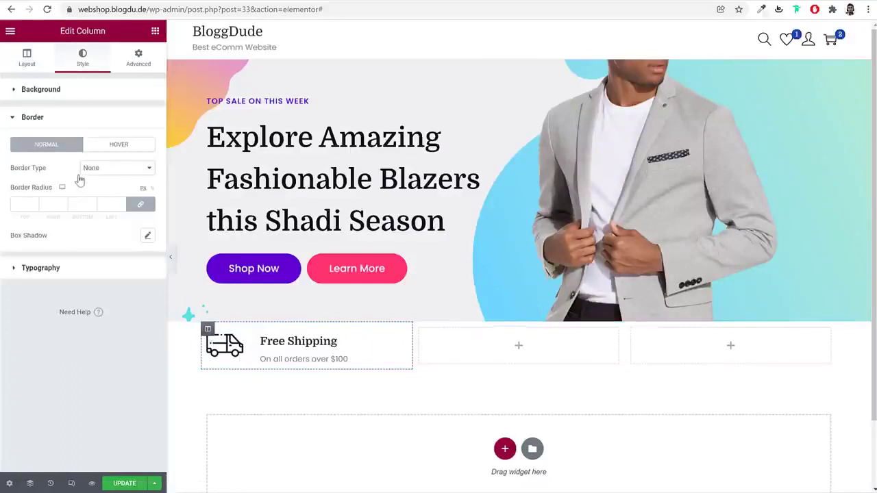
click(106, 170)
click(99, 185)
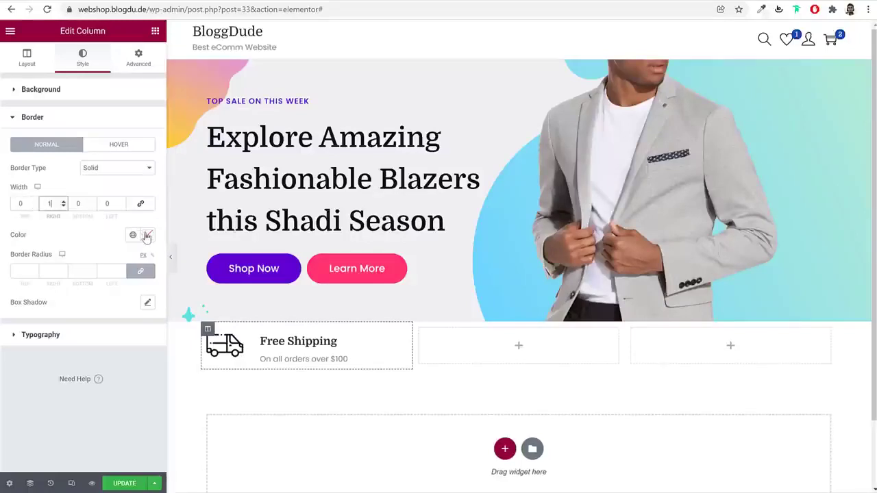
click(146, 235)
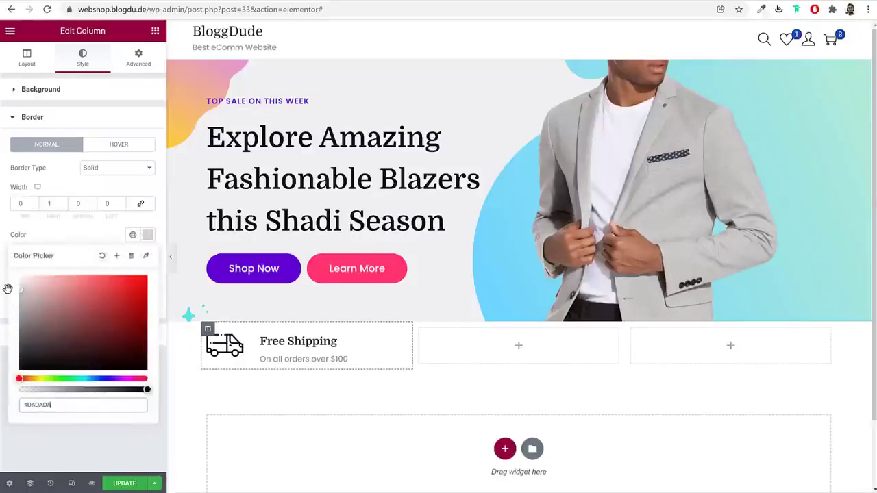
click(171, 256)
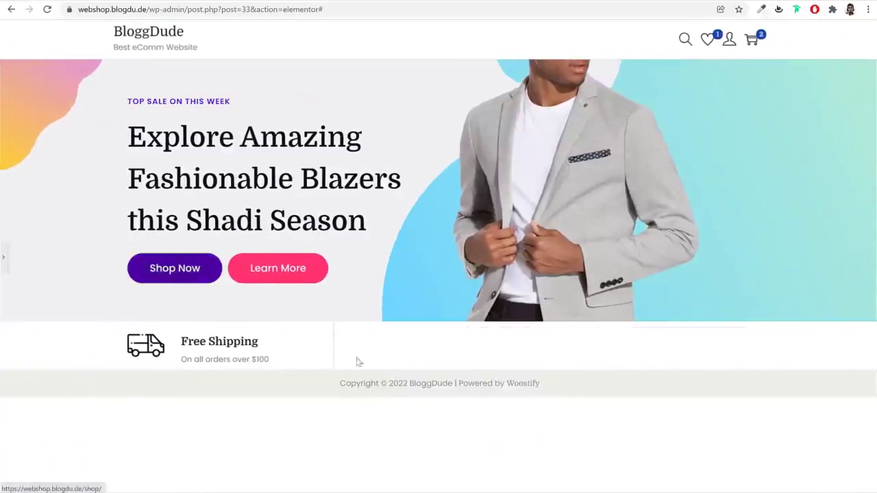
click(3, 259)
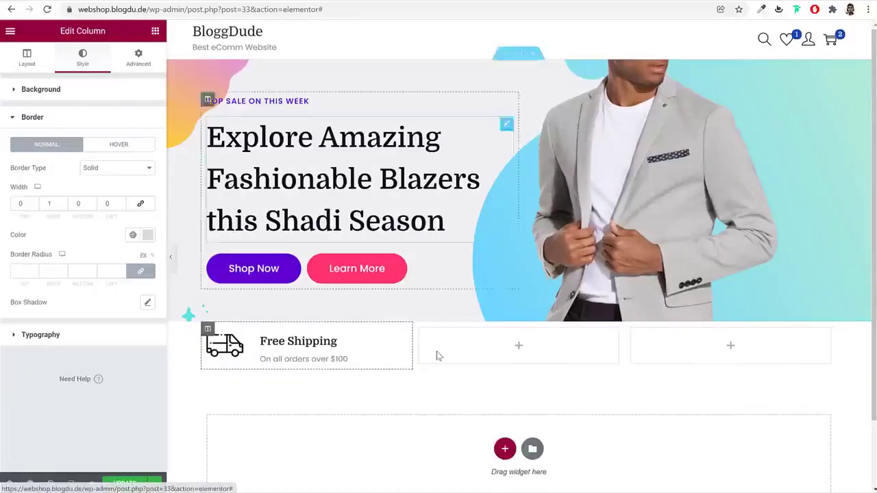
Unlink the column margins and set the right and left margins to 20
click(142, 63)
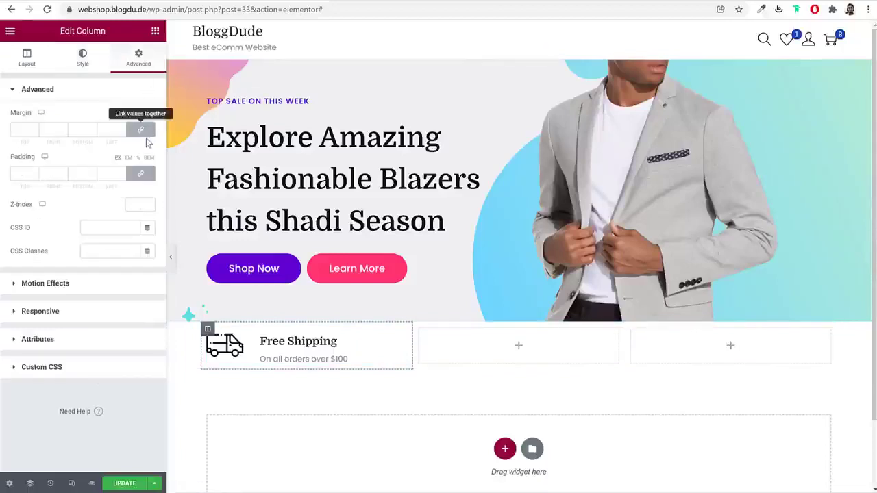
click(140, 131)
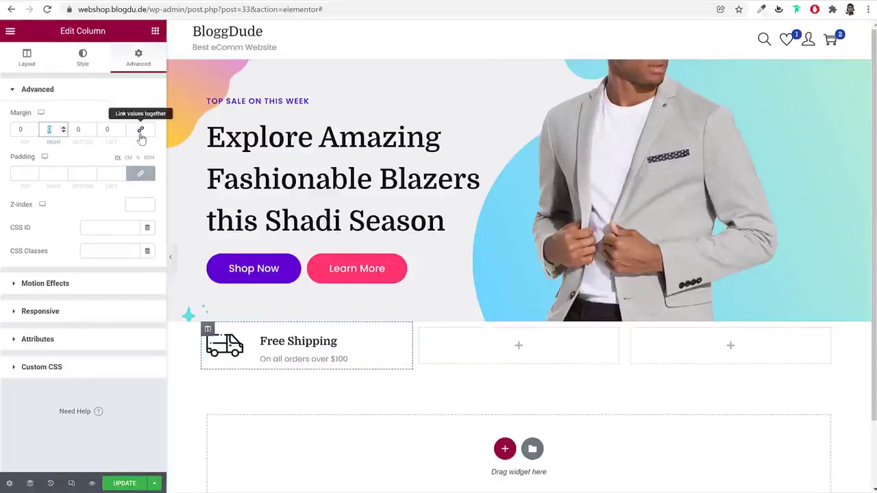
text(20)
key(Tab)
key(Tab)
text(20)
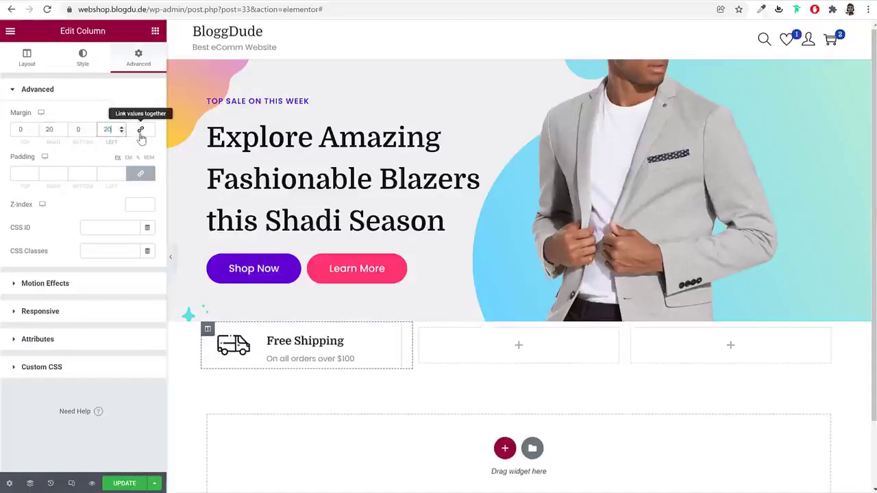
Copy the Free Shipping box and paste it into columns two and three
right_click(290, 359)
key(Escape)
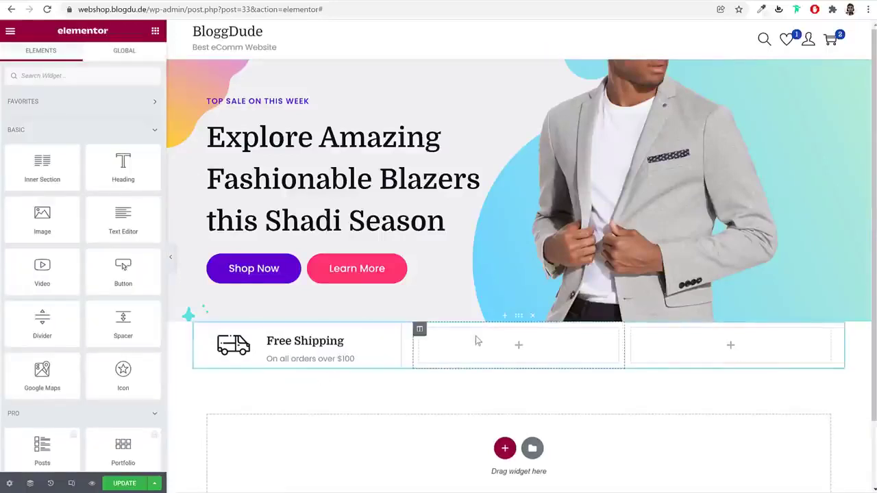
right_click(475, 391)
click(520, 409)
right_click(670, 350)
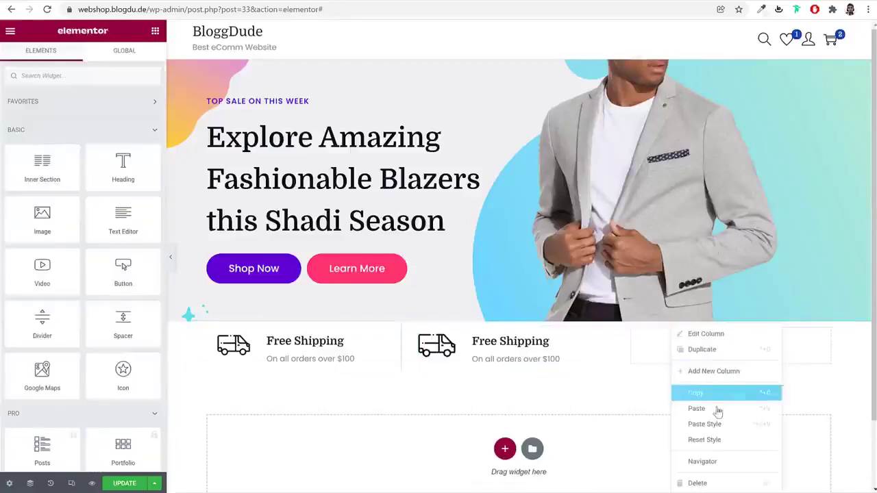
click(719, 409)
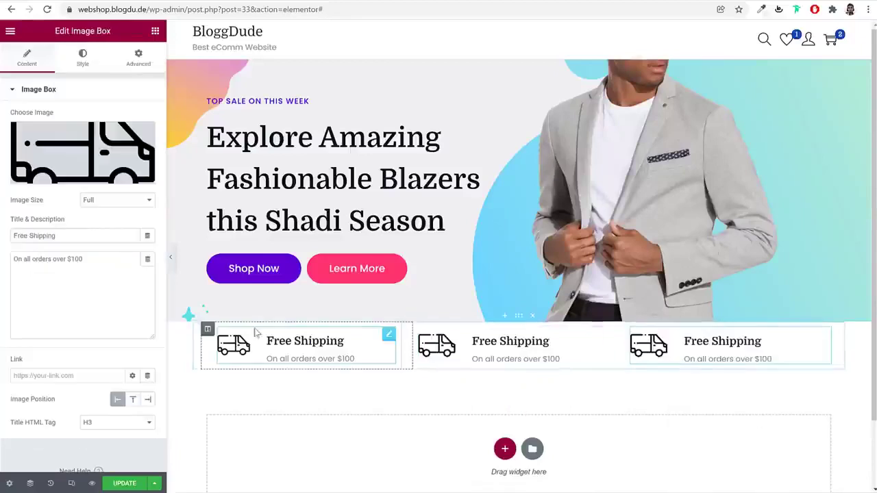
Copy the first column and paste its style onto columns two and three
right_click(208, 331)
click(246, 395)
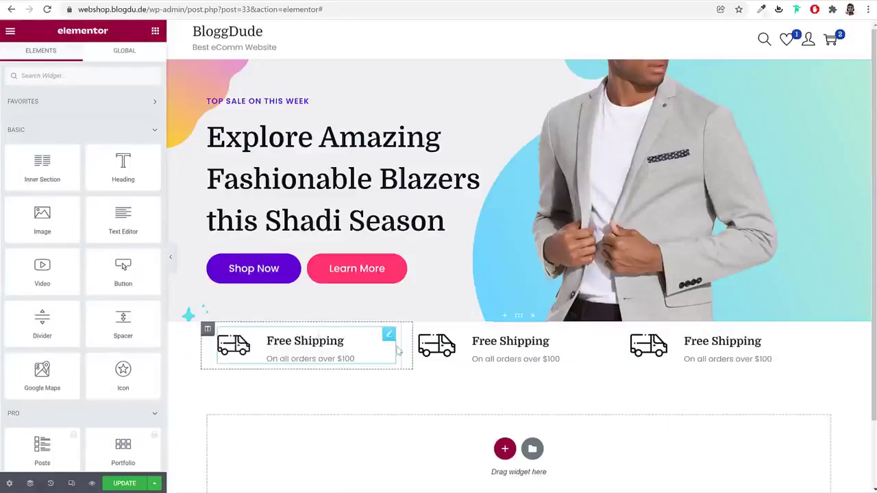
right_click(420, 330)
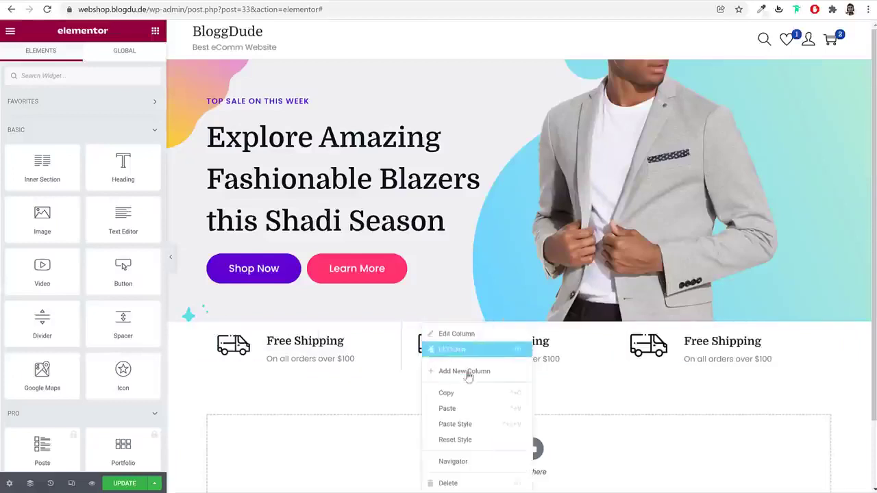
click(476, 421)
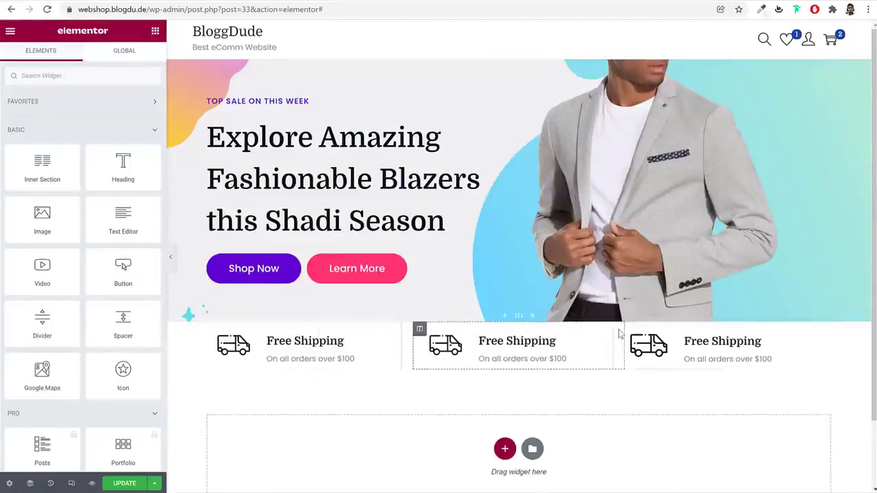
right_click(631, 333)
click(694, 424)
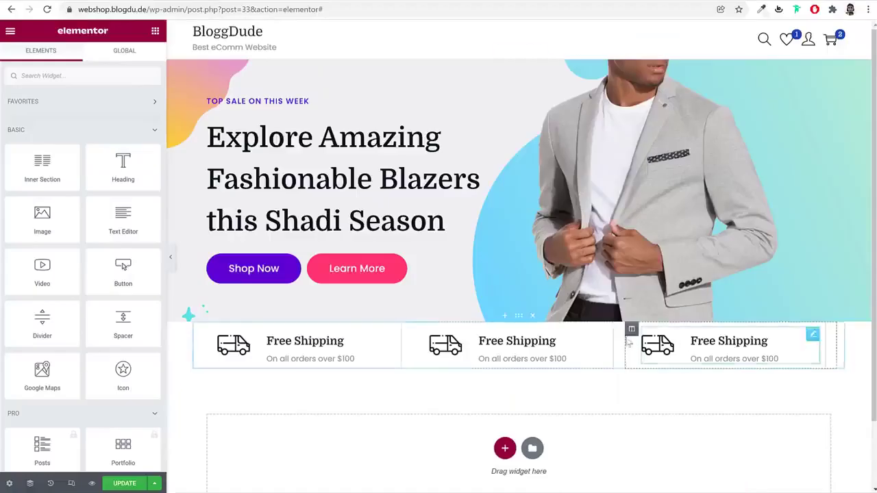
Set the third column's border type to None
click(631, 329)
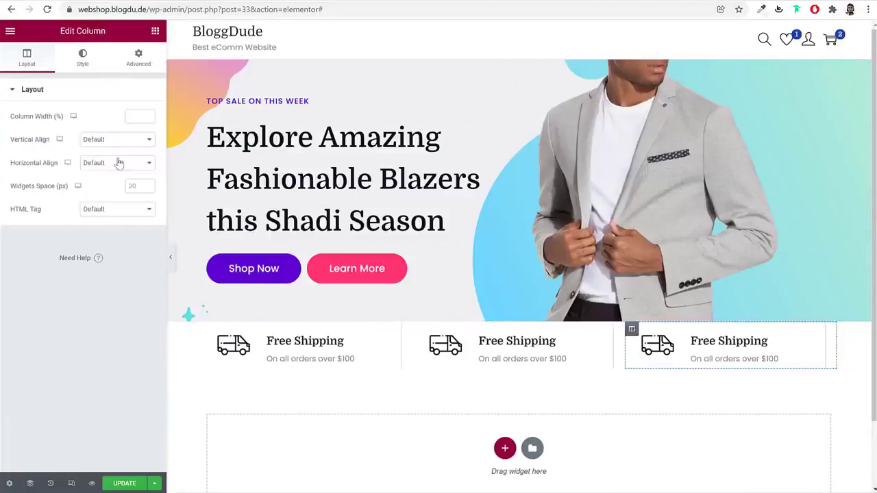
click(83, 58)
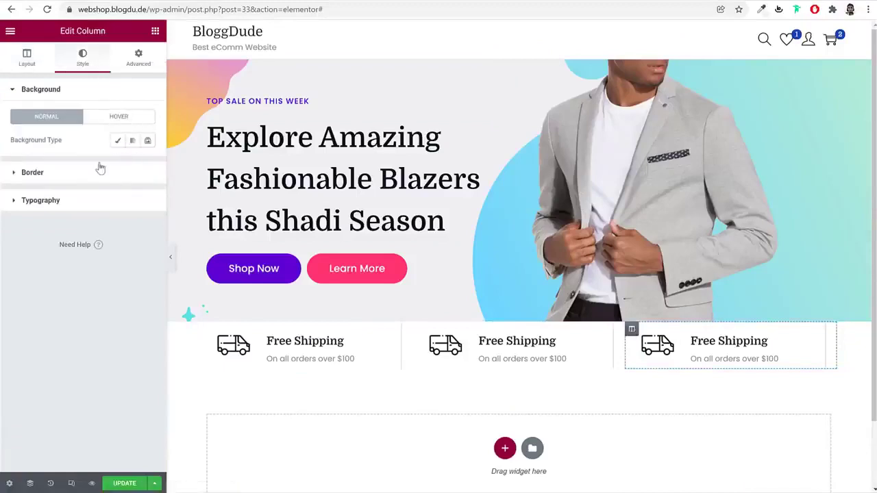
click(100, 170)
click(119, 170)
click(117, 185)
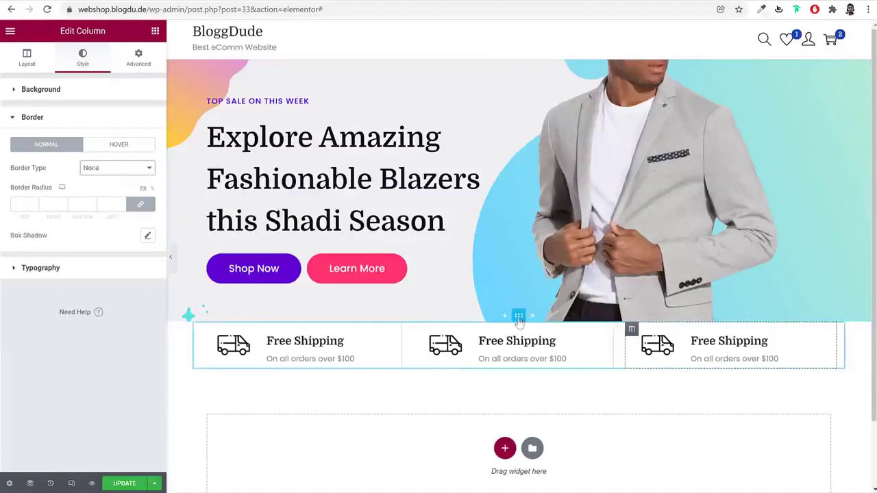
Give the feature row section a 30 top and 60 bottom margin, then update the page
click(518, 316)
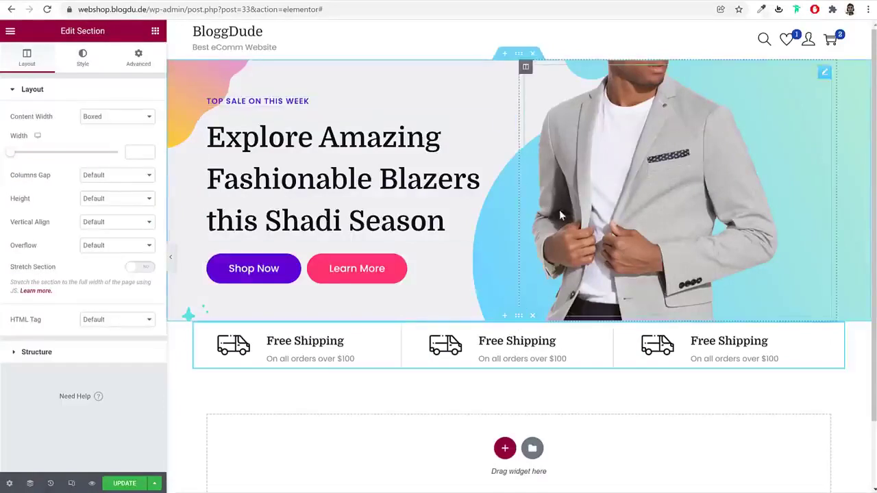
click(141, 66)
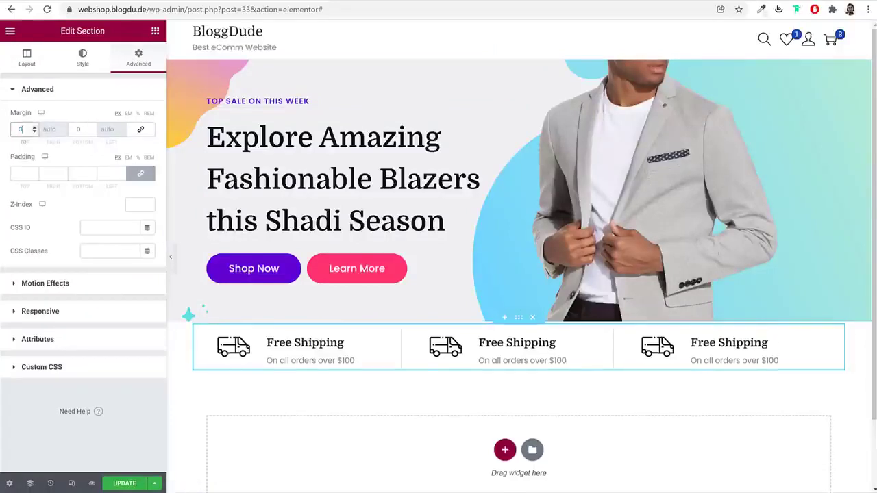
text(30)
key(Tab)
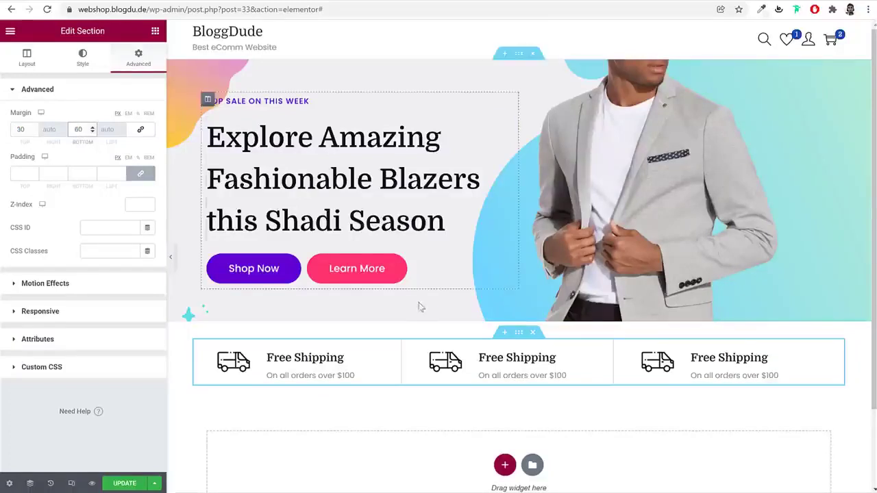
click(123, 485)
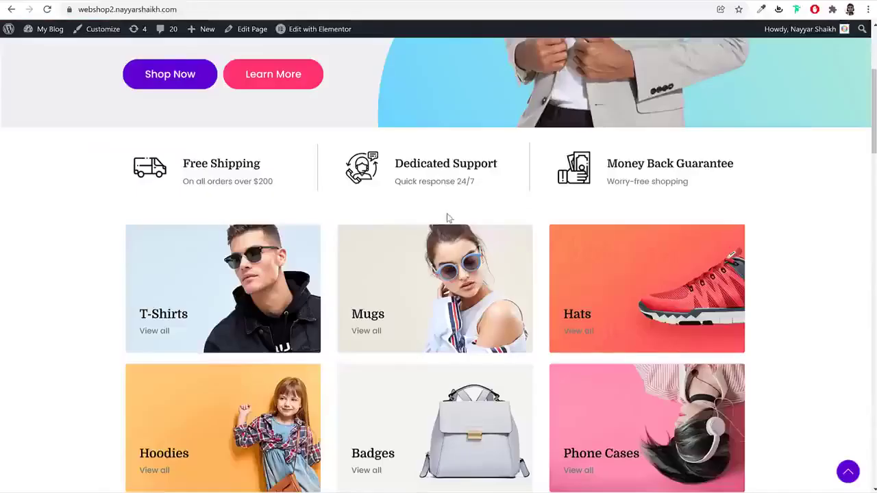
scroll(447, 218, down, 2)
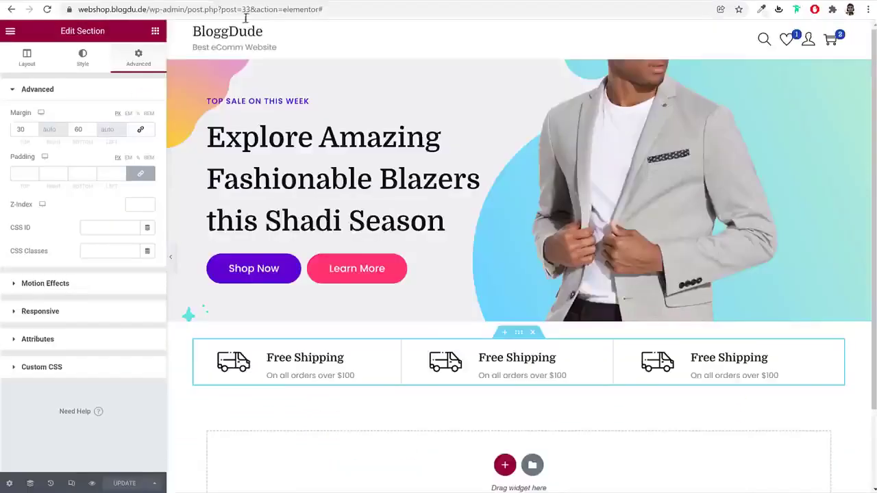
Add a one-column section below the feature row and drop an Inner Section into it
scroll(542, 370, down, 2)
click(505, 372)
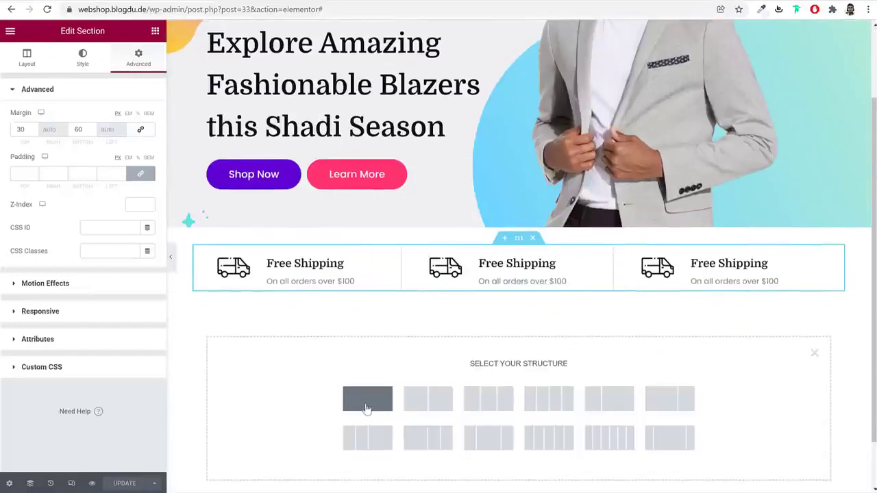
click(367, 400)
click(156, 33)
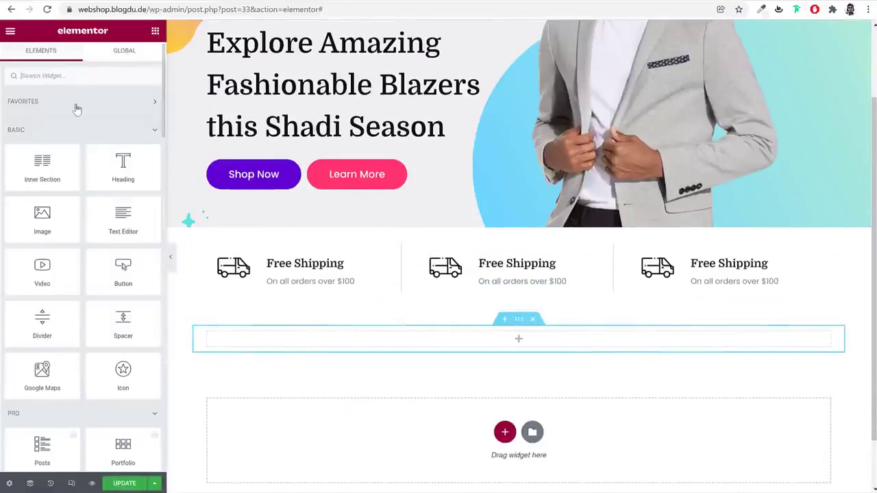
drag(43, 170, 524, 348)
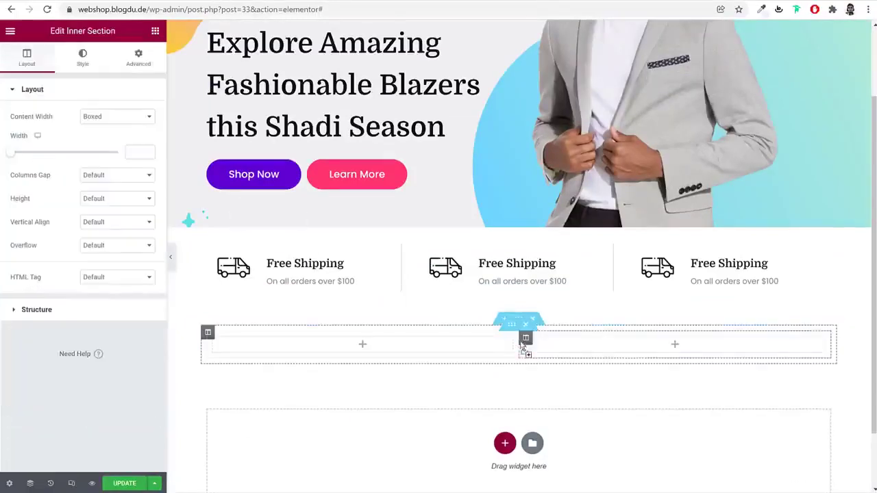
Add a third column to the inner section using the column's Add New Column option
right_click(213, 340)
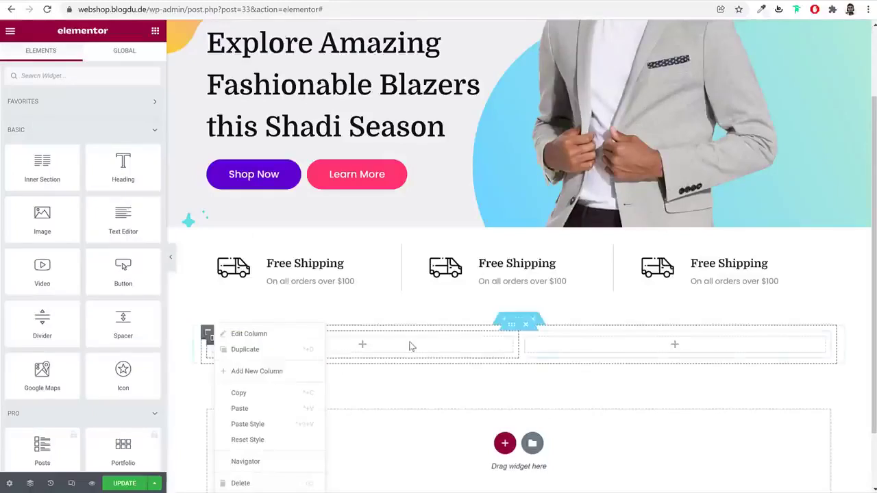
click(409, 346)
right_click(214, 341)
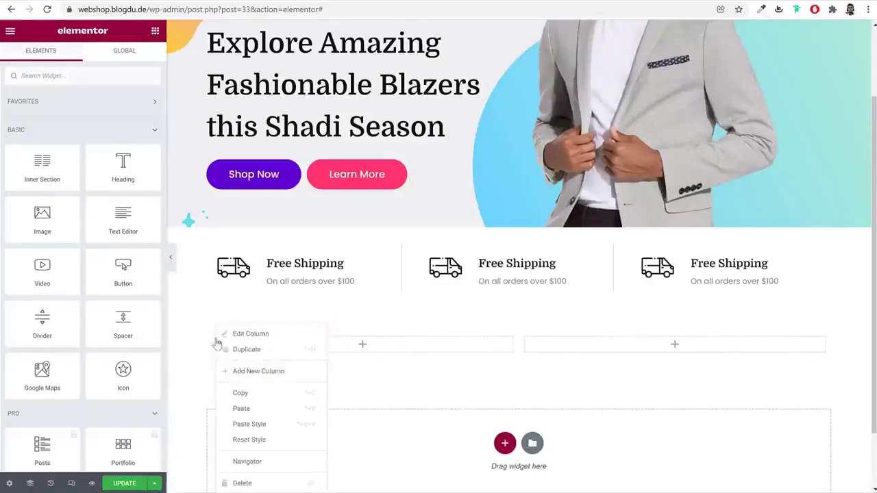
click(291, 370)
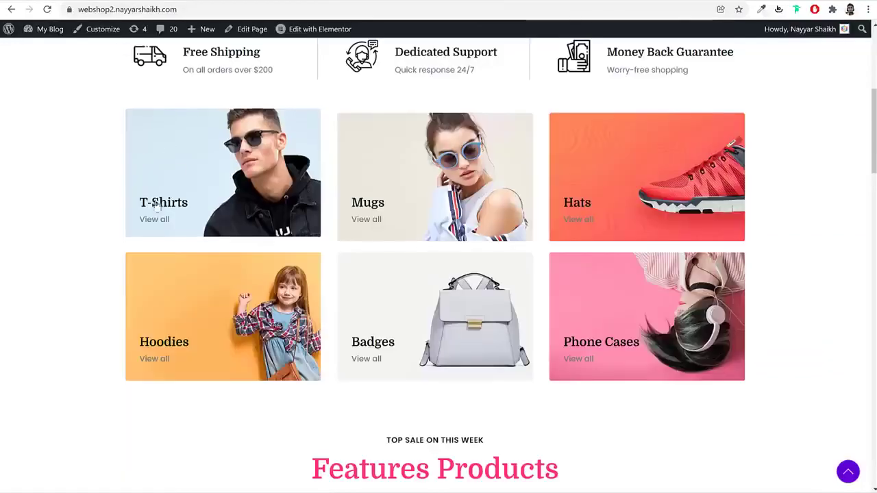
scroll(224, 217, up, 2)
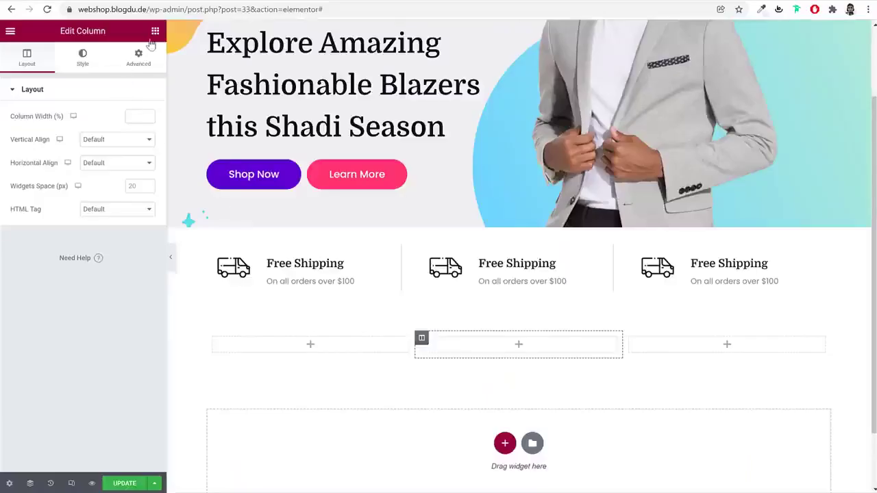
Search widgets for 'imag', drop an Image widget into the first column, and open Choose Image
click(155, 32)
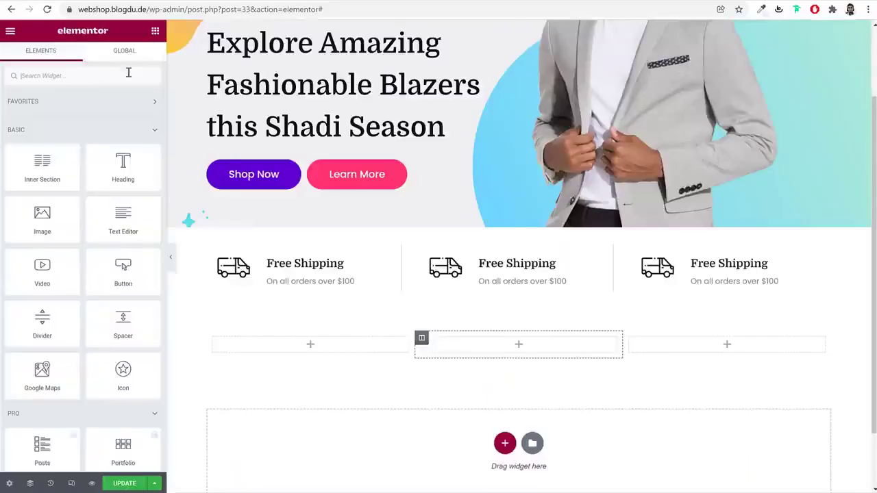
text(imag)
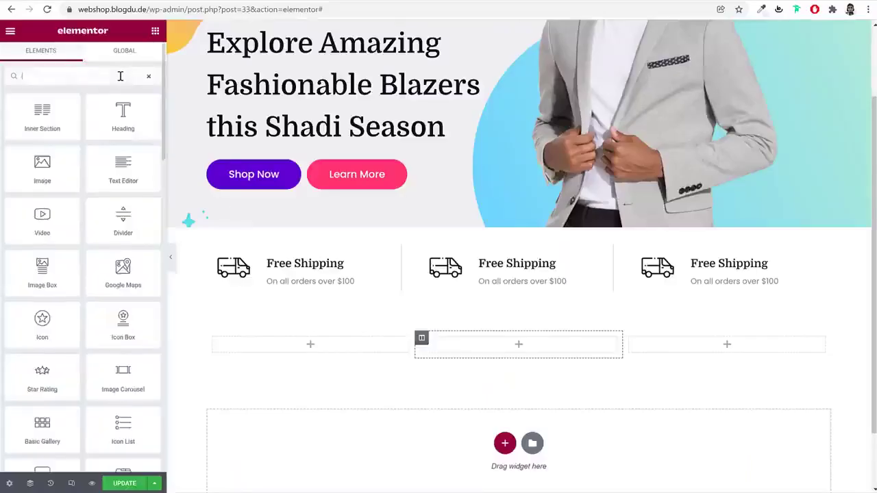
drag(46, 121, 335, 343)
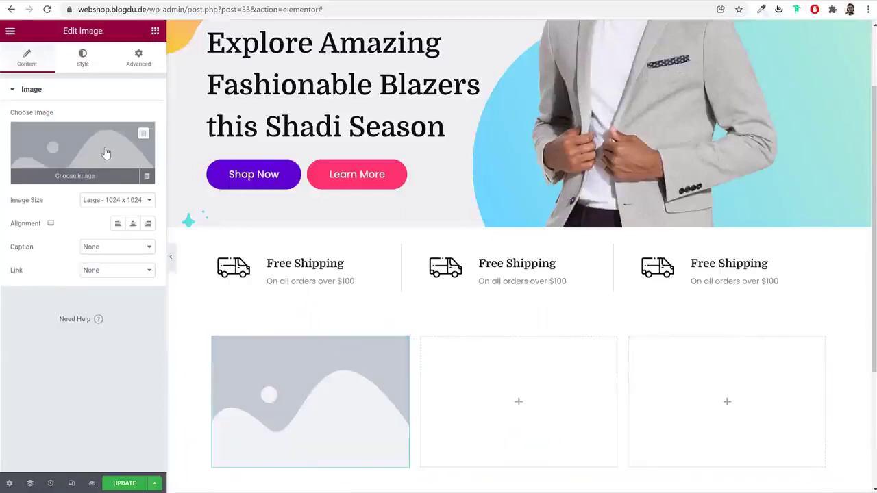
click(106, 153)
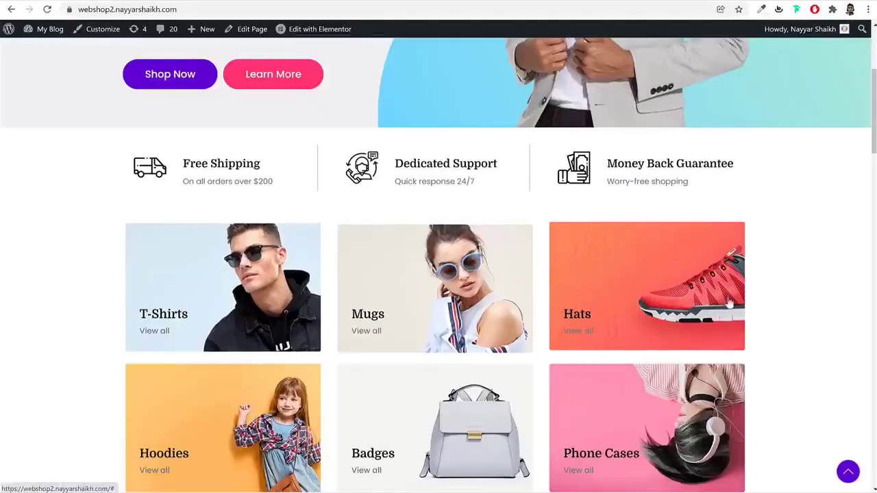
scroll(758, 345, down, 1)
scroll(758, 346, down, 2)
scroll(757, 345, up, 3)
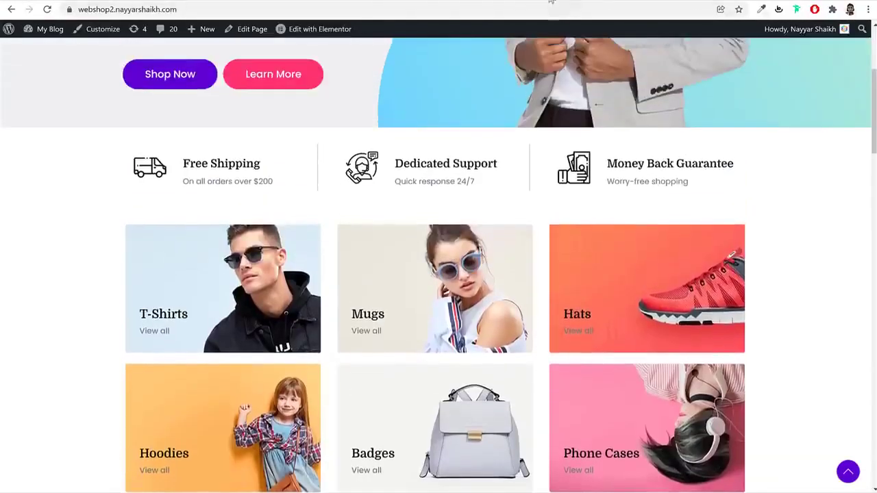
Open Unsplash and Pexels in two new browser tabs
key(ctrl+t)
text(uns)
key(Return)
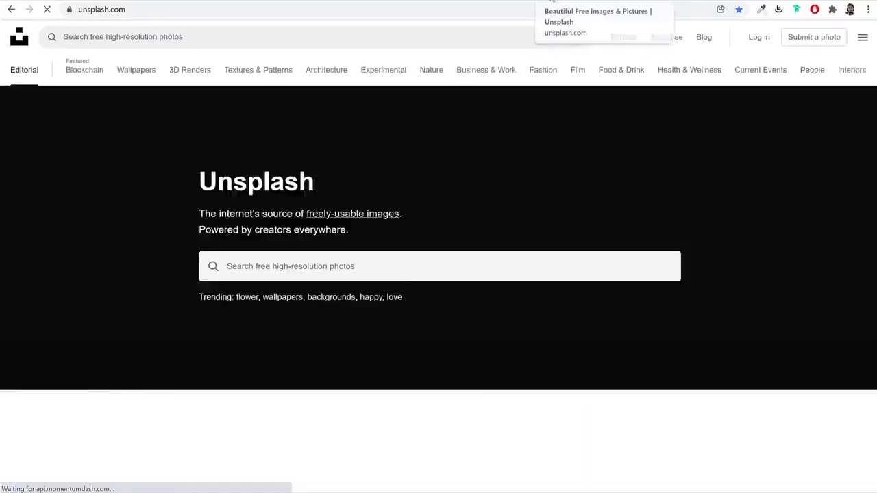
key(ctrl+t)
text(p[e)
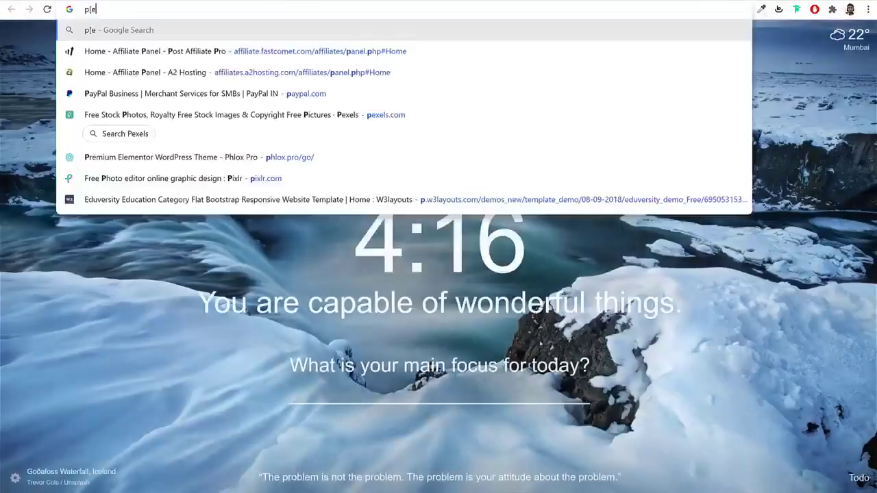
key(BackSpace)
key(BackSpace)
text(e)
key(Return)
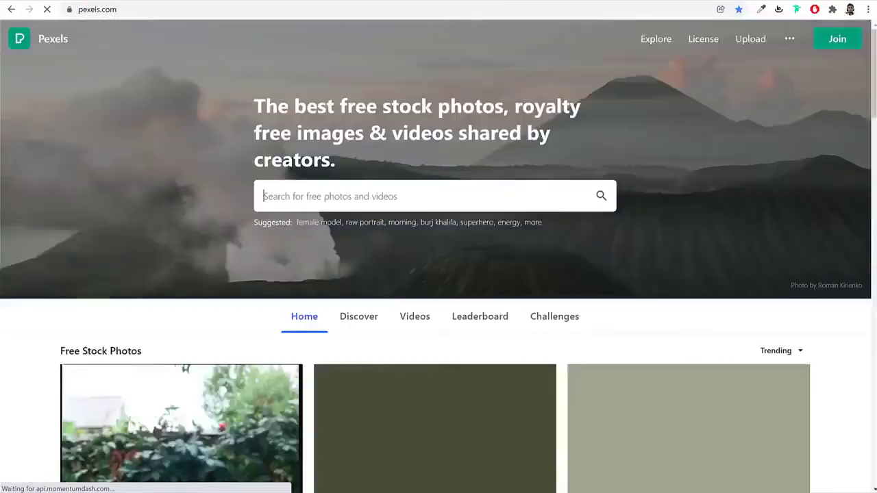
Search Unsplash for 'sunglasses man' photos
click(553, 4)
click(391, 270)
text(sungl)
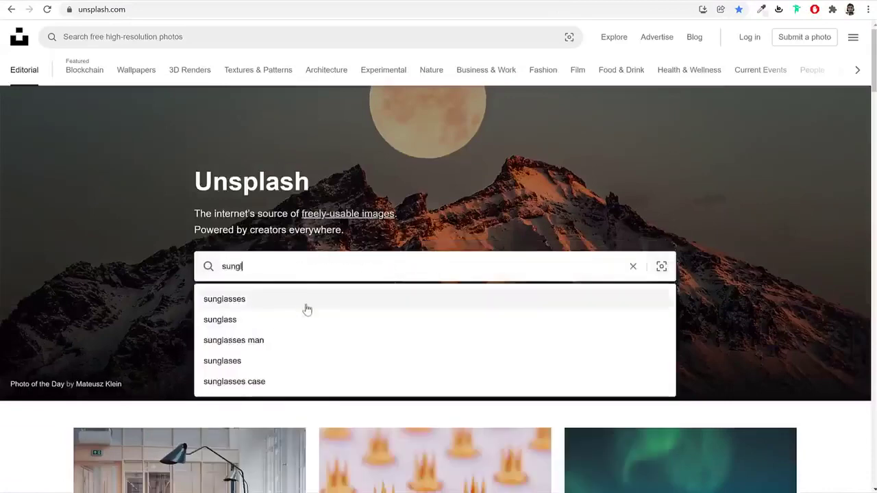
click(291, 341)
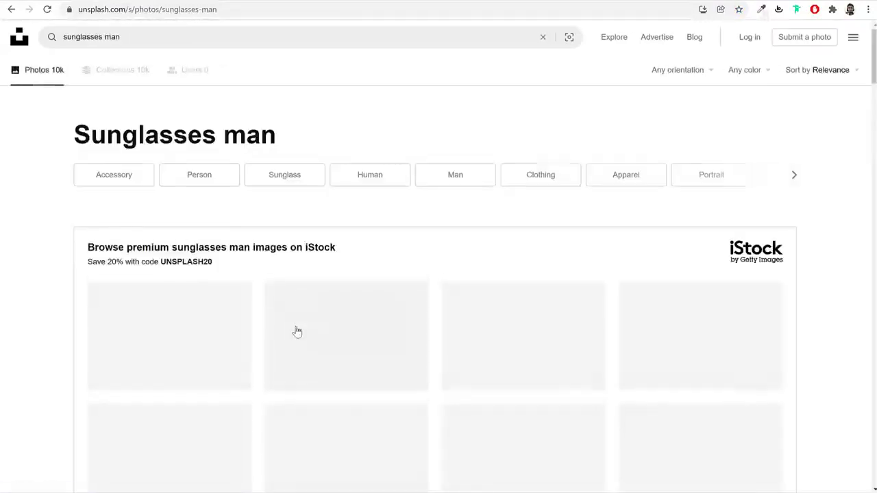
scroll(791, 324, down, 6)
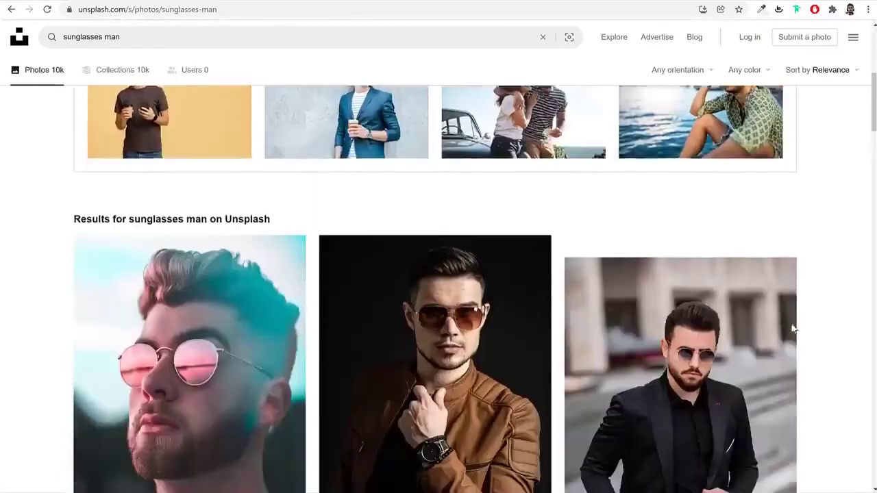
scroll(742, 272, down, 5)
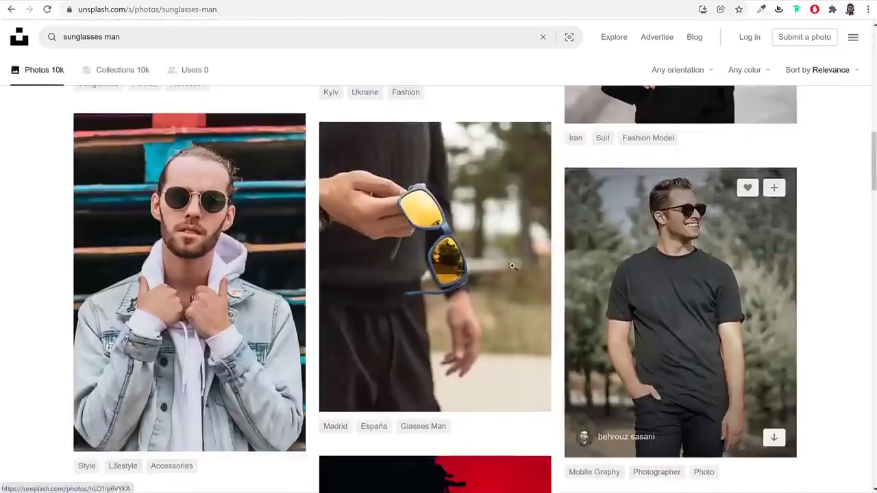
click(85, 2)
key(ctrl+Tab)
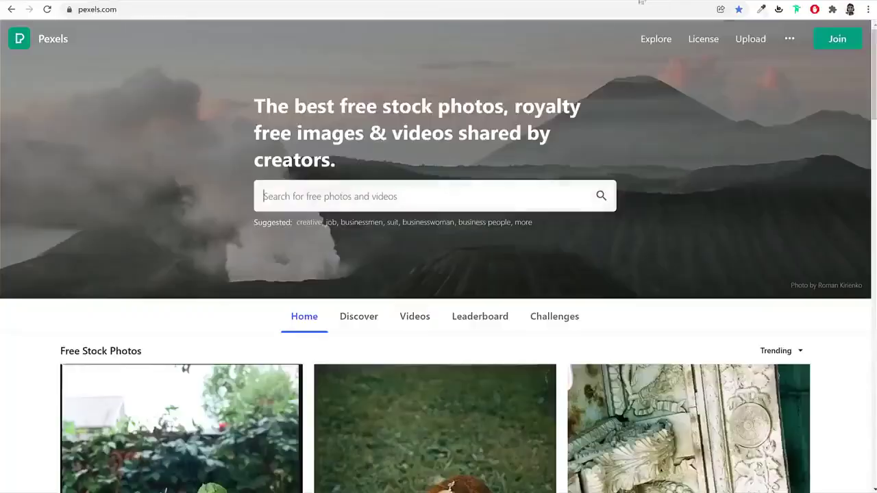
key(ctrl+Tab)
Scroll through the sunglasses man results to find the brown leather jacket photo
scroll(689, 266, down, 8)
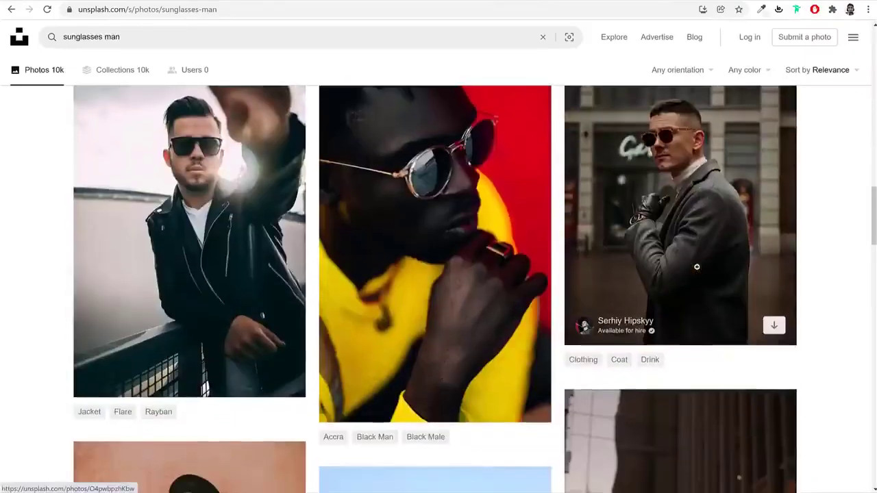
scroll(697, 267, down, 2)
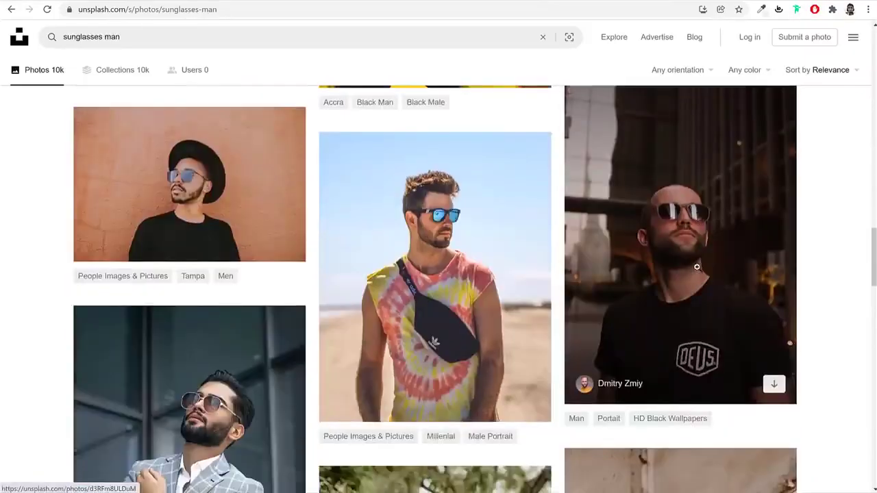
scroll(843, 241, down, 5)
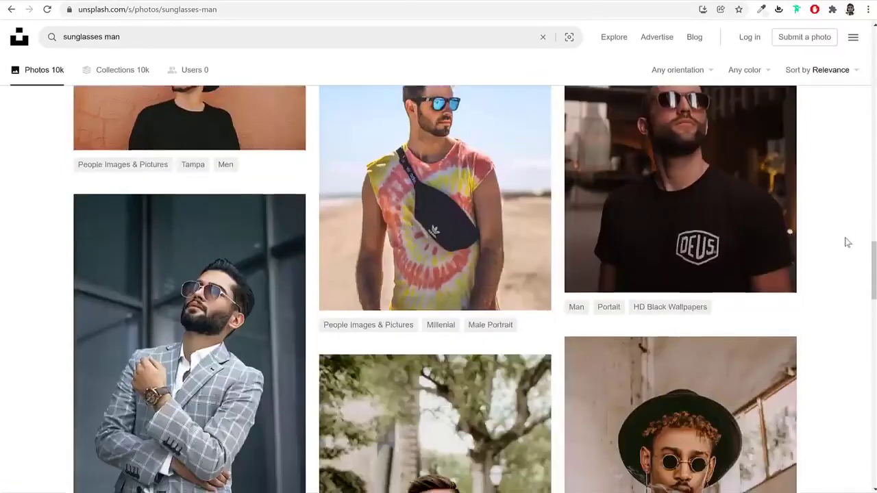
scroll(859, 246, down, 11)
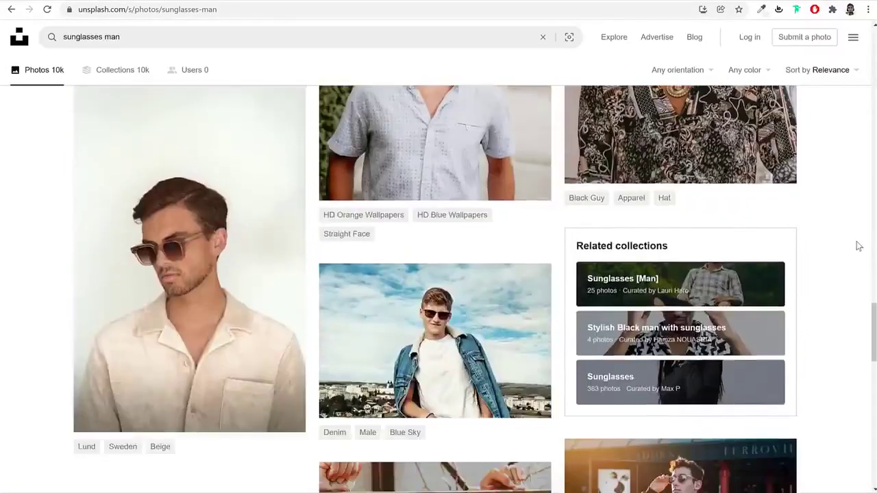
scroll(856, 249, down, 1)
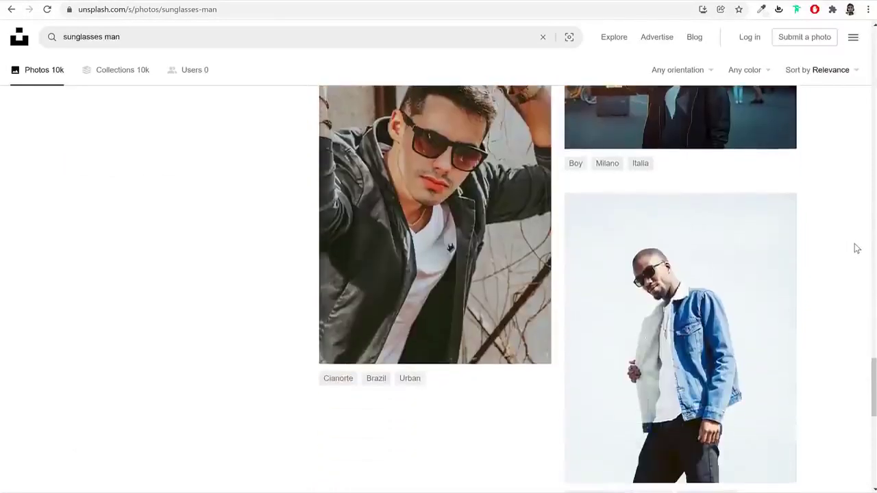
scroll(854, 248, up, 9)
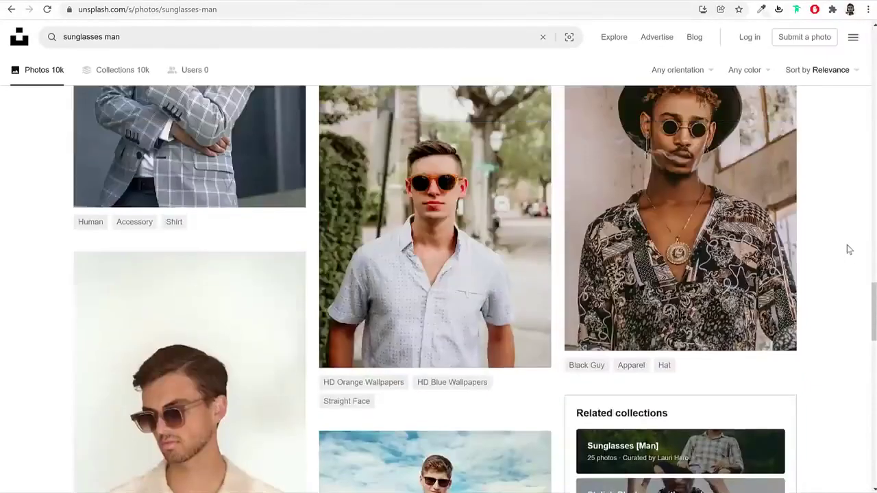
scroll(849, 249, up, 1)
scroll(849, 249, down, 4)
scroll(849, 249, up, 7)
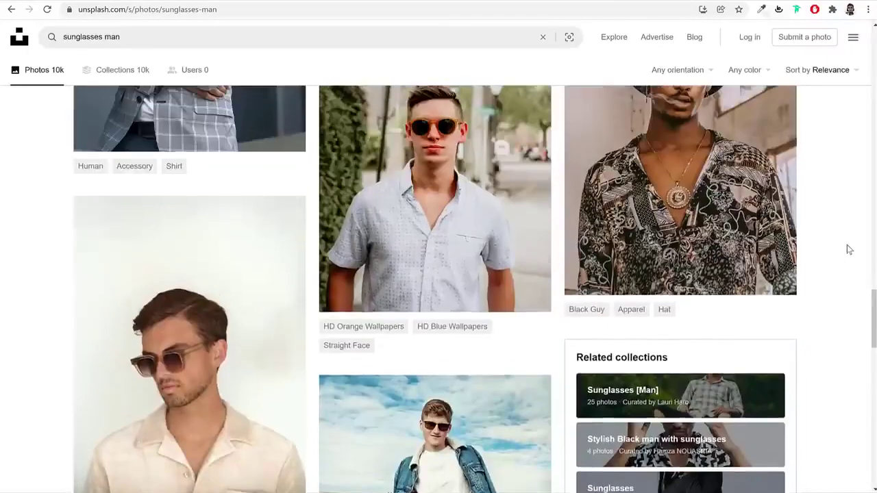
scroll(848, 249, up, 7)
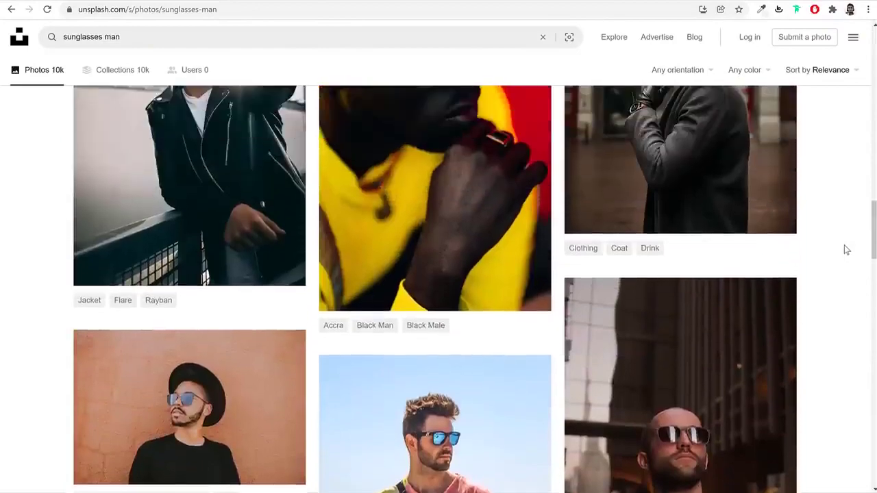
scroll(846, 250, up, 3)
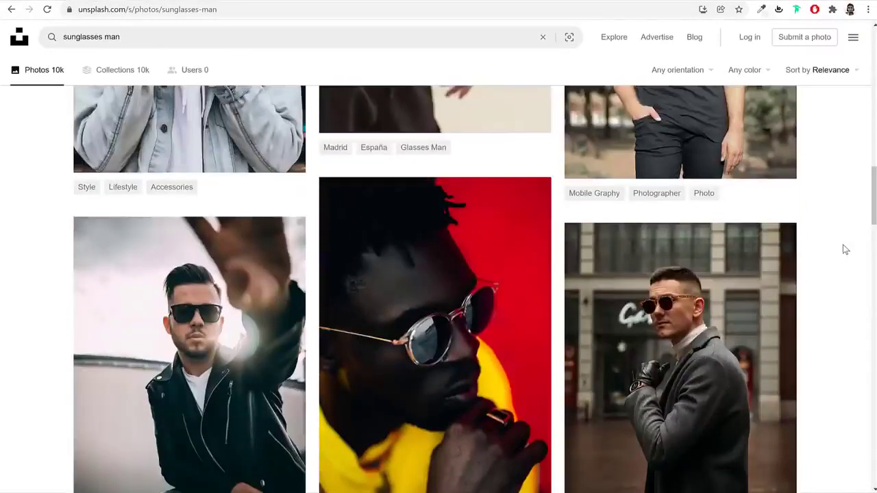
scroll(845, 250, up, 3)
scroll(845, 250, up, 6)
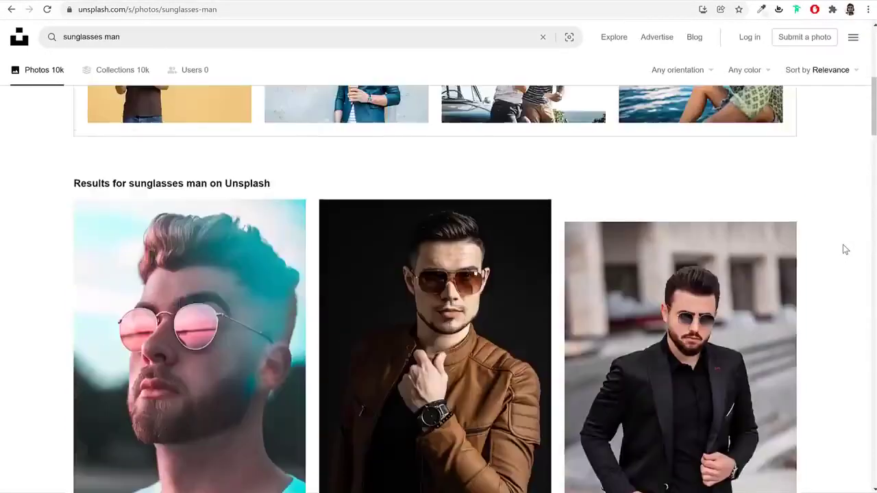
scroll(844, 249, down, 1)
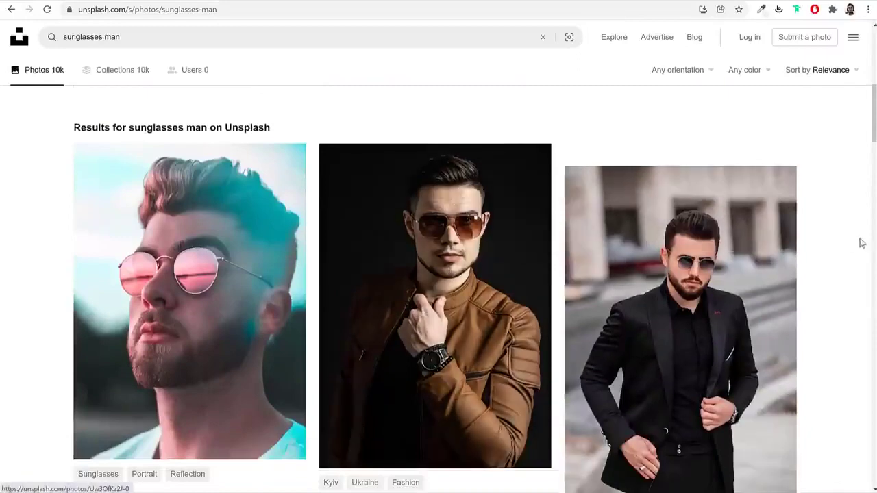
scroll(777, 254, up, 3)
scroll(776, 255, down, 3)
Download the brown leather jacket photo at Small size (640x896)
click(438, 288)
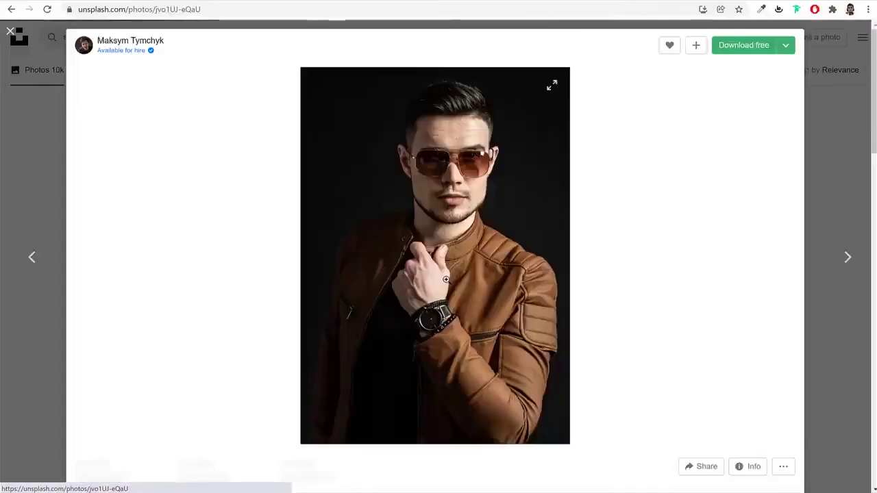
click(783, 46)
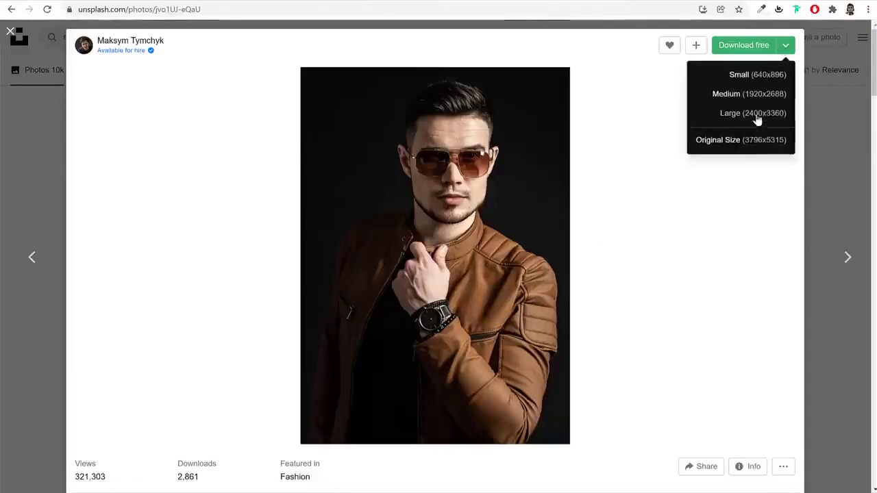
click(739, 77)
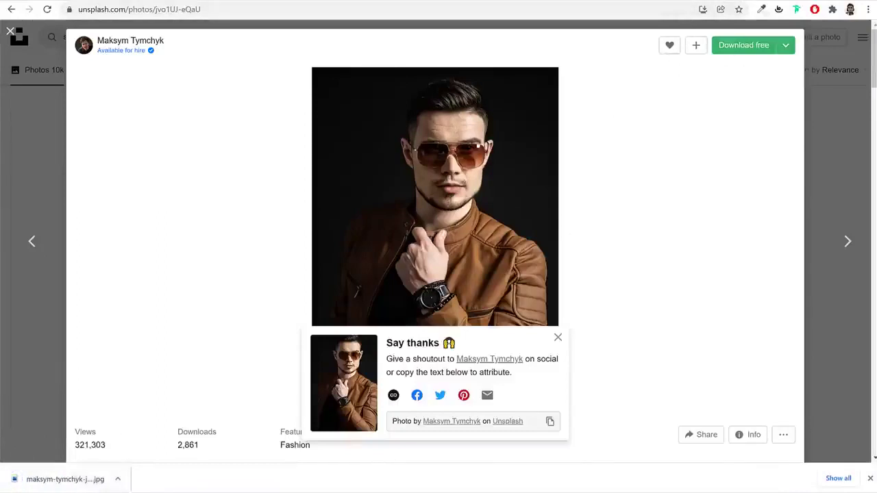
key(ctrl+t)
Load pixlr.com/e/ and inspect the T-Shirts category image's markup in DevTools
text(p)
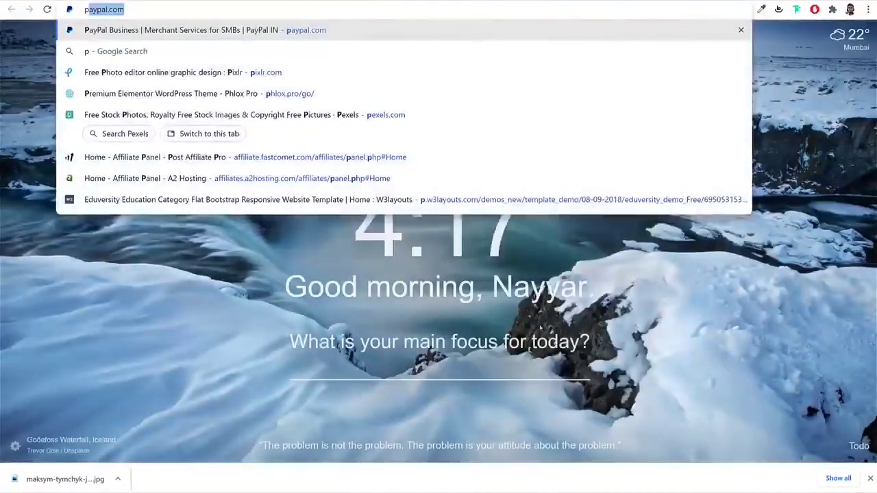
text(ixlr.com/e/)
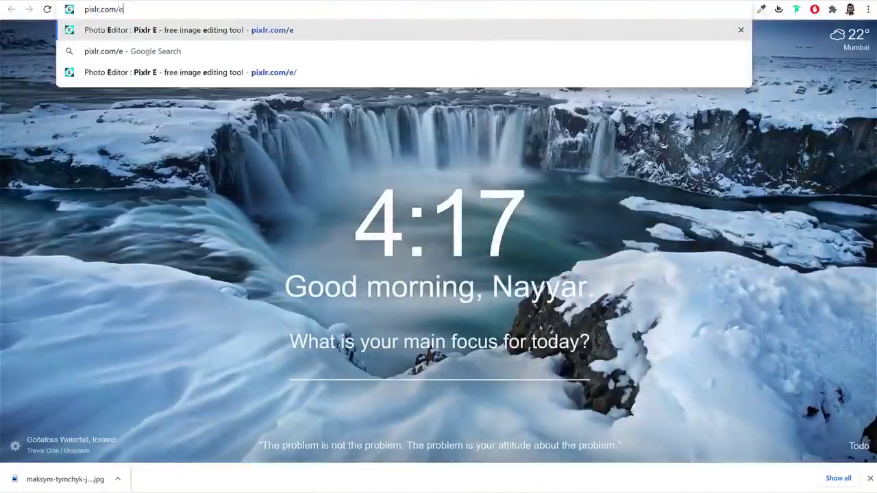
key(Return)
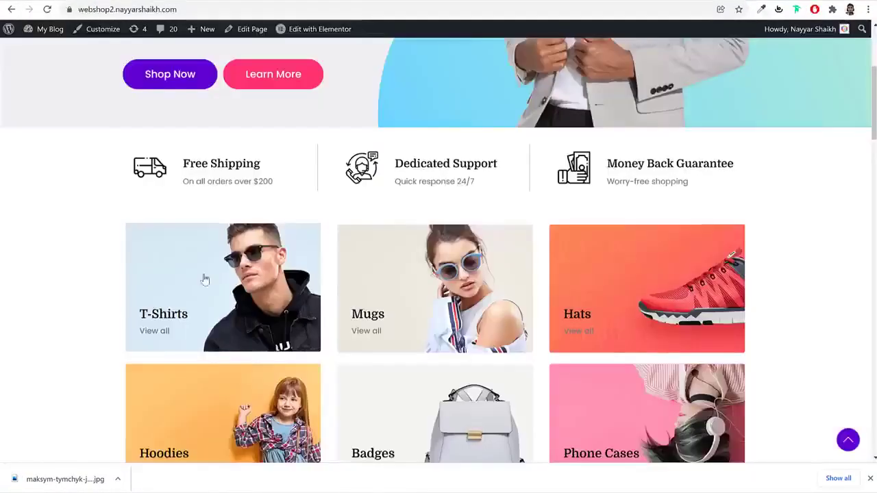
right_click(198, 268)
click(257, 488)
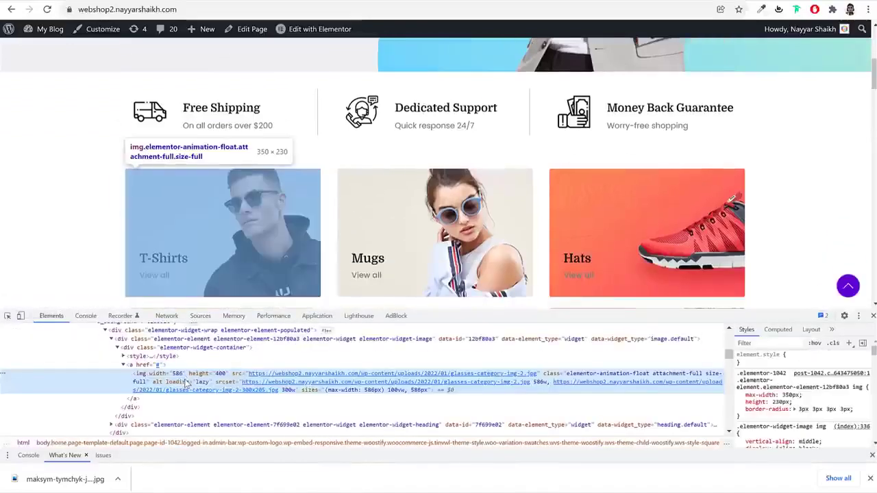
click(873, 315)
right_click(213, 240)
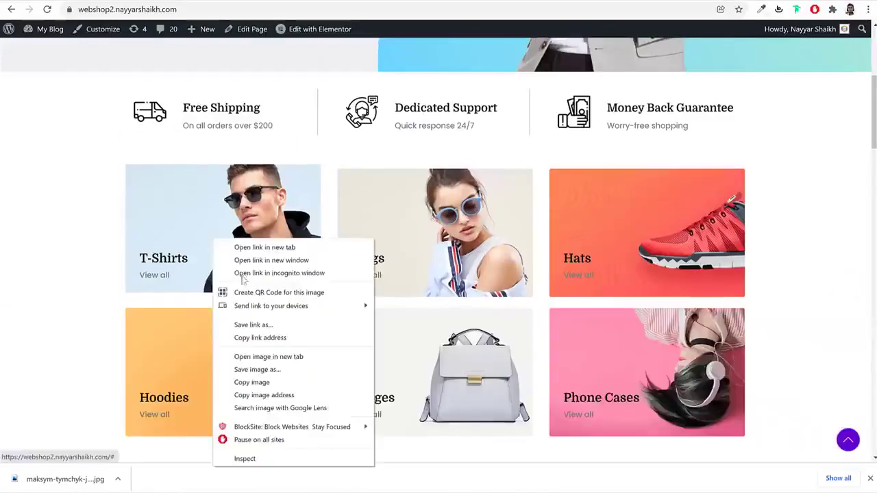
click(254, 464)
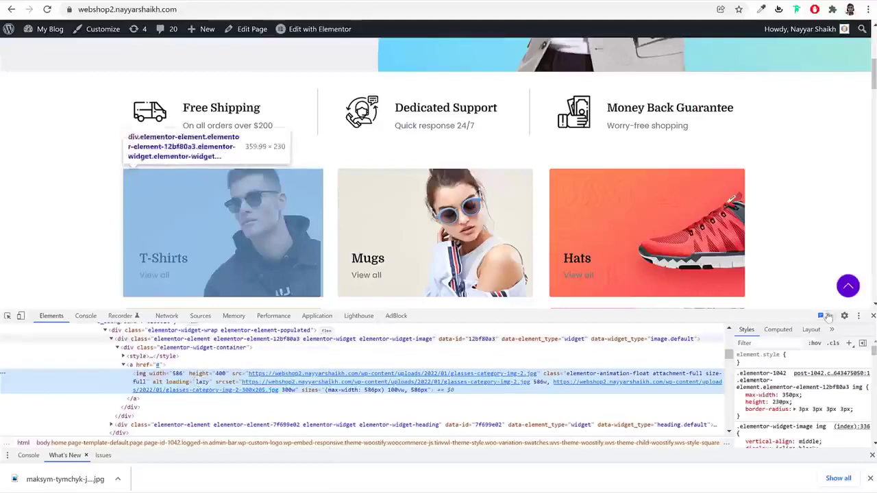
click(873, 316)
Create a new blank 350×230 image in Pixlr E
click(680, 1)
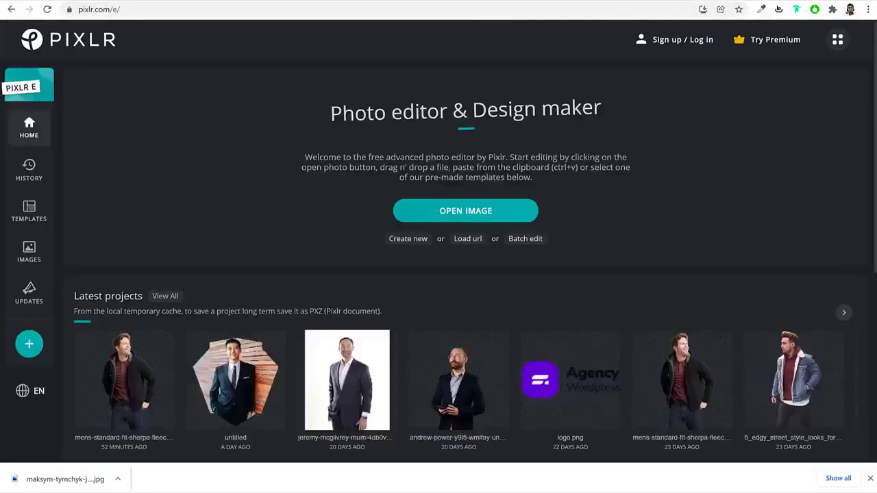
click(407, 239)
click(749, 213)
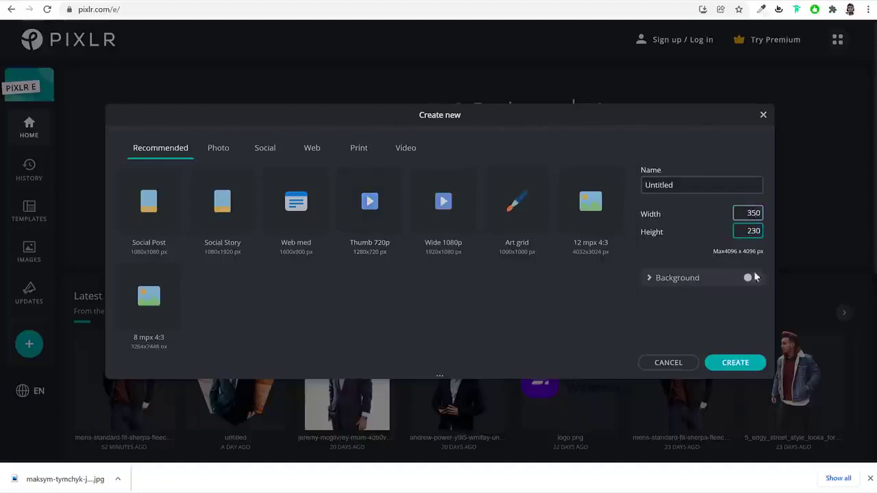
click(731, 364)
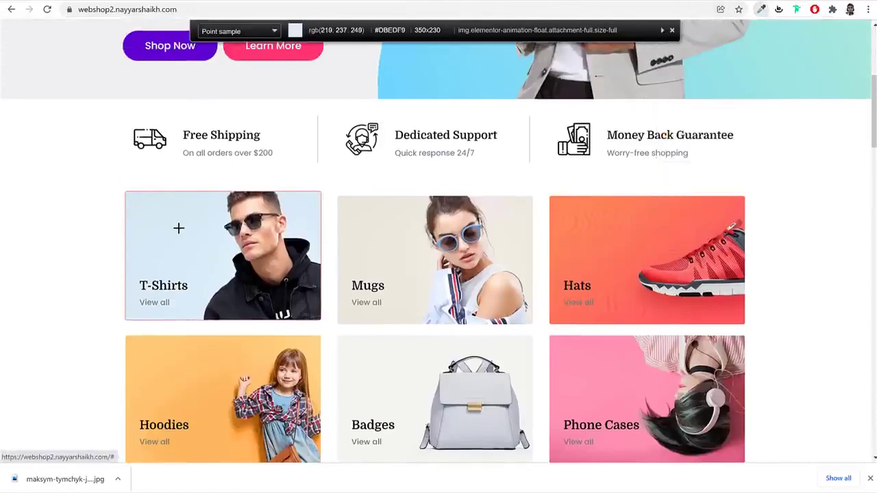
Copy the T-Shirts card colour, add an empty layer, and bucket-fill it
click(178, 227)
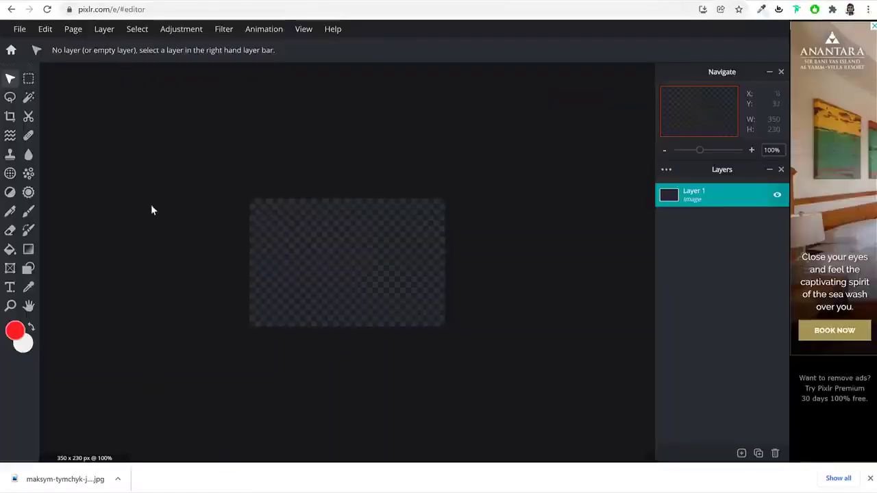
click(742, 453)
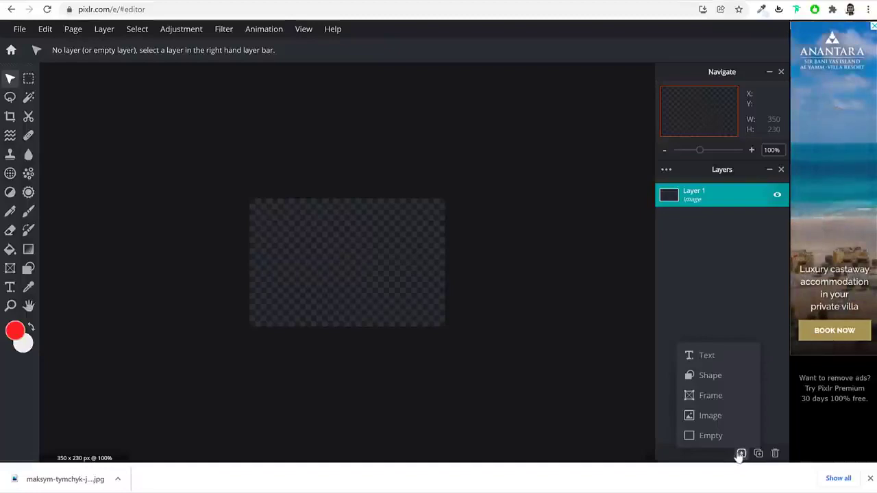
click(724, 438)
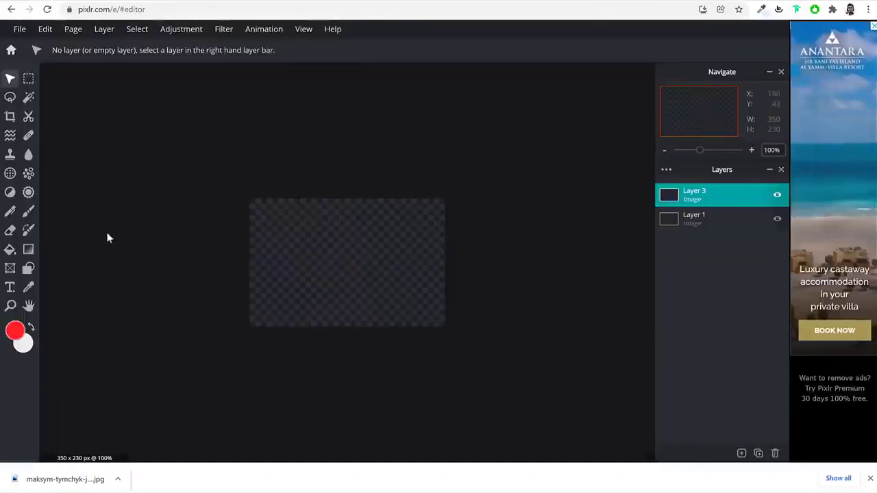
click(9, 250)
click(318, 246)
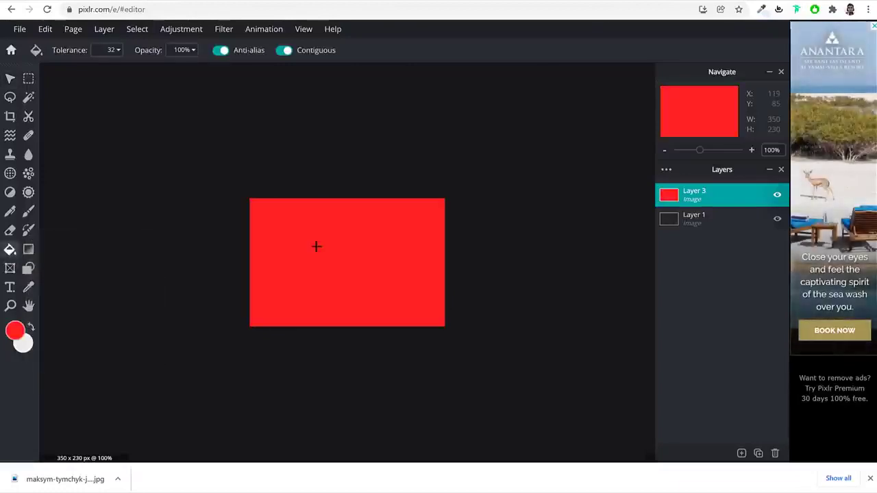
Set the foreground colour to #DAECF8 and refill the layer light blue
click(19, 335)
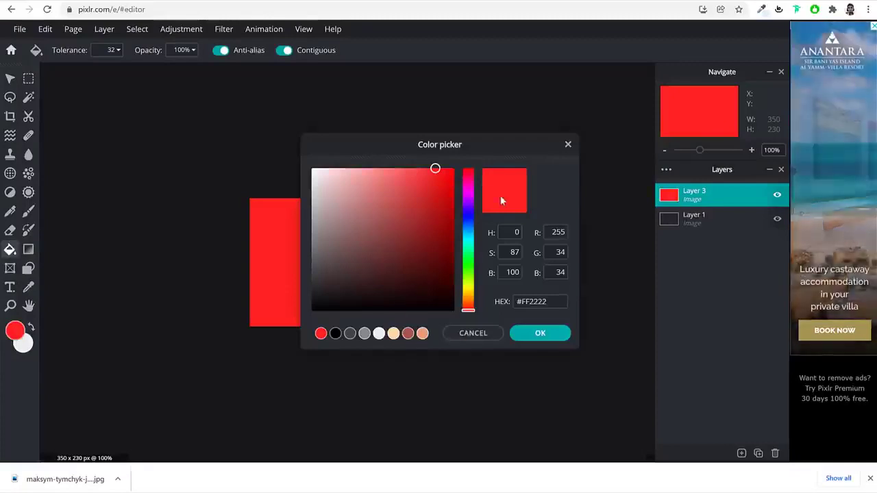
text(#DAECF8)
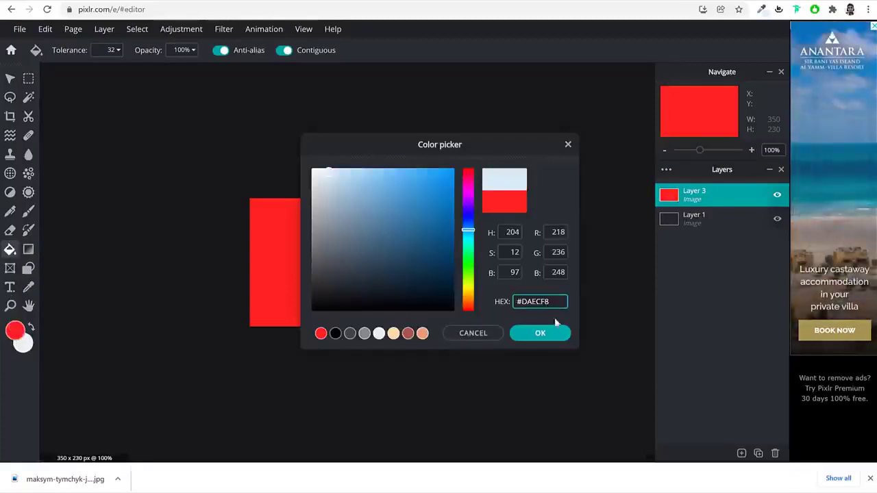
click(555, 334)
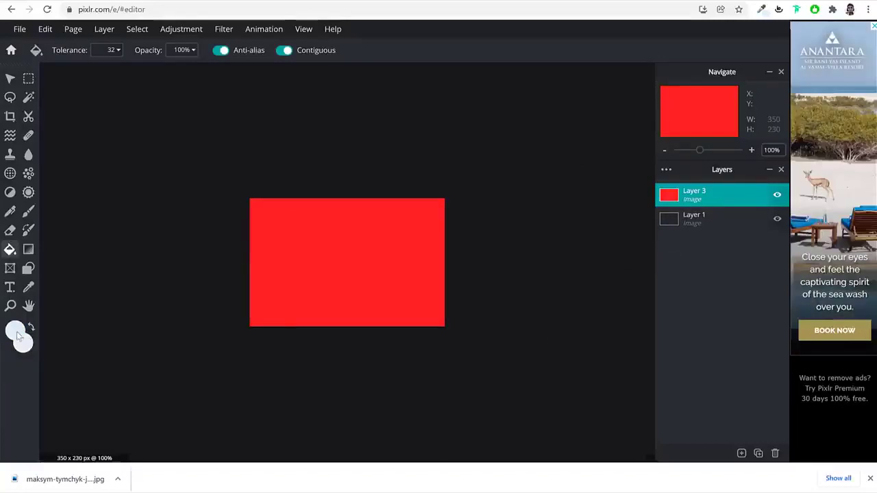
click(261, 260)
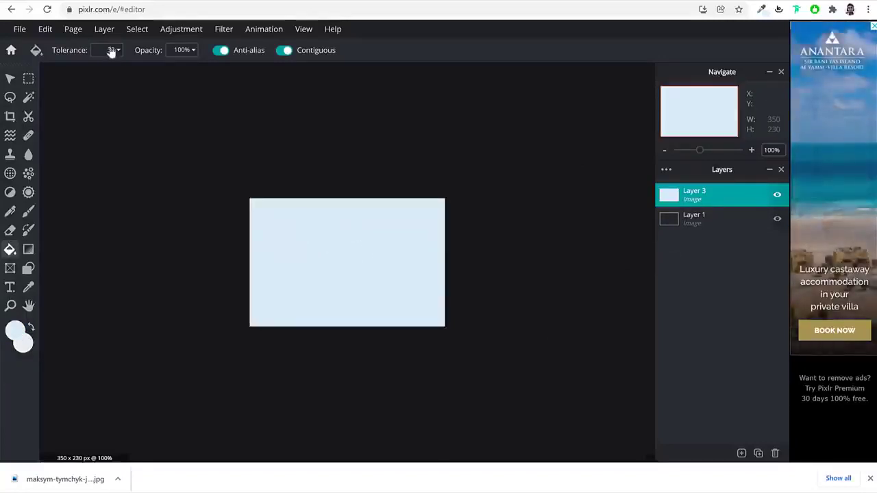
click(11, 79)
click(743, 454)
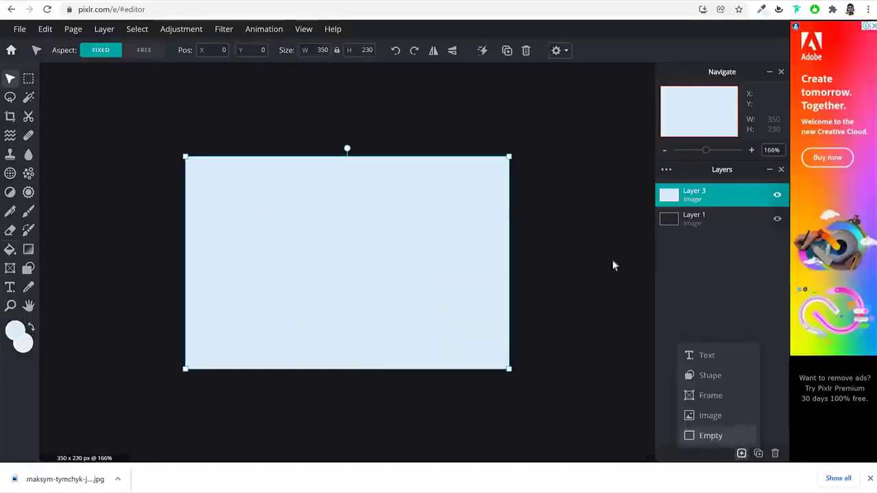
click(743, 453)
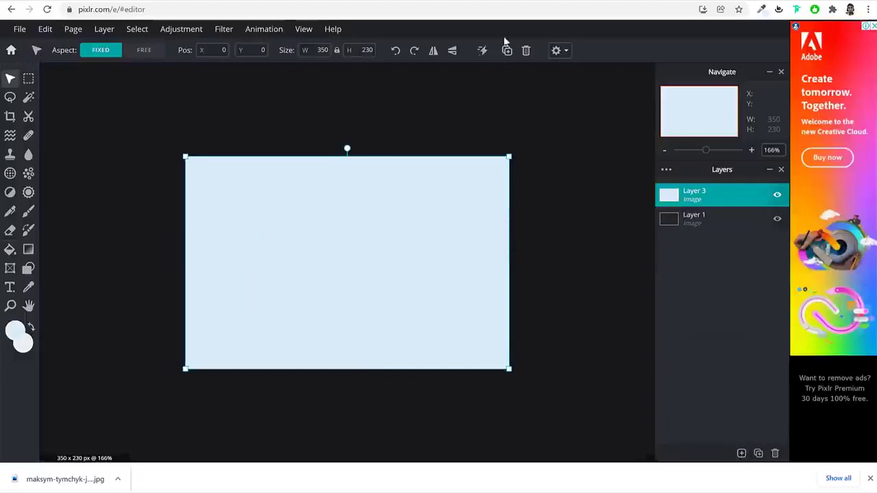
key(ctrl+Tab)
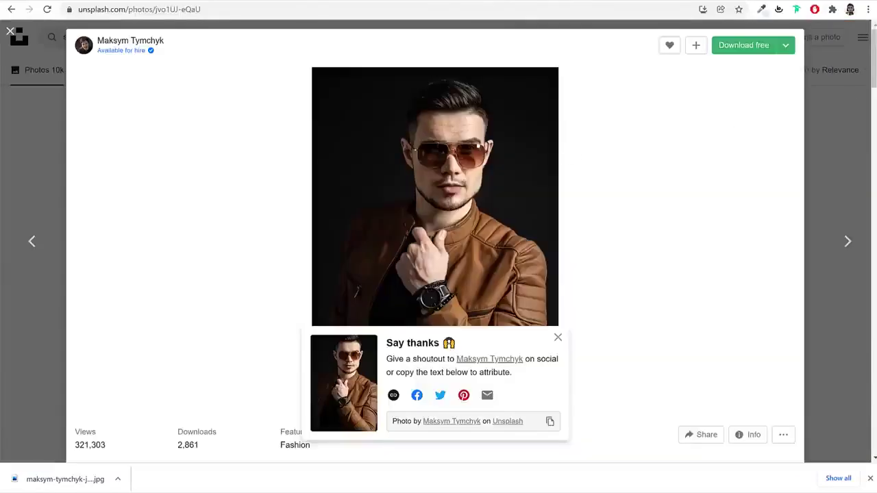
Close the Unsplash photo preview and open remove.bg in a new tab
click(835, 53)
scroll(792, 199, down, 7)
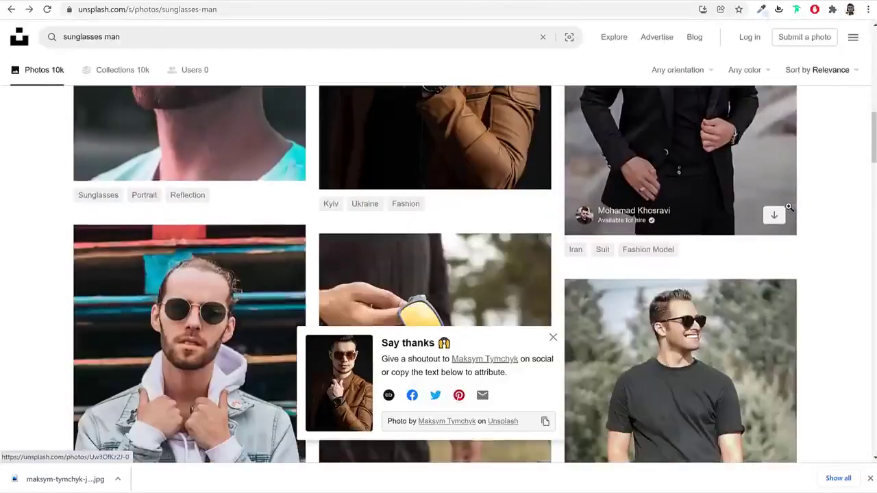
scroll(788, 210, up, 5)
key(ctrl+t)
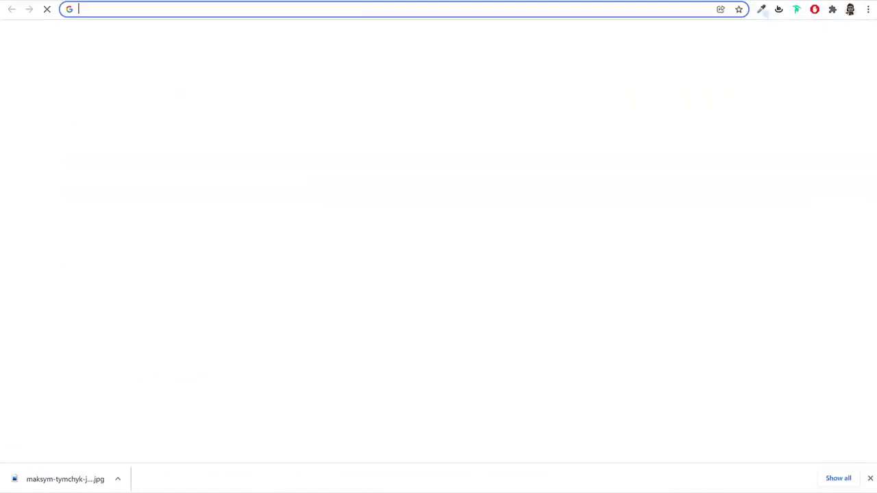
text(re)
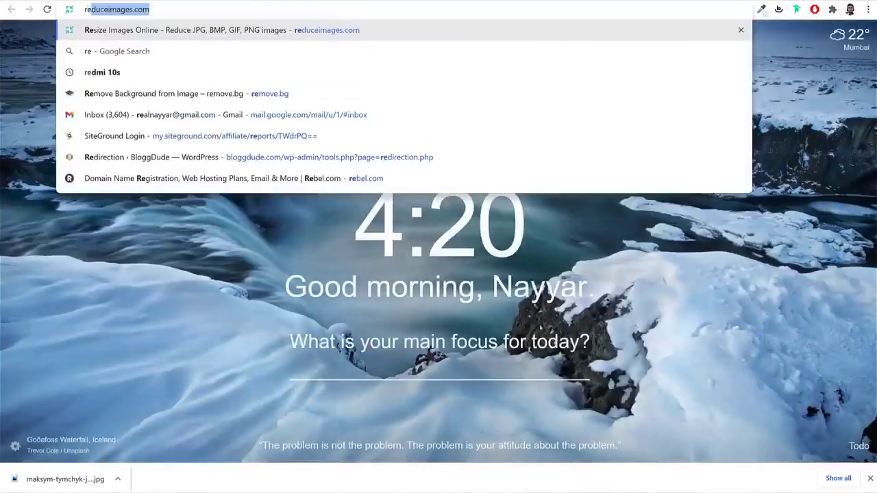
text(move)
key(Return)
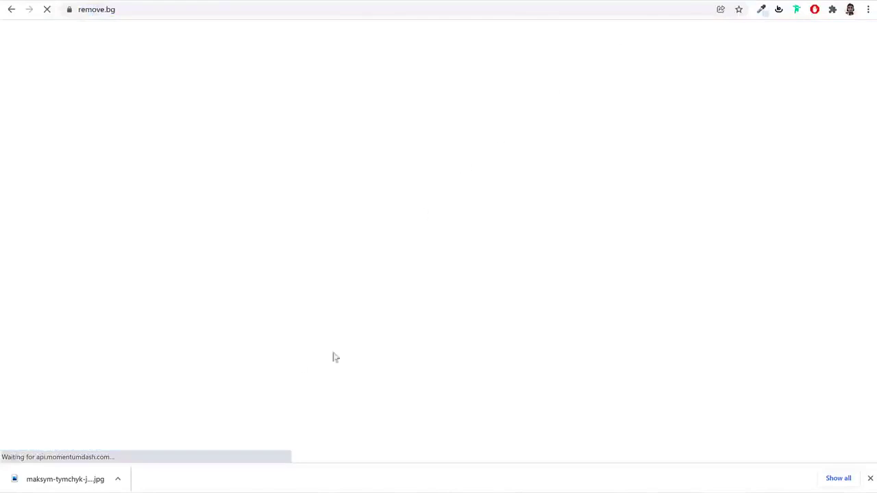
Upload the sunglasses portrait and download its 422 × 591 background-free PNG
click(605, 278)
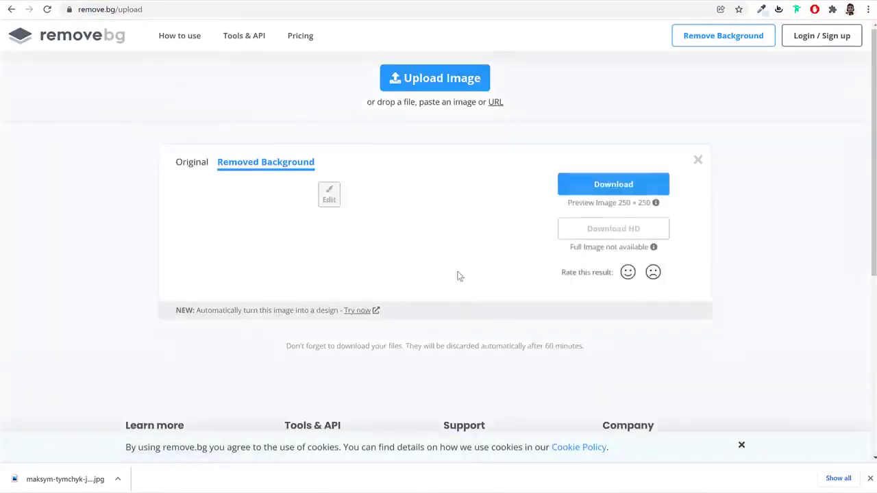
click(444, 143)
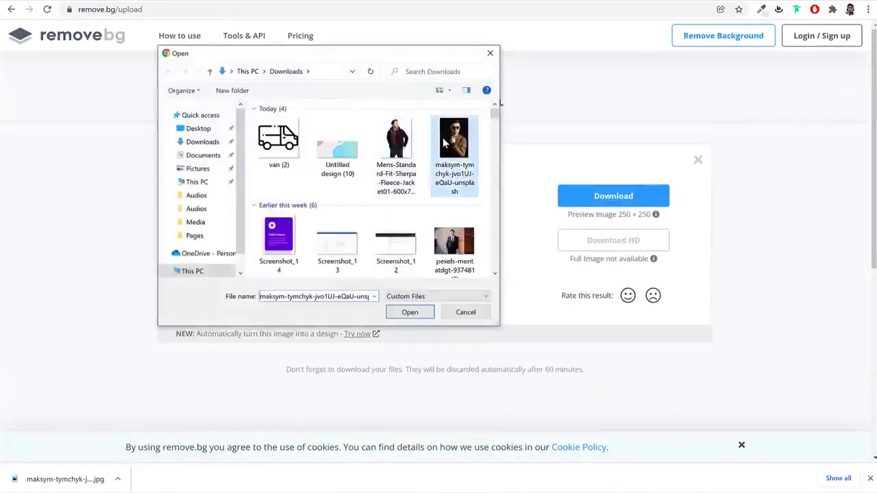
click(409, 312)
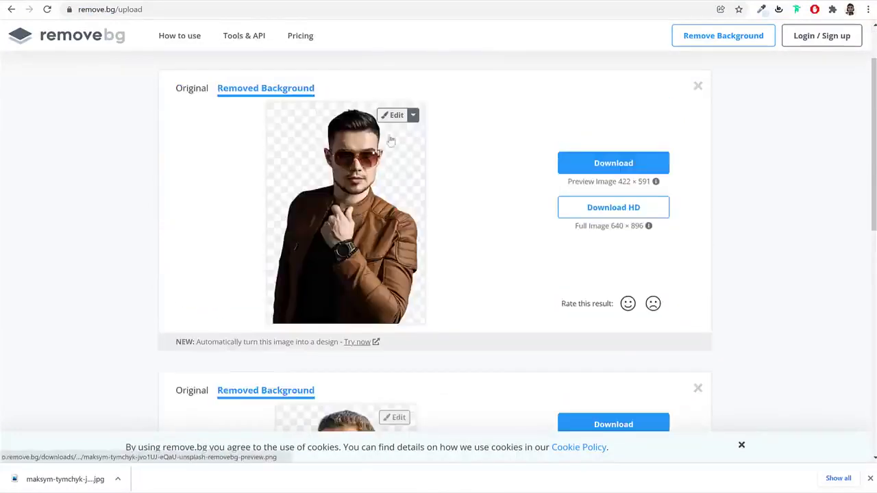
drag(597, 182, 642, 182)
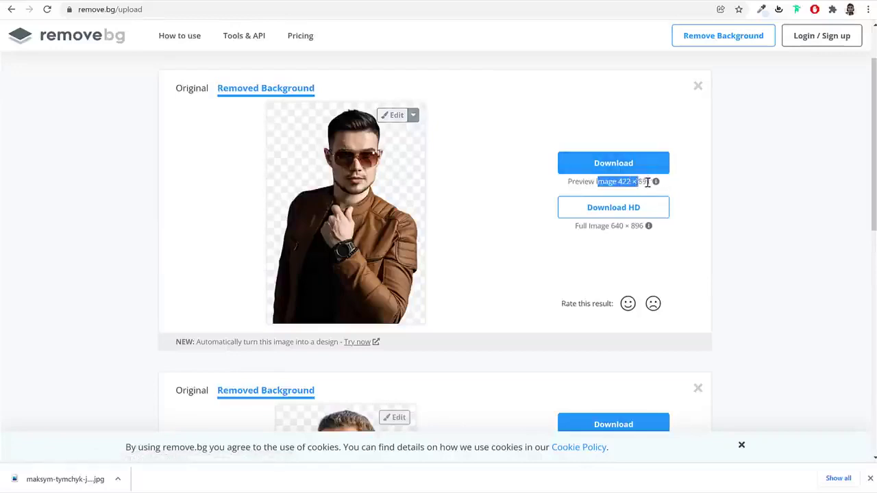
click(615, 170)
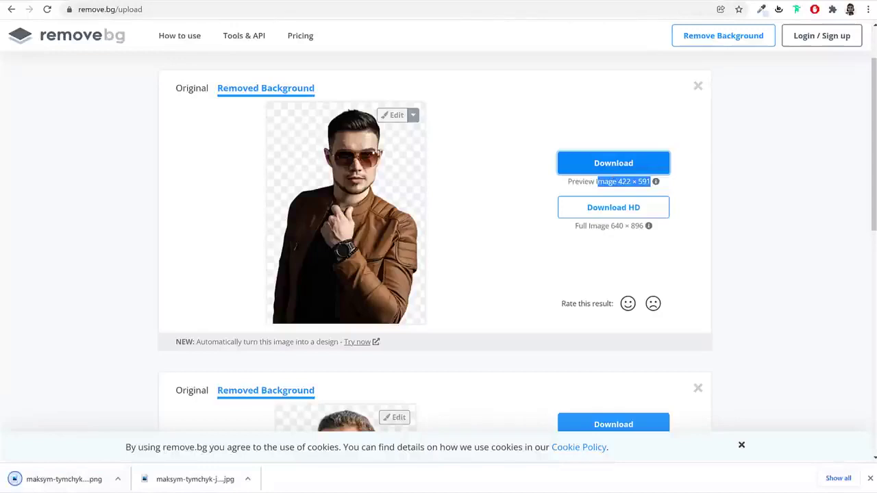
click(600, 2)
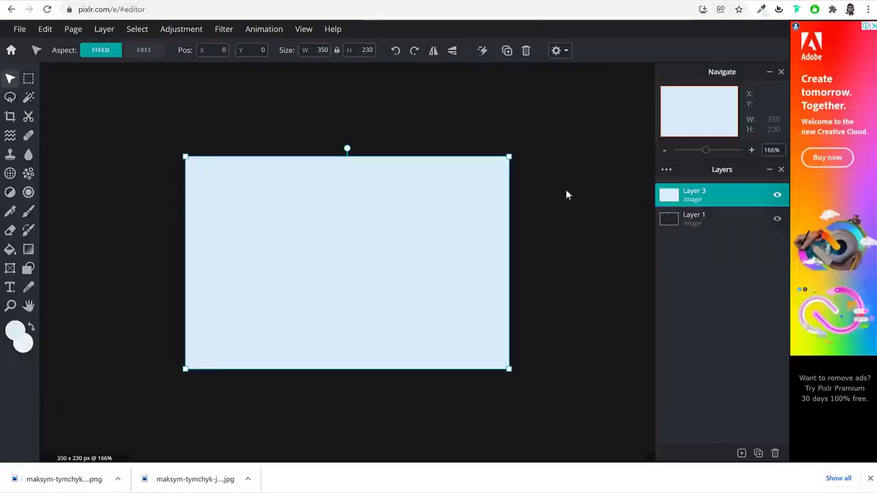
Add the removebg PNG as an image layer, scaled to full height on the right side
click(741, 455)
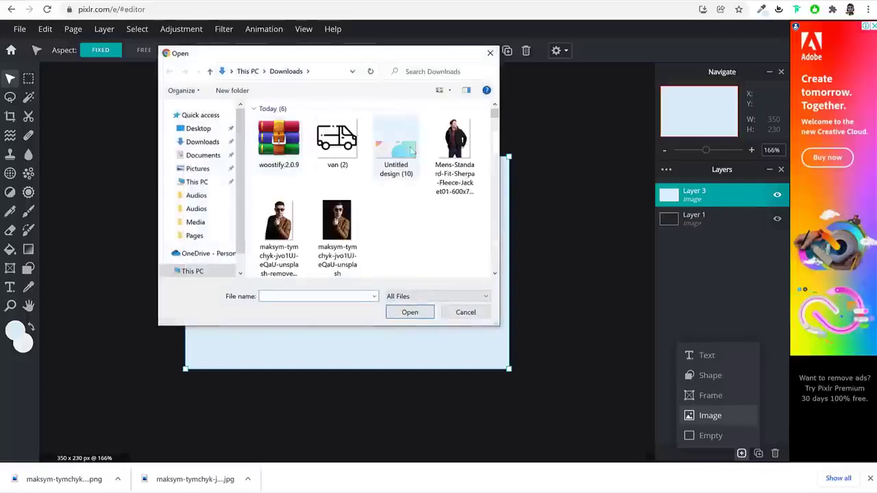
click(408, 313)
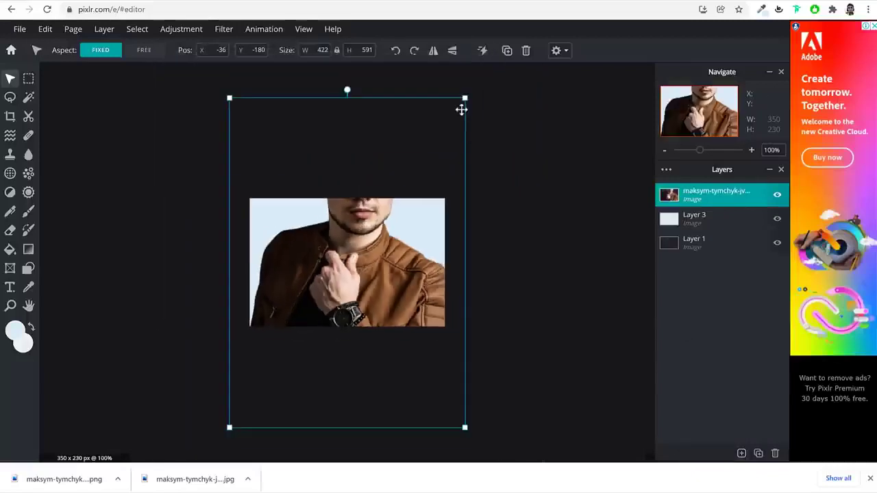
drag(457, 111, 342, 269)
drag(271, 315, 376, 257)
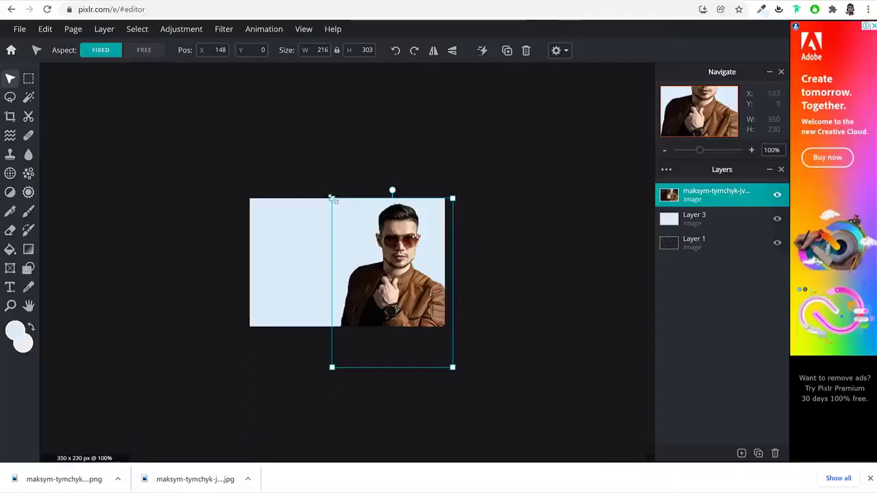
drag(329, 197, 321, 191)
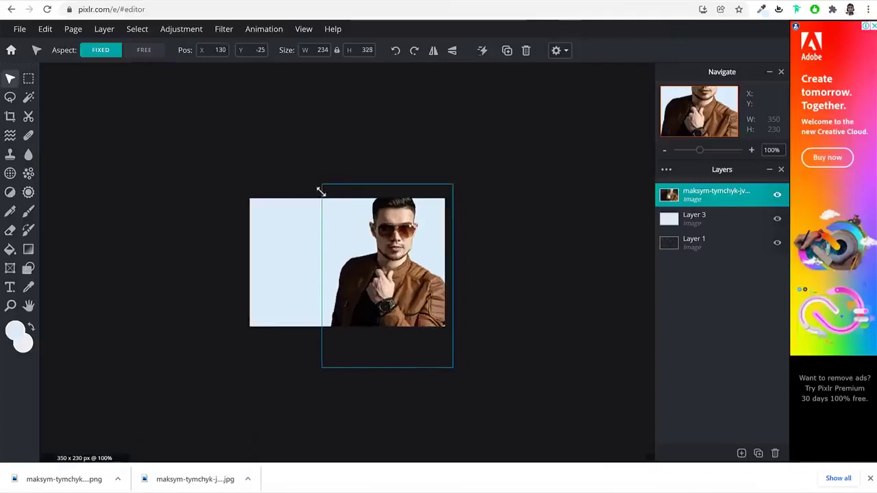
click(532, 264)
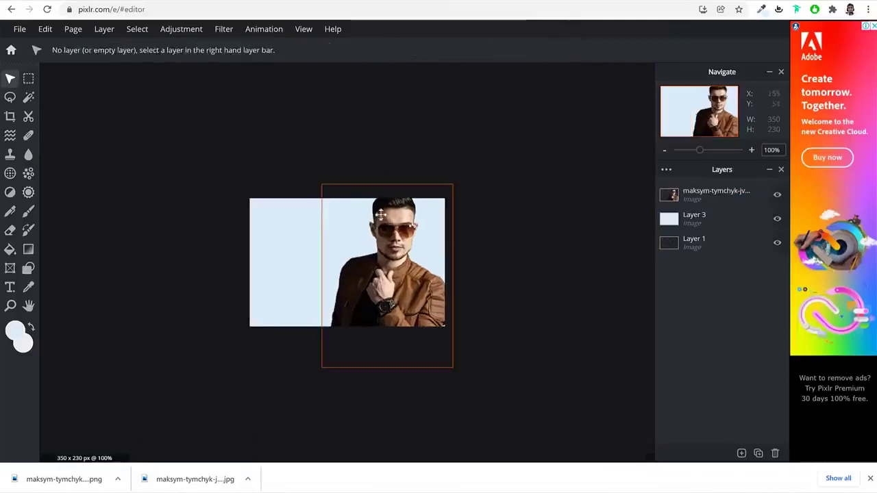
Save the banner as a High-quality JPG into Downloads
click(19, 30)
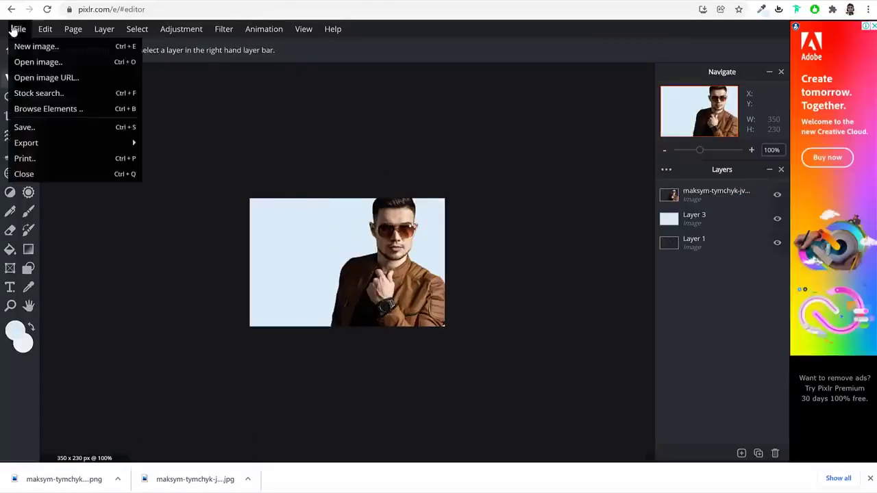
click(63, 130)
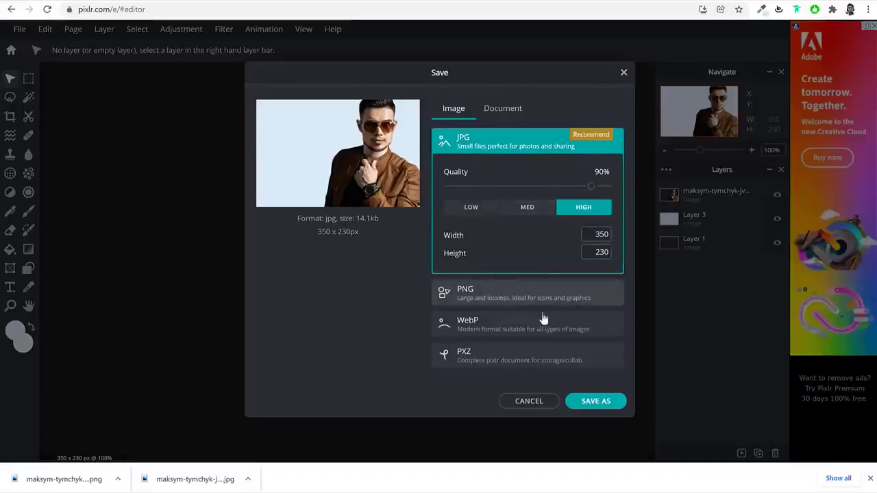
click(604, 407)
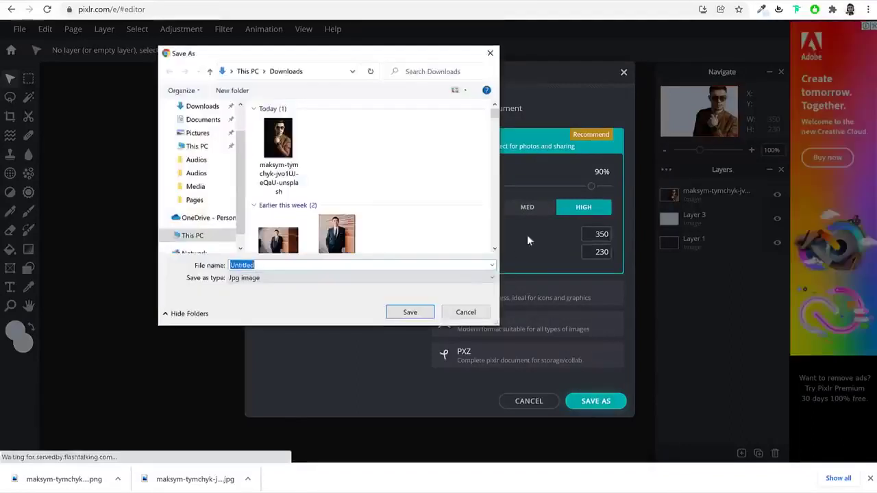
click(411, 312)
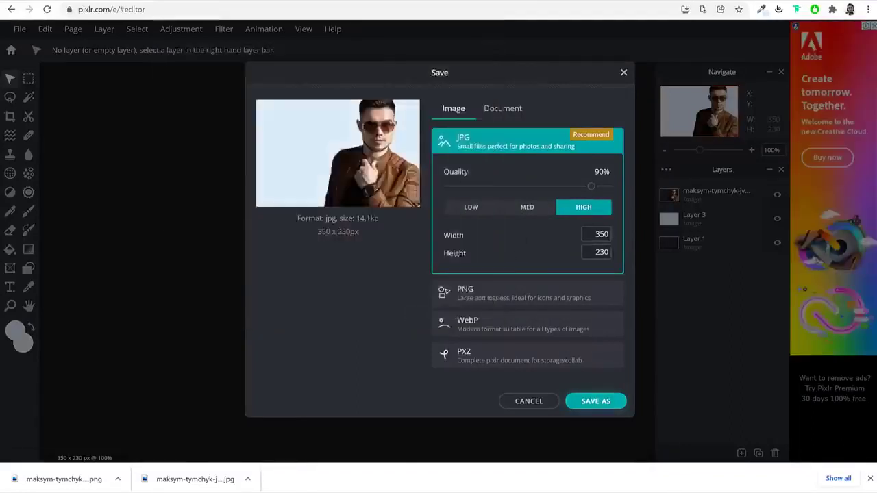
Open Untitled.jpg from Downloads to verify it, then return to the Pixlr editor
key(alt+Tab)
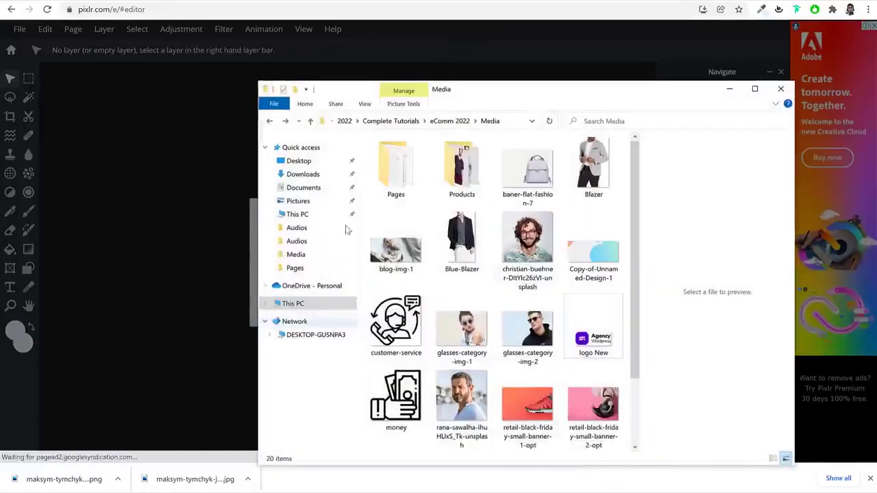
click(319, 186)
click(303, 174)
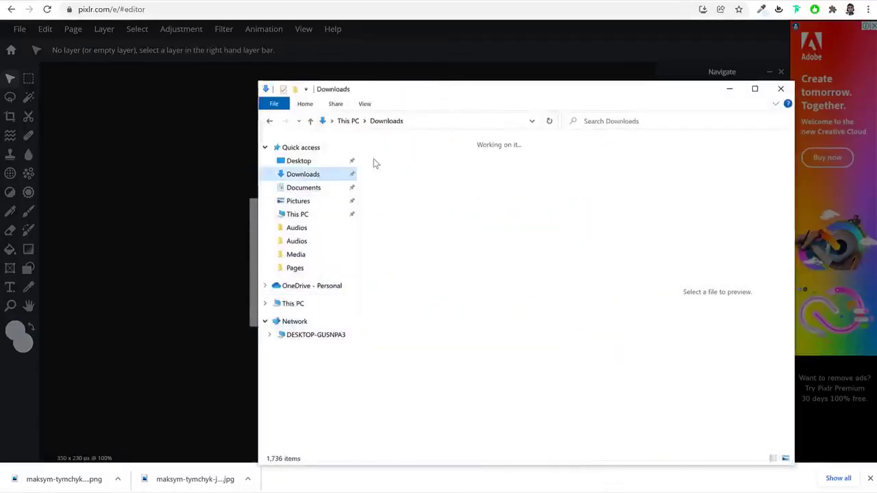
click(404, 177)
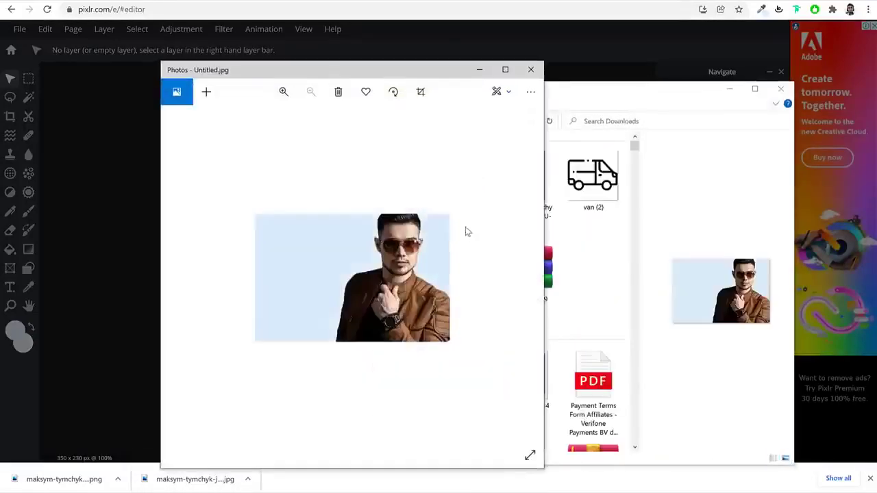
click(530, 69)
click(598, 305)
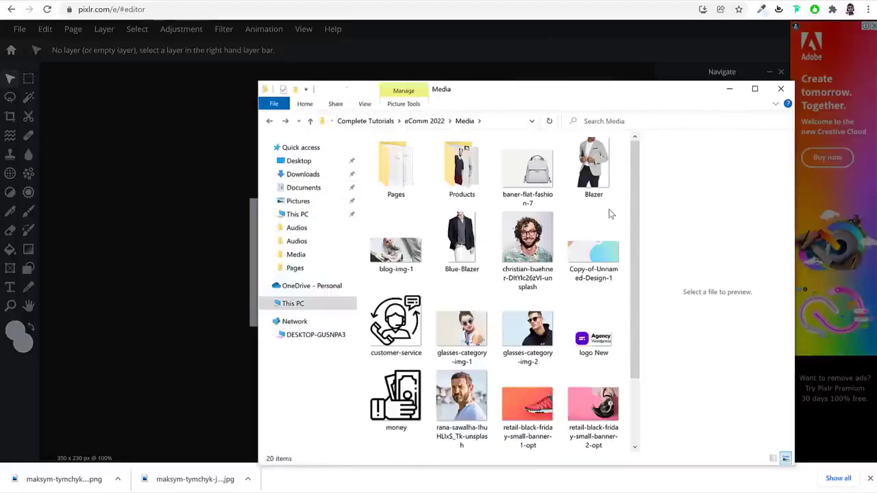
click(729, 90)
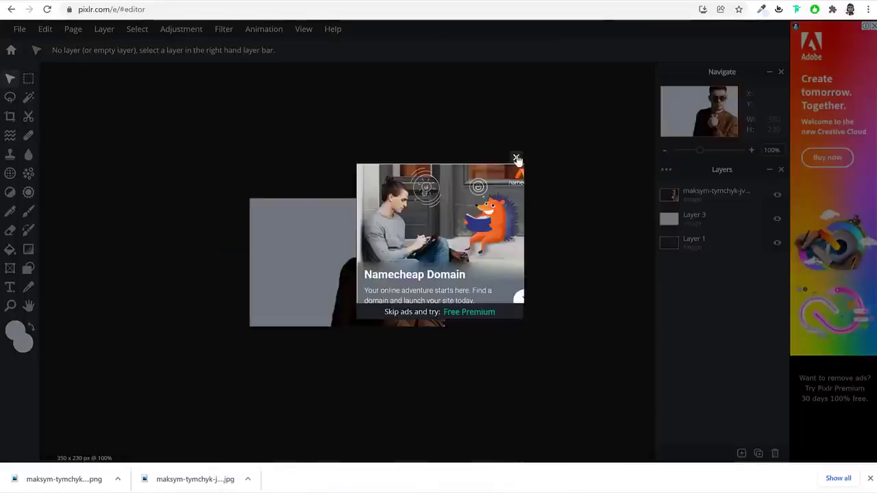
click(516, 159)
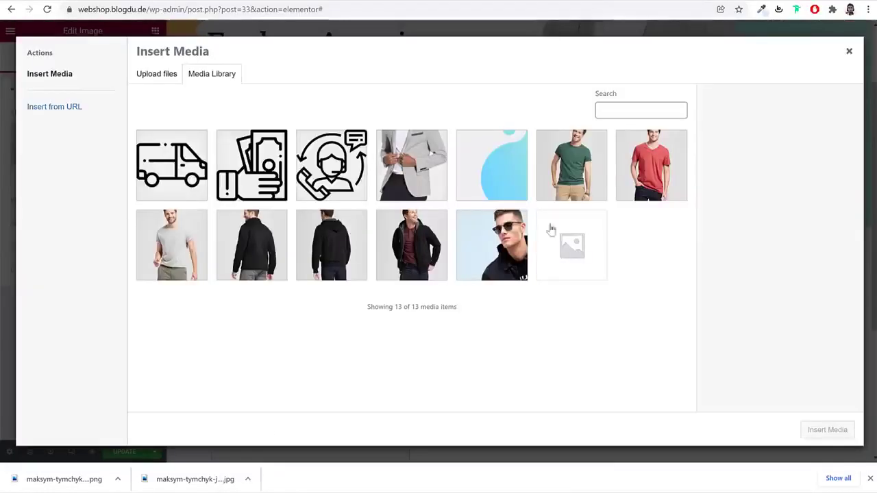
Select glasses-category-img-2 and retail-black-friday-small-banner-4-opt for upload
click(870, 478)
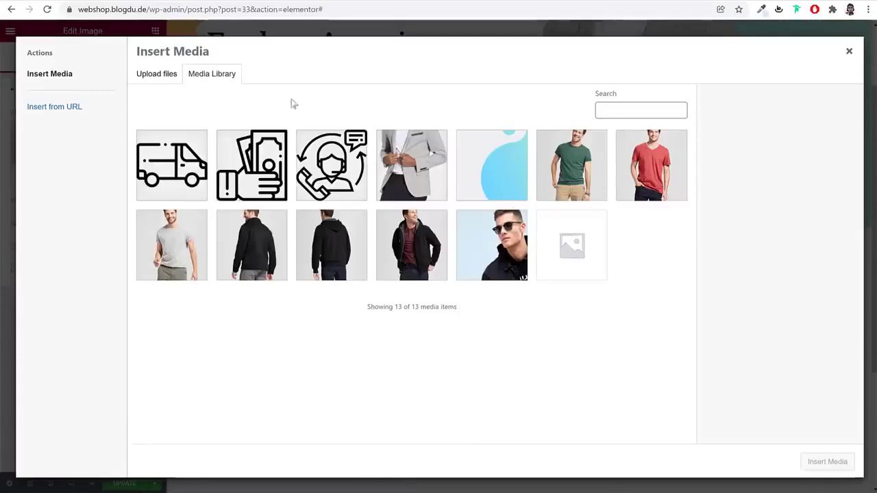
click(151, 81)
click(503, 245)
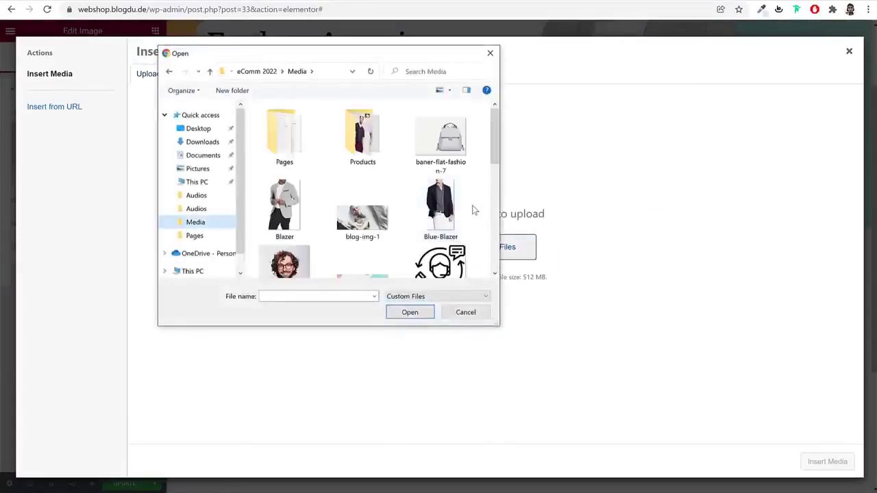
scroll(472, 209, down, 2)
click(363, 240)
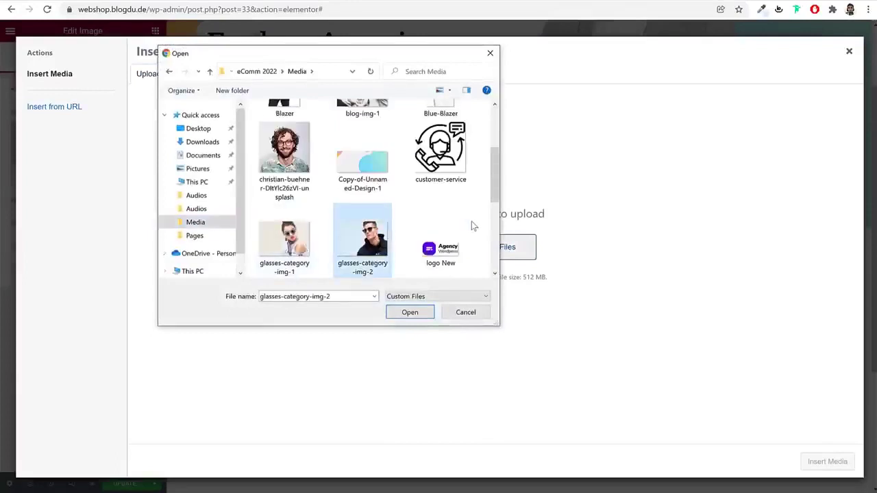
scroll(472, 226, down, 3)
ctrl+click(363, 233)
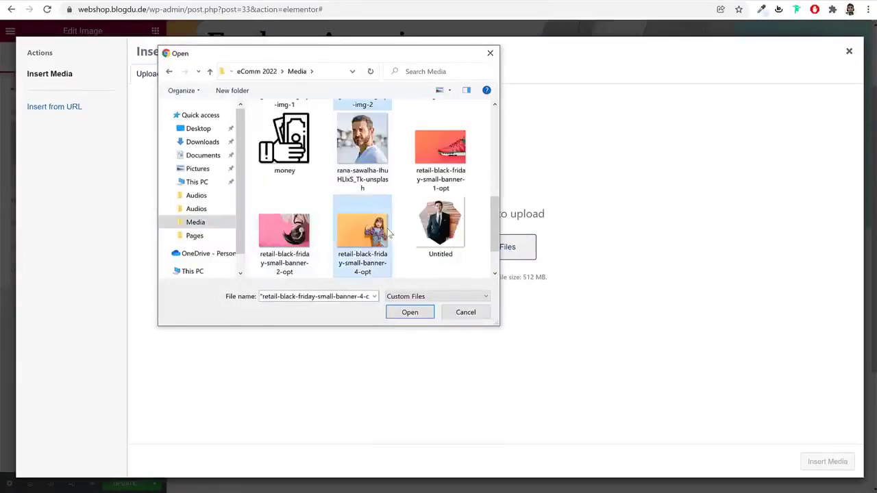
Upload both images and insert glasses-category-img-2 into the first column's Image widget
scroll(438, 226, down, 2)
scroll(425, 230, up, 4)
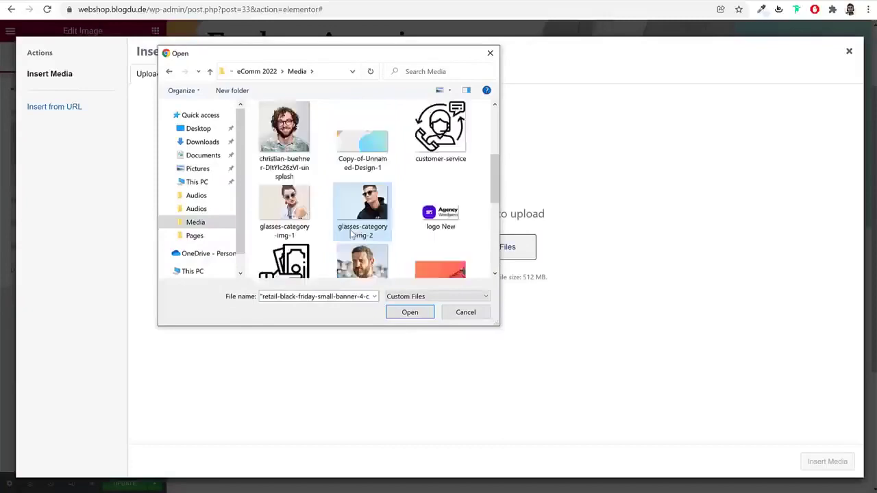
scroll(425, 230, down, 4)
click(410, 312)
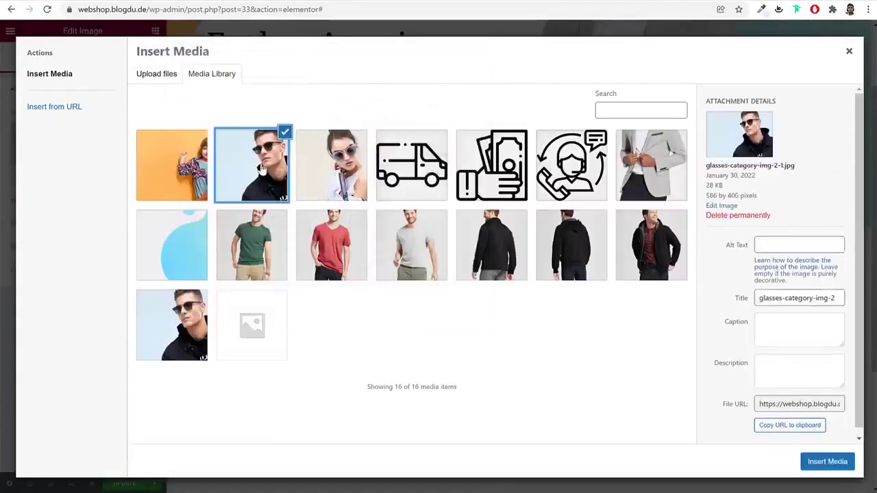
click(827, 462)
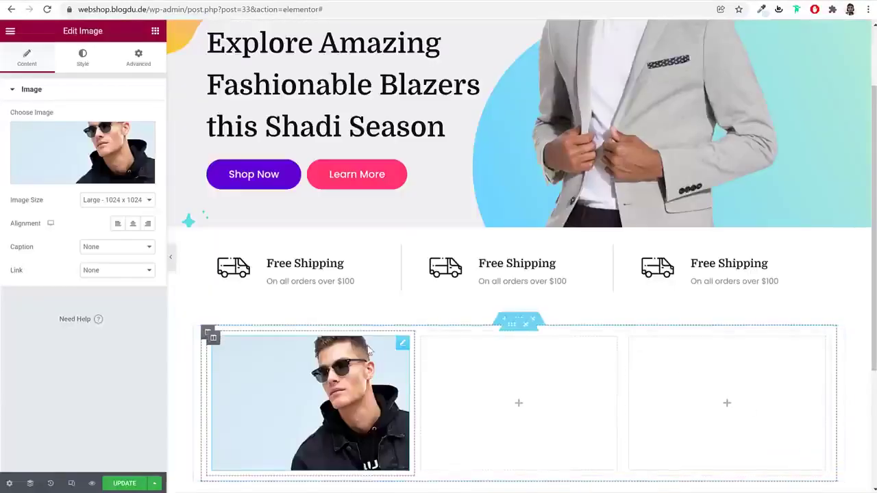
scroll(313, 264, down, 2)
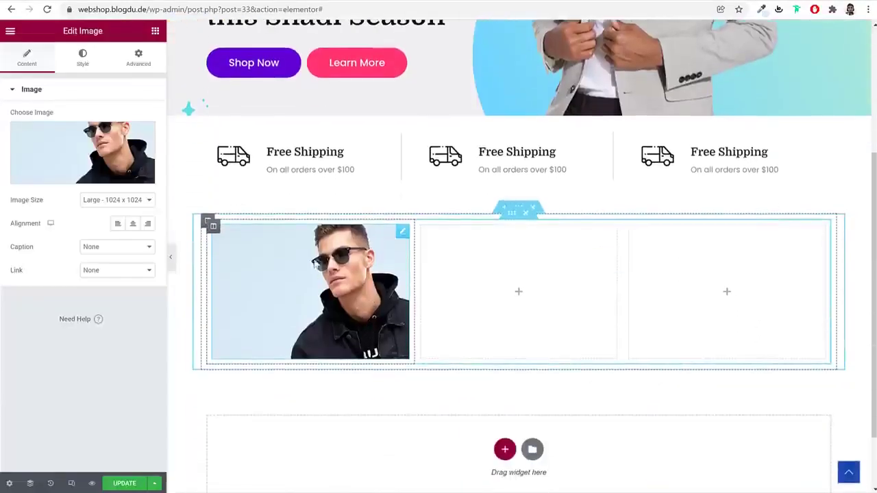
Show the sunglasses image at Full size with a 5 px border radius, previewing without the panel
click(125, 203)
click(118, 312)
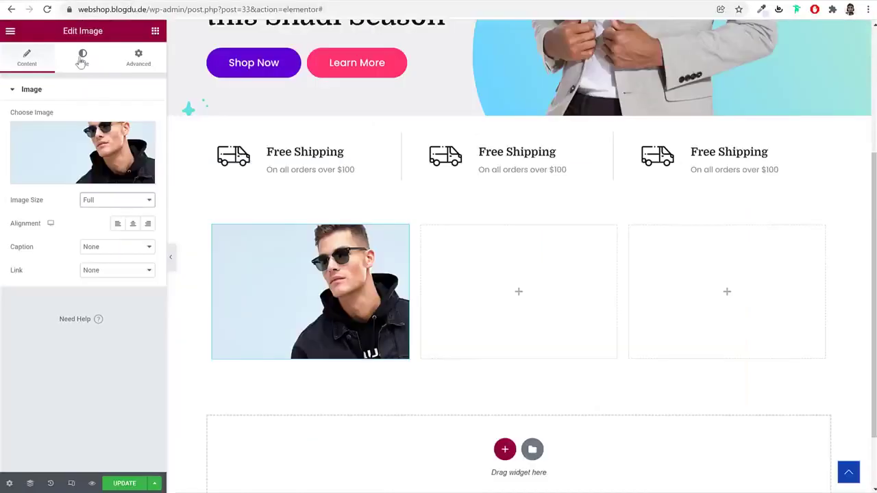
click(81, 60)
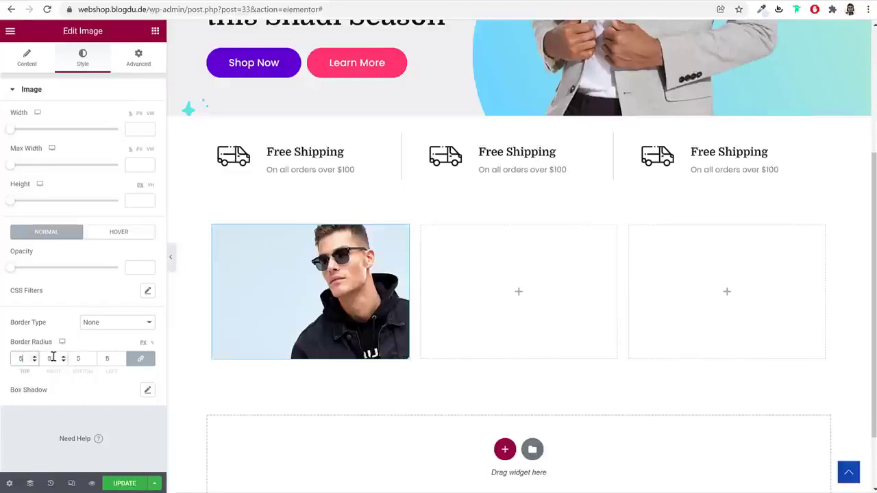
click(171, 259)
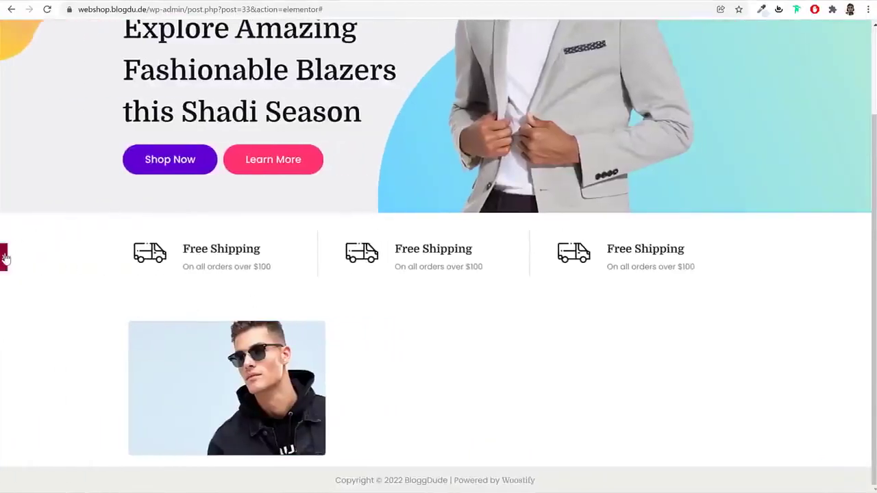
click(4, 257)
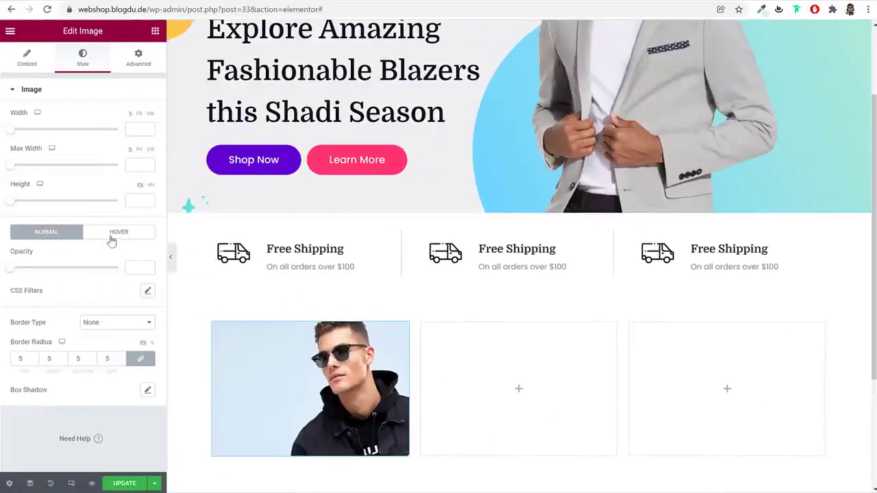
Try the Grow and Push hover animations on the sunglasses image, then settle on Float
click(112, 236)
scroll(103, 275, down, 2)
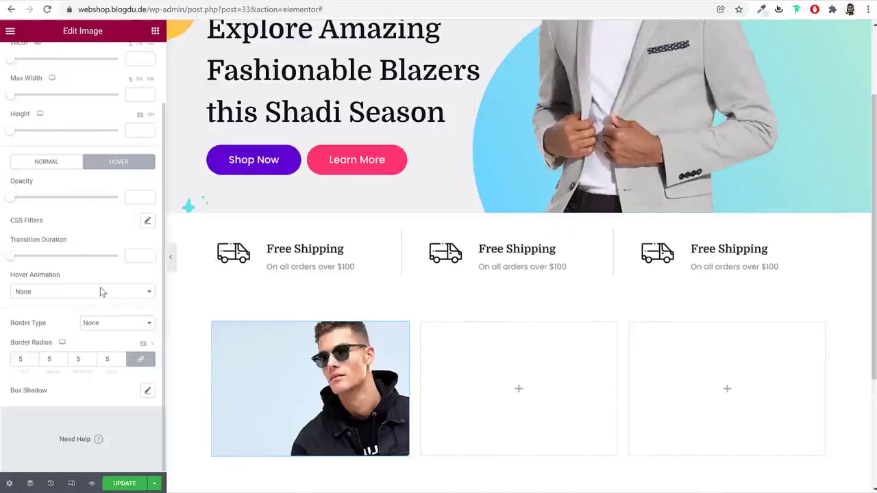
click(74, 293)
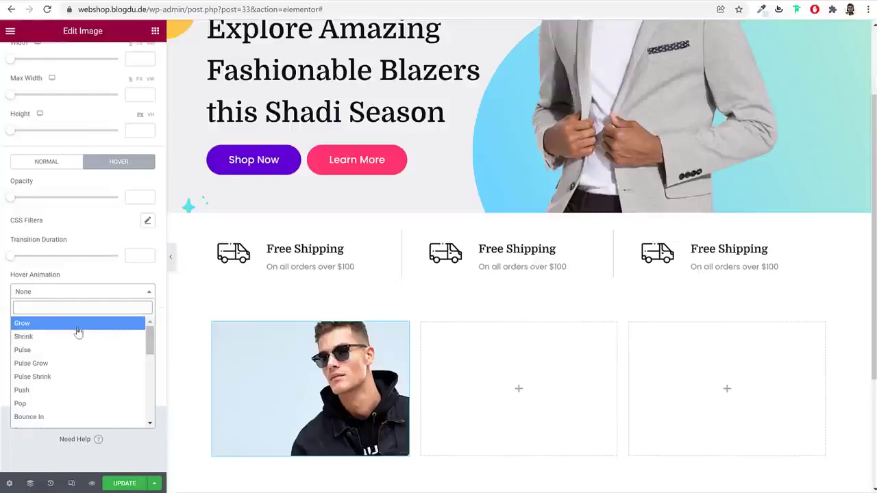
click(77, 328)
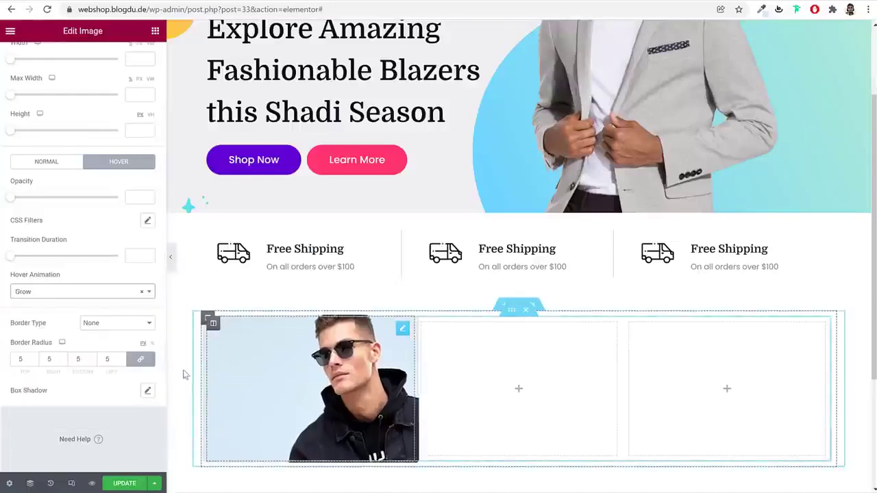
click(81, 293)
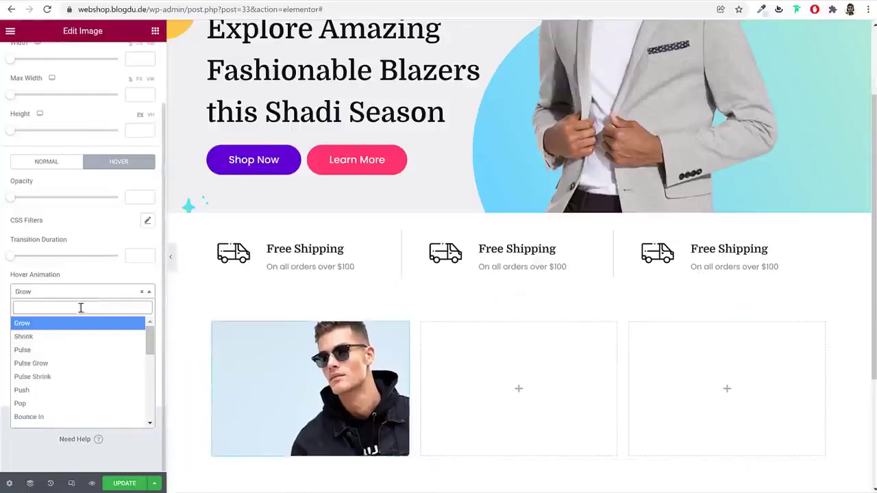
click(60, 390)
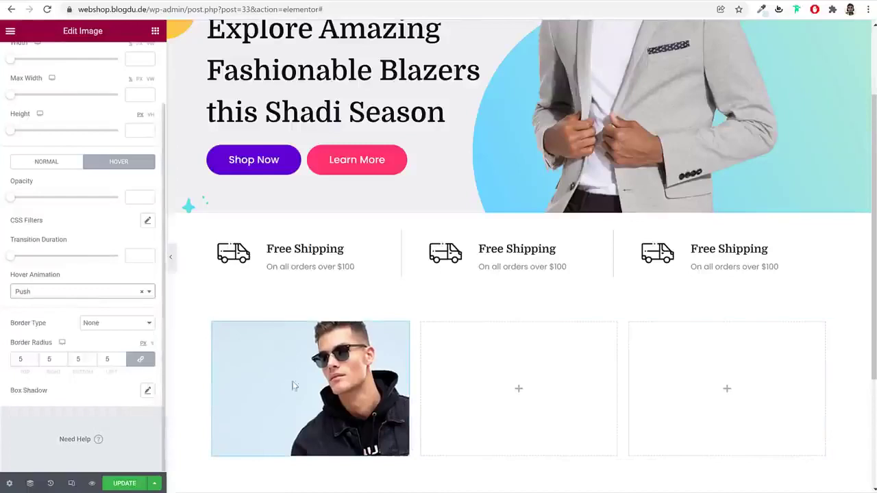
click(97, 292)
scroll(80, 358, down, 4)
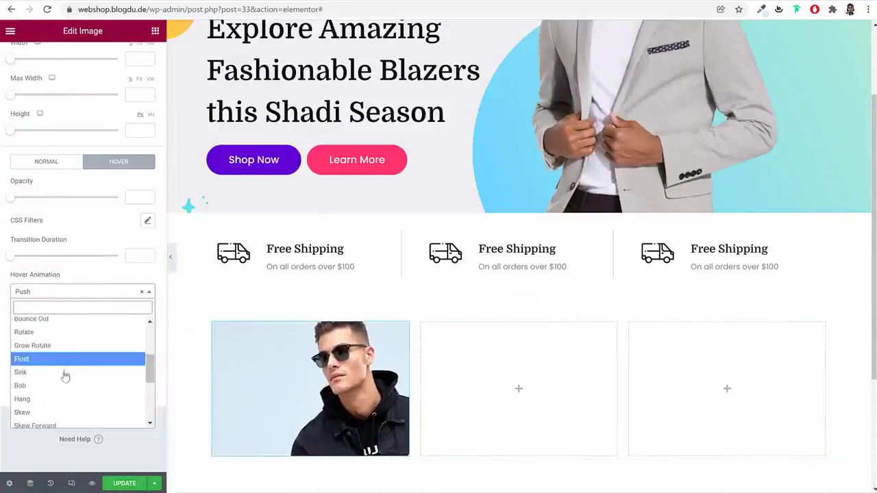
click(64, 359)
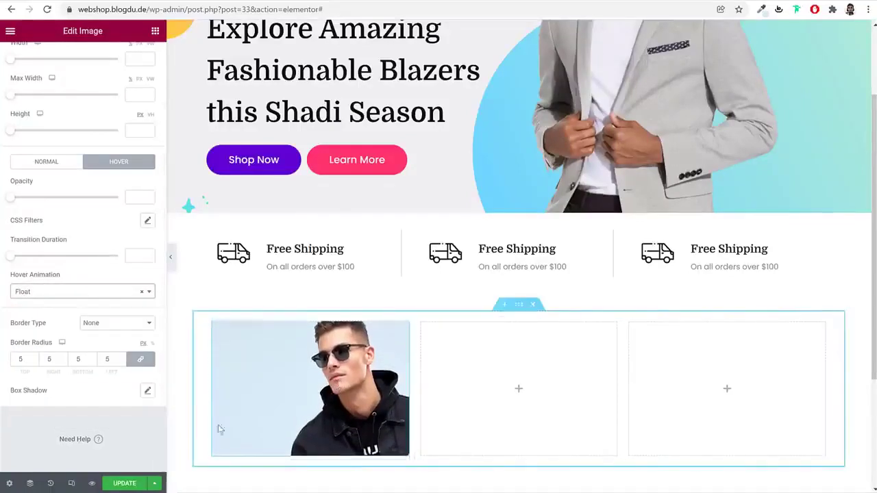
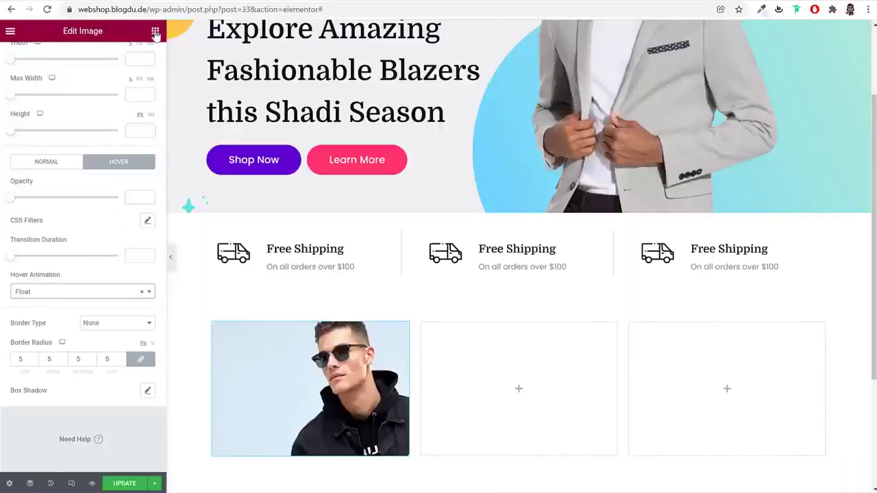
Drag a Heading widget under the first column's image and title it 'T-Shirts'
click(155, 31)
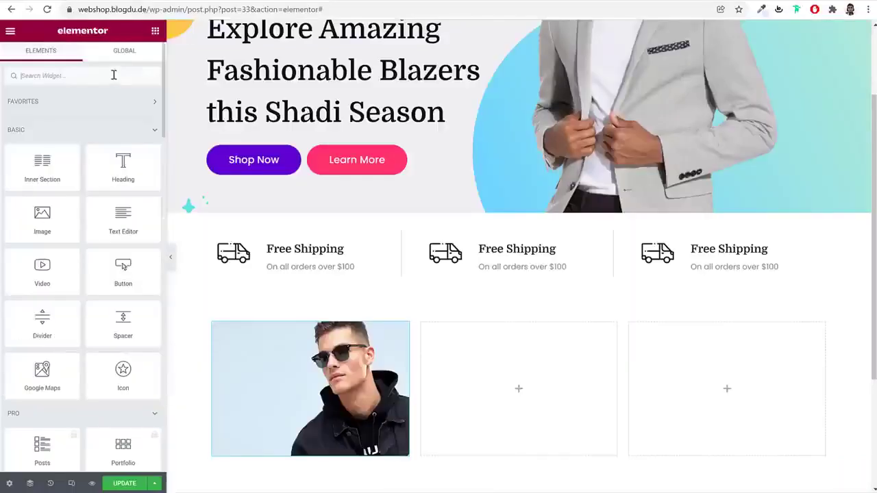
text(he)
drag(53, 104, 313, 411)
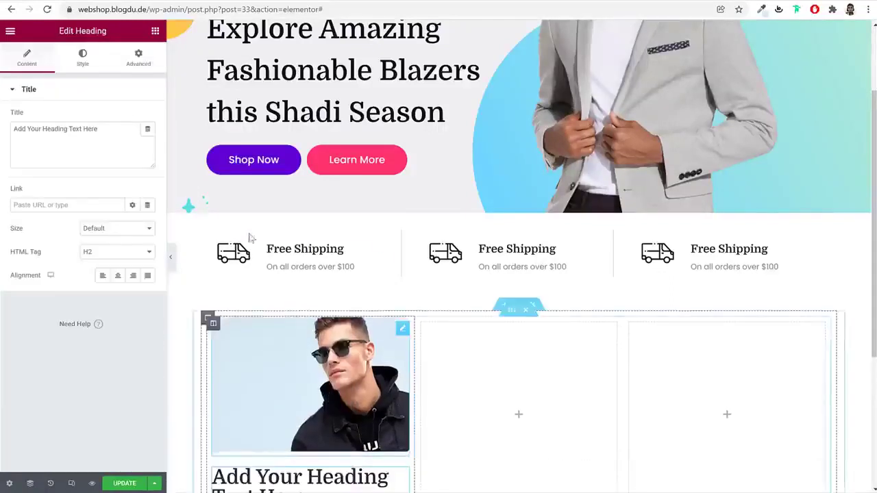
triple_click(92, 157)
text(T-Shirts)
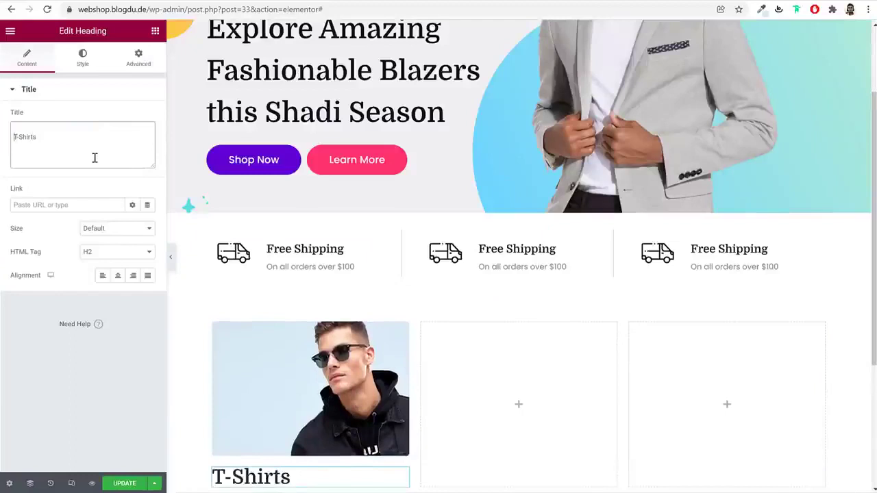
Set the T-Shirts heading typography to size 22 and weight 700
click(82, 58)
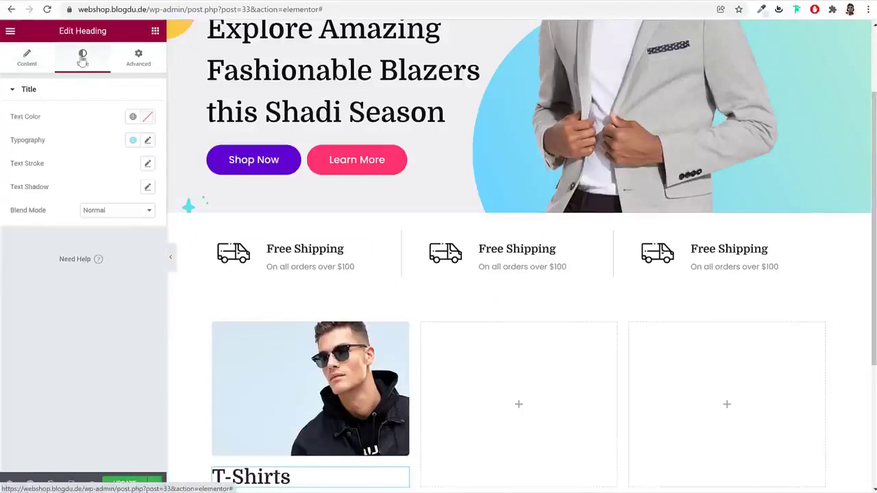
click(148, 140)
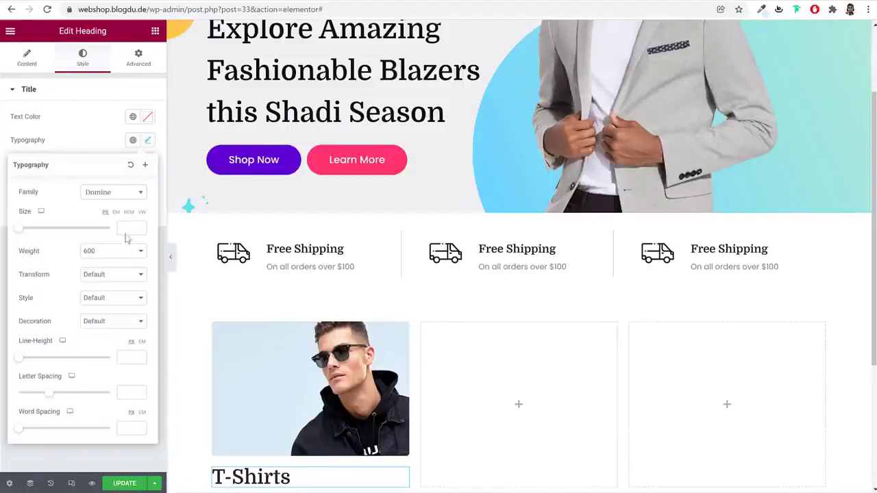
text(22)
click(113, 251)
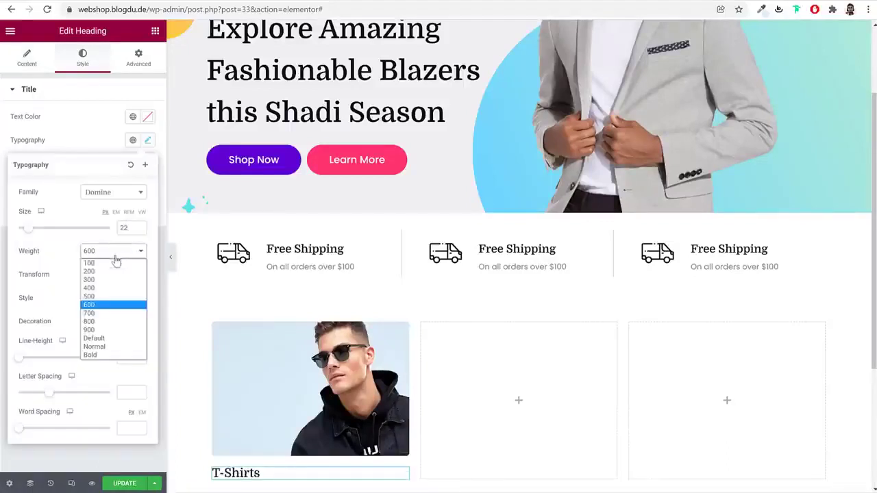
click(100, 314)
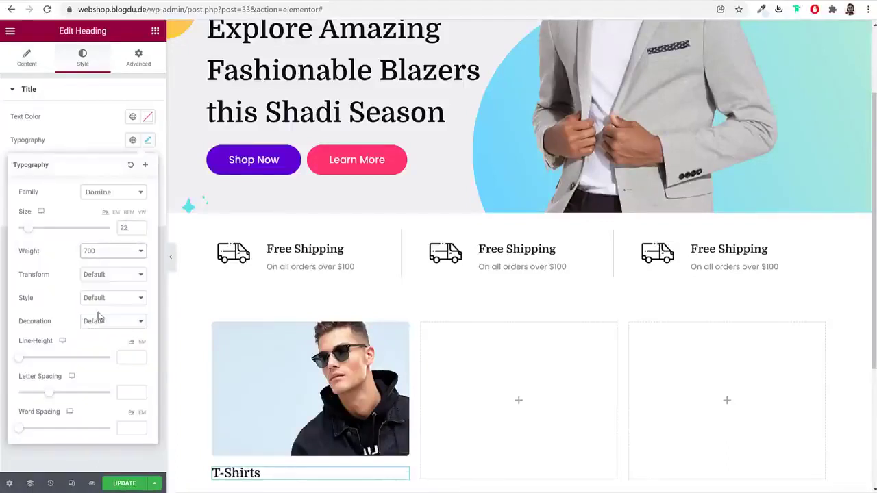
click(148, 142)
scroll(331, 412, down, 3)
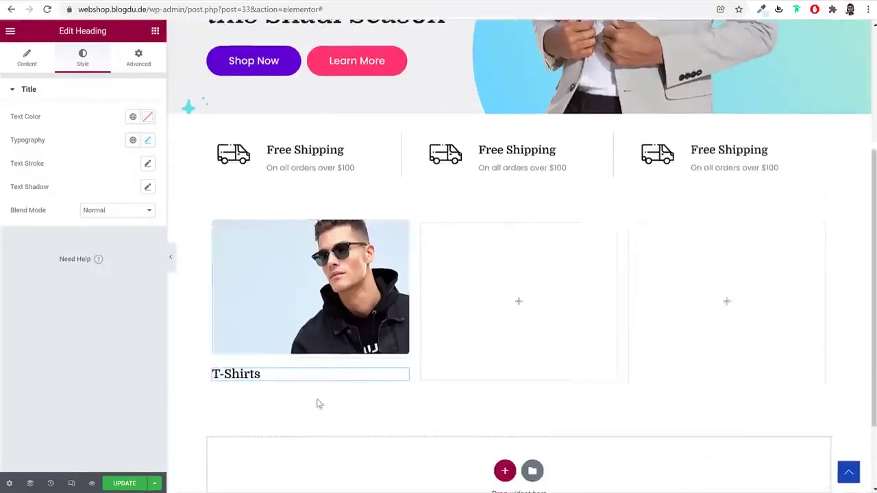
click(138, 58)
Unlink the T-Shirts heading margins and set top to -100 and left to 30
click(141, 130)
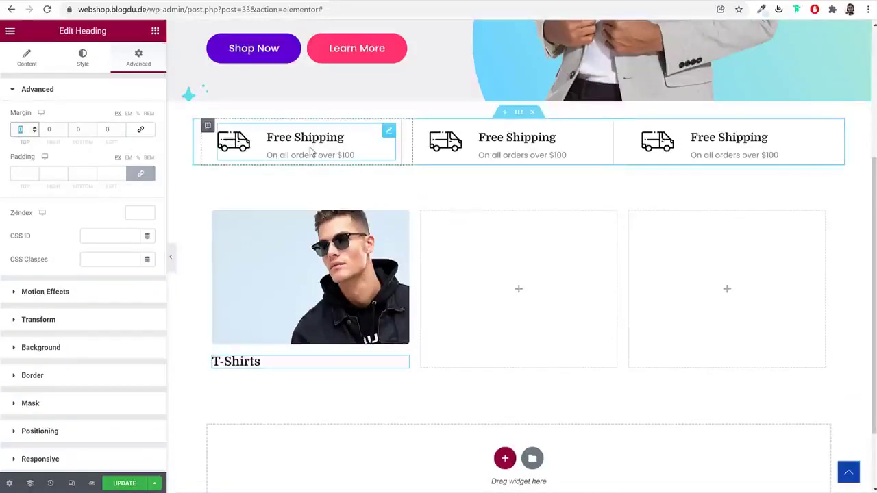
text(100)
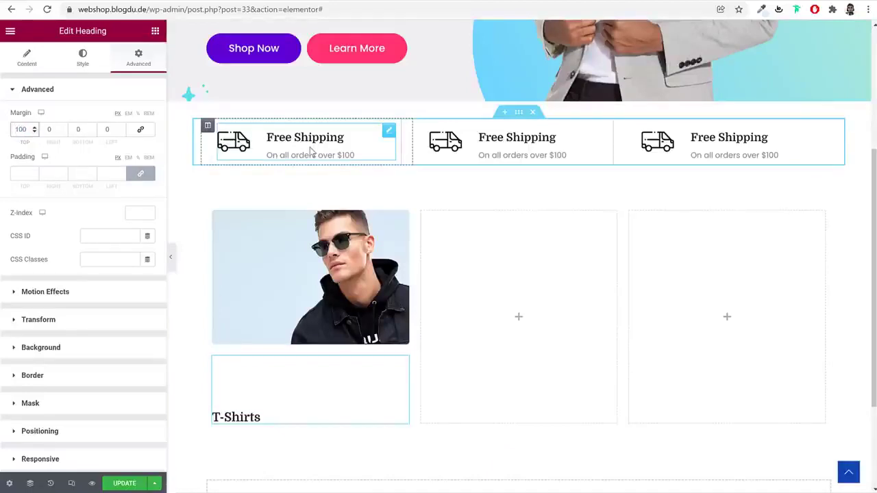
key(Home)
text(-)
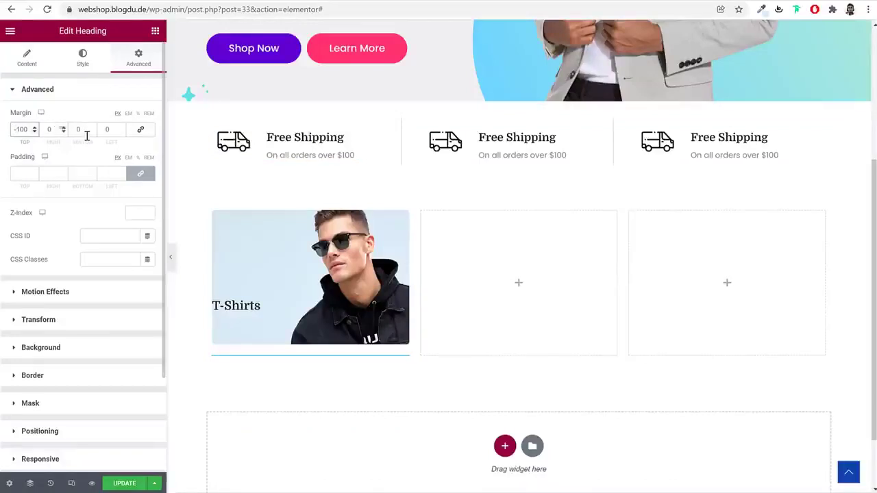
click(109, 130)
text(30)
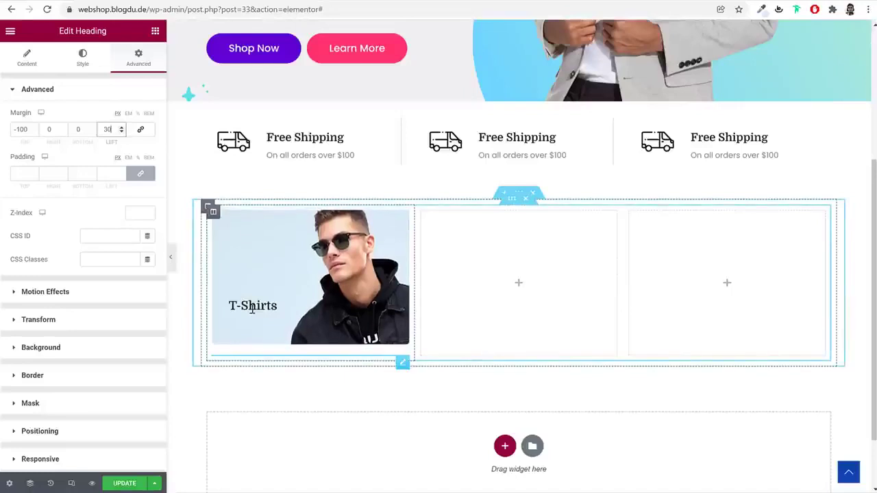
click(30, 67)
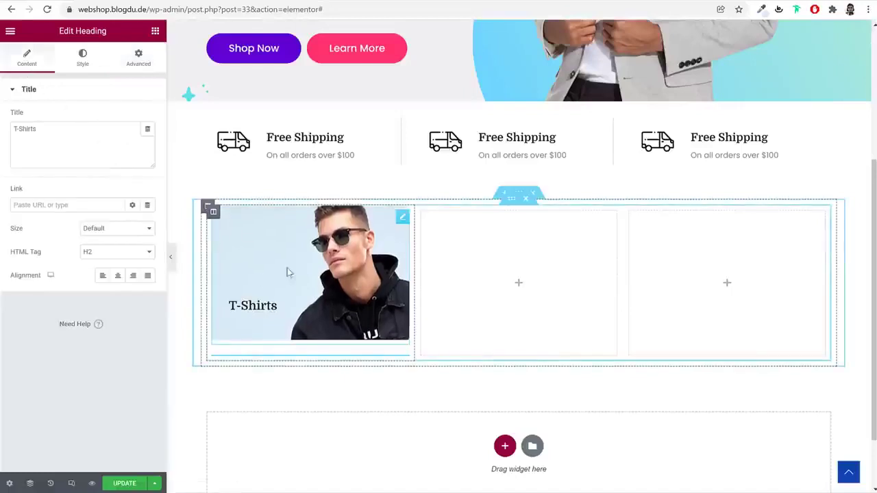
Give the first card image a custom URL link to the Black Fashion Jacket product
click(402, 223)
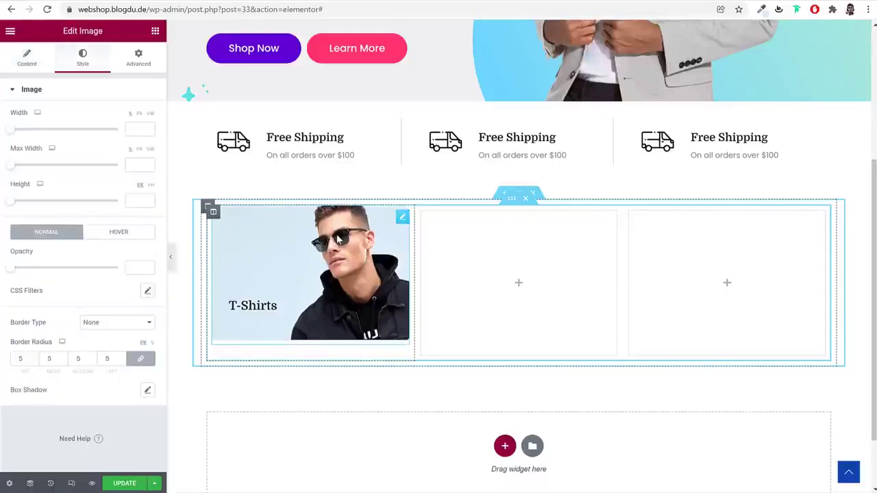
click(15, 74)
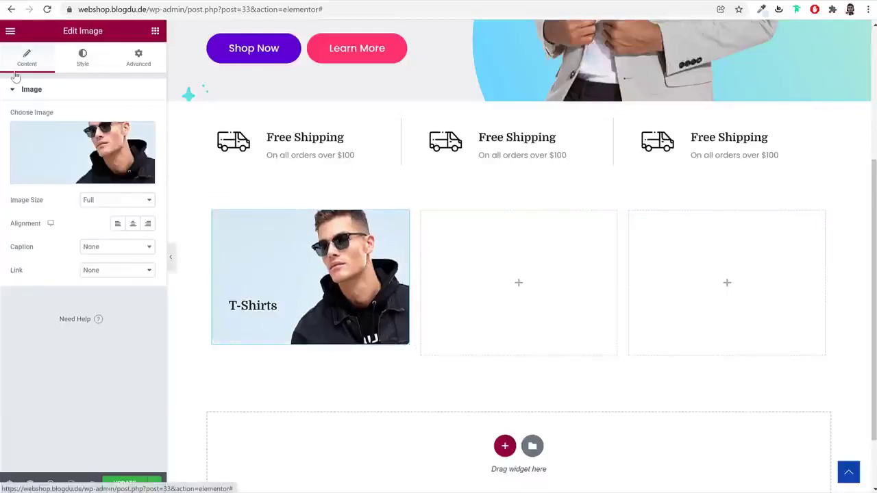
click(121, 272)
click(122, 299)
click(102, 293)
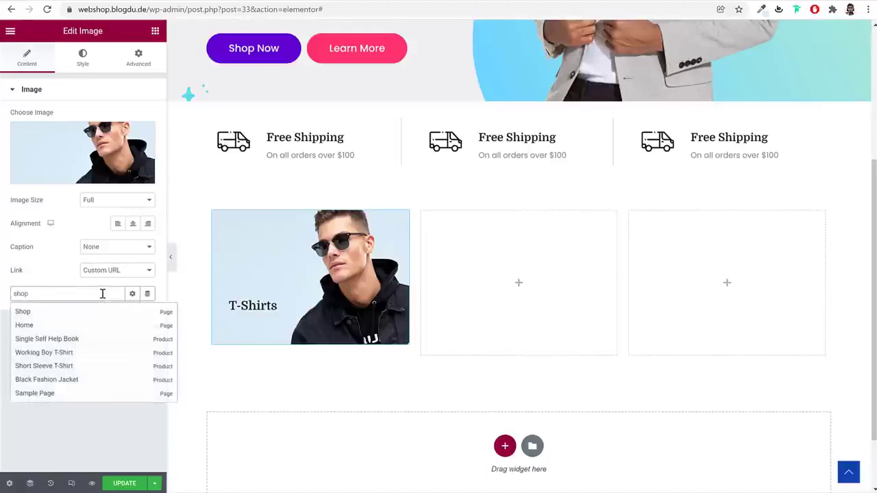
text(jac)
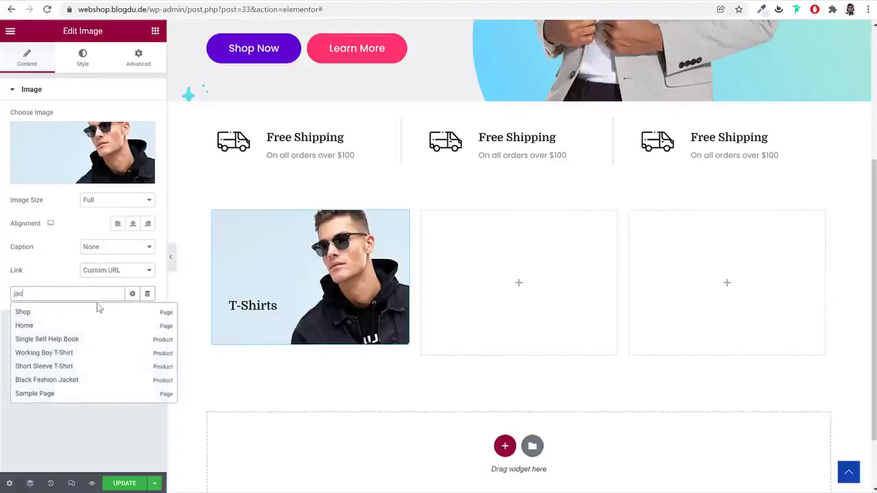
text(k)
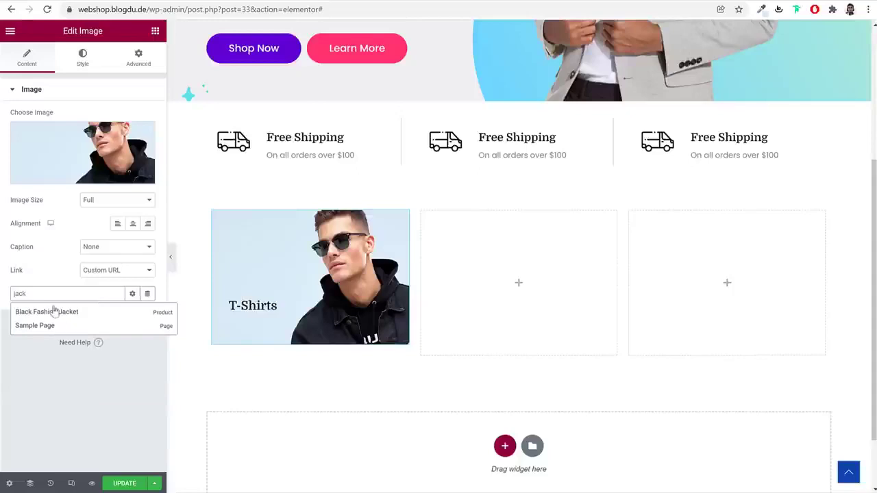
click(70, 317)
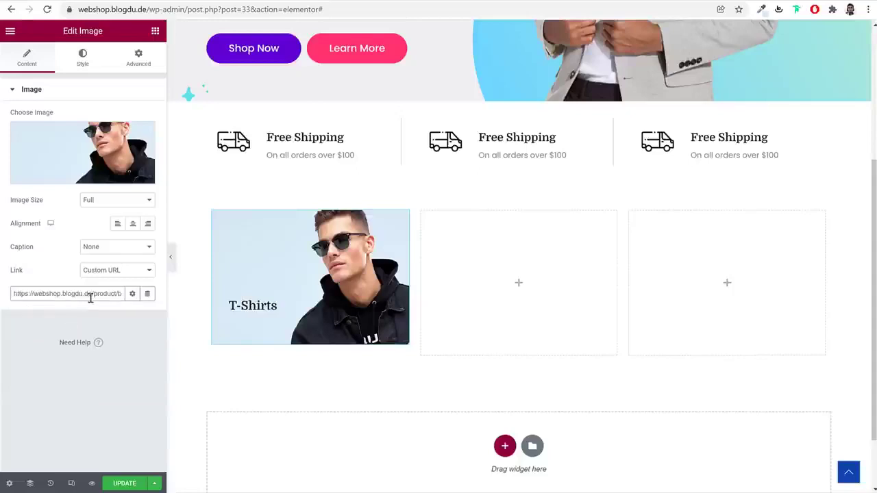
mouse_move(88, 294)
mouse_down()
mouse_move(116, 294)
mouse_move(103, 300)
mouse_up()
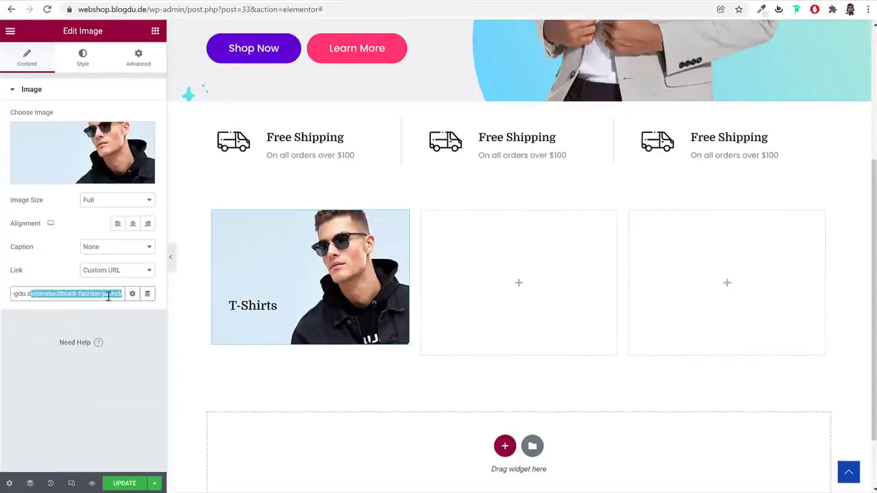
Trim the browser address to /wp-admin and load the WordPress dashboard
drag(190, 5, 78, 9)
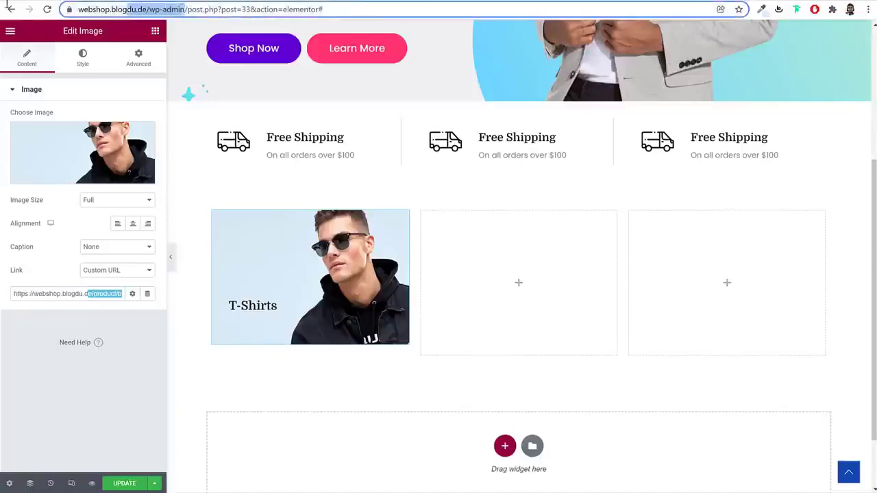
key(shift+End)
key(Delete)
key(Return)
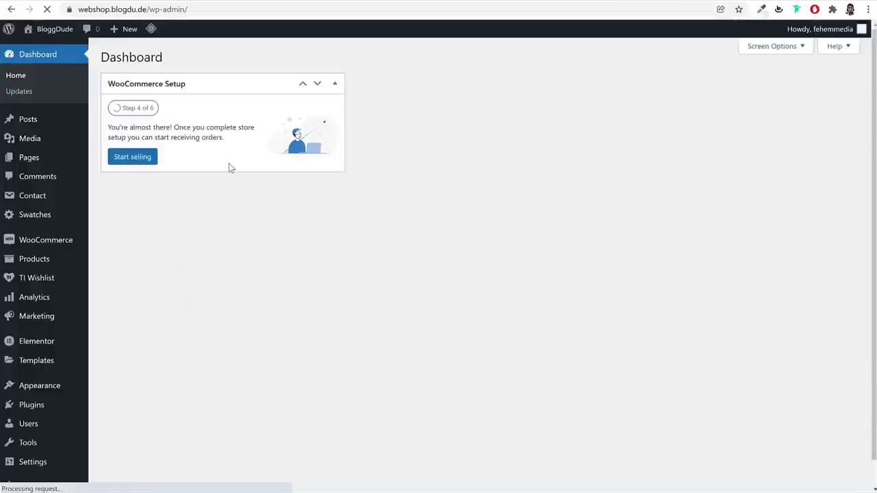
Copy the Jackets category's View link address from Products > Categories
mouse_move(41, 264)
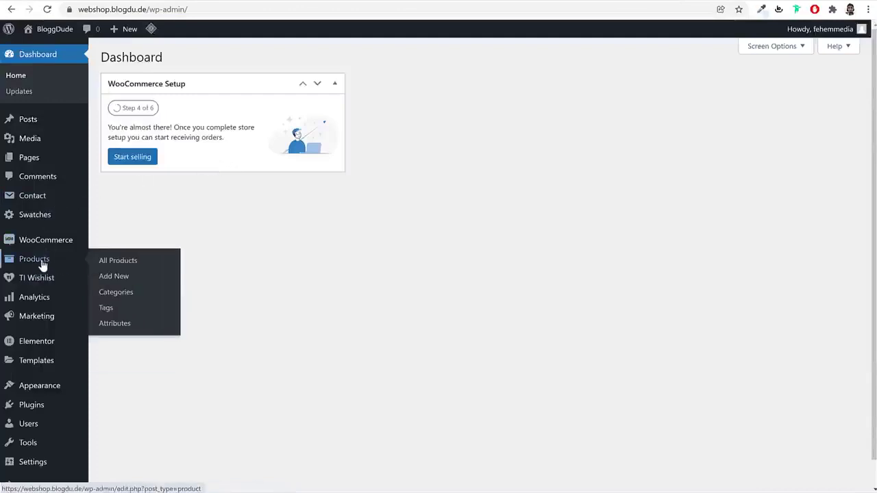
click(113, 295)
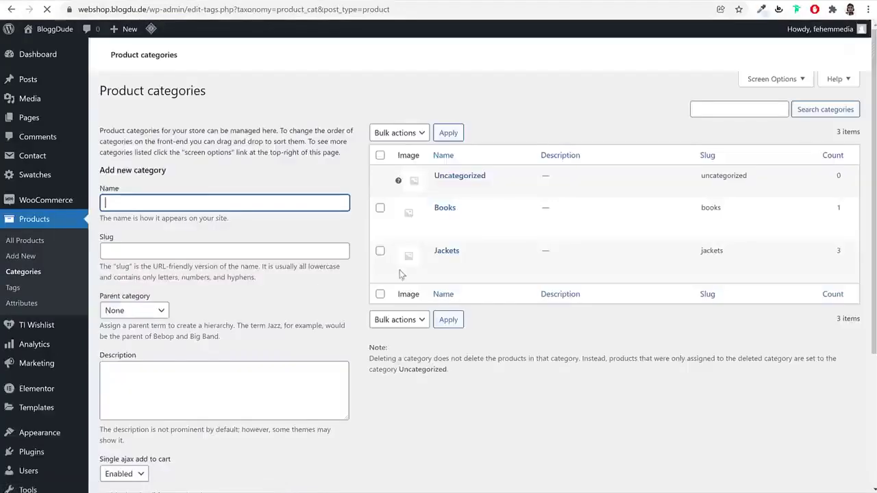
mouse_move(411, 270)
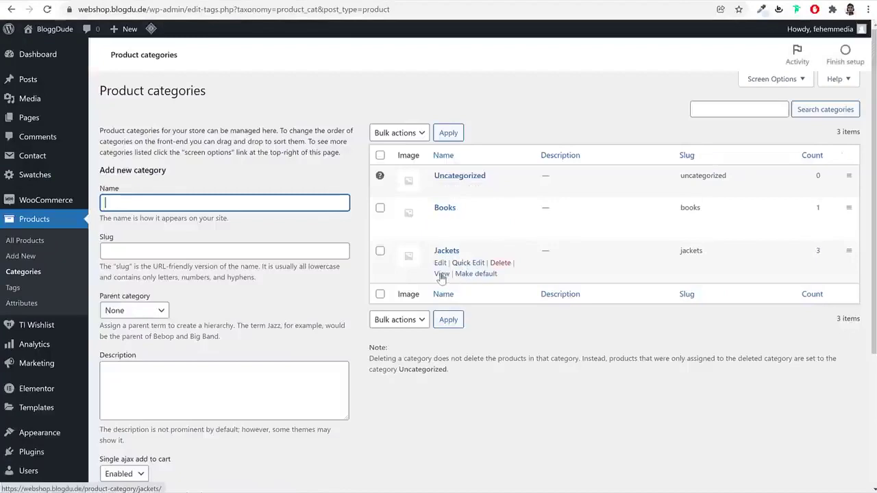
right_click(442, 277)
click(493, 361)
Paste the Jackets category URL as the image link, then drag another Heading into the card
key(alt+Tab)
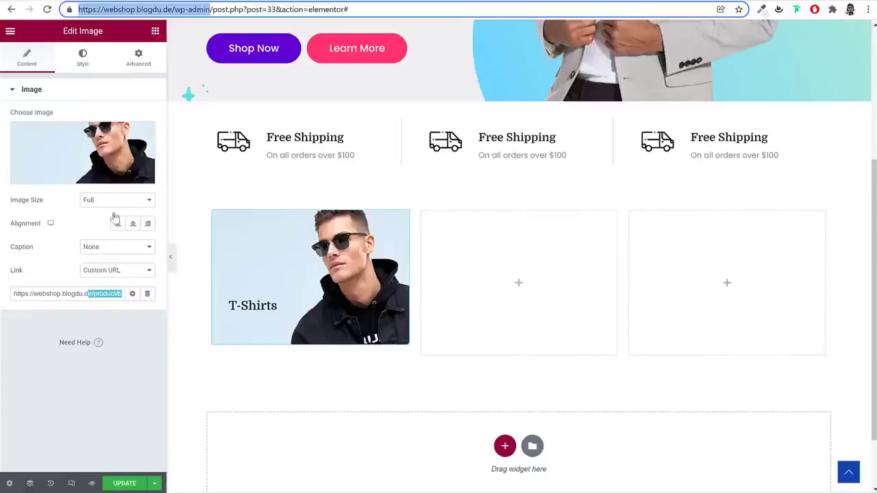
triple_click(106, 287)
key(ctrl+v)
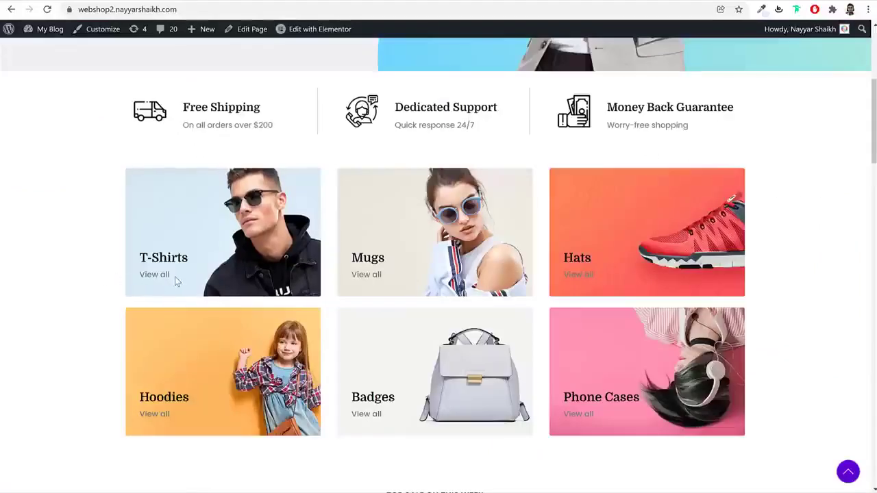
drag(175, 276, 148, 278)
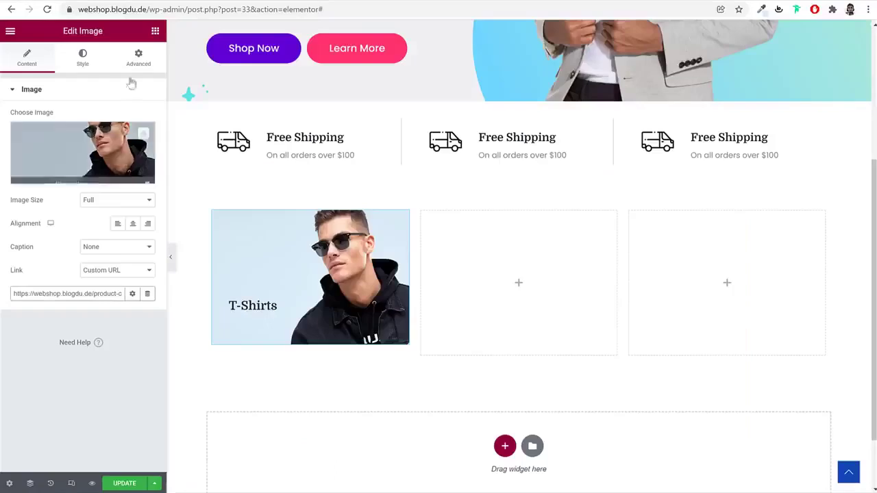
click(155, 31)
drag(123, 172, 221, 302)
Title the new heading 'View all' and set its HTML tag to span
triple_click(94, 161)
key(ctrl+v)
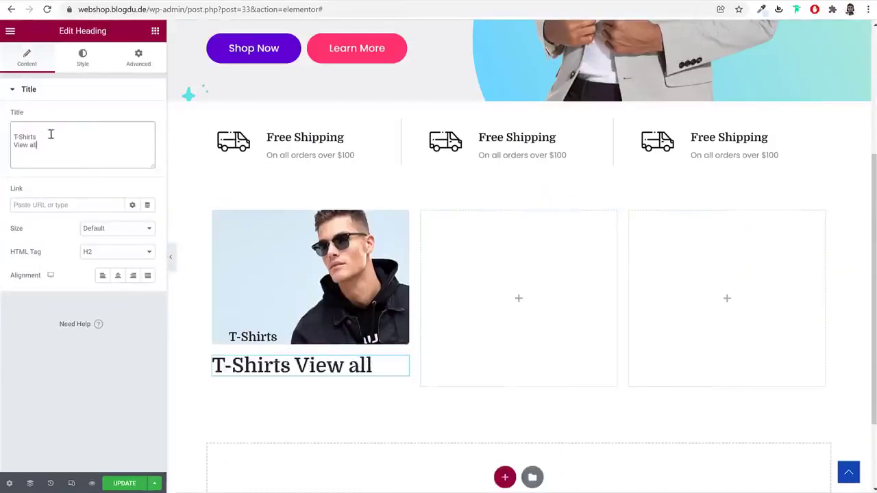
key(BackSpace)
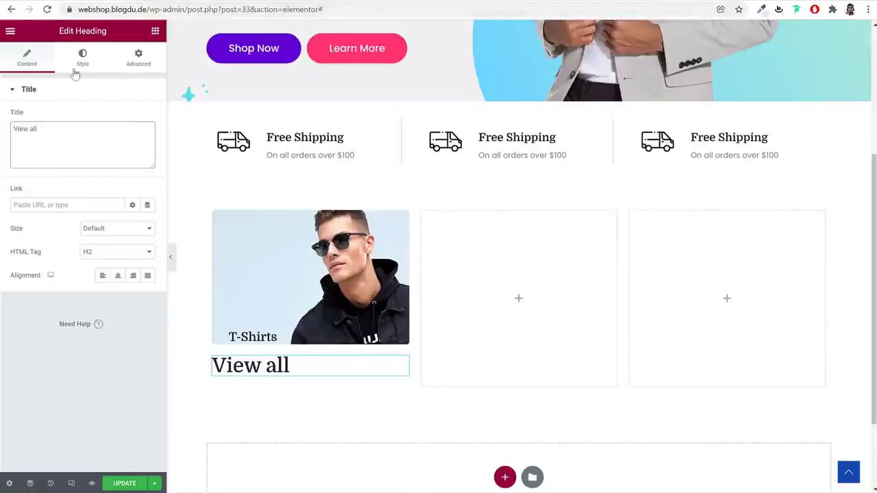
click(108, 258)
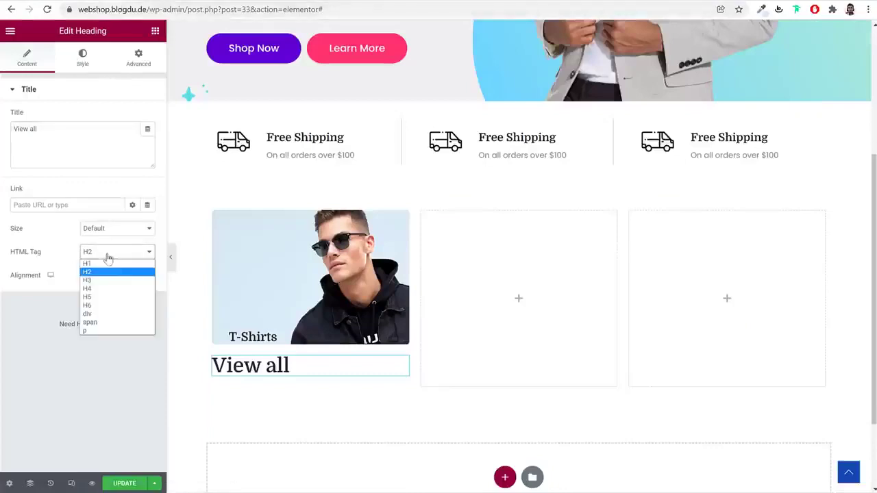
click(101, 323)
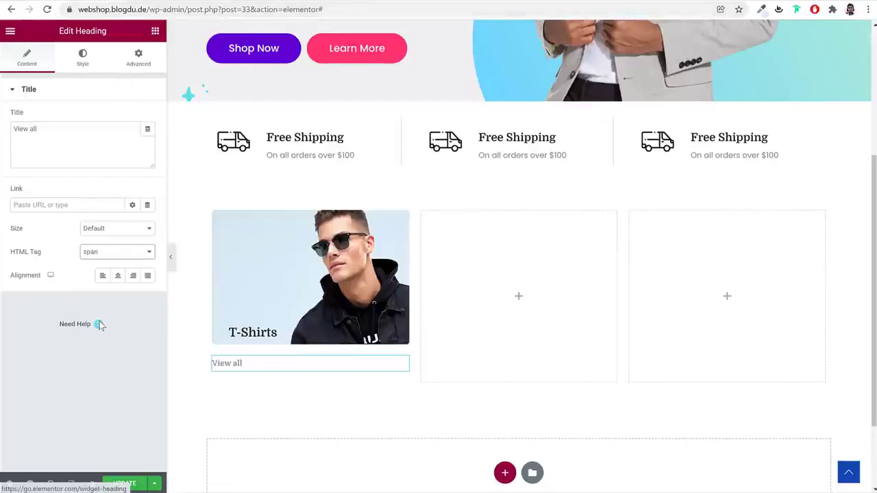
Set the View all heading's typography to Poppins, weight 400
click(81, 60)
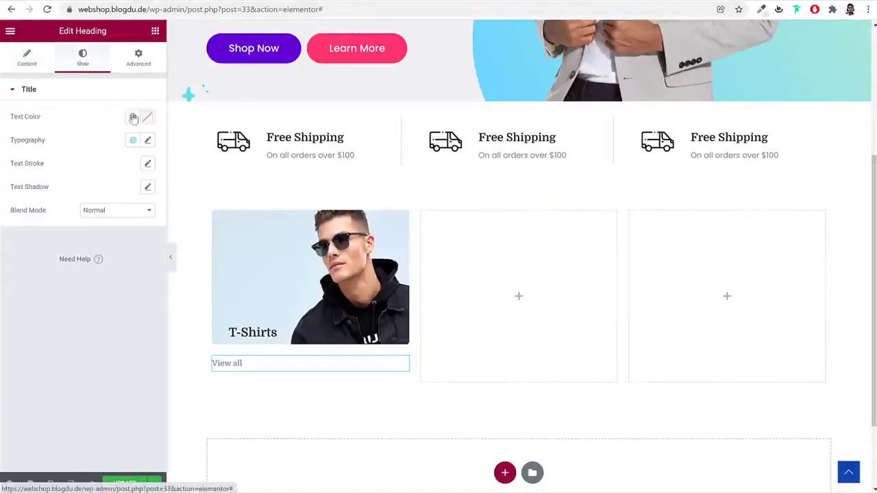
click(147, 141)
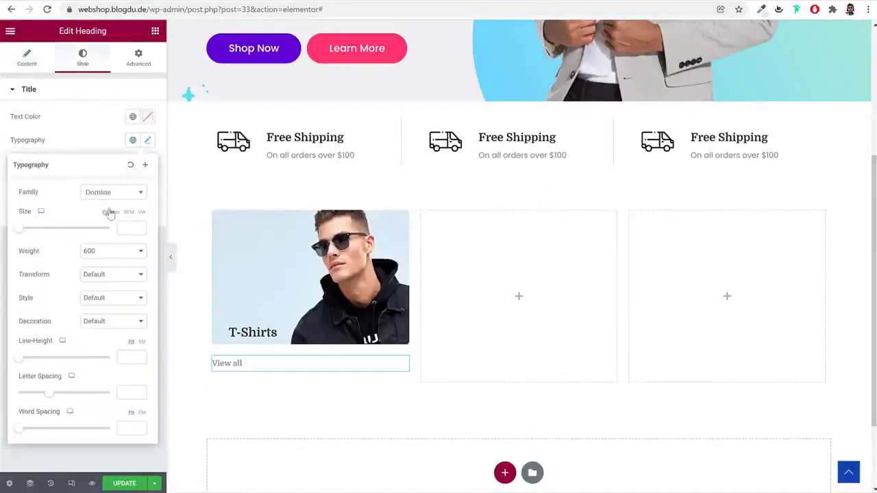
click(110, 194)
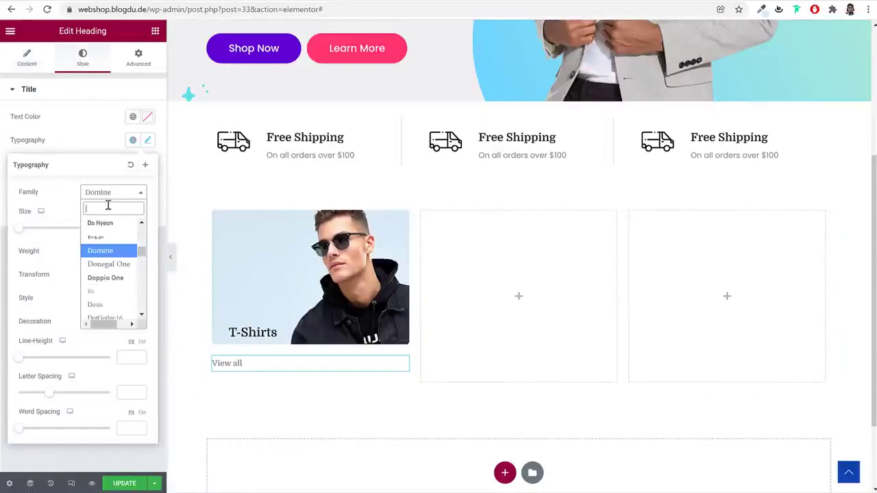
text(pop)
key(Return)
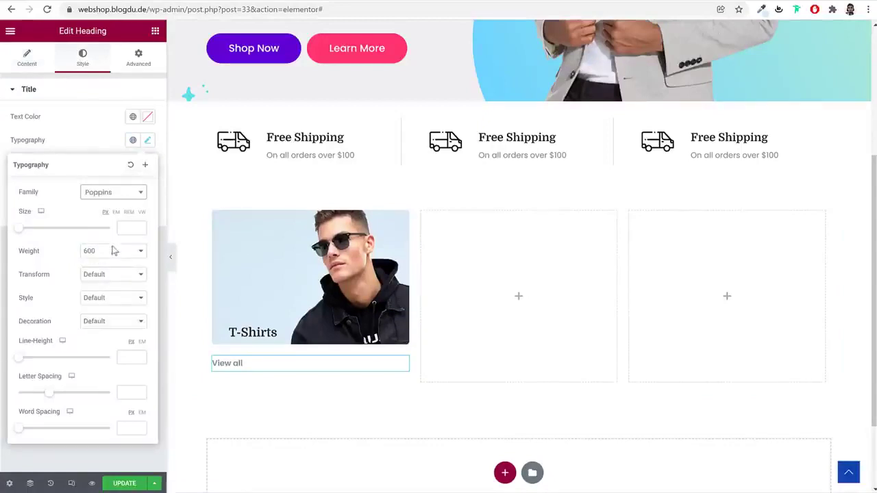
click(115, 250)
click(106, 287)
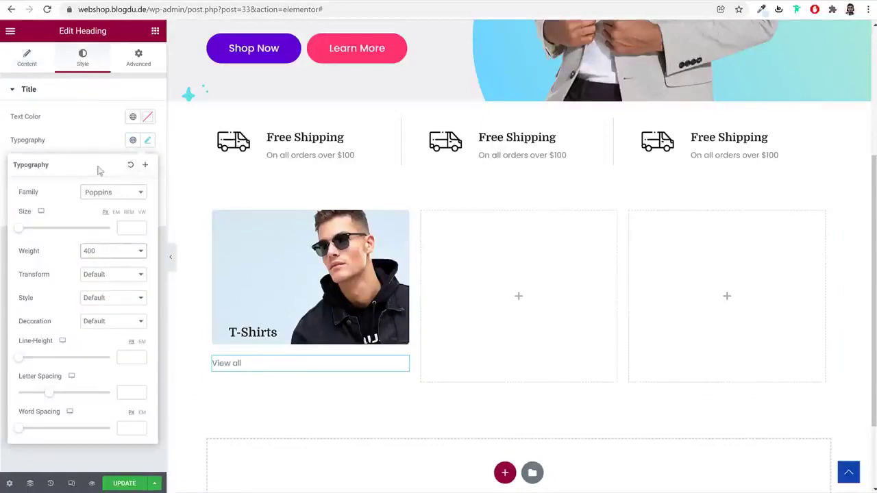
click(90, 130)
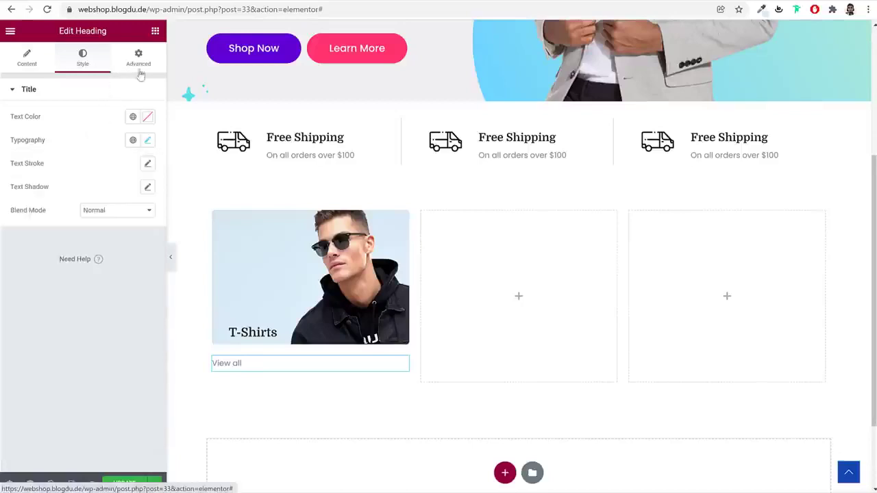
click(258, 334)
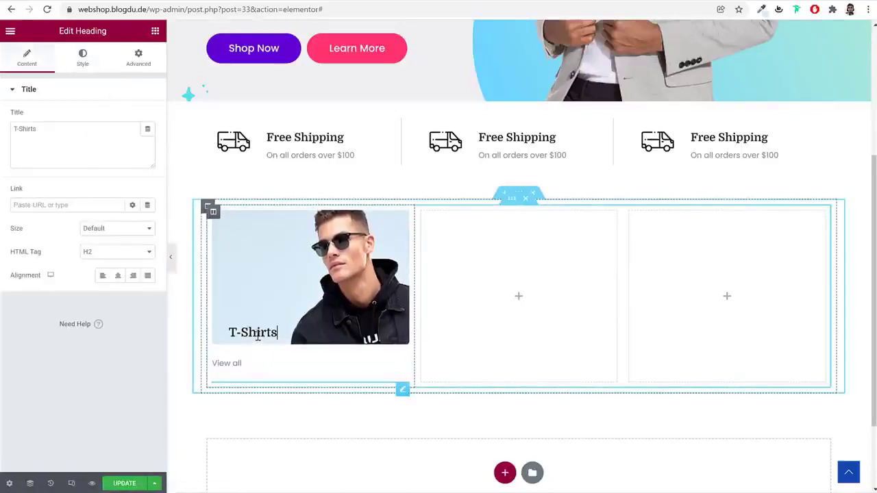
Increase the T-Shirts heading's negative top margin to lift it higher over the image
click(137, 57)
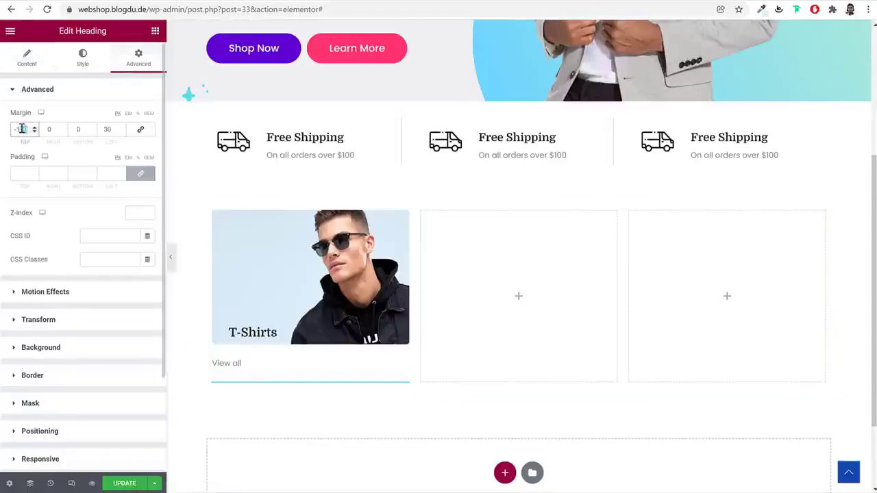
text(30)
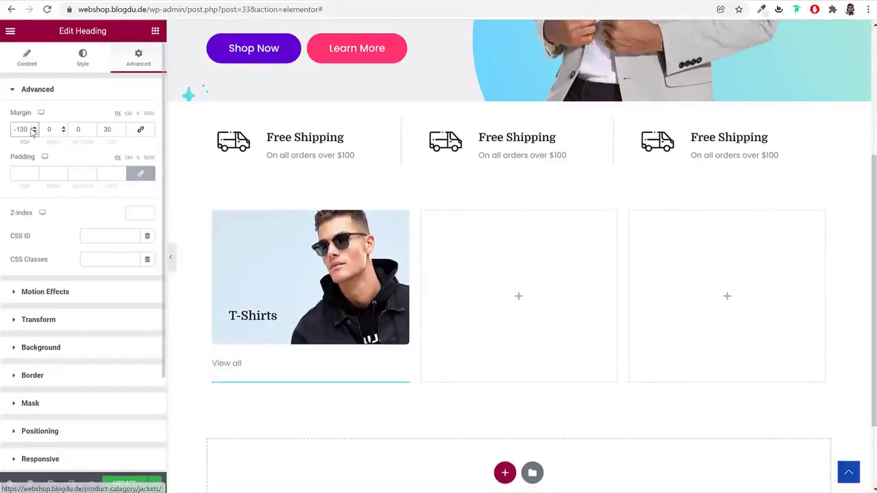
key(BackSpace)
key(BackSpace)
text(60)
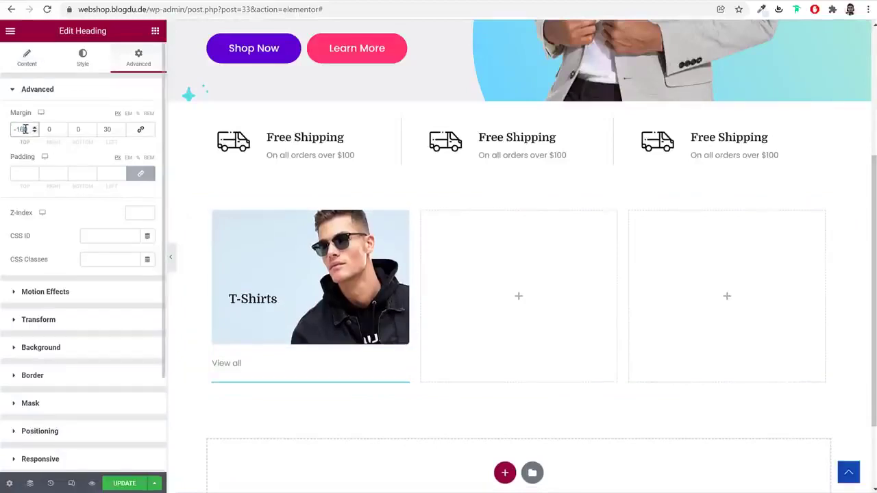
Unlink the View all heading's margins and set top to -130 and left to 30
click(233, 365)
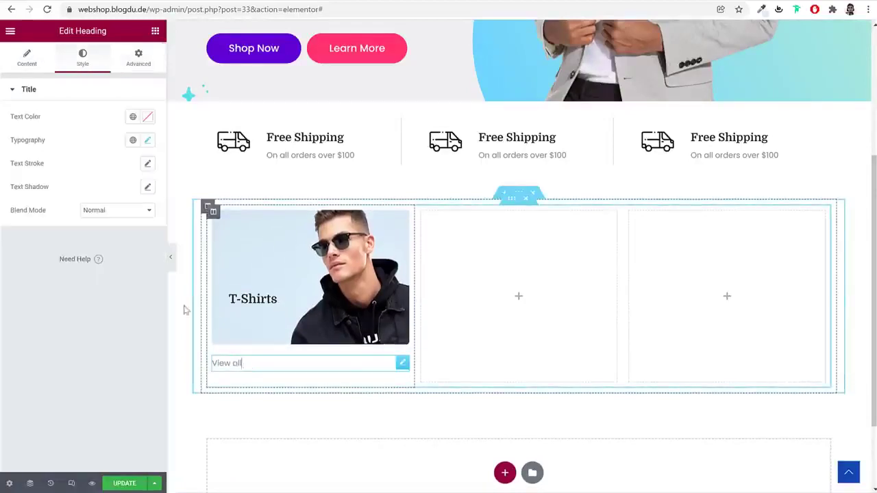
click(139, 57)
click(140, 129)
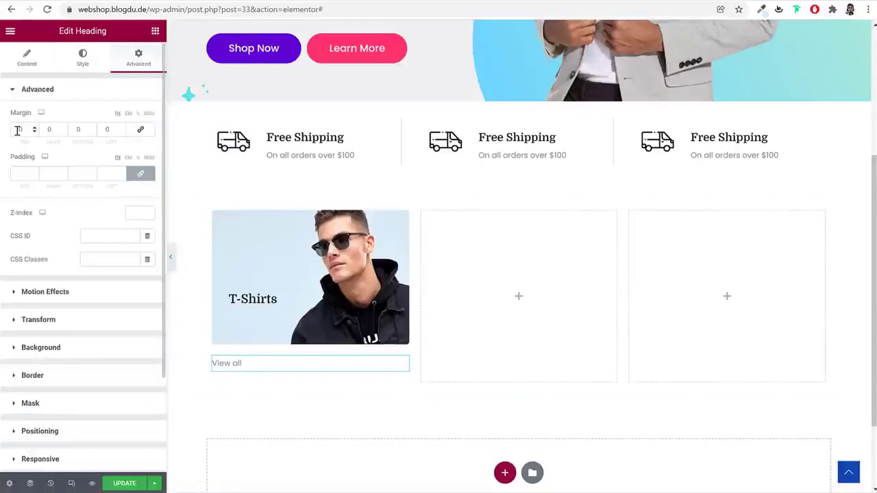
text(100)
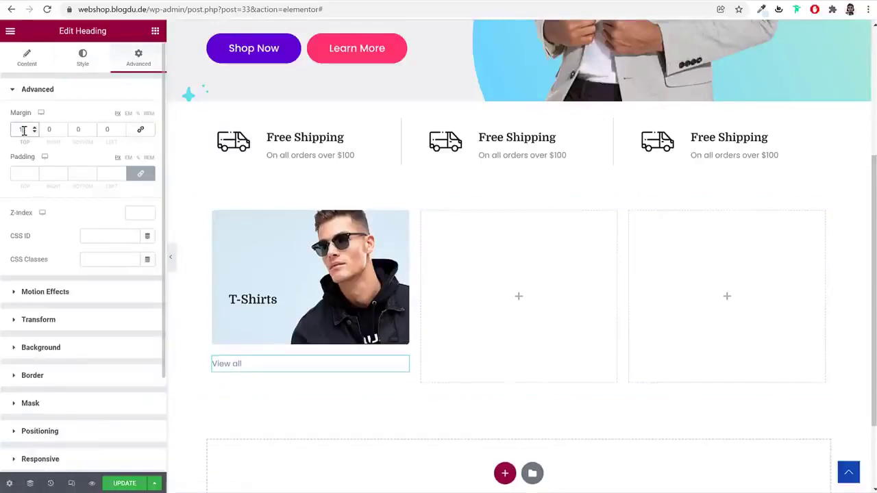
text(-)
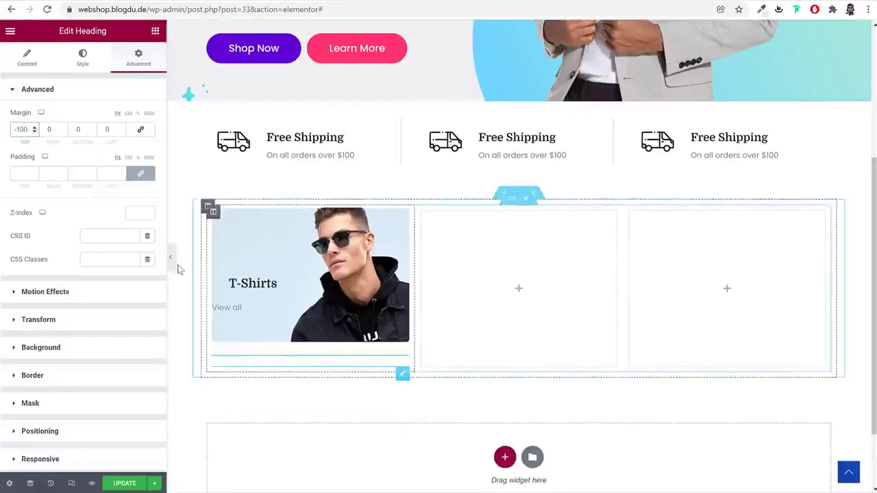
click(107, 129)
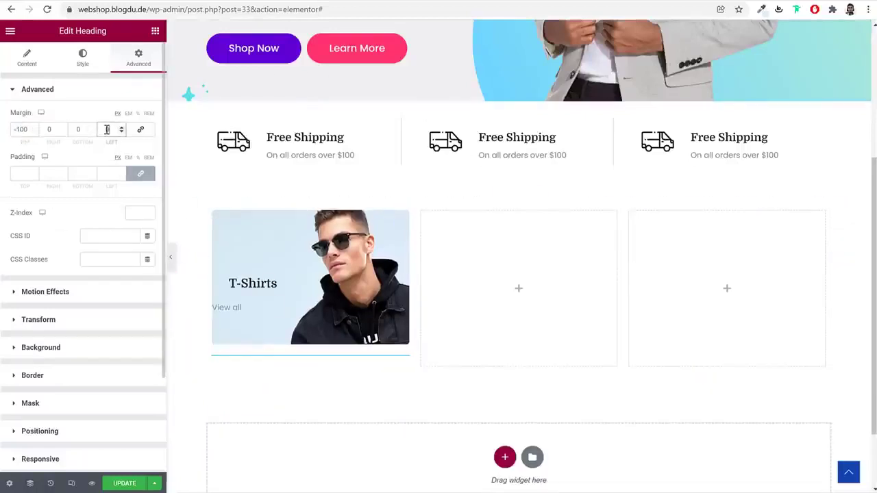
text(30)
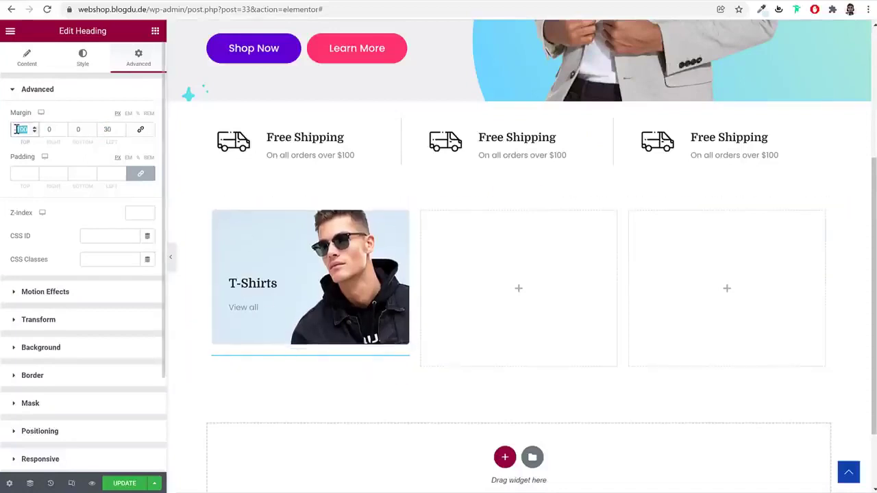
text(-30)
key(BackSpace)
key(BackSpace)
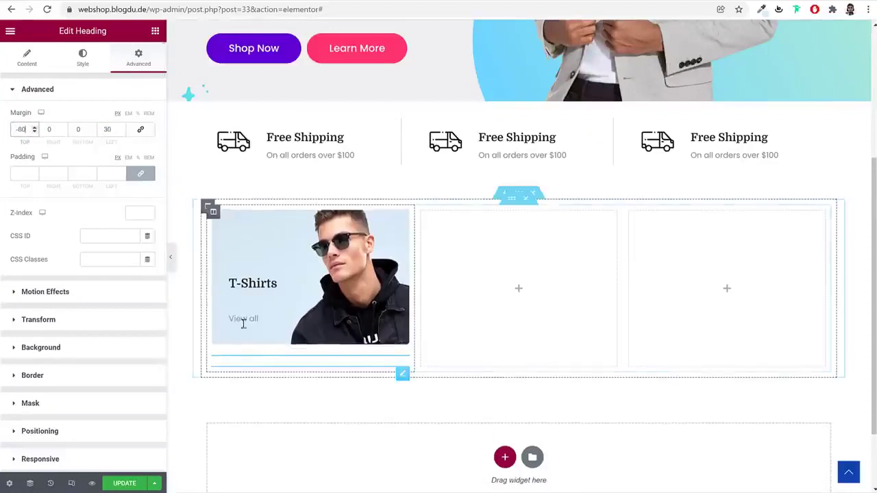
text(100)
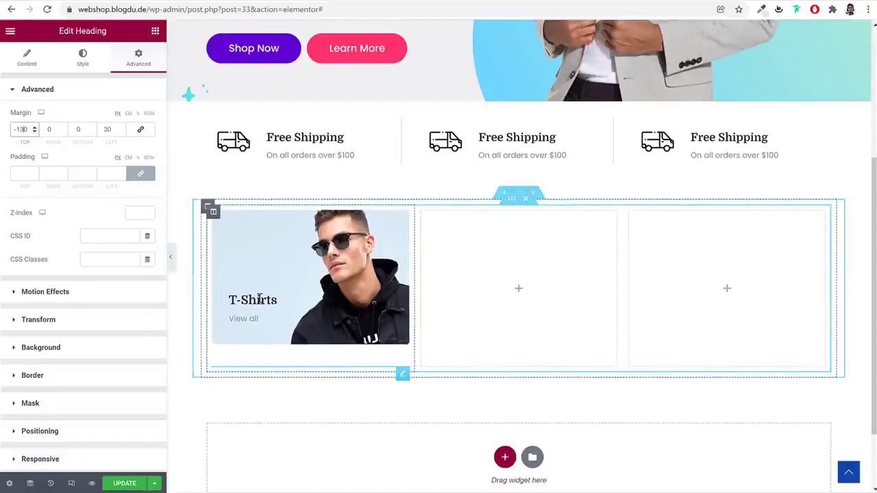
Update the page and preview it without the editor panel
click(128, 483)
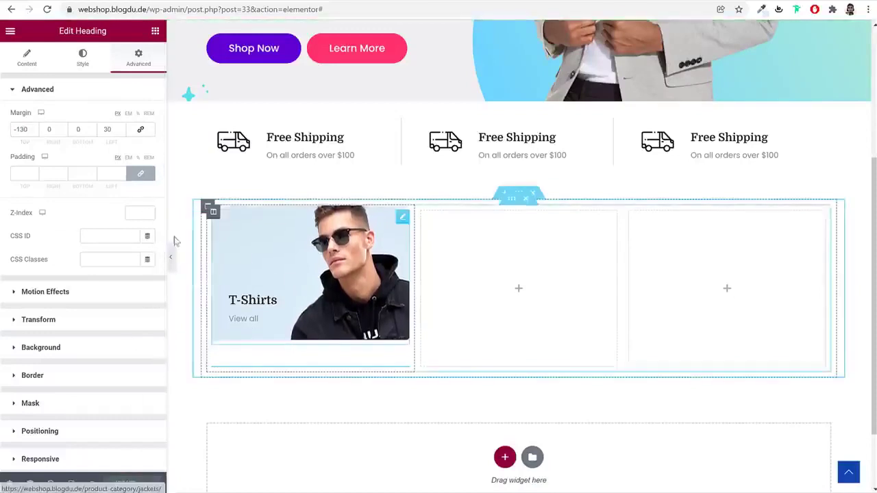
click(171, 257)
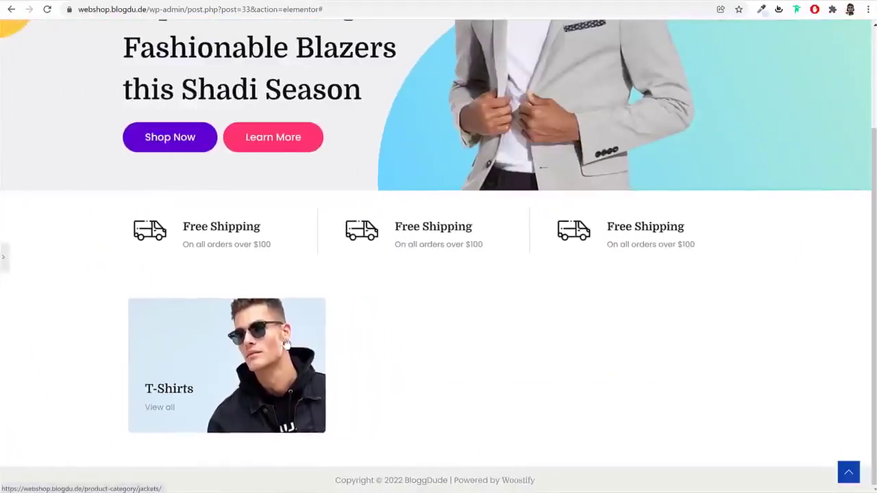
click(5, 259)
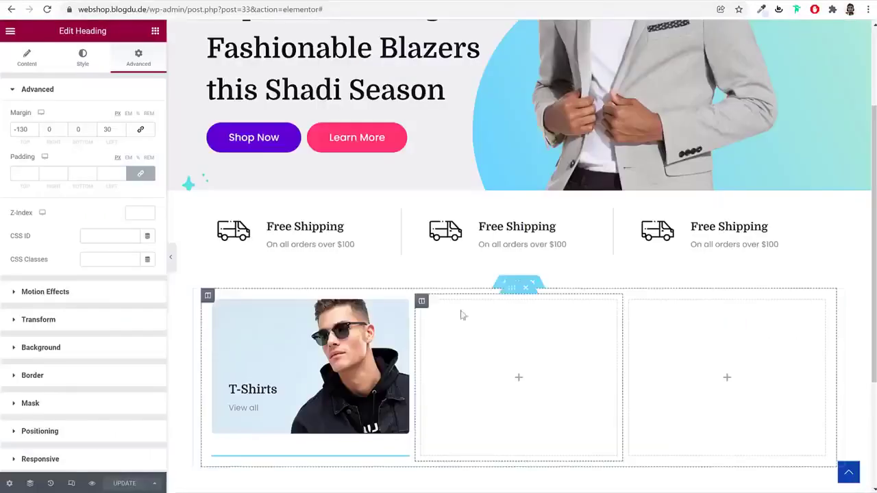
scroll(497, 322, down, 1)
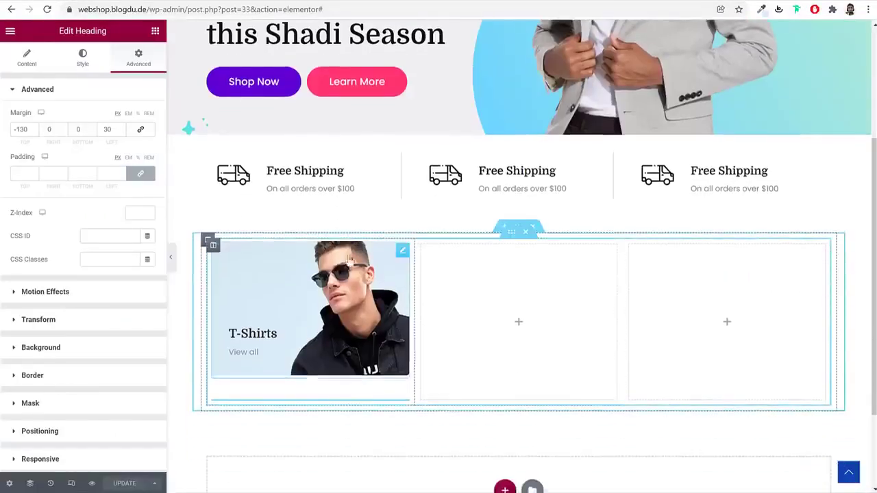
Duplicate the T-Shirts card column twice and delete the leftover empty columns
right_click(213, 248)
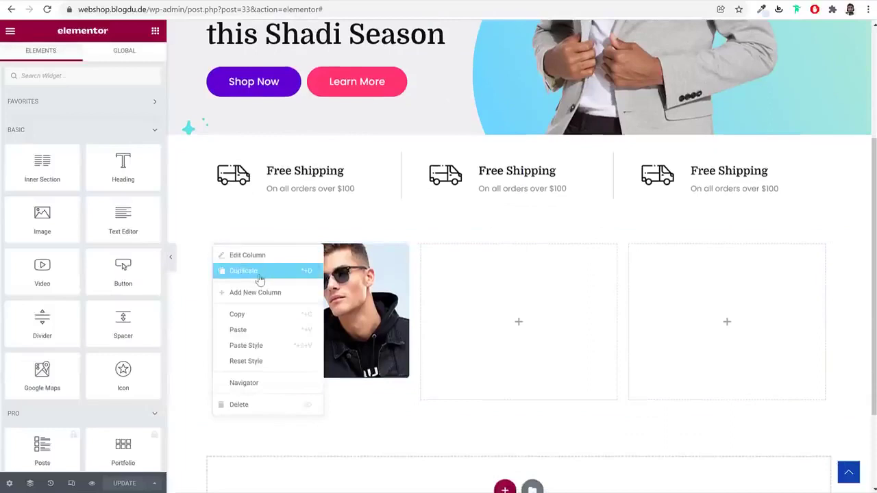
click(260, 280)
right_click(214, 247)
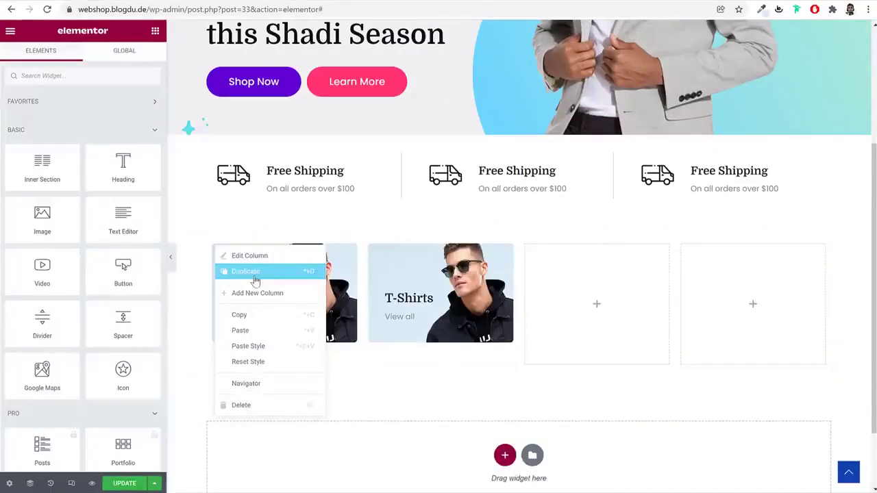
click(255, 274)
right_click(589, 248)
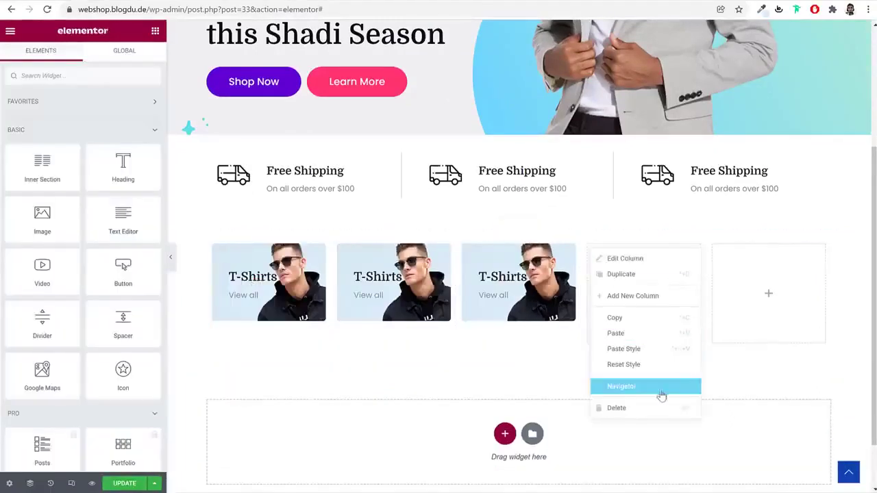
click(659, 408)
right_click(682, 251)
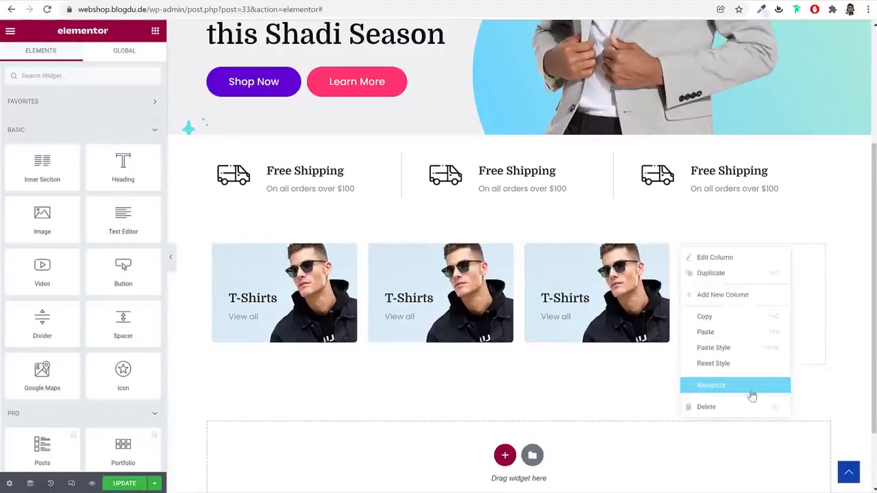
click(751, 392)
Give the middle card the girl photo and the title 'Children'
click(494, 272)
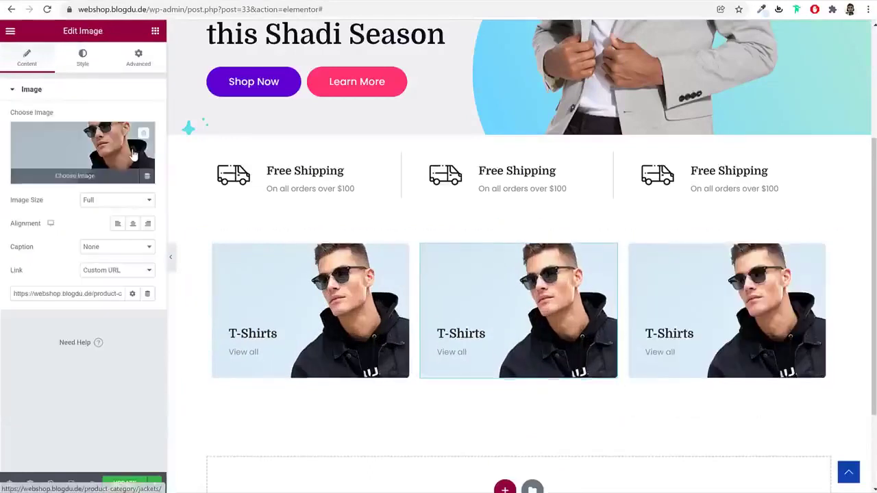
click(83, 152)
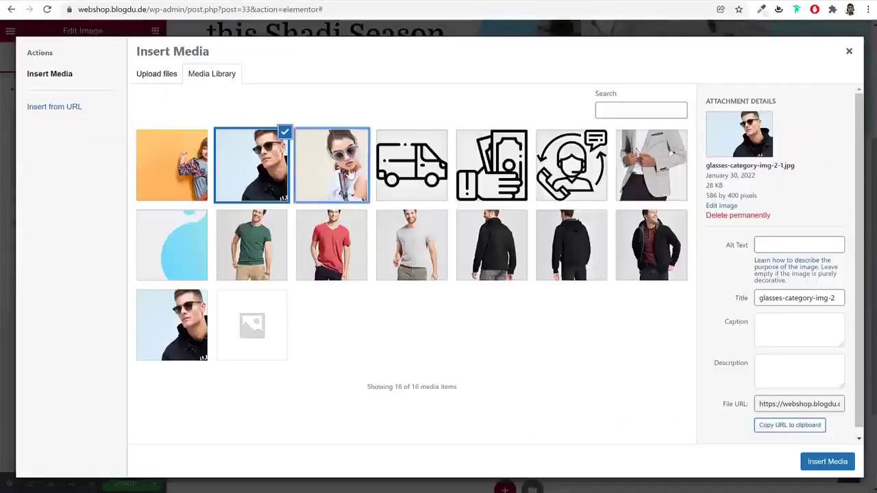
click(332, 164)
click(171, 164)
click(828, 461)
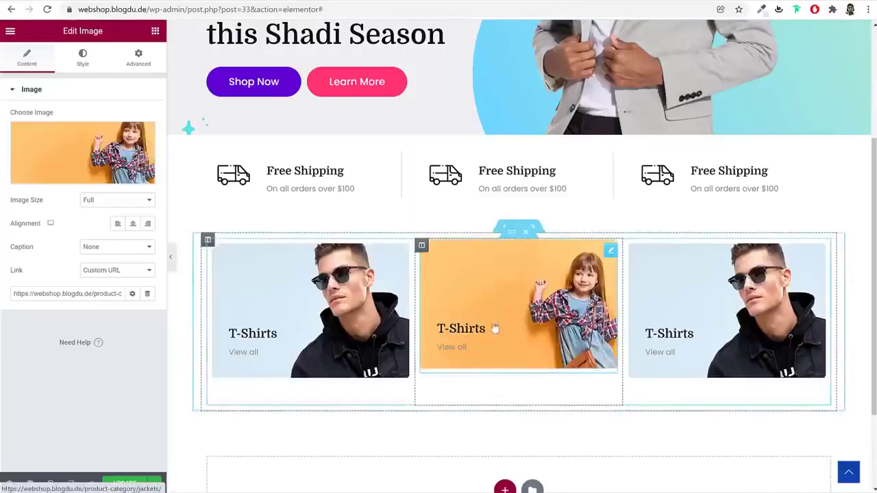
click(80, 57)
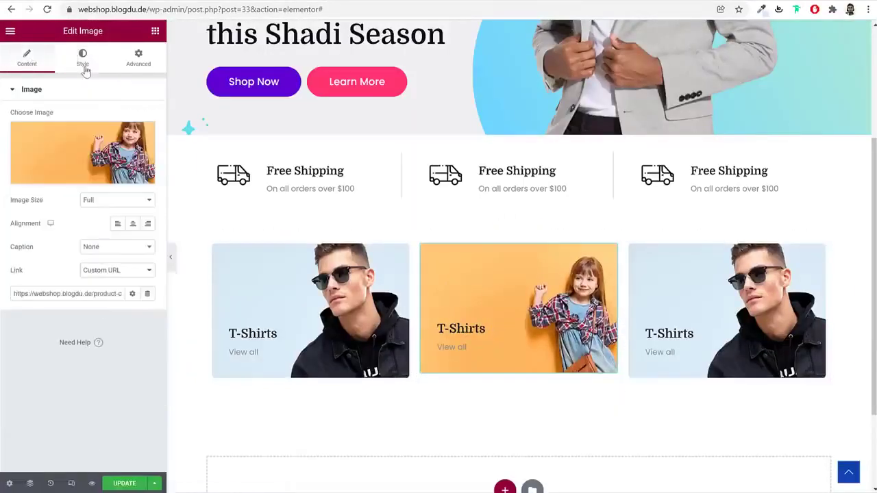
click(82, 57)
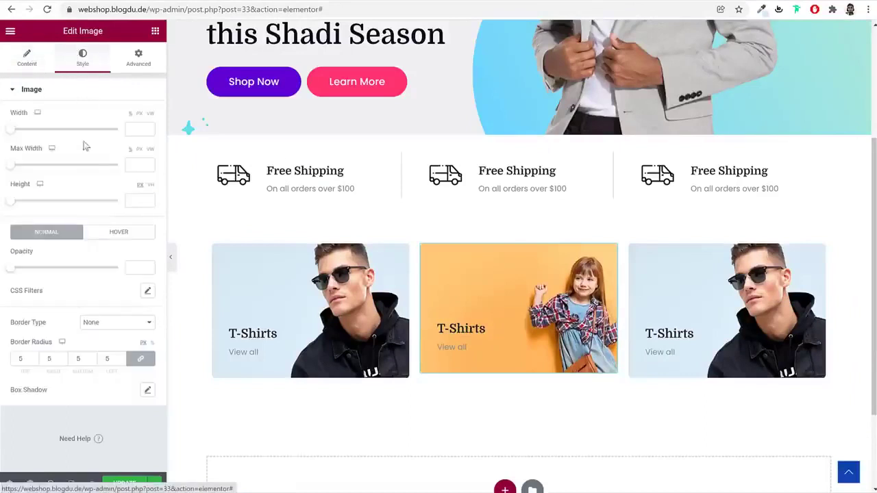
click(461, 328)
click(77, 129)
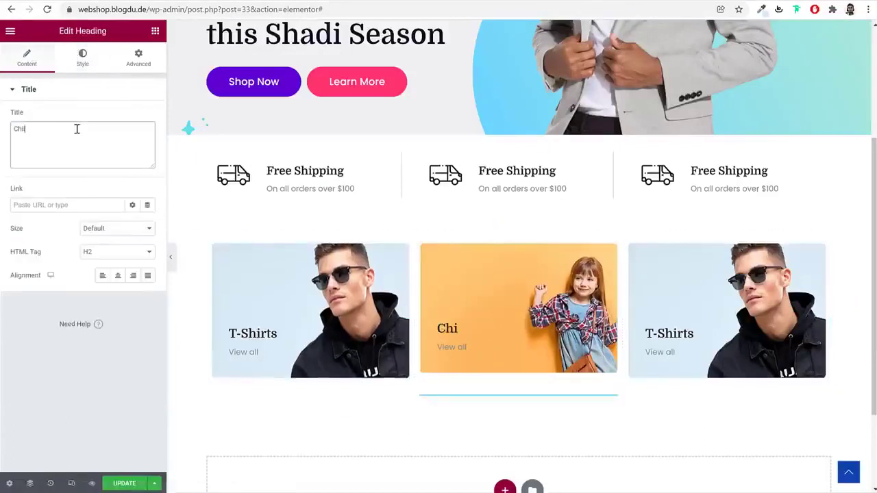
text(Chilfe)
key(BackSpace)
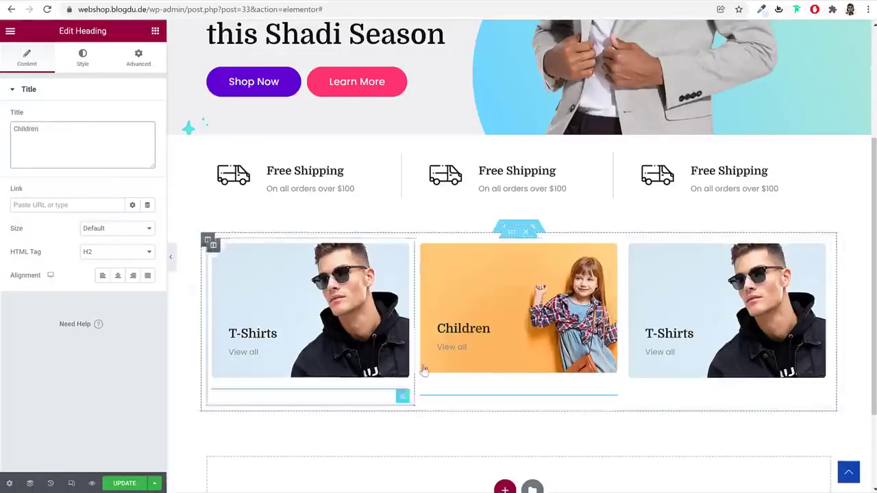
Give the right card the woman-in-sunglasses photo and the title 'Sunglasses'
click(726, 302)
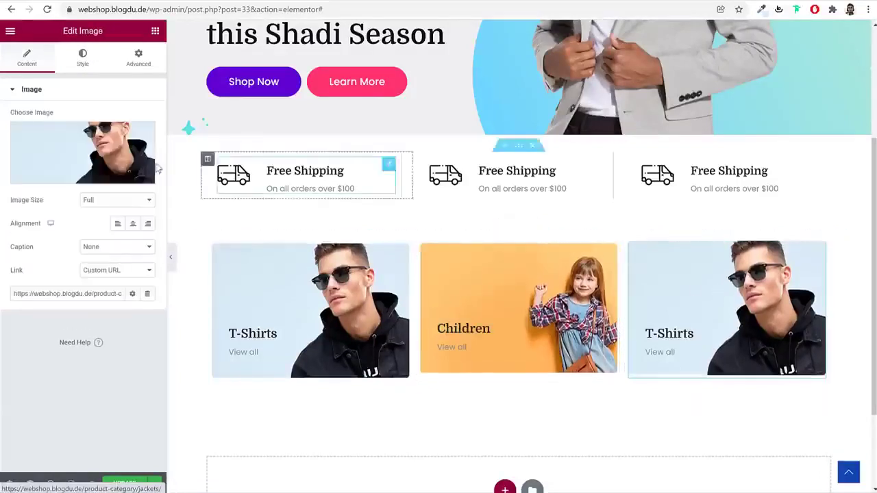
click(114, 152)
click(322, 168)
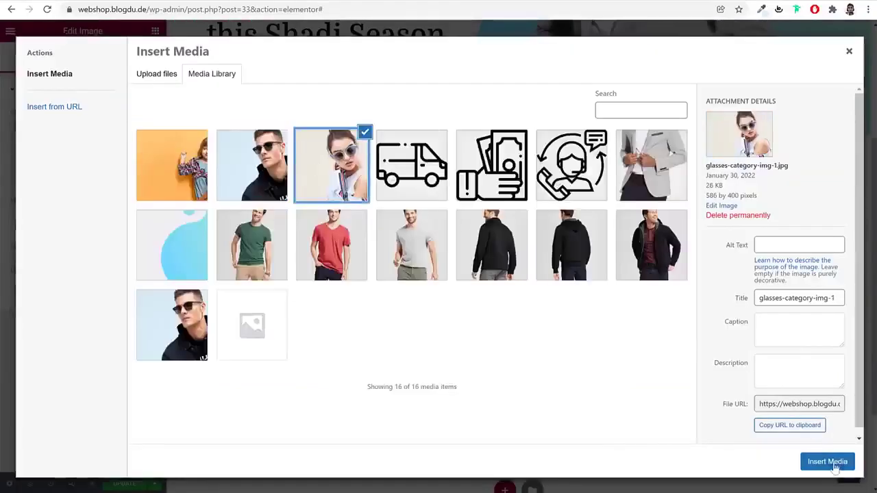
click(830, 462)
click(687, 332)
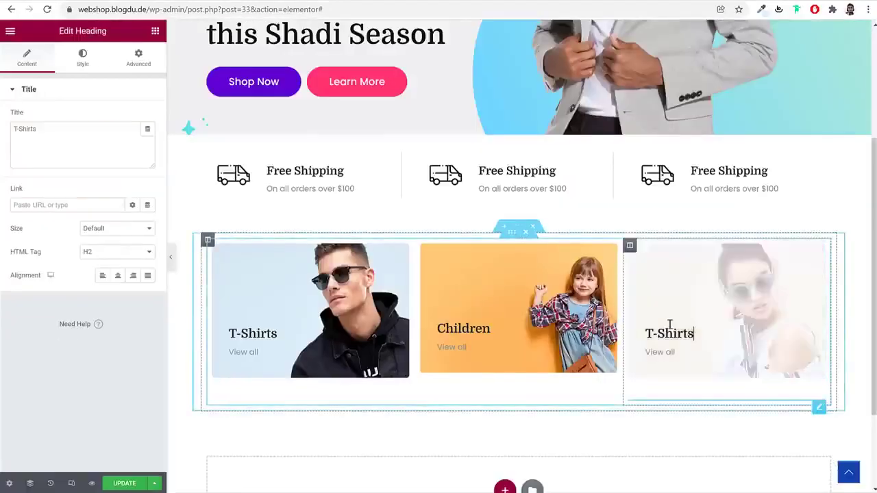
drag(18, 128, 81, 145)
text(Sunglasses)
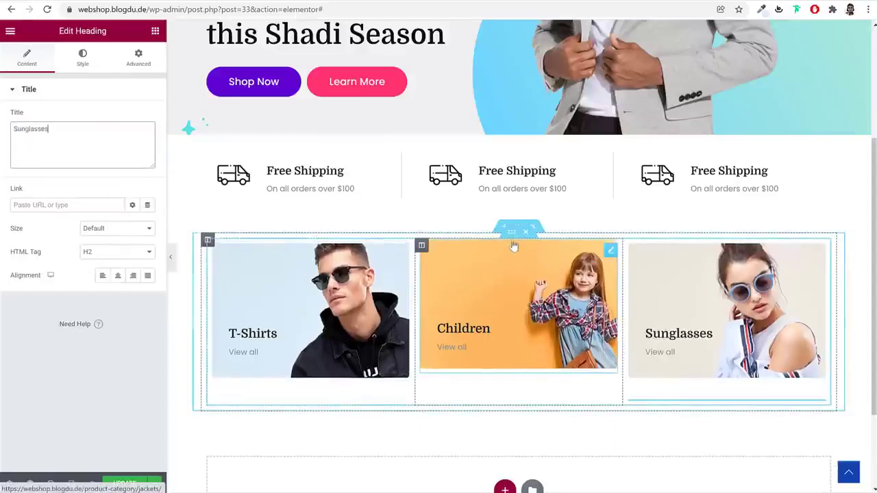
right_click(512, 235)
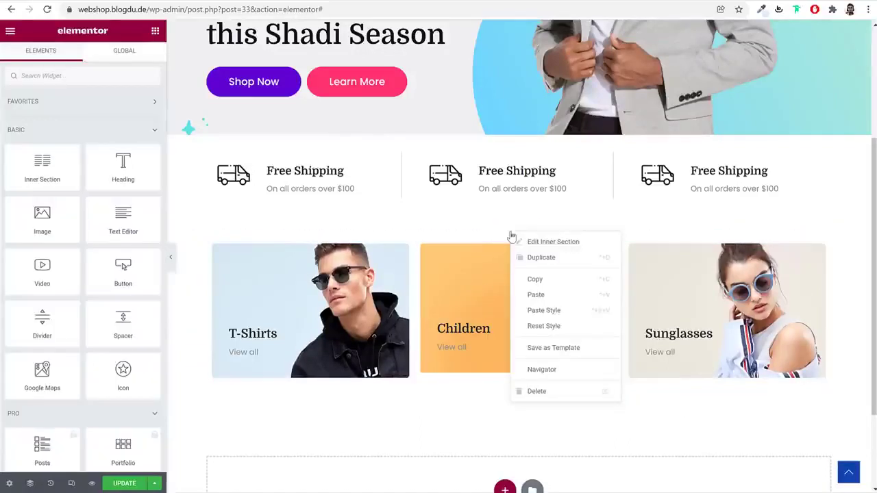
Duplicate the three-card row and set the copy's top margin to -50
click(542, 258)
scroll(651, 357, down, 2)
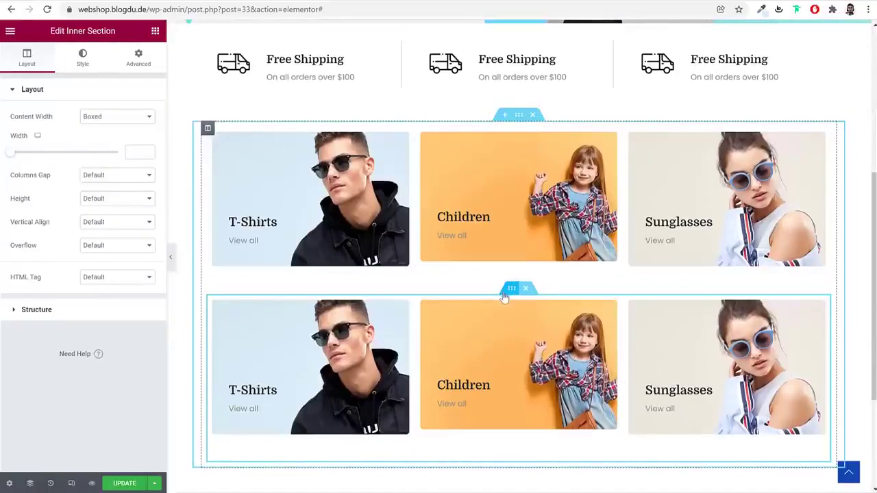
click(136, 61)
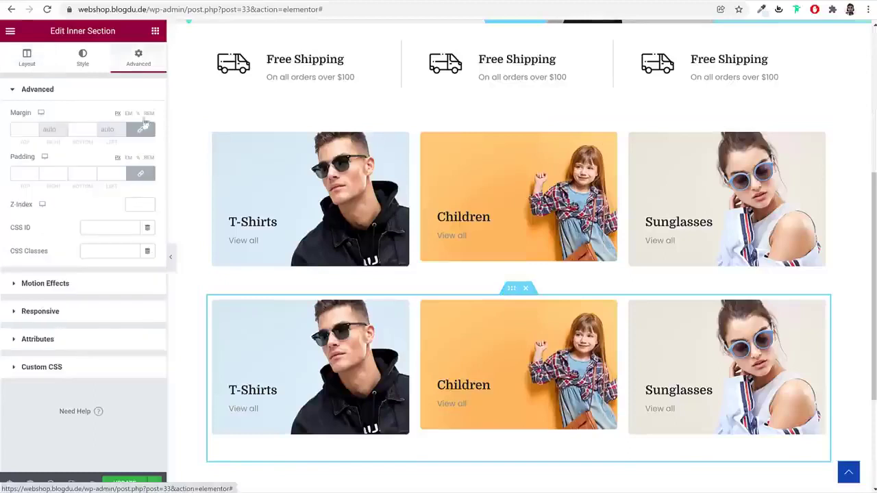
click(22, 130)
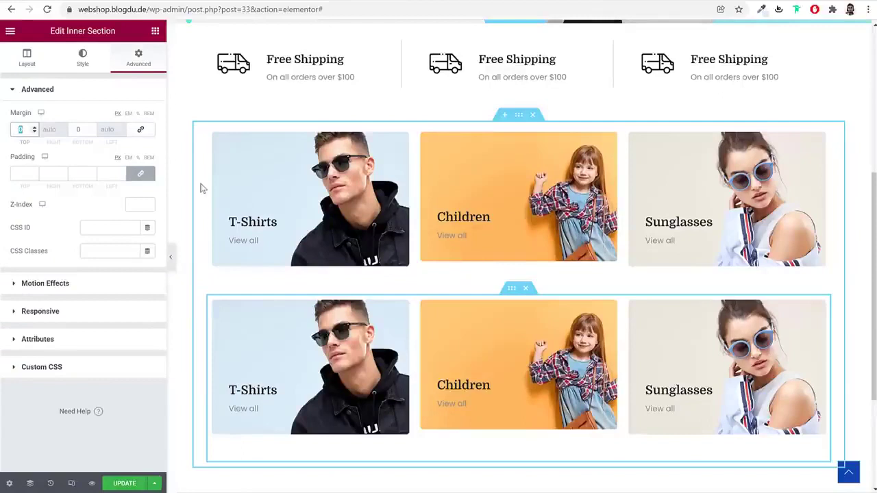
text(50)
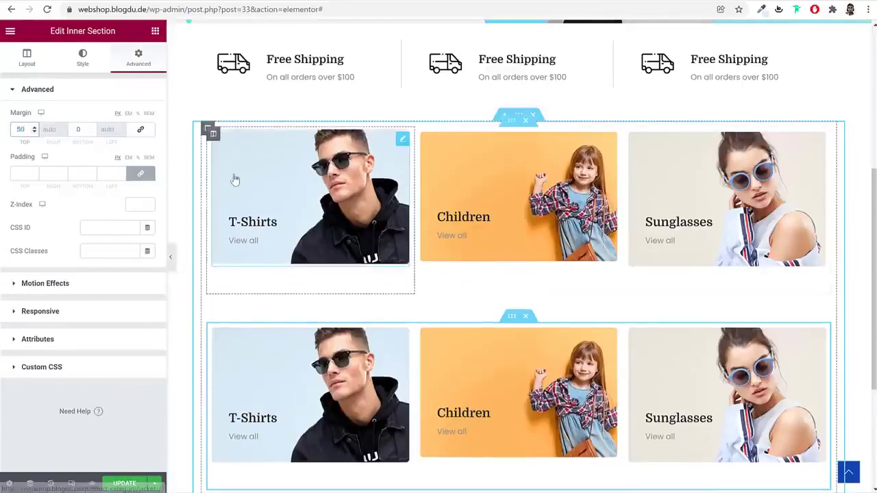
text(-)
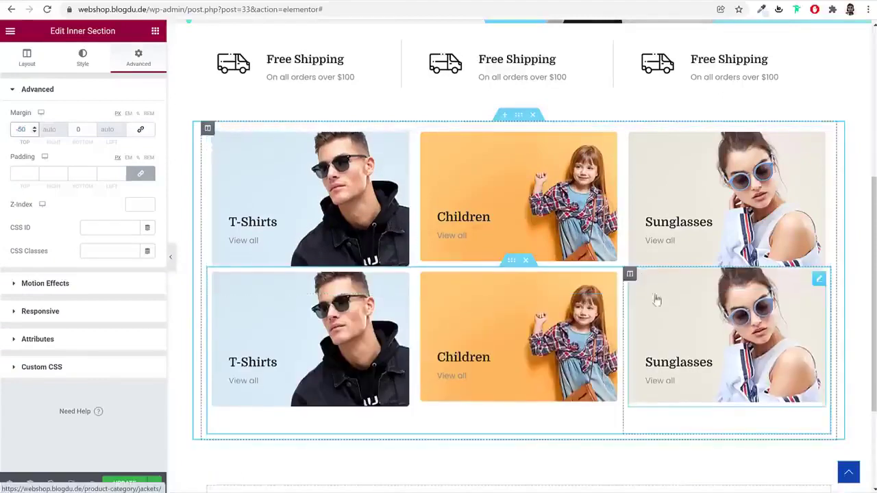
click(172, 255)
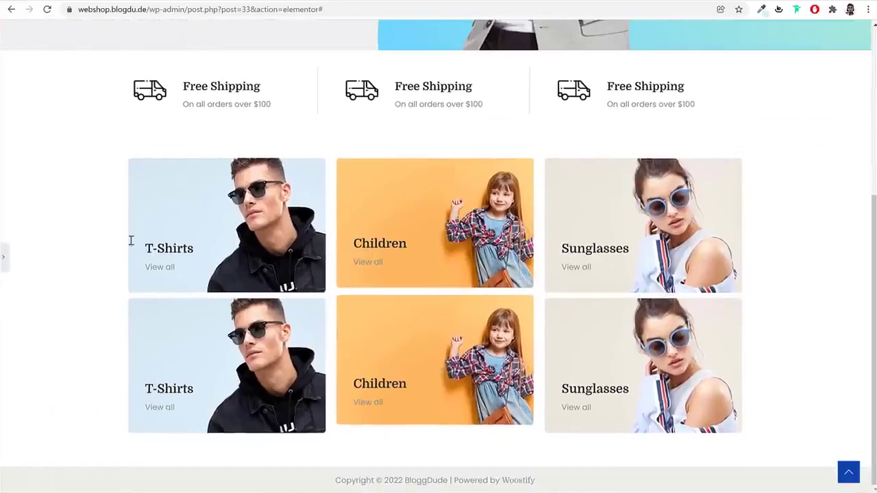
click(4, 264)
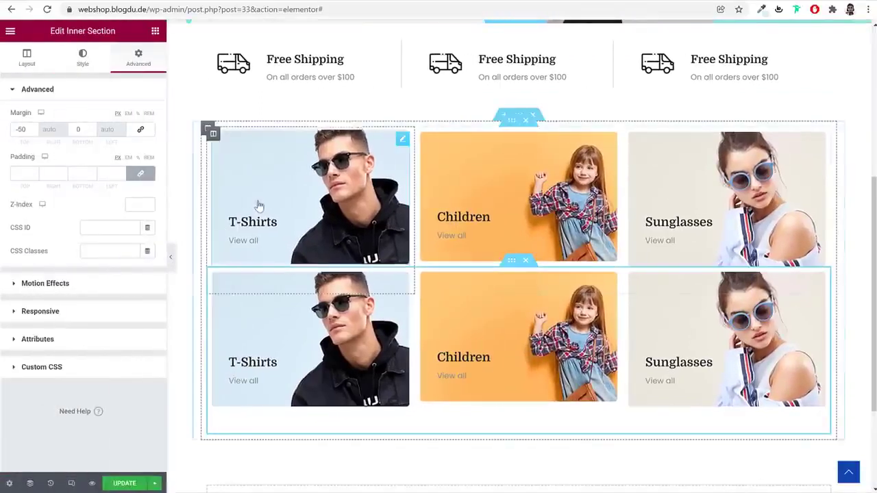
click(248, 198)
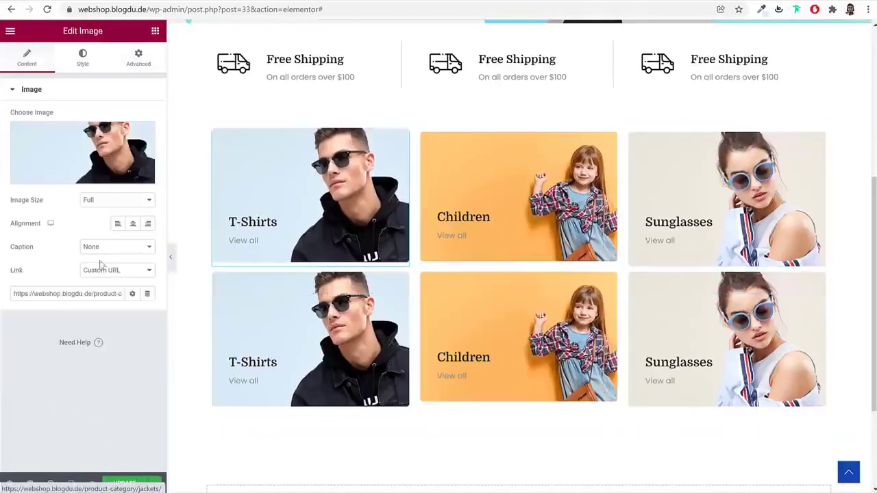
Give the T-Shirts image a custom 350 × 230 size
click(96, 202)
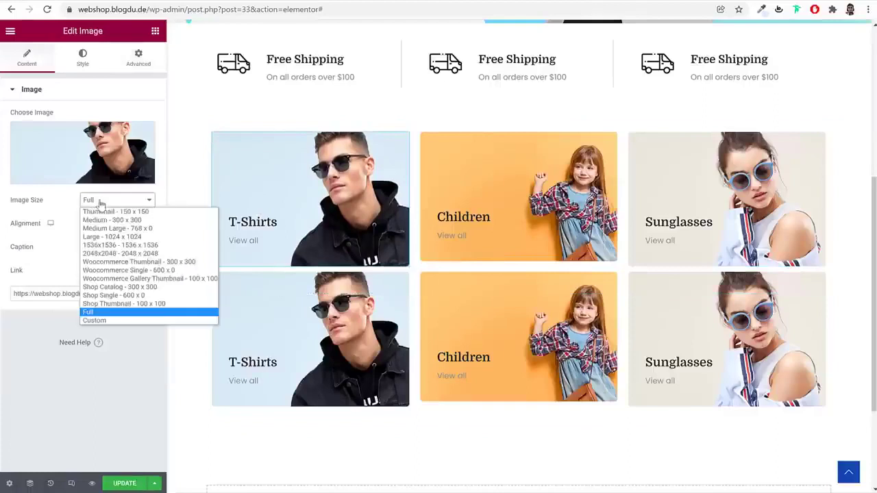
click(117, 321)
click(21, 258)
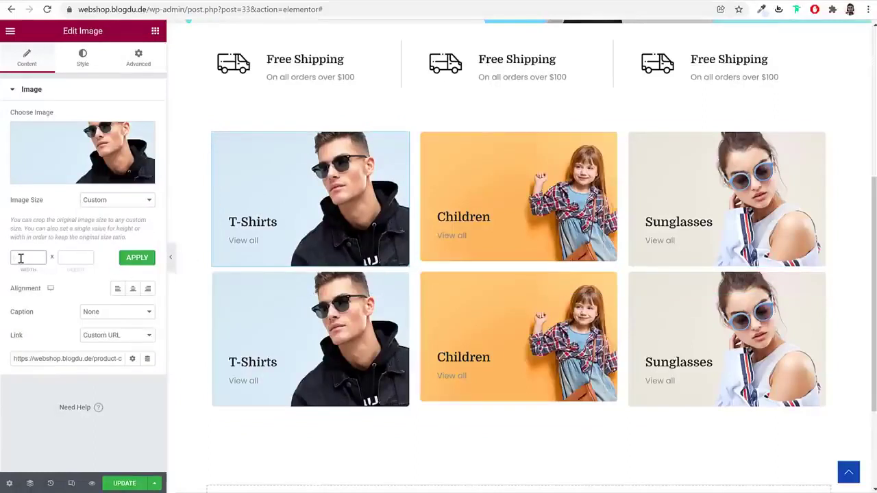
key(Tab)
text(2)
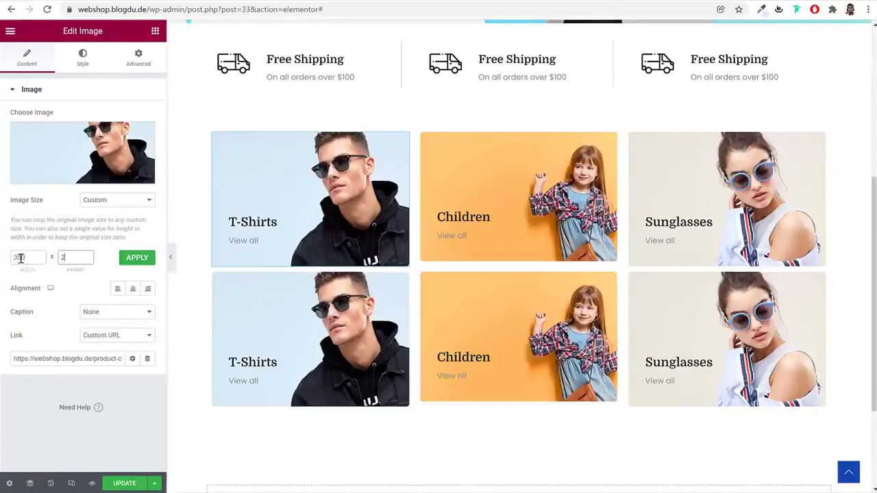
click(137, 258)
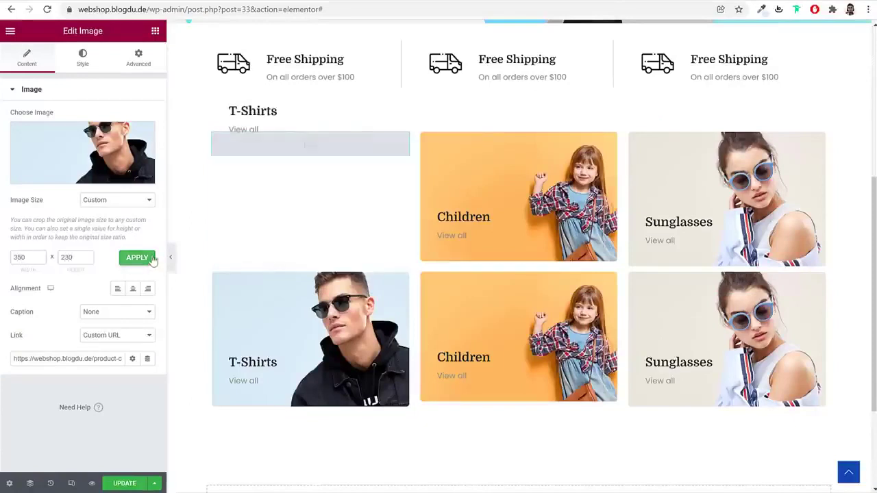
Set the Children image to a custom 350 × 230 size
click(552, 182)
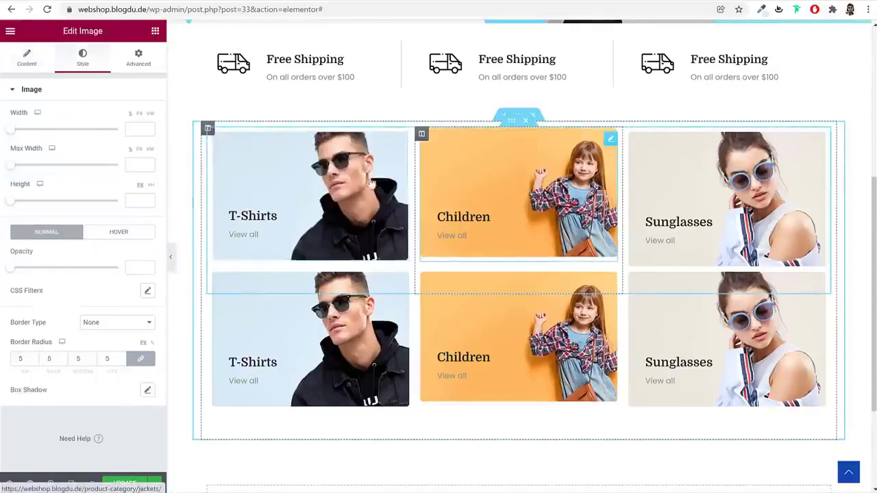
click(34, 65)
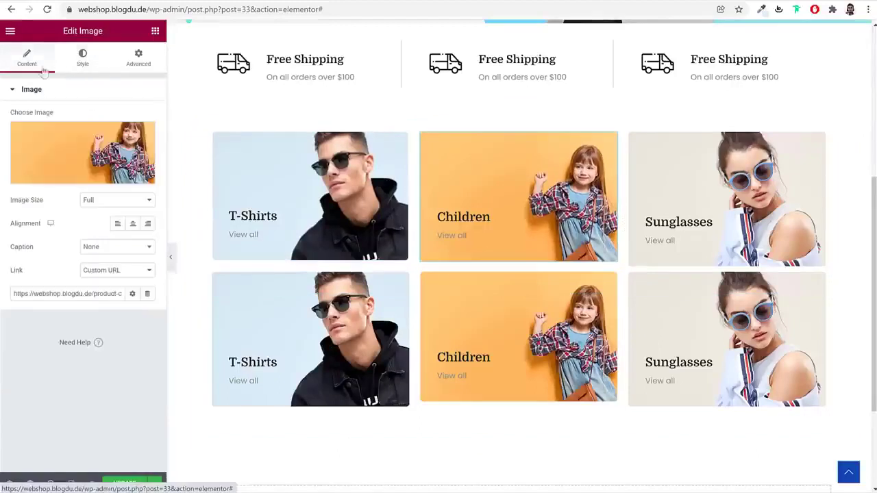
click(112, 200)
click(121, 311)
click(34, 259)
text(350)
key(Tab)
text(230)
click(136, 259)
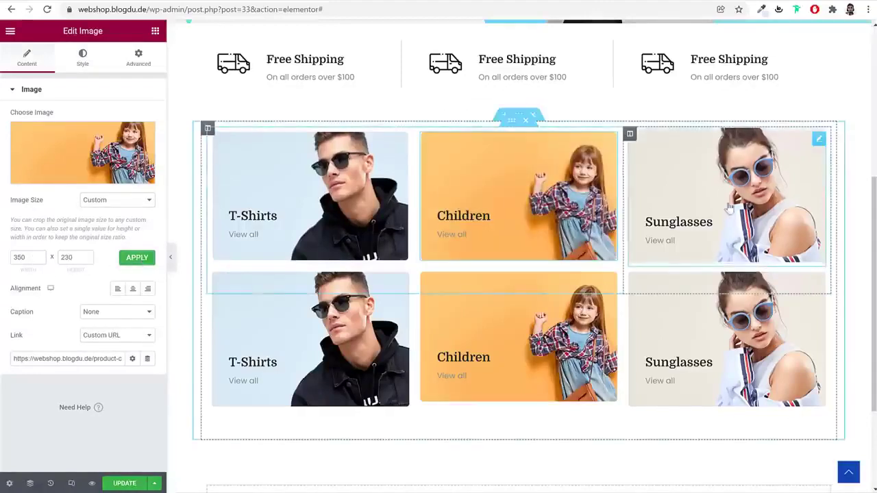
Apply a custom 350 × 230 size to the lower Children image
click(470, 352)
click(118, 203)
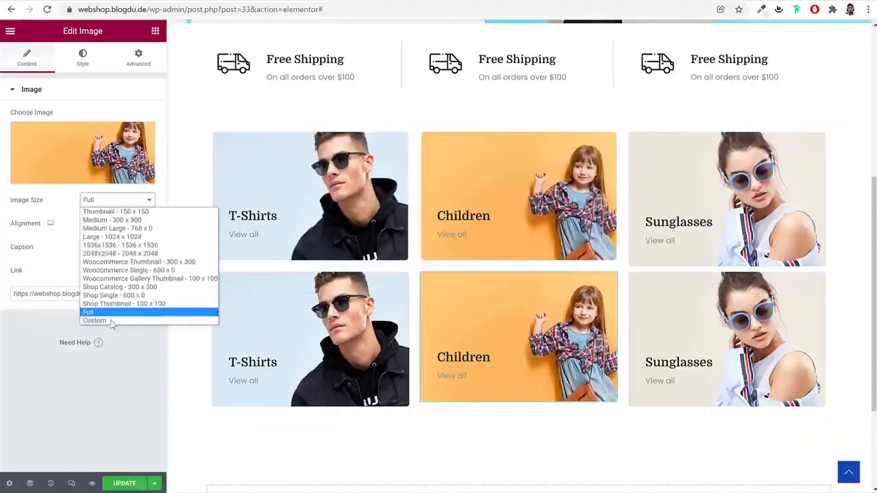
click(114, 321)
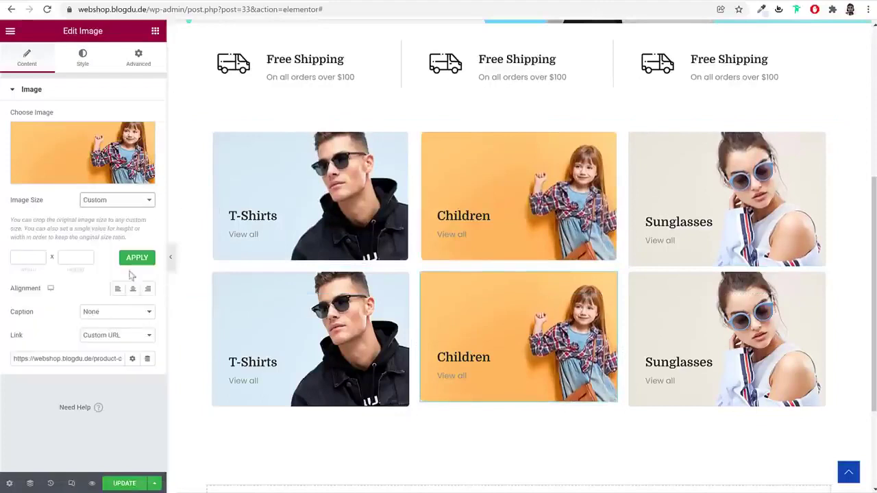
click(11, 258)
text(350)
key(Tab)
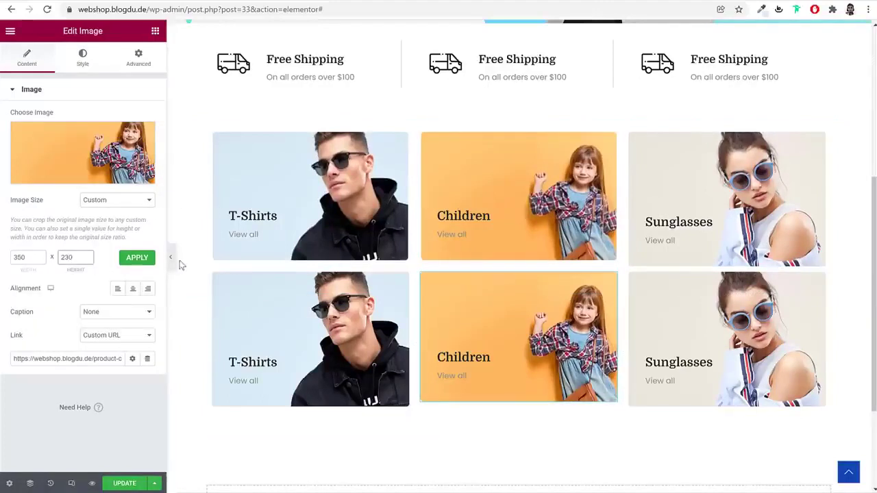
click(140, 258)
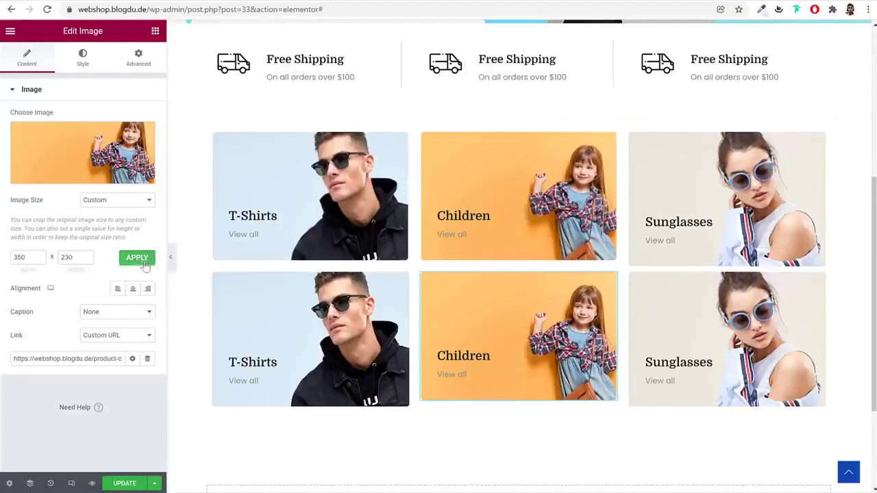
Resize the upper Sunglasses image to a custom 350 × 230
click(754, 178)
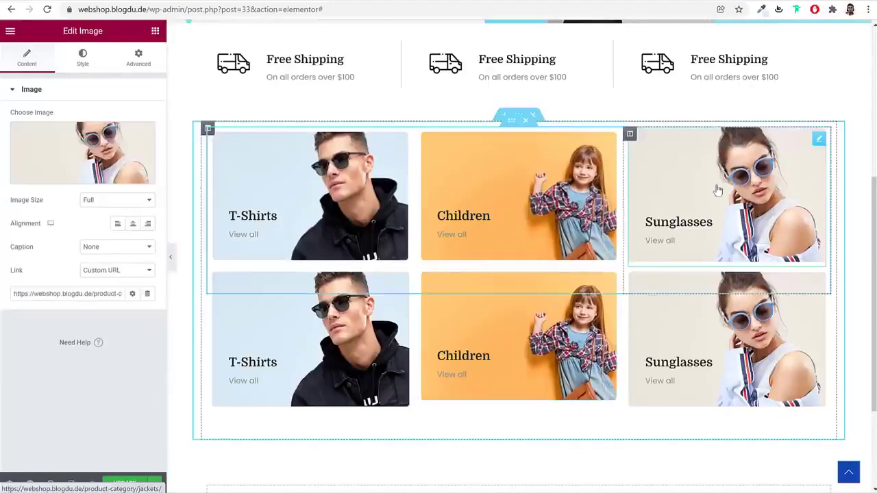
click(115, 199)
click(116, 321)
click(24, 257)
key(Tab)
text(23)
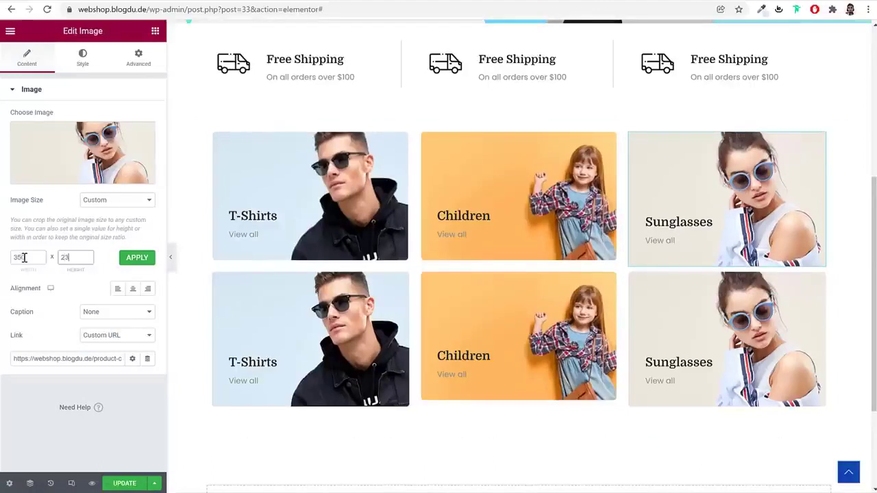
click(137, 257)
Switch the lower T-Shirts image to Custom and enter 350 × 230
click(464, 394)
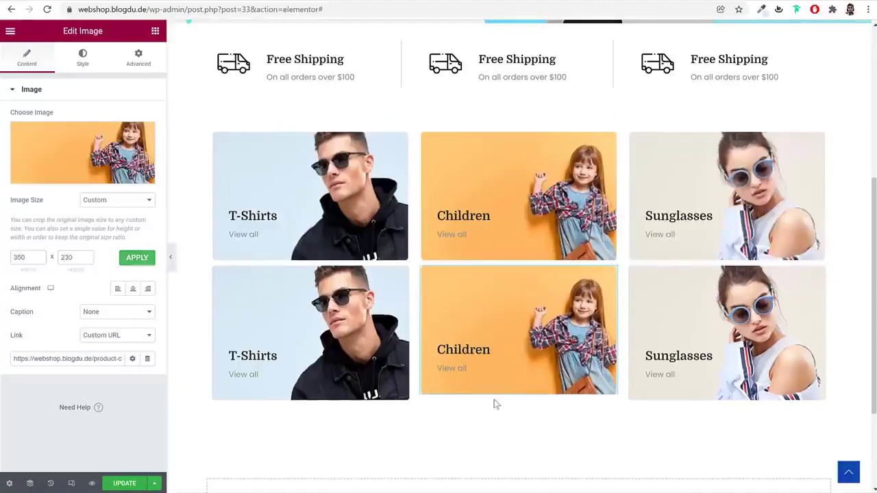
click(329, 355)
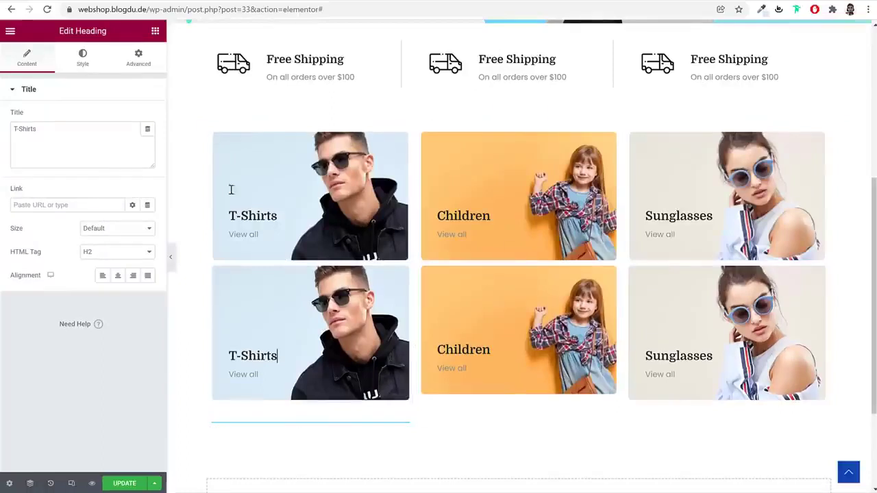
click(333, 299)
click(99, 199)
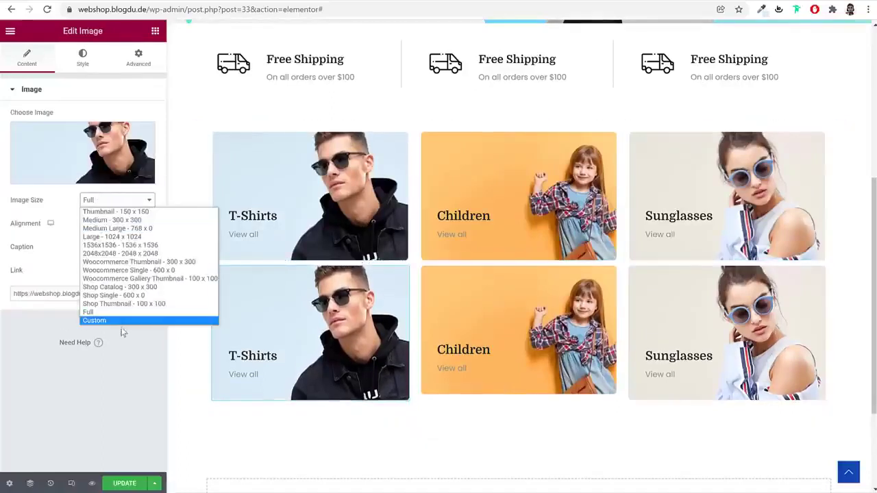
click(122, 321)
click(30, 257)
text(350)
key(Tab)
text(230)
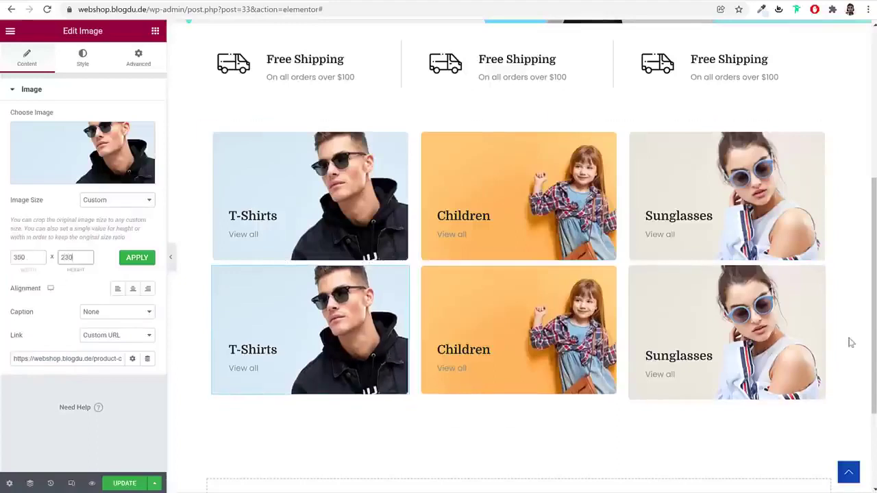
Switch the lower Sunglasses image to a custom size and begin entering the width
click(766, 316)
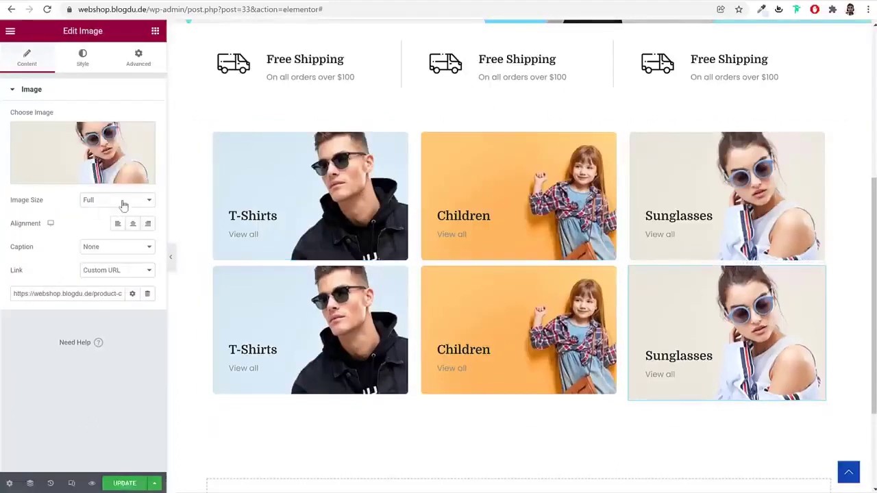
click(116, 201)
click(109, 317)
click(33, 256)
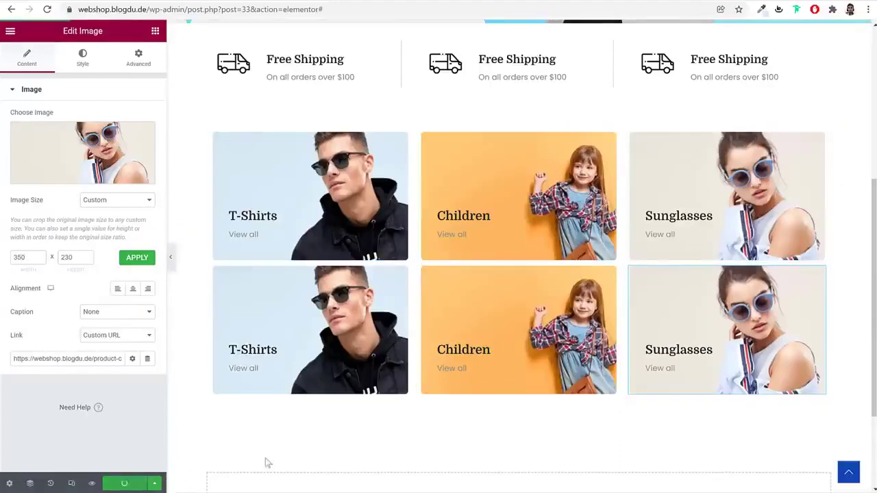
Give the lower row's inner section a -40 top margin, save with Update, and preview
click(512, 255)
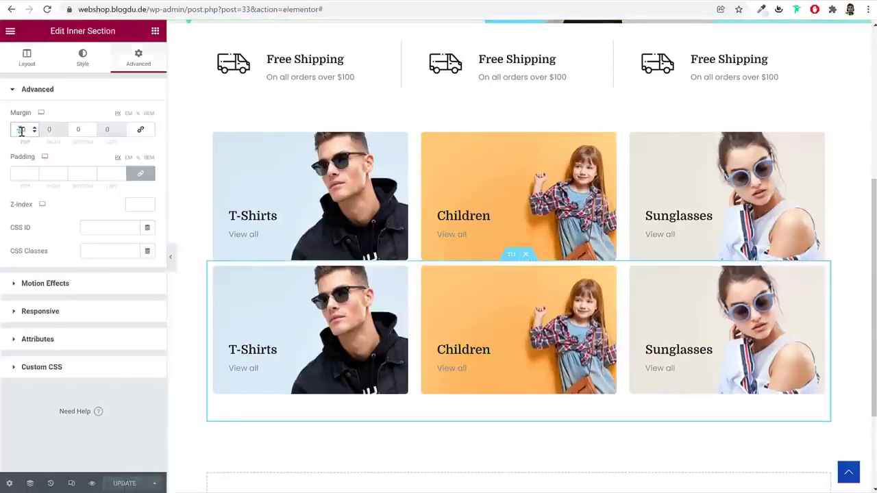
text(16)
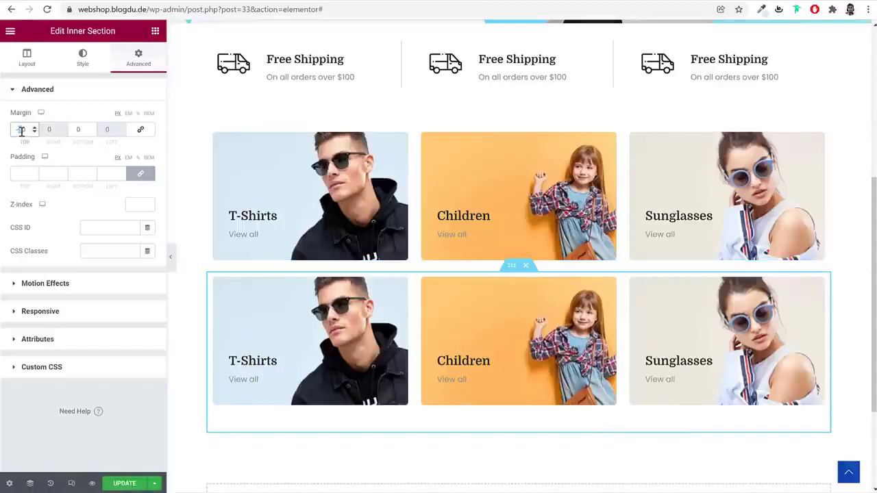
scroll(22, 132, down, 8)
click(121, 484)
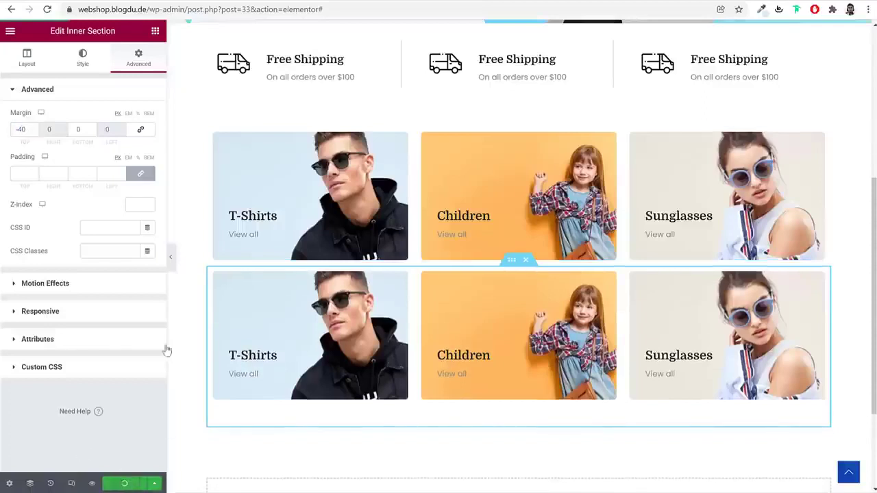
click(170, 256)
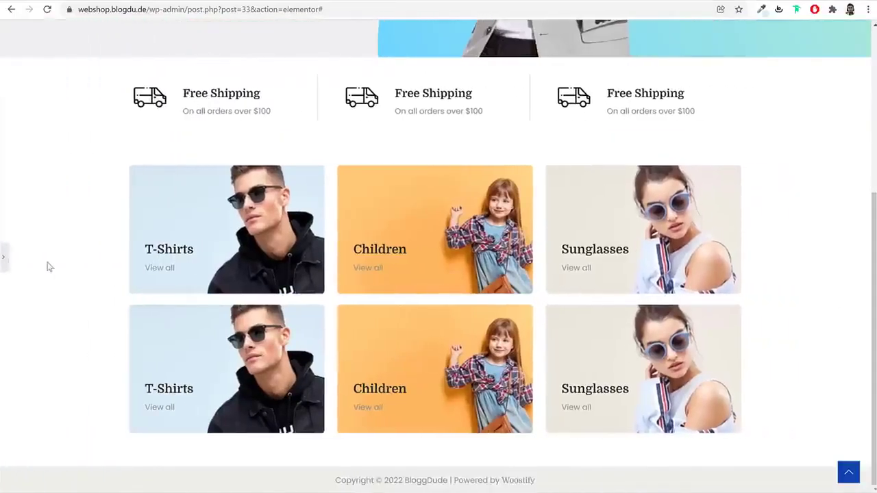
click(3, 258)
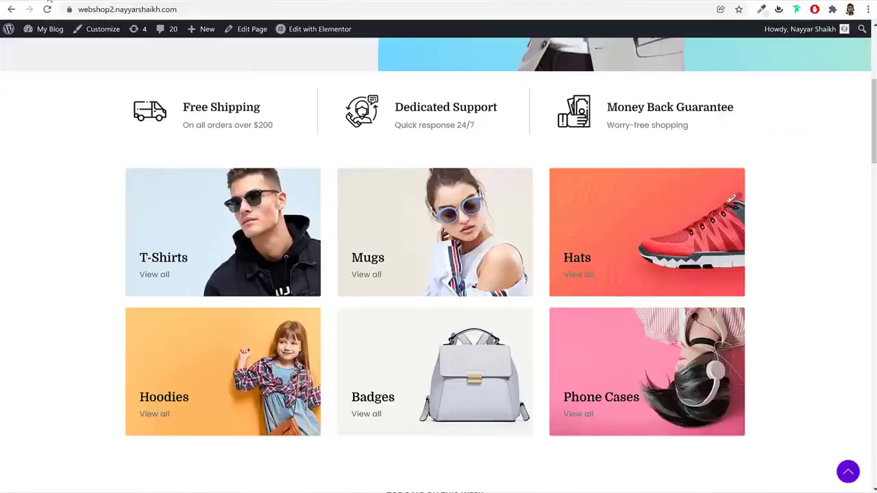
scroll(404, 169, down, 2)
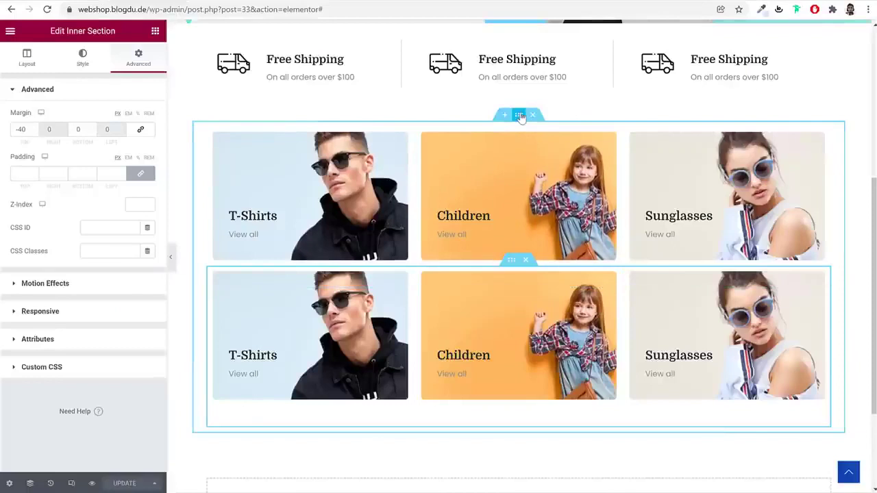
Inspect the outer section's Advanced margins: 0 top, 50 bottom
click(518, 115)
click(139, 66)
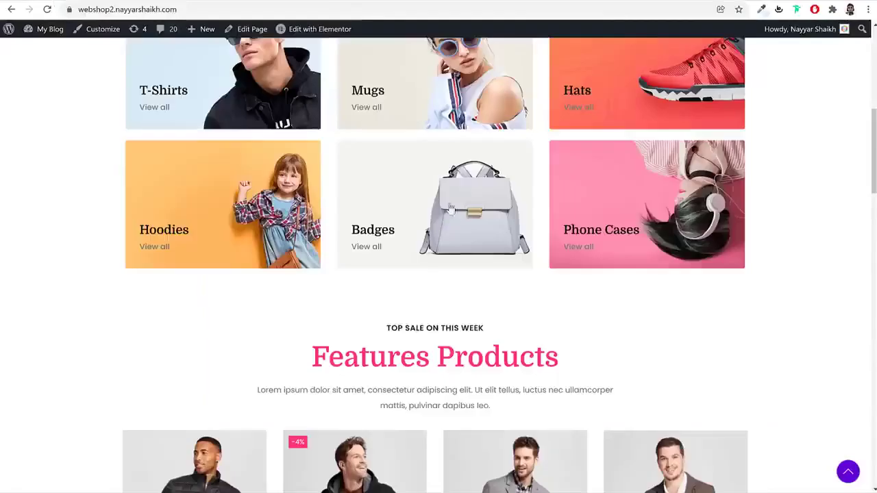
scroll(506, 296, down, 3)
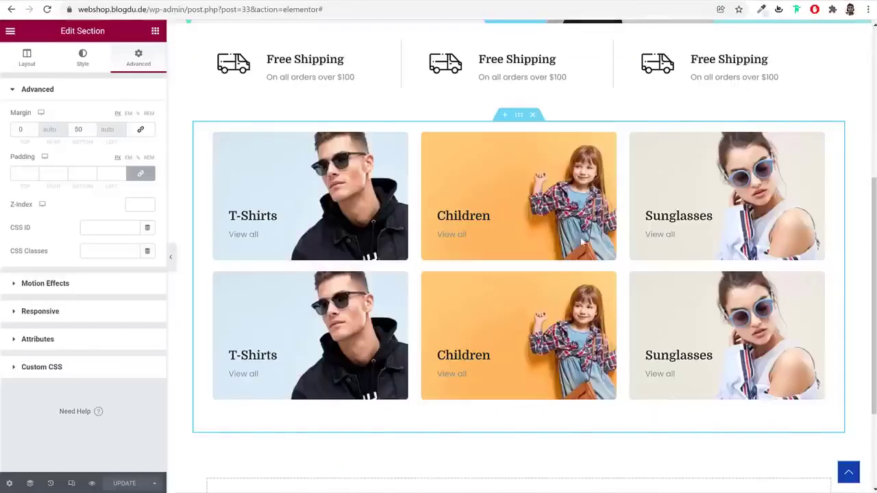
scroll(624, 310, down, 2)
Add a one-column section below the cards and paste in a copy of the hero's TOP SALE ON THIS WEEK heading
click(504, 370)
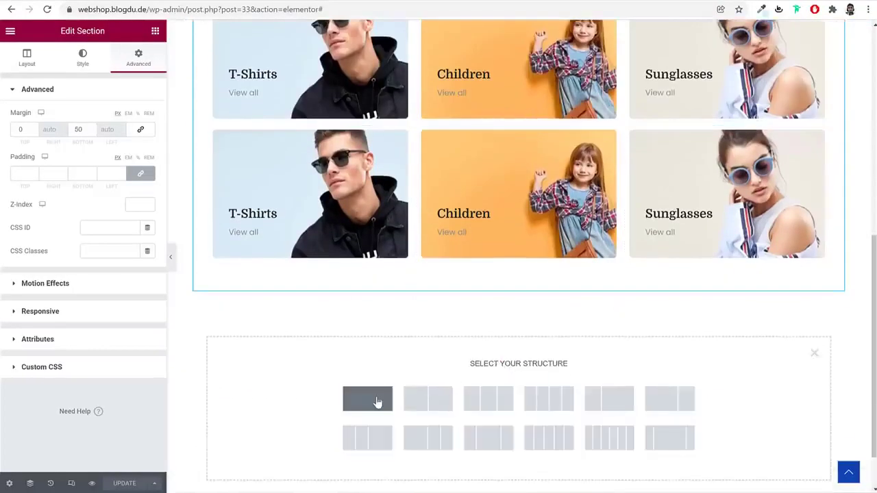
click(367, 398)
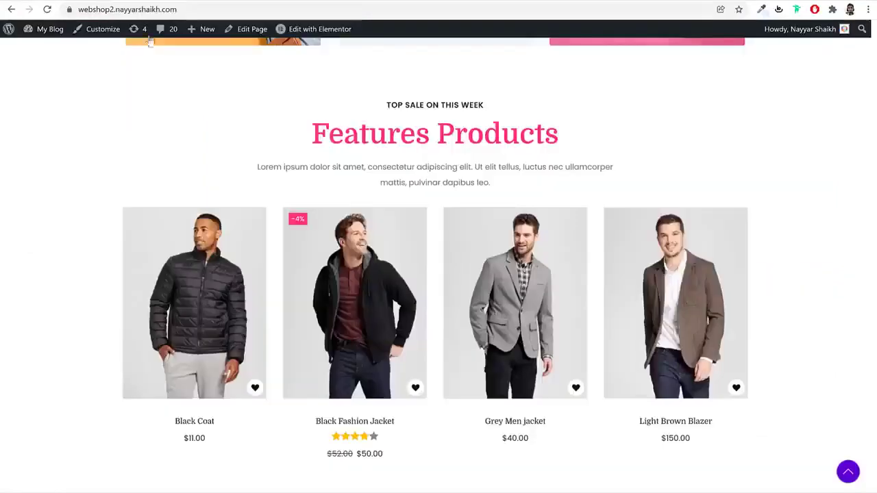
triple_click(392, 106)
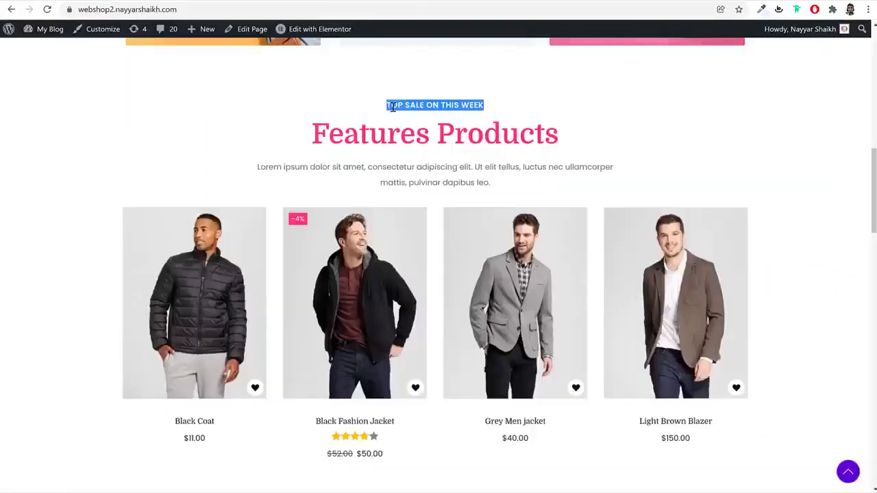
key(alt+Tab)
scroll(458, 203, up, 10)
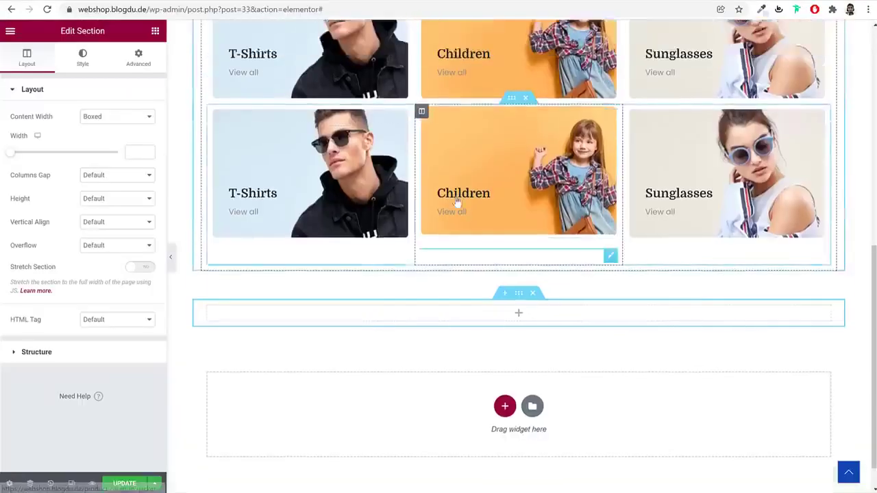
right_click(289, 104)
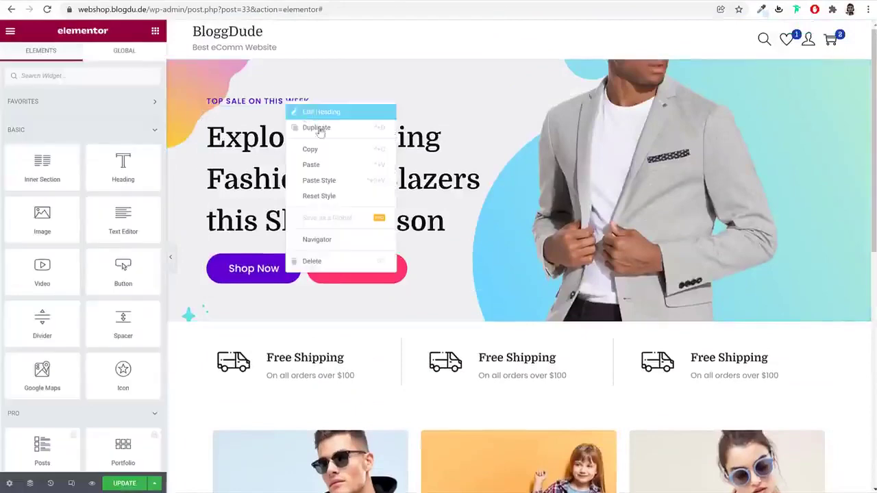
click(324, 149)
scroll(438, 246, down, 10)
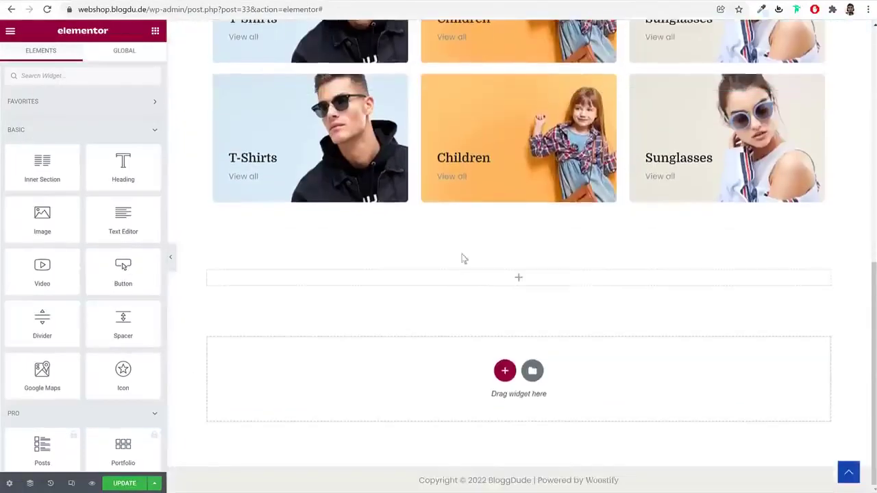
right_click(472, 276)
click(513, 357)
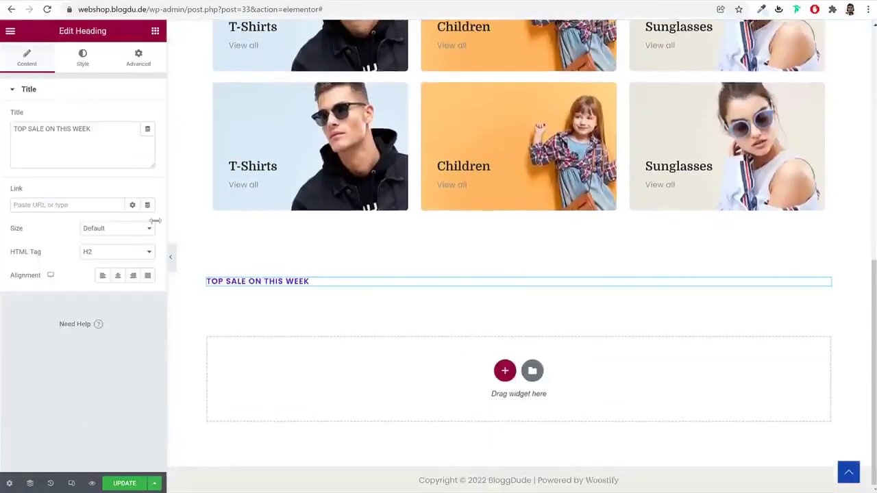
Centre the pasted heading and set its text colour to global Black
click(118, 275)
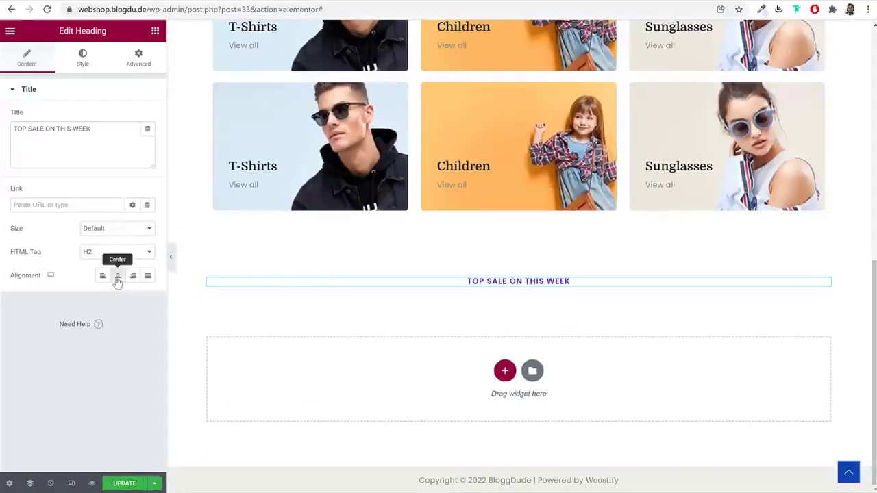
click(83, 58)
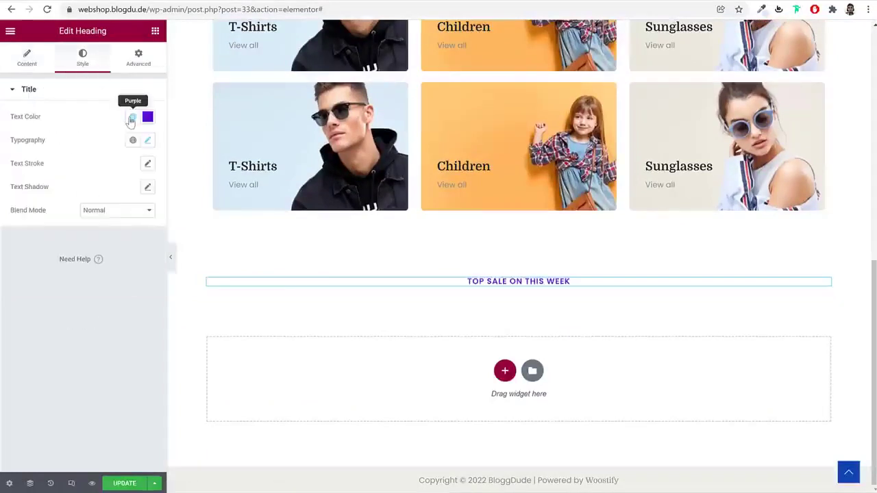
click(133, 117)
scroll(68, 261, down, 1)
click(63, 216)
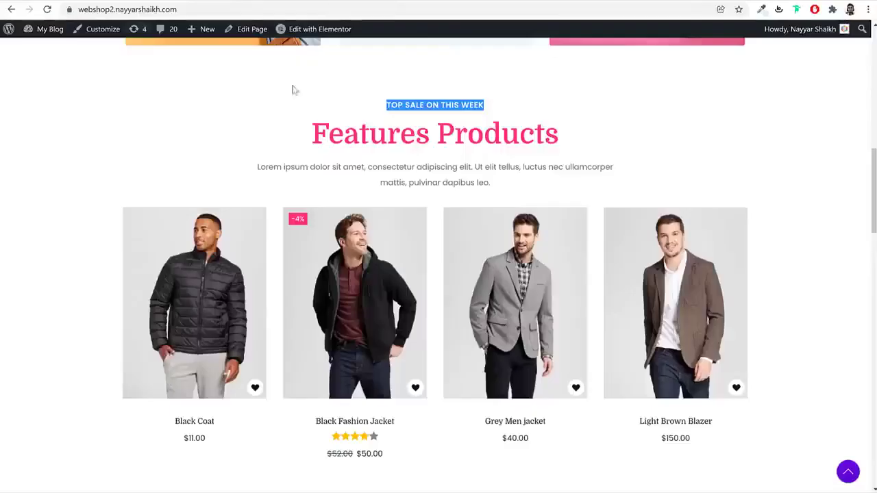
click(404, 110)
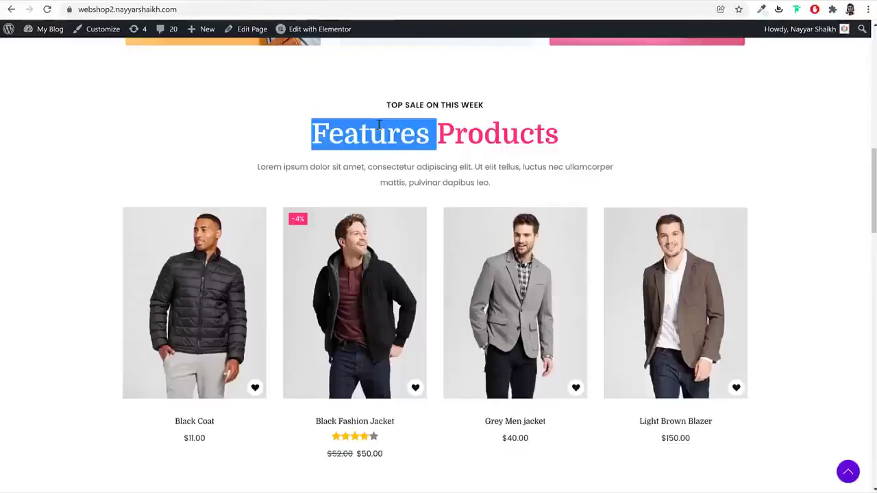
triple_click(378, 125)
Paste a copy of the hero heading below TOP SALE ON THIS WEEK and change its text to 'Features Products'
scroll(290, 172, up, 10)
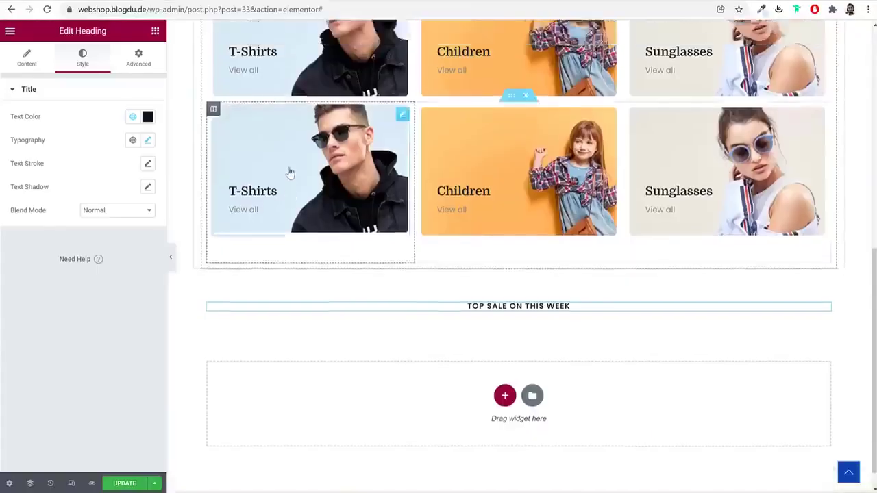
right_click(288, 166)
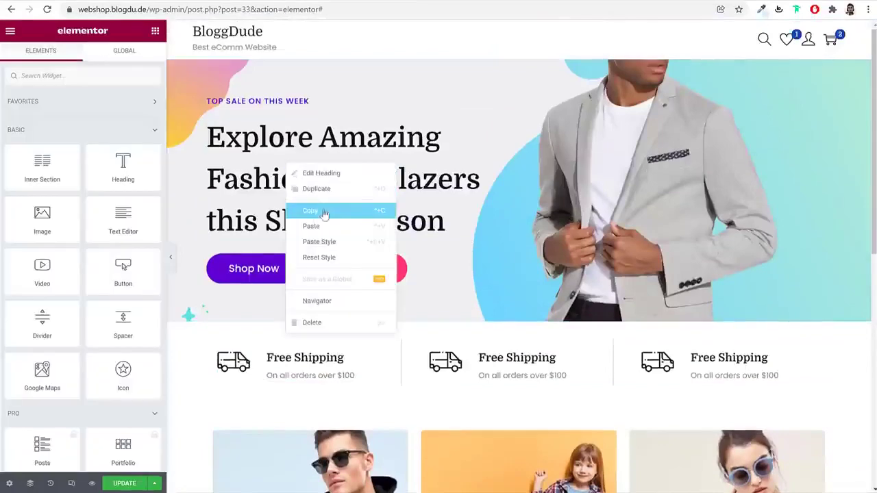
click(321, 211)
scroll(479, 260, down, 15)
right_click(494, 278)
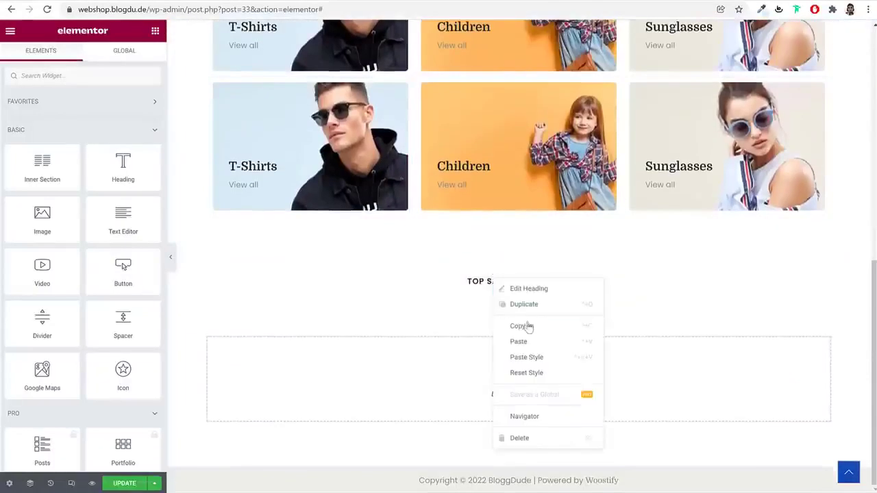
click(537, 343)
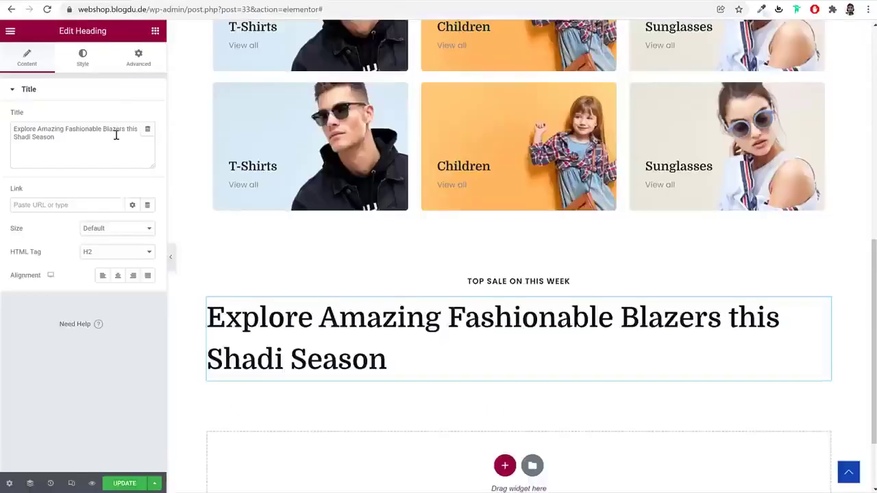
triple_click(116, 135)
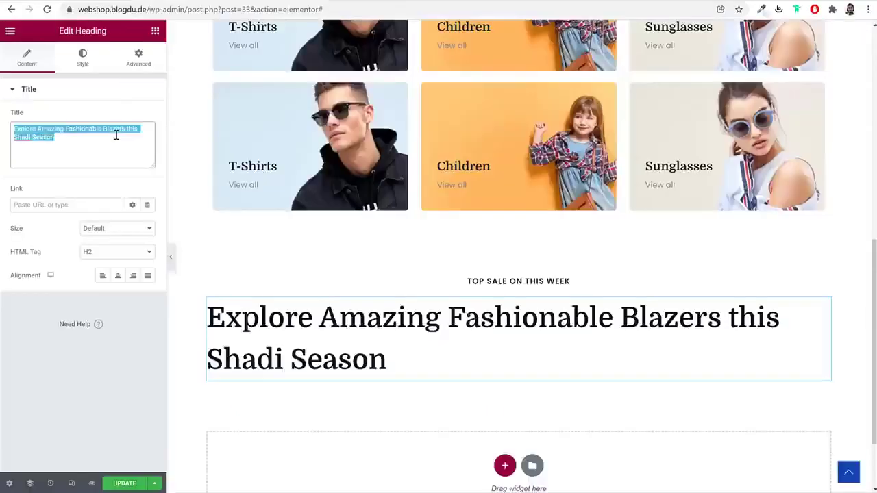
key(ctrl+v)
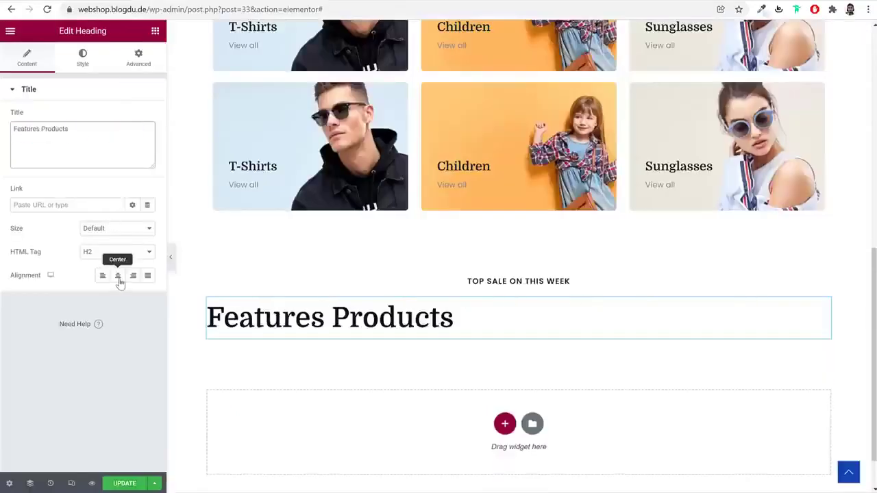
Centre the Features Products heading and give it the global Pink text colour
click(118, 275)
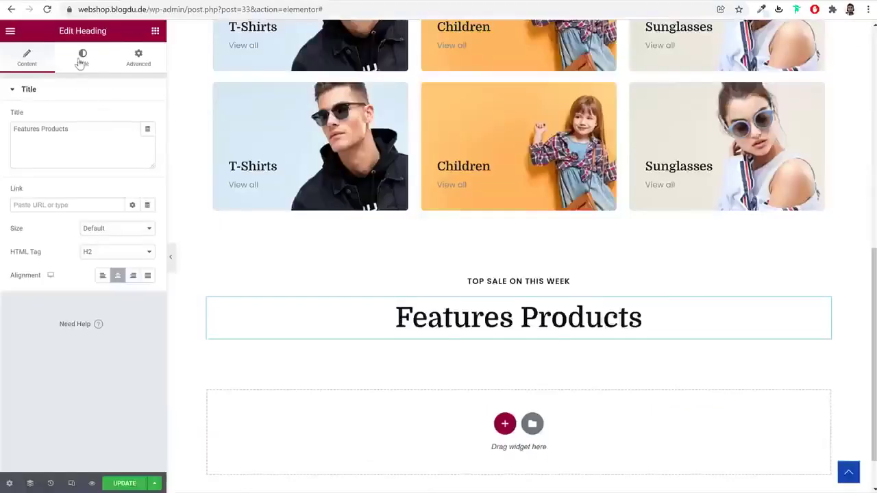
click(81, 60)
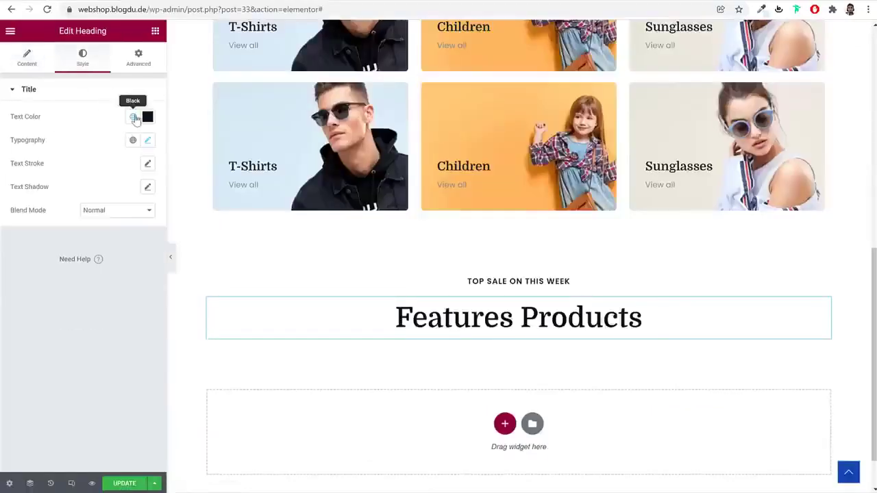
click(133, 116)
click(81, 286)
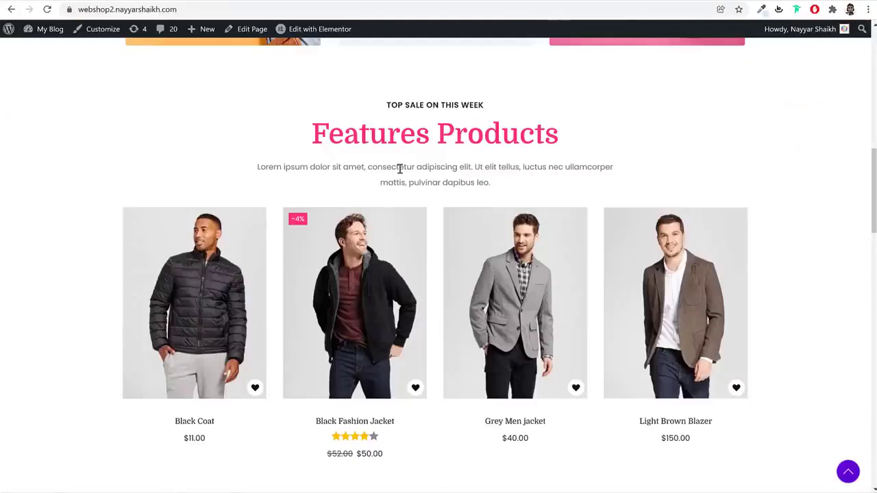
triple_click(400, 169)
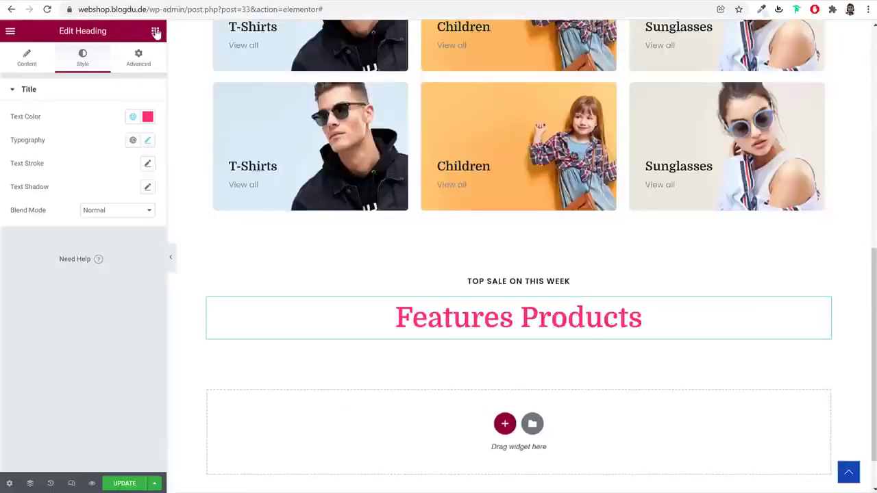
Add a Text Editor paragraph under Features Products and centre its text
click(155, 32)
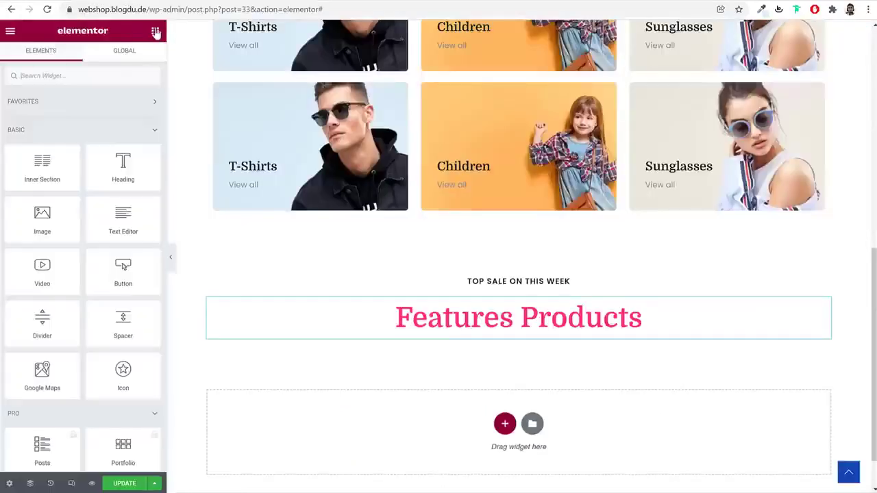
drag(132, 224, 511, 339)
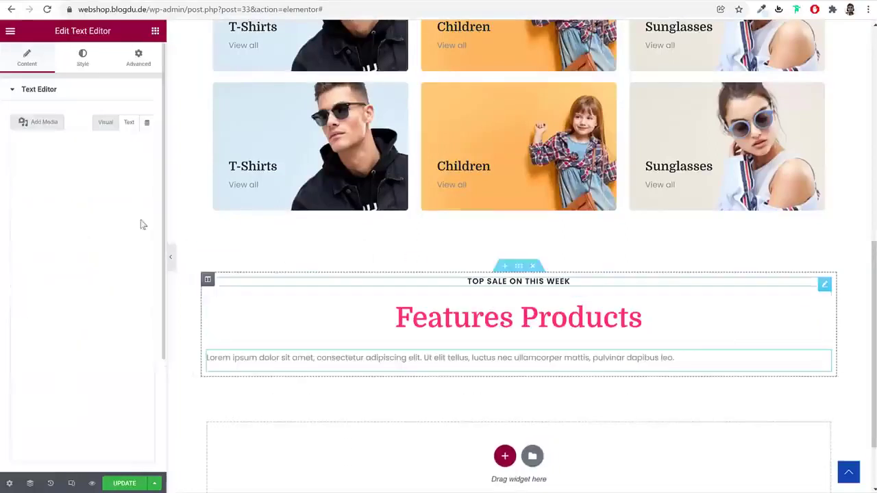
triple_click(94, 205)
click(92, 202)
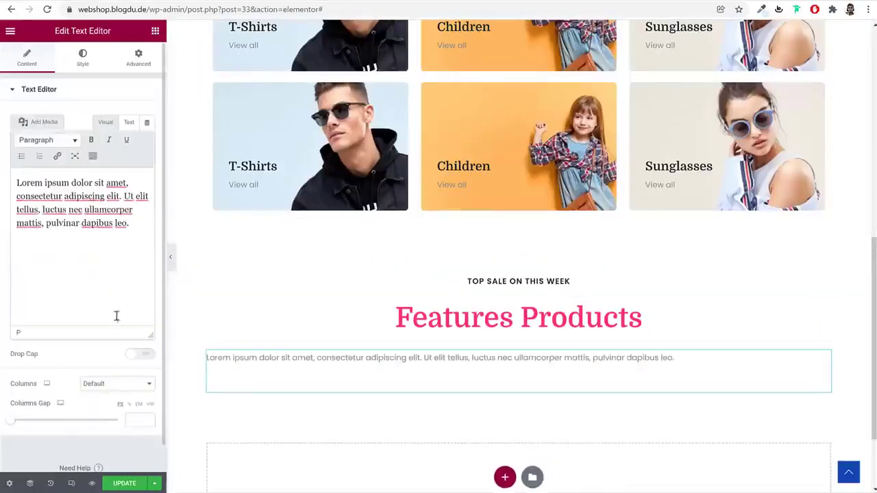
click(76, 54)
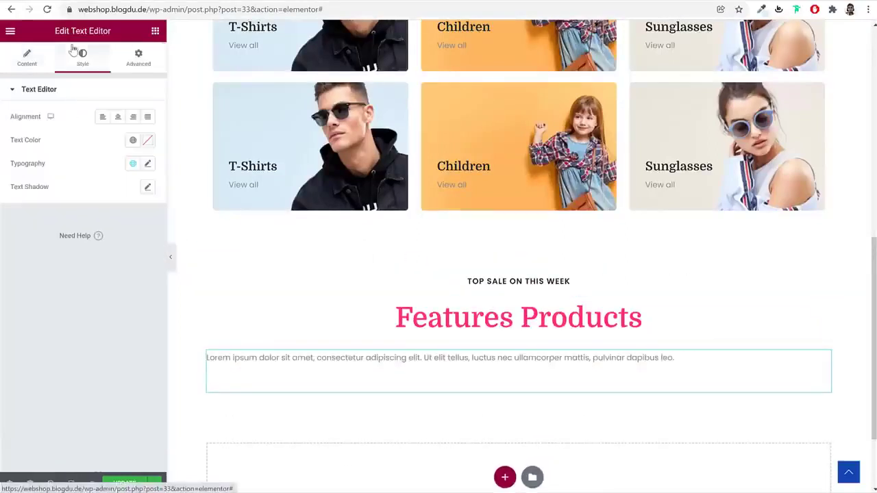
click(118, 118)
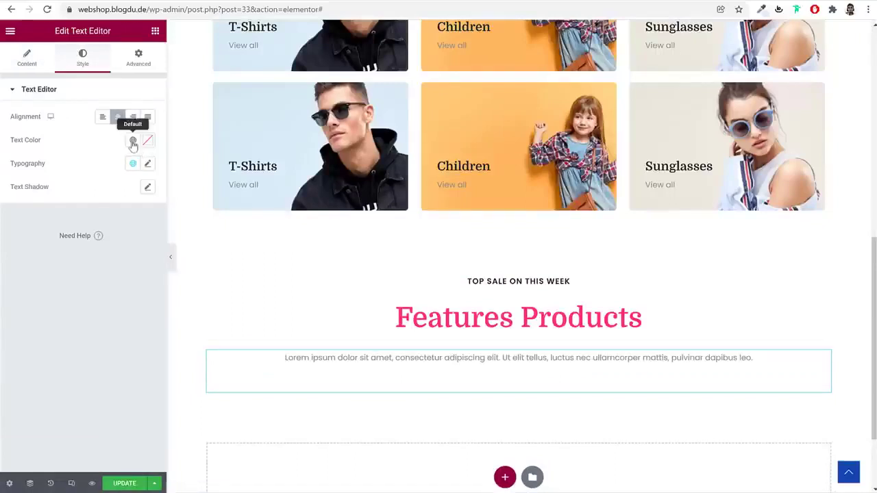
Unlink the paragraph's margins and set right and left to 20
click(139, 59)
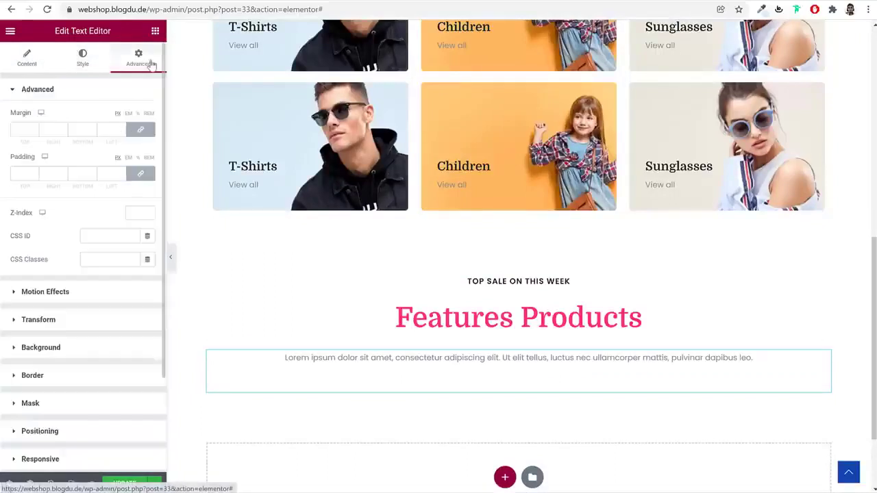
click(141, 133)
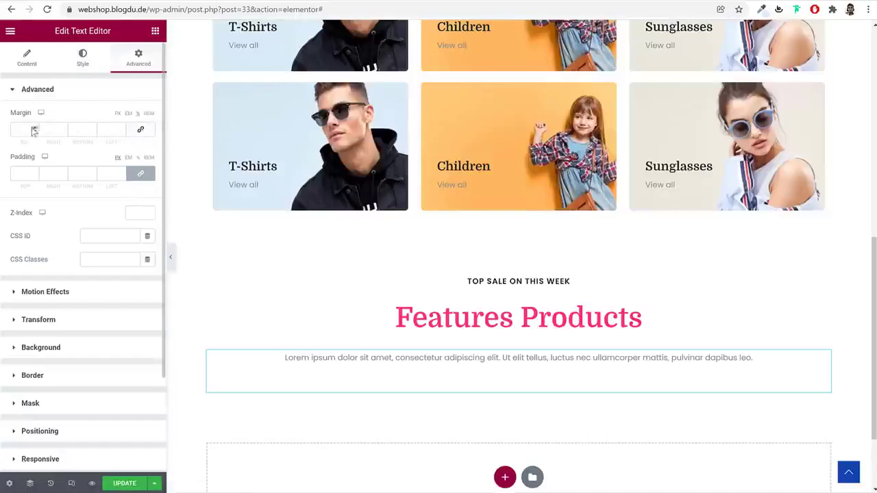
text(20)
key(Tab)
text(20)
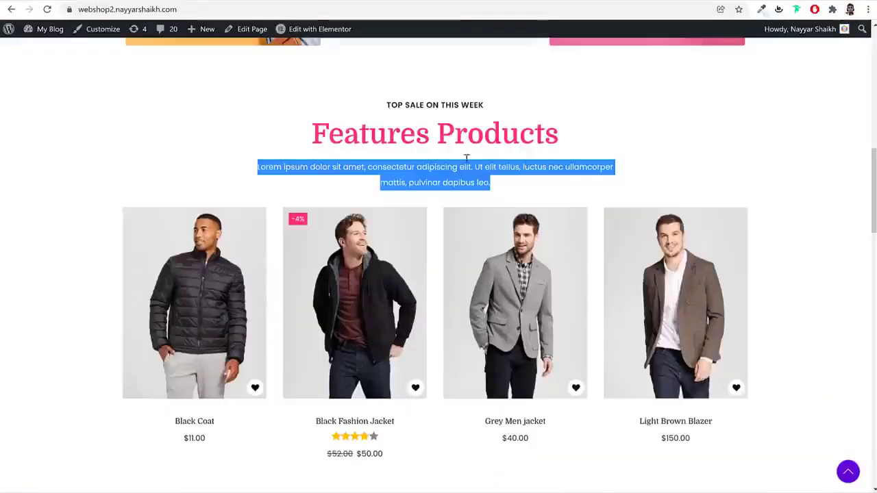
scroll(489, 233, down, 2)
scroll(444, 298, down, 4)
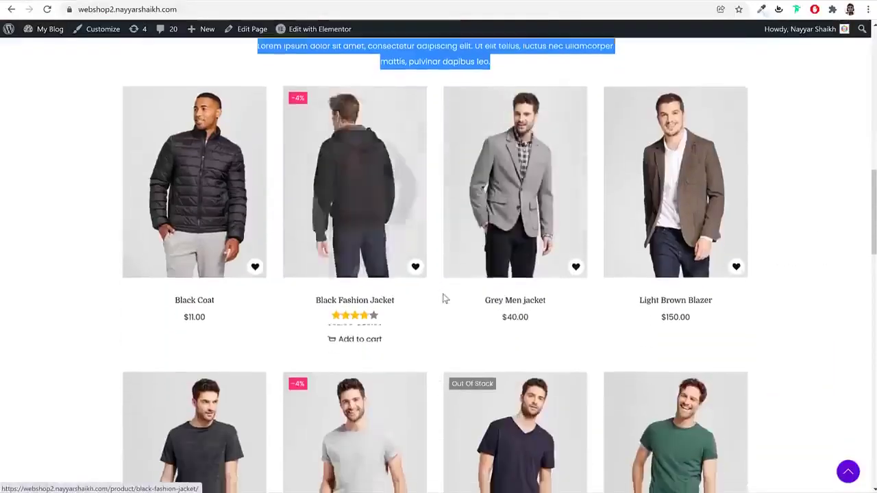
scroll(447, 299, up, 5)
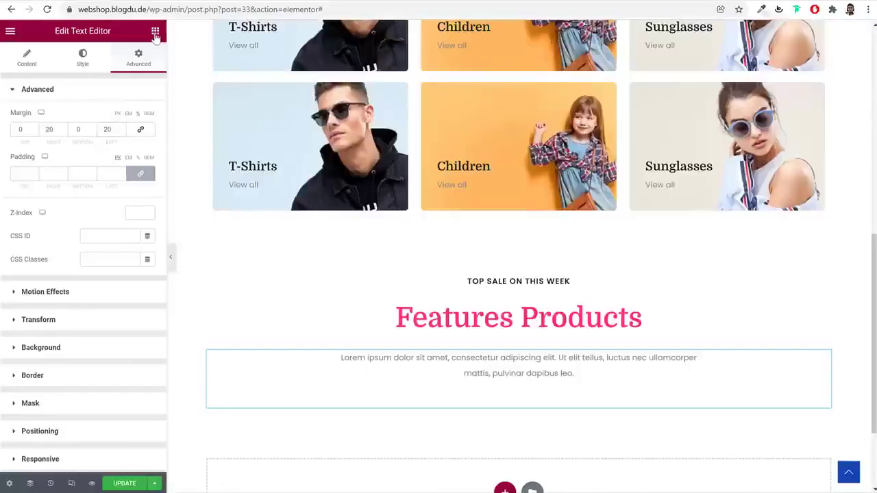
Drag a Shortcode widget, found by searching 'sho', beneath the Lorem ipsum paragraph
click(155, 32)
text(sho)
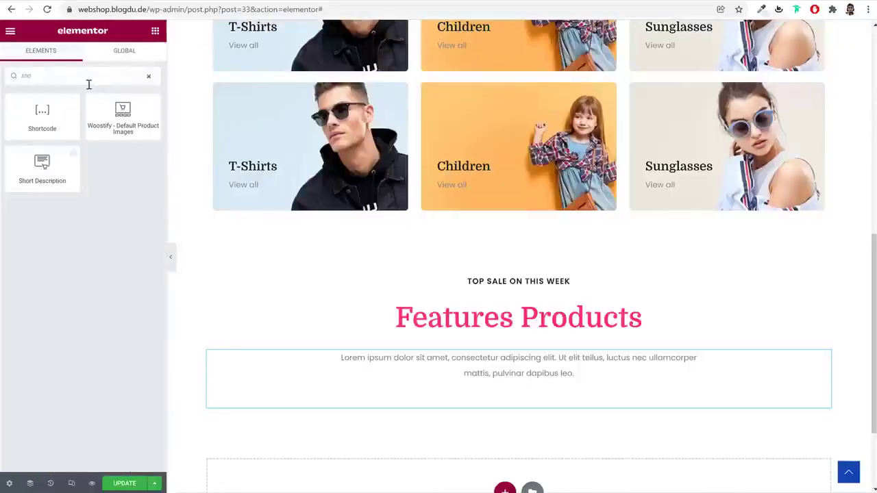
drag(42, 113, 583, 412)
scroll(661, 316, down, 2)
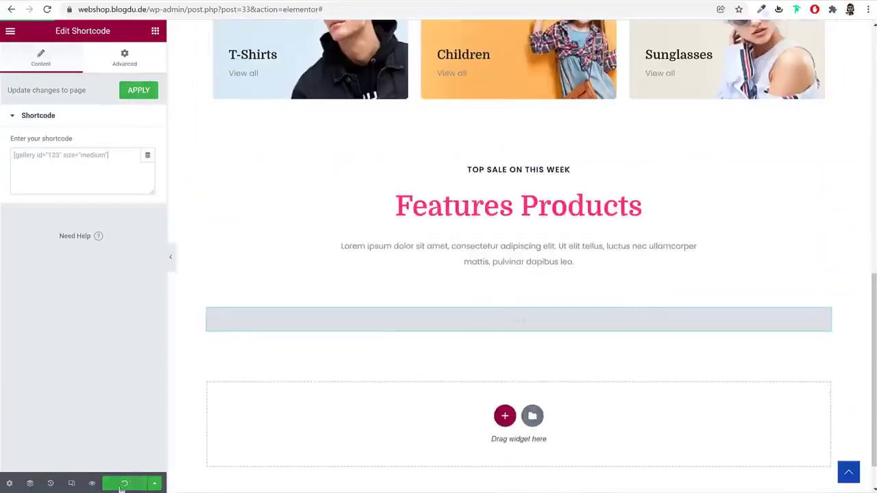
Search 'woocommerce shortcodes' in a new tab and open WooCommerce's shortcodes documentation
key(ctrl+t)
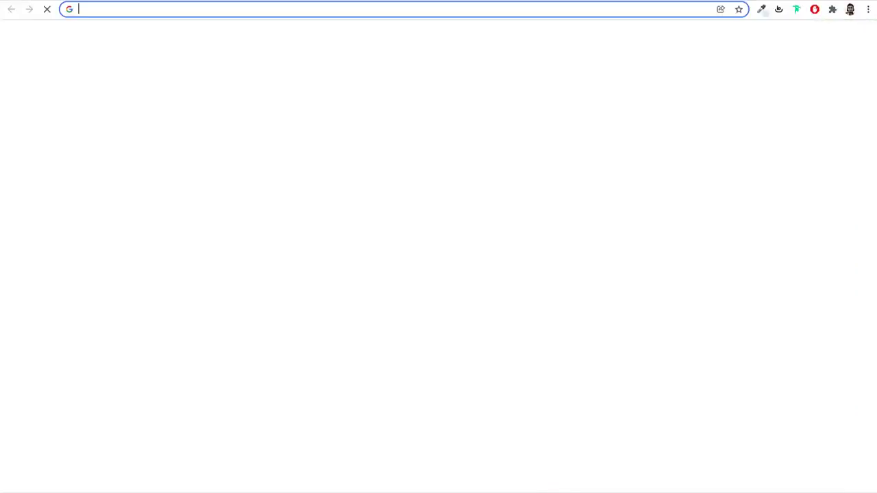
text(wooc)
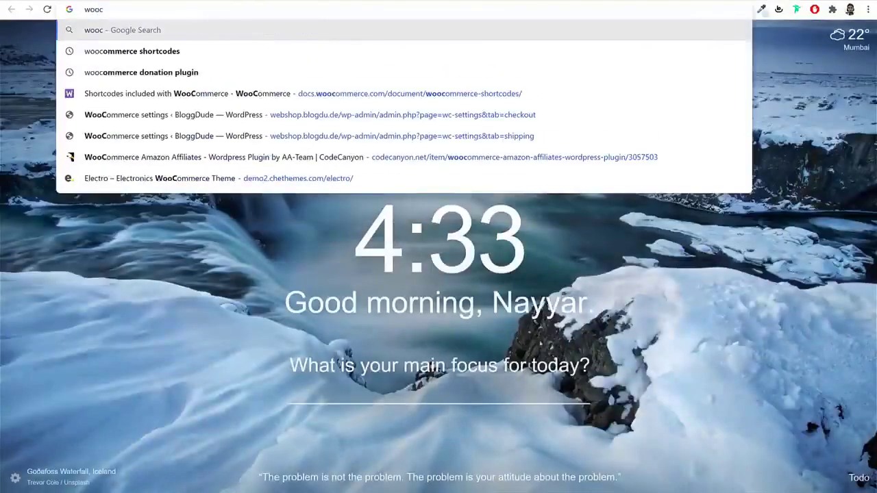
key(Down)
key(Return)
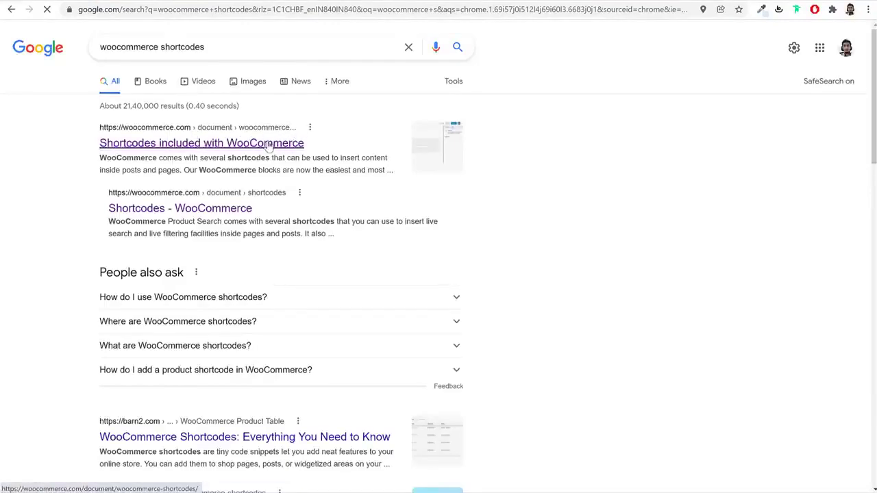
click(269, 147)
Scroll to Scenario 2 and copy its featured-products shortcode
scroll(625, 184, down, 10)
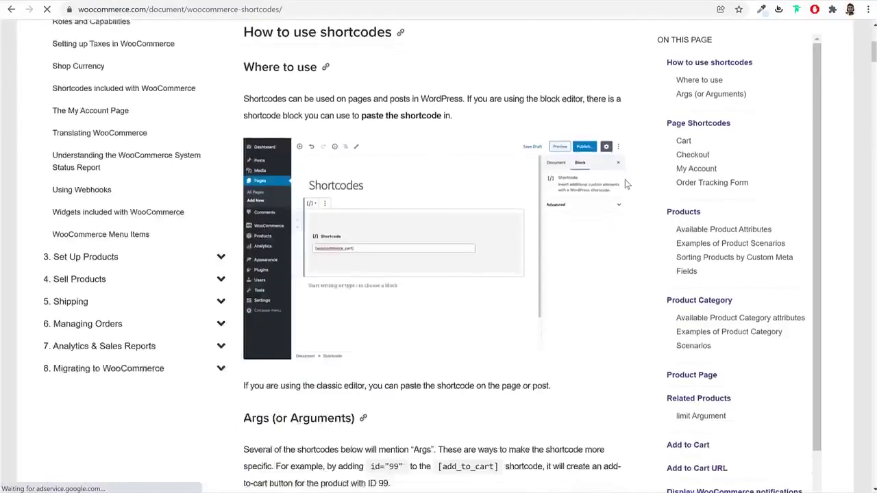
scroll(625, 184, down, 1)
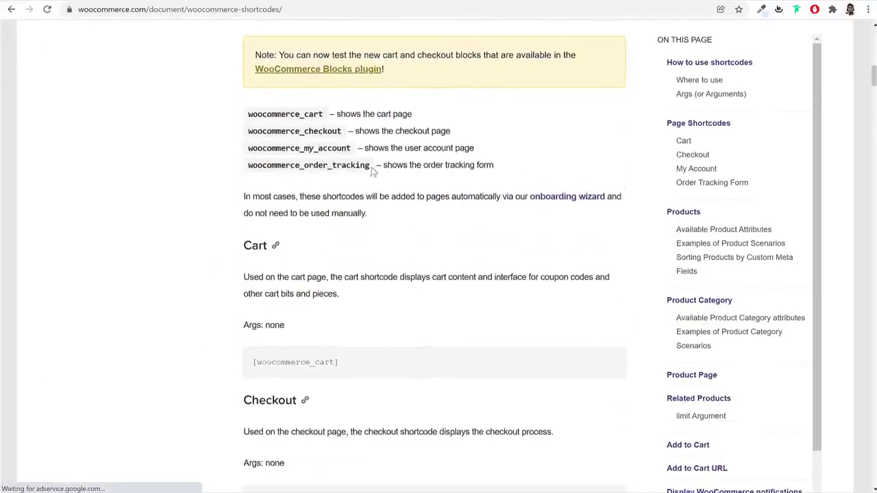
scroll(384, 185, down, 17)
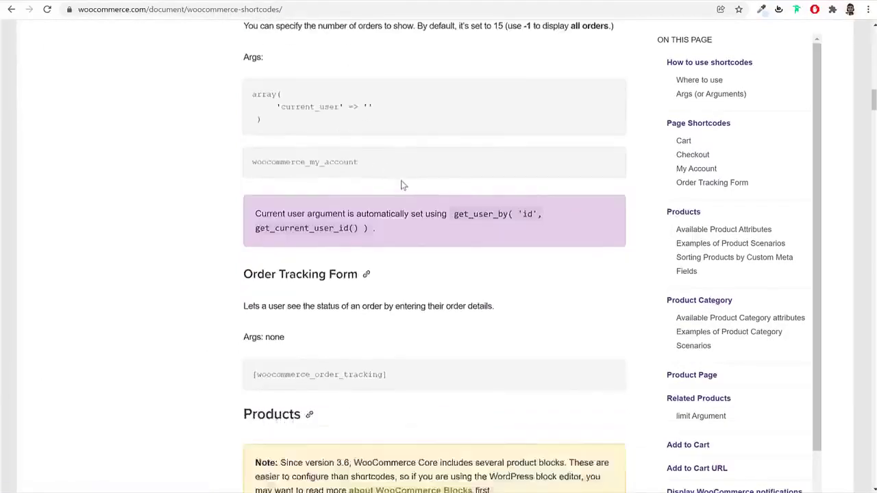
scroll(405, 179, down, 19)
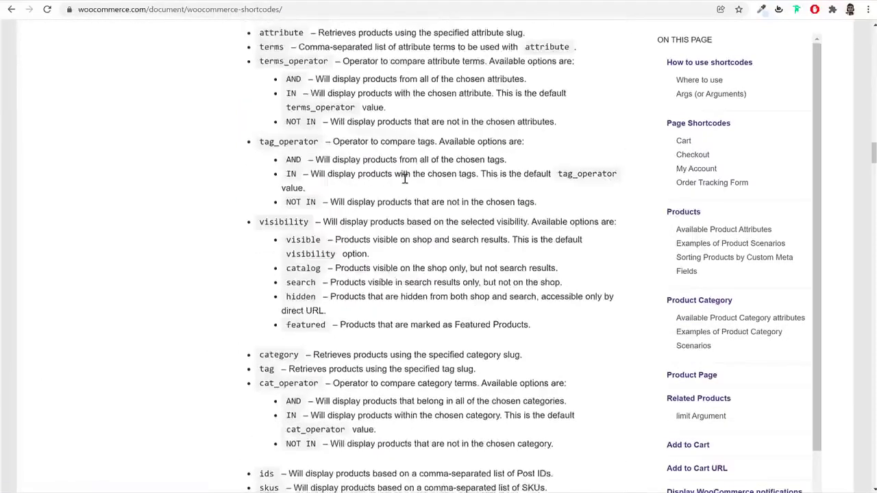
scroll(404, 179, down, 3)
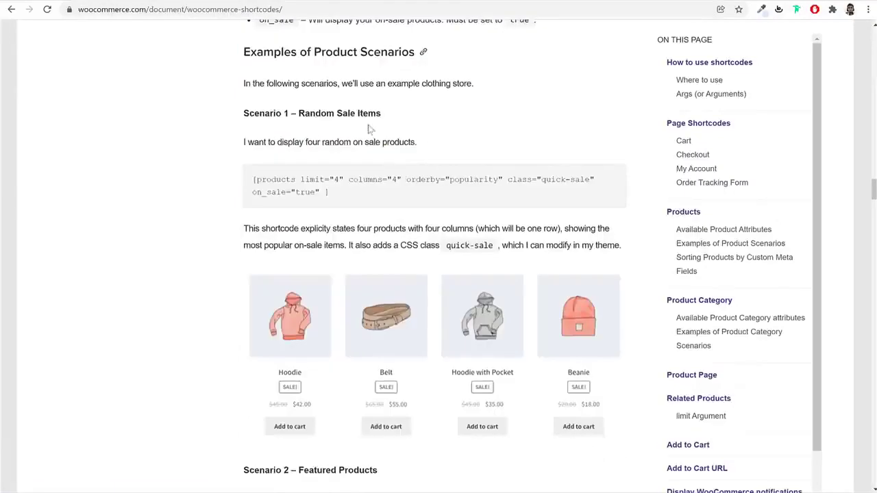
drag(299, 115, 400, 120)
drag(352, 199, 251, 182)
scroll(417, 199, down, 5)
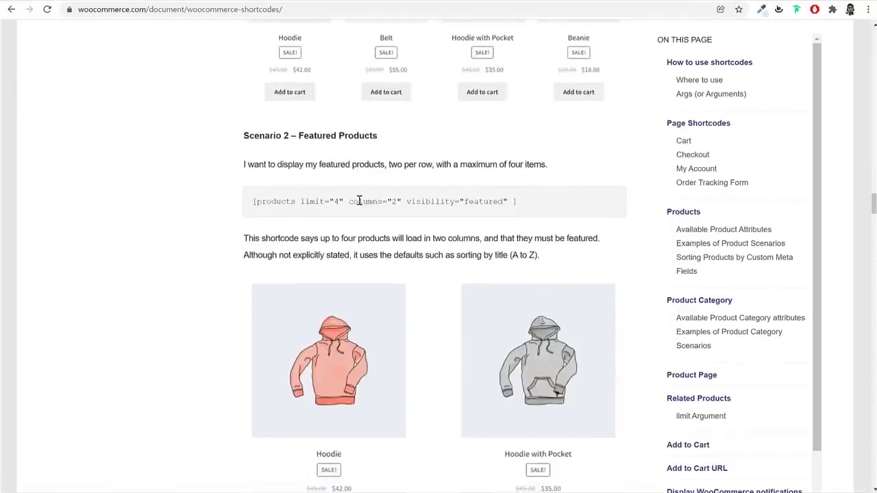
triple_click(358, 200)
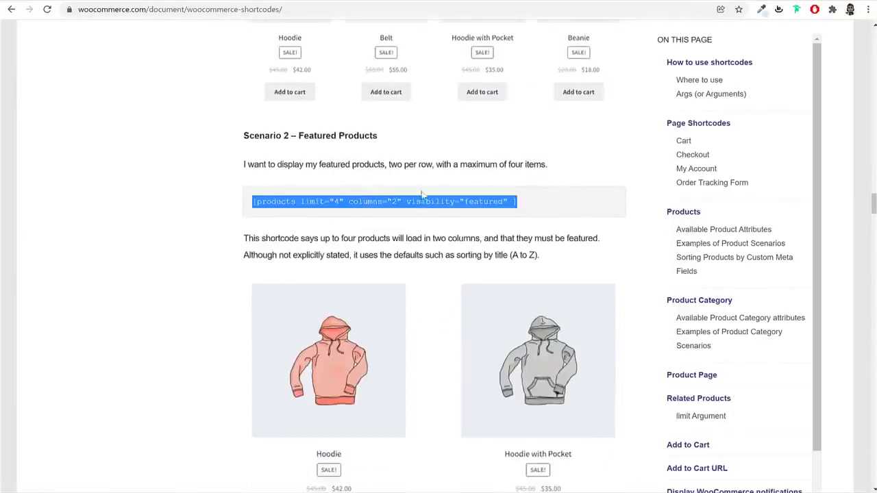
right_click(339, 200)
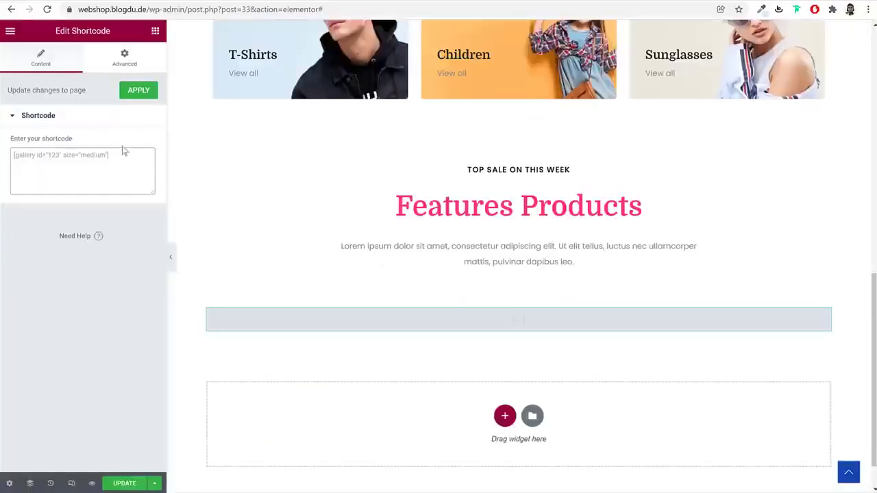
Put [products limit="8" columns="4" visibility="featured"] in the Shortcode widget and update the page
key(ctrl+v)
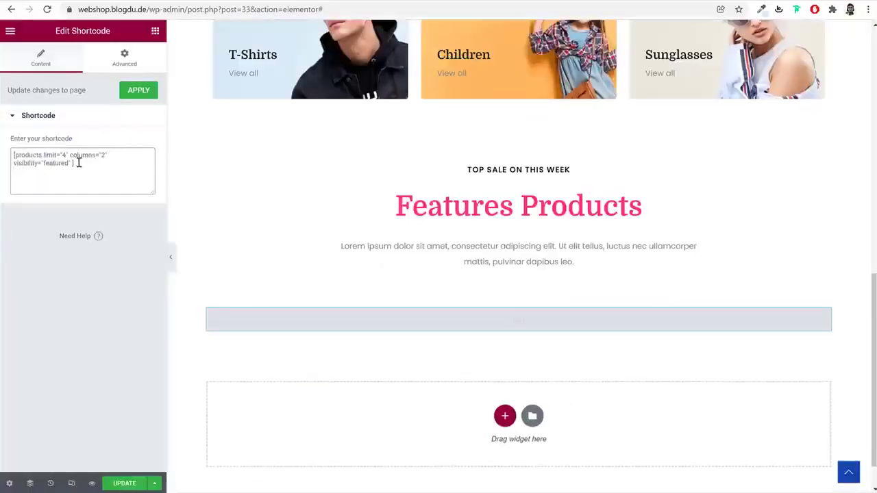
text(8)
text(4)
click(115, 487)
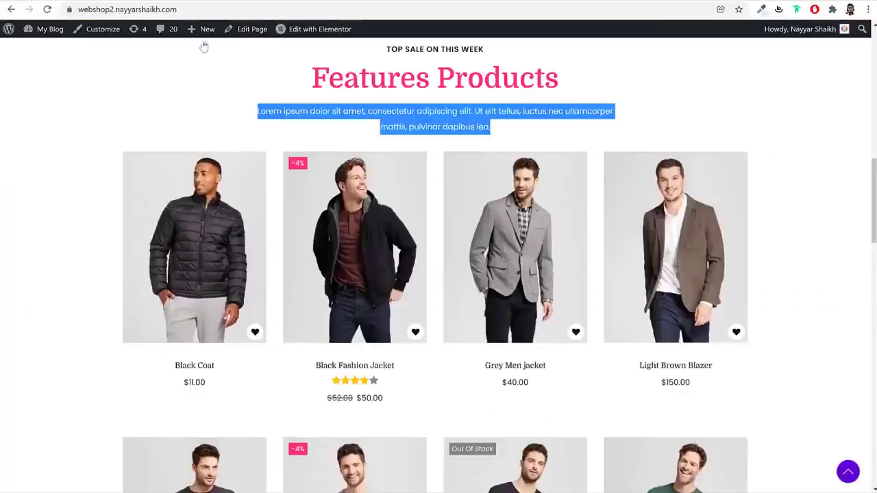
In All Products, star Single Self Help Book, Working Boy T-Shirt, Short Sleeve T-Shirt and Black Fashion Jacket
click(542, 136)
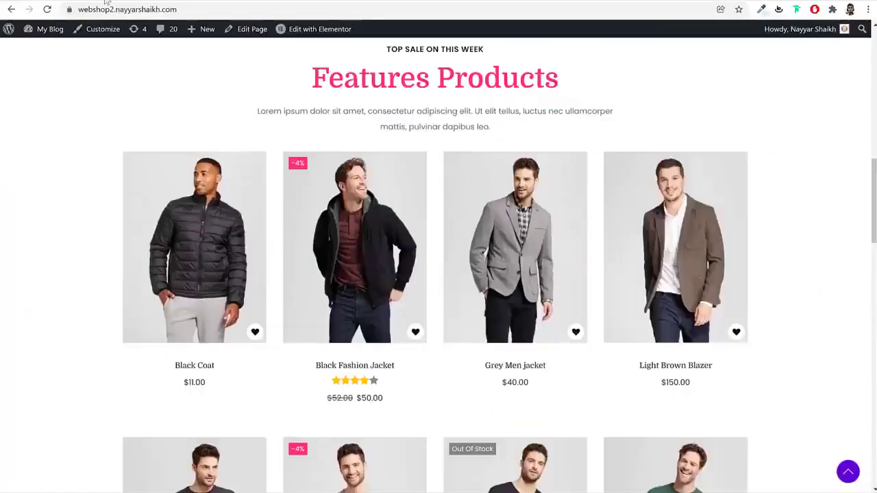
click(175, 1)
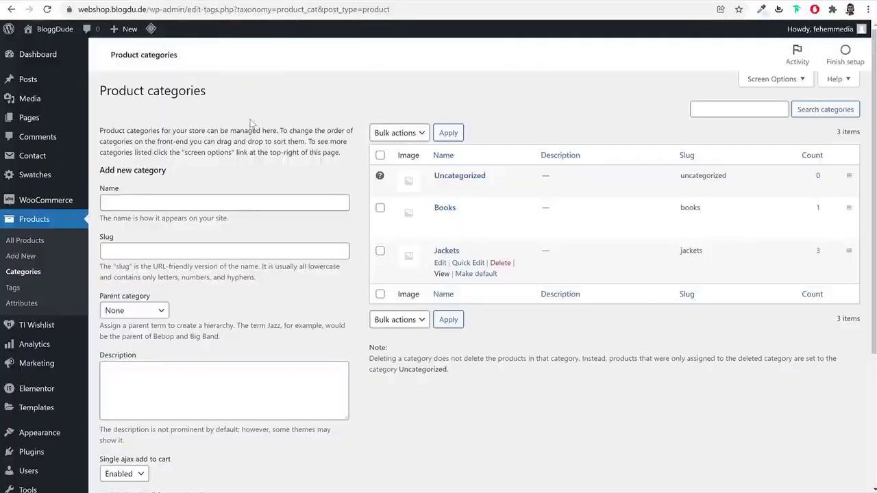
click(63, 221)
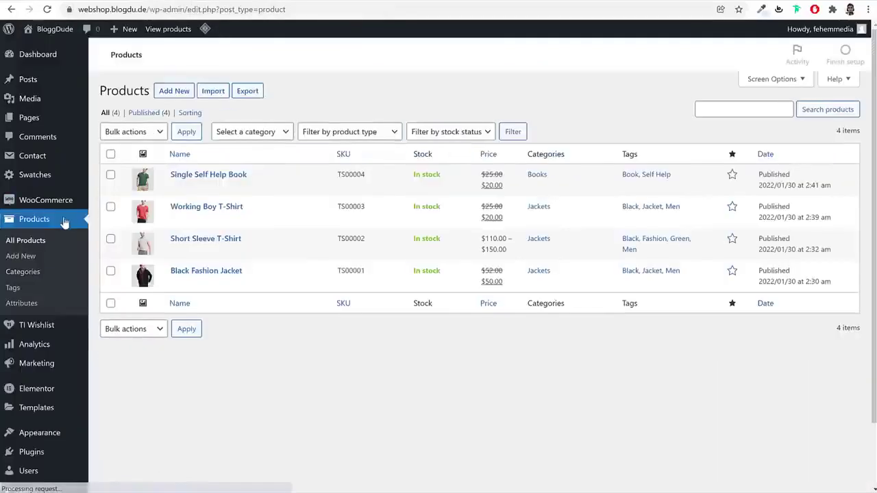
click(733, 176)
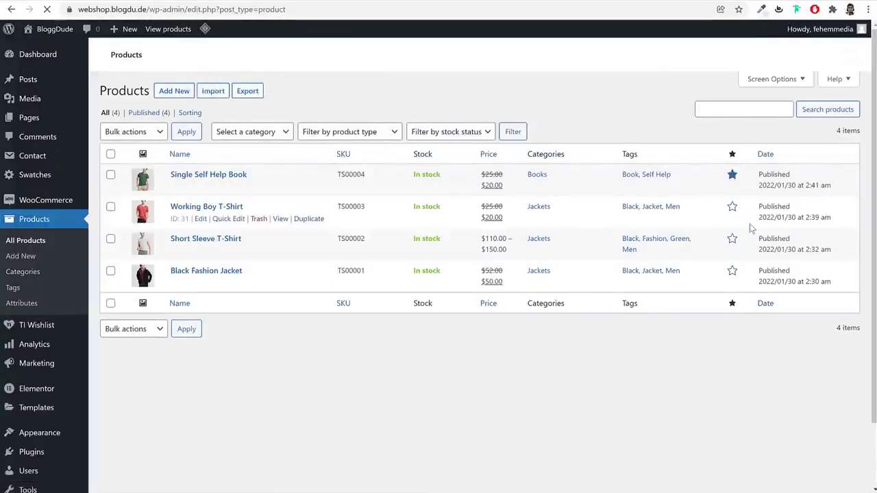
click(734, 207)
click(732, 239)
click(733, 272)
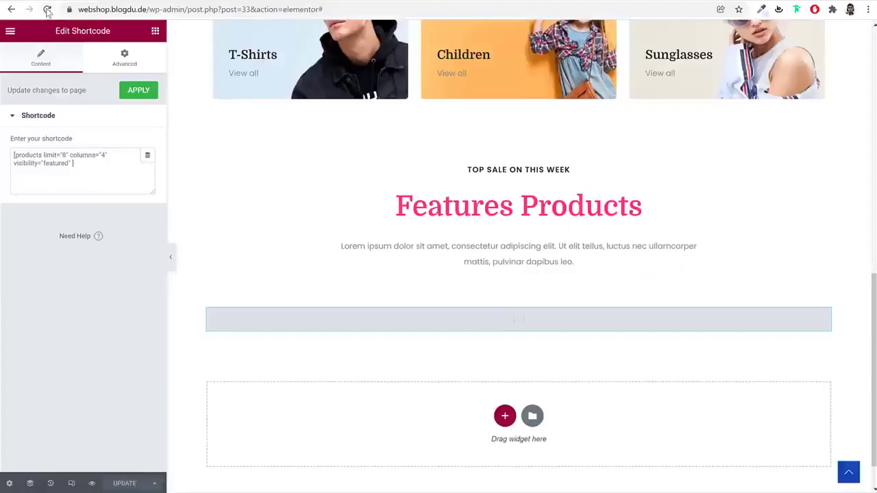
Reload the editor so the four featured products appear, then open the Features Products section settings
click(47, 10)
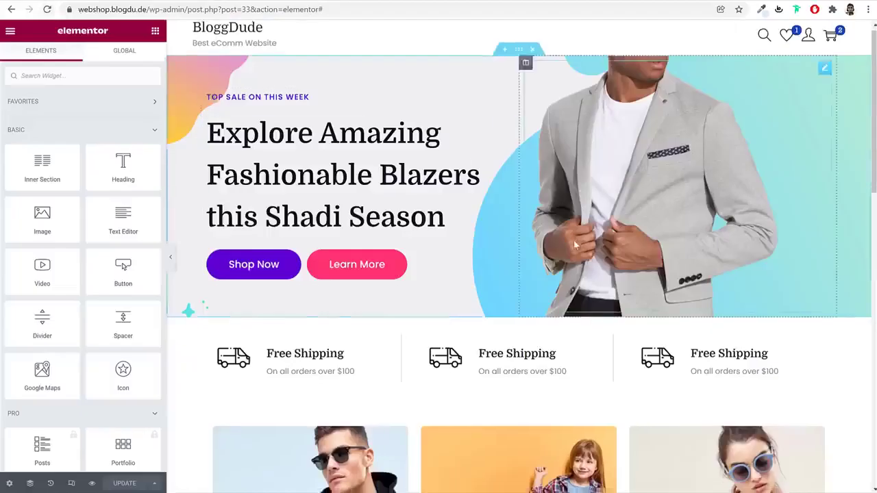
scroll(591, 259, down, 4)
scroll(368, 110, up, 2)
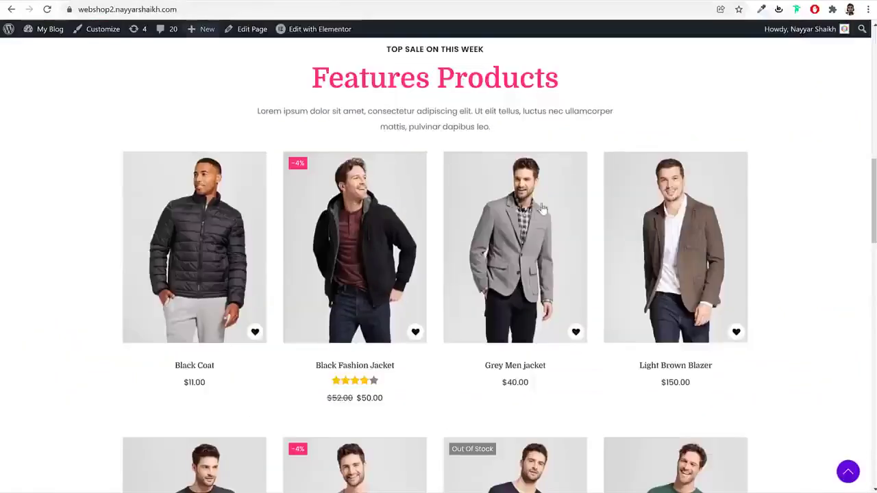
scroll(525, 215, down, 8)
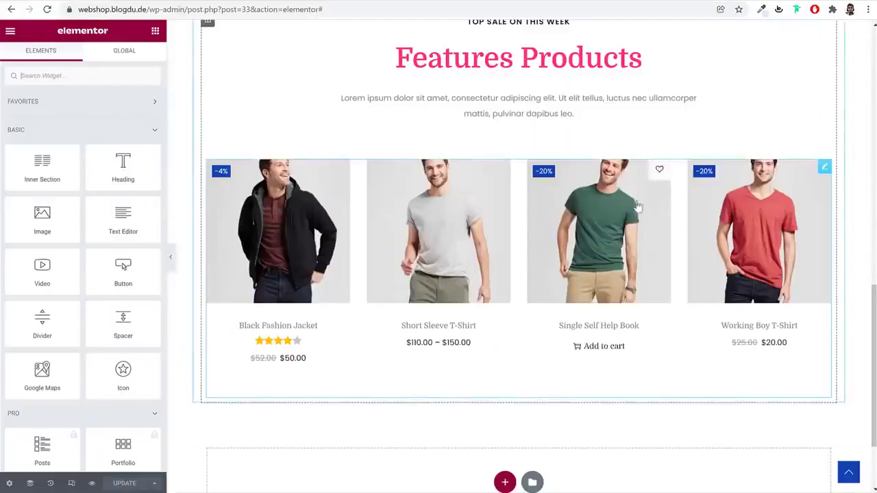
scroll(726, 199, up, 3)
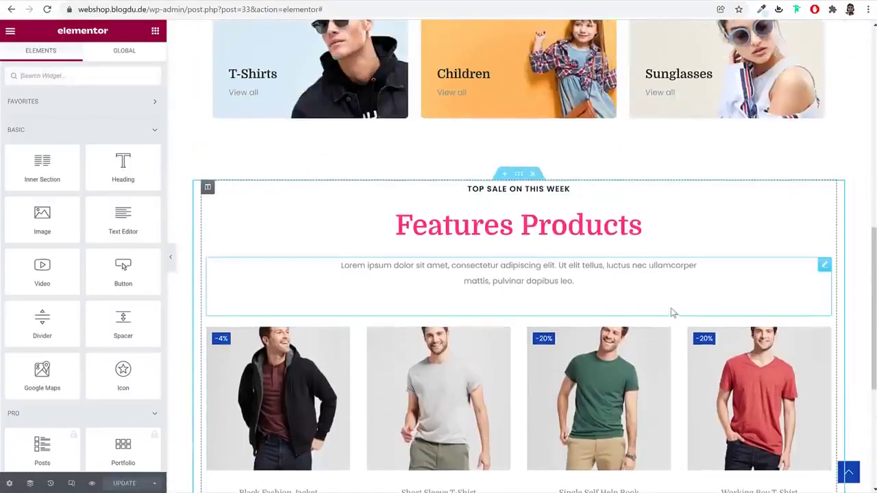
scroll(631, 281, down, 3)
click(609, 246)
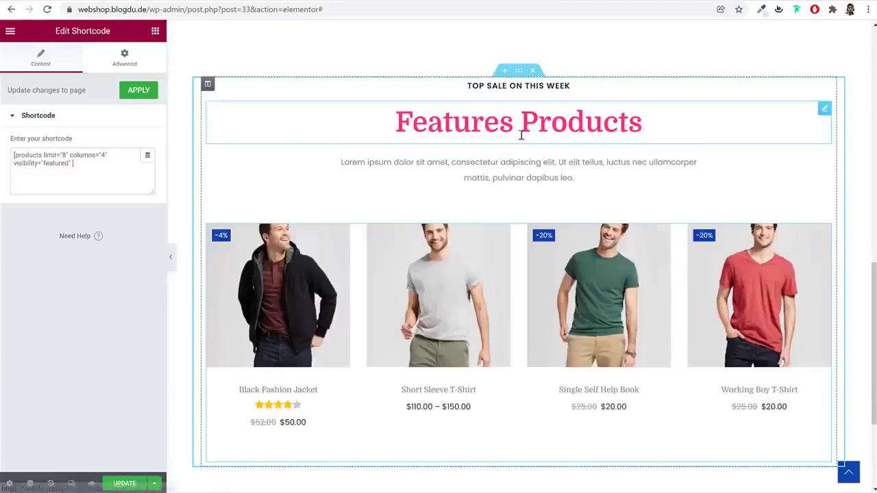
click(522, 72)
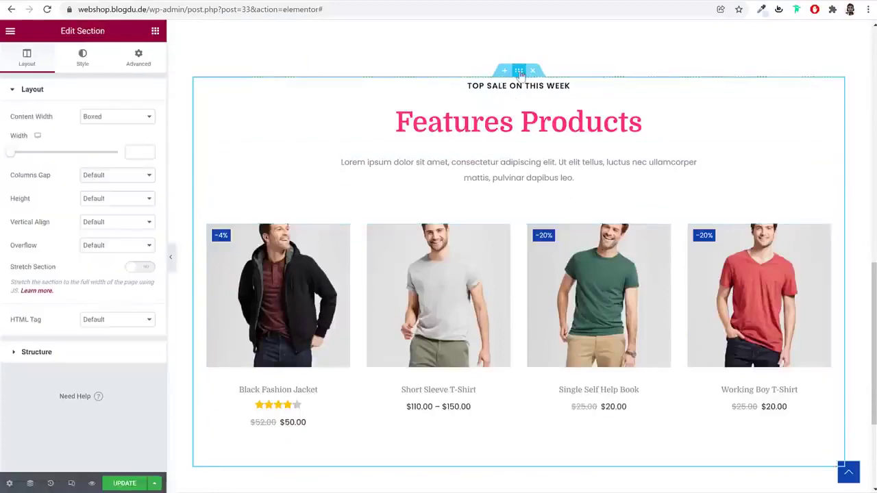
Unlink the Features Products section margins, set top 0 and bottom 60, and update the page
click(136, 59)
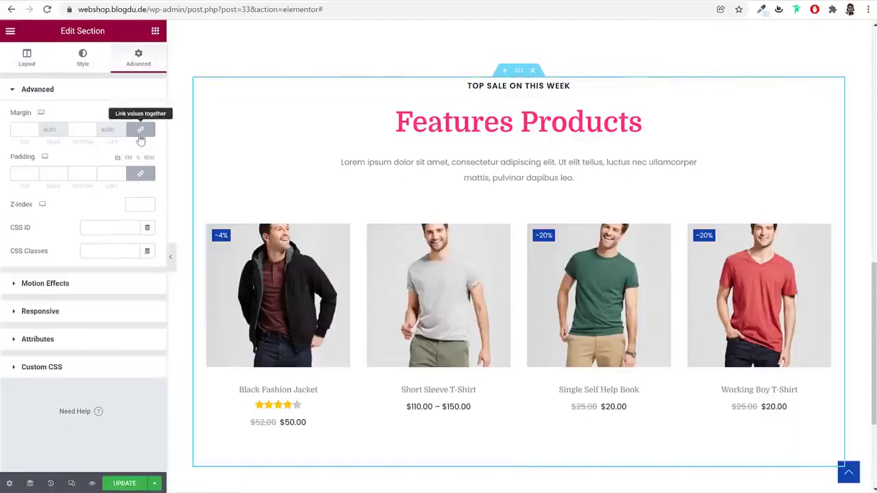
click(141, 131)
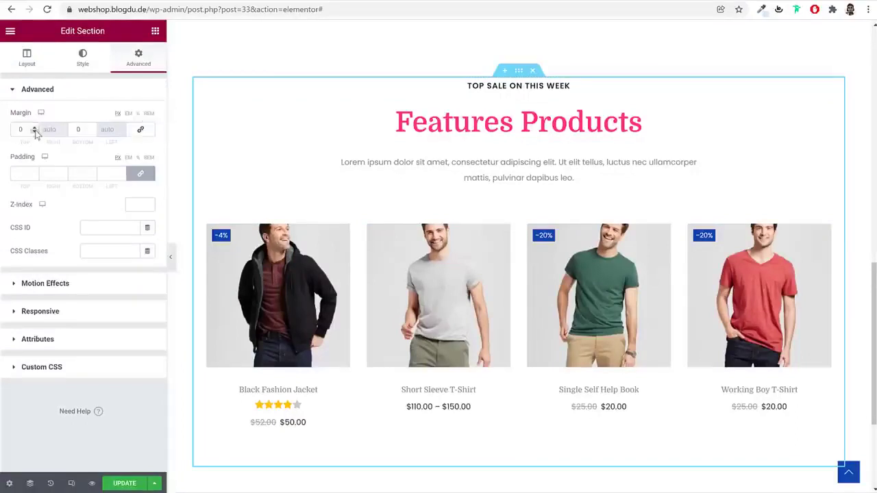
scroll(521, 226, up, 3)
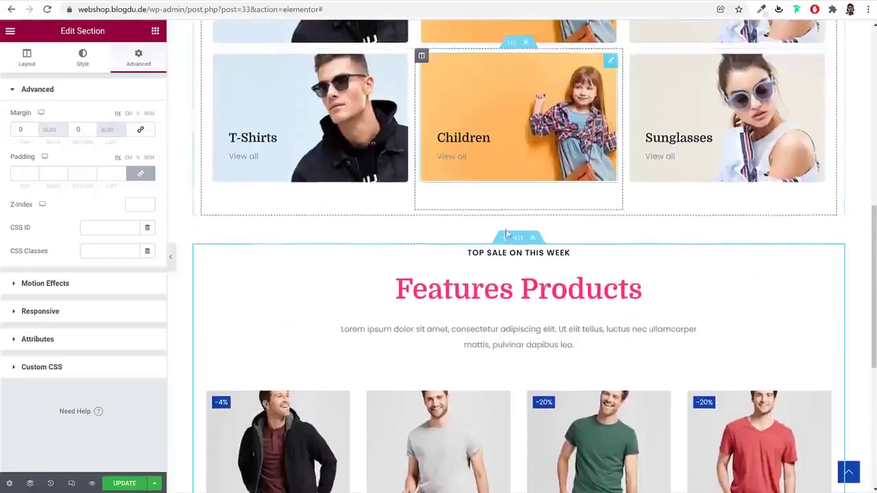
scroll(475, 259, down, 5)
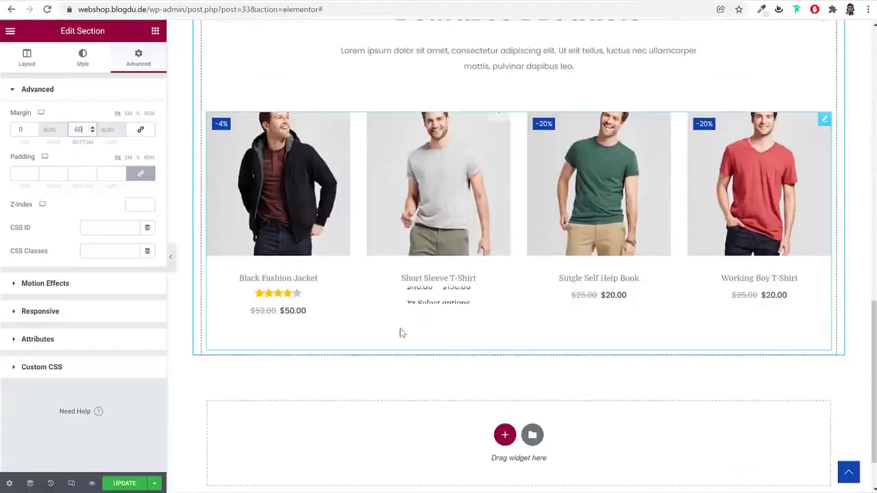
scroll(76, 130, up, 5)
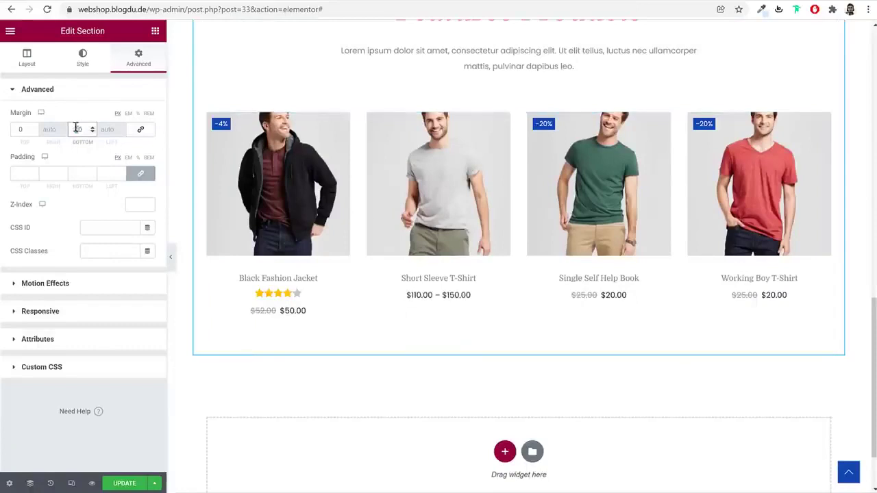
scroll(76, 130, down, 2)
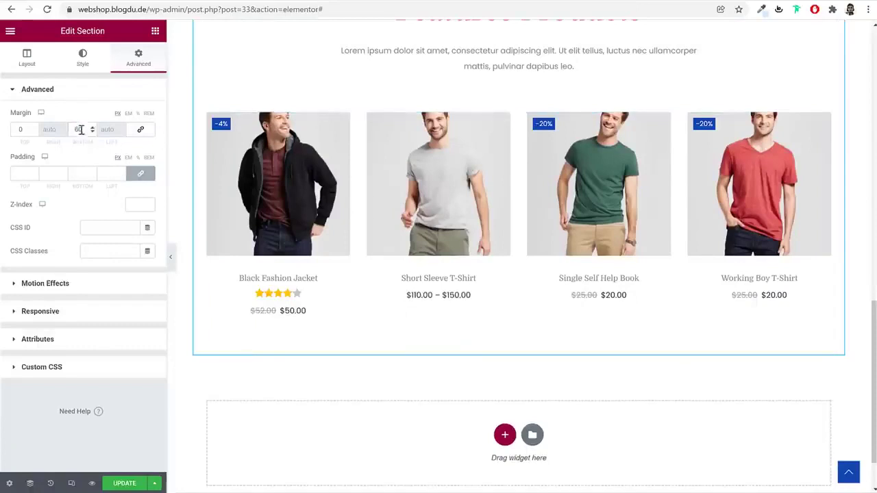
click(125, 484)
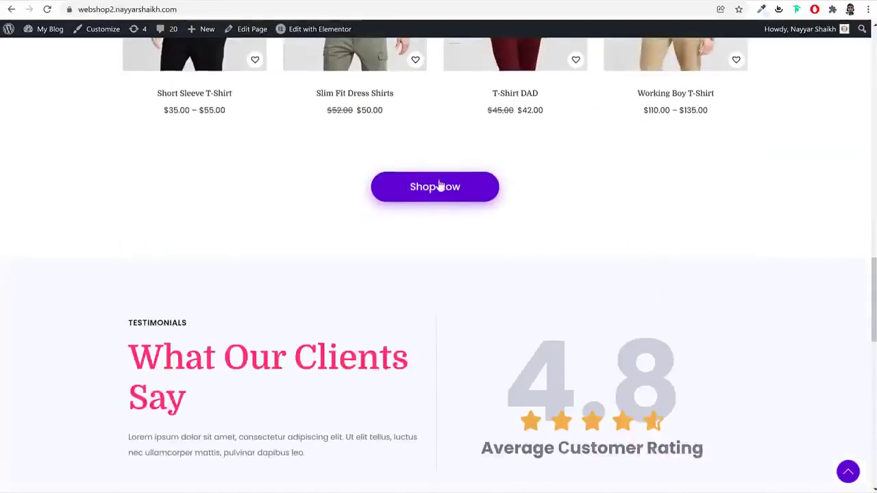
scroll(436, 183, up, 2)
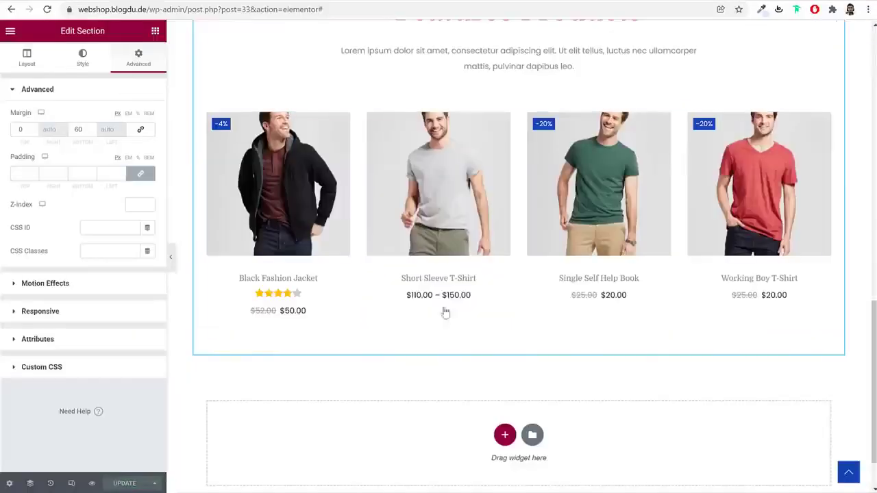
Copy the hero's Shop Now button and paste it below the Features Products grid
click(154, 31)
scroll(484, 204, up, 10)
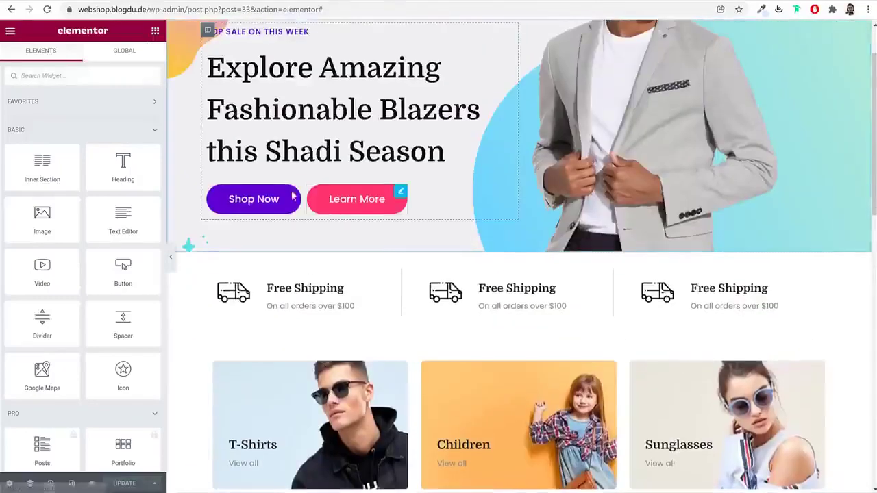
right_click(271, 209)
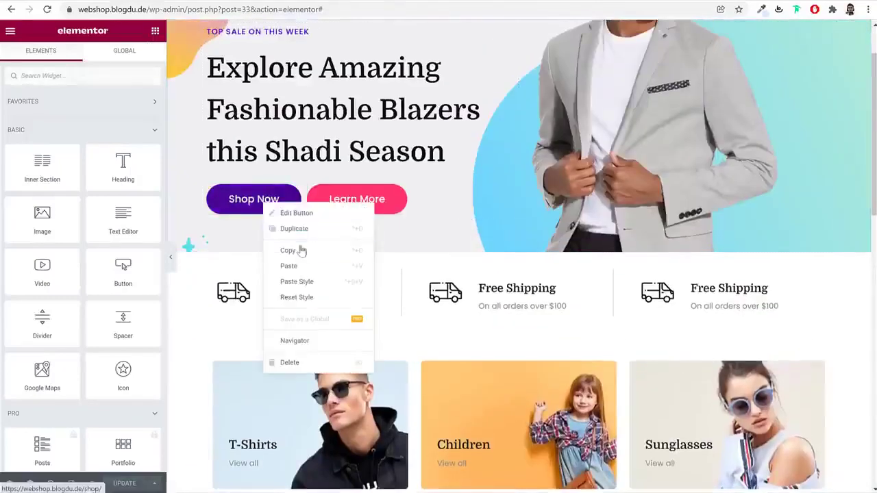
click(300, 249)
scroll(610, 361, down, 5)
scroll(610, 361, down, 6)
right_click(548, 214)
click(583, 271)
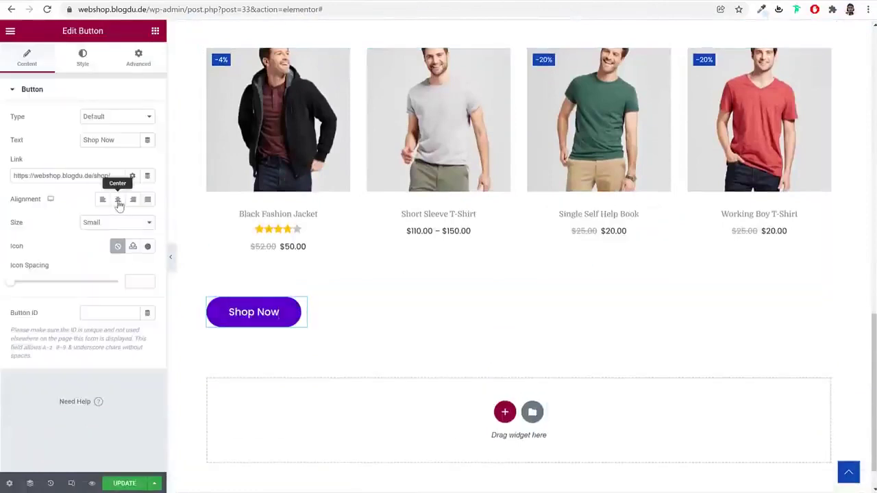
Set the pasted button's Positioning width to Default so it sits centred
click(134, 60)
scroll(138, 311, down, 3)
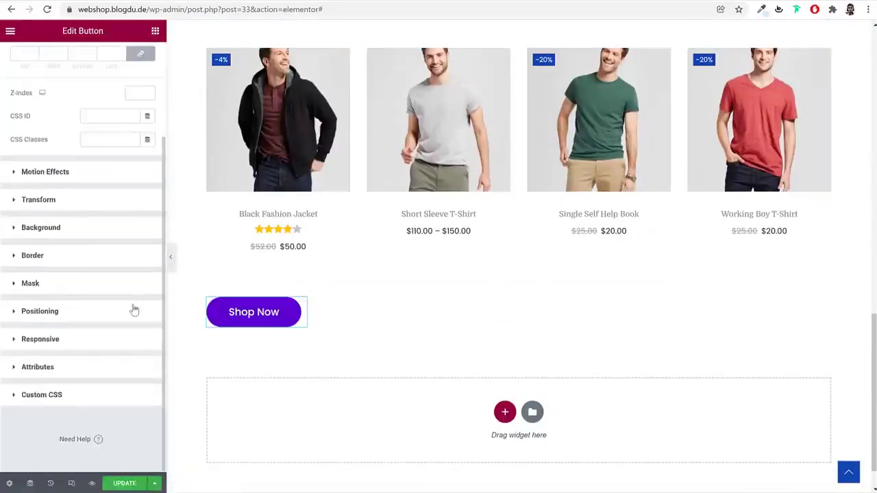
click(77, 311)
click(110, 283)
click(103, 291)
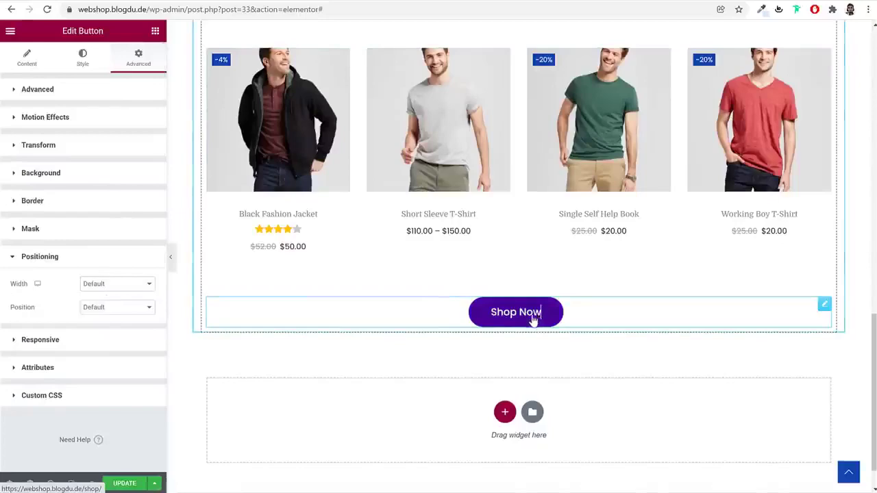
scroll(534, 320, up, 2)
scroll(521, 377, down, 2)
scroll(506, 336, down, 1)
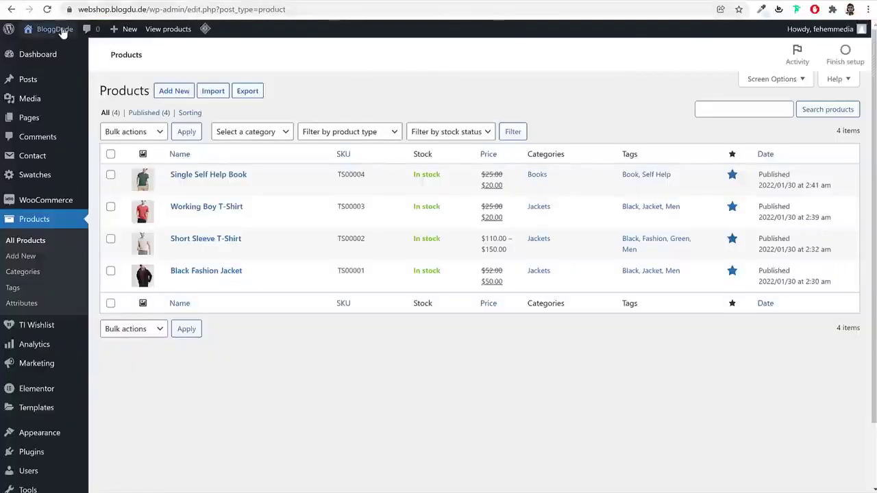
View the live storefront homepage and scroll down to the centred Shop Now button
click(61, 30)
scroll(696, 217, down, 10)
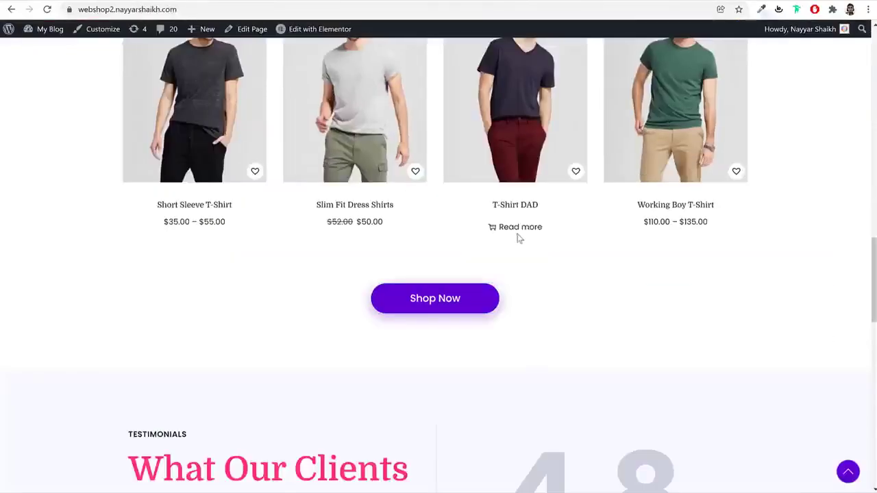
scroll(518, 235, down, 4)
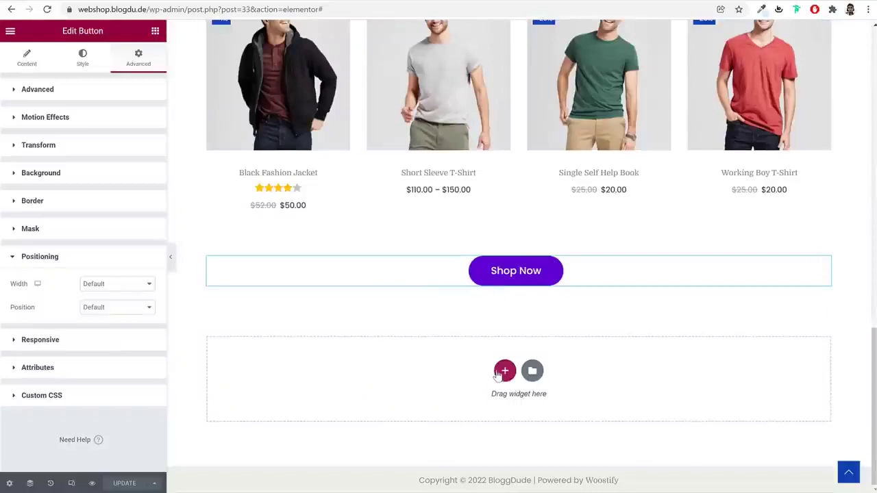
Add a single-column section below the Shop Now button and drop an Inner Section into it
click(504, 371)
click(372, 397)
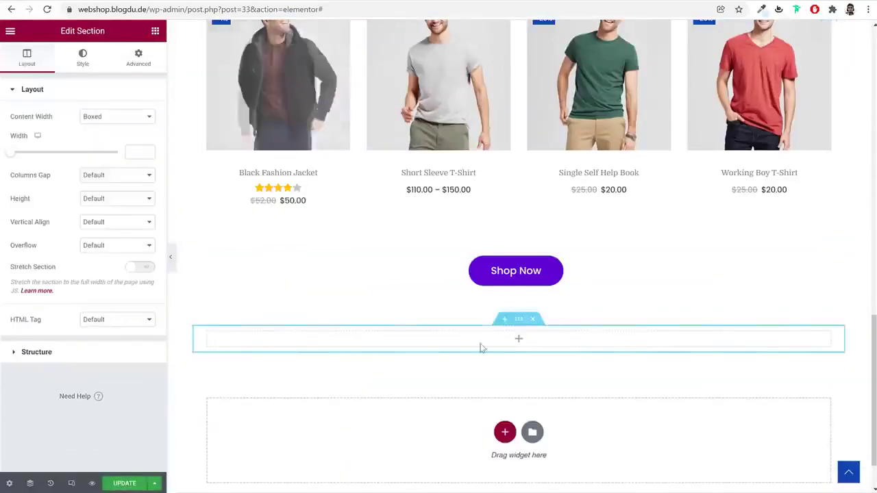
click(519, 339)
drag(59, 167, 435, 349)
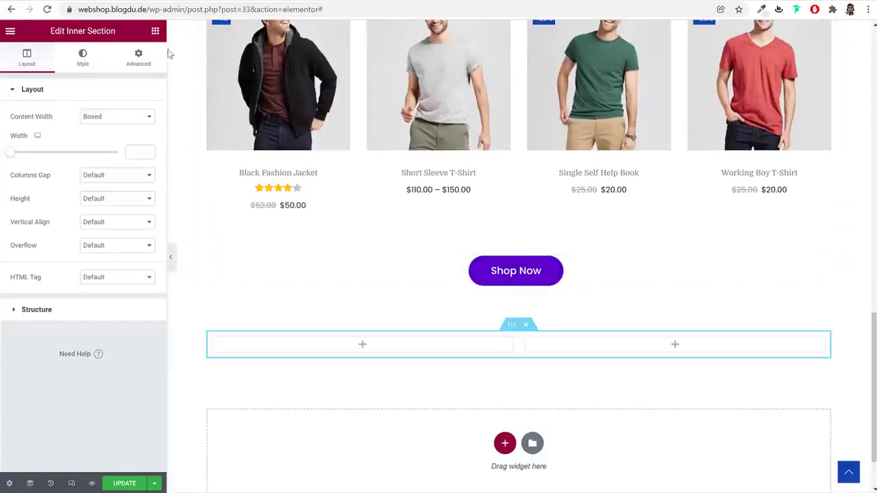
click(100, 3)
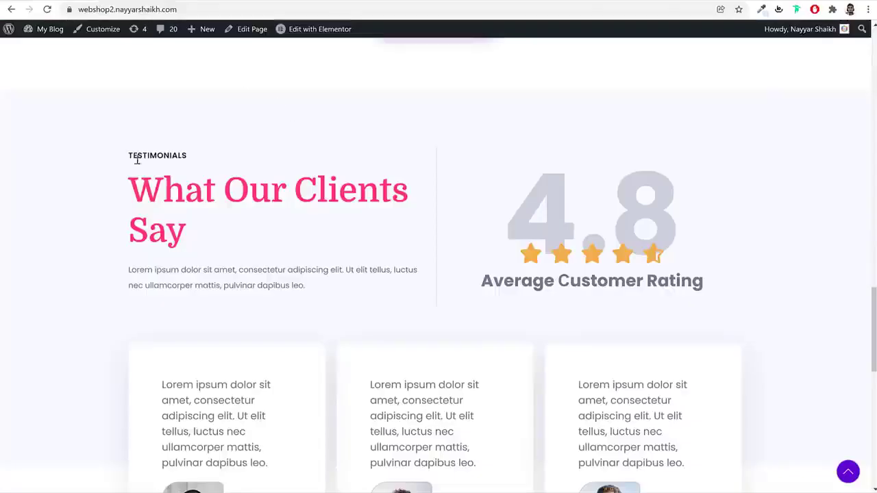
Copy the TOP SALE ON THIS WEEK label into the empty left column
drag(129, 154, 260, 268)
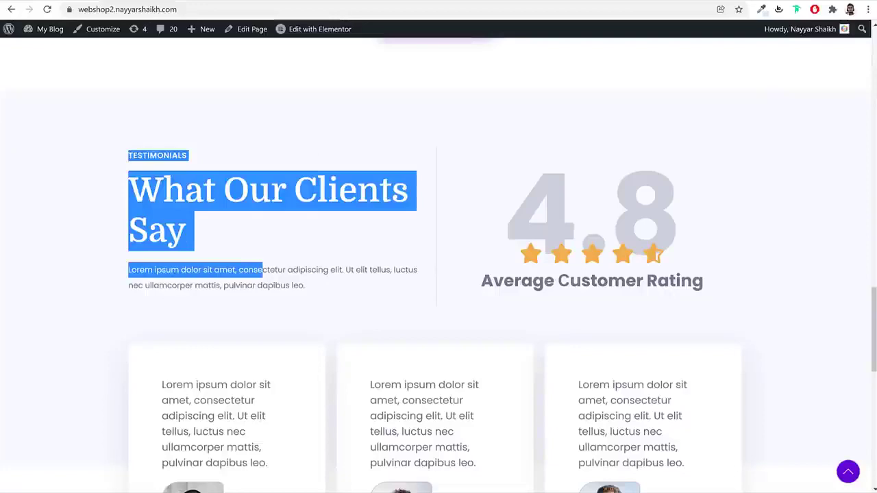
key(alt+Tab)
scroll(517, 222, up, 5)
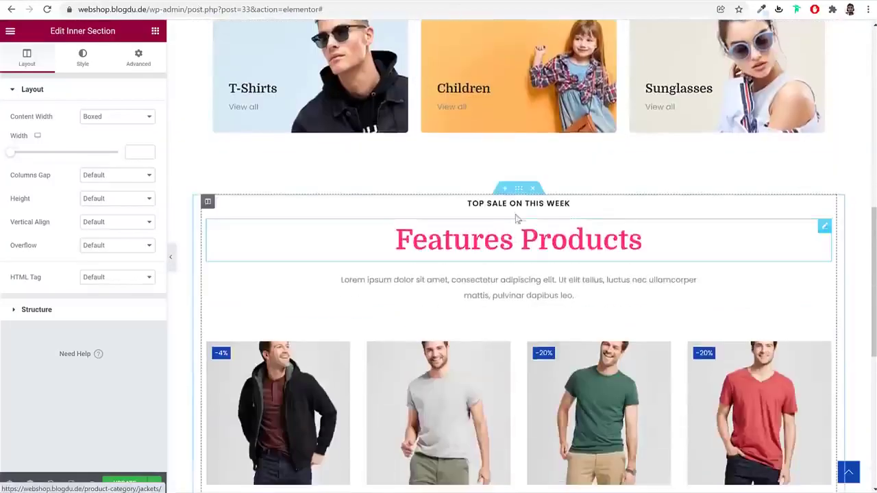
right_click(519, 205)
click(544, 251)
scroll(457, 361, down, 4)
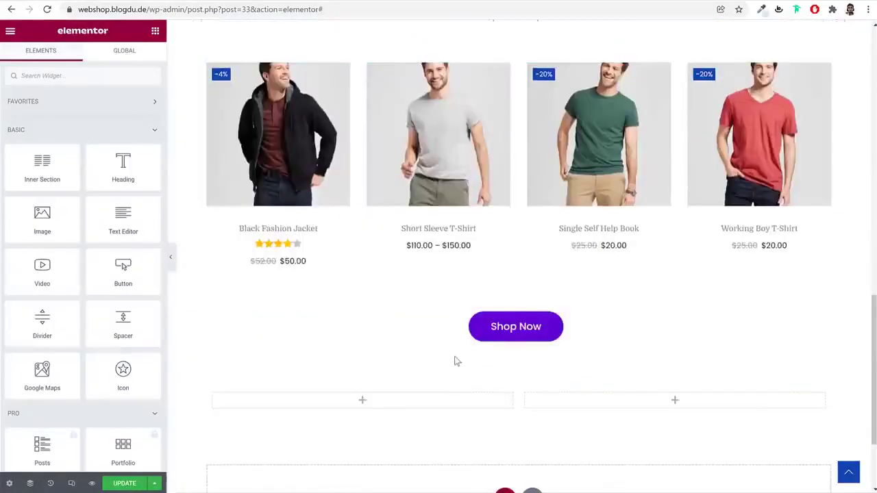
right_click(425, 399)
click(452, 409)
Copy the Features Products heading and lorem ipsum paragraph in beneath the label
scroll(463, 414, up, 3)
right_click(516, 241)
click(531, 288)
scroll(528, 350, down, 4)
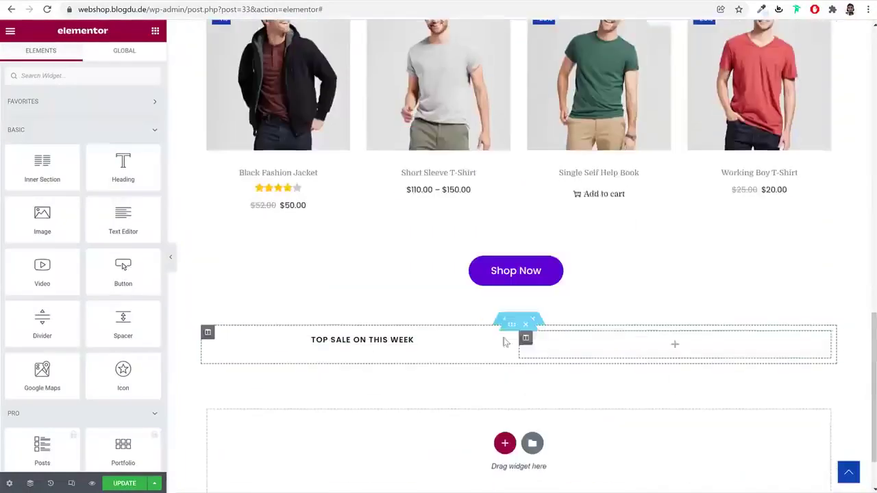
right_click(425, 337)
click(450, 388)
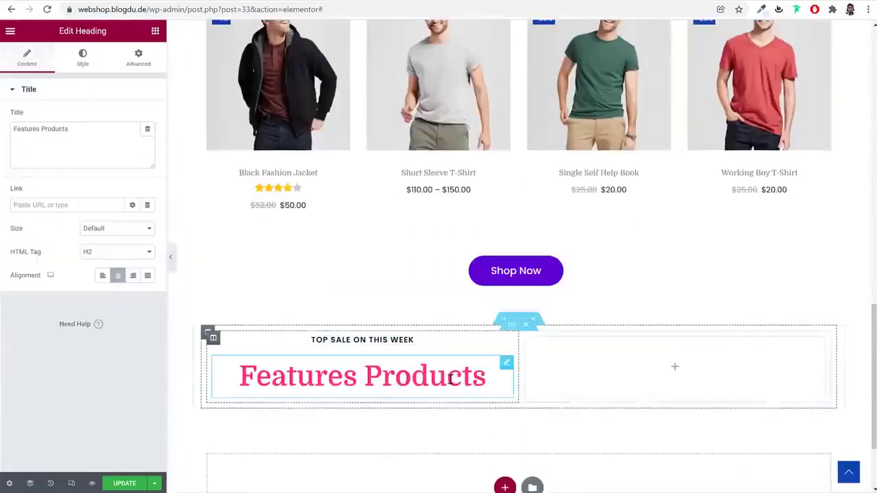
scroll(450, 377, up, 4)
right_click(502, 233)
click(539, 276)
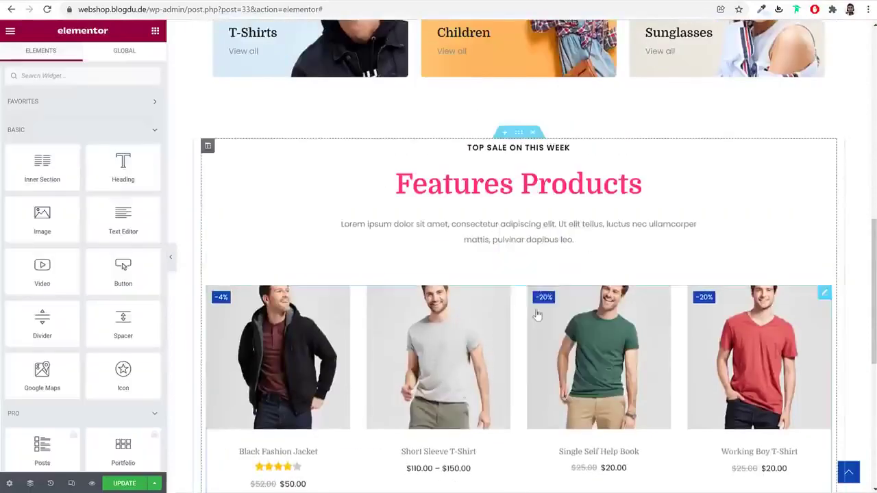
scroll(538, 310, down, 4)
right_click(417, 336)
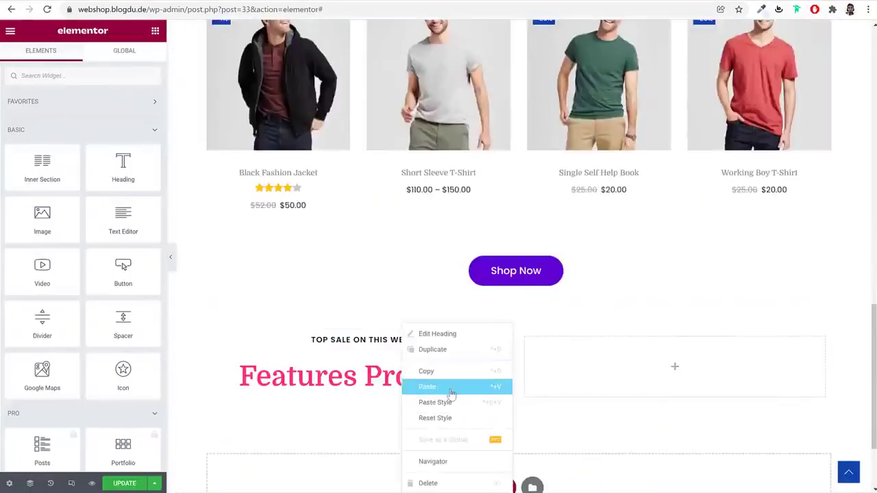
click(452, 393)
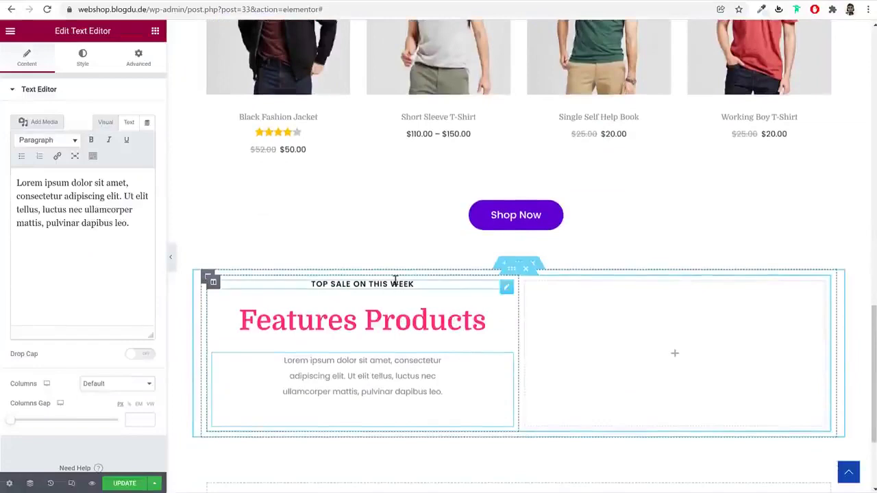
Retitle the label TESTIMONIALS, left-align it, and copy 'What Our Clients Say' from the reference
click(394, 281)
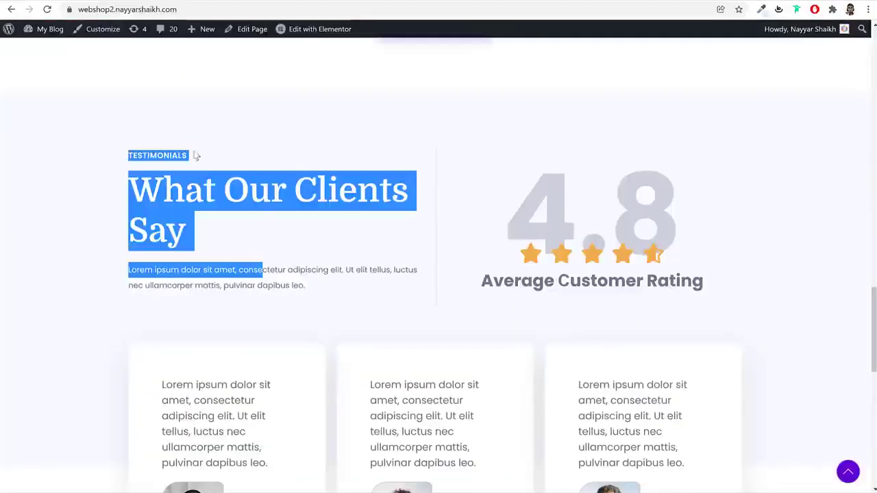
drag(194, 152, 191, 155)
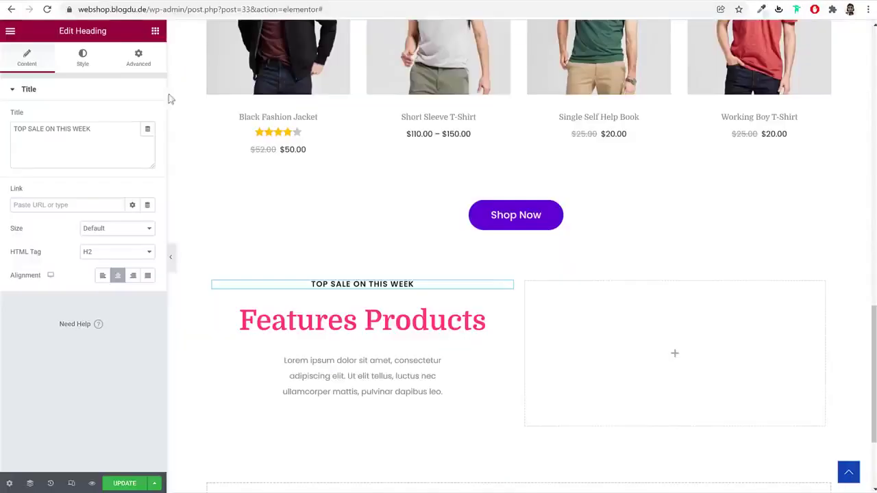
click(98, 139)
key(ctrl+a)
key(ctrl+v)
click(102, 274)
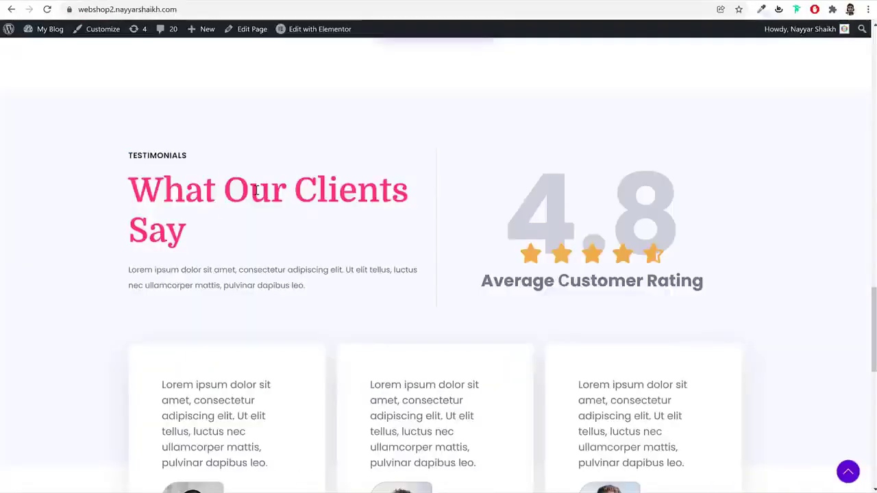
triple_click(256, 190)
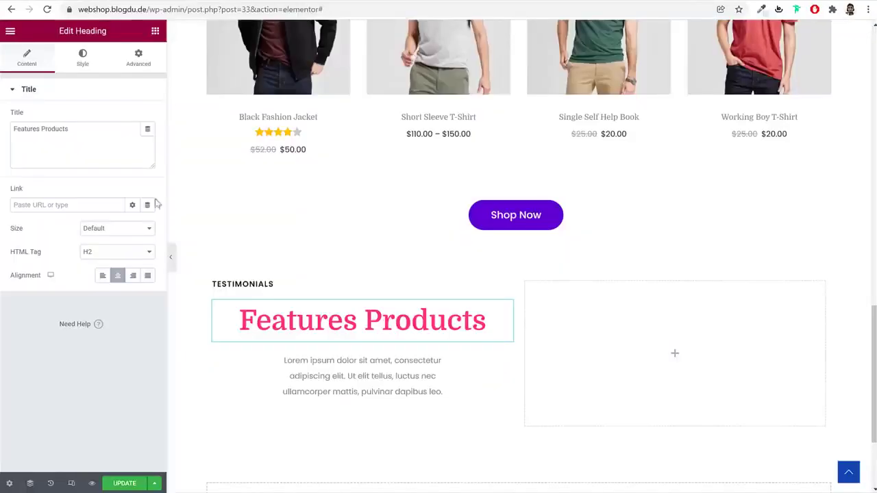
click(88, 165)
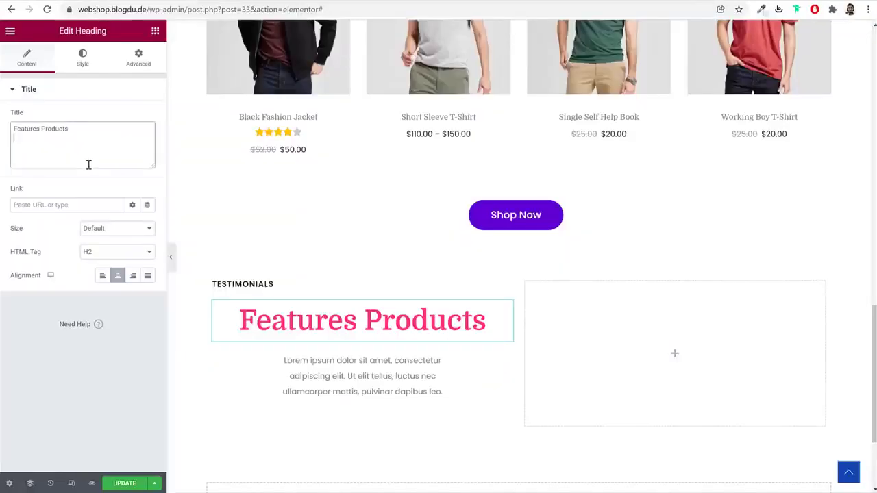
Retitle the heading 'What Our Clients Say', left-aligned with typography size 60
key(ctrl+v)
click(103, 275)
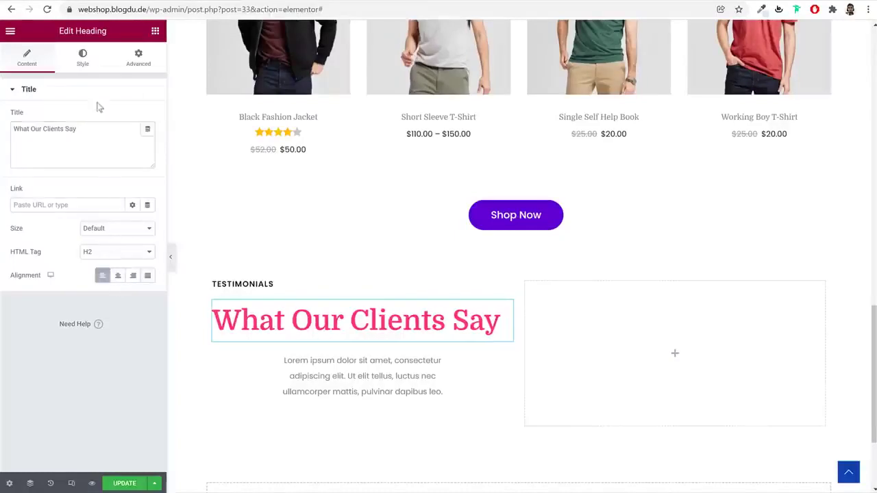
click(87, 67)
click(147, 141)
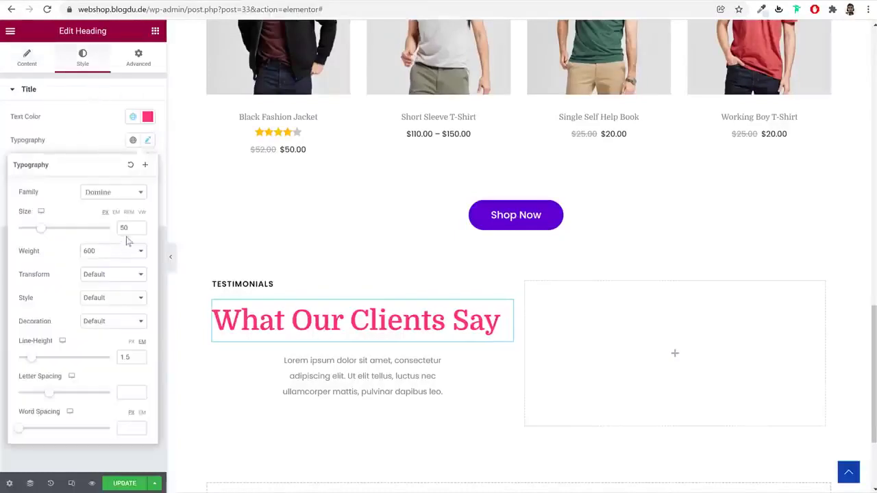
text(60)
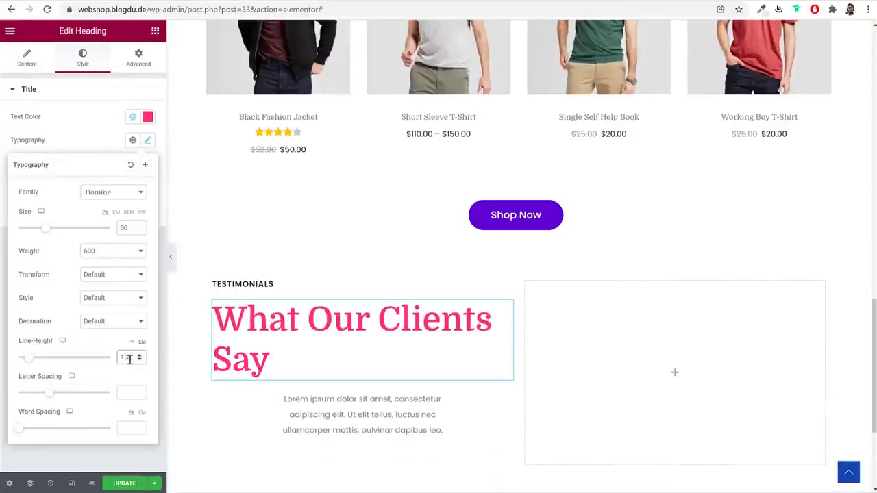
Set the lorem ipsum paragraph's side margins to 0 and align it left
click(313, 416)
click(138, 59)
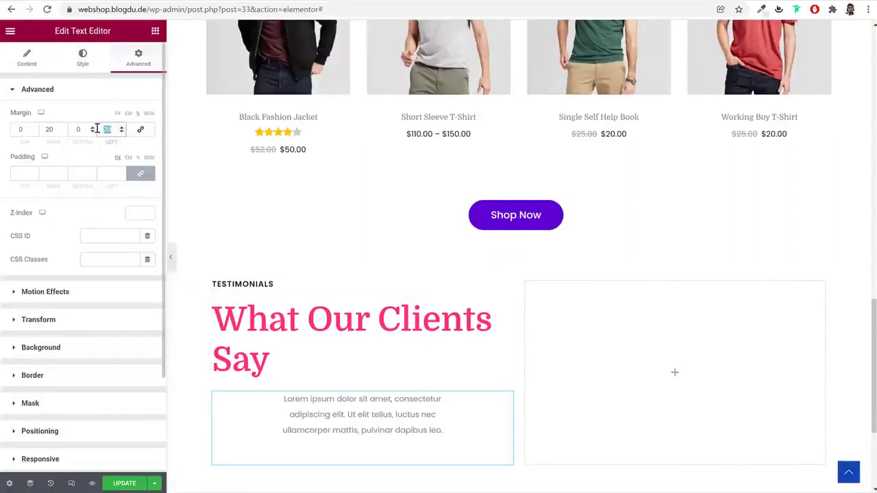
text(00)
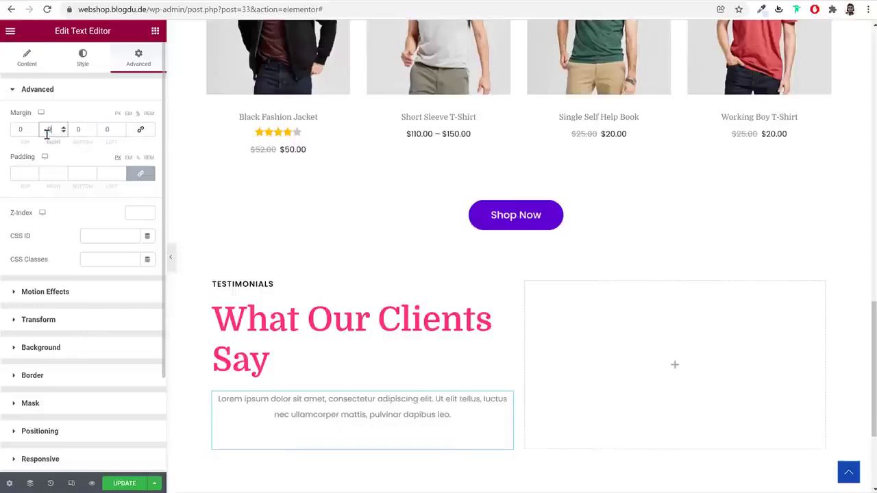
click(26, 58)
click(83, 58)
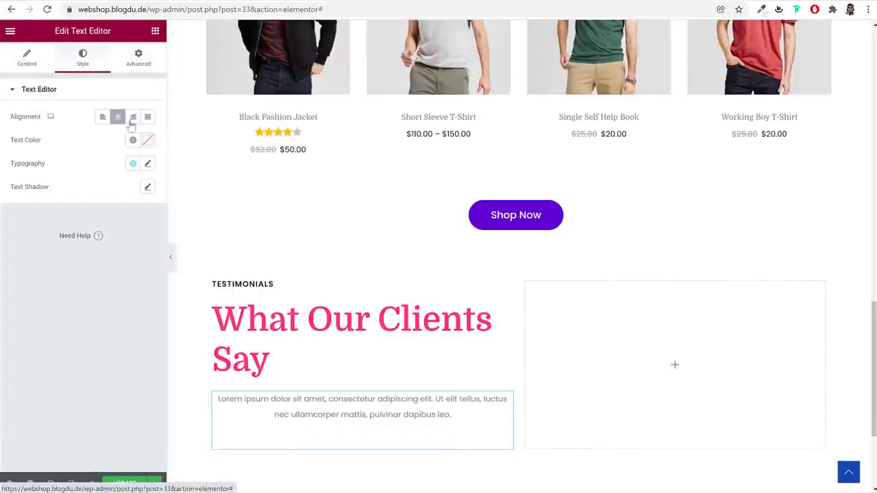
click(103, 117)
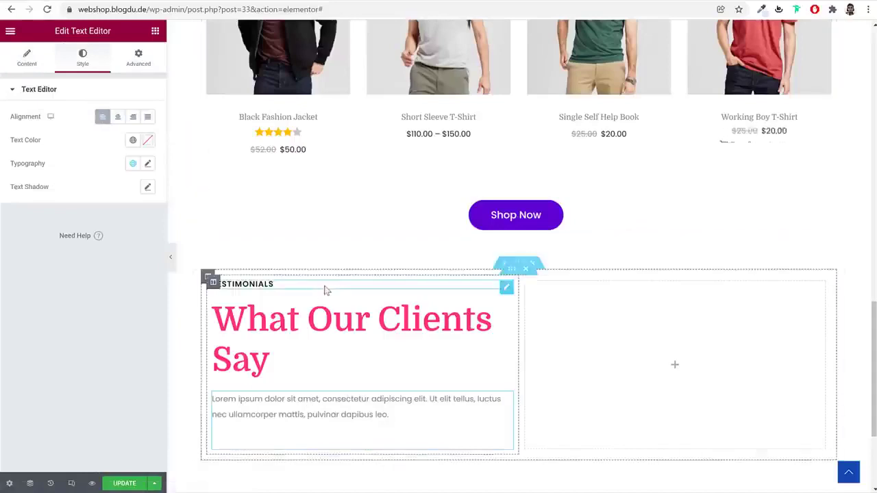
click(213, 283)
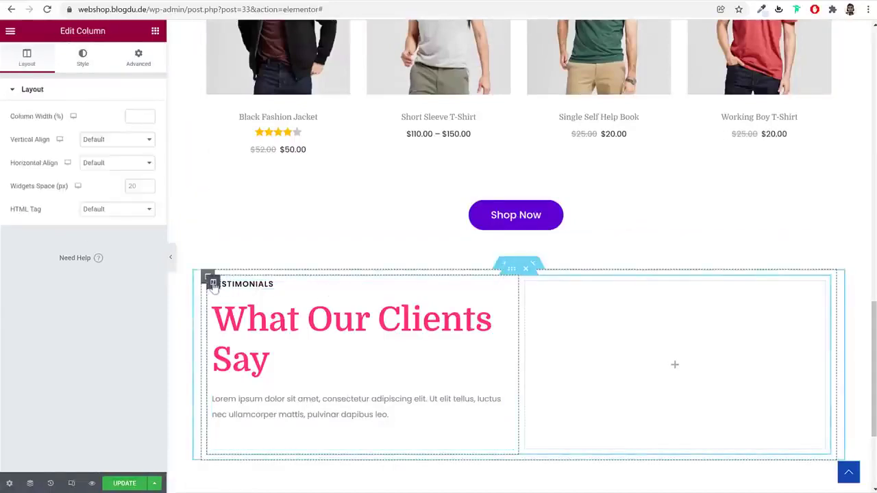
Give the left column a solid 1-wide right border in light grey #DBDBDB
click(82, 59)
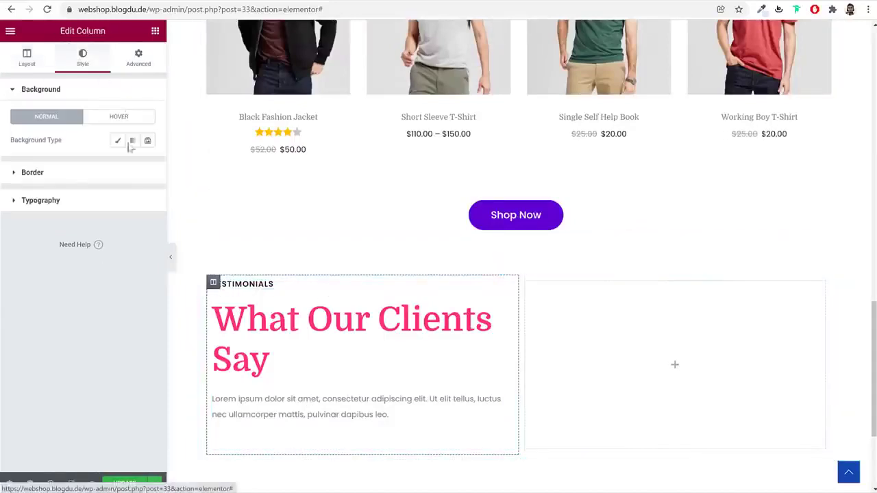
click(119, 178)
click(122, 169)
click(120, 188)
click(140, 205)
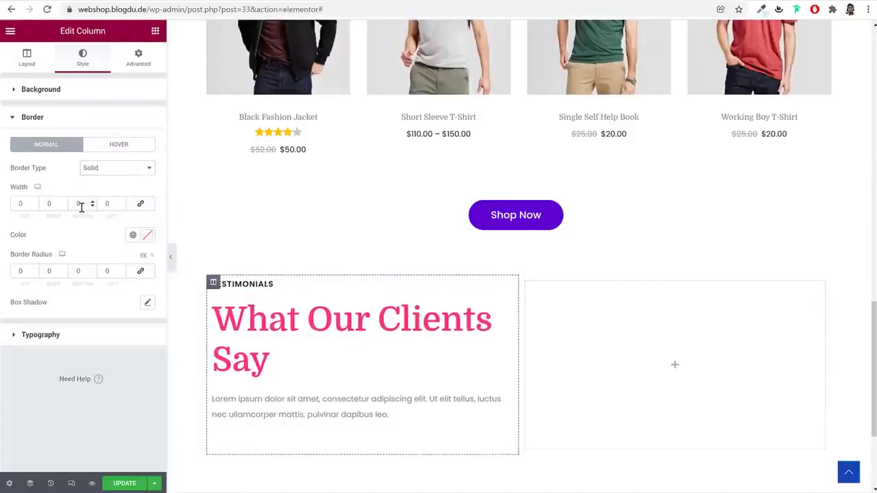
drag(62, 207, 42, 202)
click(148, 235)
key(ctrl+v)
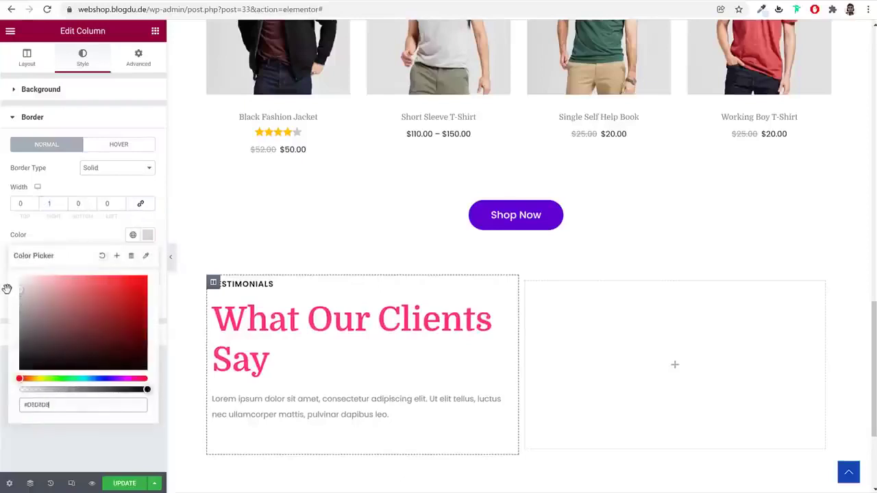
click(171, 261)
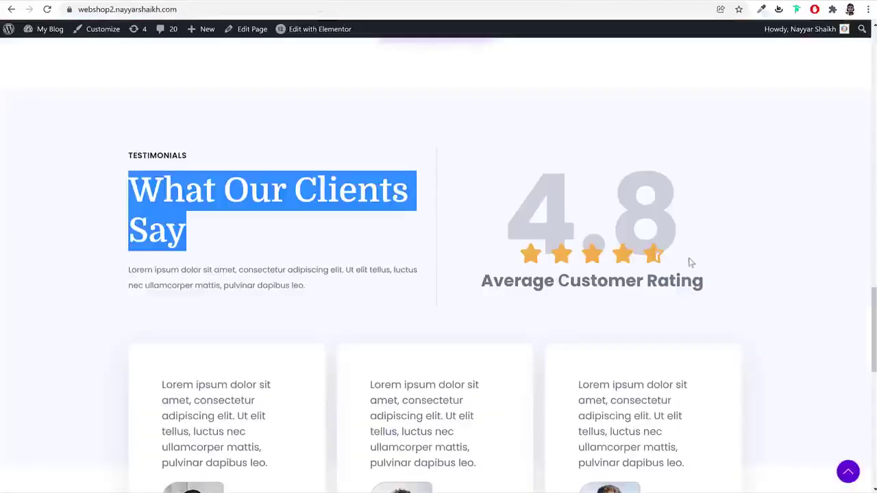
drag(525, 210, 699, 215)
key(ctrl+c)
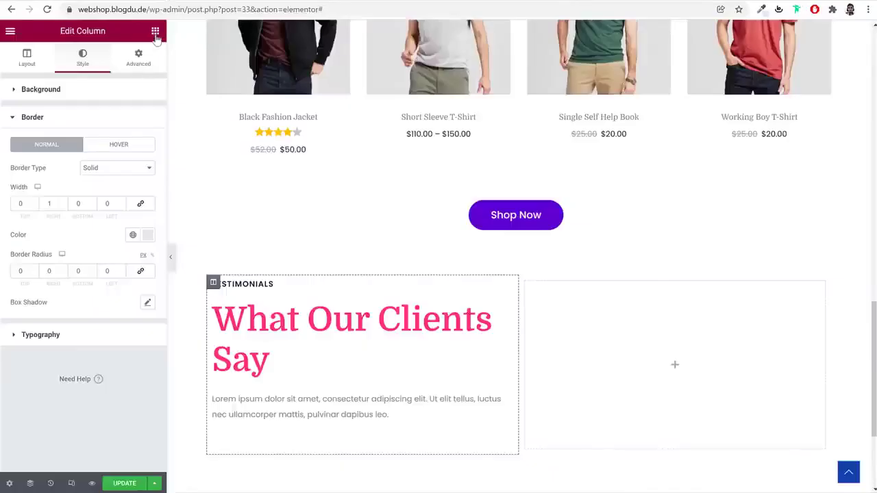
Add a '4.8' heading to the right column in Poppins, size 200, weight 700
click(155, 32)
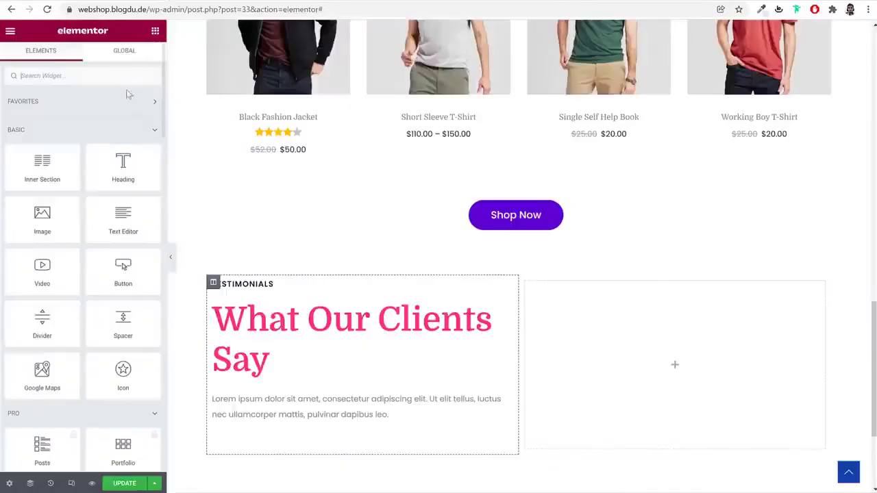
drag(125, 151, 670, 319)
triple_click(104, 148)
key(ctrl+v)
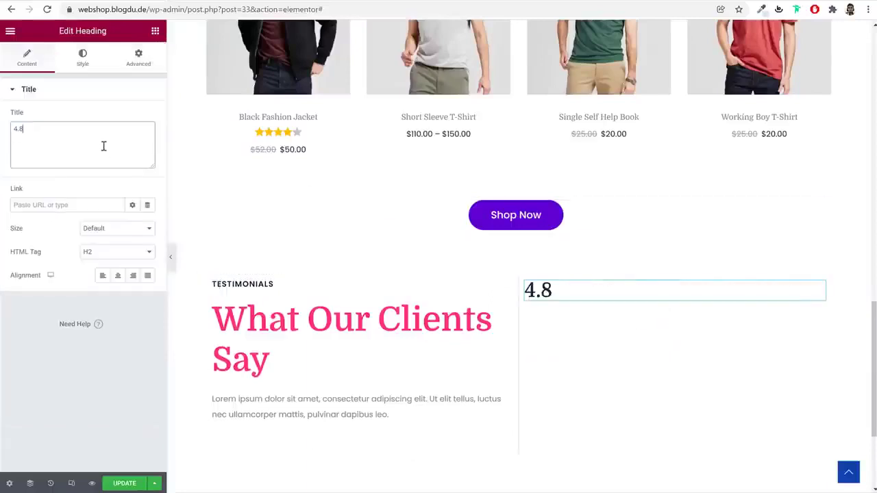
click(90, 55)
click(147, 141)
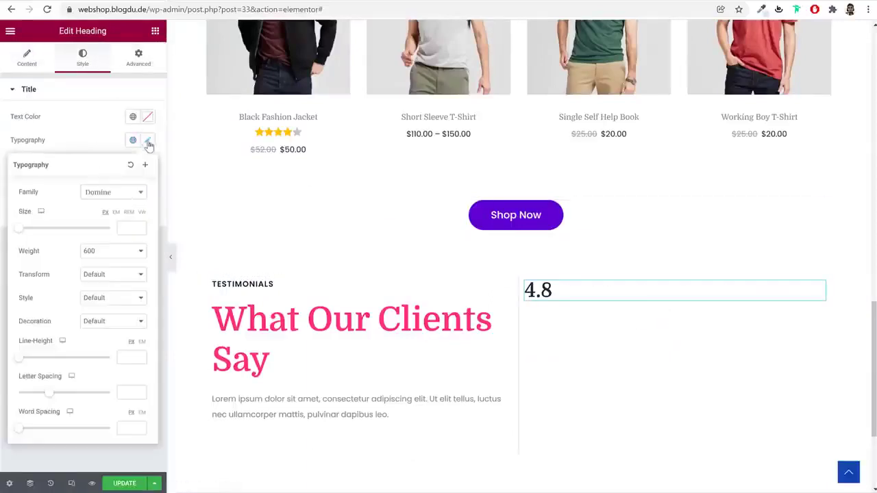
click(116, 195)
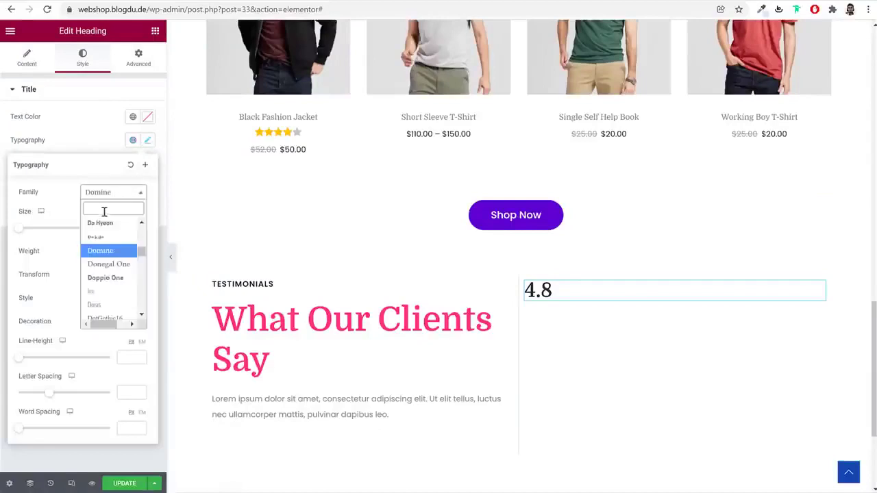
text(poppi)
key(Return)
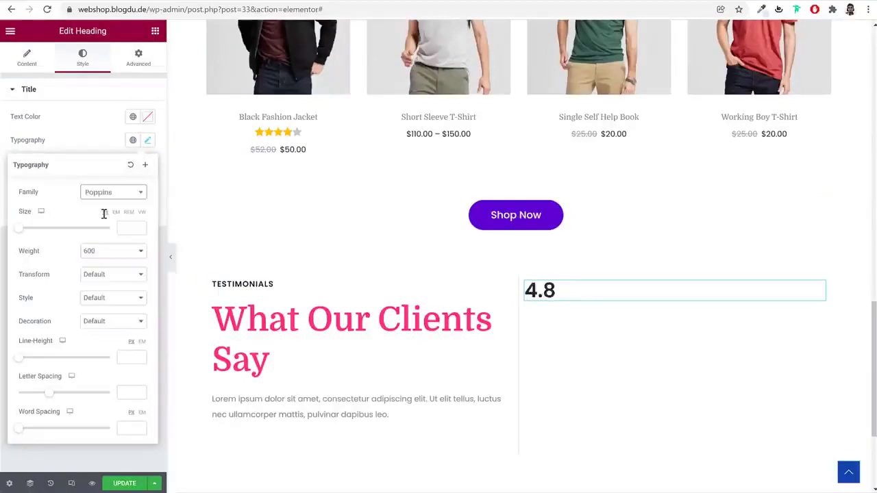
click(132, 230)
text(200)
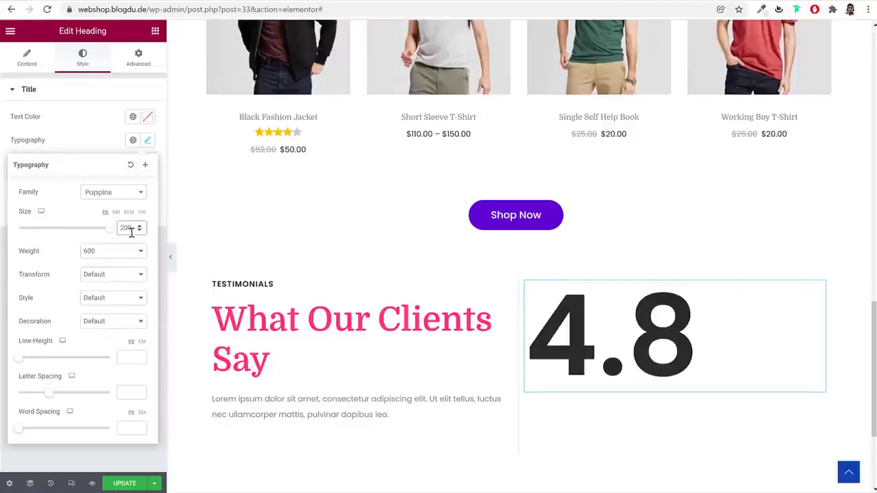
click(128, 253)
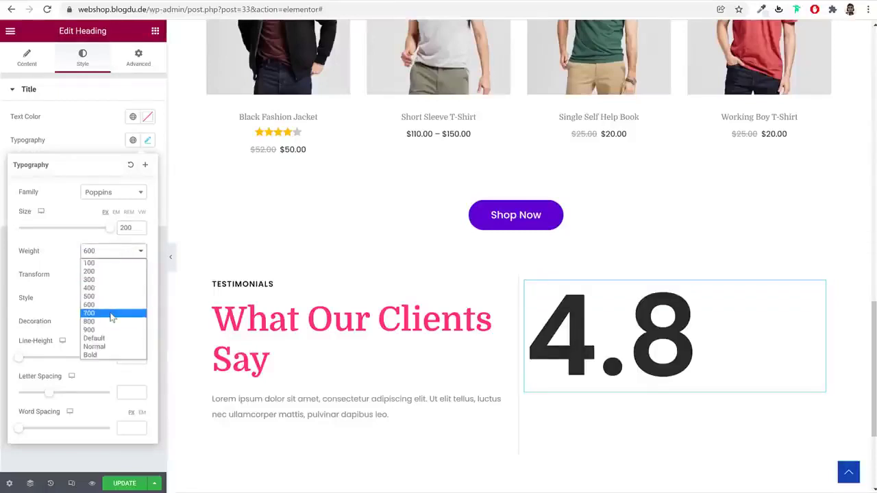
click(112, 313)
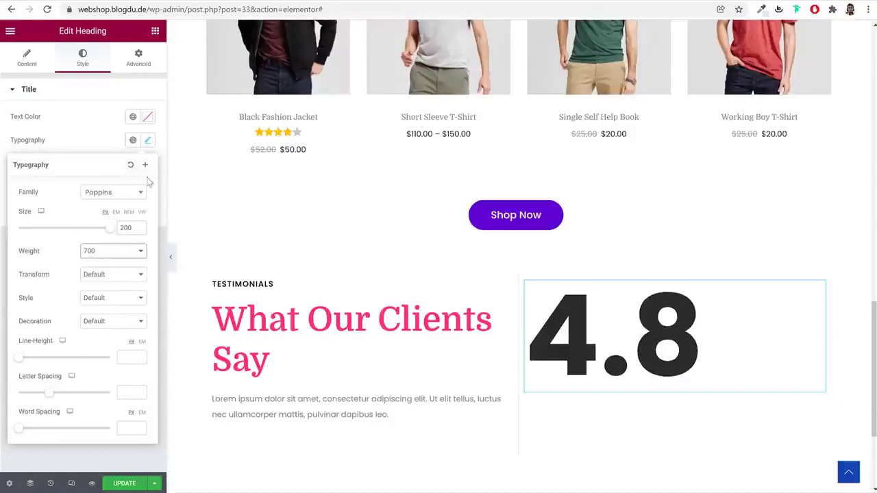
Centre the 4.8 heading and give it a 65 bottom margin
click(31, 62)
click(117, 276)
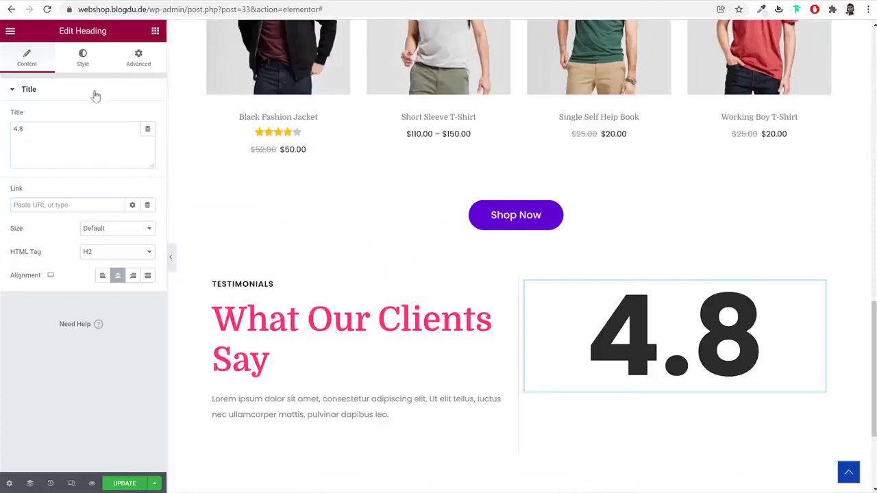
click(82, 59)
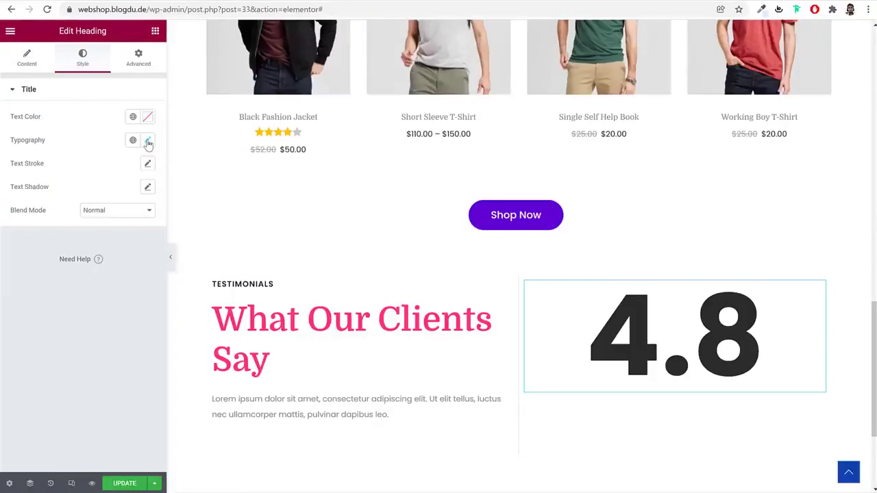
click(138, 59)
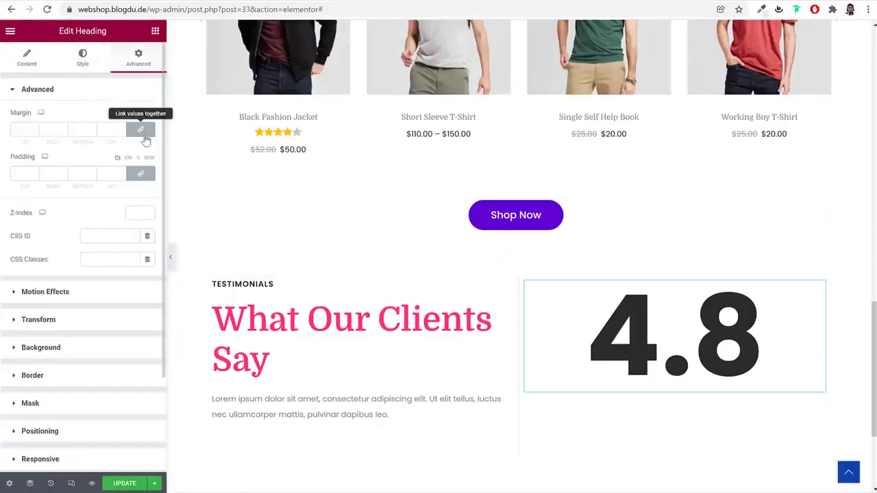
click(62, 5)
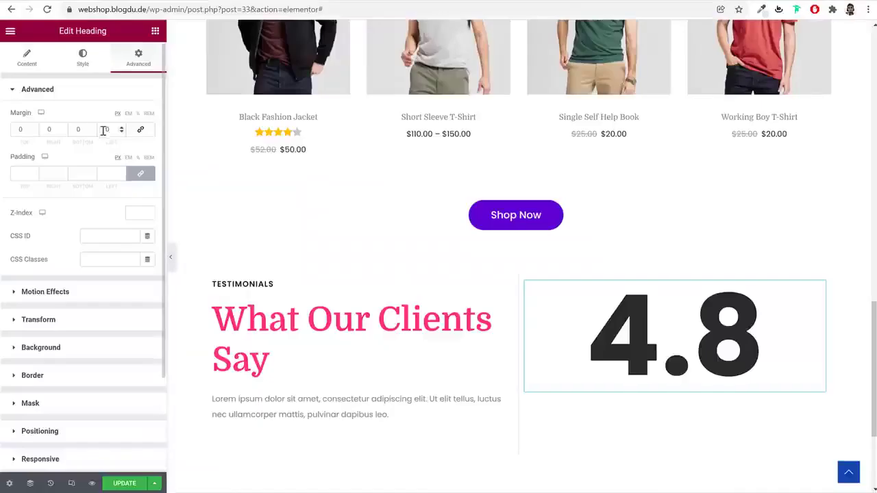
click(78, 130)
text(65)
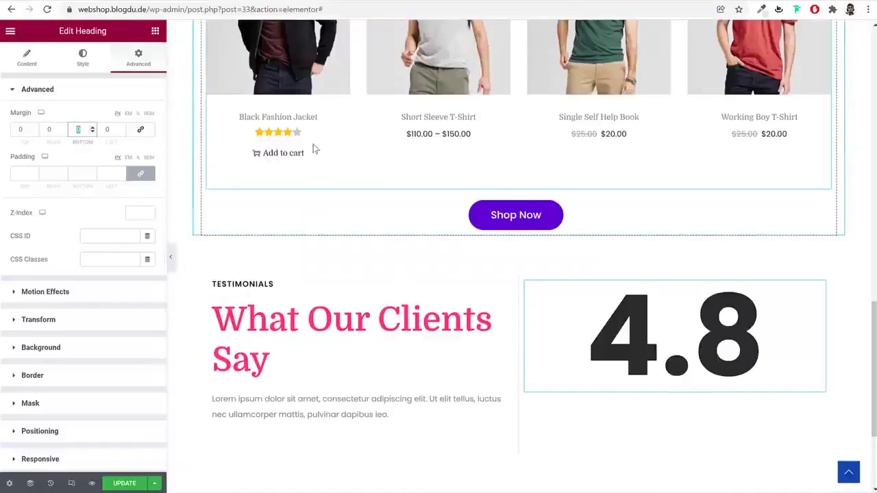
text(-65)
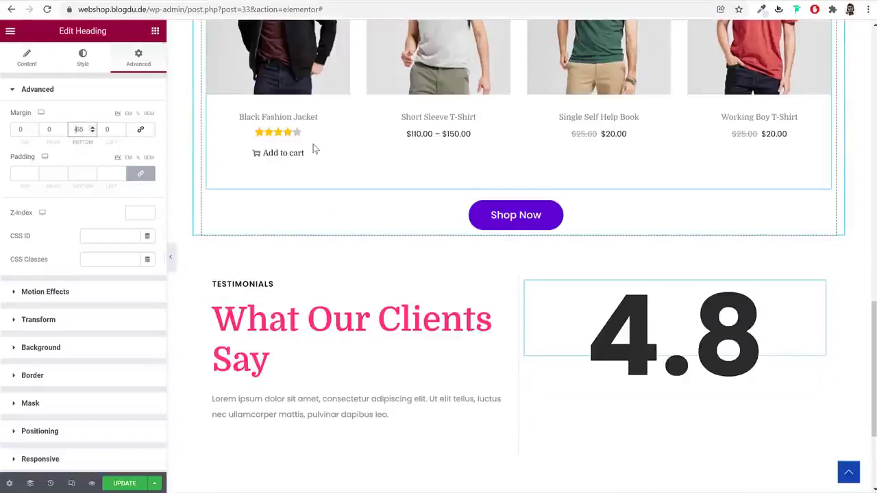
Place a Star Rating widget directly below the 4.8 heading
click(154, 31)
click(111, 78)
text(star)
drag(46, 123, 708, 374)
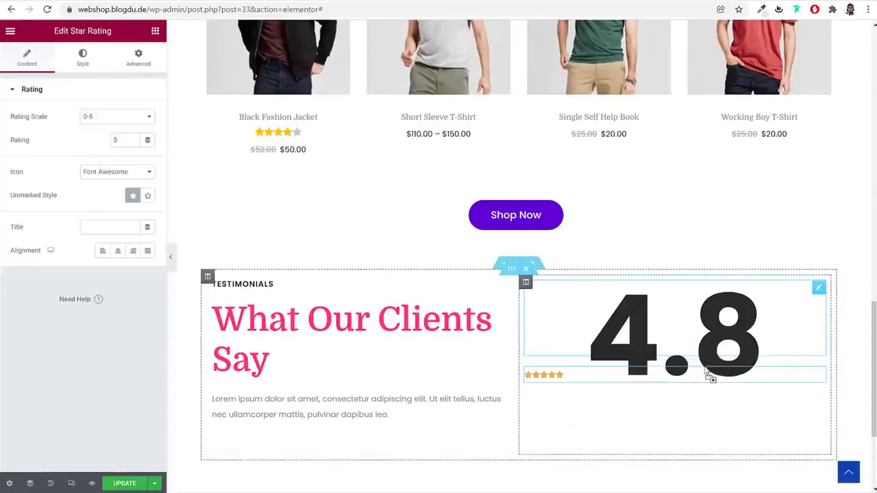
Set the rating to 4.8, centred, with size-40 stars and gold #FFB20E marked and unmarked colours
double_click(108, 140)
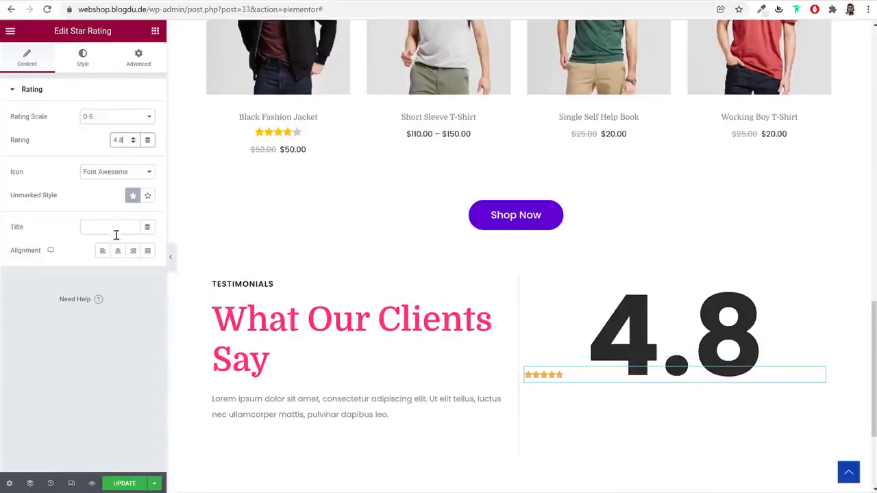
click(118, 251)
click(89, 65)
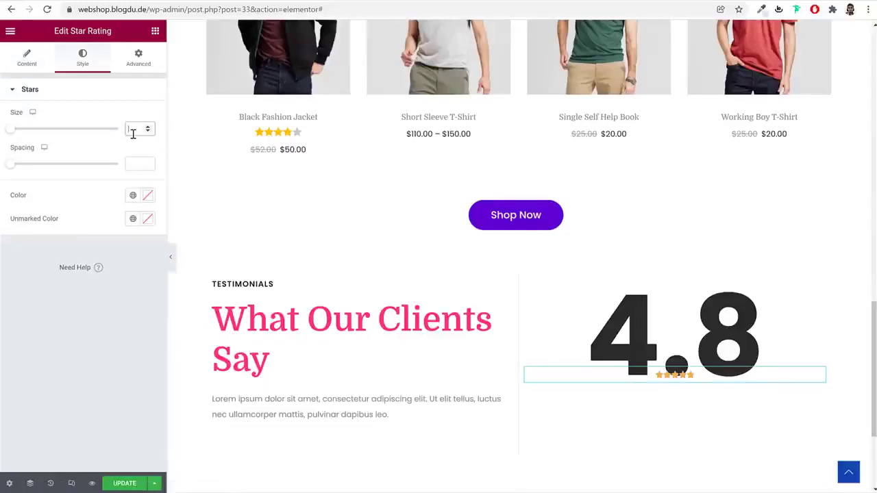
text(40)
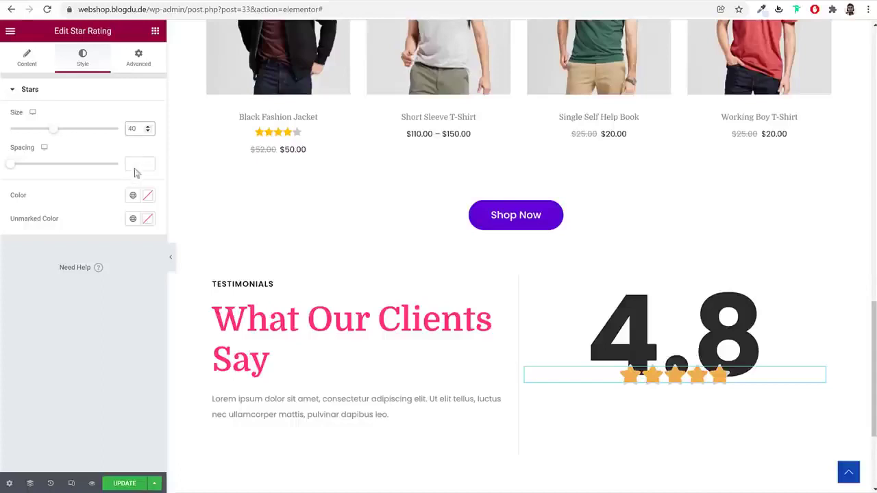
click(146, 197)
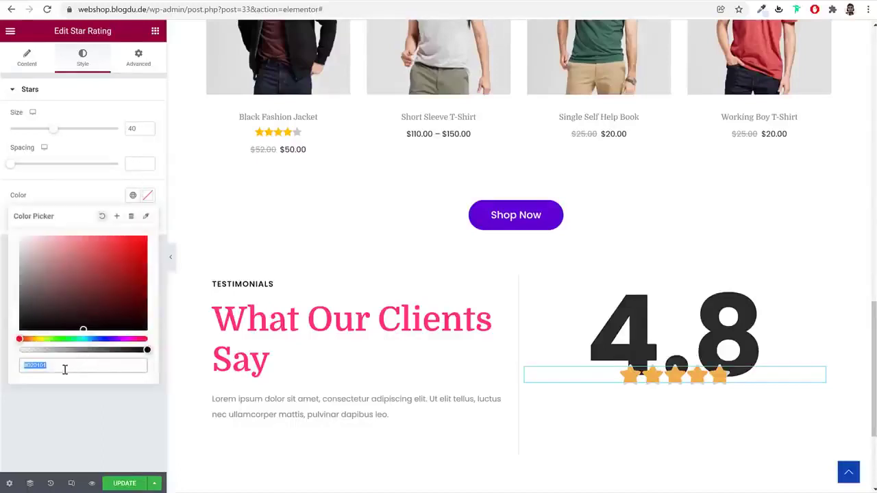
drag(36, 339, 32, 339)
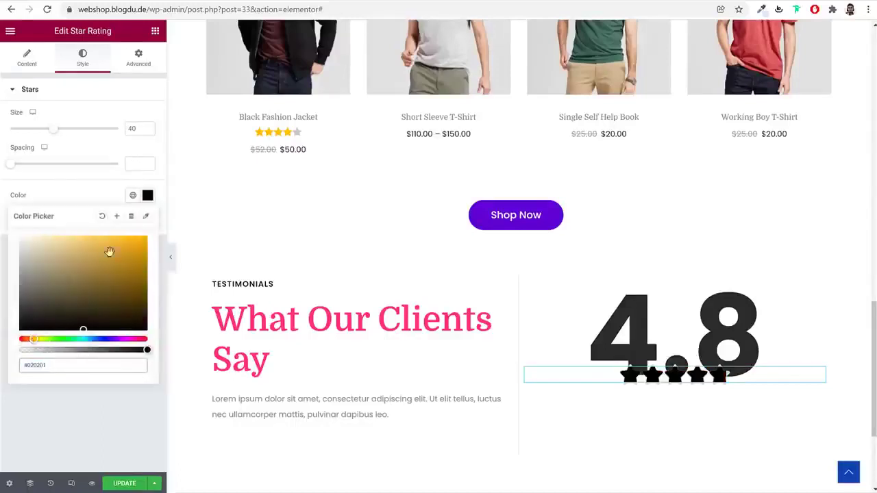
drag(106, 258, 140, 209)
triple_click(62, 365)
click(147, 195)
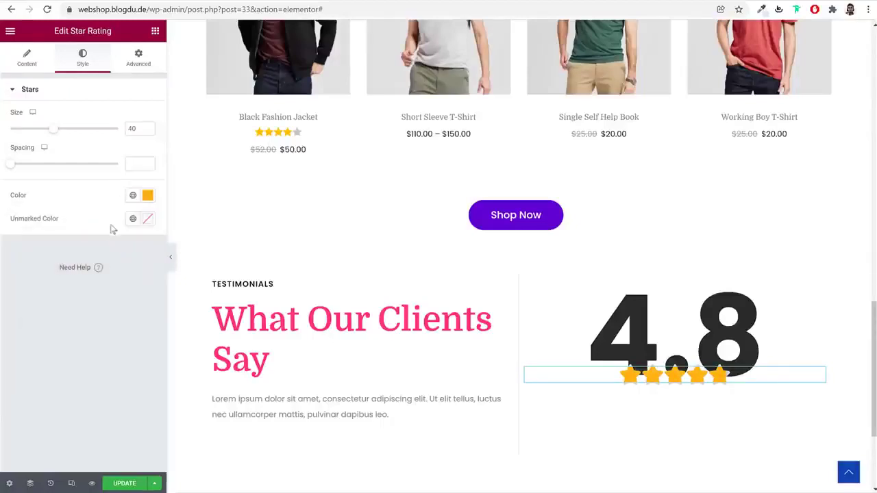
click(146, 221)
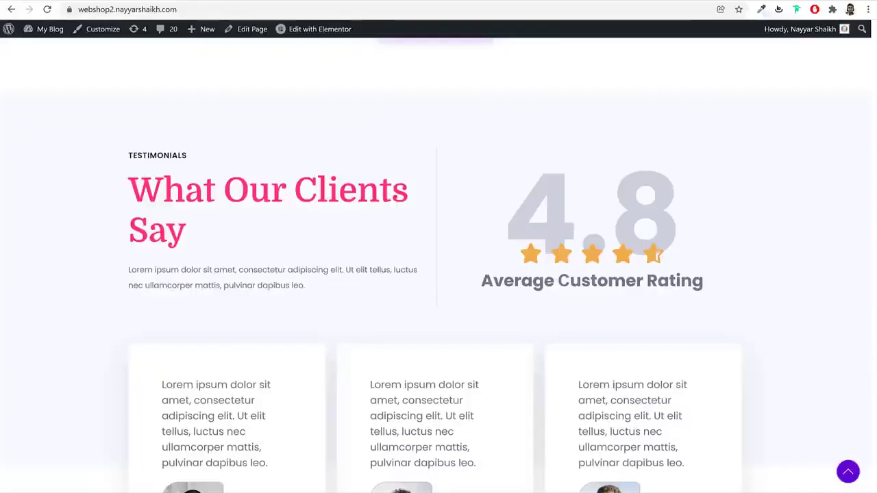
Add a centred 'Average Customer Rating' heading directly below the stars
triple_click(514, 282)
key(ctrl+c)
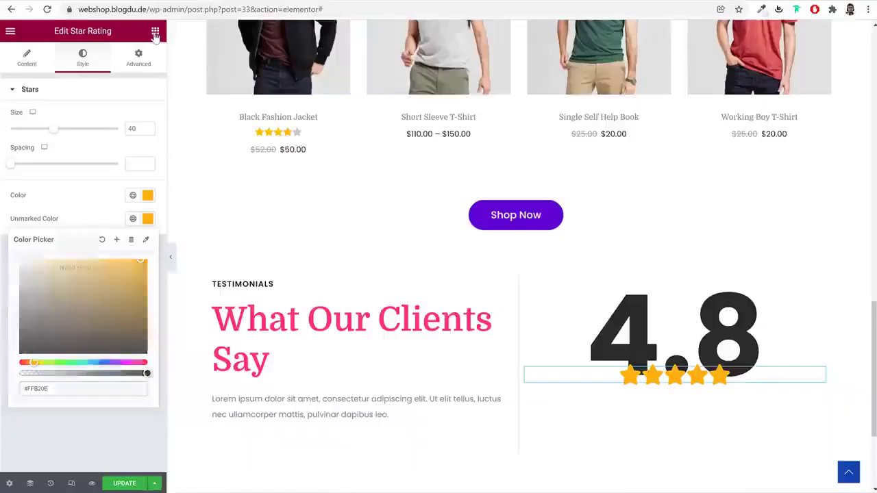
click(155, 31)
drag(123, 165, 675, 411)
drag(824, 375, 736, 384)
click(67, 145)
key(ctrl+a)
key(ctrl+v)
click(116, 276)
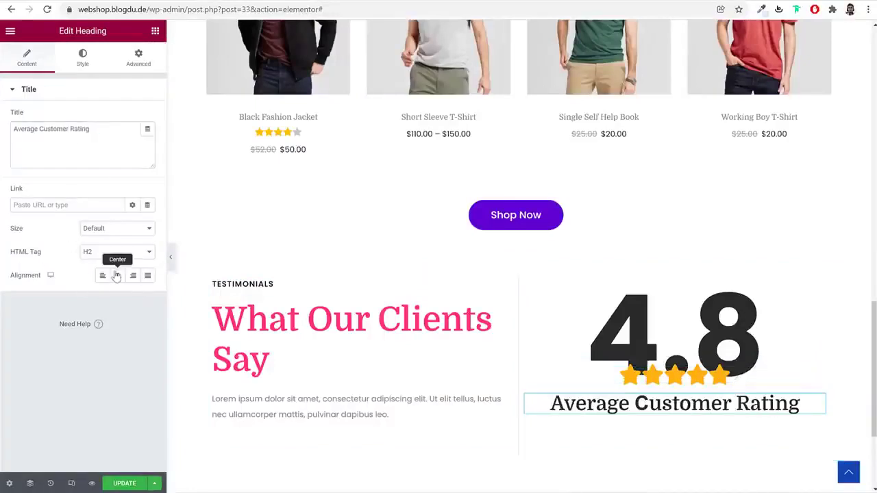
Style the caption in Poppins, size 30, weight 700
click(82, 58)
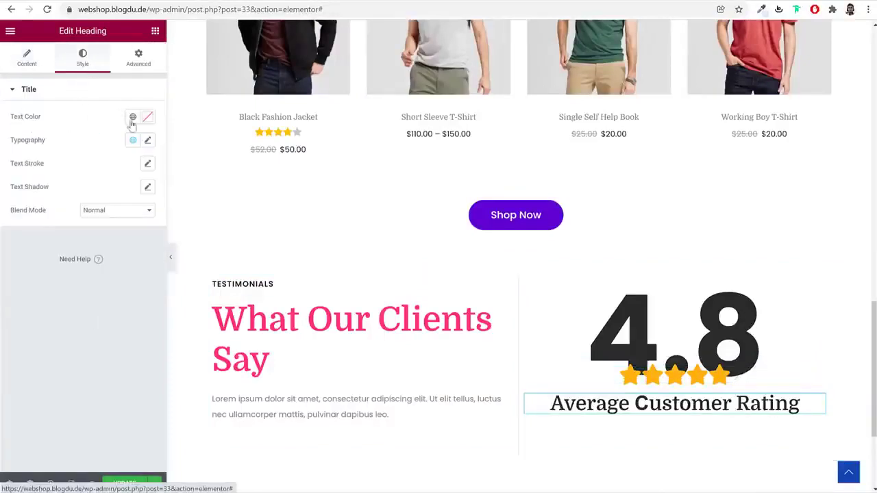
click(146, 141)
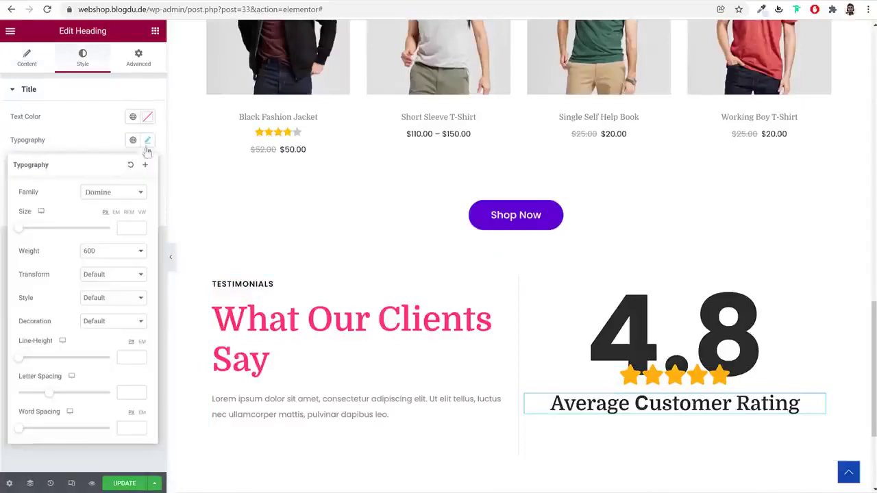
click(107, 198)
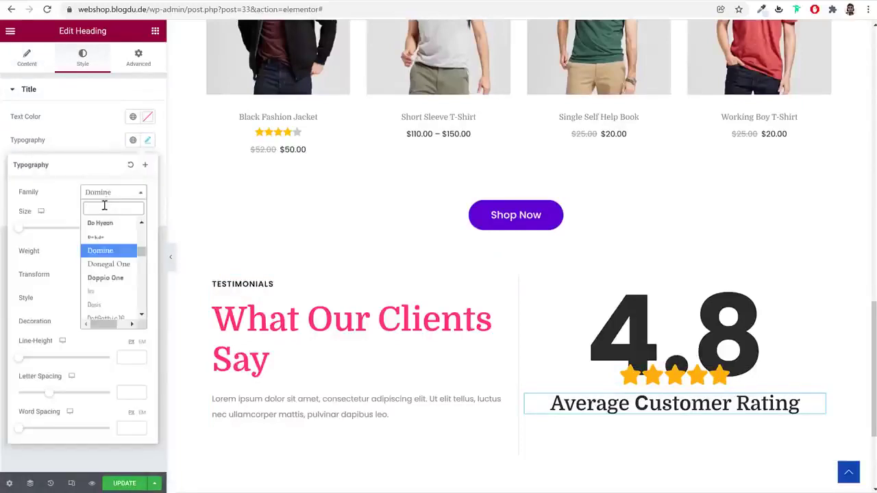
text(pop)
click(108, 237)
click(129, 228)
text(30)
click(120, 252)
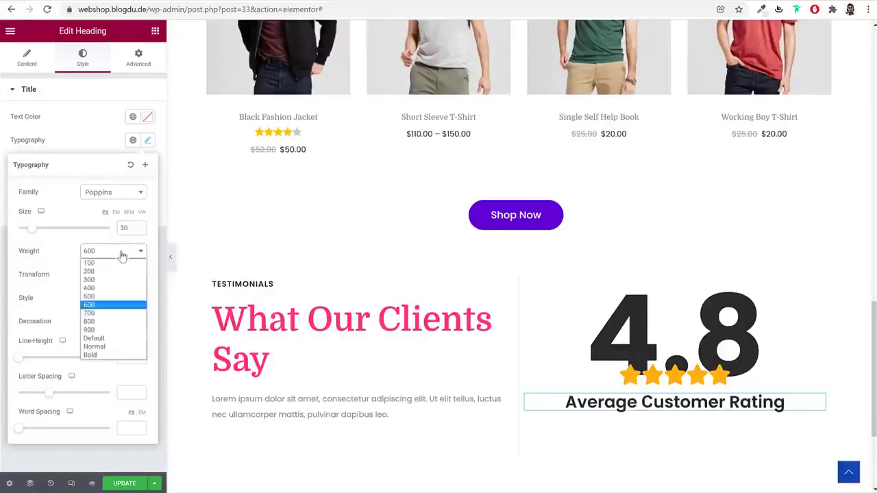
click(99, 314)
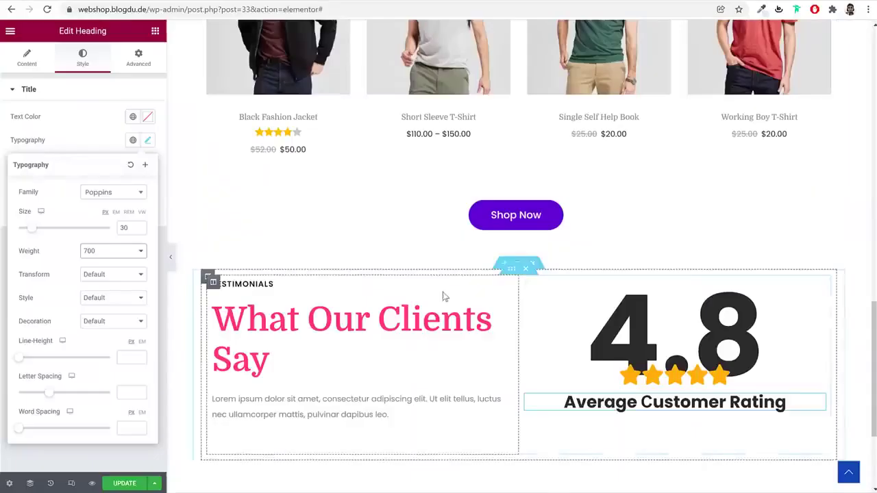
Give the inner section holding the heading and rating a 60 bottom margin
click(513, 270)
click(139, 58)
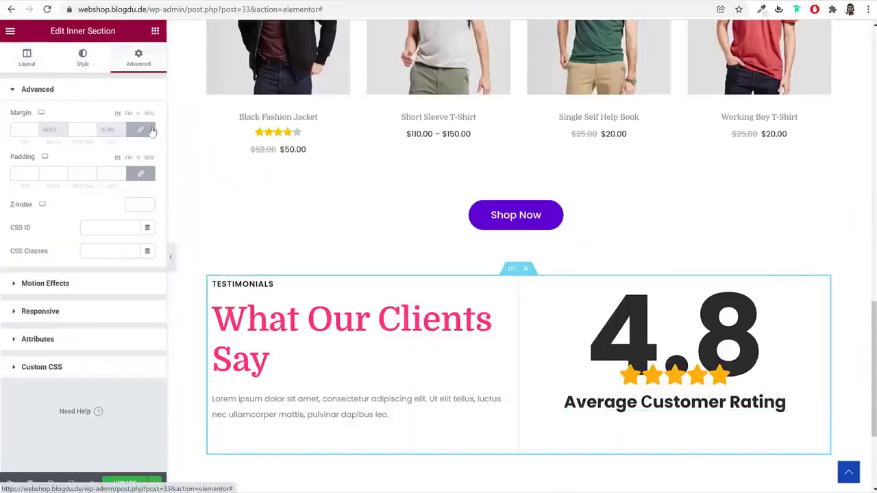
click(79, 131)
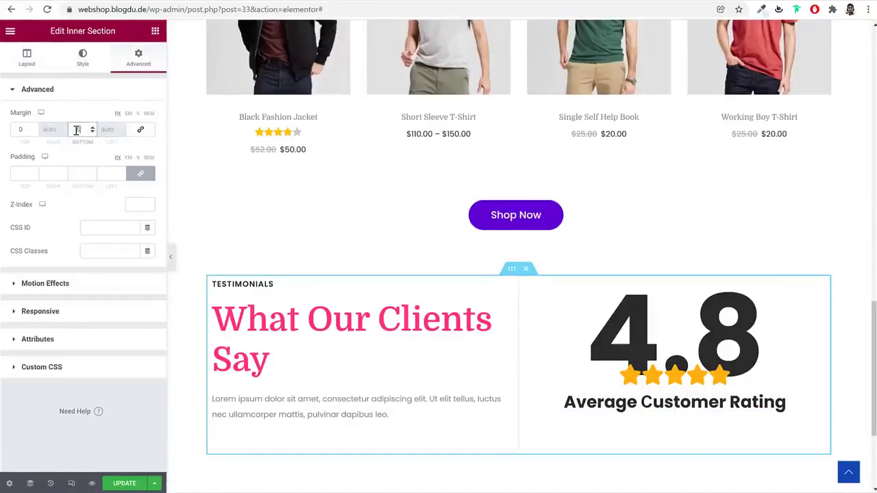
text(60)
scroll(574, 326, down, 2)
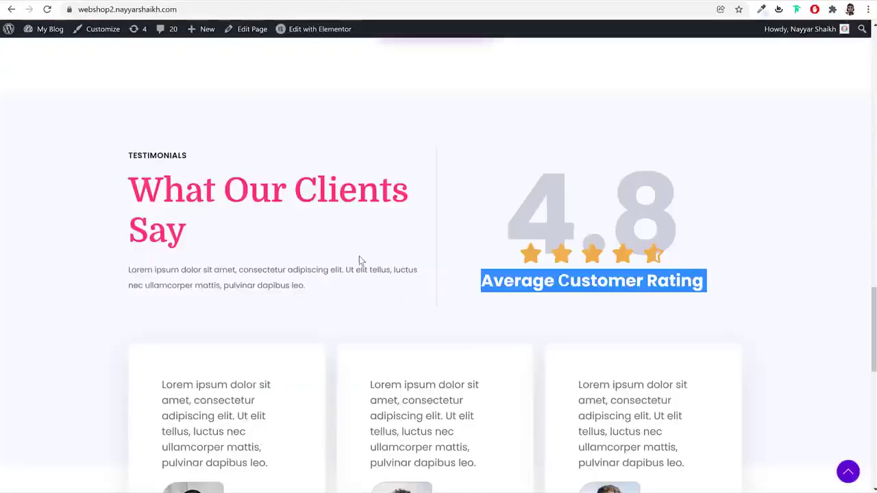
scroll(359, 257, down, 3)
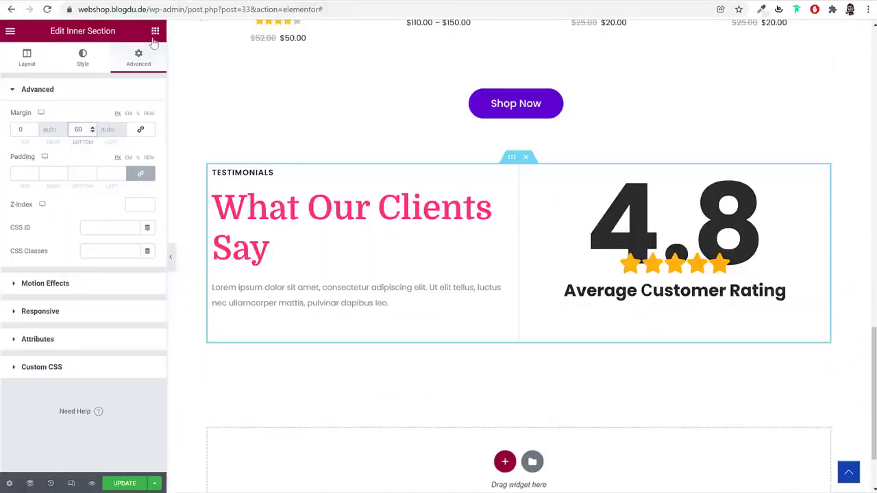
Add a new row below the rating and expand it to three columns
click(155, 31)
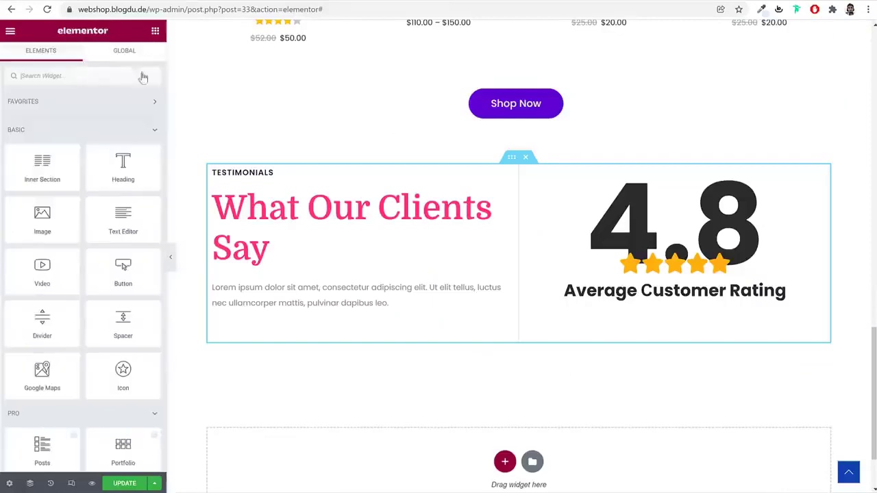
drag(55, 171, 617, 348)
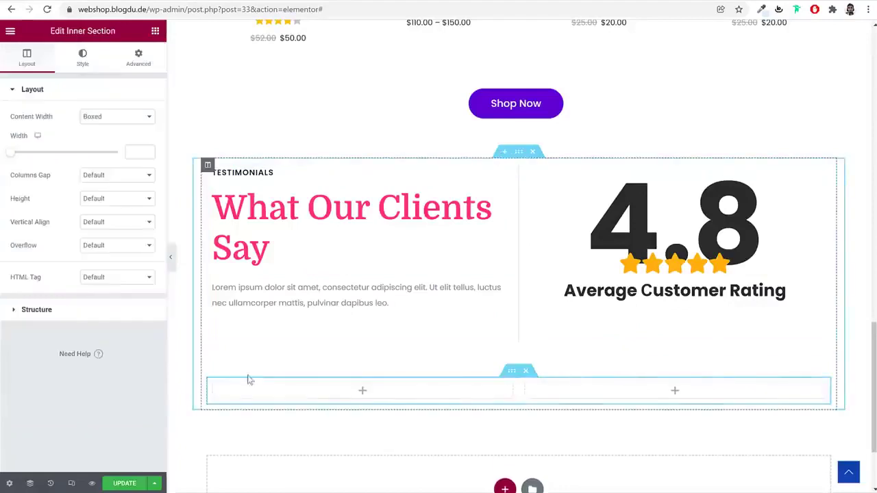
right_click(213, 387)
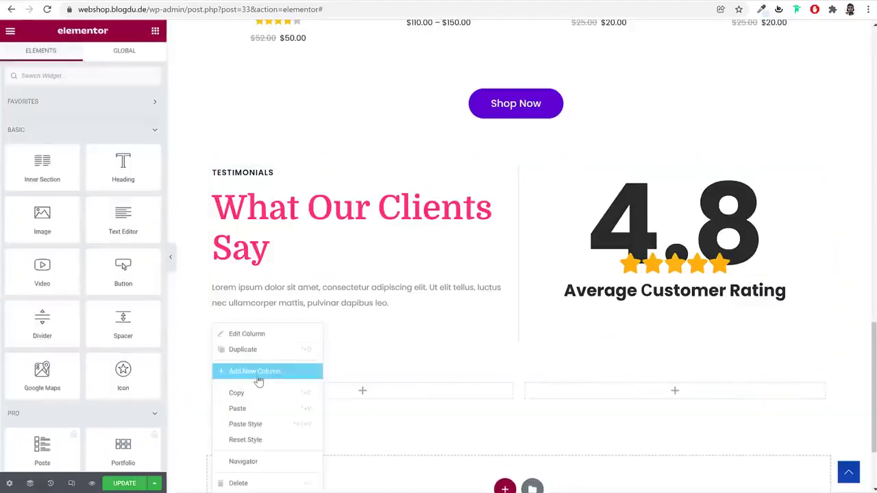
click(257, 372)
scroll(415, 382, down, 1)
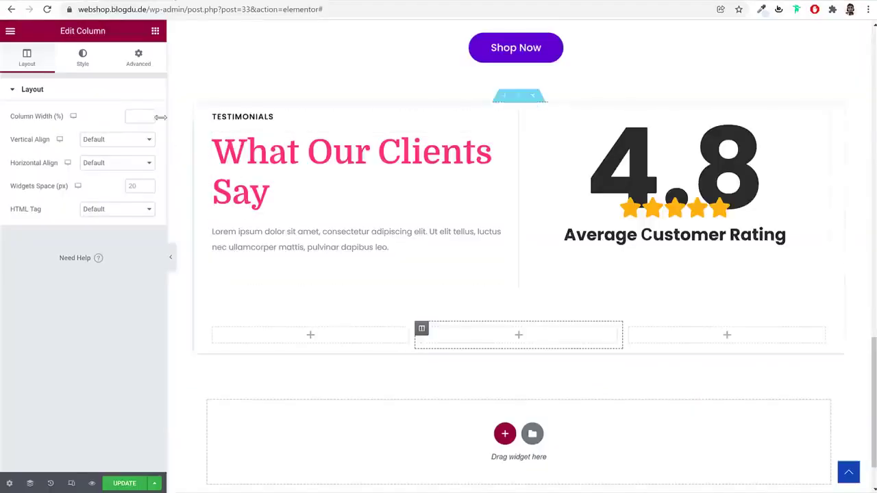
Place a Testimonial widget, found by searching 'test', in the left column
click(156, 33)
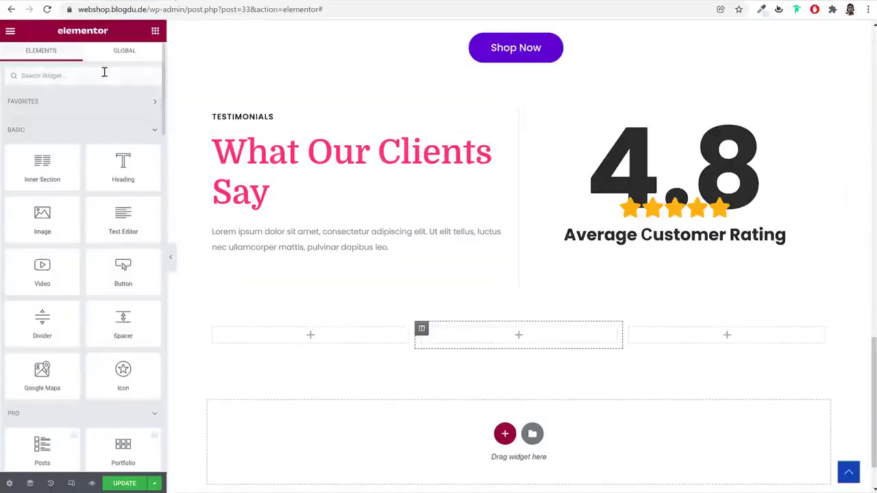
text(test)
drag(43, 112, 290, 344)
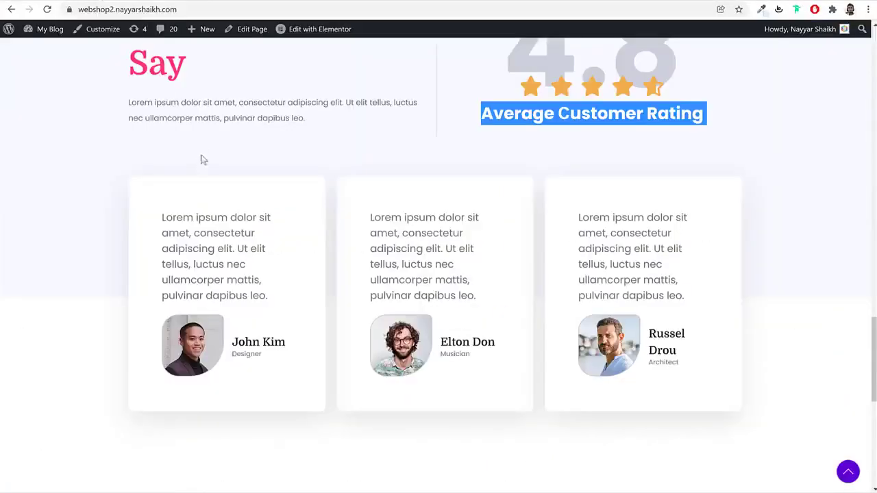
Replace the placeholder testimonial text with the reference card's copied quote
triple_click(173, 264)
key(ctrl+c)
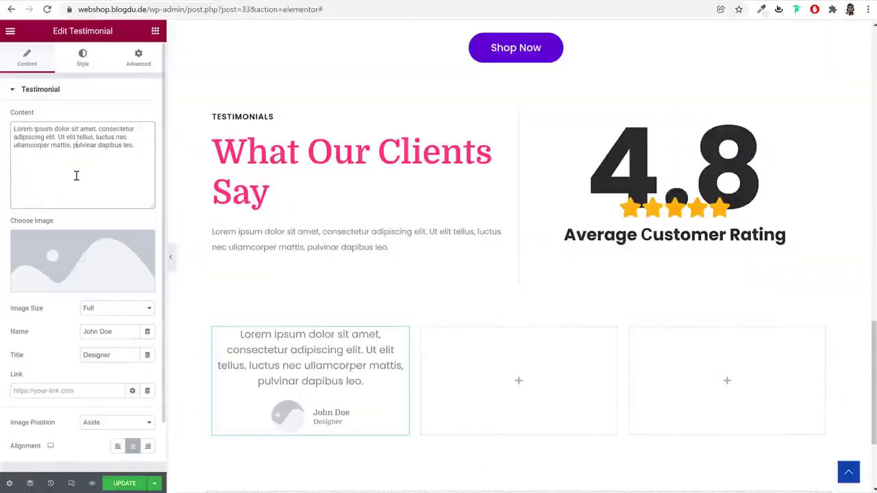
key(ctrl+a)
key(ctrl+v)
click(171, 9)
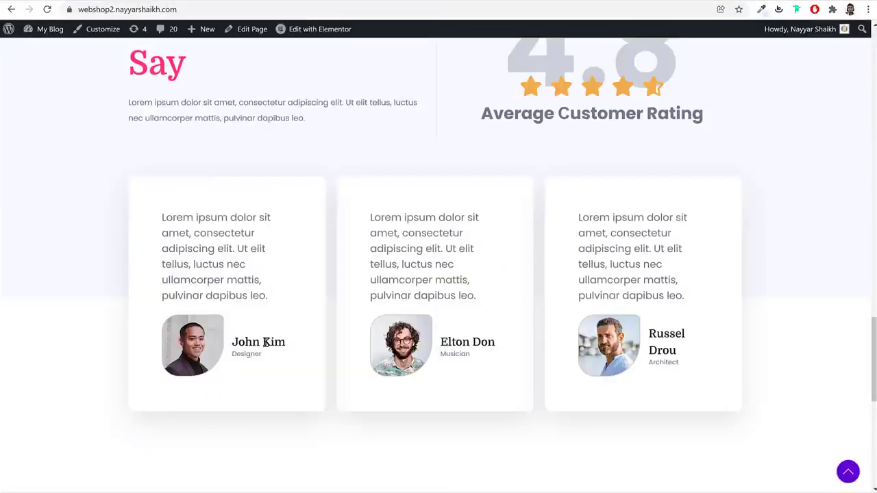
Set the reviewer name to the reference client's name and the title to Designer
triple_click(265, 343)
key(ctrl+c)
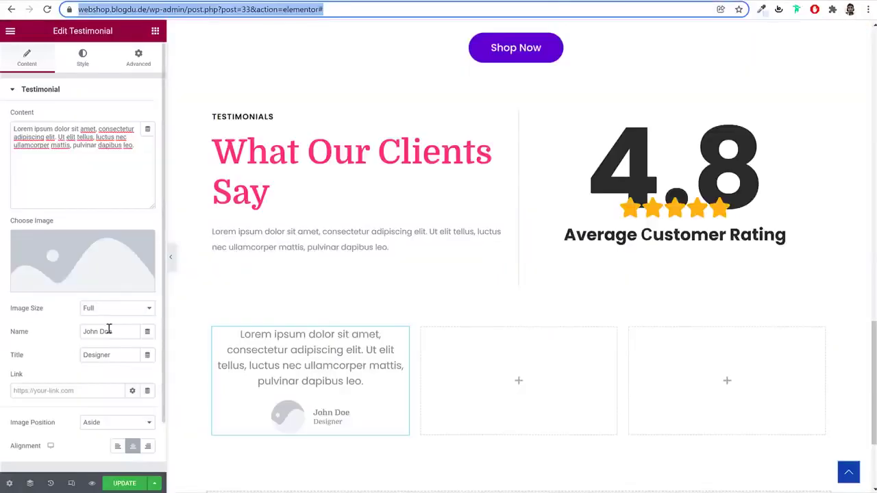
triple_click(109, 331)
key(ctrl+v)
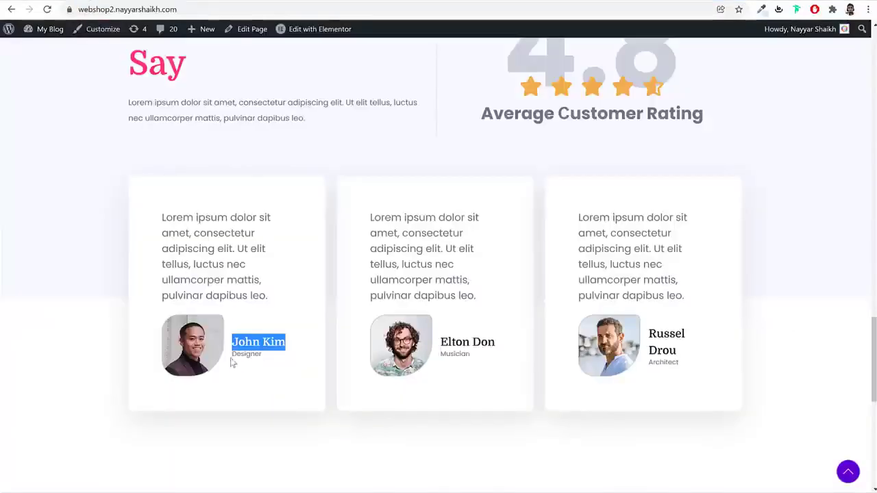
double_click(243, 355)
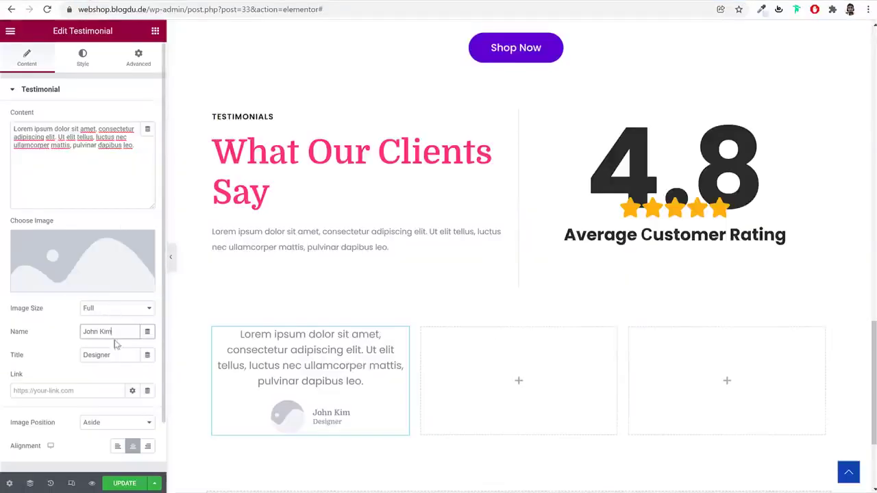
triple_click(116, 360)
Upload and insert the curly-haired portrait photo, then left-align the testimonial
click(117, 250)
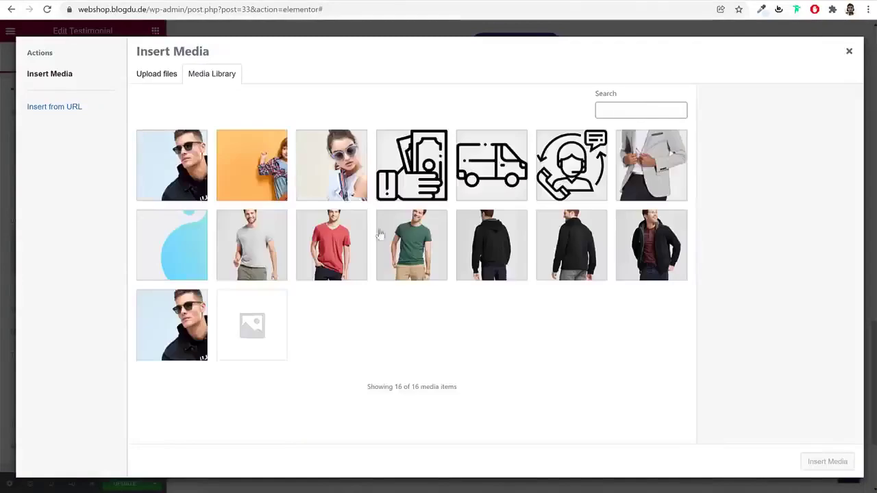
click(156, 74)
click(466, 250)
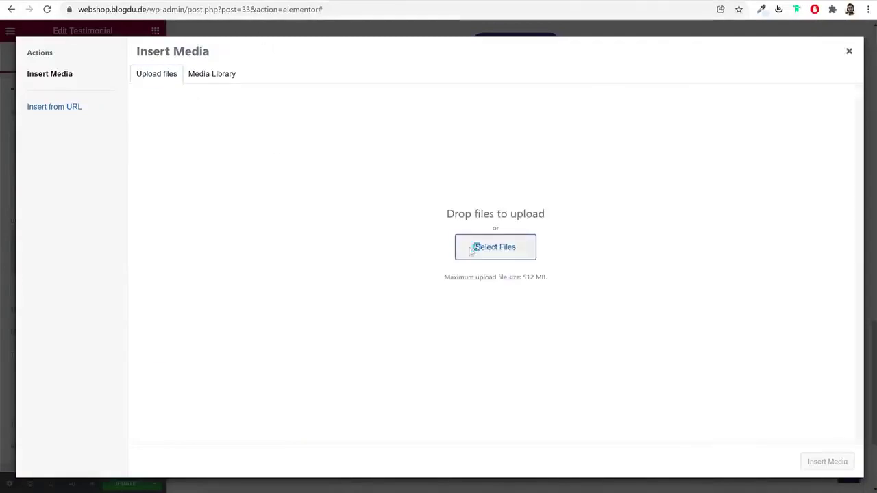
scroll(297, 229, down, 2)
click(283, 217)
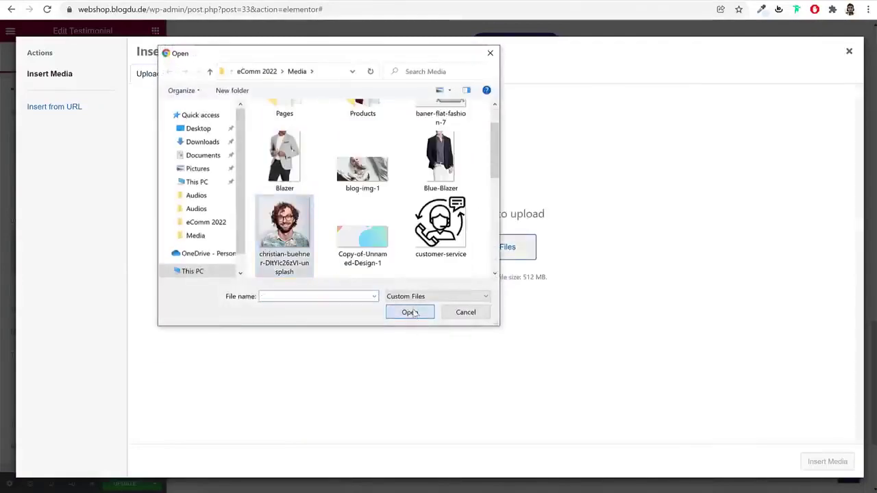
click(408, 311)
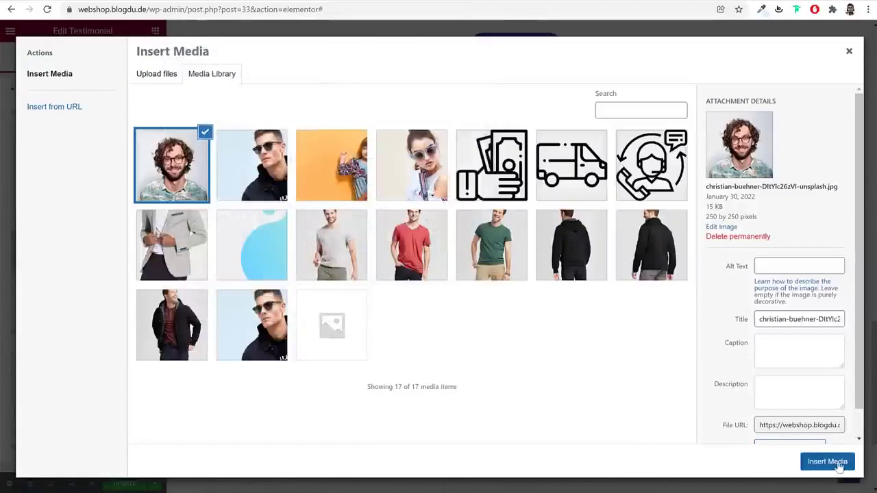
click(839, 466)
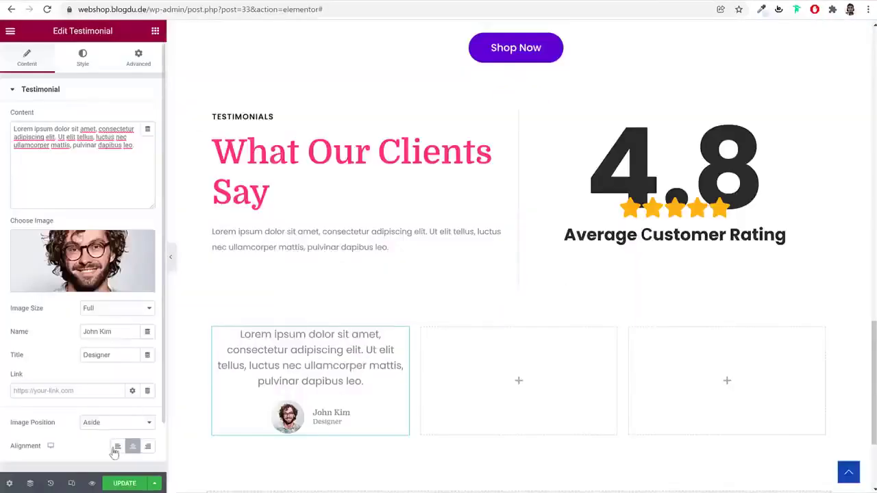
click(118, 447)
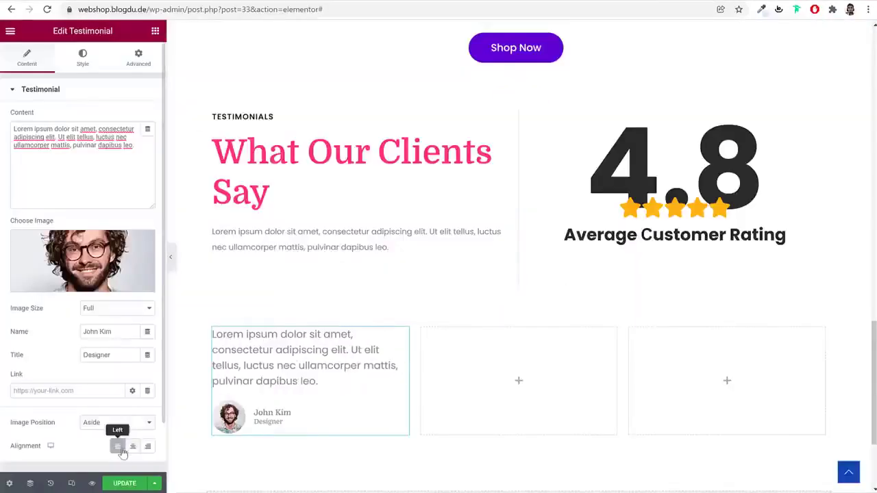
Set the testimonial photo size to 110 with a Solid border
click(85, 60)
click(102, 196)
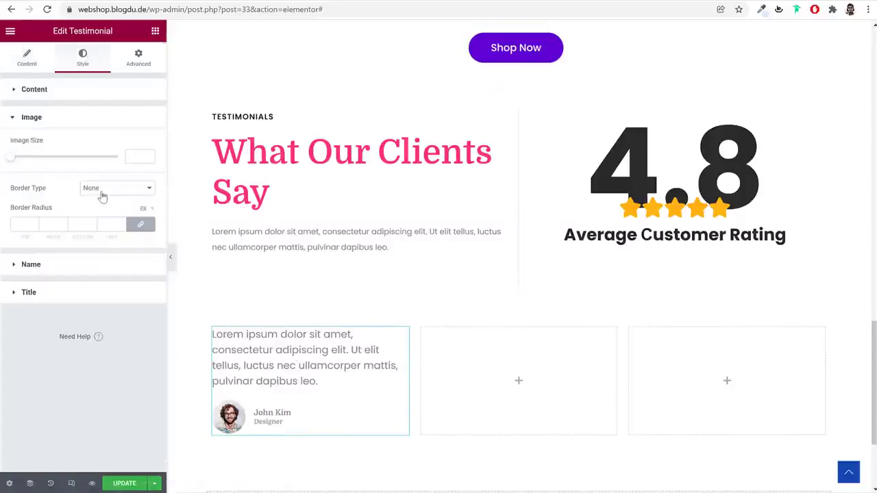
click(137, 155)
text(110)
click(115, 196)
click(109, 207)
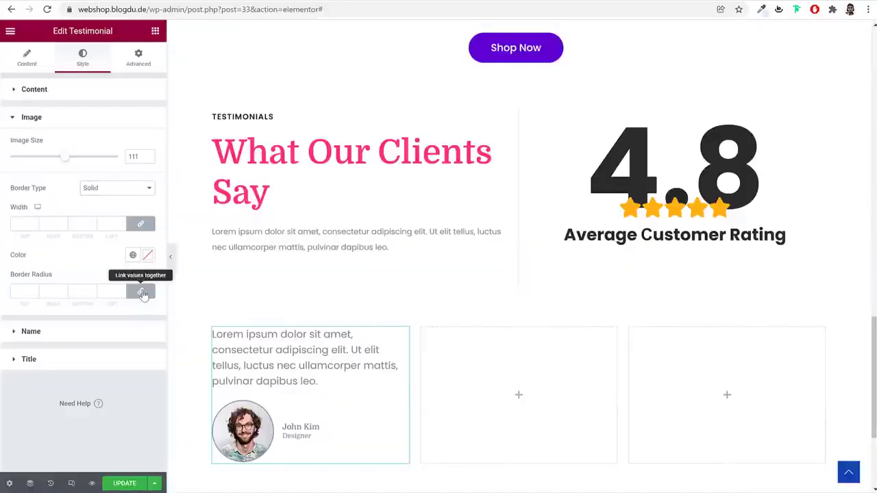
Give the photo border radius corners of 30, 9, 60 and 30
click(141, 291)
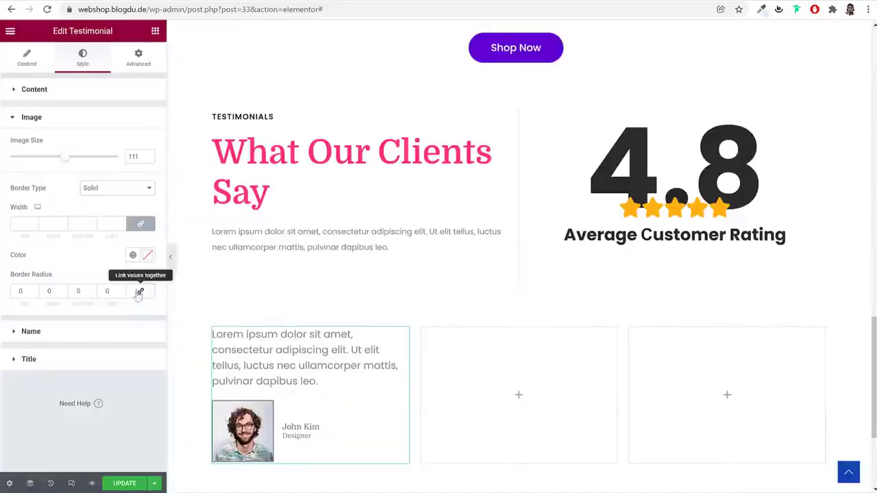
double_click(22, 290)
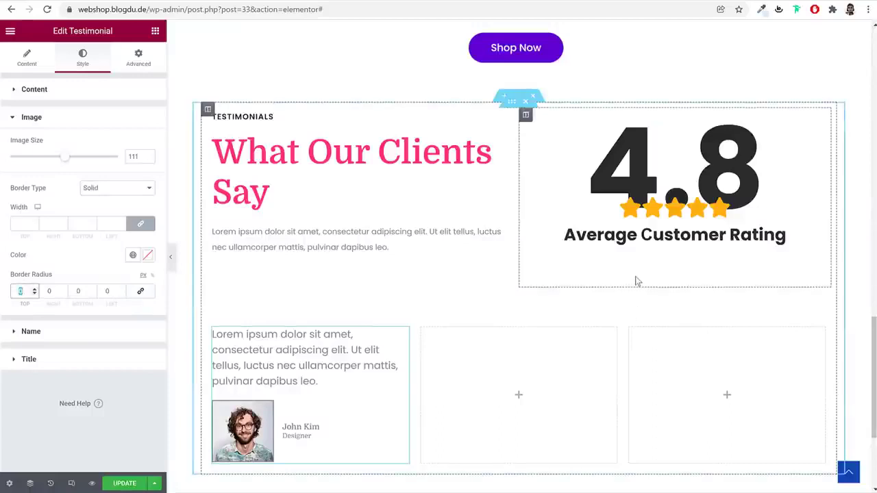
key(Tab)
text(9)
key(Tab)
text(60)
key(Tab)
text(3)
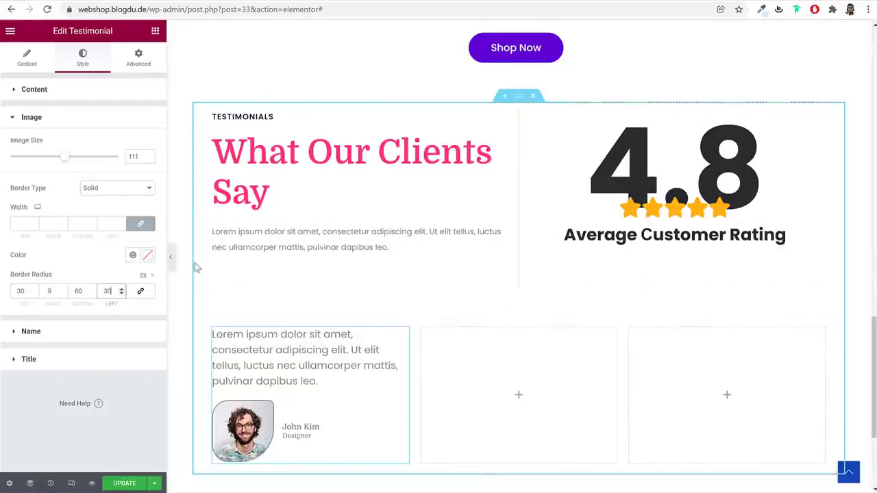
Set the reviewer name typography to font size 20 and check the job title typography
click(97, 334)
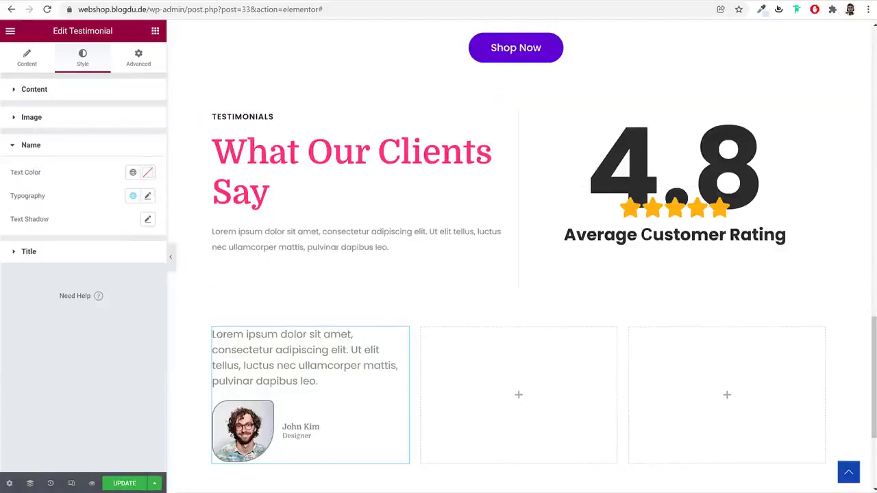
click(147, 196)
click(126, 283)
text(20)
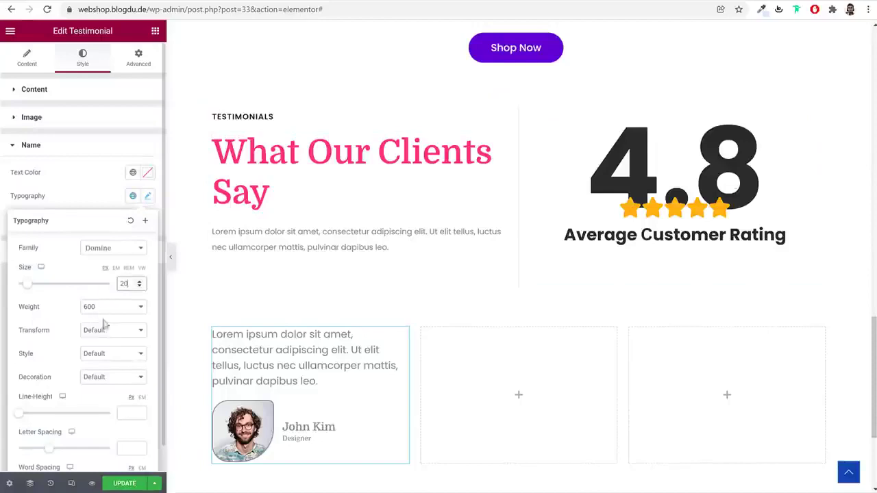
click(147, 196)
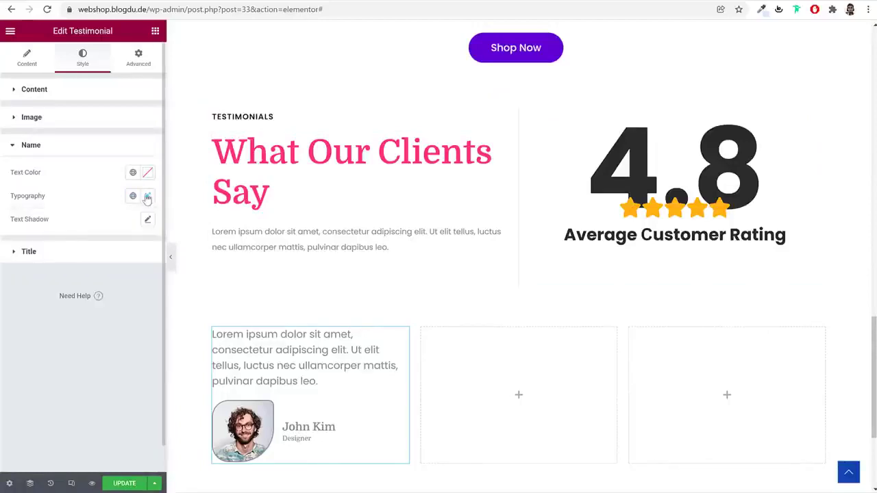
click(131, 254)
click(148, 224)
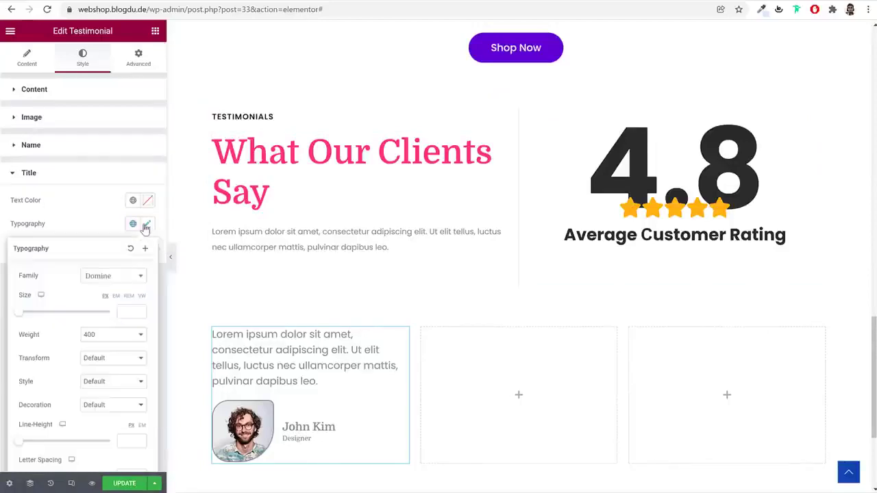
scroll(117, 364, down, 1)
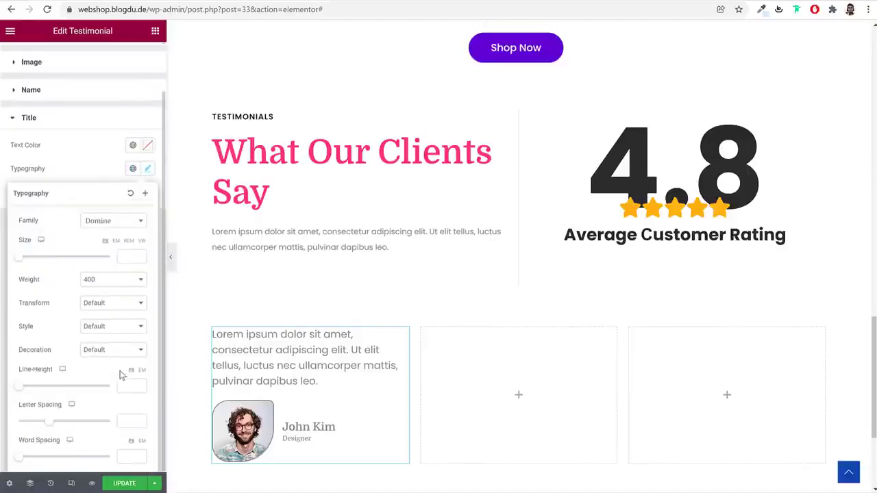
click(149, 168)
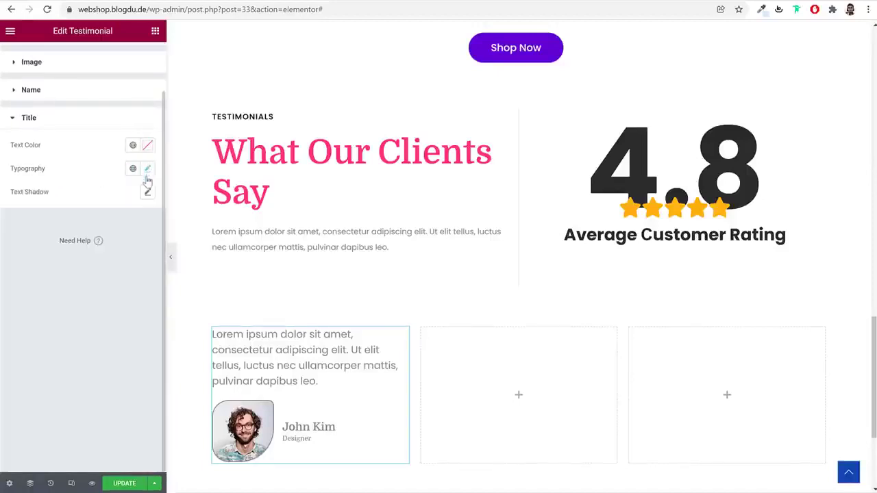
Pad the testimonial card 60 on every side in the Advanced settings
click(143, 60)
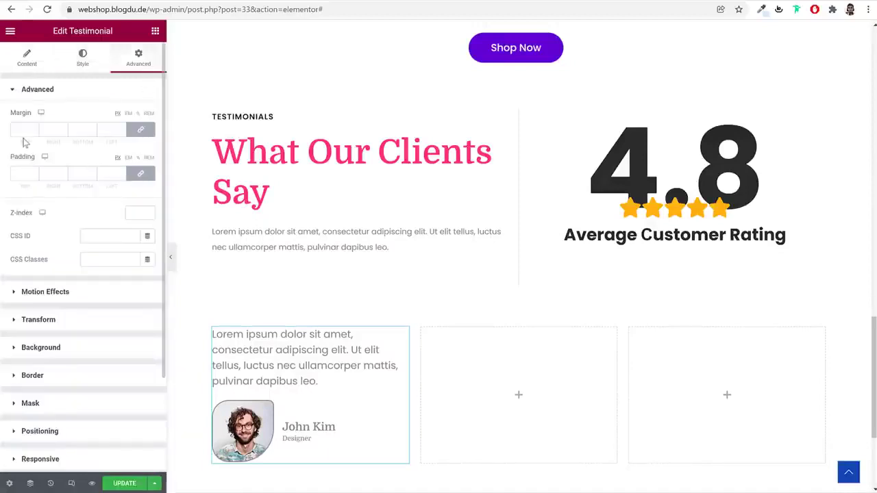
click(21, 172)
text(60)
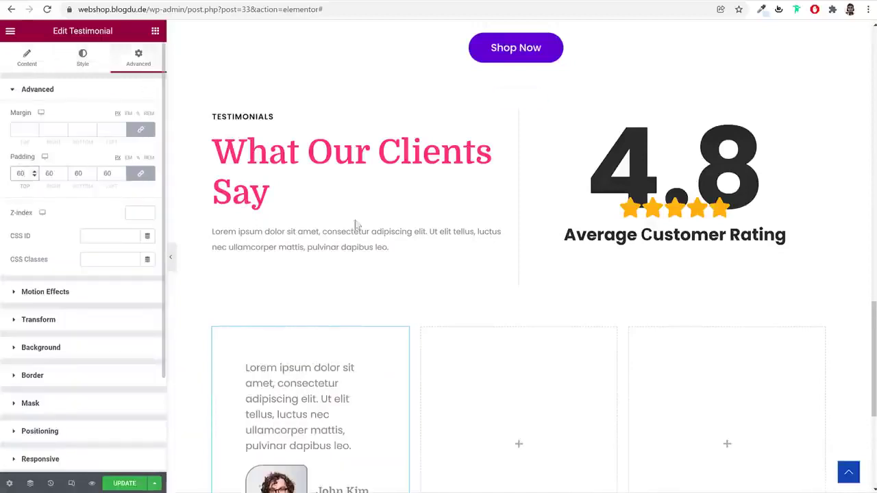
scroll(397, 261, down, 3)
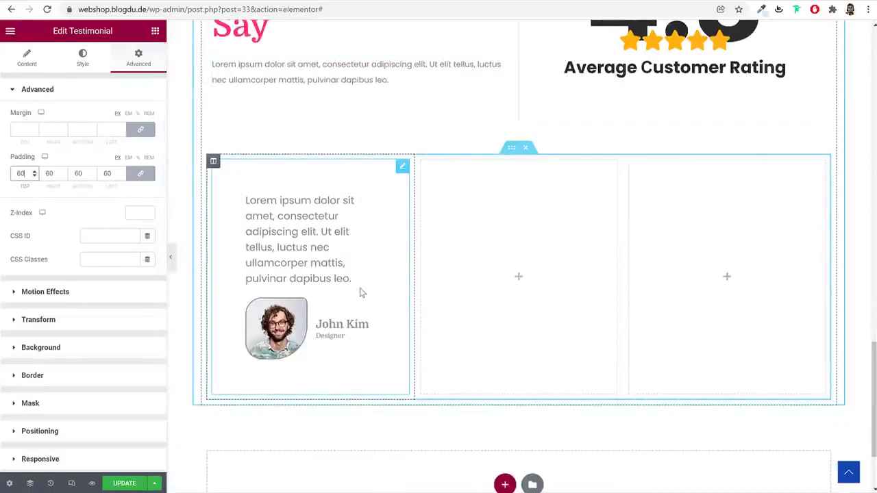
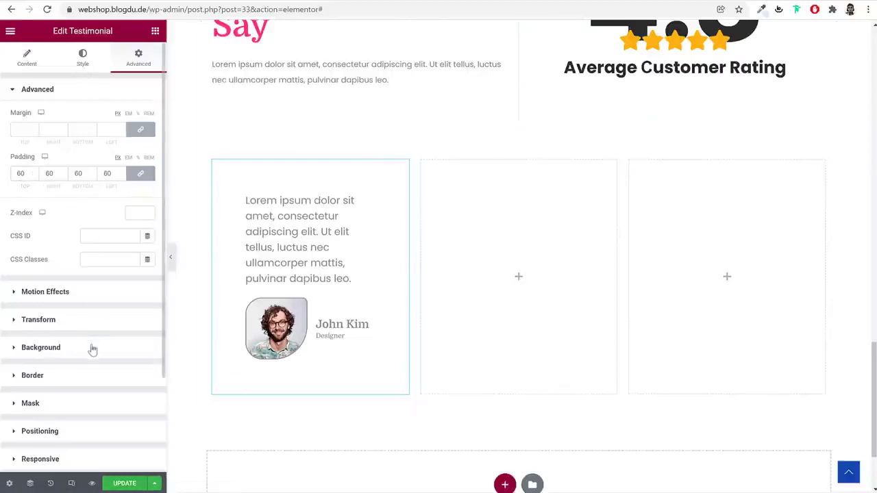
Give the first testimonial card a classic solid #FFFFFF background and bring up its border options
click(92, 350)
click(133, 224)
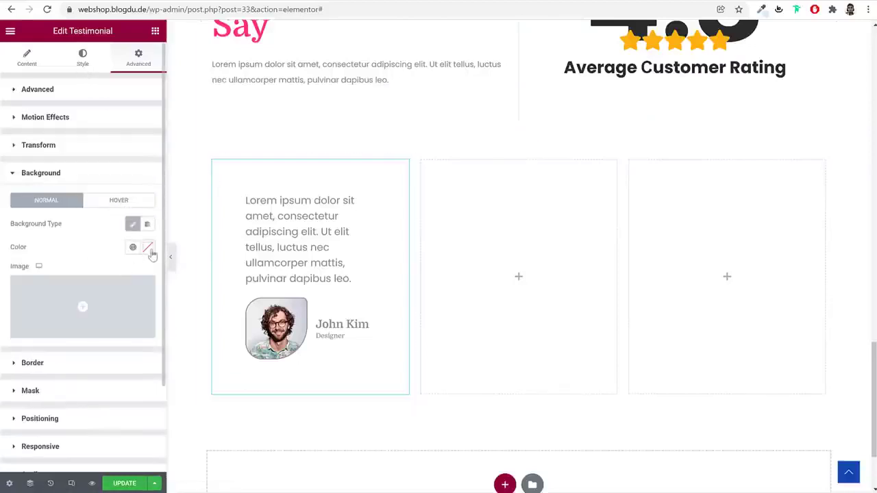
click(148, 249)
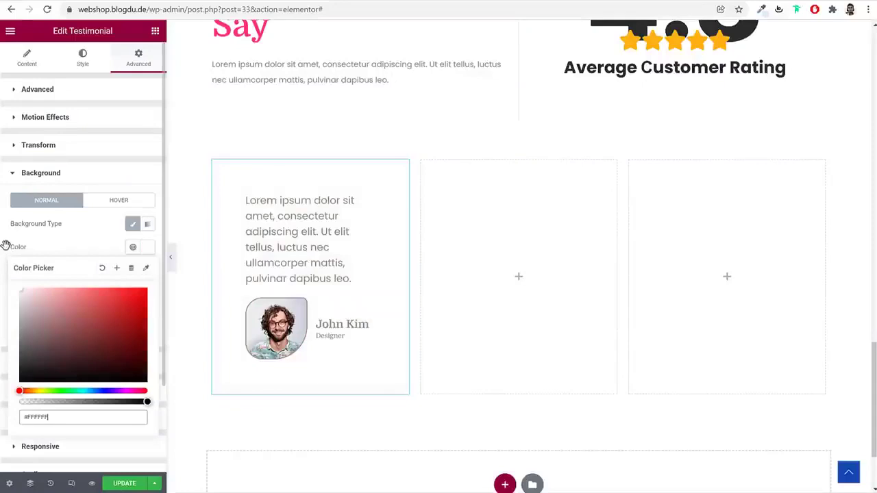
click(88, 243)
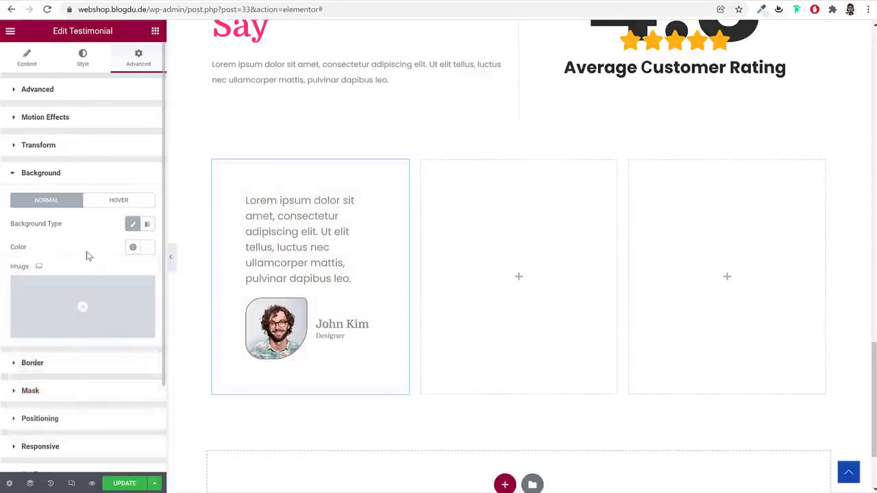
click(81, 371)
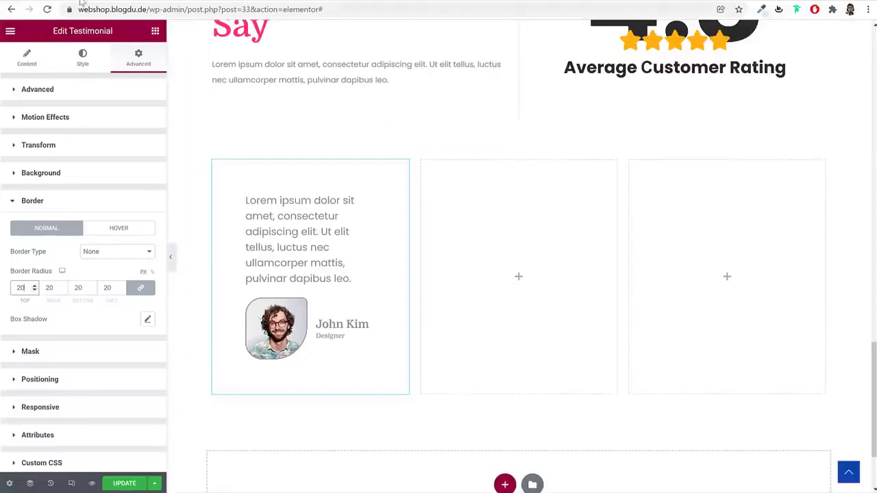
Copy the testimonial and paste it into the empty middle and right columns
right_click(281, 259)
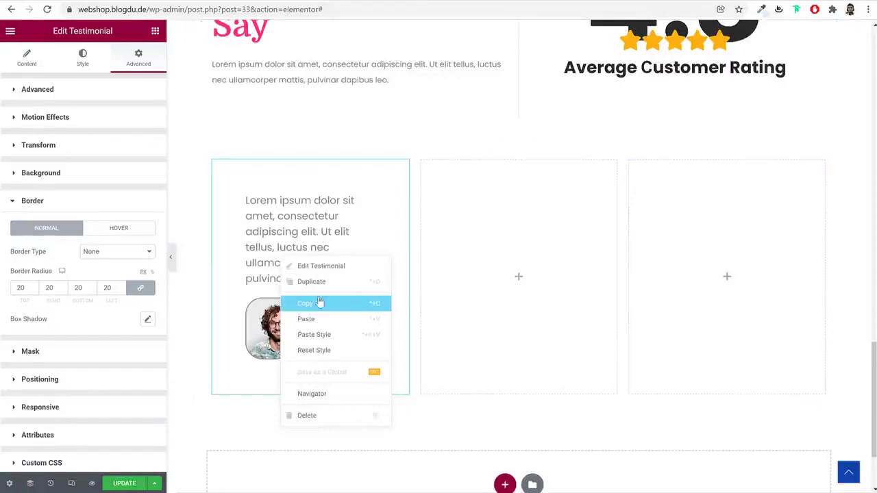
click(305, 303)
right_click(504, 247)
click(592, 327)
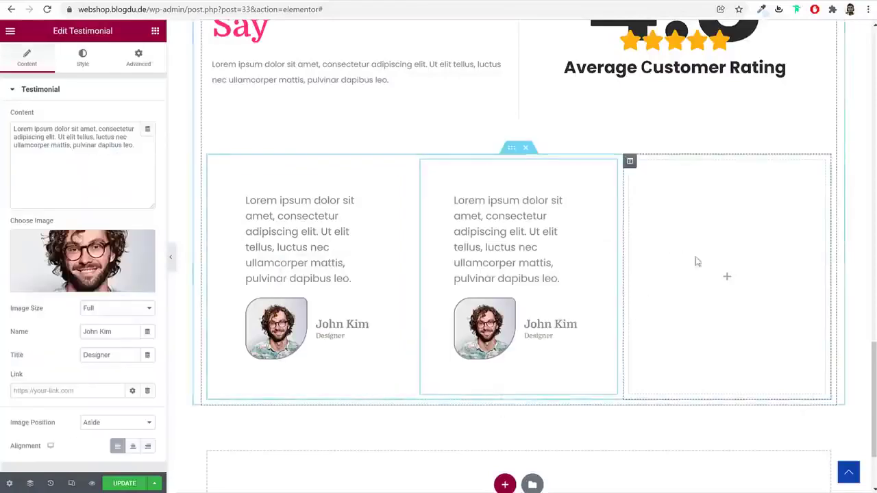
right_click(678, 245)
click(736, 325)
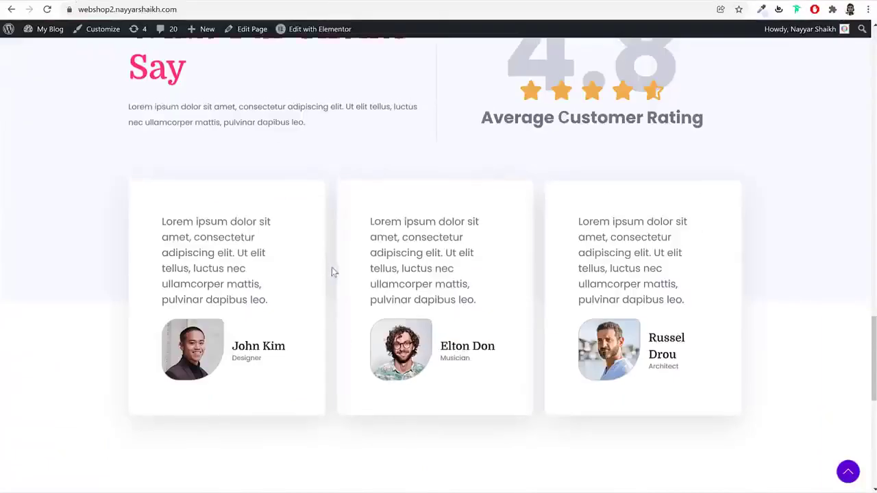
Sample the demo site's #F8F8FF section background colour with ColorZilla
scroll(332, 267, up, 3)
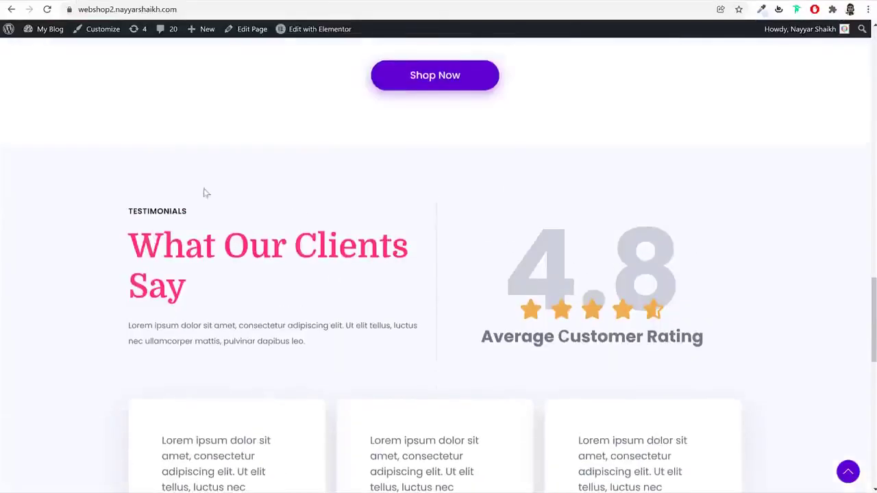
scroll(703, 215, down, 2)
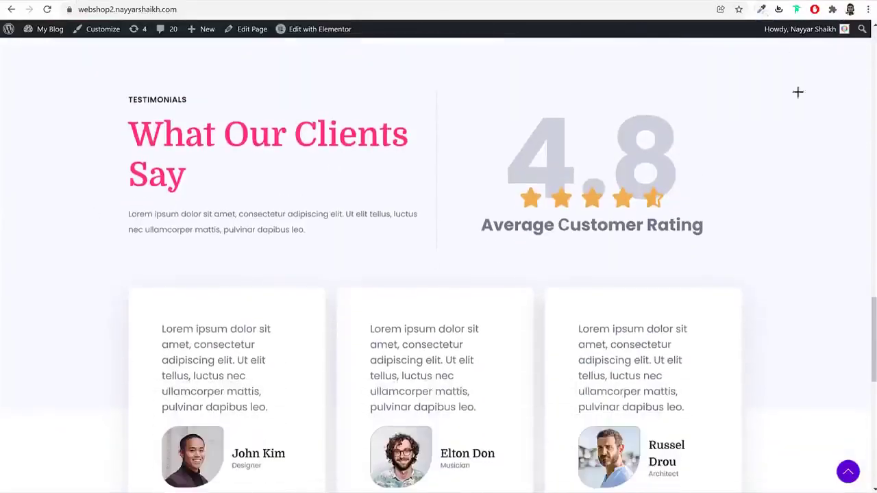
click(761, 9)
click(818, 170)
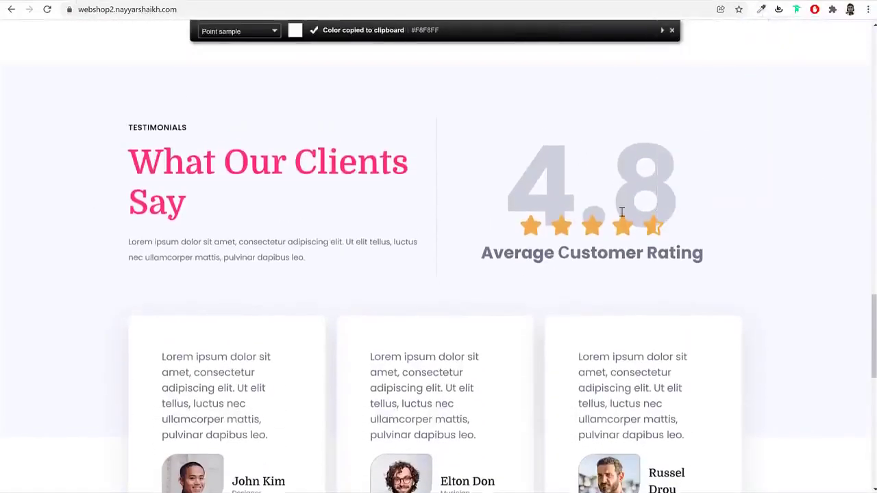
scroll(616, 205, down, 3)
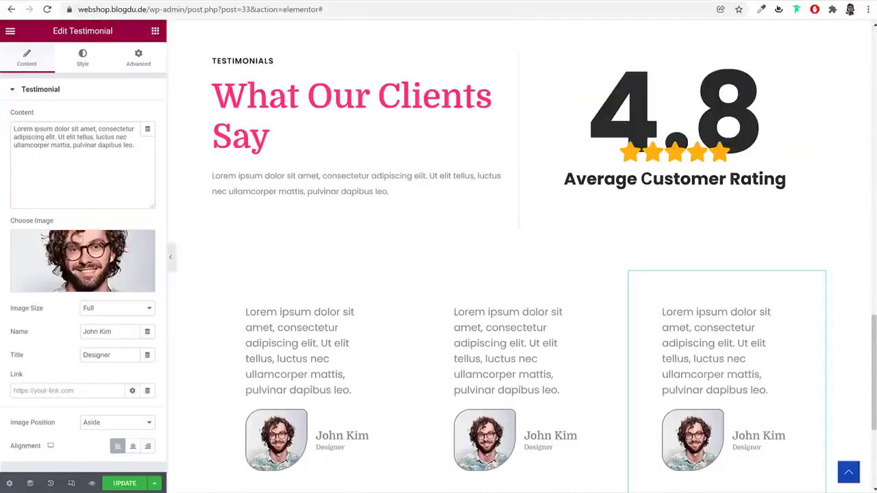
scroll(470, 254, up, 2)
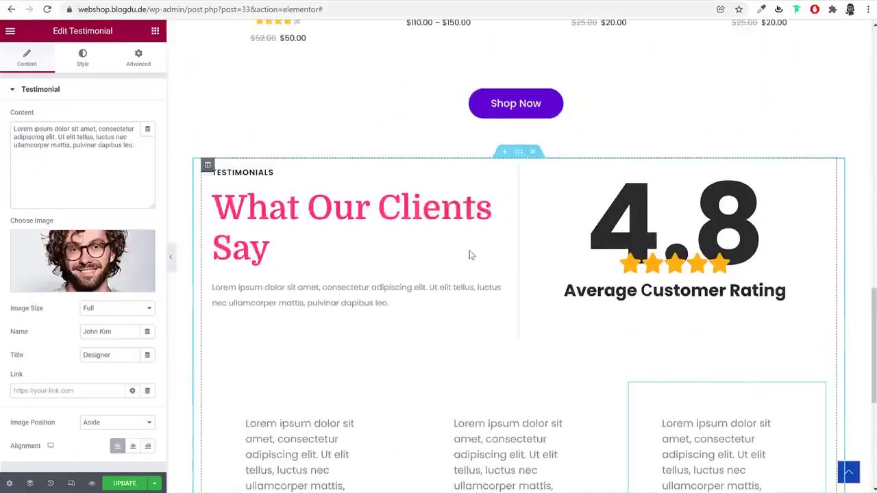
Stretch the testimonials section to the full page width
click(519, 152)
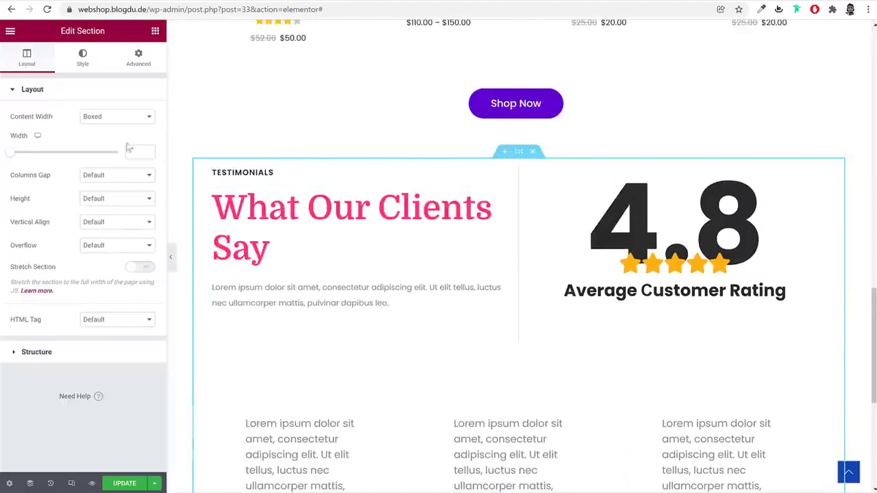
click(140, 267)
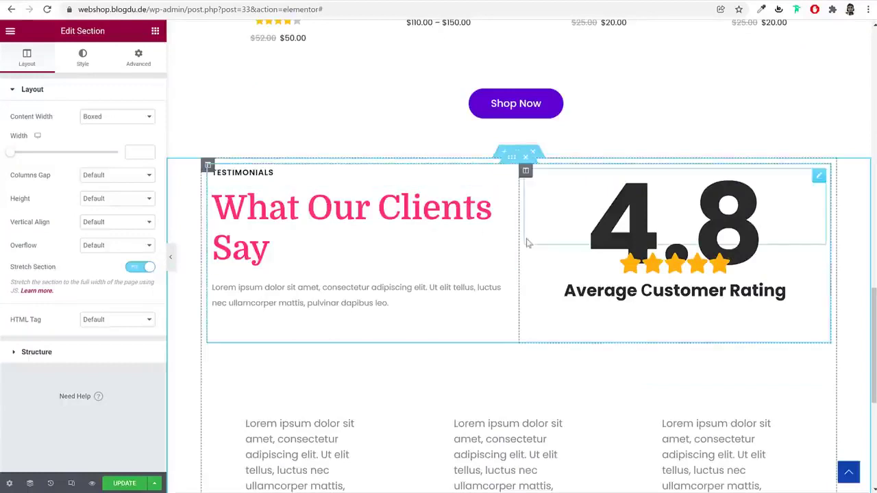
click(82, 58)
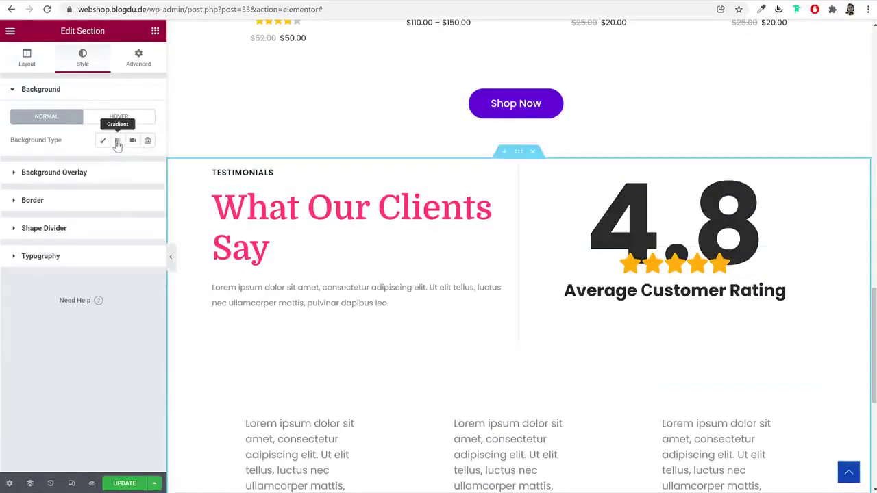
Make the section background a gradient from pasted #F8F8FF to a fully transparent second colour
click(118, 141)
click(148, 163)
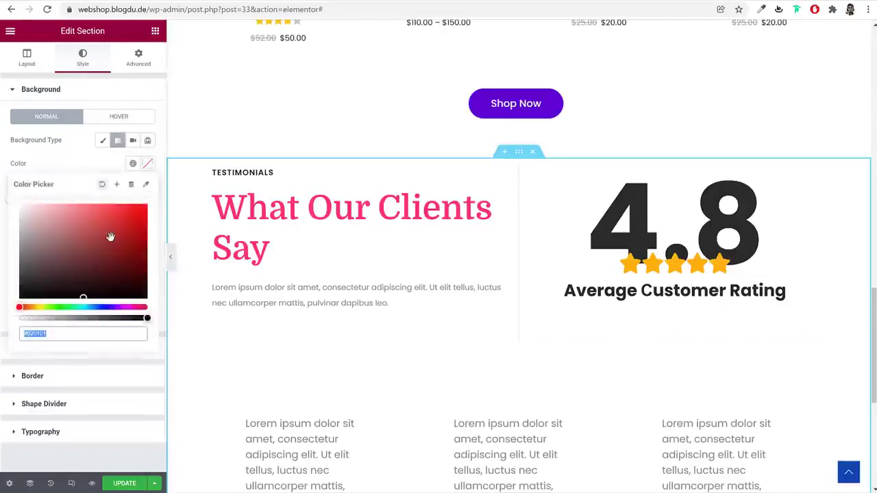
key(ctrl+v)
click(147, 171)
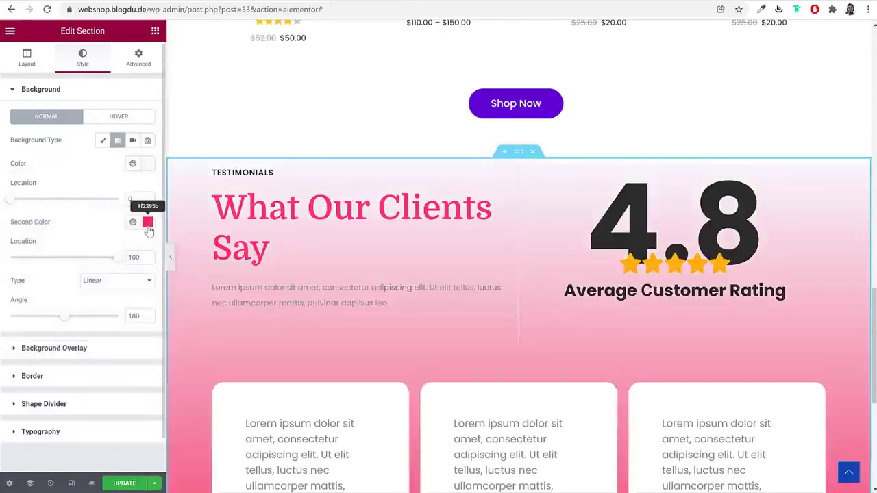
click(148, 222)
drag(144, 376, 13, 379)
click(146, 222)
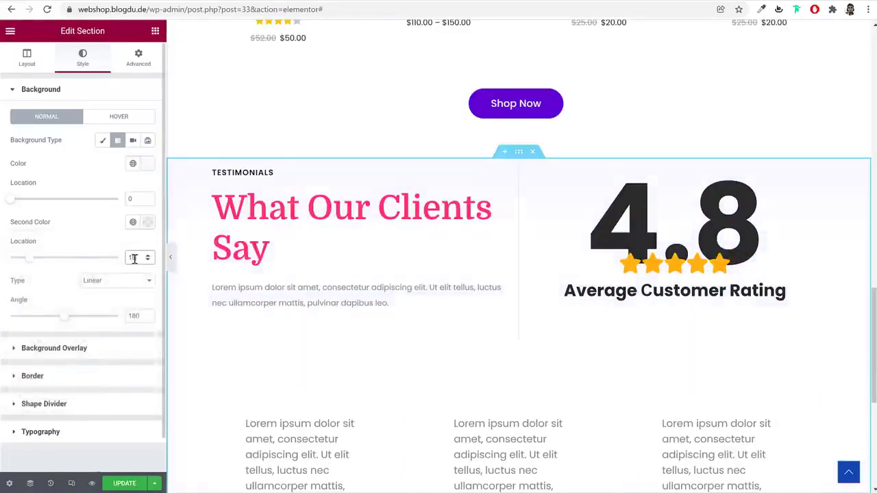
Adjust both gradient colour locations, moving the second stop to 57
scroll(519, 313, down, 4)
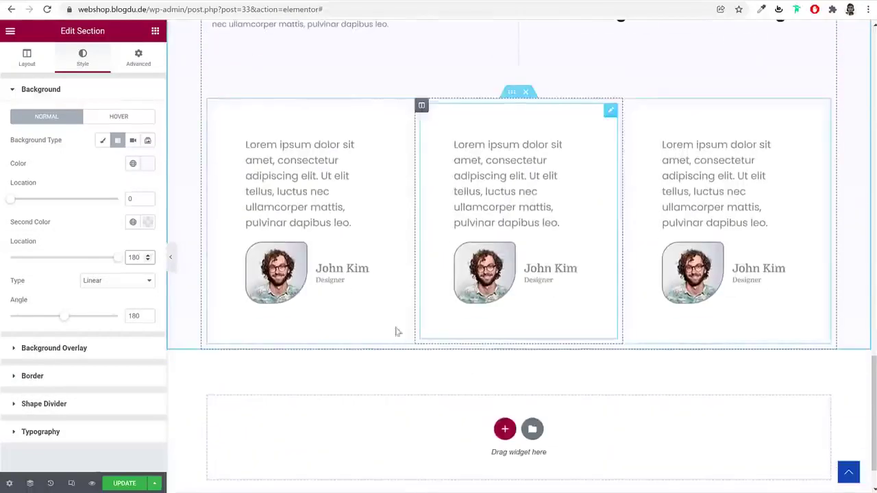
click(144, 226)
click(144, 228)
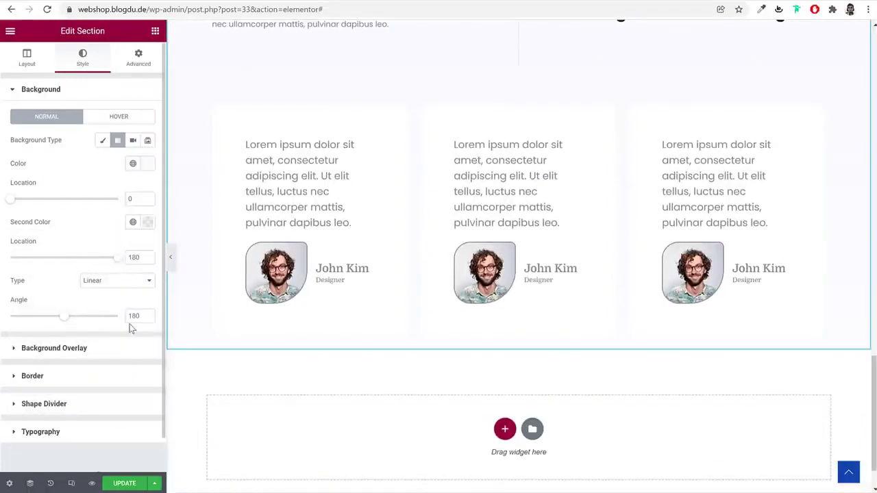
drag(117, 259, 72, 259)
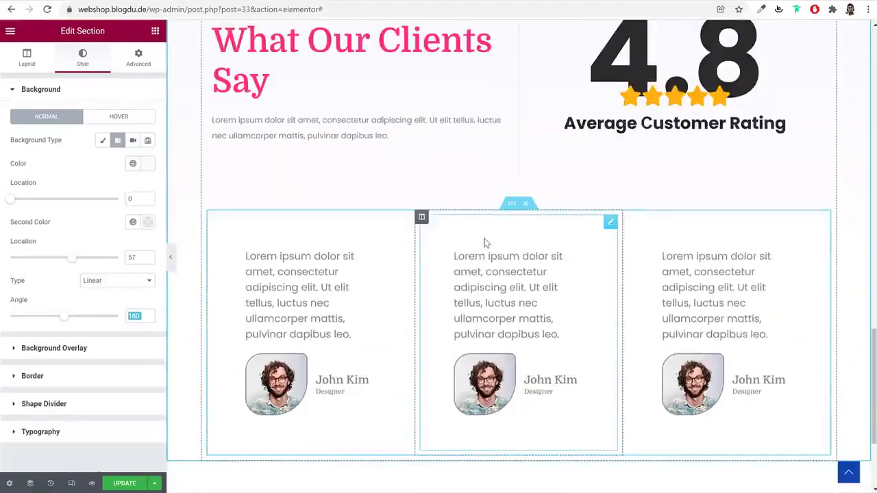
drag(9, 203, 88, 209)
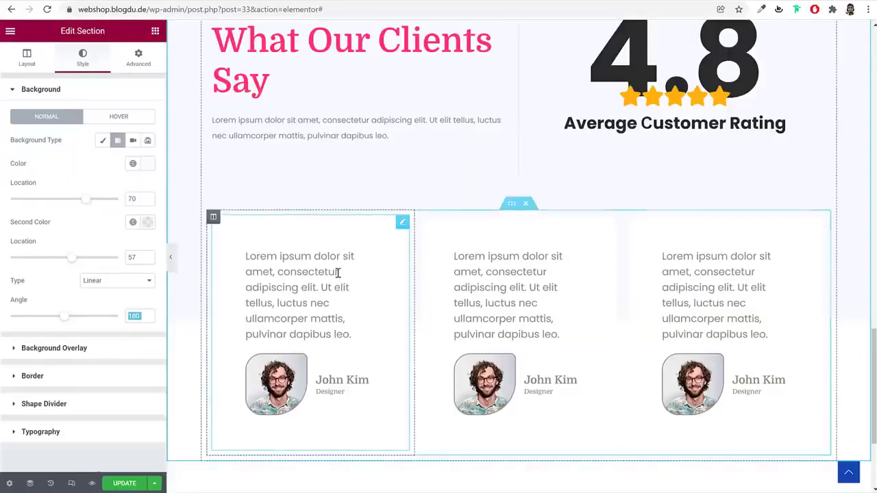
Add a soft box shadow to the first and middle testimonial cards
click(320, 268)
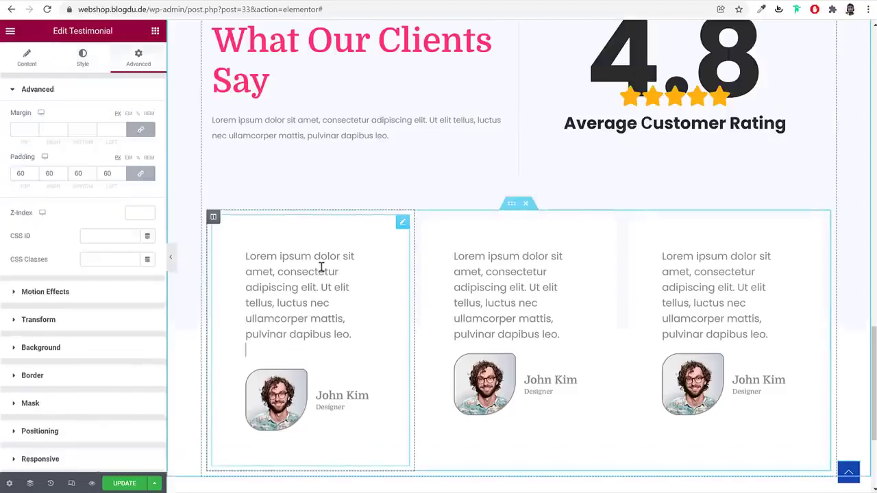
click(91, 376)
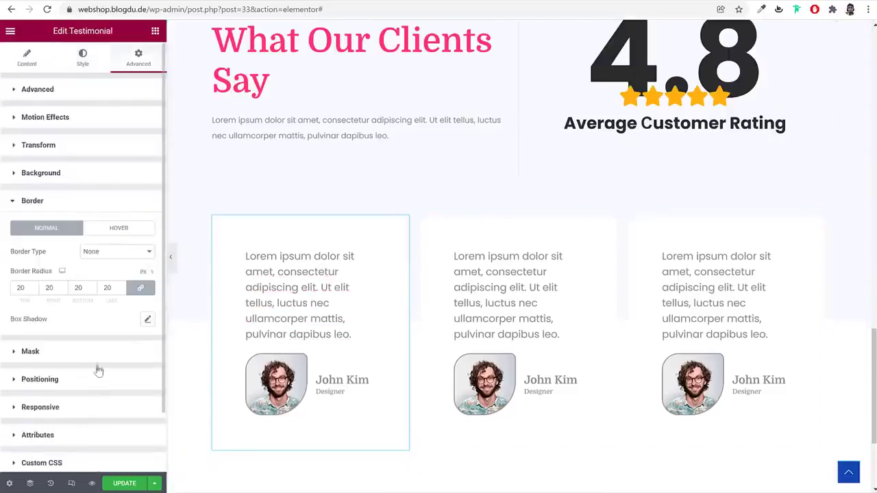
click(150, 320)
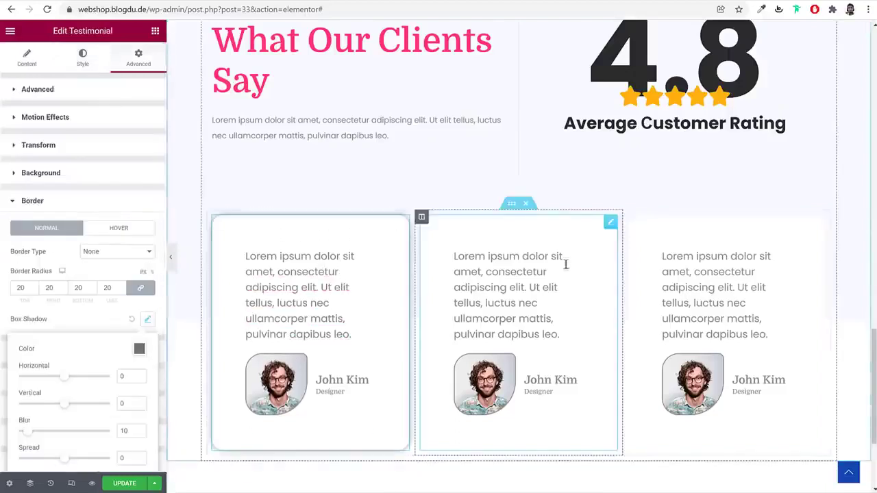
click(567, 267)
click(148, 67)
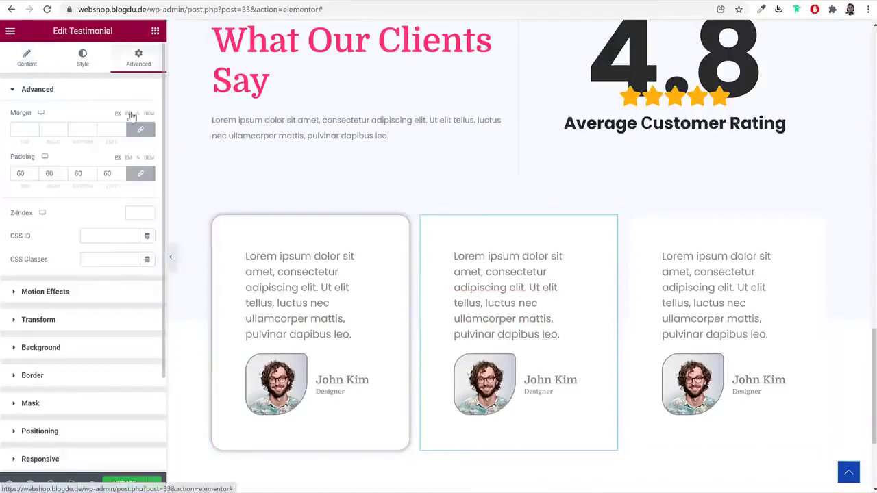
click(110, 373)
click(147, 320)
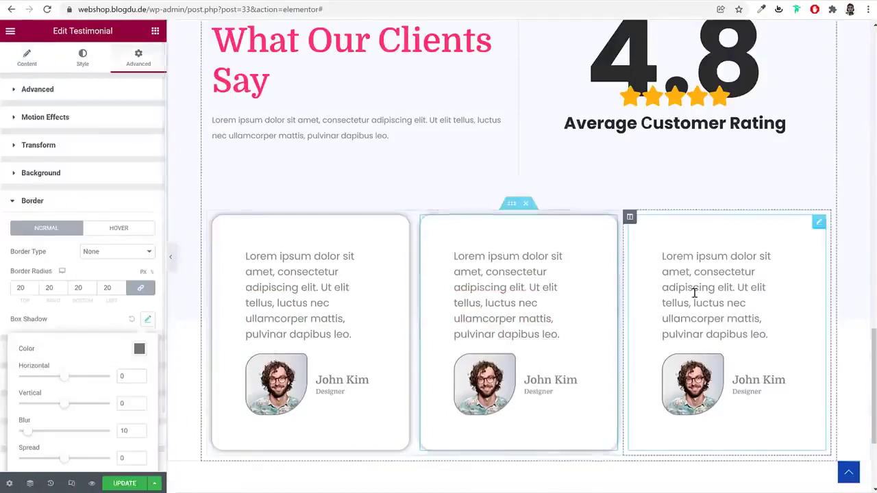
Check the third testimonial card's Border and Box Shadow settings
click(695, 290)
scroll(160, 69, down, 1)
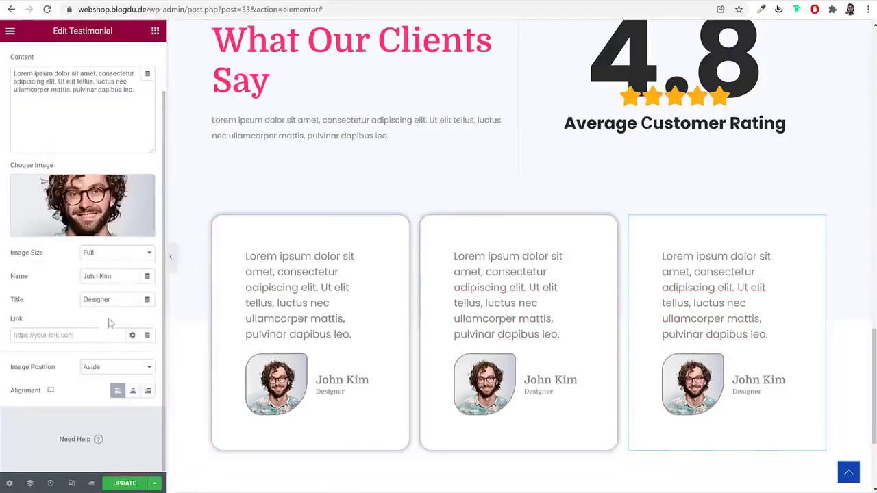
scroll(137, 110, up, 1)
click(139, 60)
scroll(118, 301, down, 3)
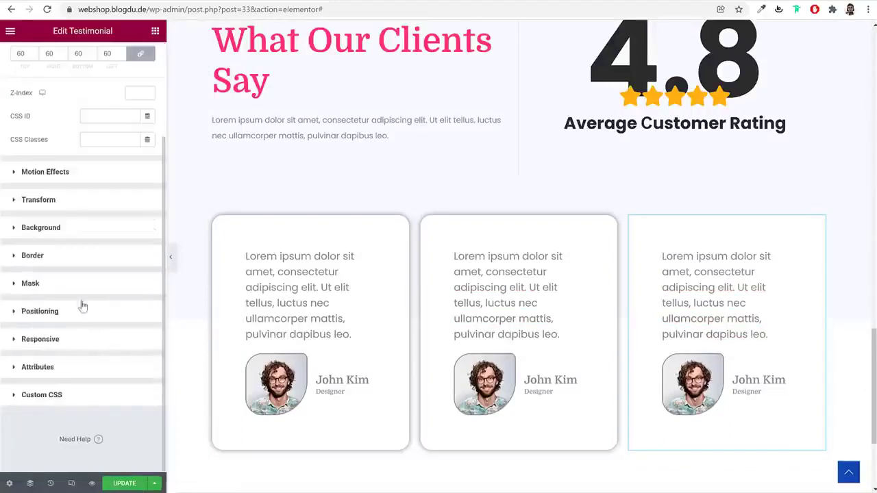
click(78, 255)
click(148, 319)
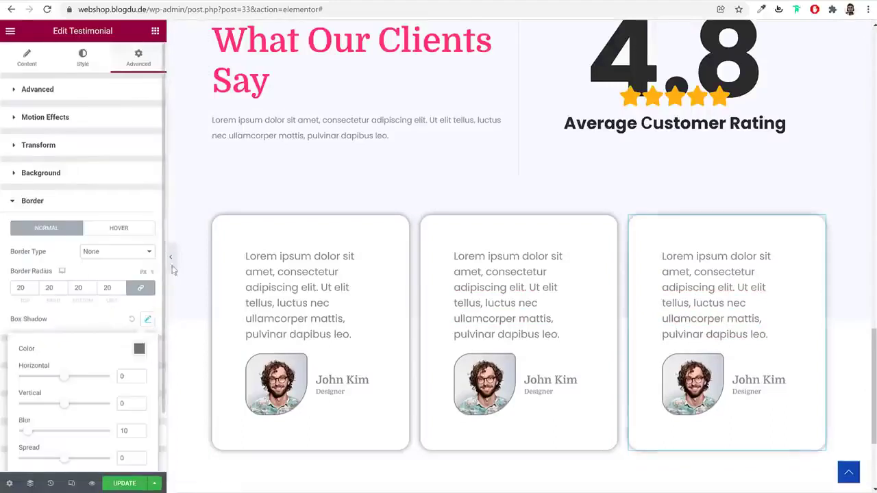
click(148, 319)
Preview the cards with the editing panel hidden, then restore the panel
click(171, 256)
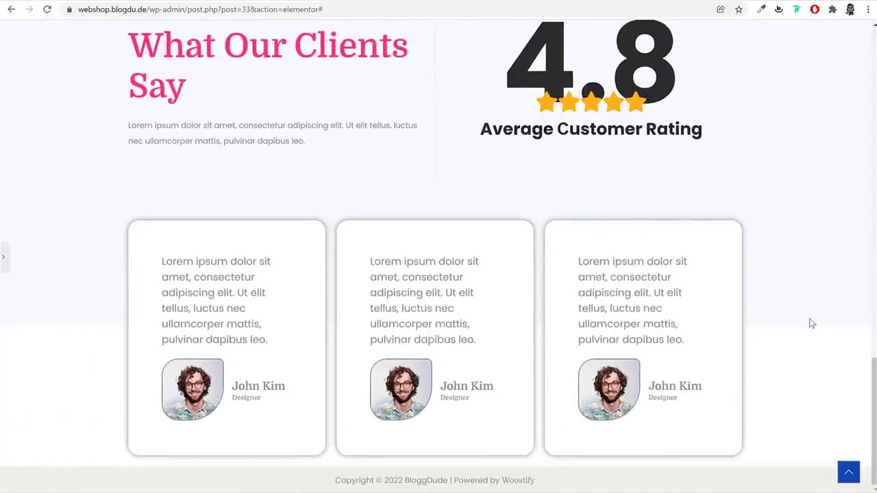
scroll(812, 324, up, 4)
scroll(809, 327, down, 3)
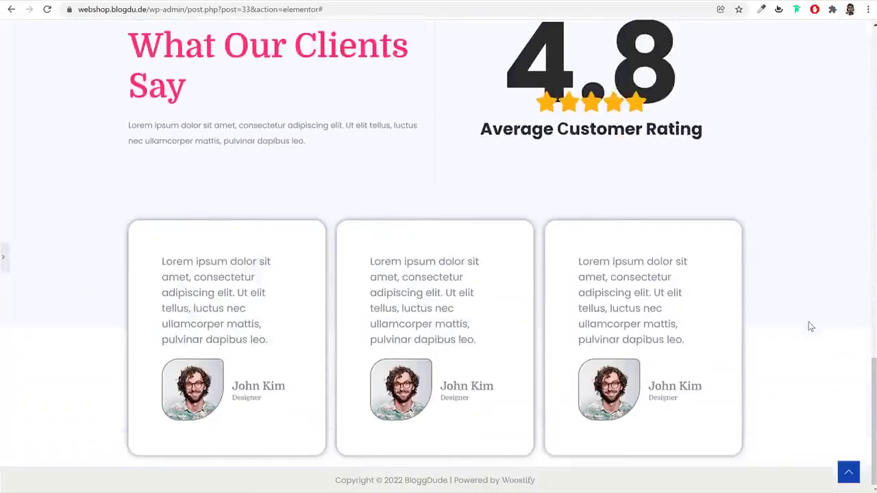
scroll(544, 208, up, 3)
click(4, 257)
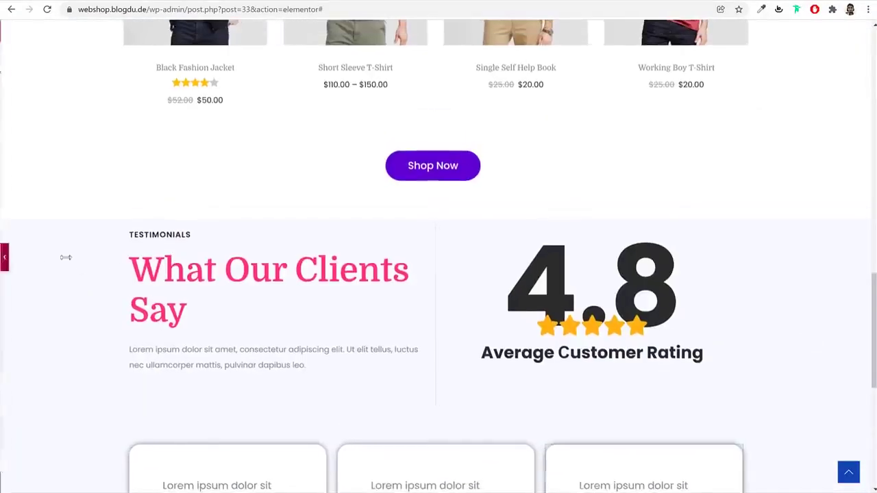
Unlink the section's padding, set top padding to 90 px, and update the page
click(81, 94)
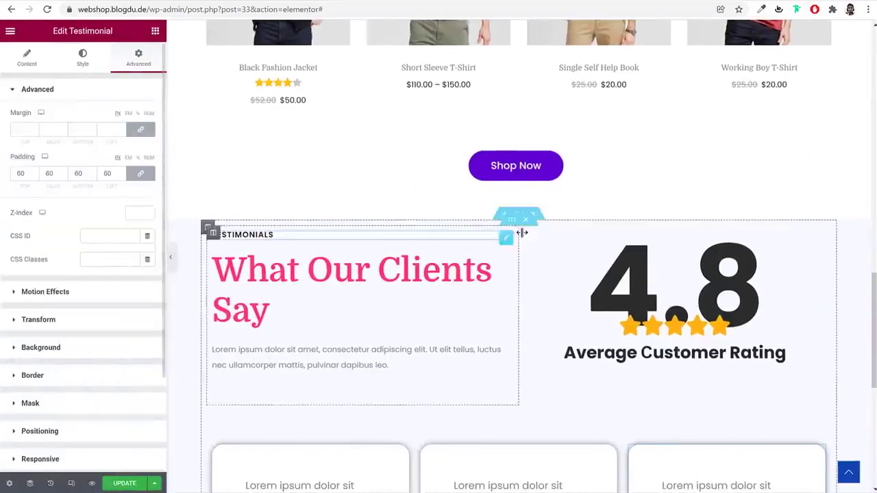
click(518, 215)
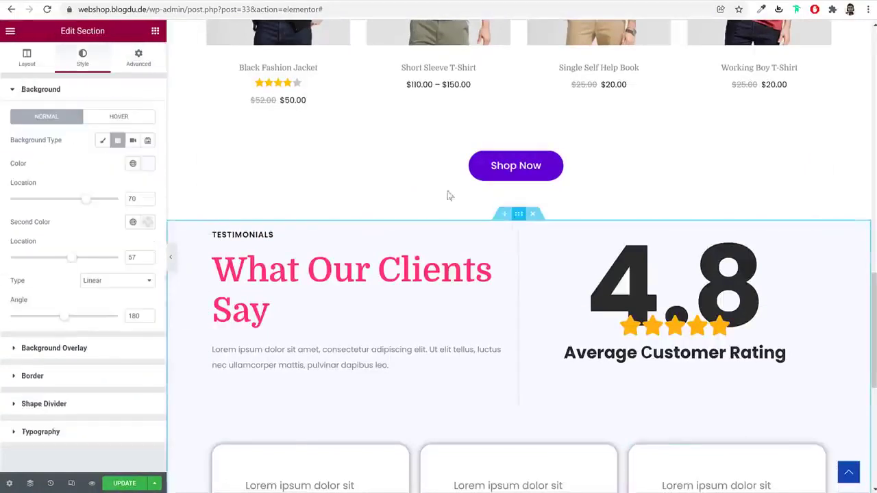
click(144, 56)
click(140, 173)
click(23, 174)
text(90)
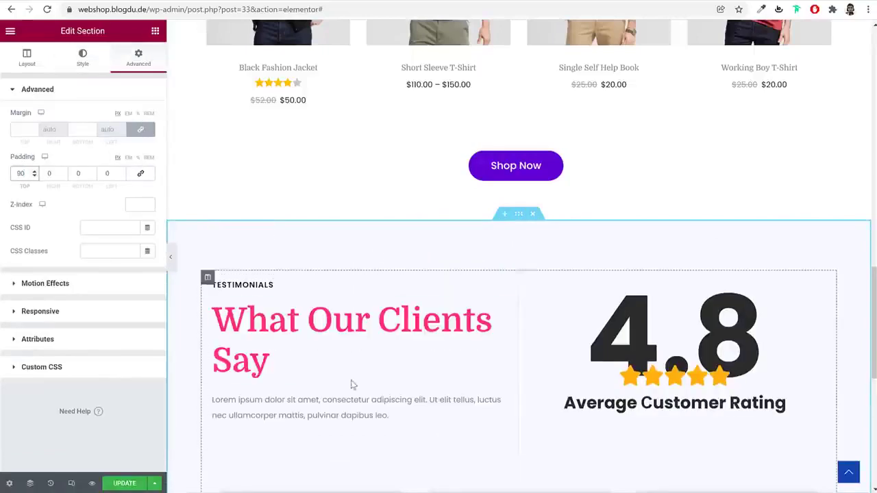
scroll(466, 333, down, 6)
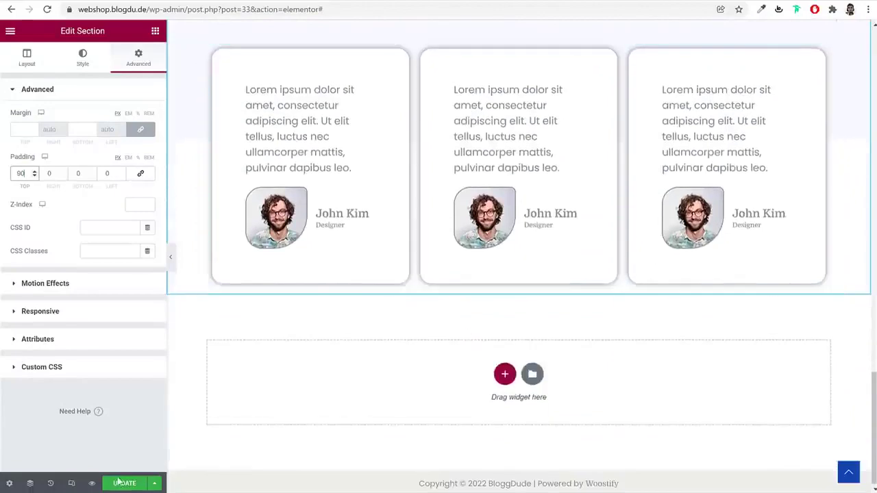
click(118, 481)
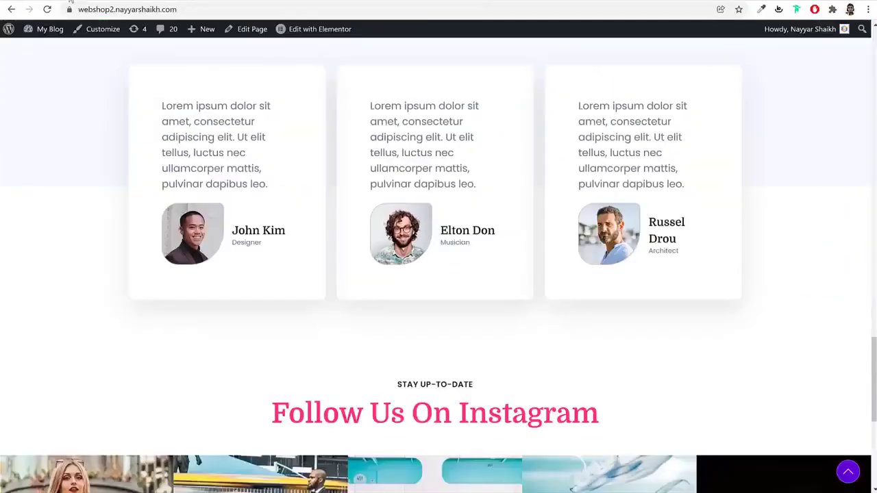
Unlink the section's margin and set its bottom margin to 90 px
scroll(540, 325, down, 4)
scroll(417, 216, up, 1)
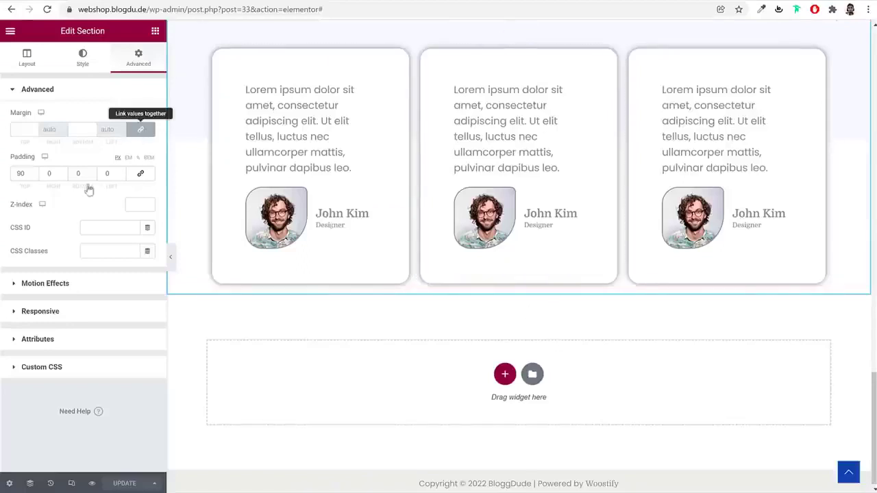
click(145, 128)
click(85, 129)
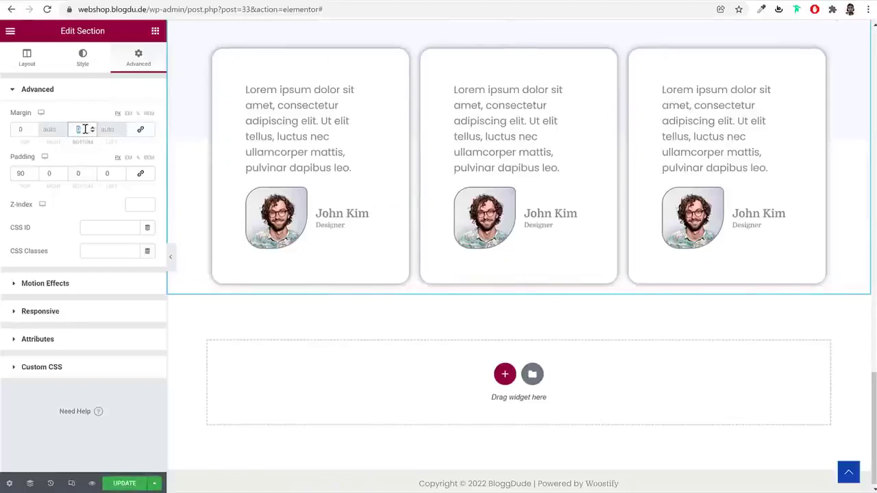
text(90)
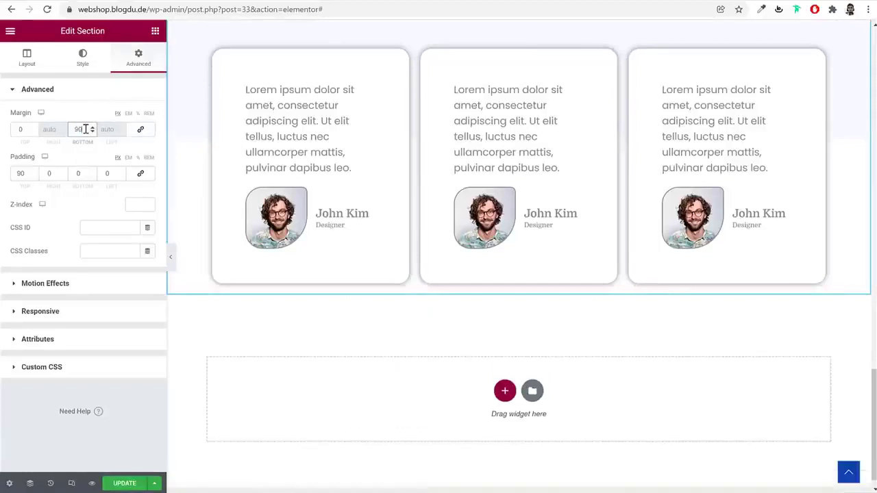
click(155, 31)
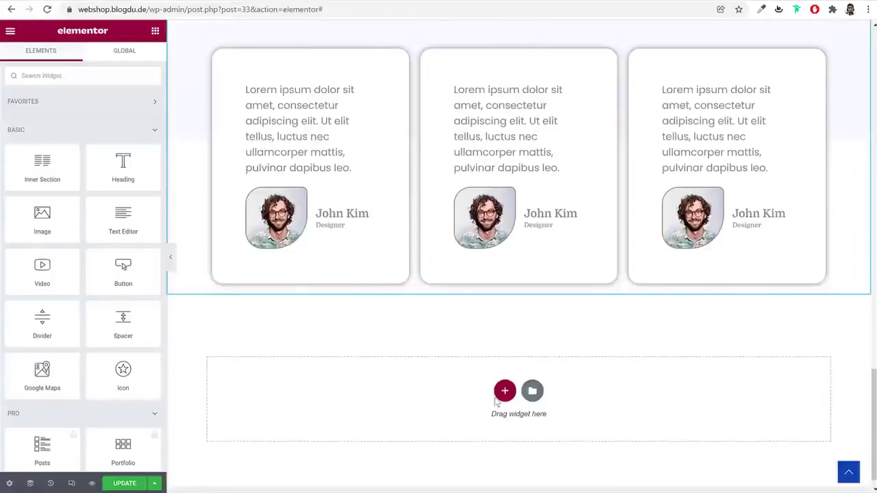
click(503, 391)
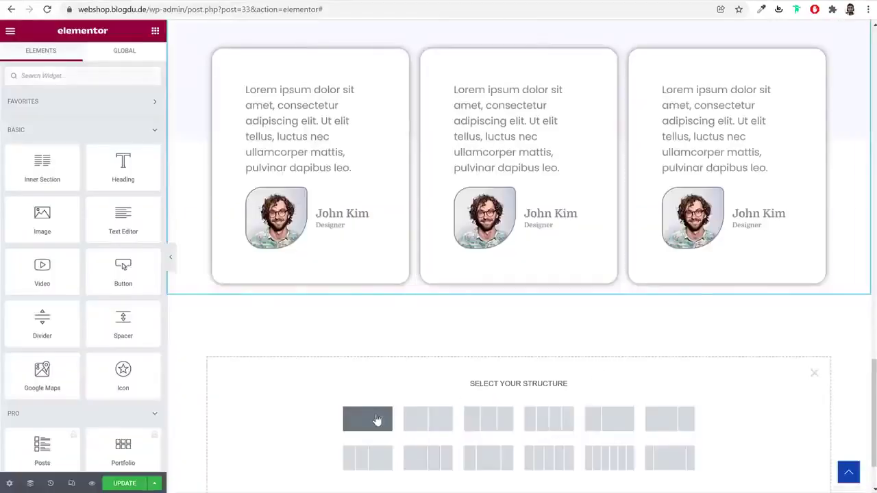
Add a one-column section and paste a copy of the TOP SALE ON THIS WEEK heading into it
click(376, 420)
scroll(569, 164, up, 10)
scroll(566, 172, up, 3)
right_click(515, 214)
click(538, 256)
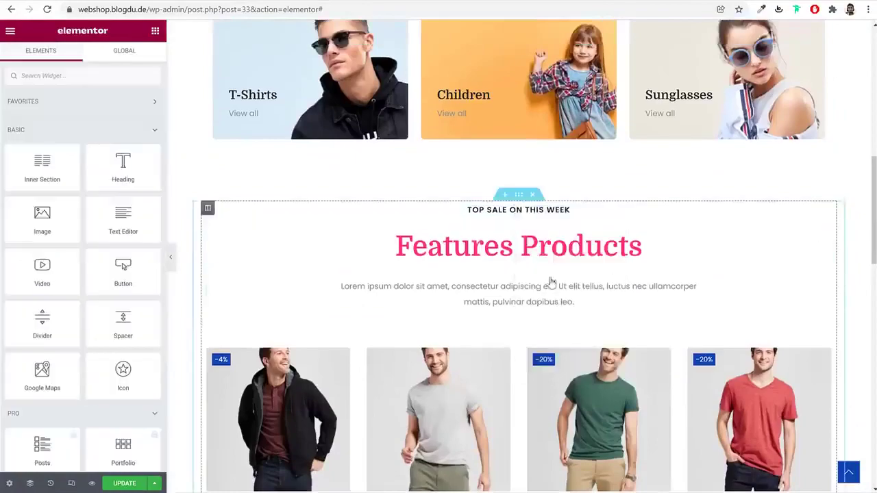
scroll(550, 279, down, 15)
right_click(554, 278)
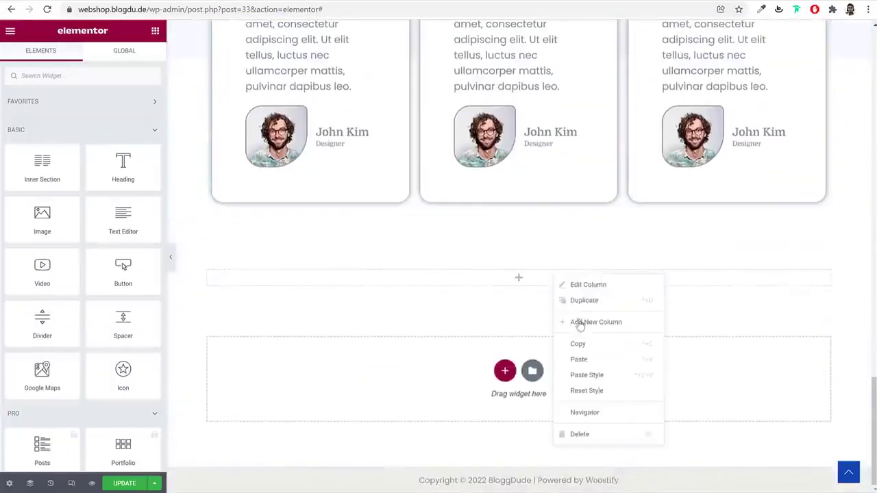
click(579, 359)
Paste a copy of the Features Products heading below the TOP SALE heading
scroll(574, 352, up, 10)
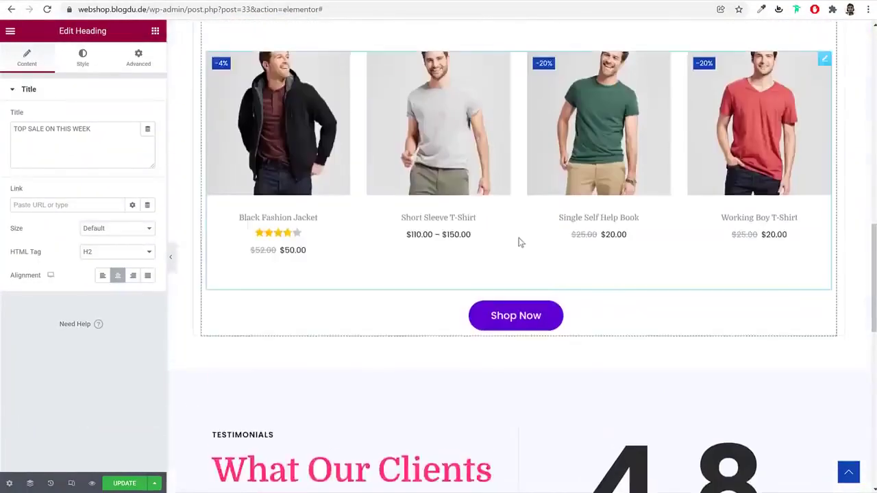
scroll(518, 240, up, 4)
right_click(519, 226)
click(538, 270)
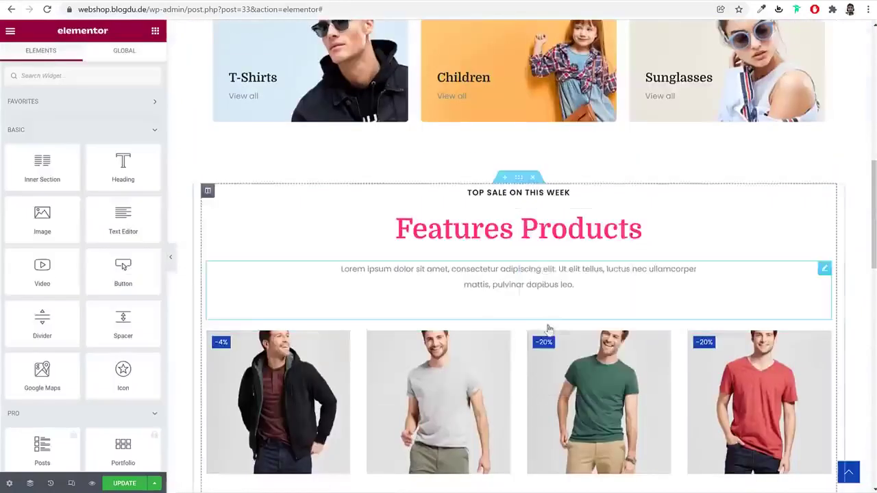
scroll(548, 329, down, 15)
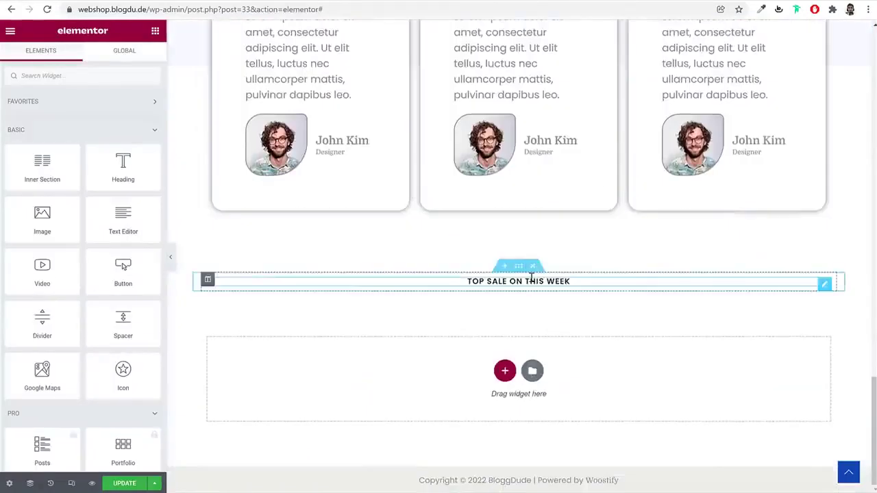
right_click(532, 278)
click(548, 341)
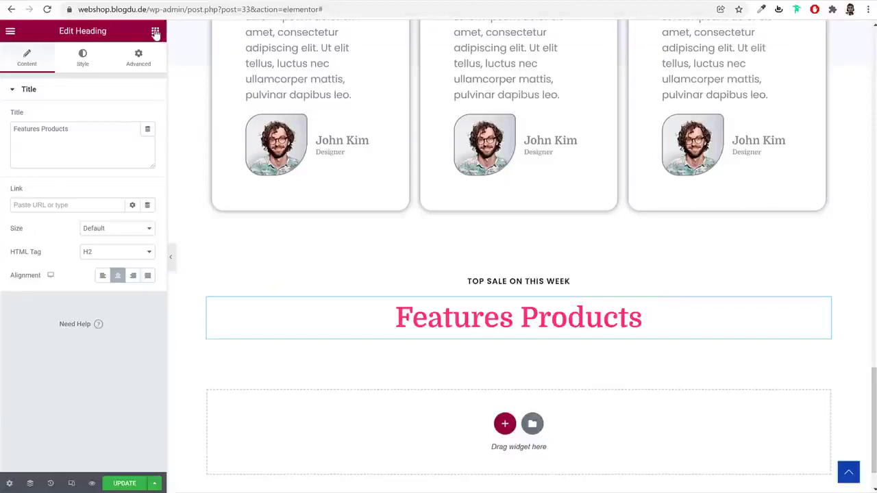
Place an Image Carousel widget, found by searching 'caro', below Features Products and add images
click(155, 33)
click(110, 74)
text(caro)
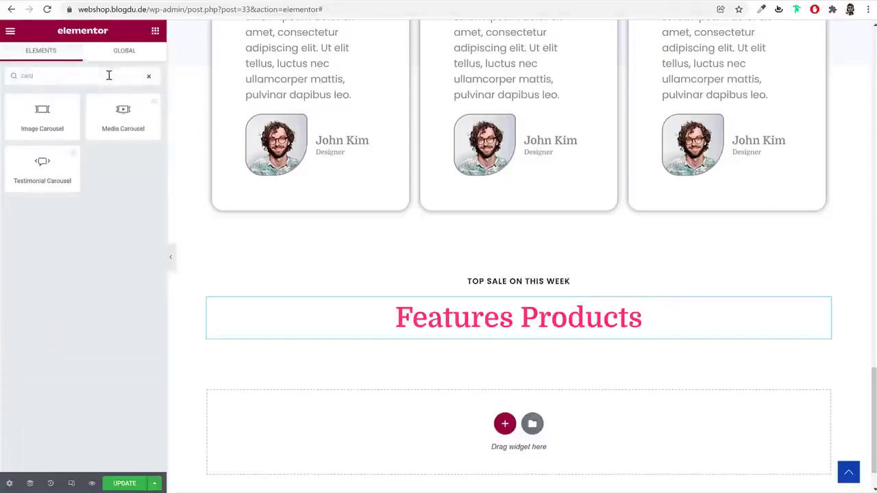
drag(41, 117, 505, 327)
click(30, 144)
Upload images 1–8 from the computer and create a new carousel gallery from them
click(159, 74)
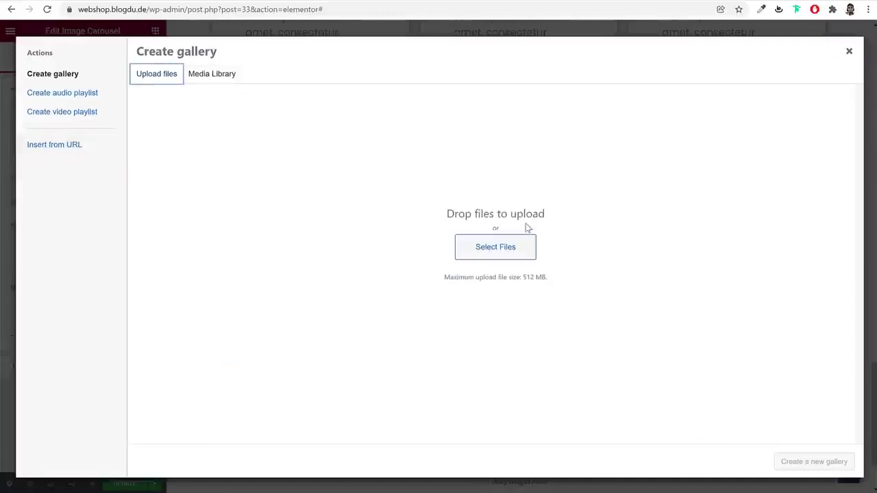
click(512, 243)
ctrl+click(343, 195)
ctrl+click(288, 195)
ctrl+click(438, 195)
scroll(439, 206, down, 1)
ctrl+click(439, 240)
ctrl+click(363, 240)
ctrl+click(302, 254)
scroll(382, 249, down, 3)
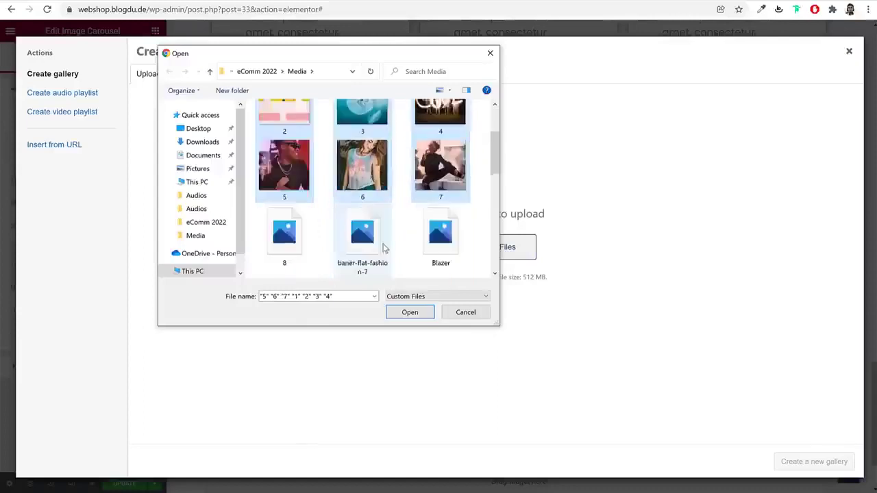
ctrl+click(302, 176)
click(410, 312)
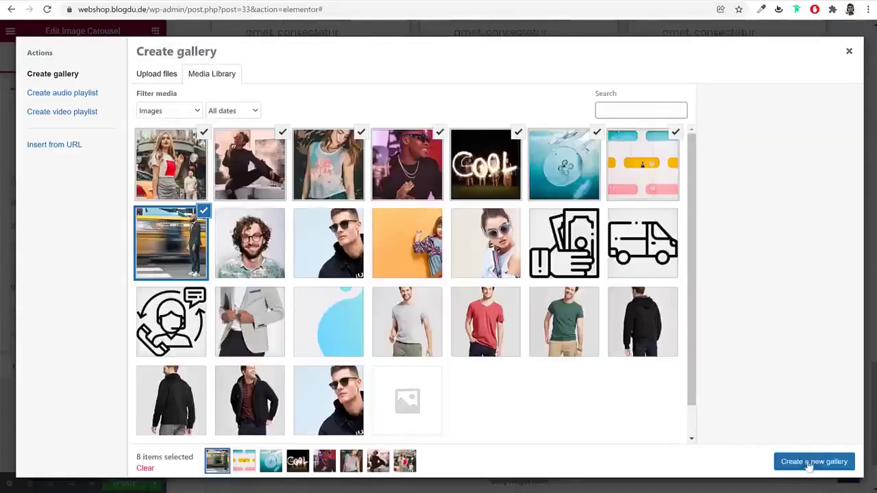
click(813, 461)
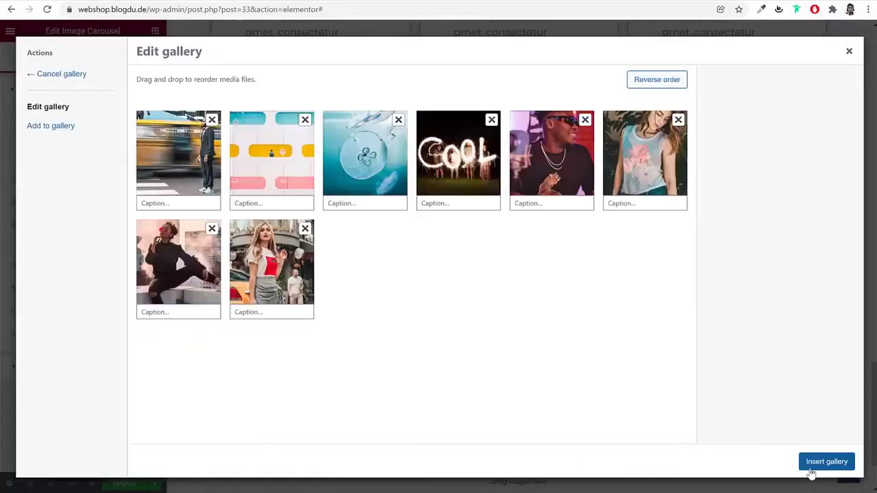
Insert the gallery, set carousel image size to Full and Slides to Show to 5
click(815, 466)
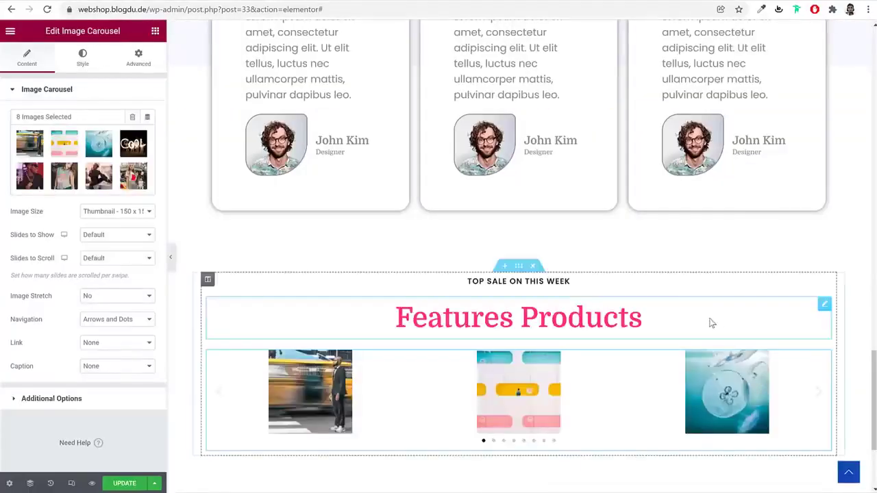
click(126, 217)
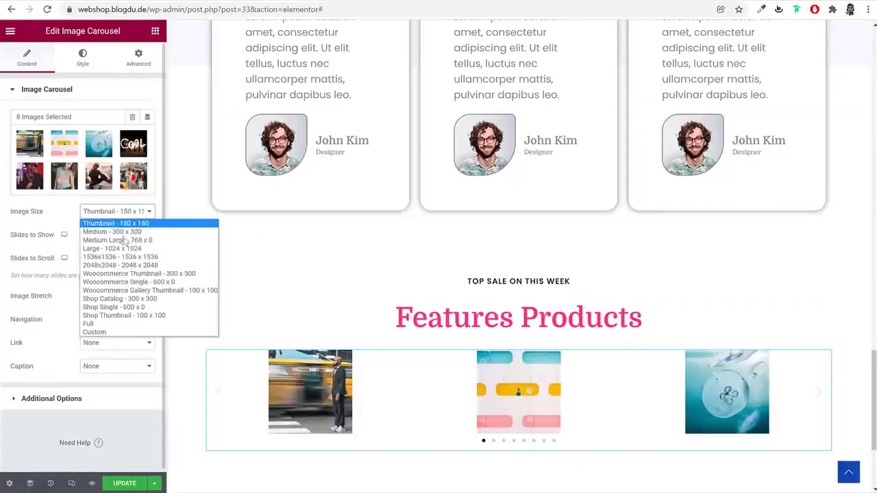
click(120, 331)
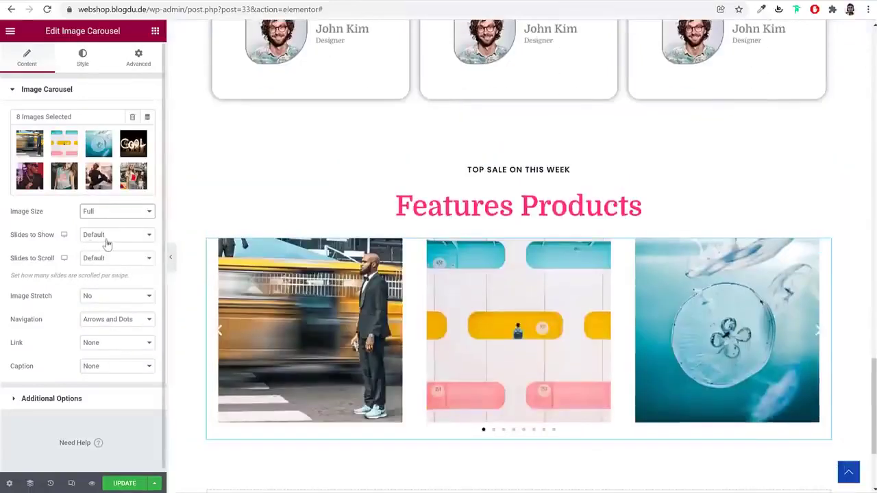
click(106, 236)
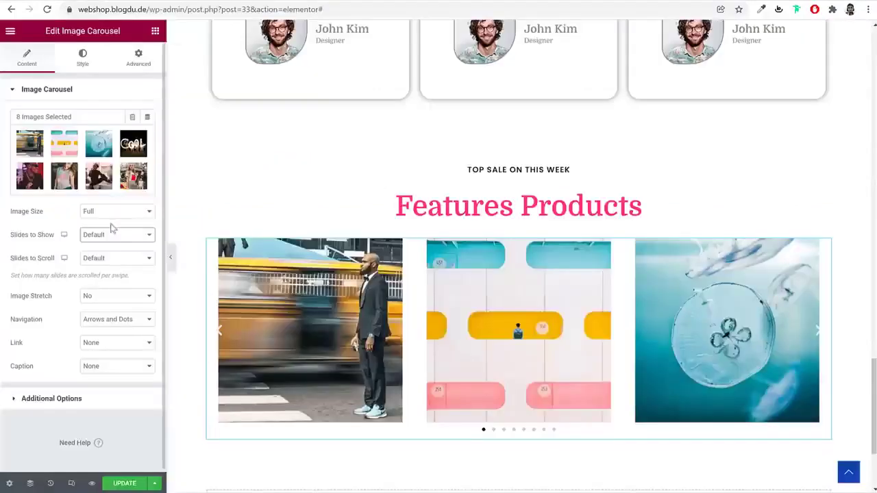
click(113, 235)
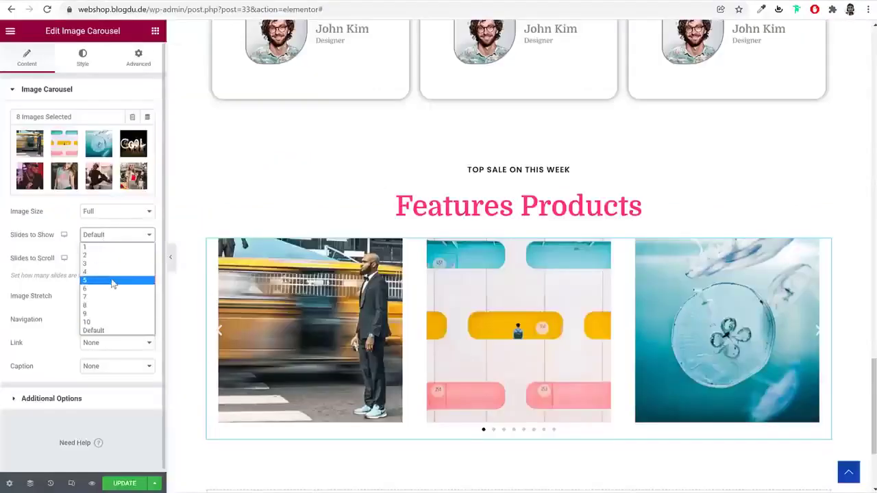
click(112, 279)
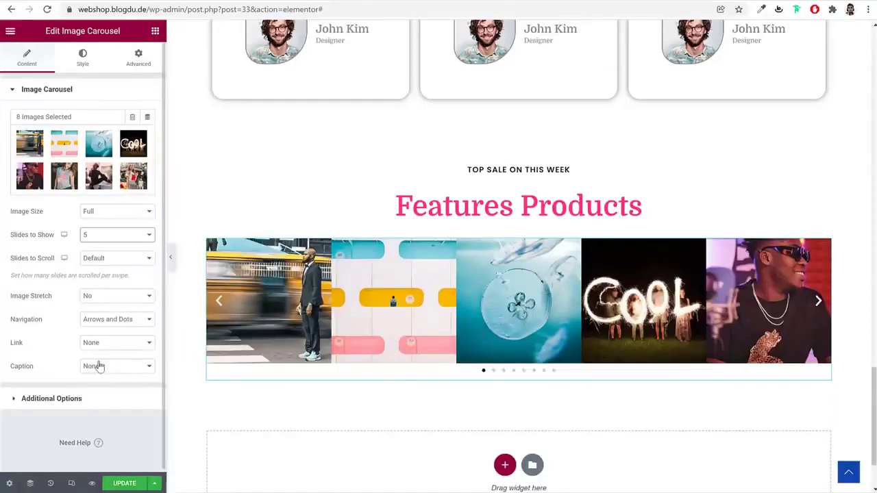
click(519, 158)
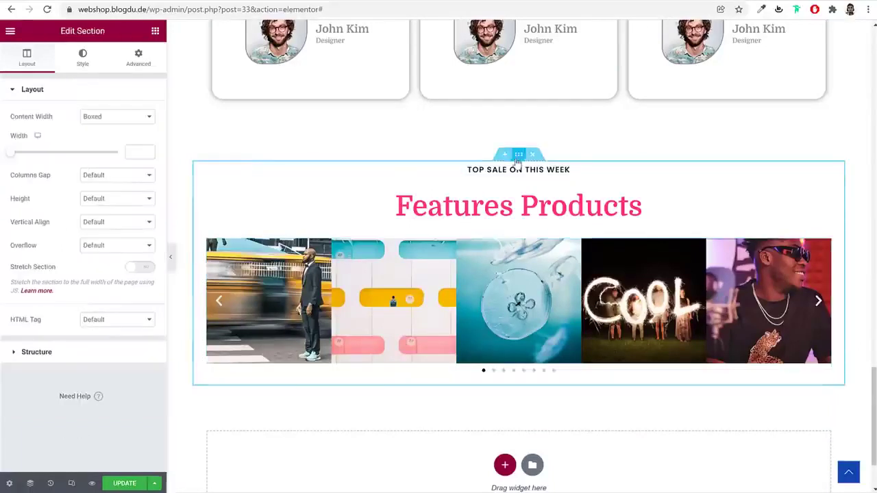
Stretch the carousel section, set Columns Gap to No Gap and Content Width to Full Width
click(141, 268)
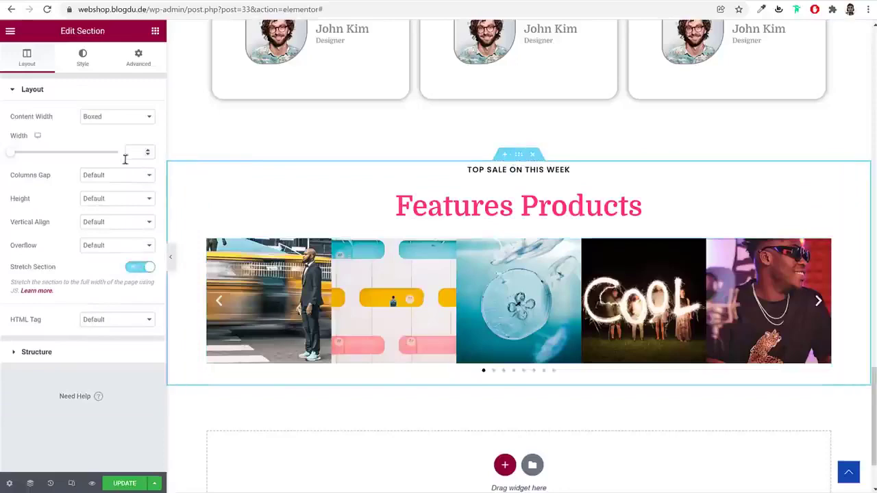
click(113, 176)
click(111, 196)
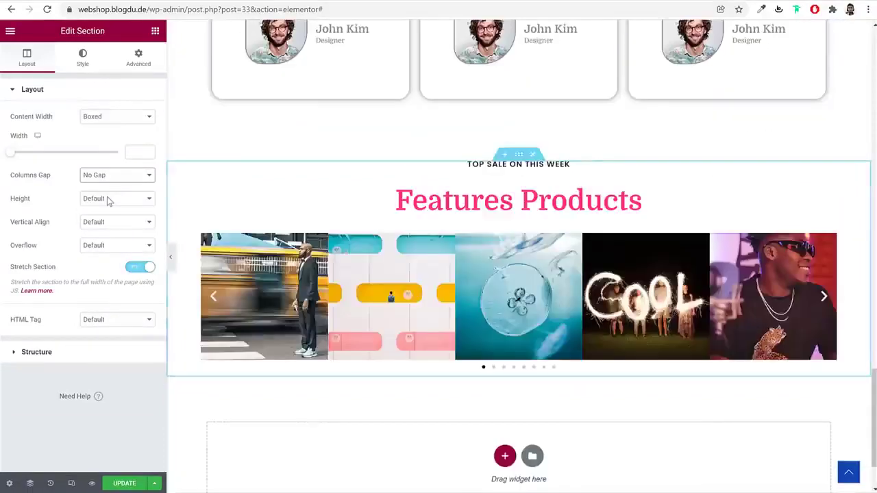
click(116, 119)
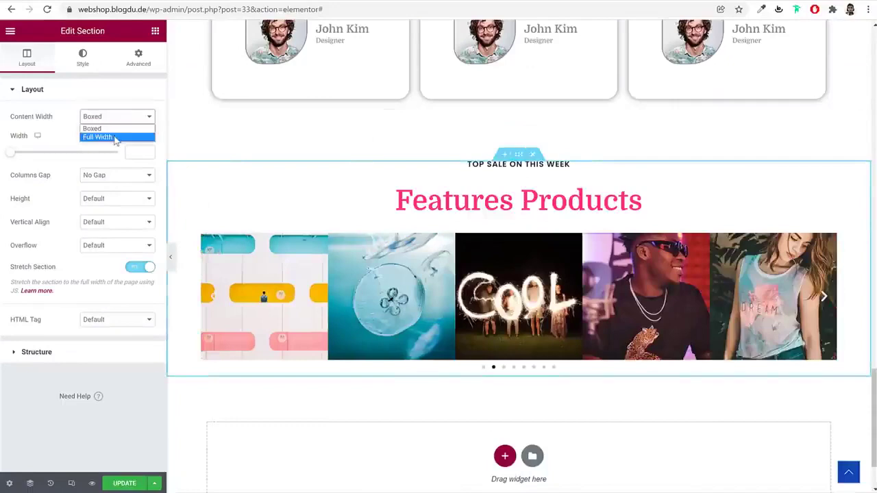
click(115, 138)
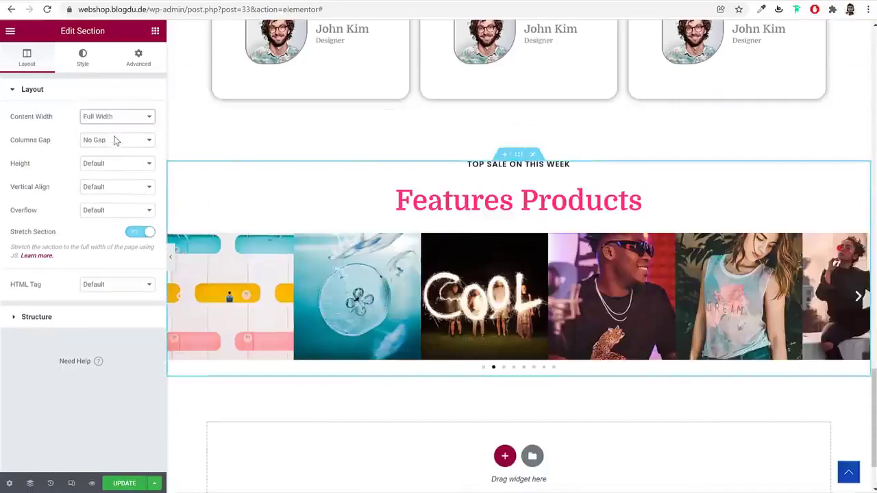
Preview the edge-to-edge carousel with the panel hidden, then select the carousel again
click(170, 256)
scroll(571, 358, down, 1)
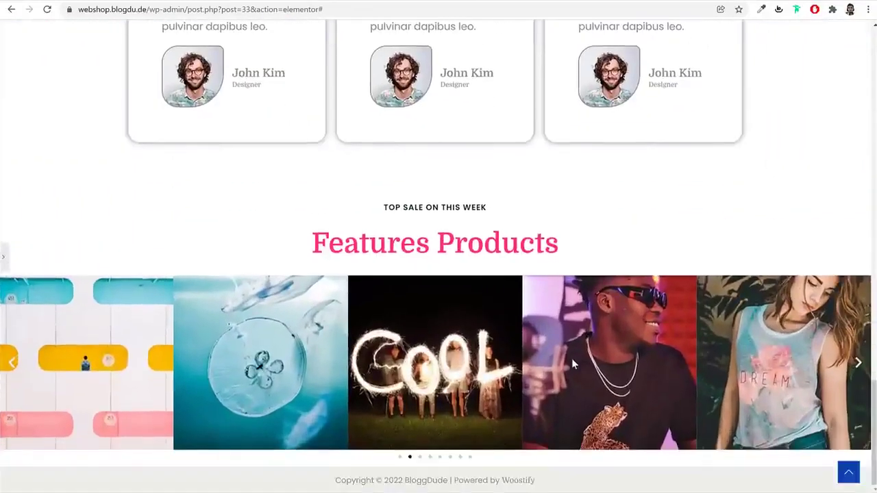
click(431, 457)
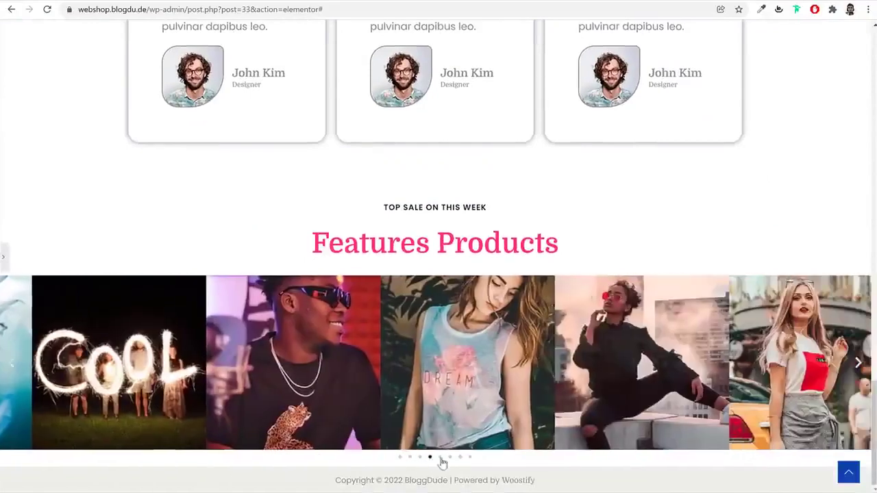
click(4, 260)
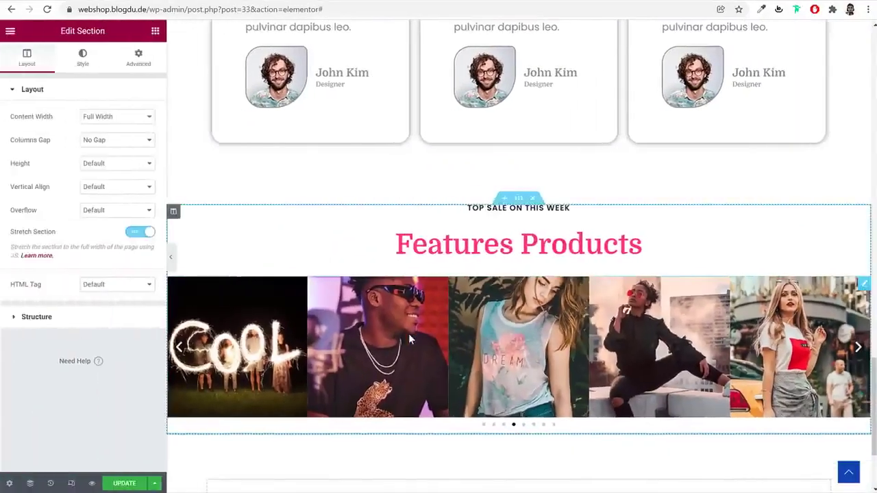
click(409, 334)
Set the carousel's Navigation to None so no arrows or dots appear
click(125, 323)
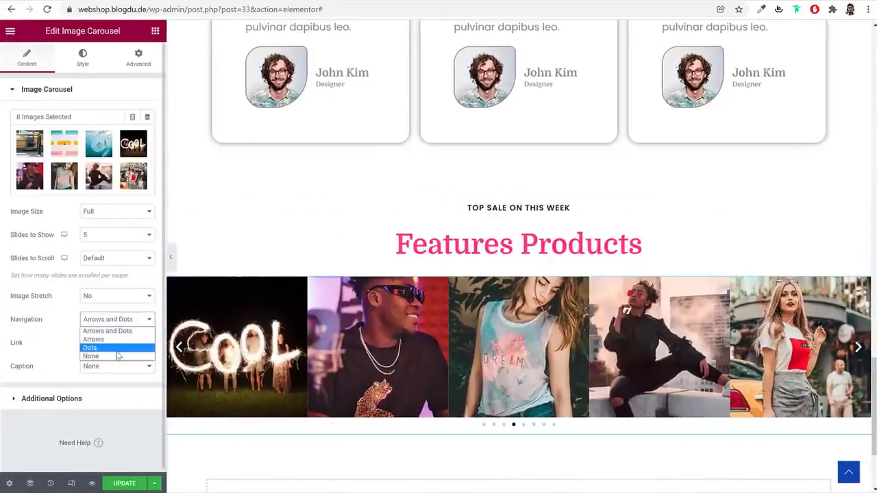
click(117, 355)
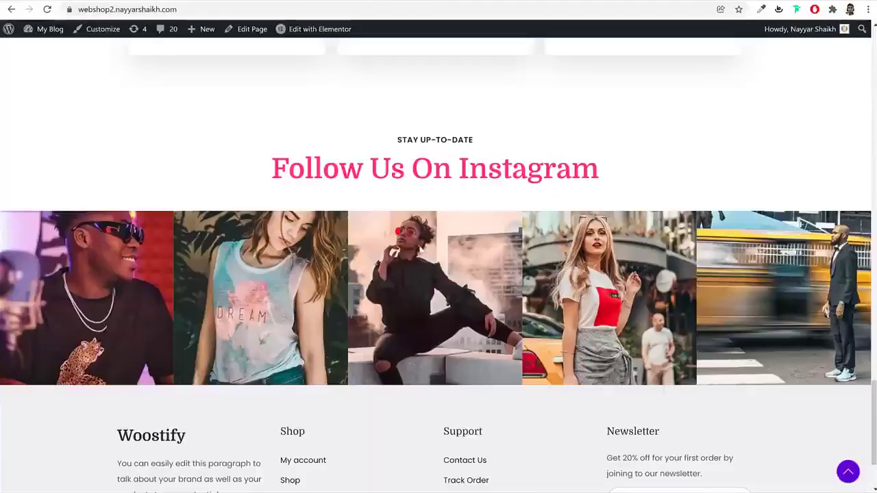
scroll(431, 288, down, 2)
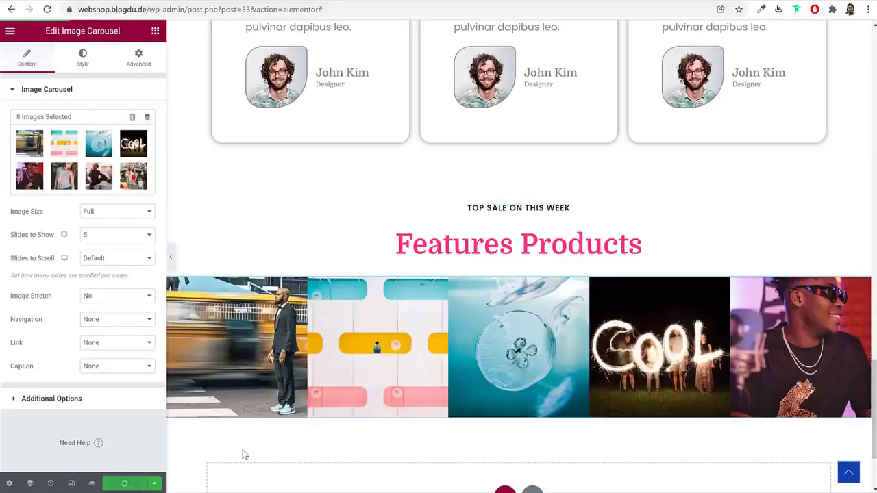
scroll(572, 370, up, 10)
scroll(573, 370, up, 10)
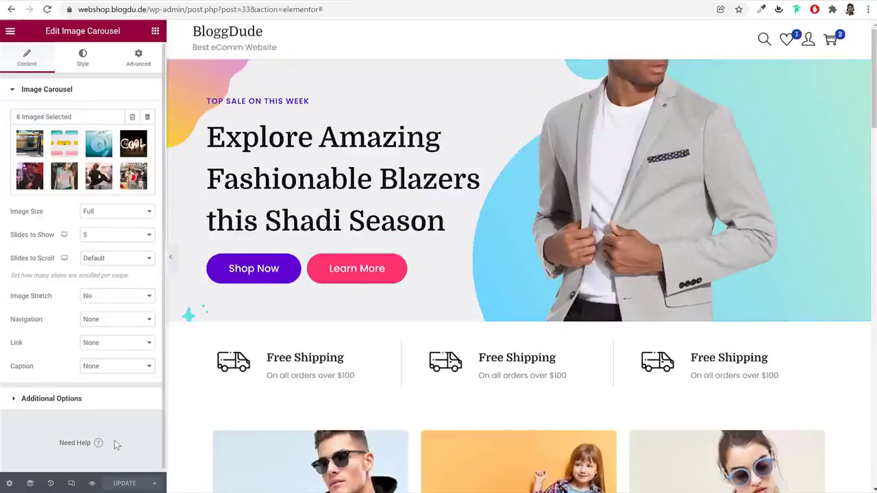
Switch Elementor to mobile responsive preview at 440 px width
click(72, 484)
click(493, 32)
scroll(598, 214, up, 10)
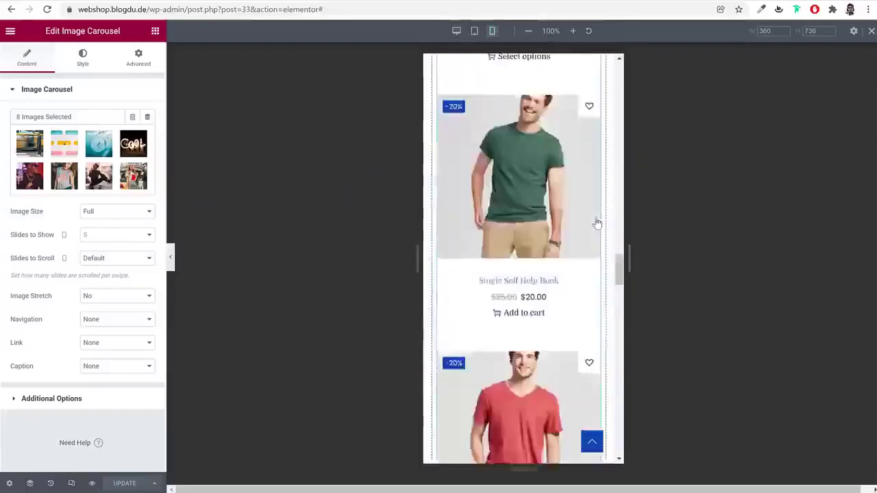
click(768, 31)
text(440)
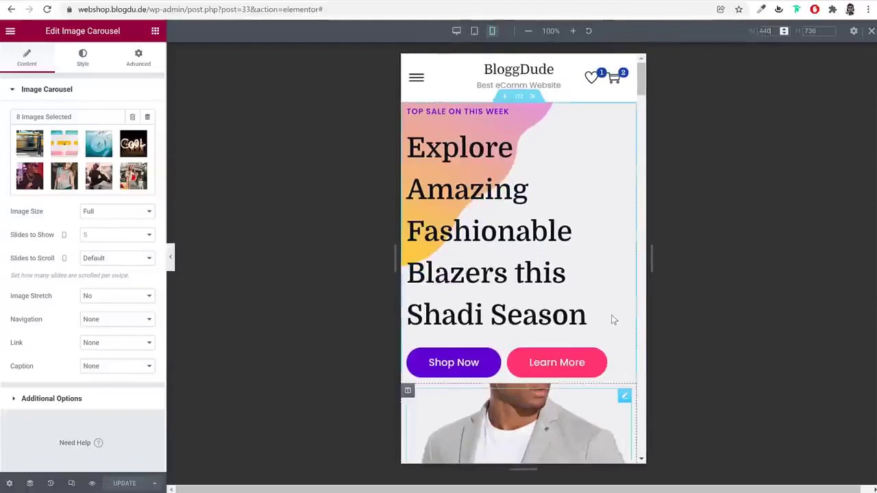
scroll(613, 320, down, 15)
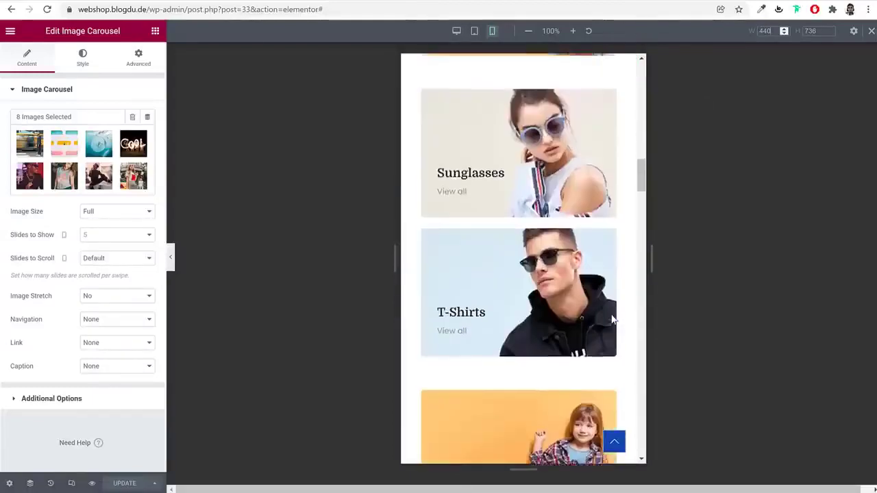
scroll(613, 320, up, 15)
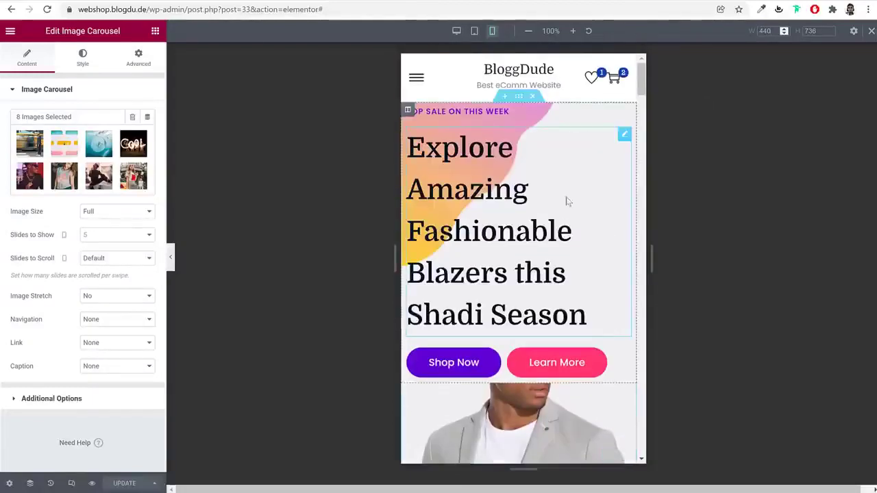
Centre the TOP SALE ON THIS WEEK line and the Explore Amazing headline
click(488, 112)
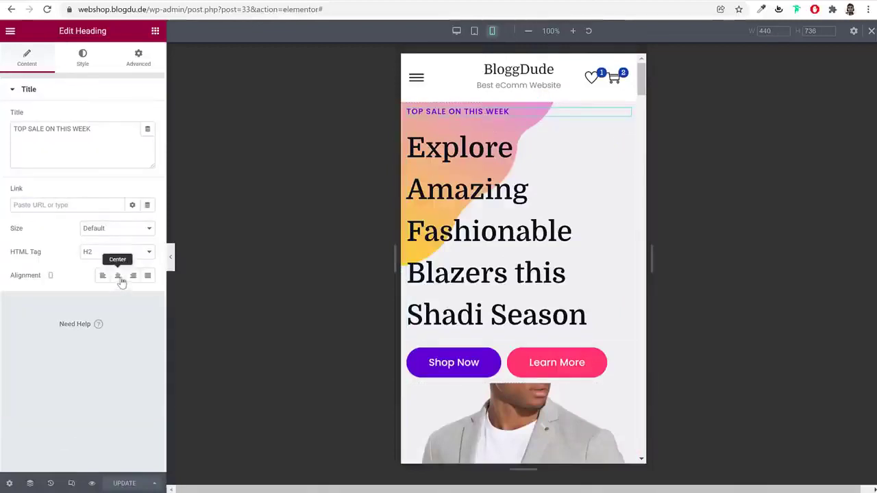
click(117, 277)
click(489, 219)
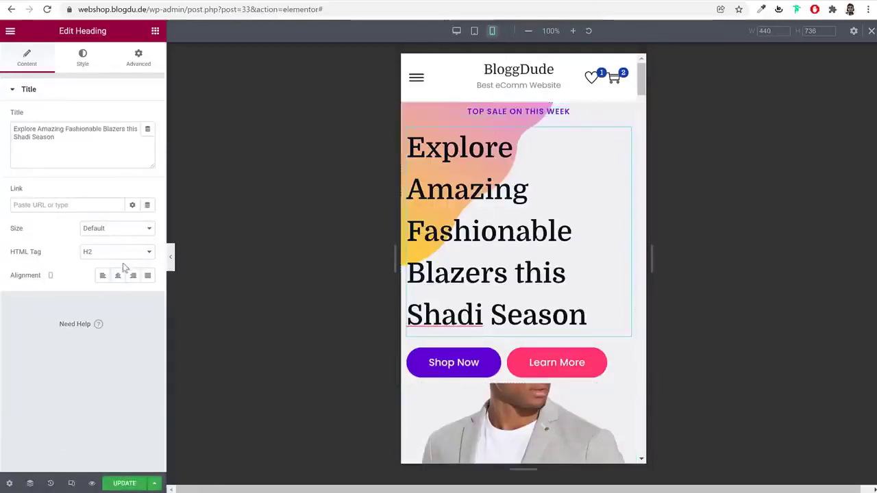
click(118, 276)
Reduce the Explore Amazing headline's typography size to 35 px
click(82, 63)
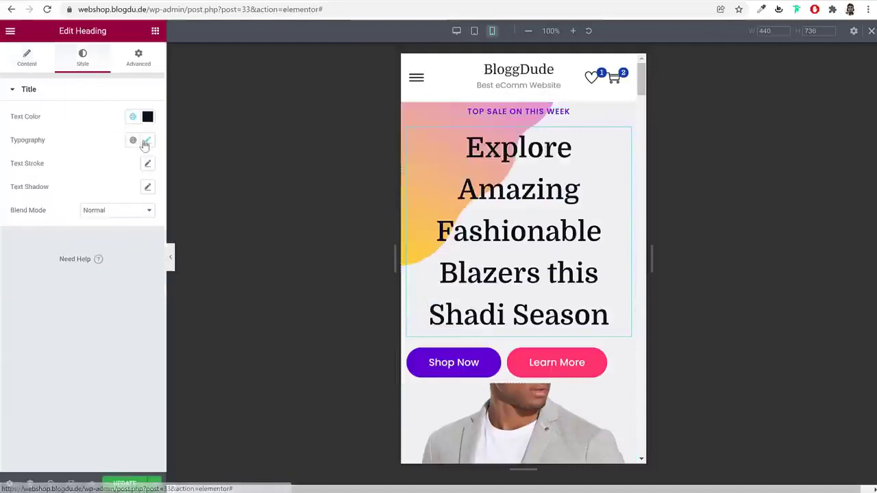
click(147, 140)
drag(43, 235, 37, 236)
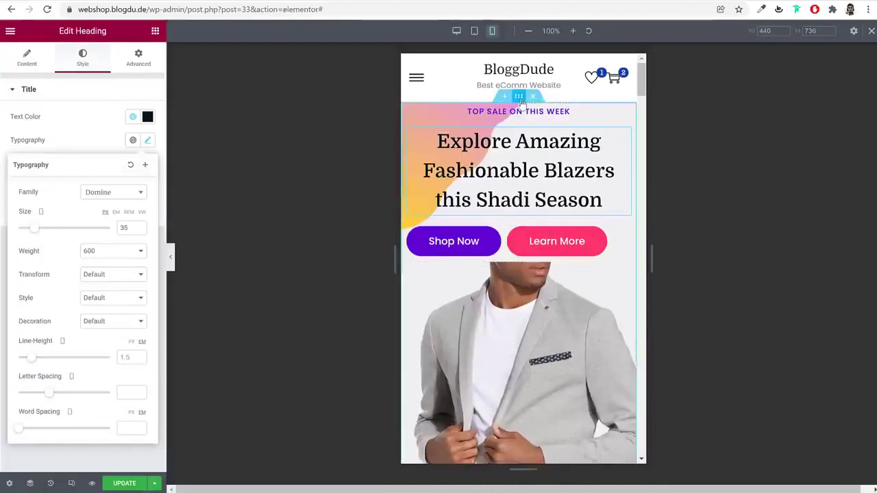
scroll(579, 302, down, 1)
scroll(579, 301, down, 4)
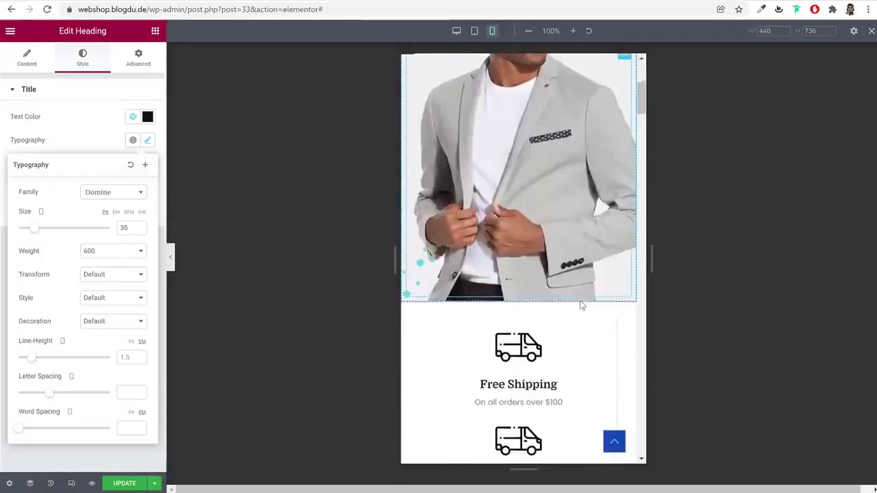
scroll(579, 301, up, 3)
Hide the hero's jacket-photo column on tablet and mobile
click(408, 215)
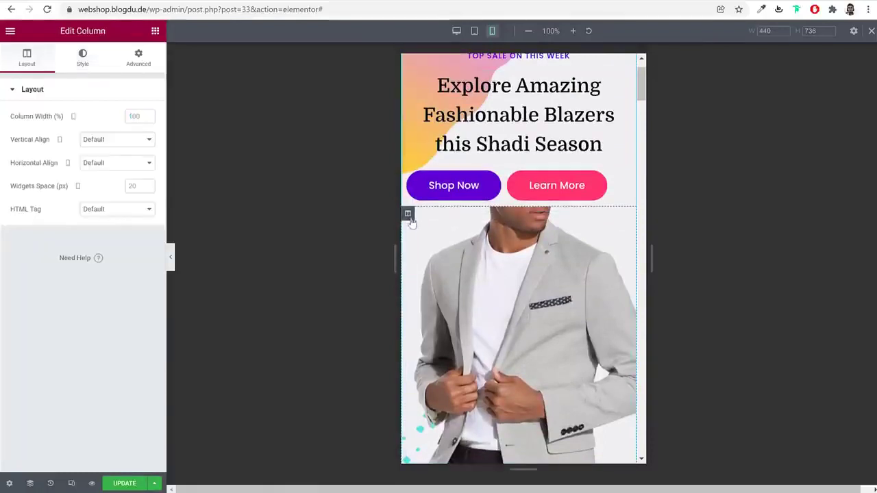
click(156, 66)
click(74, 314)
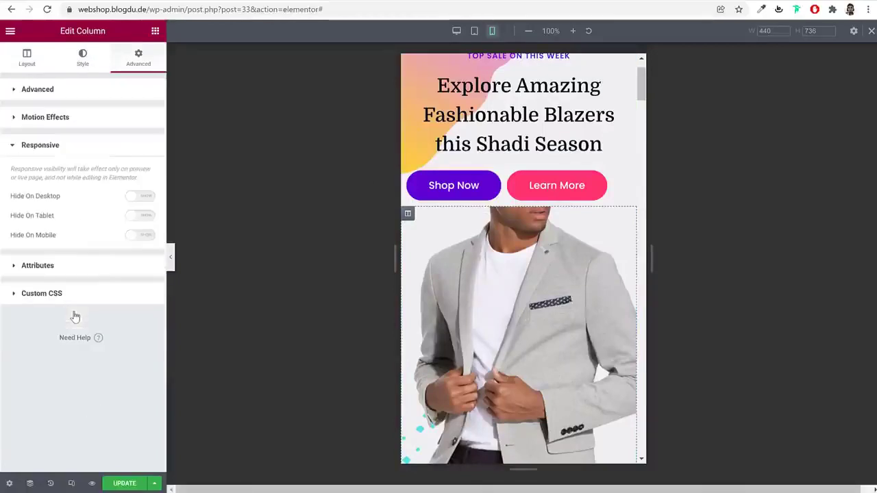
click(139, 216)
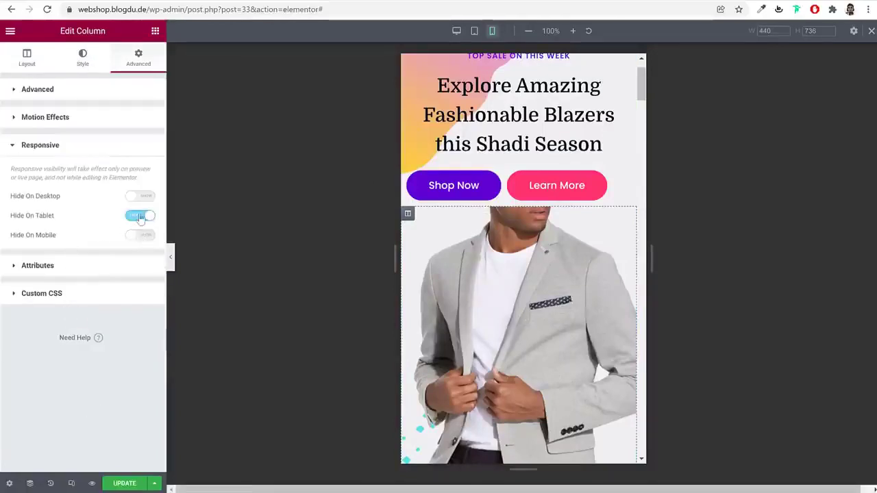
click(135, 236)
Select the hero section and load the live homepage to check the changes
scroll(538, 288, up, 1)
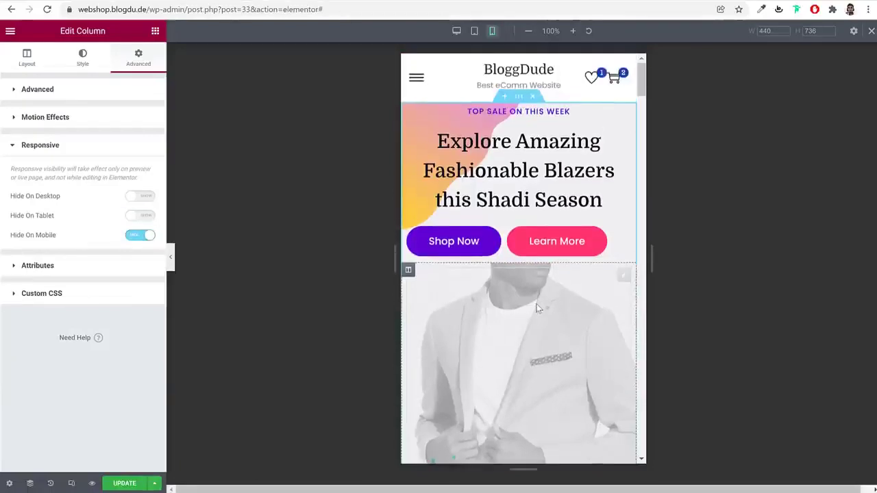
click(520, 98)
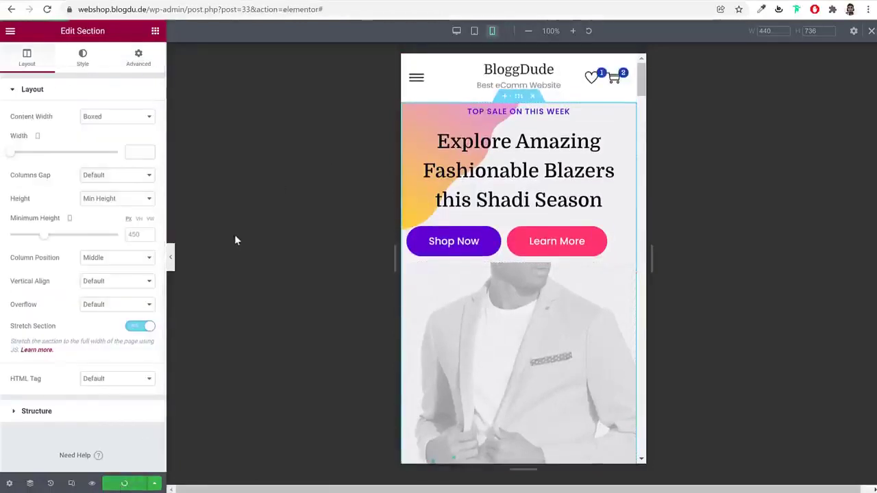
scroll(527, 305, down, 3)
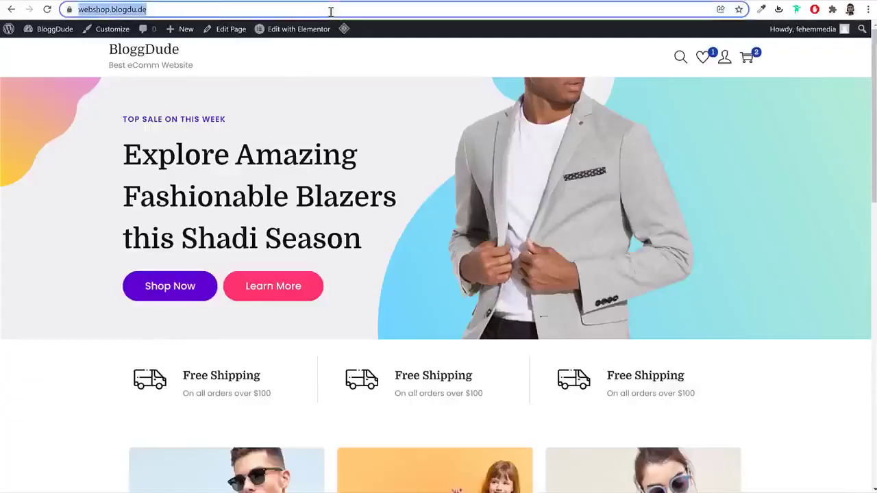
key(Return)
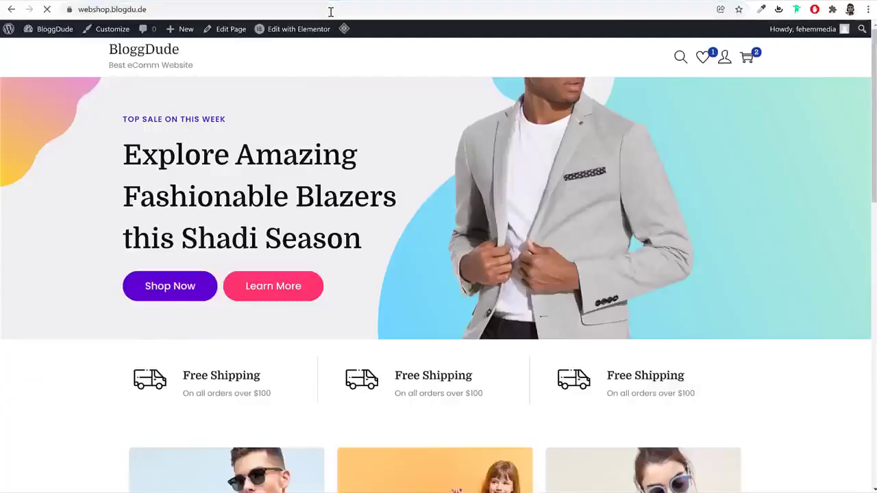
View the live homepage in Chrome DevTools at 400 px mobile width, then close DevTools
right_click(372, 96)
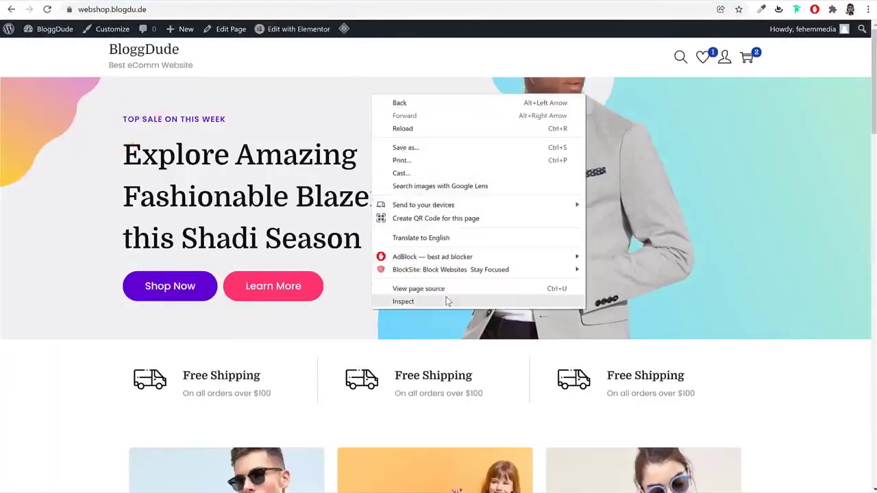
click(404, 302)
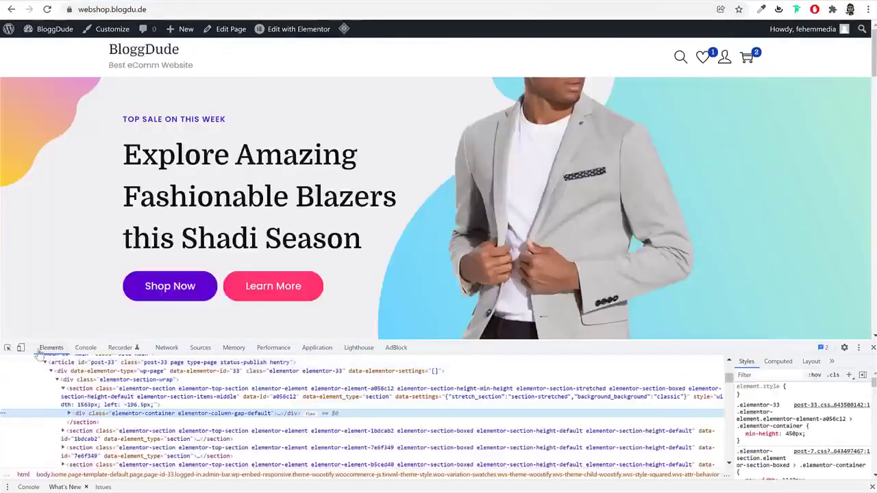
click(21, 347)
scroll(505, 219, down, 2)
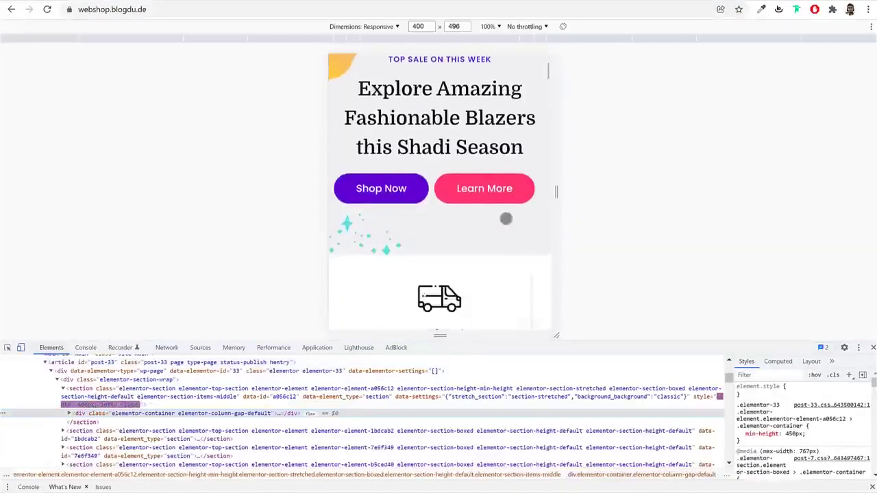
scroll(506, 219, up, 2)
scroll(506, 217, down, 1)
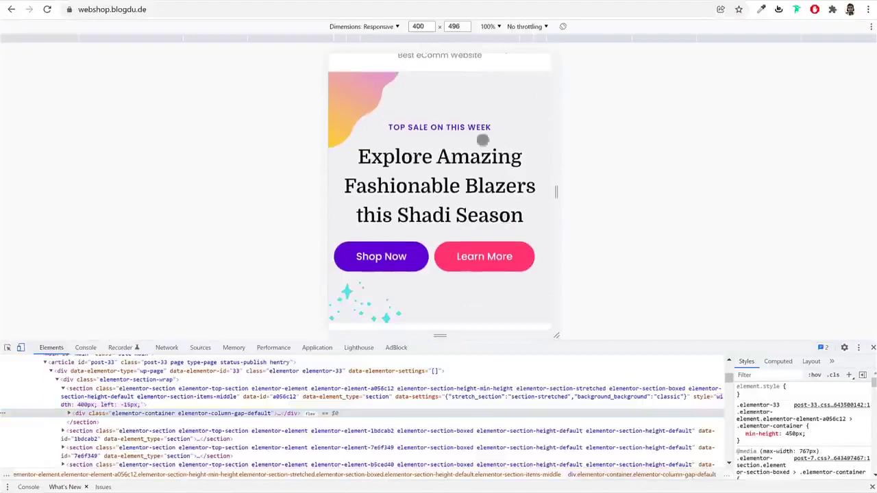
click(872, 350)
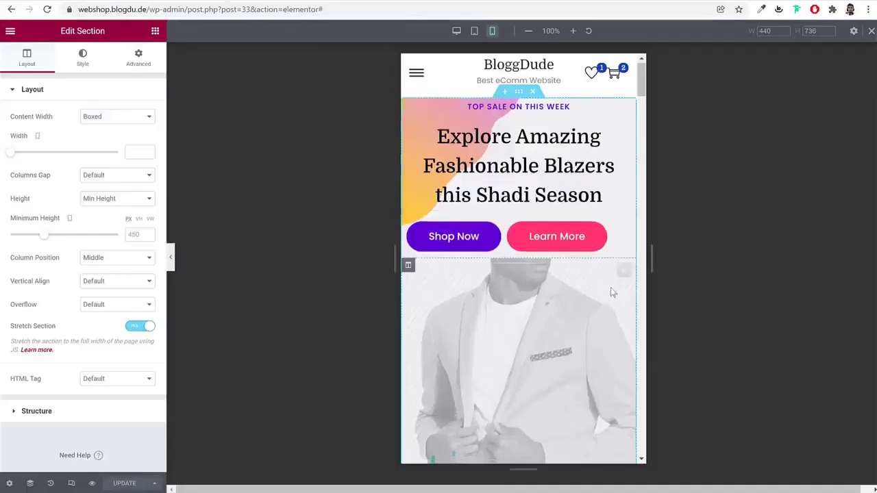
scroll(613, 293, down, 5)
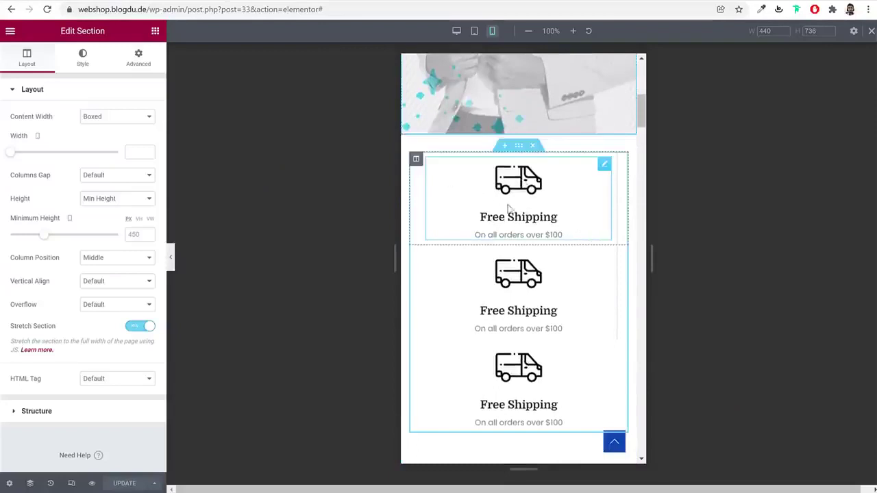
Set the first two Free Shipping columns to 50% width
click(416, 158)
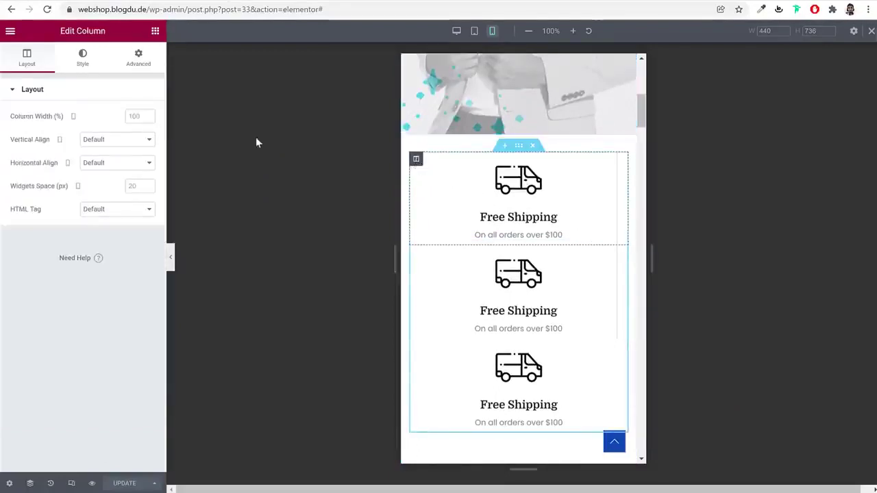
text(50)
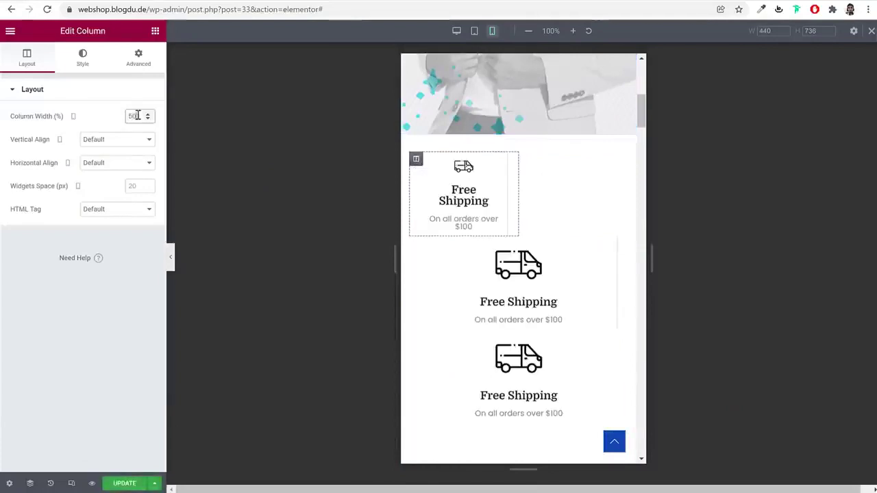
click(416, 244)
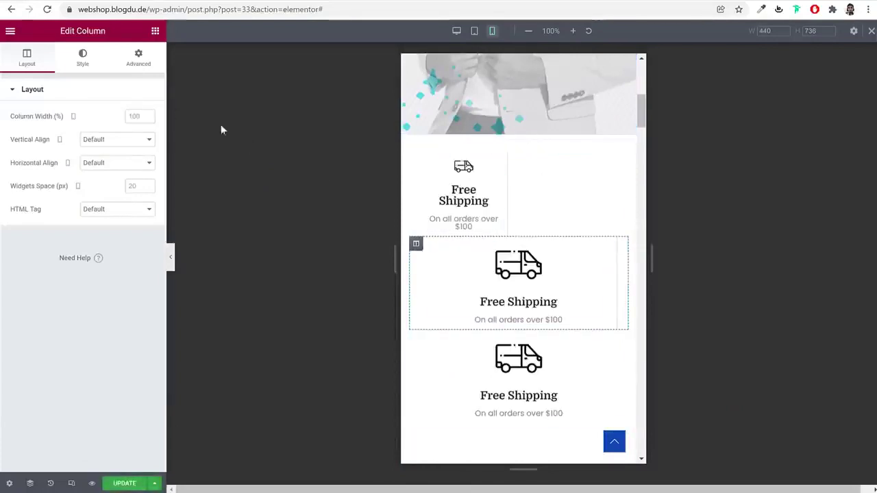
text(50)
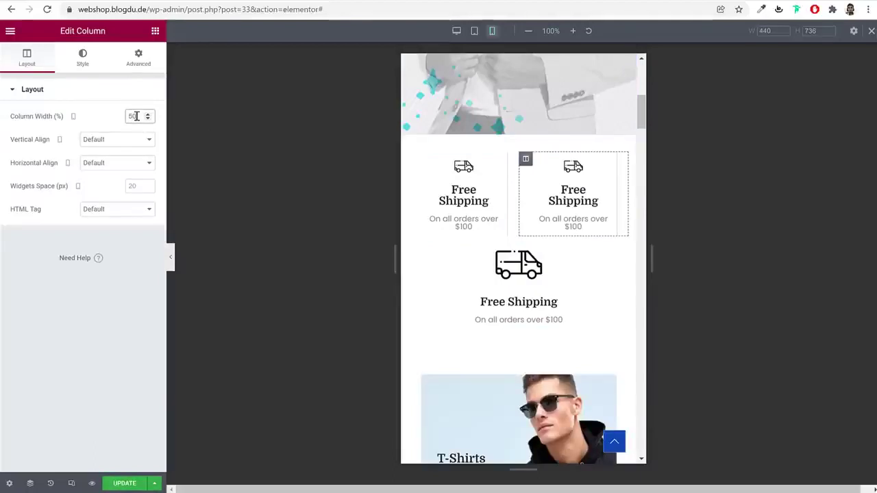
Hide the third Free Shipping column on mobile
click(413, 259)
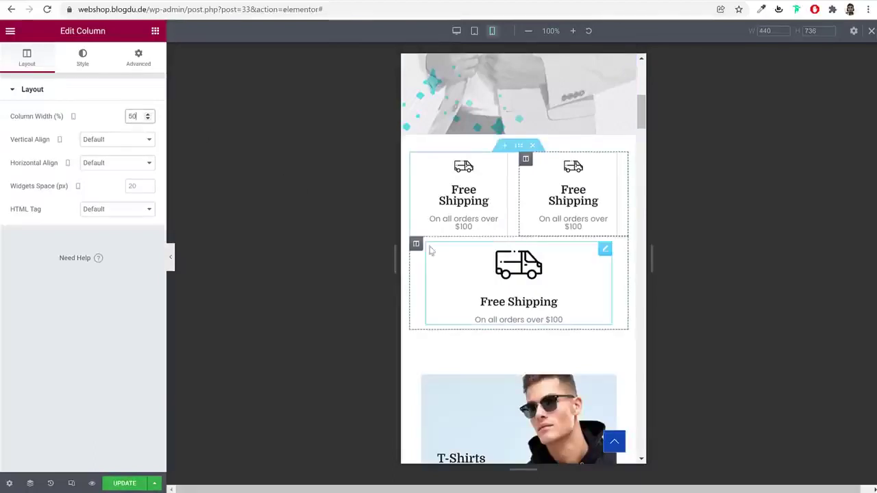
click(133, 66)
click(74, 318)
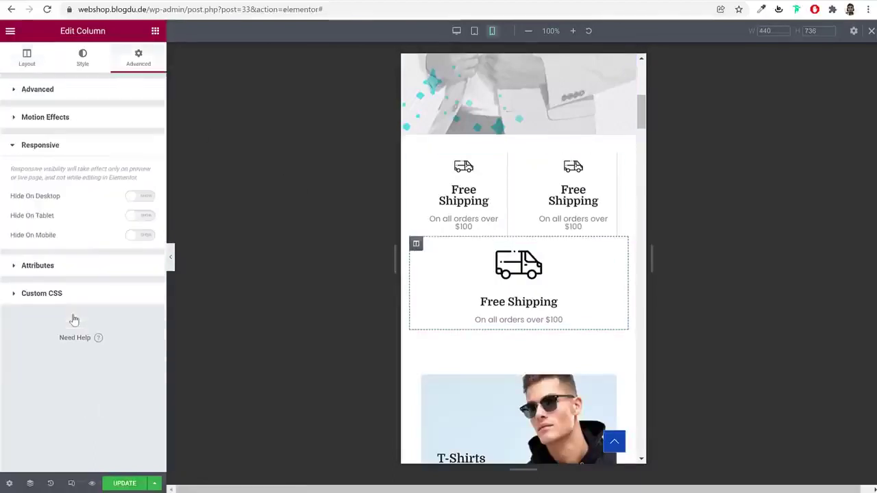
click(138, 237)
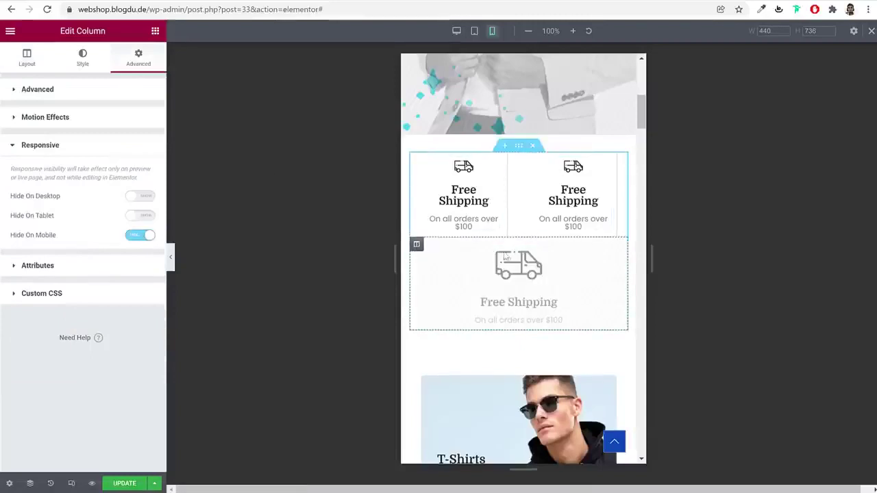
scroll(576, 293, down, 3)
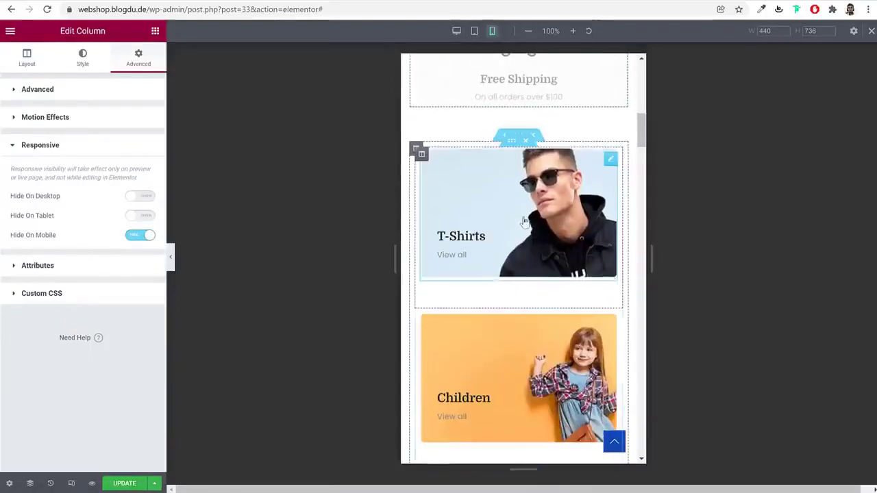
Inspect the T-Shirts category image's advanced settings
scroll(611, 280, down, 2)
scroll(612, 279, down, 2)
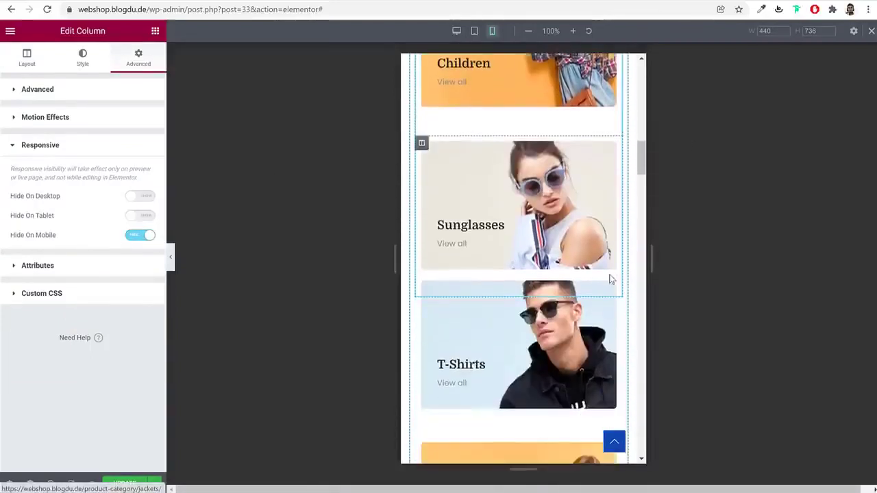
scroll(612, 279, up, 3)
scroll(611, 280, up, 3)
click(611, 214)
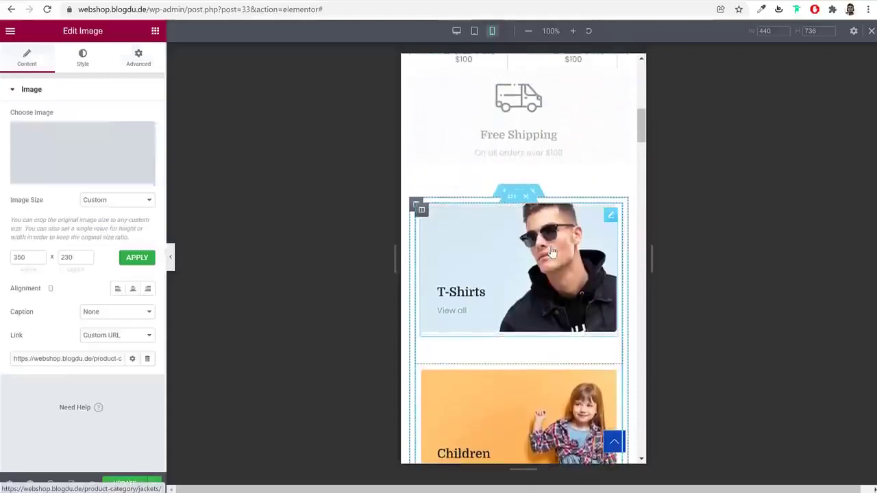
click(131, 66)
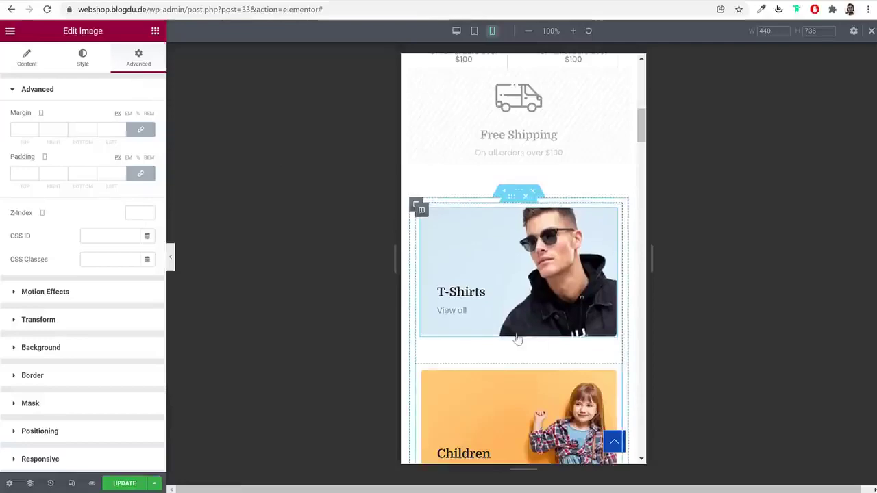
scroll(528, 343, down, 6)
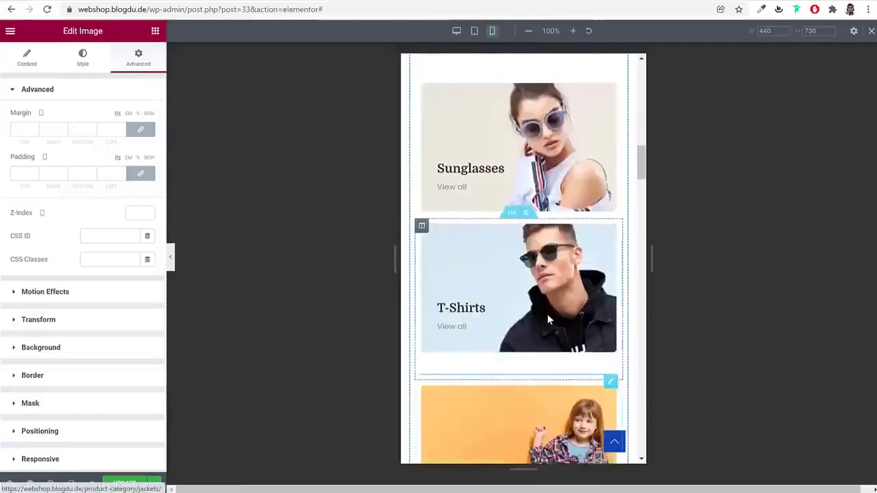
scroll(547, 314, up, 3)
scroll(552, 309, down, 5)
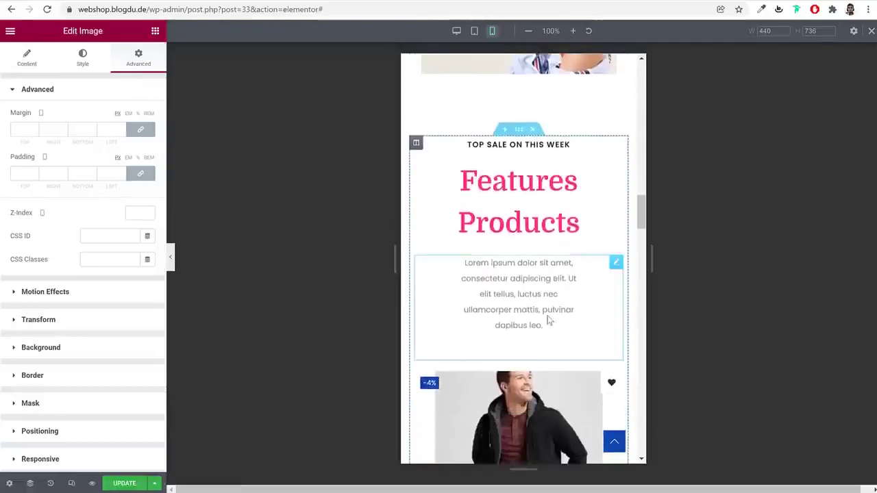
Shrink the Features Products heading font size from 50 to 38 on mobile
click(536, 160)
key(Return)
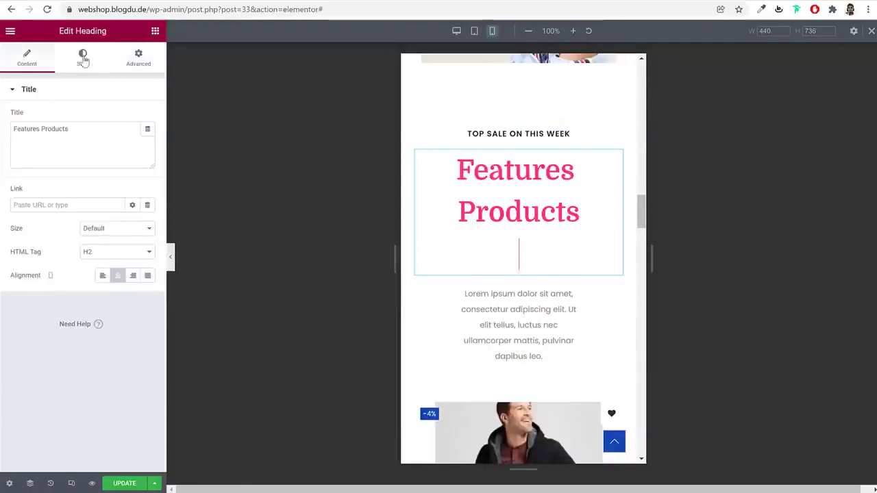
click(82, 59)
click(147, 139)
drag(39, 234, 37, 234)
click(140, 231)
click(139, 231)
Edit the right margin of the Lorem ipsum paragraph below the heading
click(522, 208)
click(139, 58)
click(51, 132)
text(20)
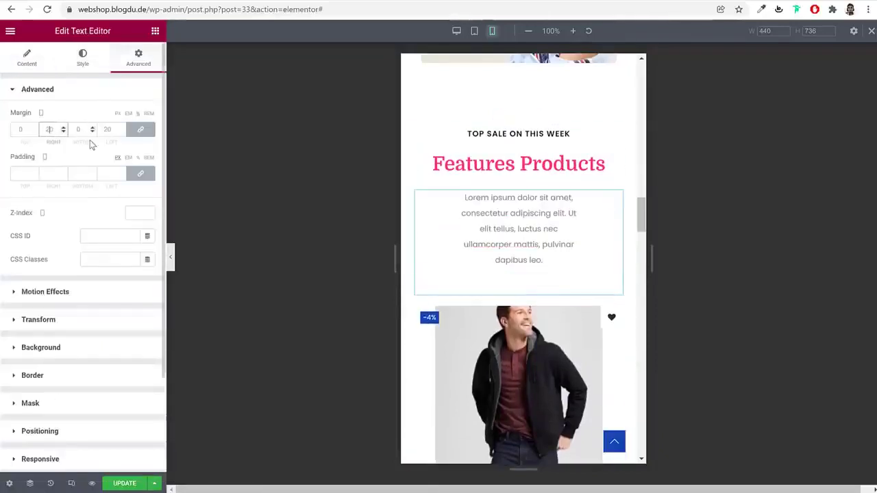
text(0)
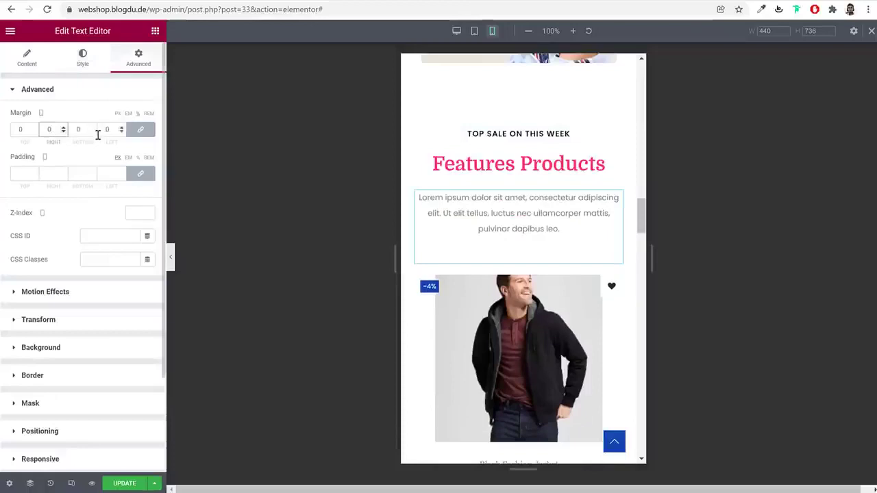
Set the Features Products heading's font size to 30 on mobile
scroll(626, 255, down, 1)
scroll(625, 253, down, 3)
scroll(620, 253, down, 3)
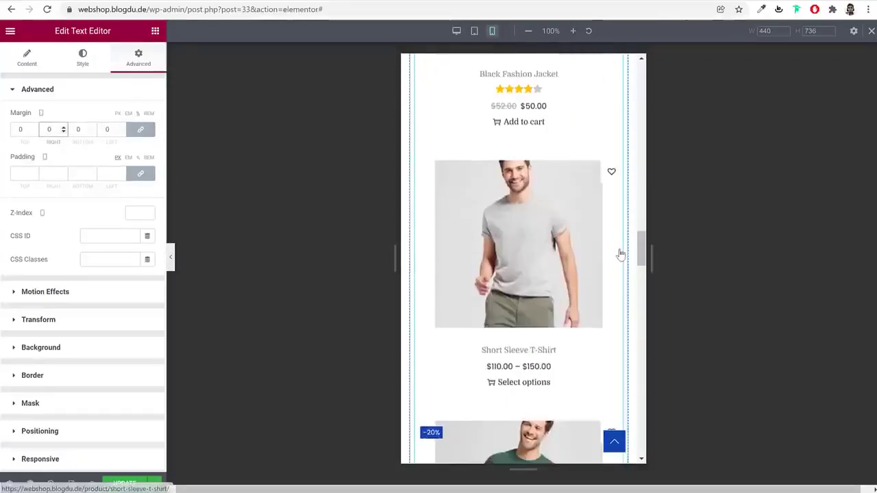
scroll(619, 254, down, 3)
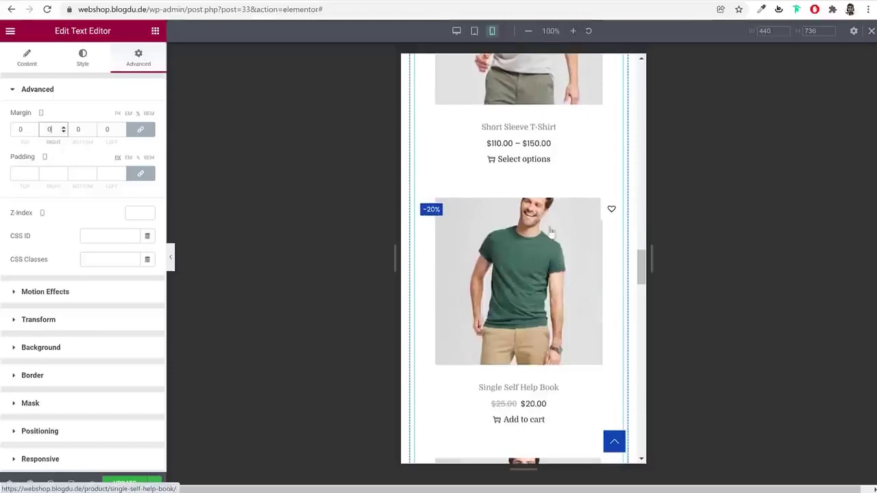
scroll(565, 294, down, 8)
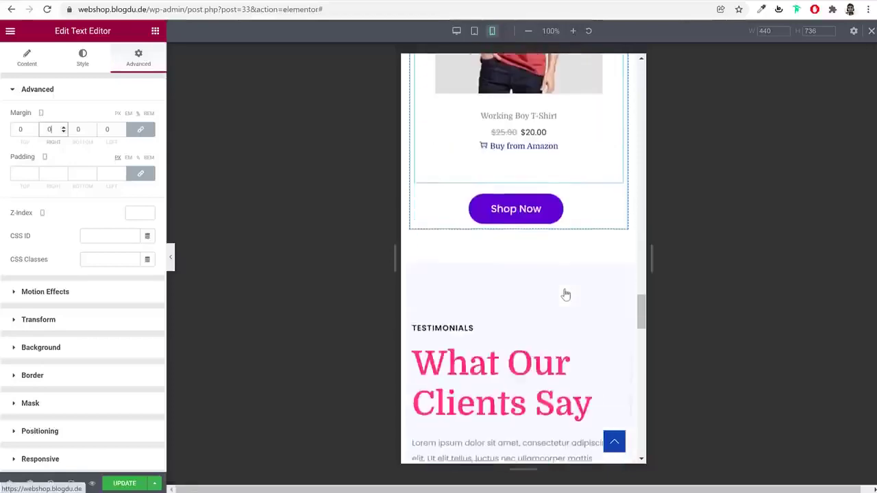
scroll(566, 294, down, 6)
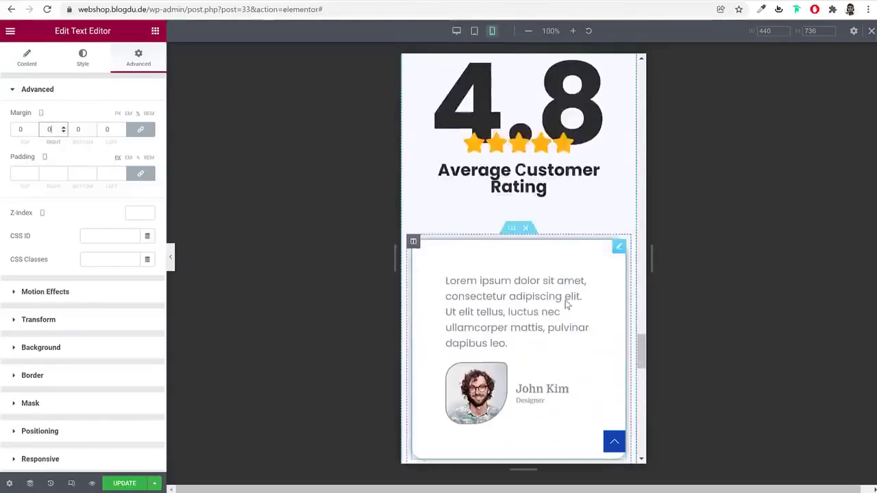
scroll(565, 305, down, 8)
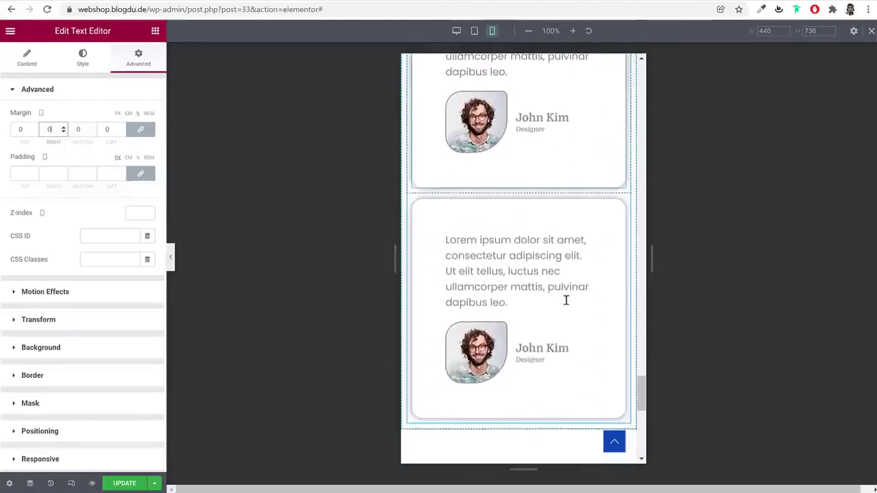
scroll(566, 300, down, 4)
scroll(566, 300, up, 5)
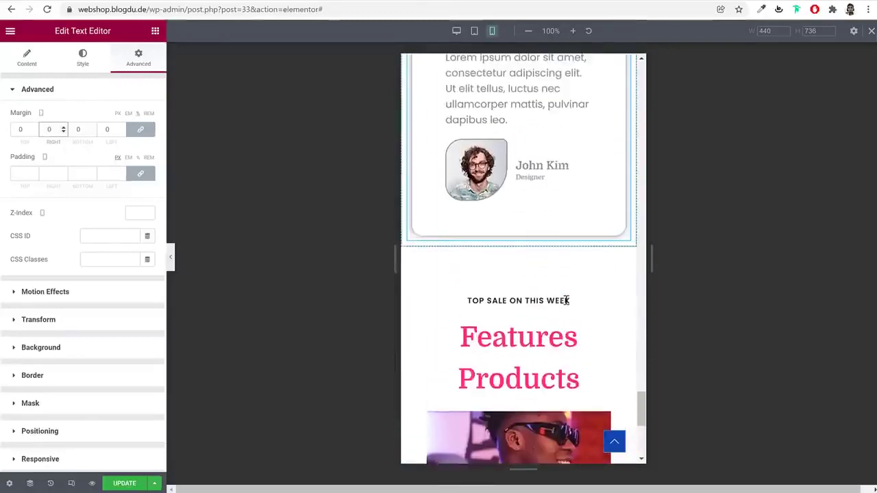
scroll(566, 299, down, 2)
click(540, 257)
click(82, 58)
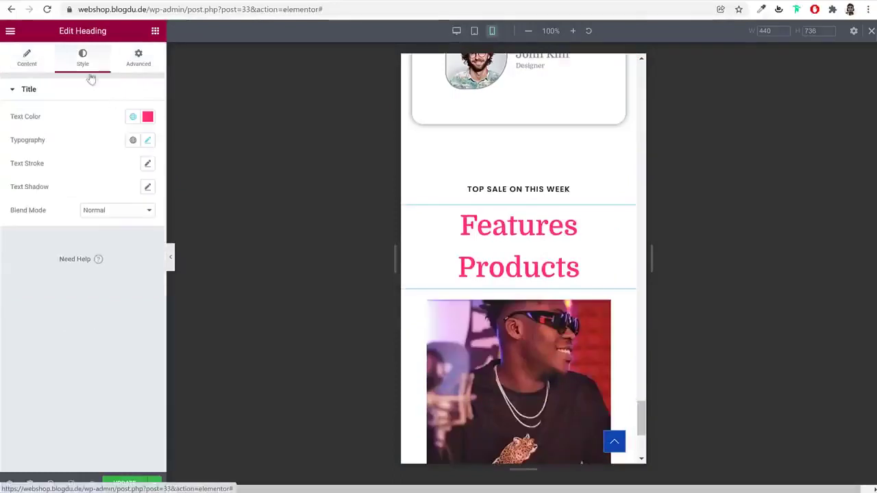
click(147, 140)
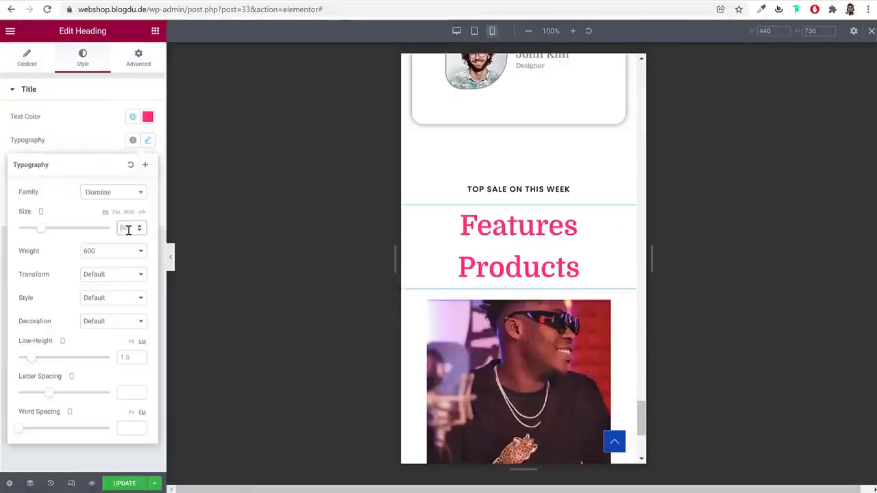
click(128, 229)
text(30)
Close the typography popover and update the page
click(154, 483)
click(124, 484)
scroll(601, 329, up, 5)
scroll(600, 328, up, 15)
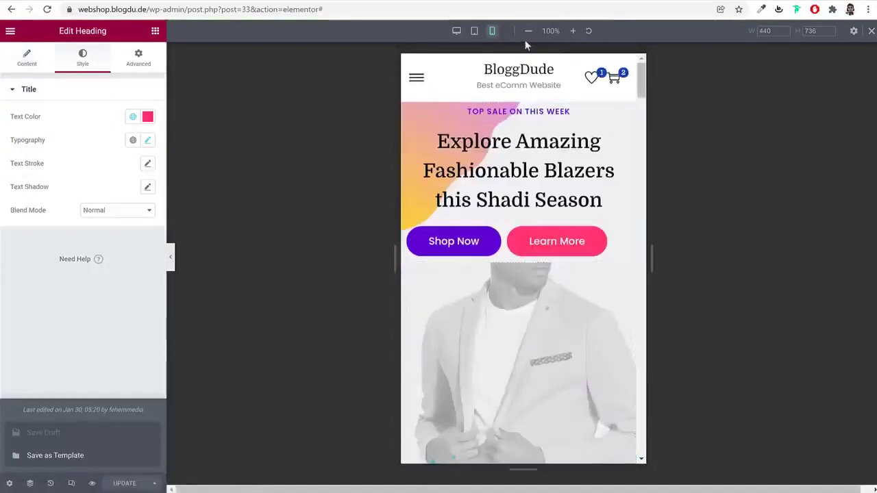
Review the homepage in desktop preview, then go to webshop.blogdu.de/wp-admin
click(871, 31)
scroll(589, 214, down, 10)
scroll(589, 214, up, 10)
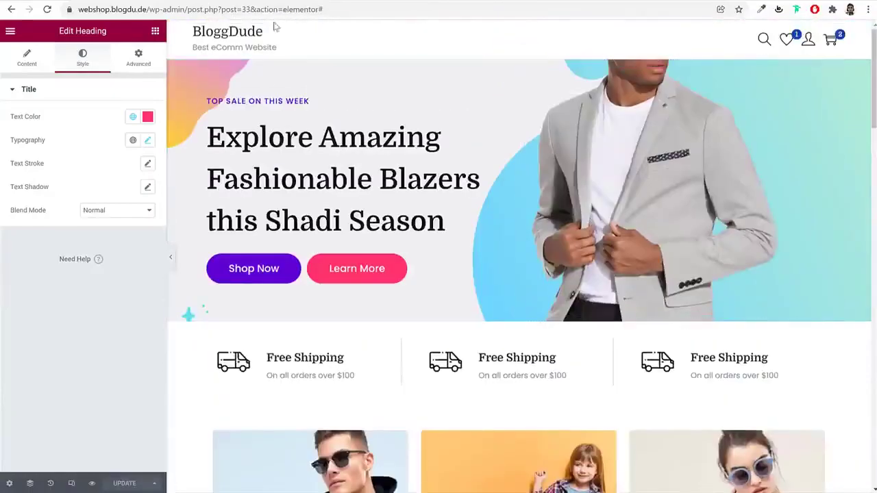
scroll(471, 268, down, 10)
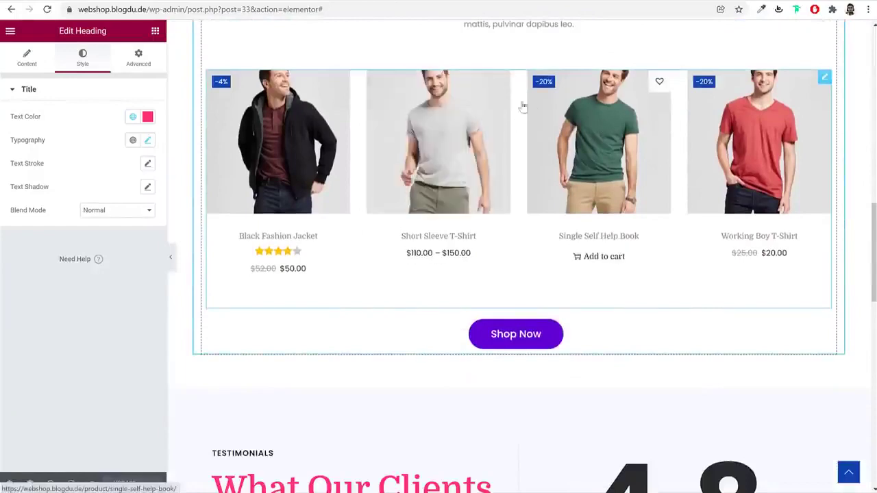
scroll(553, 93, up, 15)
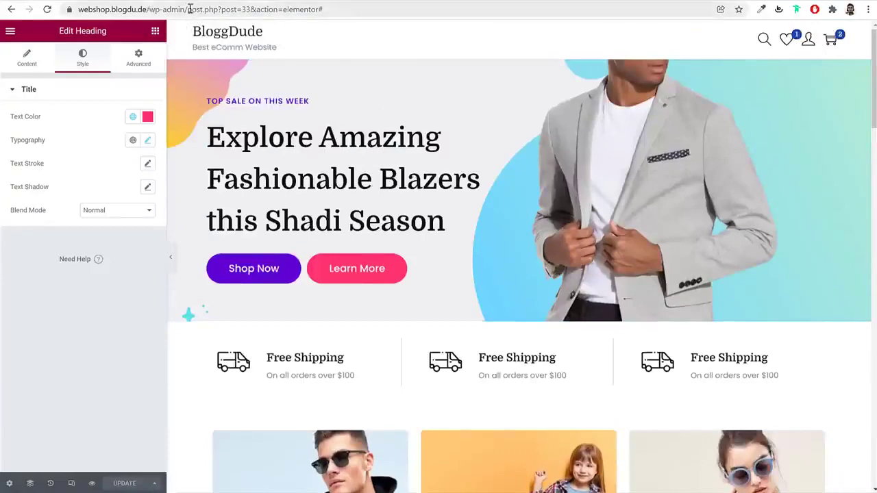
click(188, 9)
click(568, 28)
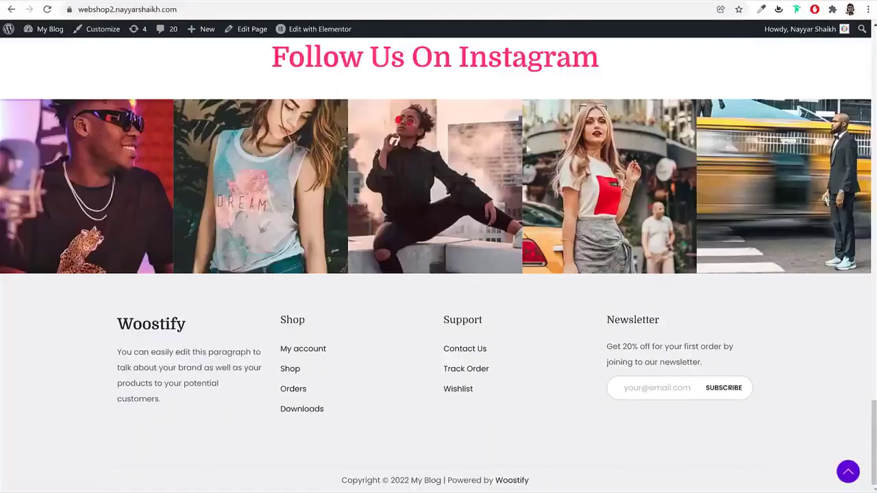
Look at the first blog post on the reference site's blog page
scroll(528, 178, up, 20)
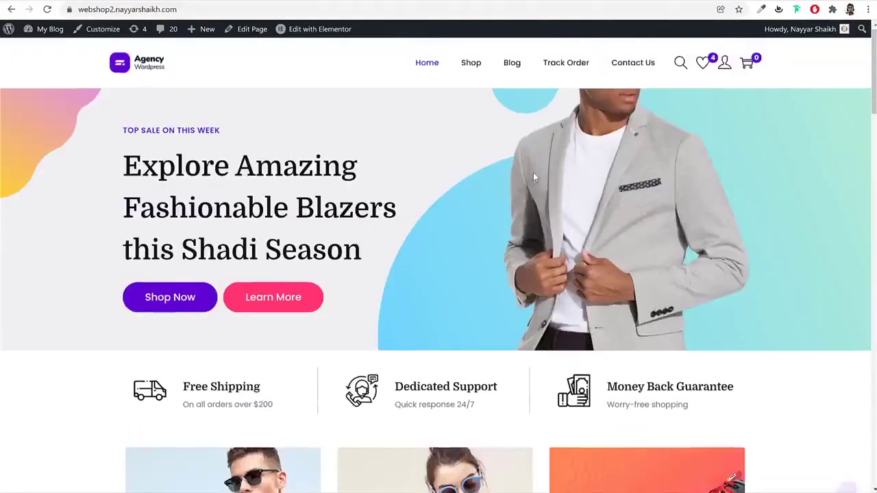
scroll(533, 173, down, 10)
scroll(533, 185, up, 10)
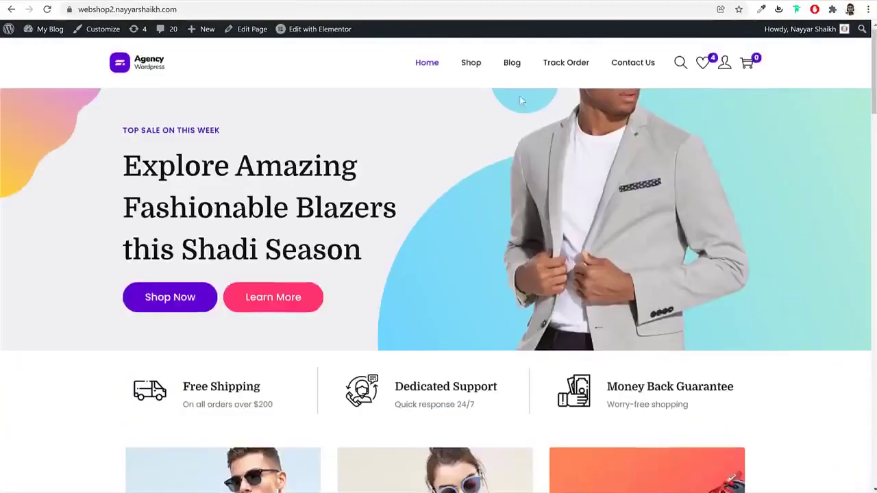
click(510, 62)
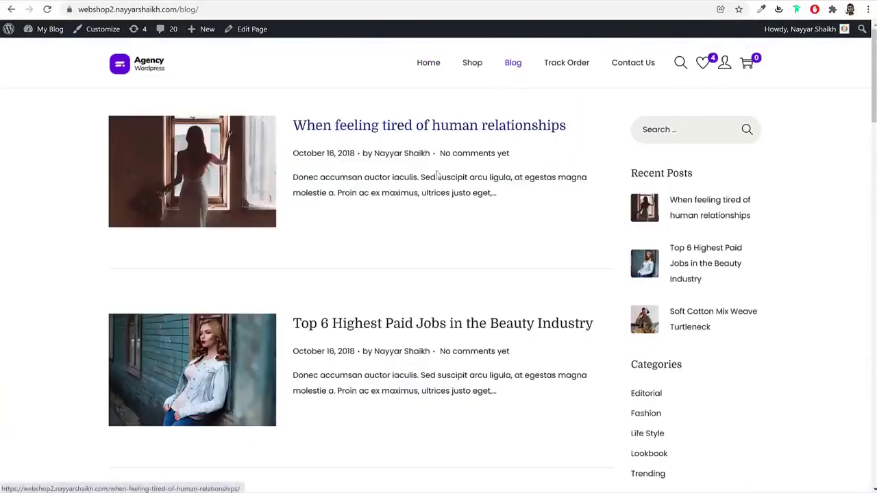
click(335, 127)
scroll(467, 262, down, 15)
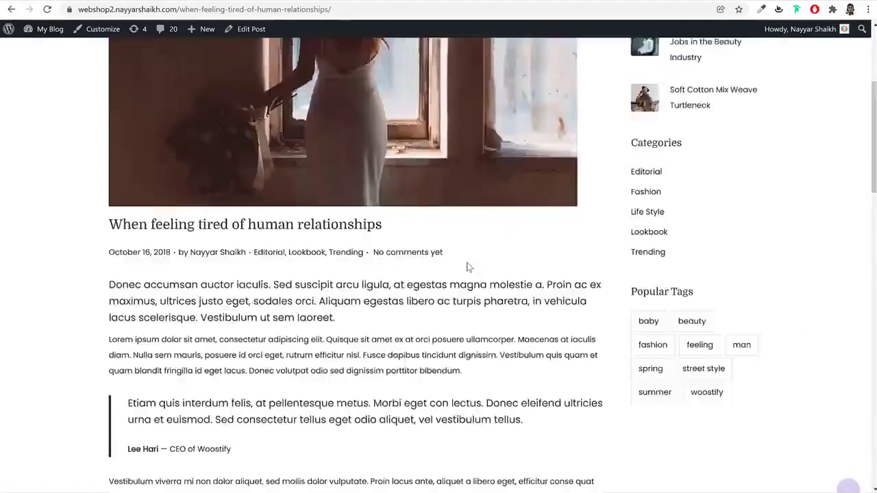
scroll(467, 262, up, 5)
scroll(468, 267, up, 8)
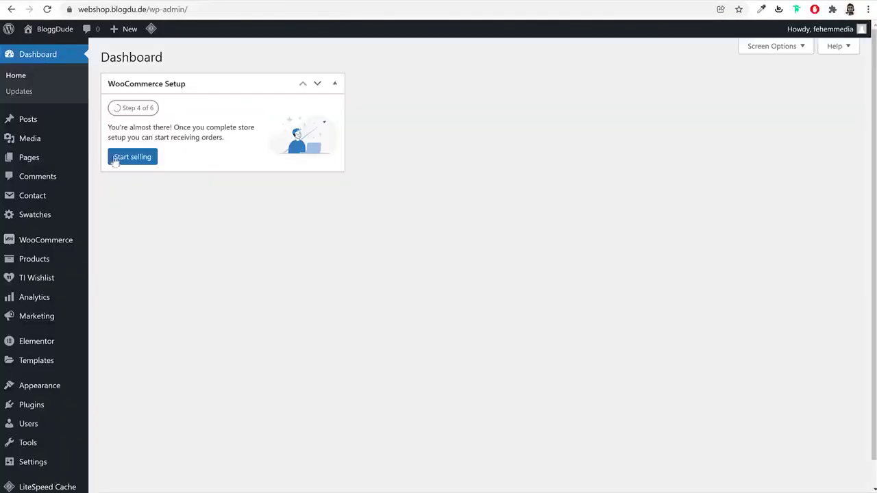
Trash the Hello world post and start a new post
click(33, 121)
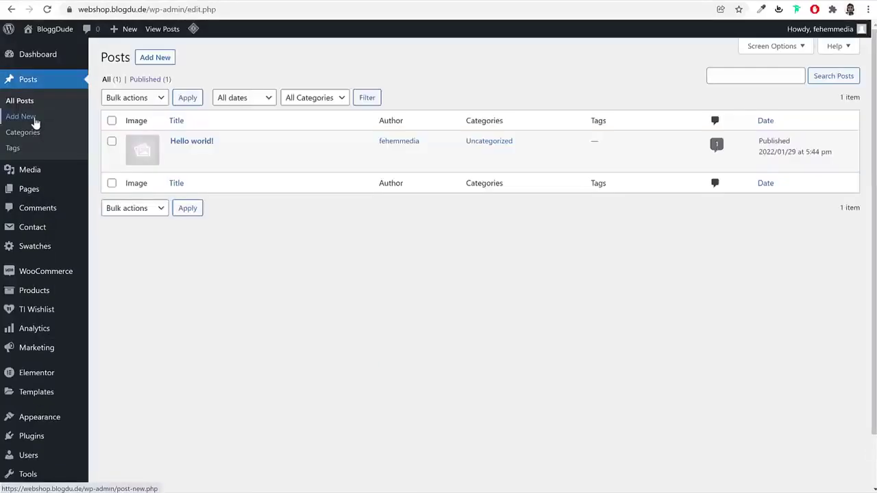
click(233, 157)
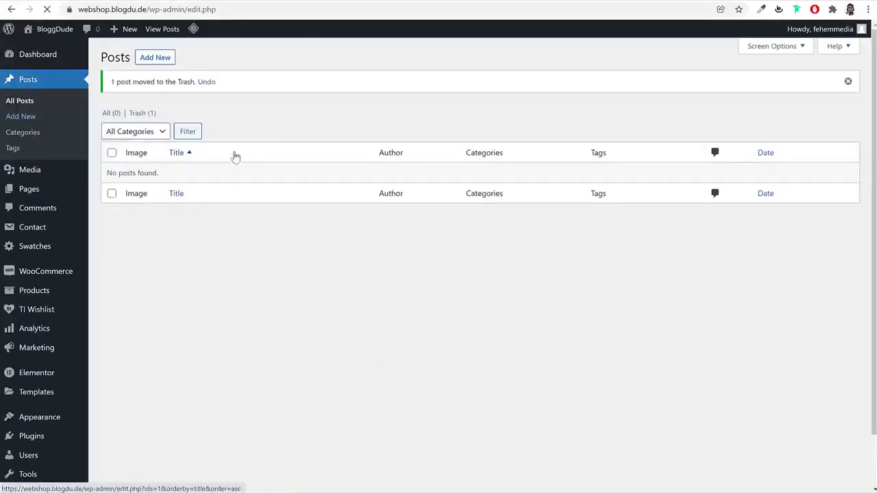
click(158, 60)
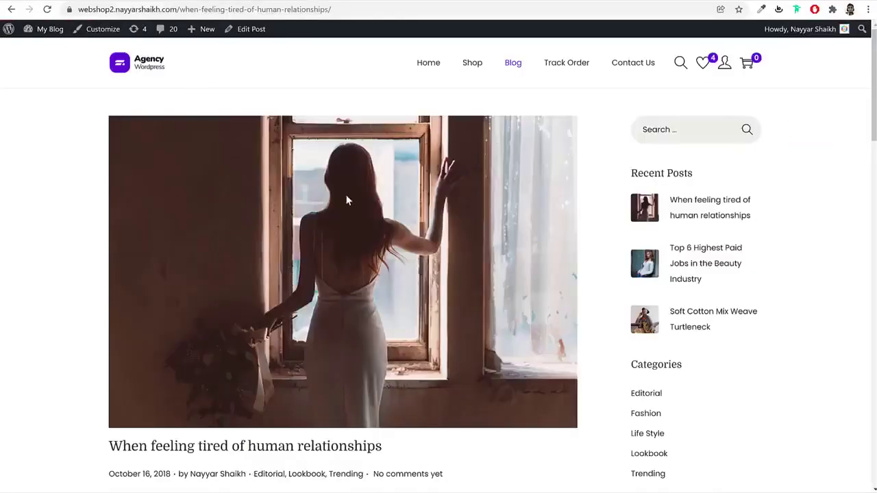
Paste the title 'When feeling tired of human relationships' into the new post
scroll(347, 200, down, 3)
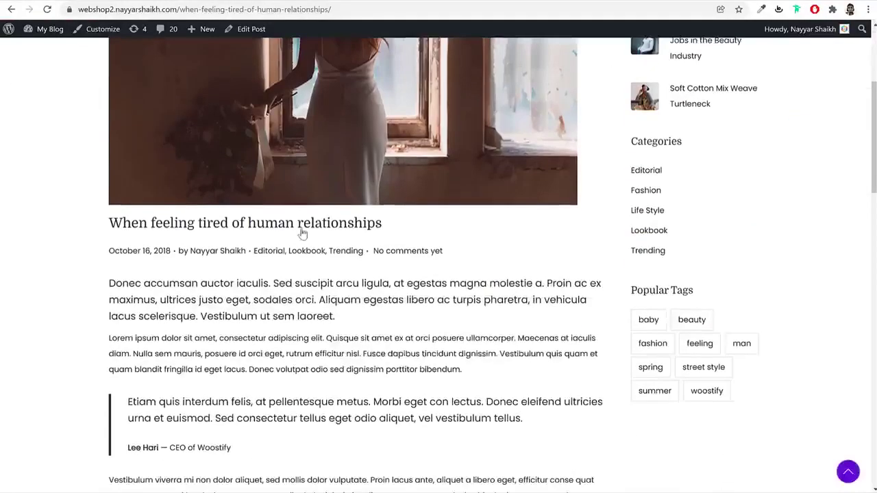
click(302, 229)
scroll(409, 283, down, 3)
drag(410, 282, 63, 286)
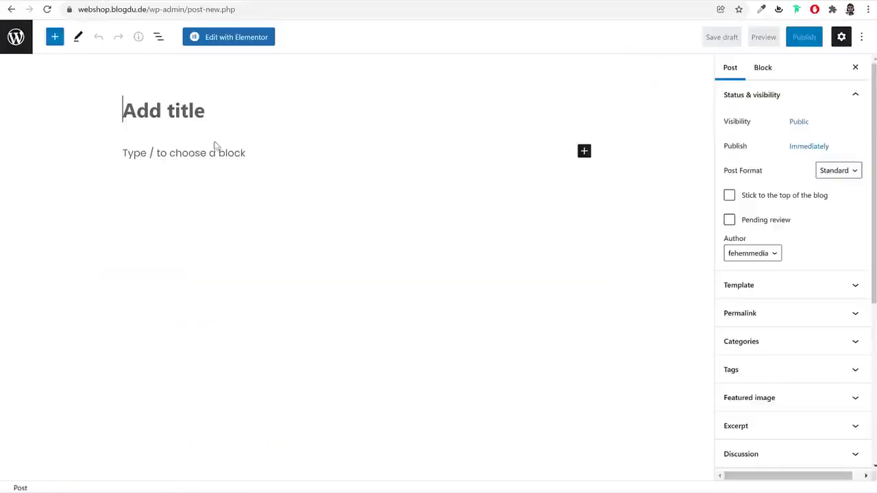
text(When feeling tired of human relationships)
click(277, 146)
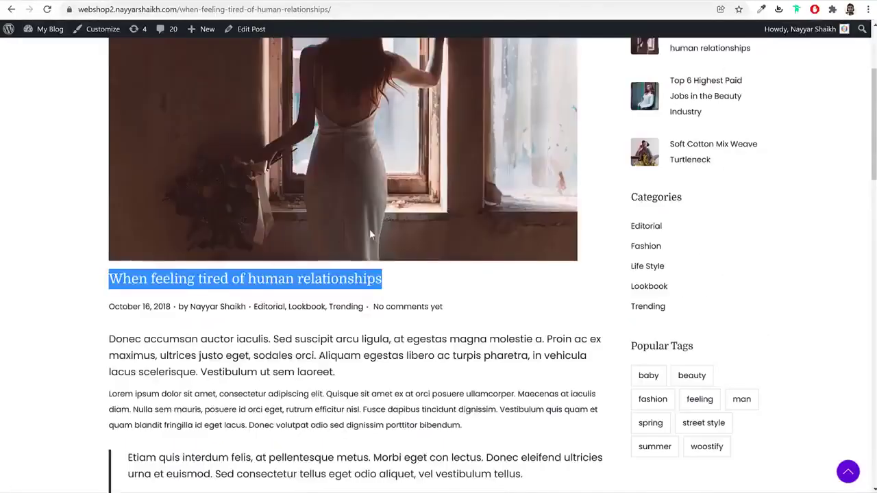
Copy the reference post's opening Donec accumsan paragraph into the new post's body
scroll(159, 192, down, 3)
click(159, 192)
drag(112, 170, 436, 226)
click(277, 168)
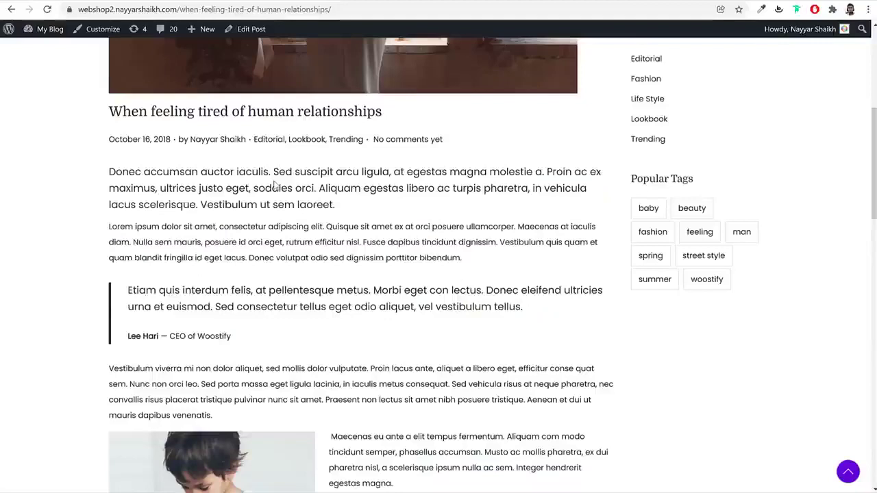
double_click(259, 227)
triple_click(246, 173)
key(ctrl+c)
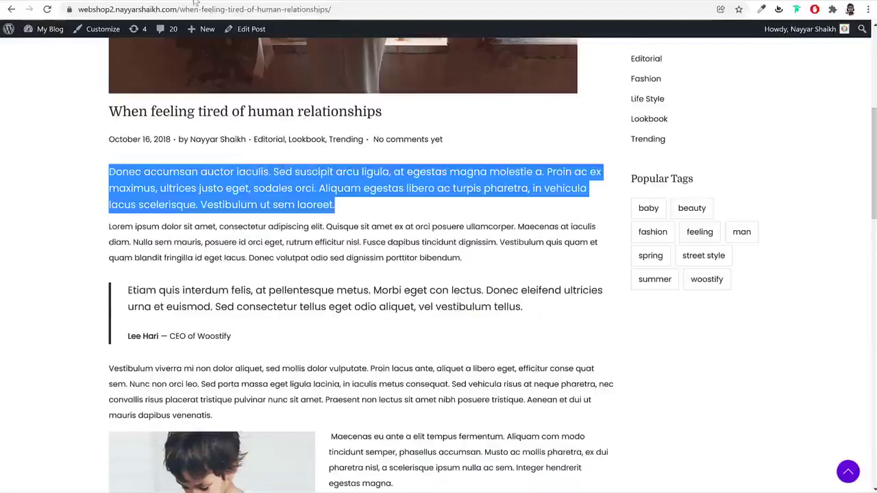
click(195, 2)
key(ctrl+v)
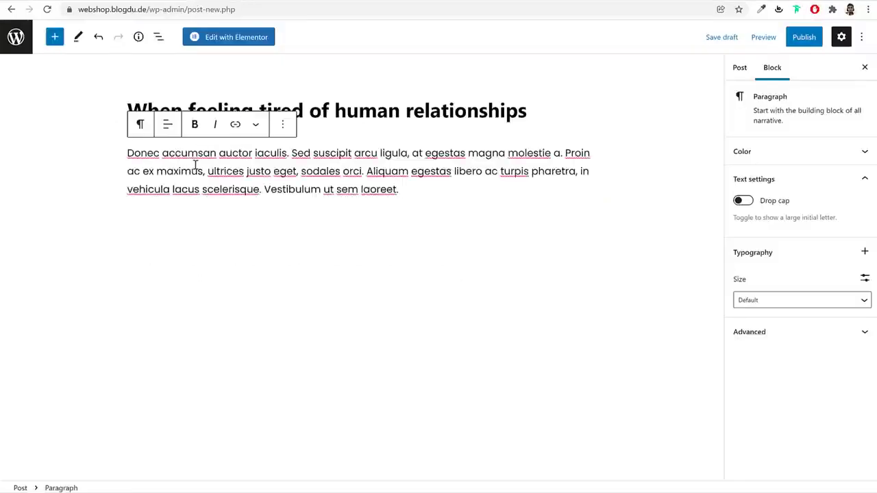
triple_click(179, 170)
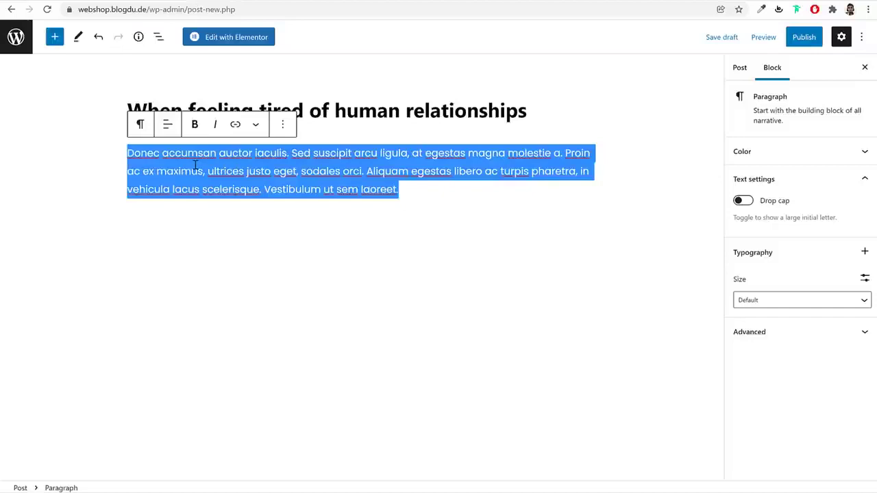
click(775, 300)
Give the opening paragraph a custom font size of 20 and a drop cap
scroll(764, 359, down, 2)
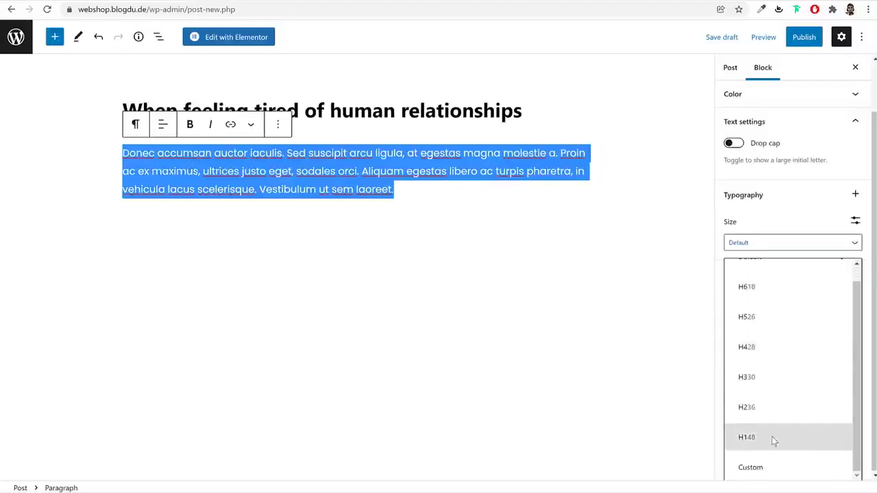
scroll(774, 362, up, 2)
scroll(793, 401, down, 2)
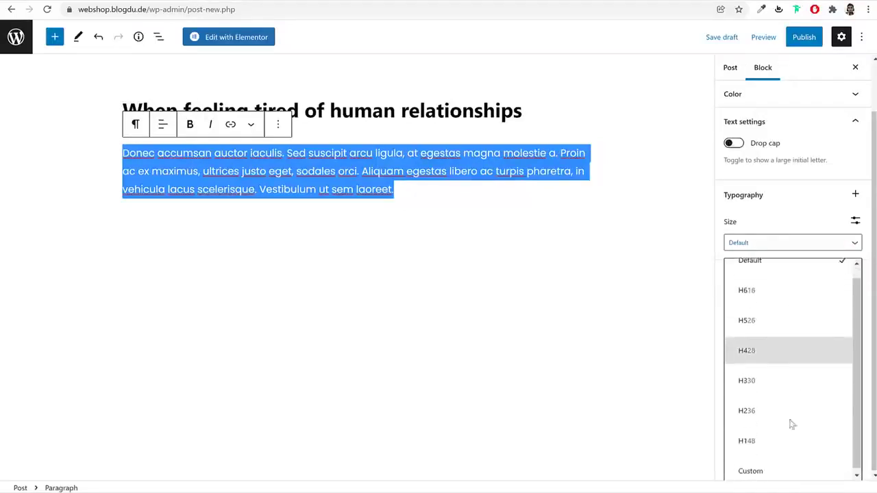
click(779, 470)
click(771, 300)
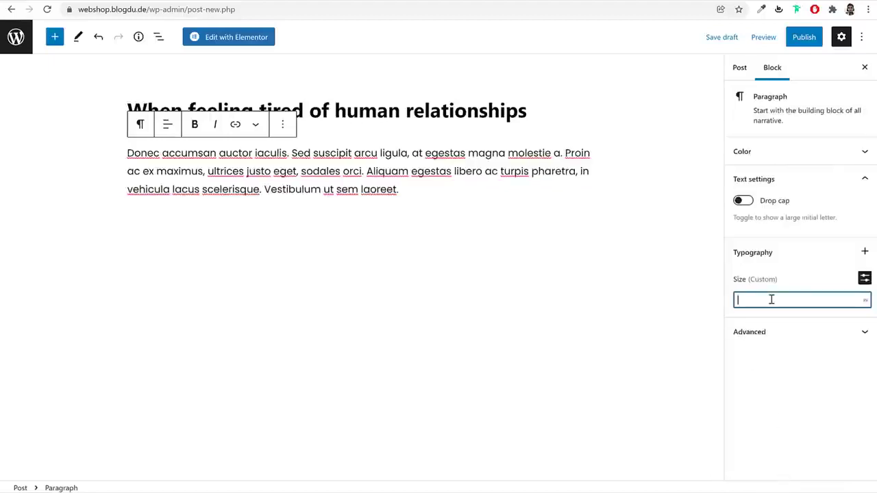
text(35)
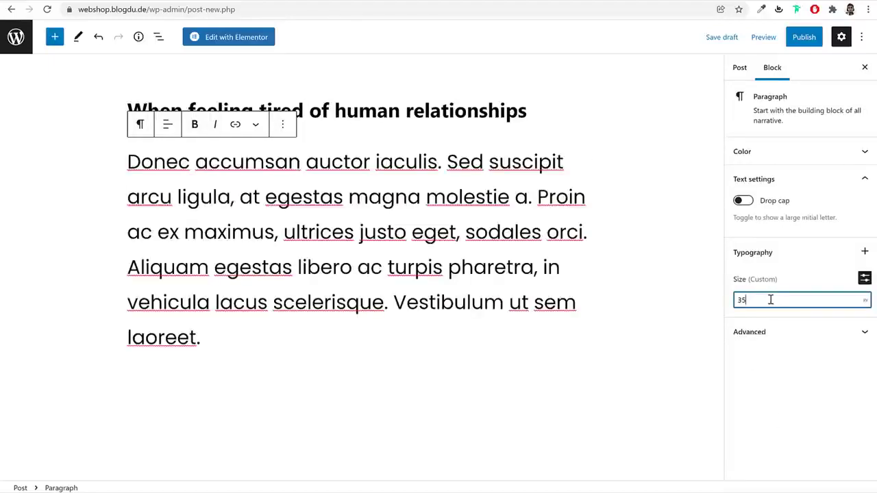
text(25)
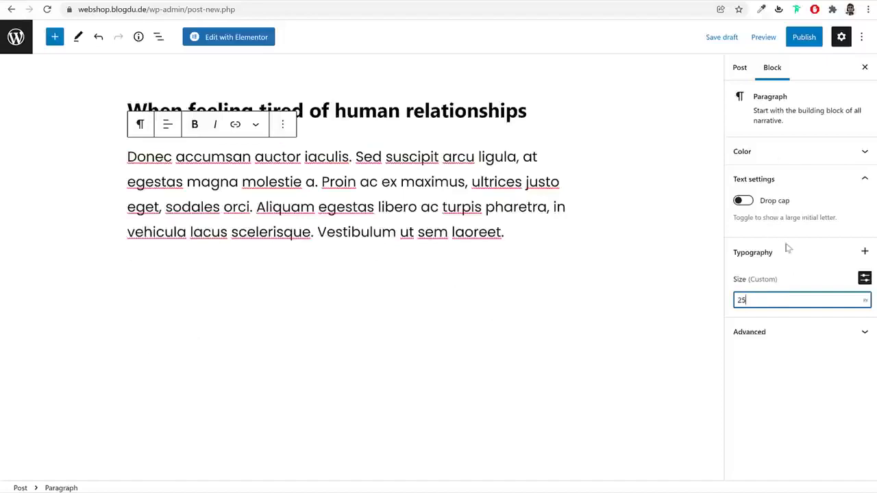
click(748, 203)
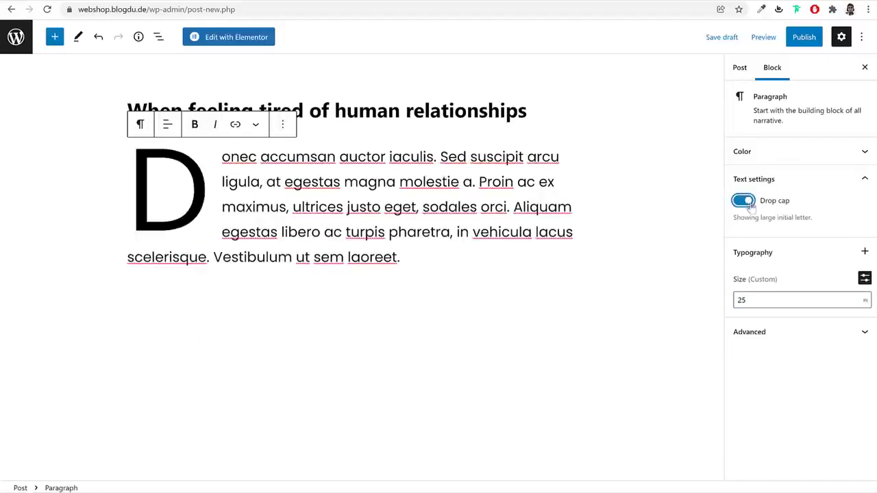
drag(765, 295, 735, 301)
text(20)
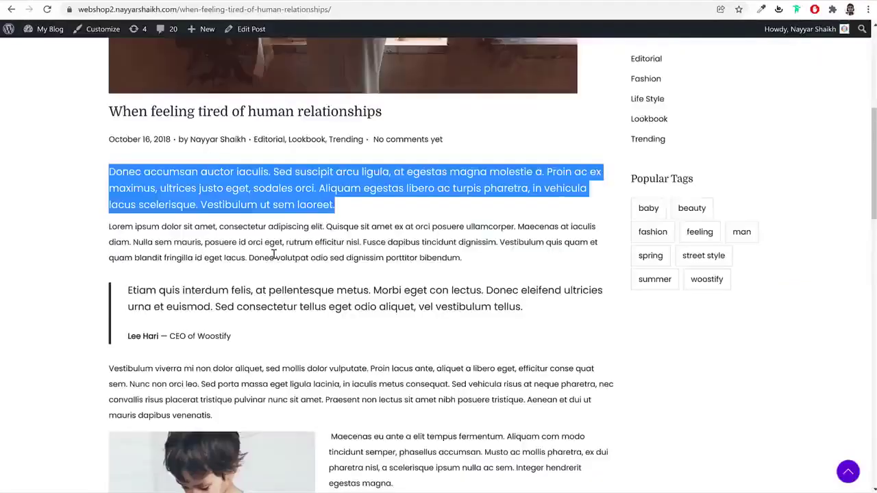
Paste the reference post's Lorem ipsum paragraph as a new paragraph below
triple_click(273, 254)
key(ctrl+c)
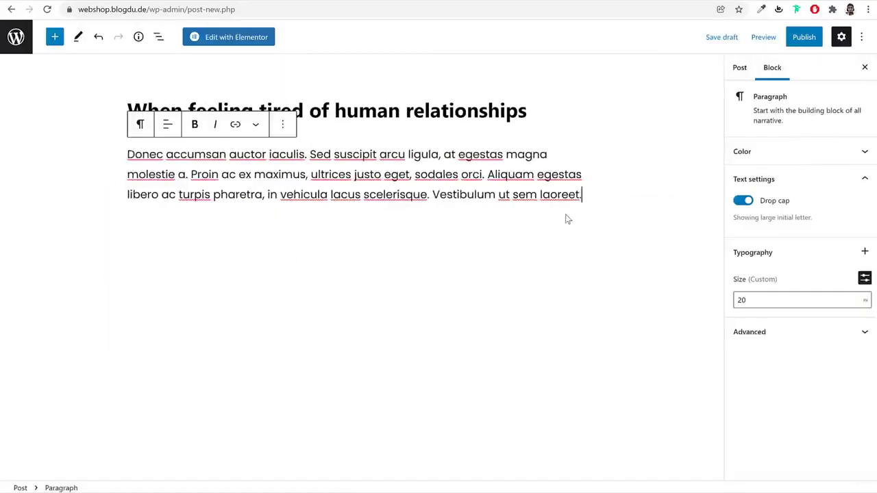
key(Return)
key(ctrl+v)
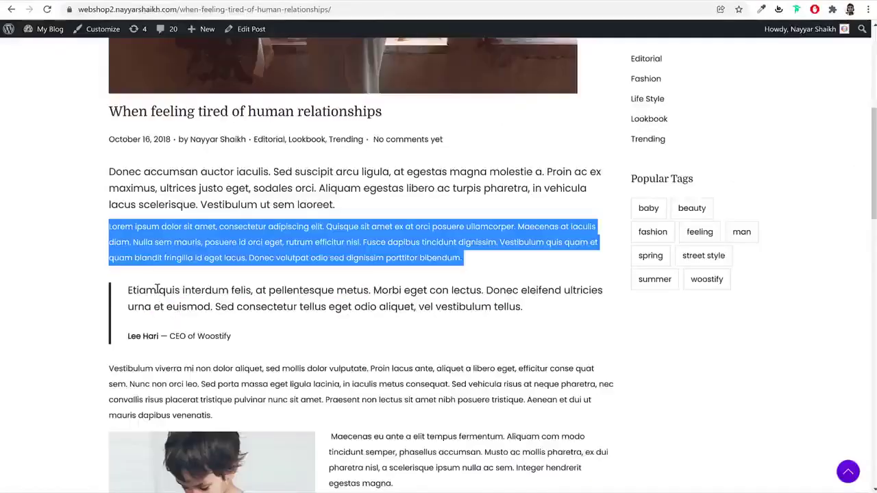
Add a Quote block with the copied Lorem ipsum sentence and its author citation
click(189, 241)
mouse_move(108, 226)
mouse_down()
mouse_move(134, 242)
mouse_move(107, 224)
mouse_up()
key(ctrl+c)
click(134, 241)
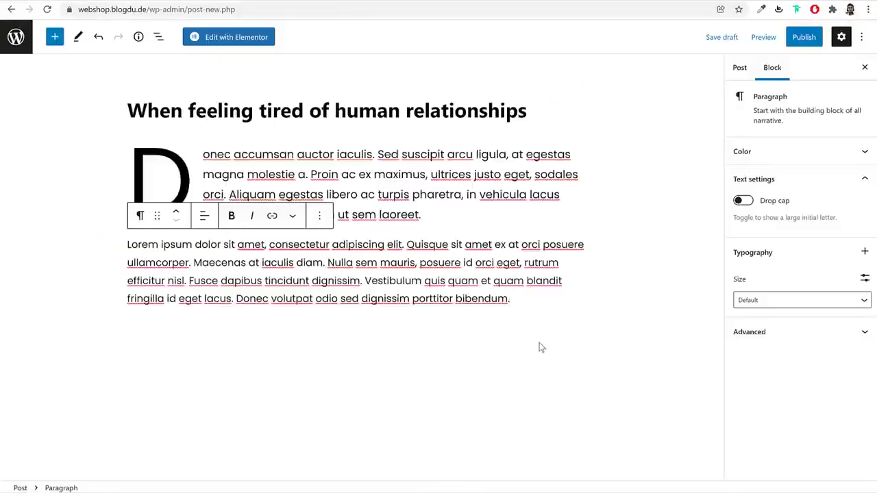
click(541, 347)
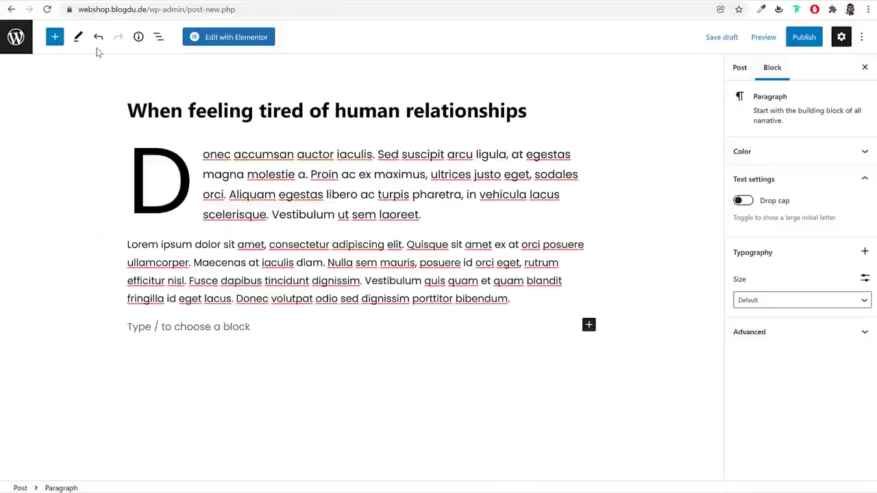
click(55, 37)
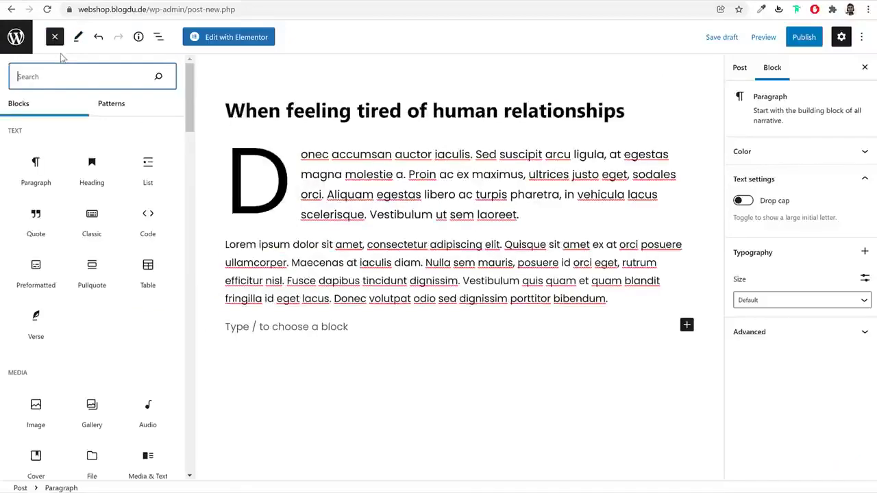
text(qu)
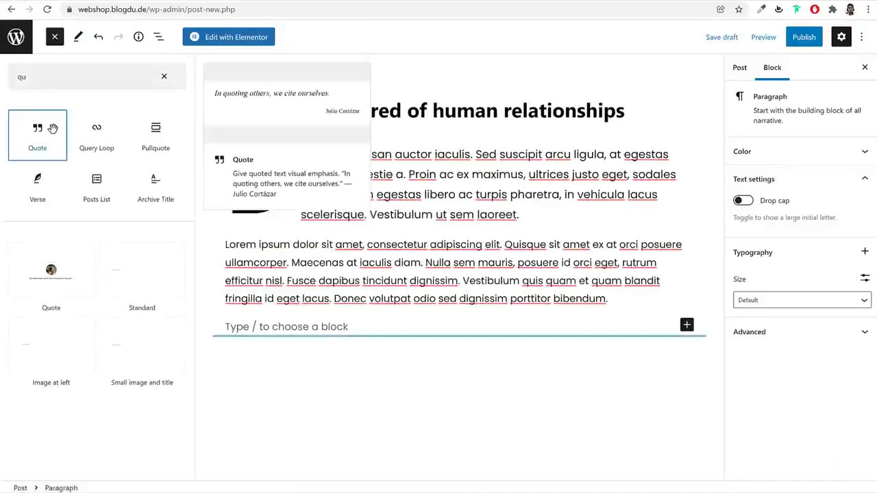
click(53, 128)
key(ctrl+v)
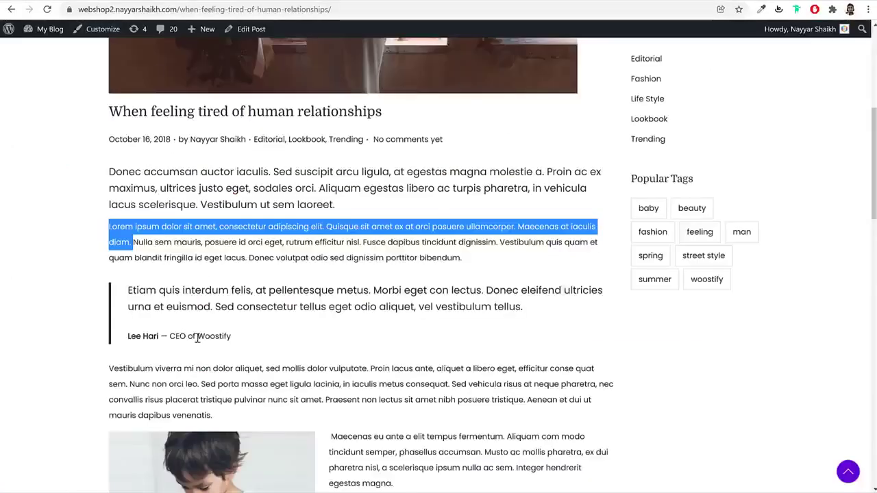
drag(256, 338, 128, 338)
key(ctrl+c)
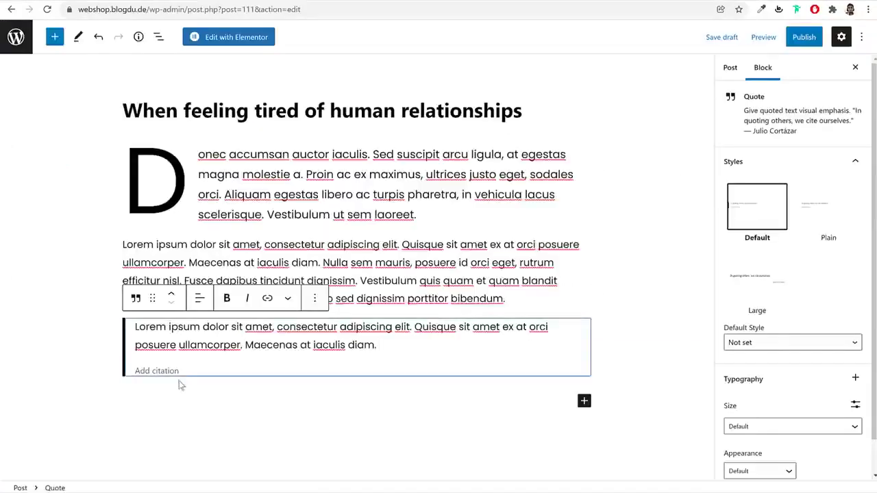
click(171, 370)
key(ctrl+v)
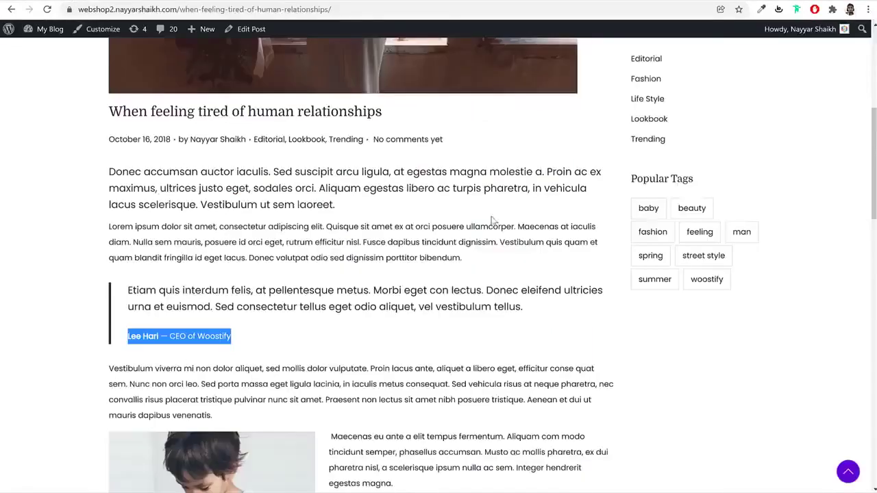
Paste the demo post's Vestibulum paragraph into a new block below the quote
scroll(475, 212, down, 5)
triple_click(151, 107)
key(ctrl+c)
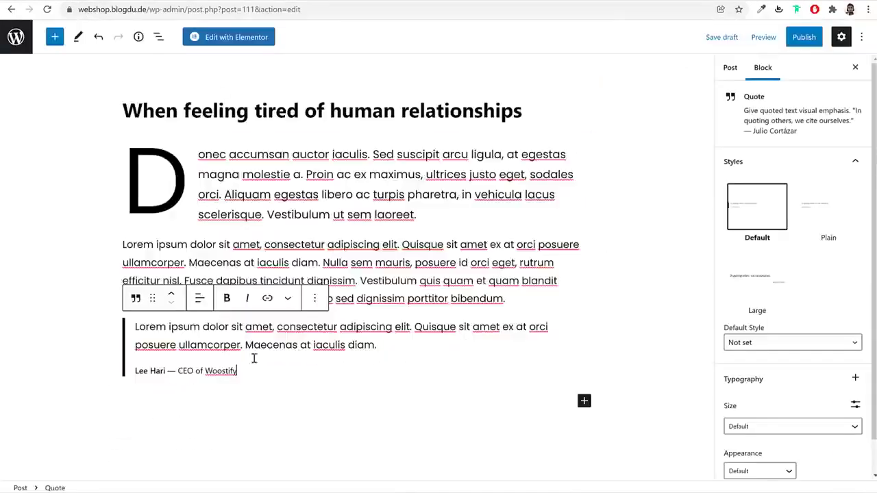
click(224, 409)
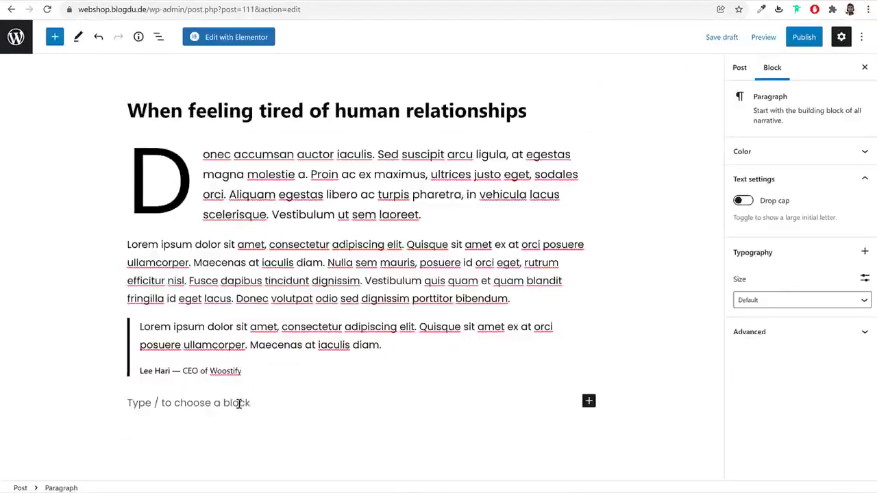
key(ctrl+v)
key(Return)
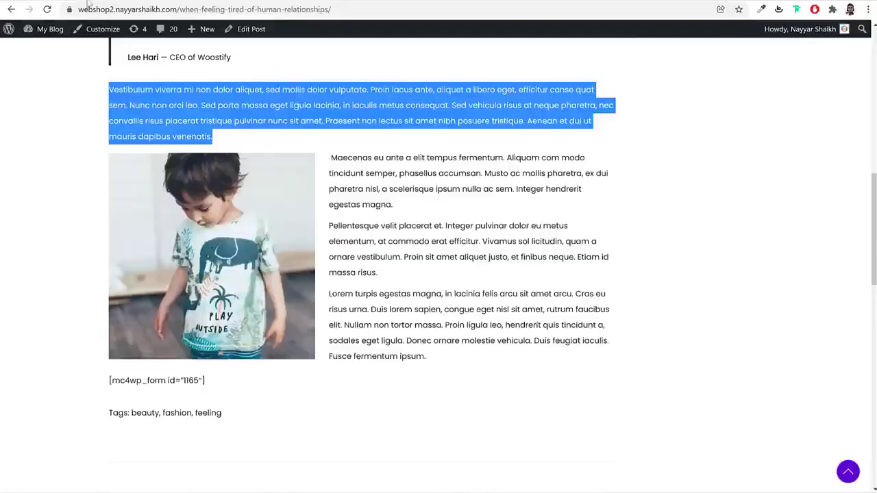
scroll(290, 163, down, 1)
click(370, 134)
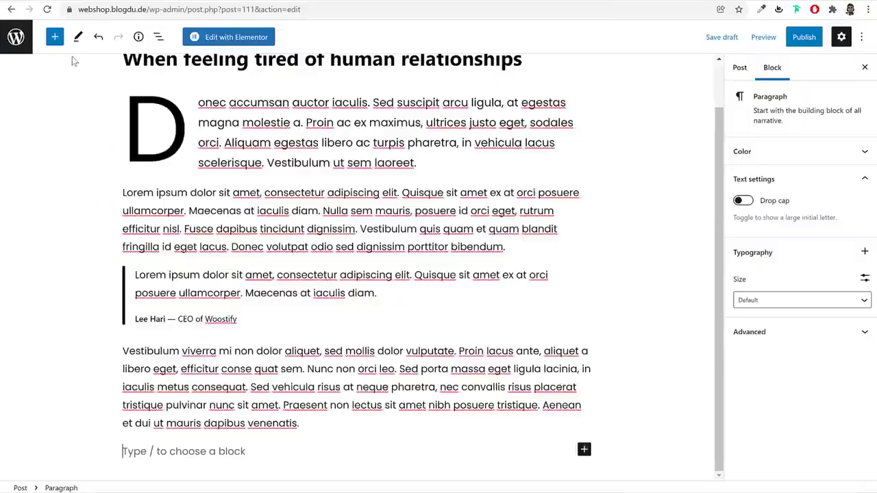
Insert a Columns block with a 30/70 split
click(54, 37)
text(col)
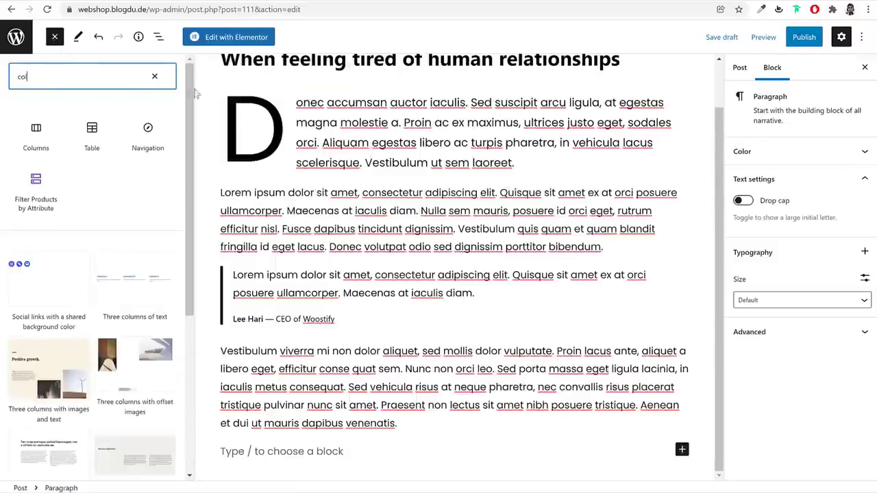
click(42, 143)
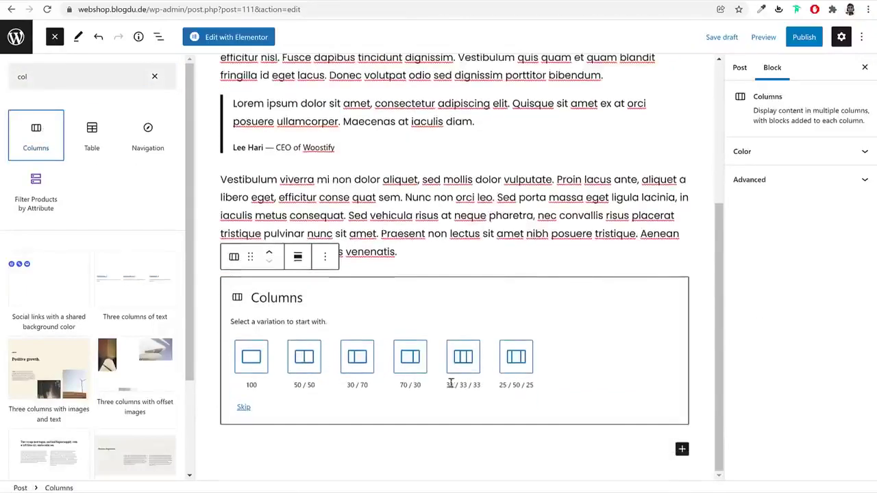
click(356, 360)
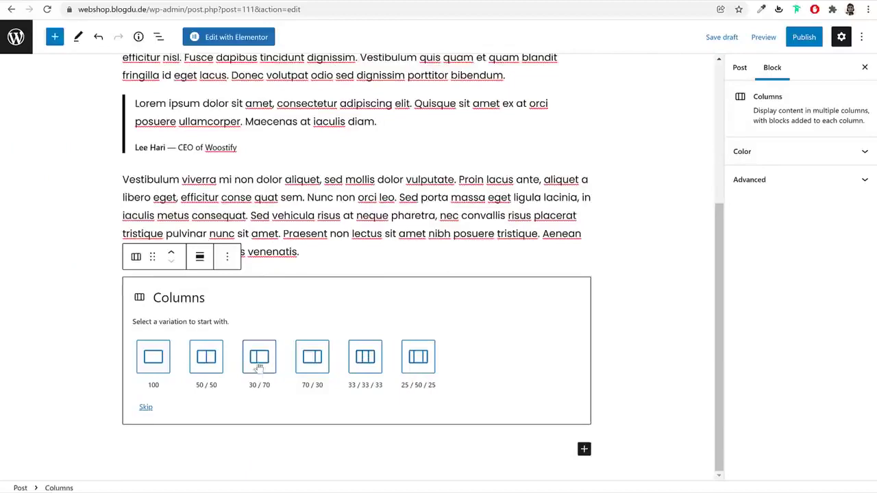
click(259, 364)
Place the men's fleece jacket photo from the Media Library in the left column
mouse_move(284, 438)
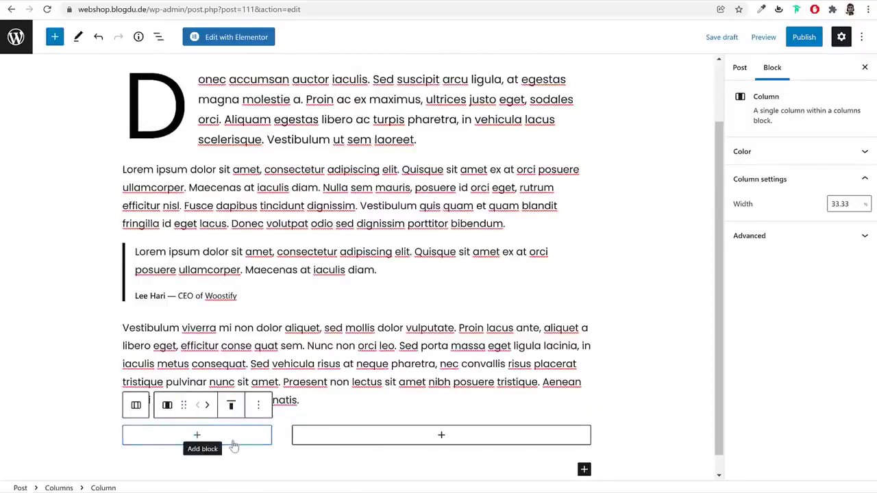
click(236, 439)
text(ima)
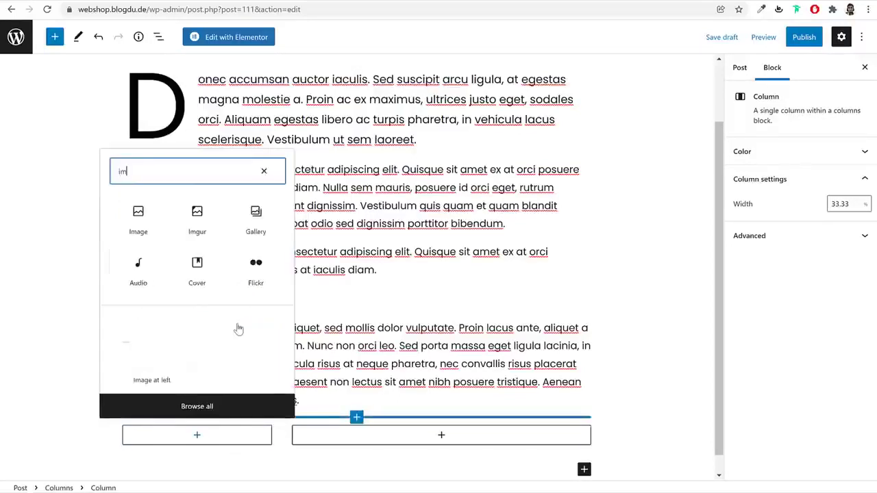
click(146, 213)
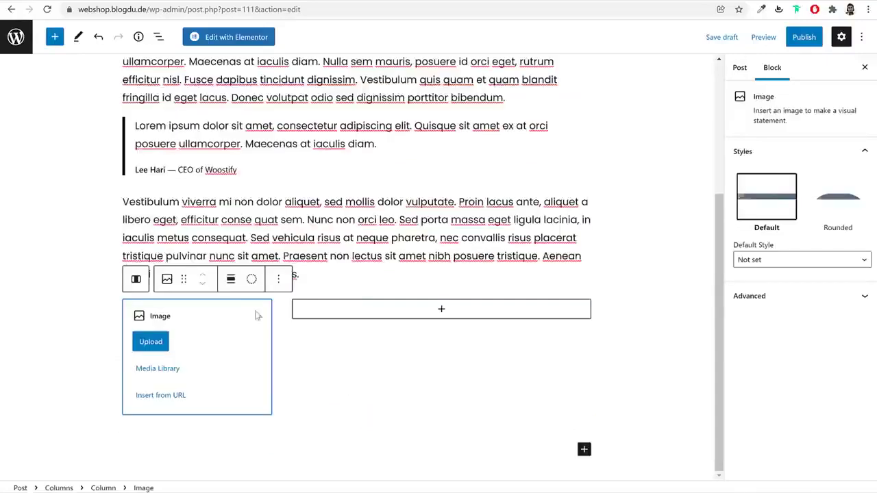
click(158, 368)
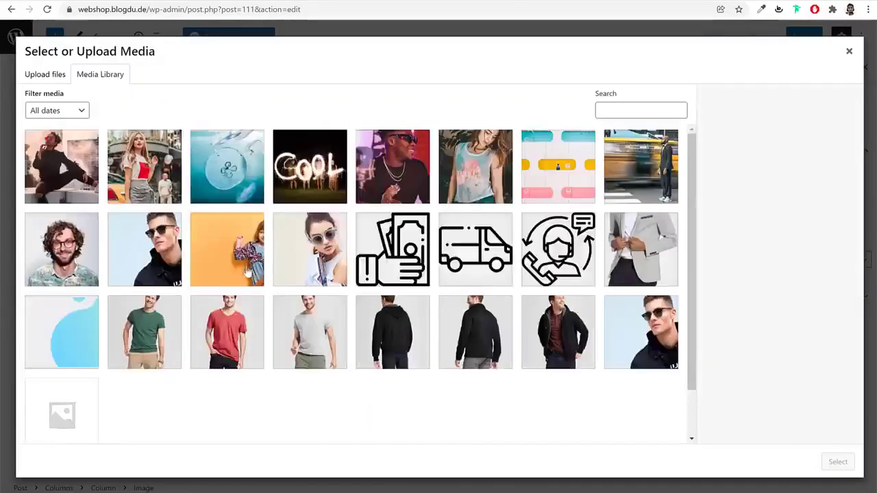
click(165, 169)
click(586, 343)
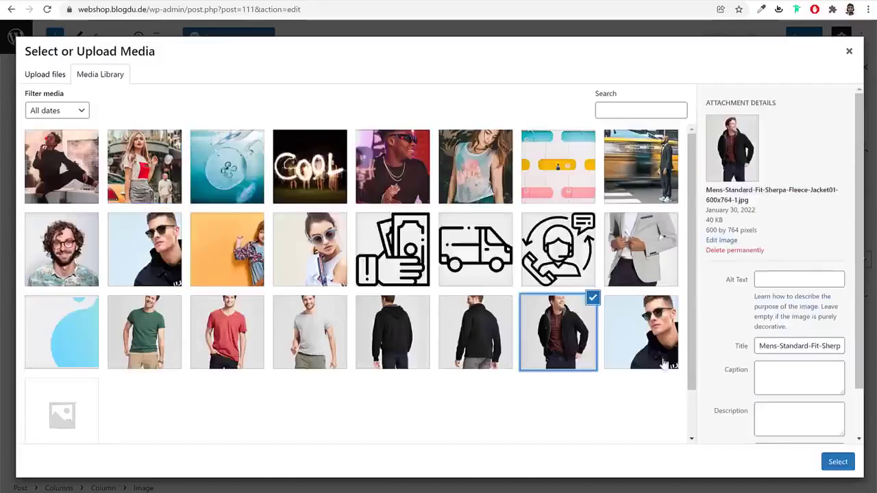
click(837, 463)
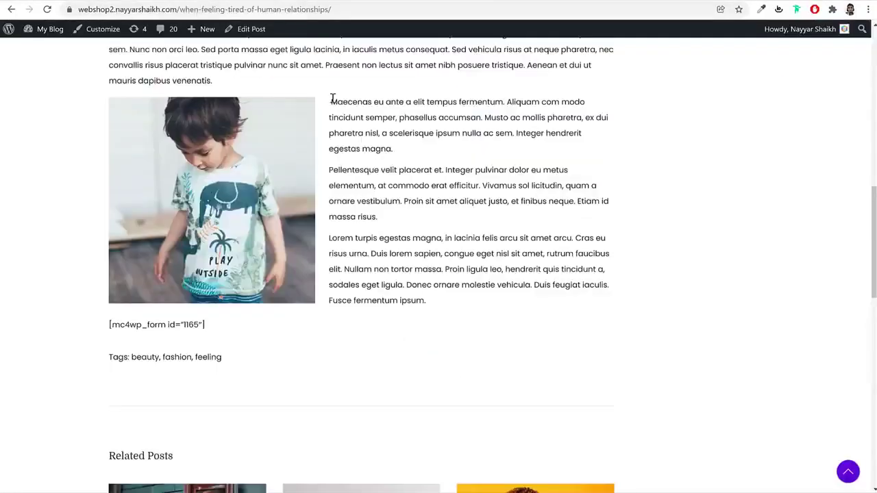
Paste the three copied demo paragraphs into a paragraph in the right column
drag(332, 98, 477, 302)
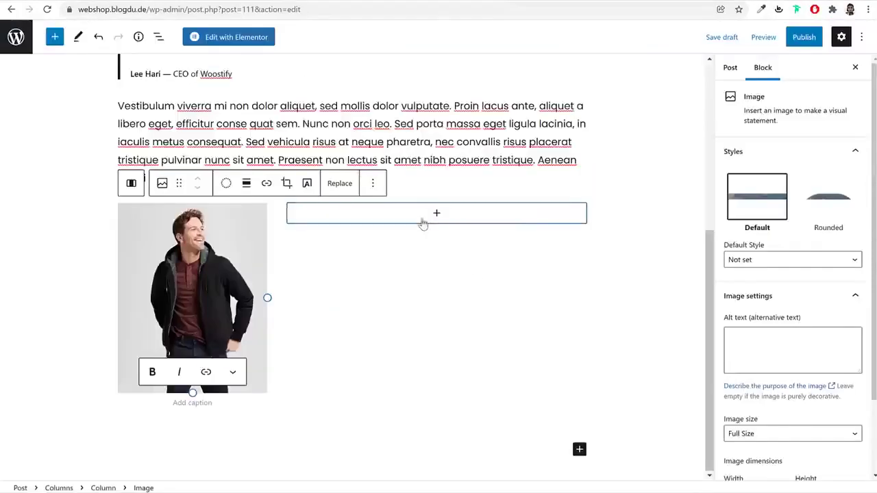
click(421, 218)
click(384, 303)
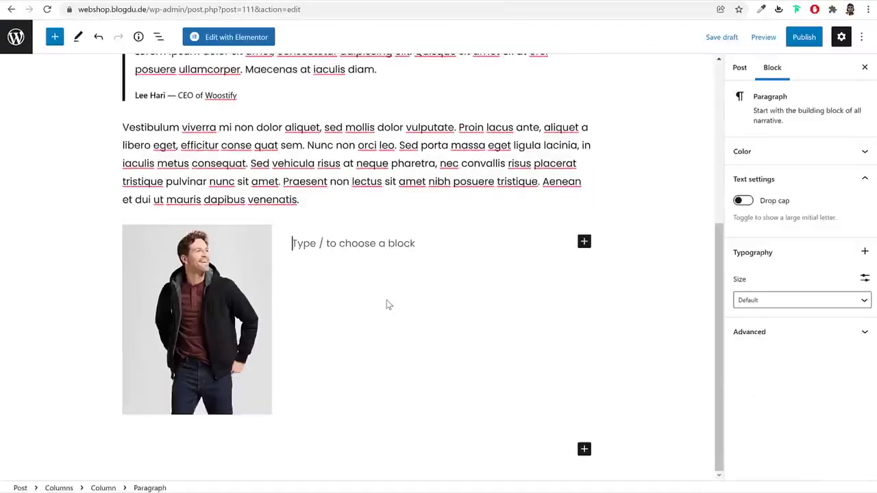
text(Maecenas eu ante a elit tempus fermentum. Aliquam com modo tincidunt semper, phasellus accumsan. Musto ac mollis pharetra, ex dui pharetra nisl, a scelerisque ipsum nulla ac sem. Integer hendrerit egestas magna. Pellentesque velit placerat et. Integer pulvinar dolor eu metus elementum, at commodo erat efficitur. Vivamus sol licitudin, quam a ornare vestibulum. Proin sit amet aliquet justo, et finibus neque. Etiam id massa ipsum. Lorem turpis egestas magna, in lacinia felis arcu sit amet arcu. Cras eu risus urna. Duis lorem sapien, congue eget nisl sit amet, rutrum faucibus elit. Nullam non tortor massa. Proin ligula leo, hendrerit quis tincidunt a, sodales eget ligula. Donec ornare molestie vehicula. Duis feugiat iaculis. Fusce fermentum ipsum.)
Create a News category for the post in the Post settings sidebar
scroll(452, 368, up, 5)
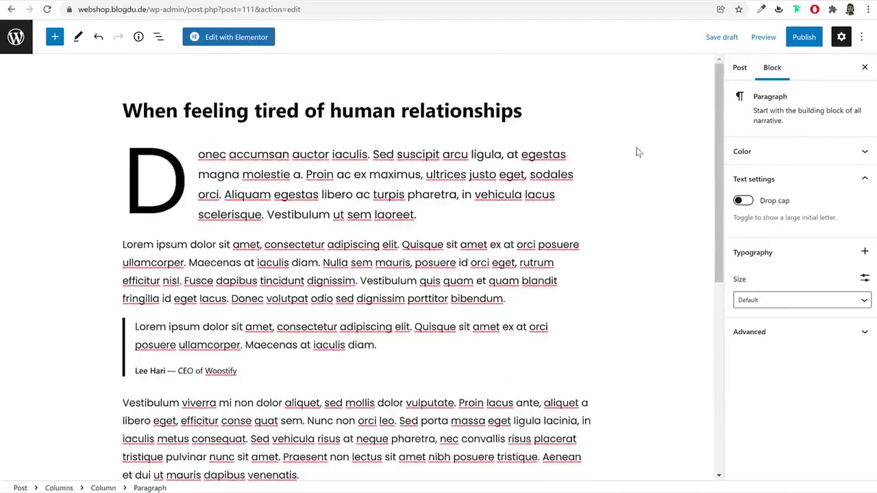
click(740, 69)
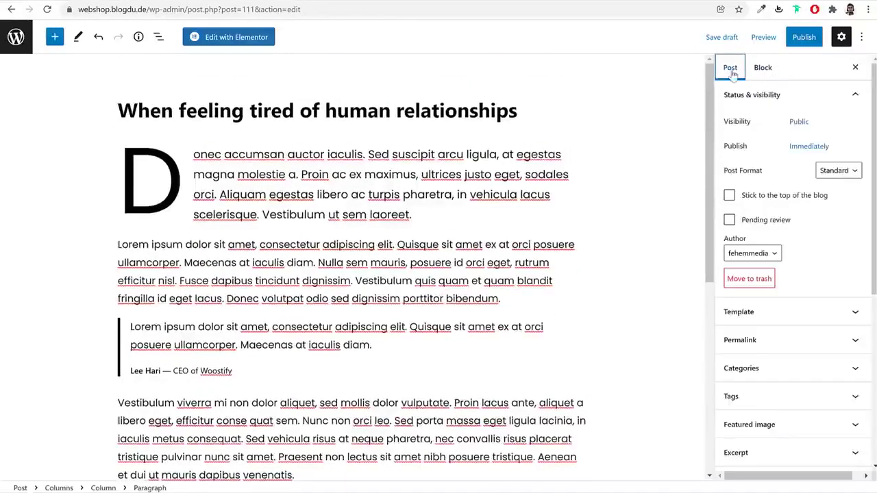
scroll(802, 192, down, 2)
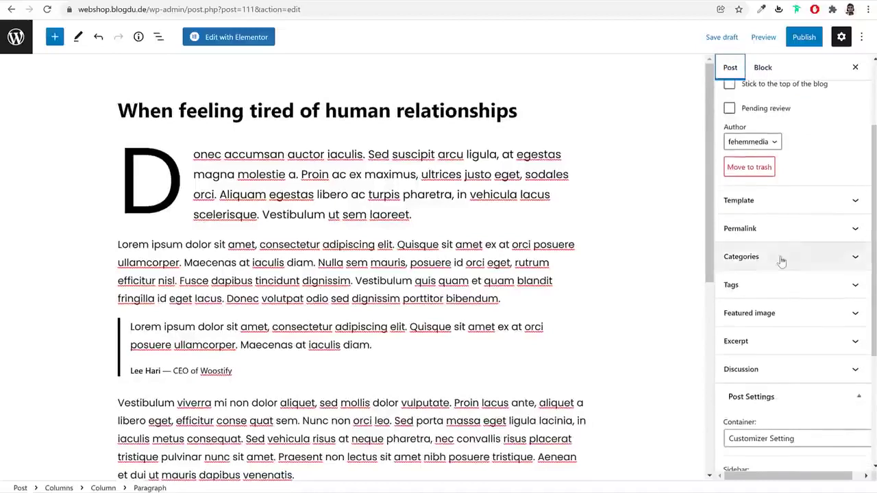
click(782, 259)
click(766, 308)
click(761, 304)
click(759, 302)
click(754, 330)
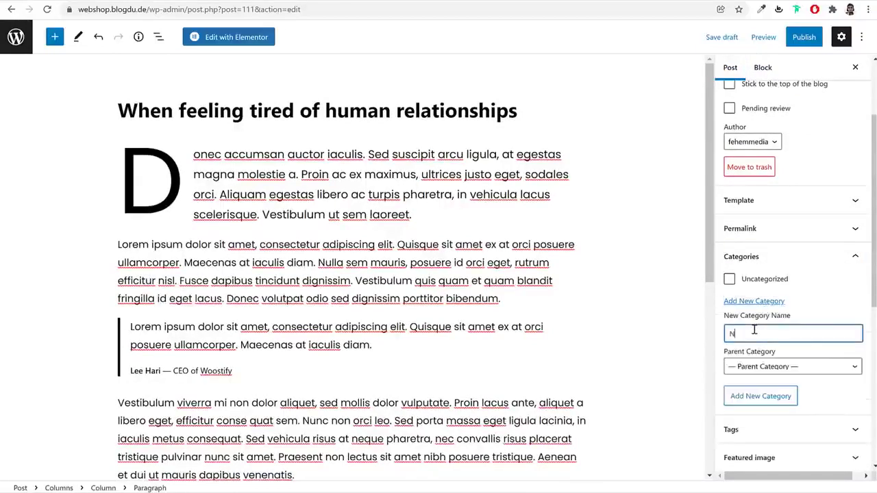
text(News)
click(763, 397)
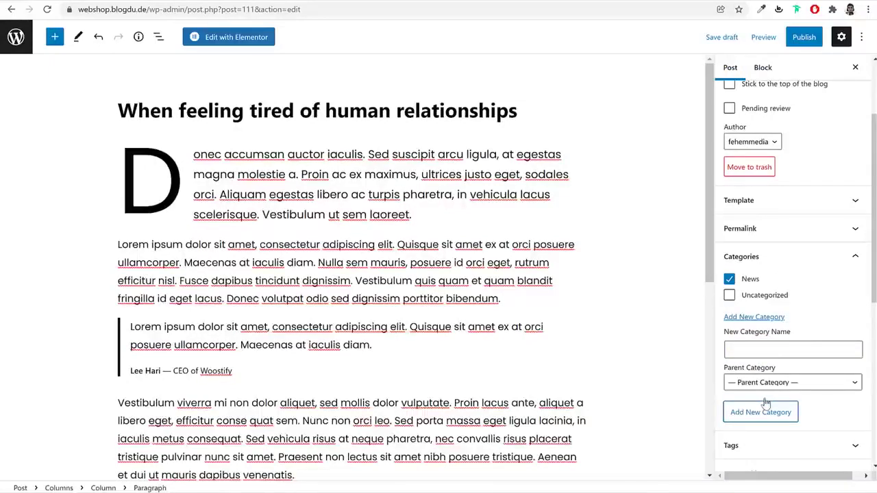
Tag the post News and Fashion
scroll(764, 405, down, 5)
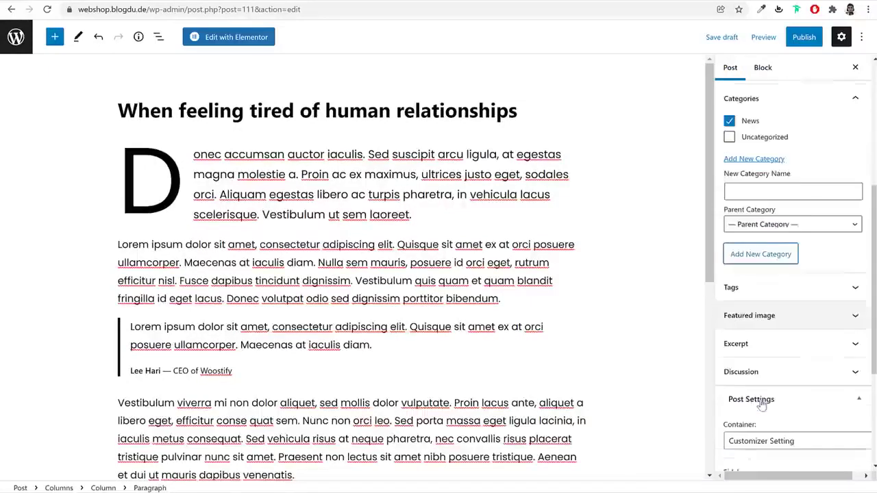
click(781, 282)
click(769, 314)
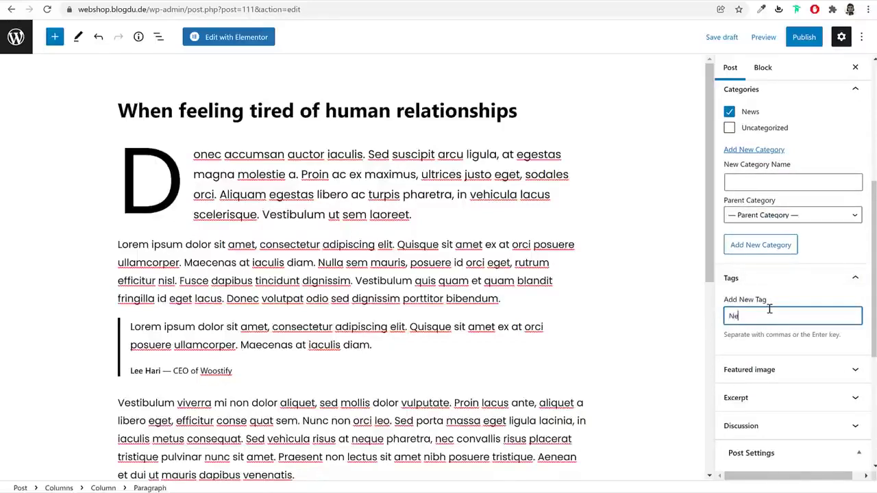
text(News)
key(Return)
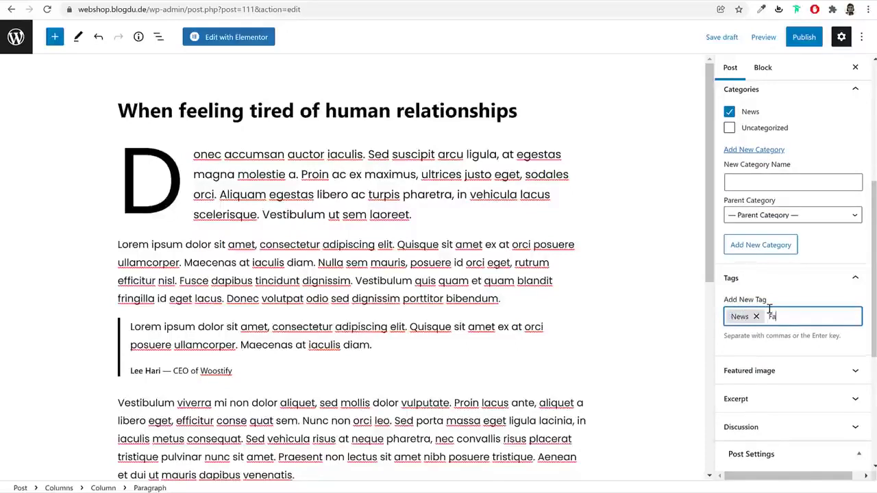
key(Return)
Bring up the media library to choose the post's featured image
scroll(808, 335, down, 2)
click(777, 203)
click(783, 235)
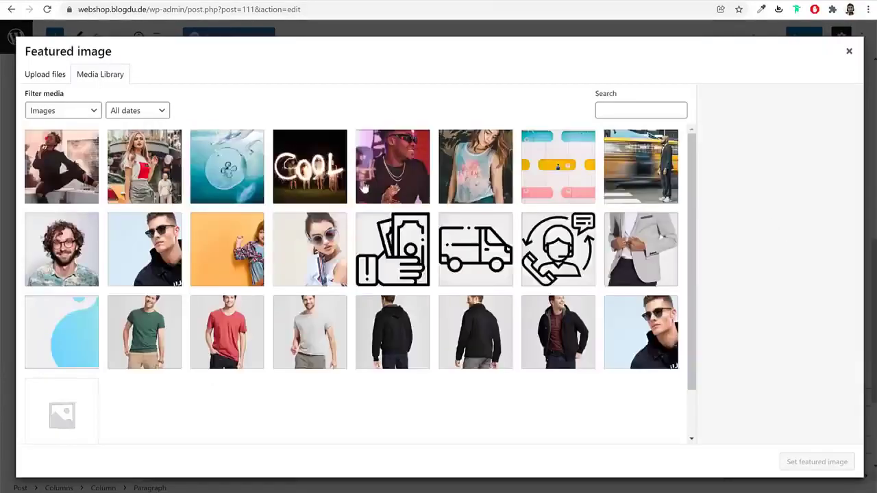
Upload blog-img-1 and set it as the post's featured image
click(55, 74)
click(437, 266)
scroll(363, 206, down, 3)
click(284, 230)
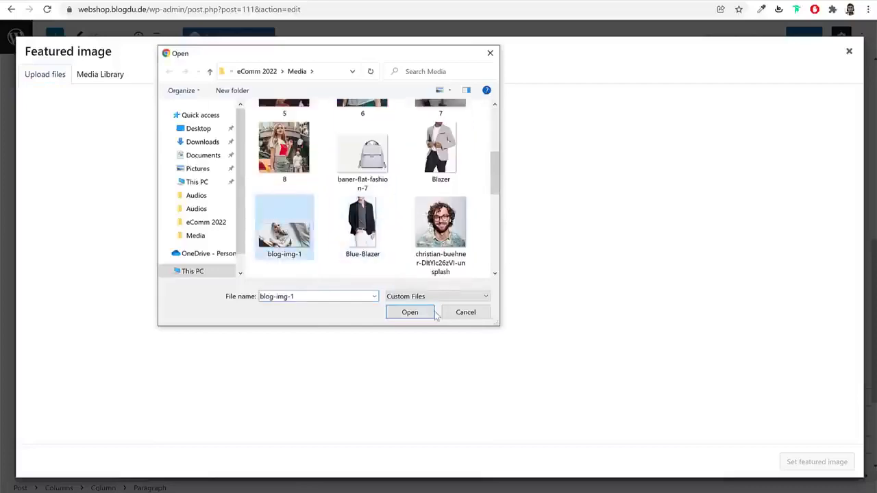
click(430, 312)
click(815, 462)
Publish the post and return to the Posts list
scroll(799, 439, down, 3)
scroll(801, 205, up, 5)
click(803, 37)
click(783, 38)
click(16, 38)
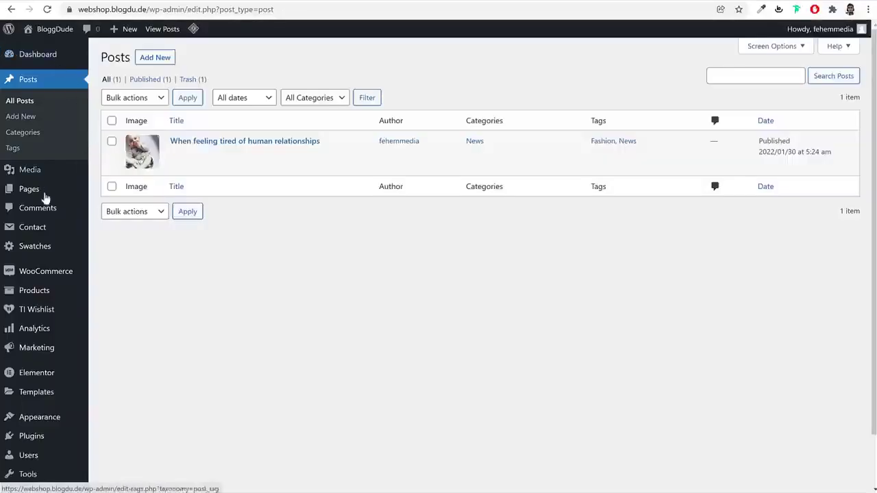
Add a new page titled Blog, publish it, and return to the Pages list
click(41, 192)
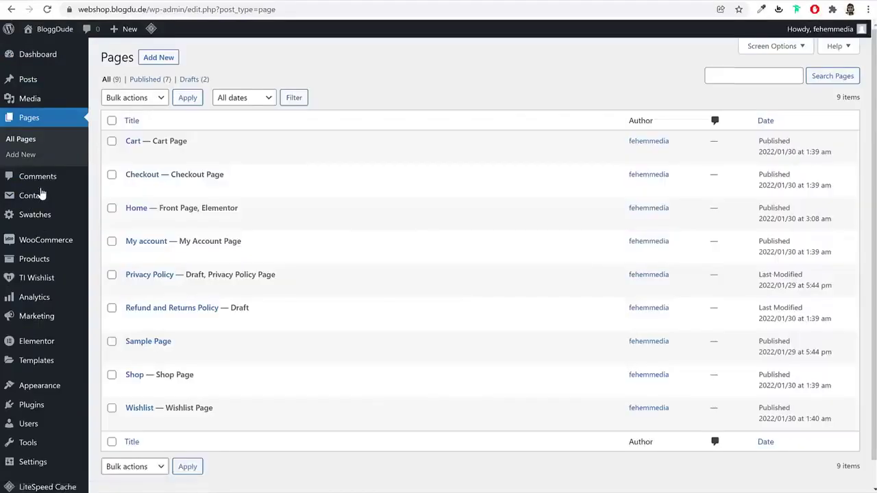
click(160, 58)
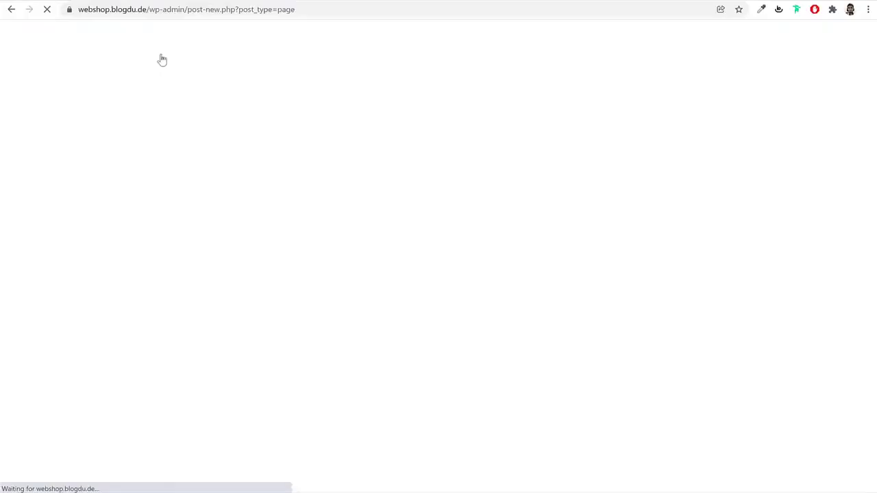
text(Blog)
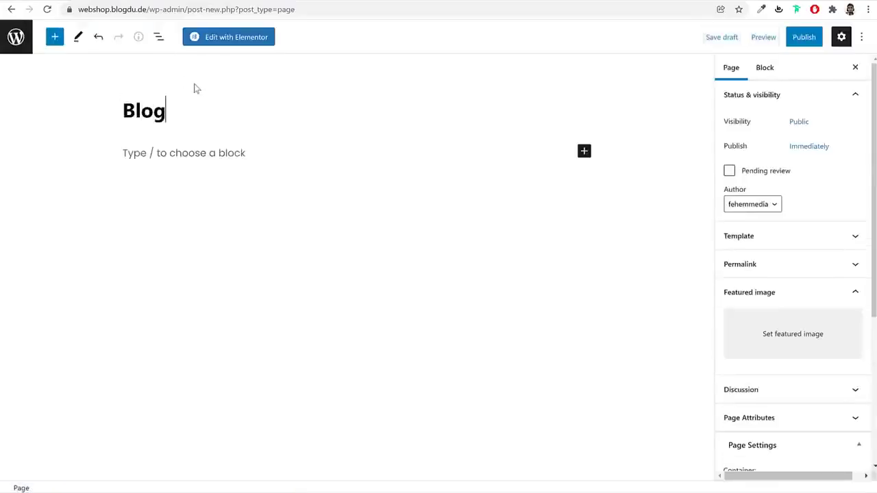
click(808, 38)
click(772, 39)
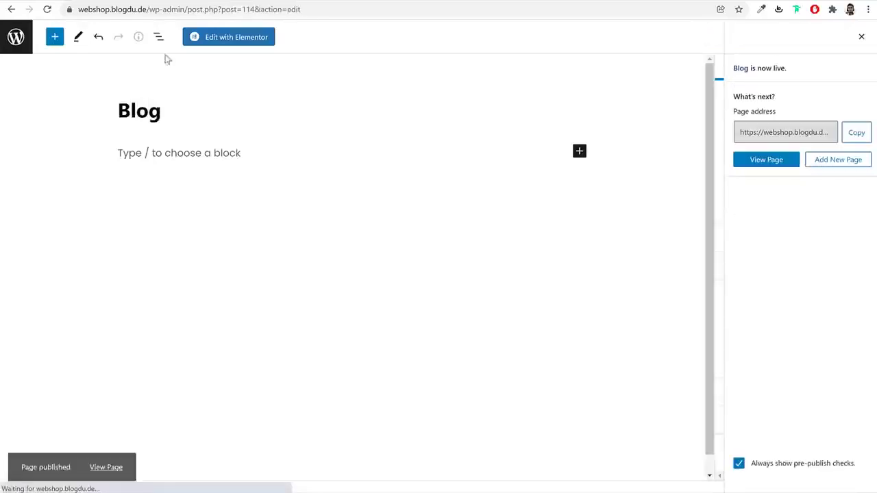
click(10, 39)
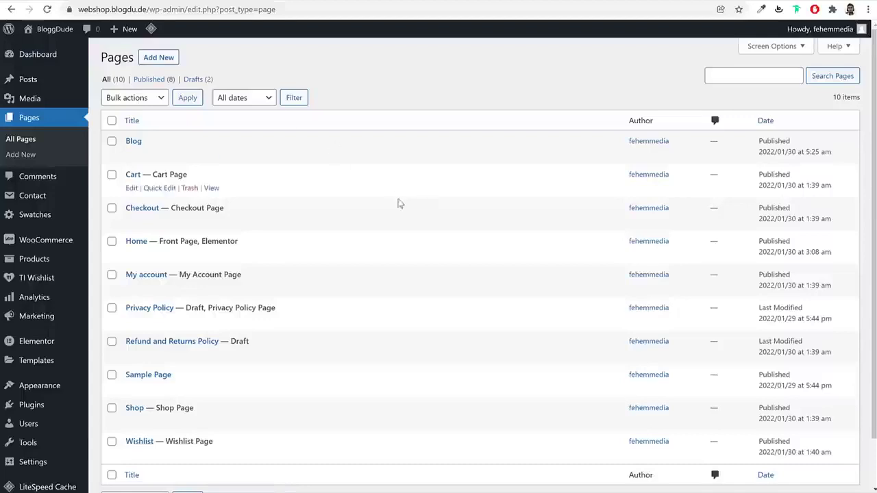
Choose Blog as the Posts page in Reading Settings, save, and go back to Pages
scroll(429, 261, down, 2)
mouse_move(12, 414)
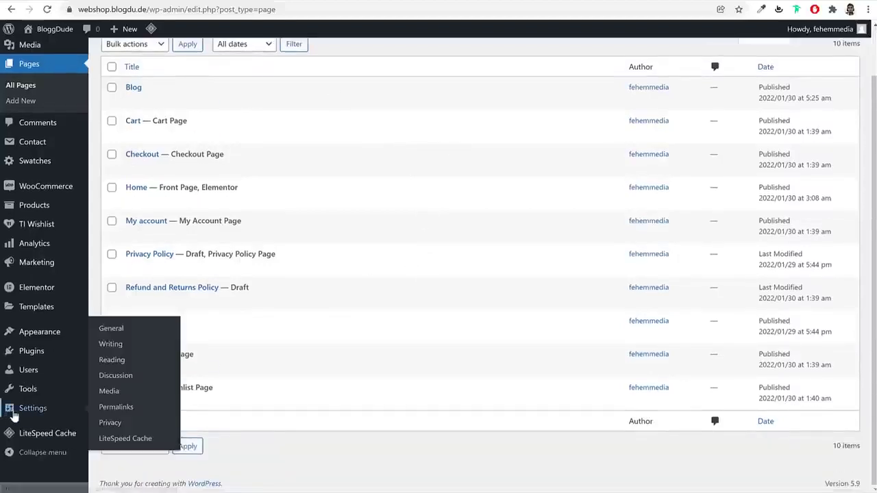
click(111, 359)
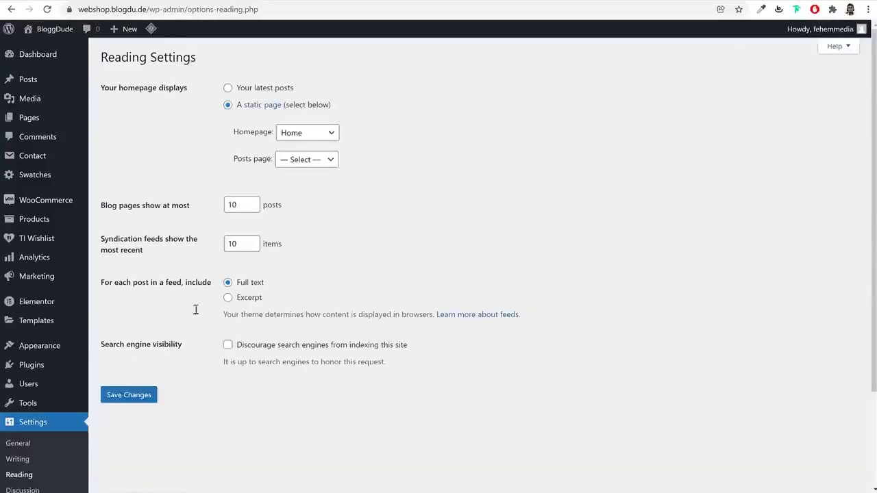
triple_click(266, 163)
click(306, 165)
click(301, 184)
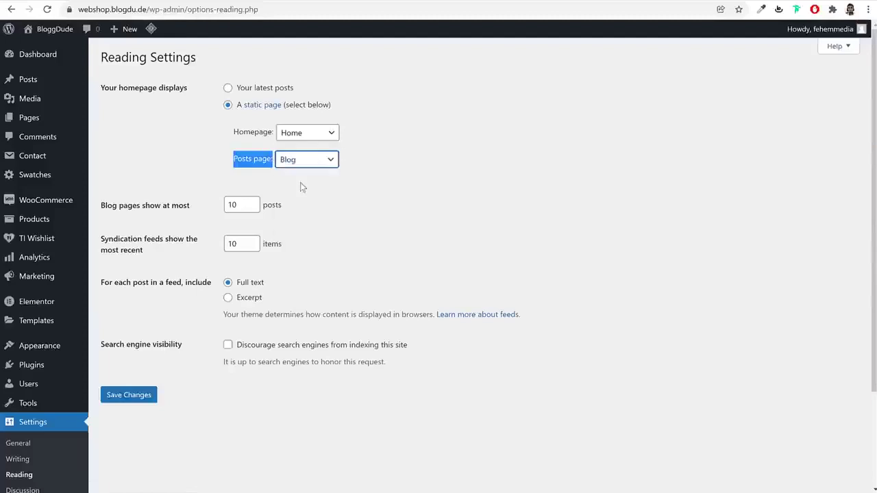
click(145, 393)
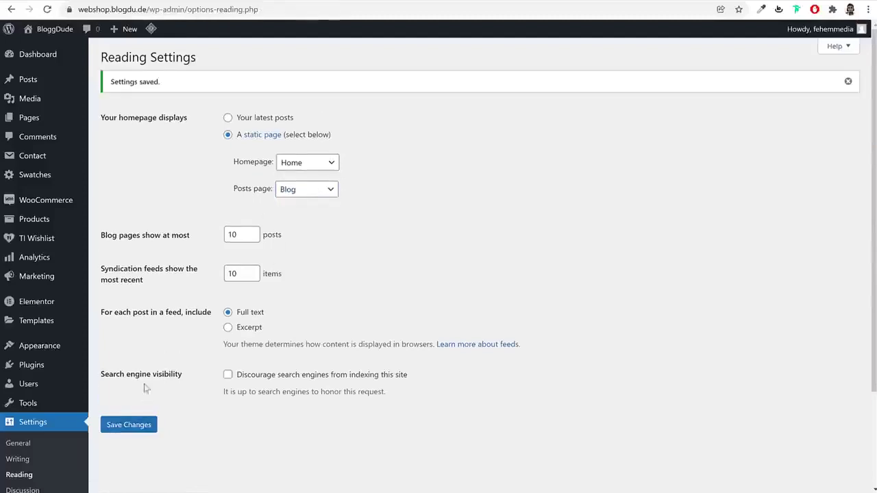
click(31, 117)
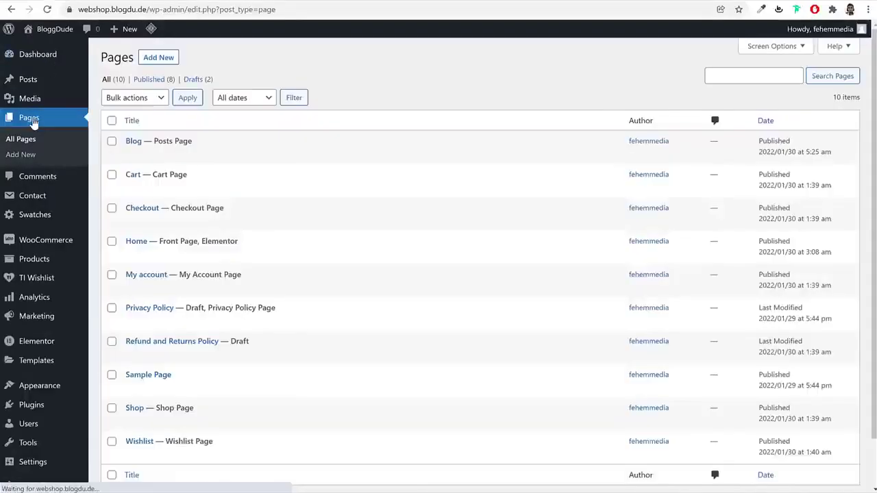
Add a new page and title it 'Track Order'
click(168, 58)
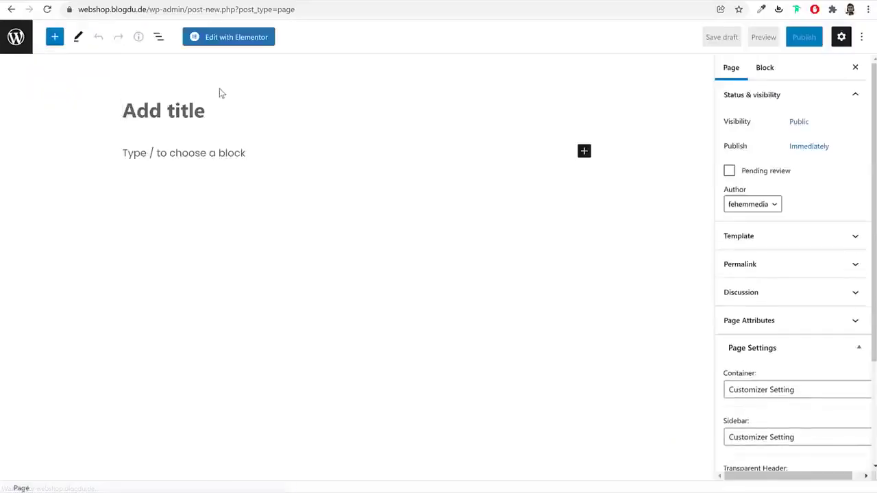
text(Trr)
key(BackSpace)
text(ack Order)
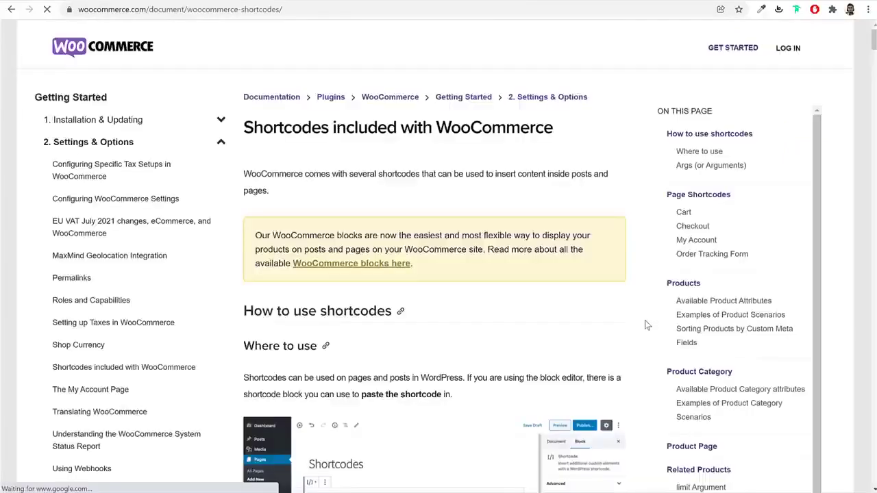
Copy [woocommerce_order_tracking] from the WooCommerce docs and return to the Track Order editor
scroll(644, 320, down, 10)
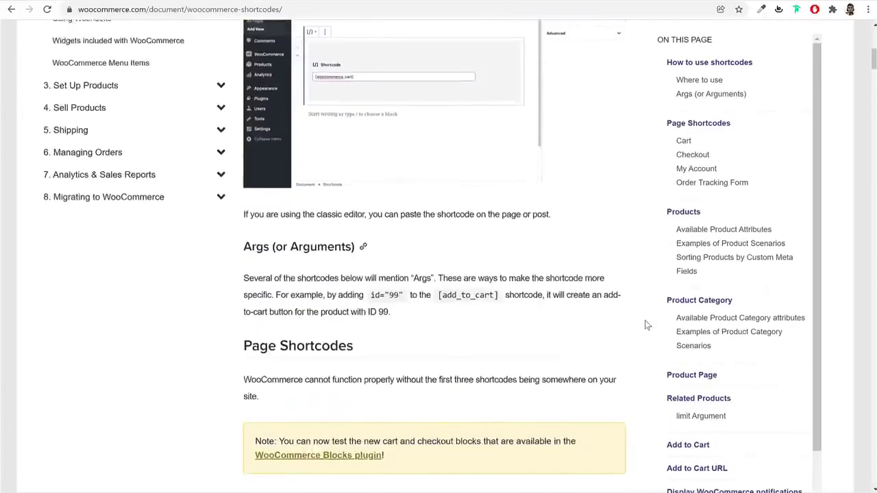
scroll(644, 324, down, 2)
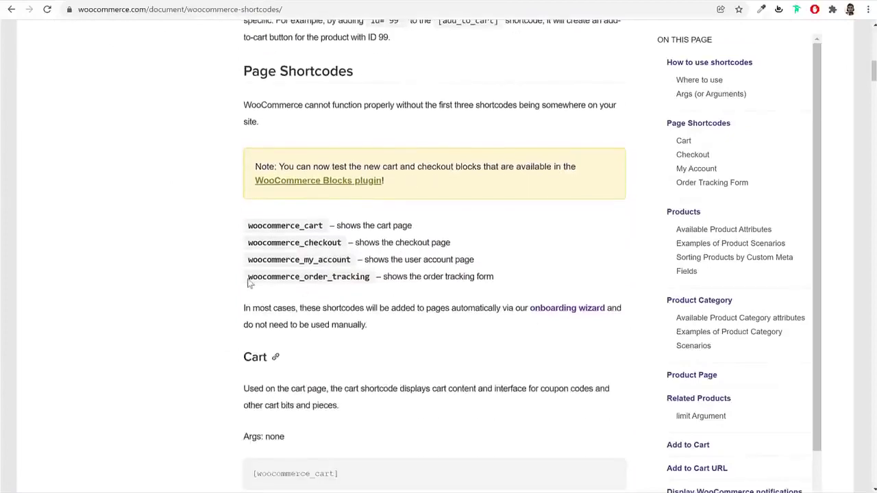
drag(247, 281, 374, 281)
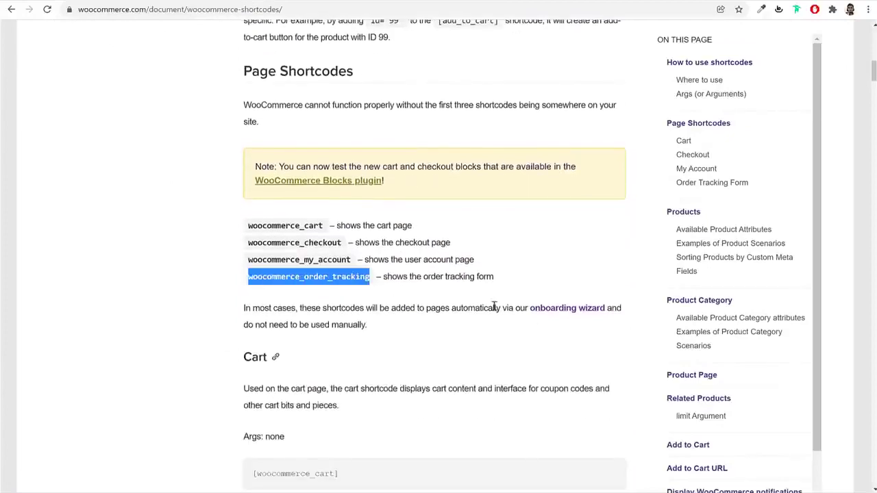
scroll(493, 308, down, 6)
scroll(493, 308, up, 3)
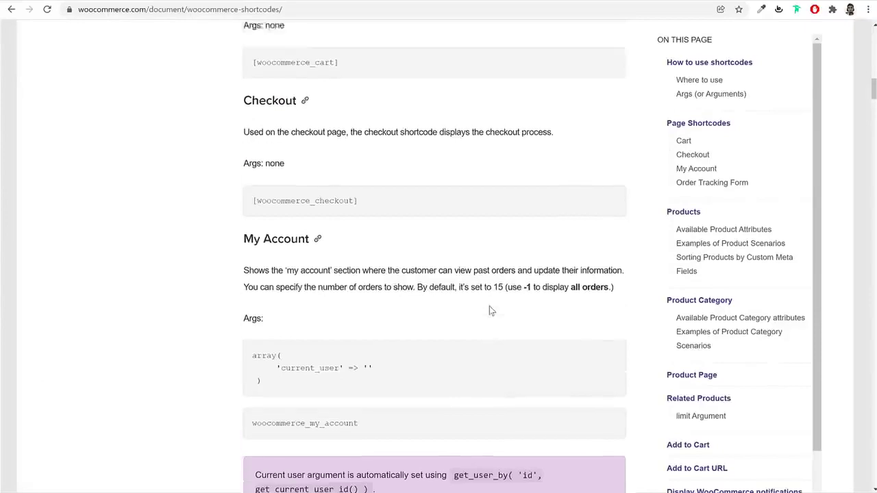
scroll(491, 310, down, 6)
scroll(491, 311, down, 1)
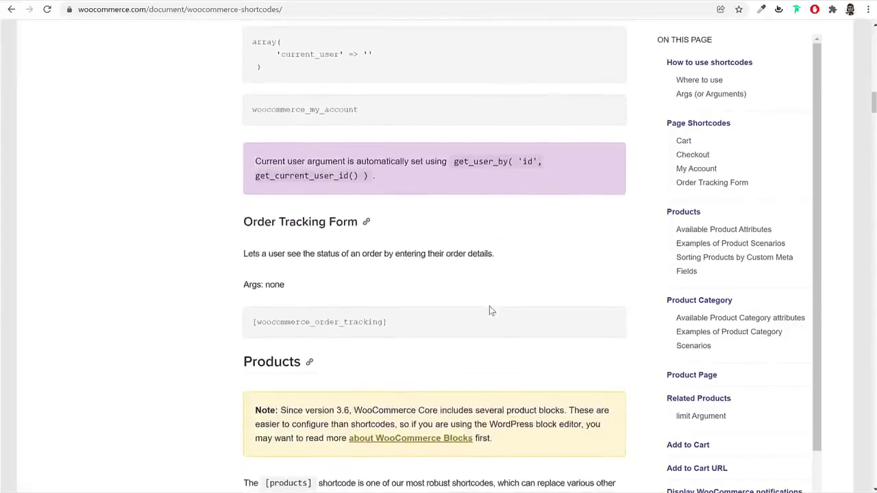
triple_click(437, 322)
right_click(355, 320)
click(370, 329)
click(279, 325)
scroll(301, 322, up, 12)
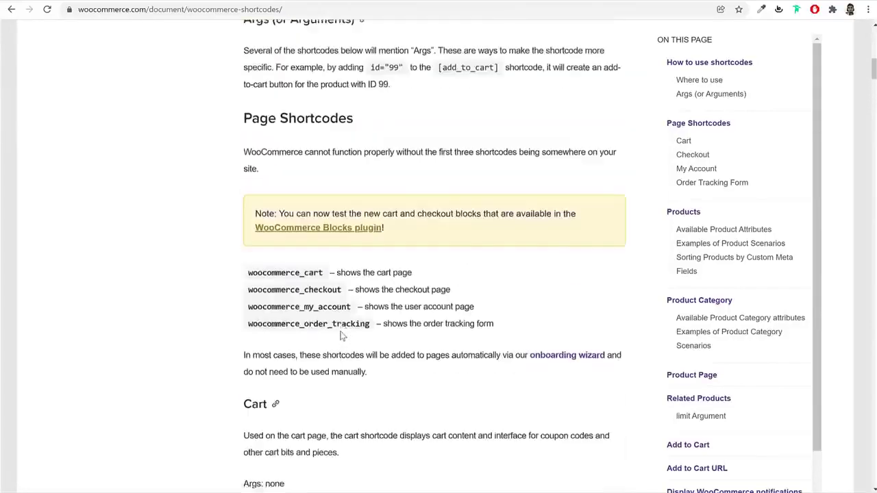
triple_click(328, 332)
click(380, 333)
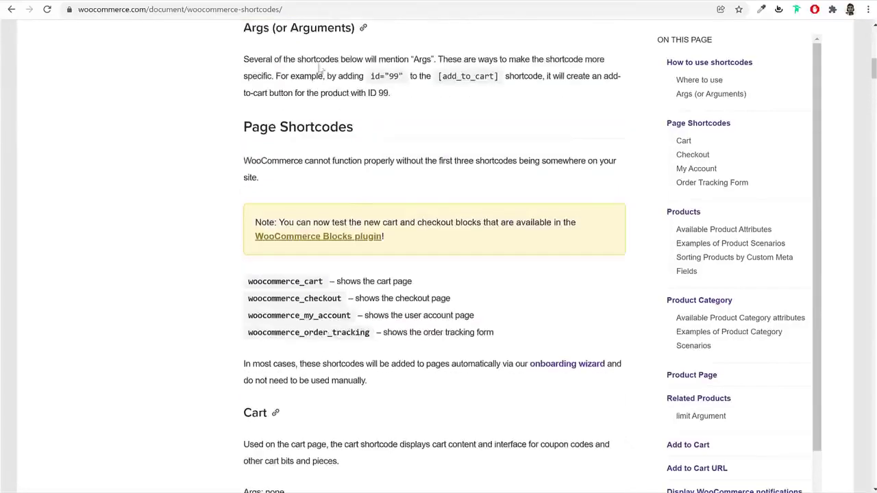
click(197, 3)
click(227, 156)
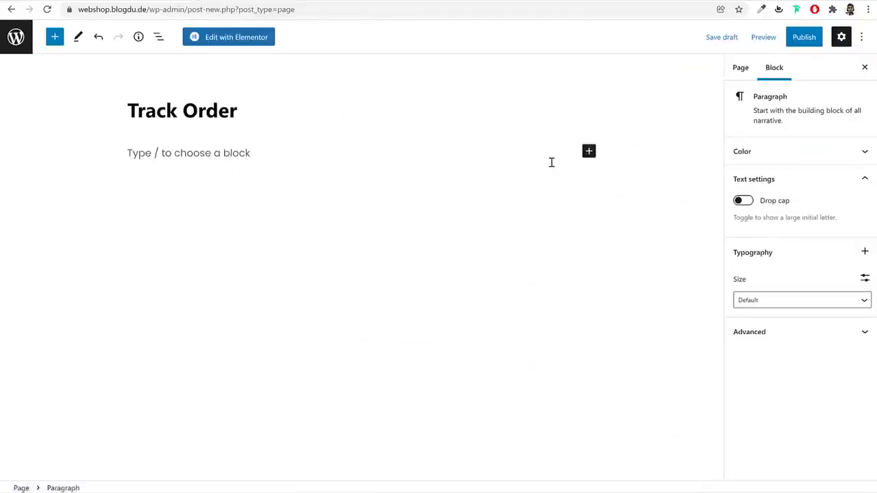
Add a Shortcode block containing [woocommerce_order_tracking]
click(589, 152)
text(sho)
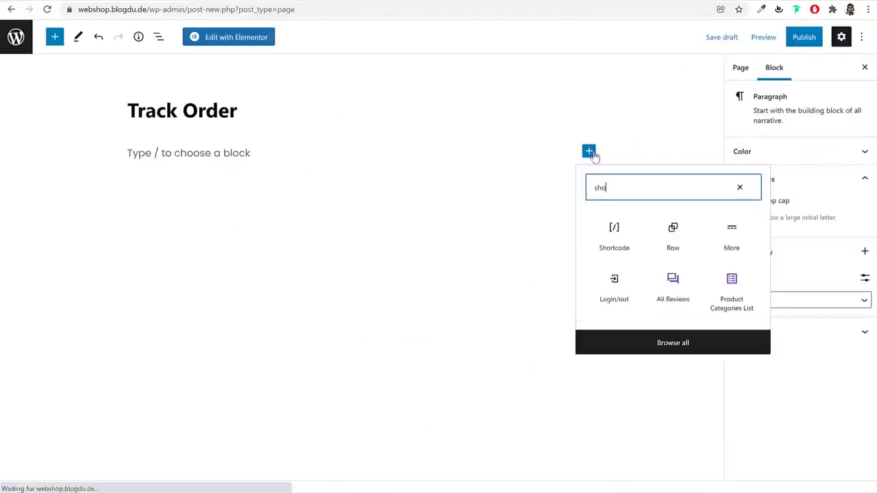
click(613, 227)
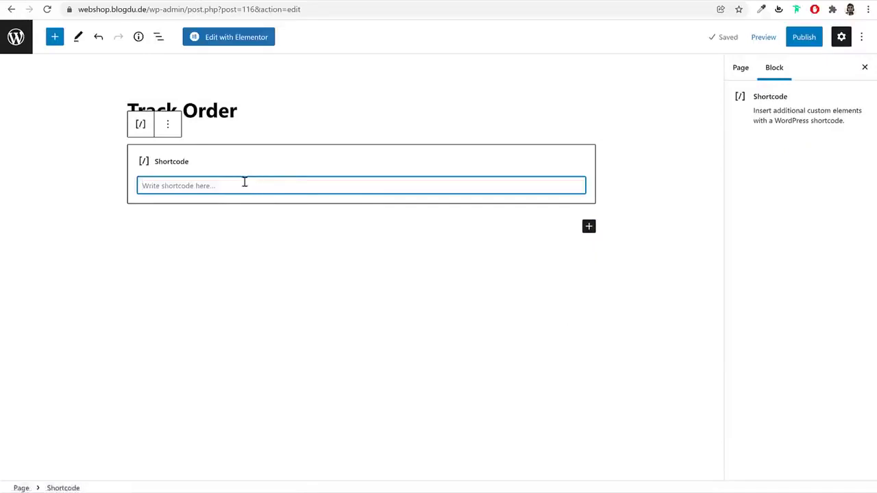
key(ctrl+v)
key(BackSpace)
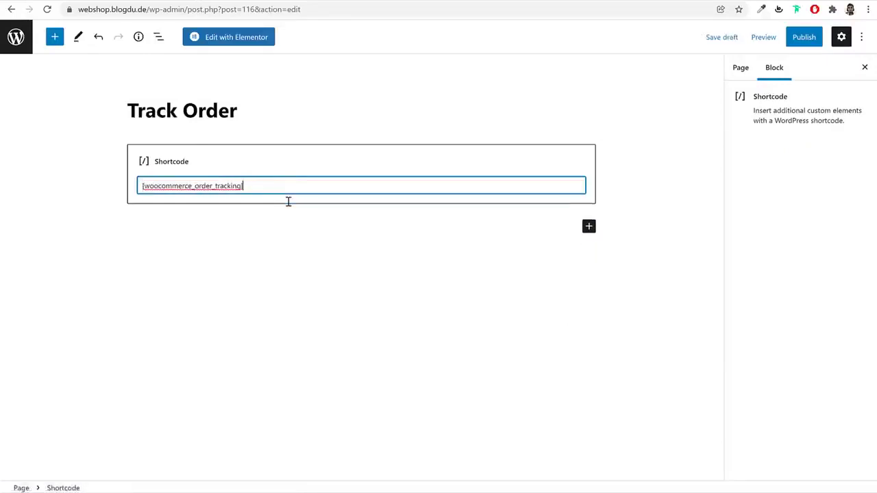
Publish the Track Order page, check the demo site's Contact page, and return to admin
click(798, 40)
click(788, 41)
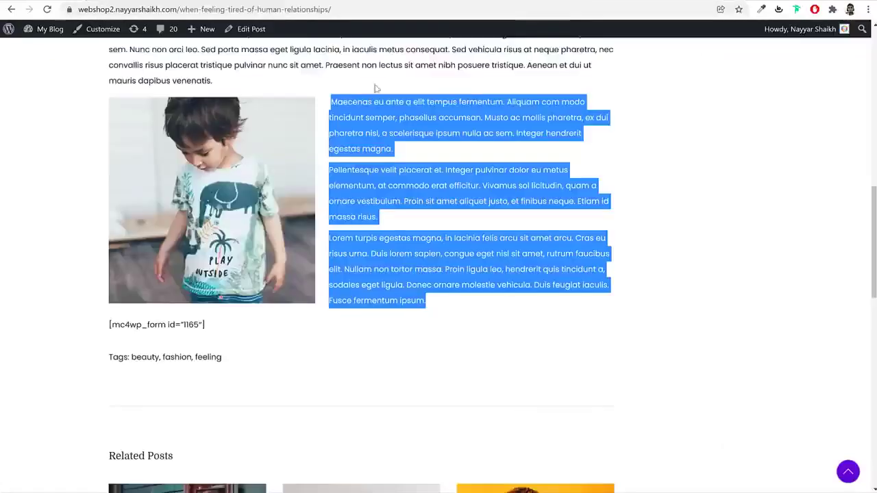
scroll(407, 174, up, 10)
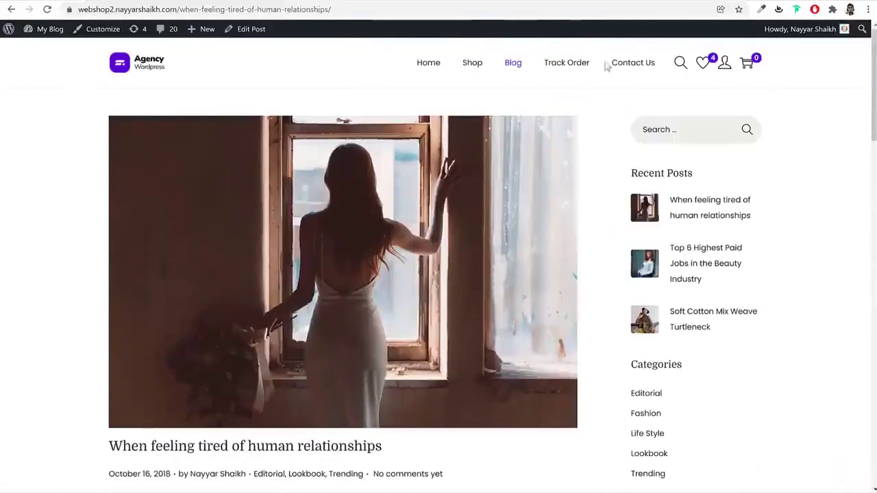
click(621, 67)
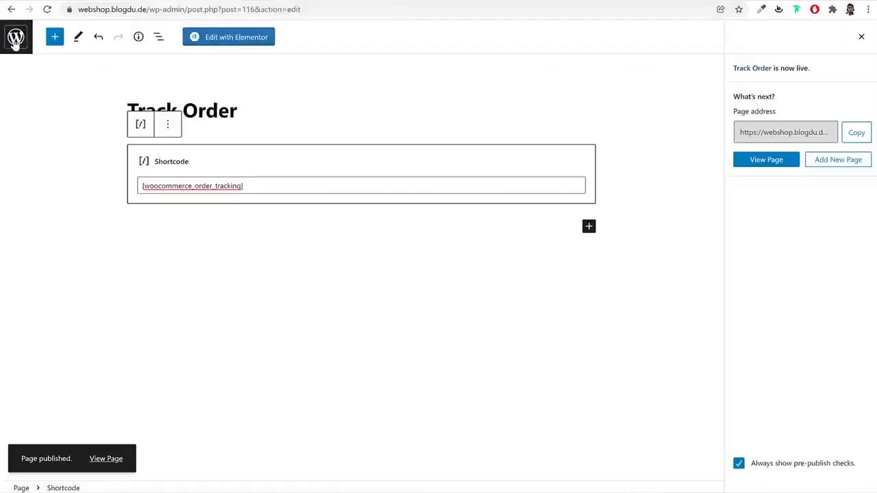
click(15, 40)
Publish a new page titled Contact and open it in Elementor
click(166, 60)
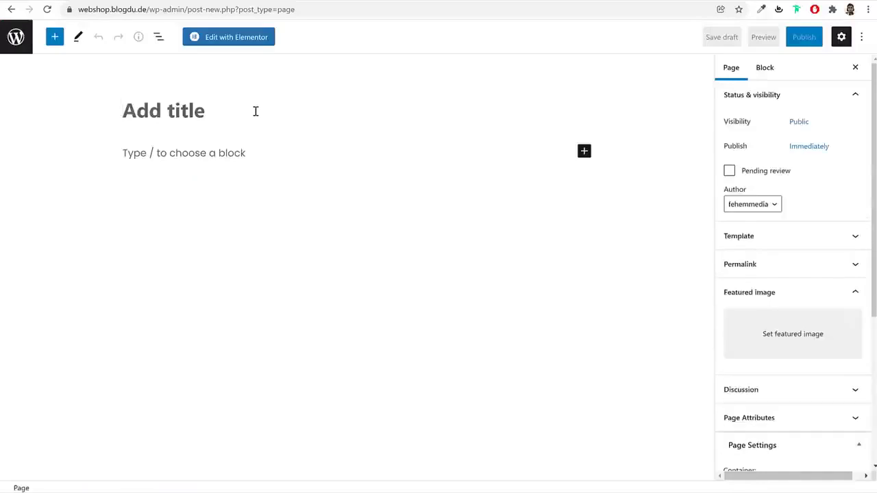
text(Contact)
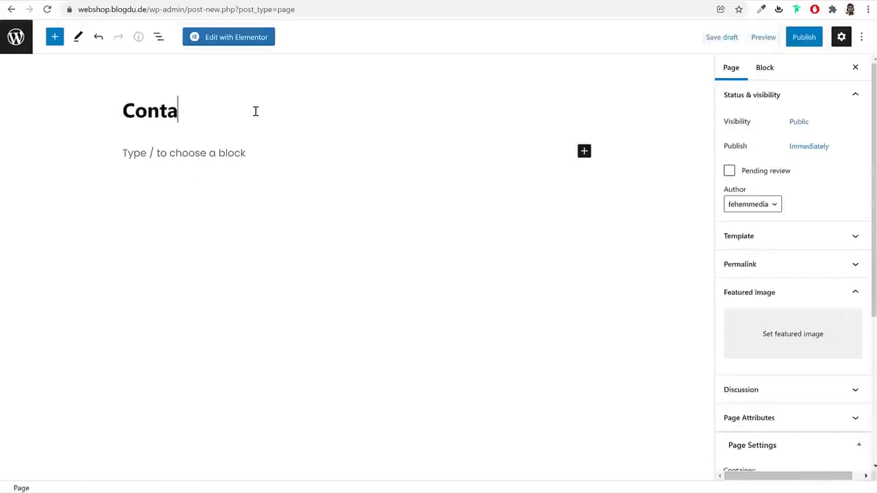
click(803, 37)
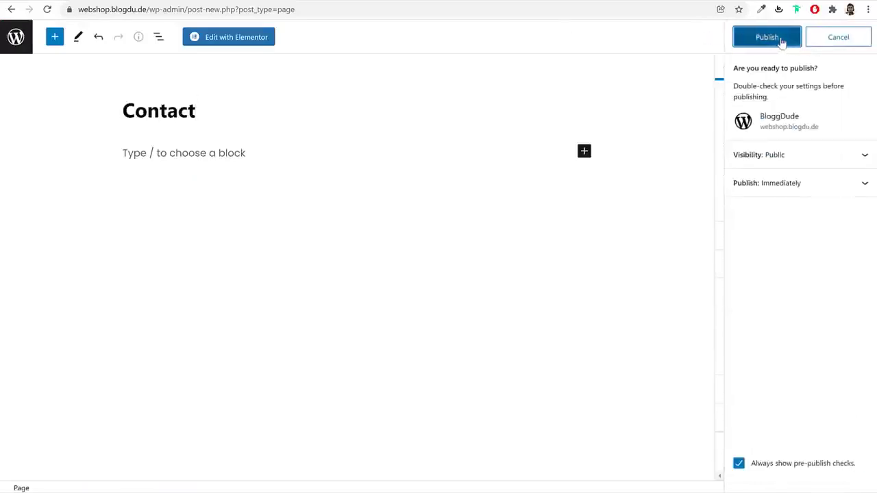
click(781, 38)
click(225, 39)
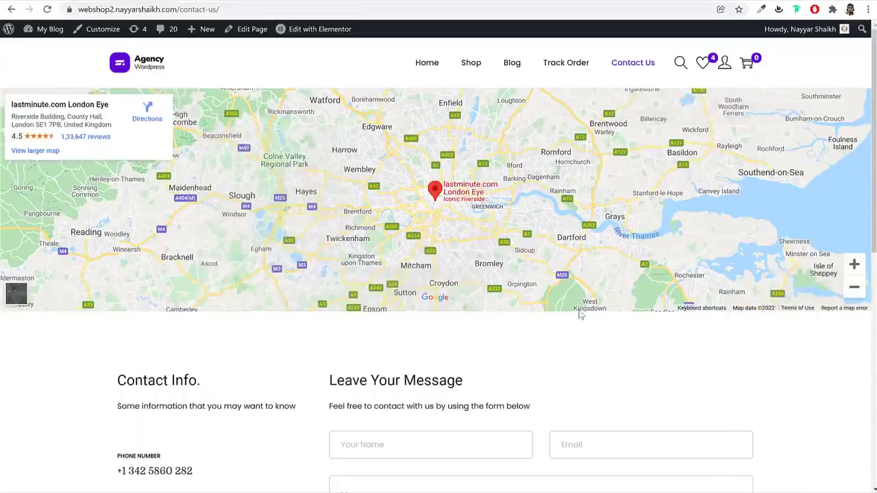
scroll(581, 327, down, 3)
scroll(576, 326, up, 3)
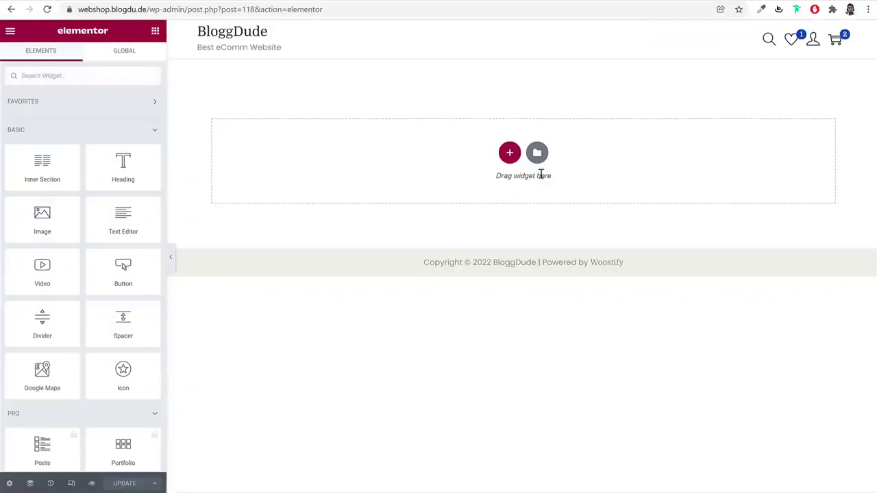
Try importing the Contact Page Woostify file from eComm 2022/Media/Pages into My Templates, then dismiss the error
click(539, 155)
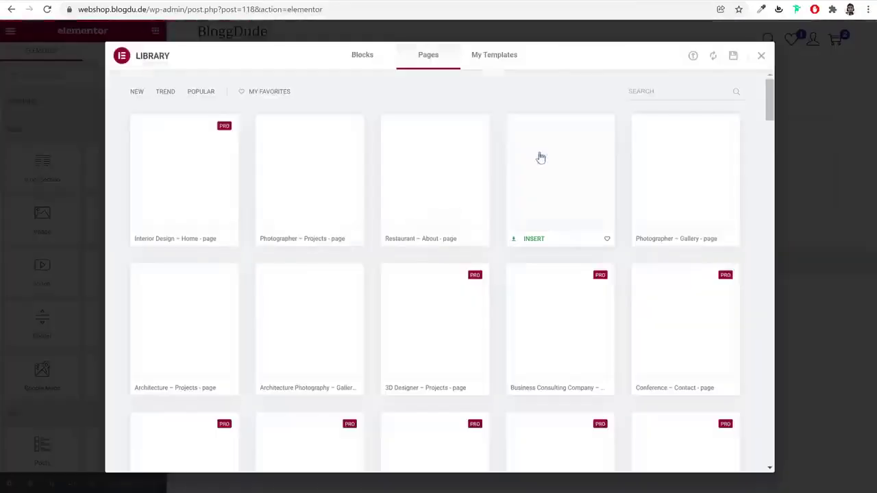
click(491, 60)
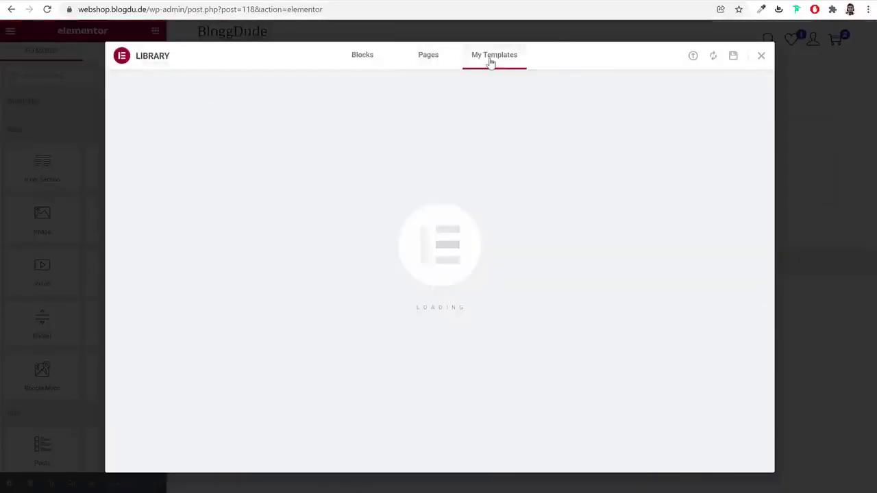
click(694, 56)
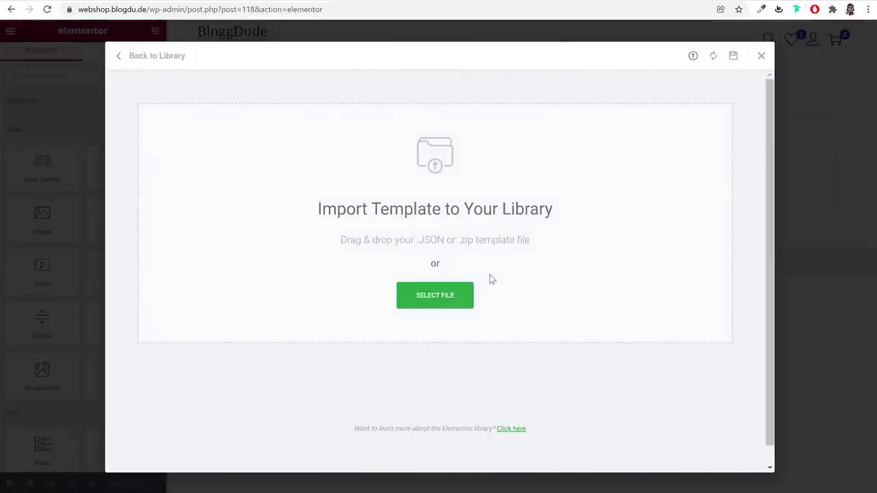
click(434, 304)
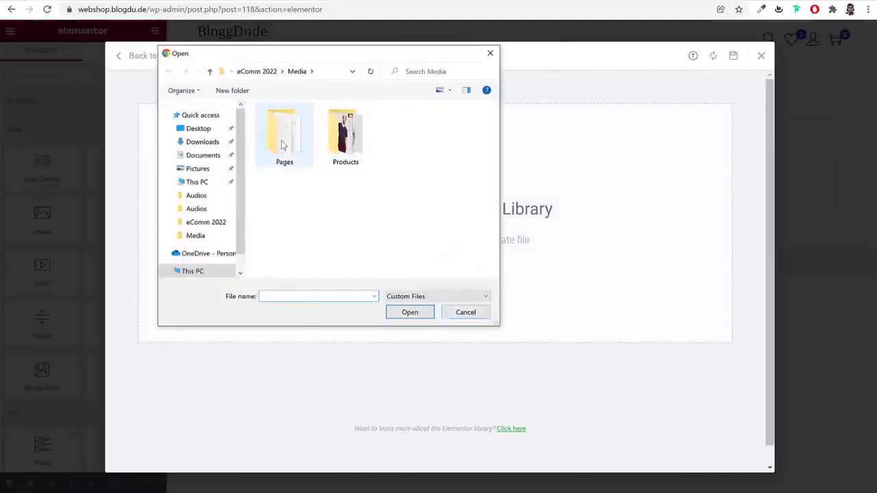
click(264, 72)
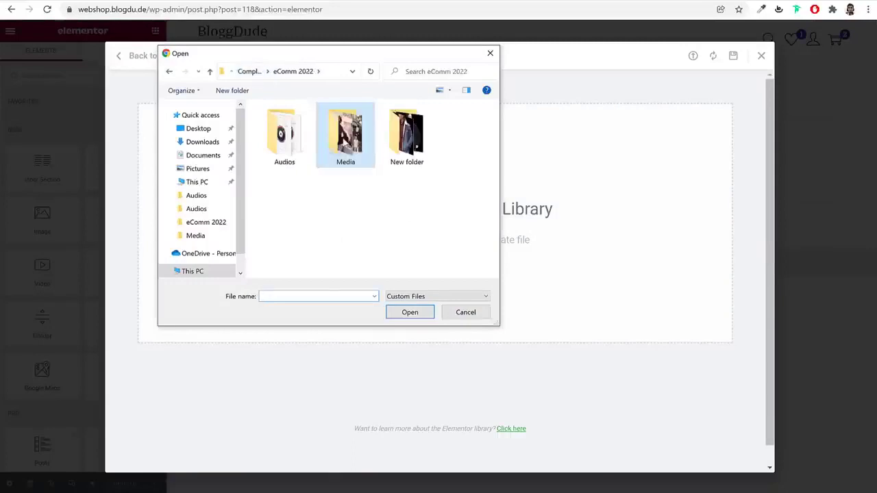
double_click(345, 143)
double_click(291, 142)
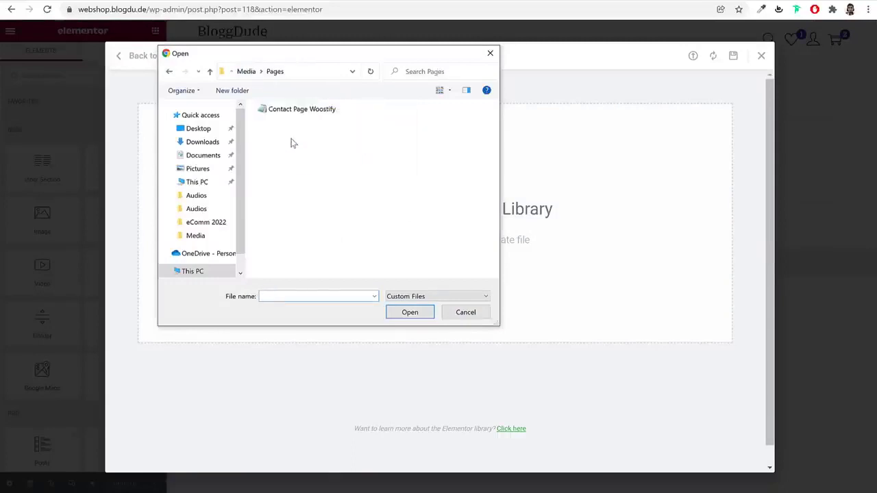
click(299, 112)
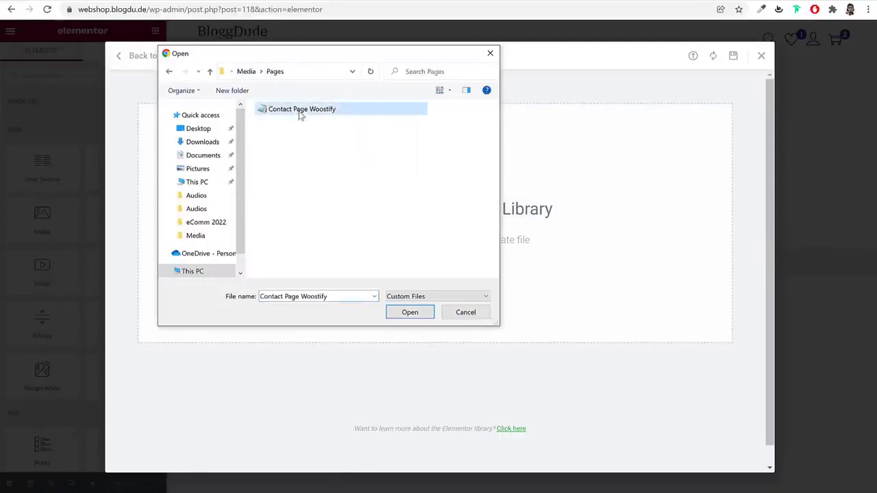
click(410, 312)
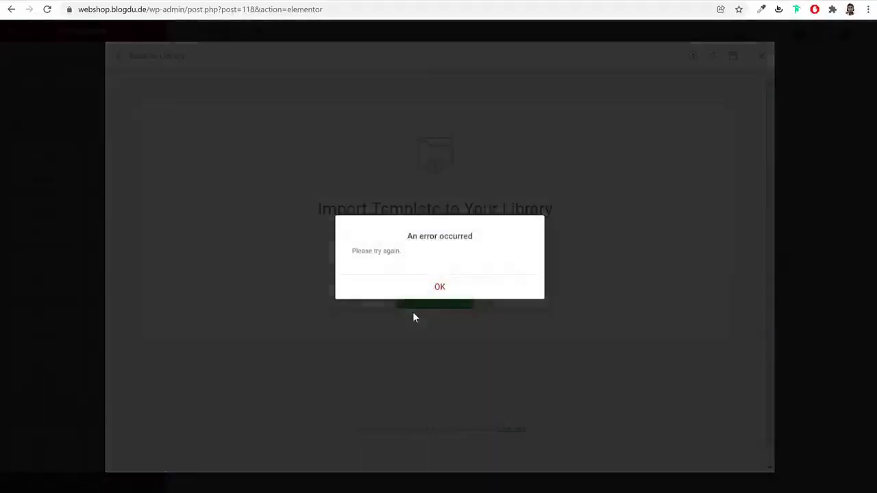
click(440, 289)
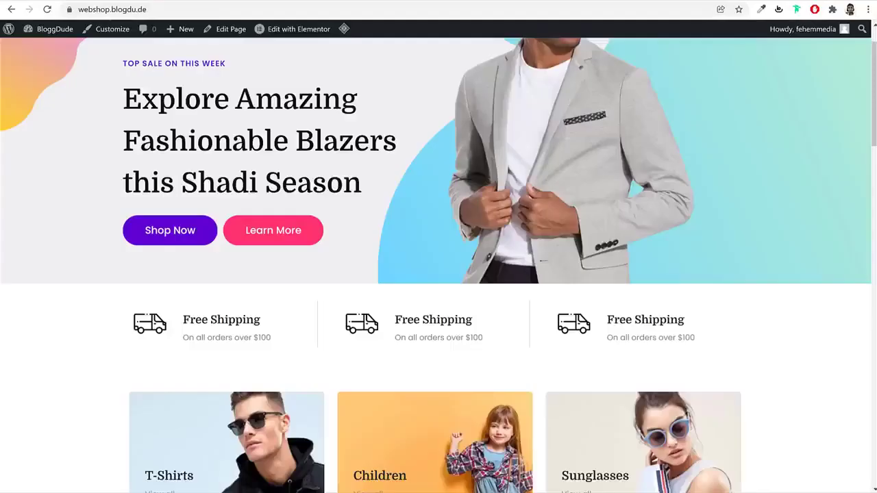
Import the Contact Page Woostify JSON file through the dashboard's Saved Templates import
click(60, 29)
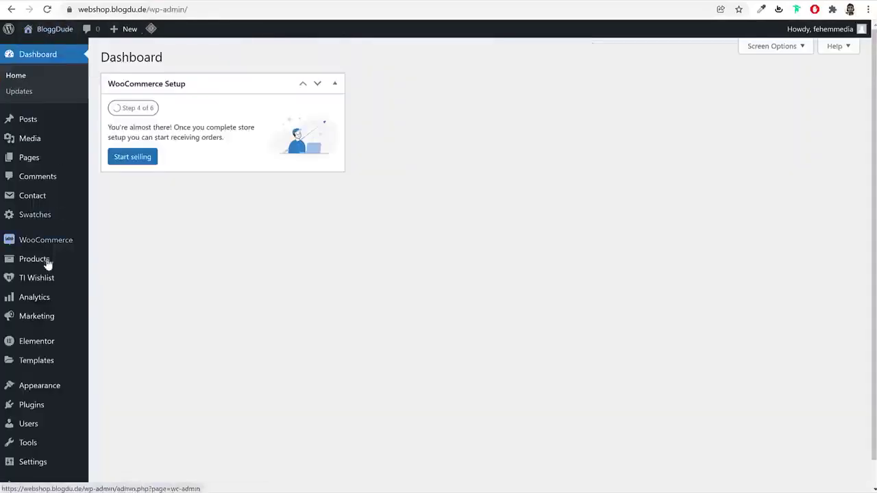
click(37, 361)
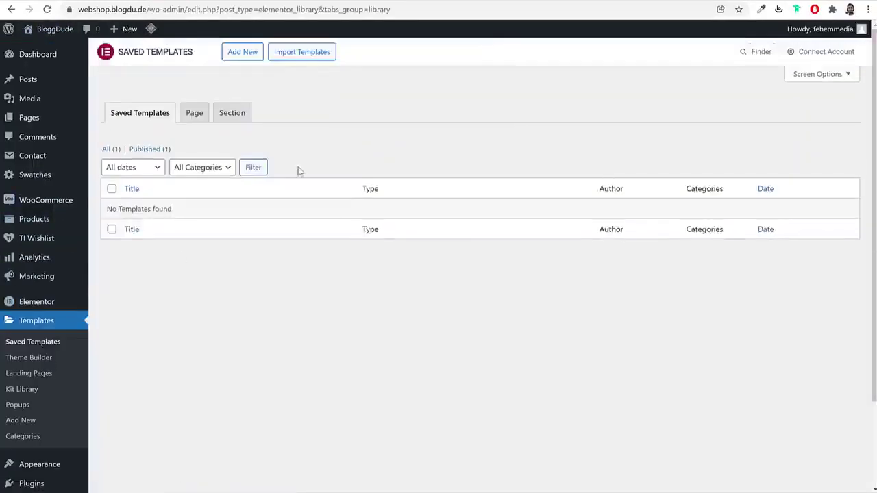
click(283, 55)
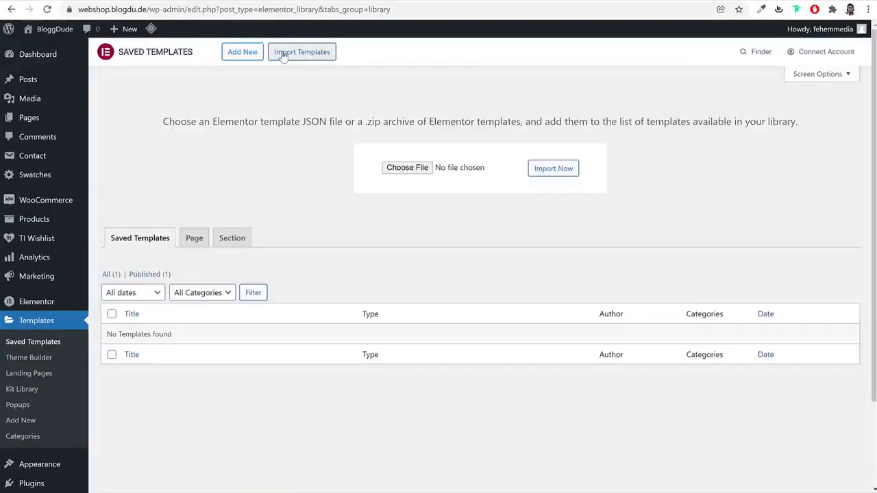
click(407, 168)
click(301, 109)
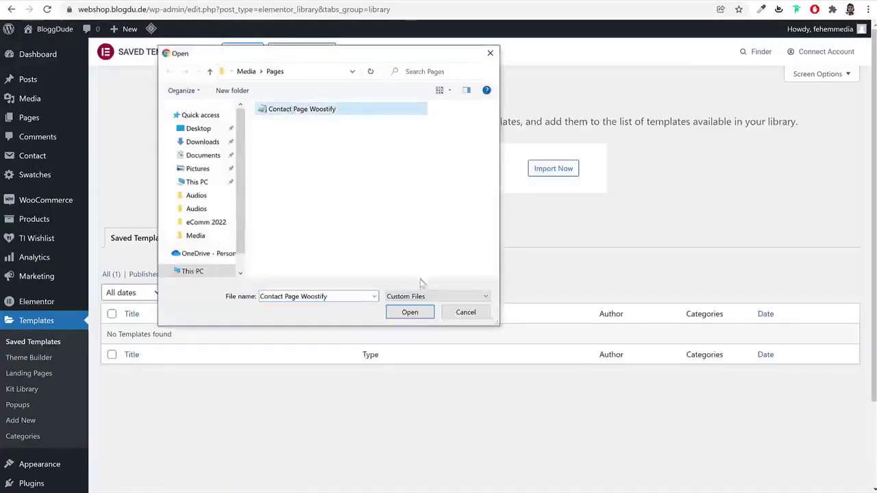
click(409, 314)
click(561, 169)
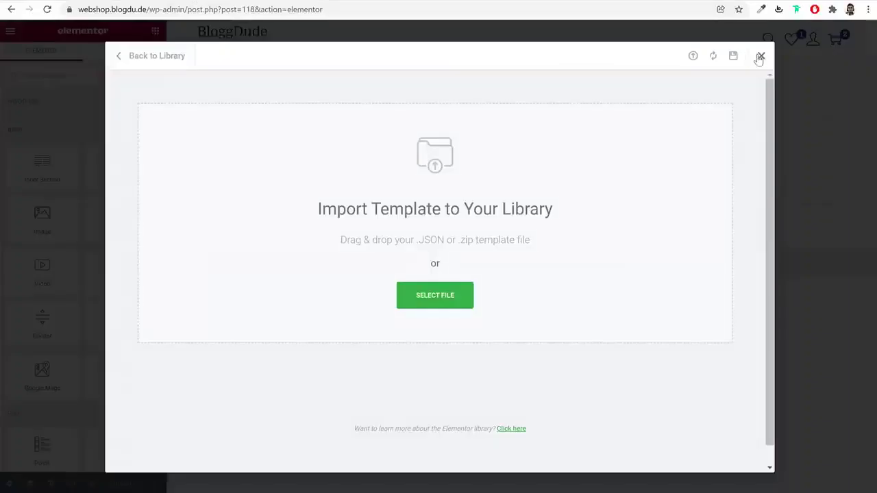
Insert the Contact Woostify template from My Templates into the Contact page
click(760, 57)
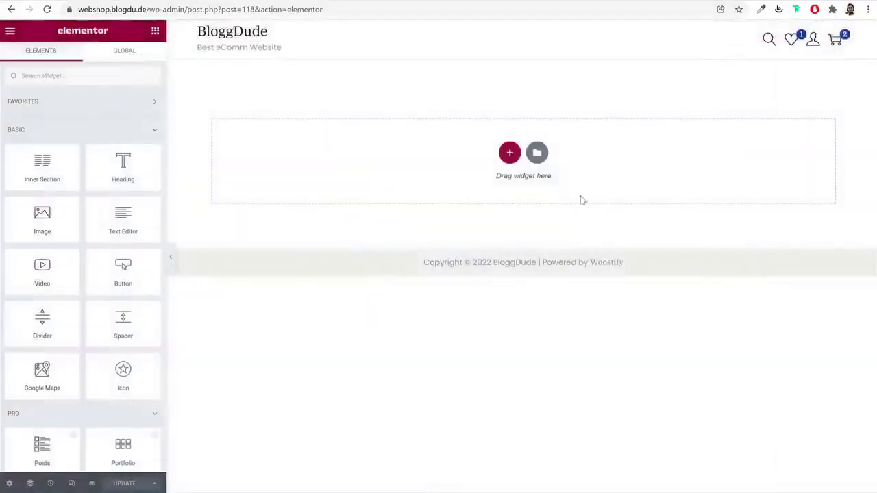
click(537, 152)
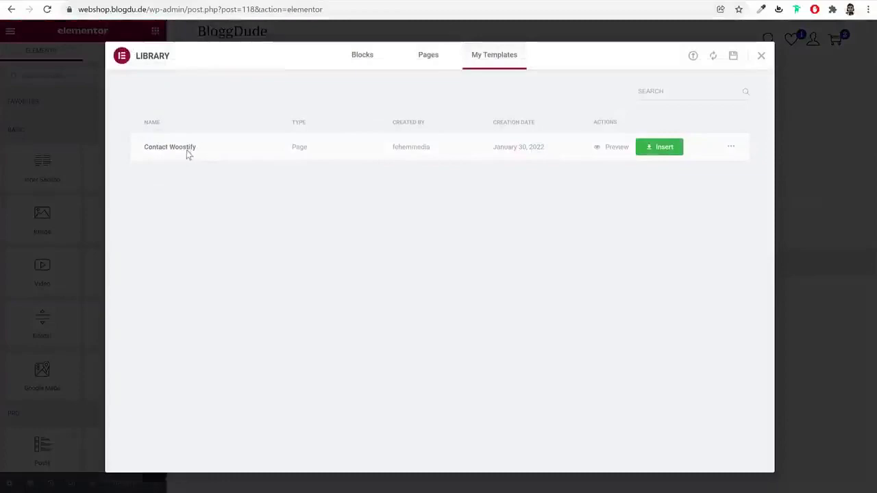
click(657, 147)
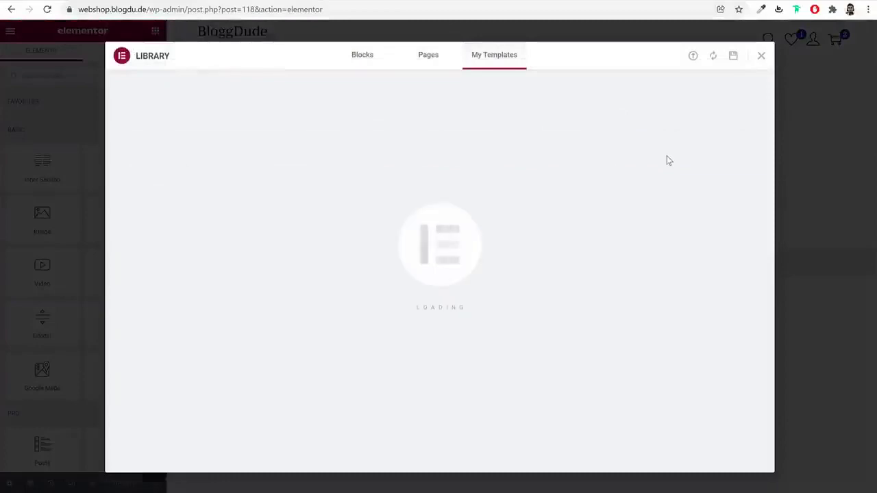
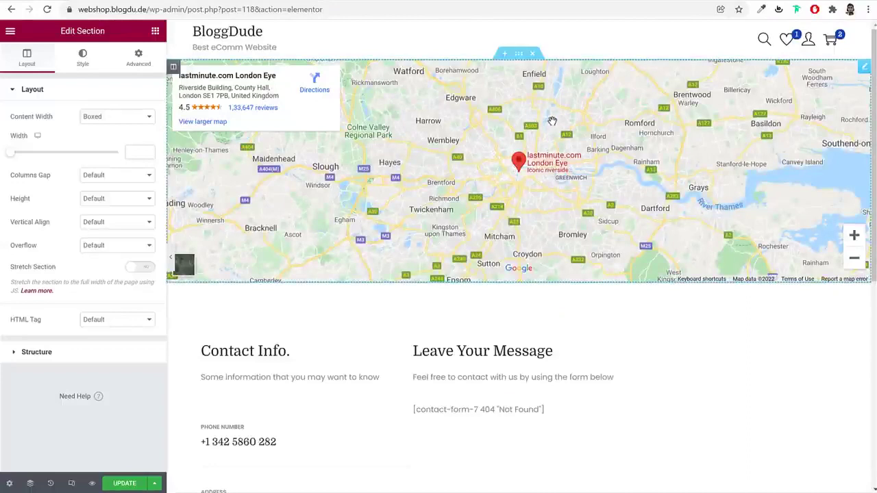
Set the Google Maps widget location to Mumbai with zoom 15
click(865, 69)
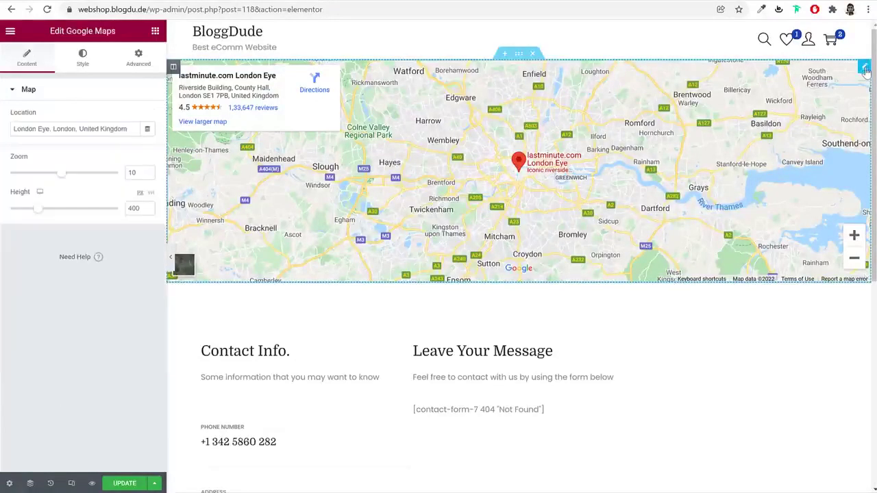
triple_click(106, 125)
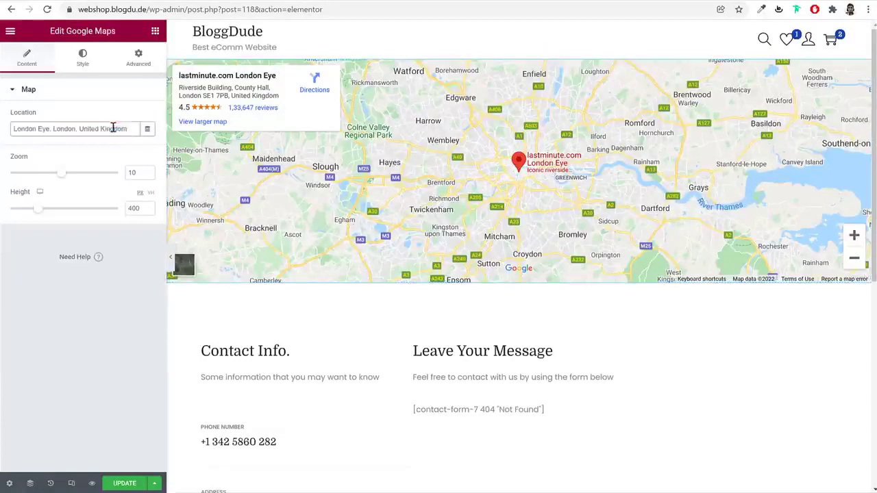
text(mumbai)
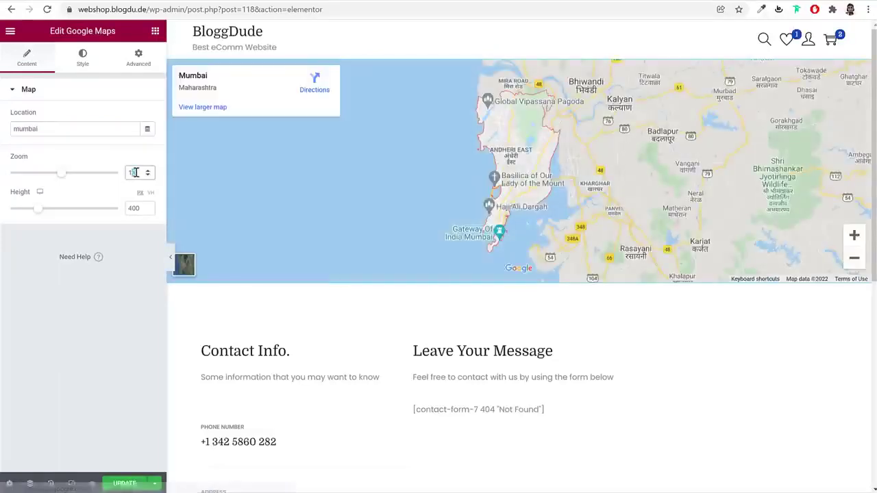
double_click(135, 172)
text(15)
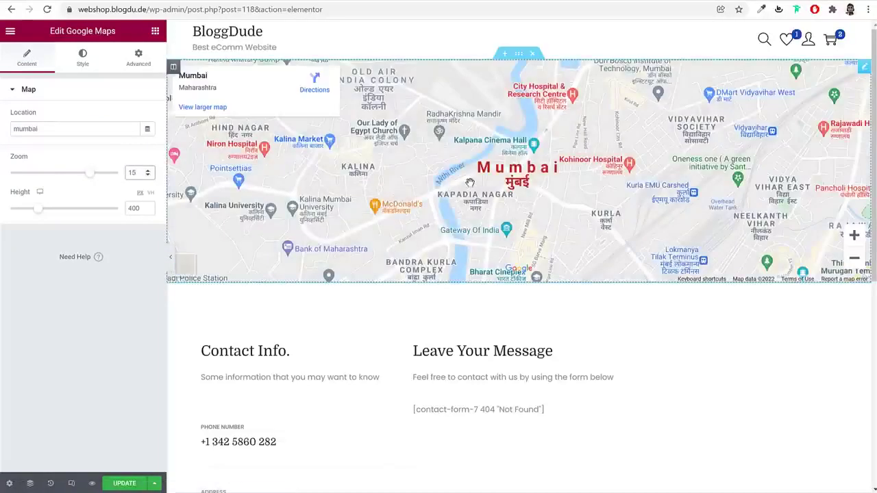
Replace the phone number in the contact details text block with a new number
scroll(535, 402, down, 3)
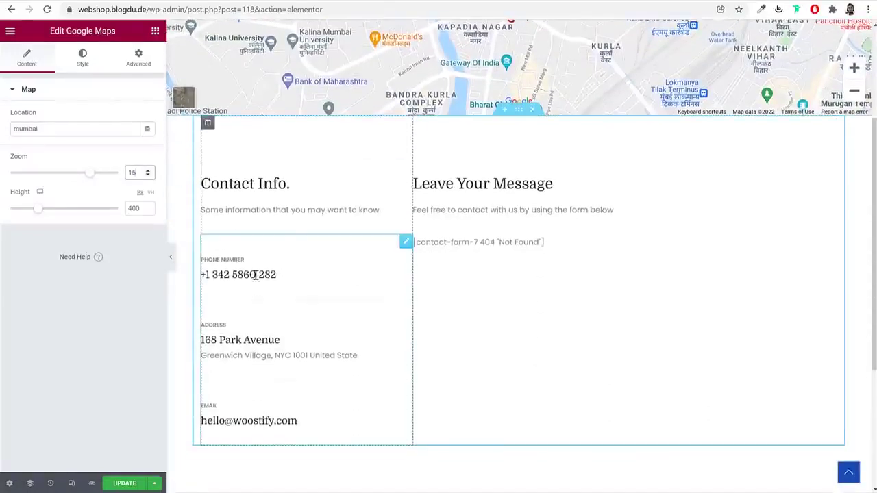
click(256, 274)
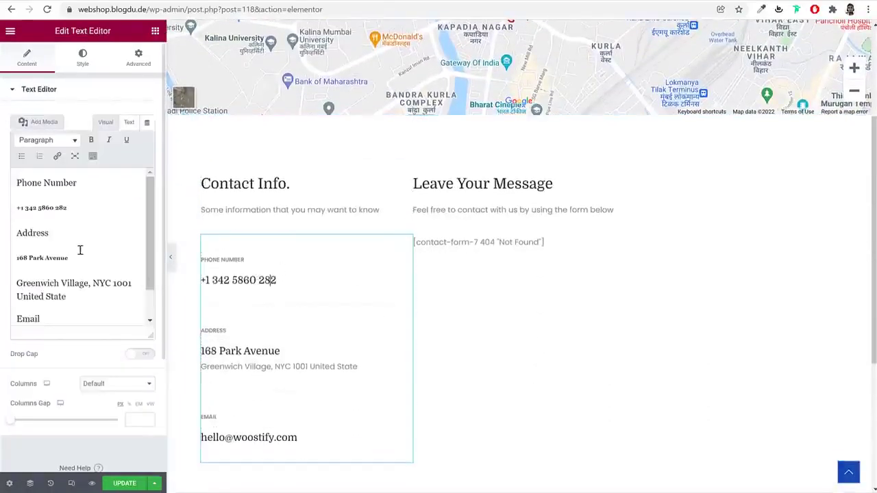
drag(79, 207, 26, 209)
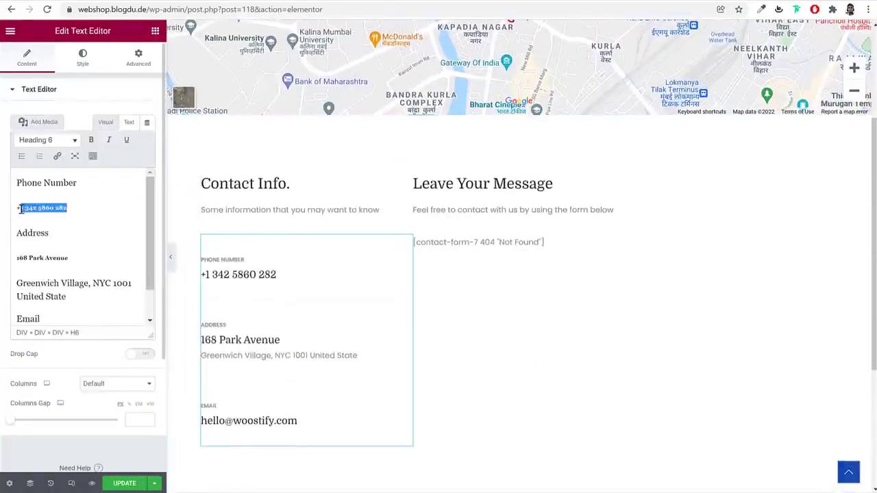
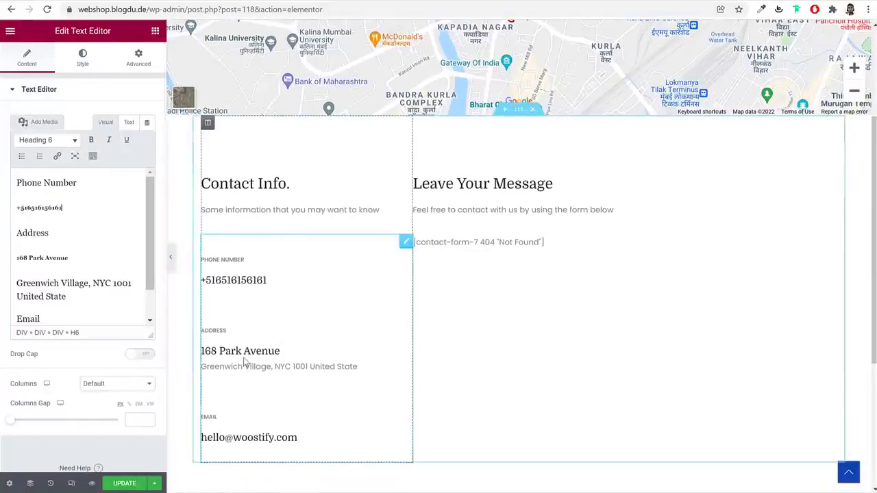
click(481, 245)
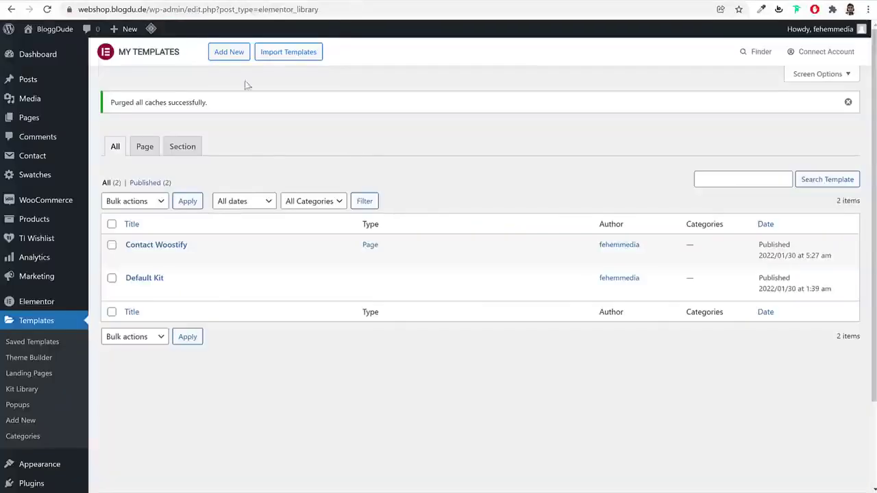
Copy the two-column form markup from the saved Media > Pages Contact Form file
click(37, 155)
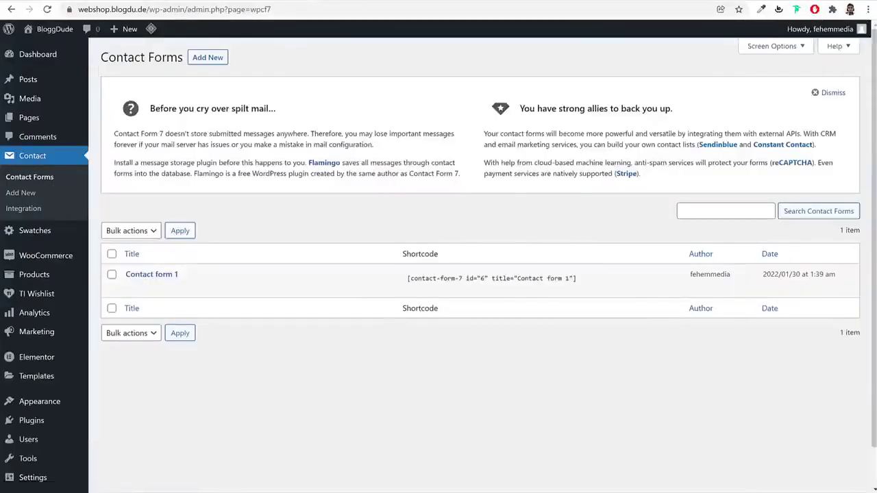
key(alt+Tab)
double_click(472, 175)
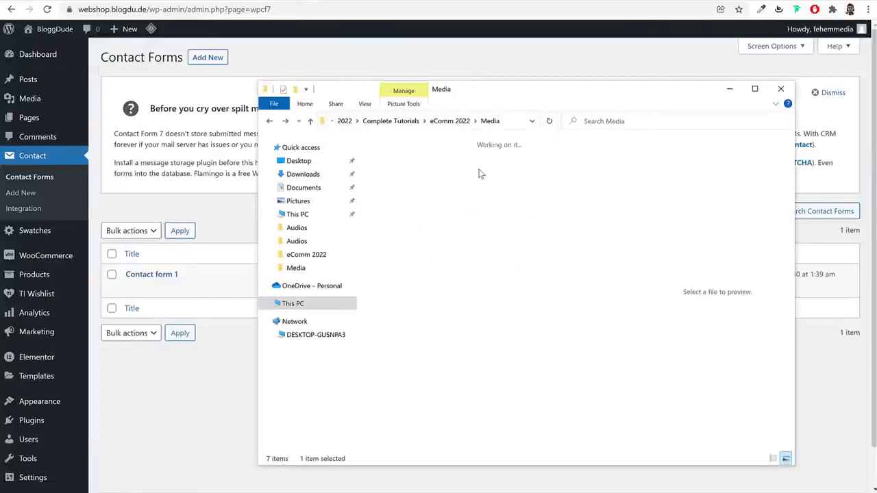
double_click(395, 164)
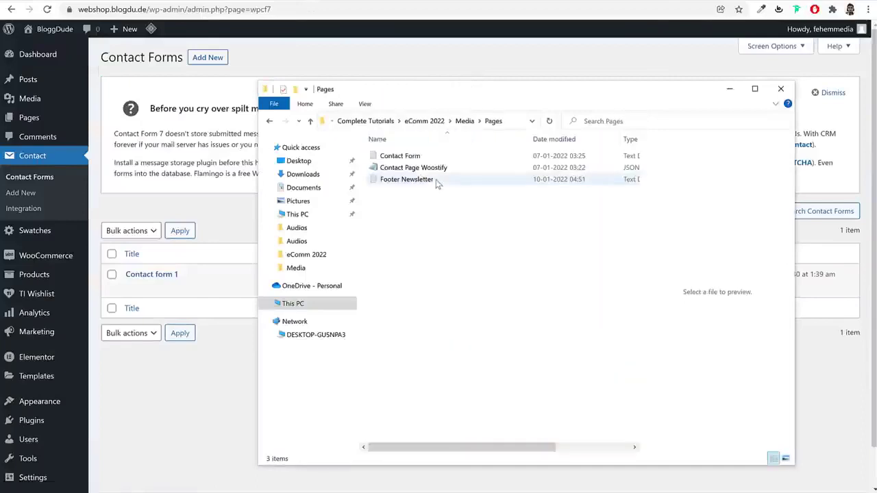
click(414, 157)
double_click(435, 159)
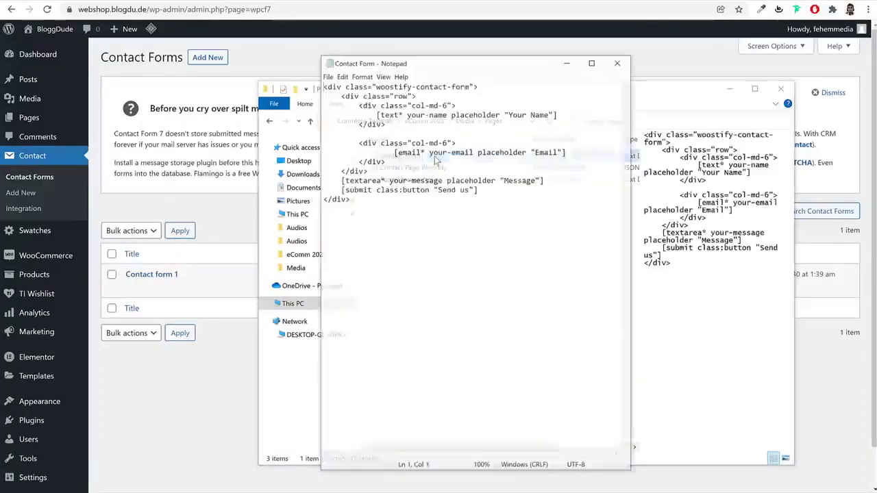
key(ctrl+a)
key(ctrl+c)
click(619, 62)
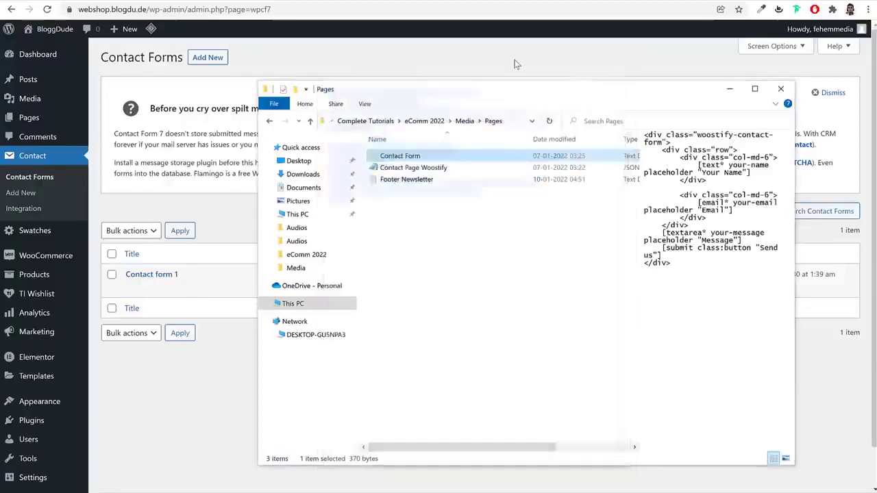
click(186, 198)
Create and save a form titled Contact using the pasted markup, then copy its shortcode
click(205, 58)
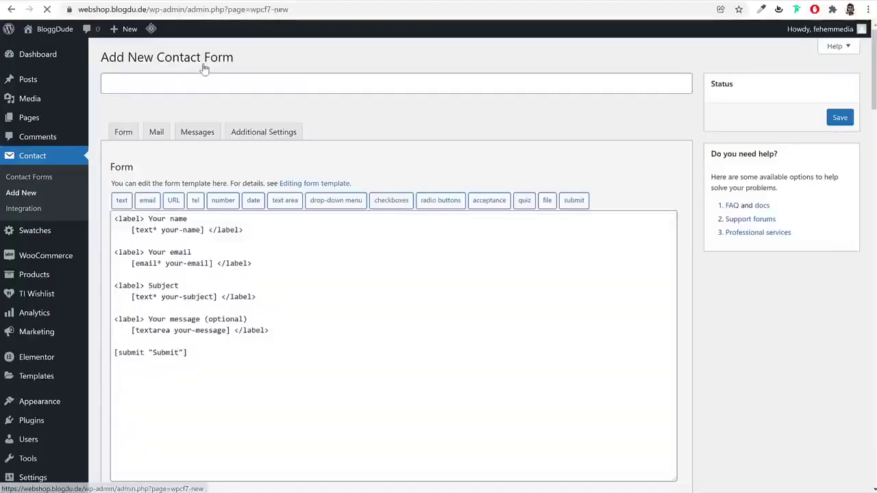
click(220, 87)
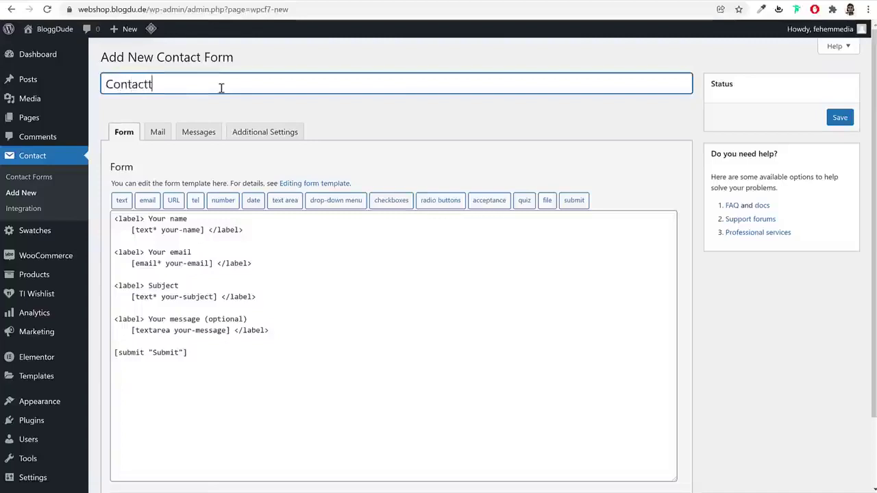
drag(245, 366, 111, 216)
key(BackSpace)
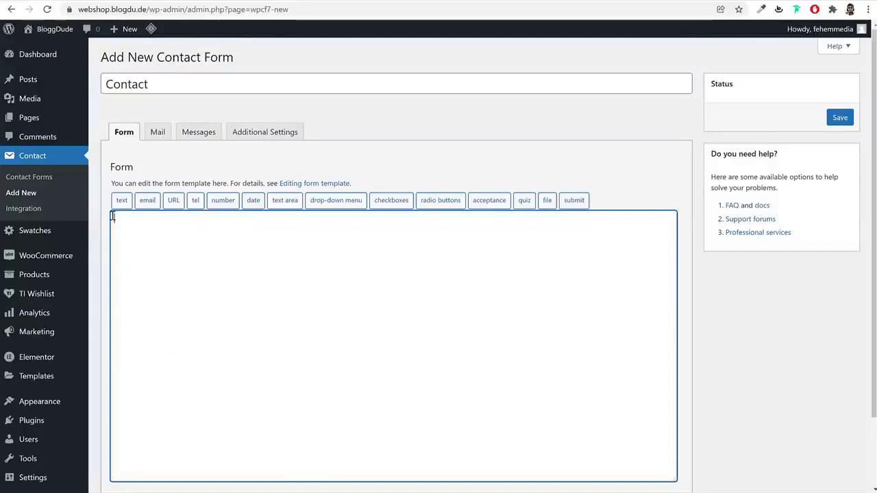
key(ctrl+v)
click(840, 117)
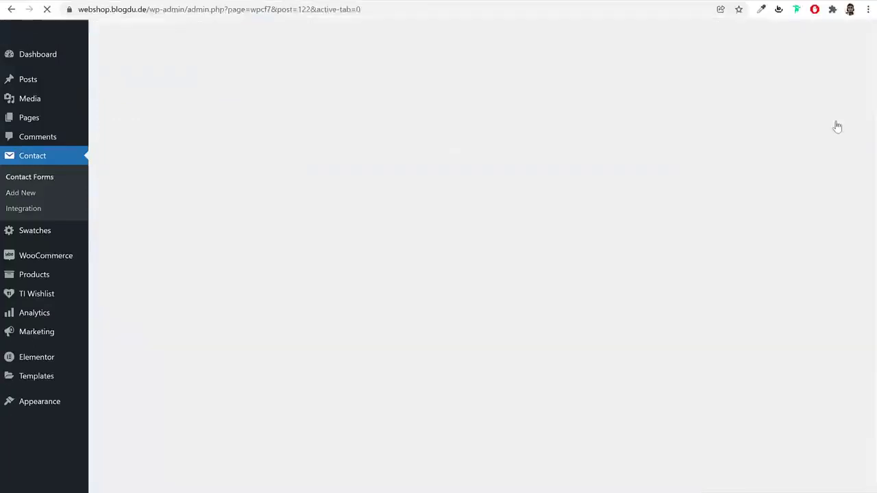
click(222, 162)
right_click(215, 154)
click(231, 167)
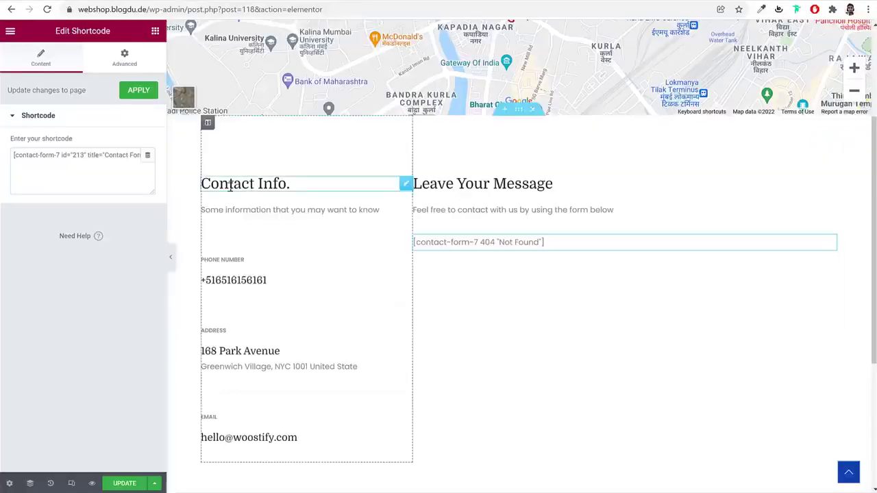
Replace the shortcode widget's old shortcode with the new Contact form shortcode and update the page
click(116, 165)
key(ctrl+a)
key(ctrl+v)
scroll(578, 263, down, 3)
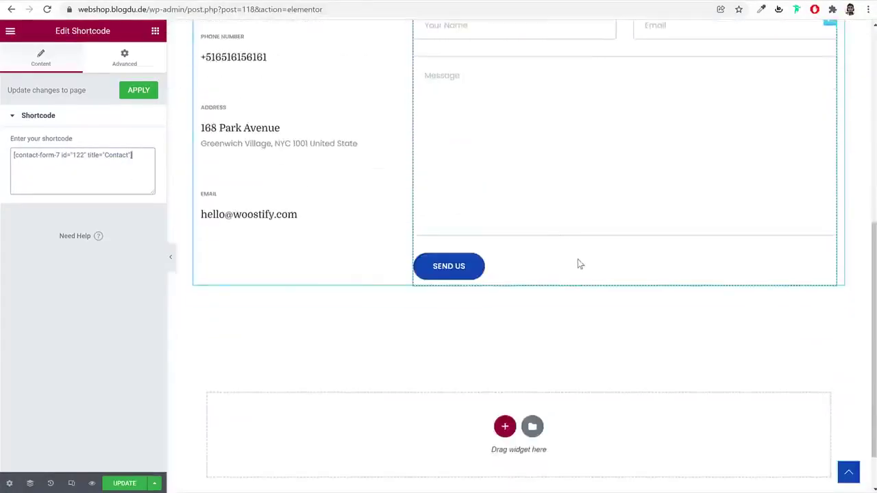
click(127, 485)
Go to the WordPress dashboard by trimming the address to wp-admin/
scroll(551, 349, up, 5)
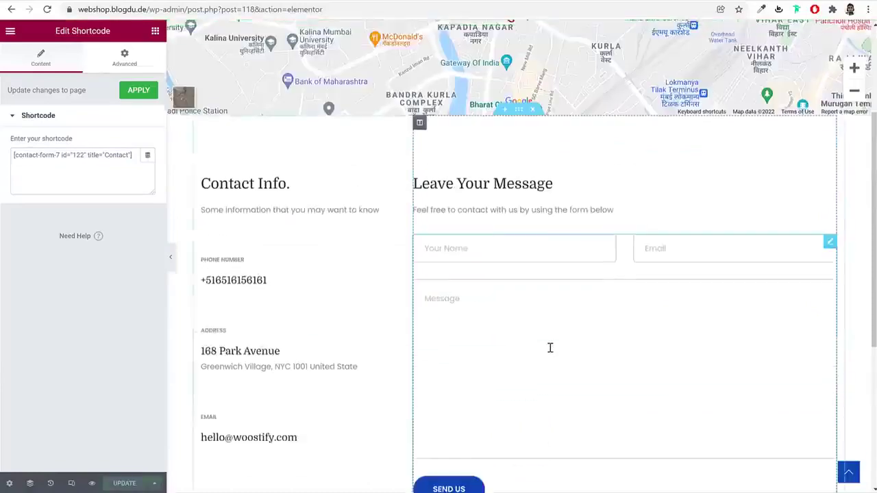
drag(184, 9, 463, 37)
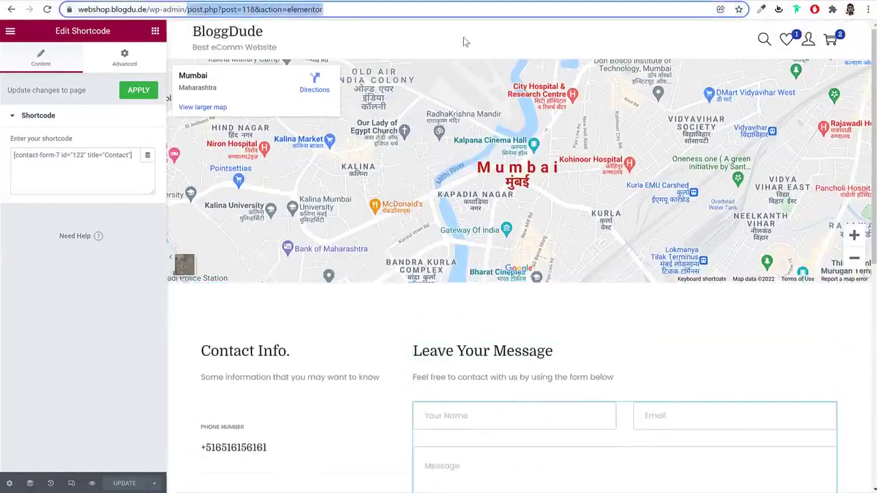
key(BackSpace)
key(Return)
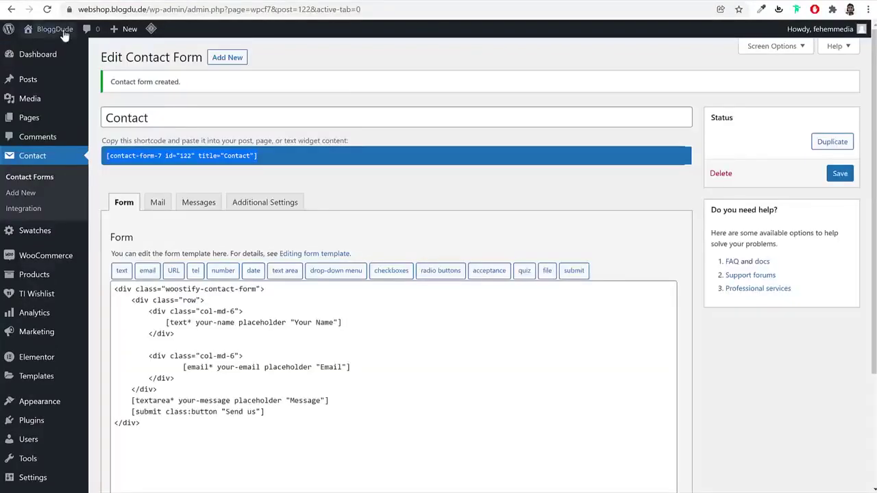
Look over the live shop storefront, then go to Appearance > Menus
click(63, 35)
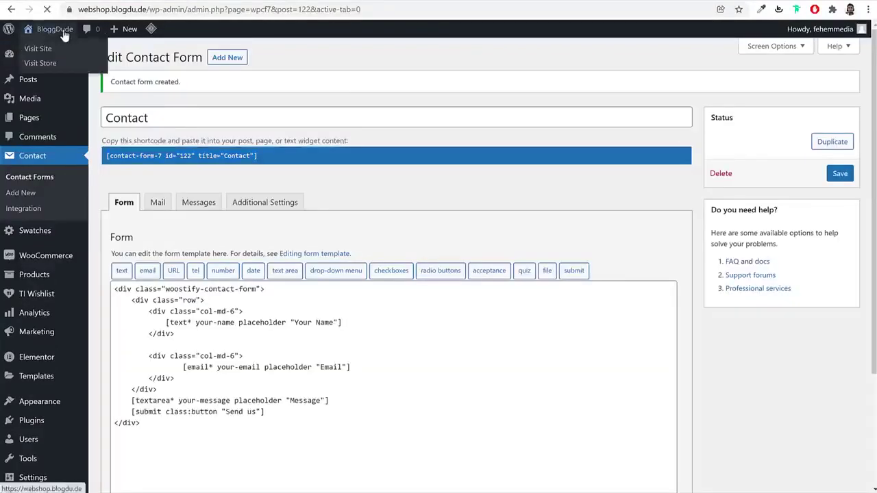
scroll(618, 217, down, 15)
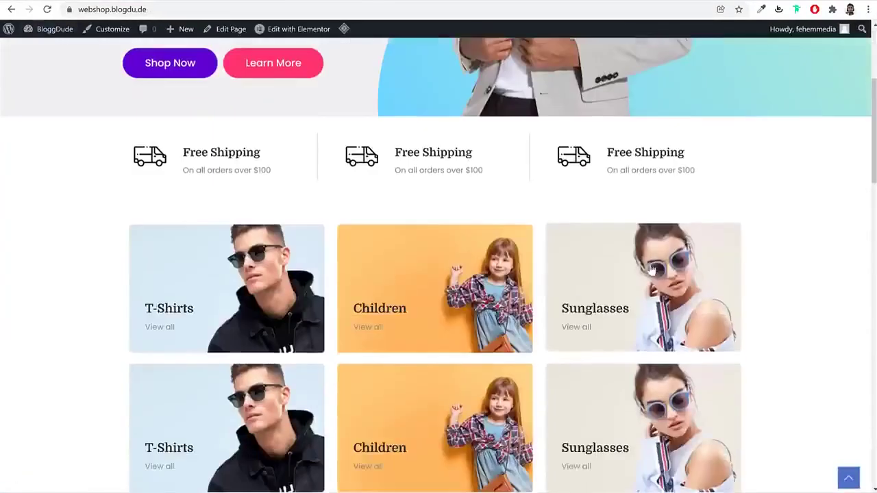
scroll(652, 272, down, 5)
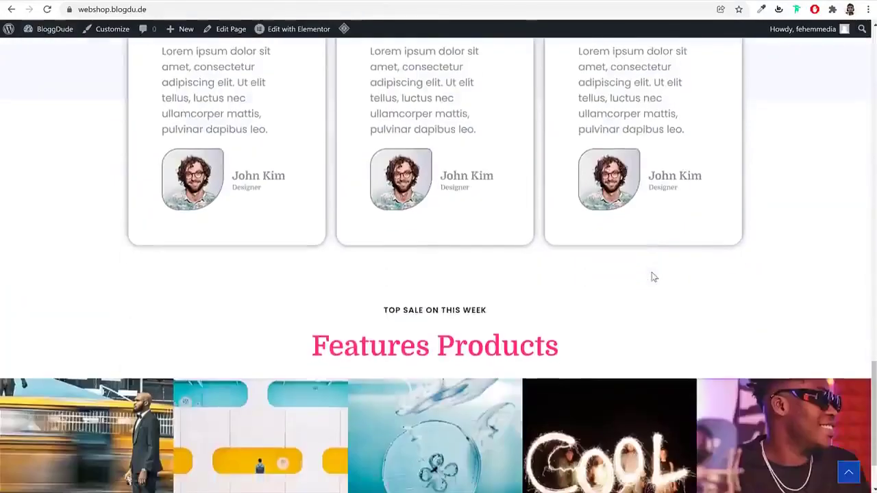
key(Home)
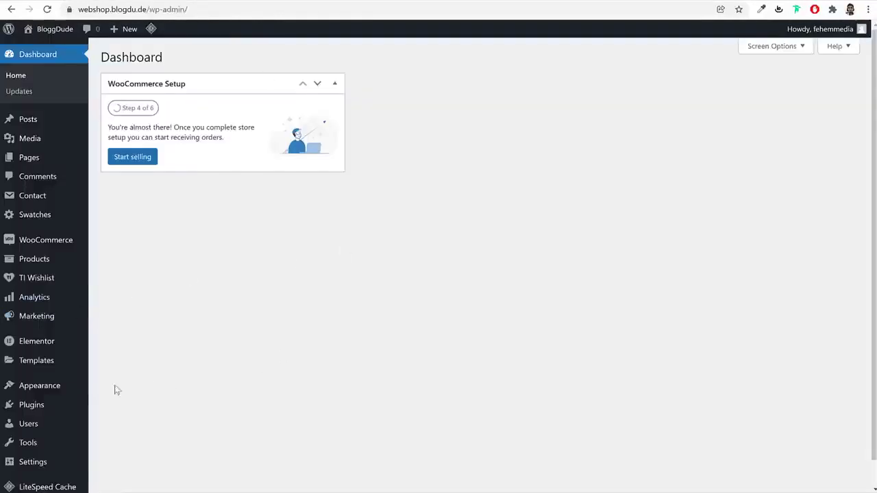
mouse_move(55, 391)
click(110, 417)
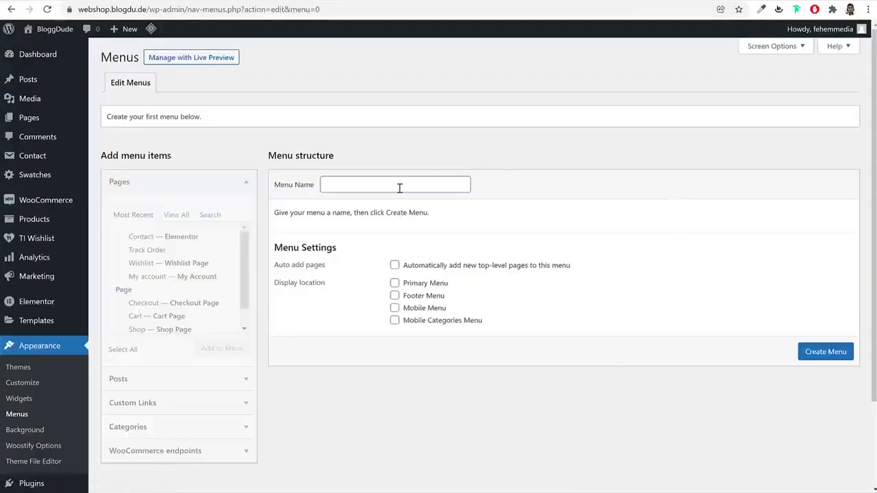
Add Home, Blog, Contact, Shop and Track Order to Main Menu, with Shop right after Home
click(399, 188)
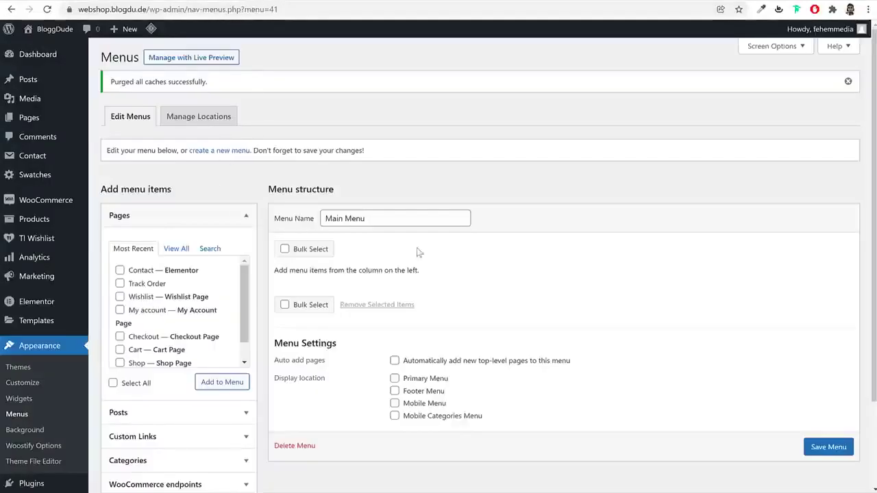
scroll(419, 253, down, 3)
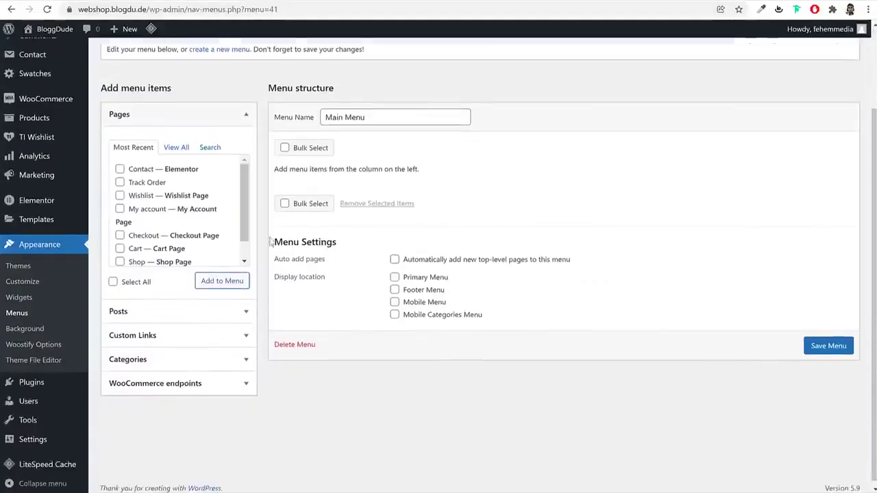
click(176, 142)
click(136, 165)
click(136, 178)
click(140, 218)
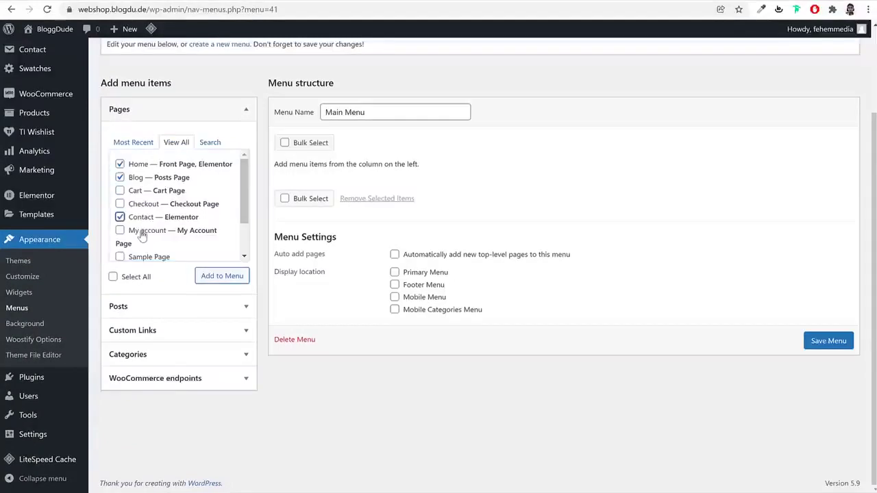
scroll(157, 236, down, 2)
click(143, 222)
click(147, 235)
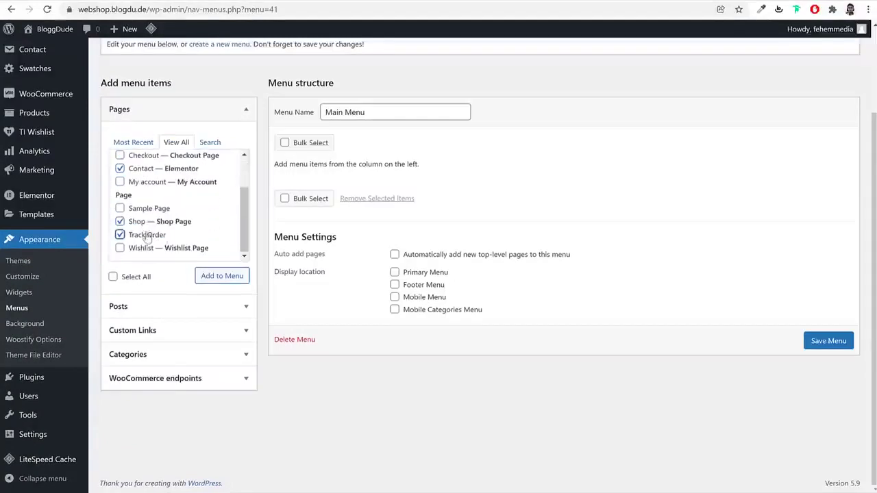
click(217, 276)
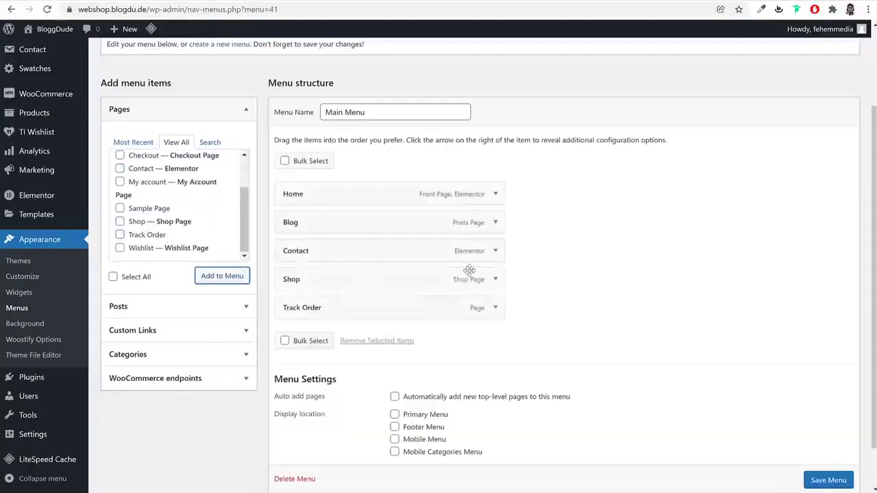
drag(372, 277, 377, 219)
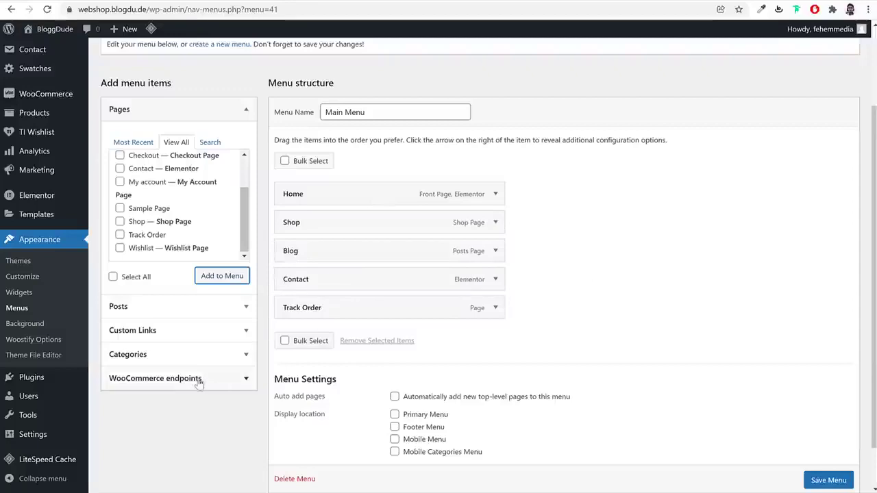
Enable product categories and add Books and Jackets as sub items under Shop
scroll(696, 264, up, 2)
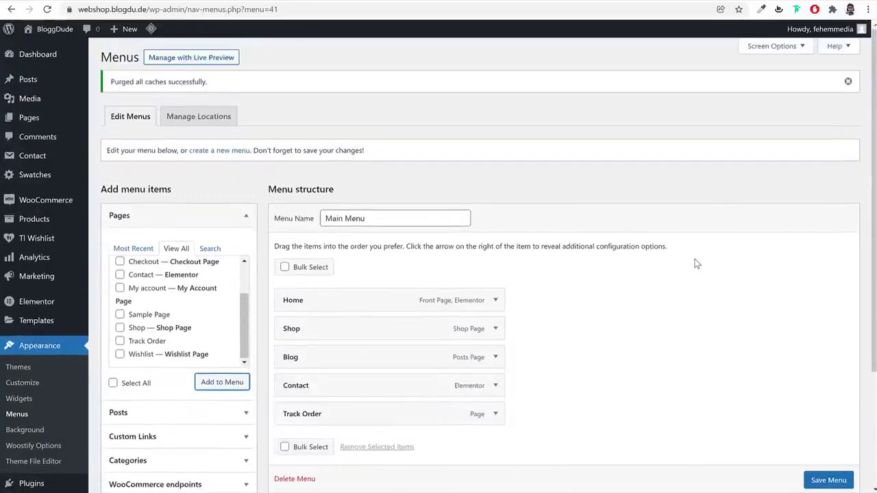
click(766, 48)
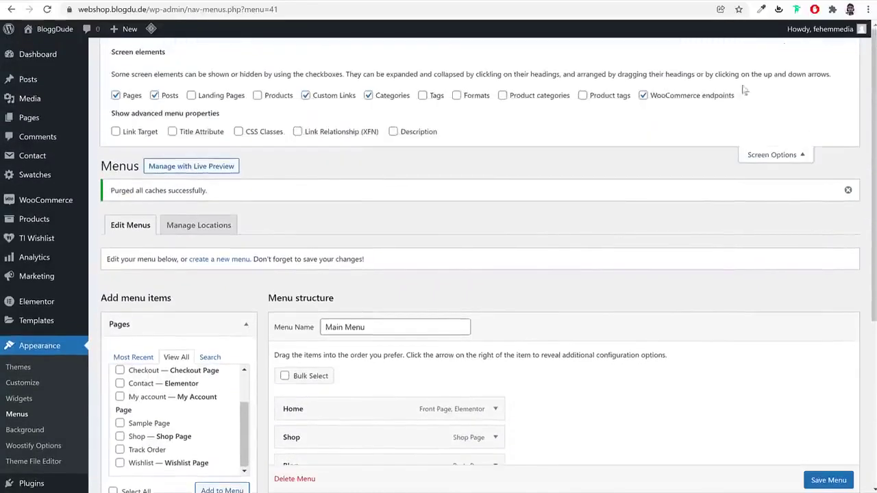
click(526, 98)
click(770, 156)
scroll(362, 255, down, 2)
click(172, 106)
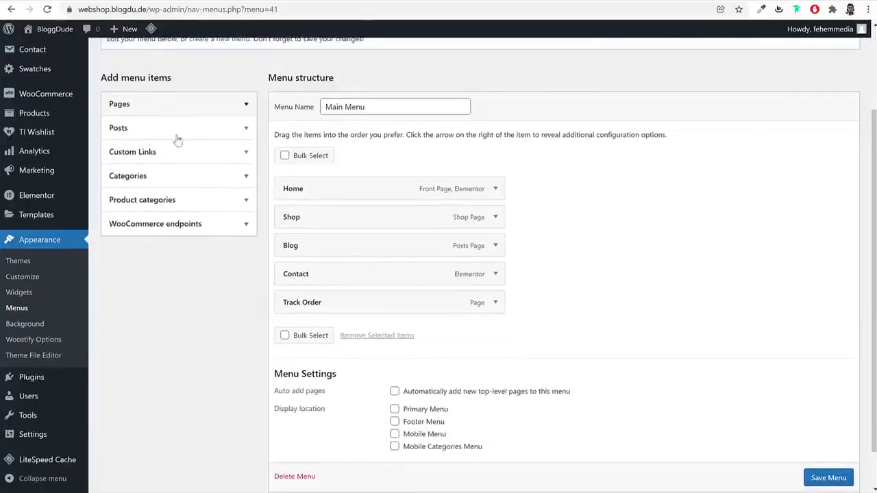
click(177, 202)
click(170, 233)
click(120, 254)
click(120, 268)
click(221, 309)
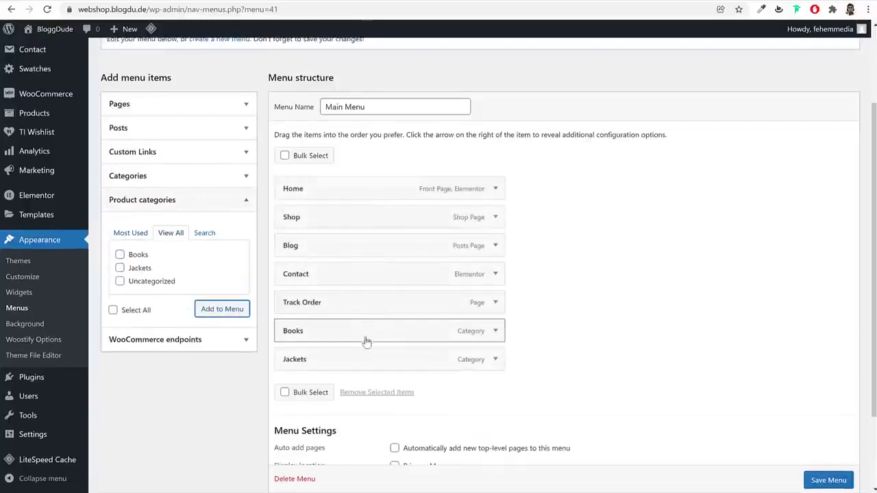
drag(352, 361, 349, 280)
Assign Main Menu to the Primary Menu location and save it
scroll(637, 253, down, 2)
click(442, 366)
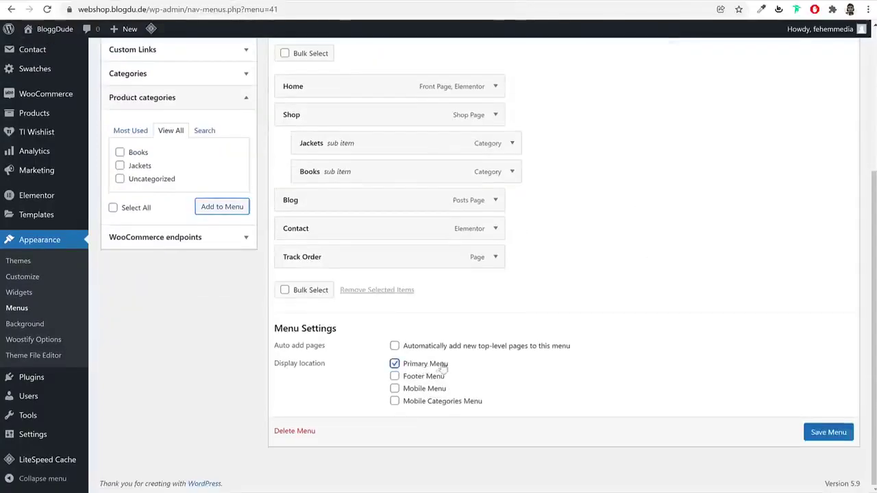
drag(457, 367, 405, 367)
click(830, 431)
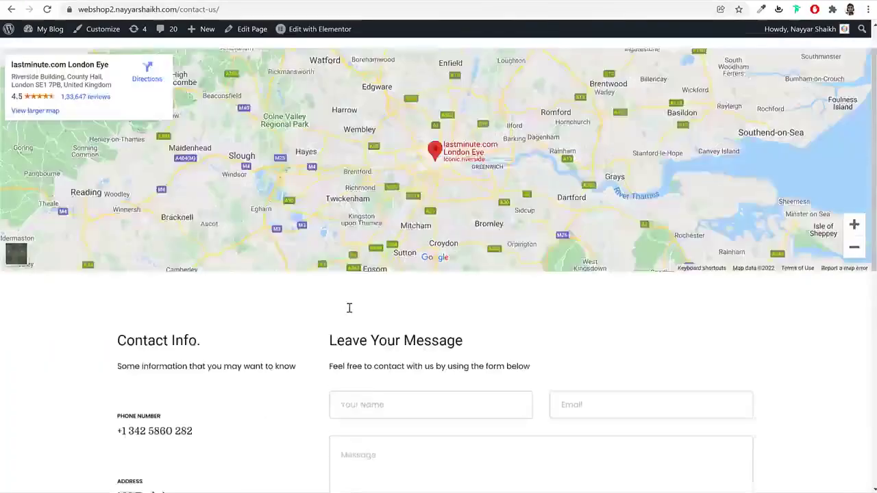
scroll(349, 308, down, 7)
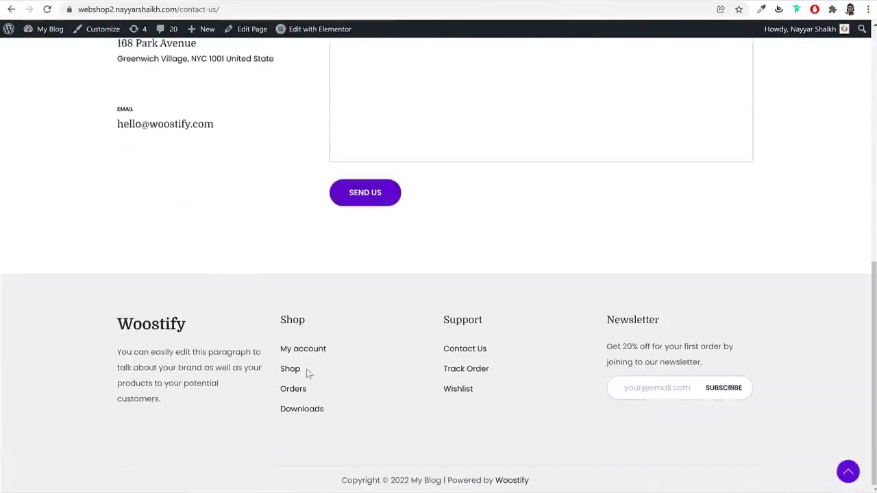
double_click(287, 321)
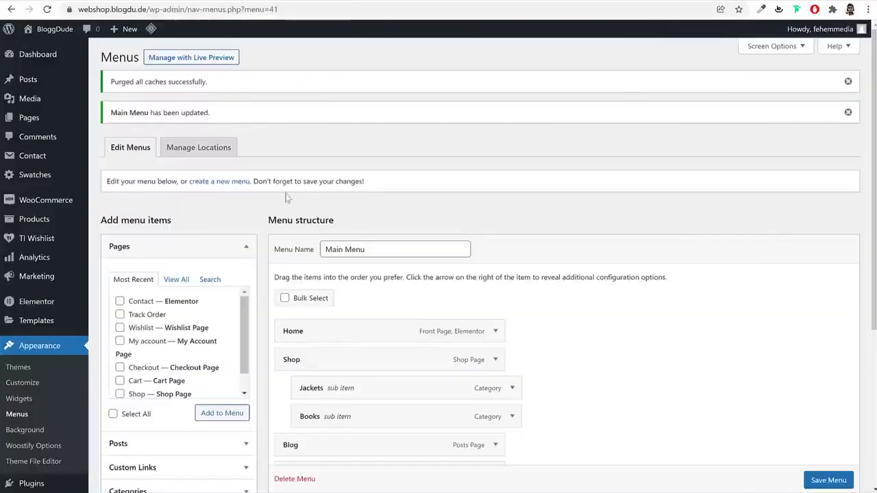
click(232, 182)
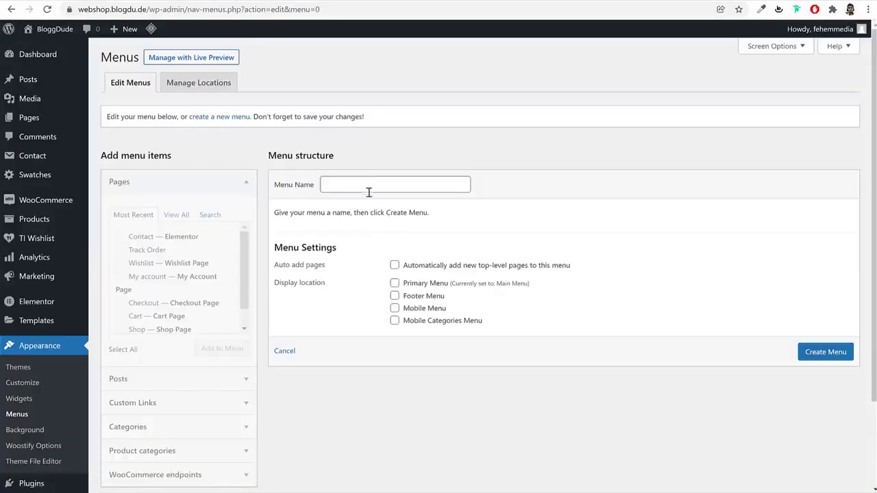
Create a menu named Shop and add the Orders, Downloads and Logout endpoints
click(369, 187)
text(Shop)
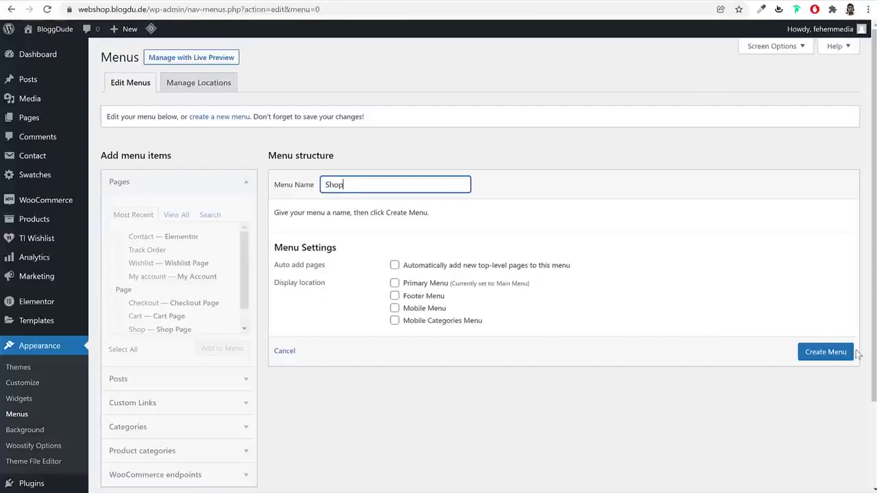
click(831, 356)
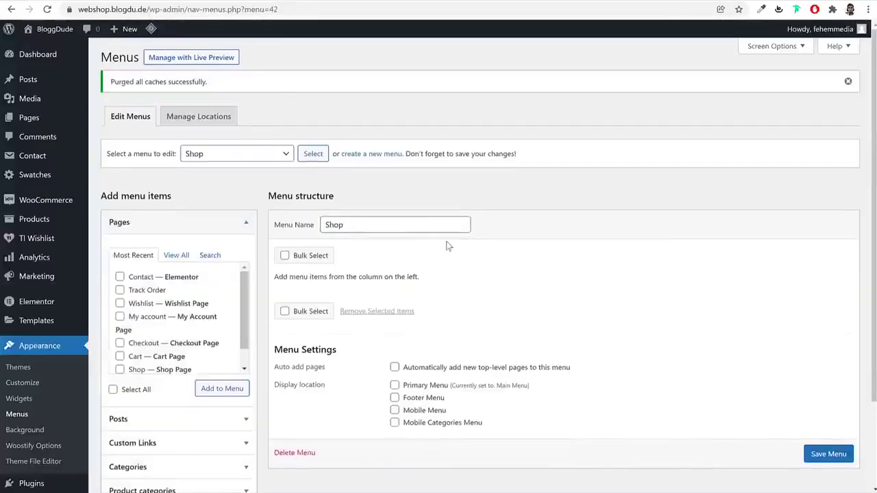
scroll(446, 245, down, 2)
click(204, 417)
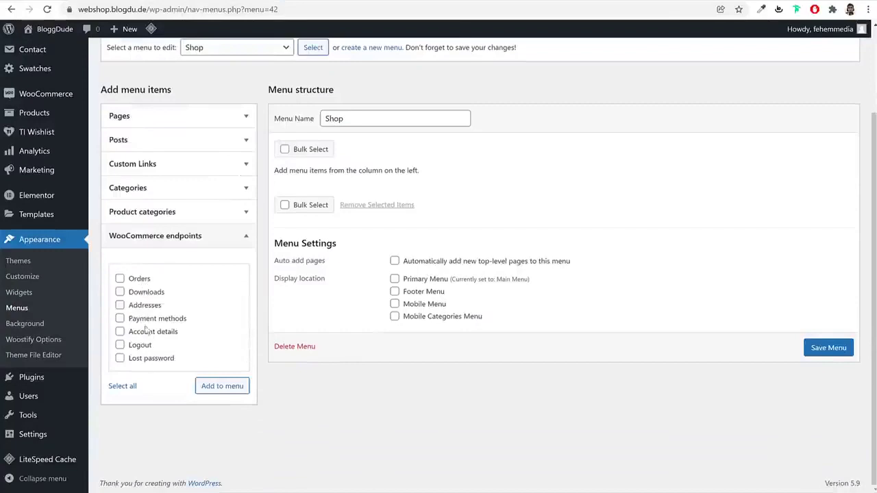
click(139, 280)
click(144, 293)
click(145, 345)
click(224, 392)
Add the My account page at the top of the Shop menu and save it
click(162, 125)
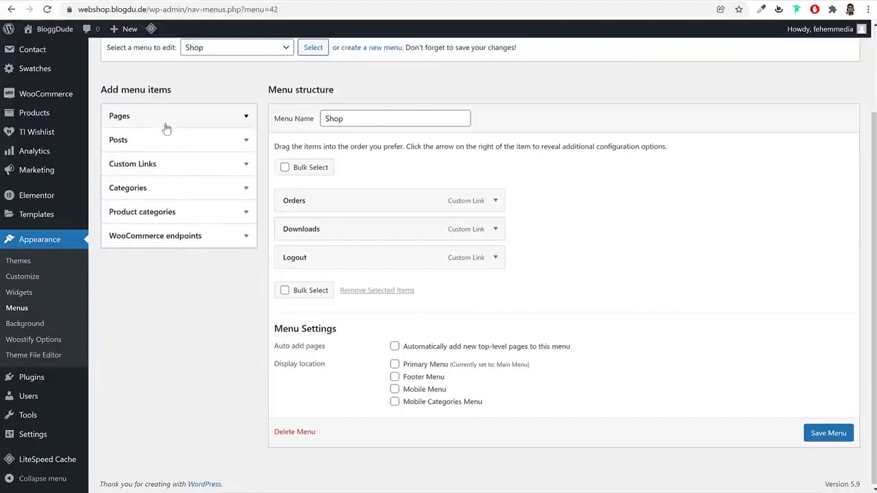
click(145, 211)
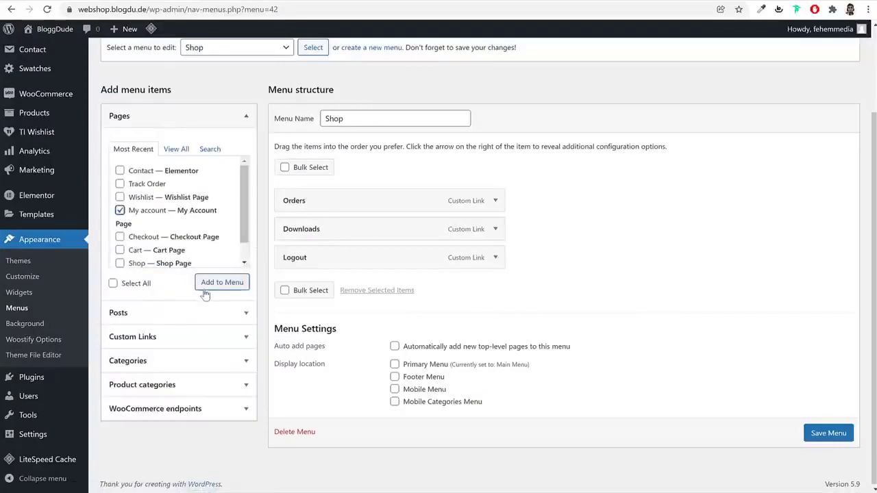
click(206, 286)
drag(337, 290, 337, 198)
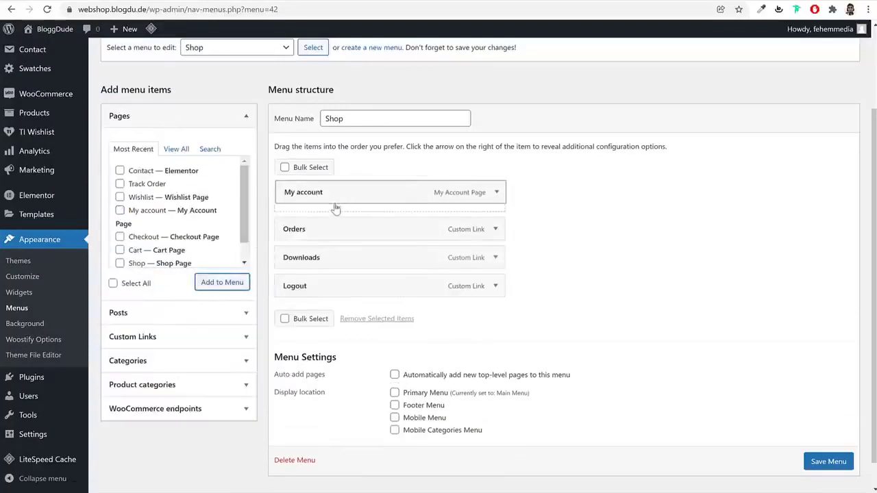
scroll(847, 478, down, 1)
click(825, 448)
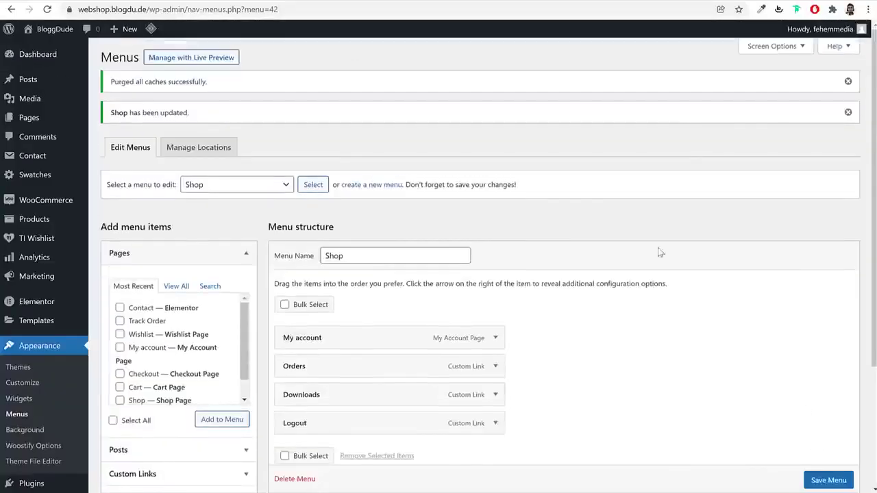
Create a new menu named Support, copying the name from the reference footer heading
click(377, 186)
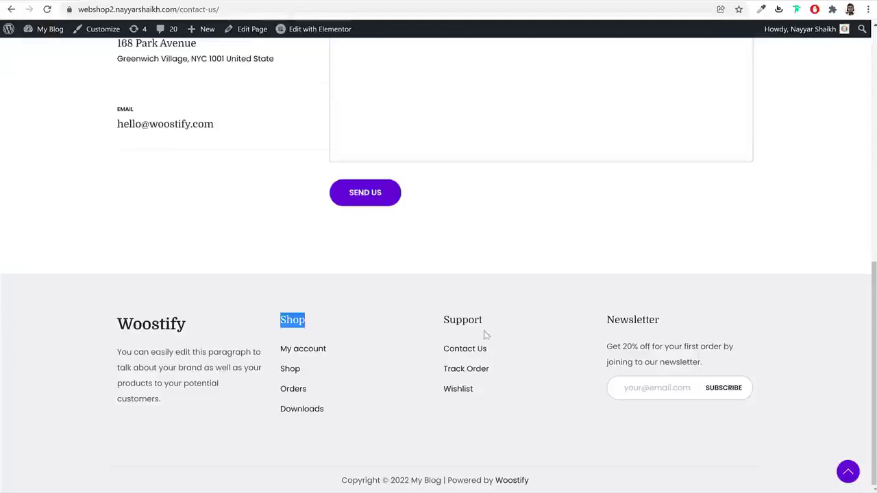
double_click(444, 330)
key(ctrl+c)
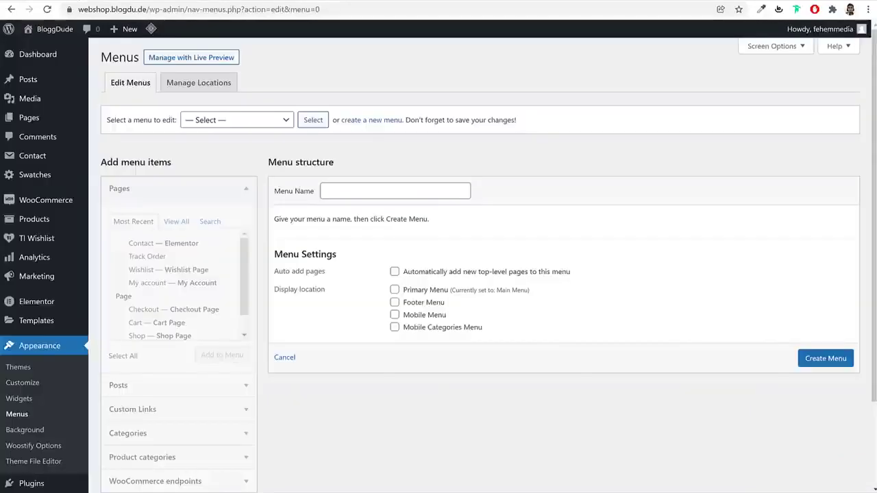
click(420, 190)
key(ctrl+v)
click(815, 363)
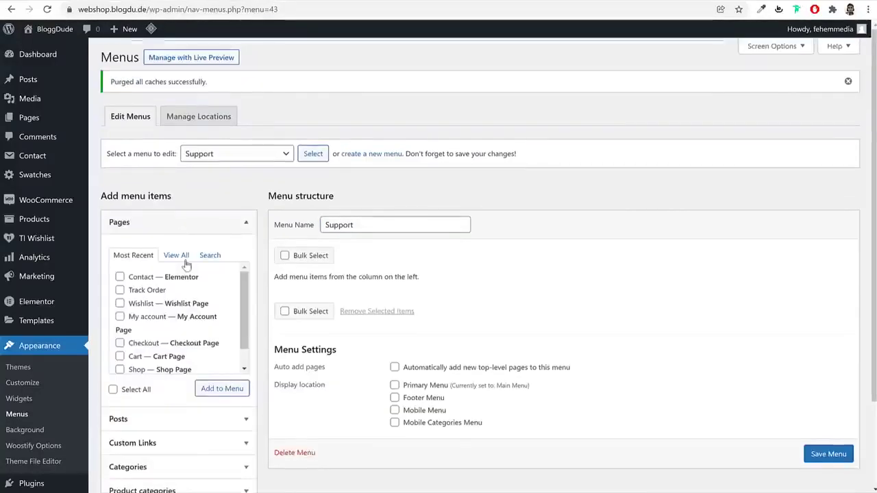
Add the Shop, Track Order and Wishlist pages to the Support menu and save it
click(180, 257)
scroll(183, 320, down, 1)
click(148, 348)
click(119, 361)
click(120, 334)
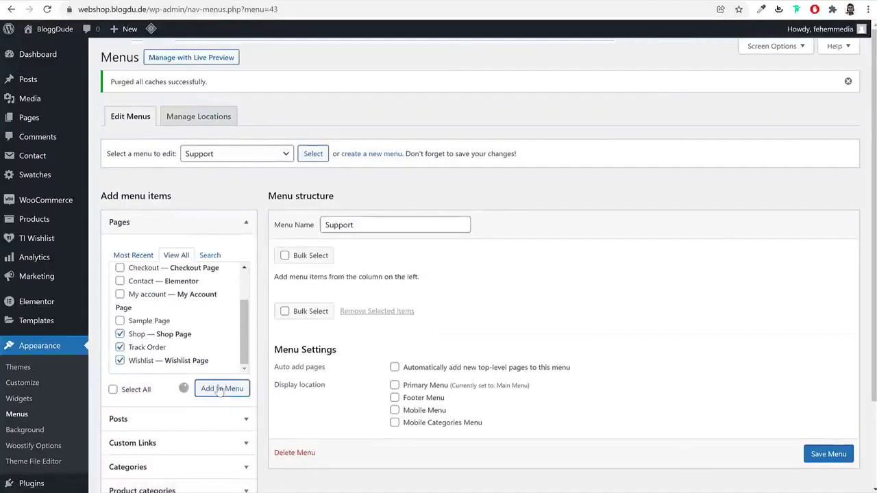
click(222, 389)
scroll(617, 343, down, 3)
click(827, 431)
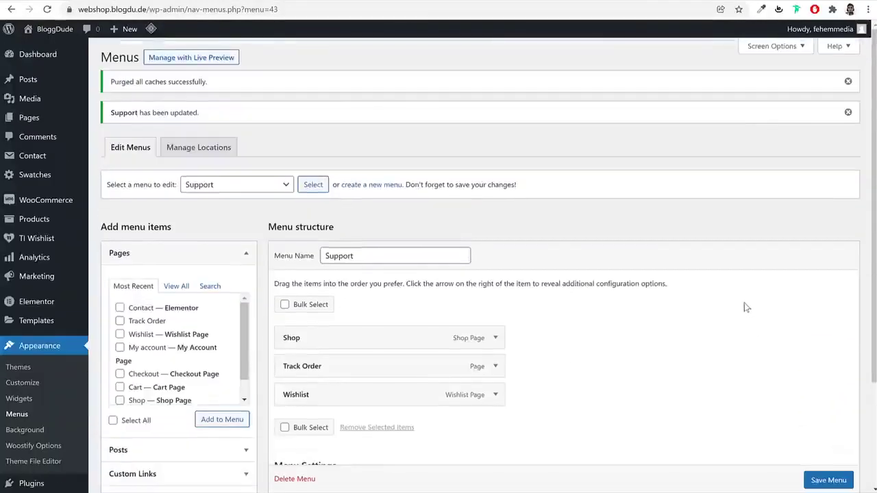
scroll(510, 272, down, 2)
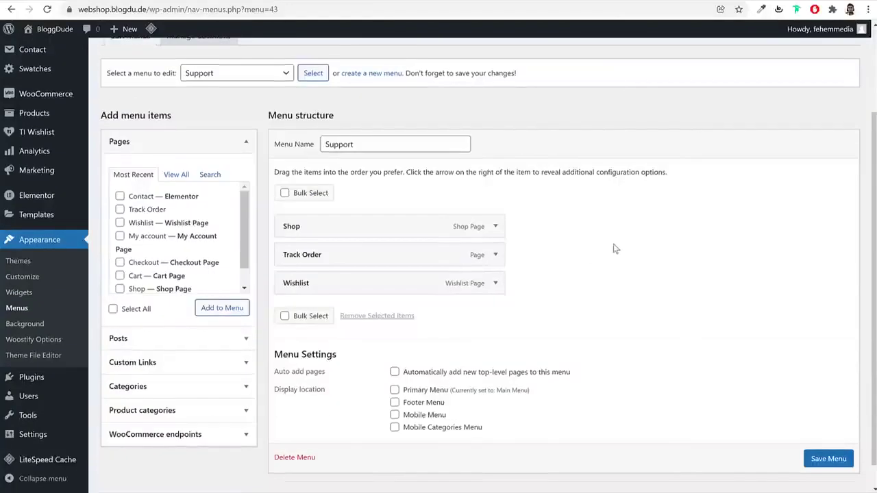
click(20, 293)
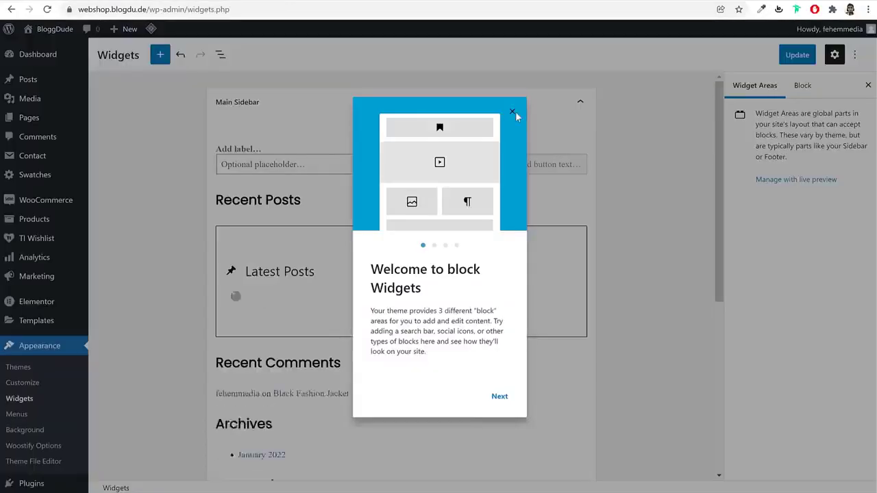
On the Widgets page, collapse Main Sidebar and expand the Woocommerce Sidebar area
click(514, 113)
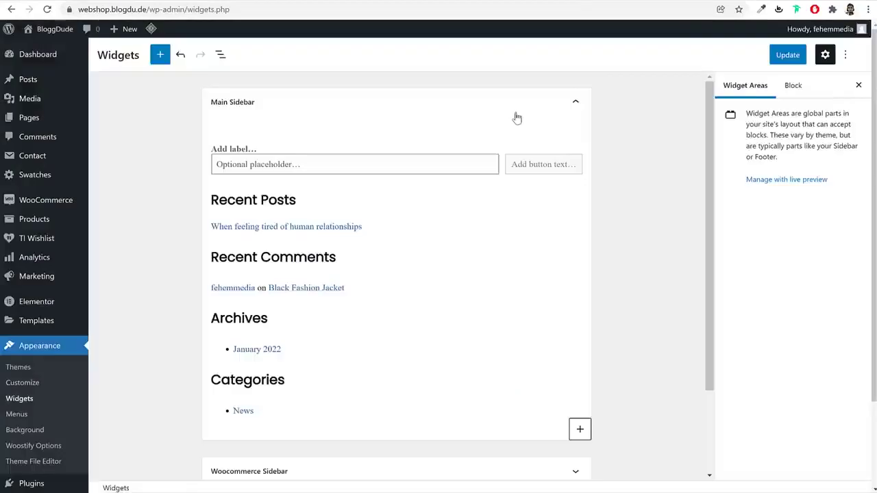
scroll(592, 288, down, 2)
scroll(591, 290, up, 2)
click(538, 110)
click(456, 143)
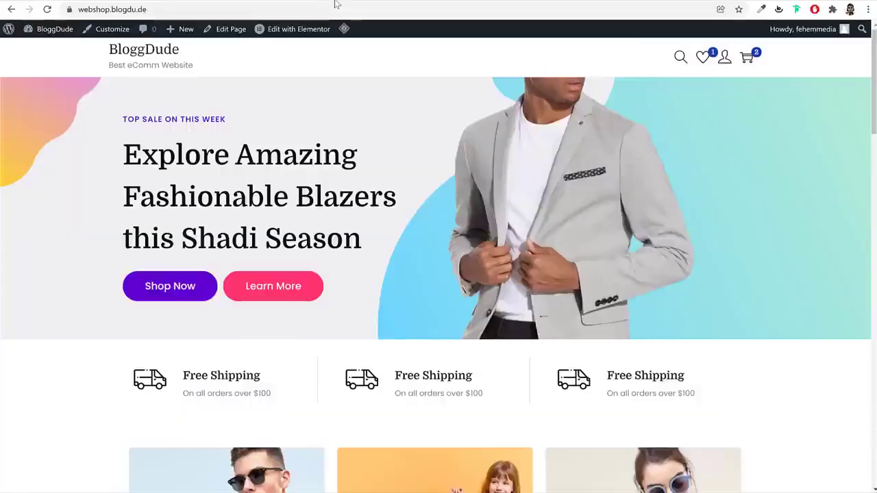
Reload the live shop homepage and open the Customizer from the admin bar
click(337, 6)
key(Return)
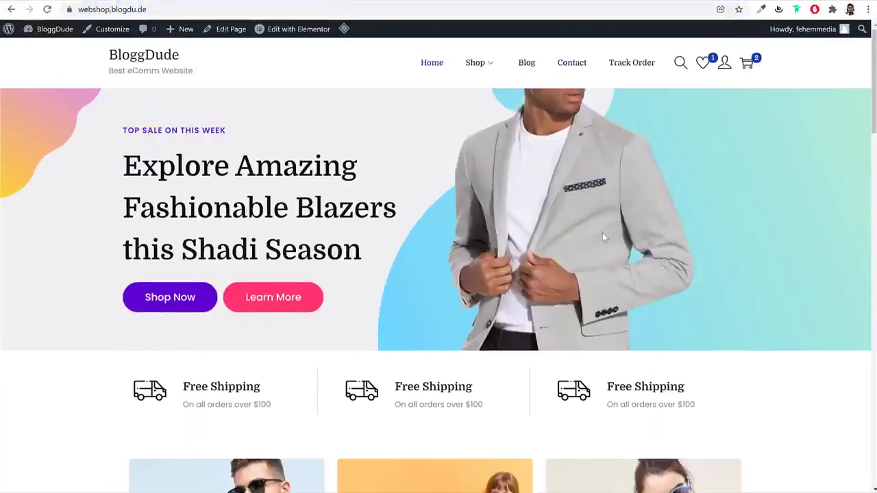
scroll(602, 226, down, 15)
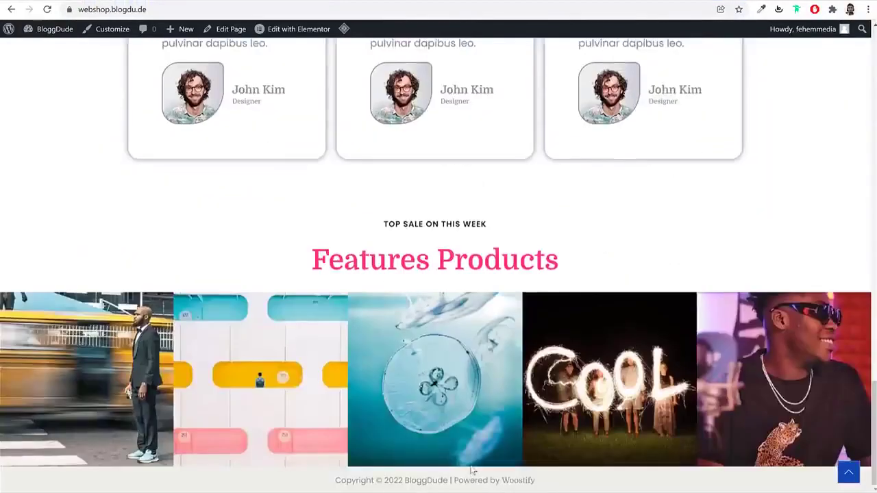
scroll(471, 470, up, 15)
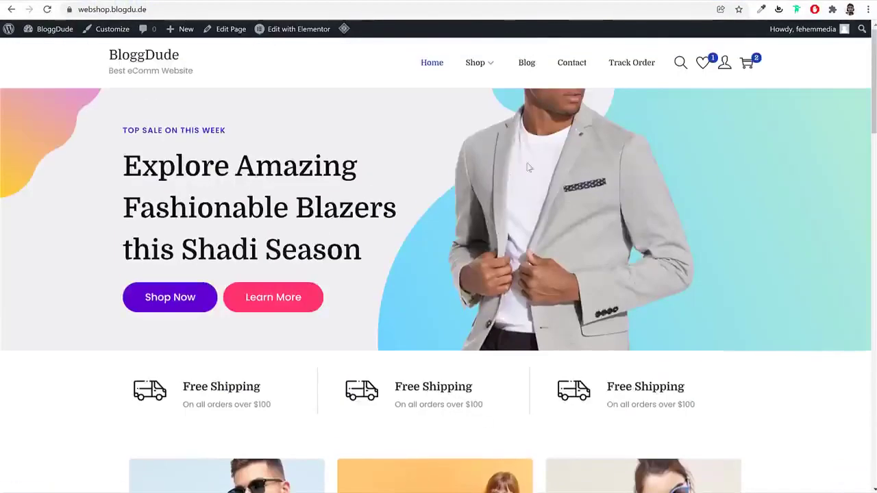
click(112, 33)
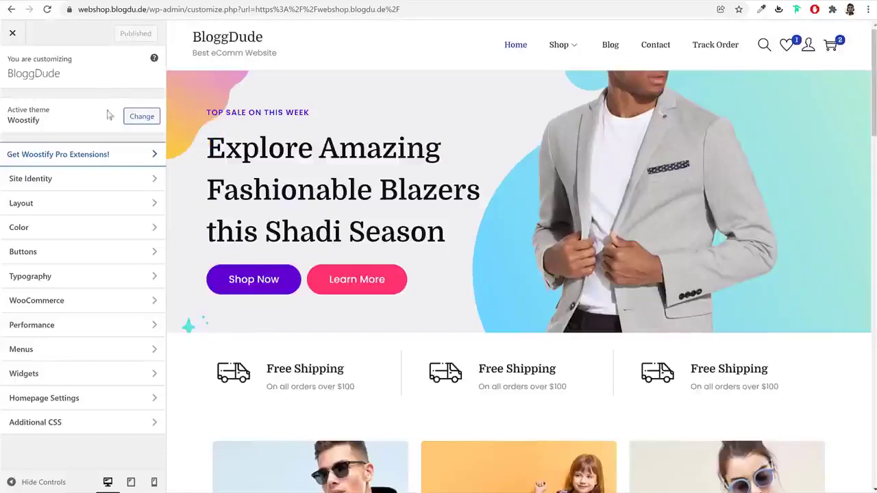
In Layout > Footer, keep the footer at 4 widget columns
click(65, 213)
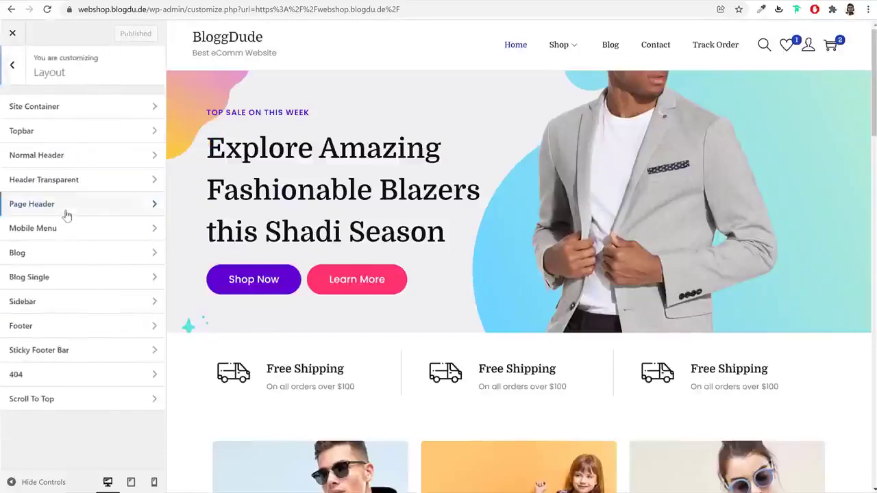
click(50, 325)
click(84, 184)
click(63, 239)
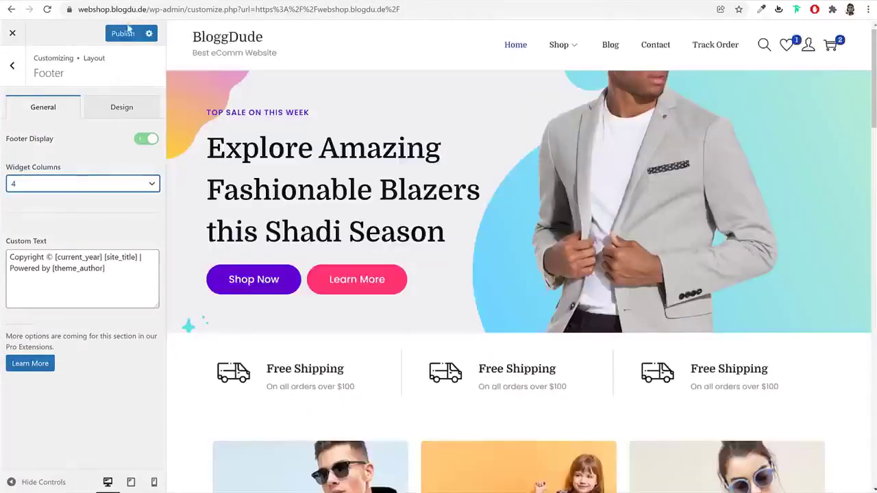
Change the footer custom text credit to 'Made by' followed by the site owner's name
scroll(584, 332, down, 5)
scroll(583, 331, down, 4)
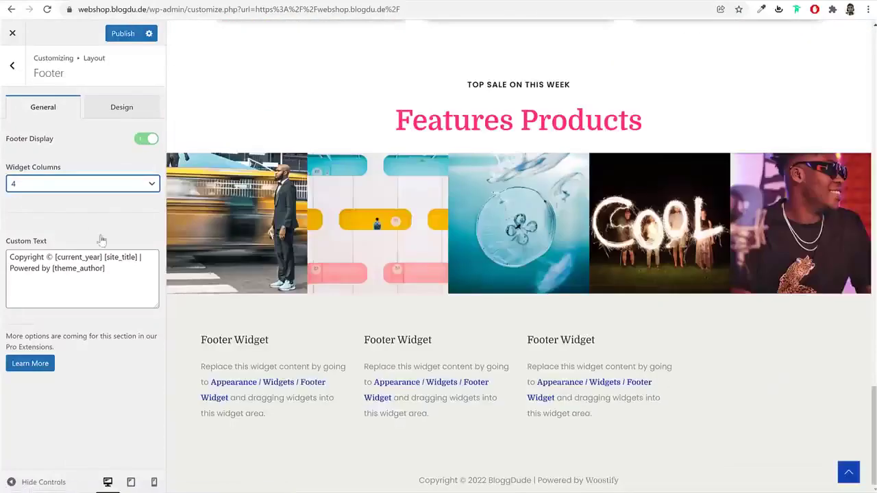
drag(450, 483, 621, 487)
click(68, 271)
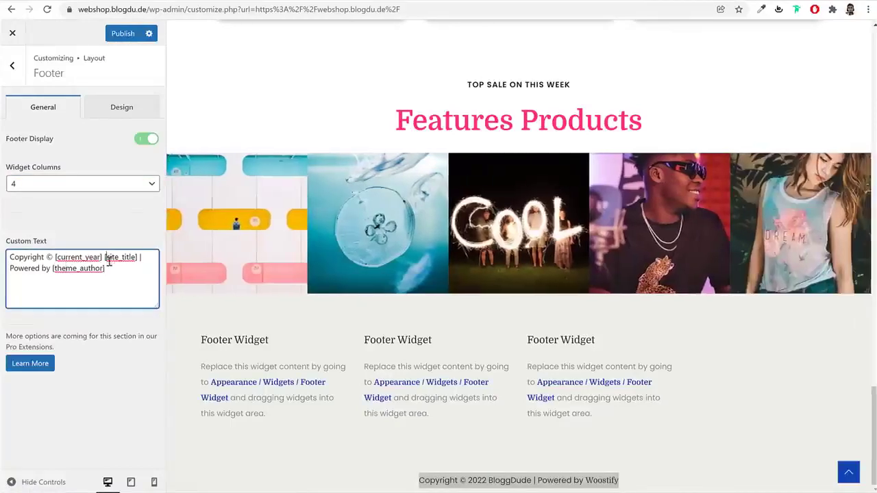
drag(120, 272, 62, 271)
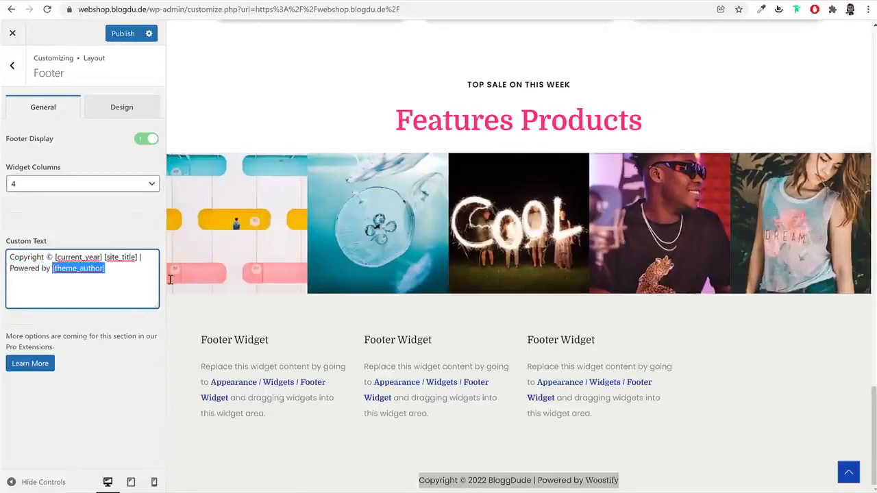
key(BackSpace)
key(BackSpace)
key(BackSpace)
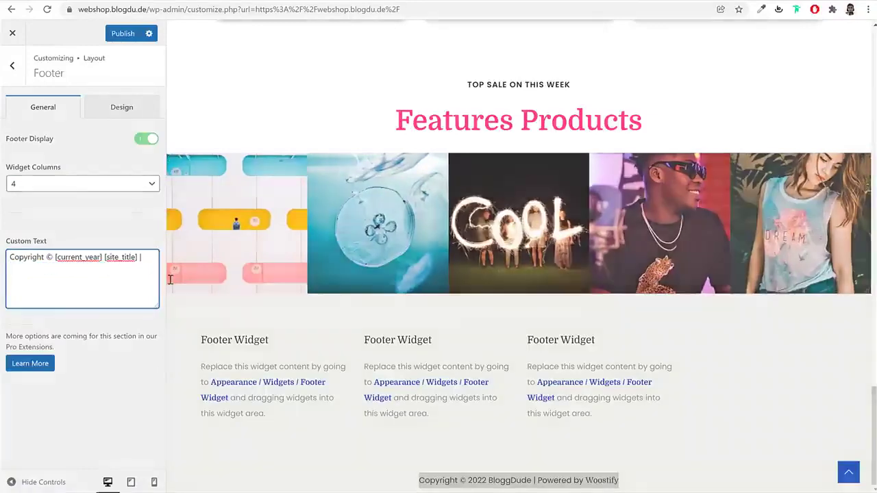
text(Made by Nayyar Shaikh)
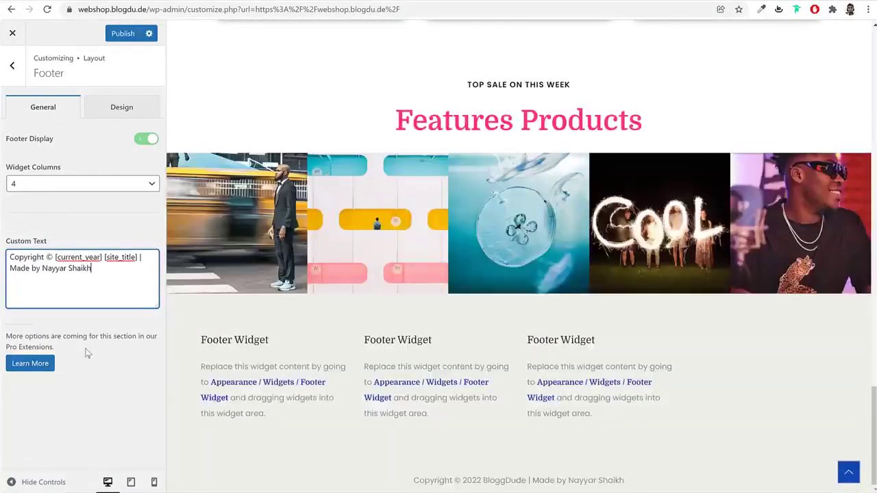
Set the footer background colour to #F0F0F3, sampled from the light grey page colour
click(126, 114)
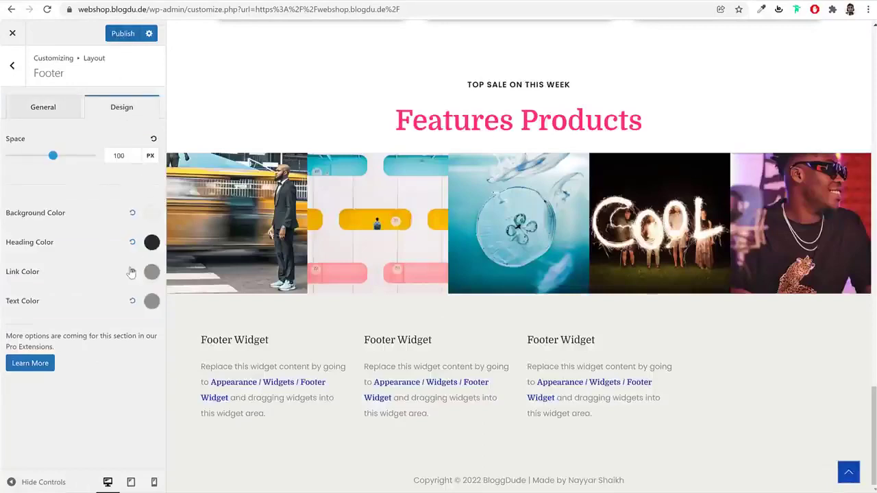
click(152, 213)
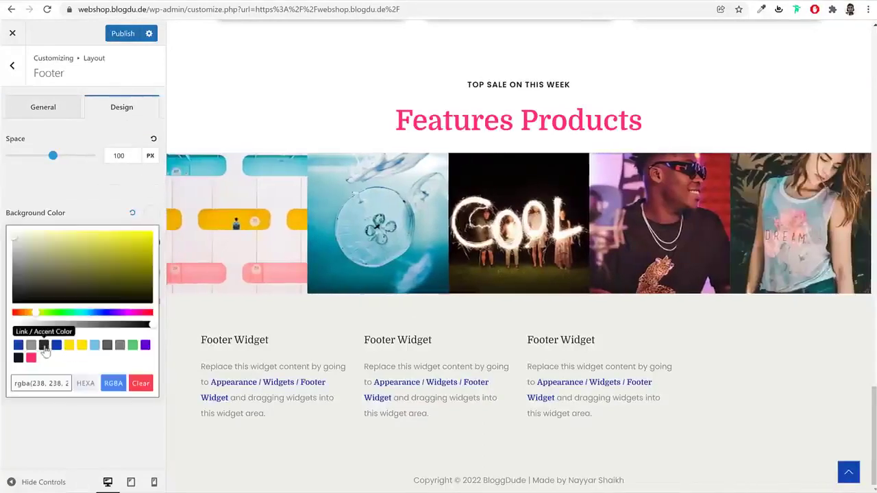
click(18, 357)
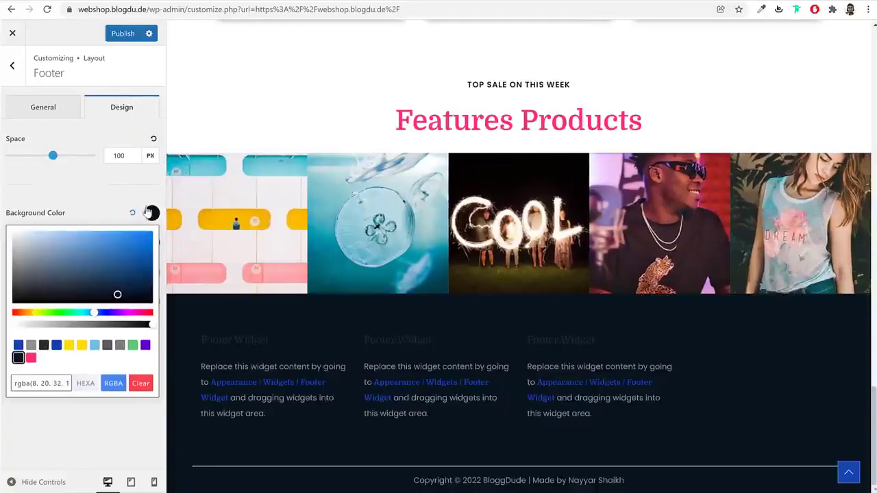
click(150, 214)
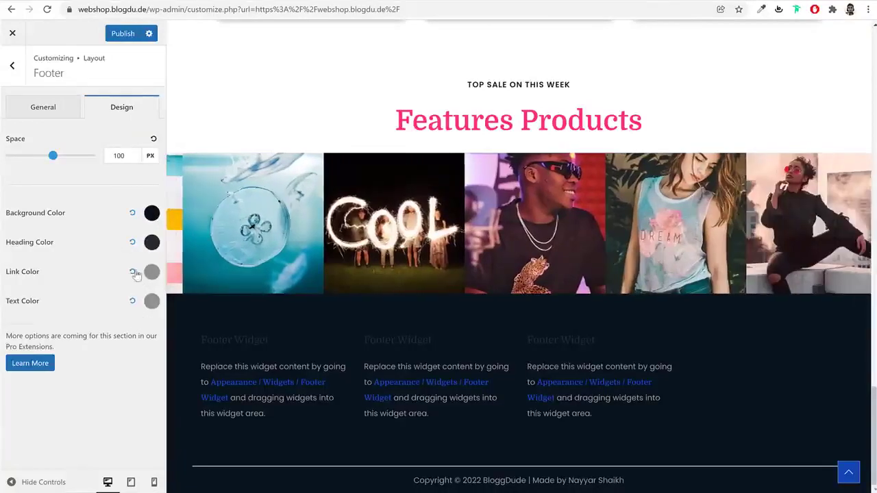
click(131, 214)
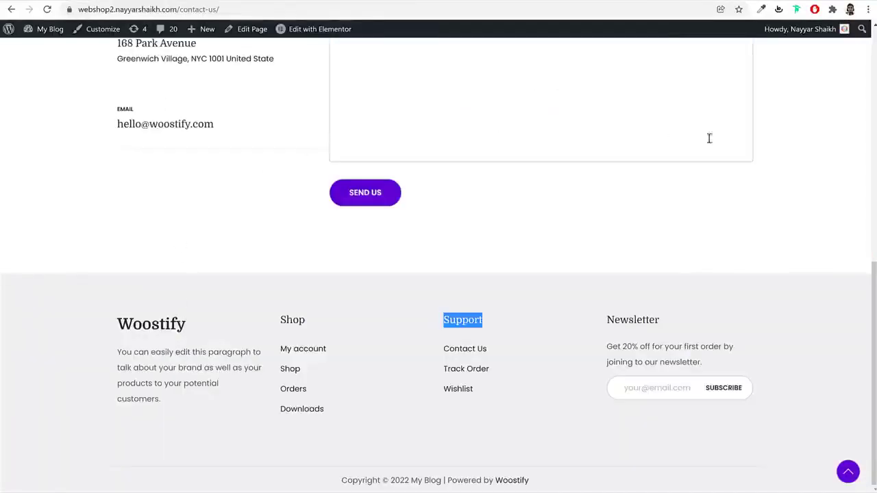
click(760, 9)
click(787, 354)
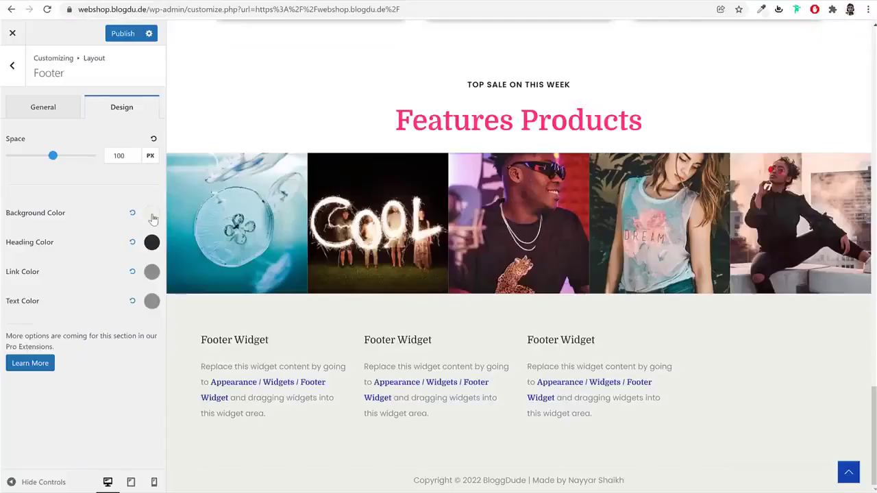
click(153, 215)
click(54, 381)
key(ctrl+a)
key(ctrl+v)
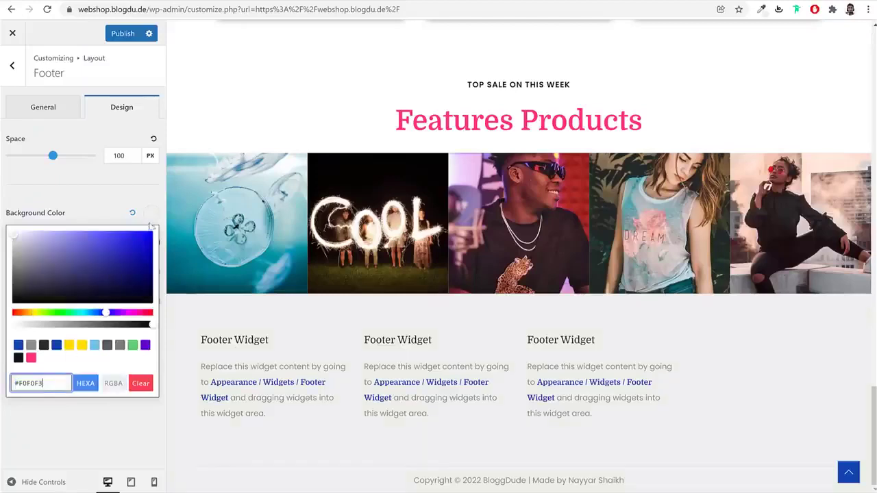
click(154, 217)
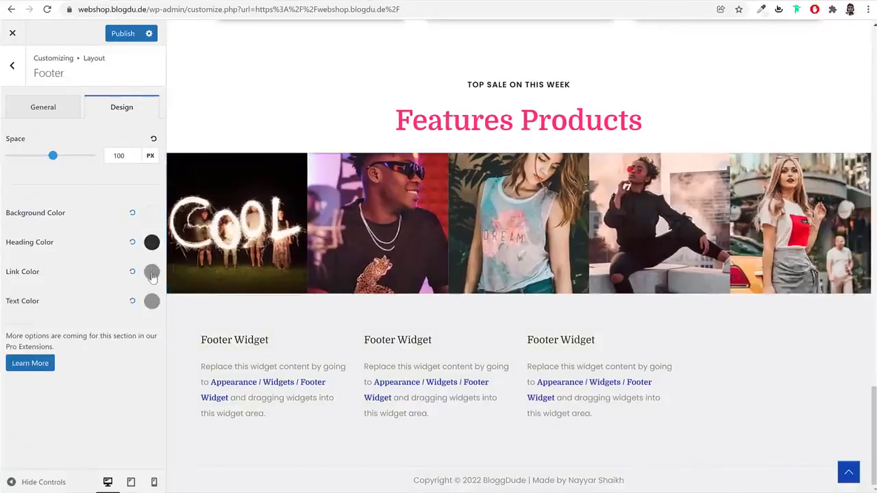
Make the footer links dark grey and the footer text black, then publish
click(152, 274)
click(44, 404)
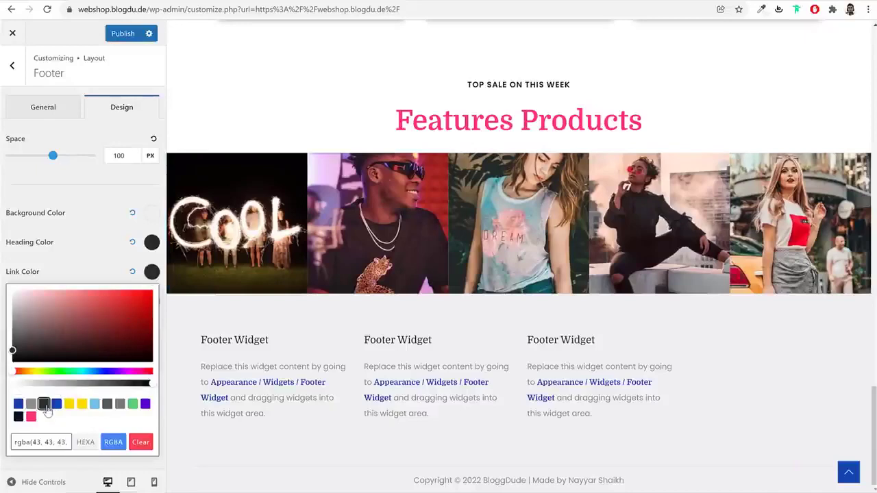
click(154, 274)
click(152, 302)
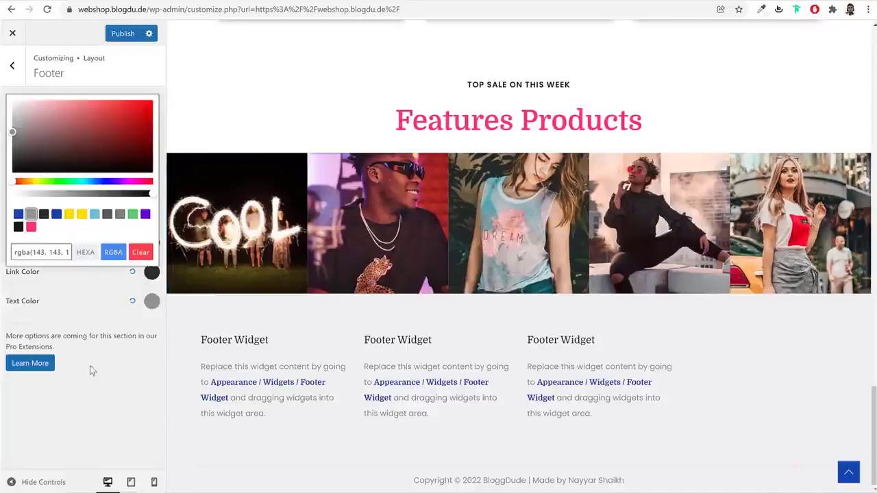
click(44, 214)
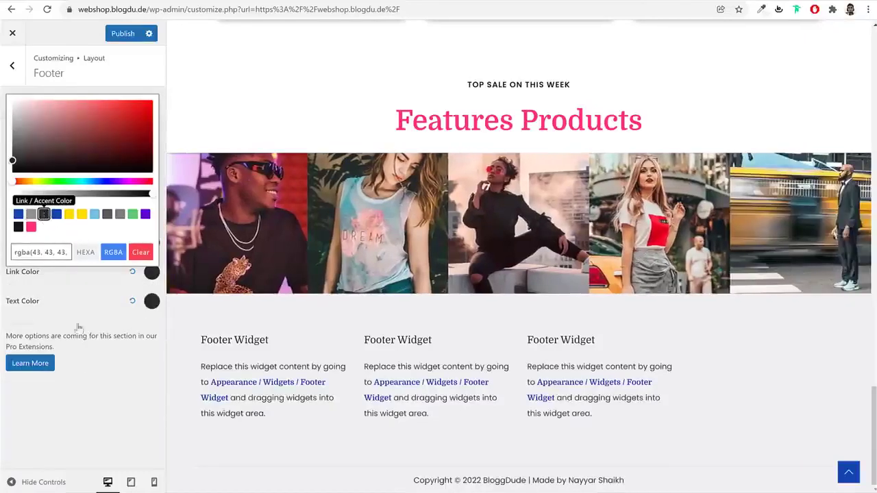
click(18, 227)
click(118, 376)
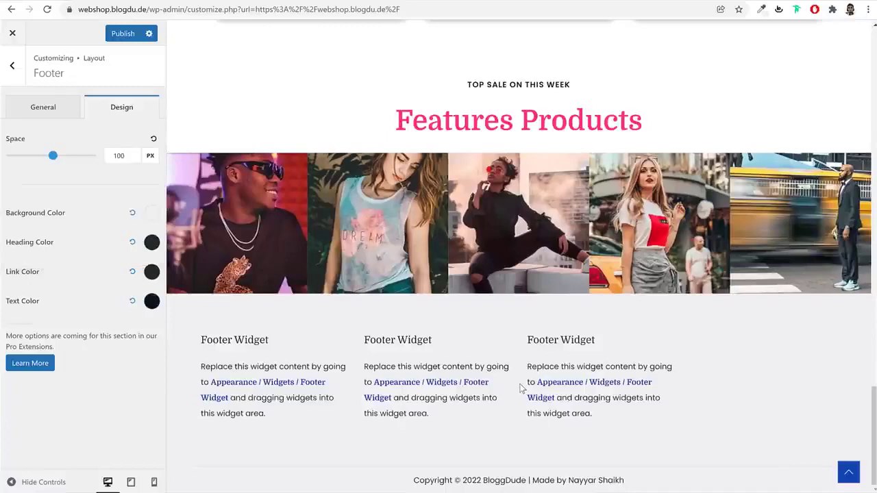
click(125, 33)
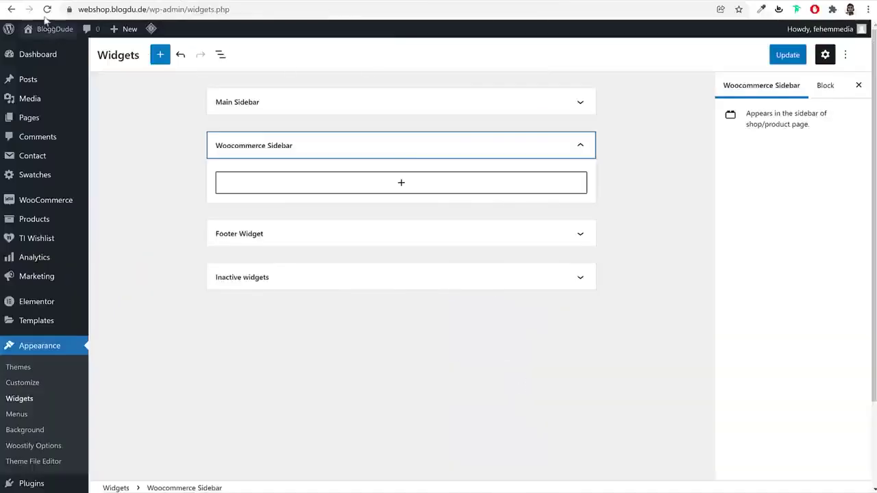
Reload the Widgets page, collapse Main Sidebar, and go to Plugins > Add New
key(F5)
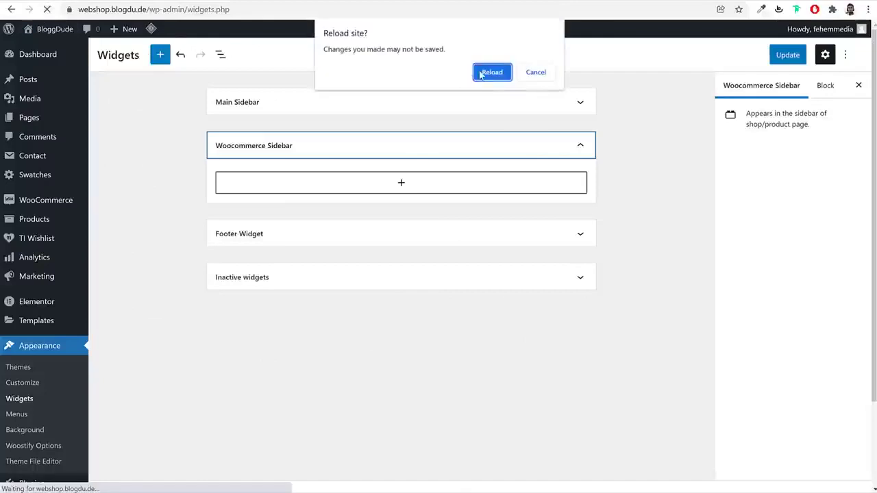
click(491, 72)
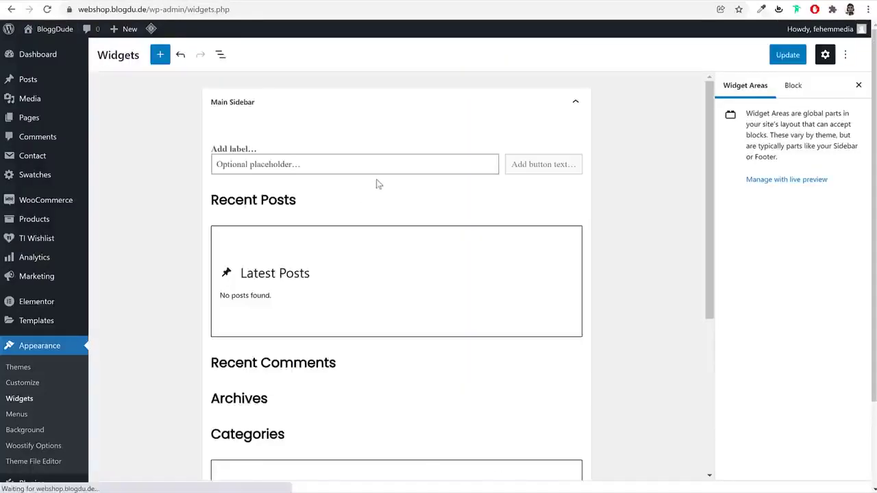
click(424, 112)
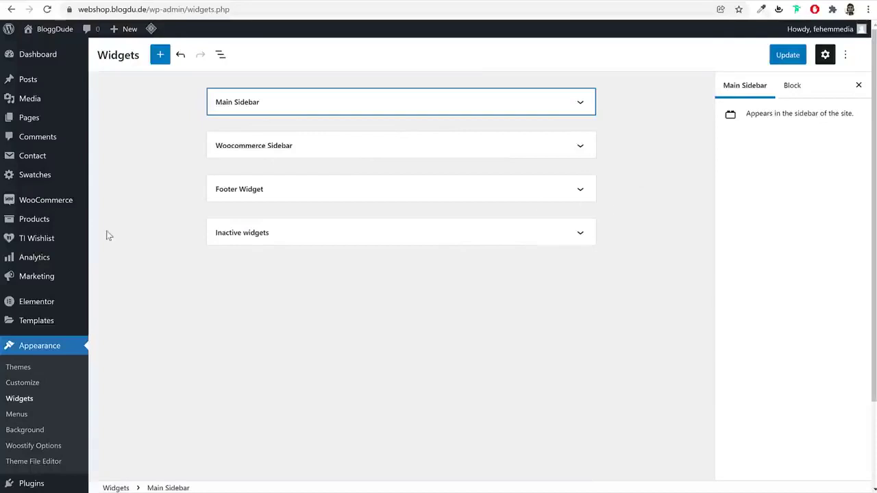
scroll(44, 398, down, 2)
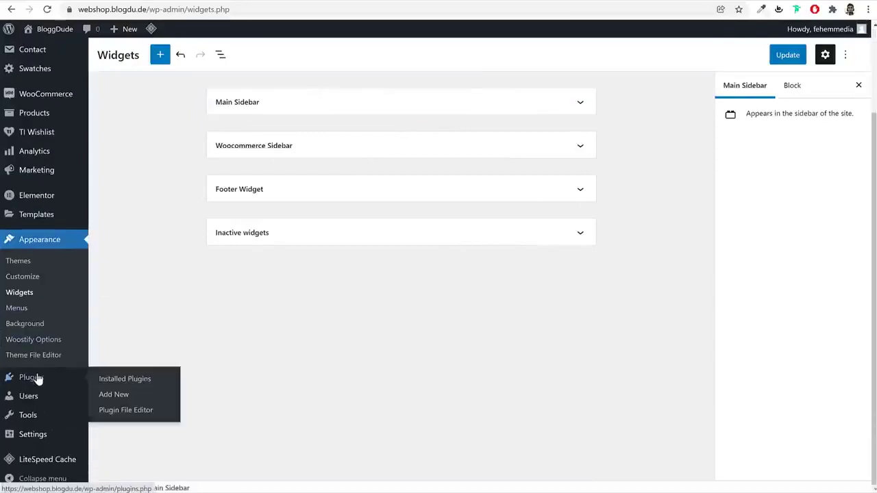
click(38, 379)
click(488, 91)
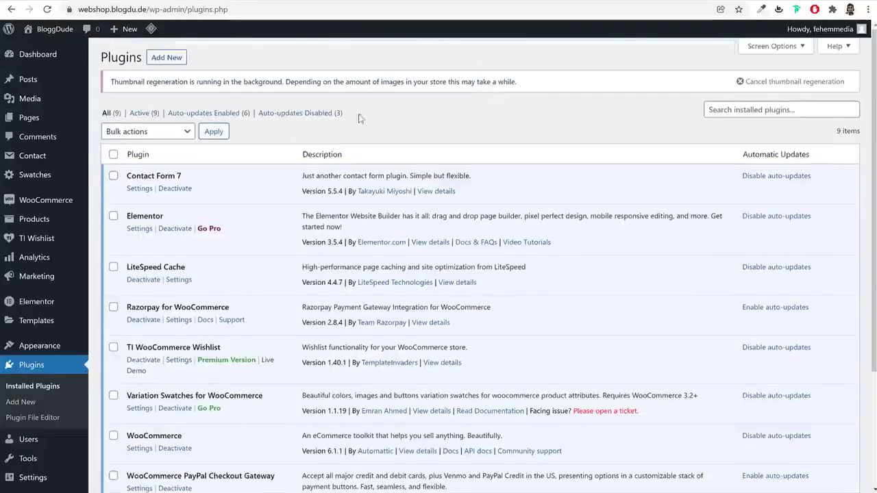
click(176, 57)
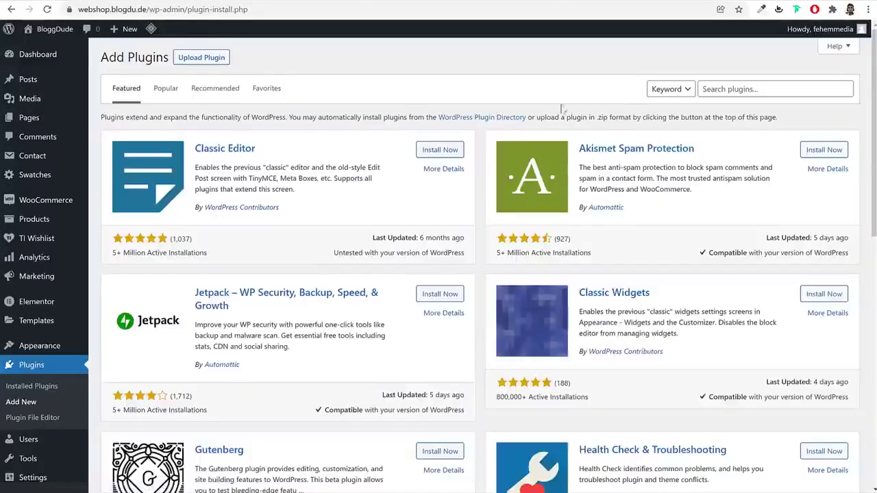
Install the Classic Widgets plugin and activate it
click(793, 85)
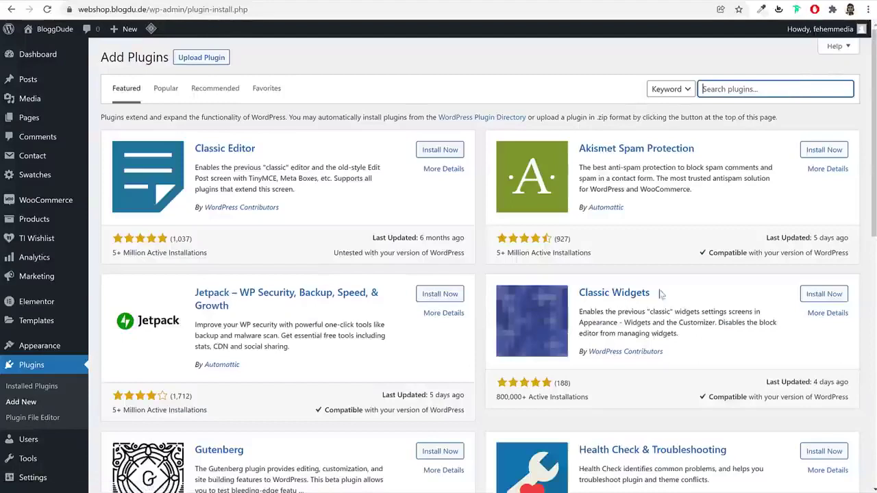
drag(702, 295, 580, 297)
click(686, 322)
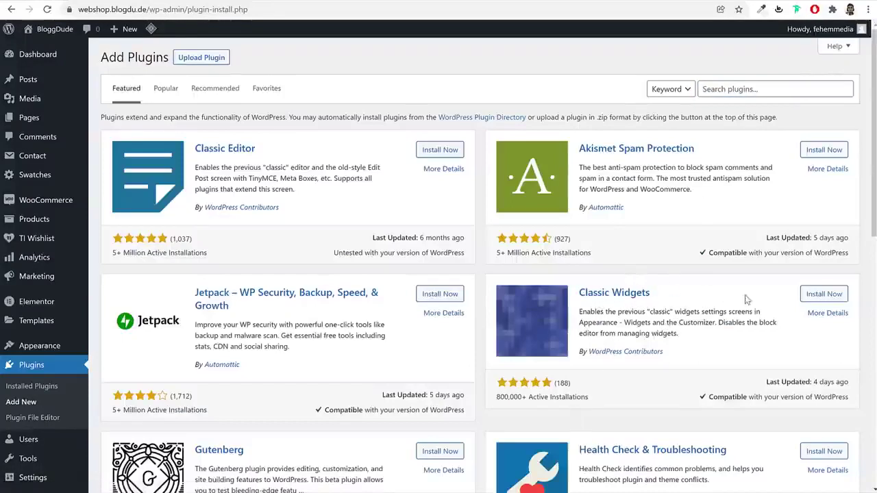
drag(594, 397, 499, 381)
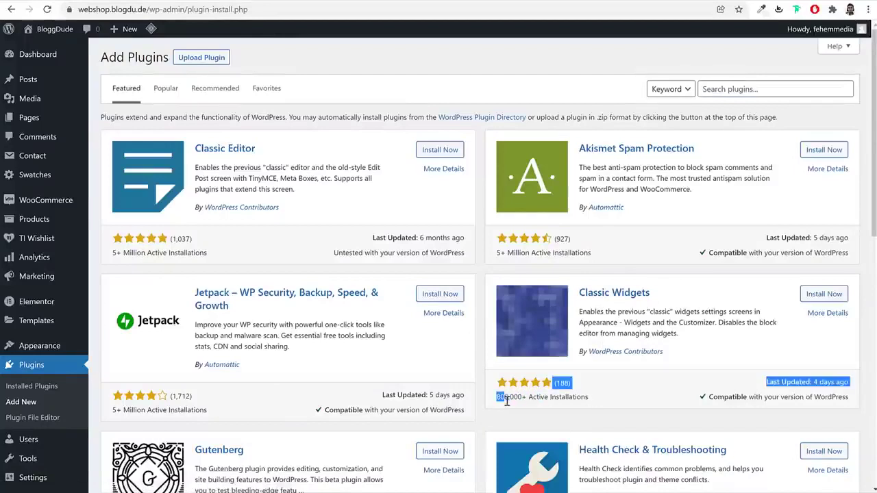
click(528, 395)
click(814, 300)
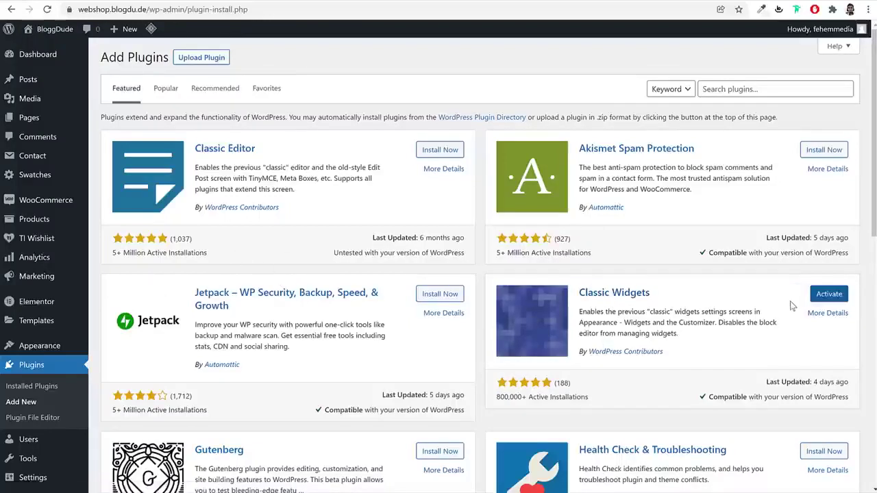
click(815, 296)
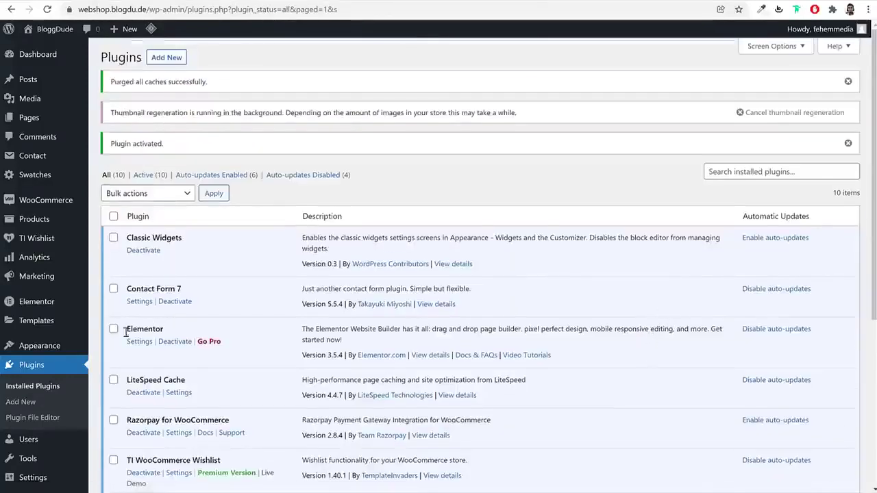
In Appearance > Widgets, collapse Main Sidebar and expand the Footer Widget area
mouse_move(40, 346)
click(113, 381)
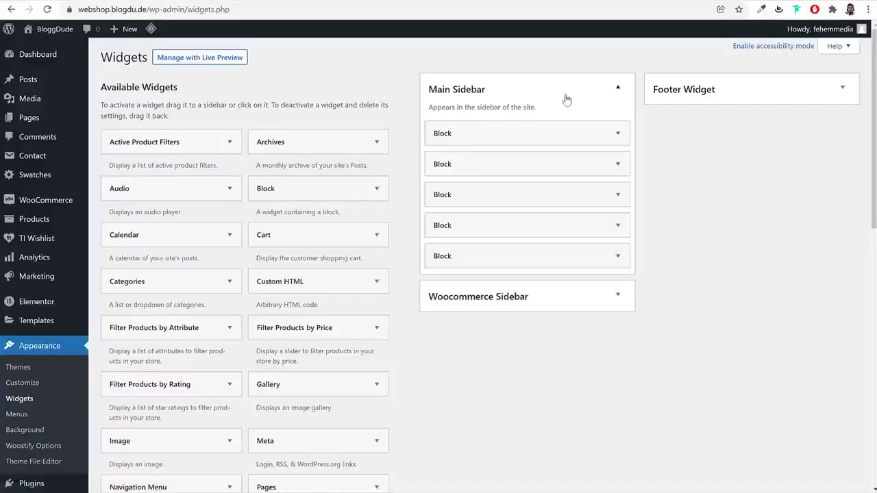
click(567, 100)
click(719, 94)
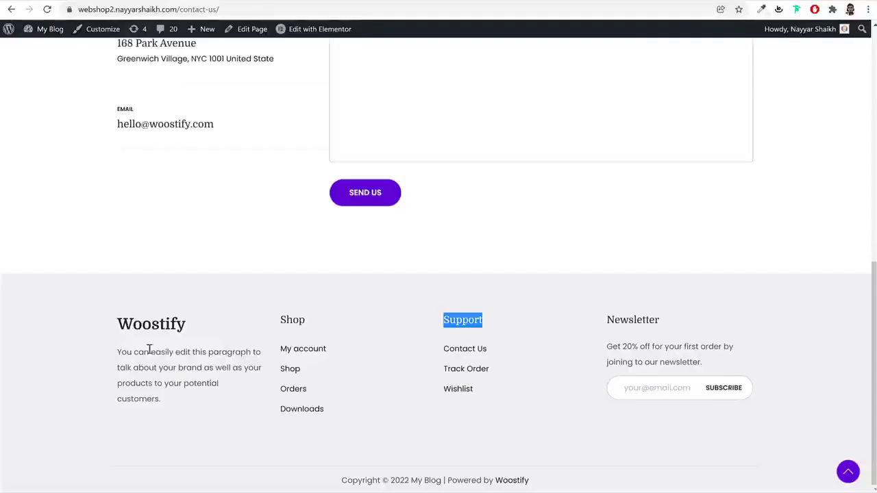
drag(121, 322, 192, 338)
drag(166, 409, 181, 396)
key(ctrl+c)
click(119, 352)
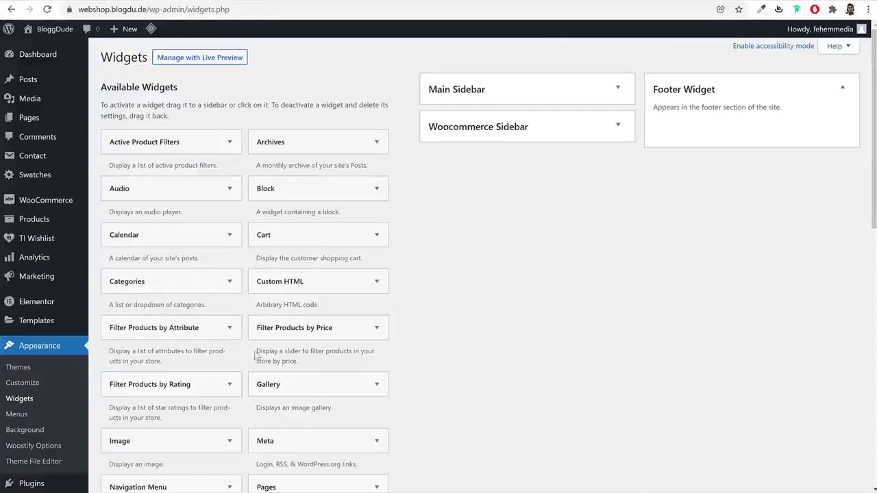
scroll(277, 346, down, 10)
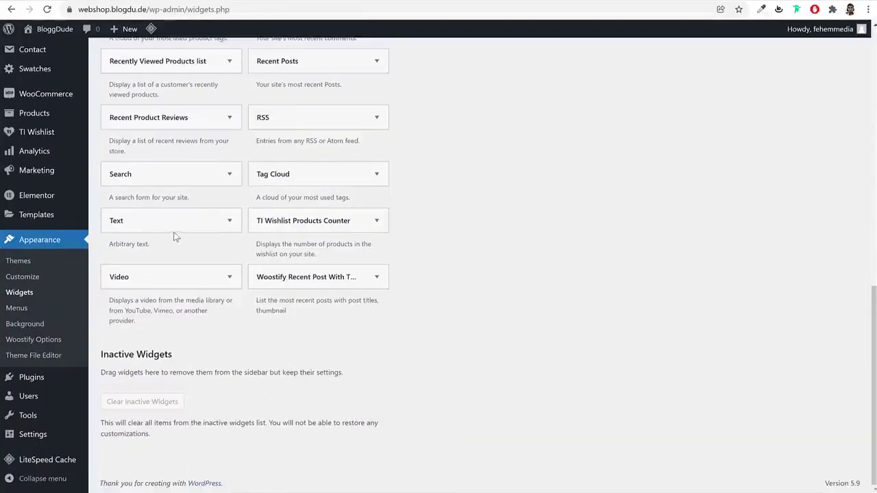
Add a Text widget to Footer Widget and paste the heading and brand paragraph
click(180, 218)
click(168, 312)
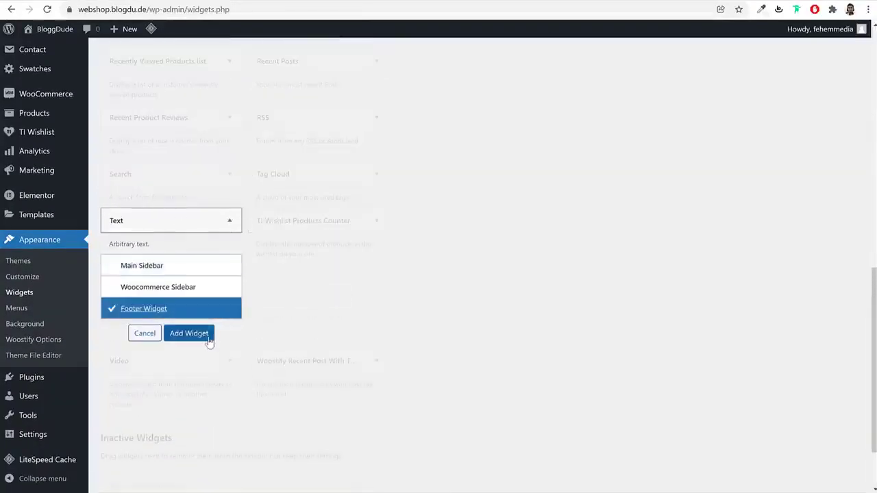
click(206, 334)
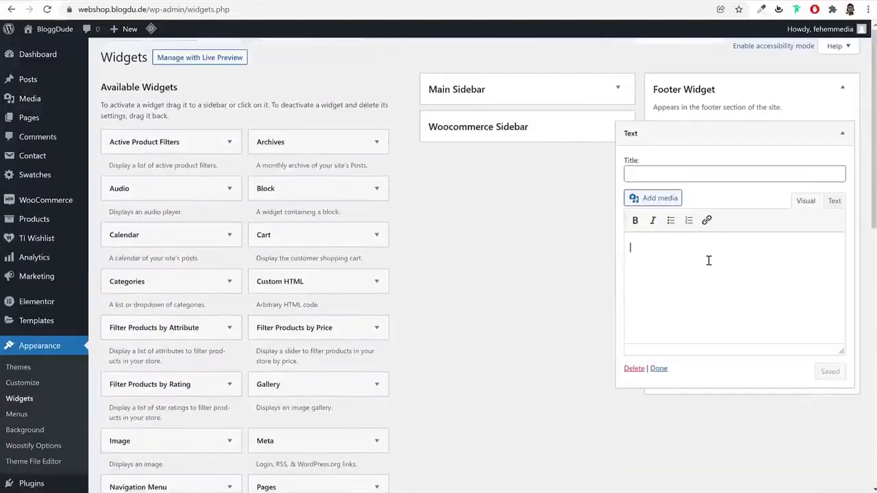
key(ctrl+v)
key(ctrl+a)
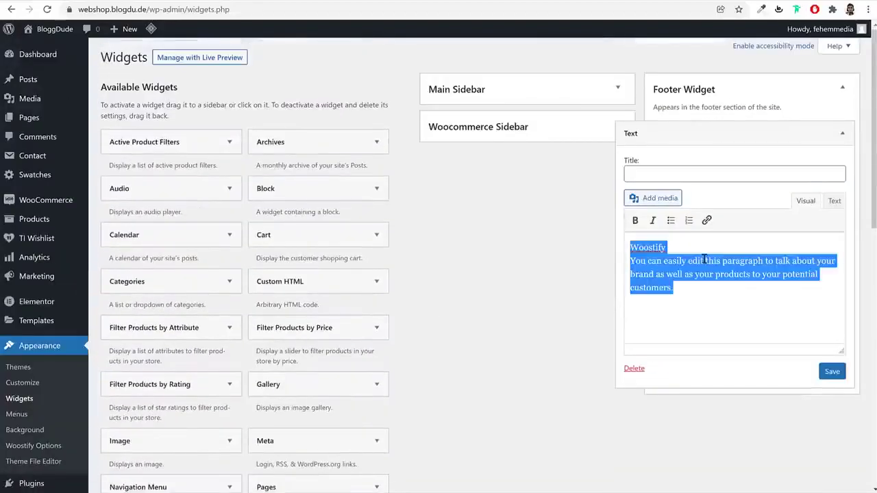
key(ctrl+v)
Replace the Woostify heading with BloggDude and save the Text widget
click(688, 266)
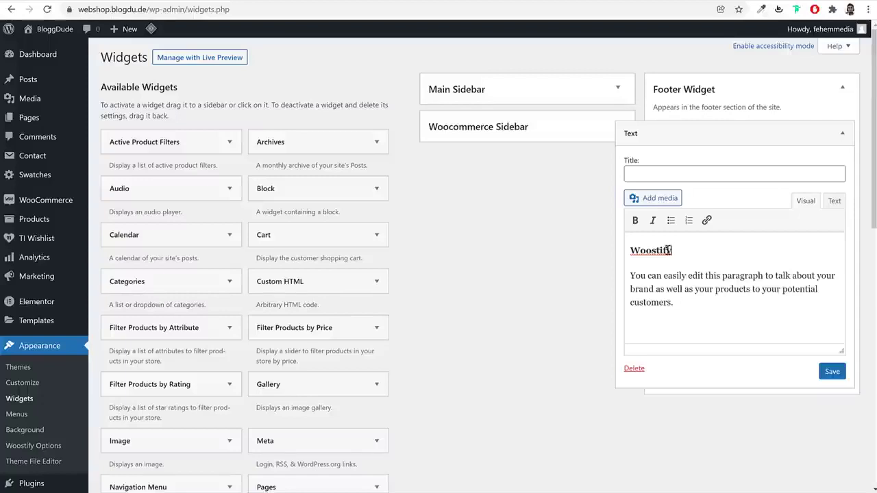
double_click(668, 250)
click(673, 292)
double_click(652, 251)
text(b)
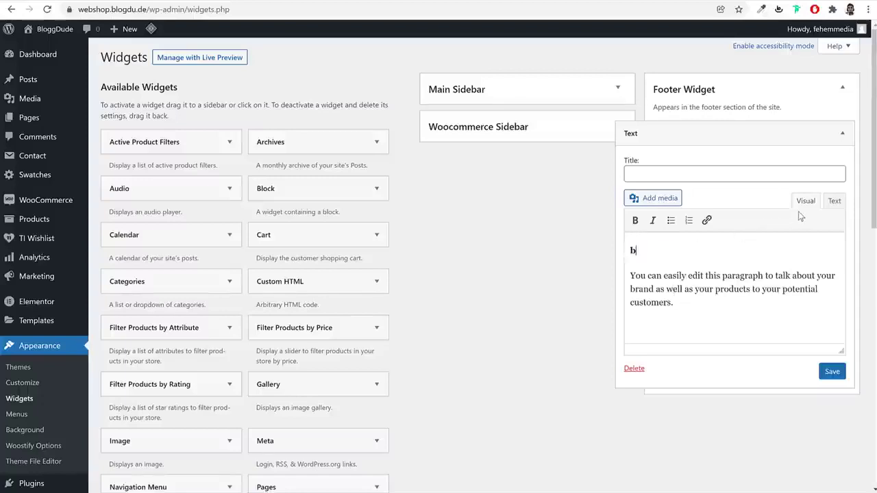
text(loggDude)
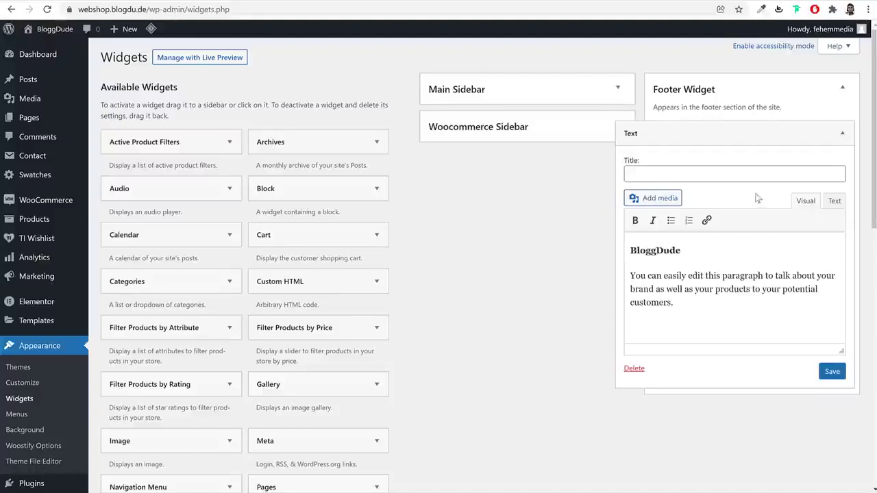
click(834, 373)
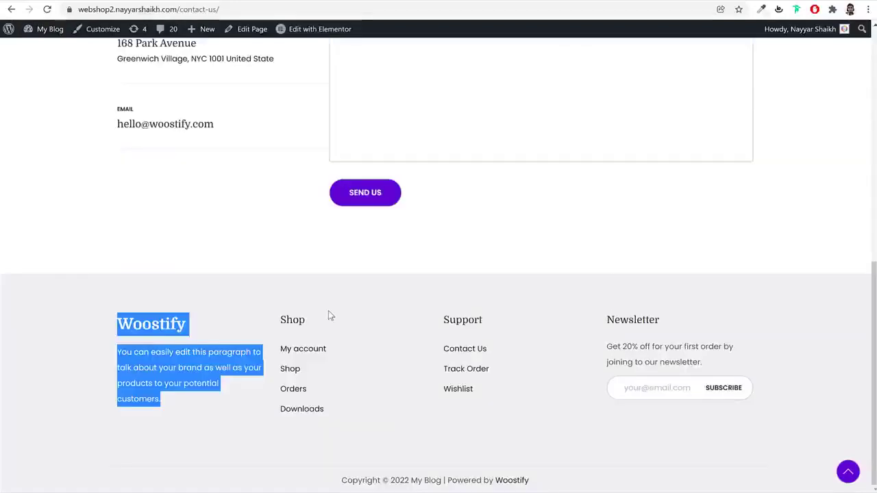
click(328, 316)
double_click(294, 320)
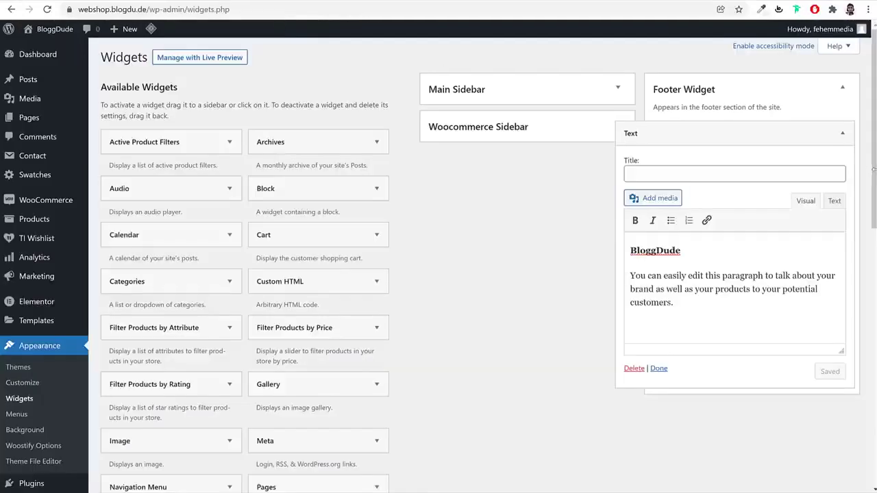
click(841, 133)
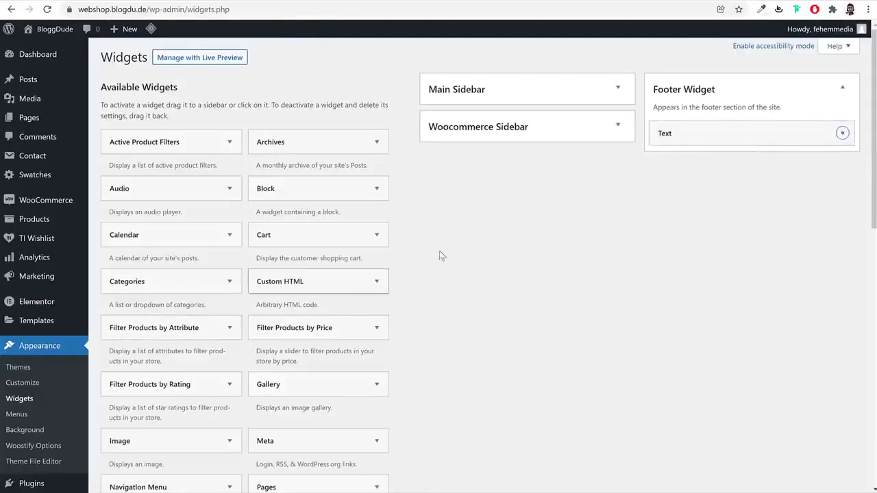
Add a footer Navigation Menu widget titled Shop showing the Shop menu, and save it
scroll(347, 407, down, 1)
scroll(221, 442, down, 2)
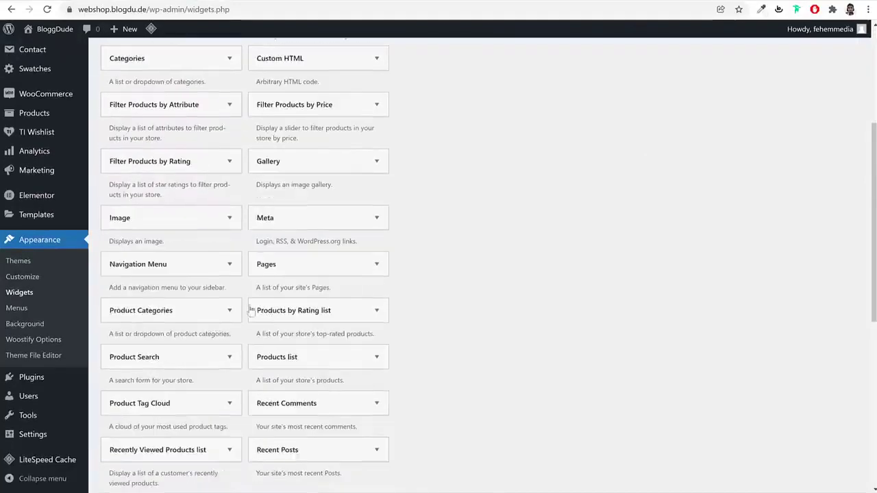
click(212, 324)
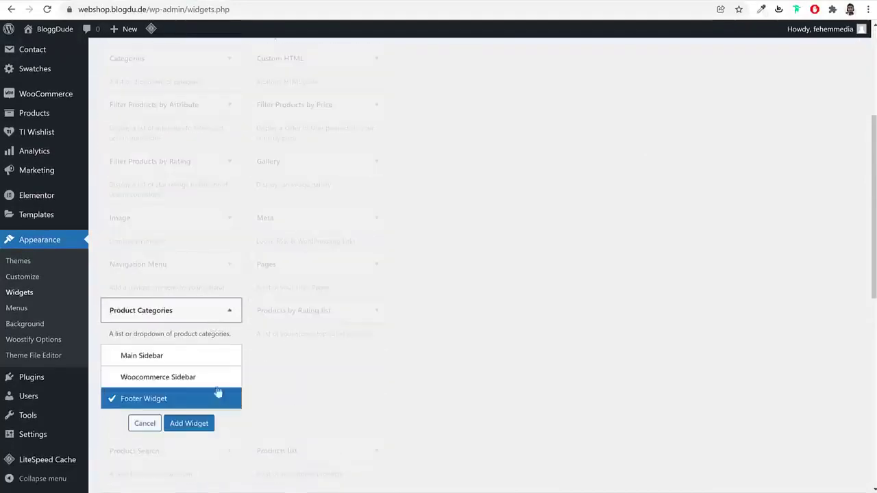
click(150, 424)
click(196, 264)
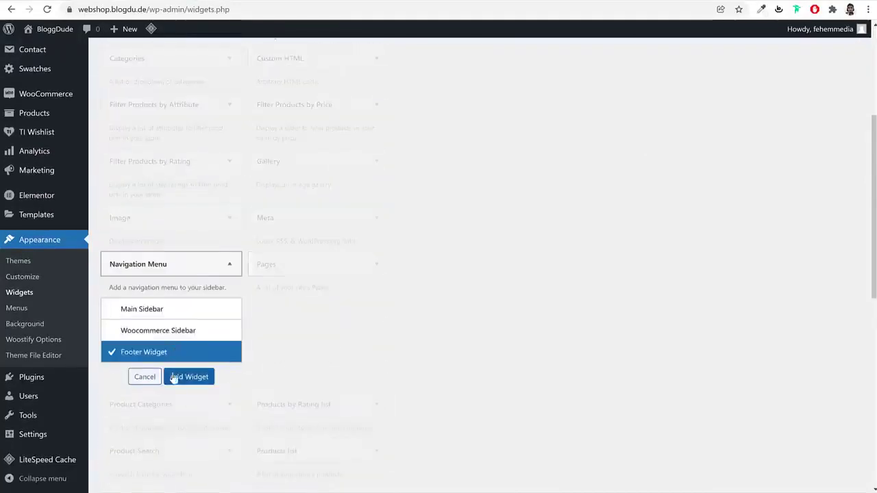
click(193, 377)
click(756, 205)
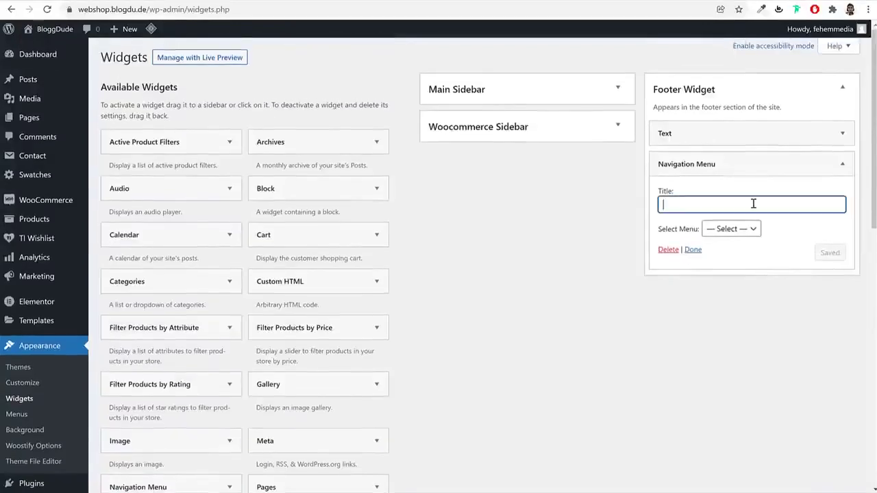
text(Shop)
click(739, 228)
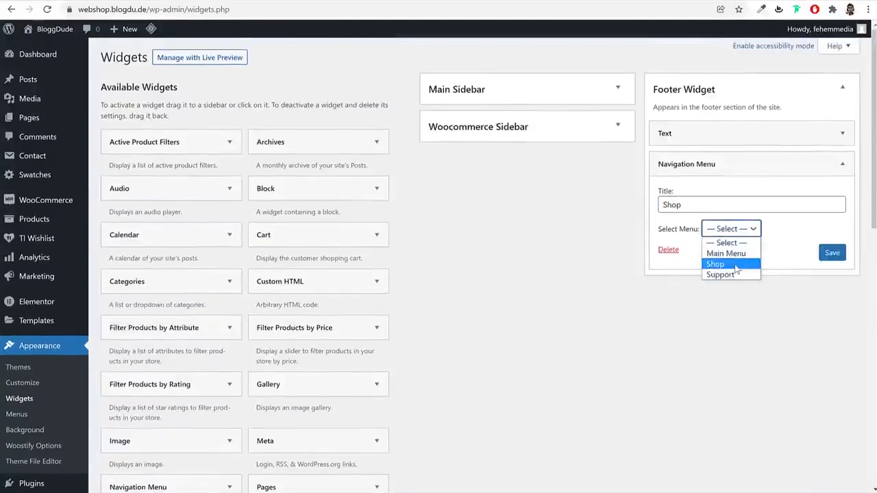
click(736, 265)
click(832, 253)
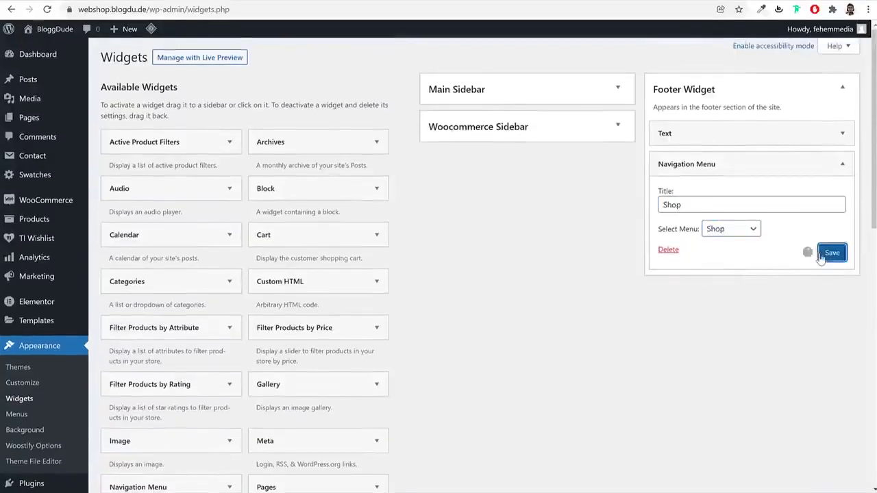
click(842, 163)
Add a second Navigation Menu widget titled Support showing the Support menu, and save it
scroll(235, 329, down, 3)
click(192, 327)
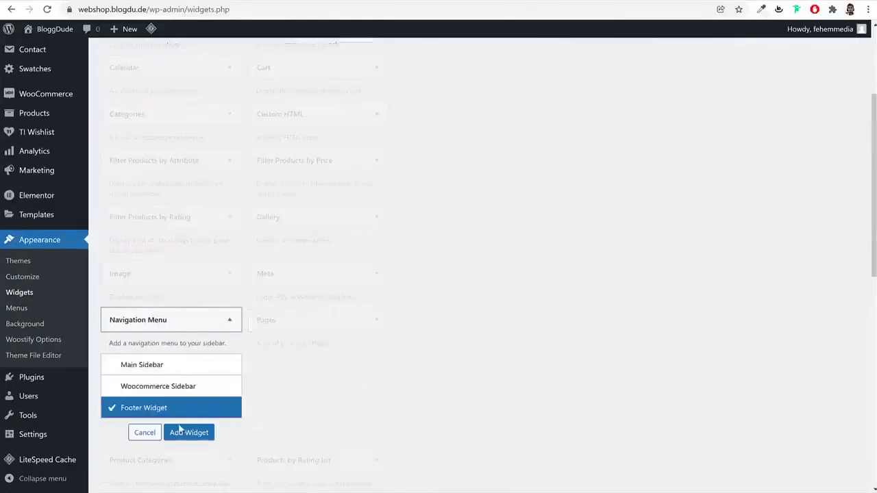
click(186, 432)
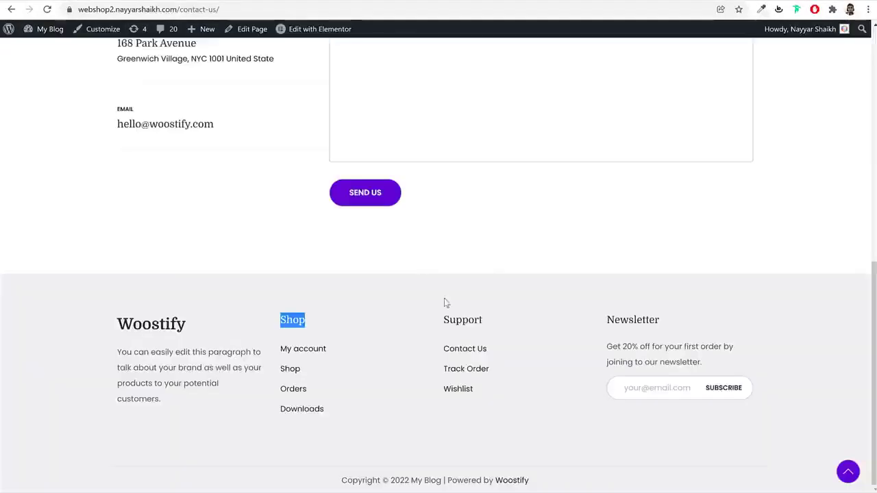
double_click(455, 320)
key(ctrl+c)
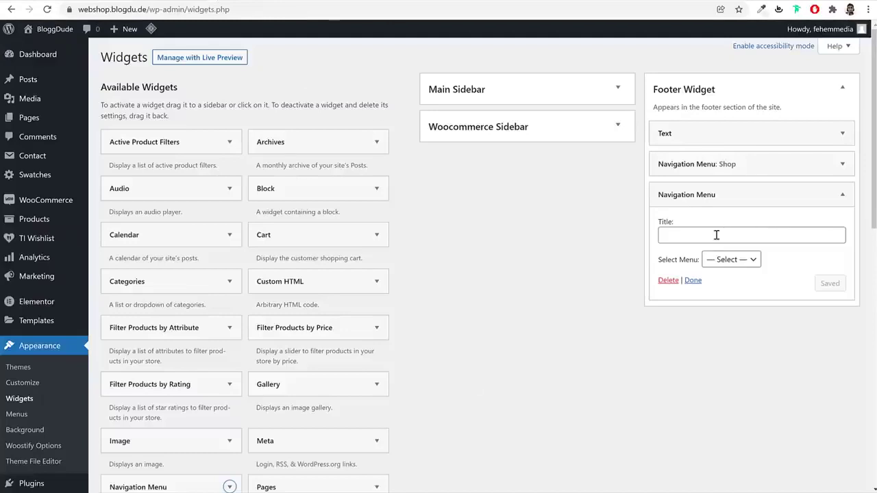
click(718, 230)
key(ctrl+v)
click(732, 260)
click(724, 306)
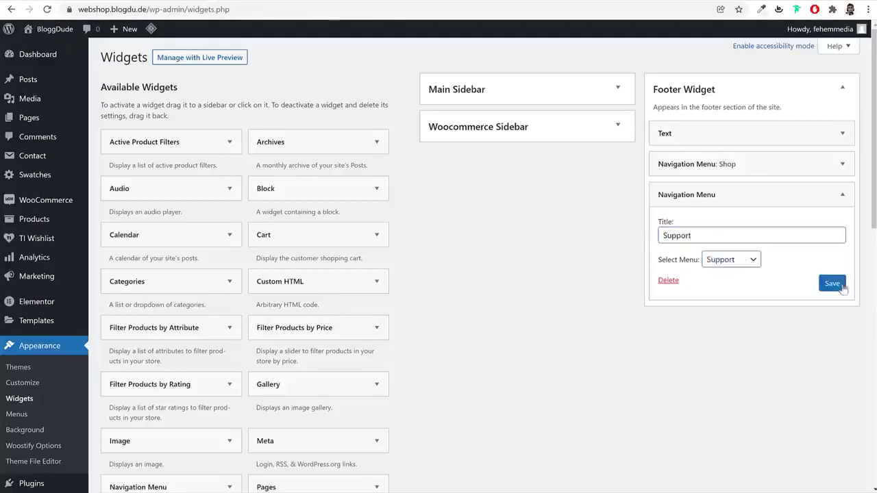
click(842, 284)
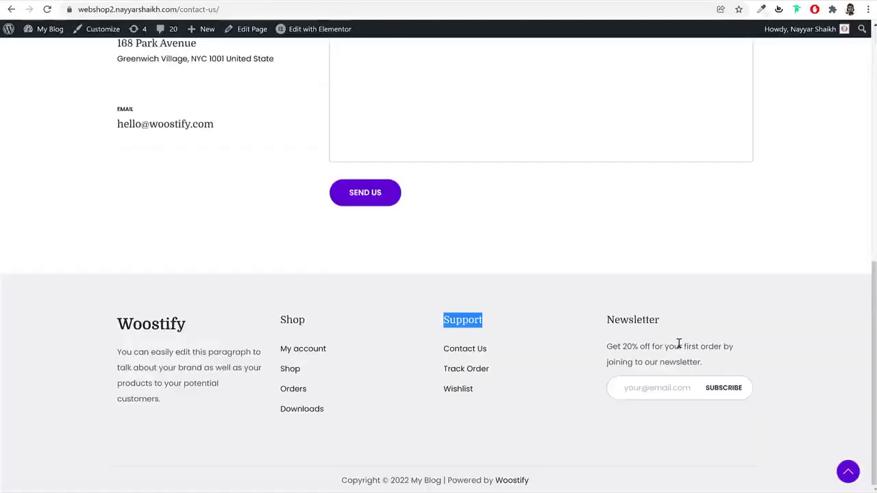
click(678, 343)
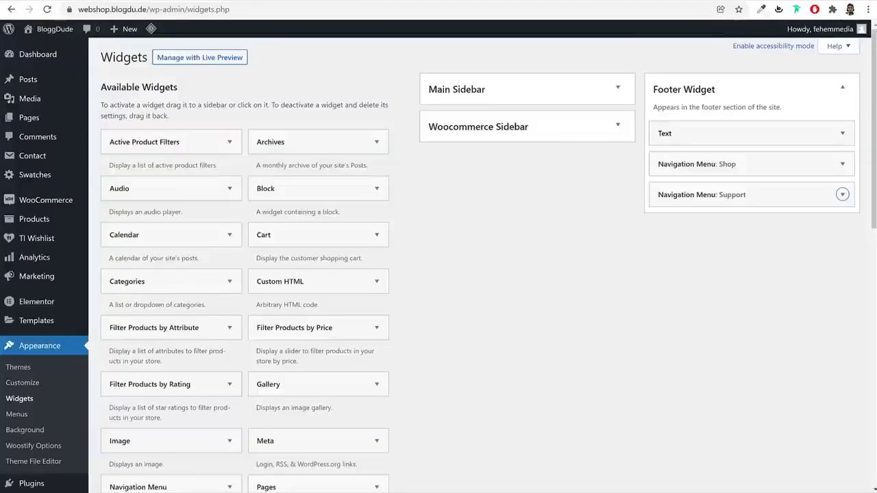
right_click(53, 154)
key(Escape)
Create a new contact form titled MailChimp
click(54, 154)
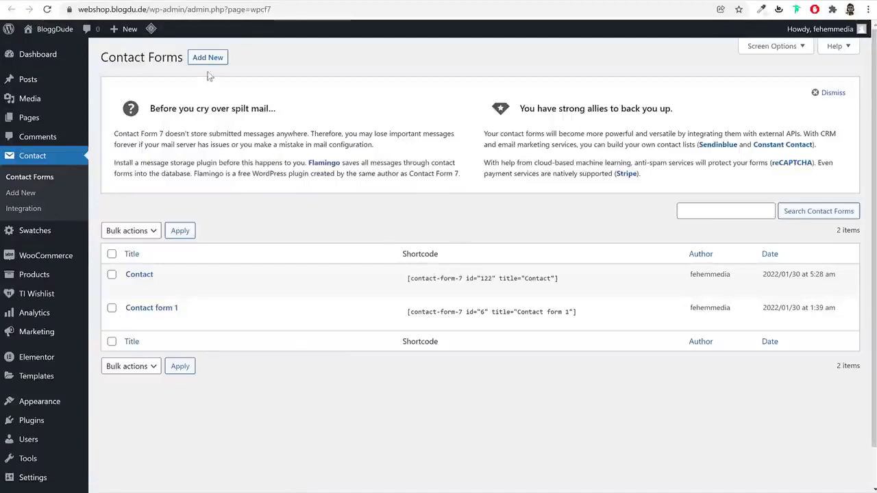
click(206, 57)
click(221, 90)
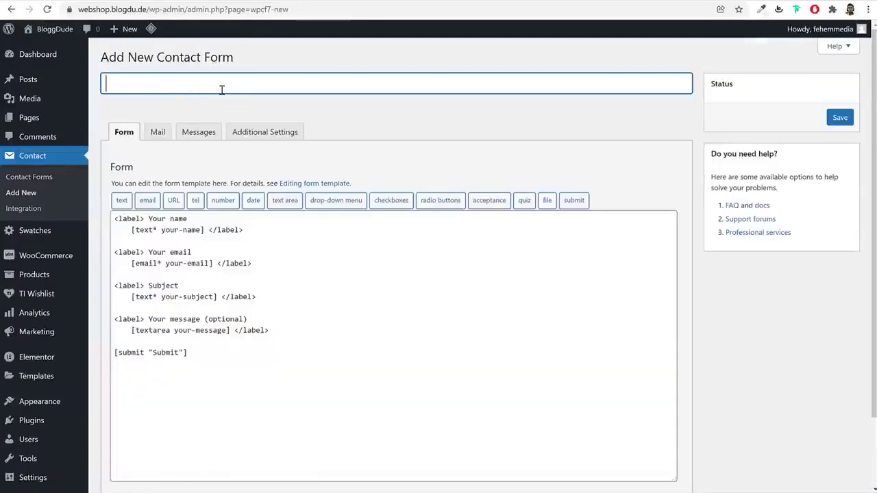
text(MailChimp)
Replace the form template with the Footer Newsletter snippet and save the form
key(alt+Tab)
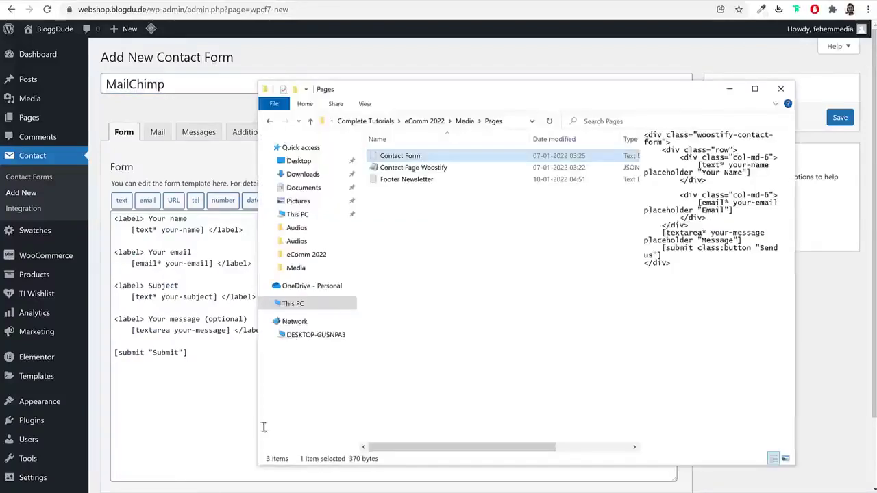
click(376, 284)
click(411, 180)
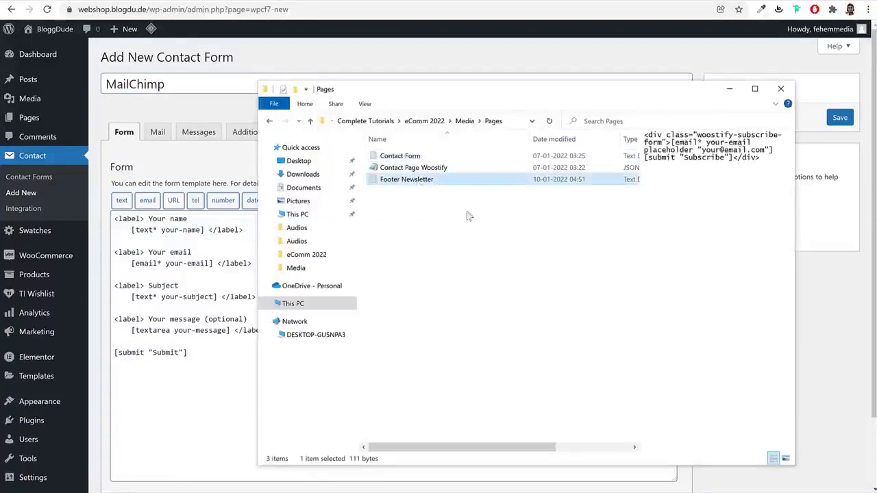
double_click(411, 180)
key(ctrl+a)
key(ctrl+c)
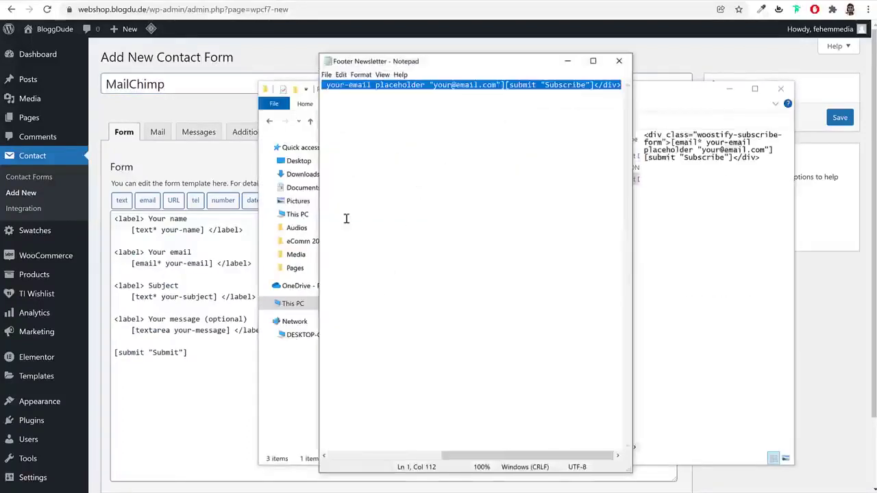
double_click(196, 320)
key(ctrl+a)
key(BackSpace)
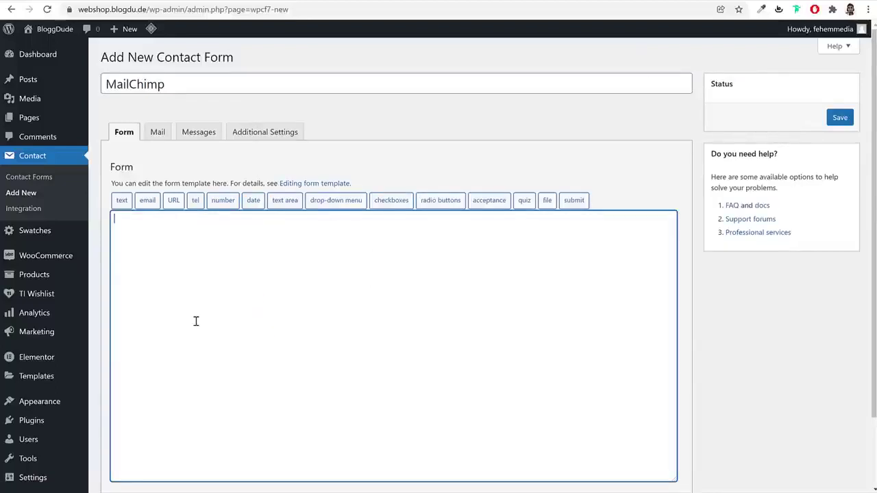
key(ctrl+v)
click(828, 118)
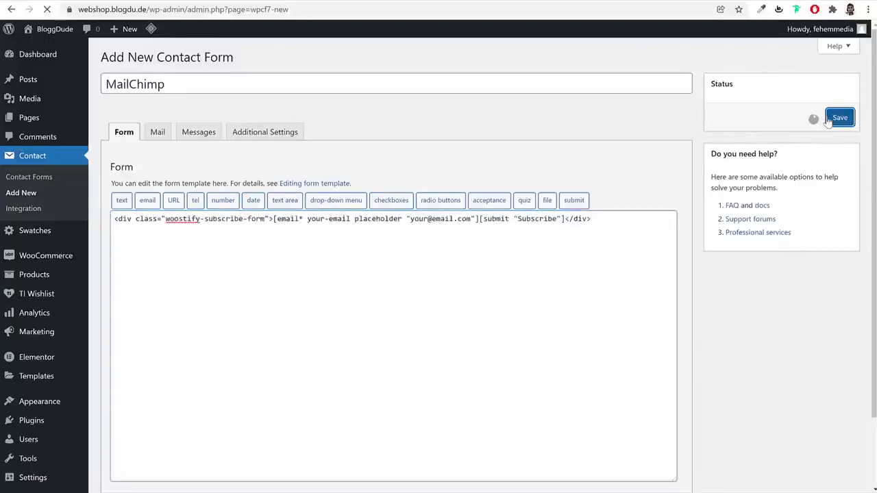
Copy the MailChimp form's shortcode
click(242, 158)
key(ctrl+c)
right_click(228, 152)
click(247, 159)
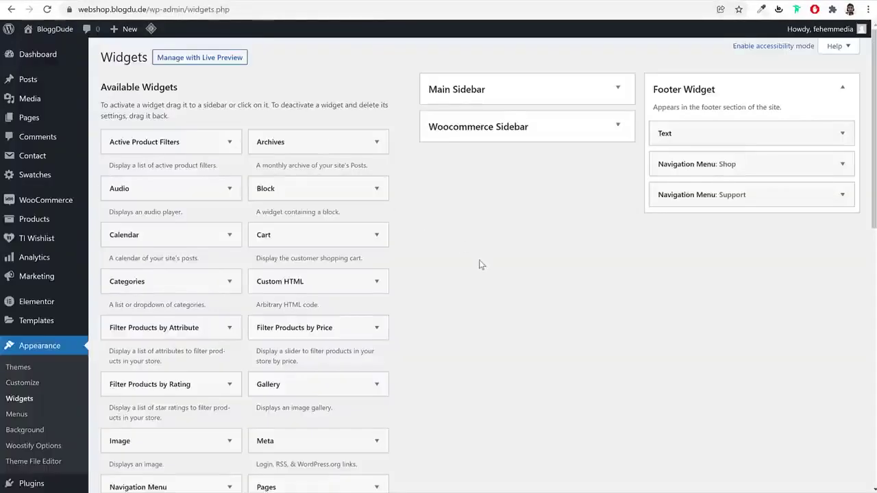
Add a footer Text widget with the 20% off sentence above the MailChimp shortcode
scroll(479, 263, down, 3)
scroll(480, 264, down, 5)
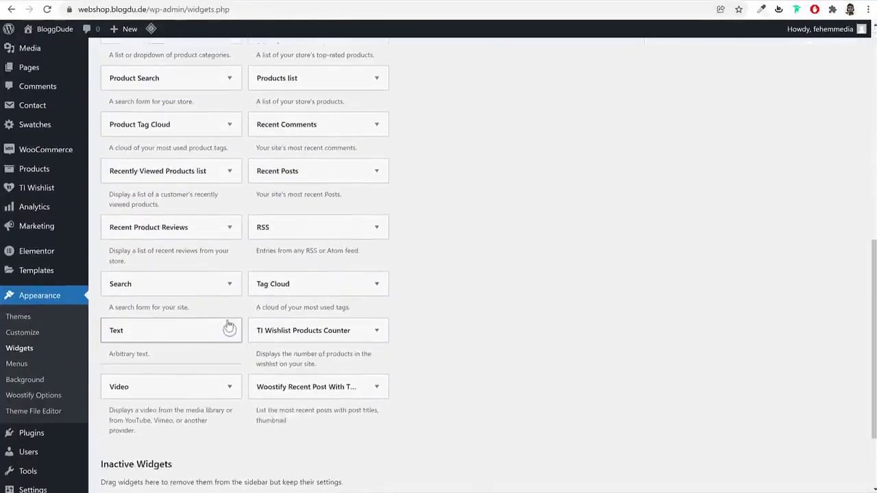
click(229, 329)
click(208, 331)
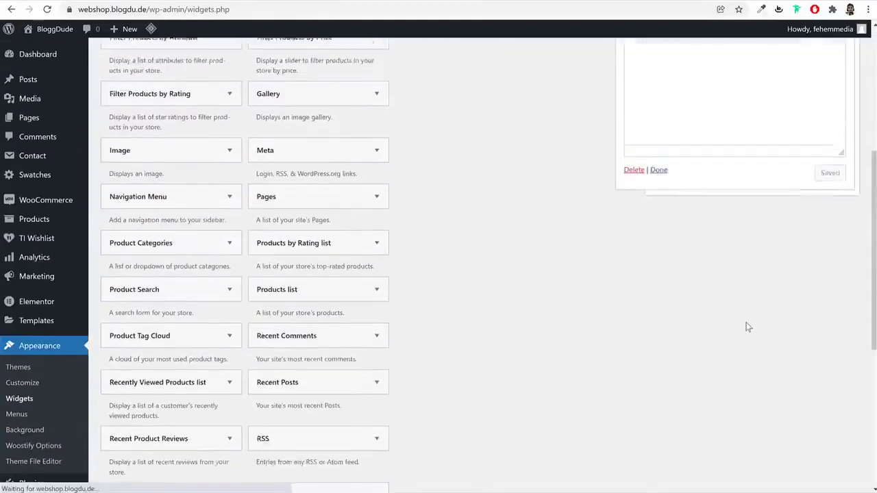
click(836, 233)
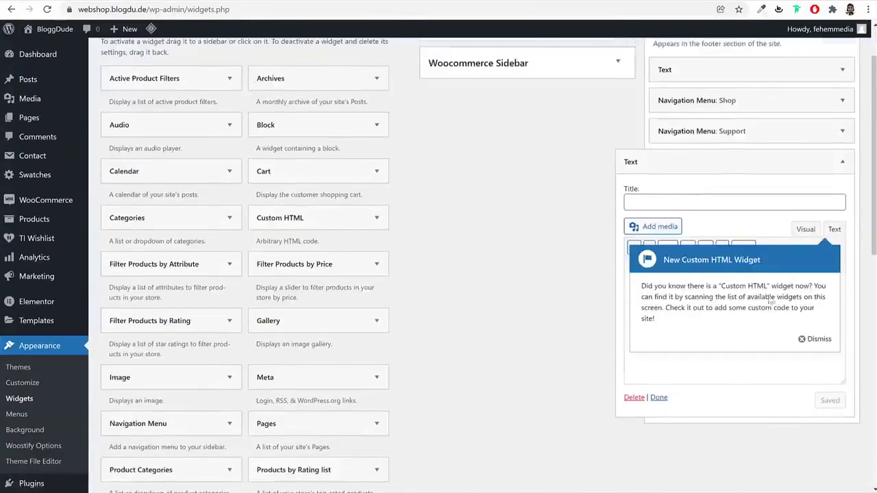
click(819, 339)
click(761, 329)
key(ctrl+v)
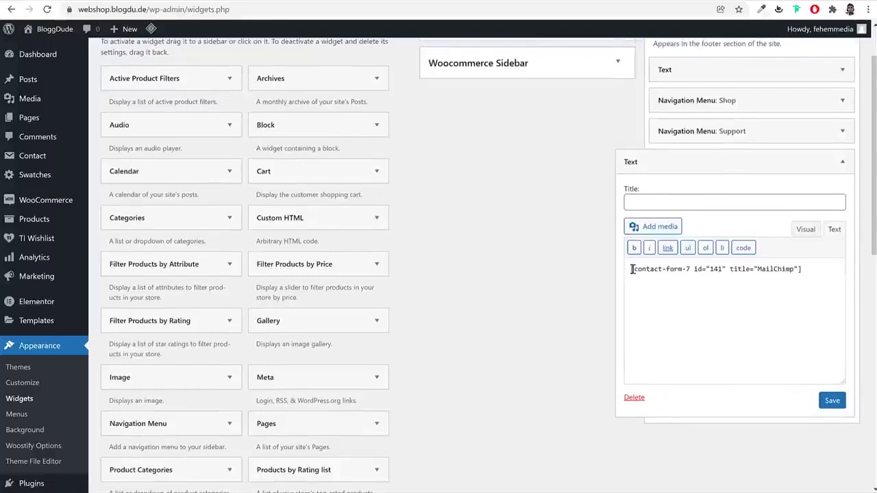
click(631, 269)
key(Return)
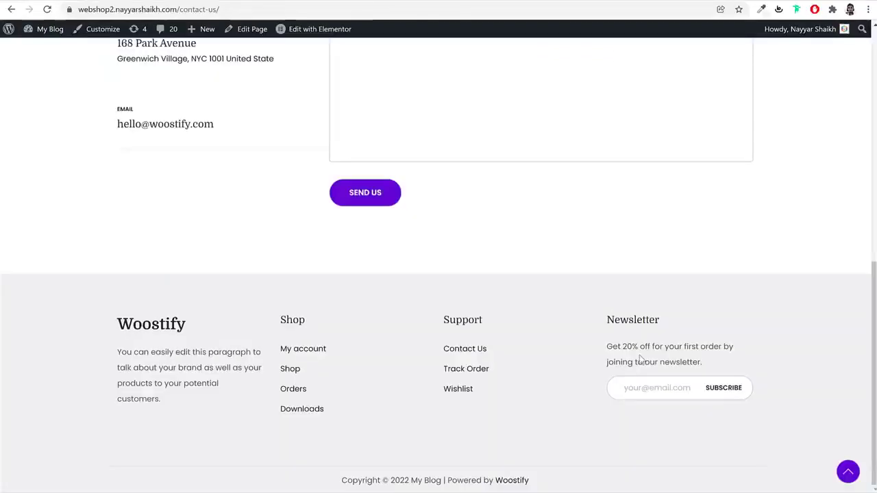
triple_click(640, 359)
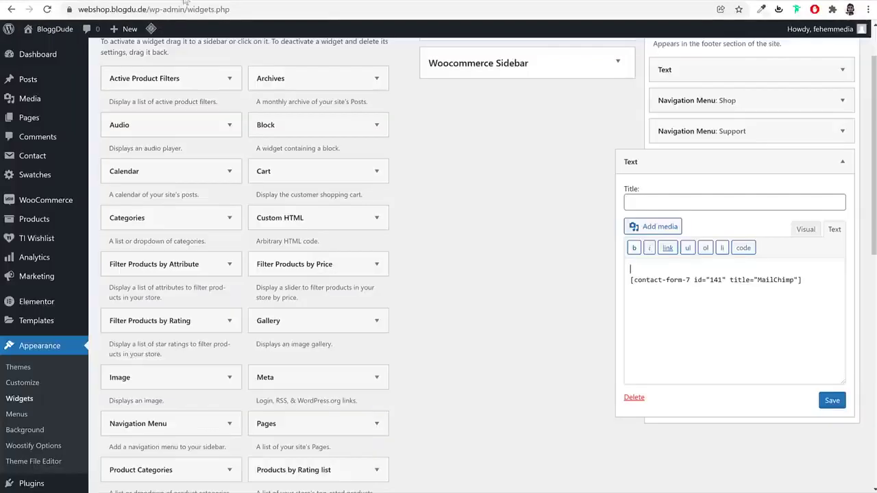
text(Get 20% off for your first order by joining to our newsletter.)
click(833, 404)
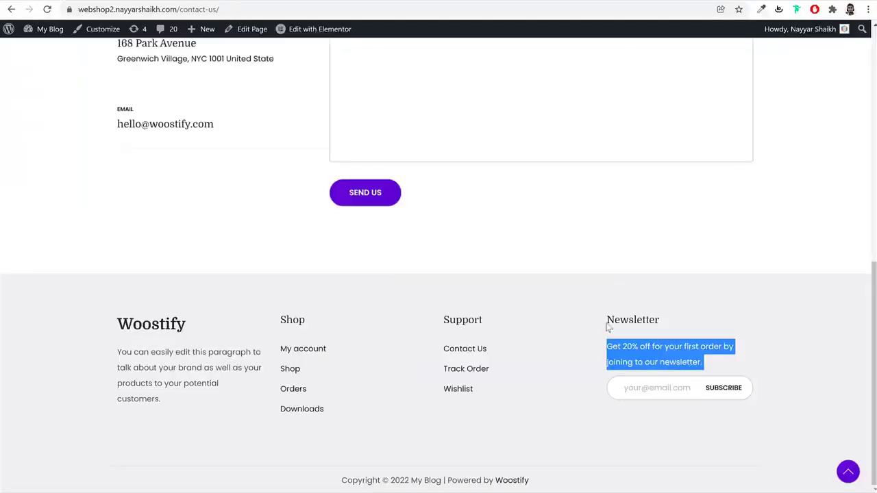
Title the widget Newsletter, save it, and collapse the footer widget area
double_click(610, 322)
key(ctrl+c)
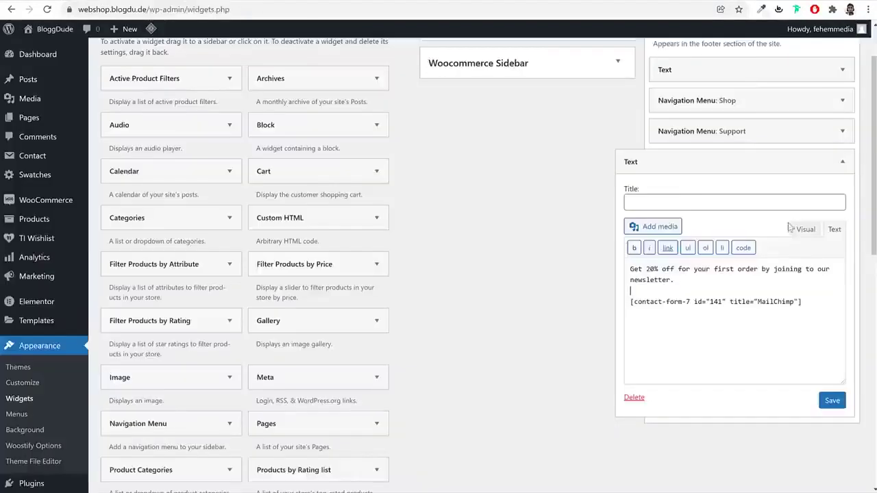
click(709, 205)
key(ctrl+v)
click(832, 400)
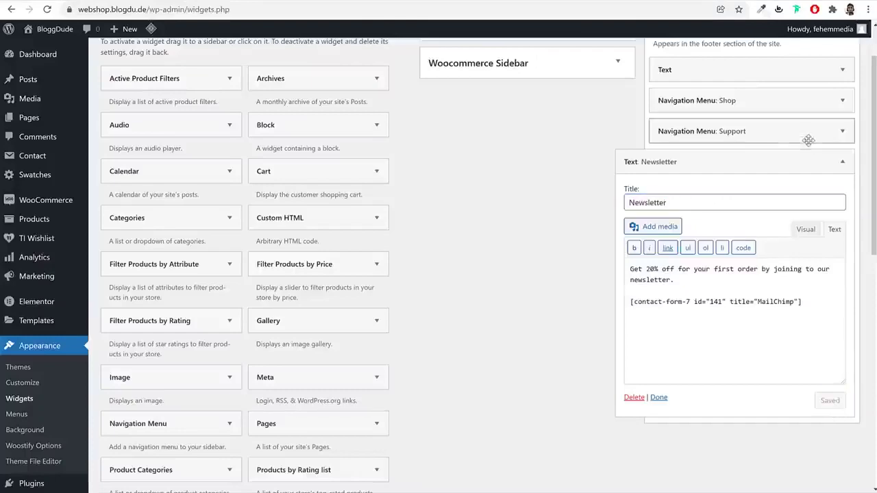
click(829, 160)
scroll(777, 172, up, 2)
click(810, 92)
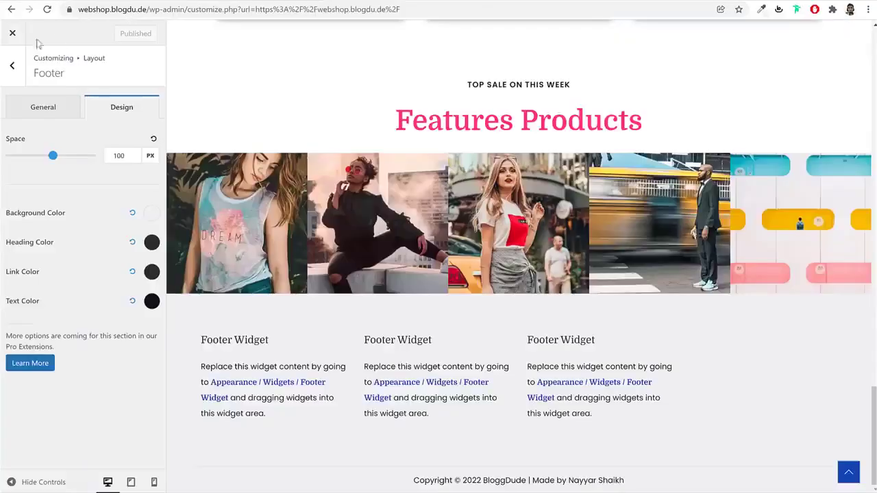
Check the Newsletter signup in the homepage footer, then browse the Shop page's 4 products
click(13, 33)
scroll(464, 321, down, 15)
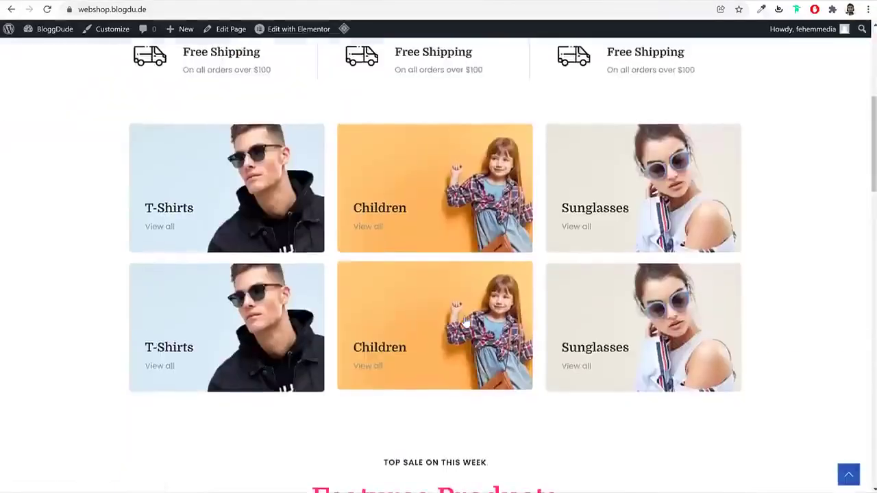
scroll(465, 320, down, 1)
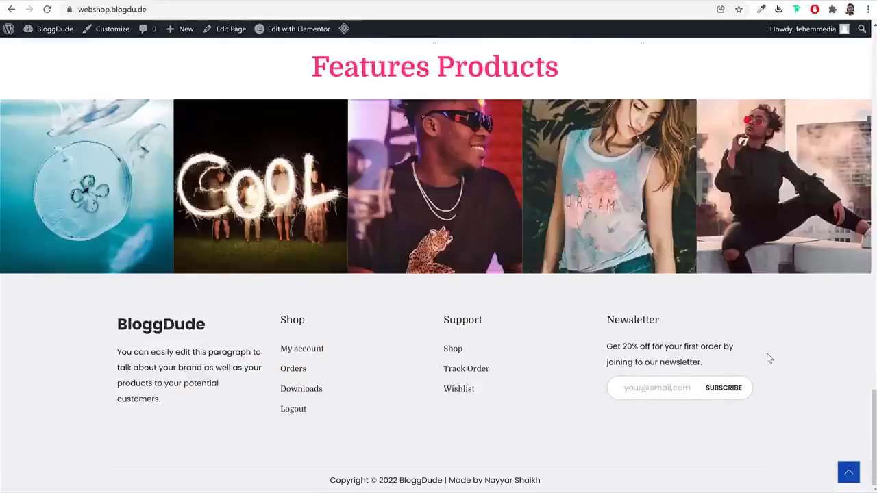
scroll(769, 358, up, 15)
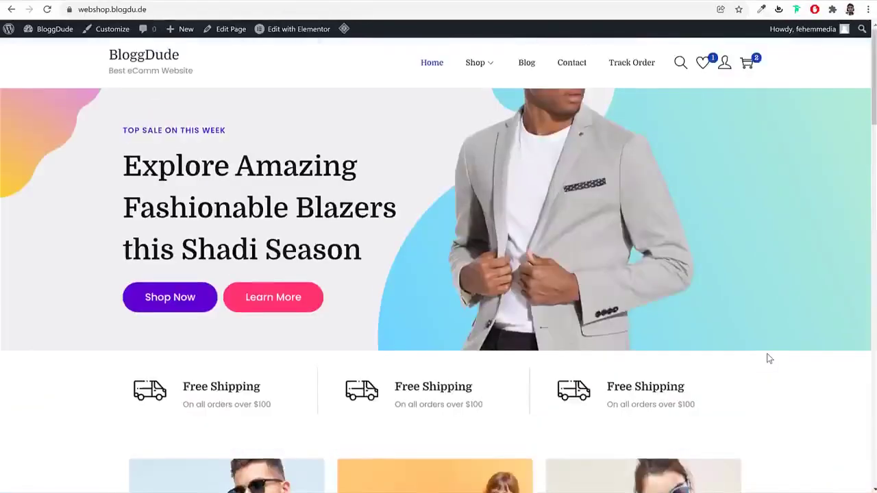
click(474, 65)
scroll(794, 339, down, 6)
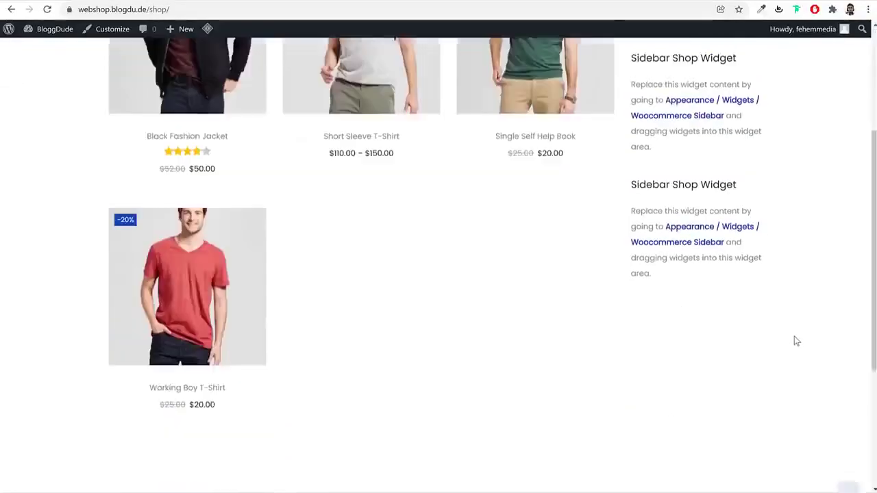
scroll(795, 338, up, 5)
scroll(796, 342, up, 2)
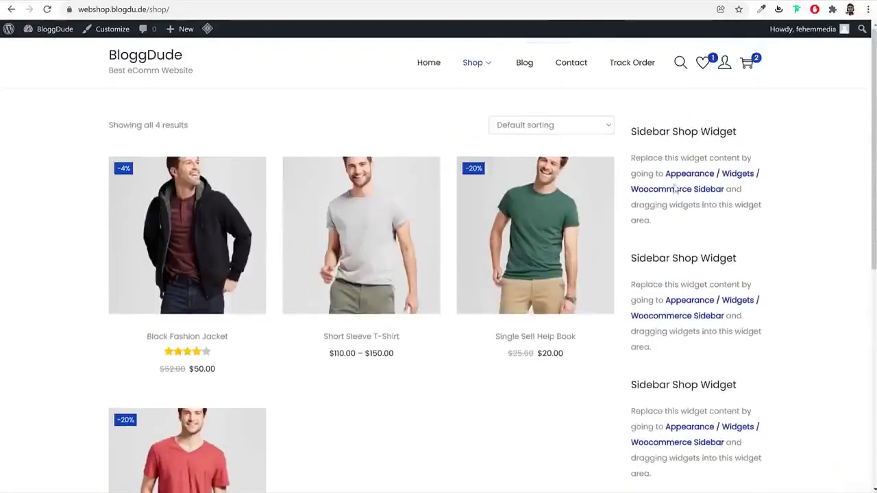
Set the Shop/Product Archive sidebar to Left under Layout > Sidebar and publish
click(111, 29)
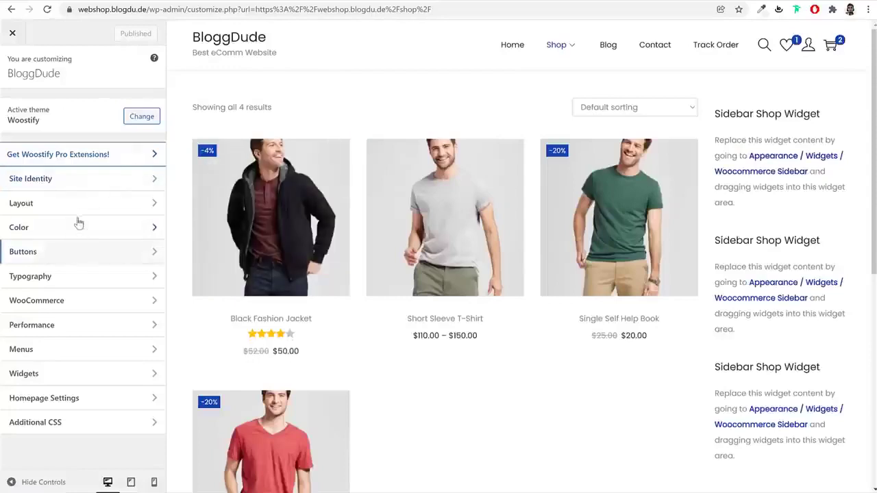
click(76, 205)
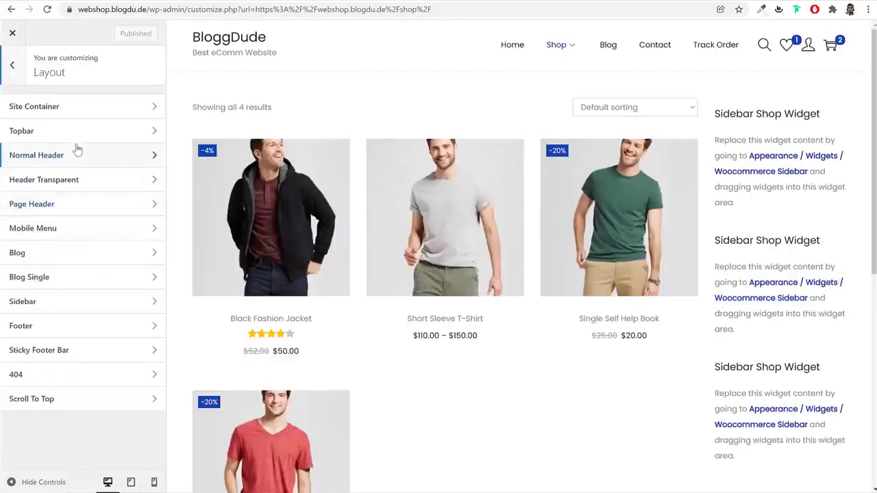
click(79, 302)
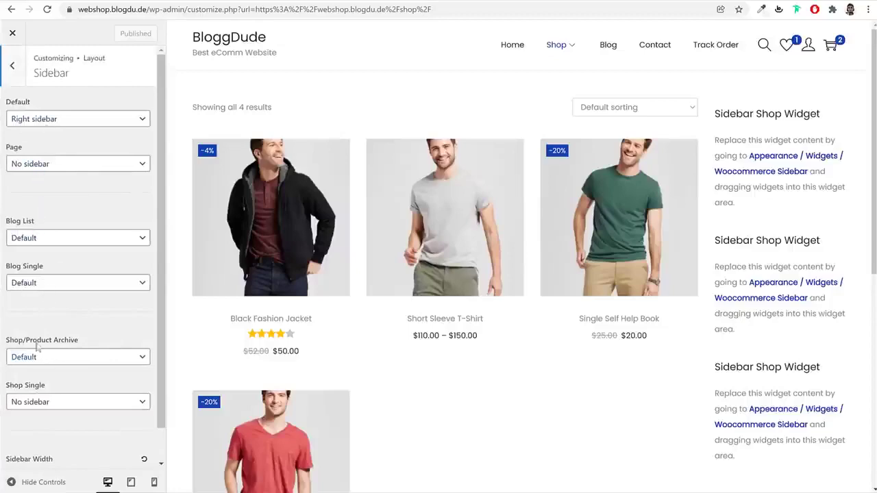
click(65, 361)
click(66, 389)
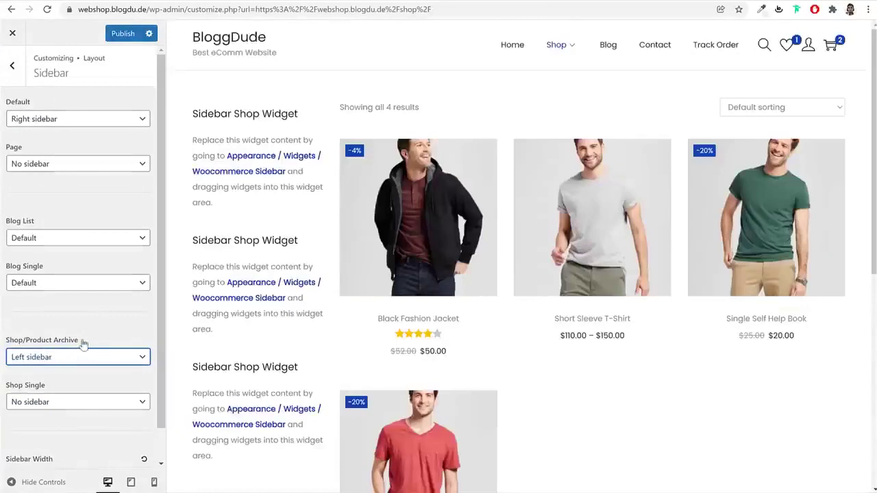
click(121, 34)
click(13, 33)
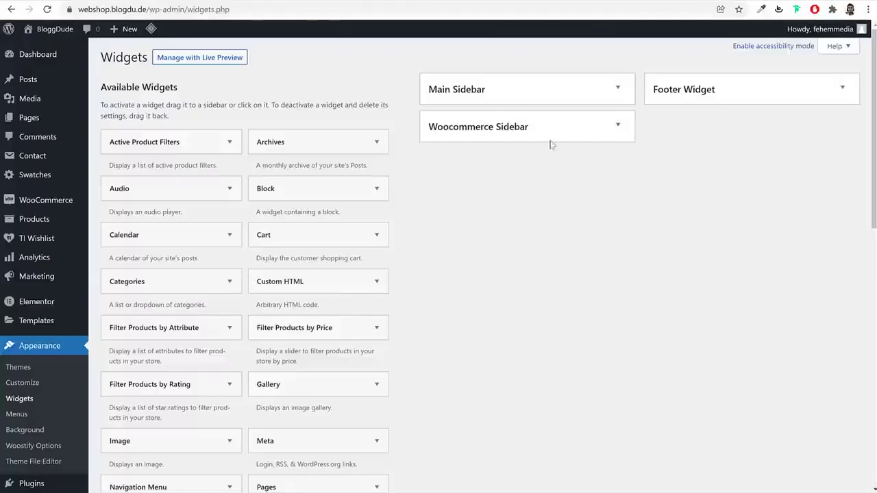
Drag the Product Search widget from the Footer Widget area into the Woocommerce Sidebar
click(552, 135)
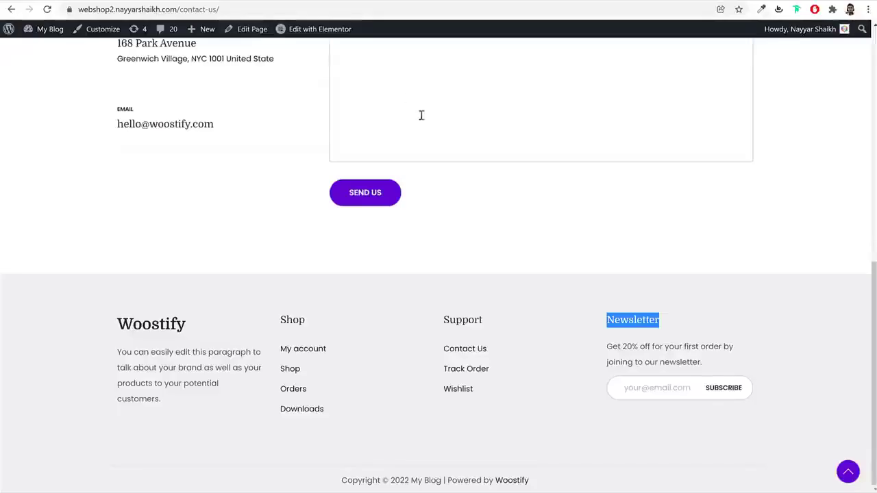
scroll(421, 115, up, 15)
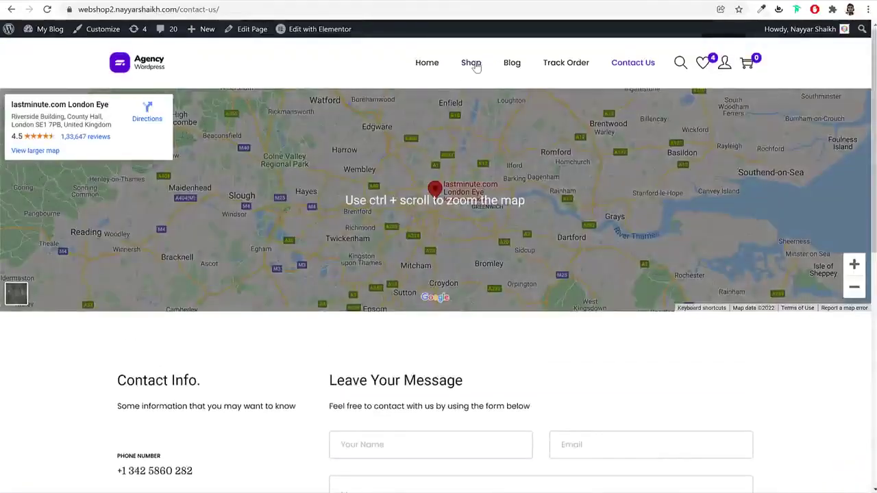
click(476, 66)
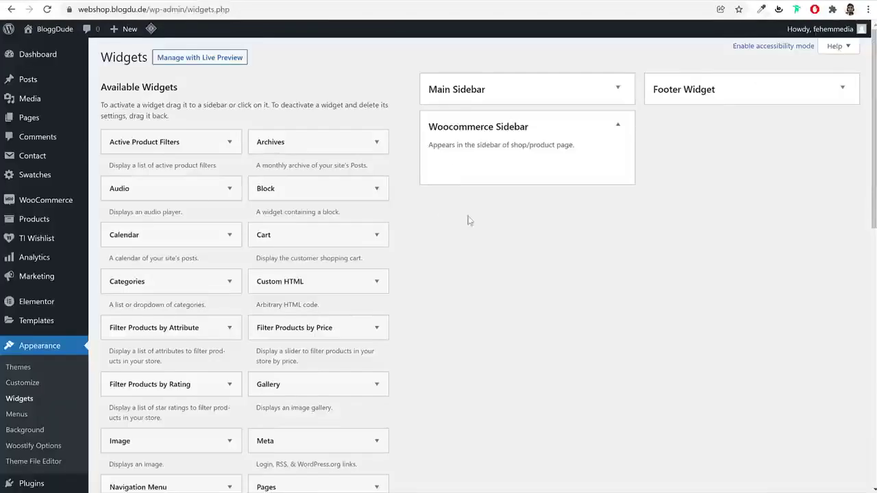
scroll(526, 271, down, 8)
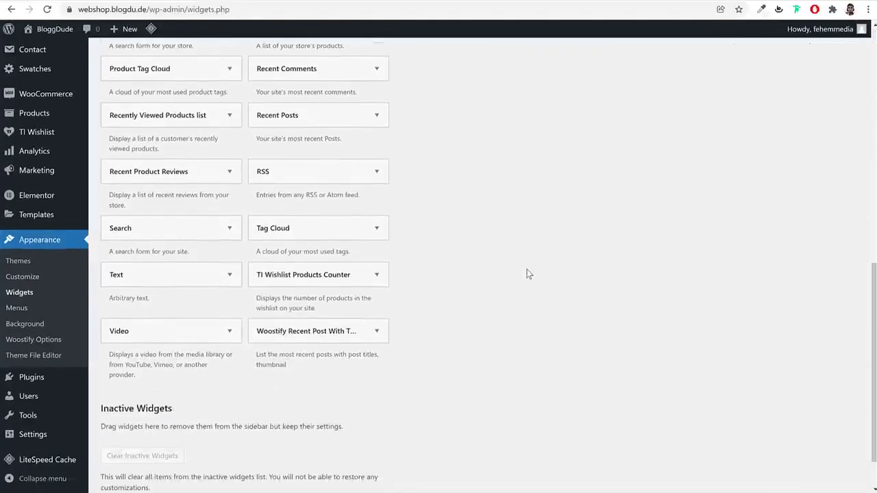
scroll(528, 274, up, 2)
click(209, 134)
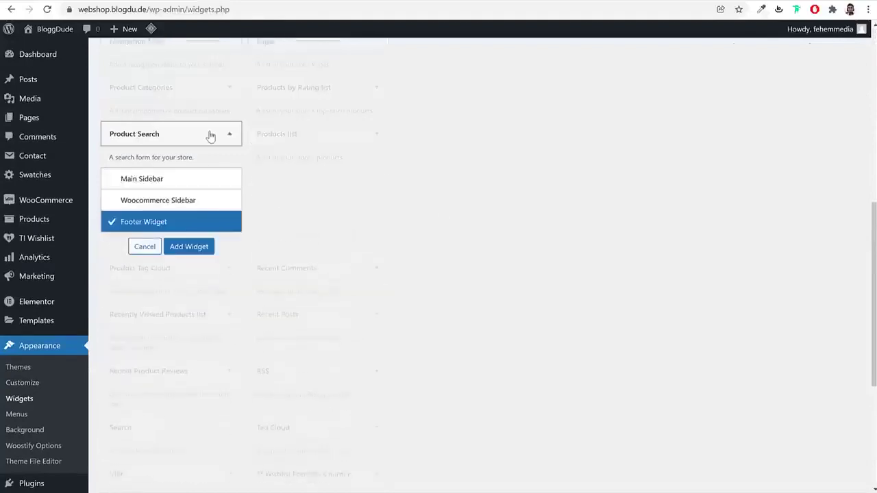
click(194, 249)
scroll(527, 273, up, 2)
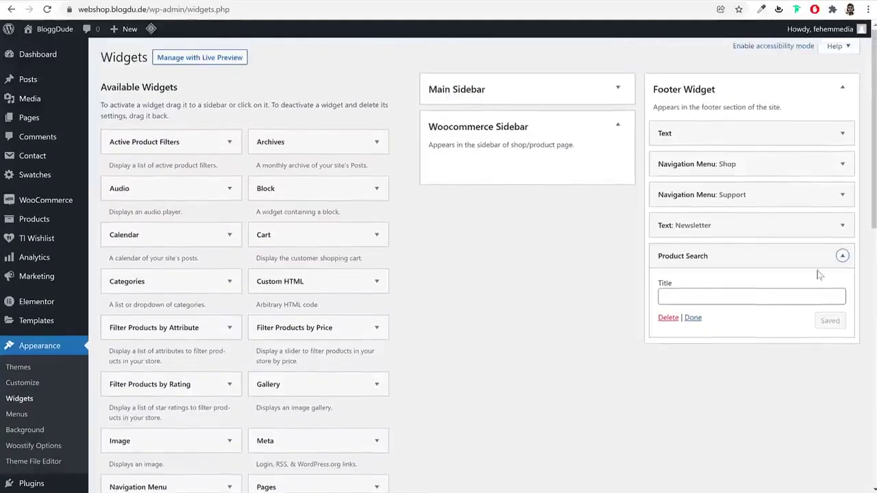
click(842, 256)
drag(840, 257, 565, 163)
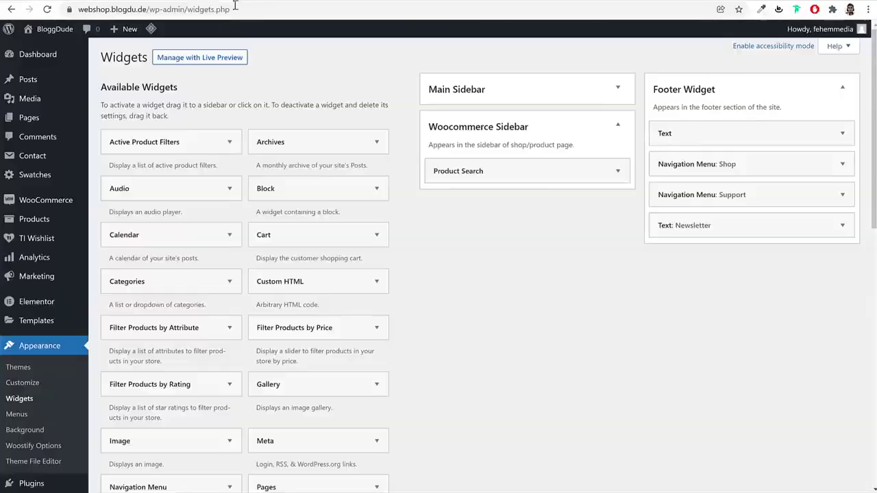
Add the Filter Products by Price widget to the Woocommerce Sidebar
scroll(452, 251, down, 4)
scroll(479, 253, down, 2)
scroll(219, 253, down, 2)
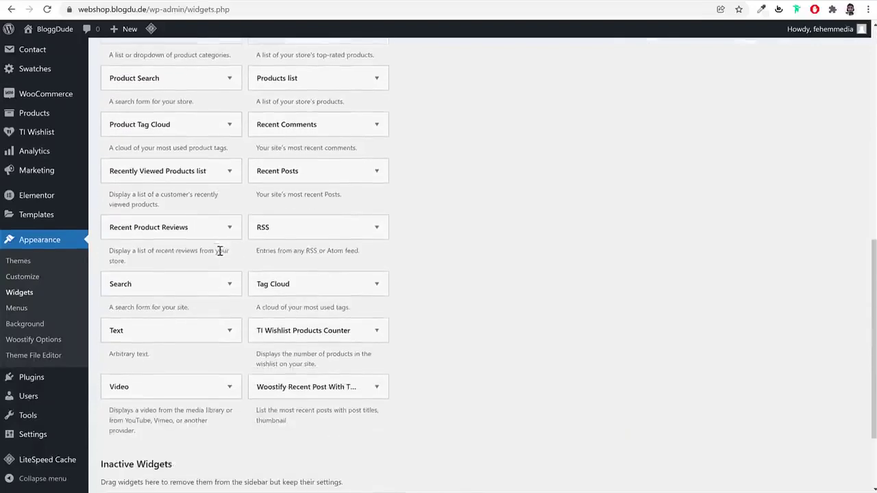
scroll(441, 259, up, 2)
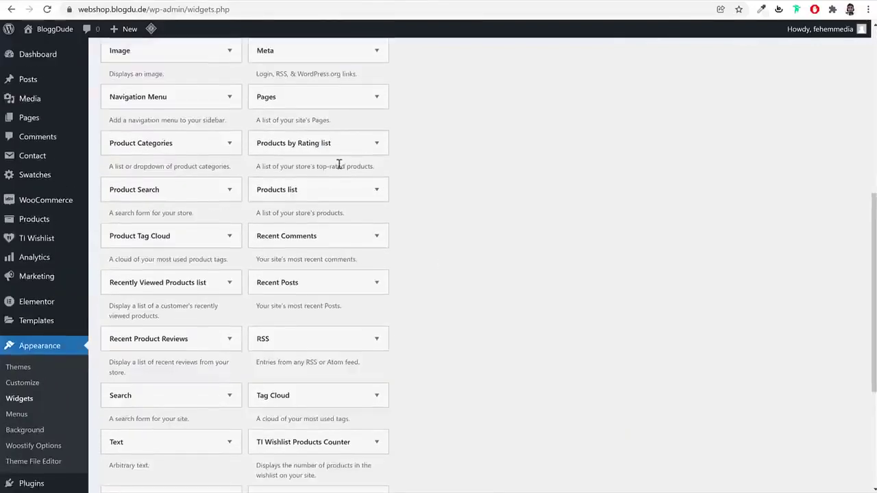
scroll(342, 171, up, 3)
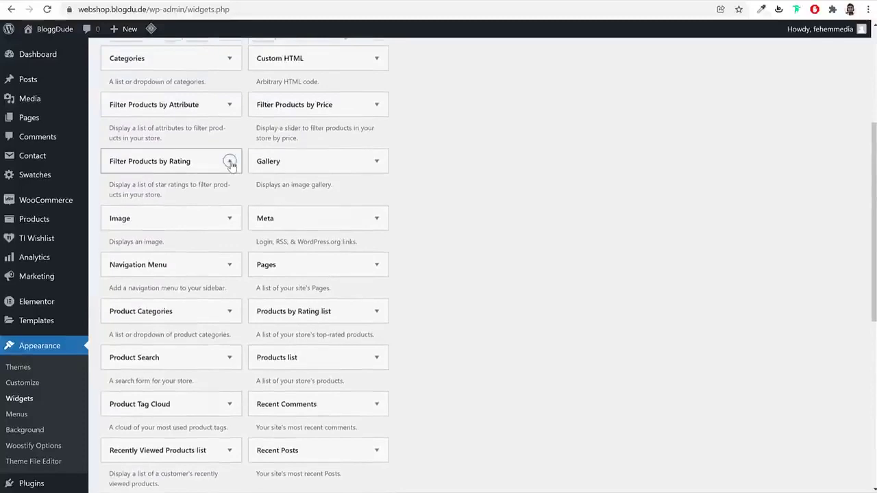
click(229, 162)
click(230, 161)
click(376, 104)
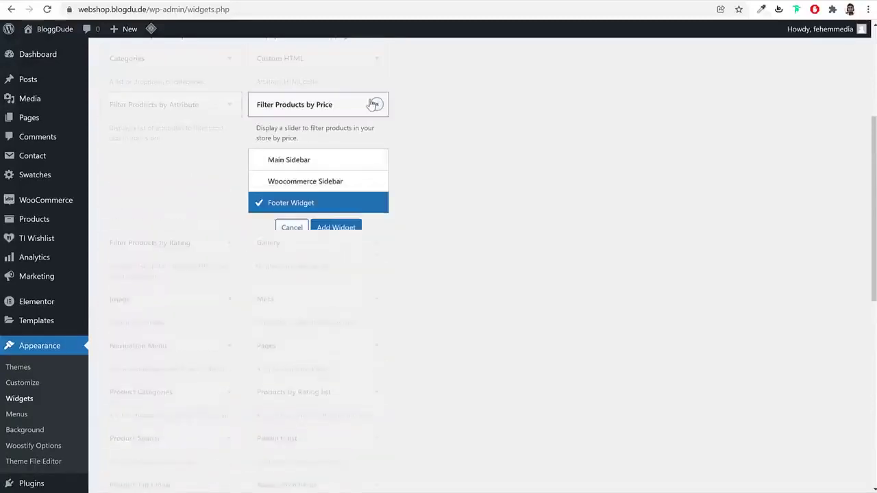
click(312, 192)
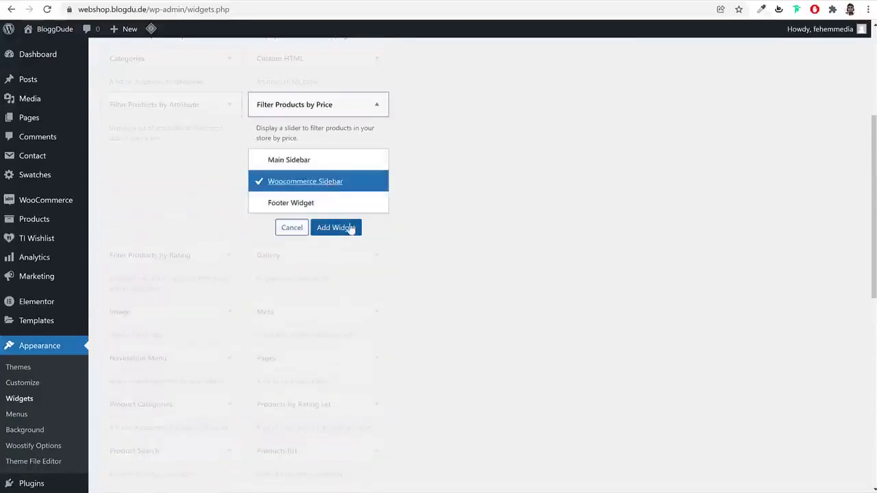
click(348, 228)
click(550, 183)
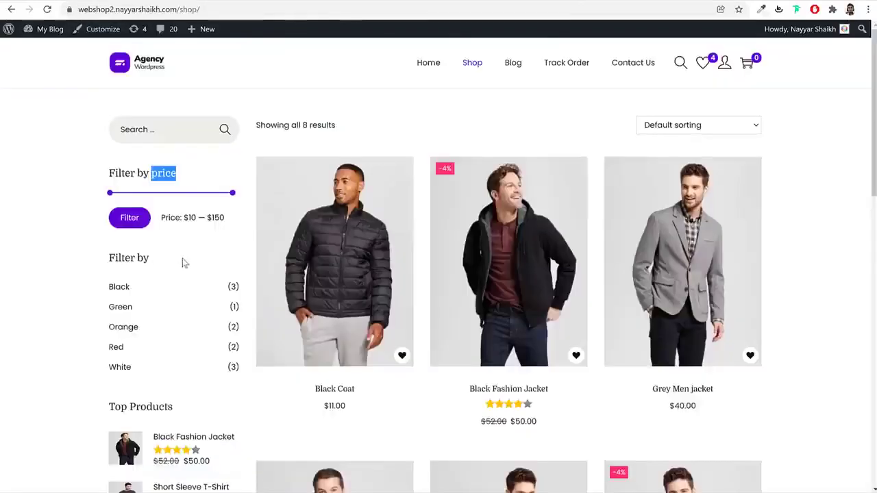
scroll(182, 263, down, 3)
scroll(142, 199, up, 2)
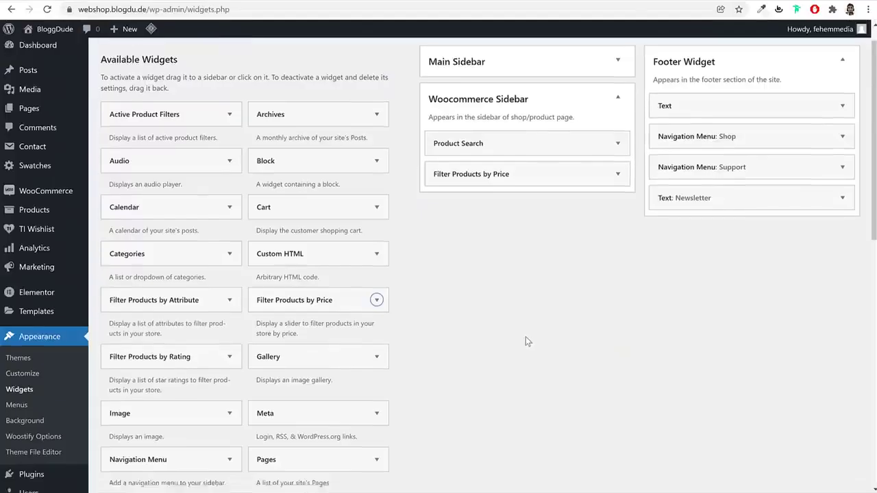
scroll(525, 337, down, 1)
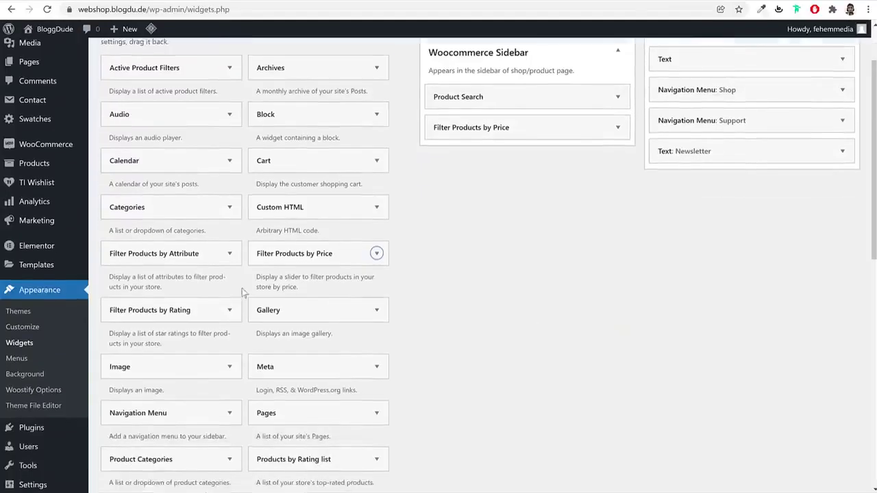
Add a Filter Products by Attribute widget titled 'Filter by Color' to the Woocommerce Sidebar
click(194, 254)
scroll(446, 279, down, 2)
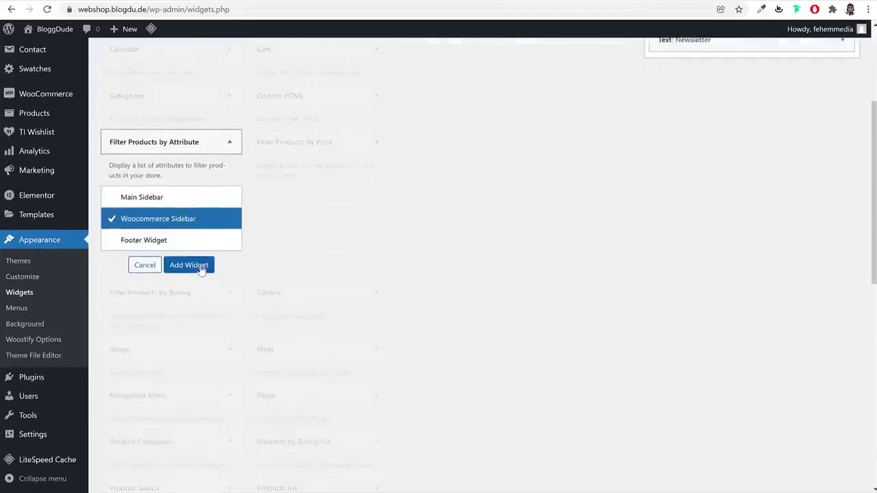
click(185, 266)
click(494, 255)
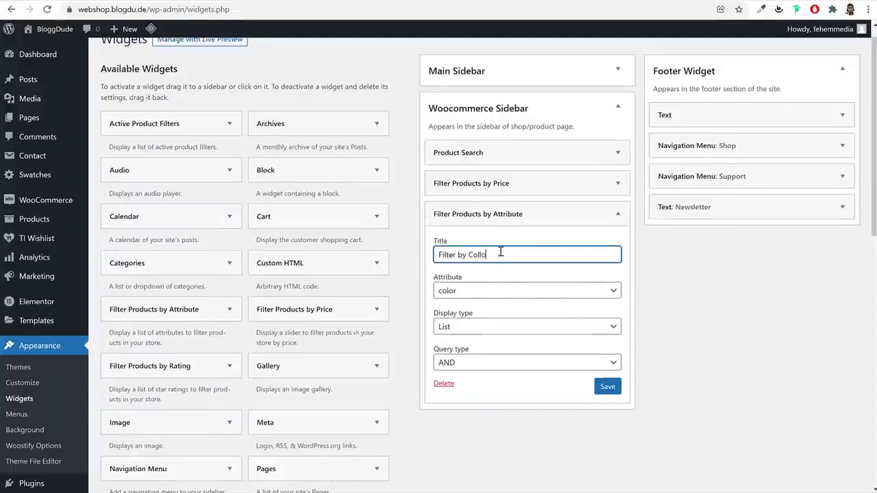
text(Color)
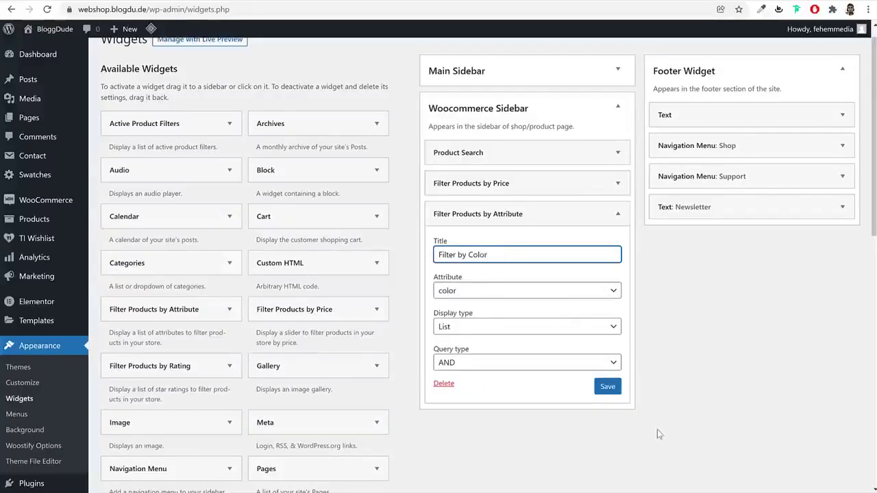
click(616, 392)
click(541, 214)
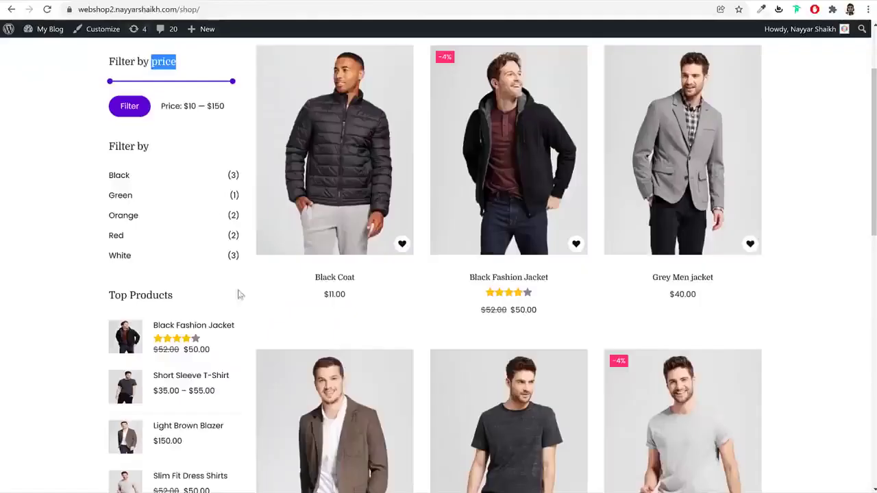
Place Filter Products by Rating at the bottom of the Woocommerce Sidebar
scroll(240, 295, down, 2)
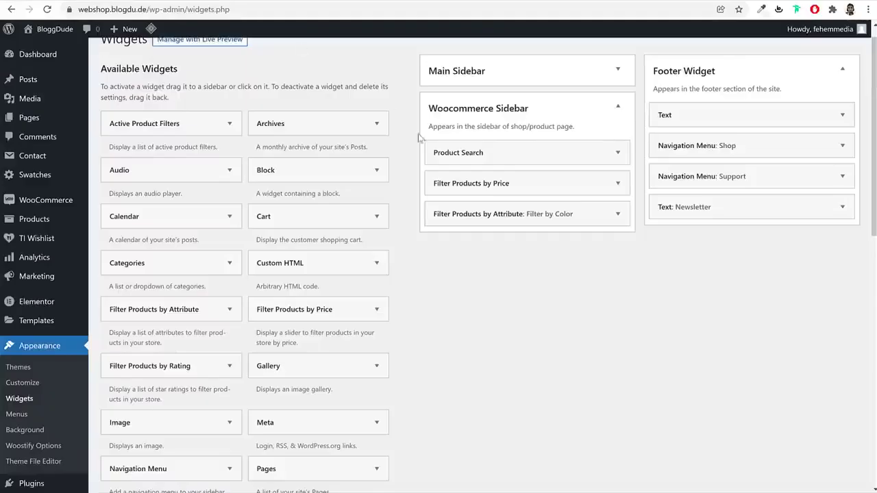
drag(164, 367, 527, 244)
click(618, 248)
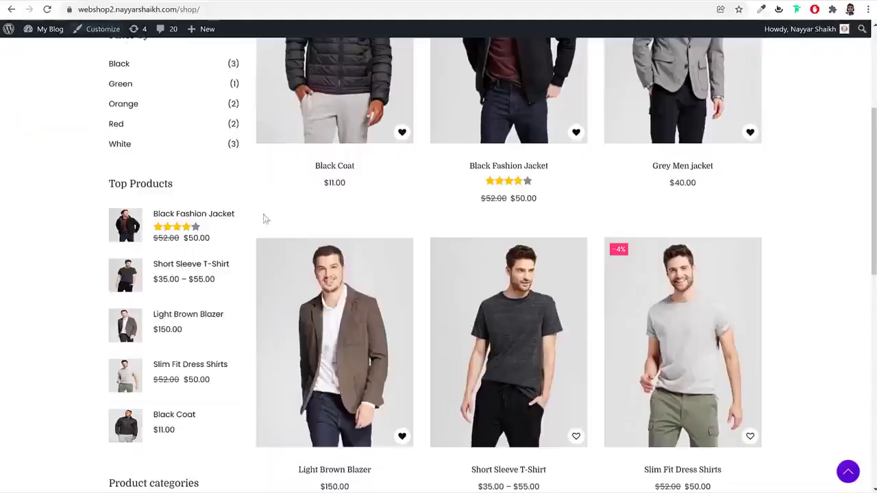
scroll(274, 246, down, 3)
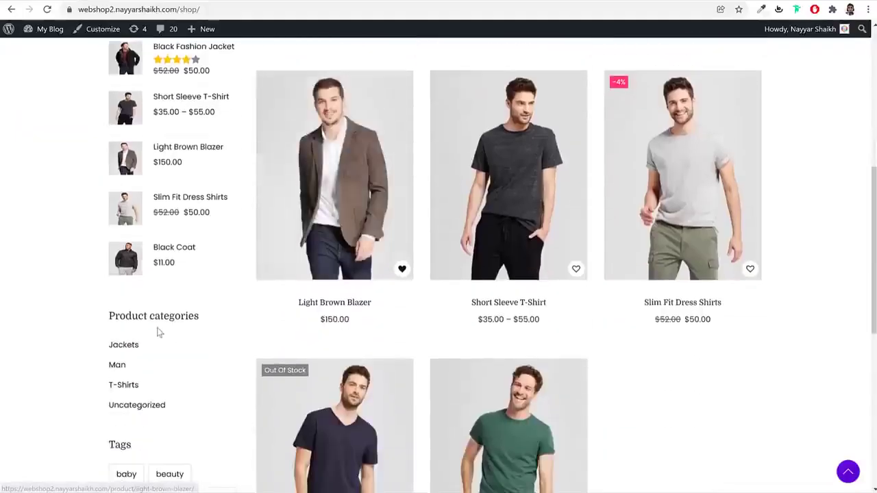
scroll(161, 333, down, 3)
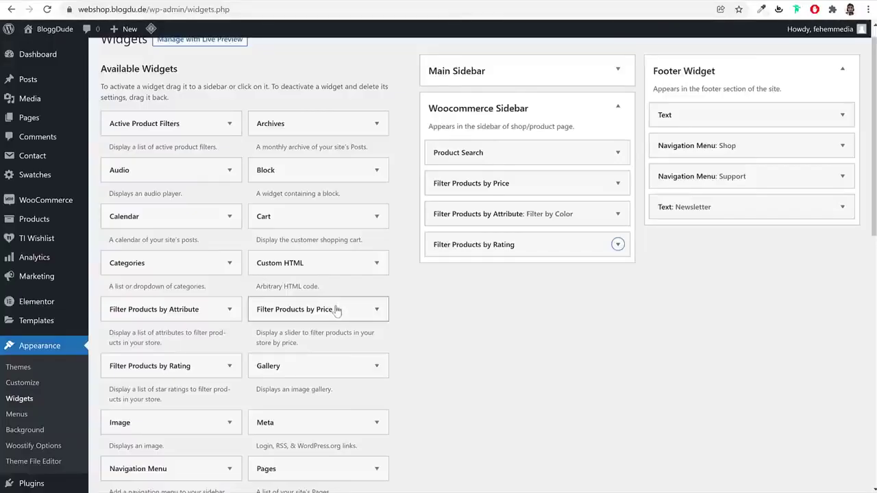
scroll(336, 311, down, 4)
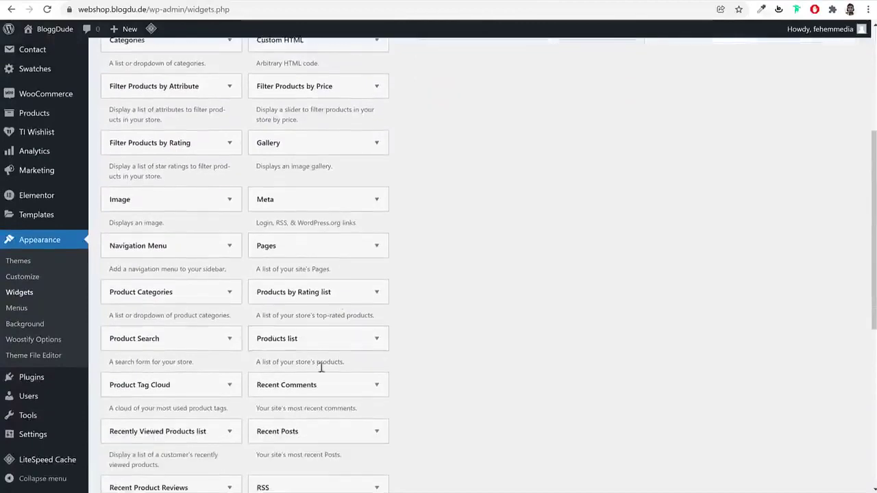
Add Product Categories and Product Tag Cloud widgets to the sidebar, then reload the shop page
click(188, 293)
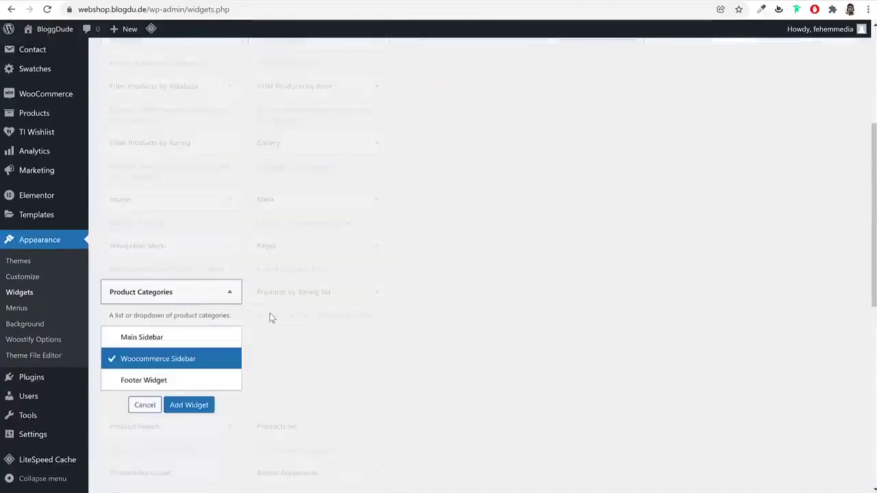
click(203, 296)
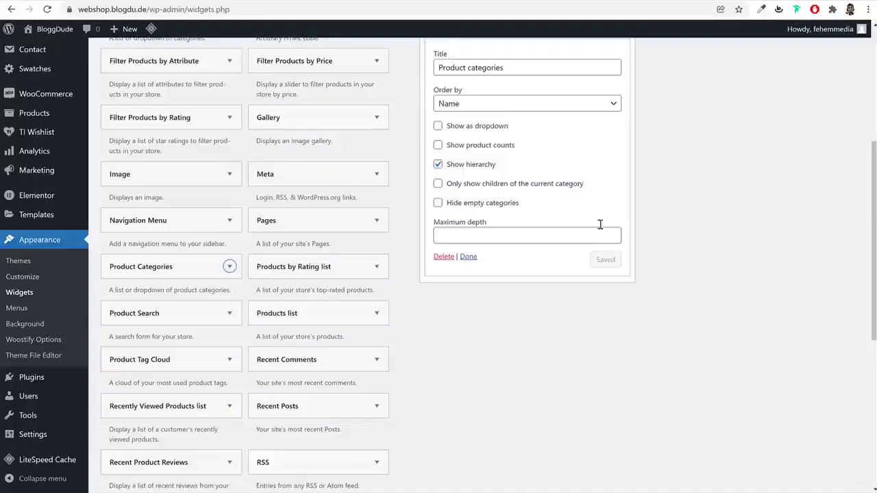
scroll(691, 200, up, 1)
click(618, 87)
scroll(466, 303, down, 2)
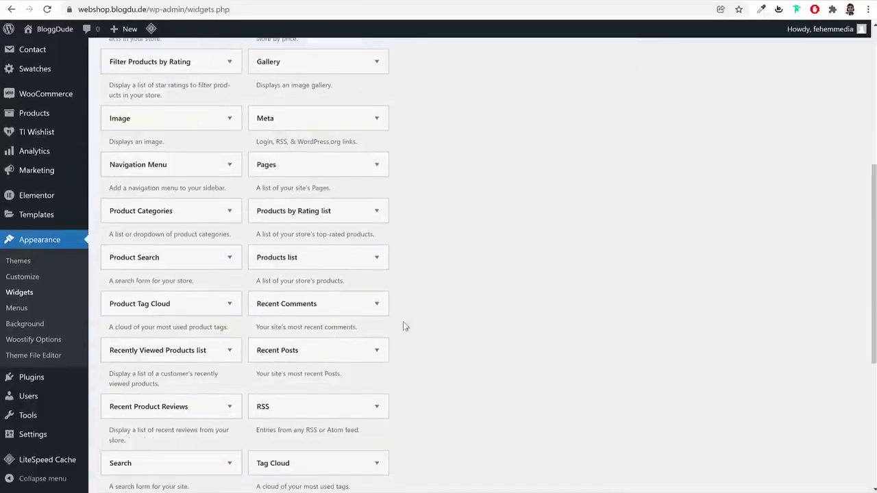
click(182, 311)
click(206, 307)
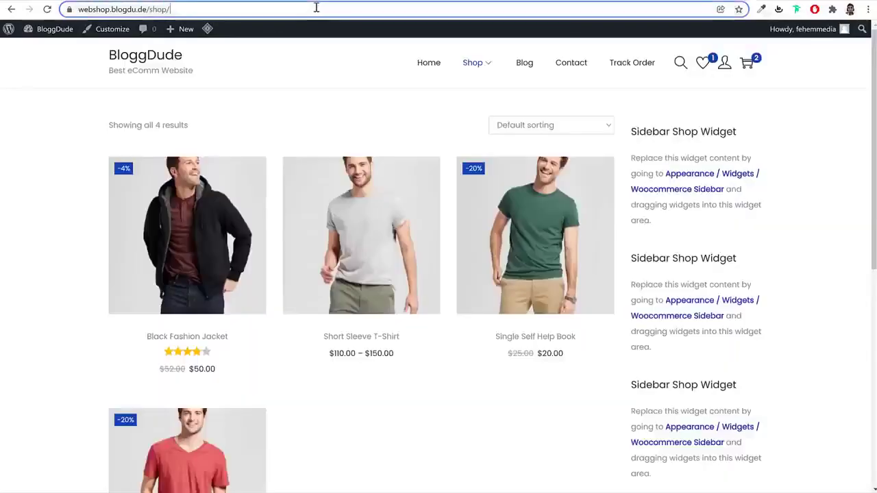
click(316, 7)
key(Return)
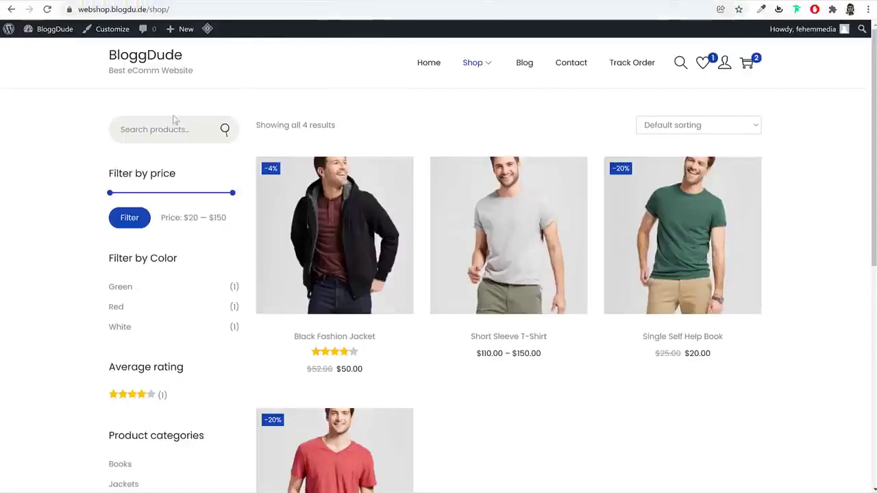
Check the shop sidebar's search, price, color, rating, category and tag filters, then go to Blog
scroll(176, 188, down, 6)
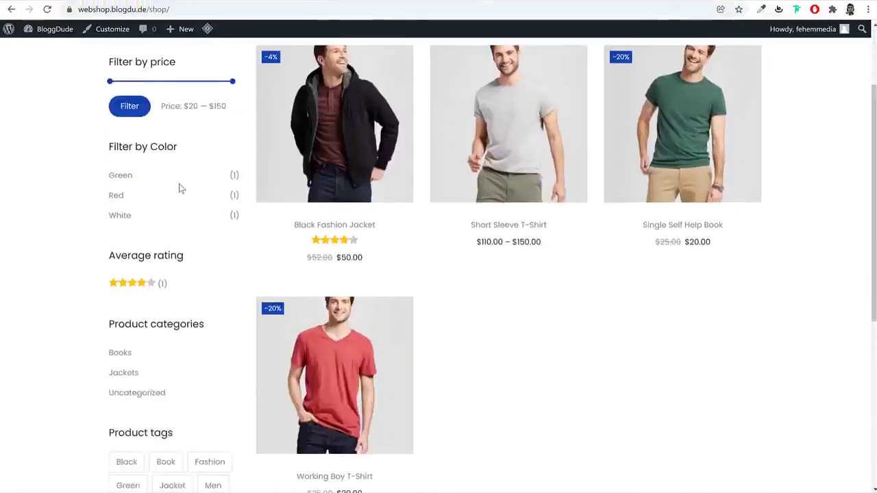
scroll(176, 210, up, 5)
scroll(191, 236, up, 2)
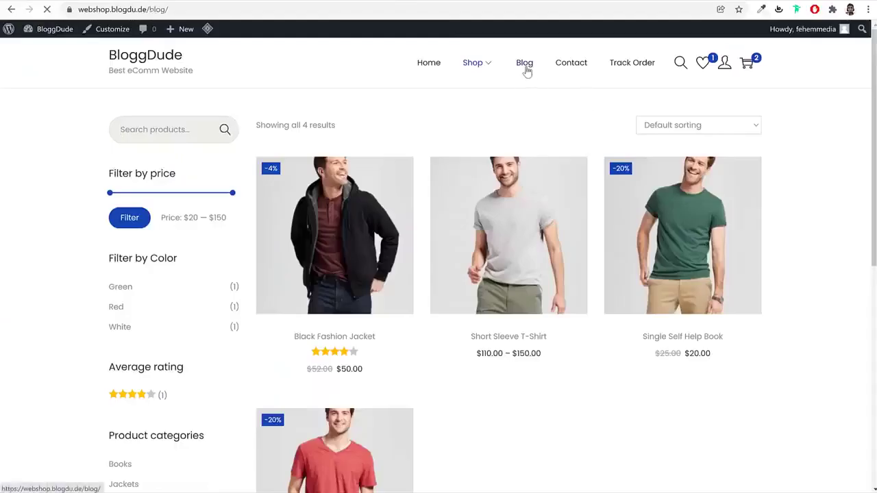
click(525, 70)
scroll(708, 215, down, 4)
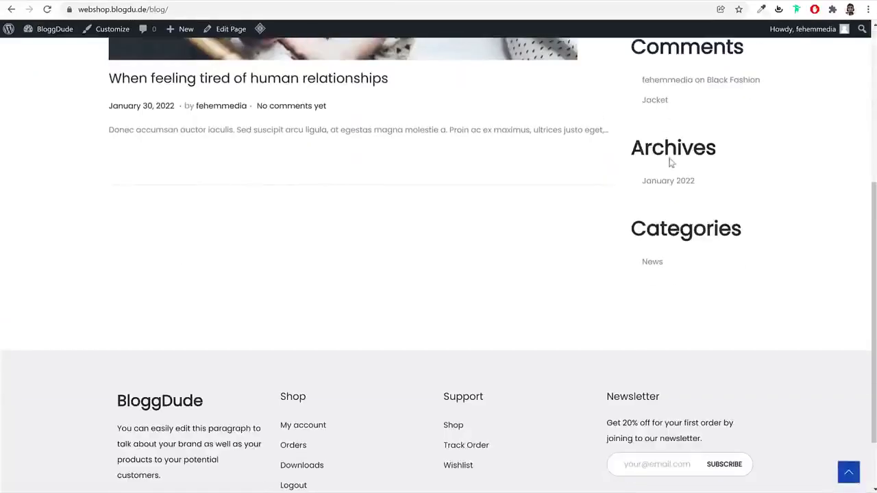
scroll(668, 154, up, 4)
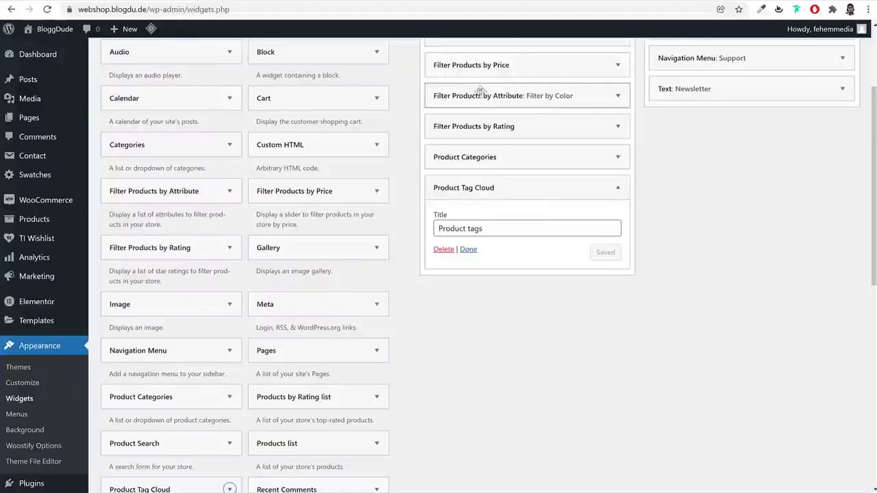
Delete the Search, Recent Posts, Comments, Archives and Categories blocks from the Main Sidebar
scroll(545, 205, up, 3)
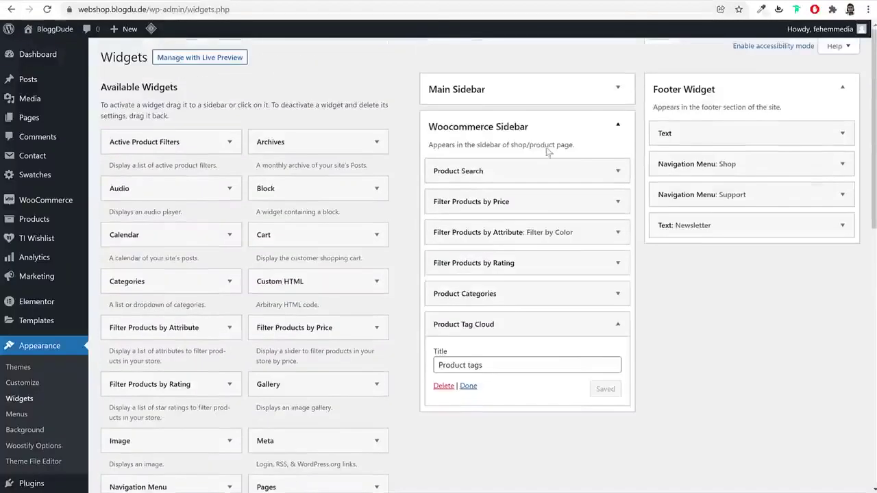
click(545, 137)
click(495, 80)
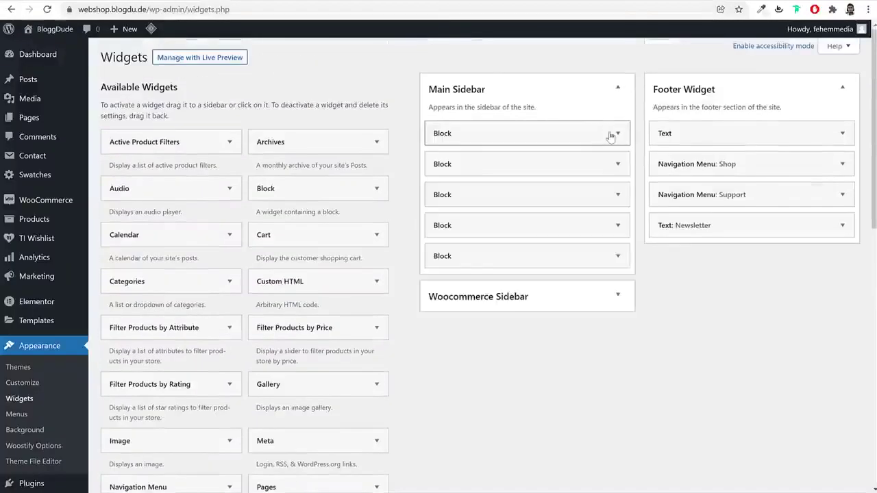
click(613, 133)
click(407, 253)
click(518, 135)
click(407, 251)
click(473, 143)
click(409, 251)
click(509, 142)
click(409, 252)
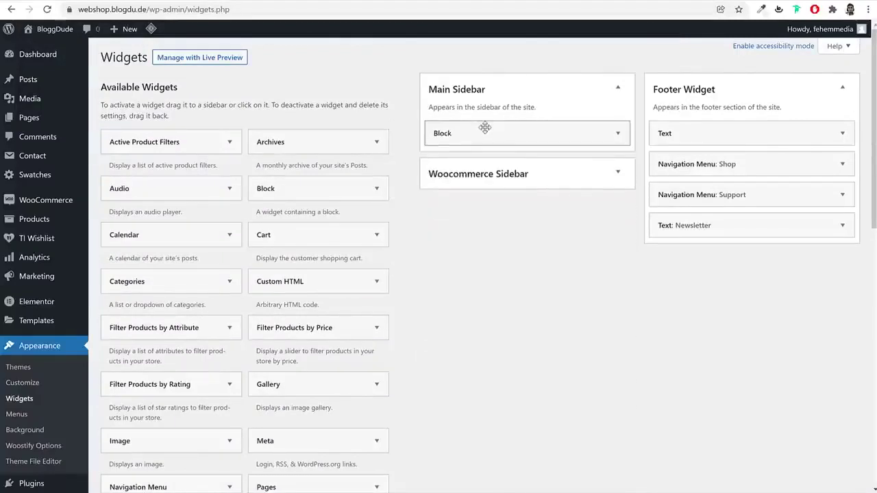
click(484, 130)
click(409, 252)
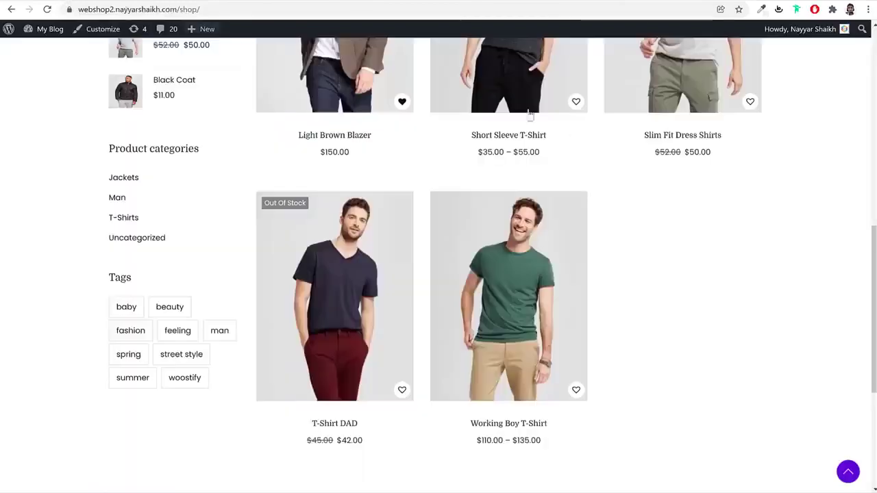
scroll(568, 180, up, 10)
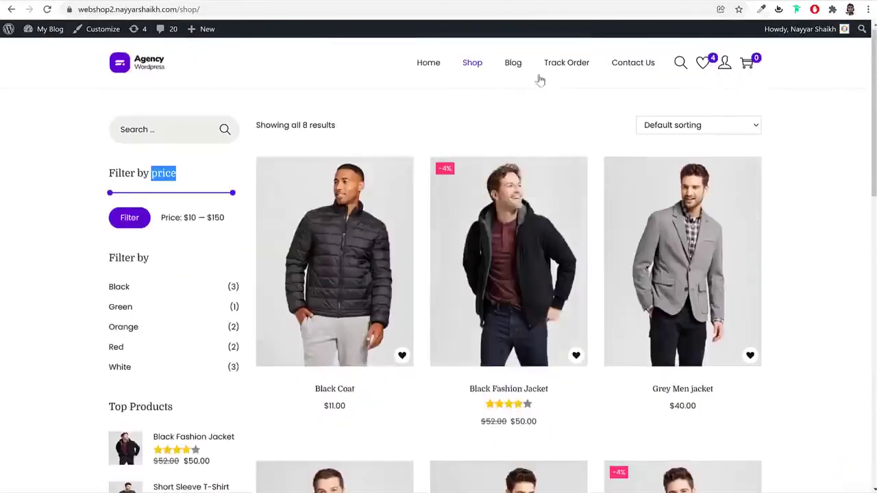
Add a Search widget to the Main Sidebar
click(514, 63)
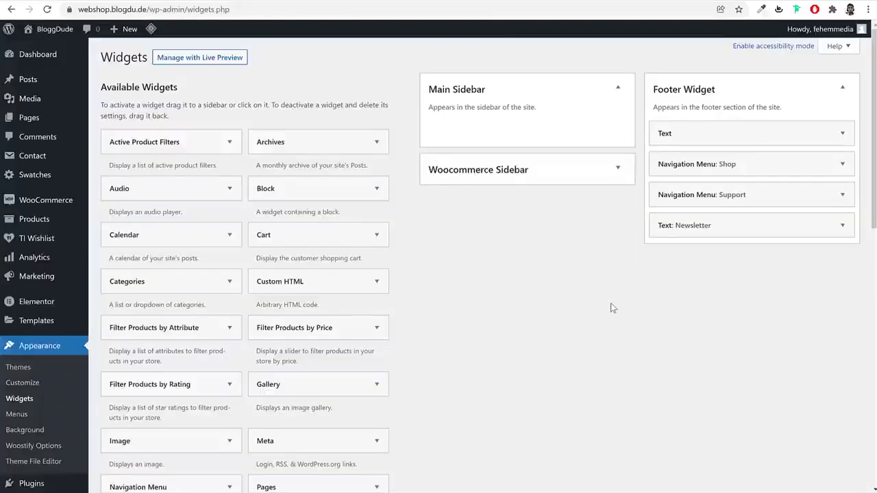
scroll(610, 303, down, 7)
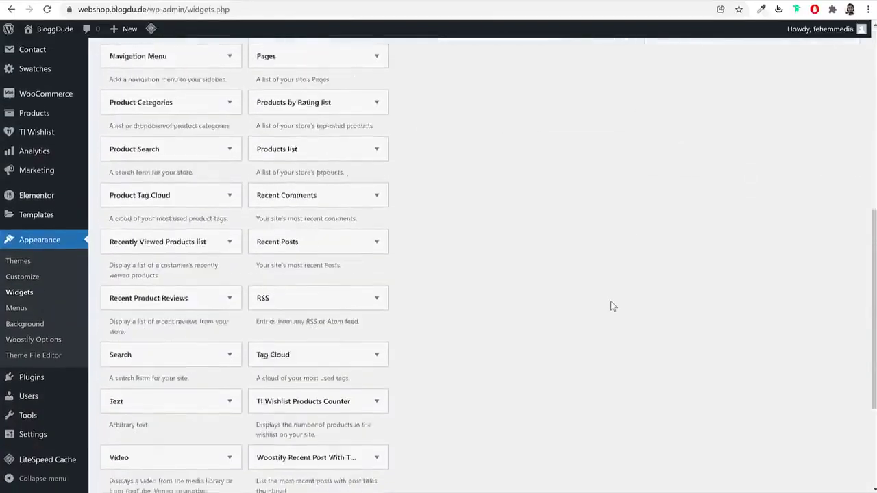
click(219, 297)
click(179, 330)
click(208, 401)
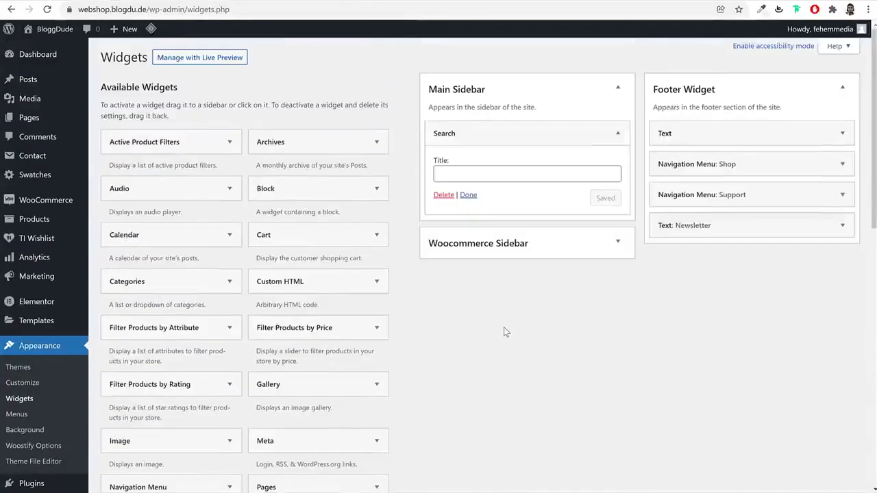
click(524, 137)
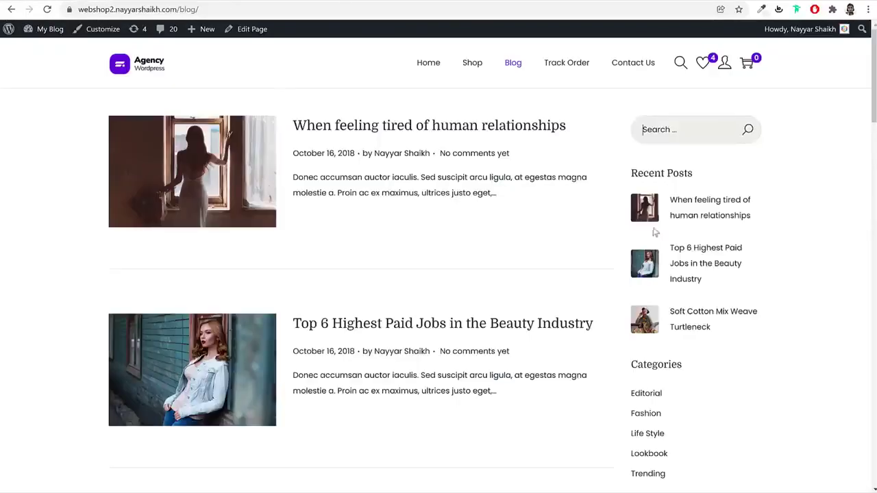
Add Woostify Recent Post With Thumbnail to the Main Sidebar, showing 5 posts
double_click(651, 171)
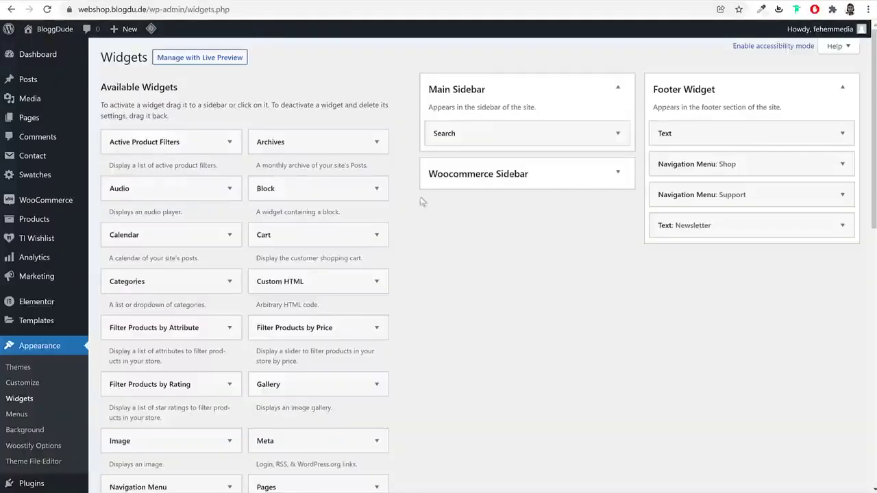
scroll(474, 272, down, 8)
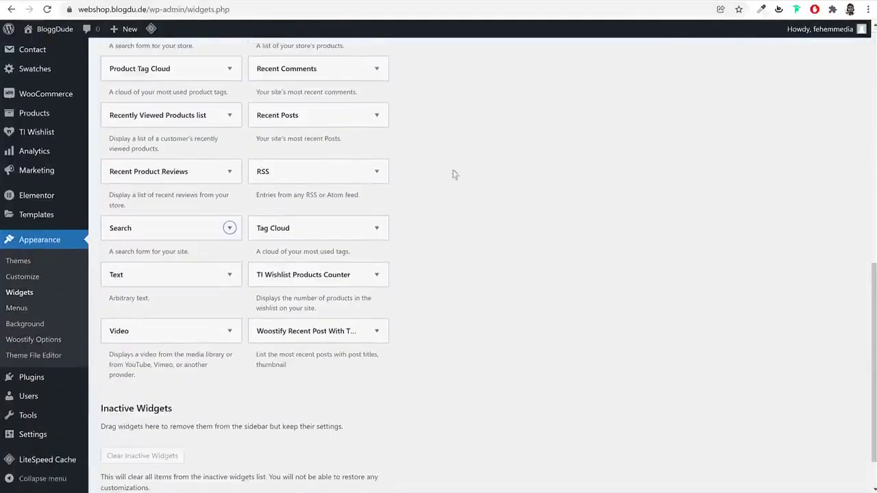
click(355, 340)
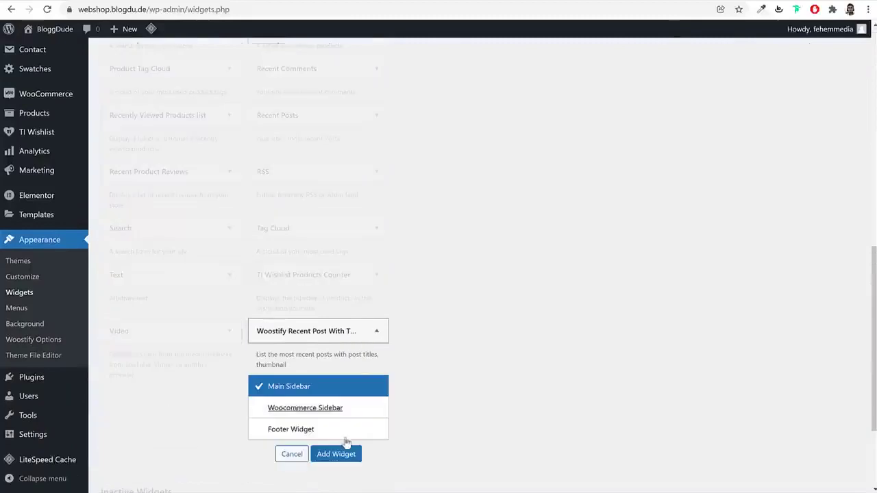
click(338, 455)
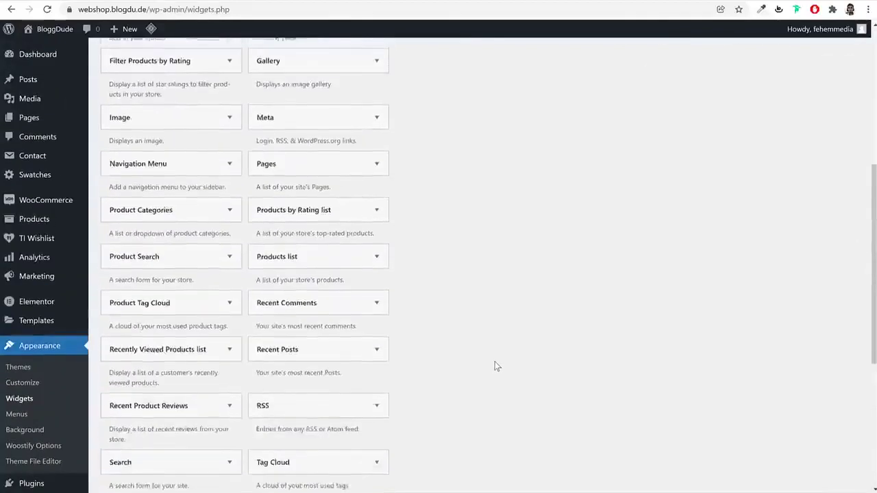
double_click(499, 186)
text(5)
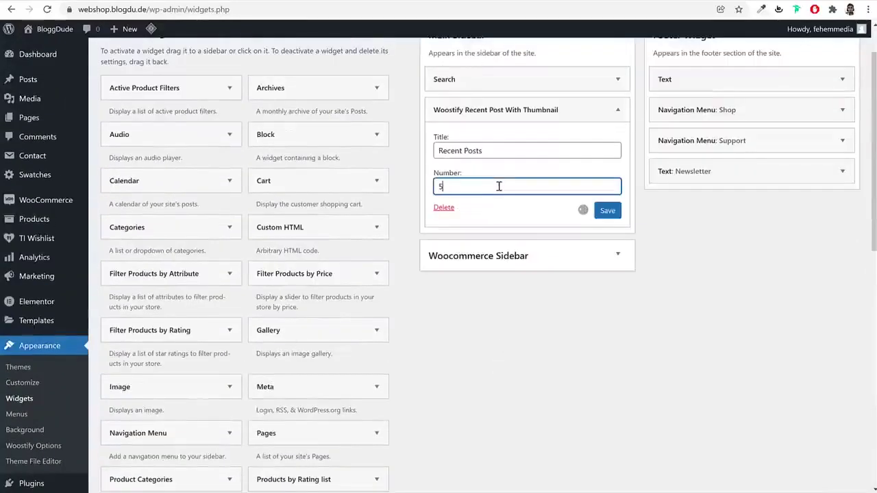
click(608, 210)
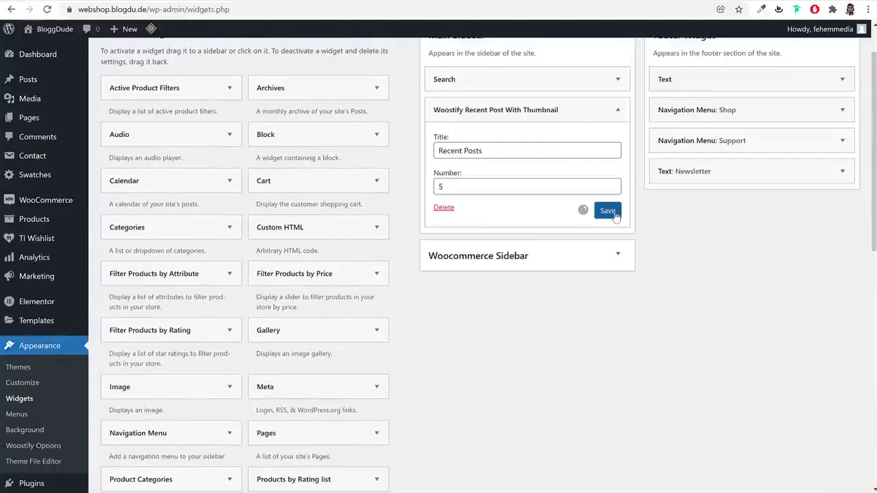
click(617, 110)
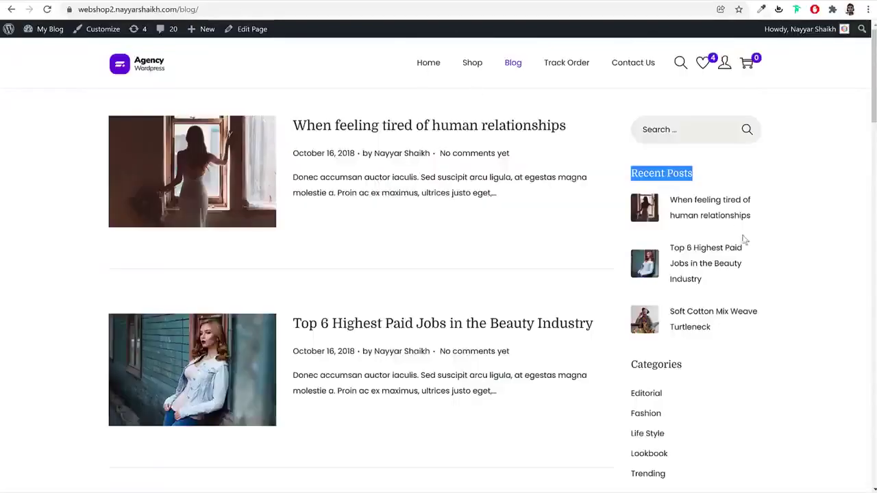
Add Categories and Tag Cloud widgets to the Main Sidebar, then go to the homepage
scroll(713, 229, down, 3)
scroll(685, 254, down, 2)
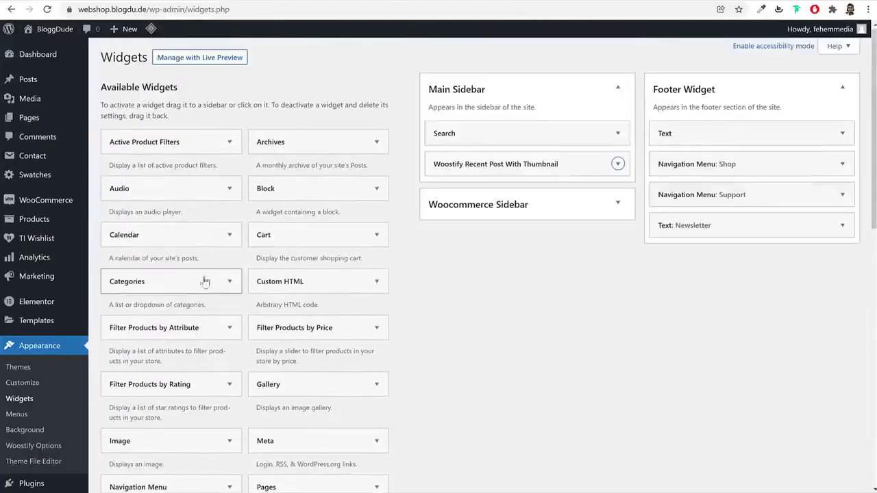
drag(205, 282, 522, 198)
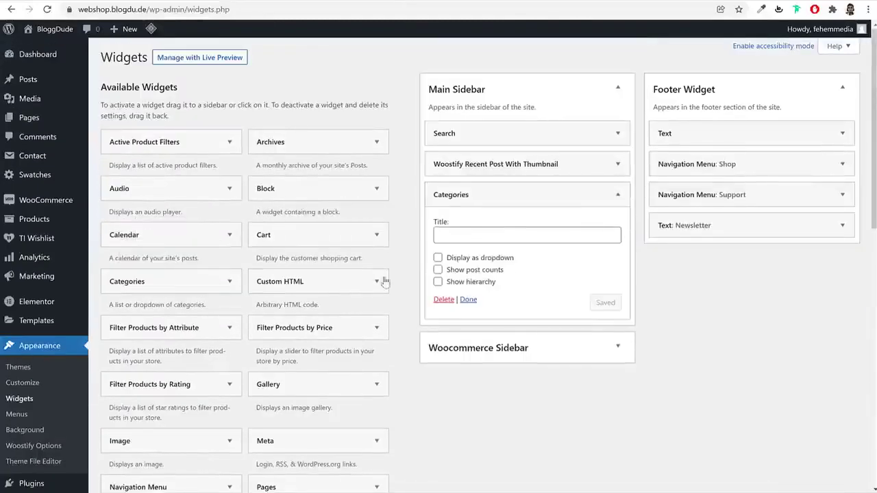
click(505, 198)
scroll(472, 309, down, 7)
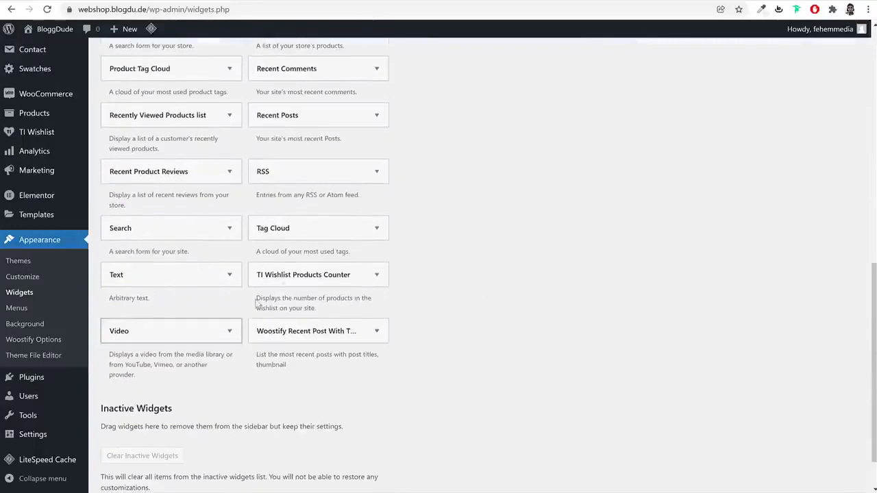
click(307, 229)
click(337, 340)
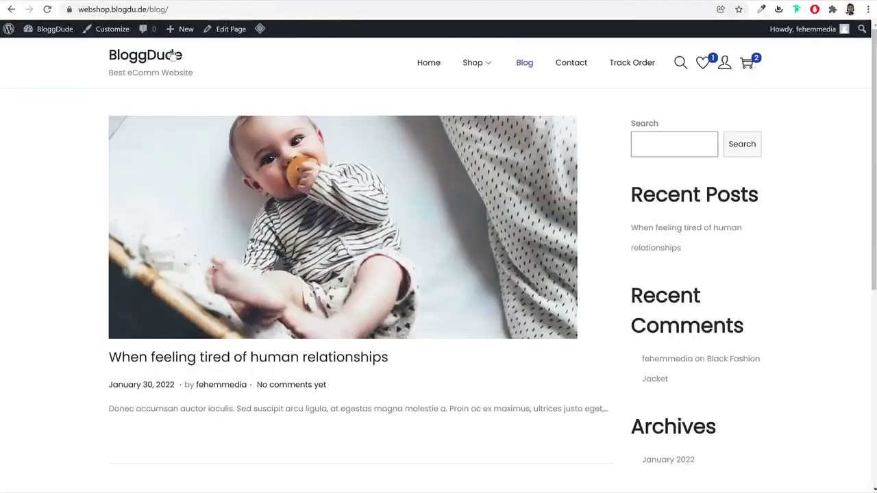
click(173, 54)
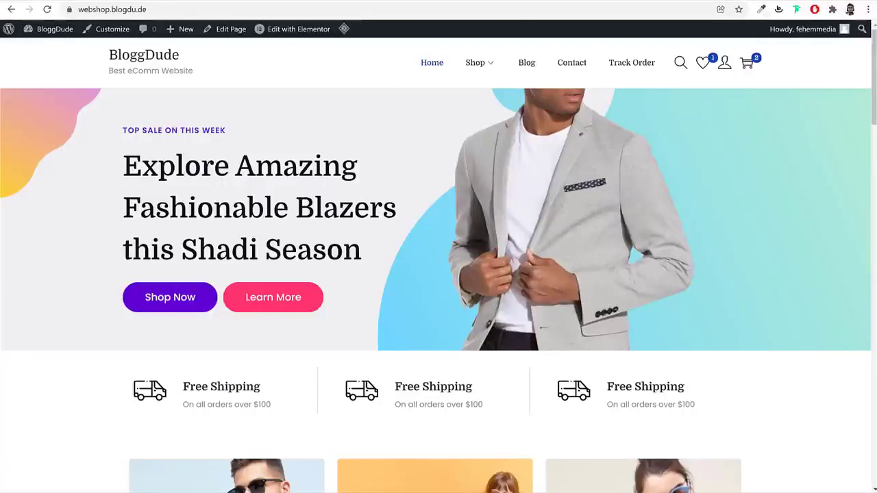
Reload the shop homepage and load it in a private browsing window
click(332, 8)
key(ctrl+c)
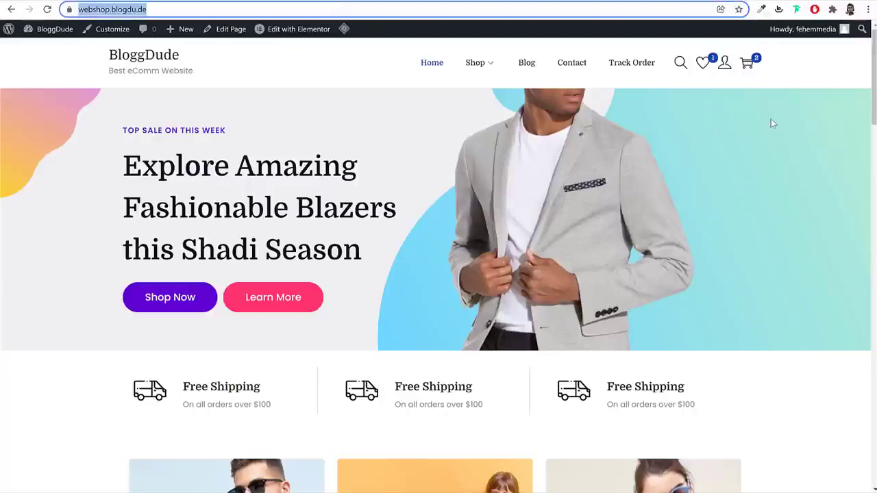
key(Return)
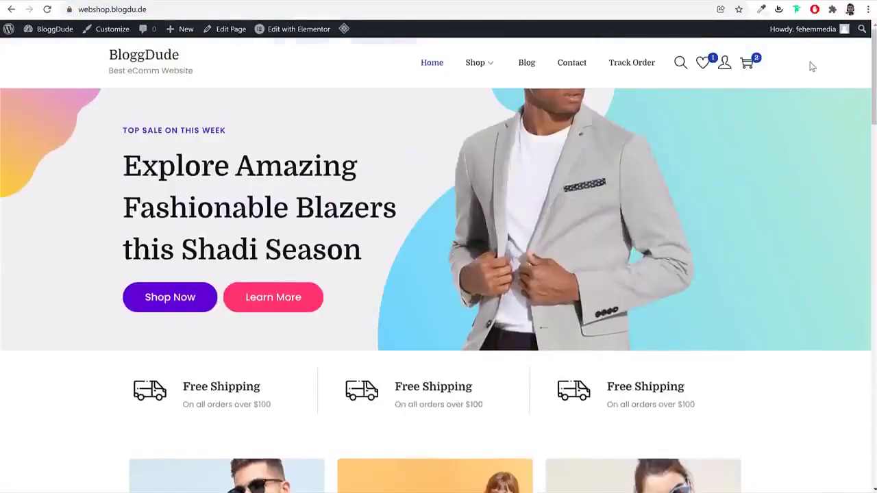
click(868, 9)
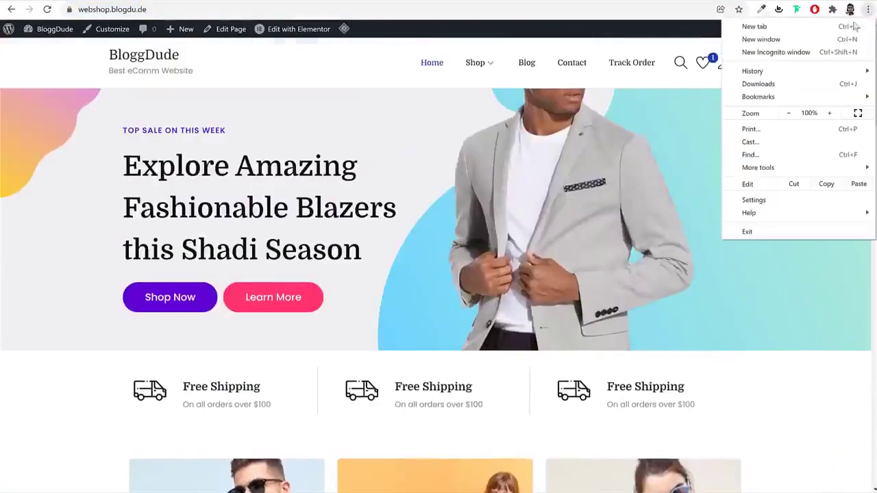
click(829, 52)
key(ctrl+v)
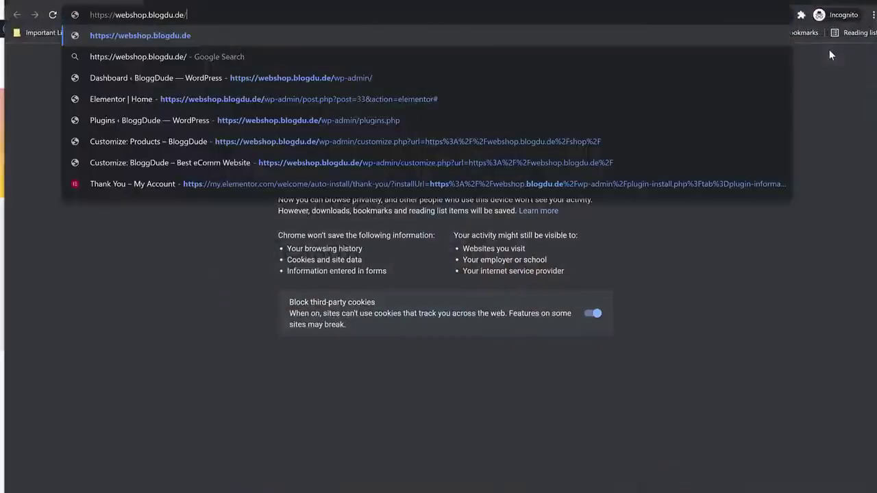
key(Return)
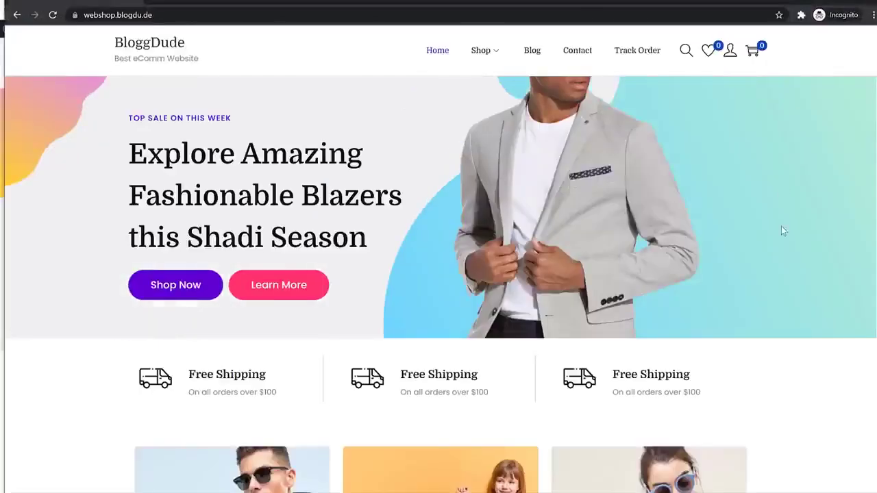
scroll(784, 226, down, 7)
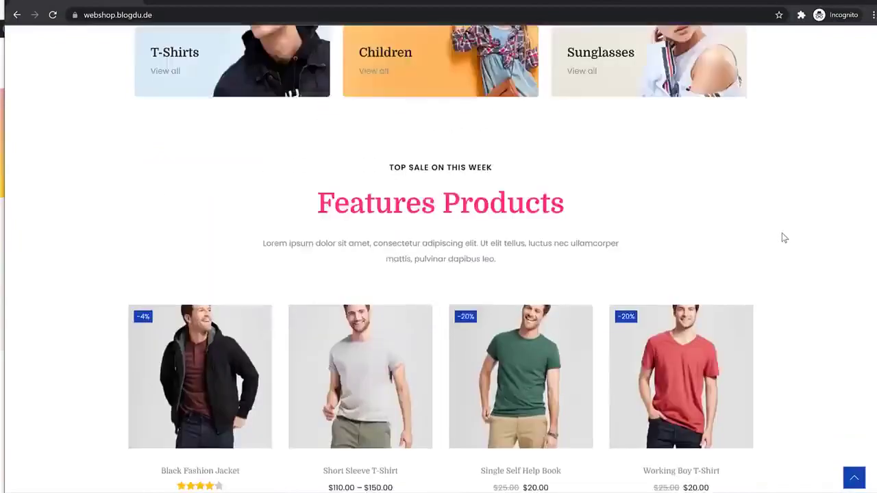
scroll(785, 238, up, 8)
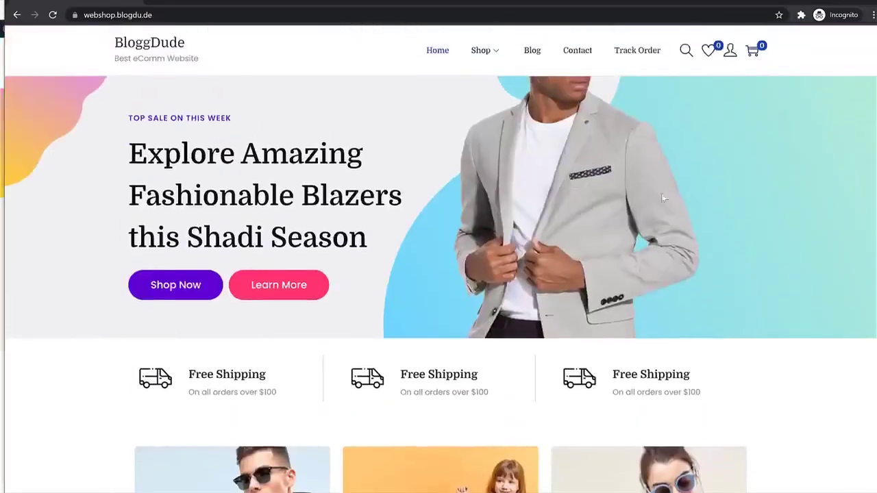
scroll(643, 179, down, 7)
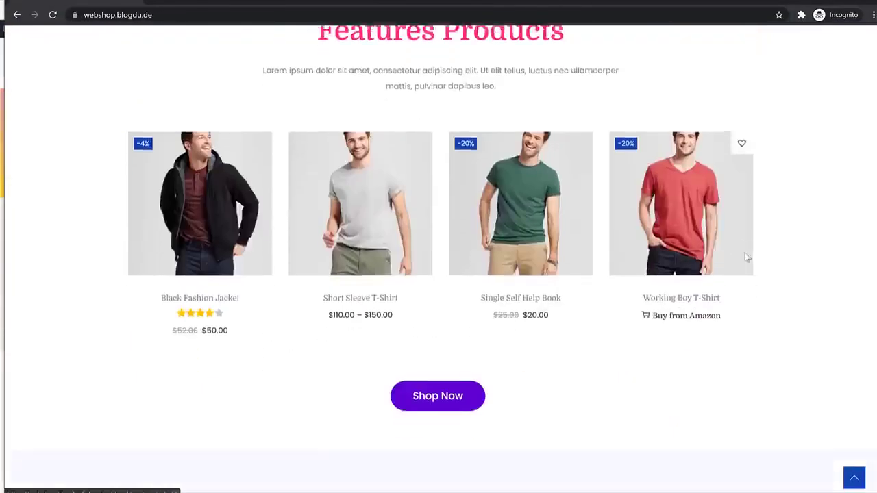
scroll(747, 257, down, 14)
scroll(747, 257, up, 10)
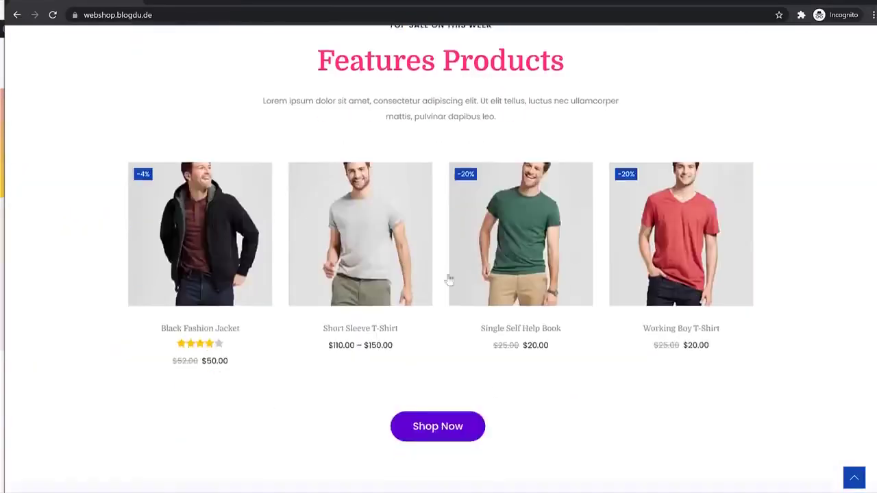
Add the Black Fashion Jacket to the wishlist and view the wishlist page
click(260, 174)
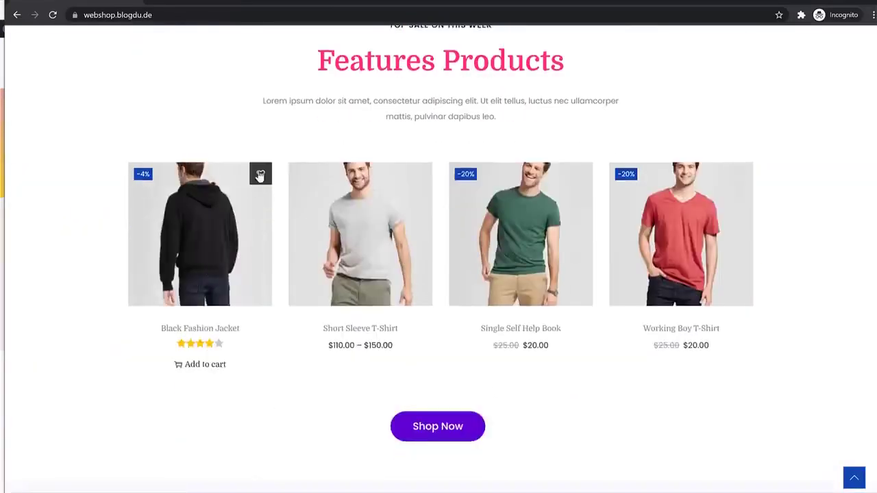
click(447, 311)
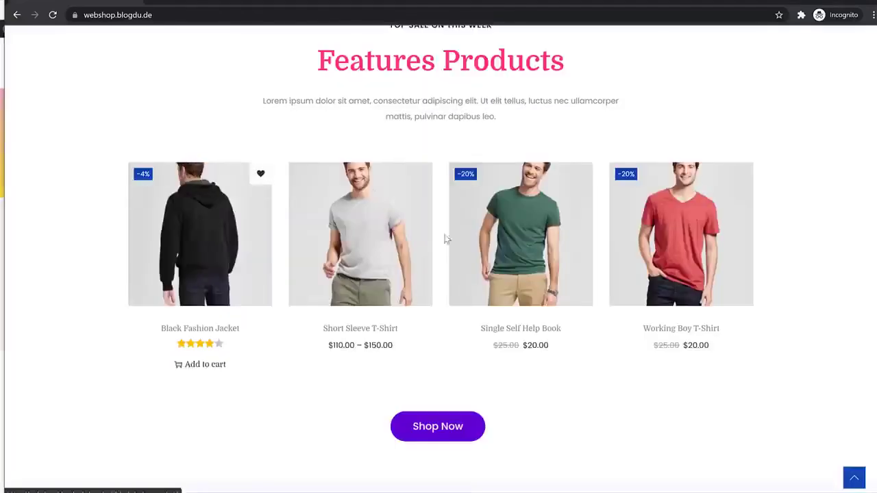
scroll(433, 233, up, 10)
click(708, 50)
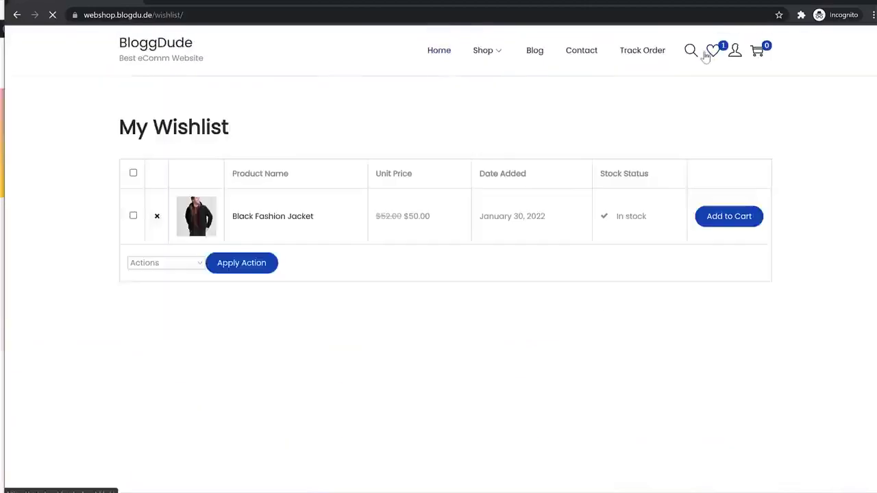
Add the Black Fashion Jacket to the cart from its product page and view the cart
click(281, 217)
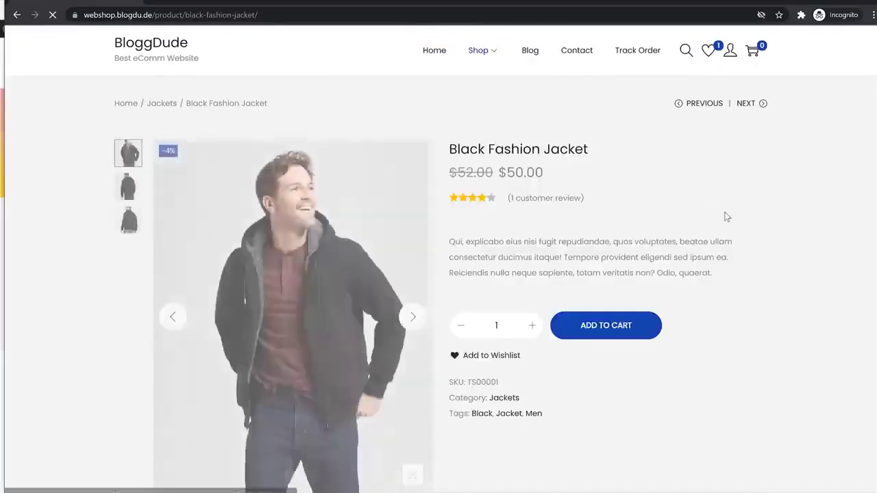
scroll(727, 217, down, 2)
click(626, 229)
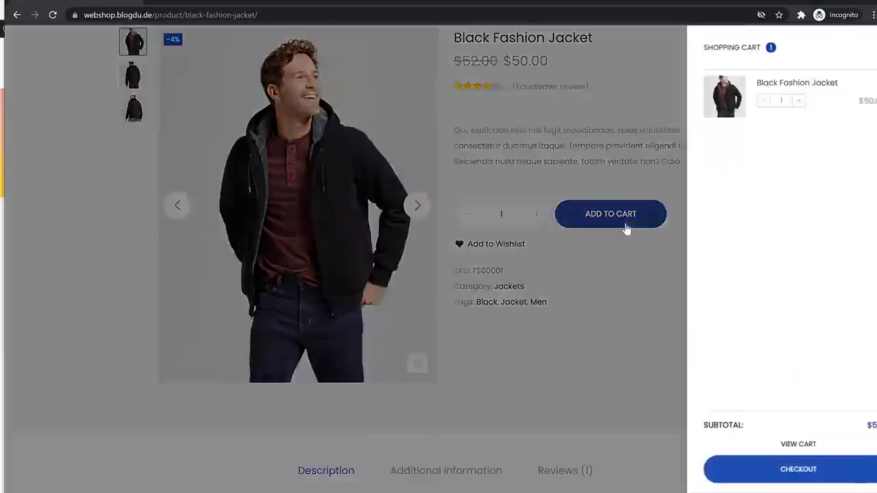
click(785, 446)
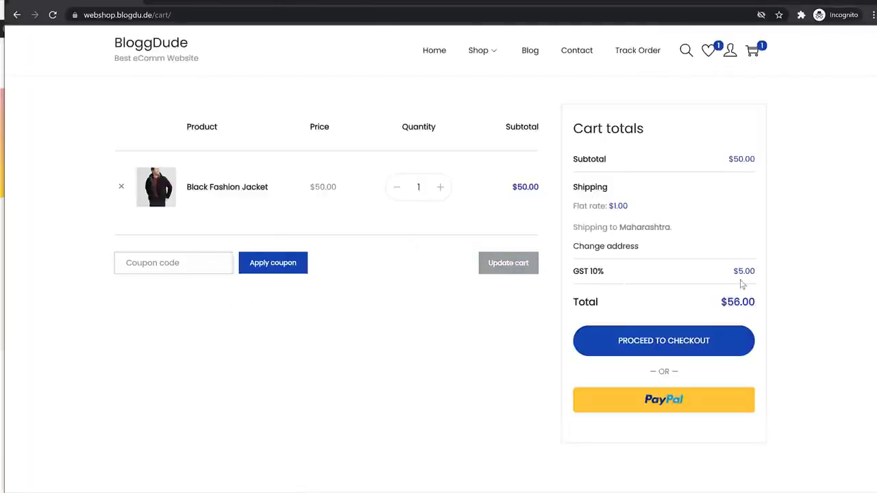
Go to checkout and enter the billing first name, street address and town/city
drag(567, 280, 630, 270)
click(631, 338)
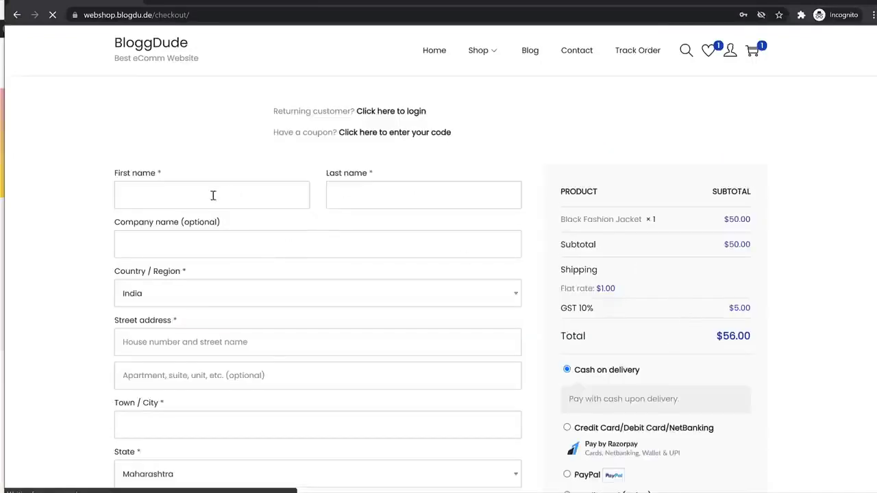
click(213, 195)
text(John)
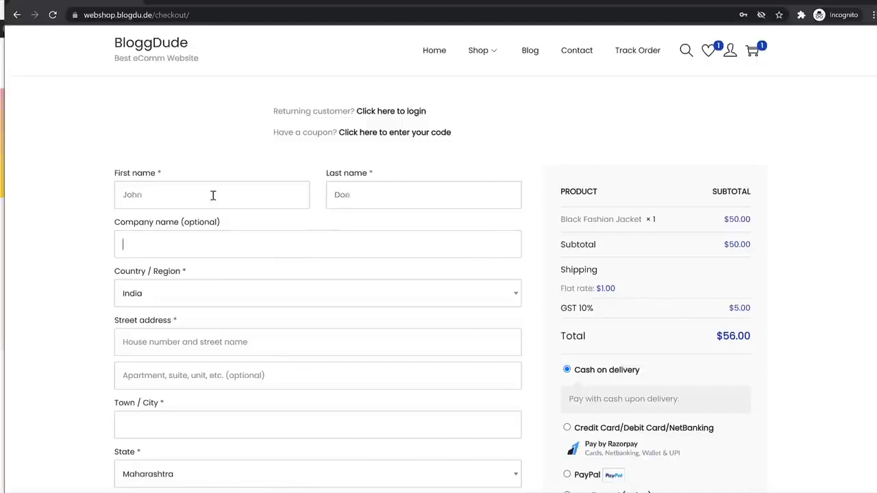
scroll(235, 231, down, 3)
click(200, 165)
text(123)
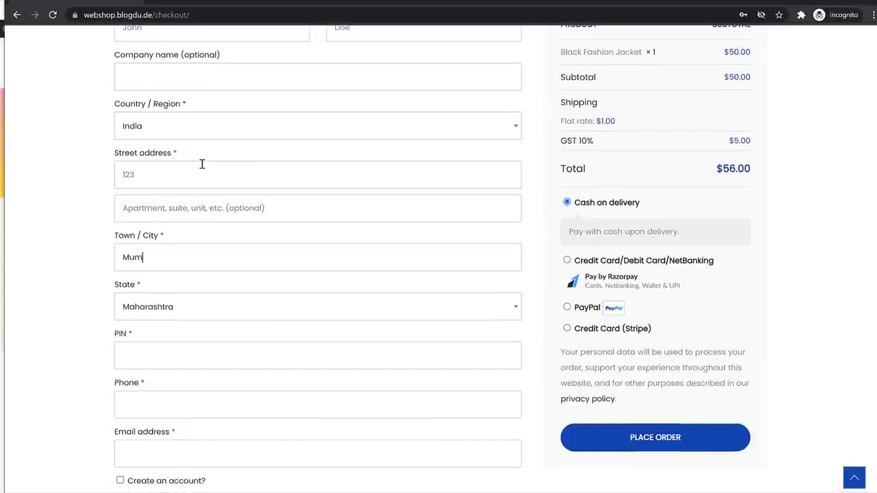
key(Tab)
Fill in the billing PIN code, phone number and the contact's e-mail address
click(148, 353)
text(400001)
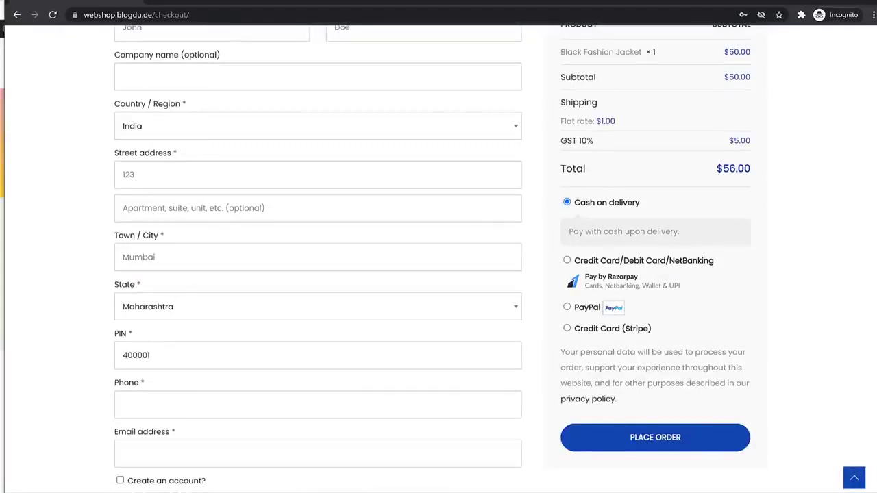
click(188, 407)
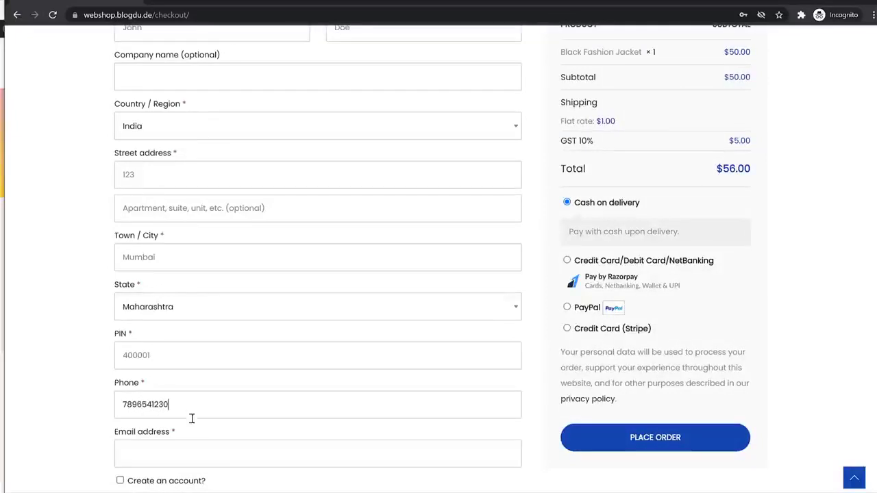
click(198, 444)
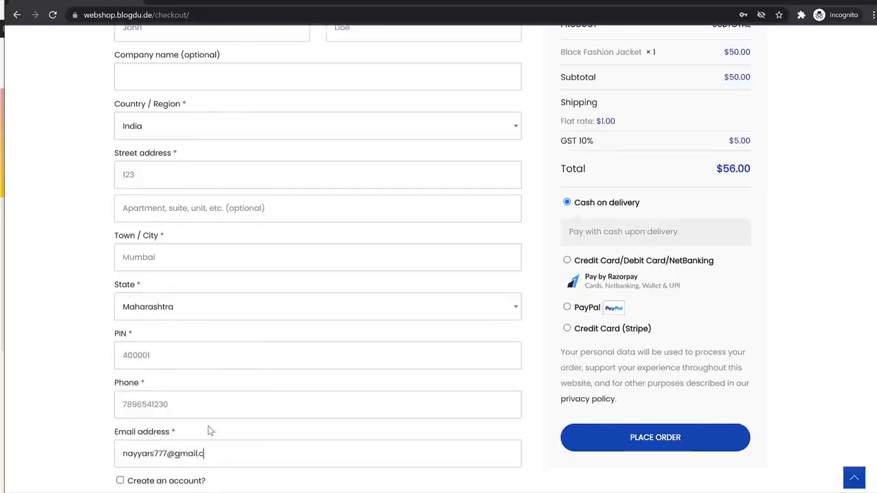
Tick Create an account and set the new account's username and password
scroll(224, 393, down, 2)
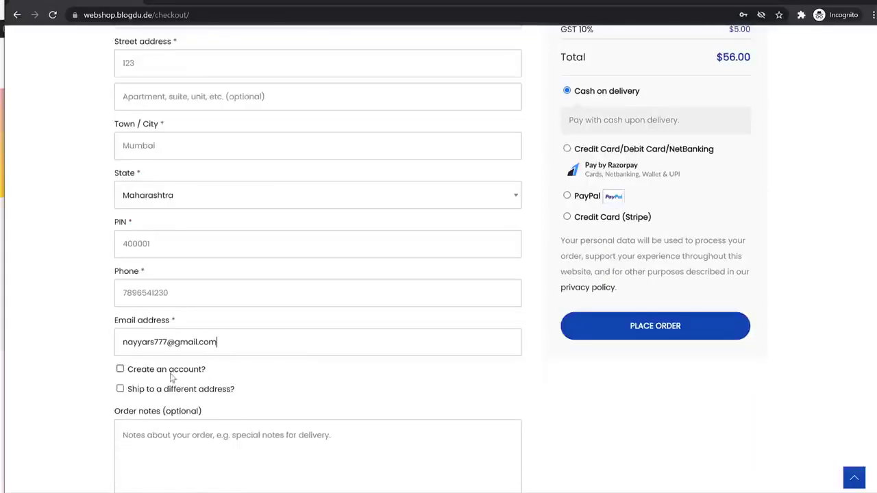
click(121, 371)
scroll(308, 377, down, 2)
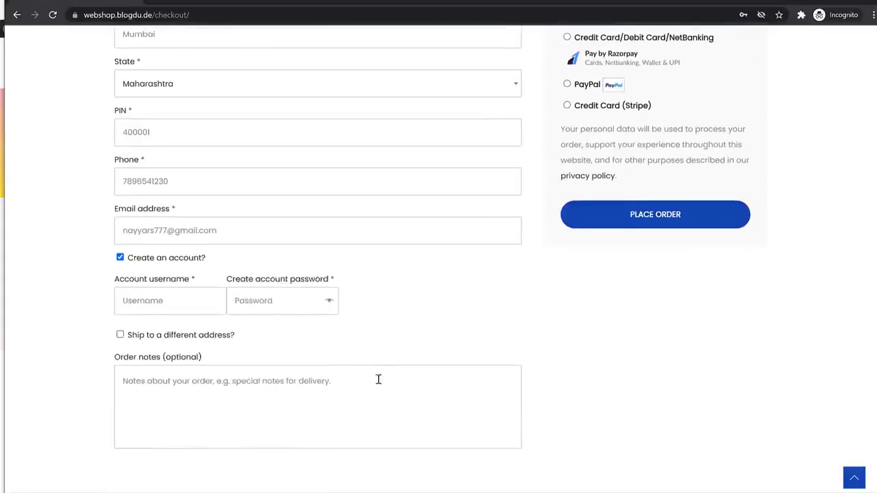
click(174, 305)
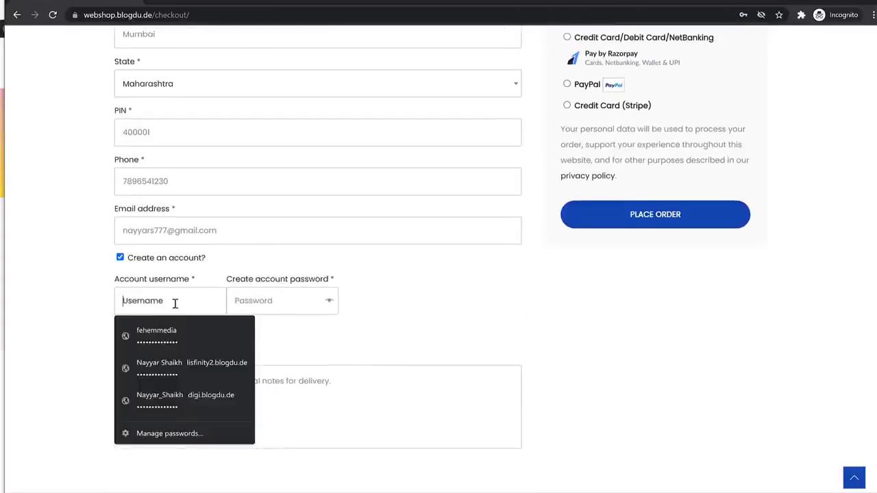
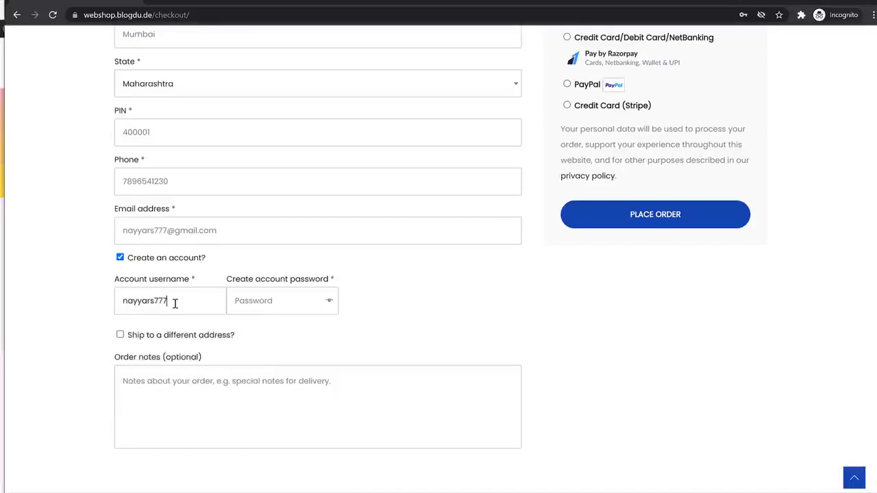
key(Tab)
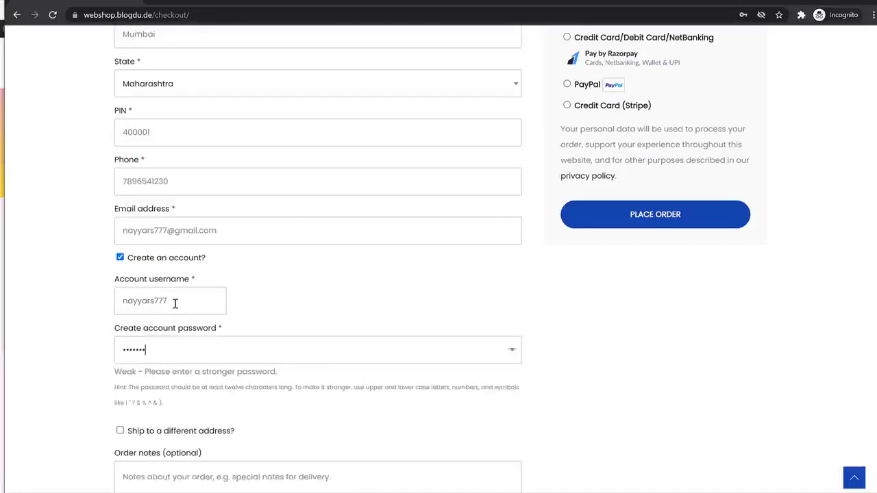
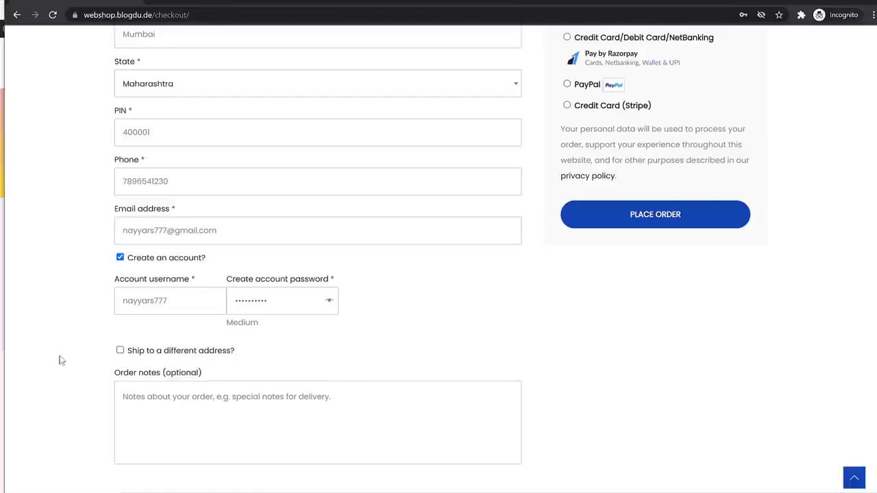
Test shipping by switching the state to Manipur ($1.50 flat rate), then back to Maharashtra
scroll(186, 331, up, 5)
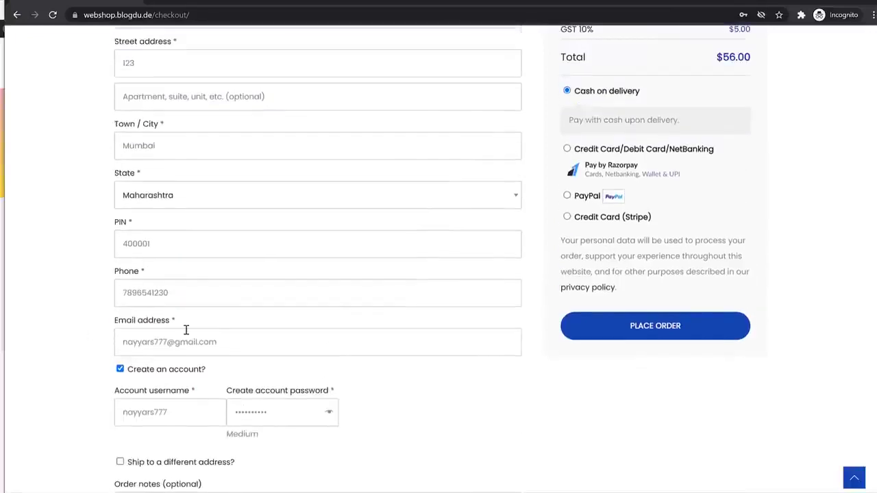
drag(582, 254, 564, 253)
click(600, 233)
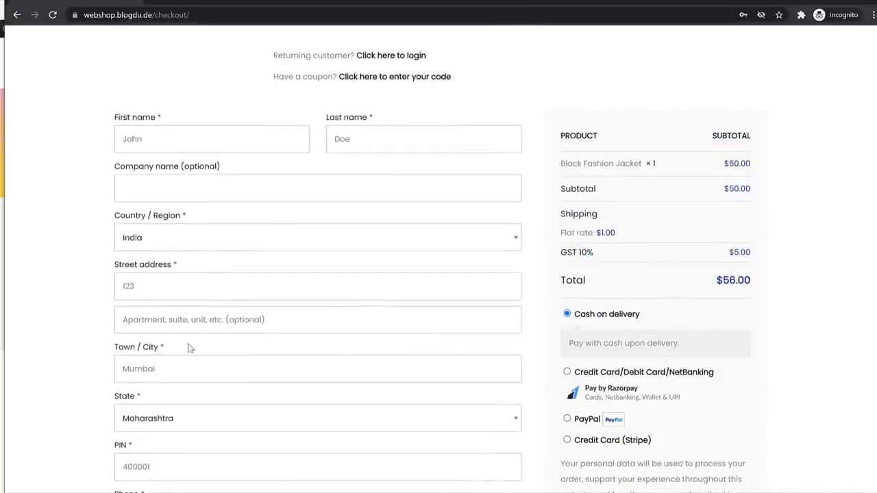
scroll(191, 347, down, 1)
click(178, 367)
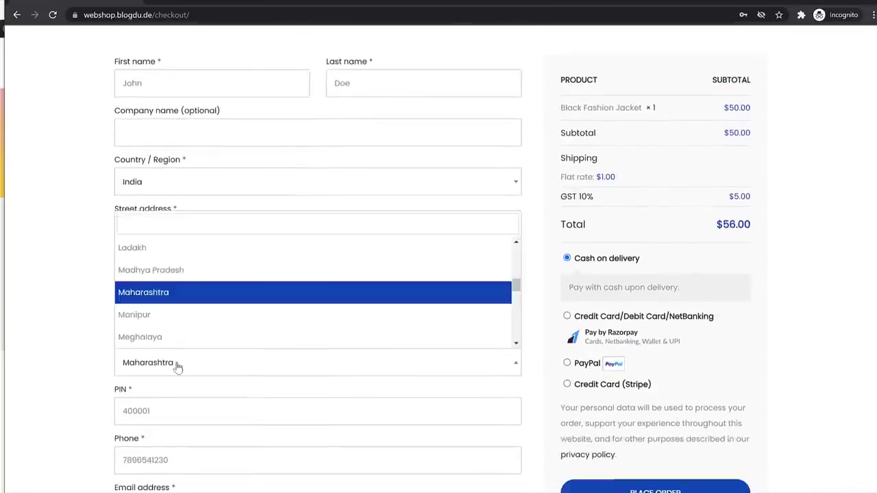
click(169, 316)
drag(619, 178, 587, 181)
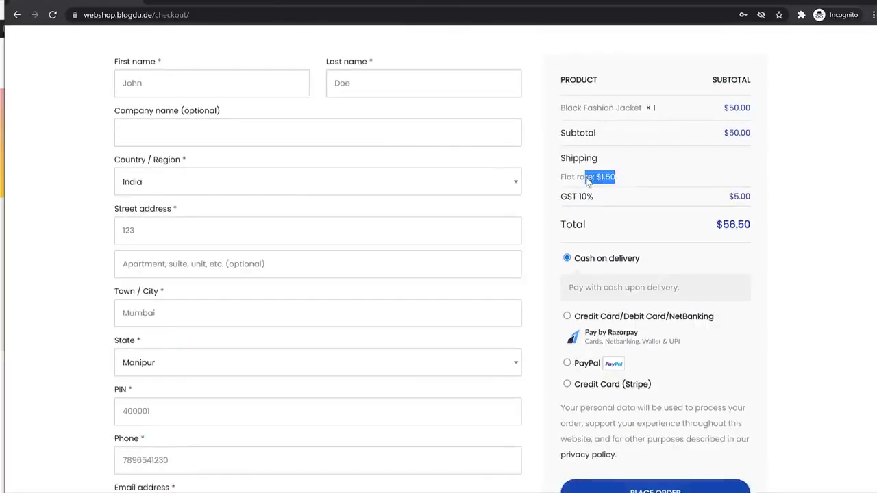
click(171, 372)
click(185, 248)
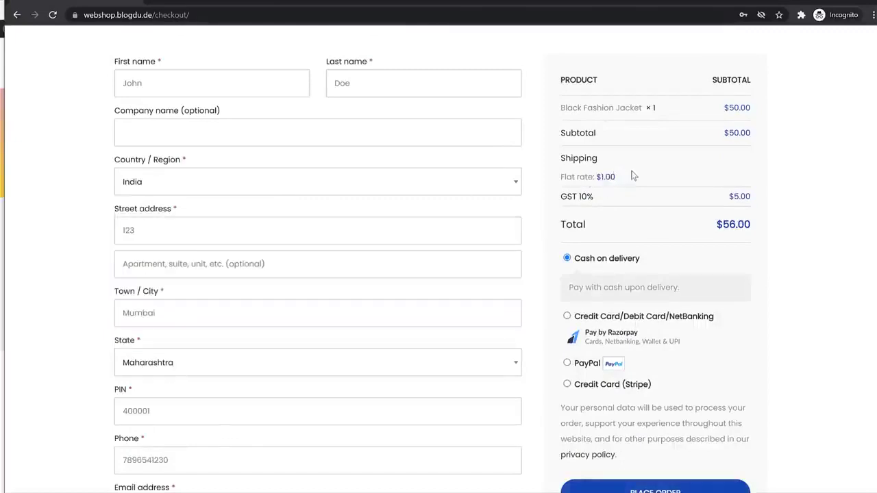
scroll(747, 254, down, 2)
Try the PayPal, Stripe and card/netbanking options, then place the order with Cash on delivery
click(584, 252)
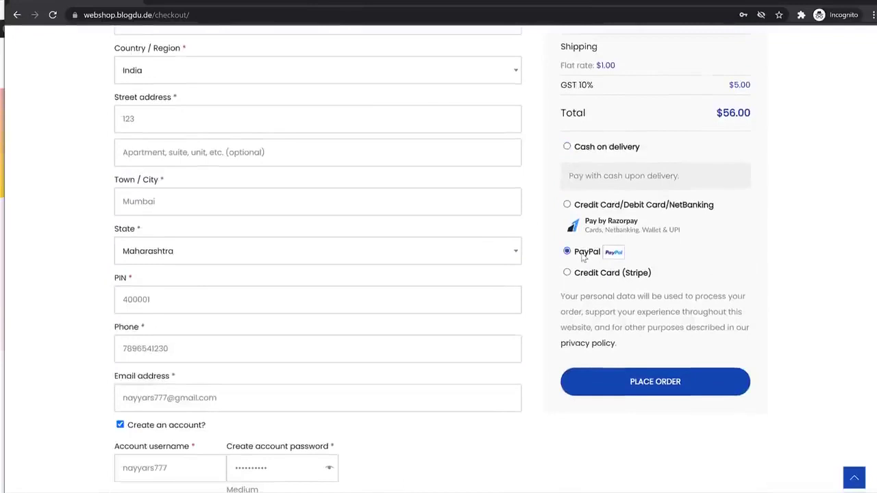
click(593, 288)
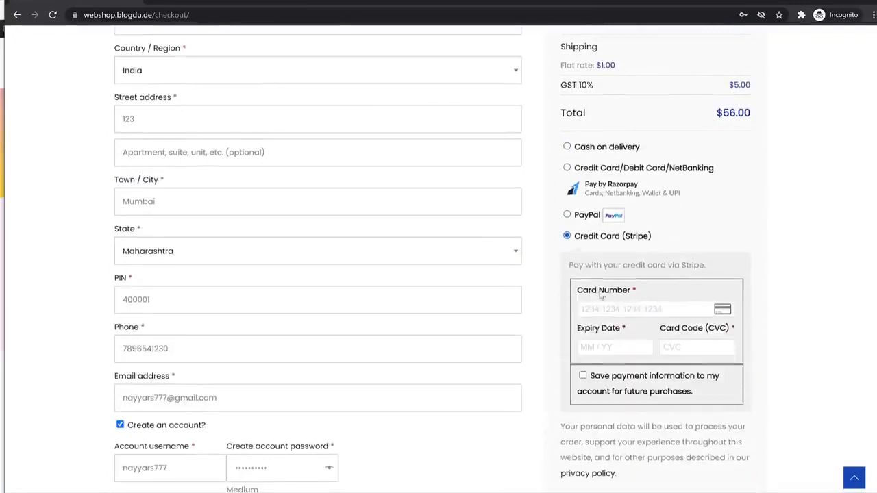
click(588, 169)
click(587, 151)
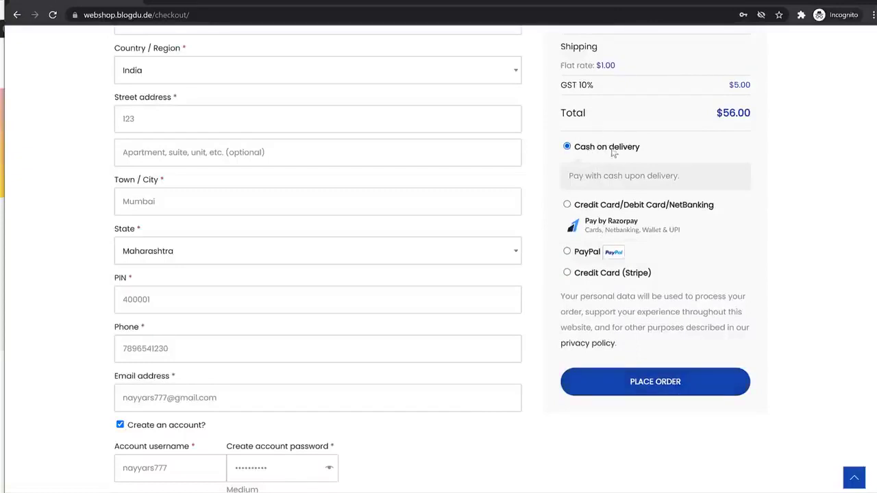
scroll(411, 308, down, 2)
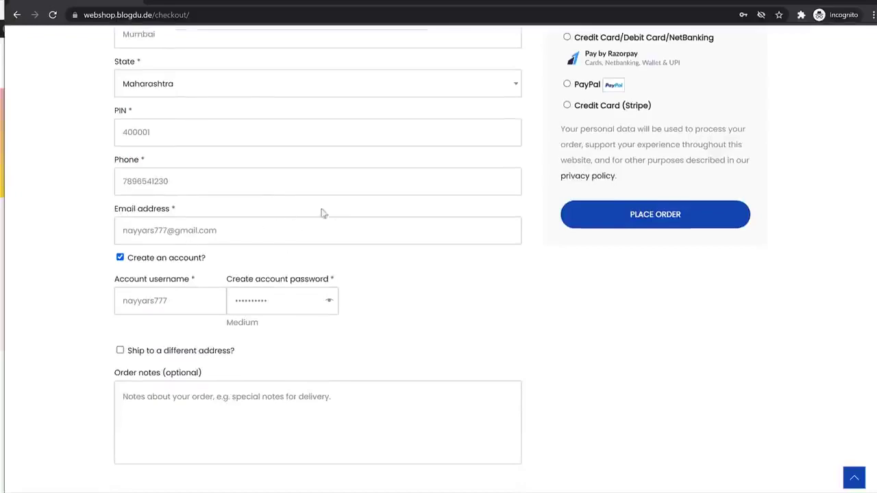
click(719, 218)
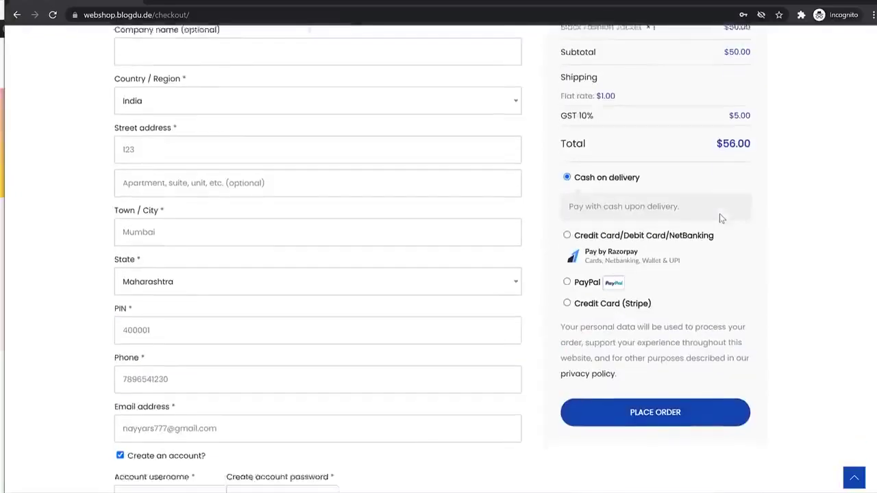
click(675, 328)
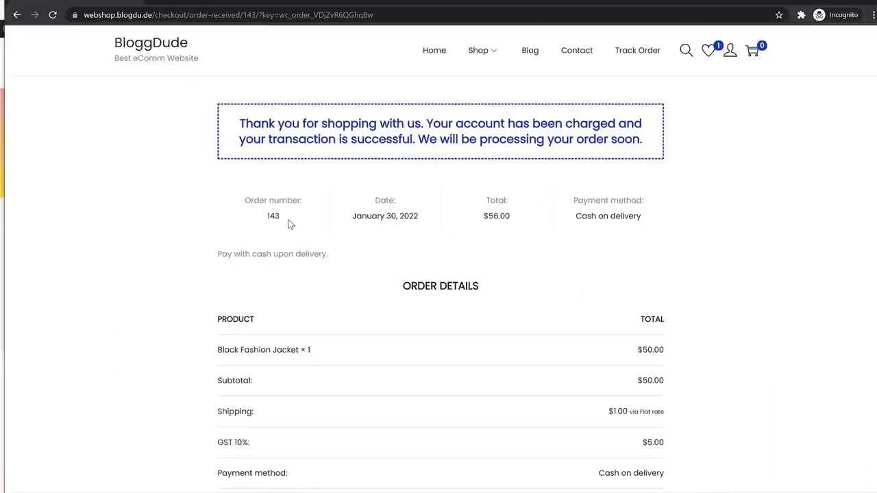
Note the new order number, then open the account dashboard and its Orders list
double_click(274, 217)
scroll(509, 274, down, 3)
scroll(520, 297, up, 3)
mouse_move(730, 51)
click(744, 76)
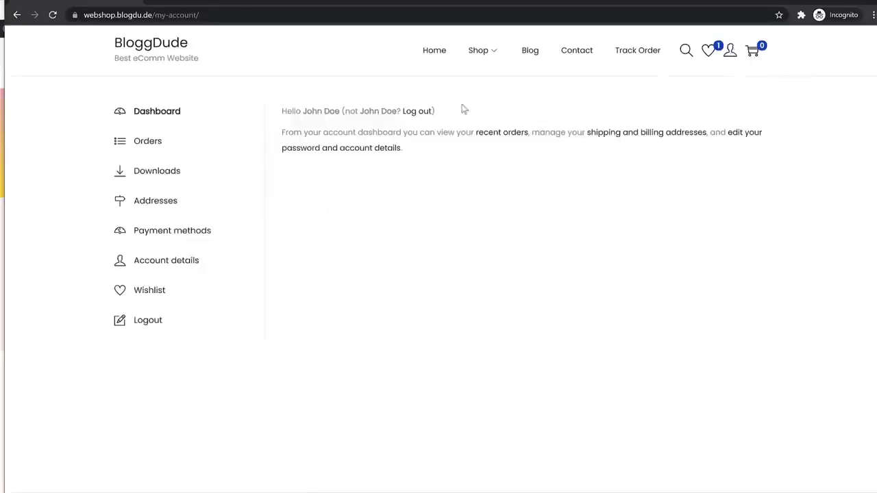
mouse_move(286, 113)
mouse_down()
mouse_move(338, 110)
mouse_move(303, 113)
mouse_up()
click(338, 112)
click(139, 146)
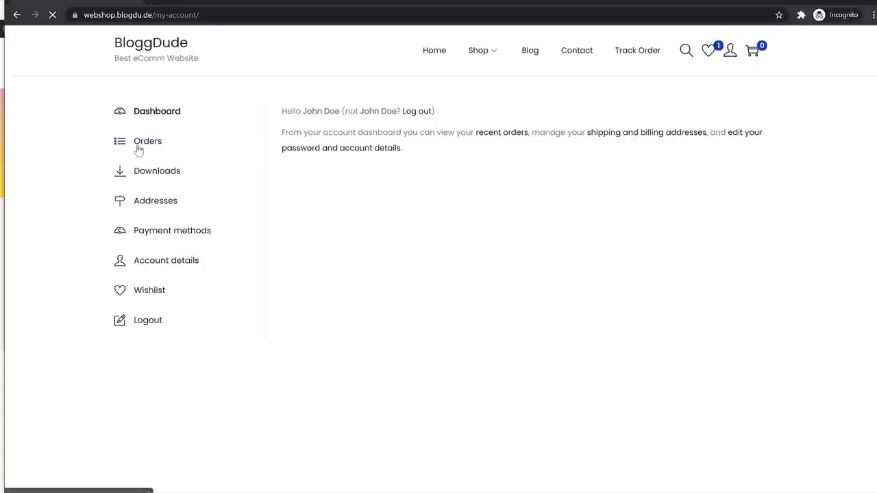
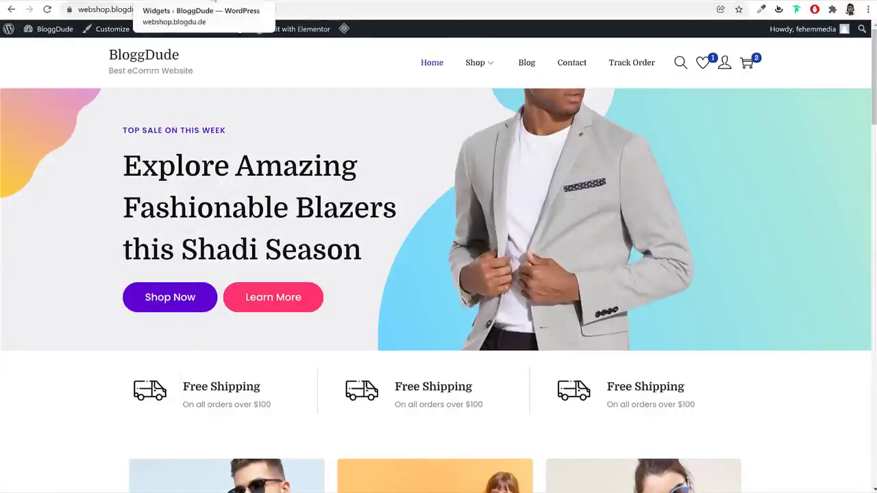
Leave the widgets page and open the customer's jacket order from WooCommerce Orders
click(213, 2)
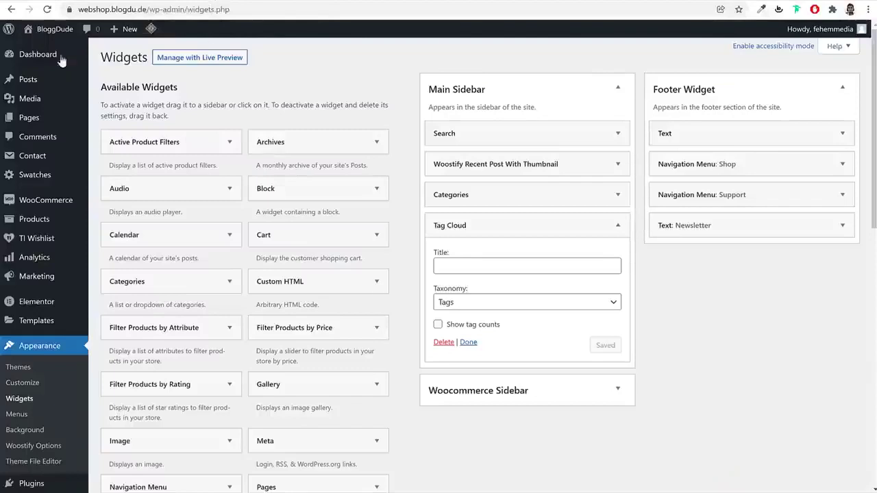
click(38, 56)
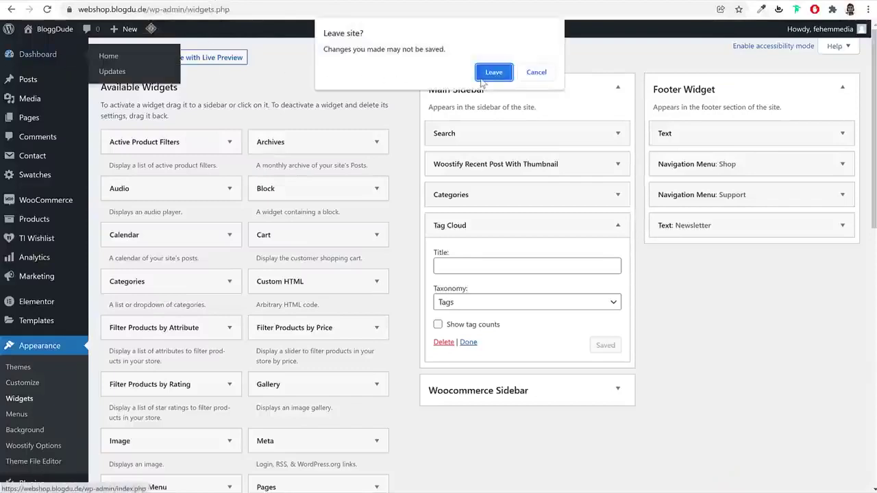
click(492, 73)
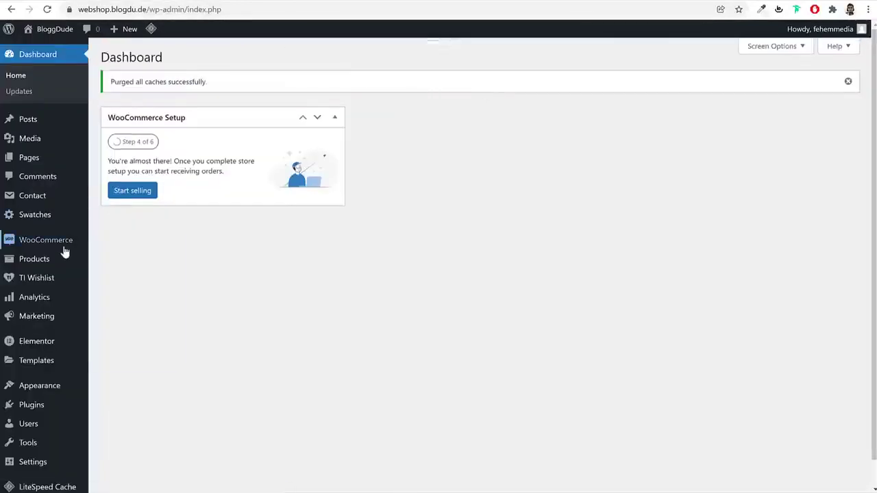
mouse_move(57, 248)
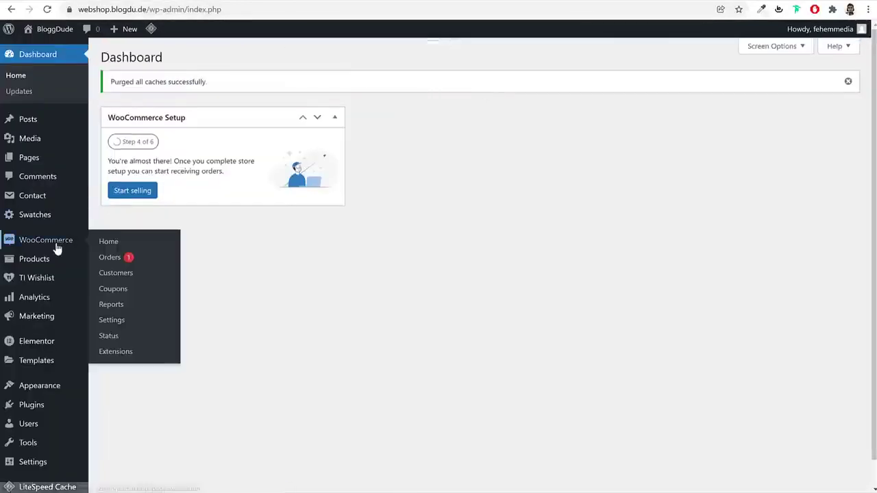
click(124, 263)
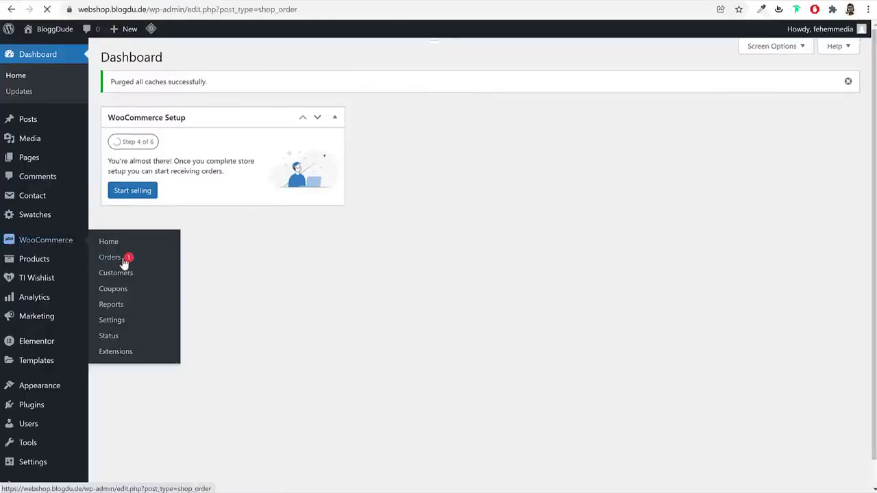
click(160, 194)
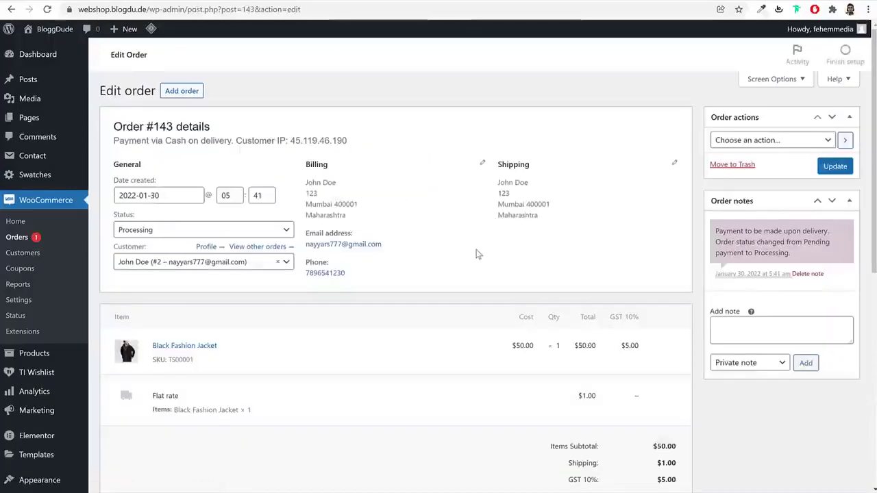
Review the order's items, quantity 1, and order actions without changing anything
scroll(477, 255, down, 3)
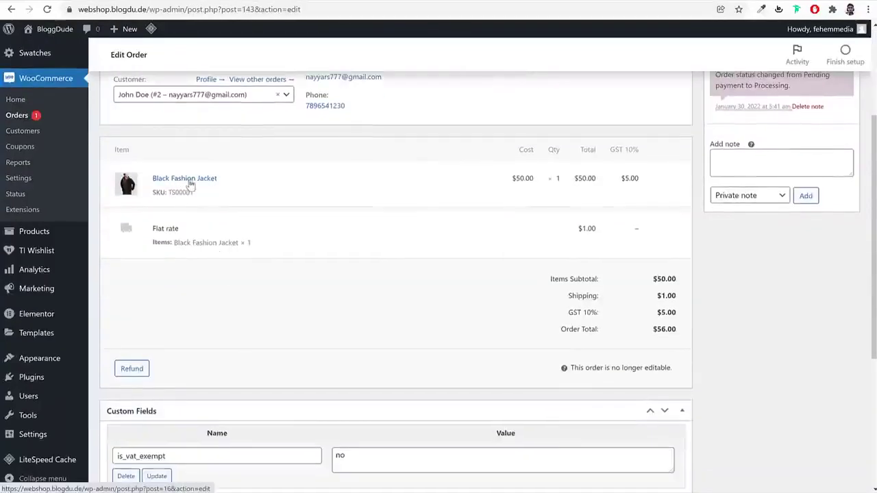
drag(569, 181, 555, 183)
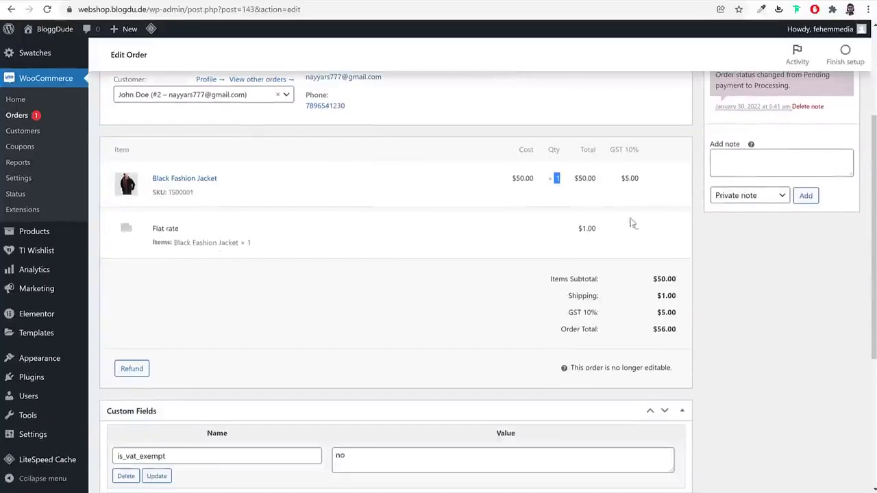
scroll(633, 225, down, 2)
scroll(642, 307, up, 5)
triple_click(335, 209)
click(342, 206)
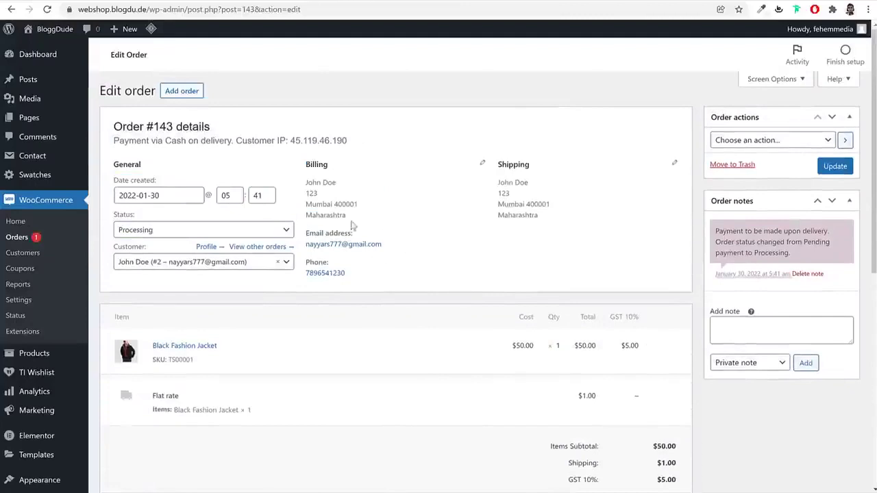
click(762, 141)
click(760, 150)
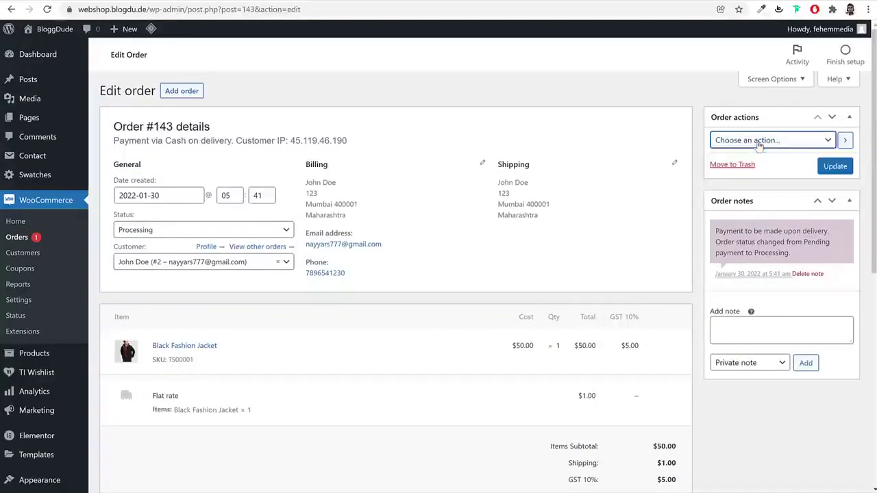
Set order #143's status to Completed and update the order
click(193, 228)
click(166, 306)
double_click(119, 216)
click(136, 238)
click(136, 239)
click(838, 166)
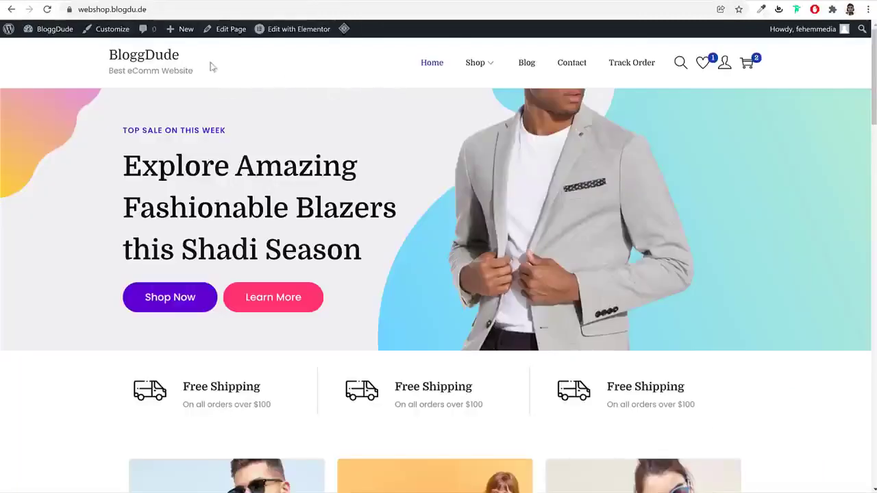
Open the Customizer's Site Identity panel and start choosing a site logo
click(109, 29)
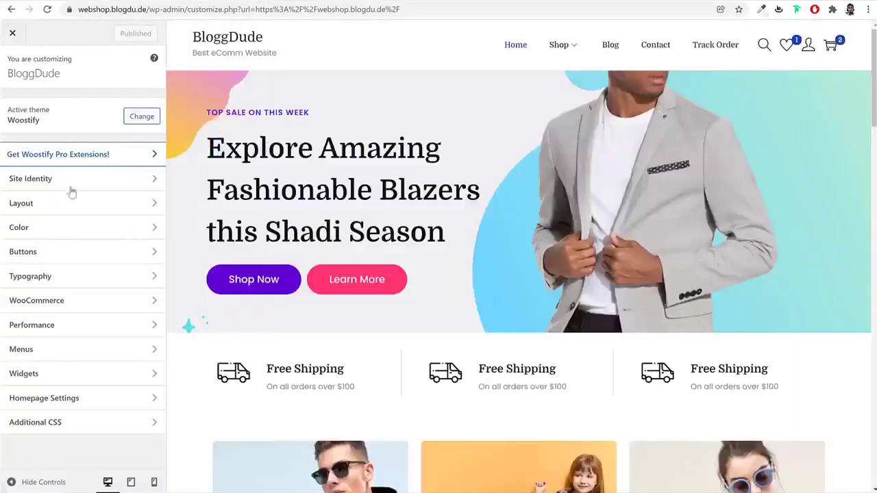
click(78, 183)
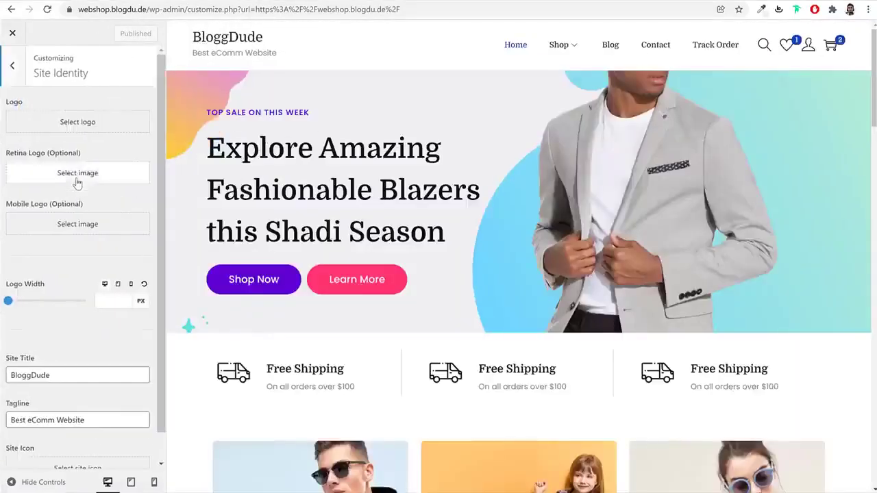
click(70, 123)
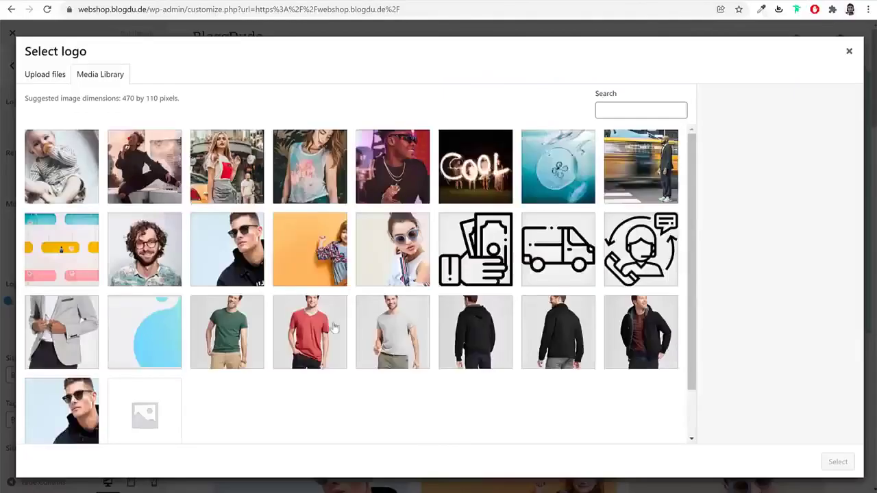
scroll(329, 322, down, 1)
scroll(288, 357, up, 1)
Upload 'logo New' from the eComm 2022 Media folder and crop it as the logo
click(43, 77)
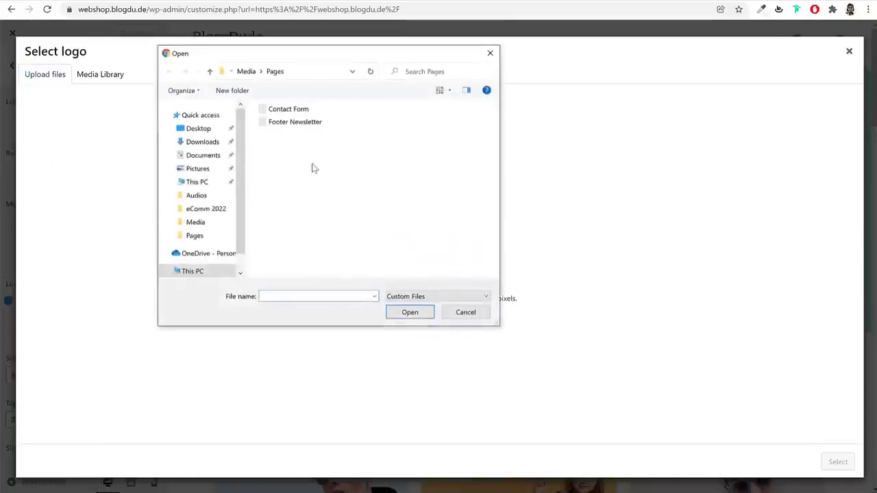
click(248, 72)
scroll(486, 251, down, 5)
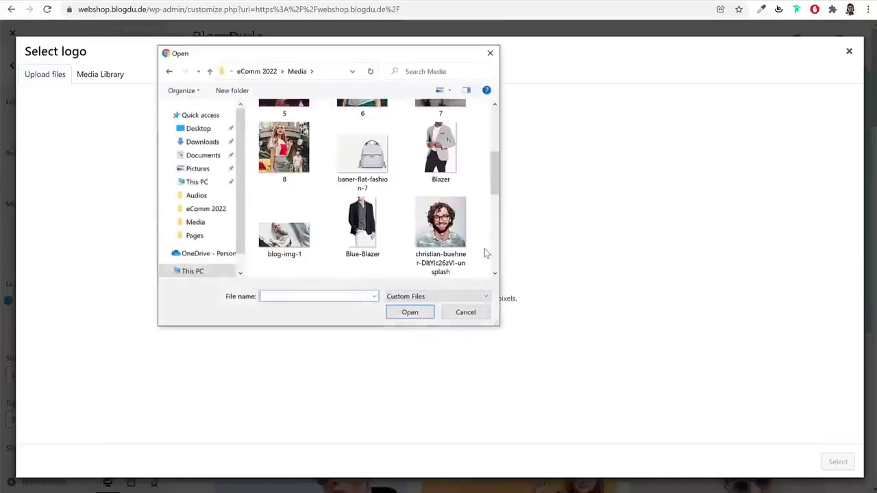
click(363, 172)
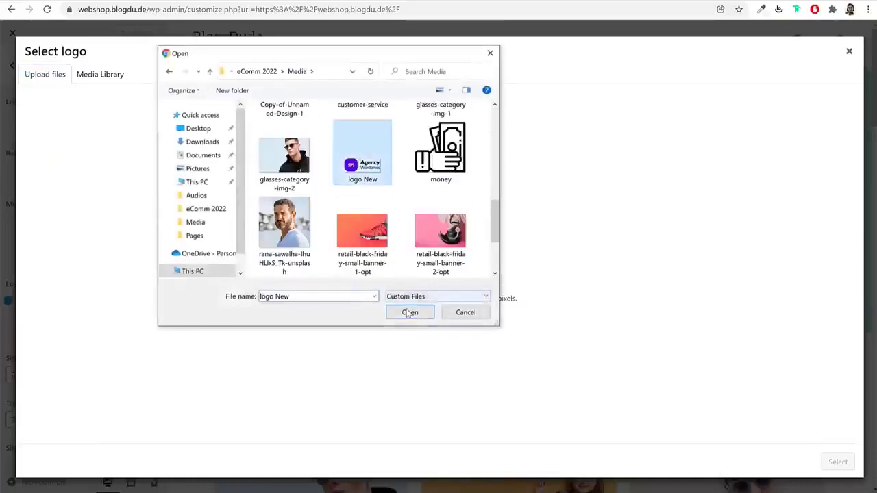
click(410, 312)
click(833, 462)
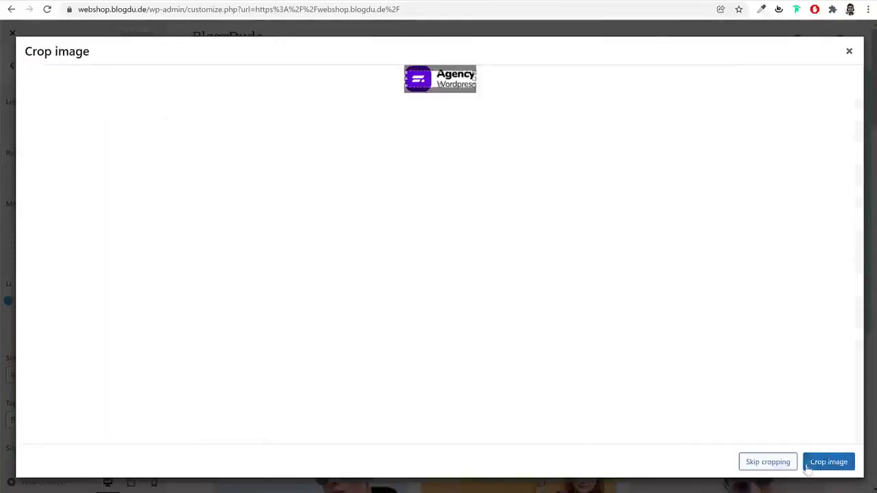
click(814, 464)
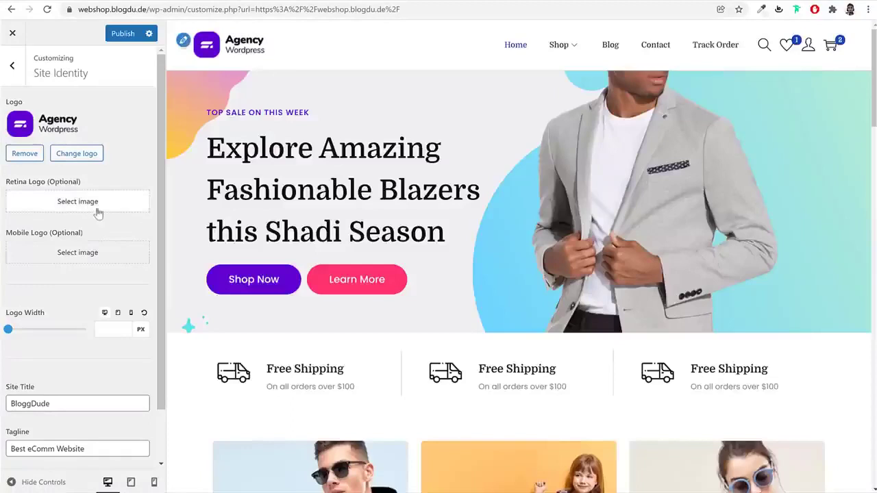
scroll(78, 312, down, 2)
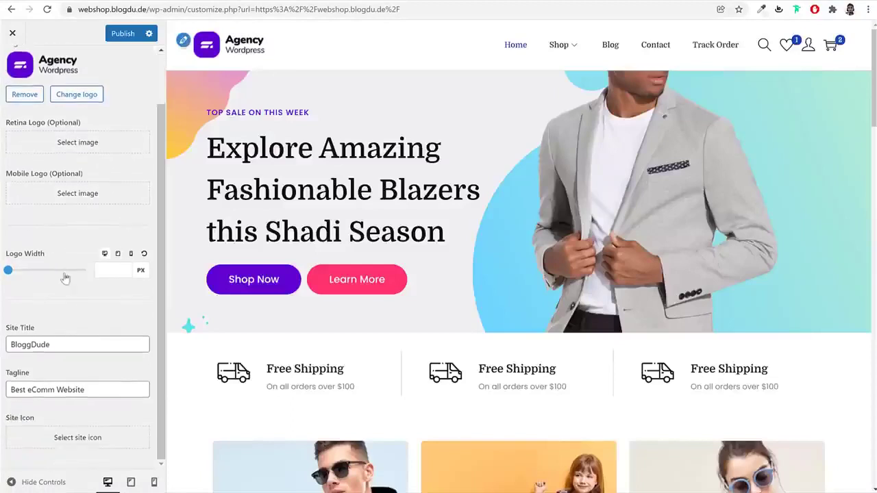
scroll(75, 275, up, 2)
Look through the Layout settings, including Site Container
click(15, 76)
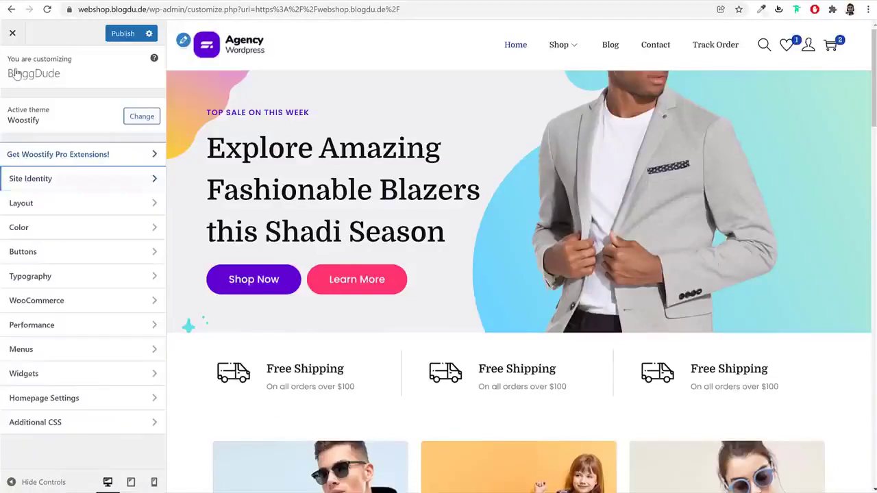
click(79, 205)
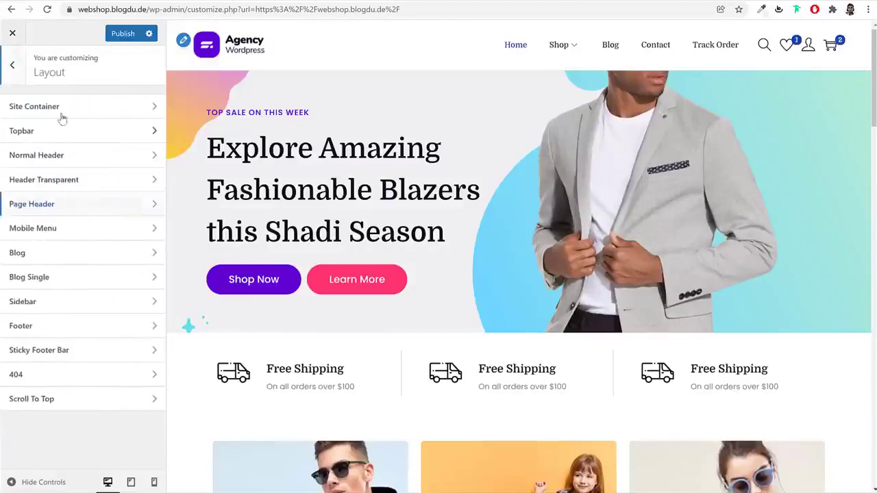
click(61, 108)
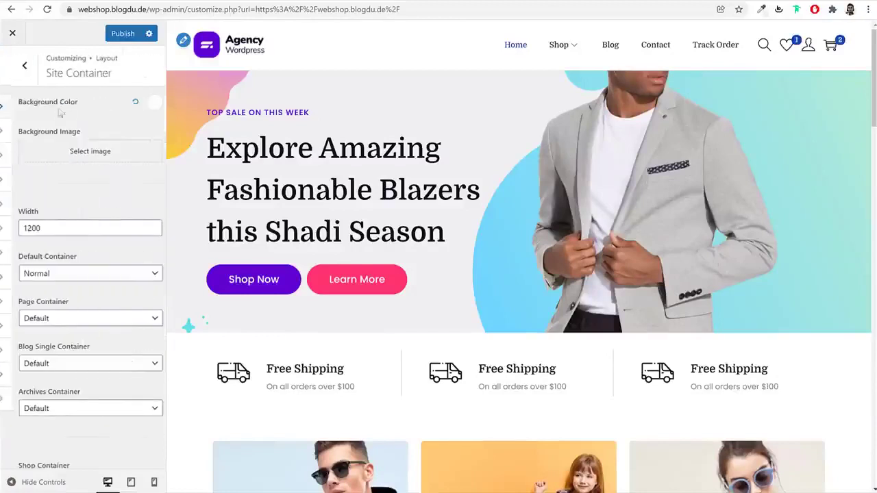
click(13, 67)
Toggle the header's wishlist heart off and back on, leaving it shown
click(86, 157)
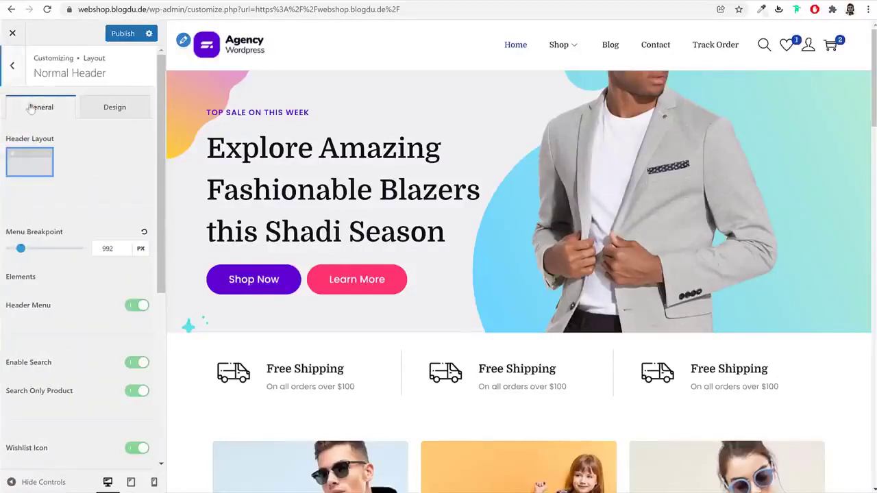
scroll(79, 283, down, 3)
scroll(85, 304, up, 3)
scroll(84, 305, down, 1)
scroll(84, 302, down, 1)
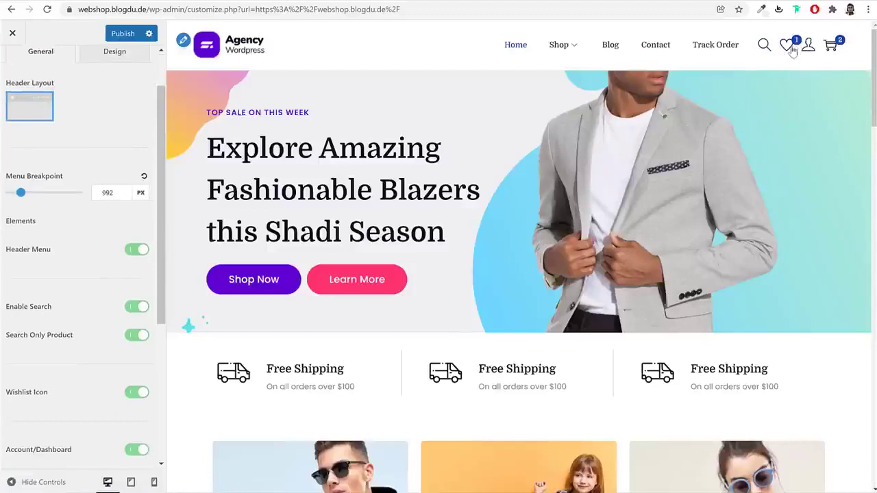
scroll(104, 293, down, 2)
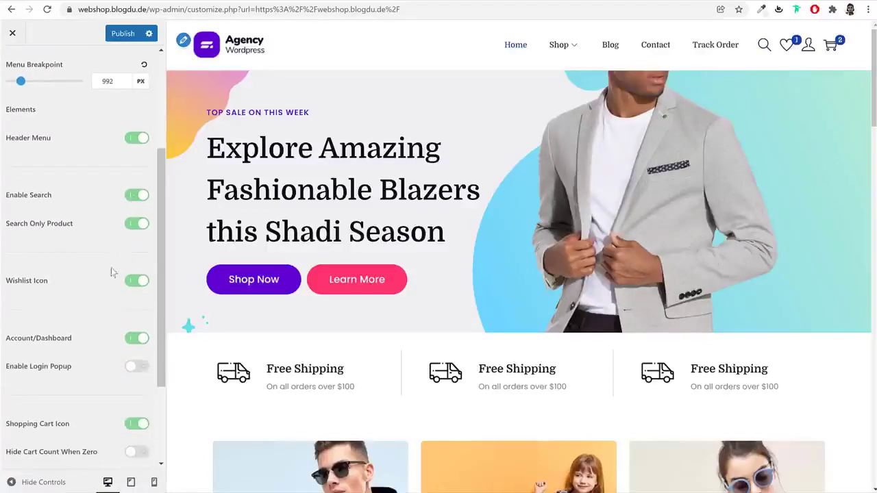
click(137, 281)
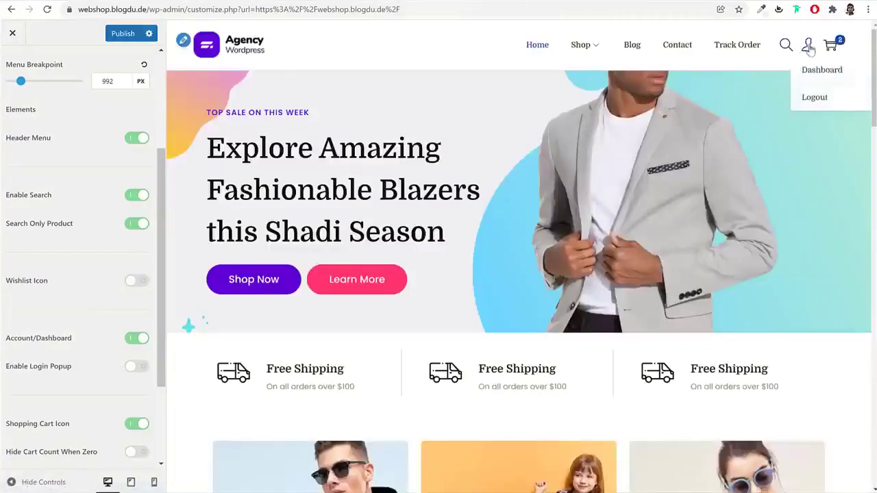
click(136, 281)
scroll(127, 302, down, 3)
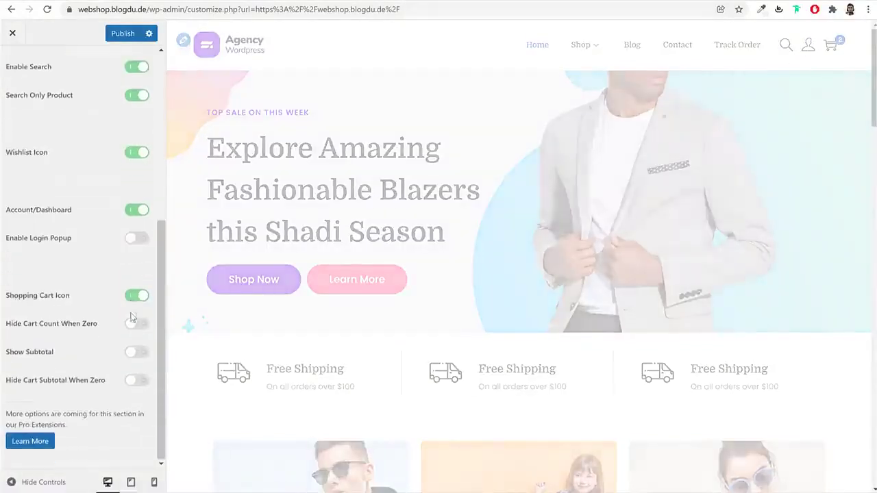
scroll(120, 323, up, 6)
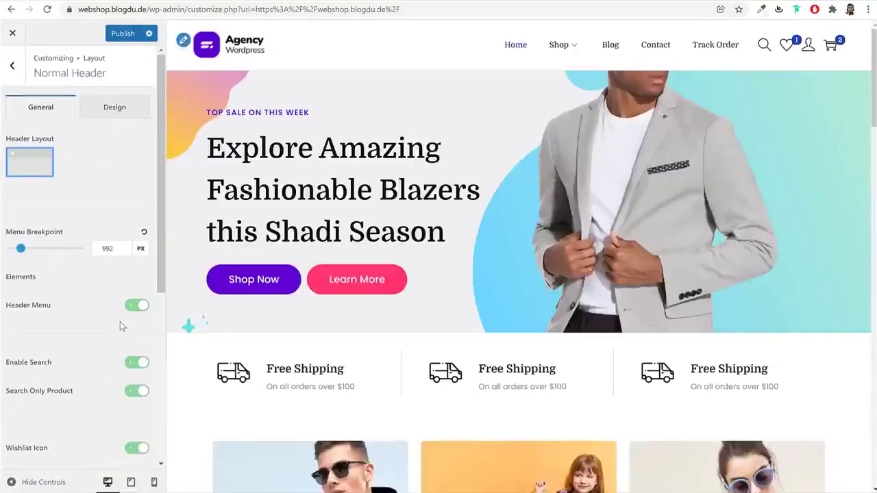
Try a yellow header background, then reset it to white
click(113, 120)
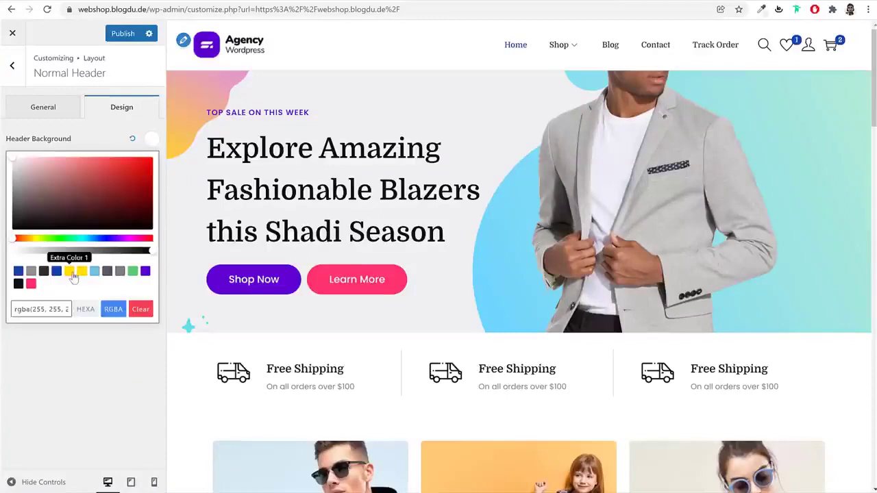
click(70, 271)
click(132, 140)
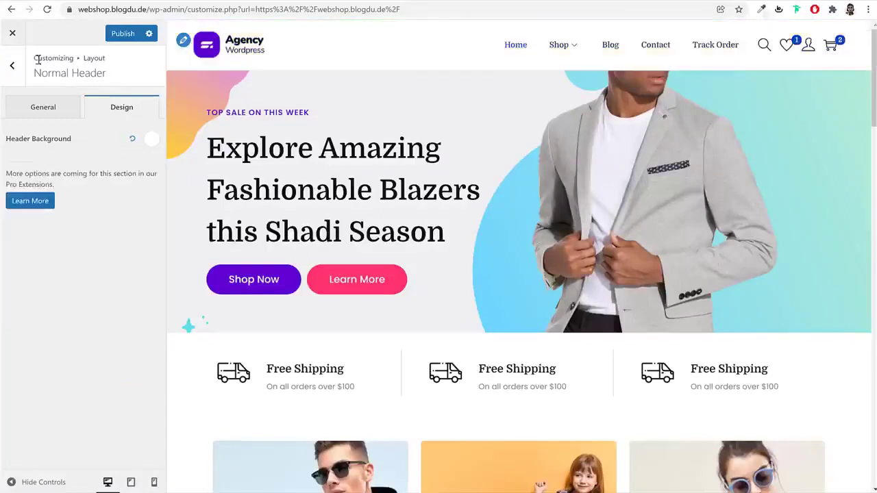
click(12, 65)
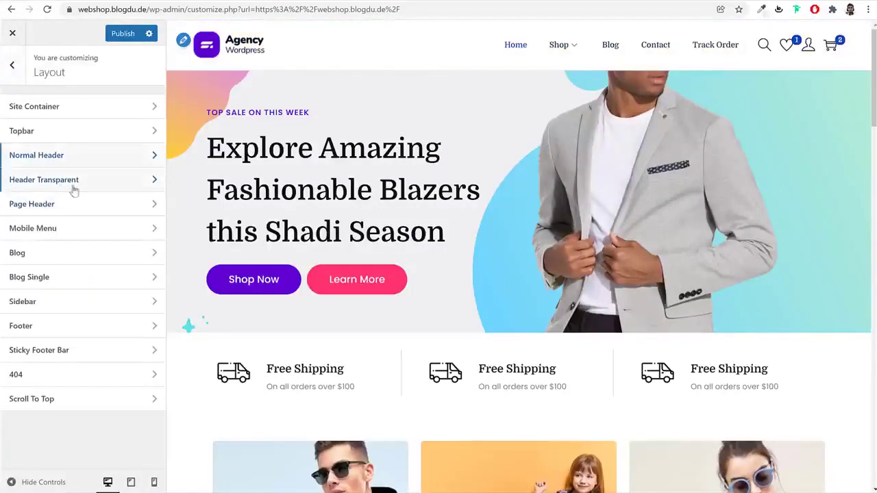
Preview the Blog page, switch the blog archive to list layout, and publish
click(92, 260)
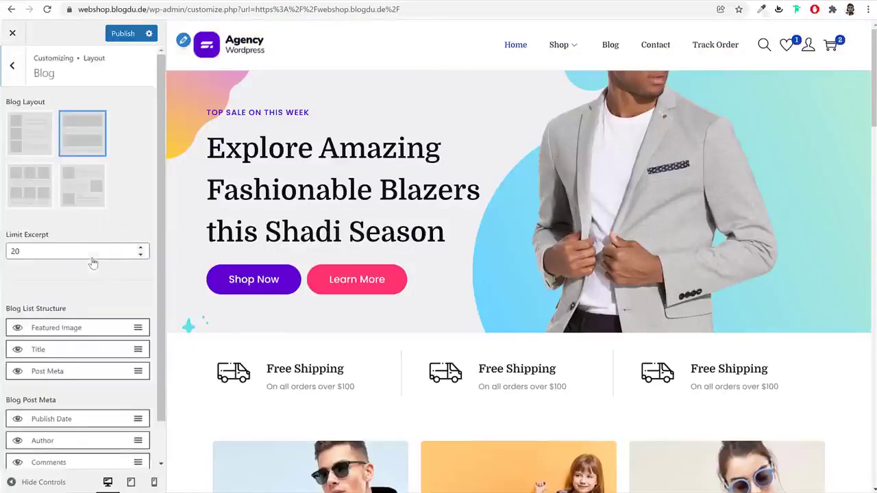
click(610, 46)
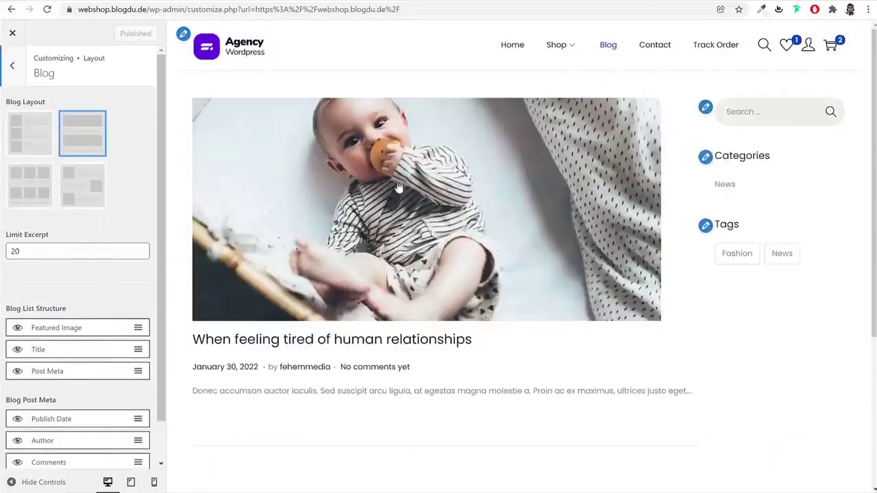
click(31, 140)
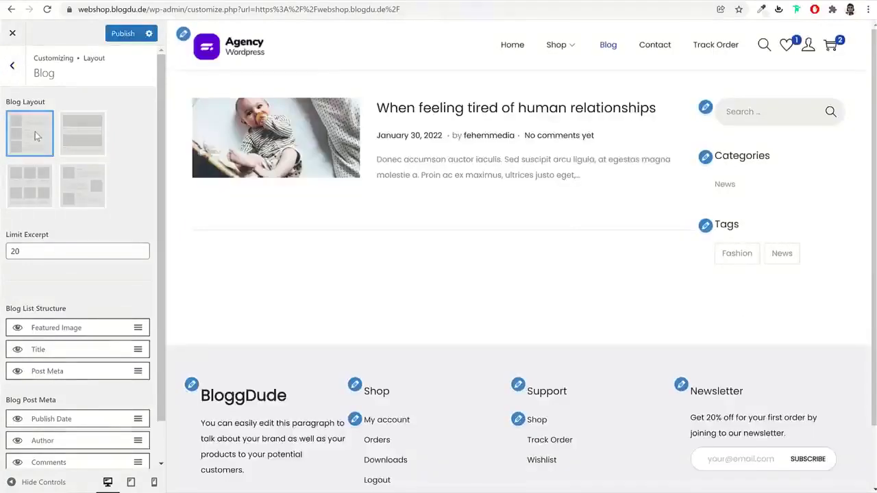
click(124, 33)
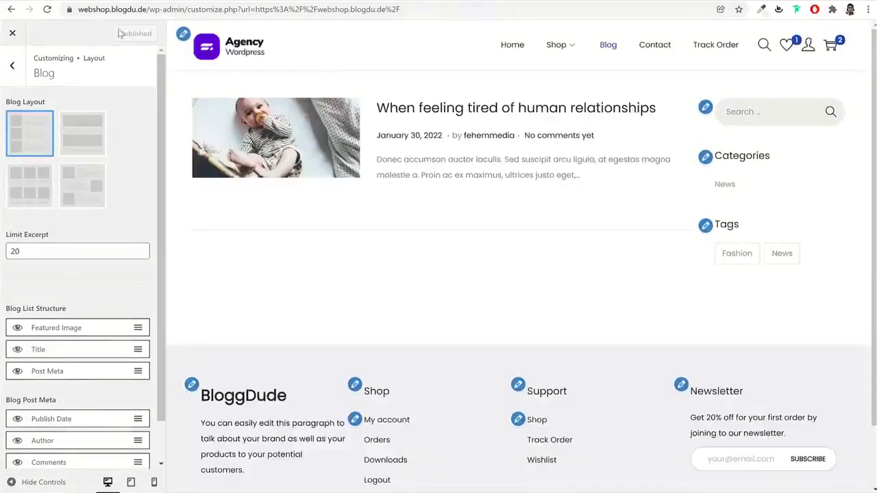
Return to the main Customizer panel and open the Color settings
click(12, 65)
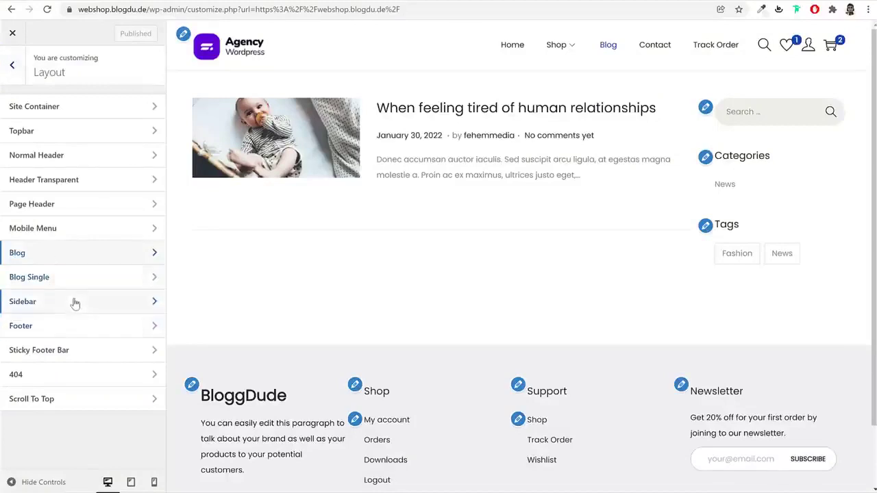
click(13, 66)
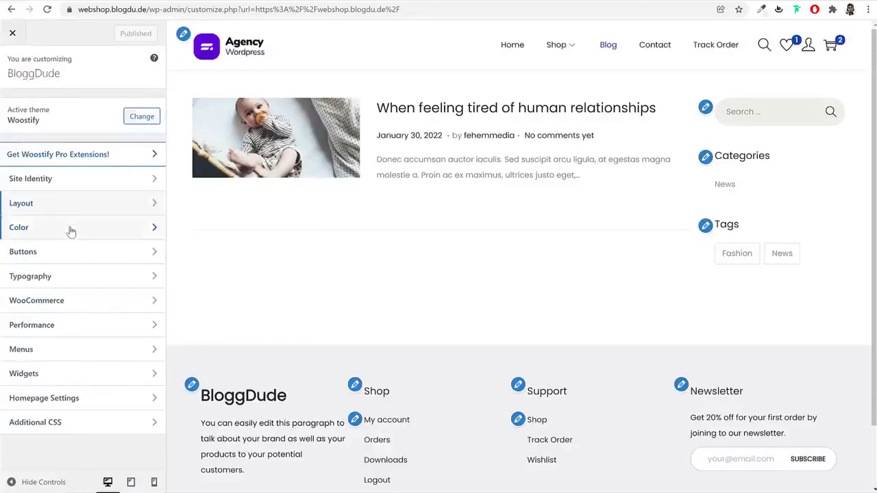
click(72, 230)
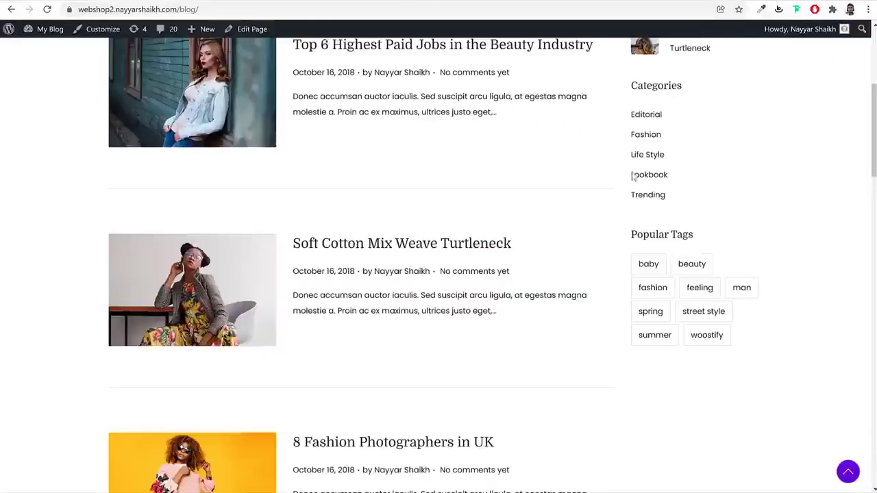
Look up the reference site's Shop Now button background colour in the inspector
scroll(630, 171, up, 5)
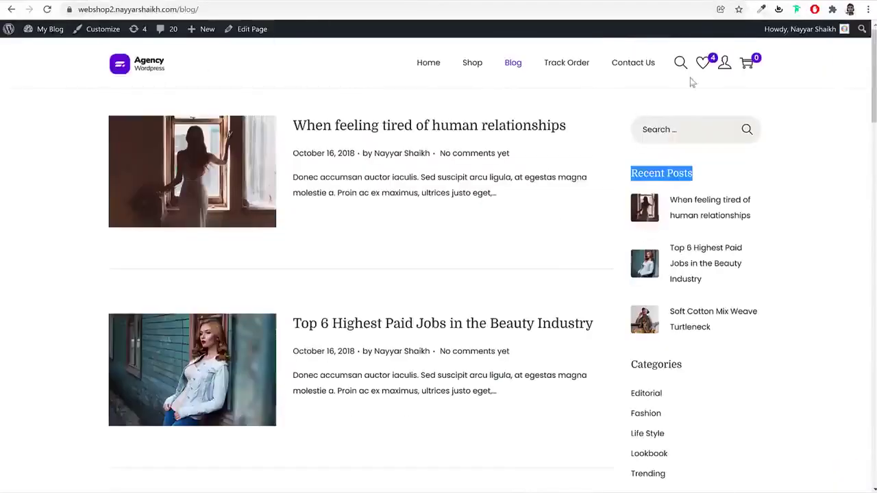
click(152, 72)
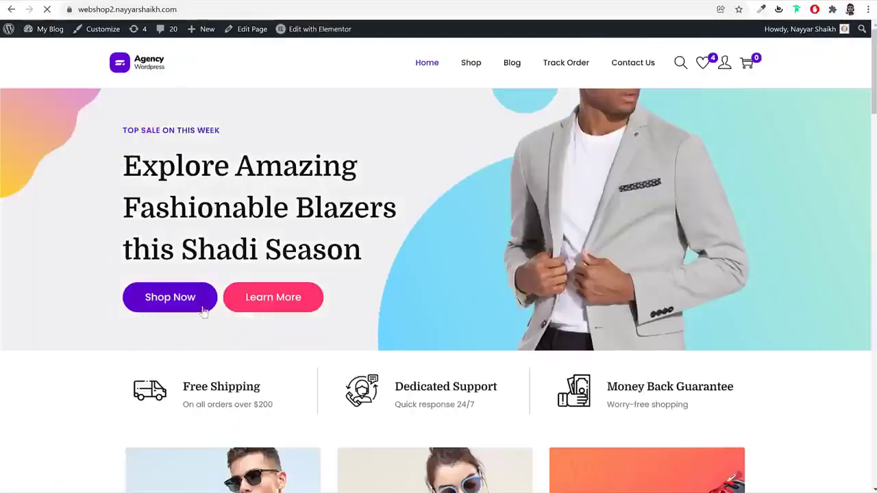
right_click(202, 305)
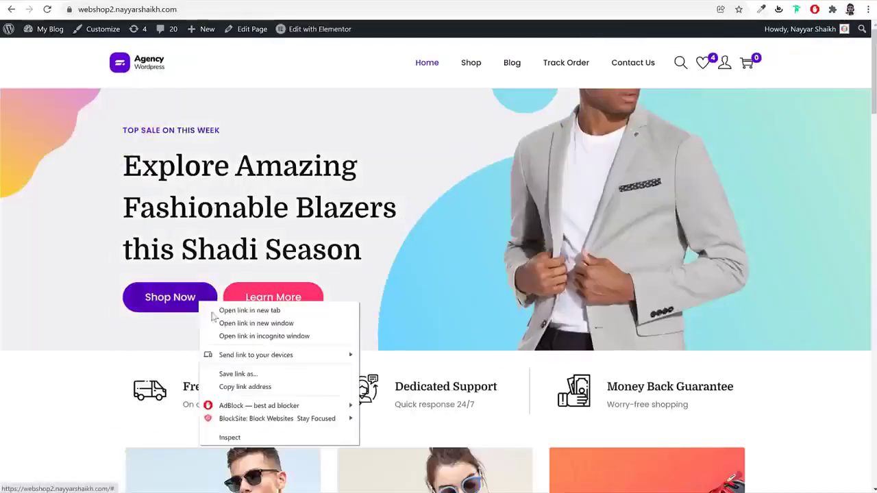
click(254, 438)
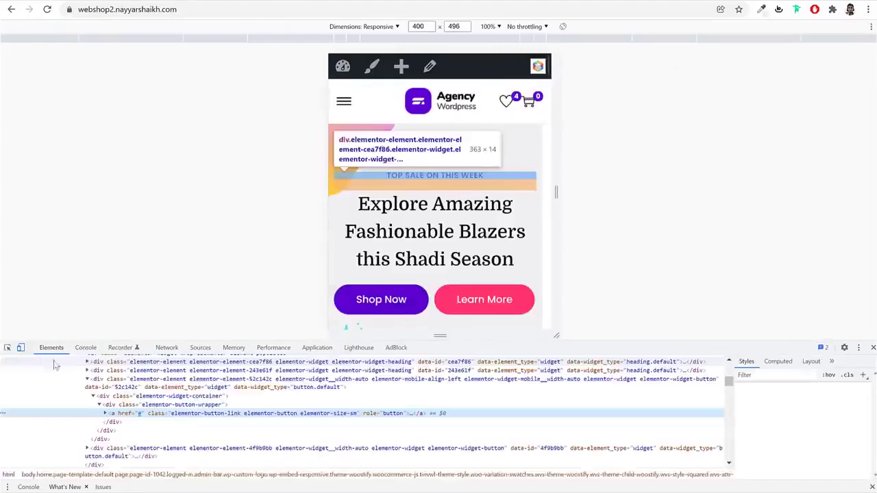
key(ctrl+shift+m)
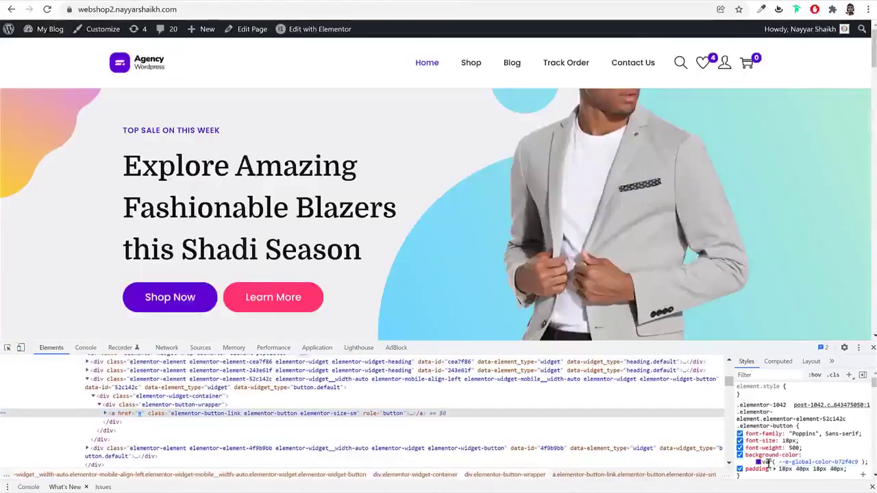
click(758, 462)
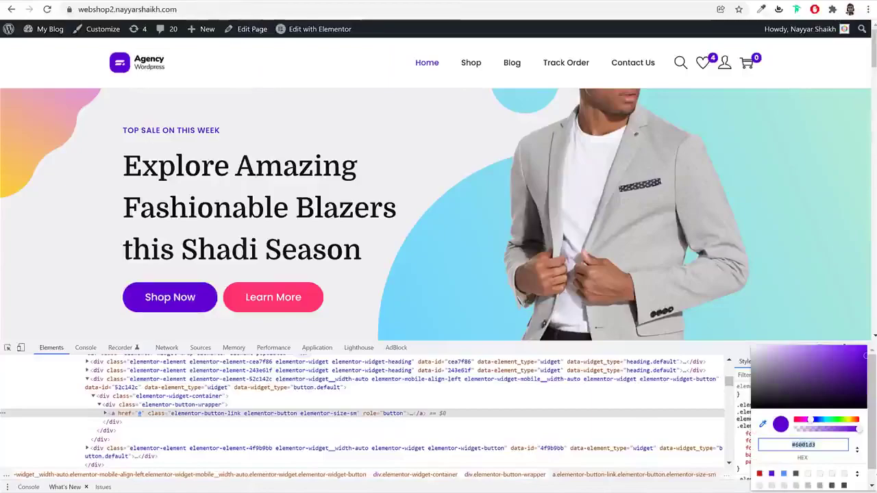
key(Escape)
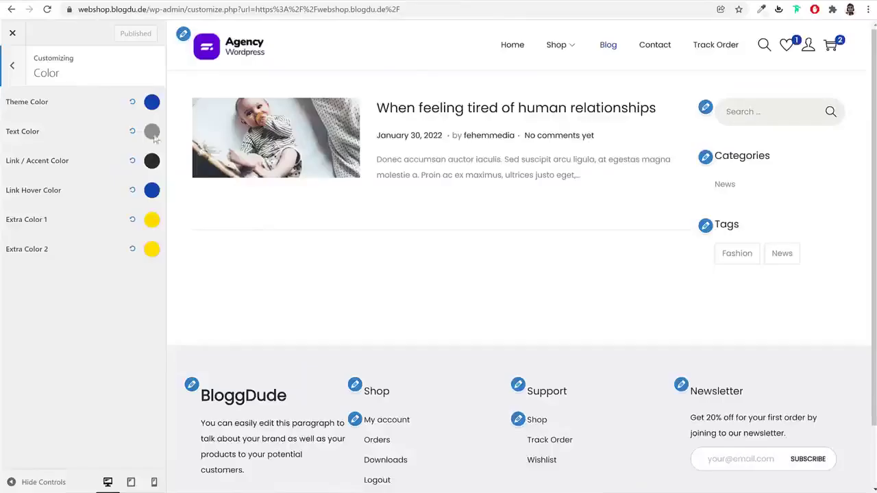
Set the theme colour to purple #6001D3
click(151, 103)
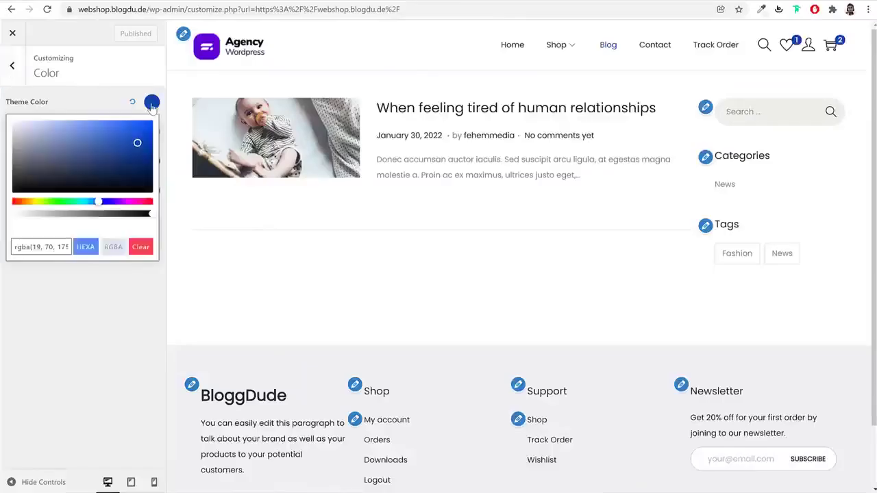
triple_click(49, 253)
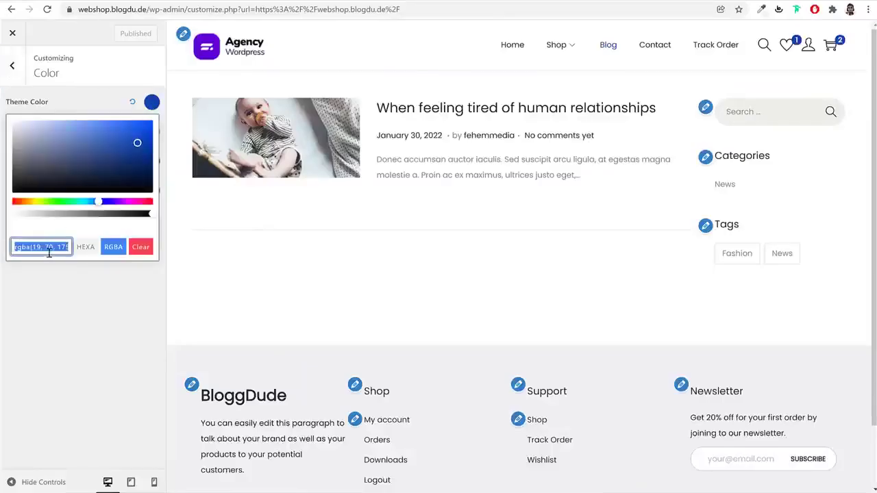
text(#6001D3)
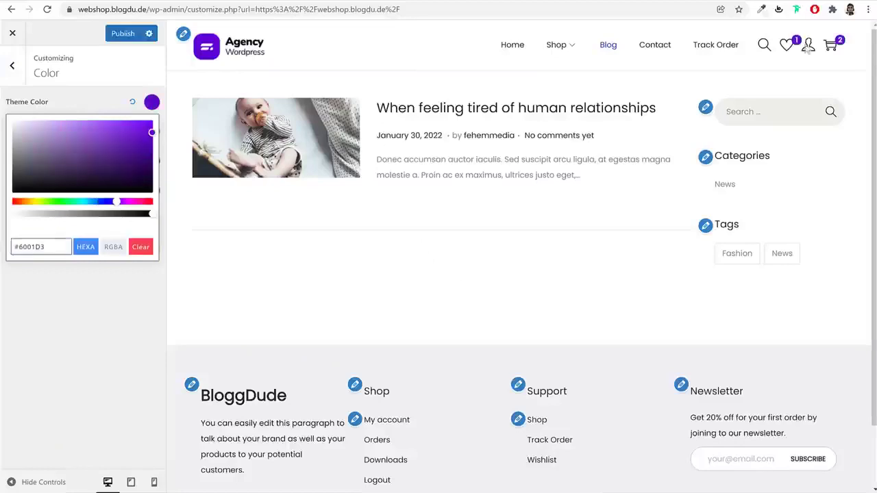
click(468, 250)
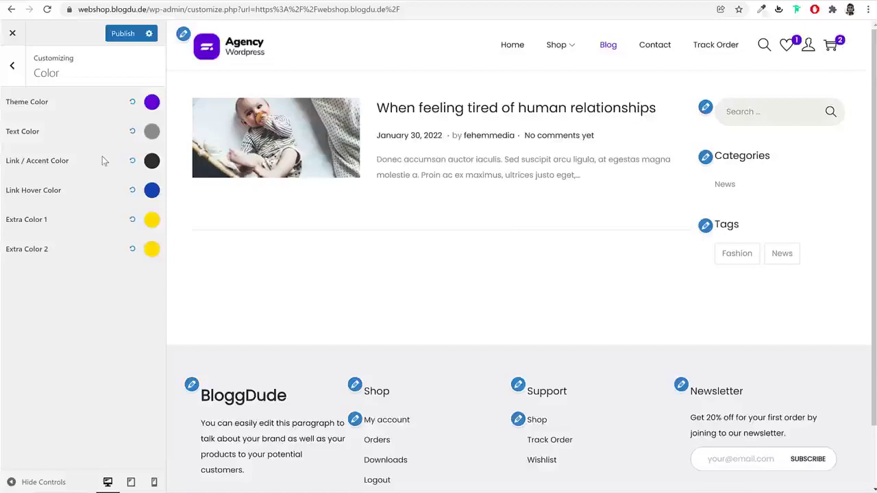
Copy the reference hero heading's hex colour from the inspector
click(151, 131)
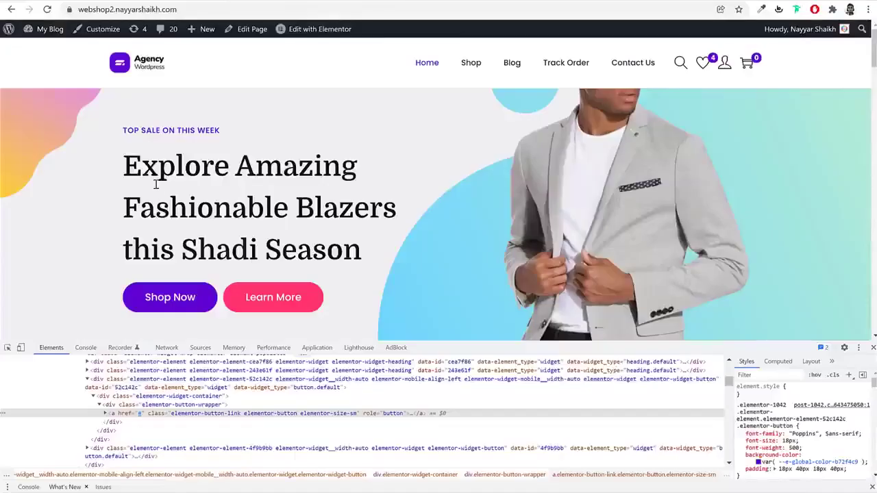
triple_click(155, 183)
right_click(158, 196)
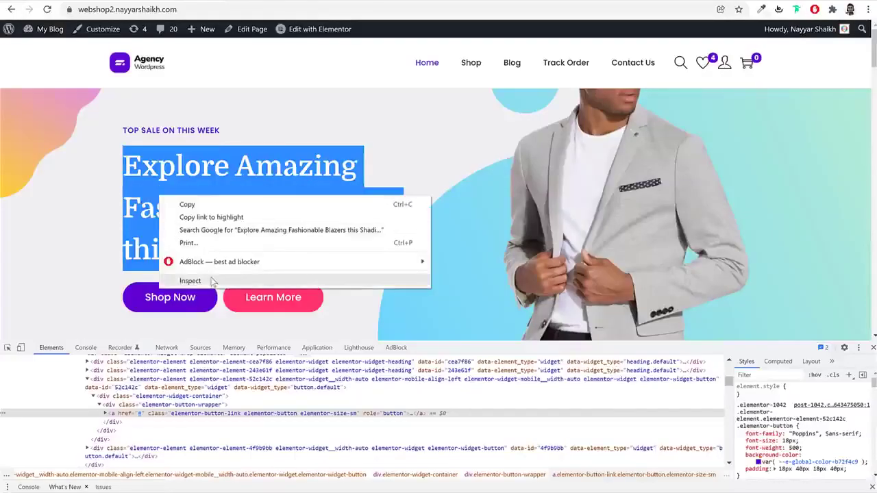
click(189, 281)
click(759, 441)
double_click(798, 444)
key(ctrl+c)
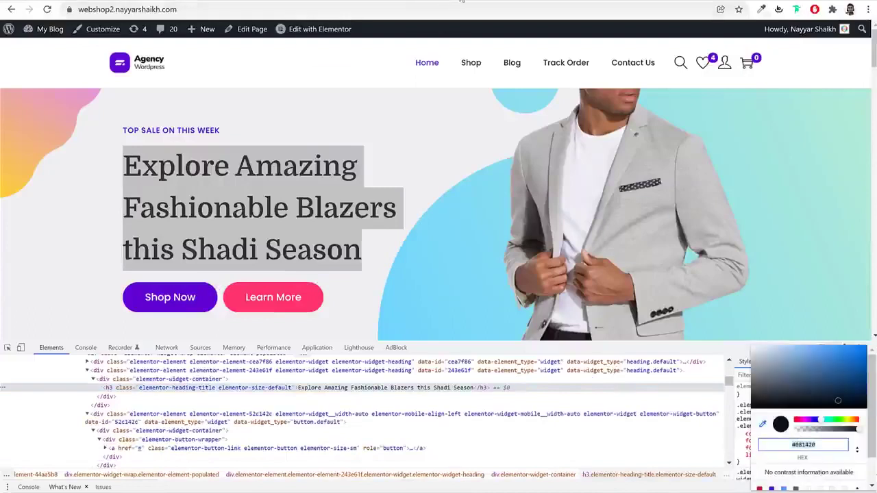
key(Escape)
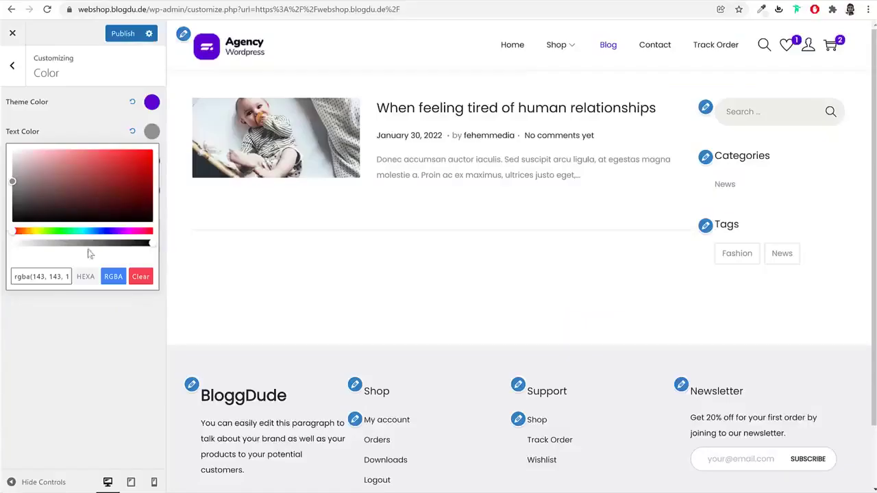
Paste #081420 as the Text Color, verify it, and publish
triple_click(48, 277)
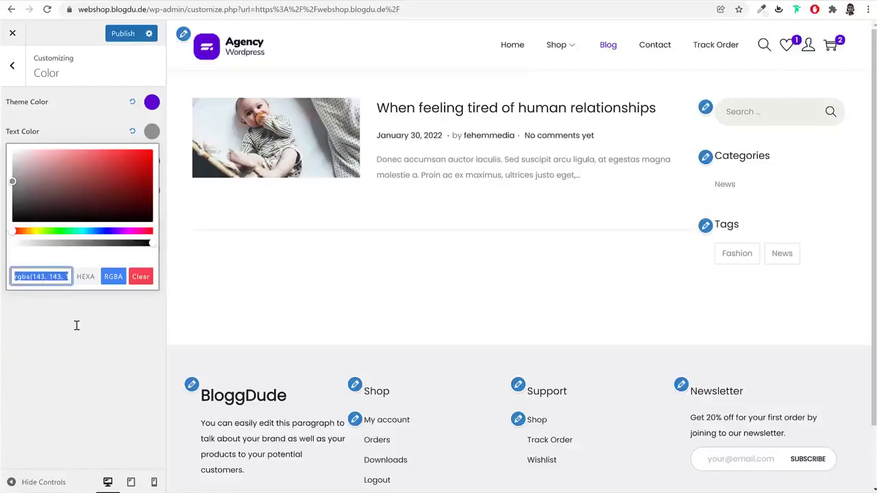
key(ctrl+v)
key(ctrl+v)
key(ctrl+a)
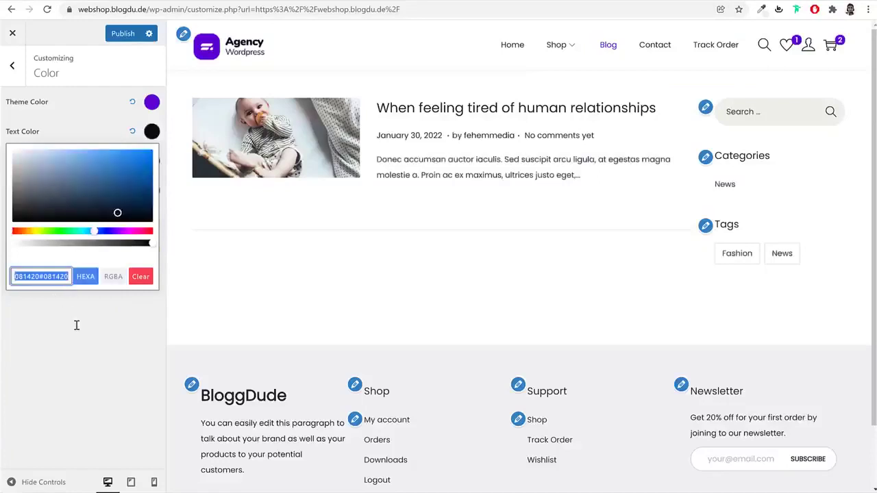
click(50, 315)
click(151, 131)
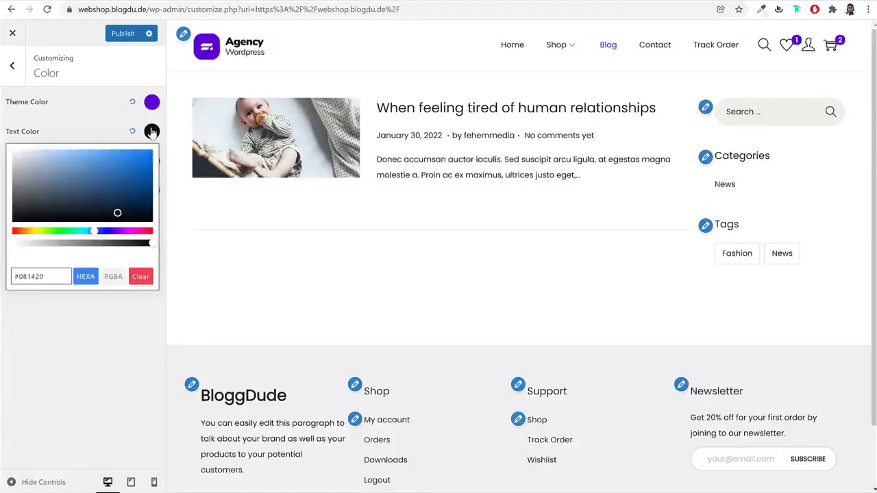
click(50, 315)
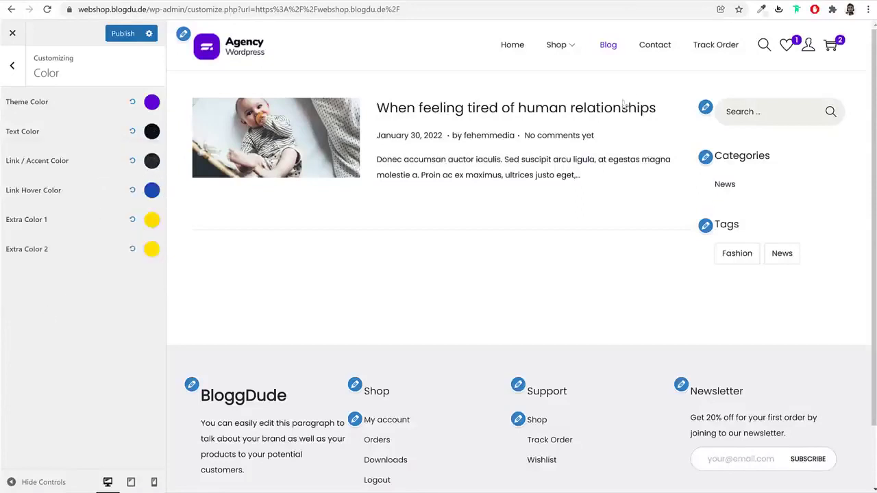
click(124, 33)
click(11, 67)
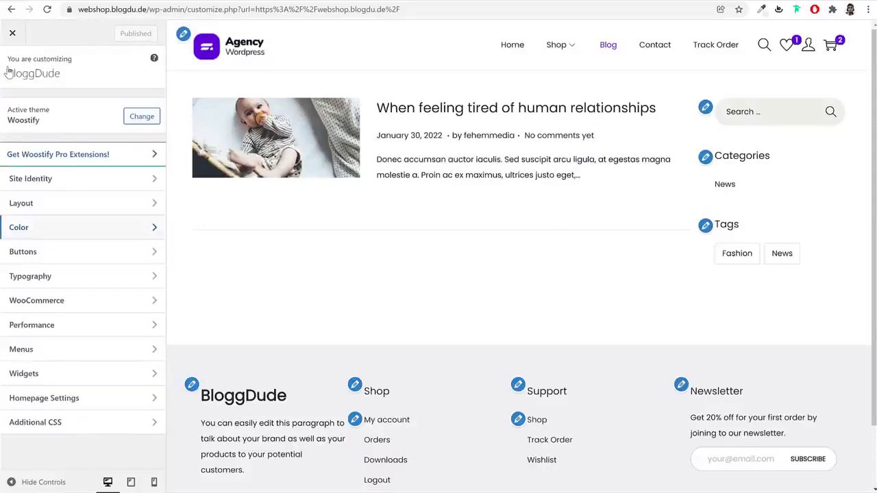
Preview the Black Fashion Jacket page, set the button background to the pink swatch, and publish
click(88, 259)
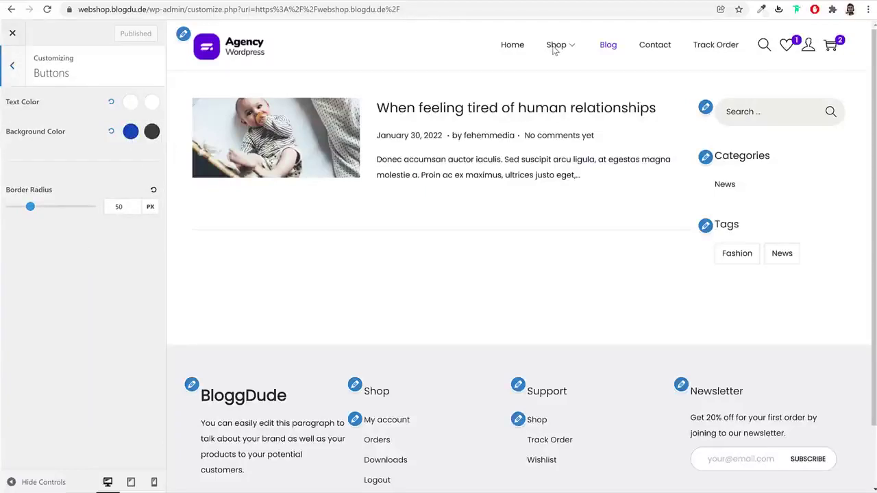
click(555, 47)
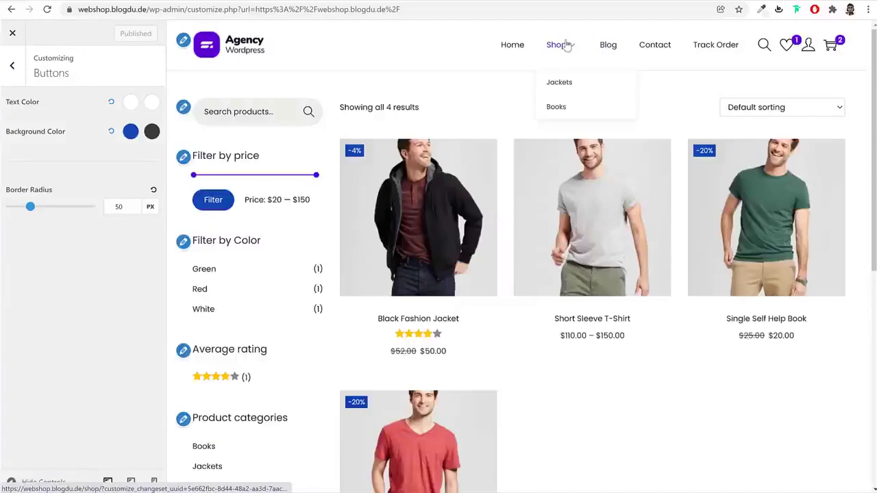
click(442, 186)
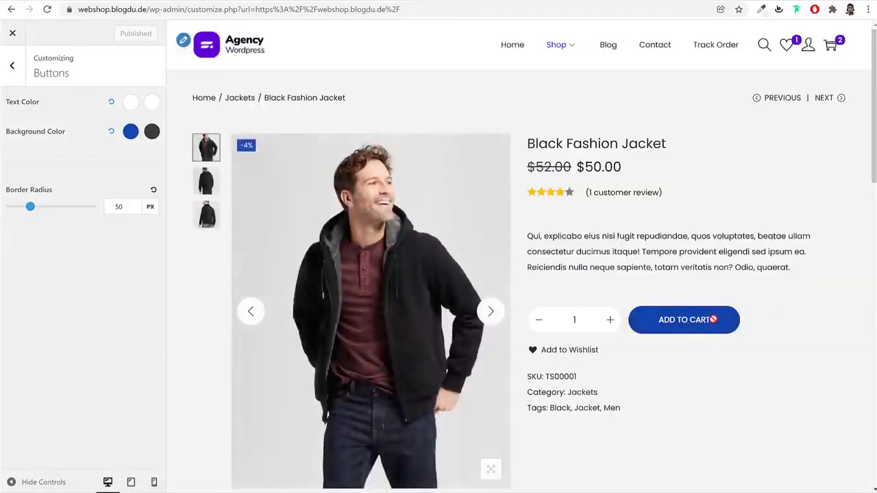
click(130, 131)
click(31, 276)
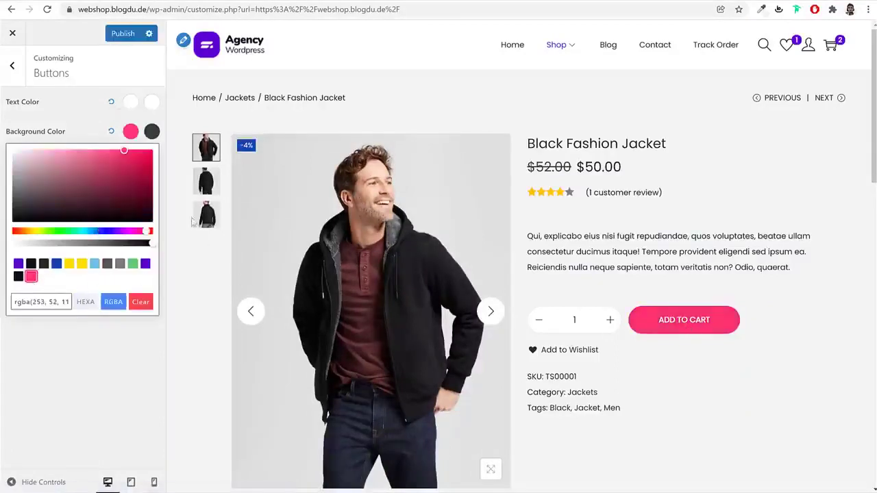
click(127, 134)
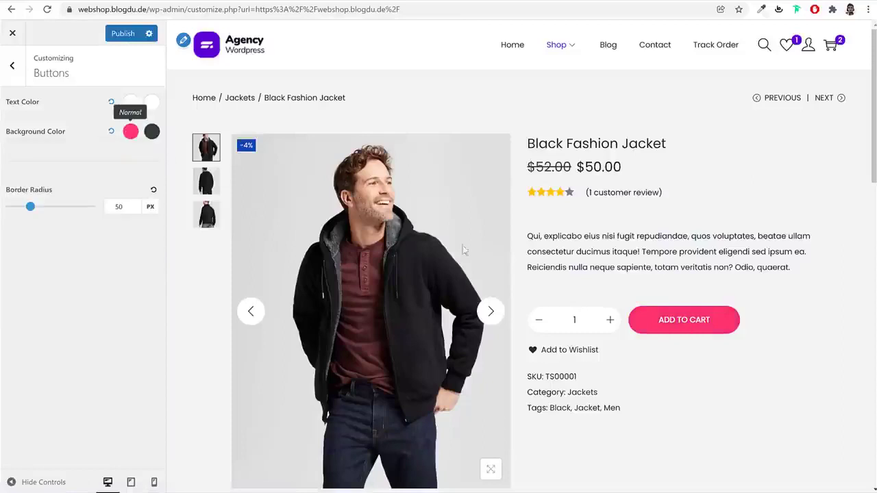
click(117, 34)
click(16, 66)
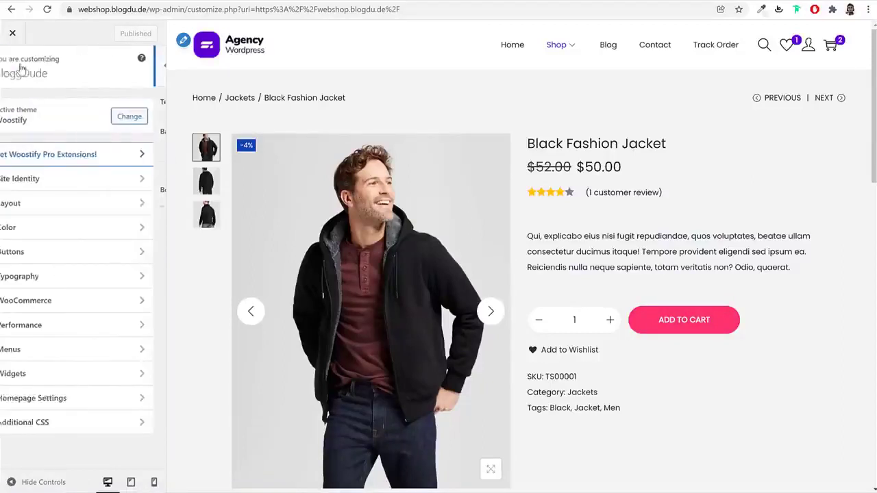
Review the Body, Primary menu and Heading typography settings
click(59, 276)
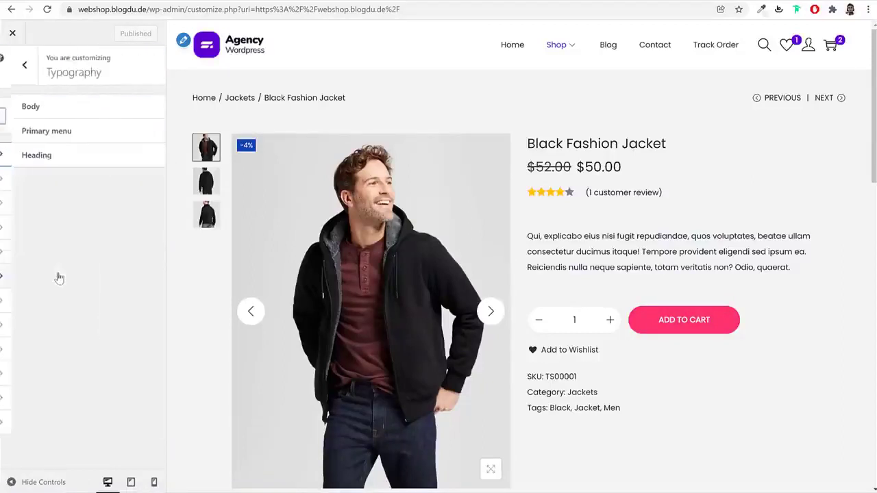
click(59, 111)
click(19, 66)
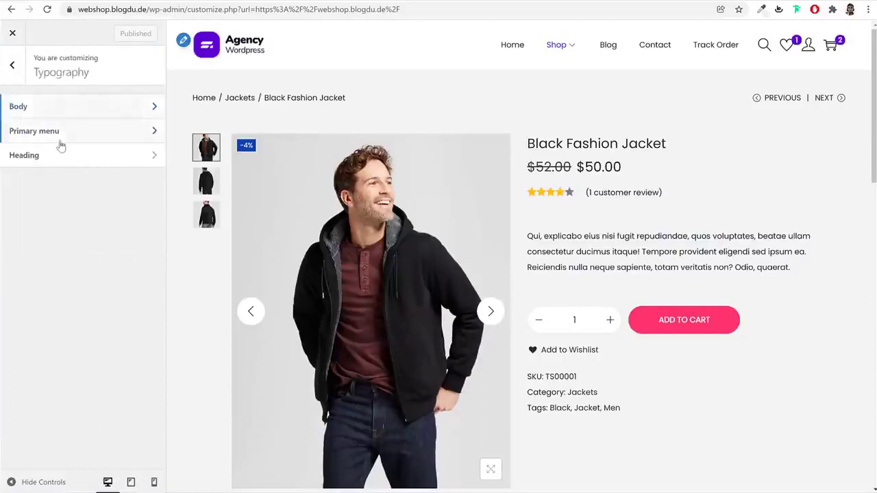
click(59, 133)
click(11, 61)
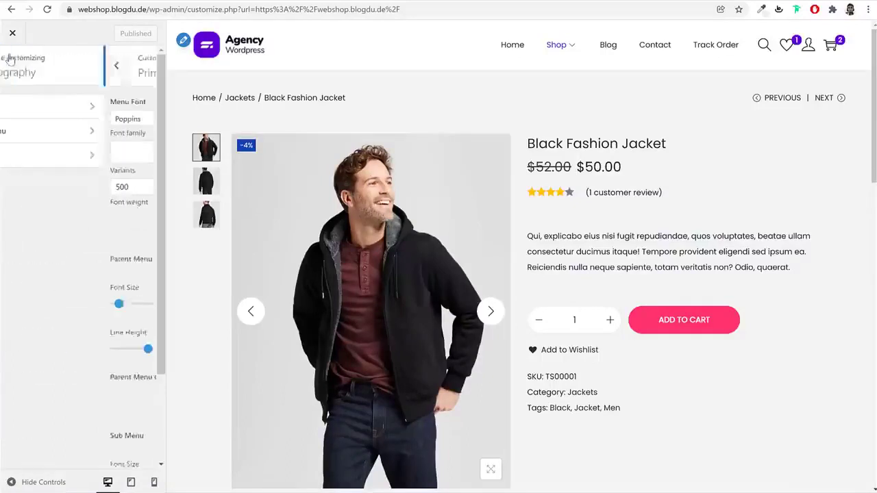
click(53, 157)
click(12, 63)
Return to the main panel and open WooCommerce > Shop Archive
click(12, 63)
click(68, 302)
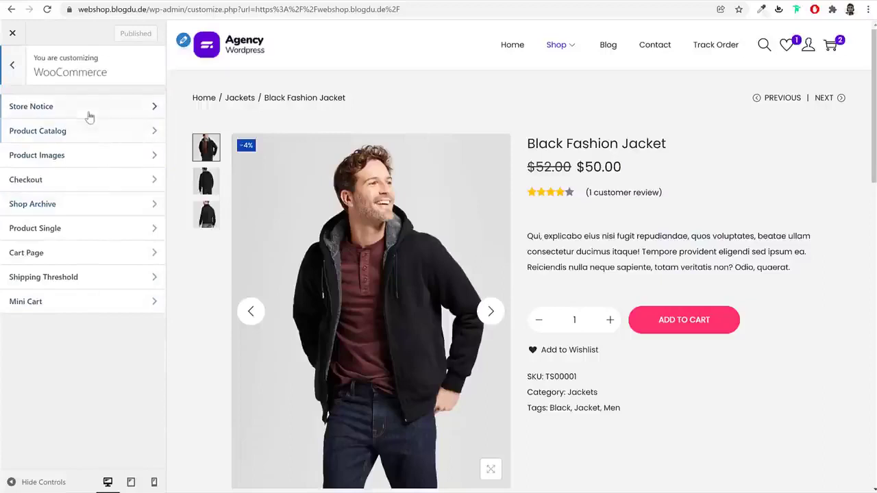
click(89, 205)
Preview the shop listing and expand Shop Structure, Infinite Scroll, Product Card and Product Content
click(21, 72)
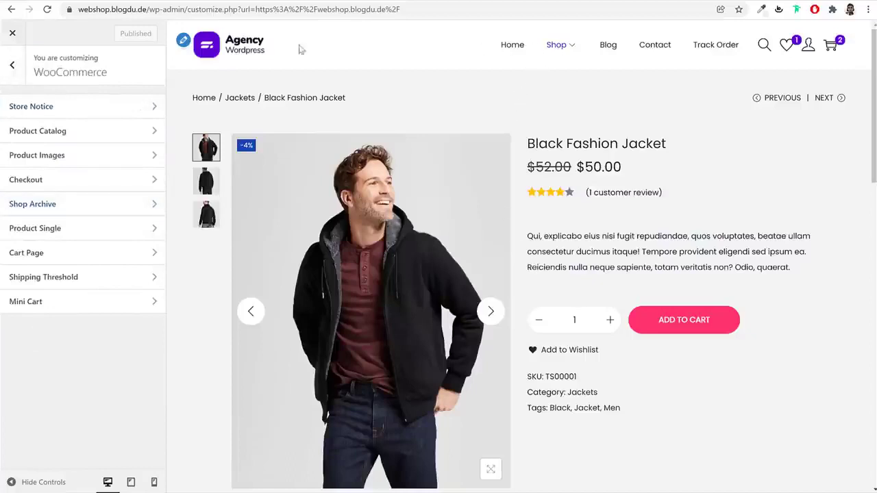
click(69, 204)
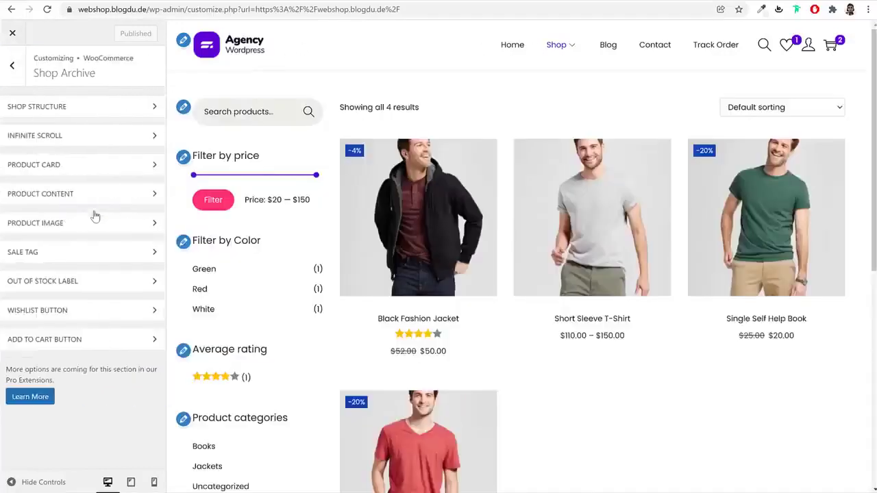
click(137, 109)
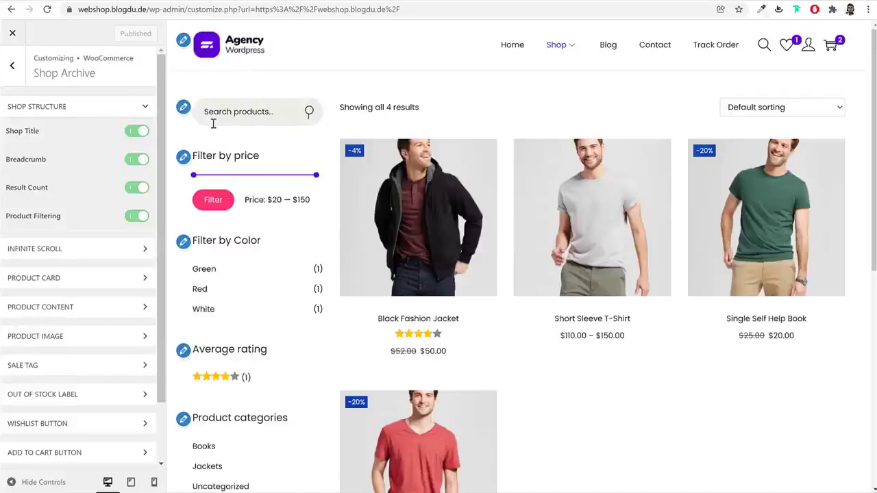
click(86, 251)
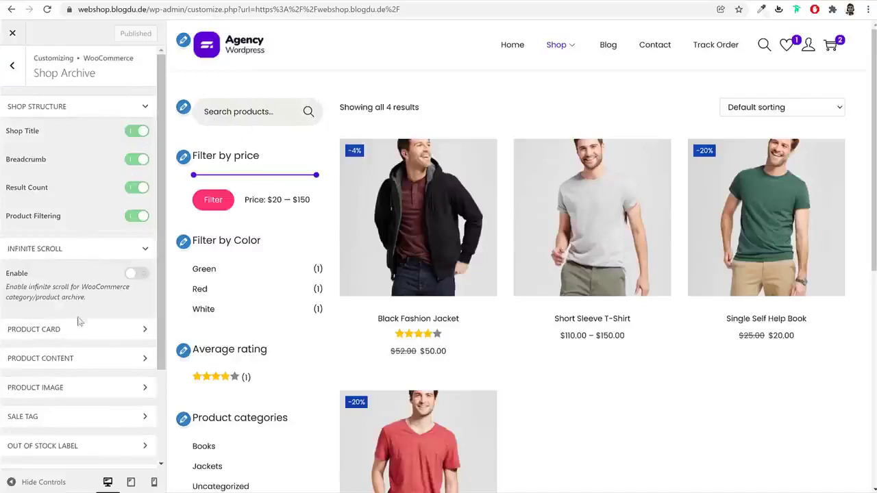
click(78, 331)
scroll(77, 331, down, 3)
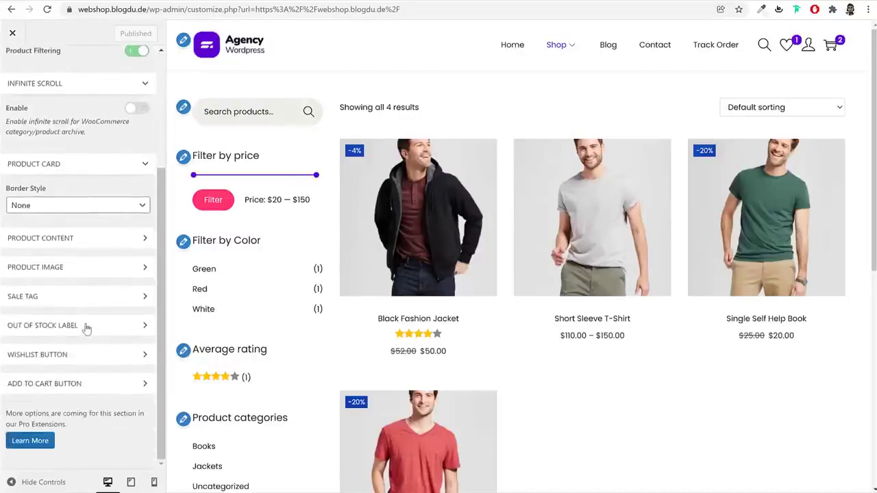
click(87, 238)
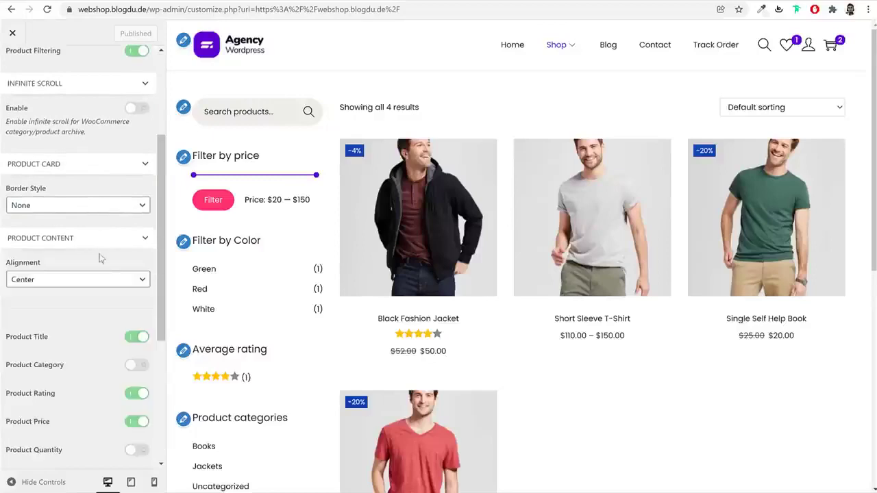
scroll(102, 267, down, 3)
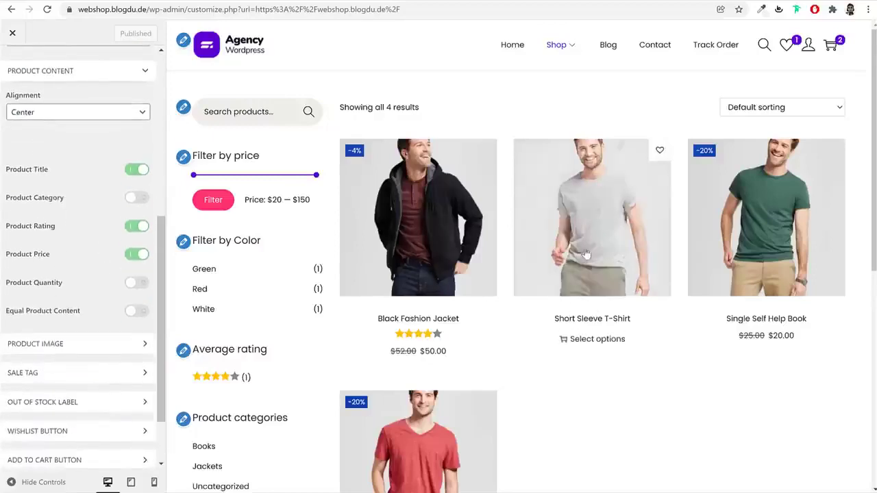
mouse_move(430, 343)
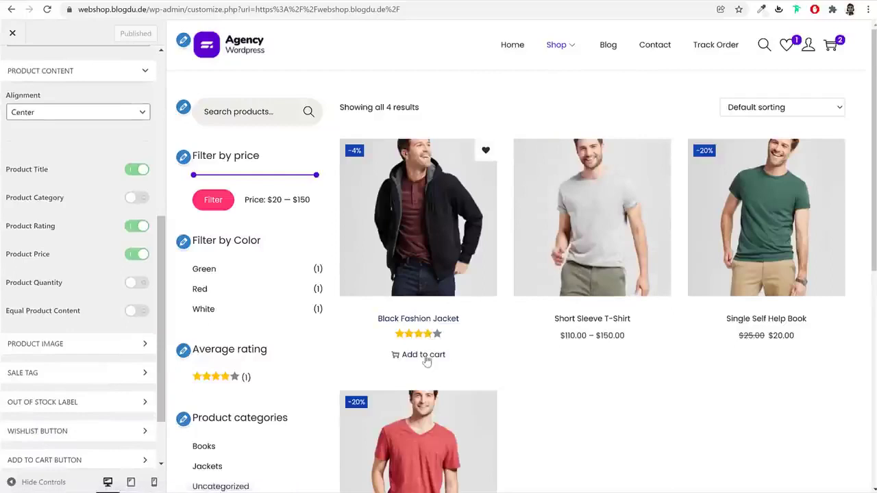
drag(46, 175, 98, 265)
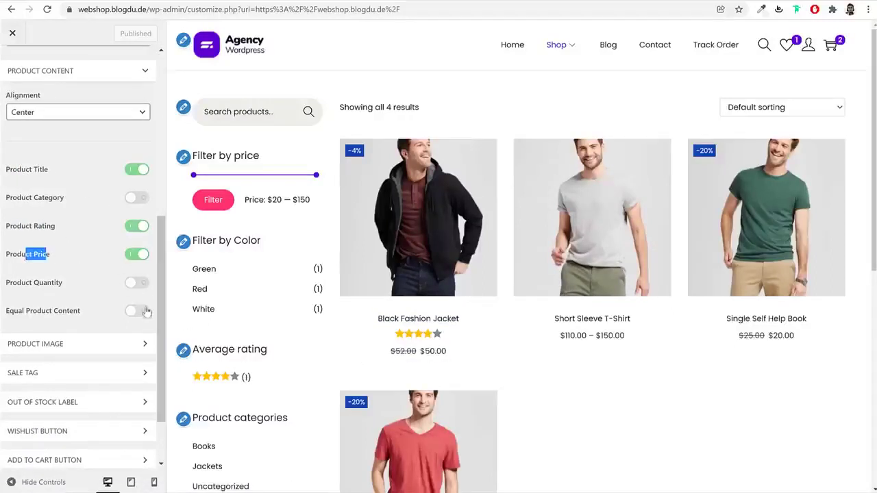